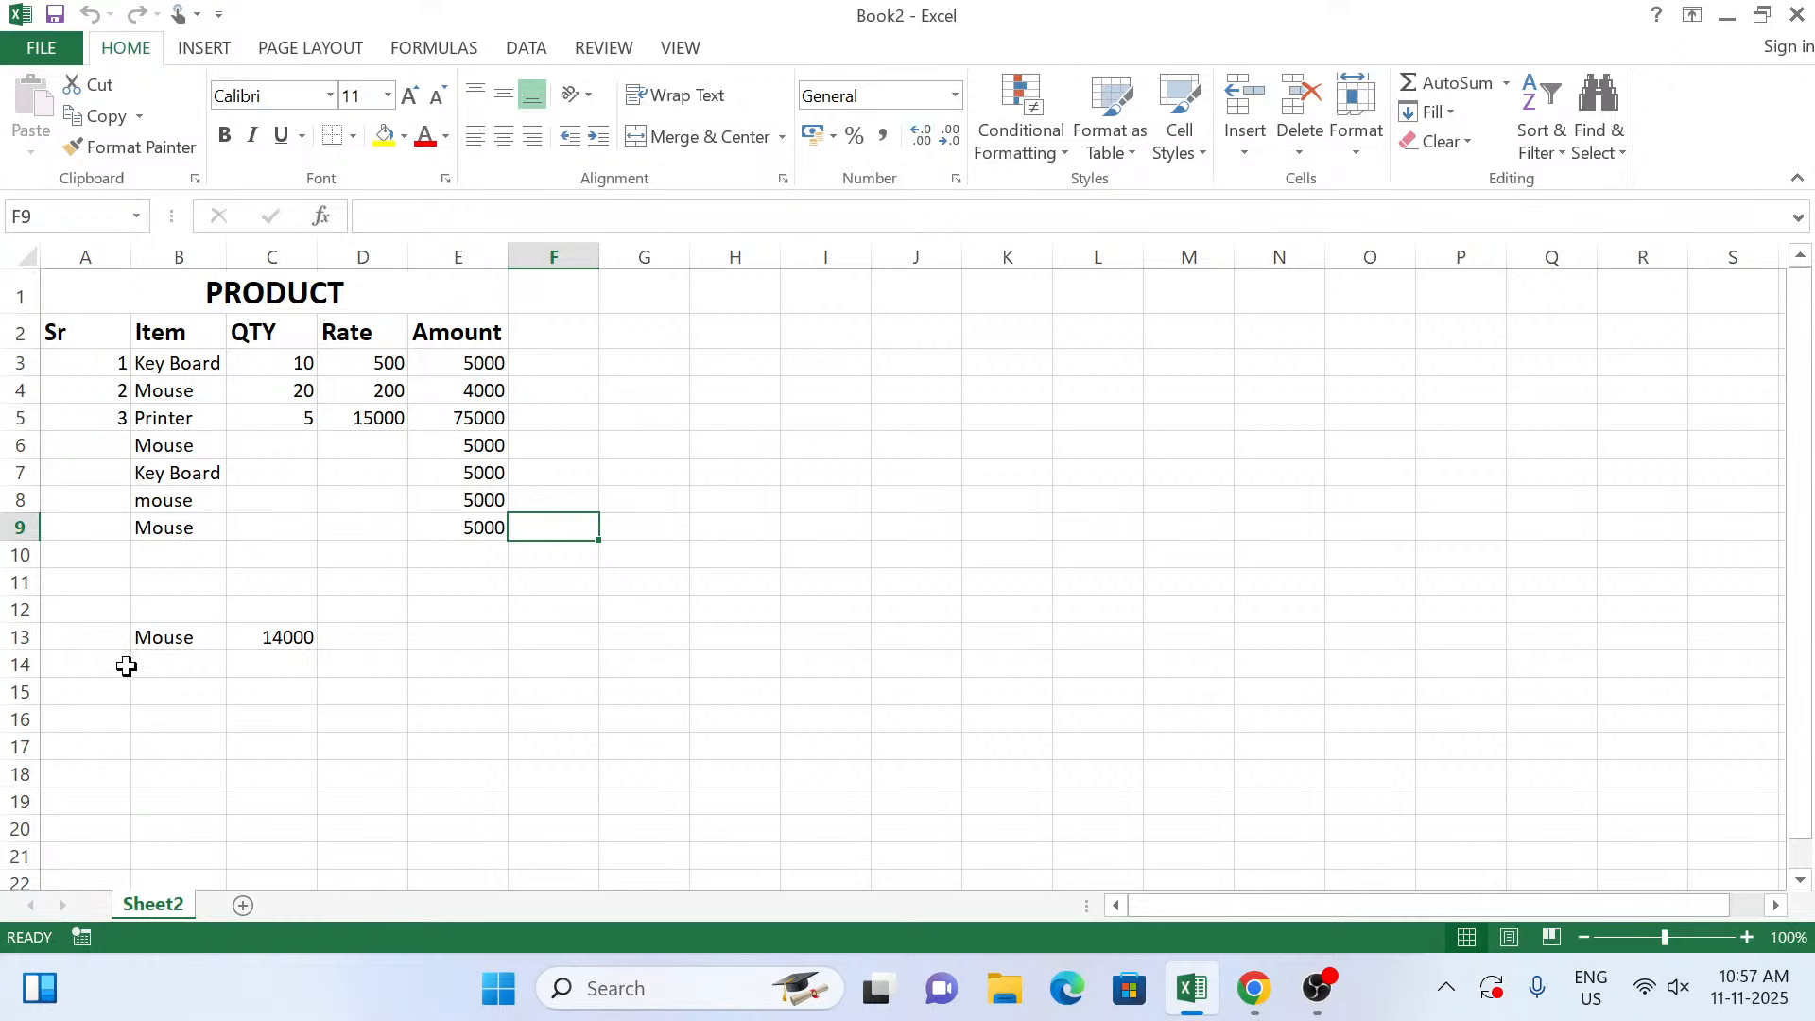
Replace the lookup item in cell B13 with lowercase "mouse" to test the total beside it.
left_click(210, 636)
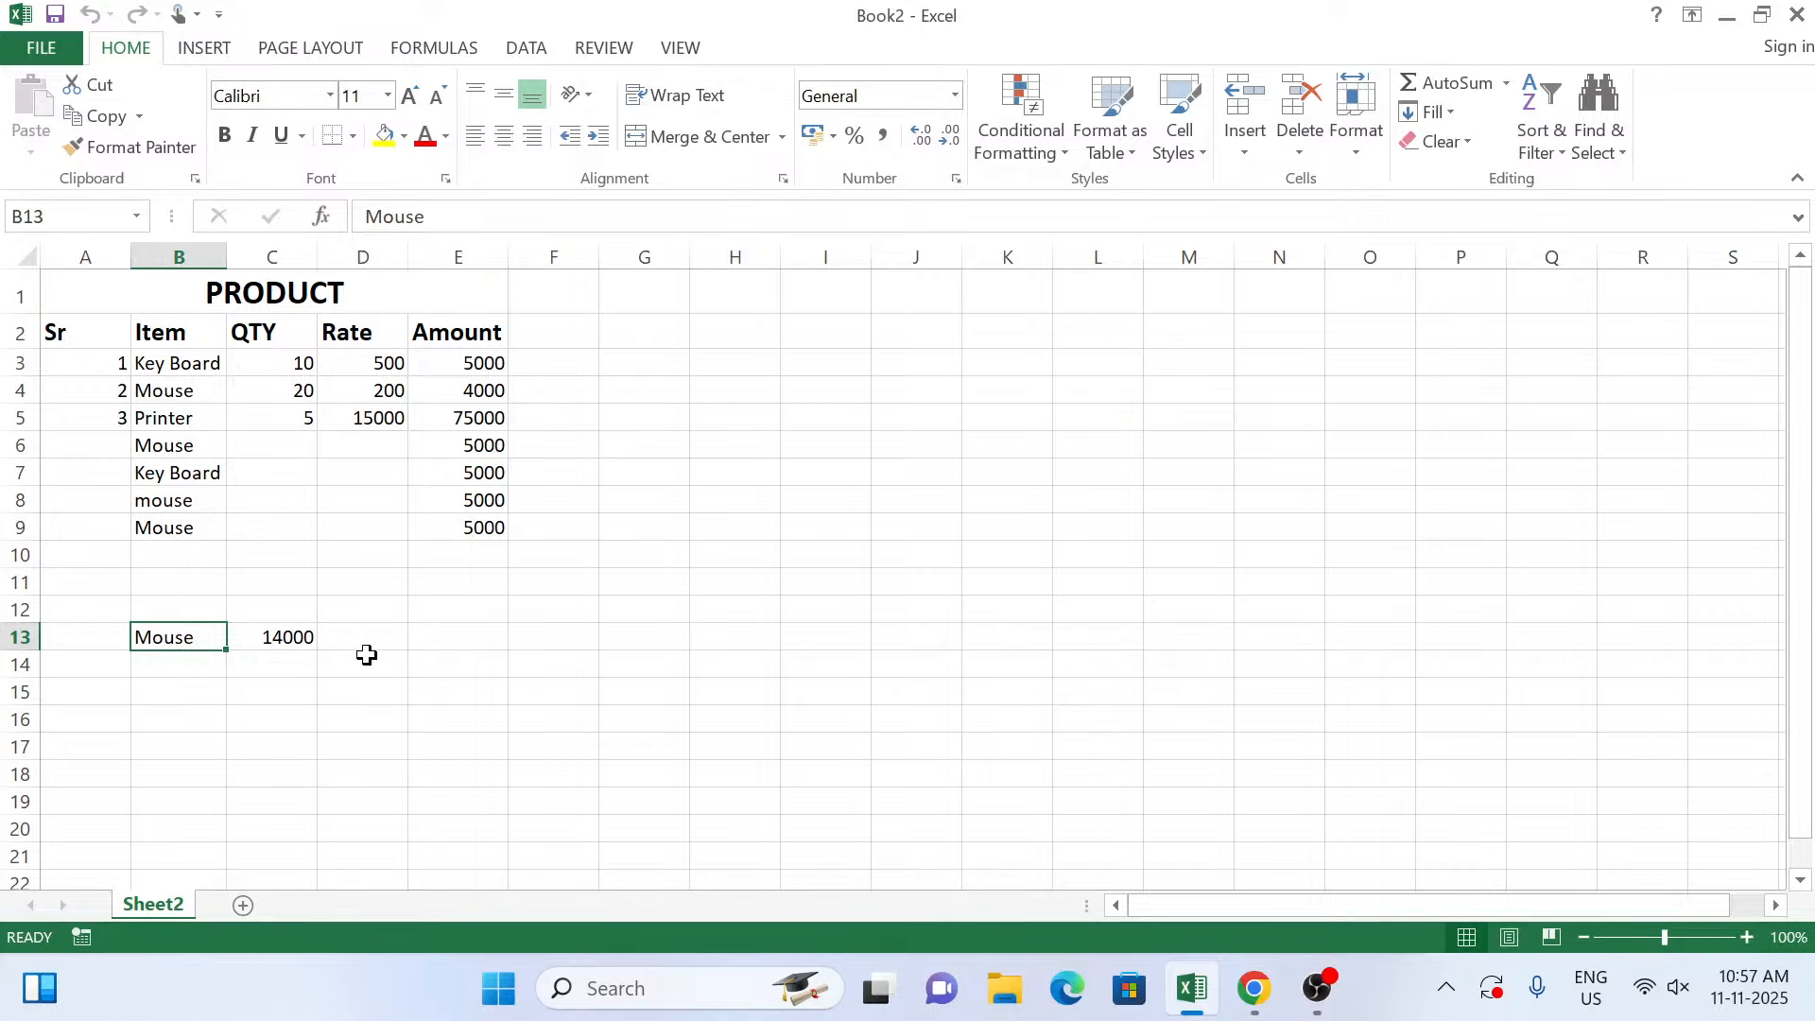
scroll(594, 593, "up", 3, "ctrl")
scroll(594, 593, "up", 1, "ctrl")
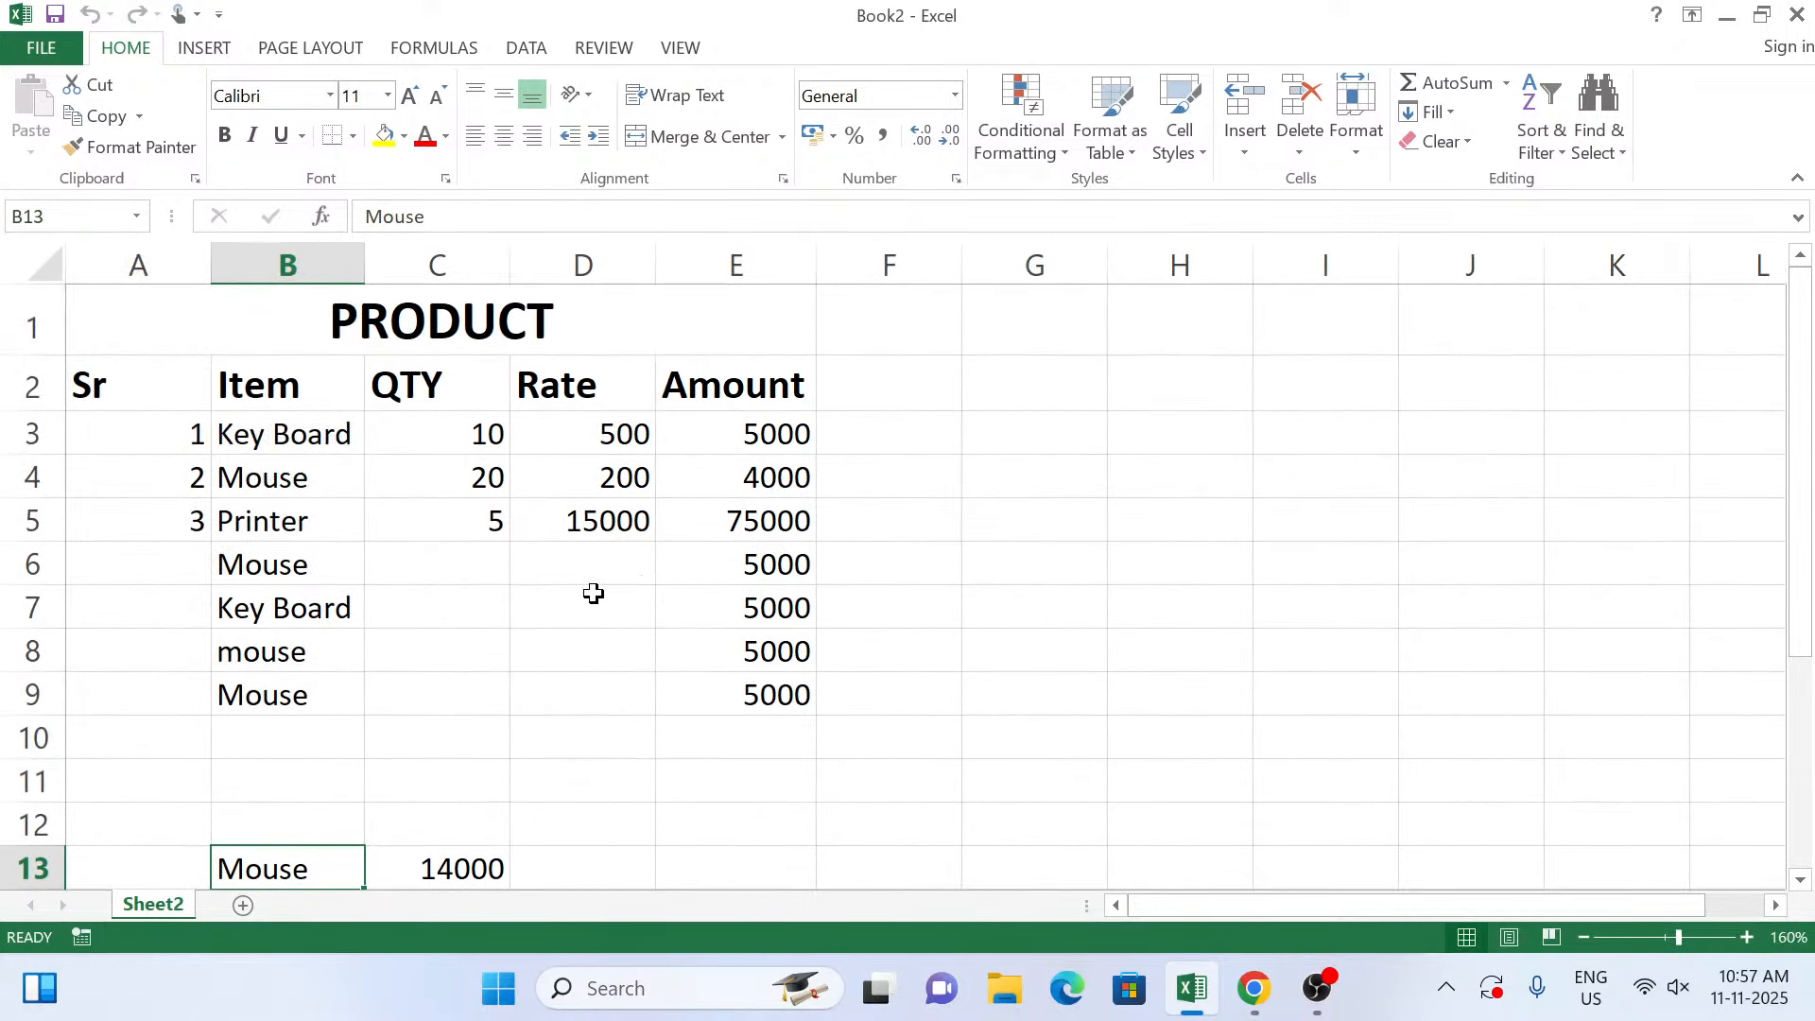
scroll(593, 592, "down", 3)
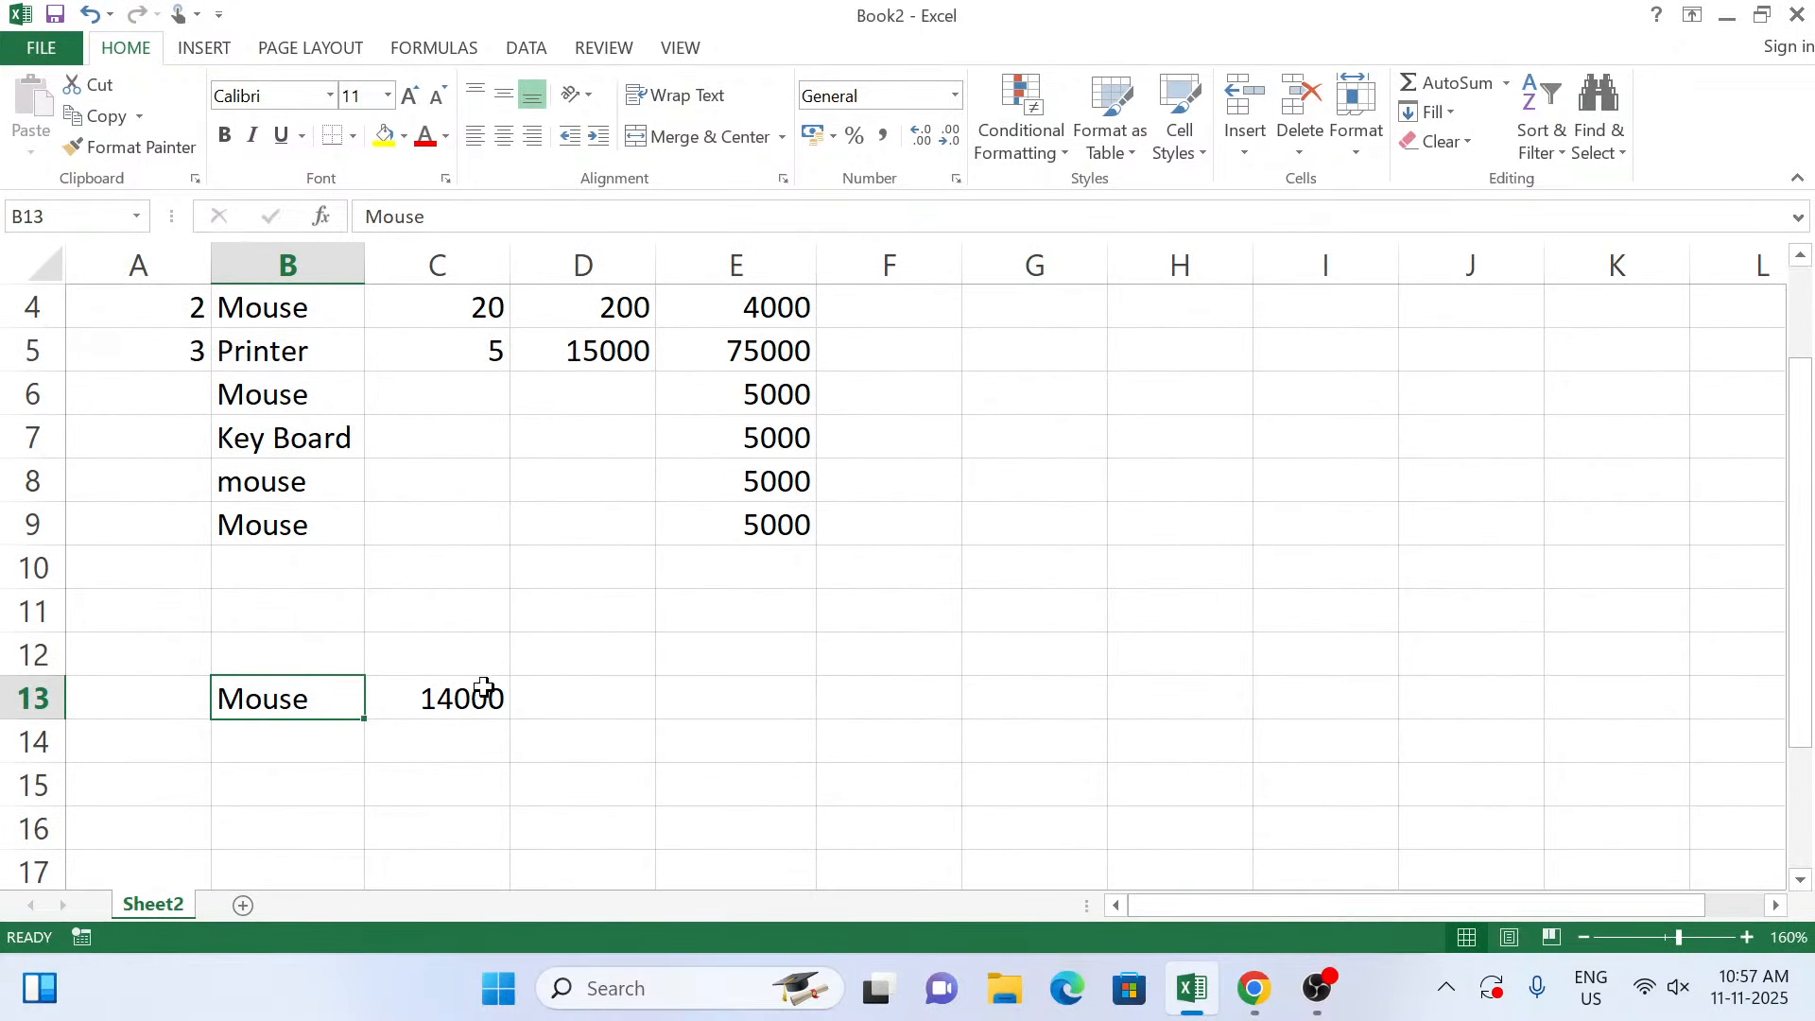
type("mouse")
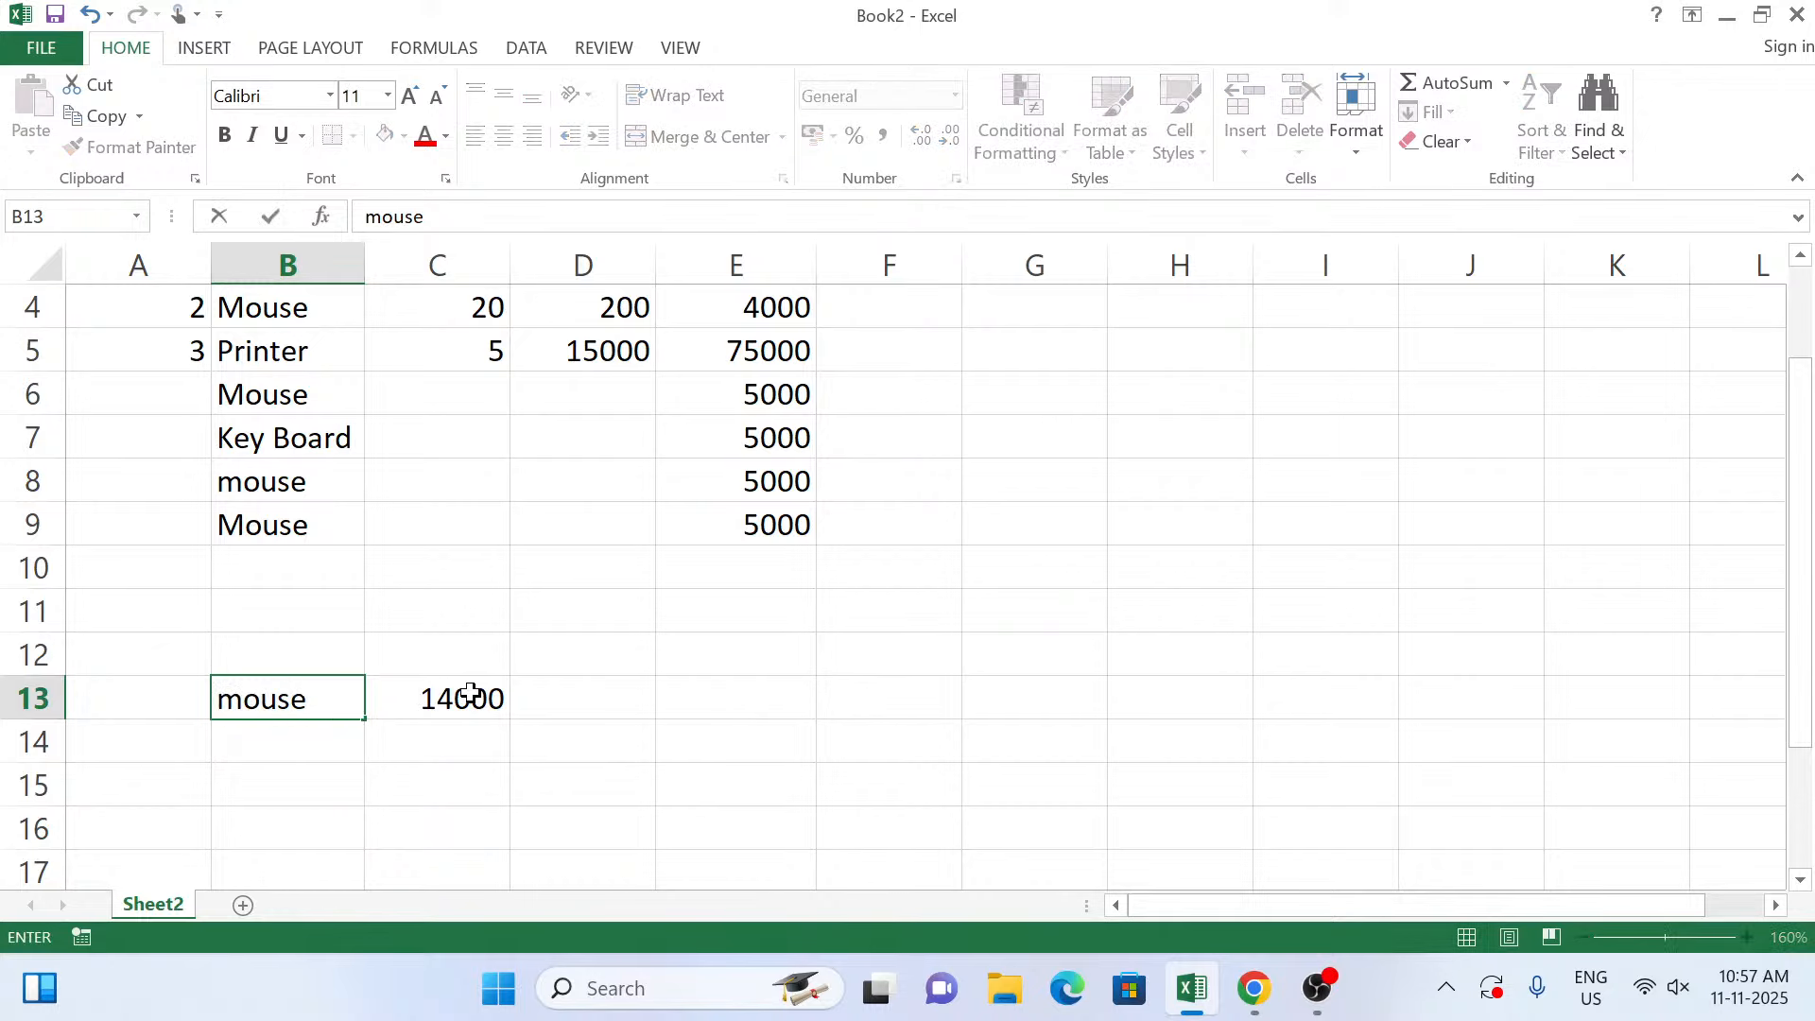
key("Return")
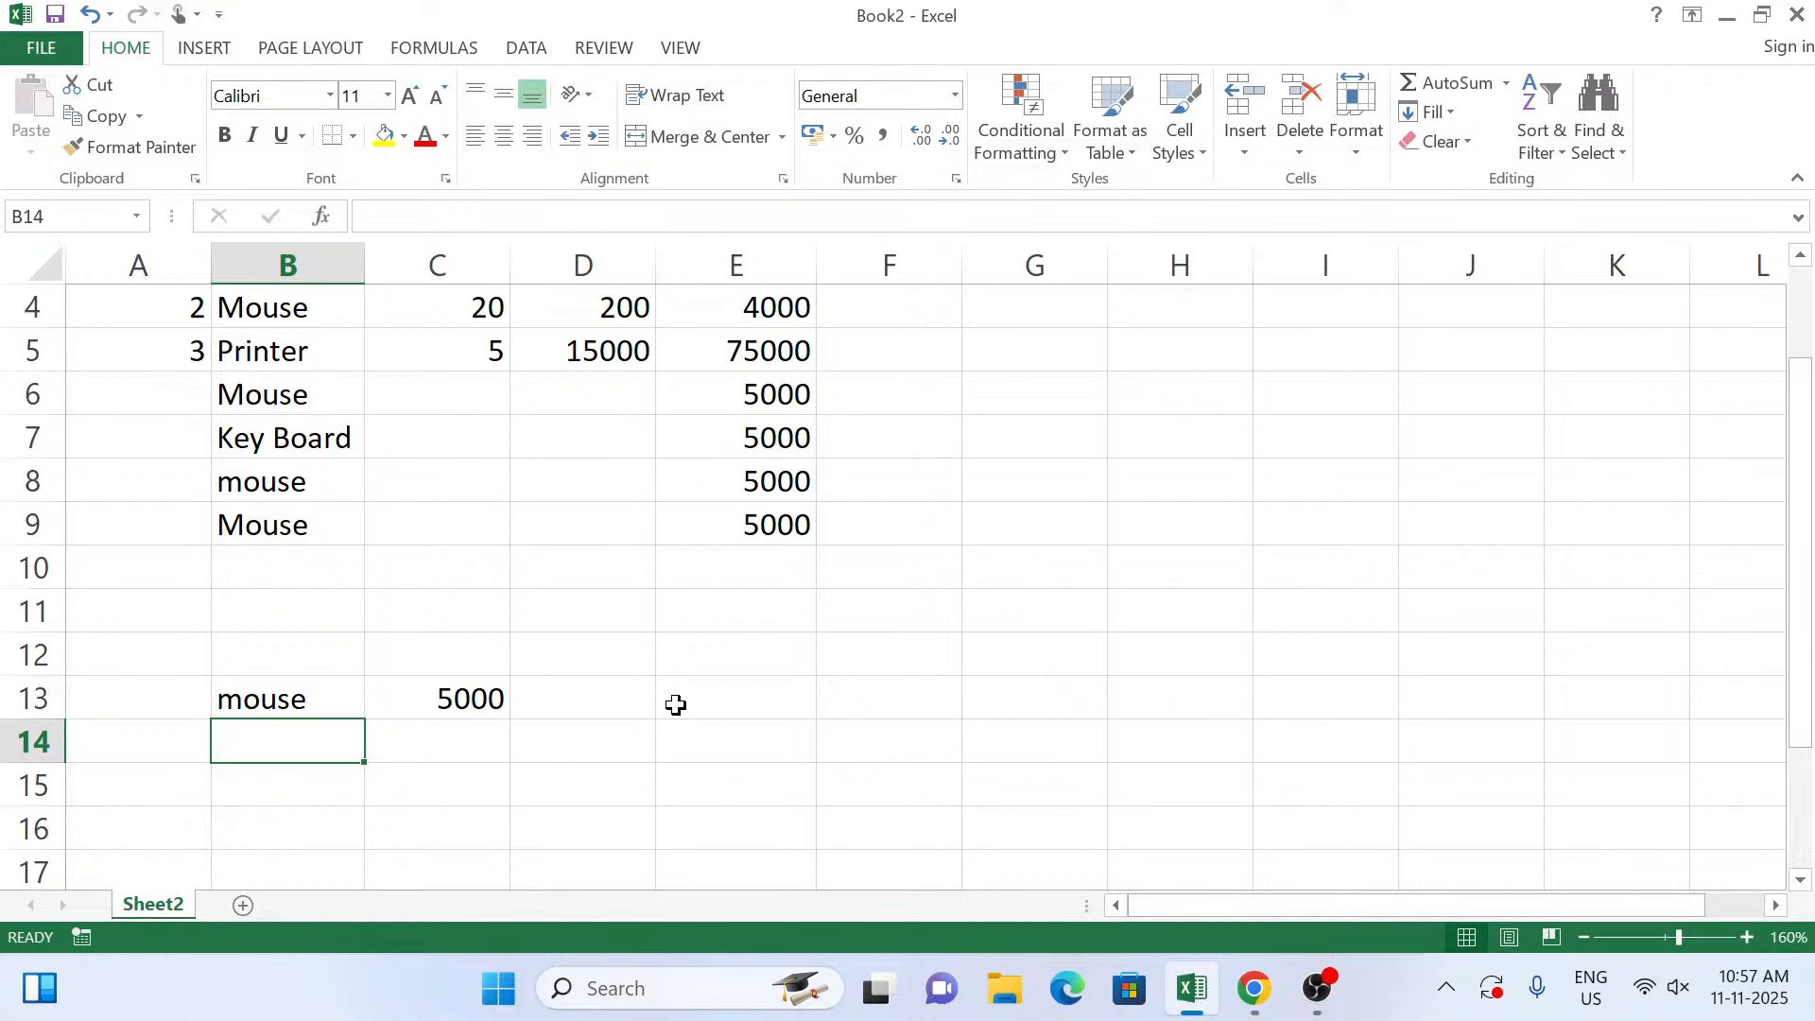
Change the lookup item in cell B13 to "Mouse" with a capital M.
key("Up")
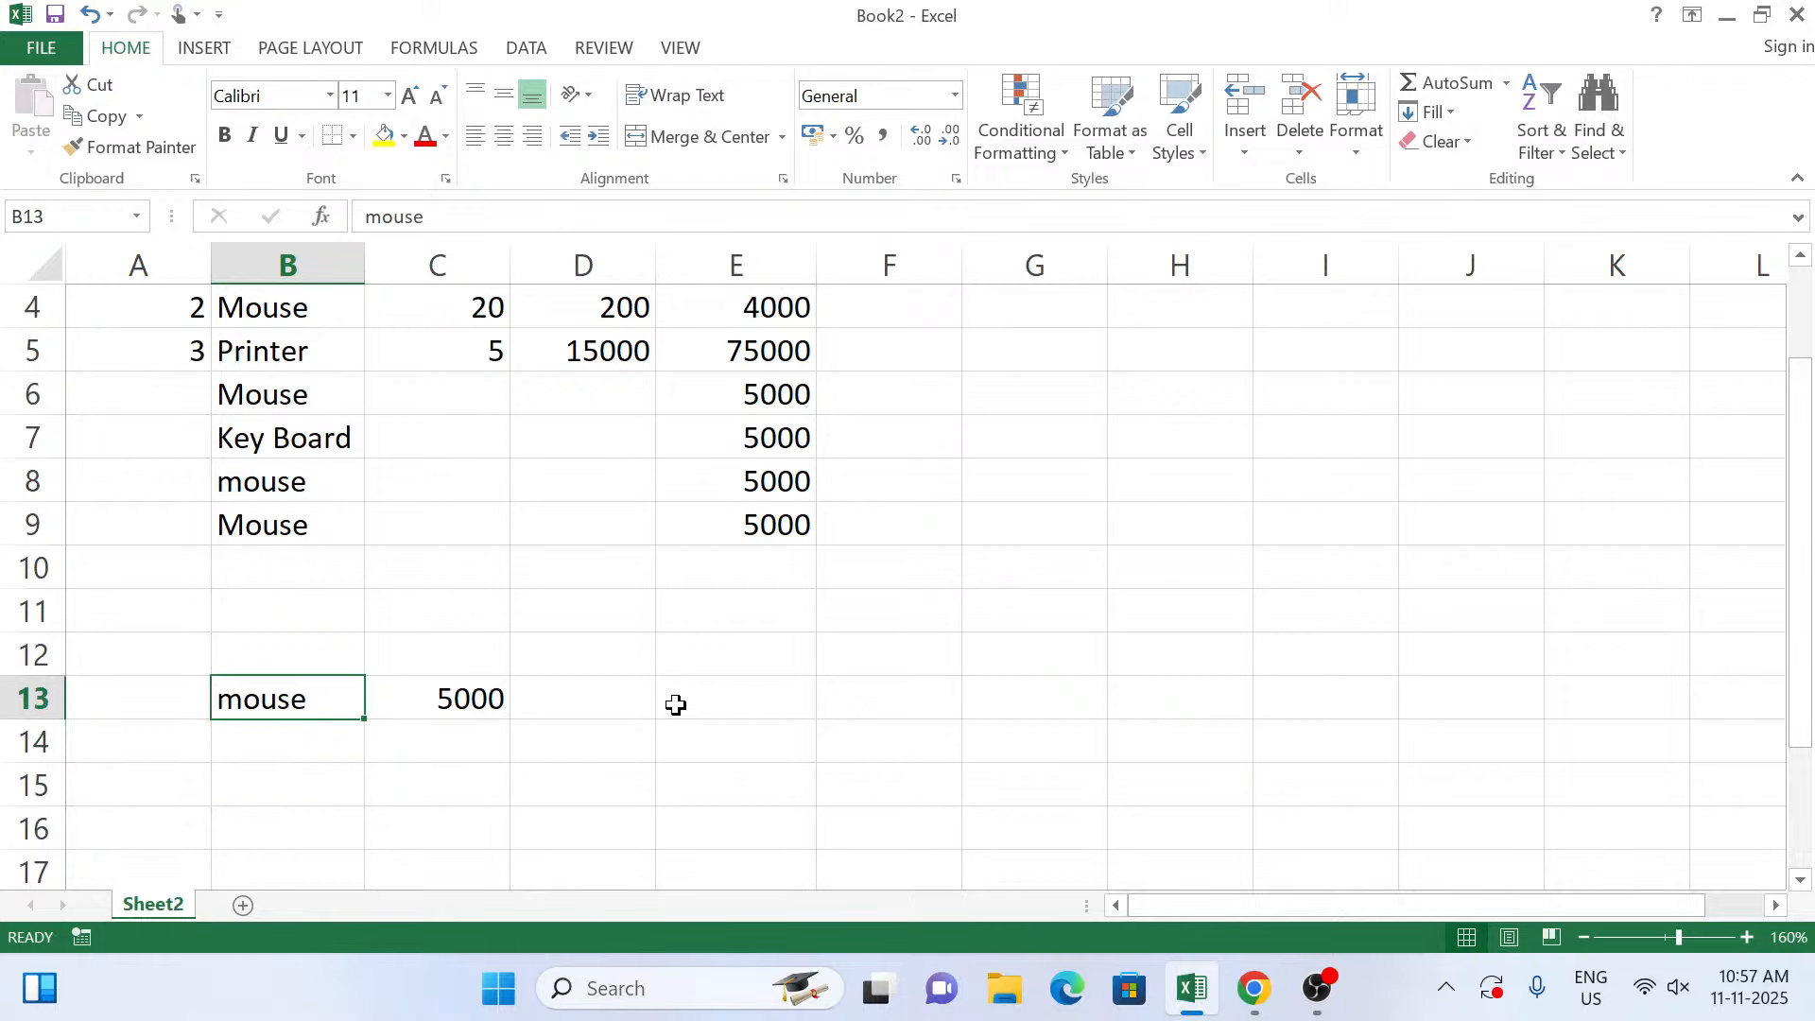
type("Mouse")
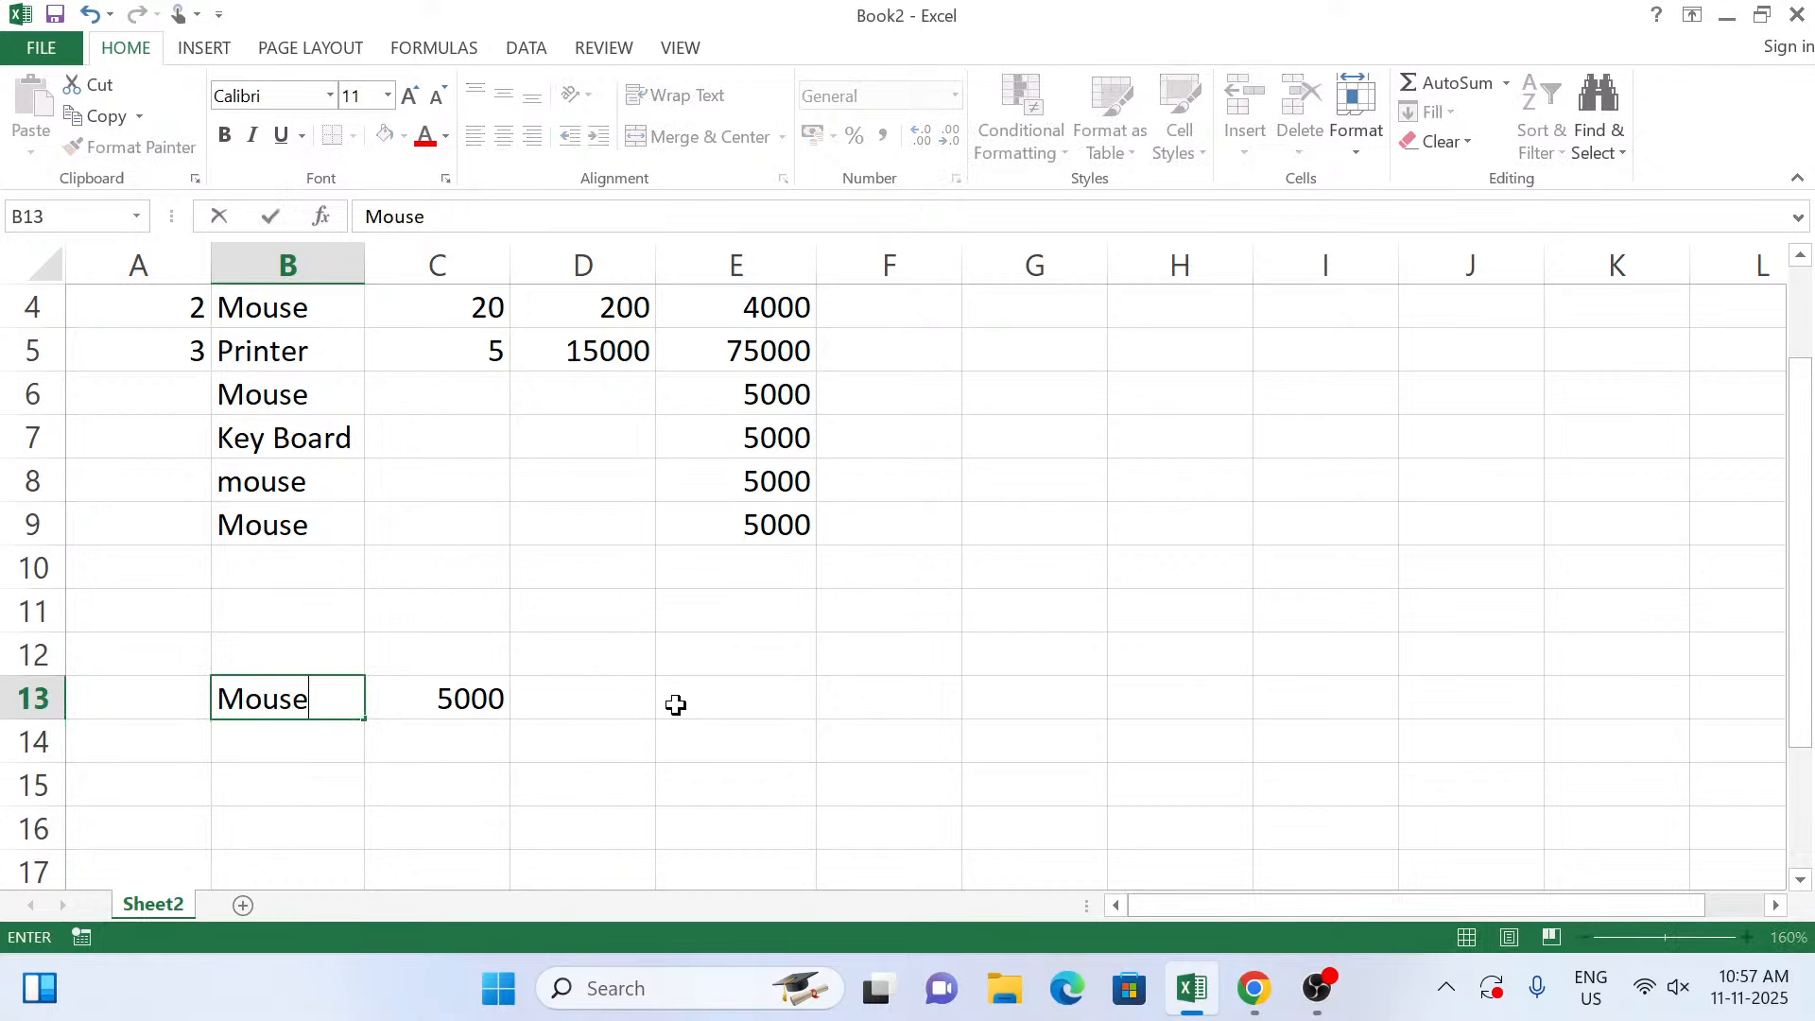
key("Return")
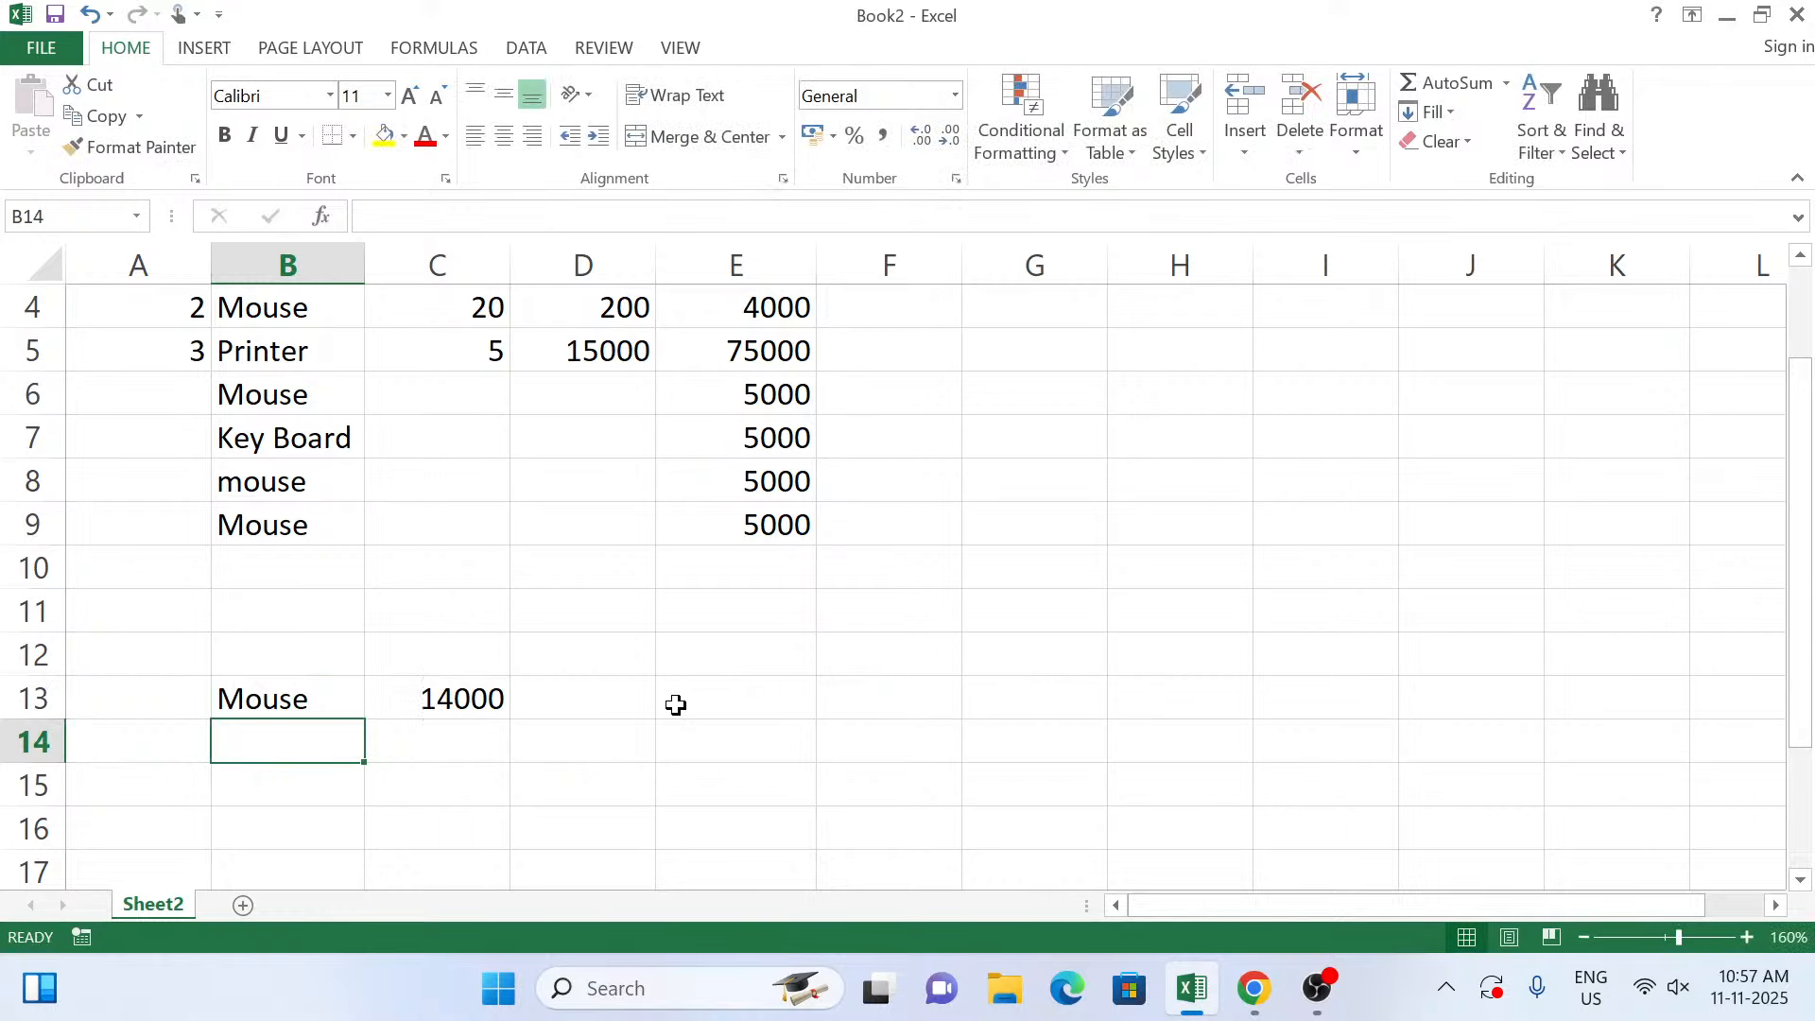
Test the lookup item in cell B13 in all capitals as "MOUSE".
key("Up")
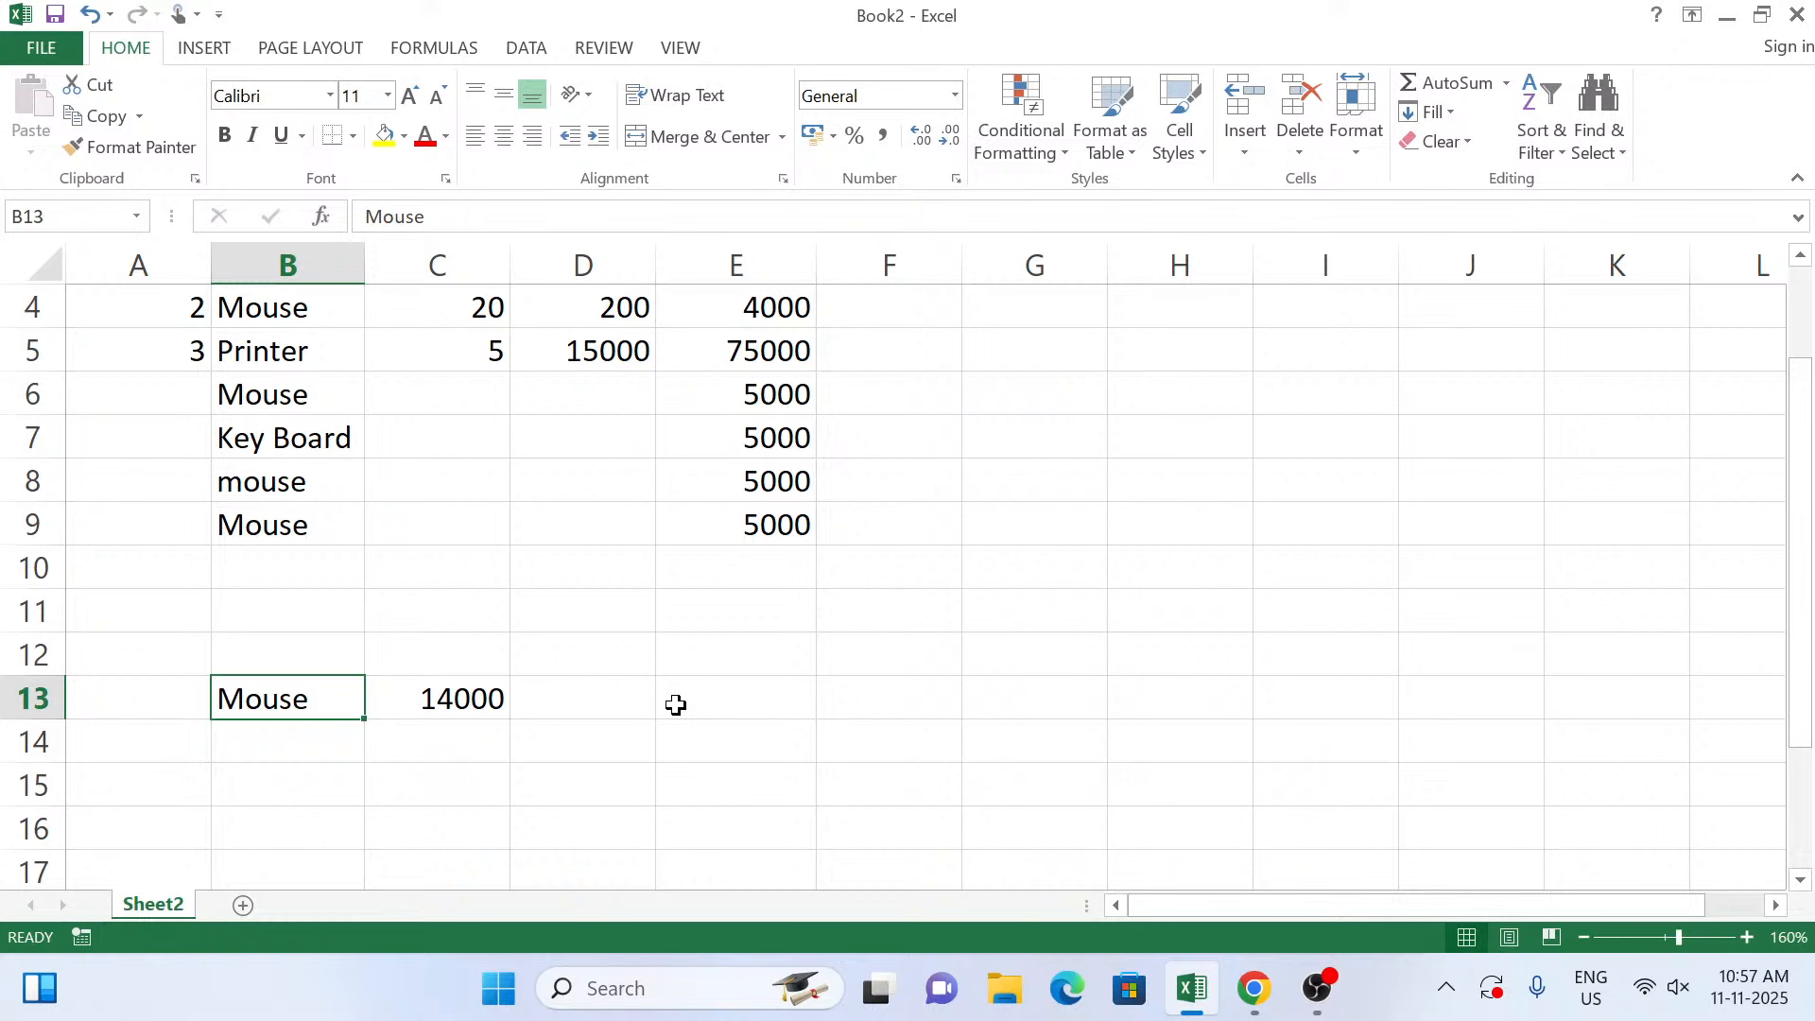
type("MOUSE")
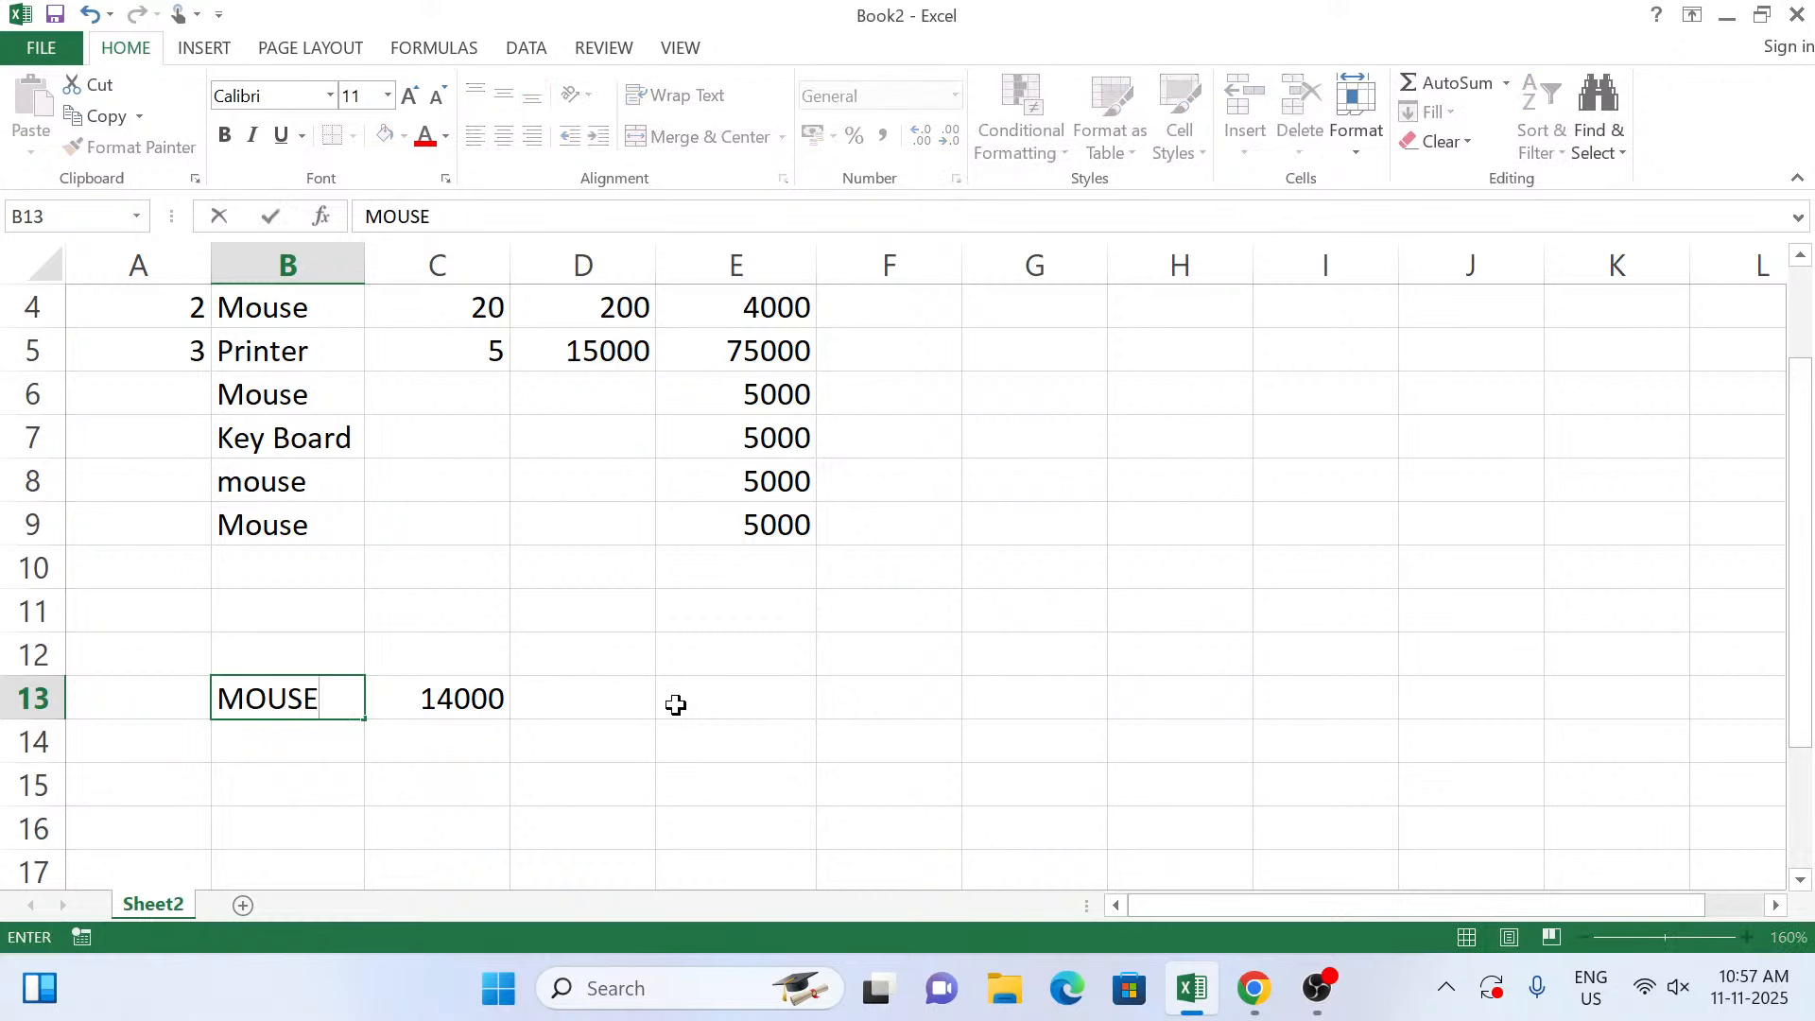
key("Return")
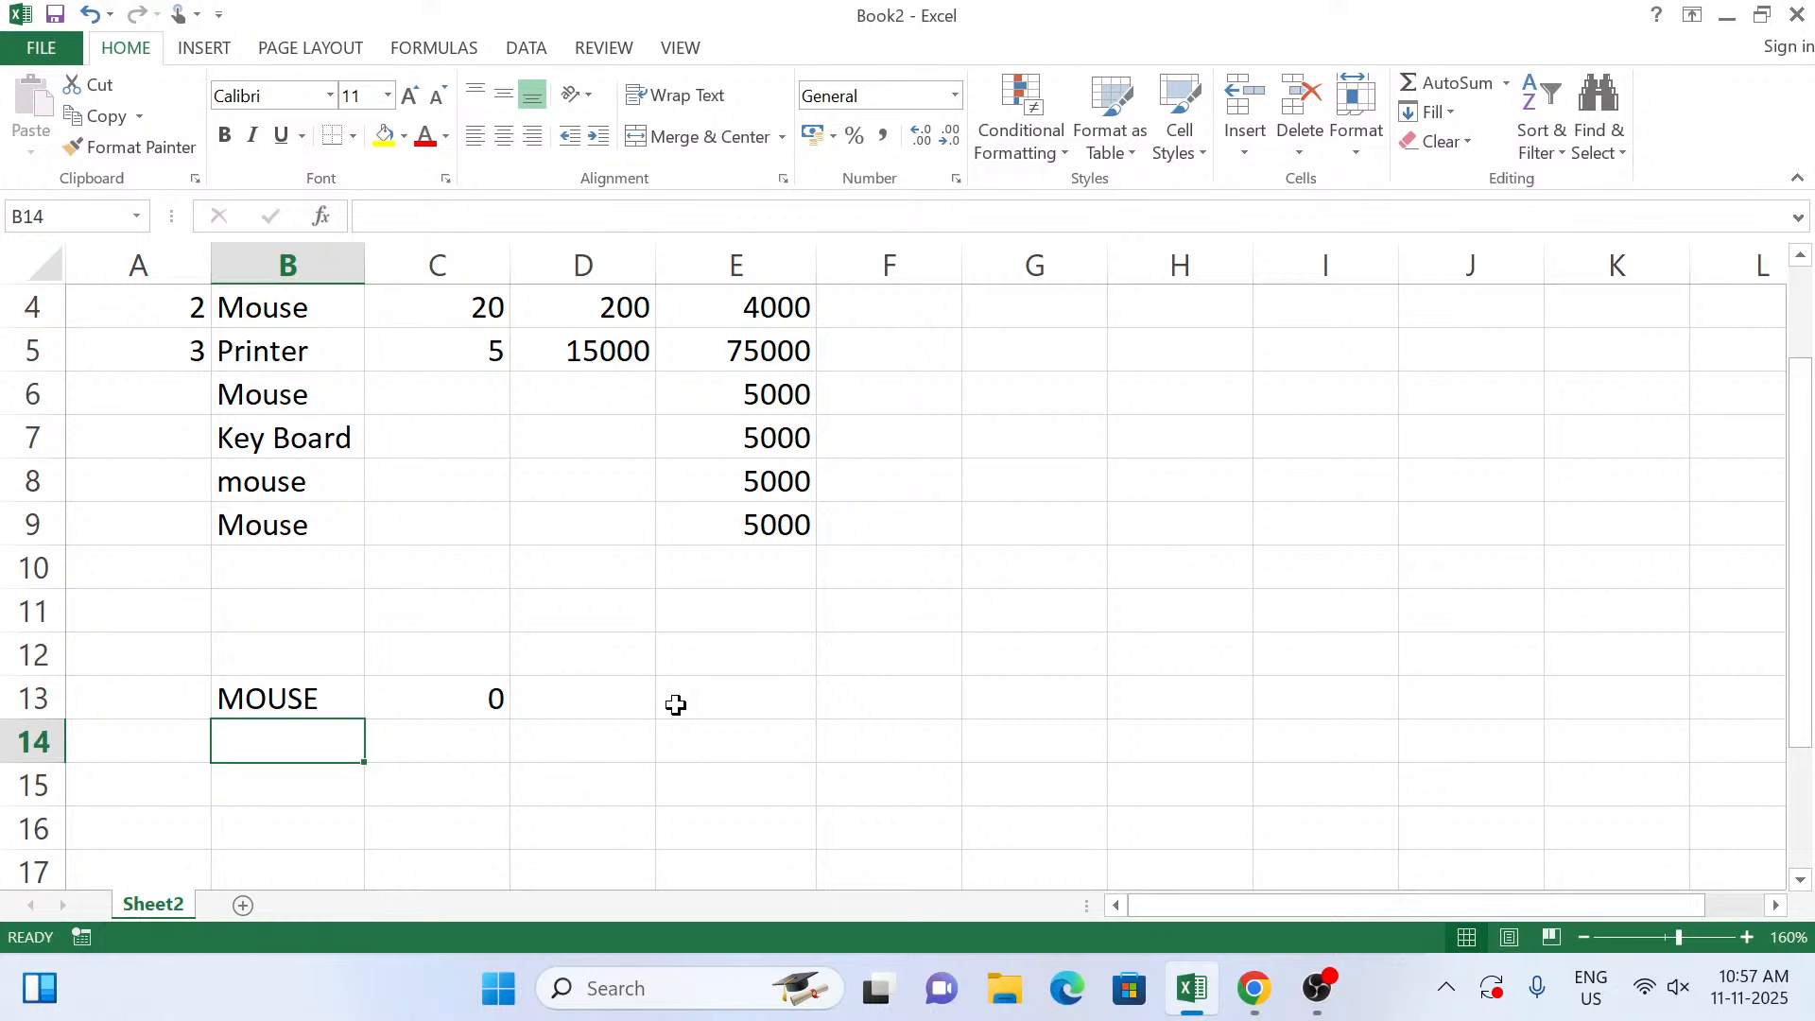
Replace the all-capitals lookup item in cell B13 with lowercase "mouse".
key("Up")
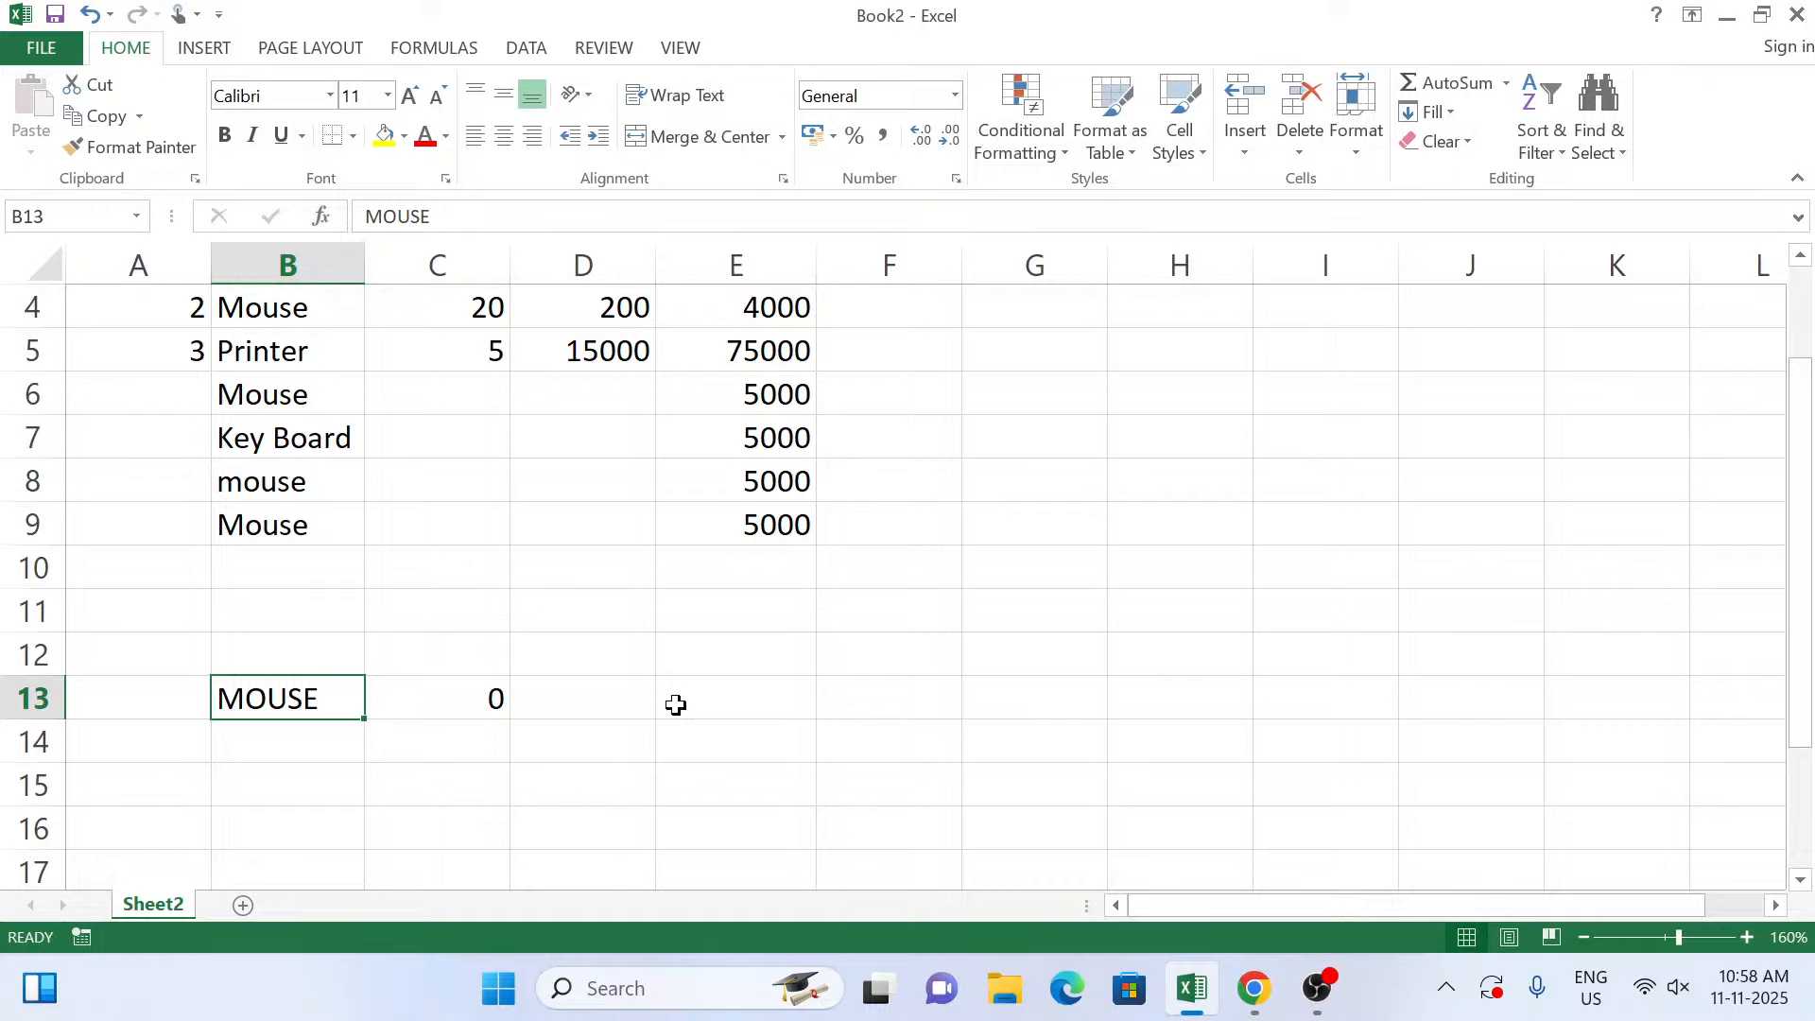
type("MOUSE")
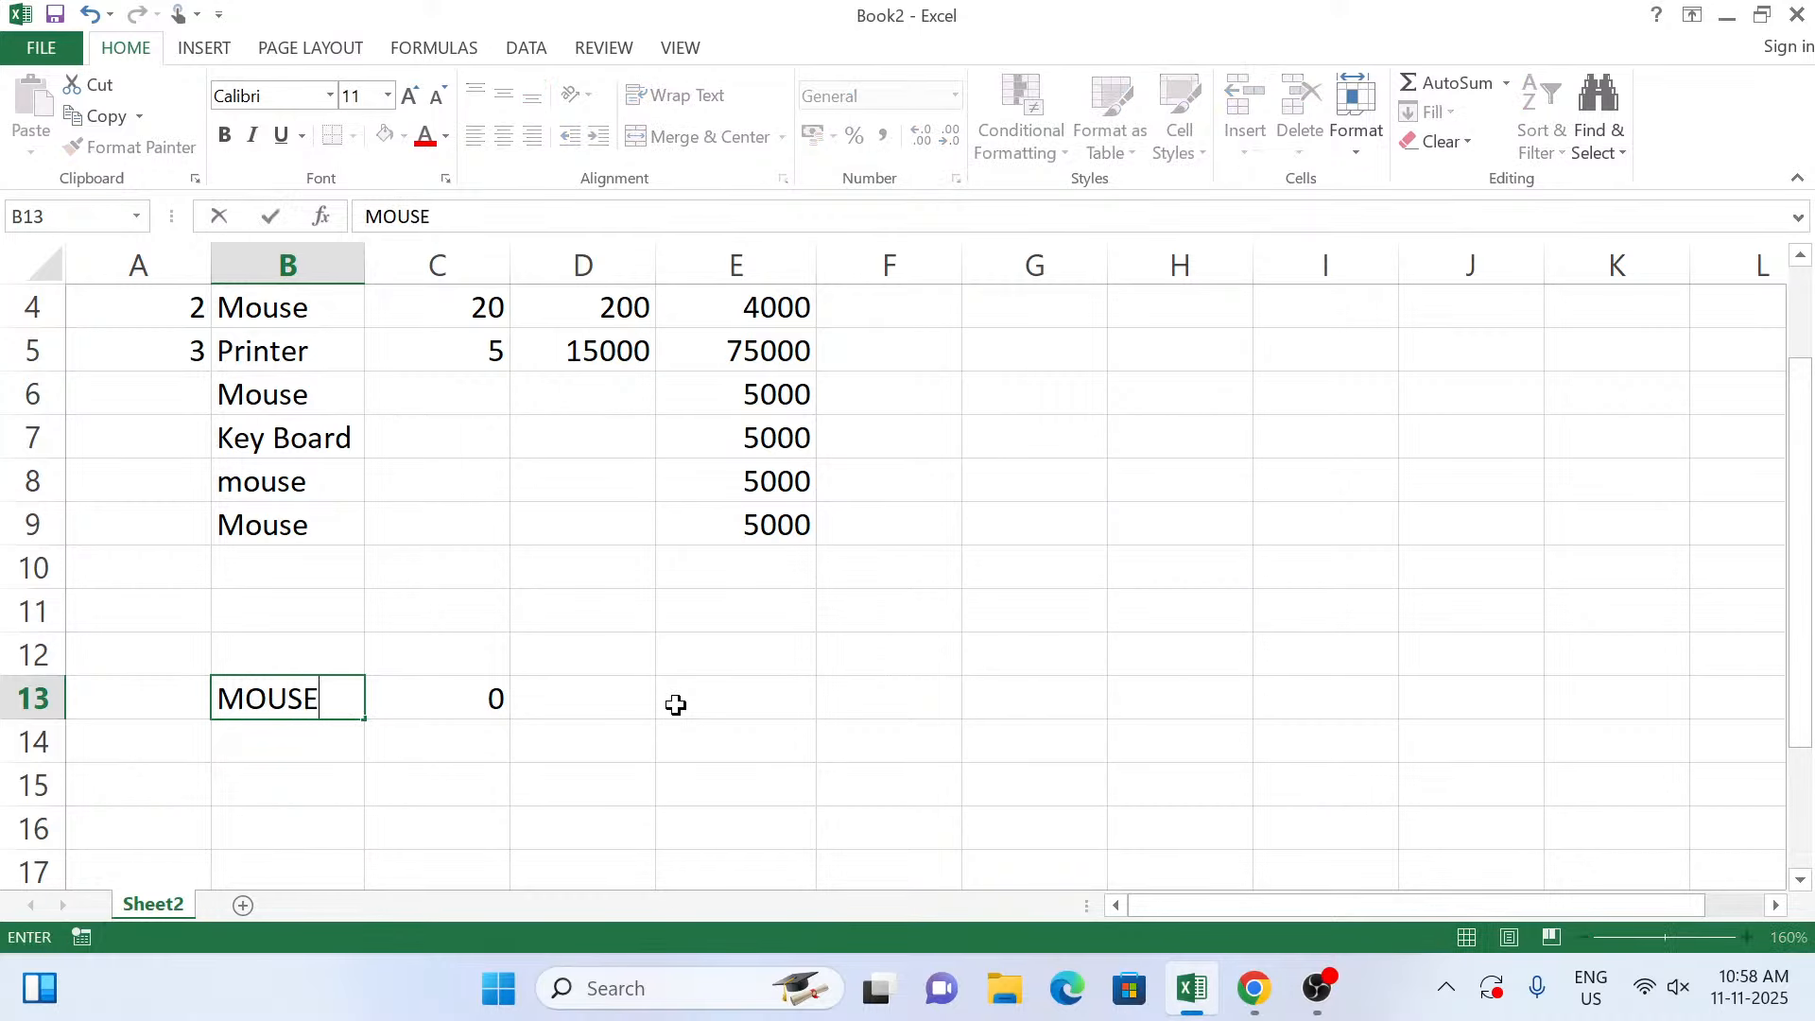
key("BackSpace")
key("BackSpace")
key("BackSpace")
key("BackSpace")
key("BackSpace")
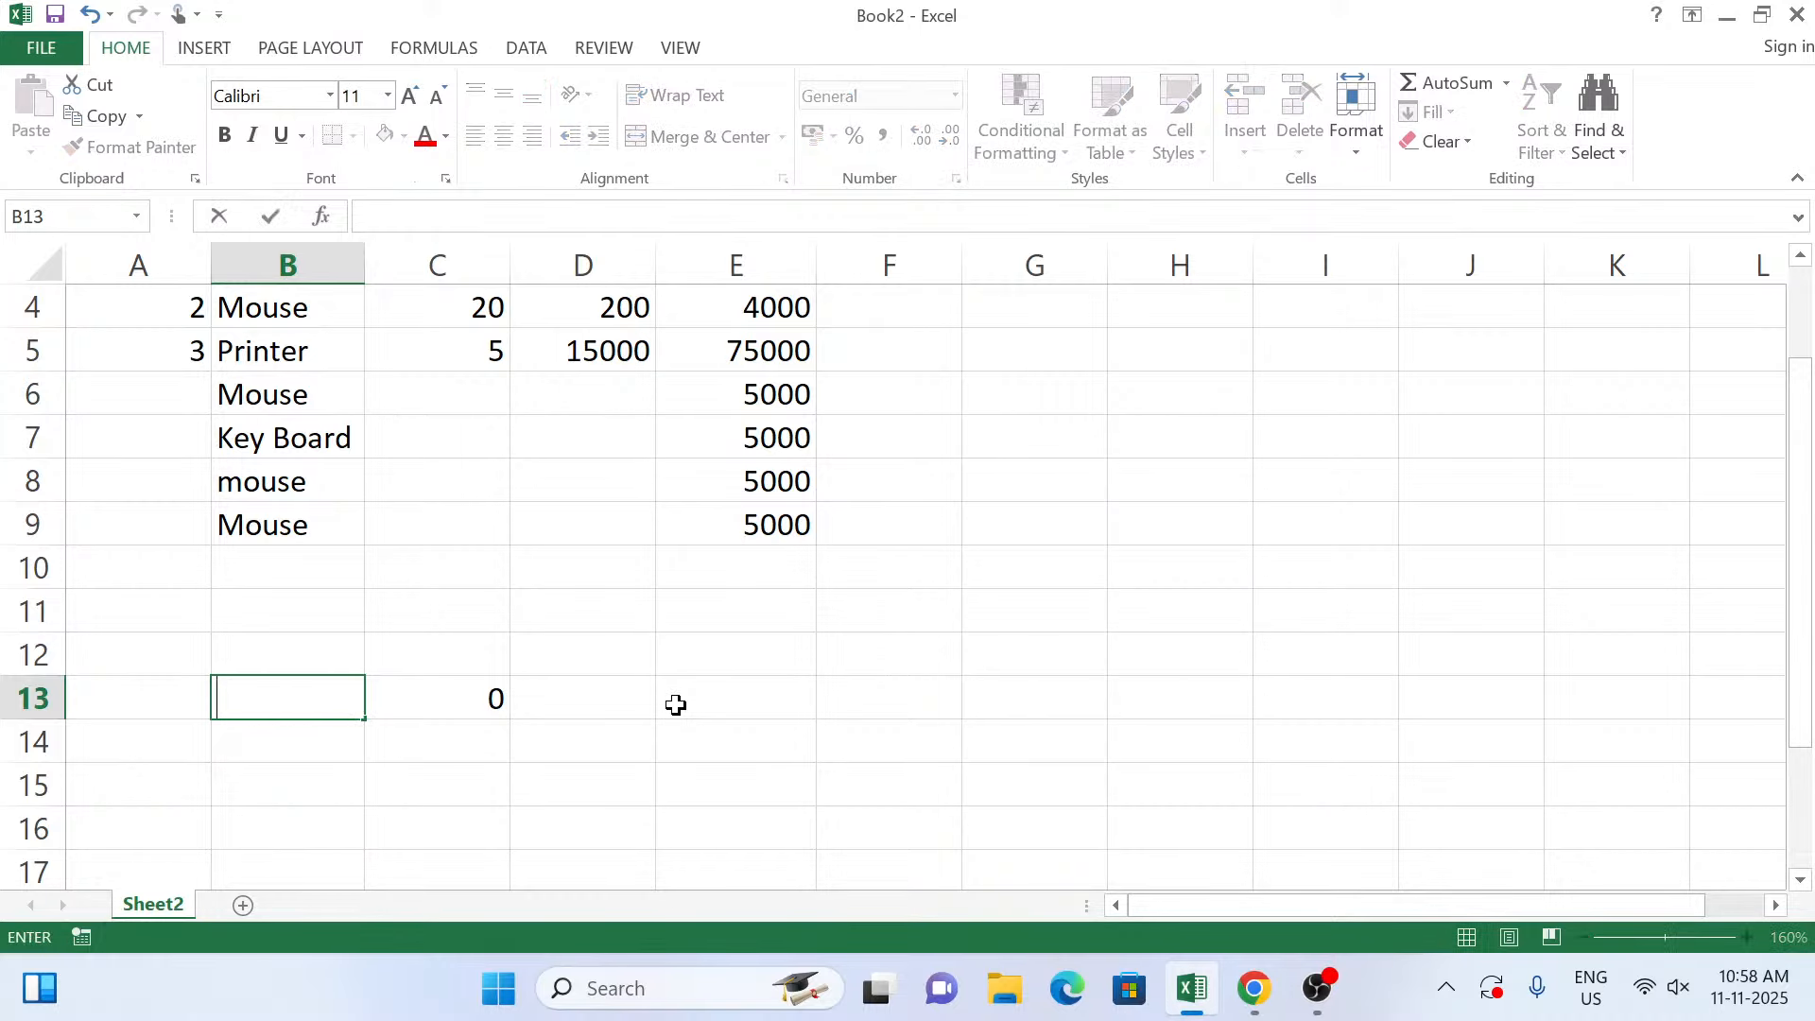
type("mouse")
key("Return")
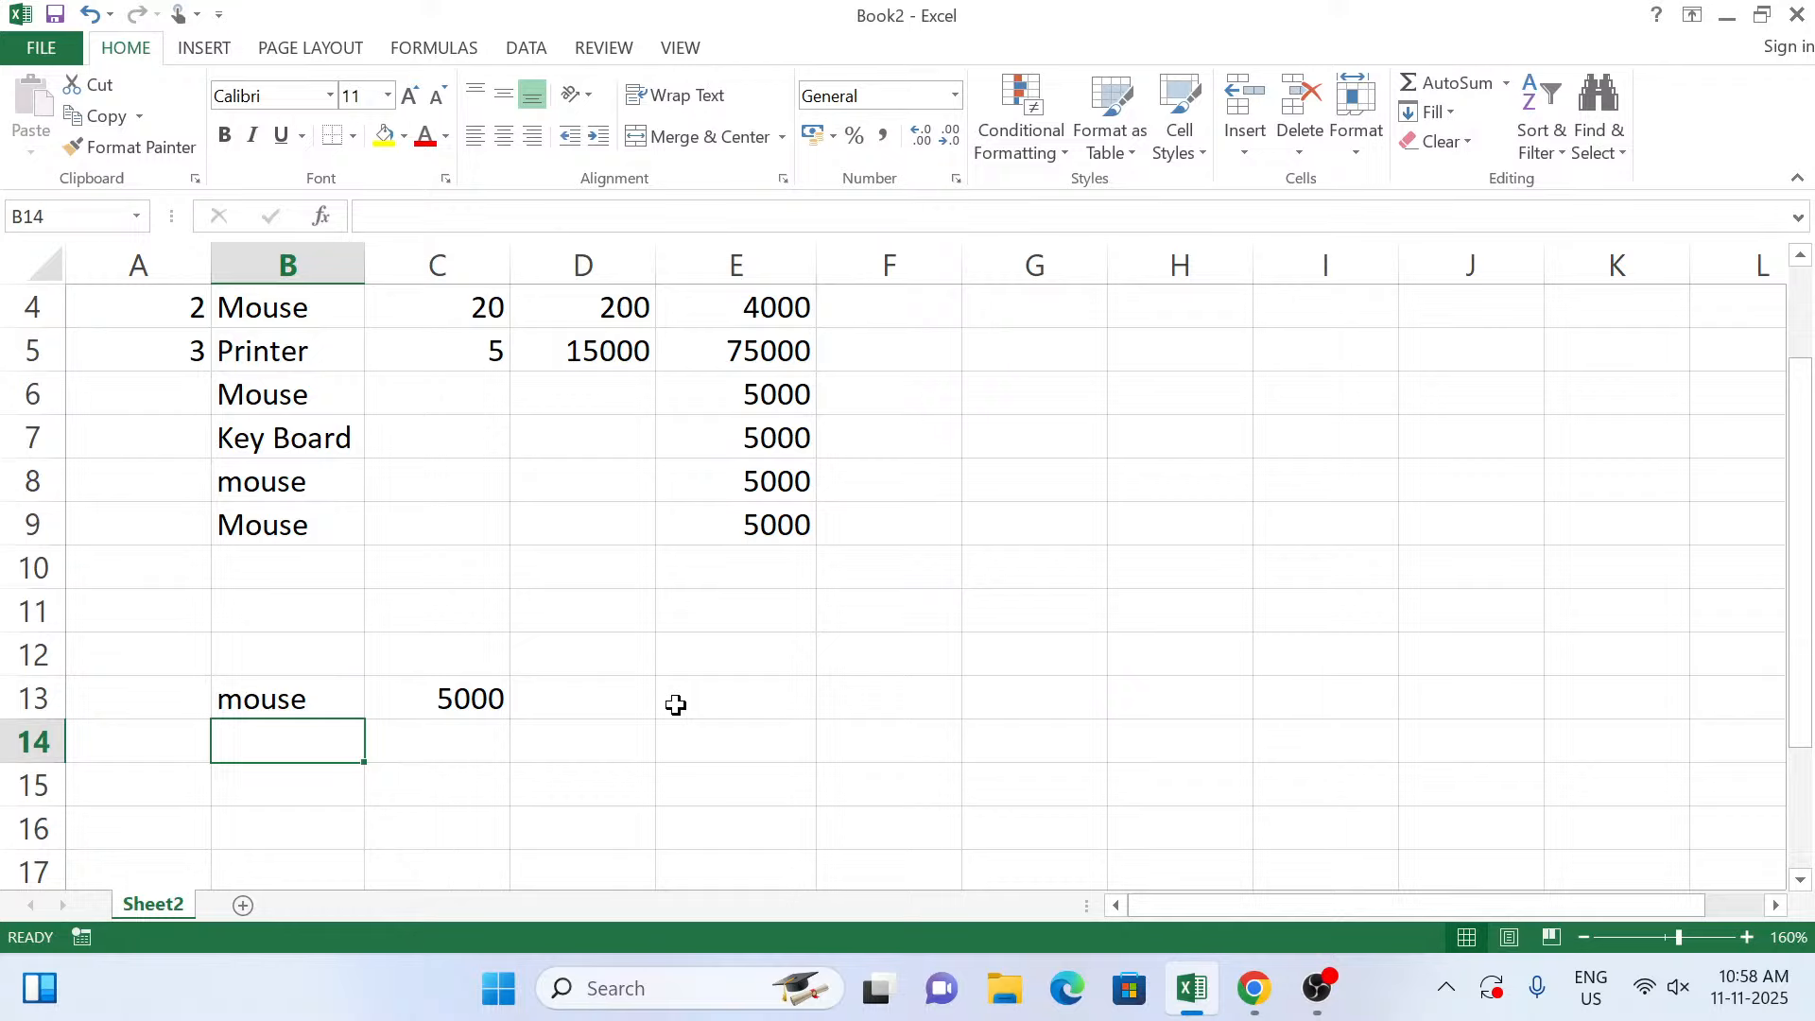
Set the lookup item in cell B13 to "Mouse" to match the capitalised entries in the Item column.
key("Up")
type("M")
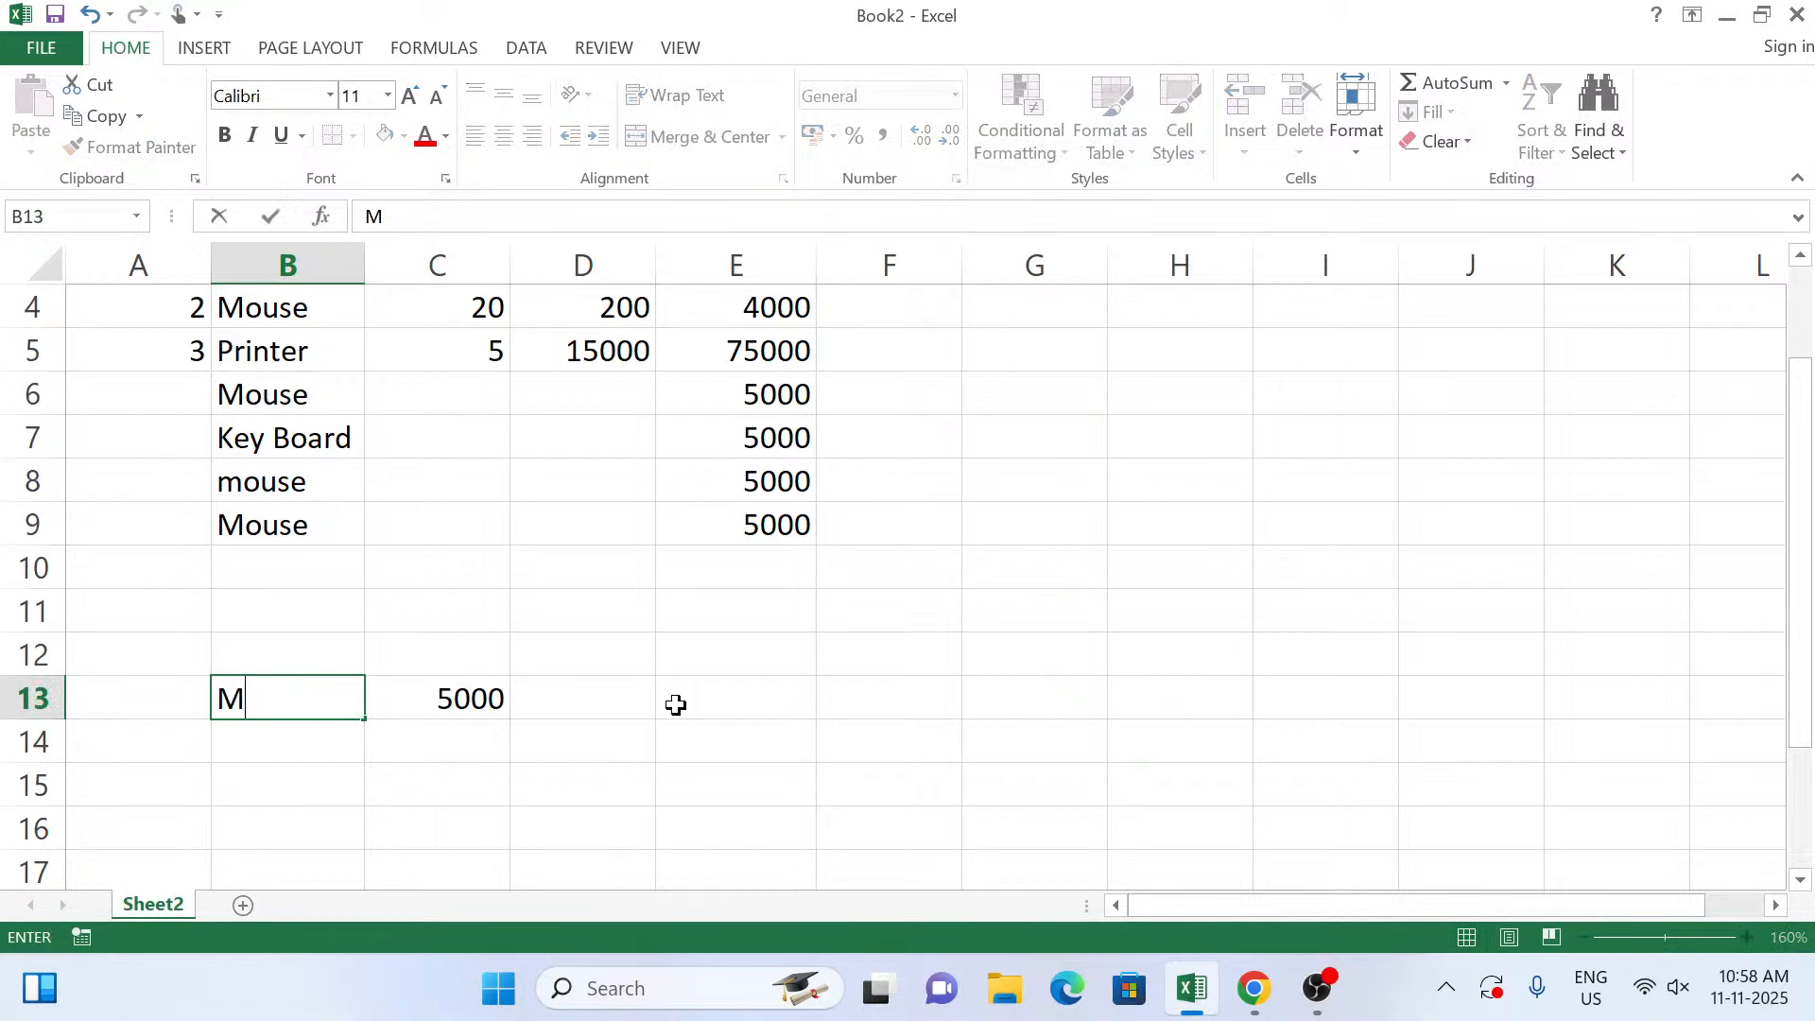
type("ouse")
key("Return")
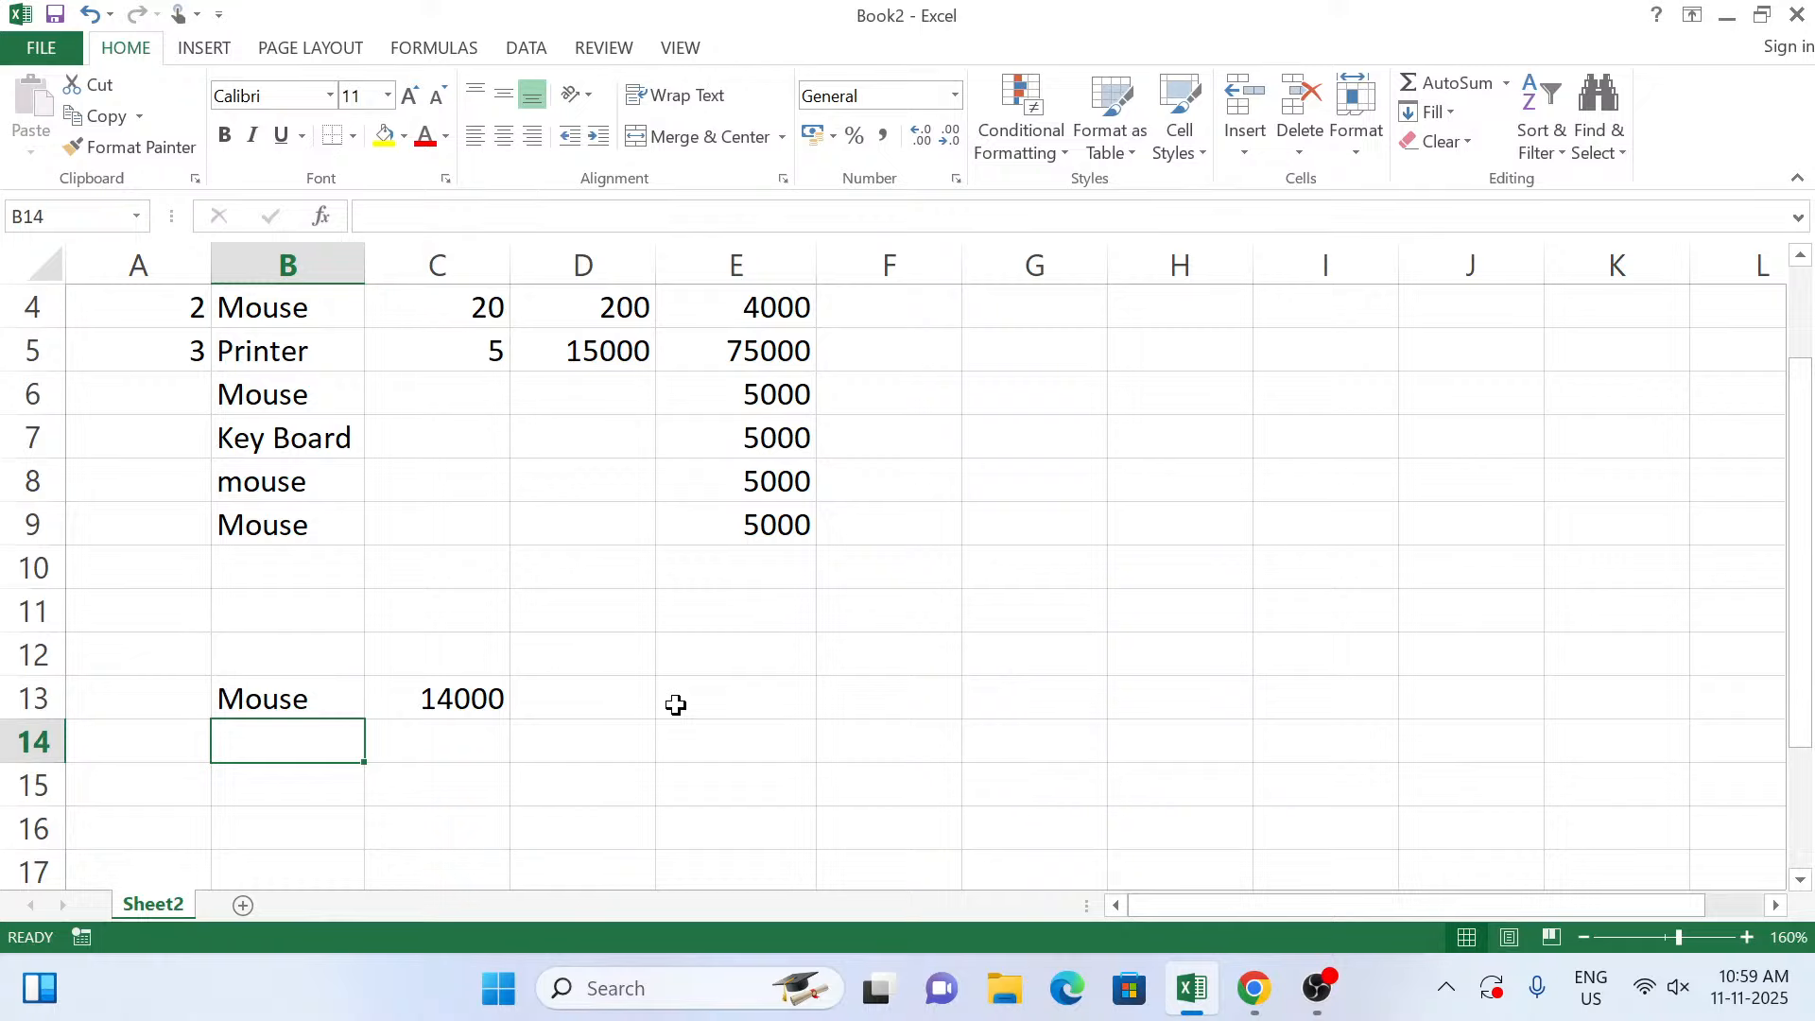
Replace the lookup item in cell B13 with "Keyboard" written as one word.
scroll(1272, 643, "up", 2)
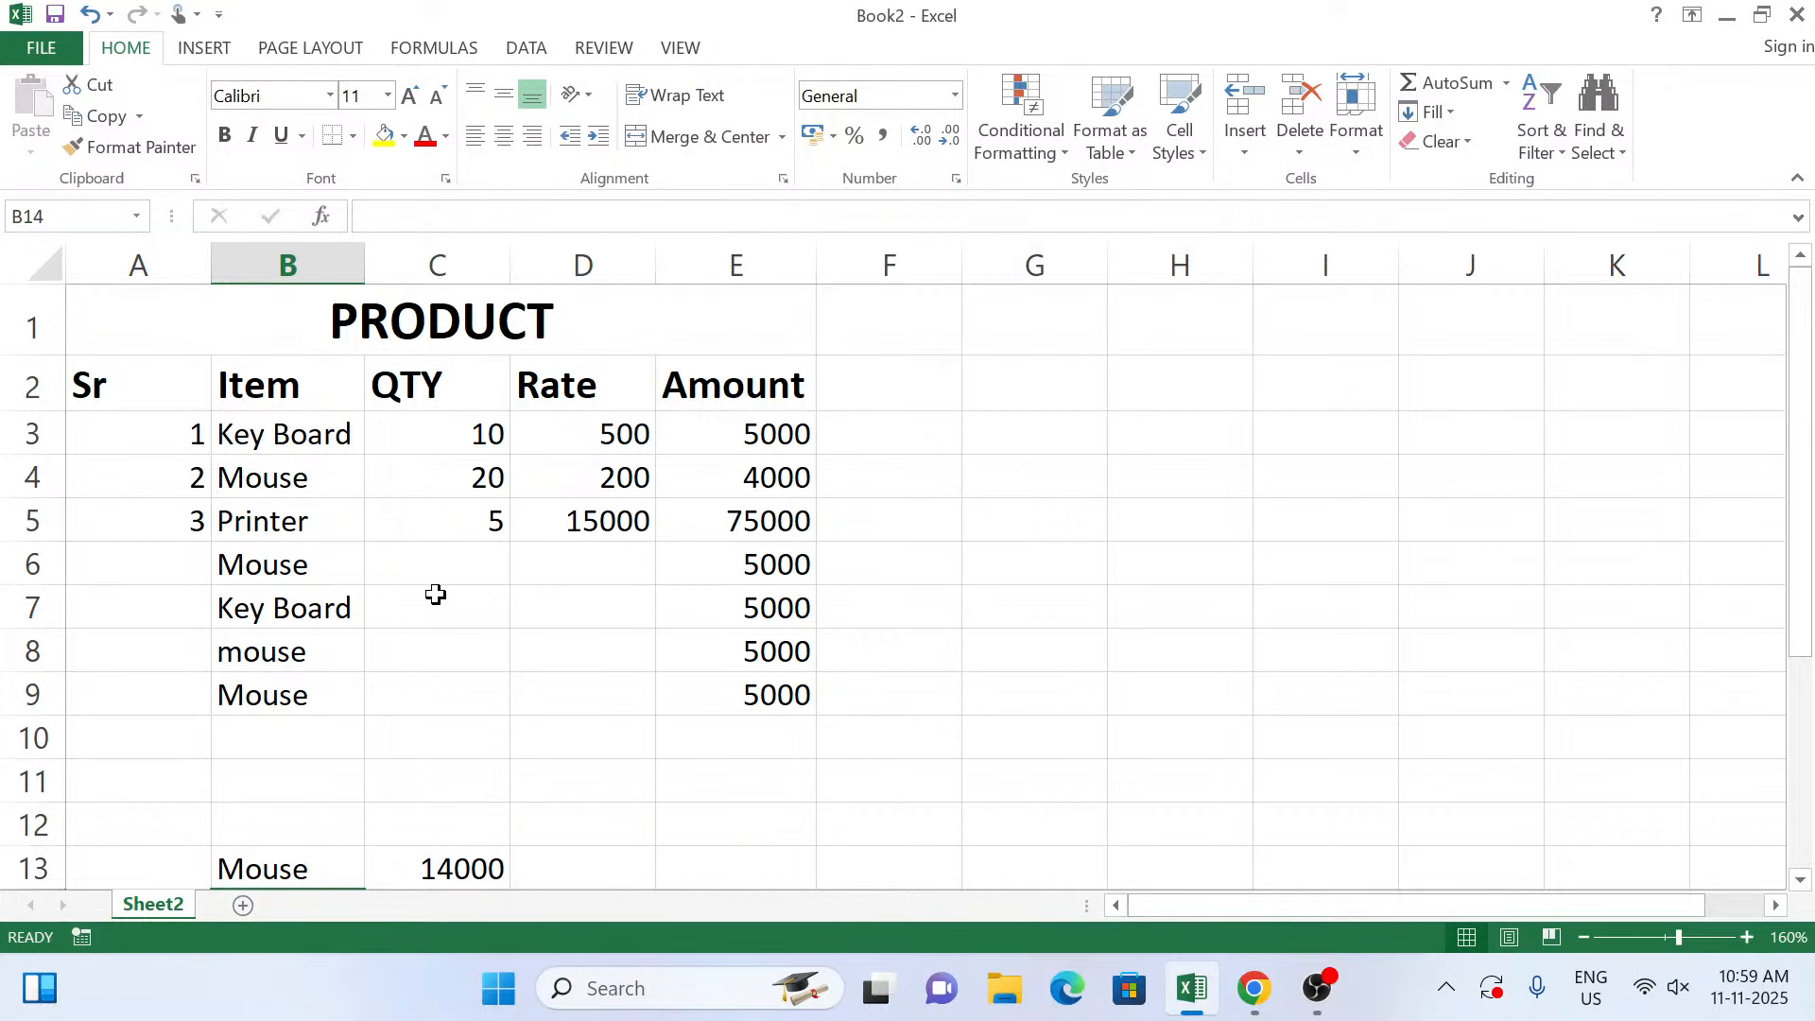
scroll(425, 605, "down", 2)
left_click(290, 574)
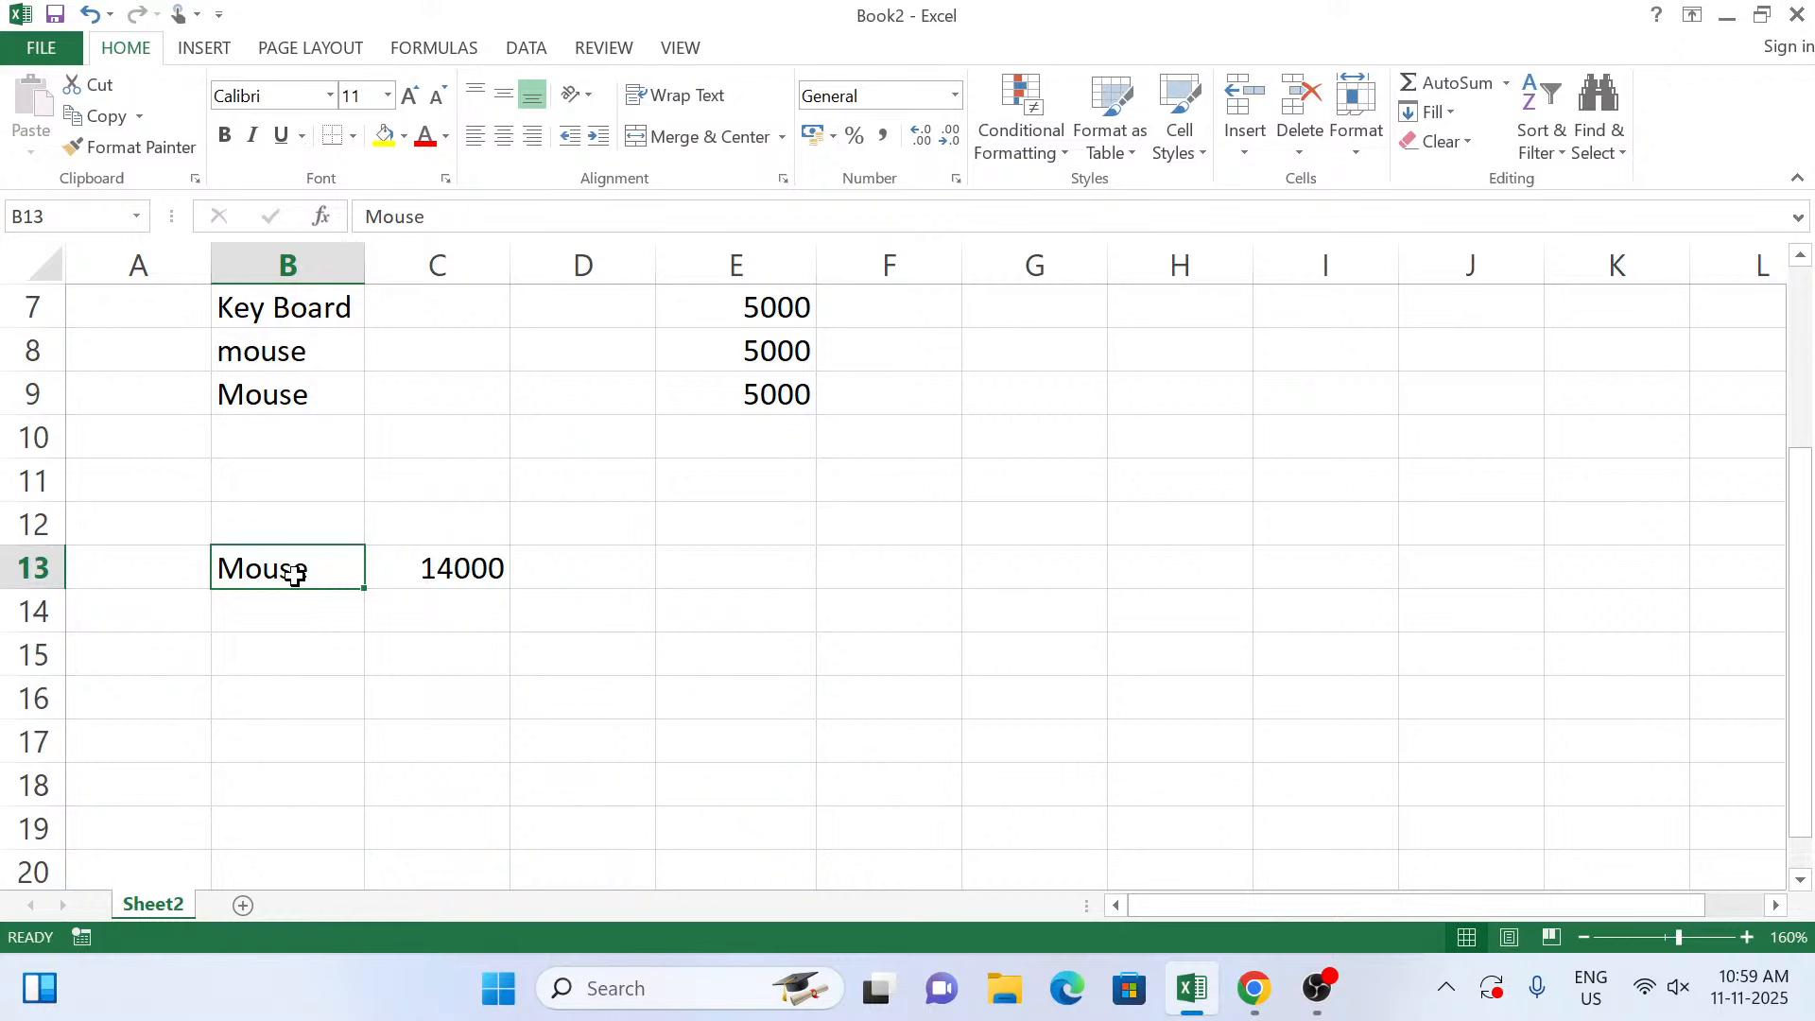
type("Key")
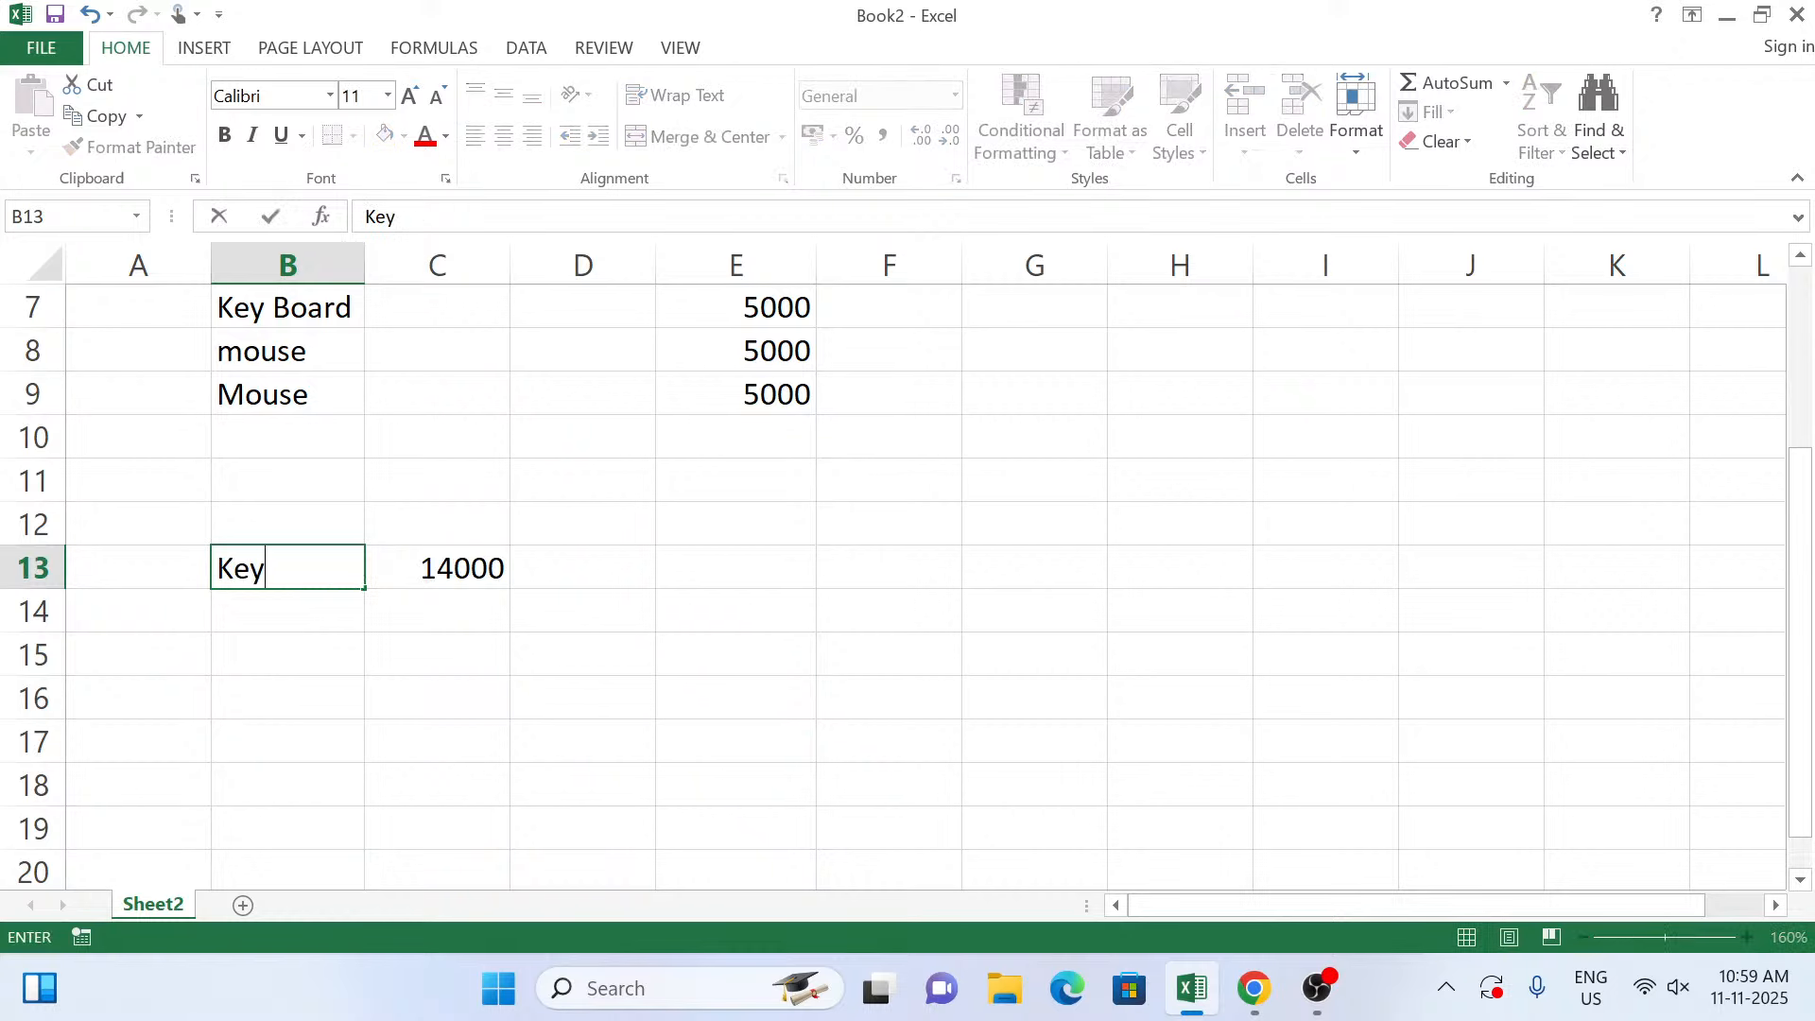
type("board")
key("Return")
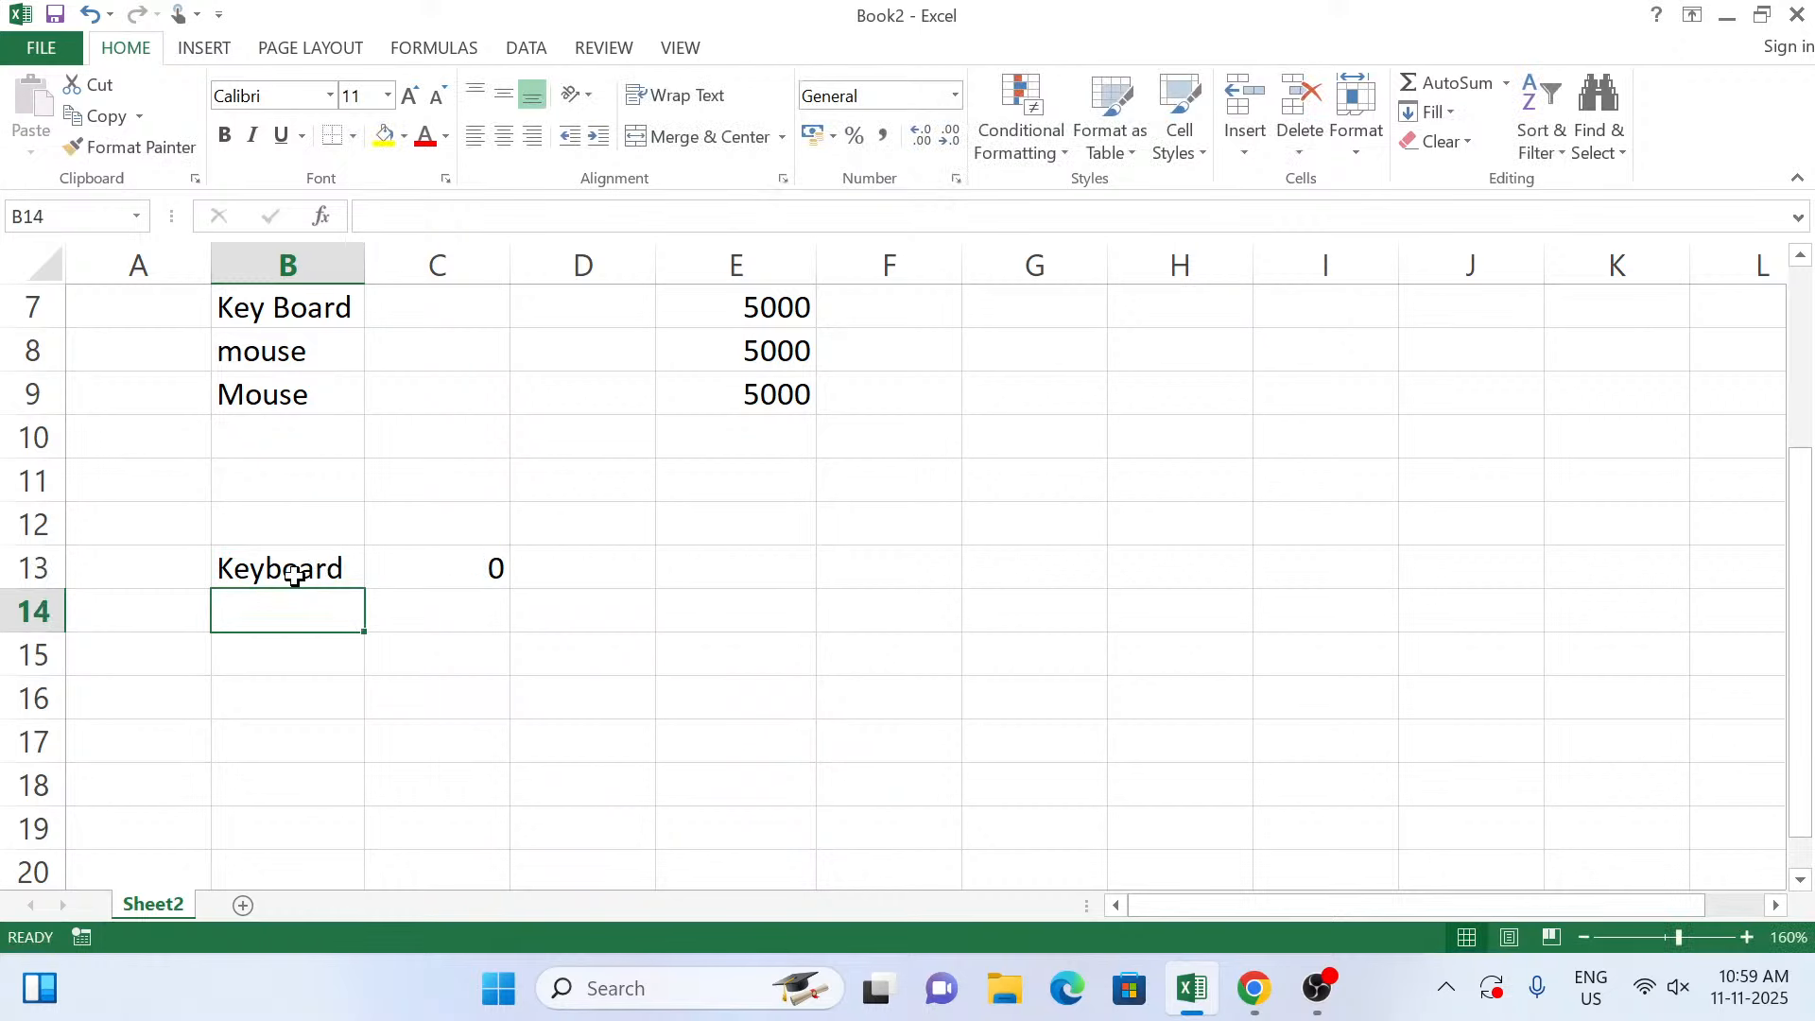
Edit the lookup item in cell B13 to read "Key Board", adding the space and a capital B.
scroll(643, 637, "up", 2)
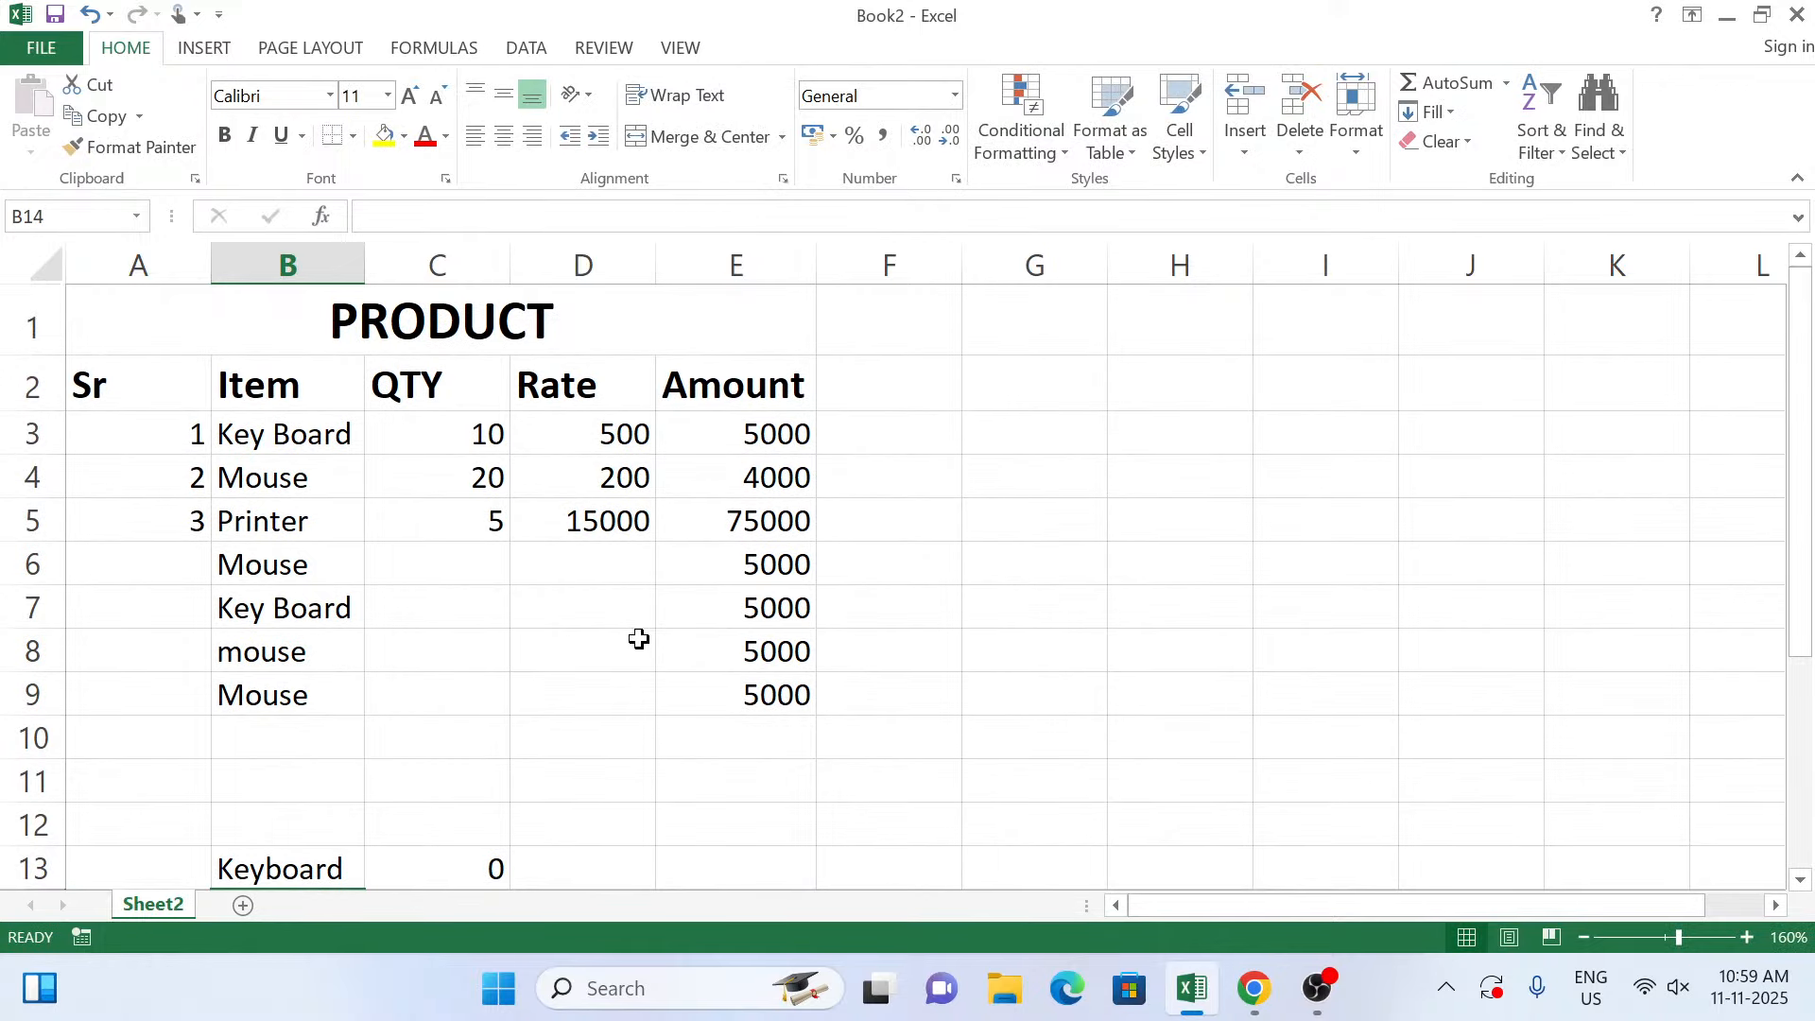
scroll(639, 639, "down", 1)
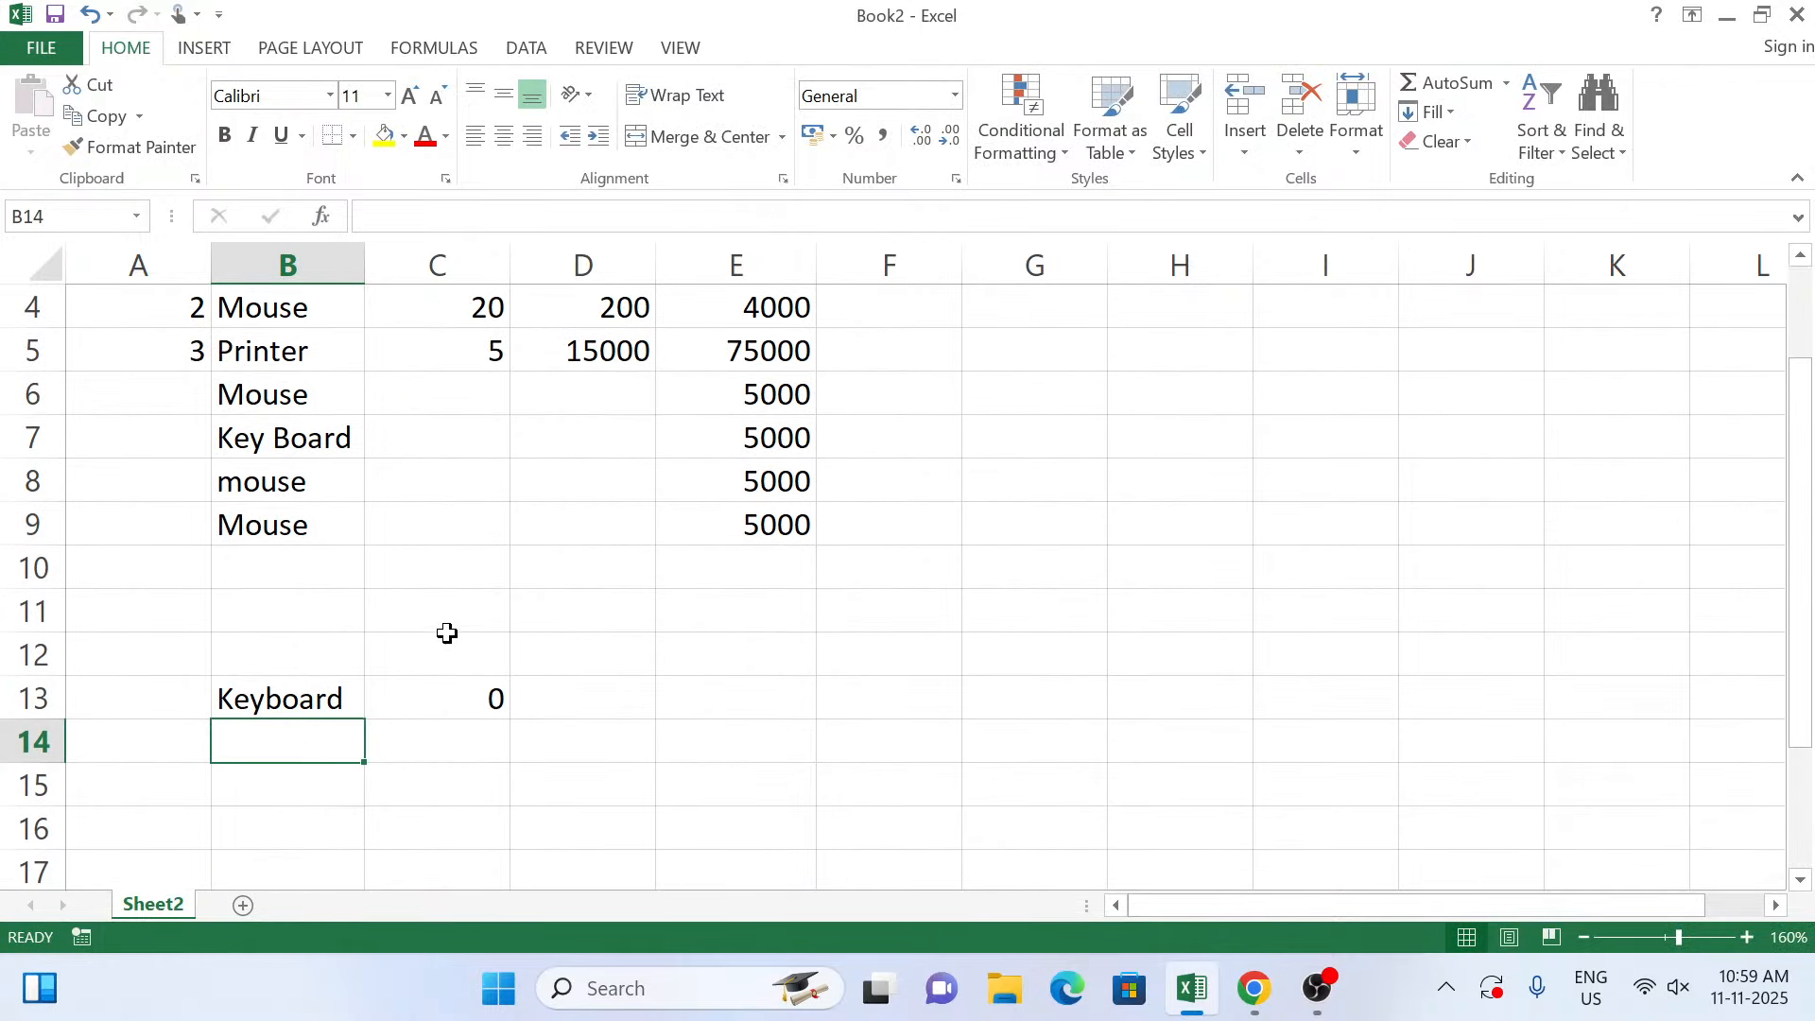
left_click(262, 701)
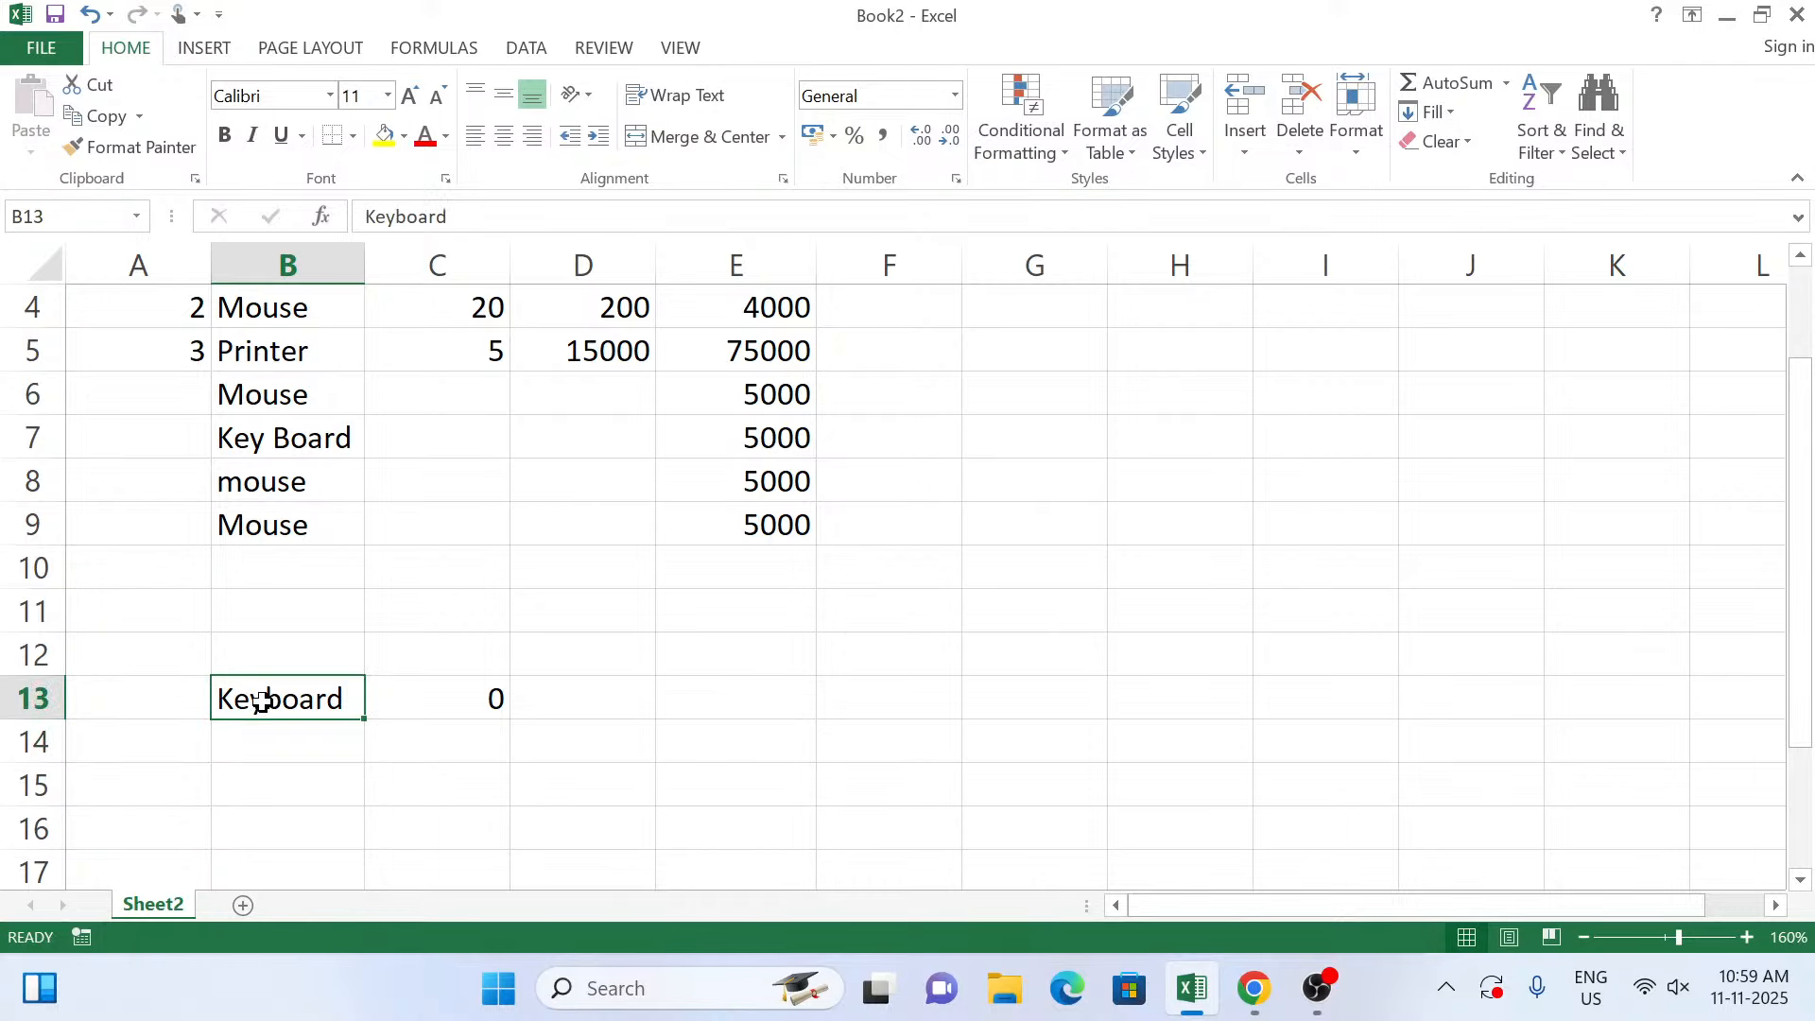
double_click(264, 700)
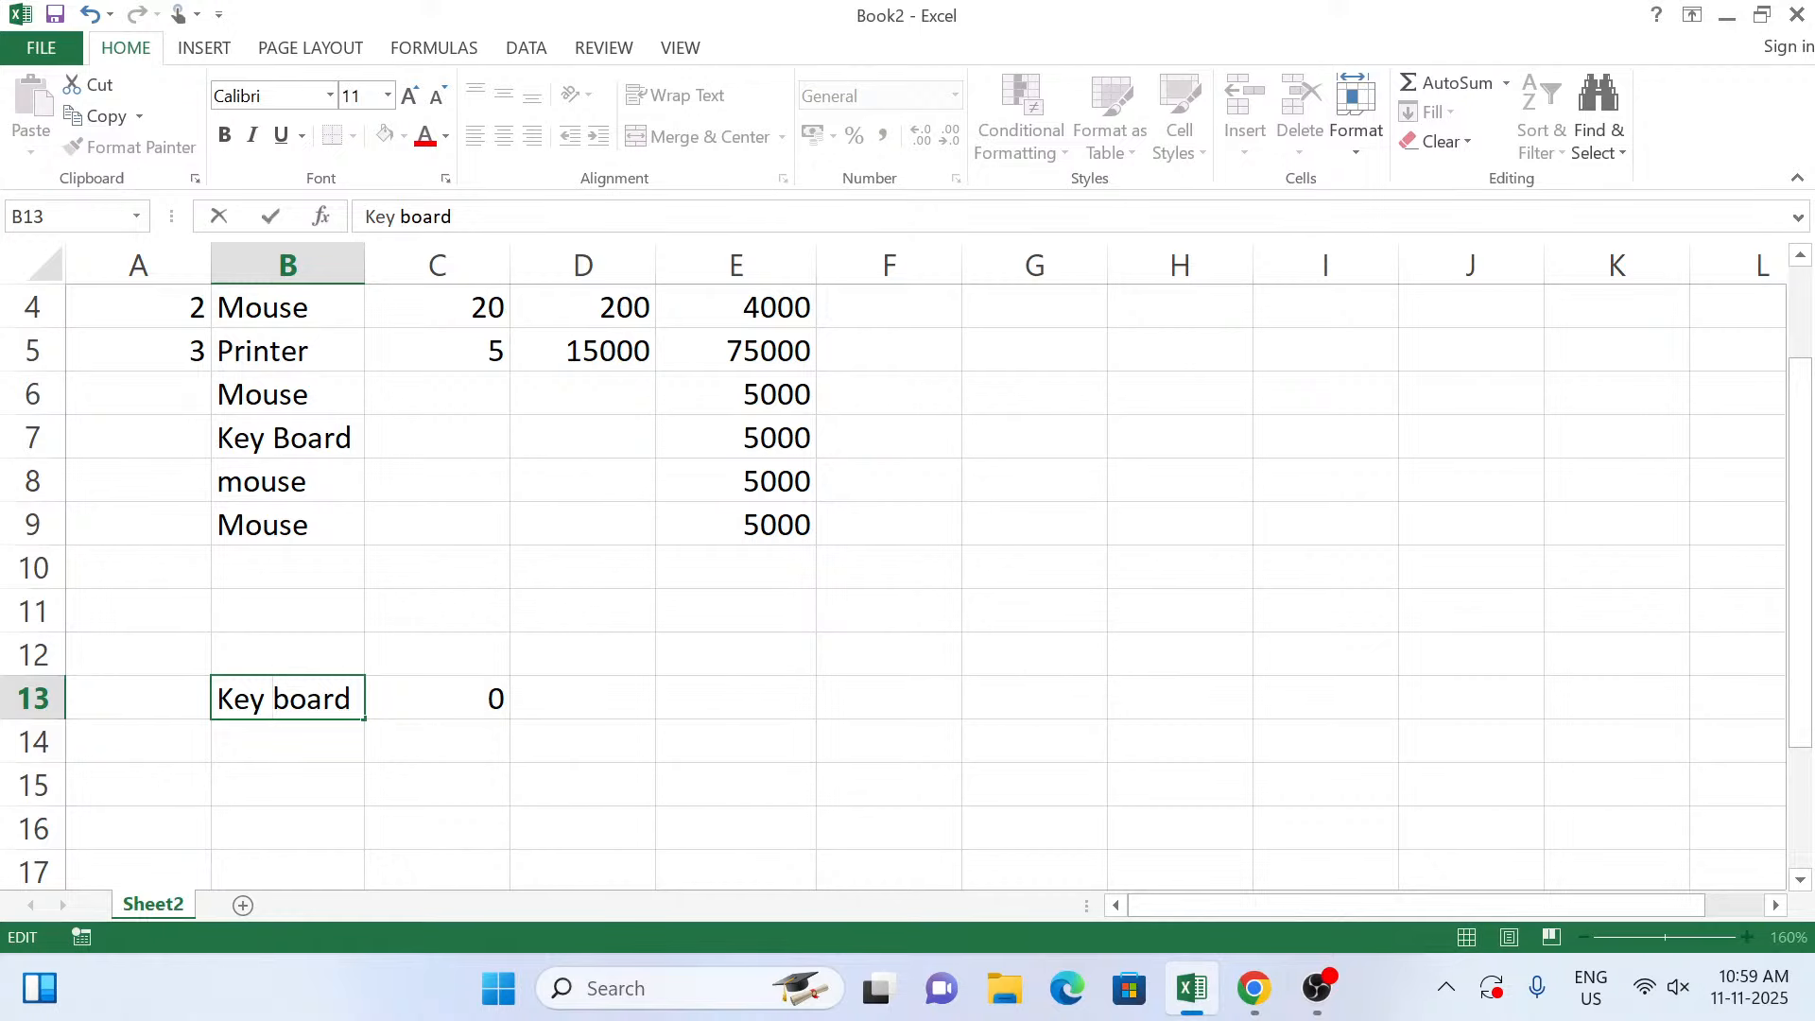
key("Return")
double_click(273, 698)
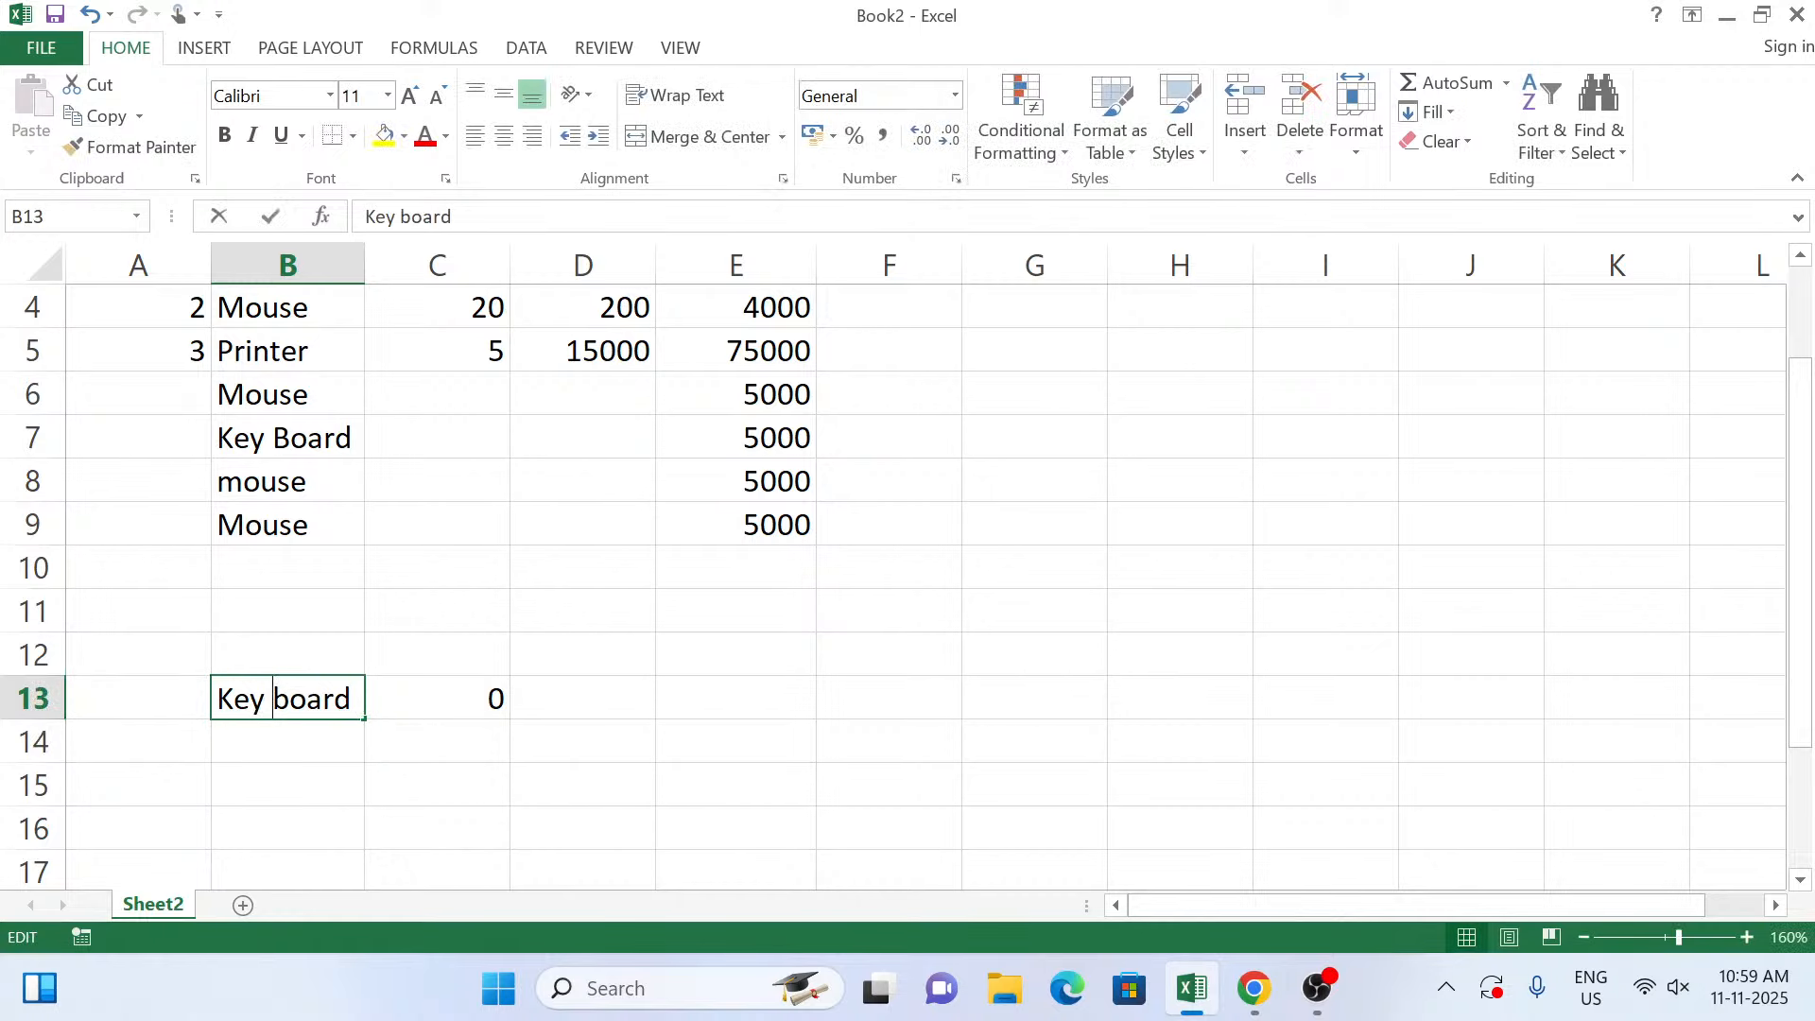
key("Delete")
type("B")
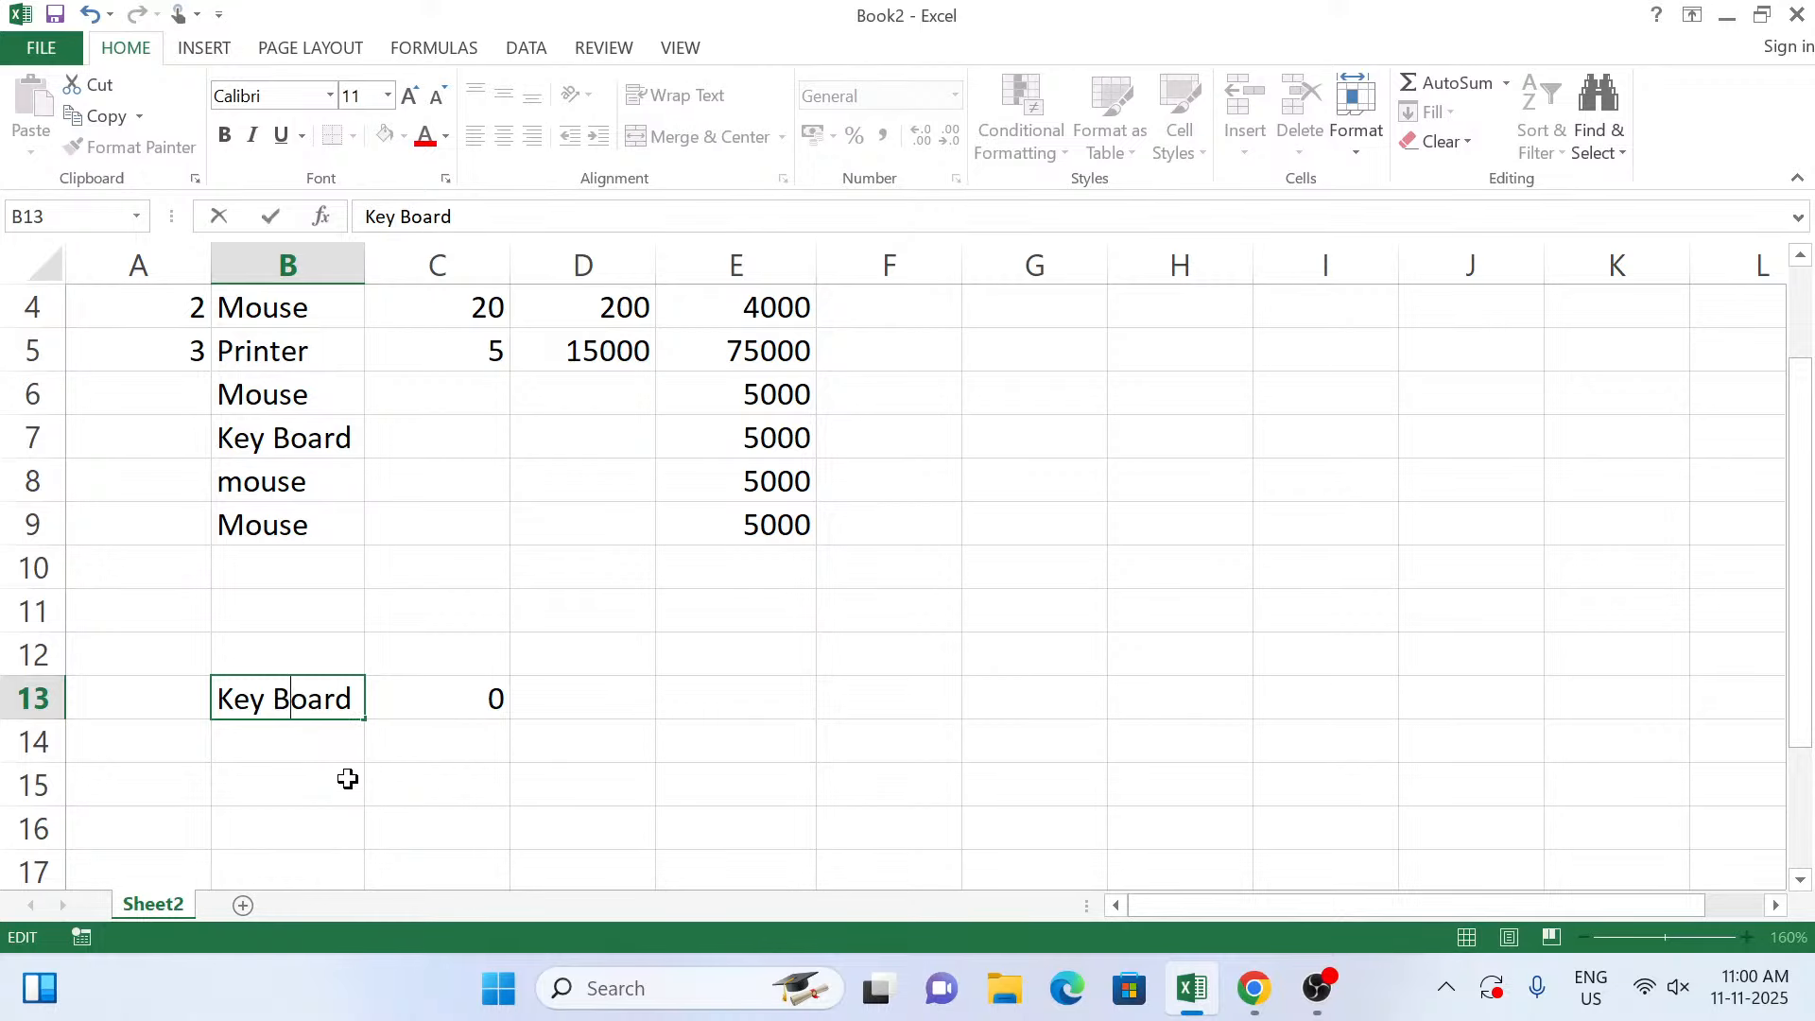
key("Return")
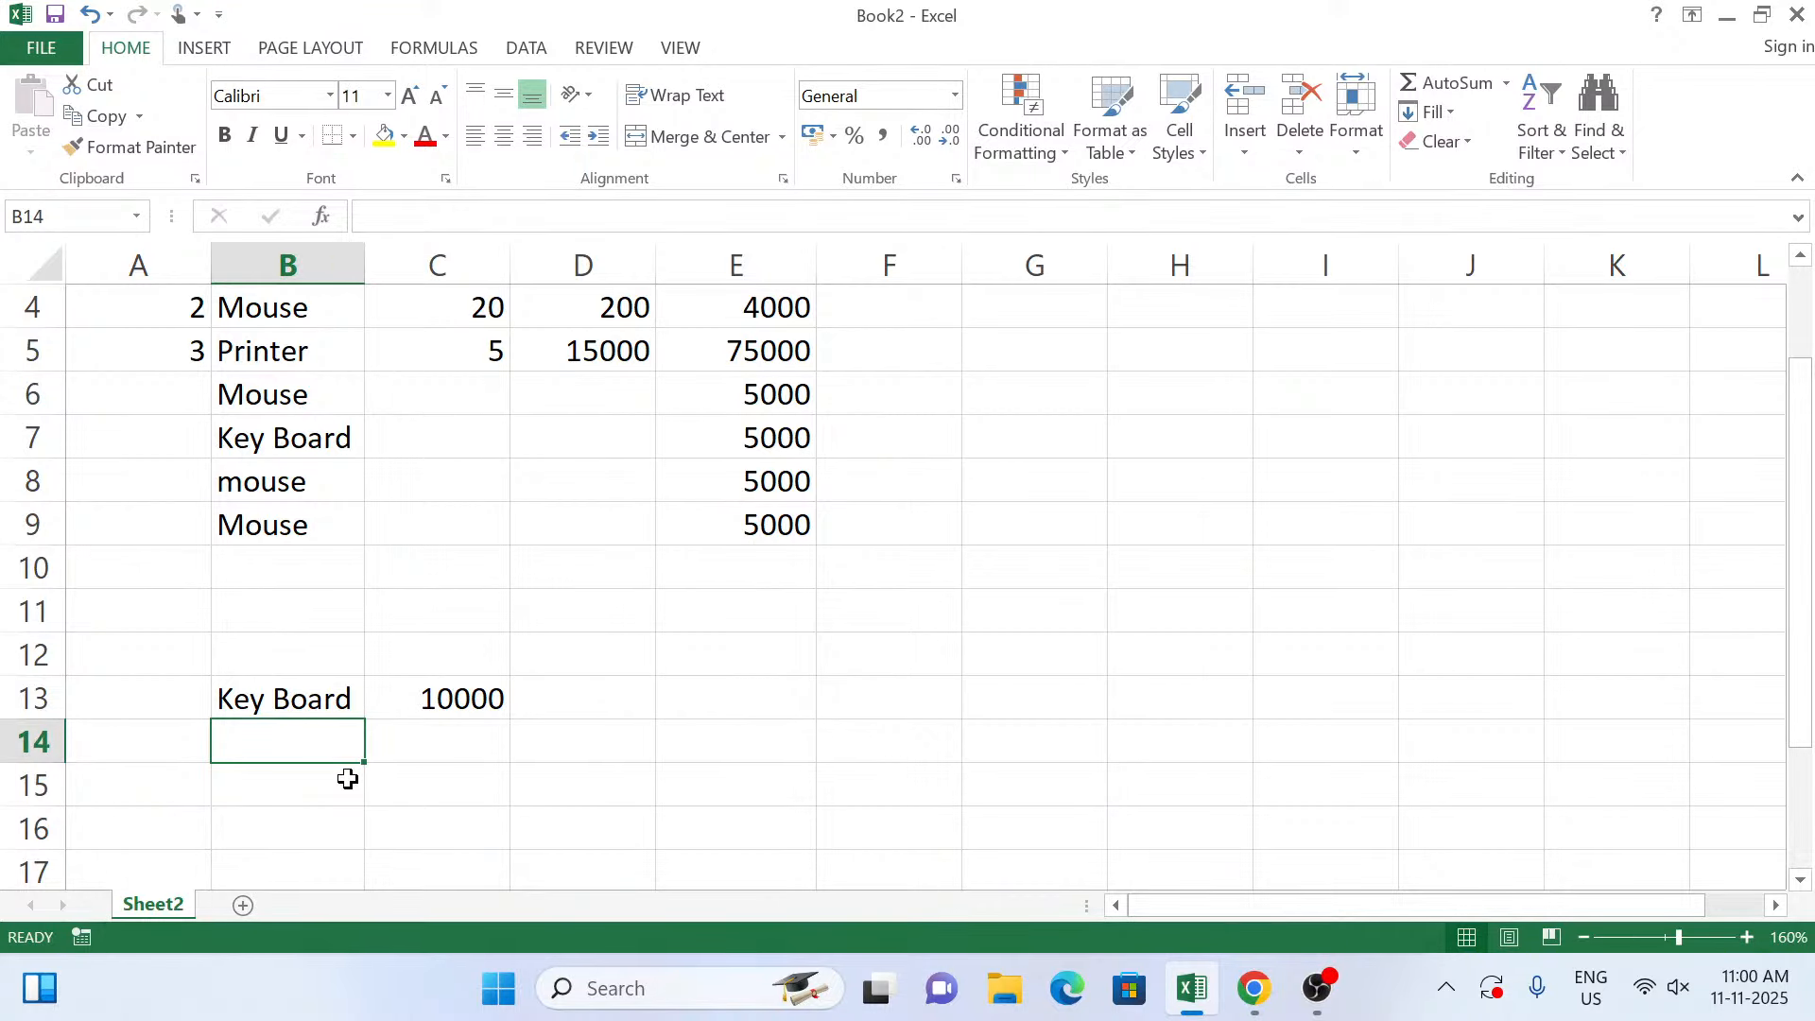
Create a new blank workbook and enter the heading "Vipin Computer's" in cell A1.
key("ctrl+n")
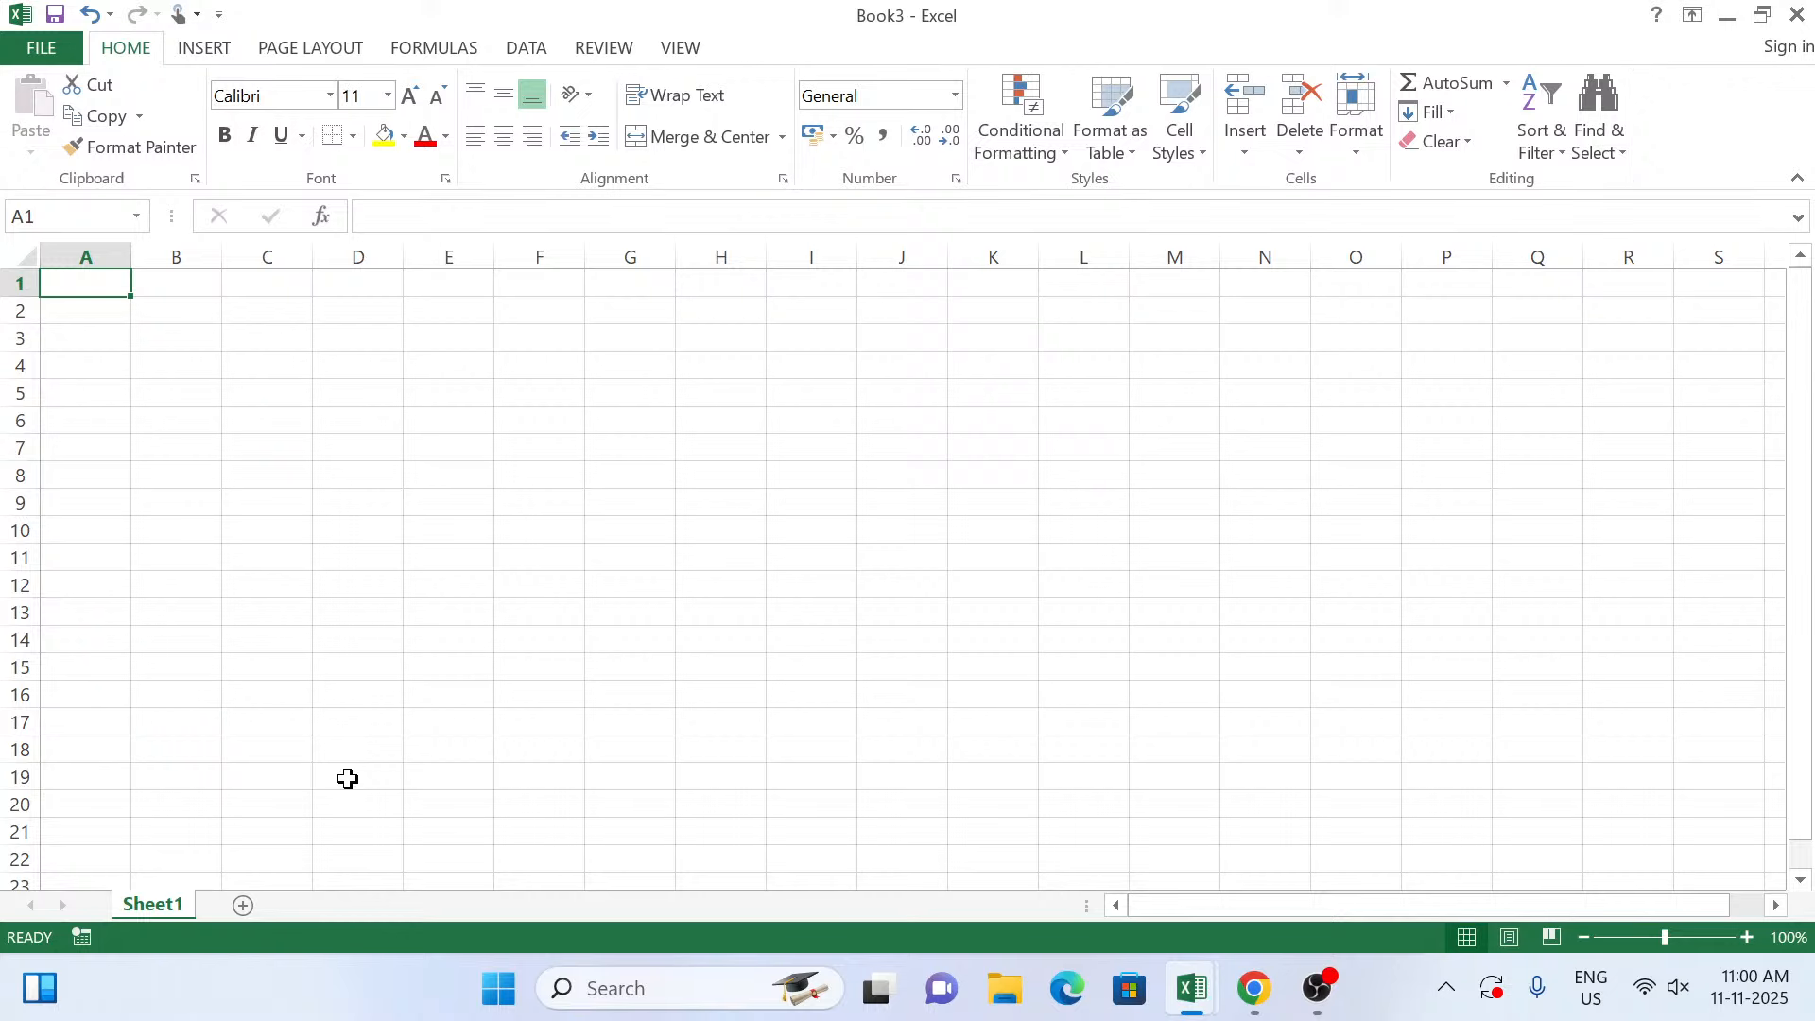
type("Vipin")
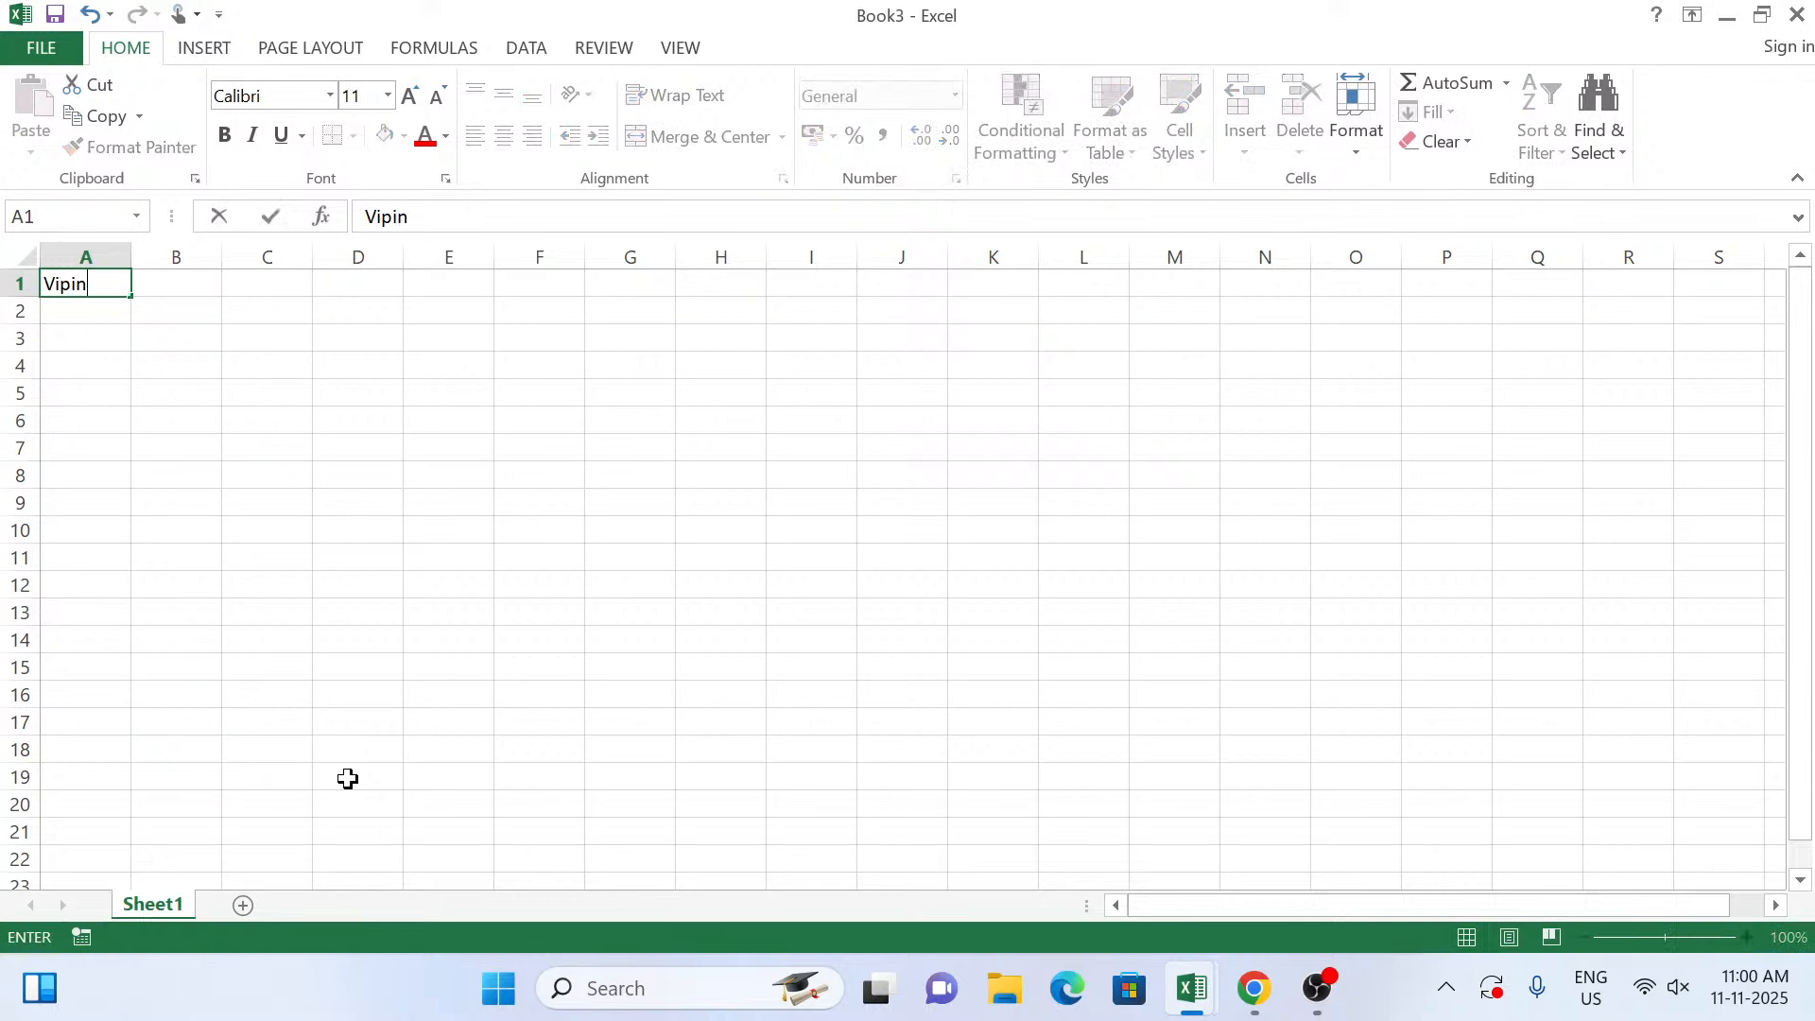
type(" Computer's")
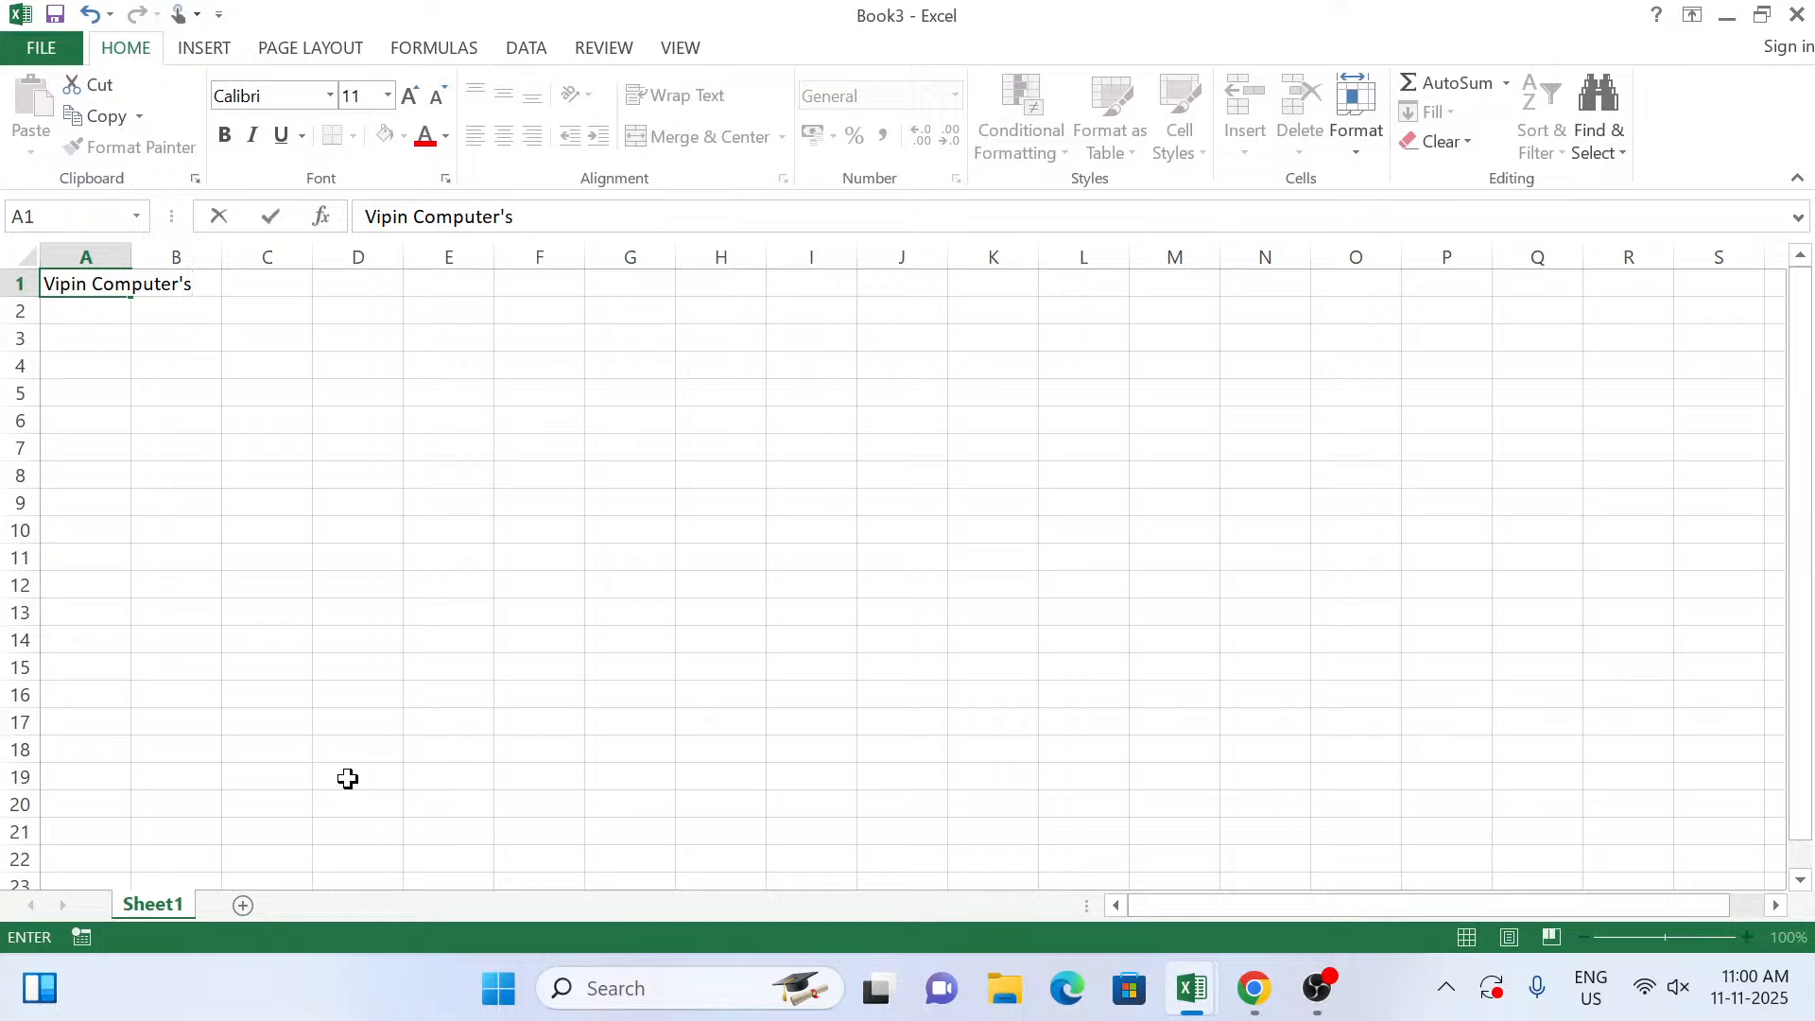
key("Return")
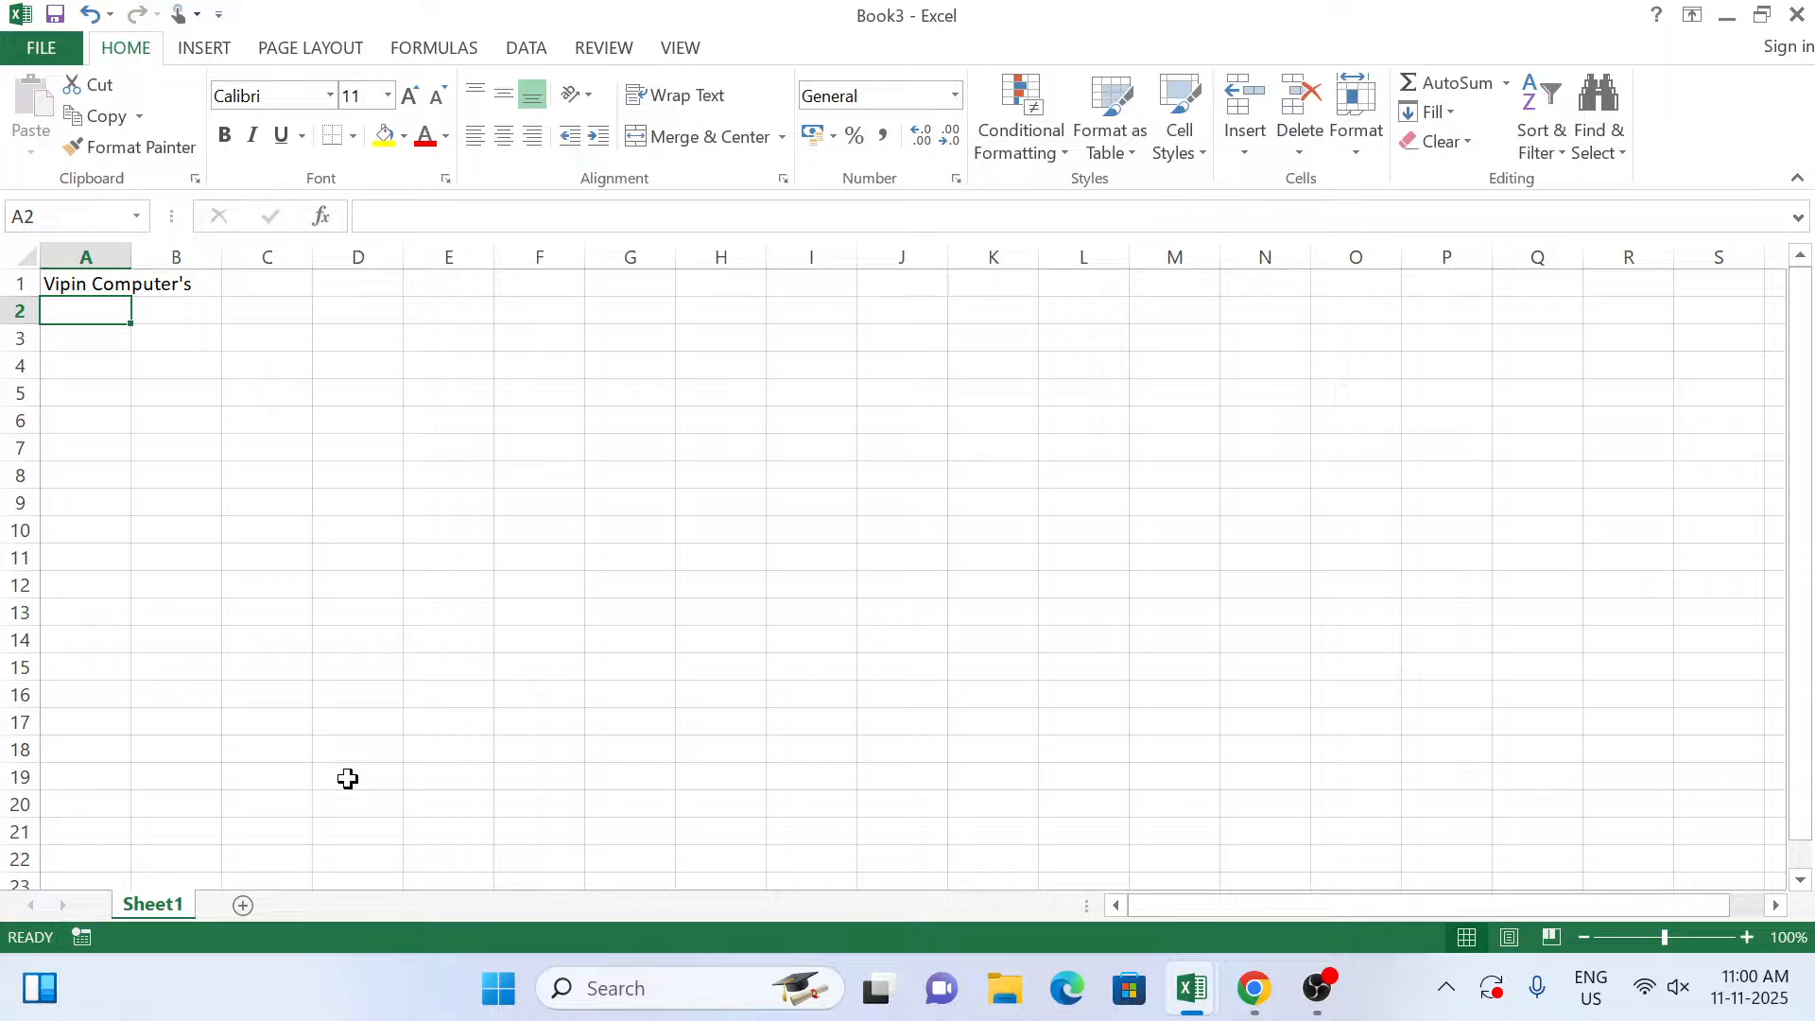
Enter the shop's postal address in cell A2, directly below the shop name.
type("Ranigan")
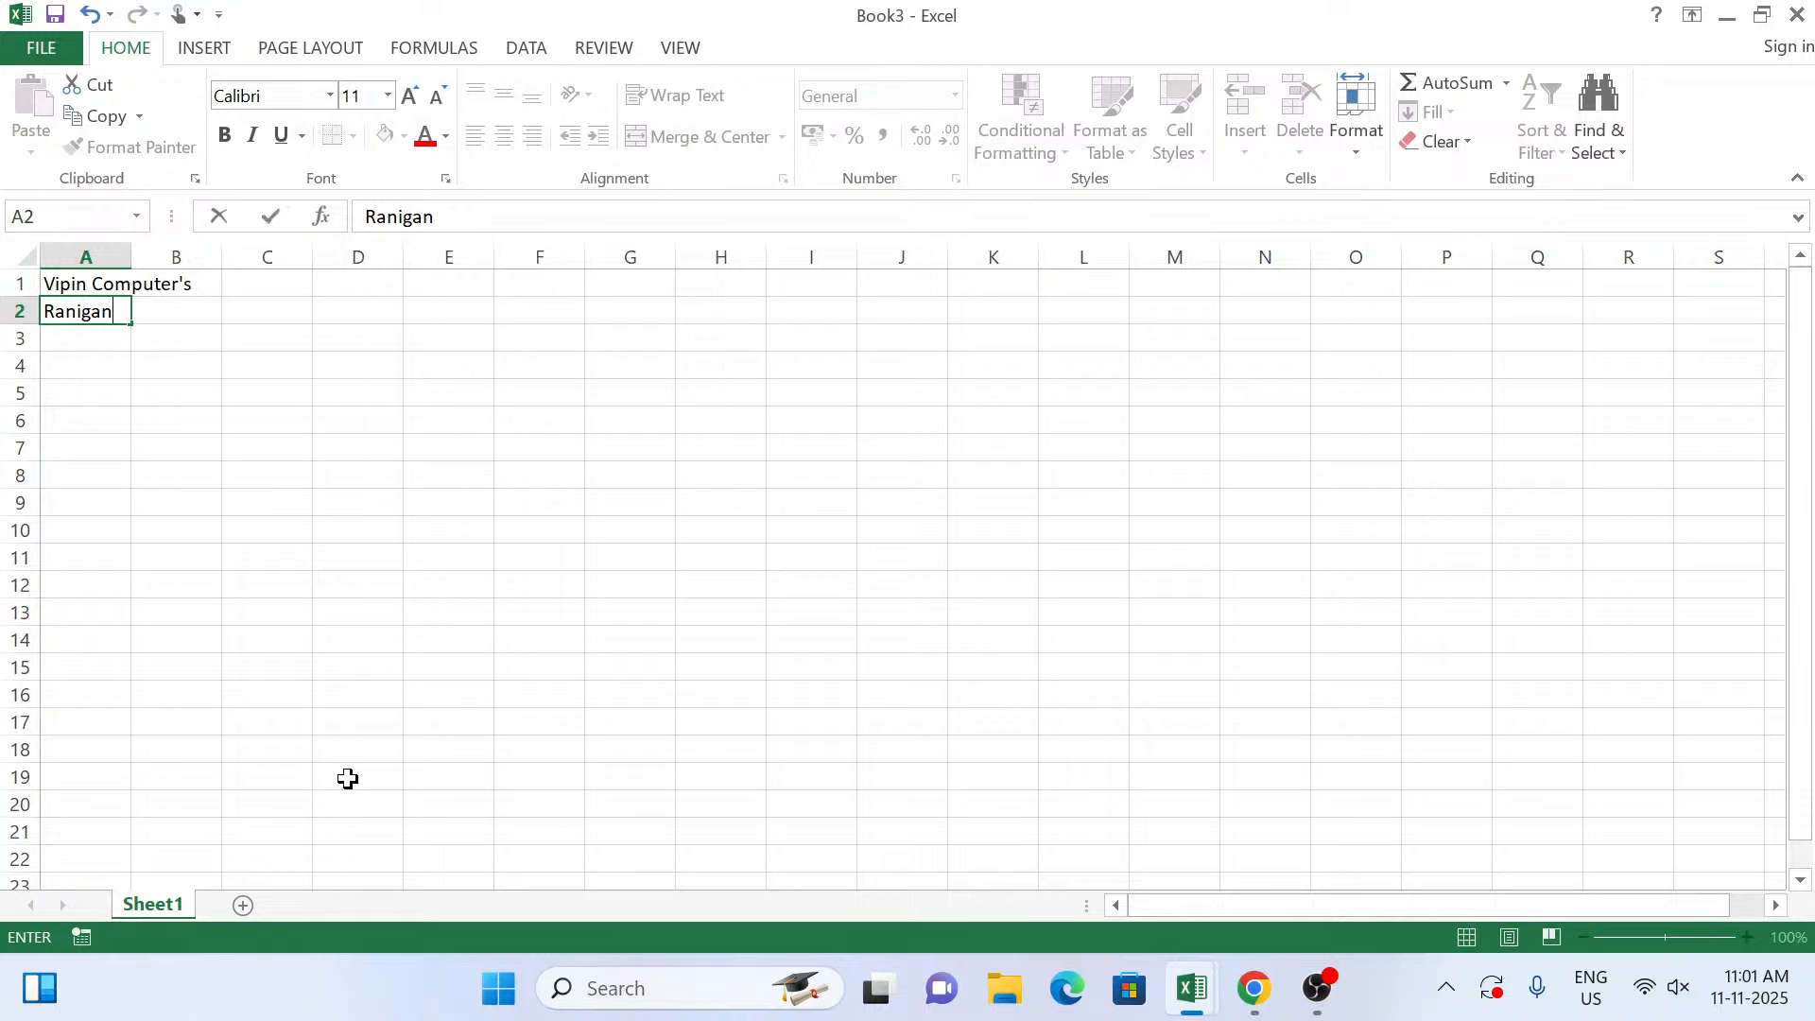
type("j Pratapgarh")
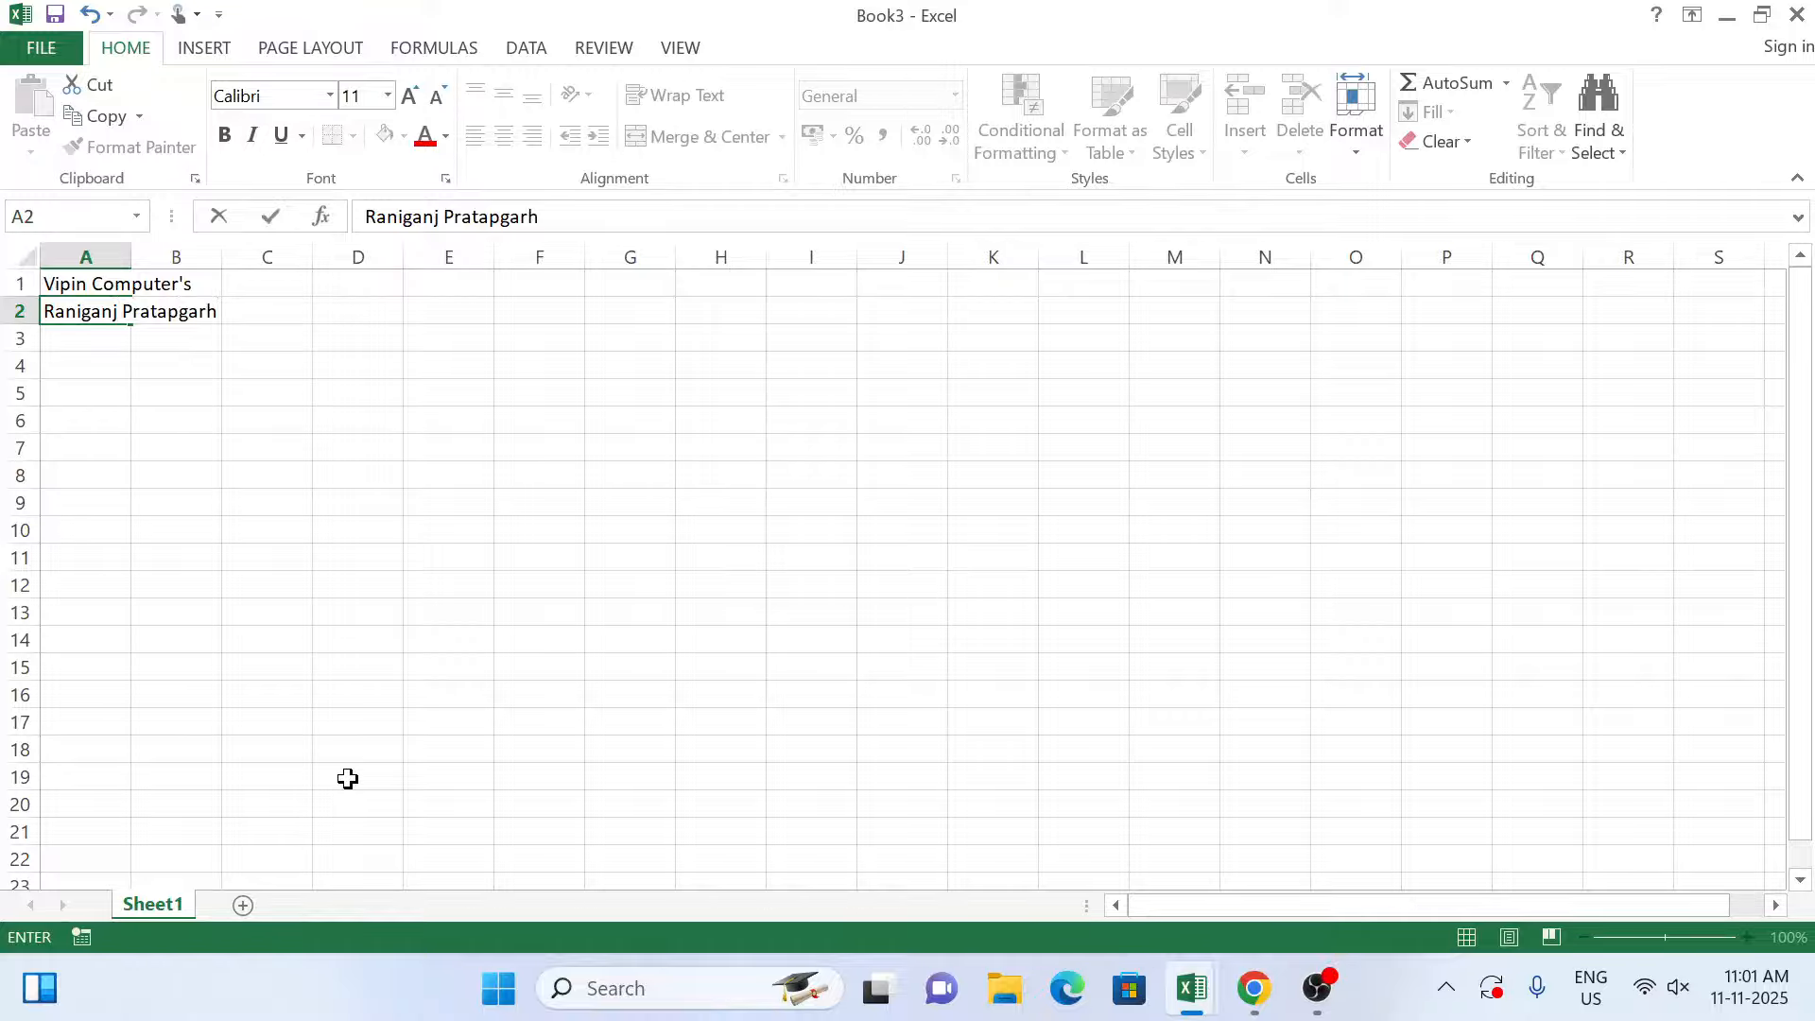
type(" UP 230304")
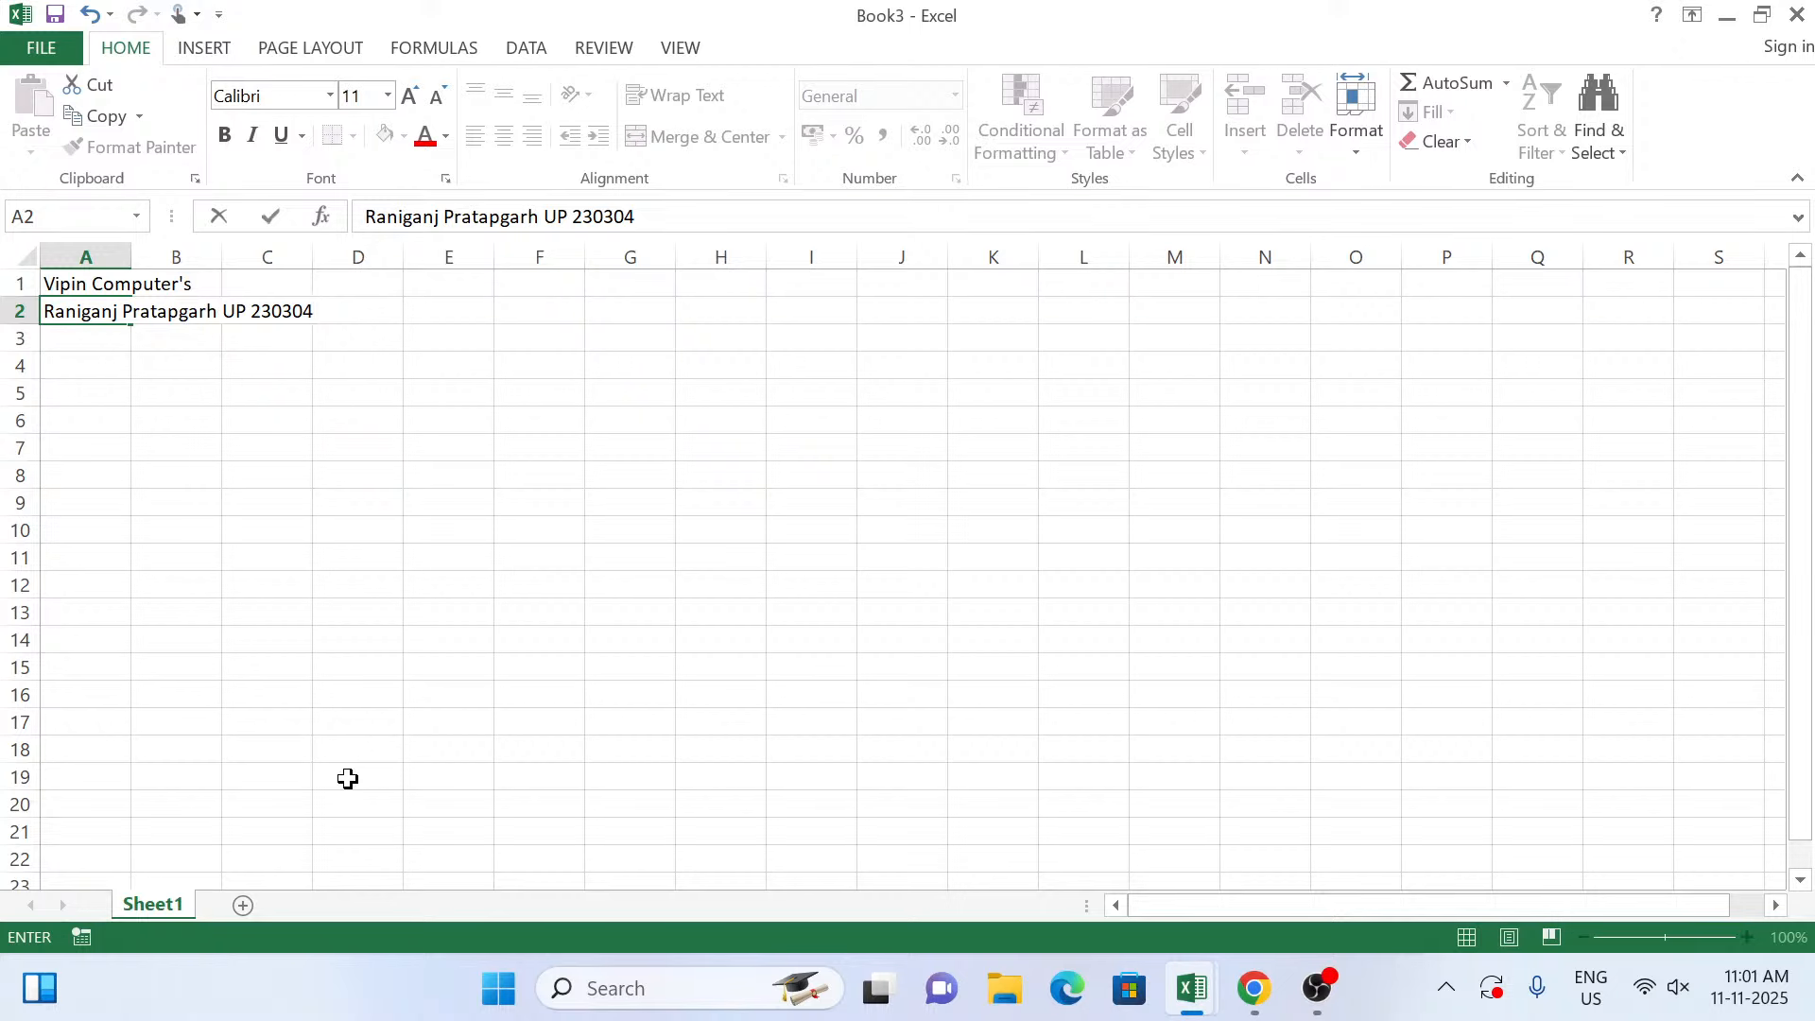
key("Return")
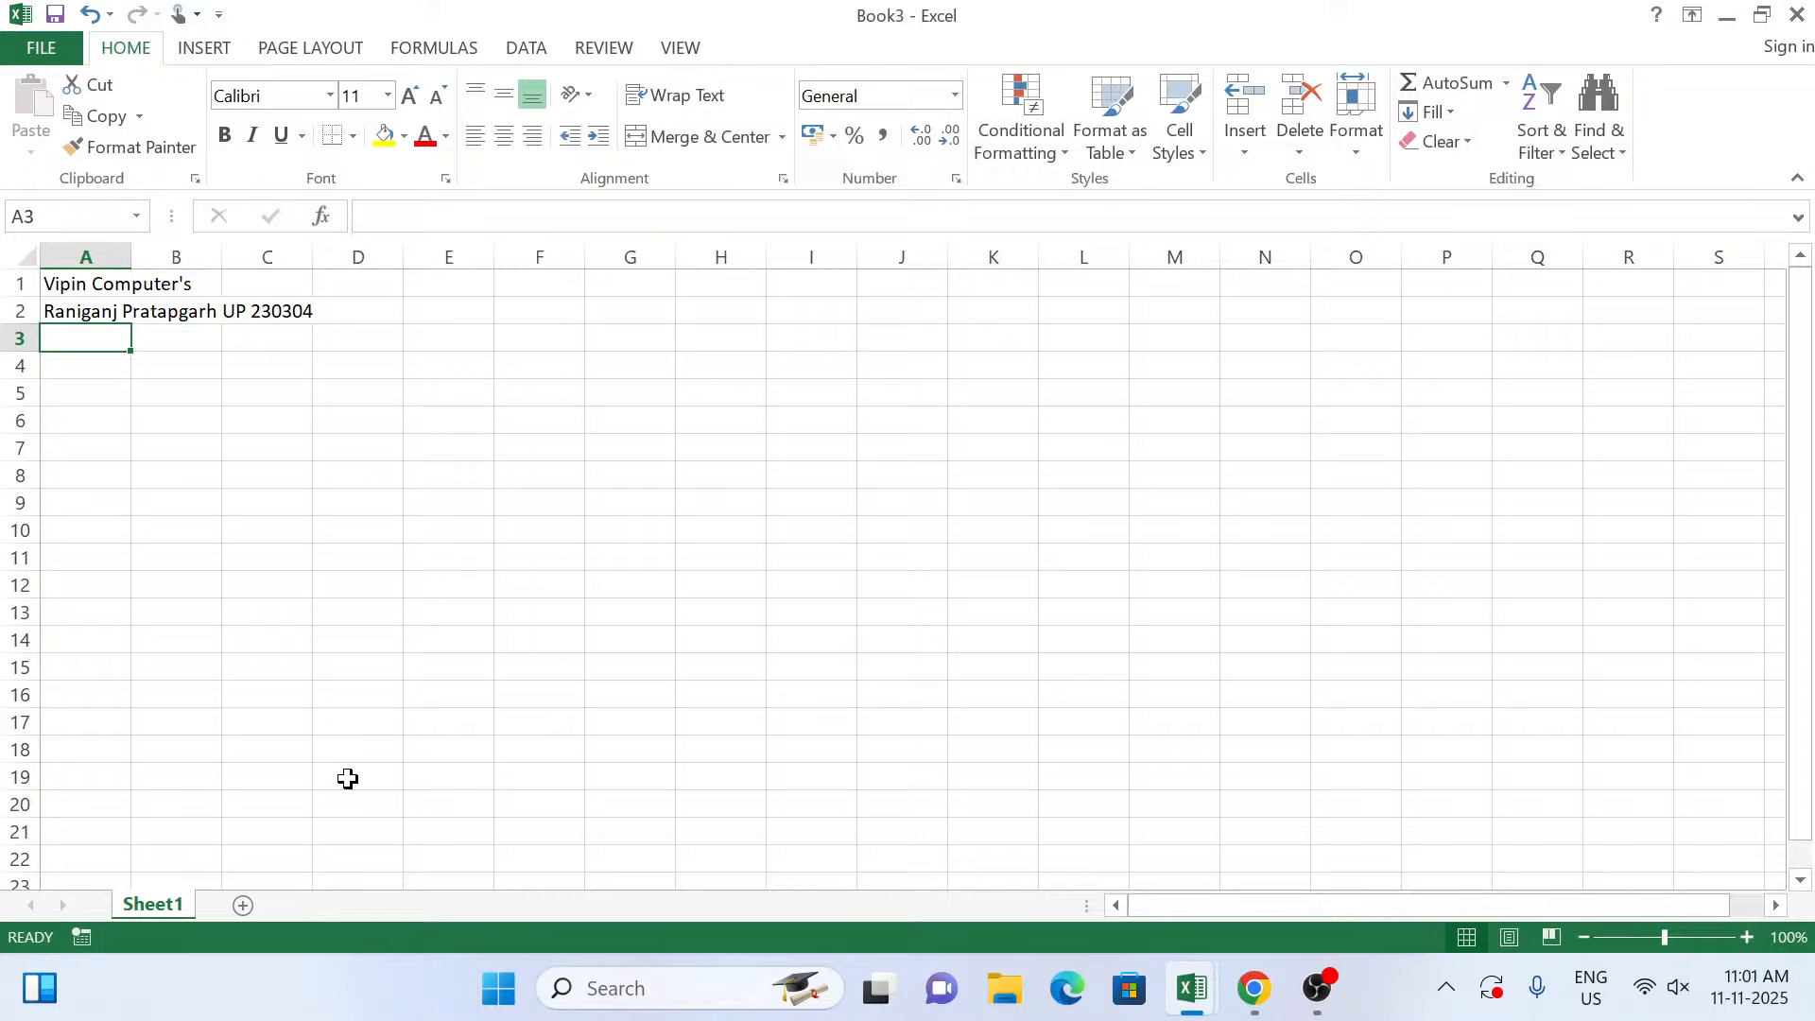
Enter the column headings "Sr", "Product Name" and "Unit" in cells A3 to C3.
type("Sr")
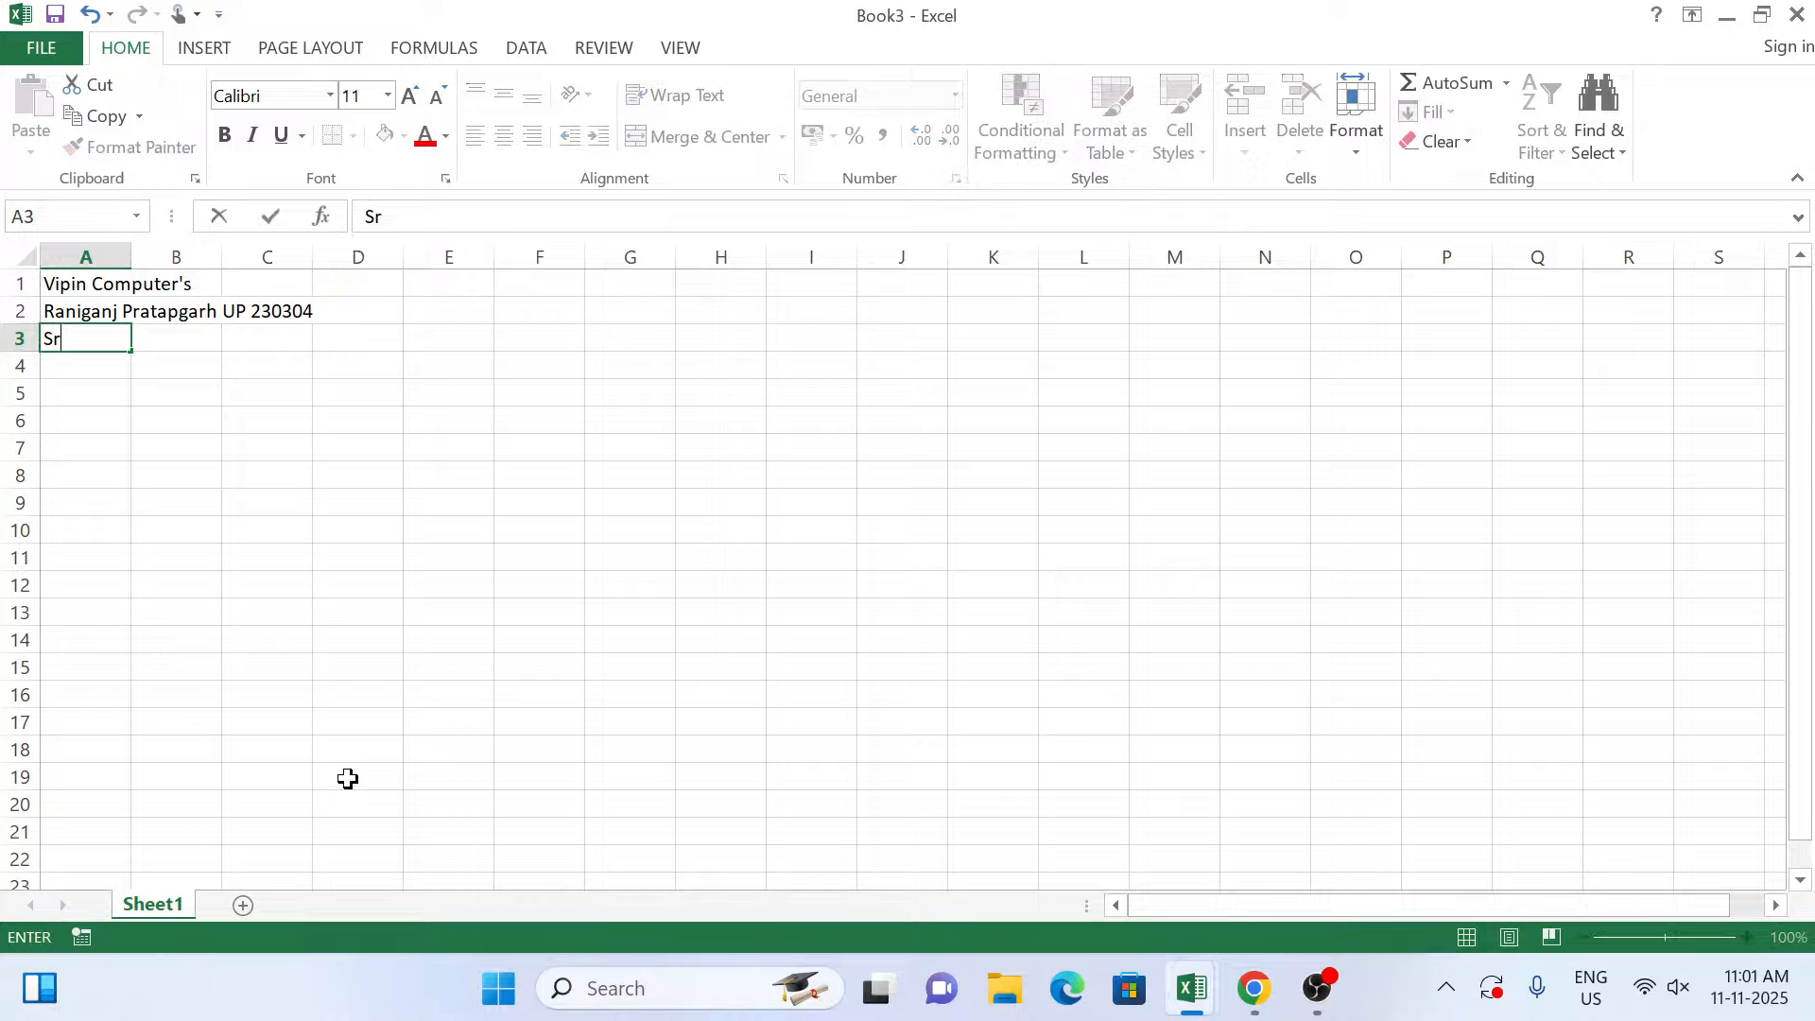
key("Tab")
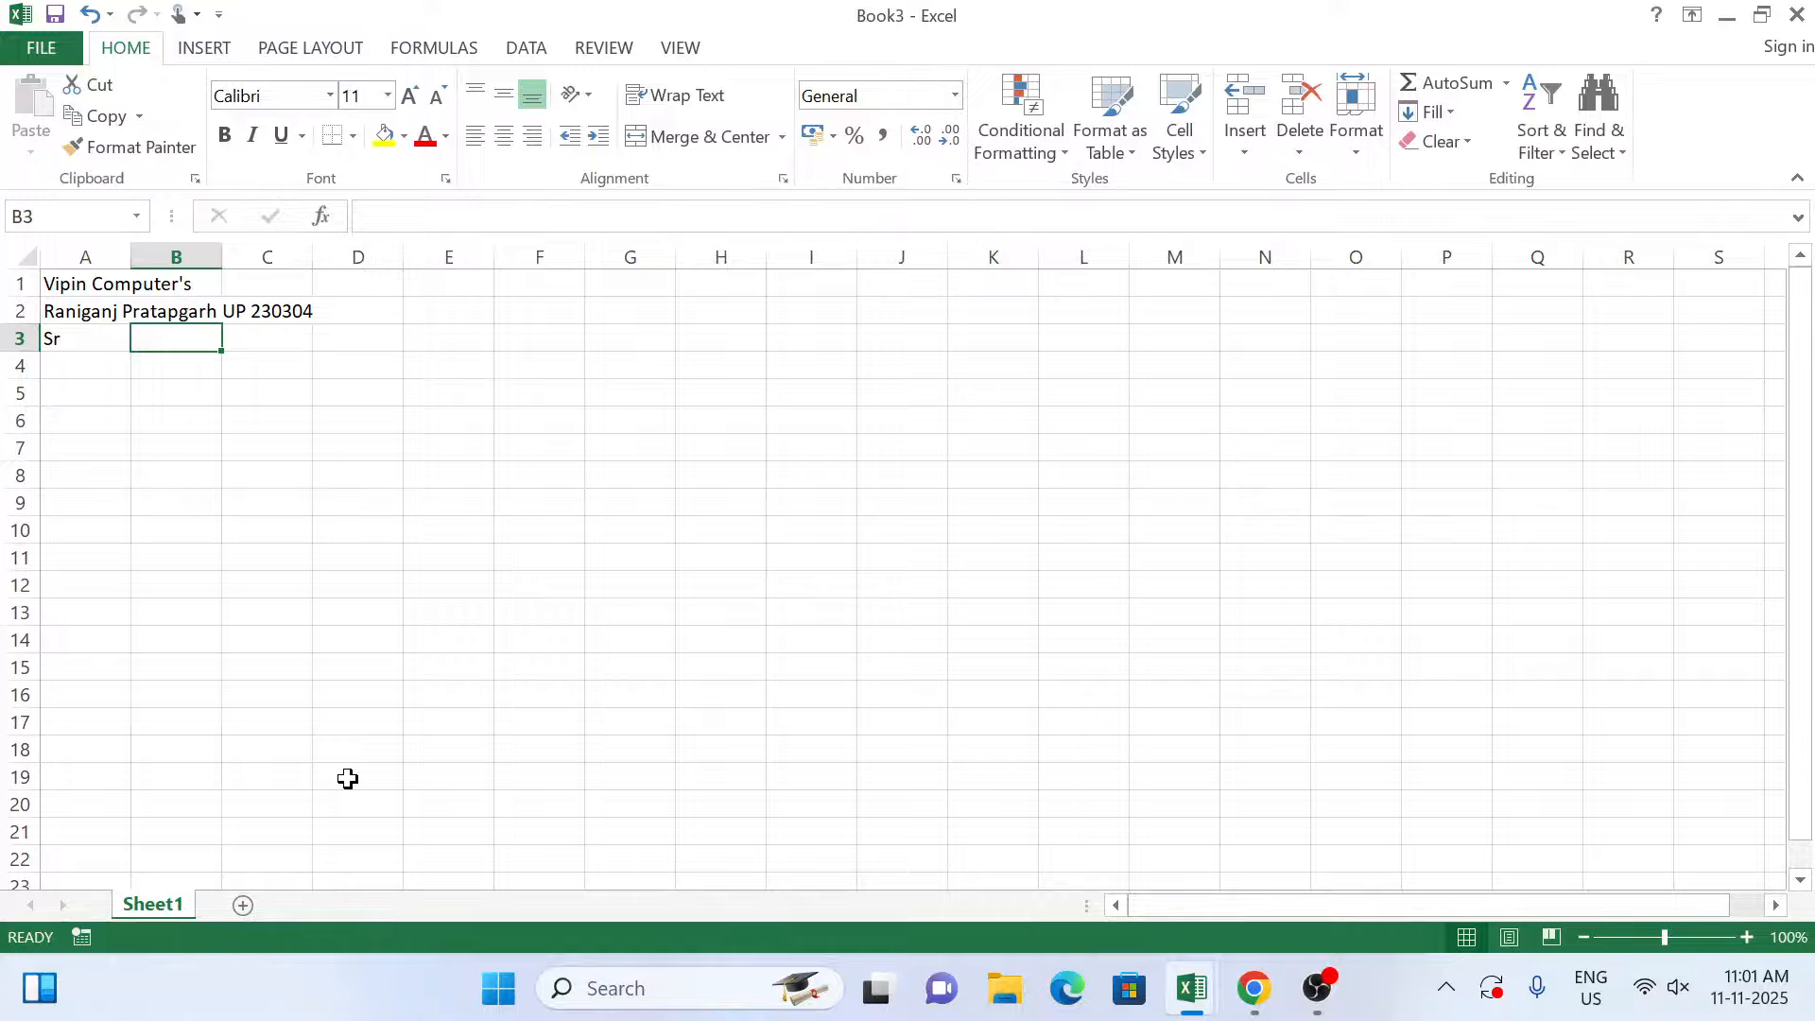
type("P")
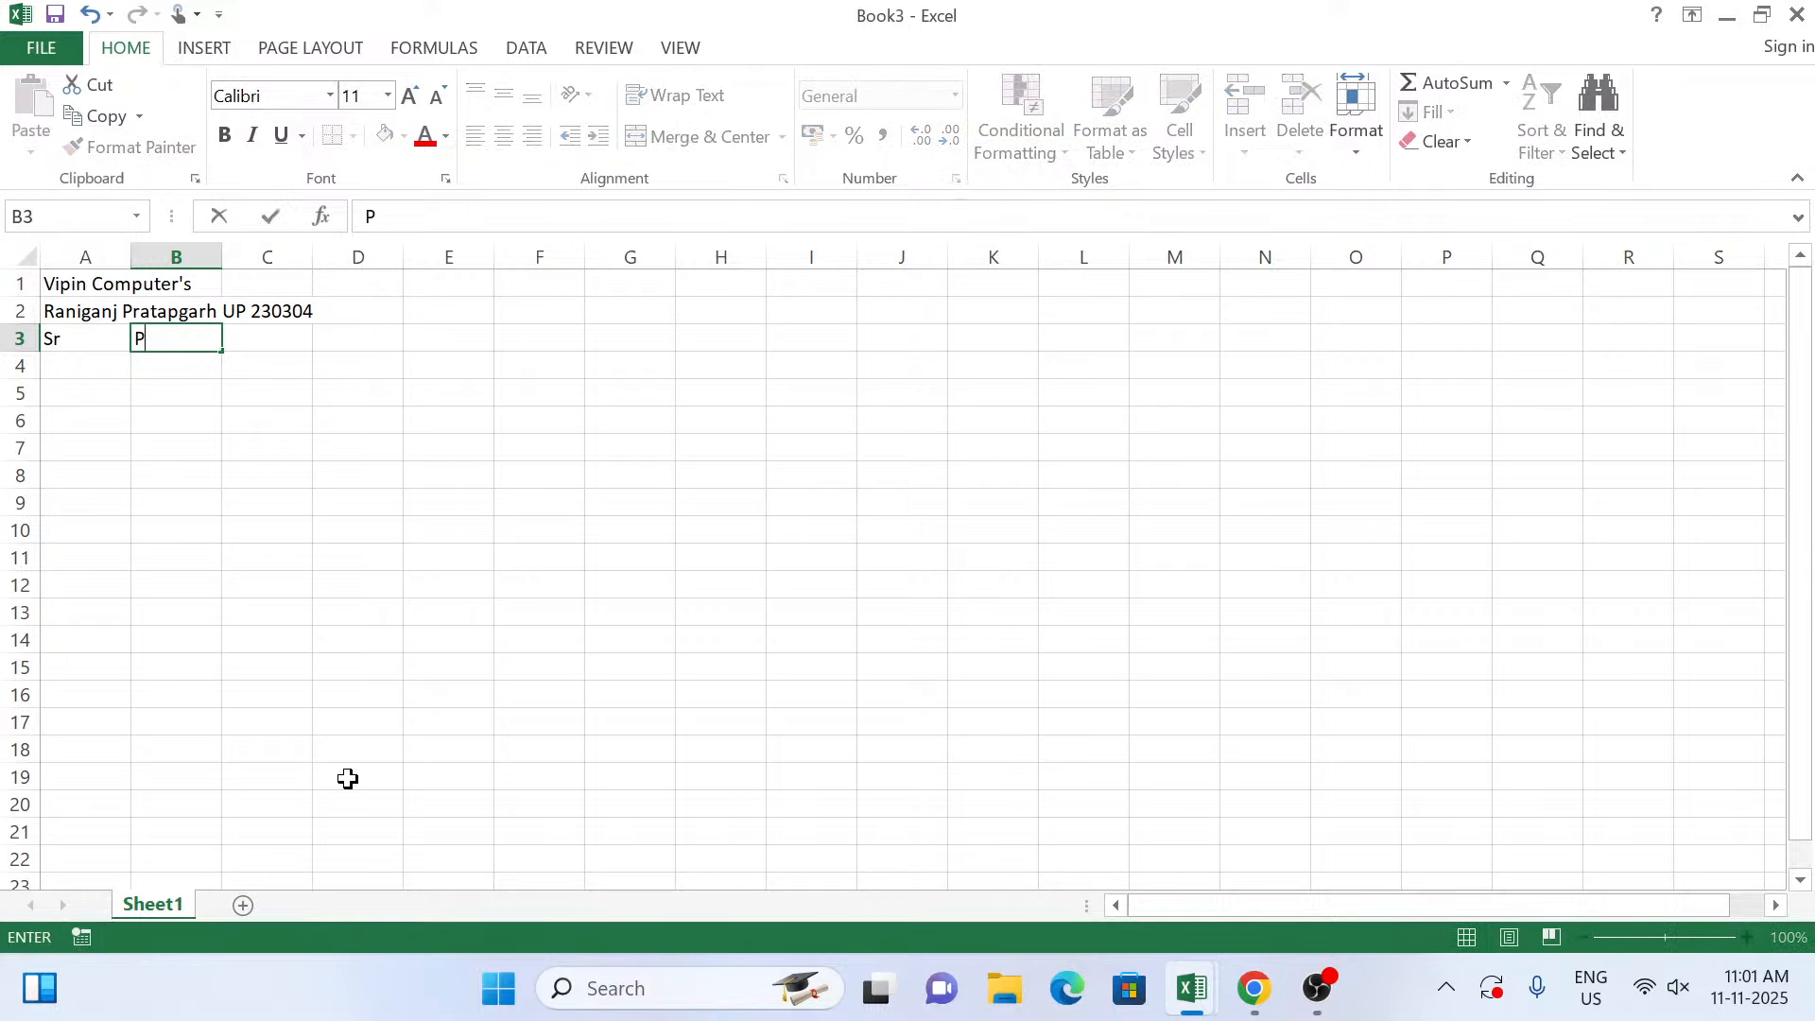
type("roduct Name")
key("Tab")
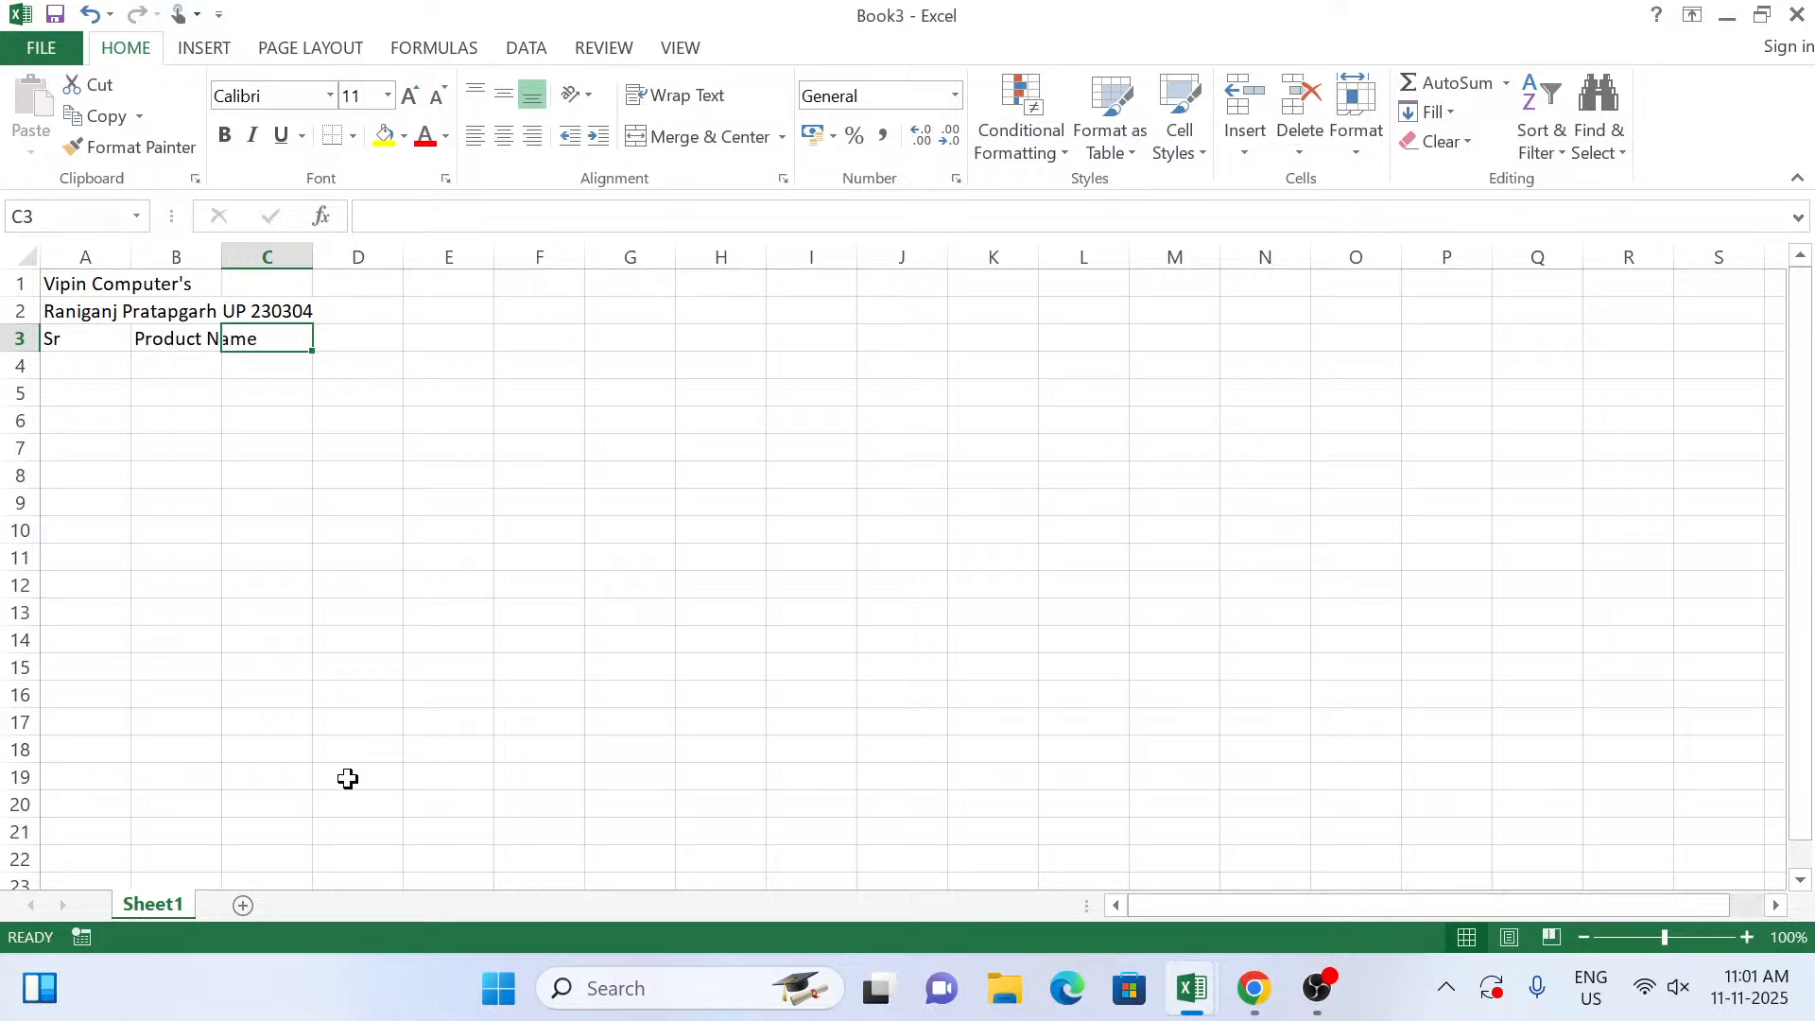
type("U")
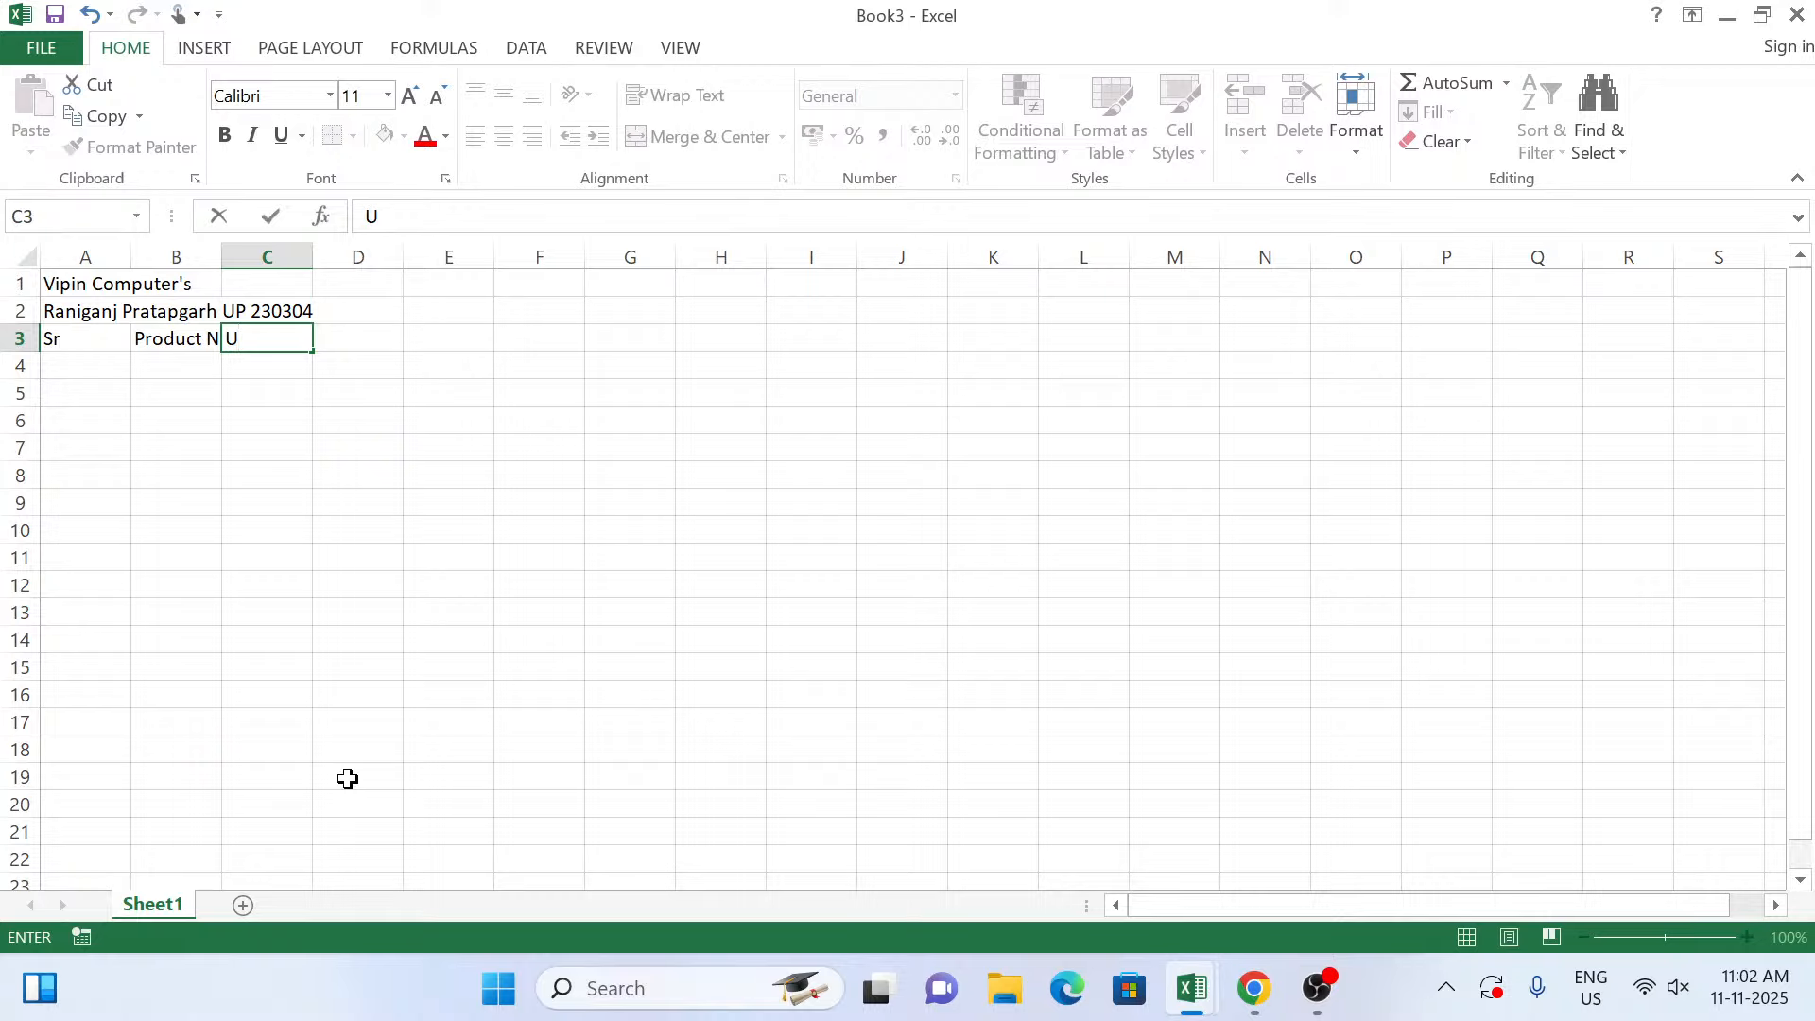
type("nit")
key("Tab")
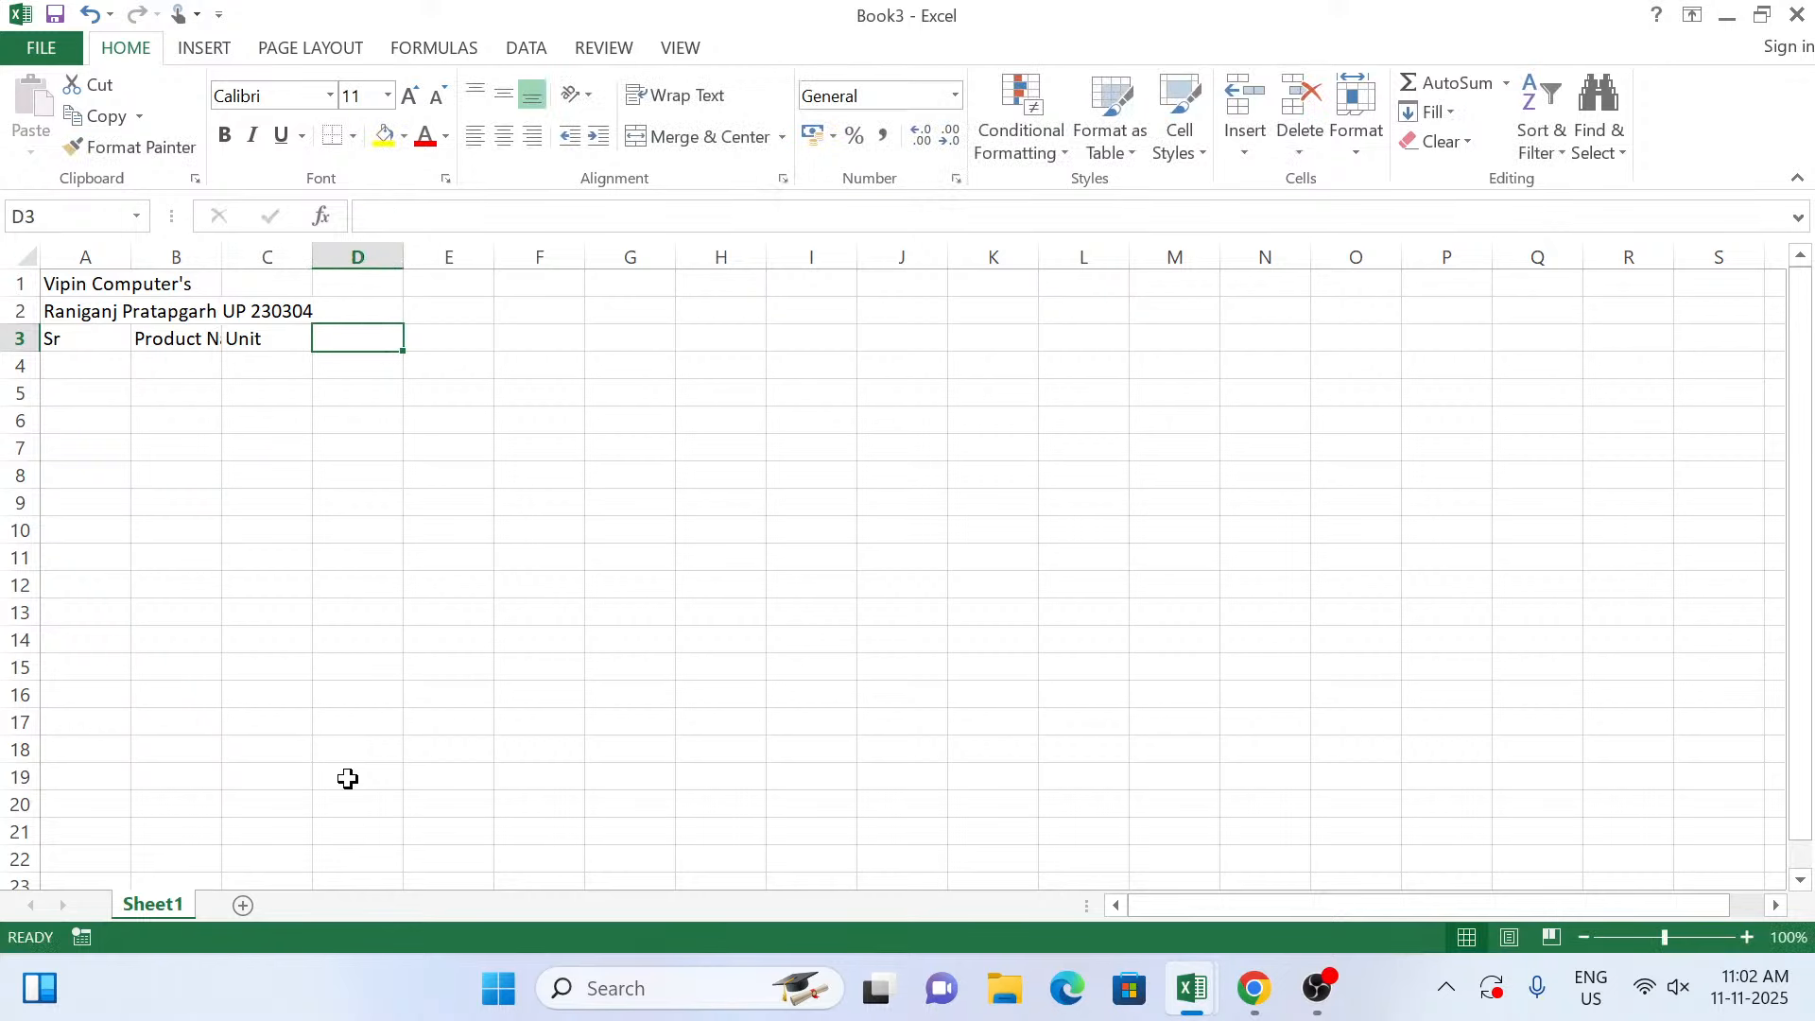
Continue the row 3 headings with "Unit Price" in D3 and "Amount" in E3.
type("Pri")
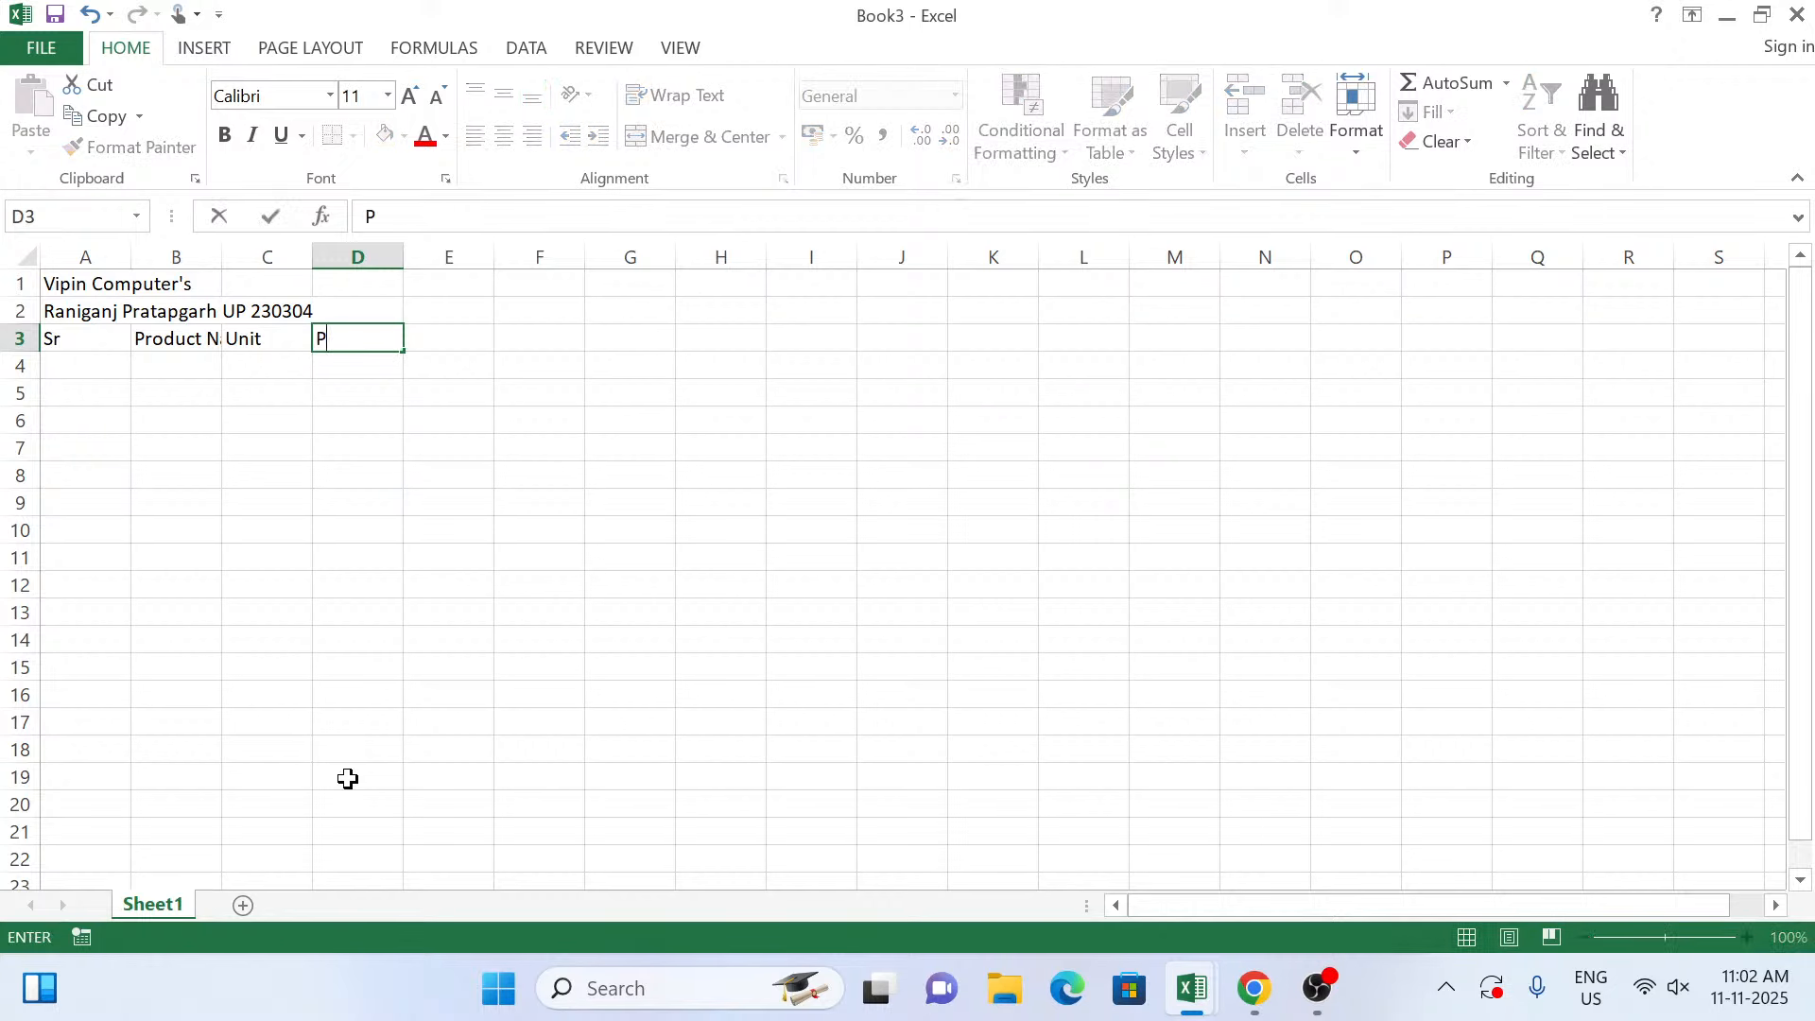
key("BackSpace")
key("BackSpace")
key("BackSpace")
type("Unit Price")
key("Tab")
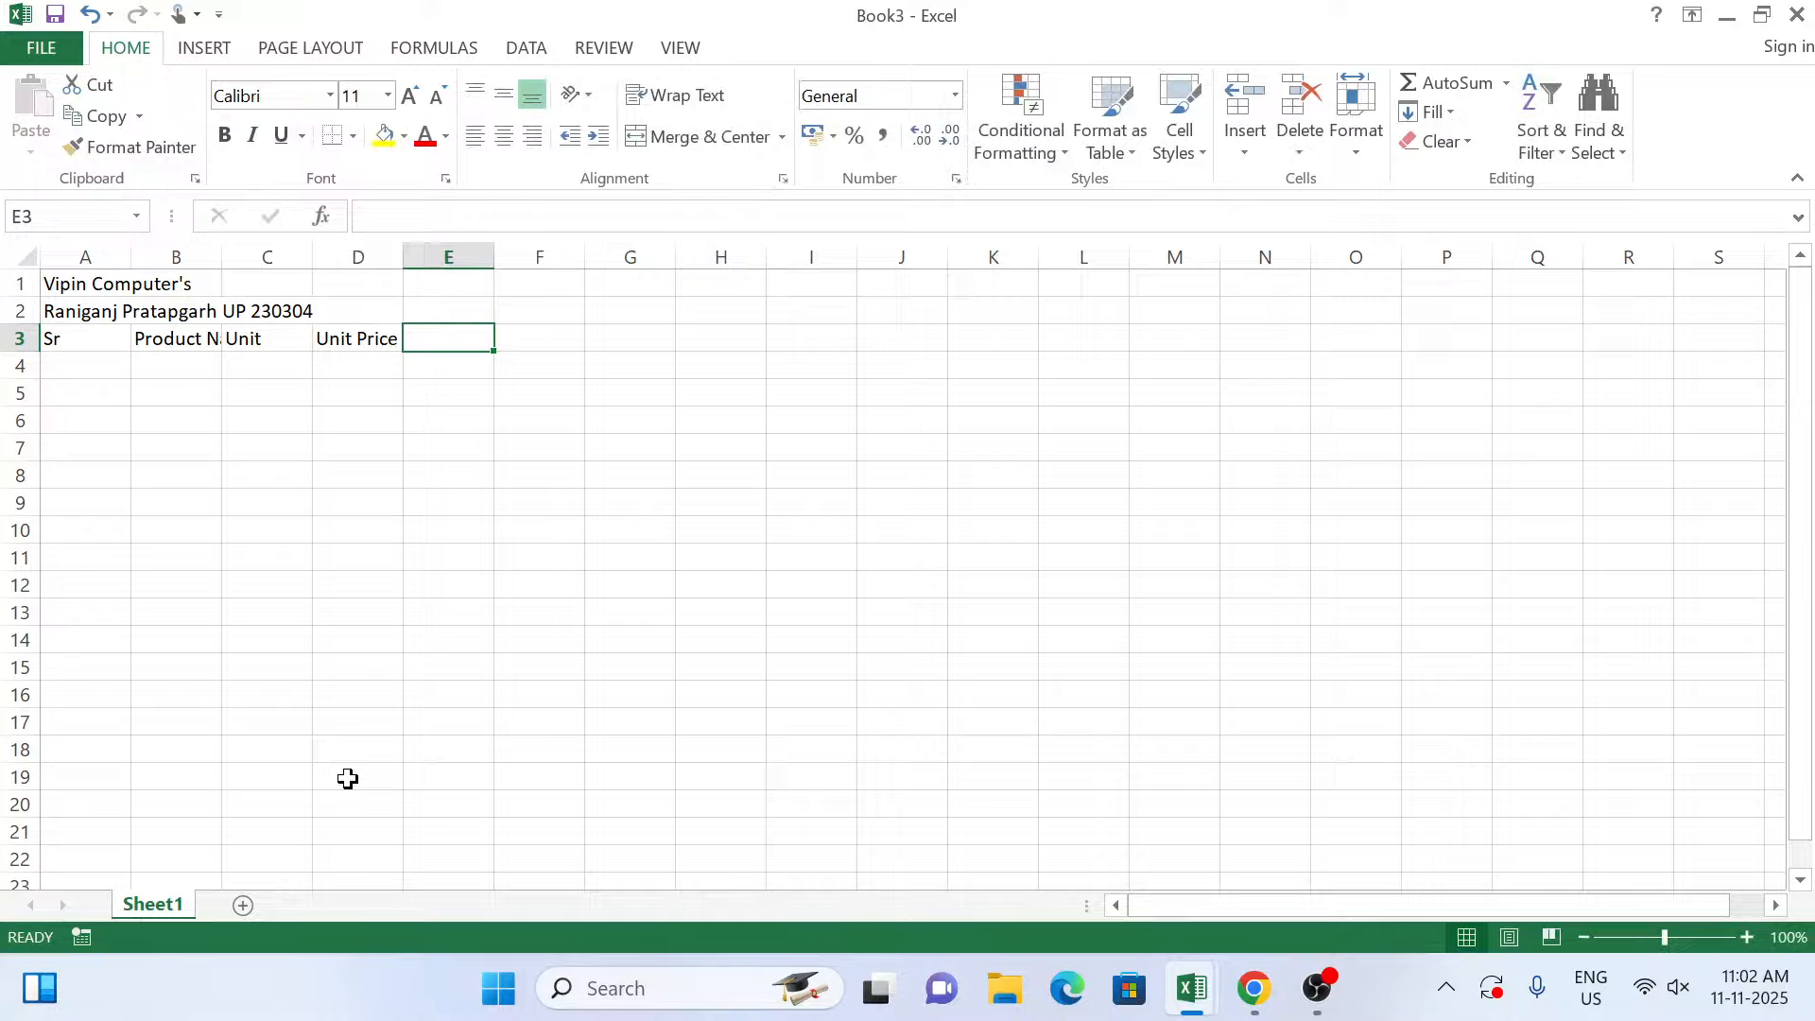
type("A")
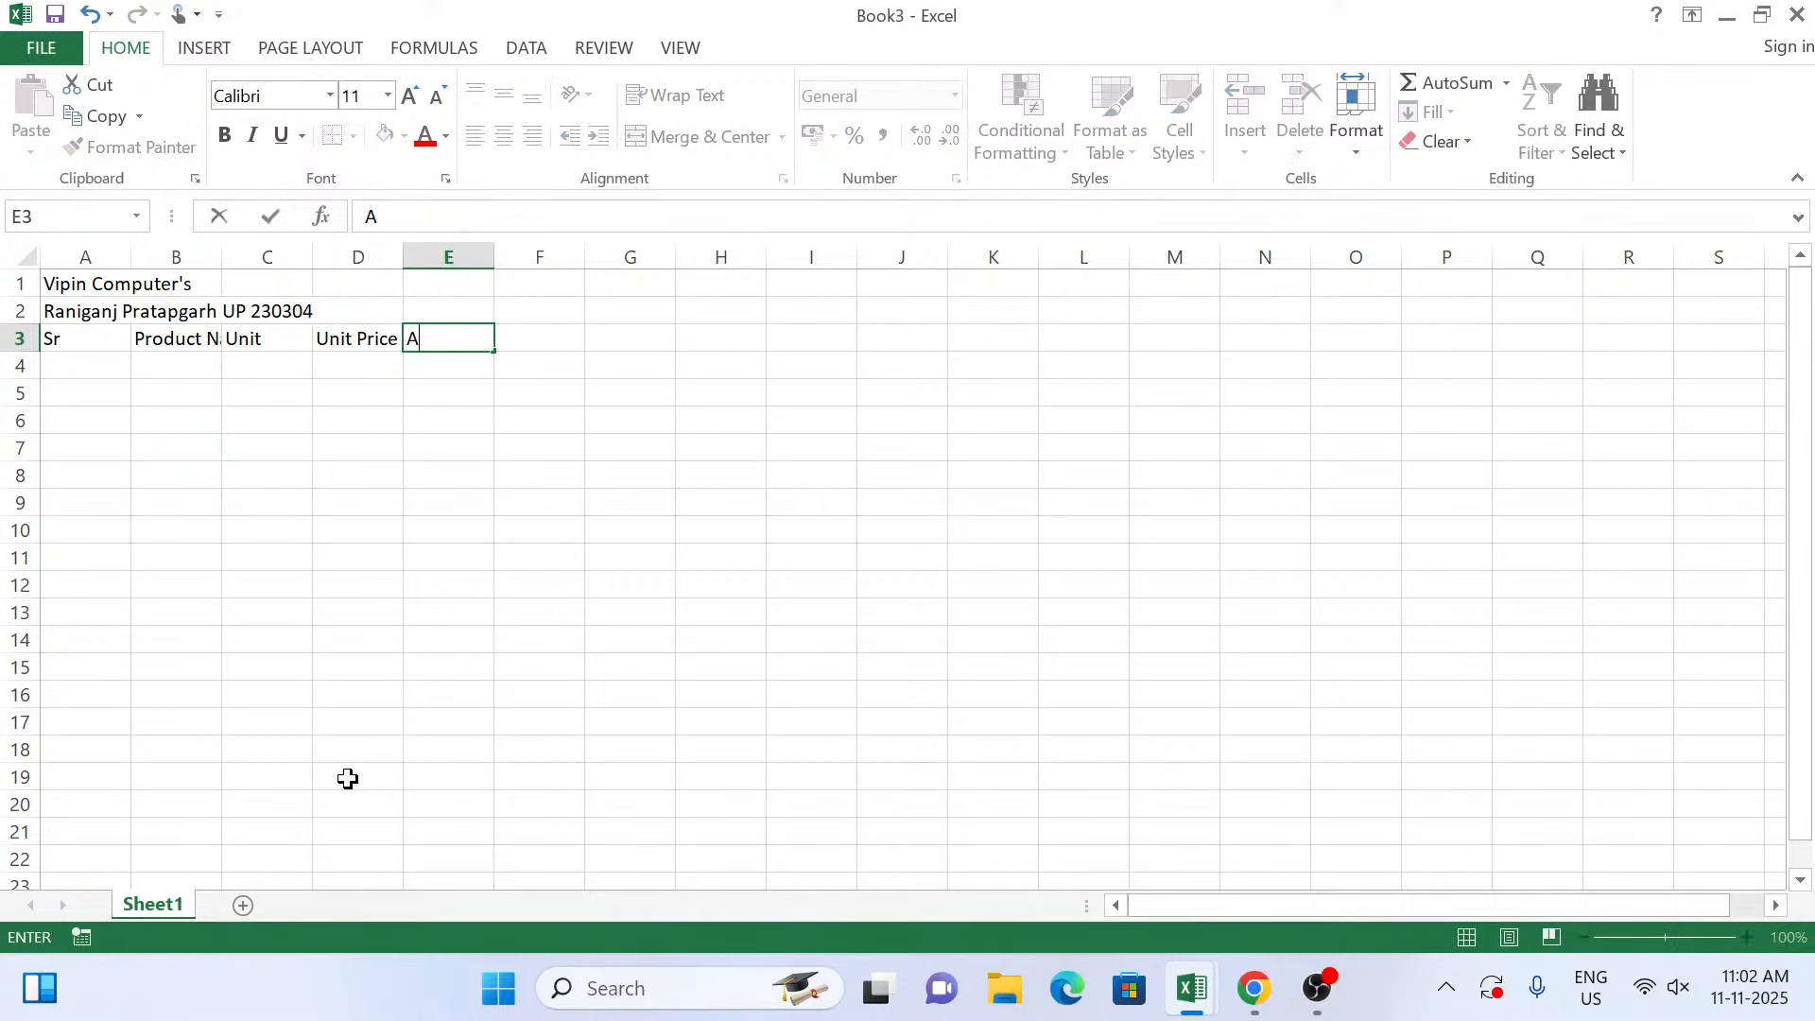
type("mount")
key("Tab")
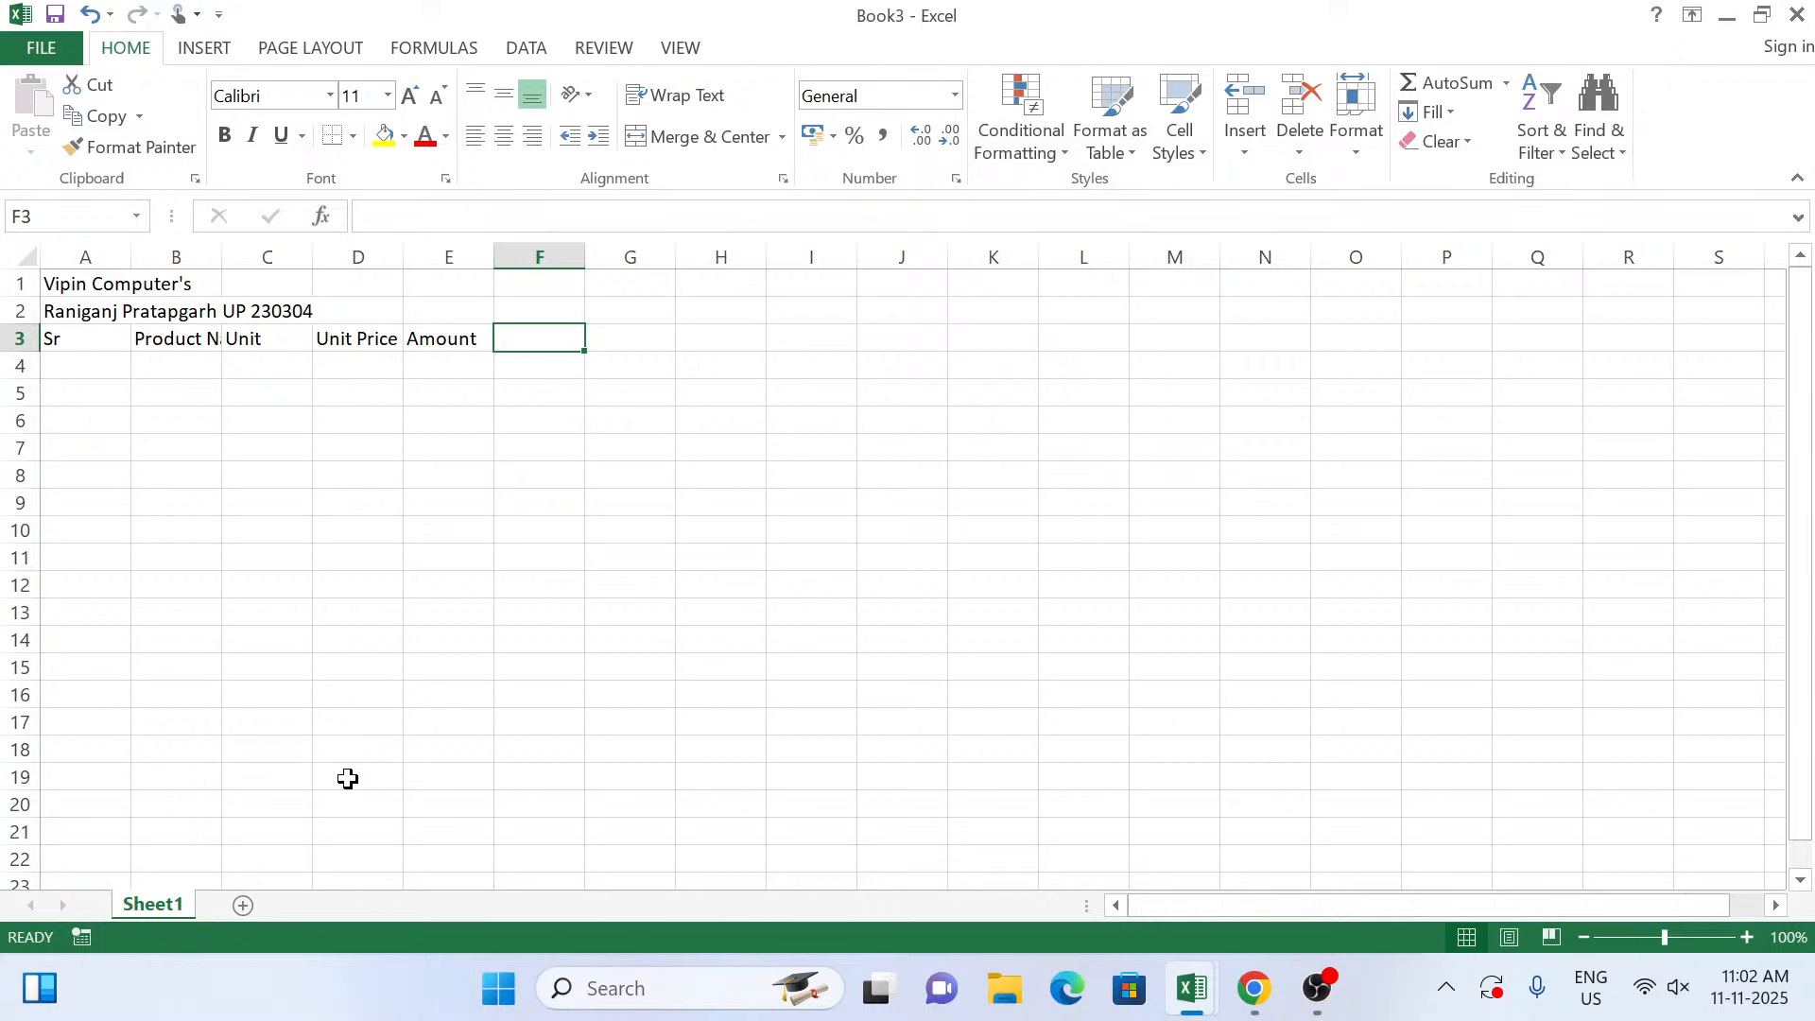
Insert a new column before Product Name and enter the heading "HSN No." in cell B3.
left_click(198, 249)
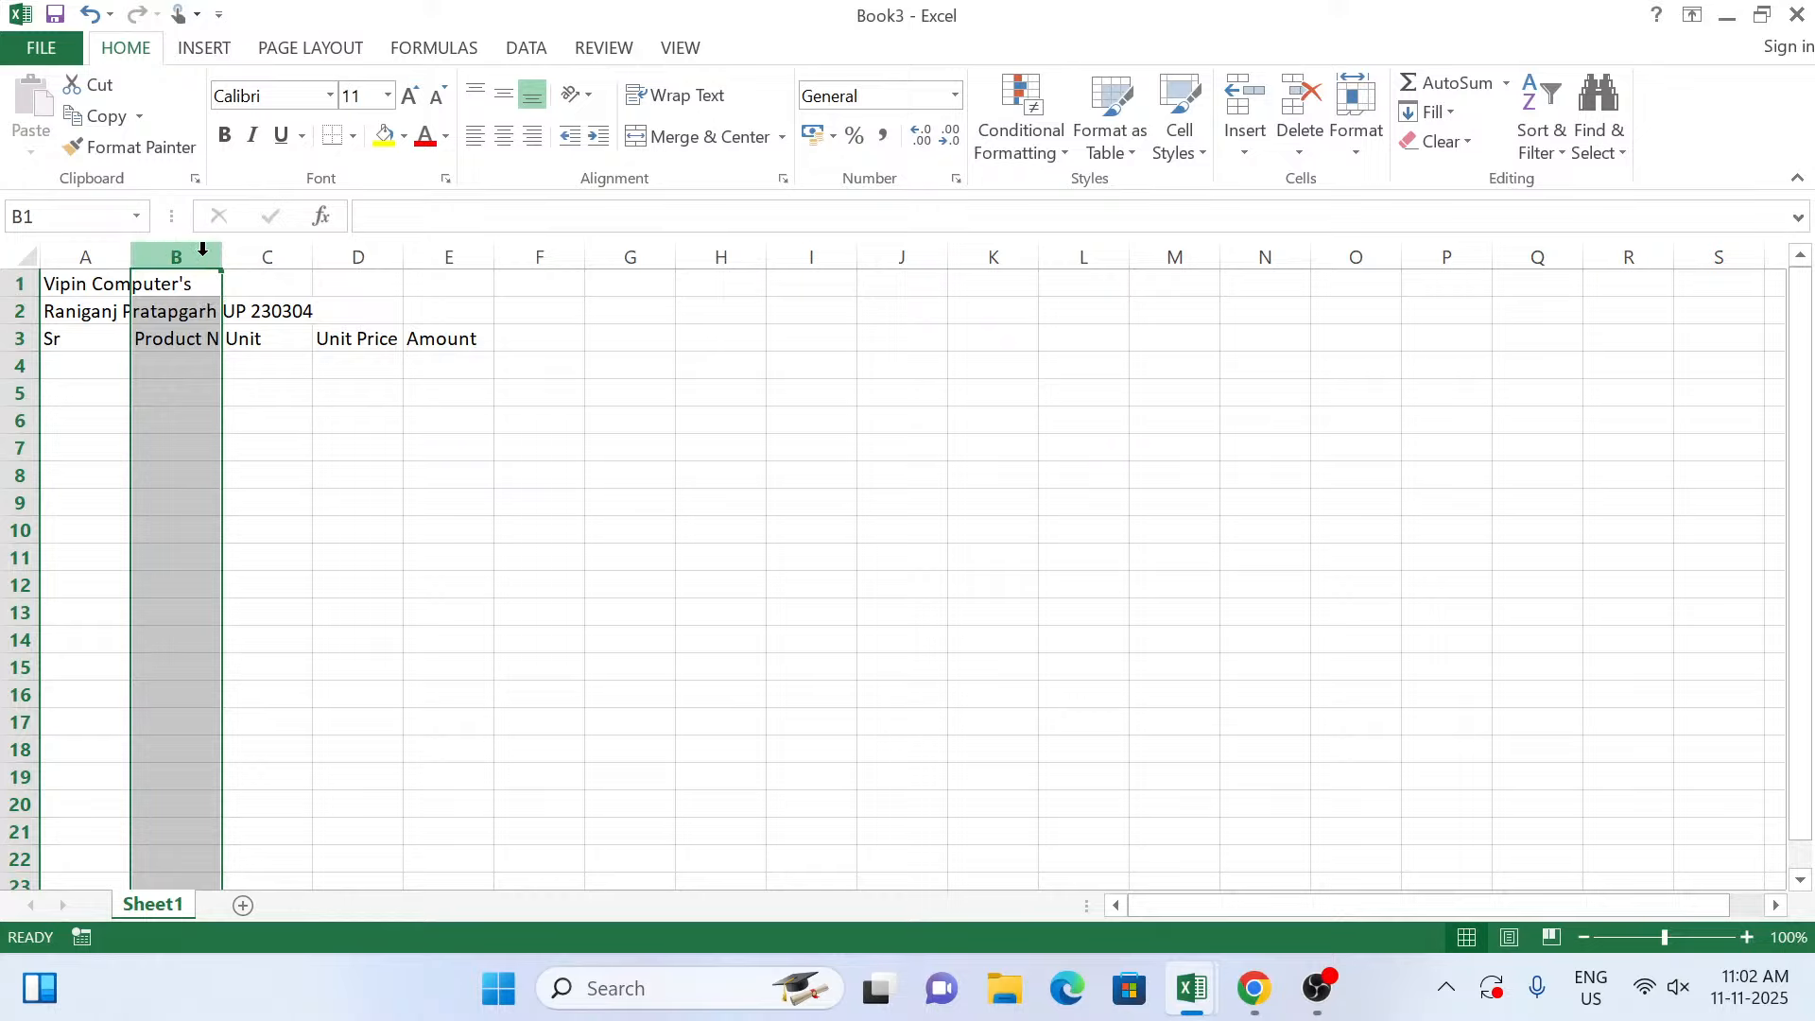
left_click(1245, 99)
left_click(184, 343)
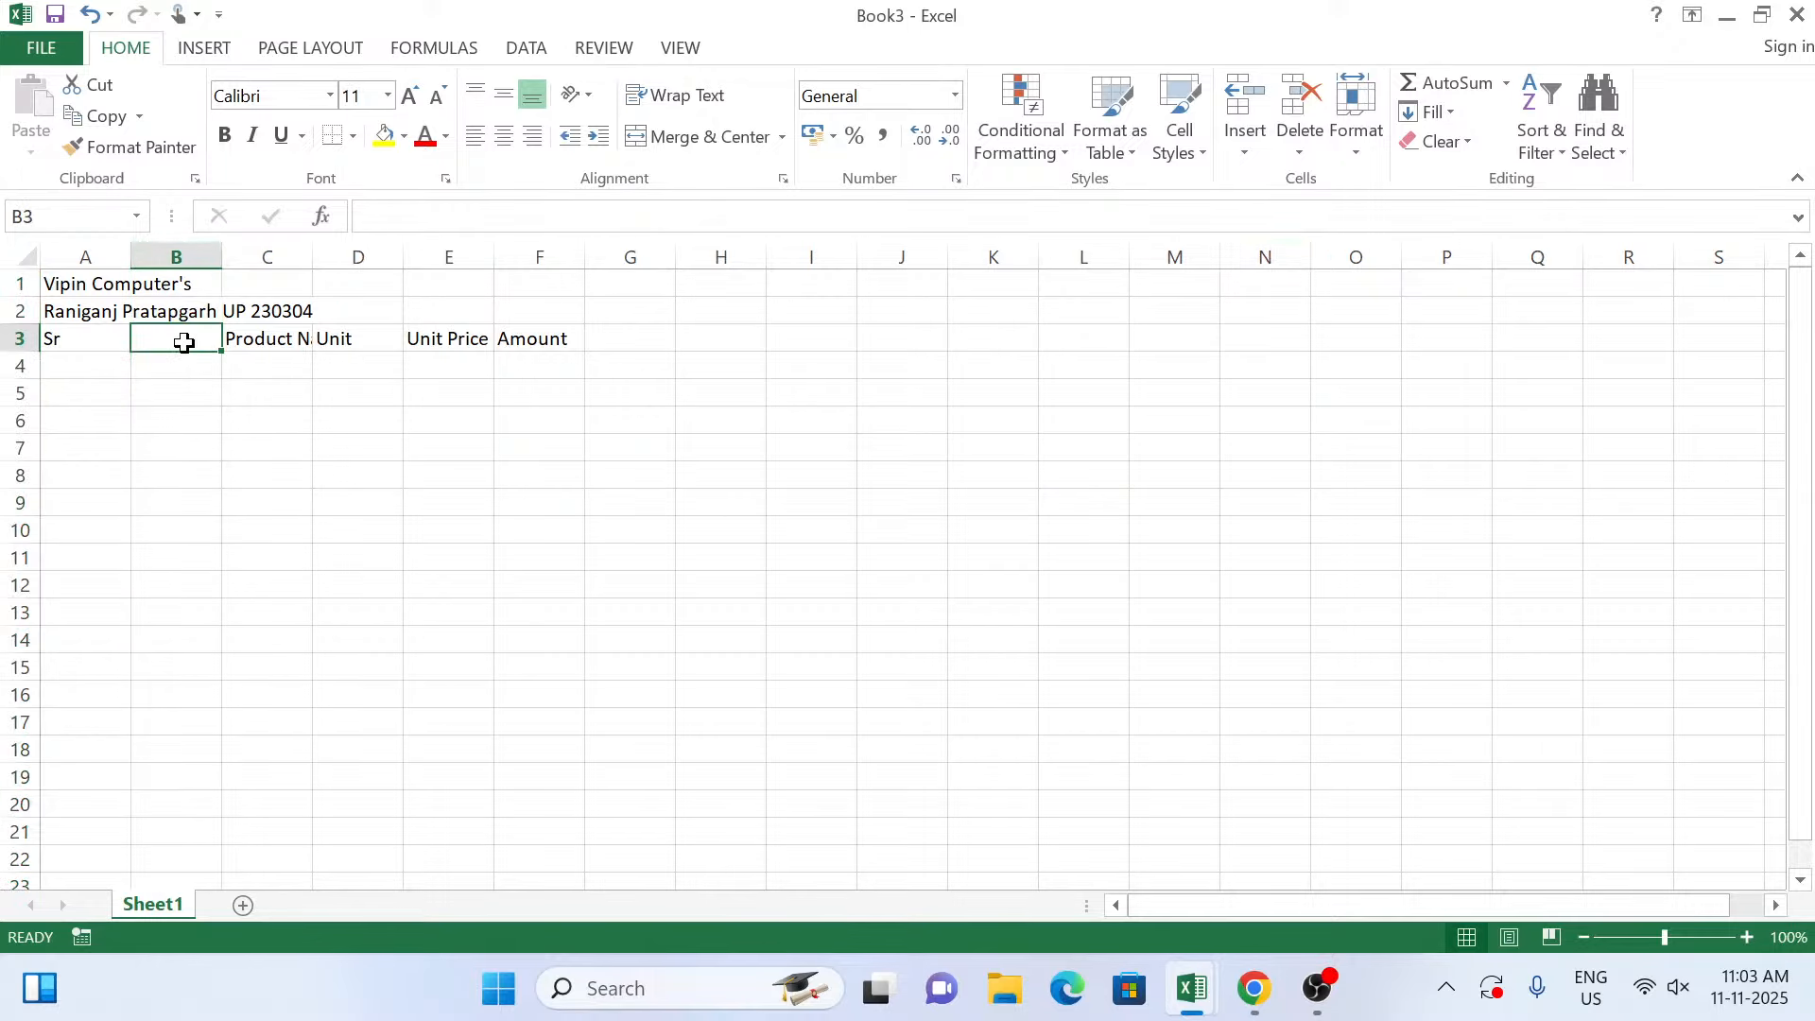
type("HSN No.")
left_click(617, 342)
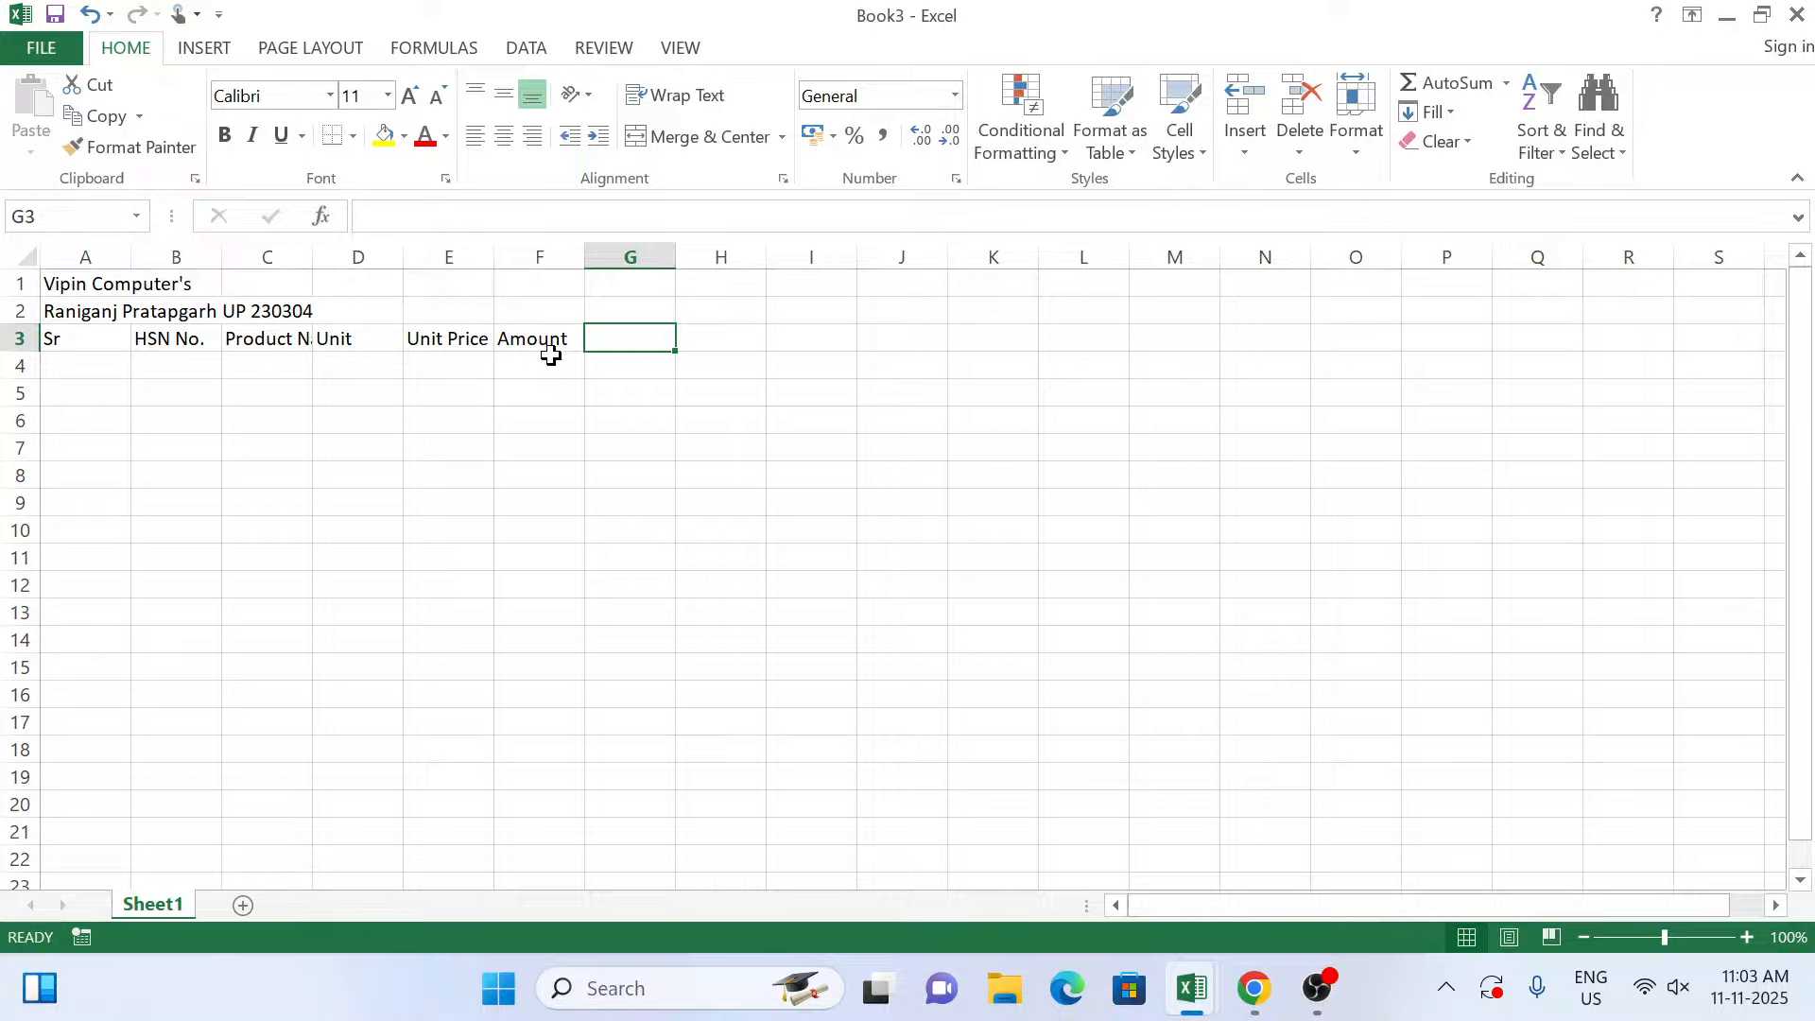
Insert a blank column before the Amount column.
left_click(550, 253)
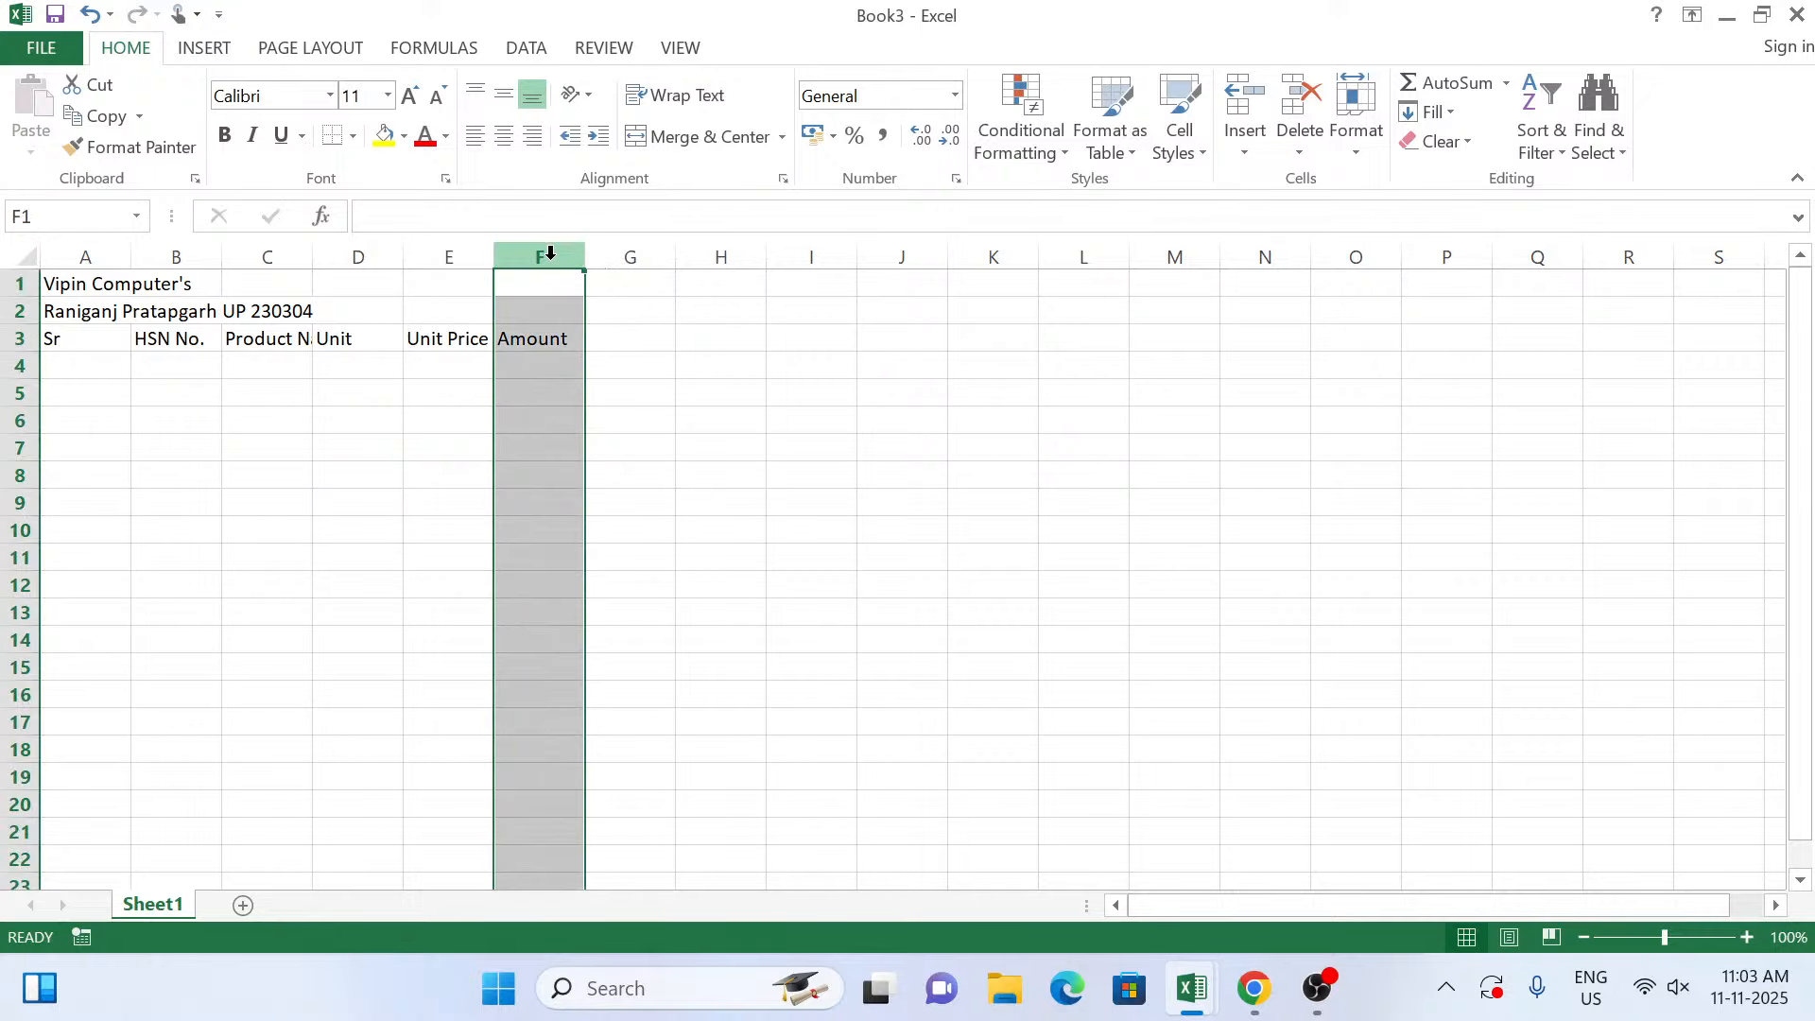
right_click(550, 256)
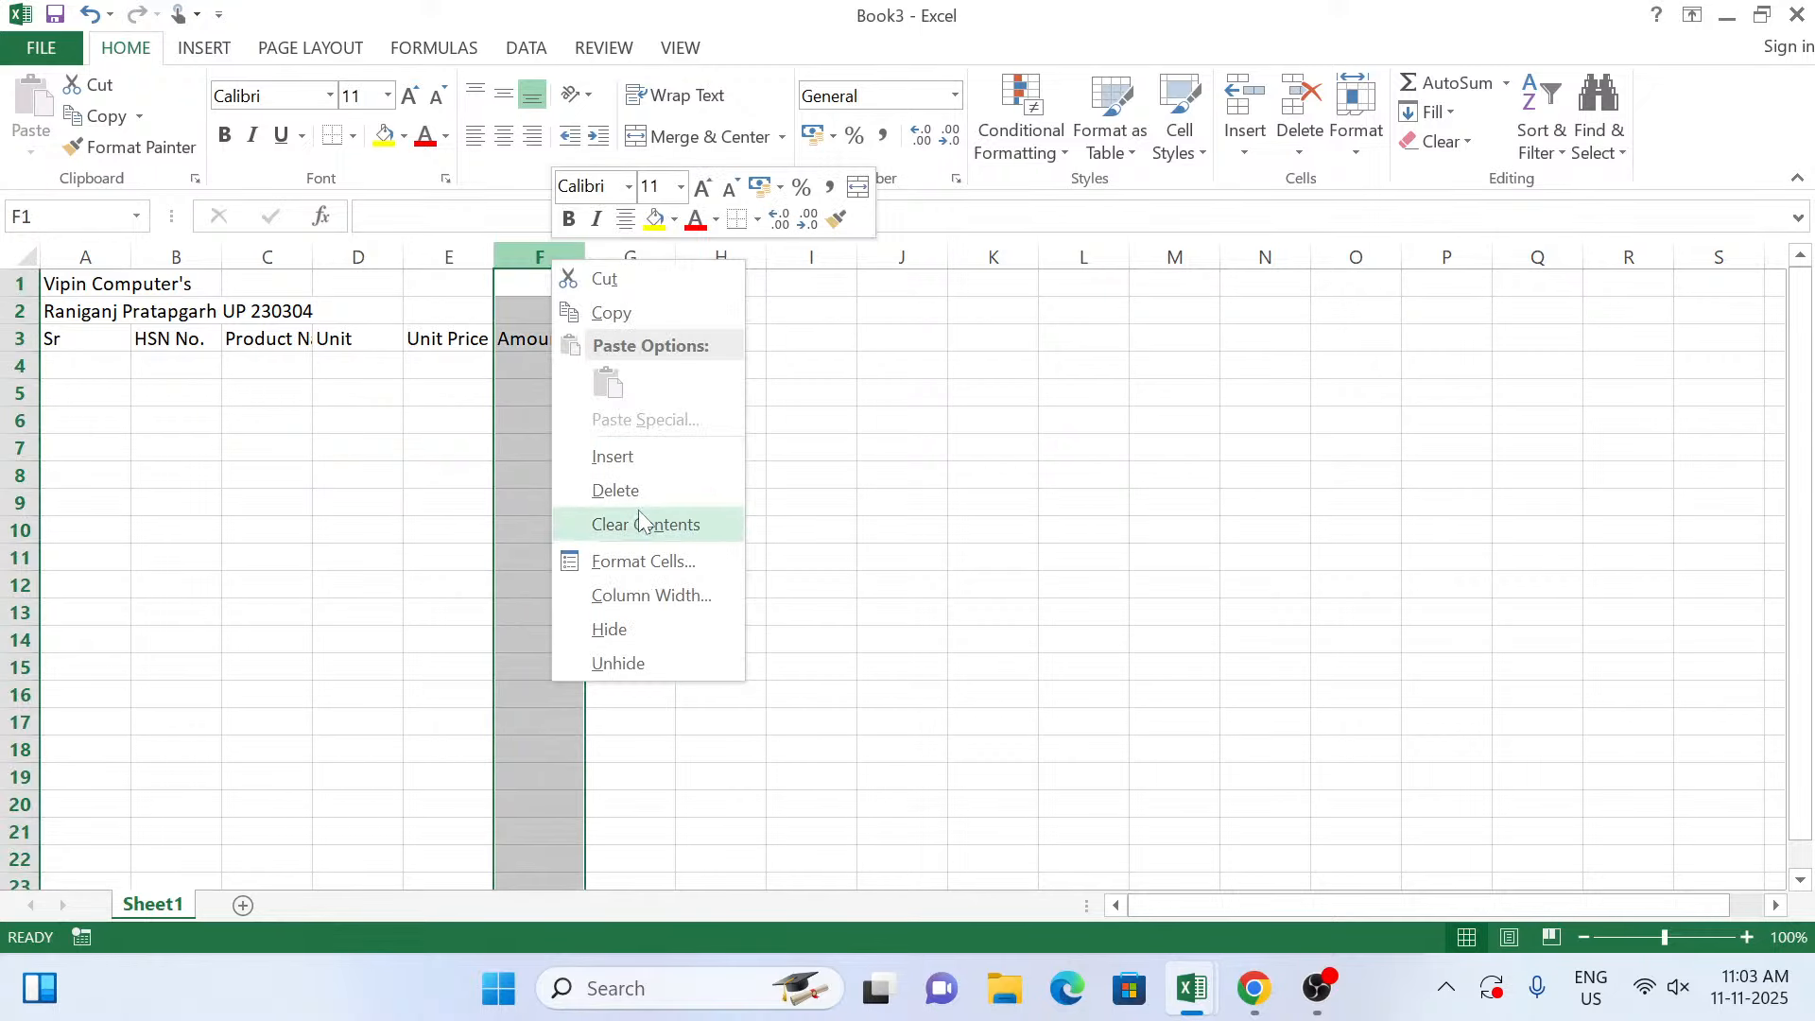
left_click(638, 458)
Replace the "Unit Price" heading in E3 with "Purchase Price" and enter "Sales Price" in F3.
left_click(449, 339)
type("Purchas")
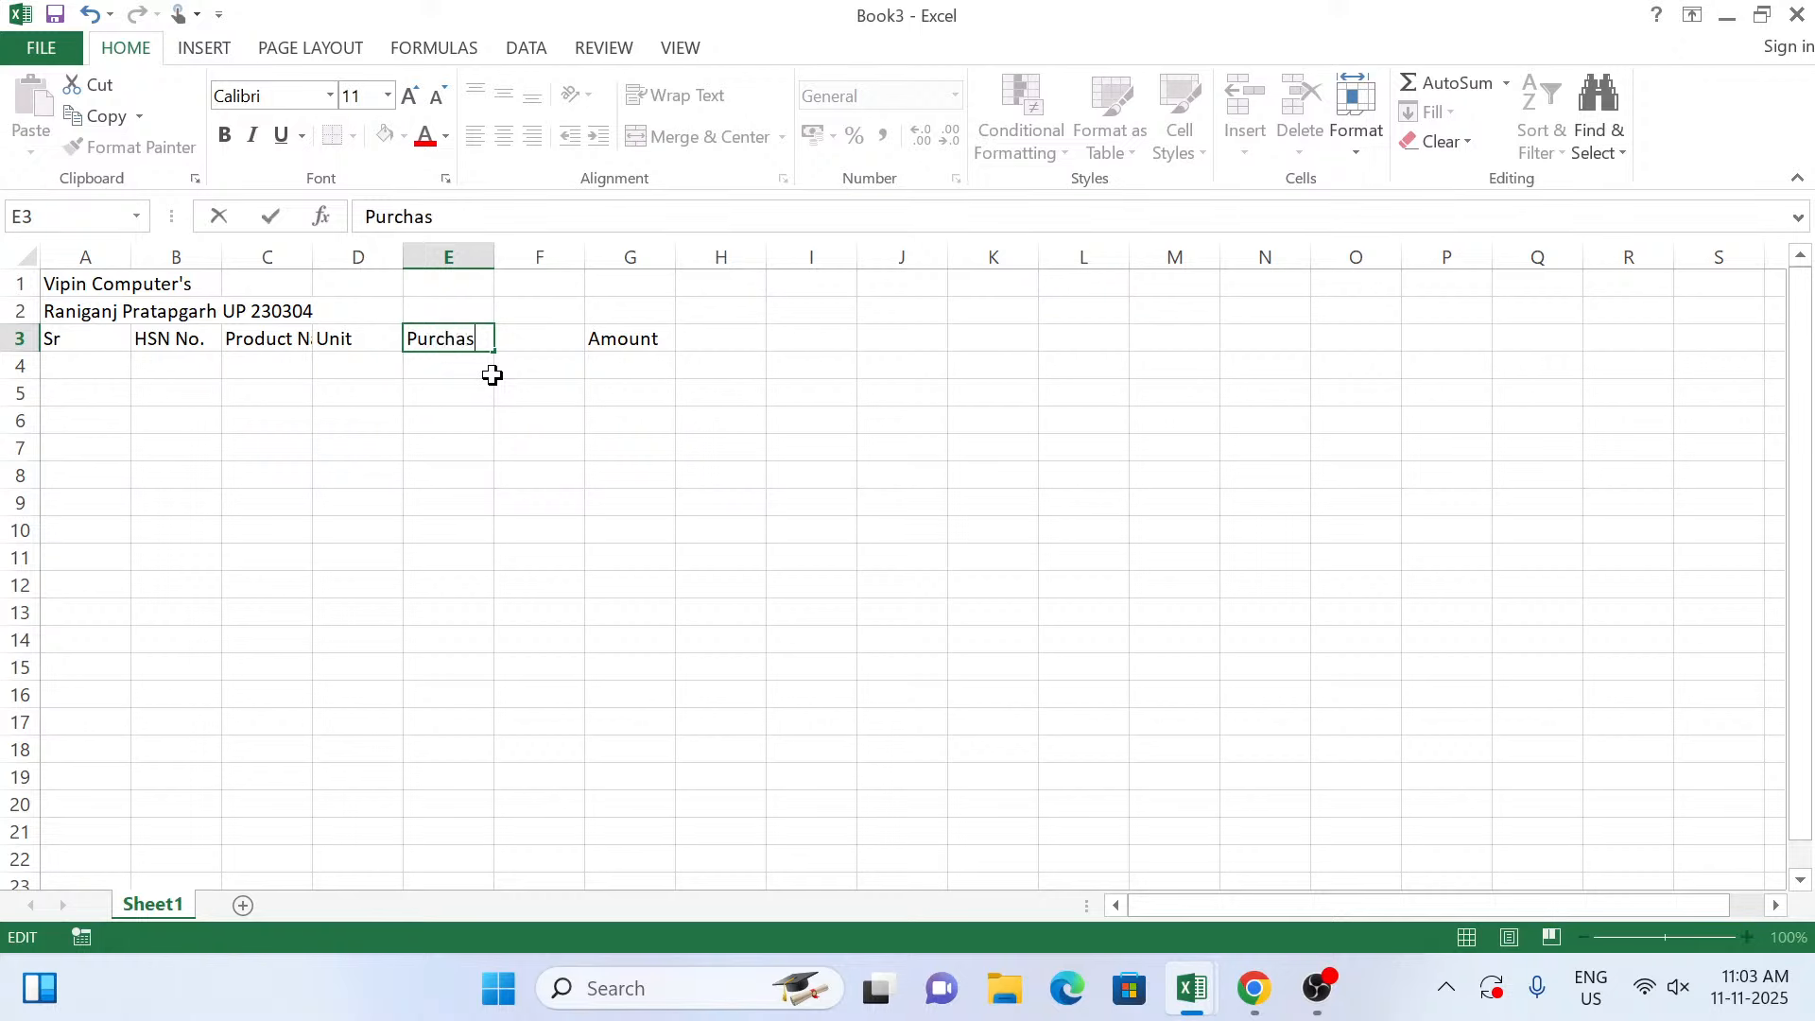
type("e Price")
key("Tab")
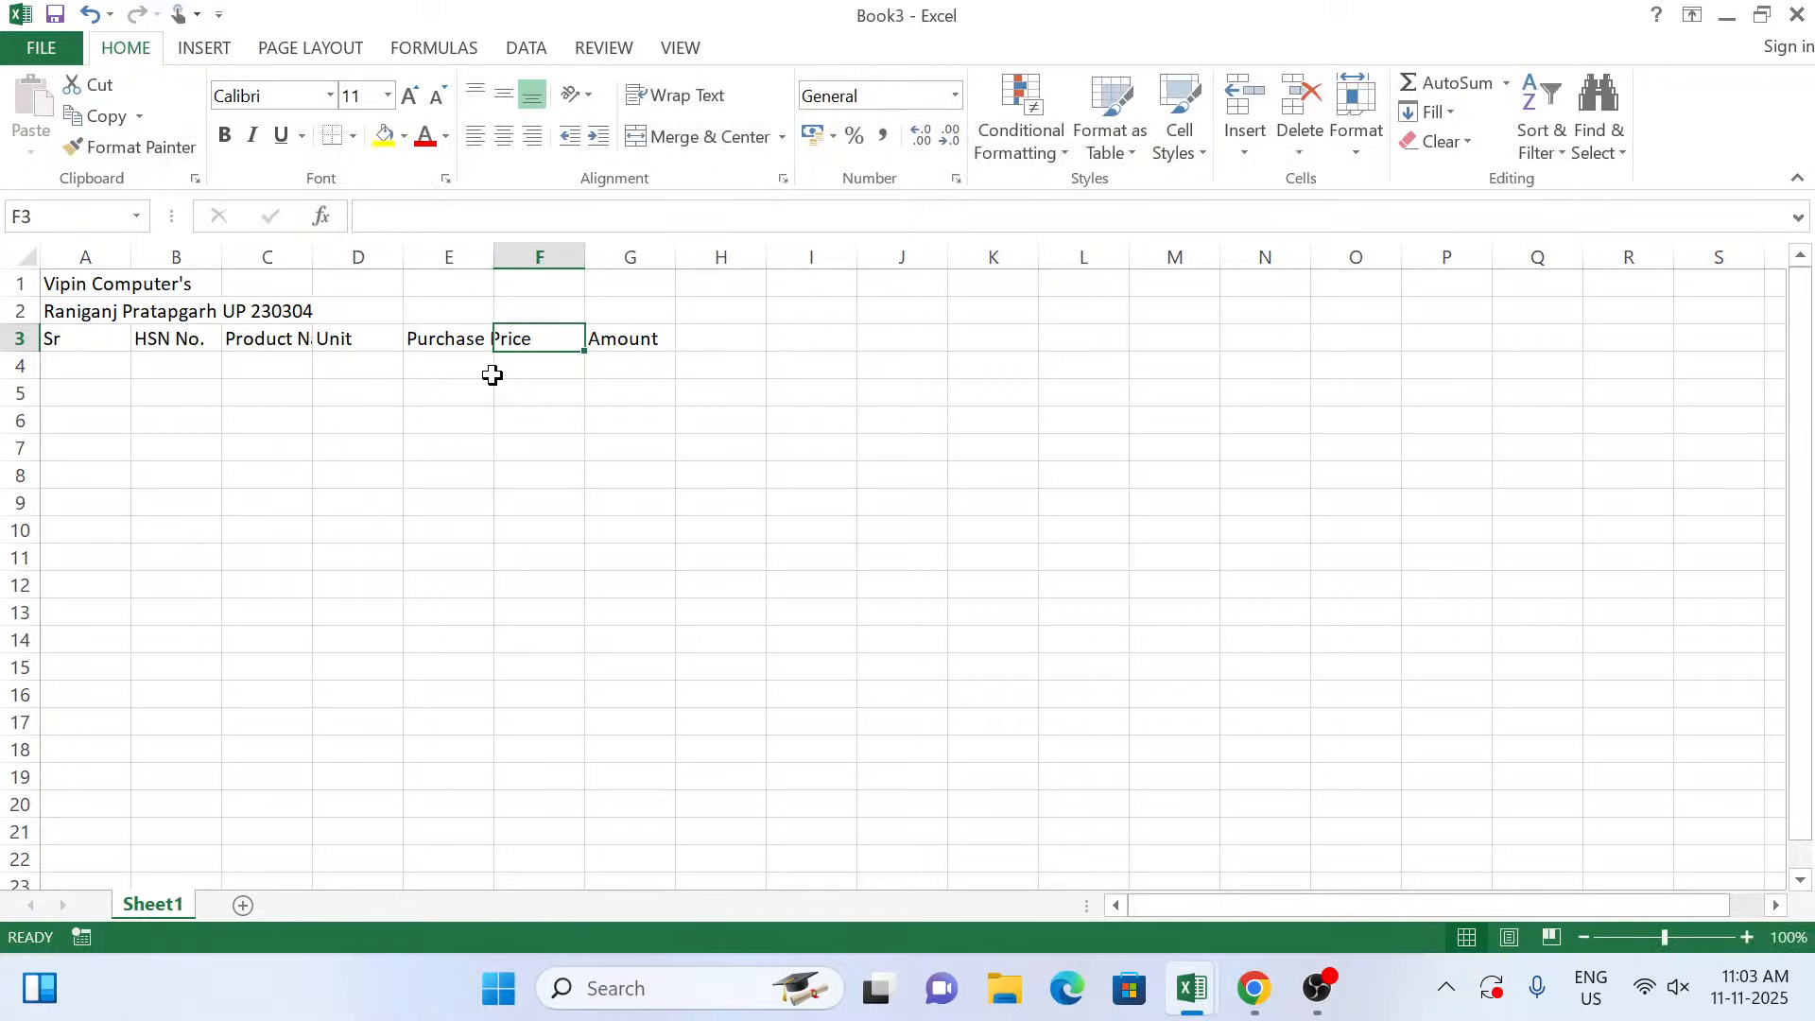
type("Sales")
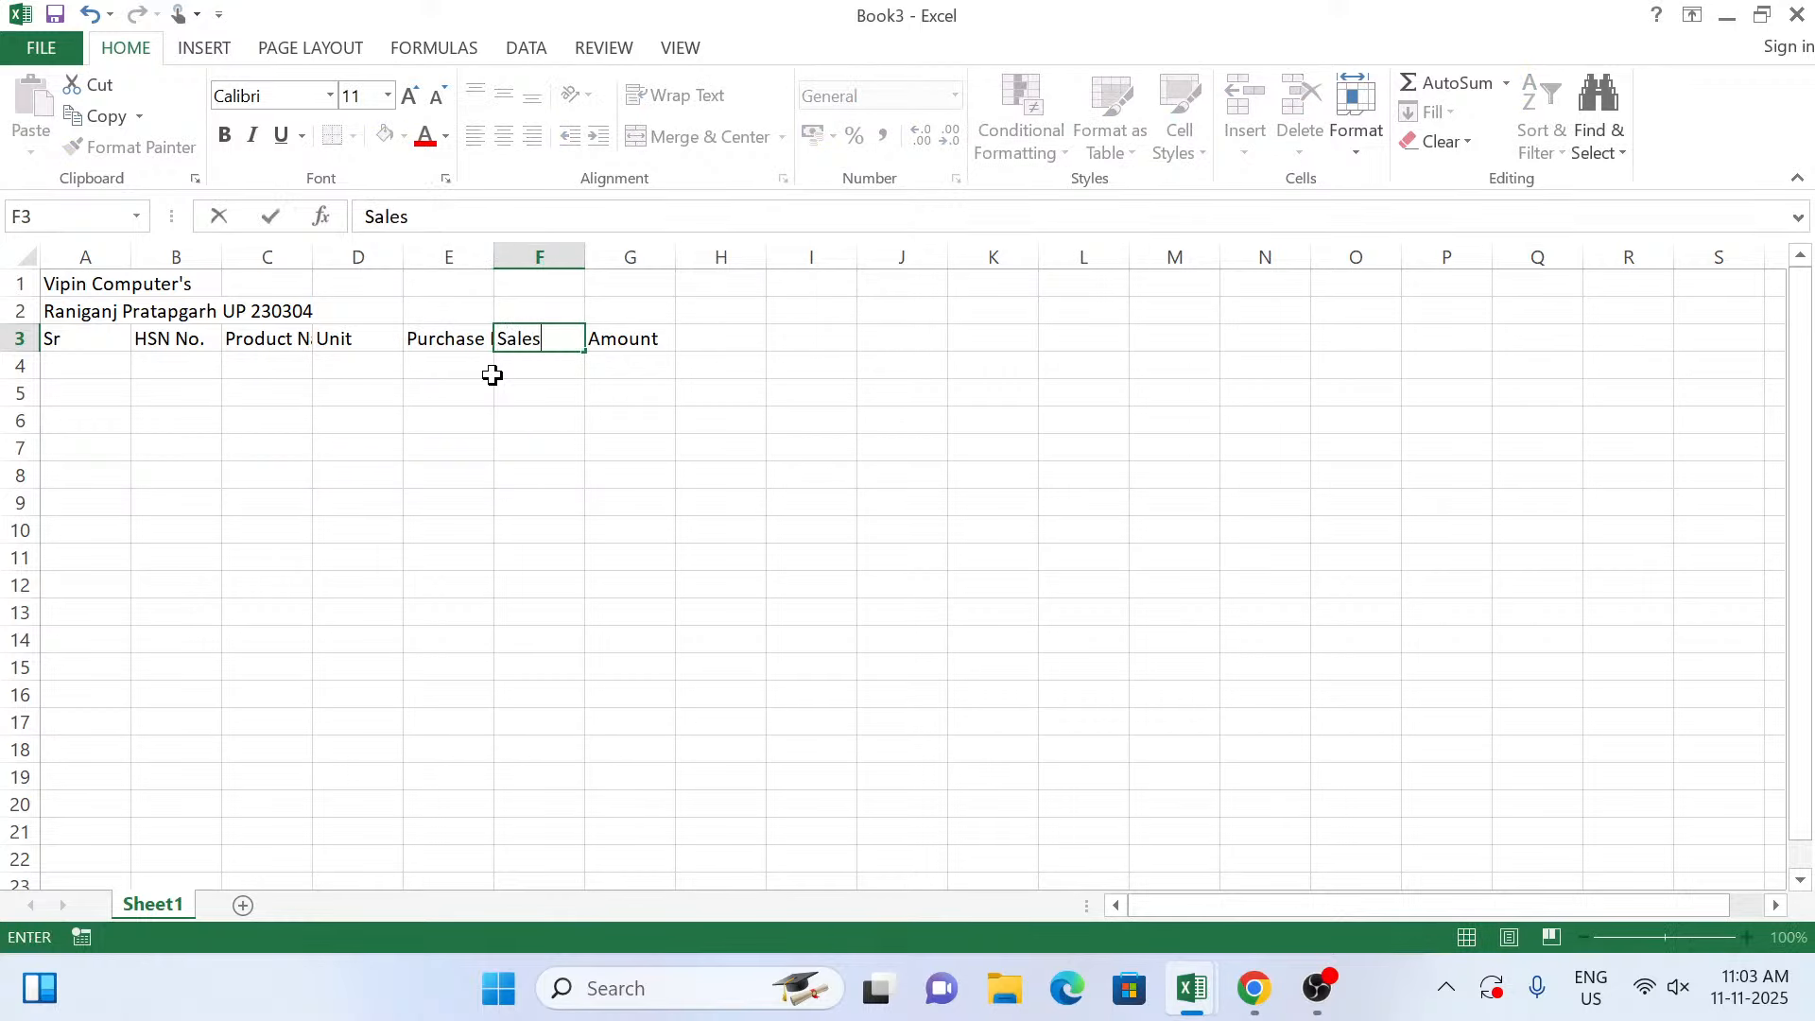
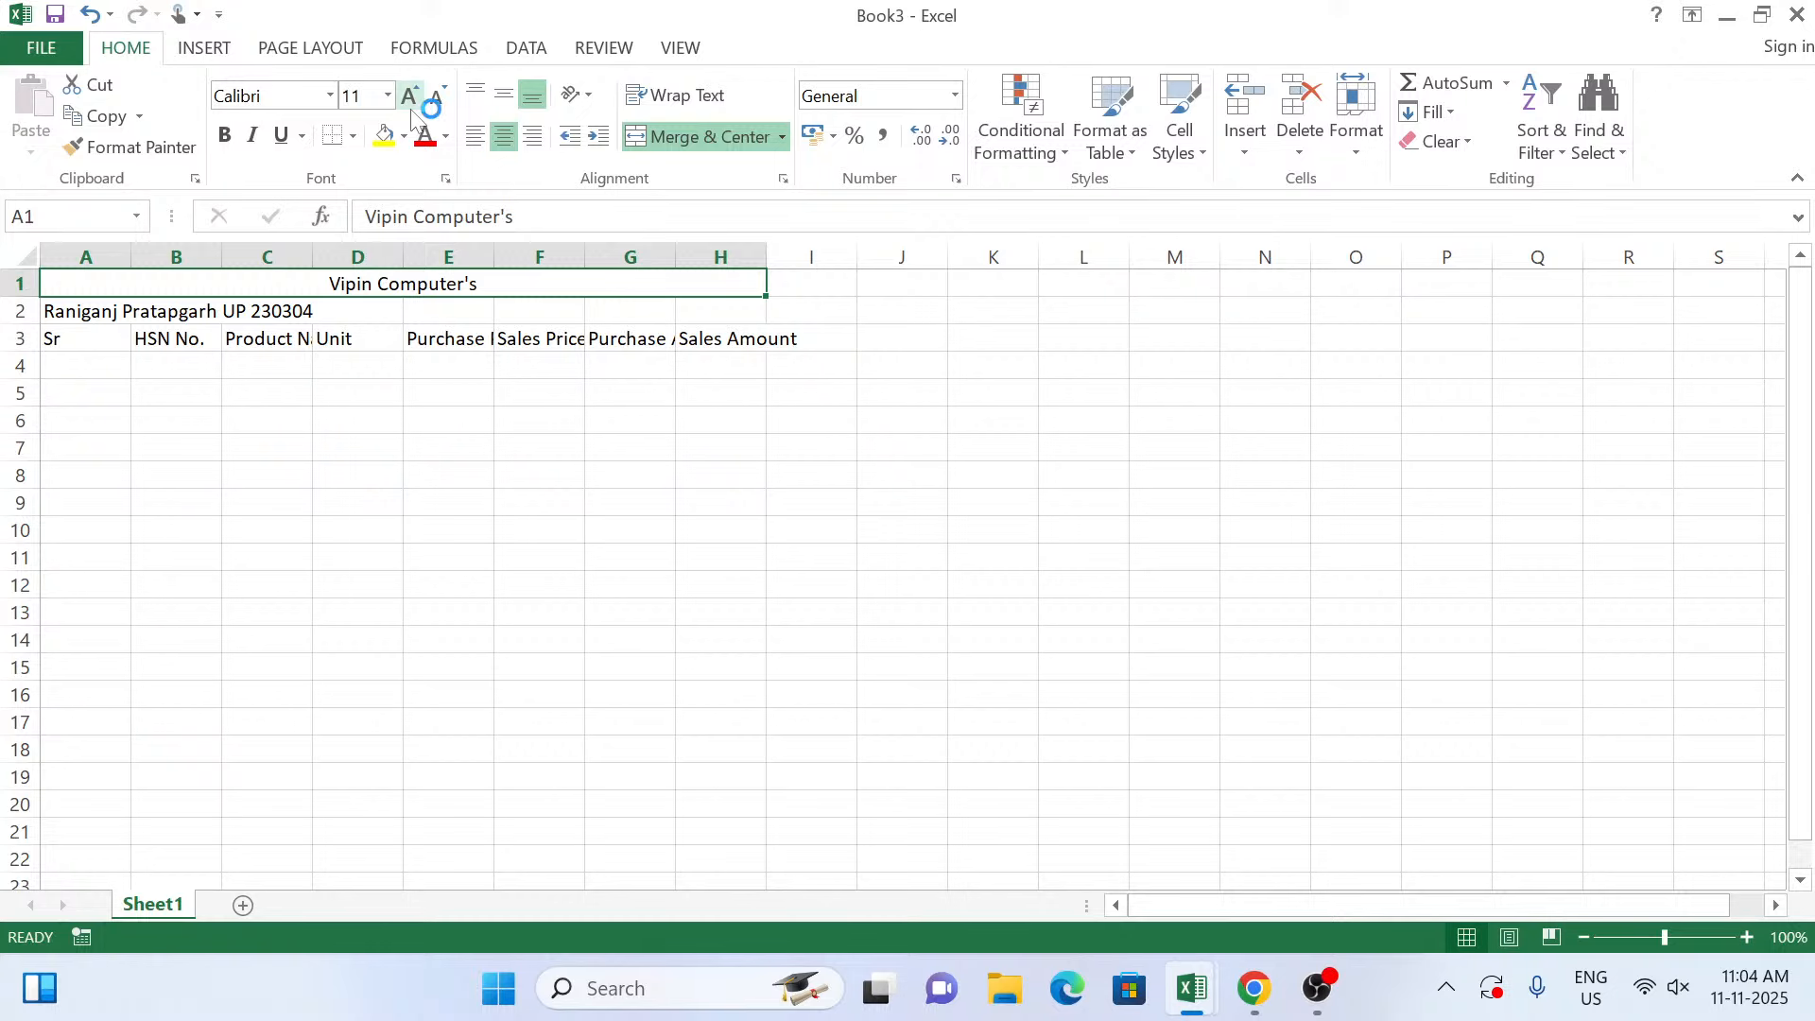
Format the merged shop name in row 1 as bold with font size 20.
left_click(411, 109)
left_click(411, 109)
left_click(411, 108)
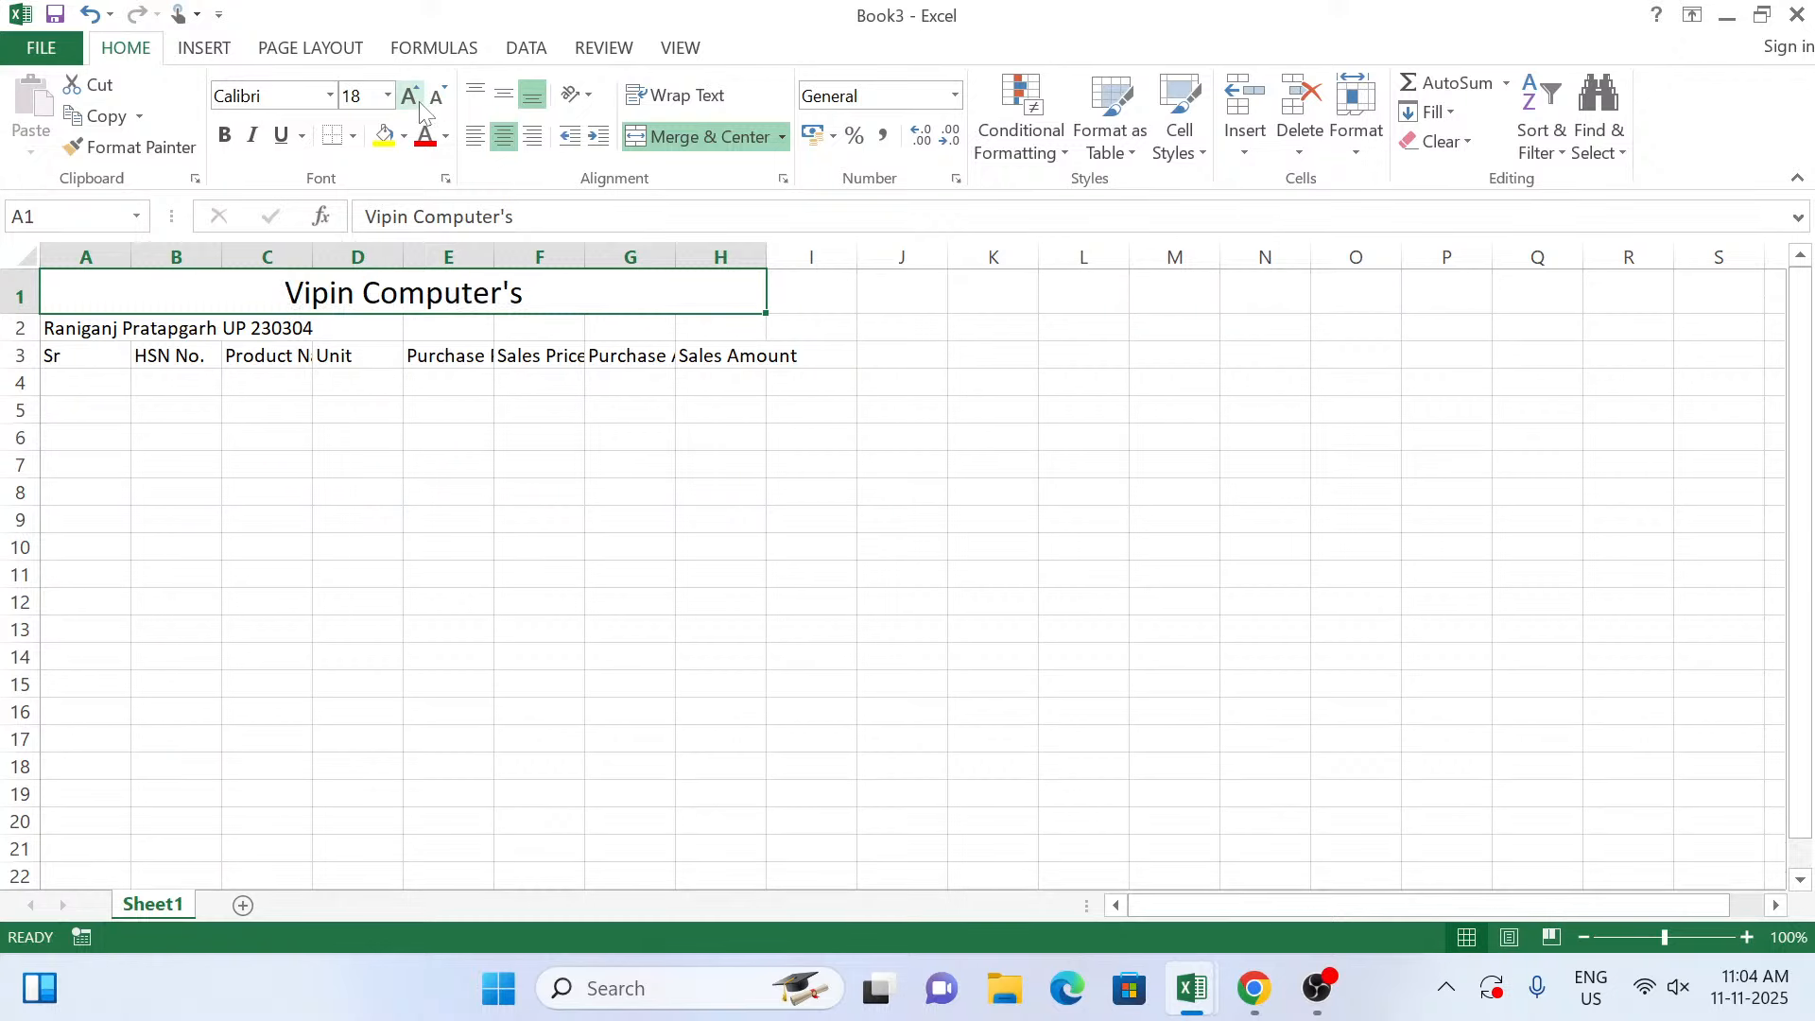
left_click(419, 104)
left_click(224, 137)
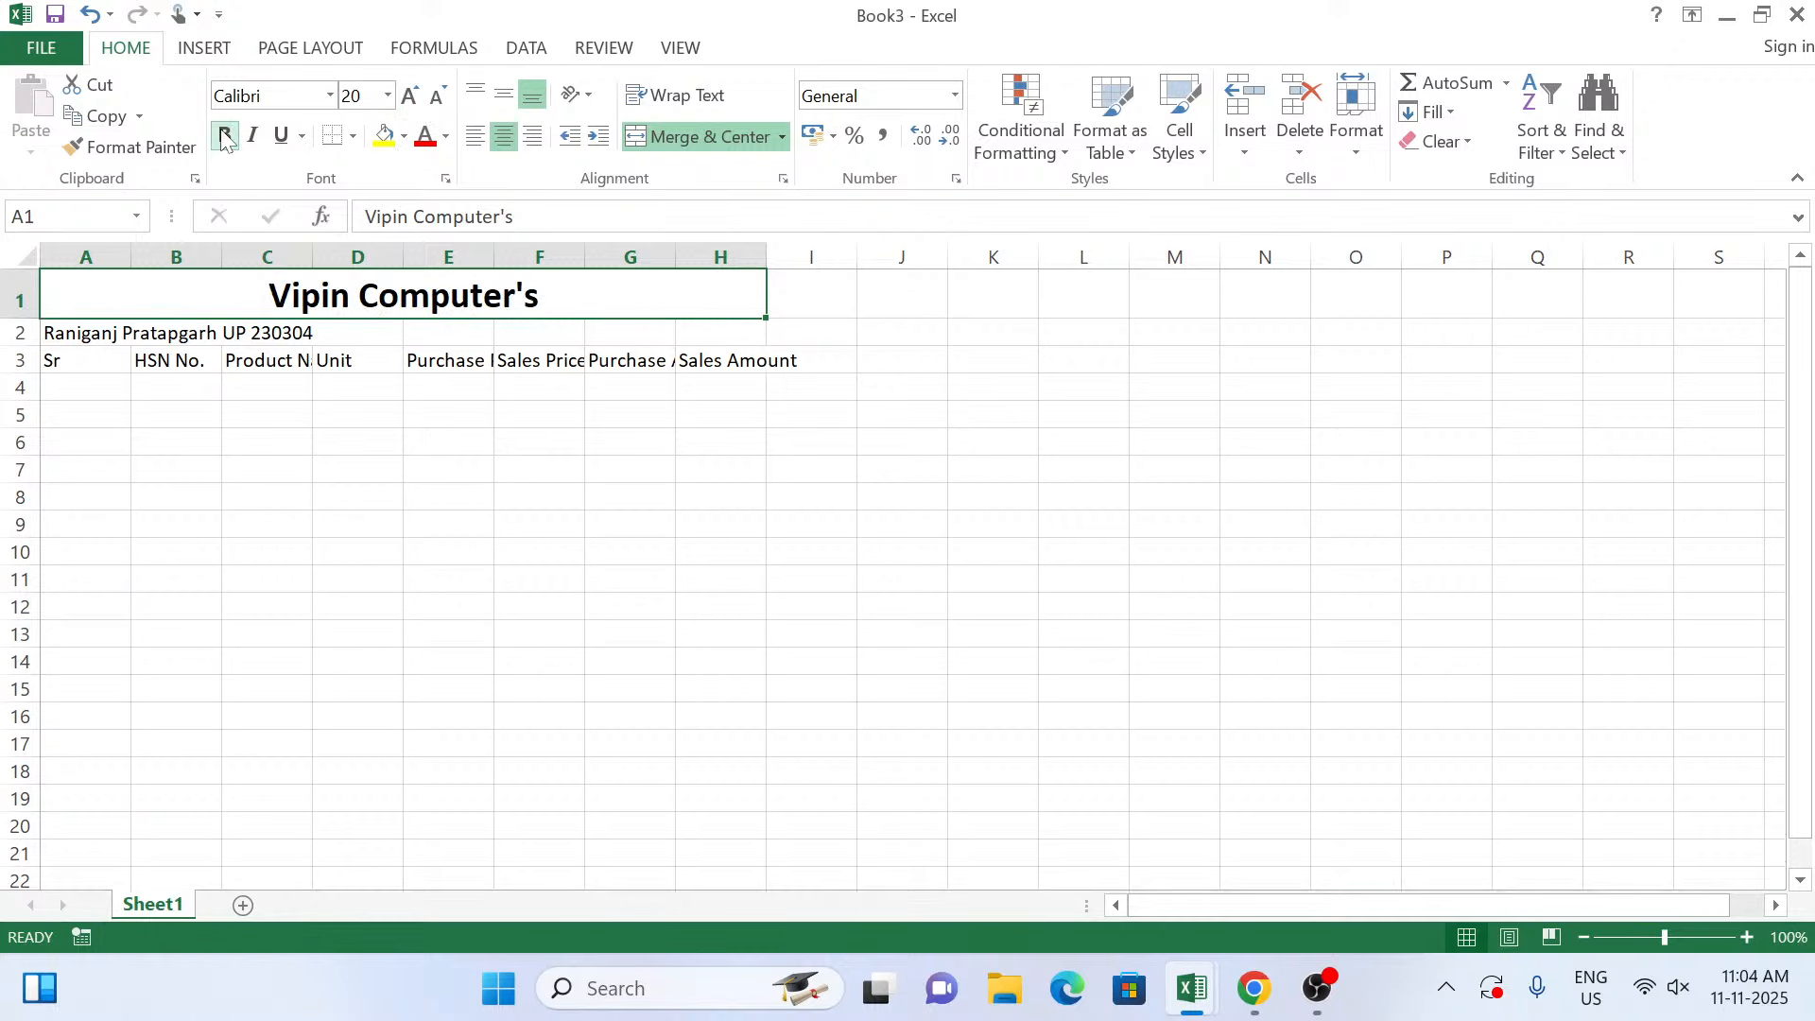
Merge and center the address across A2:H2 and format it as bold with font size 14.
left_click_drag(83, 337, 738, 331)
left_click(700, 137)
left_click(409, 95)
left_click(410, 96)
left_click(409, 95)
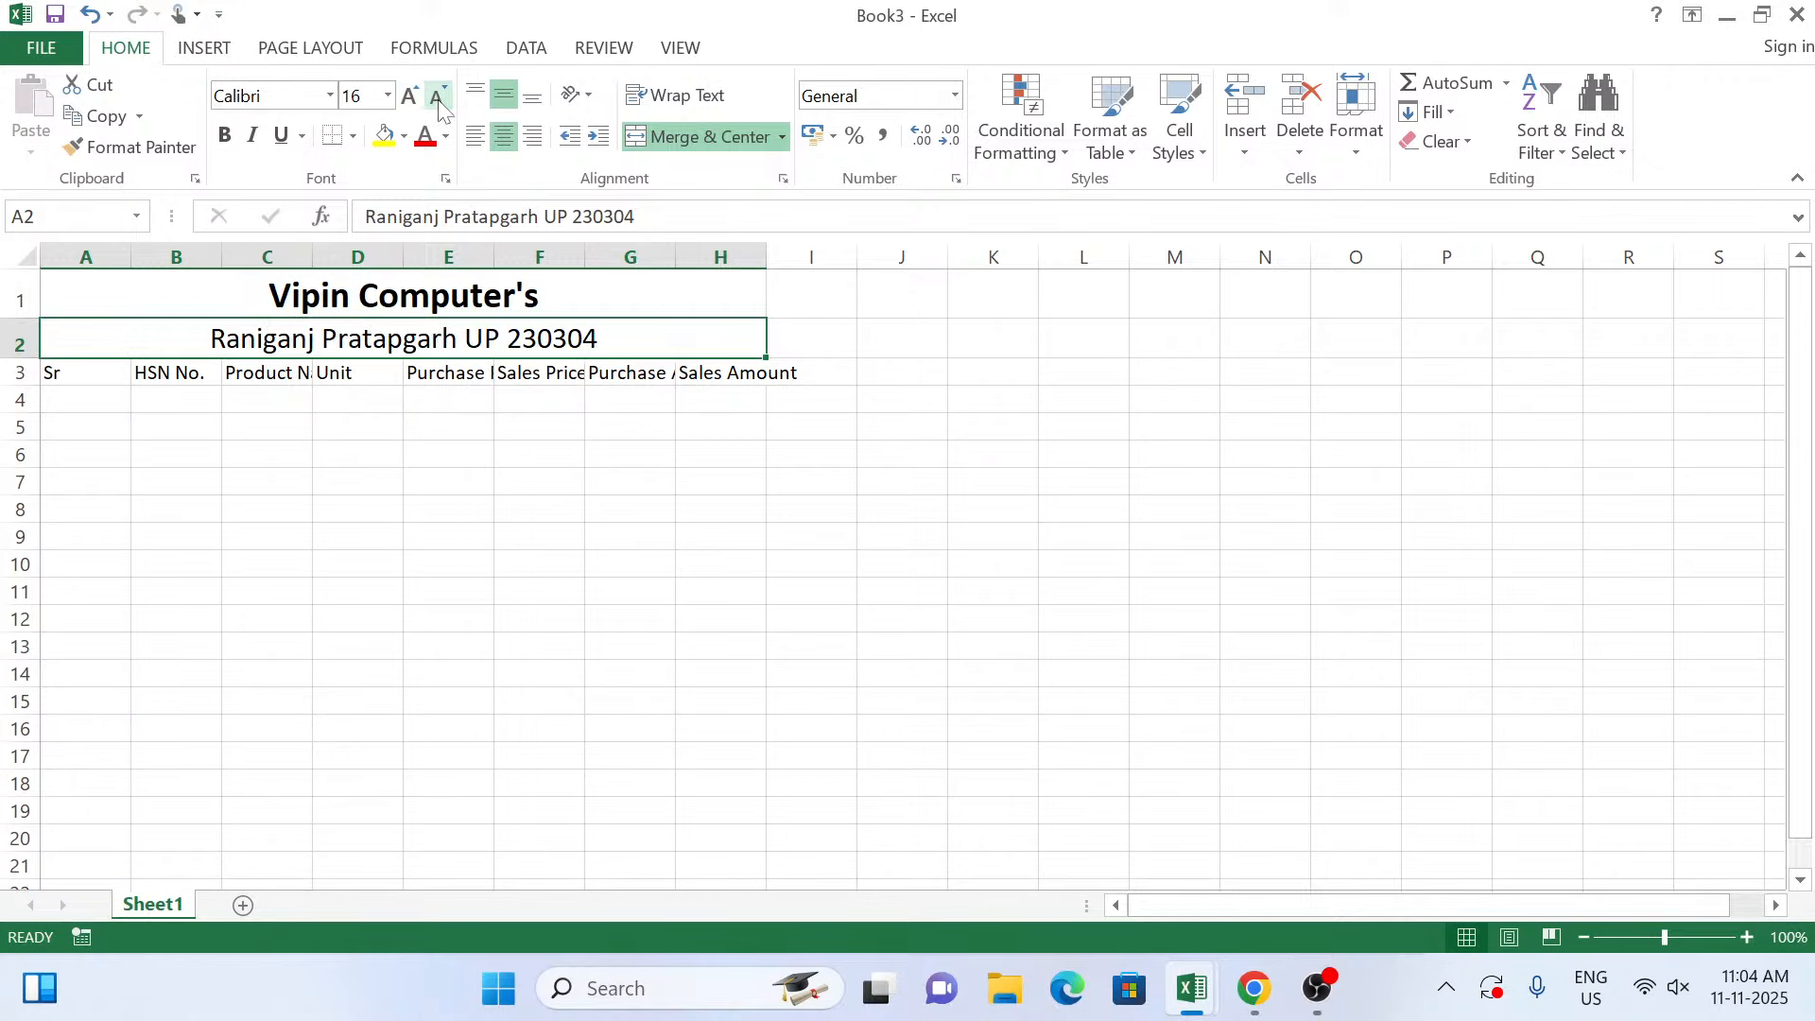
left_click(438, 98)
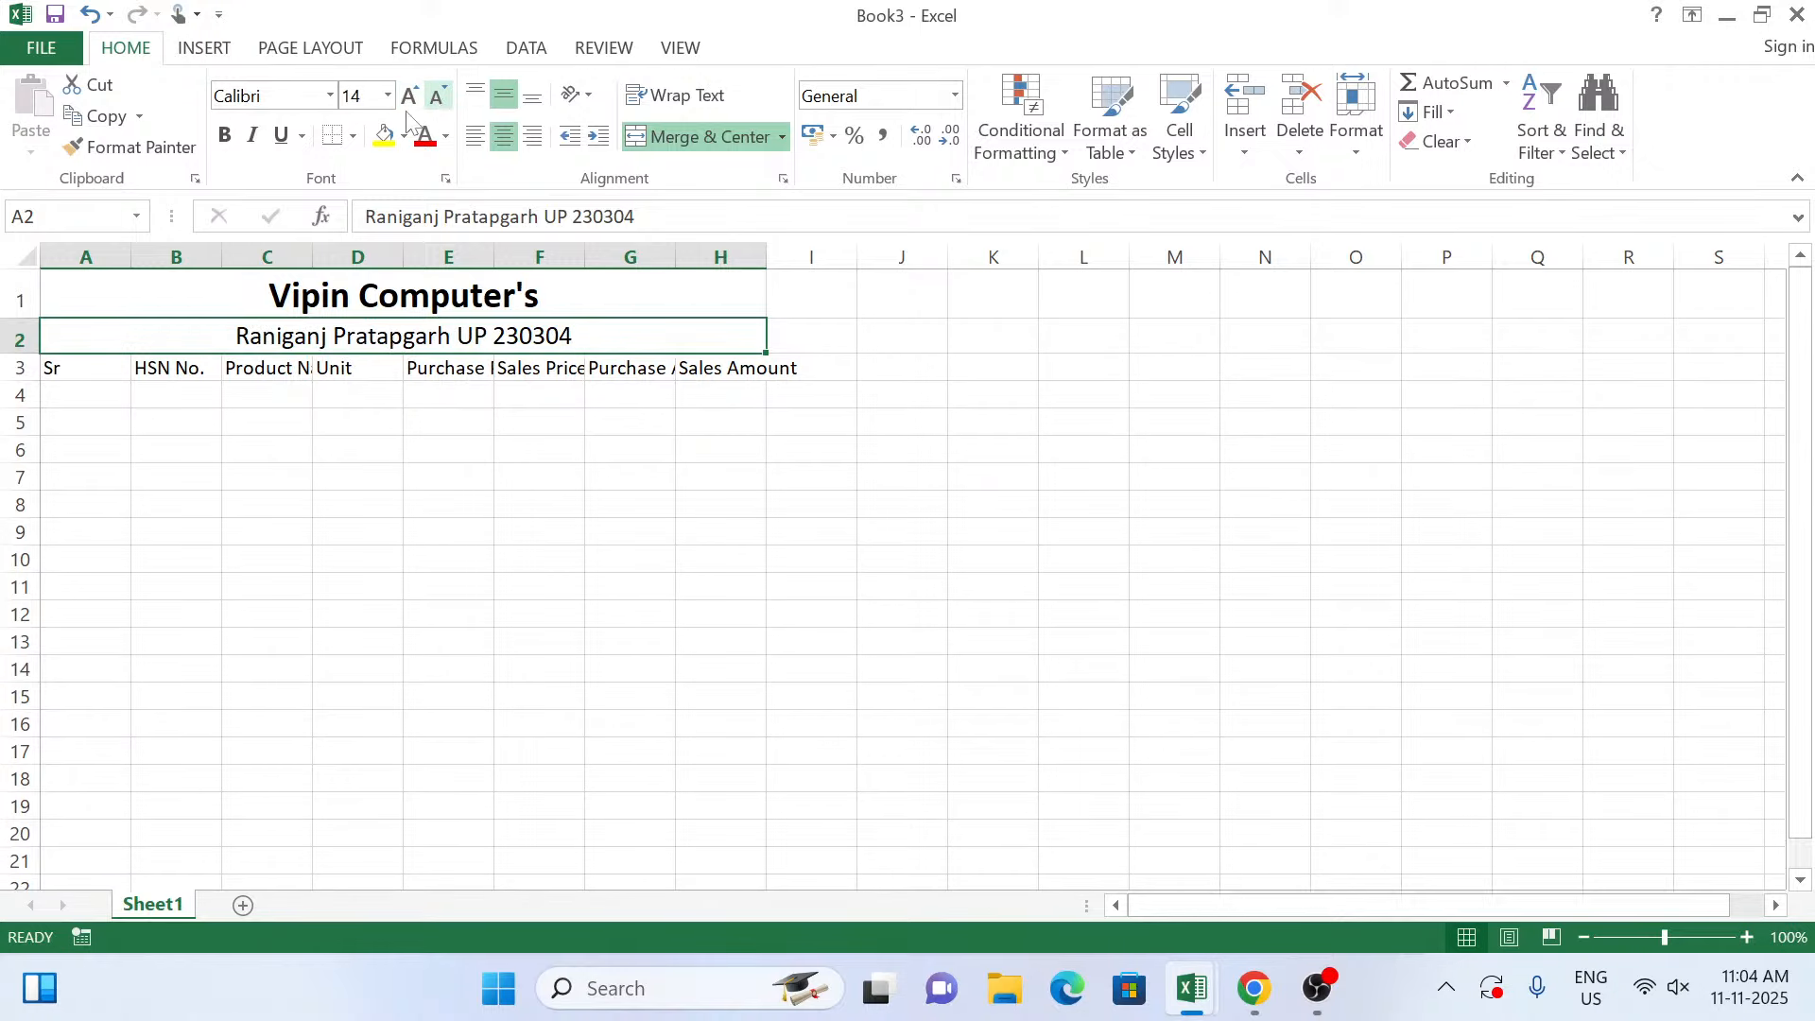
left_click(225, 137)
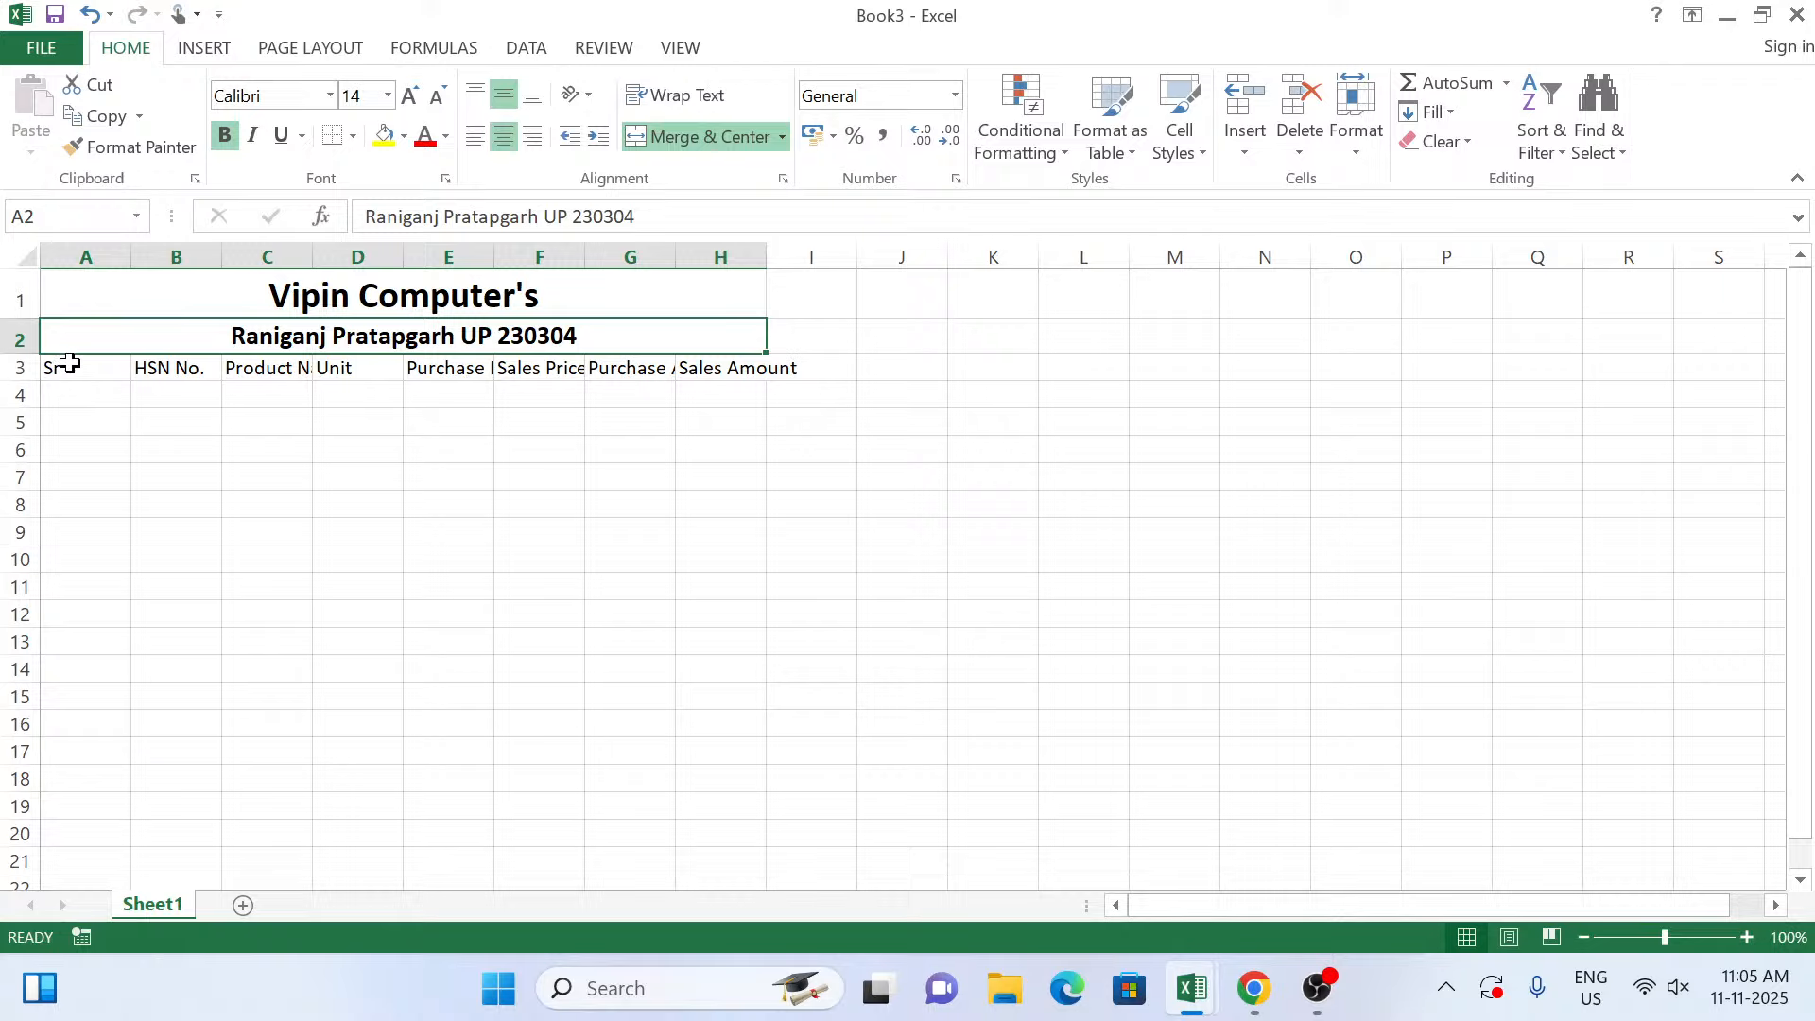
Format the column headings in A3:H3 as bold with font size 12.
left_click_drag(65, 366, 746, 372)
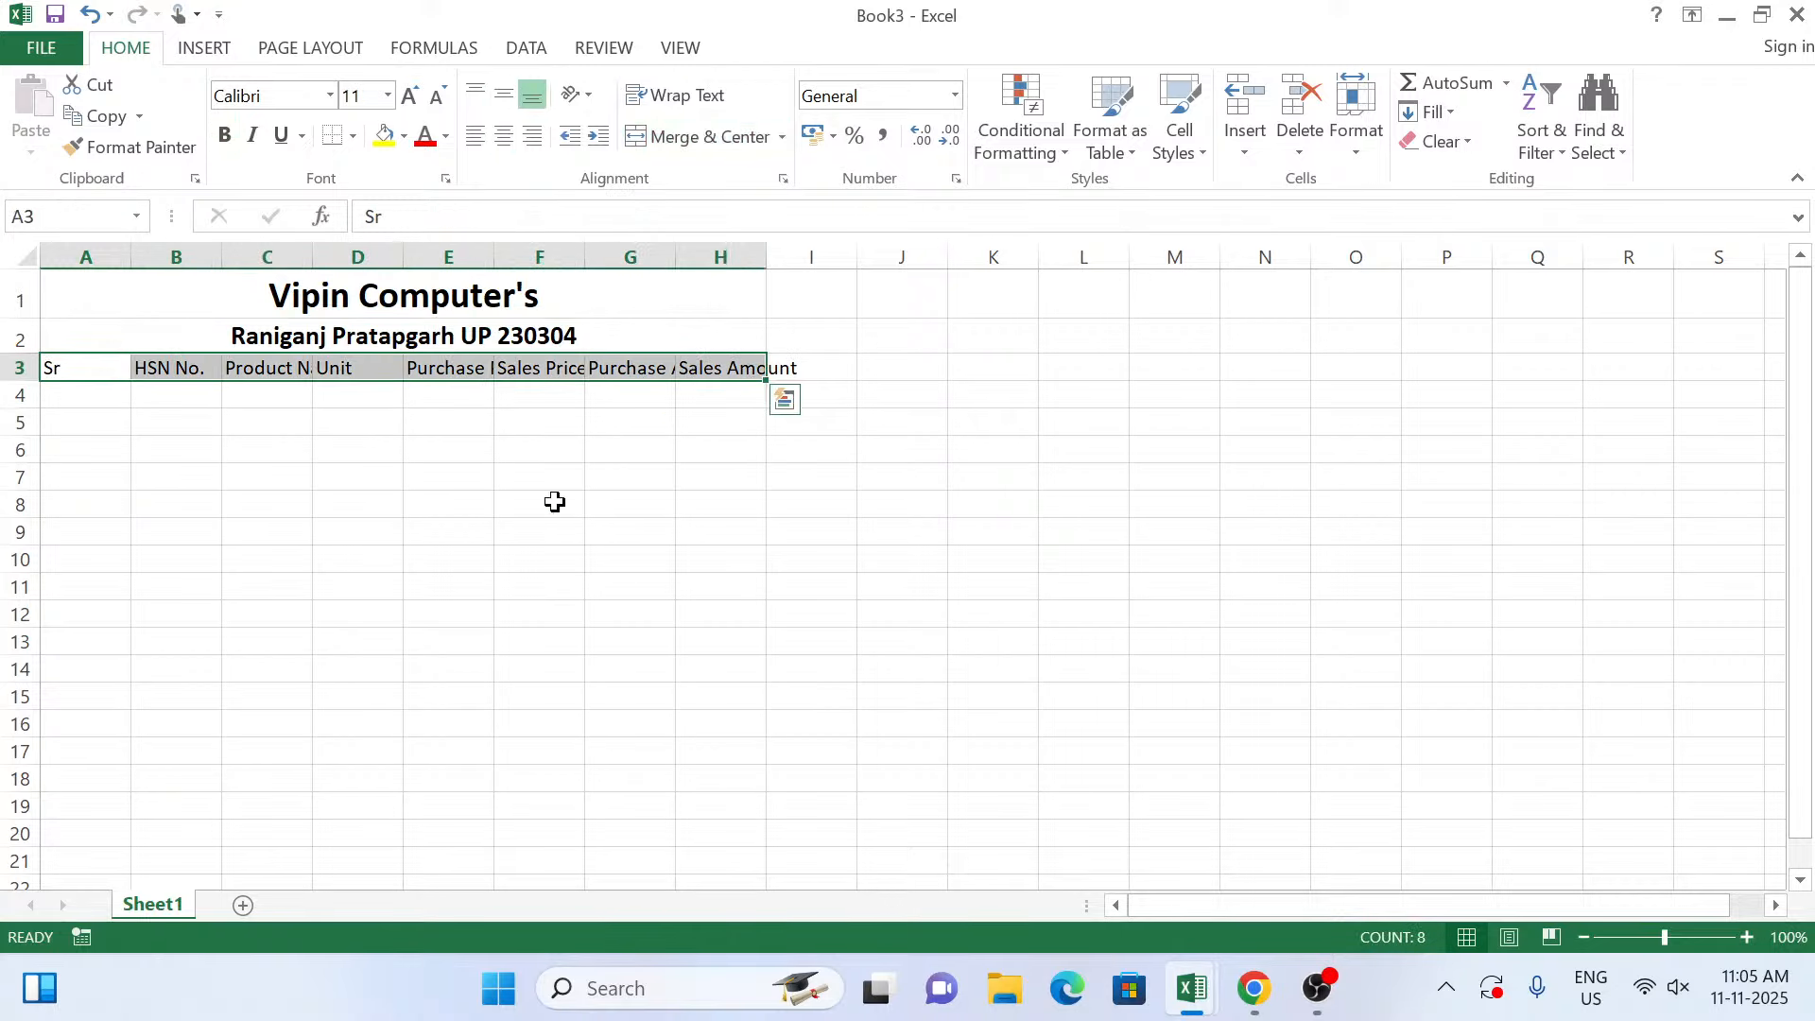
left_click(410, 96)
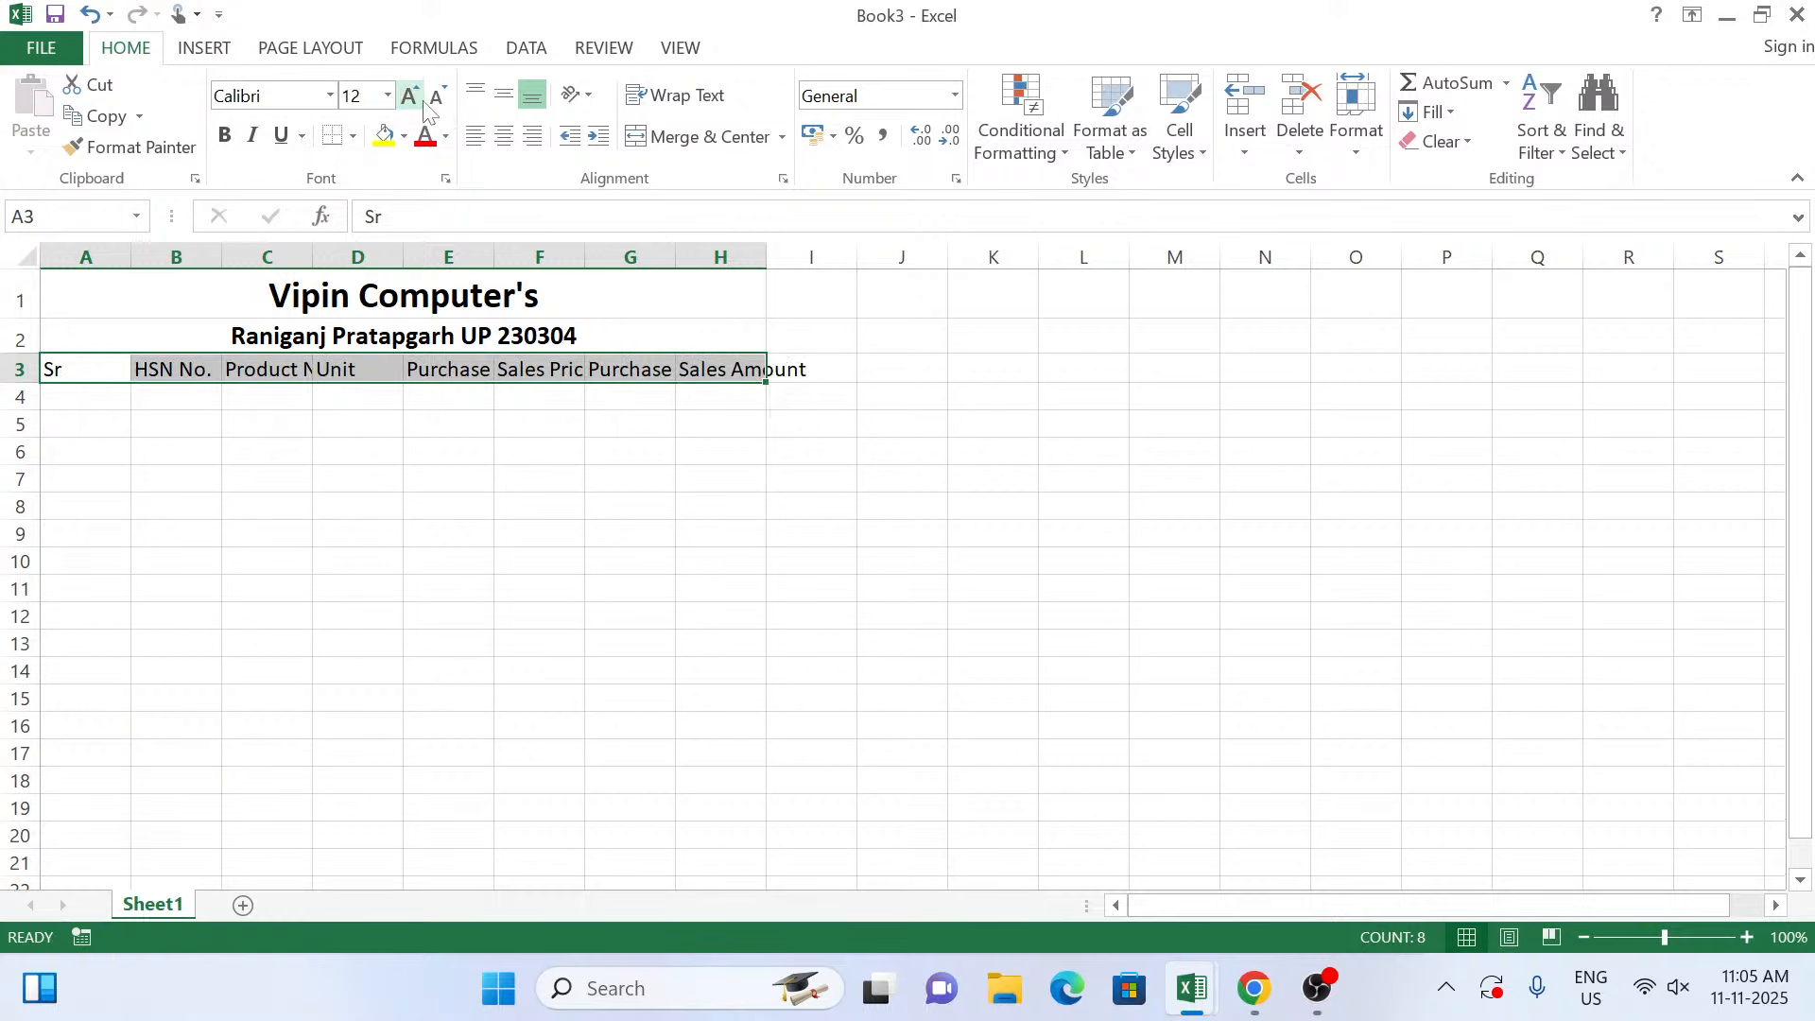
left_click(226, 139)
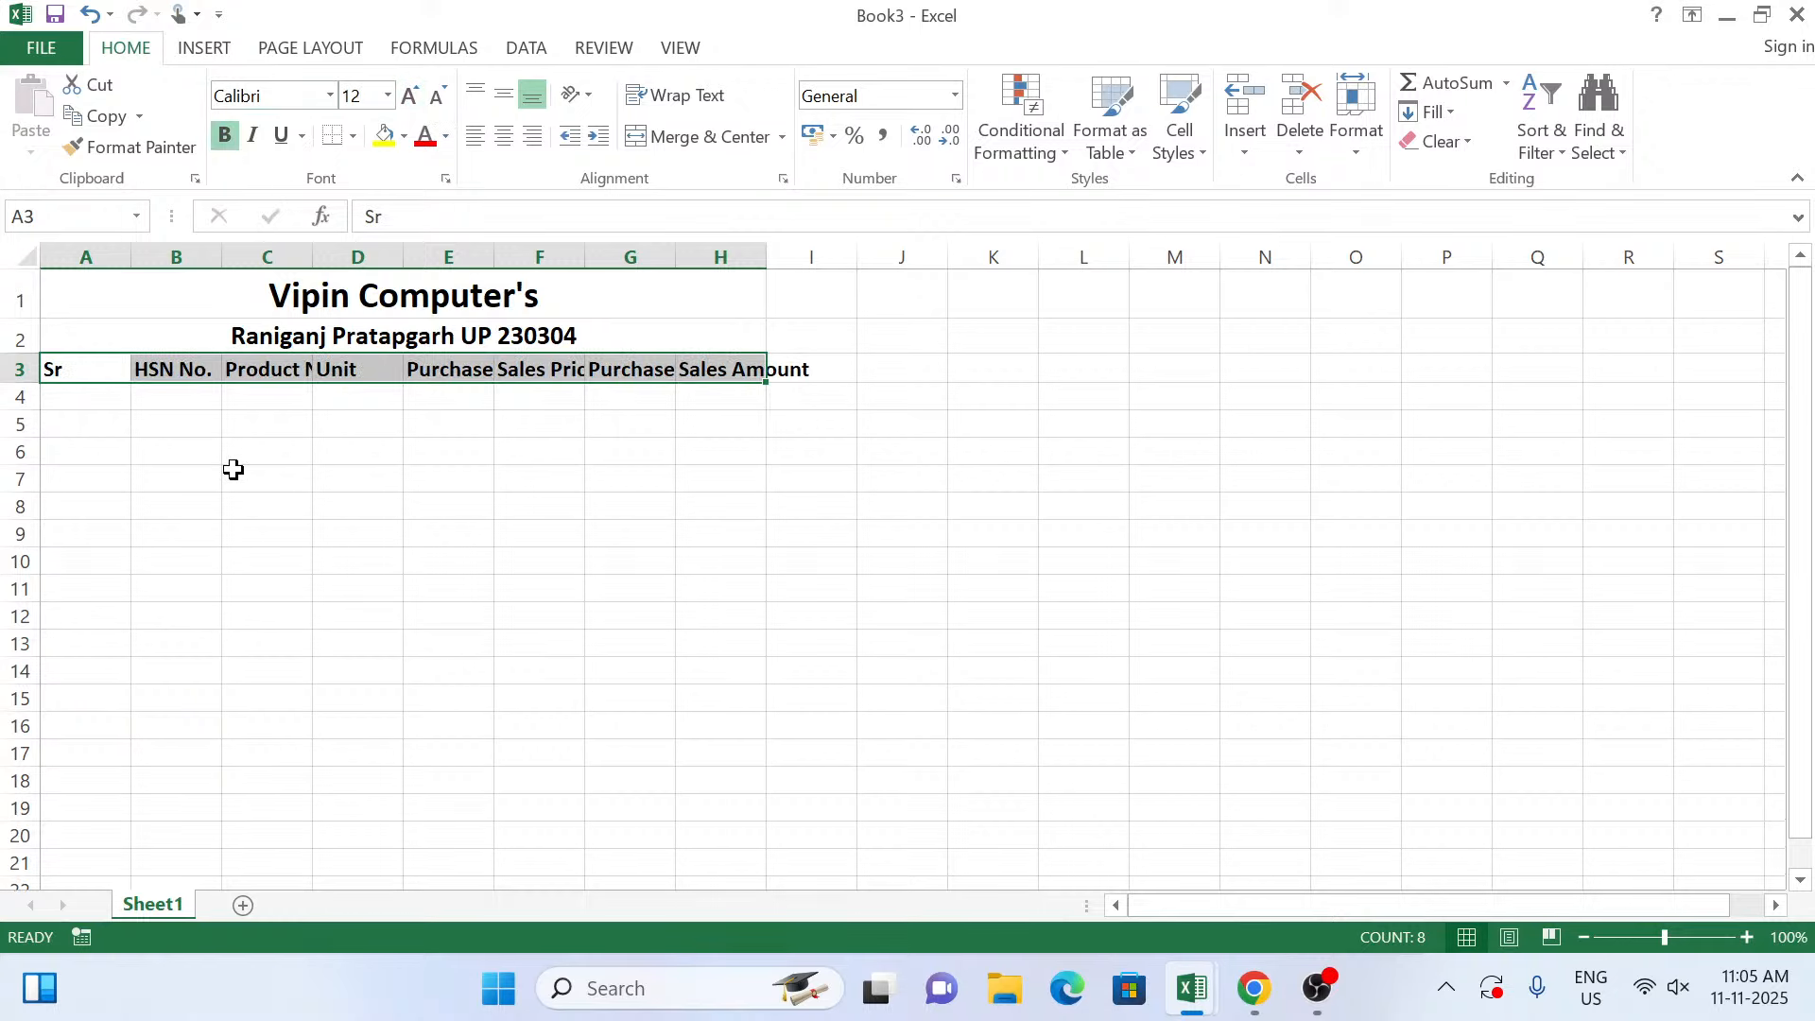
Widen the Product Name column and autofit the Purchase Price, Sales Price, Purchase Amount and Sales Amount columns to their headings.
left_click(84, 258)
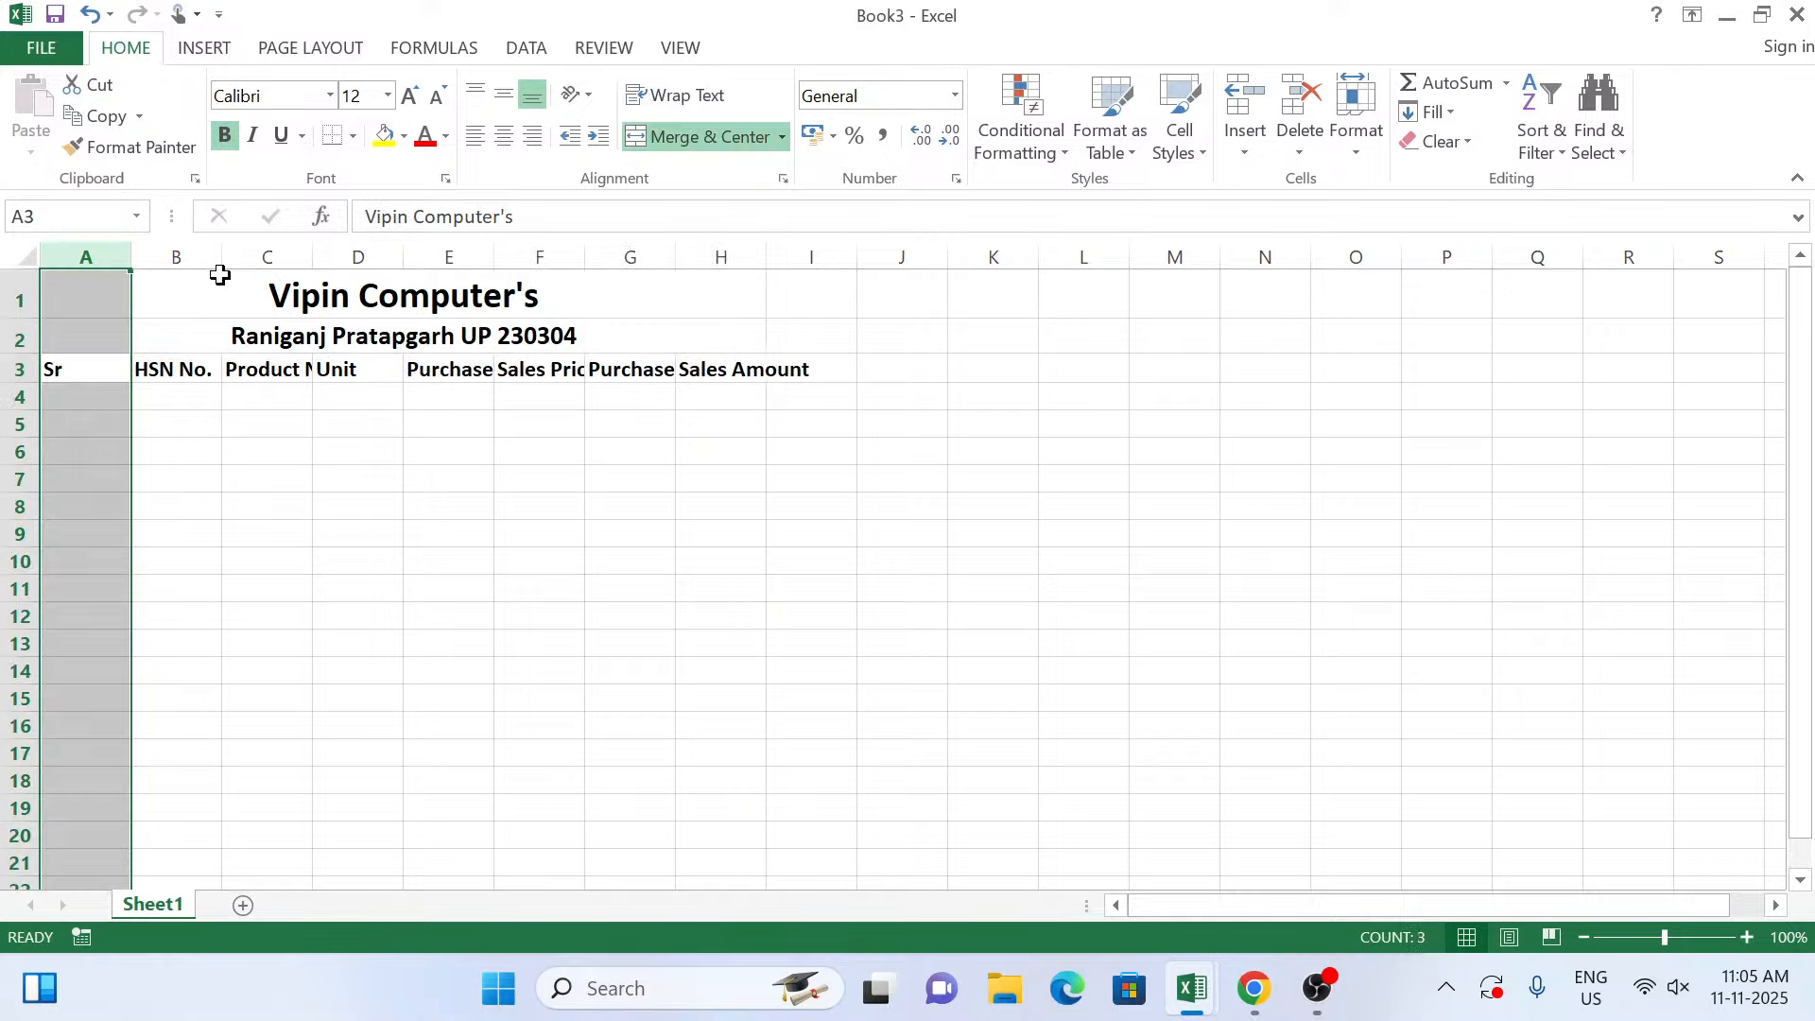
left_click_drag(313, 257, 490, 257)
double_click(670, 256)
double_click(818, 256)
left_click(881, 369)
double_click(927, 257)
double_click(1107, 256)
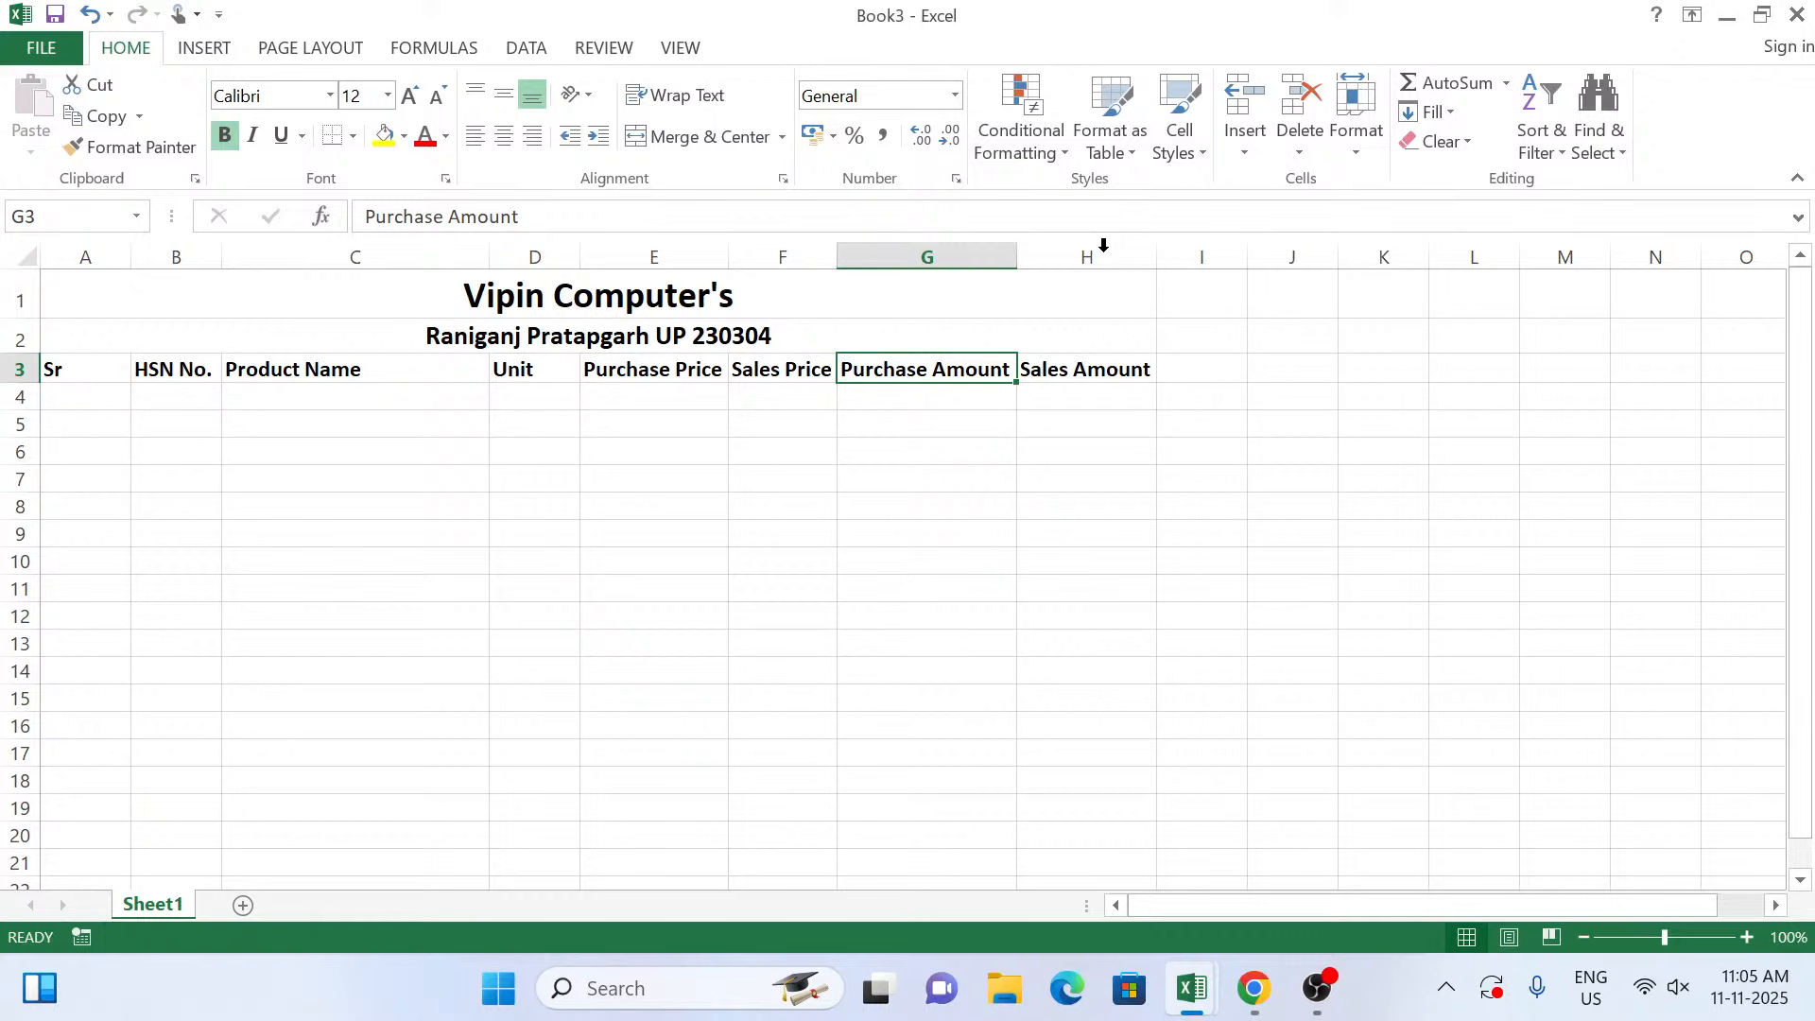
left_click(944, 422)
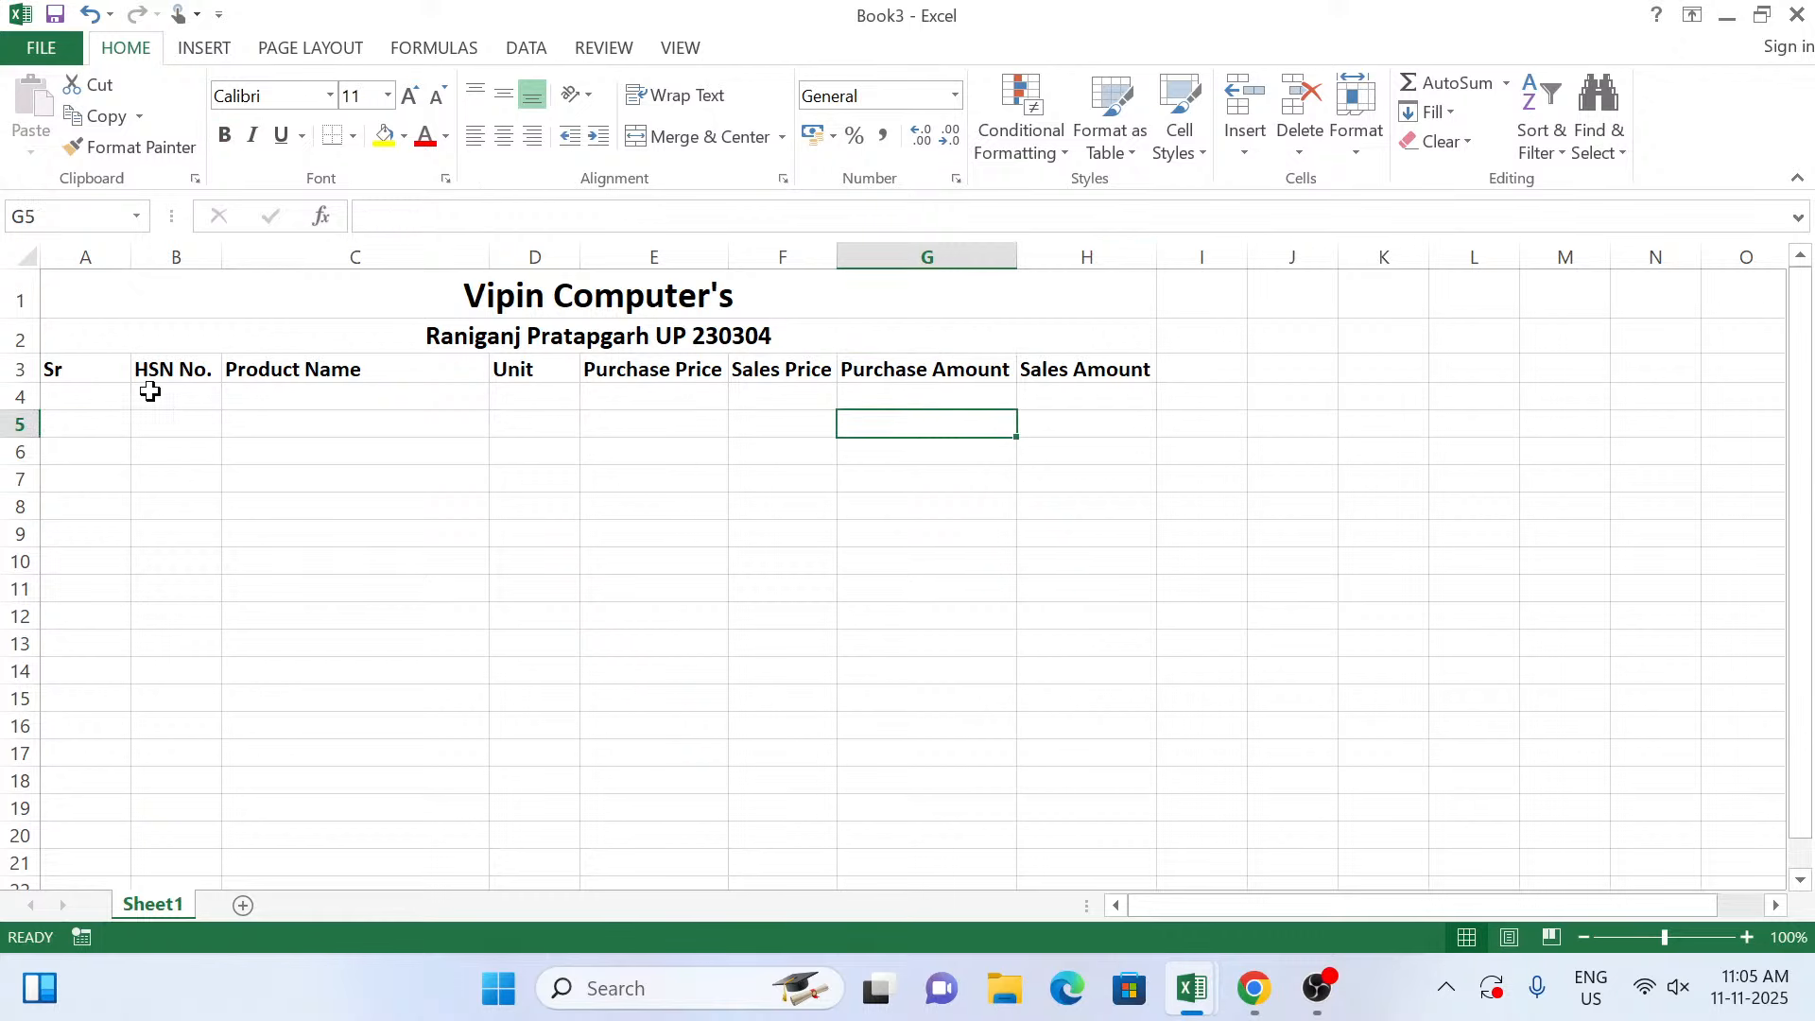
left_click(72, 369)
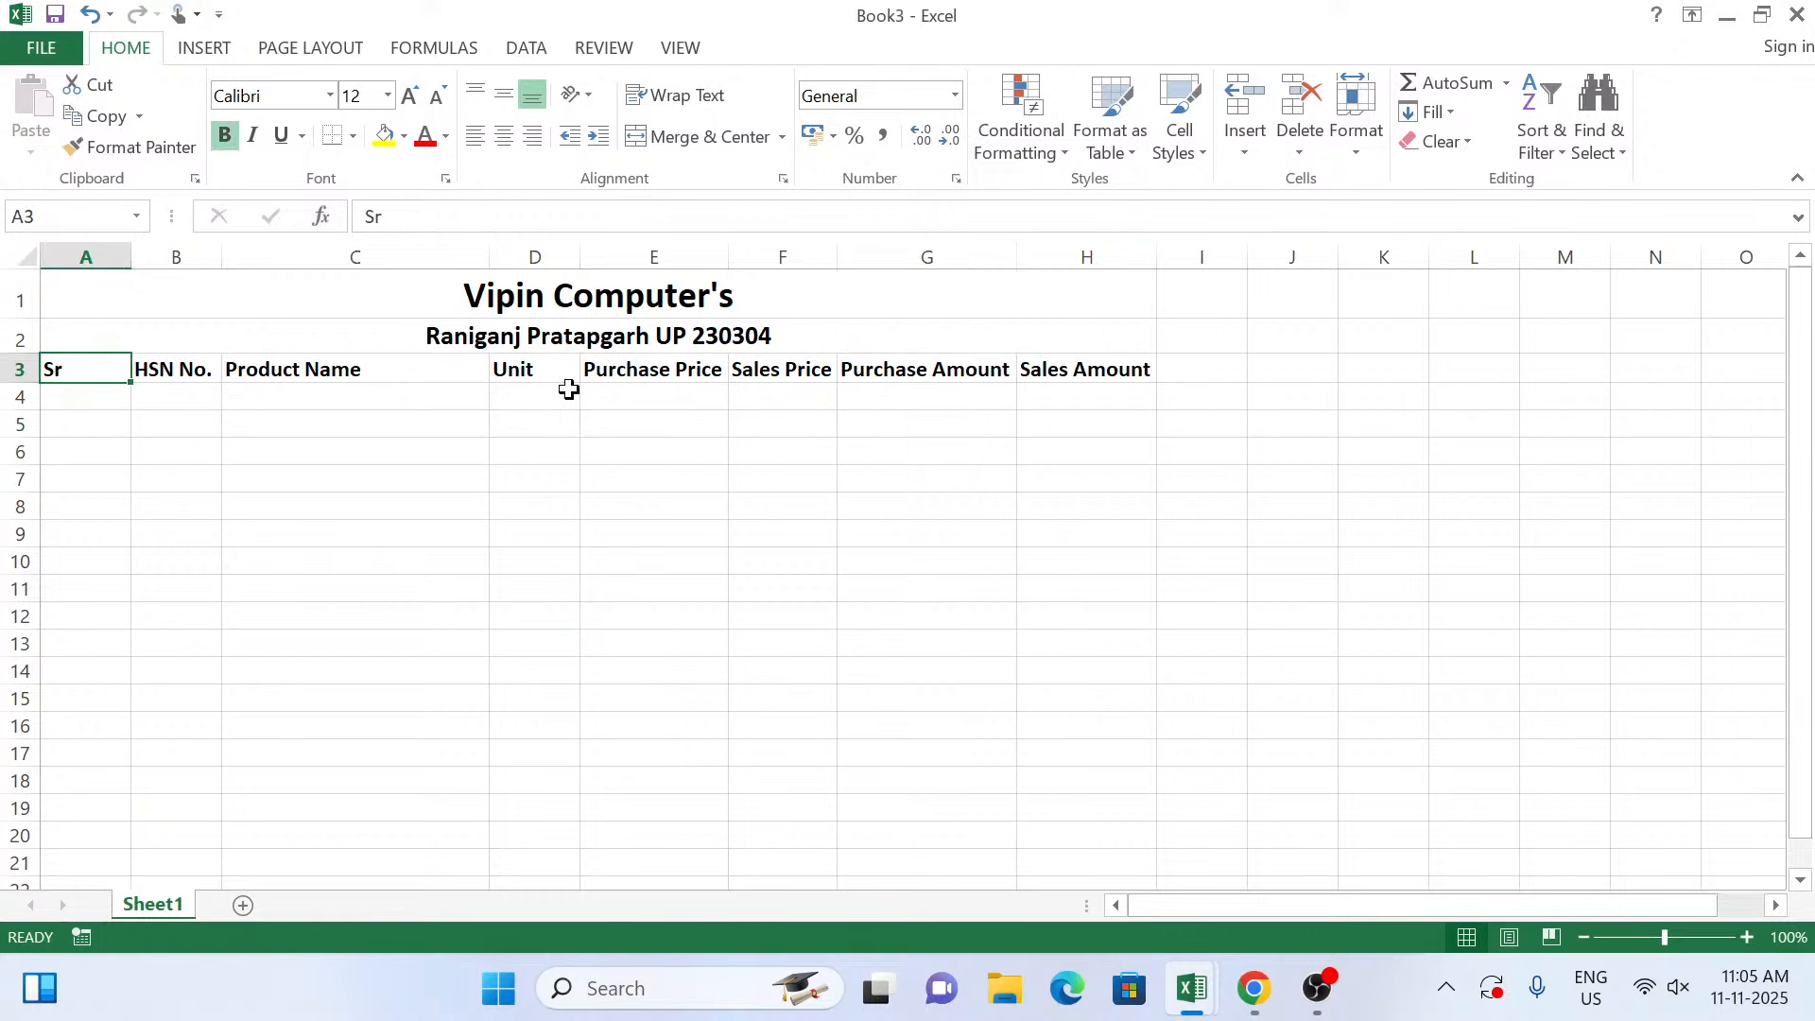
Center the column headings in A3:H3 horizontally and vertically.
left_click_drag(101, 367, 1087, 371)
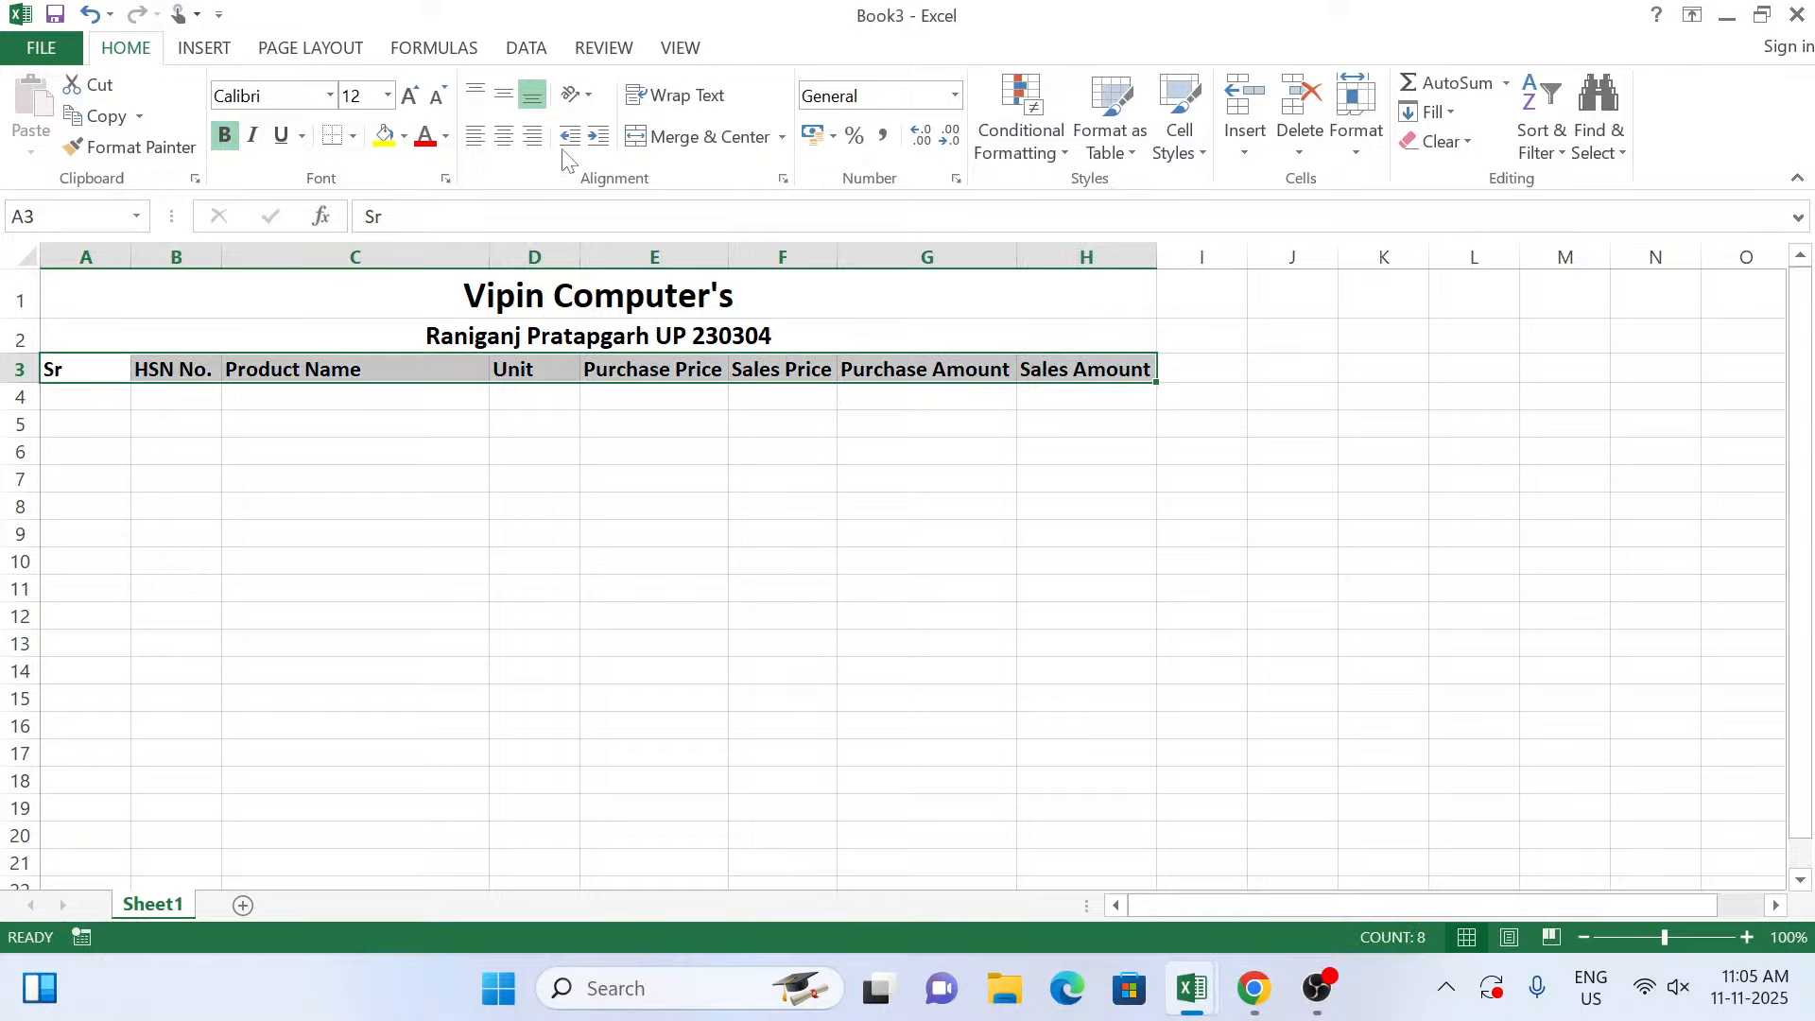
left_click(502, 135)
left_click(505, 91)
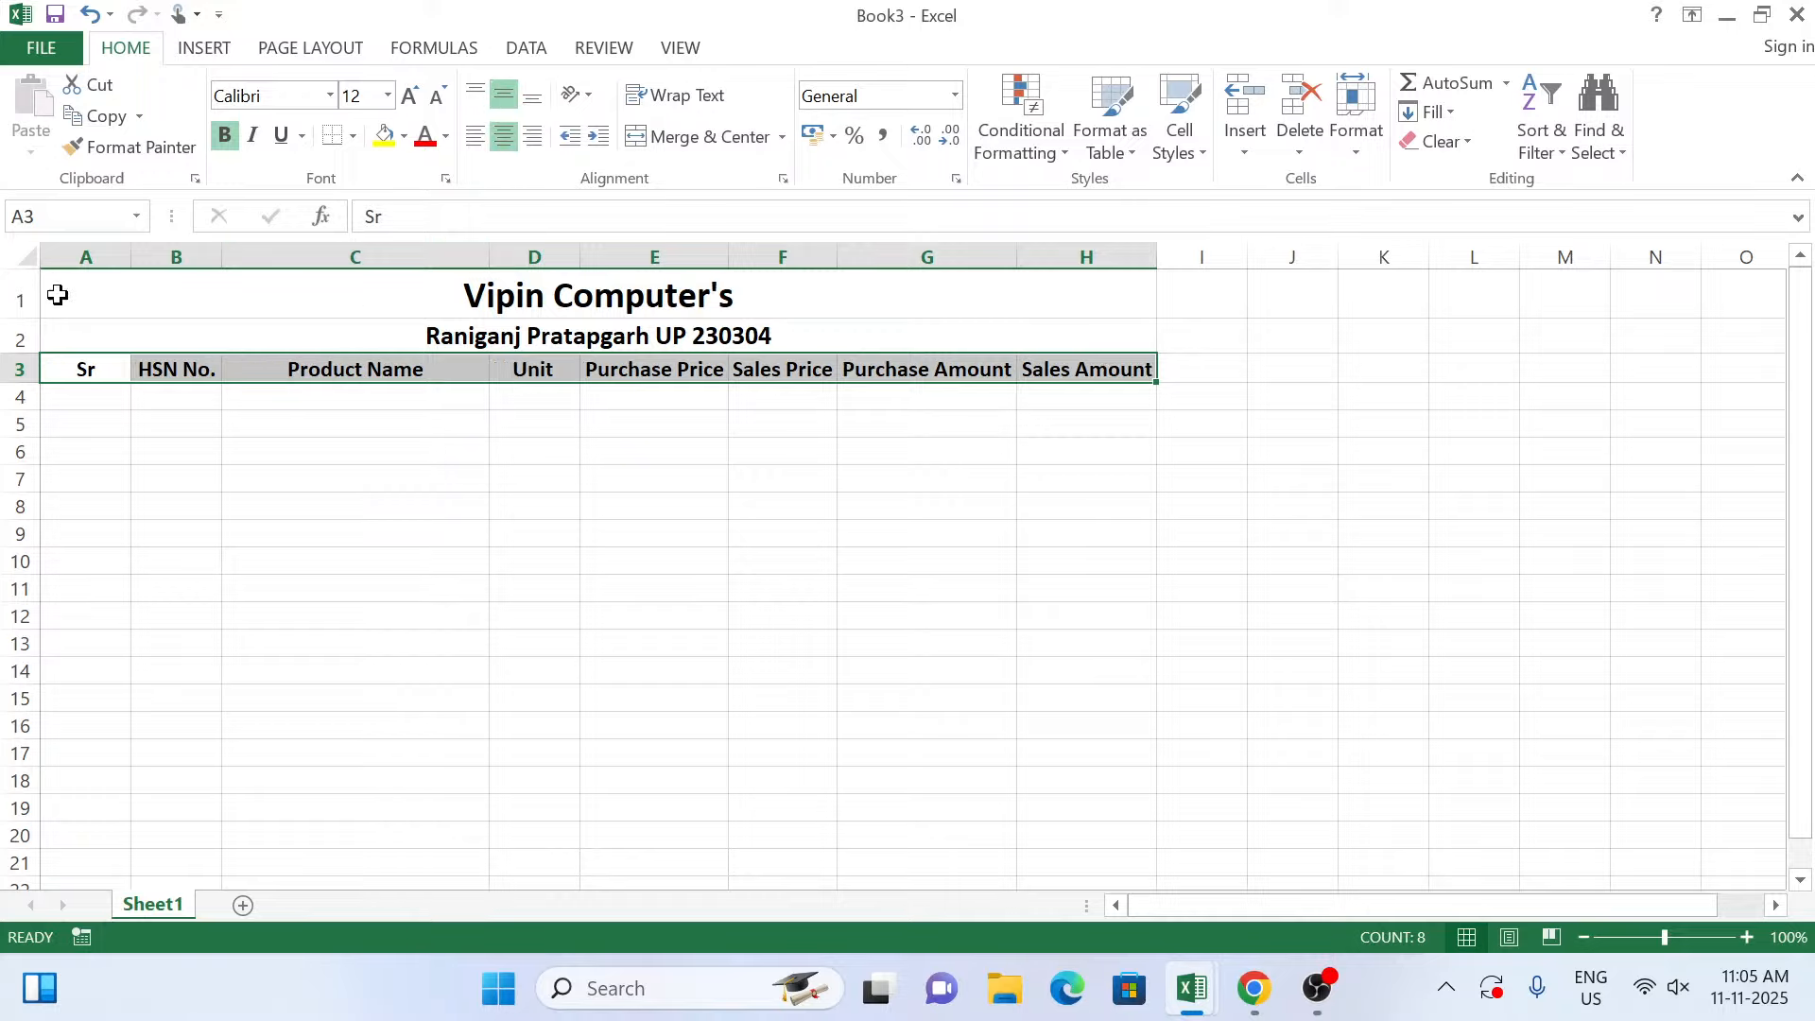
Number the Sr column from 1 to 18 in A4:A21 by entering 1 and 2 and filling the series down.
left_click(83, 397)
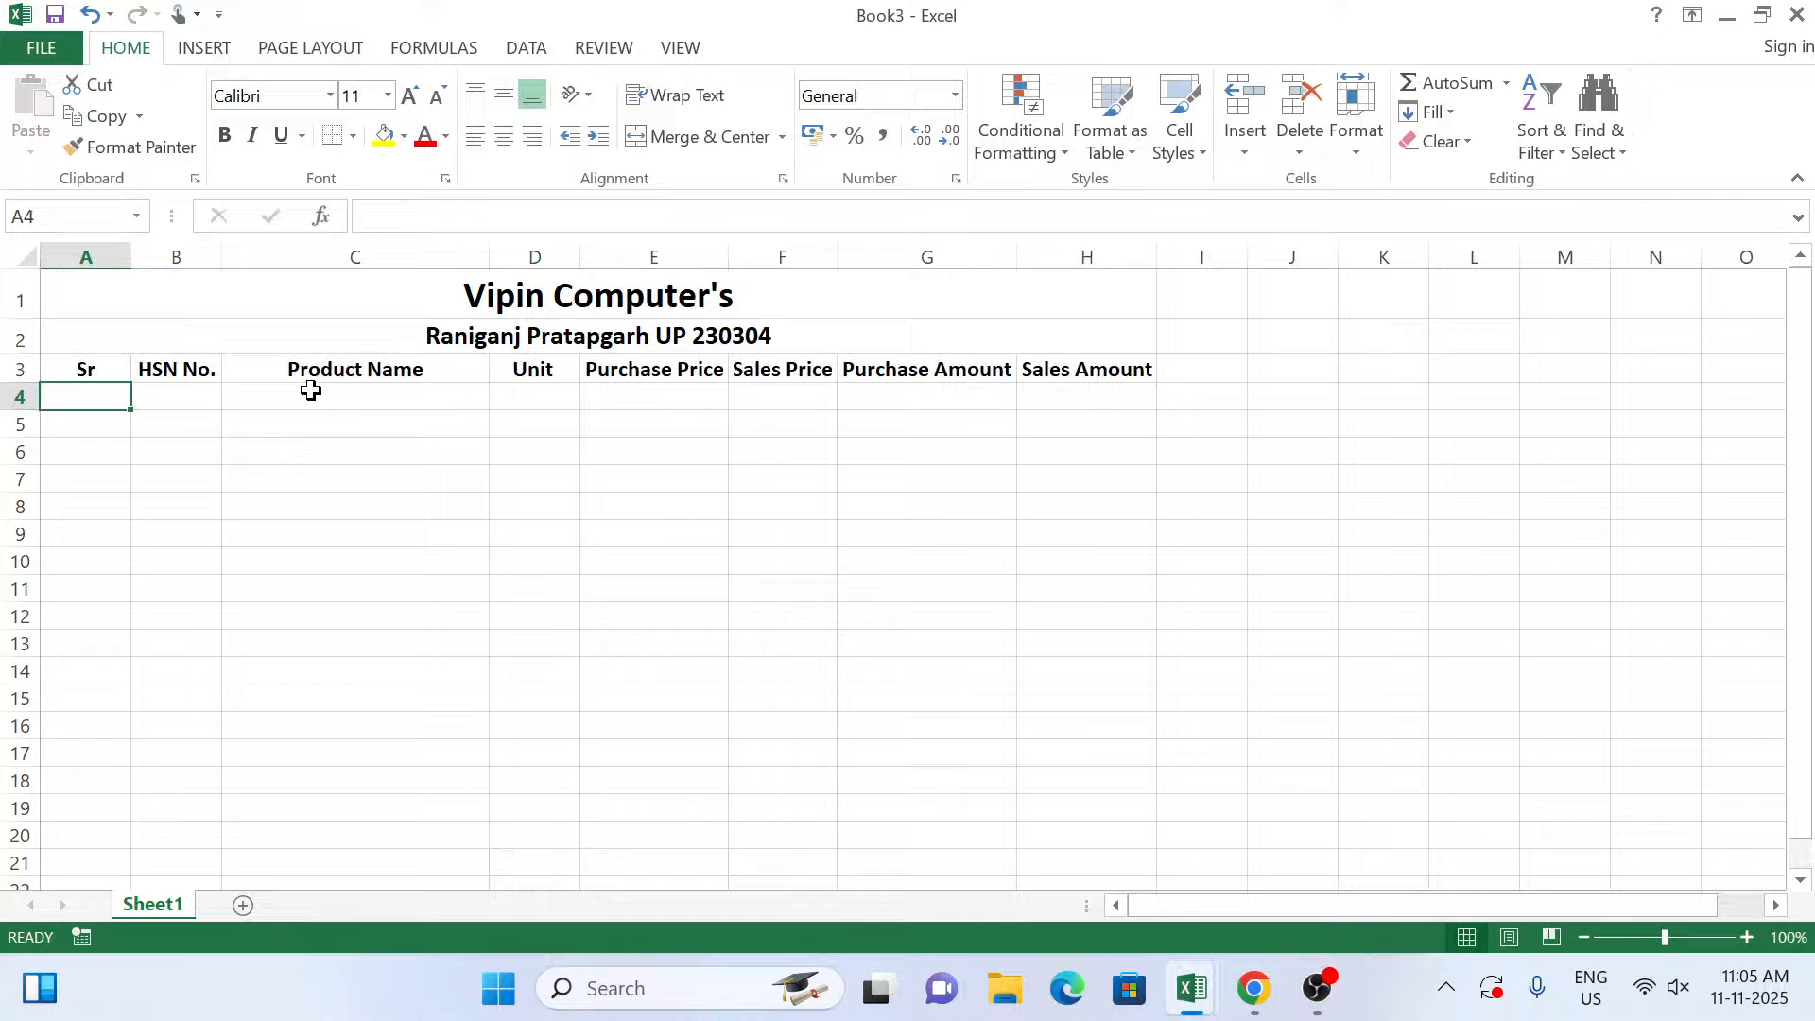
type("1")
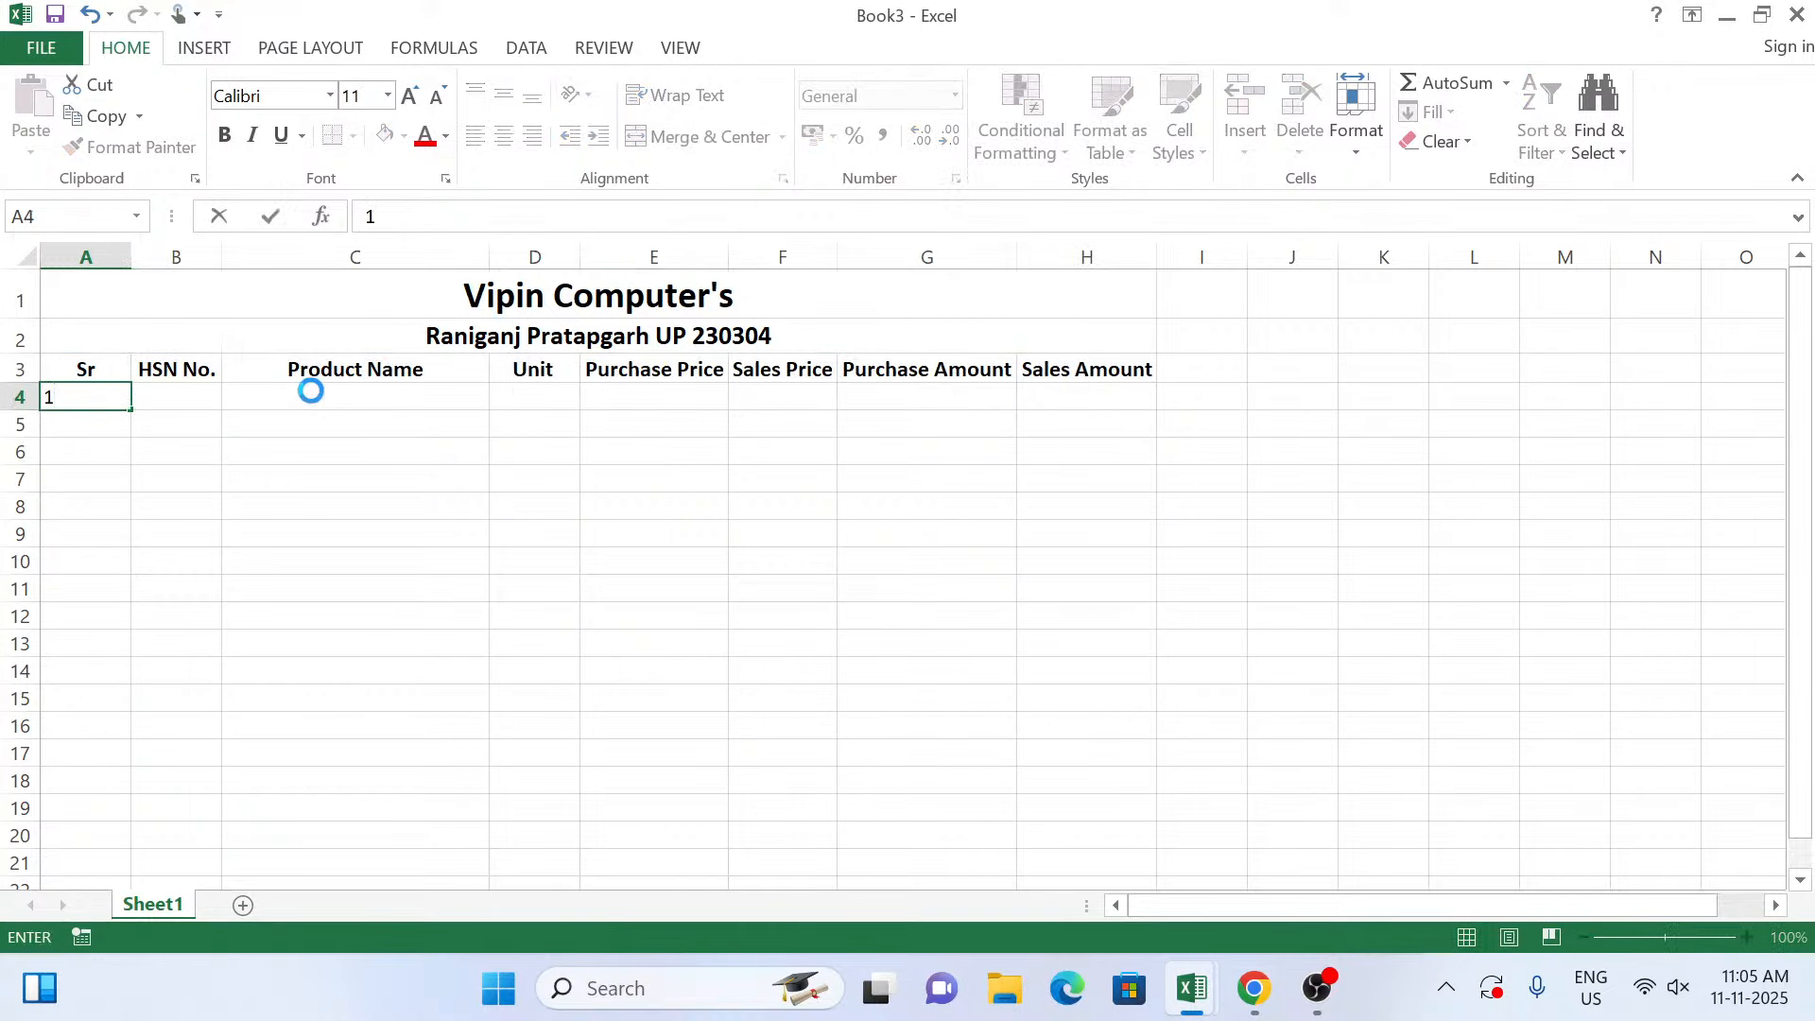
key("Return")
type("2")
key("Return")
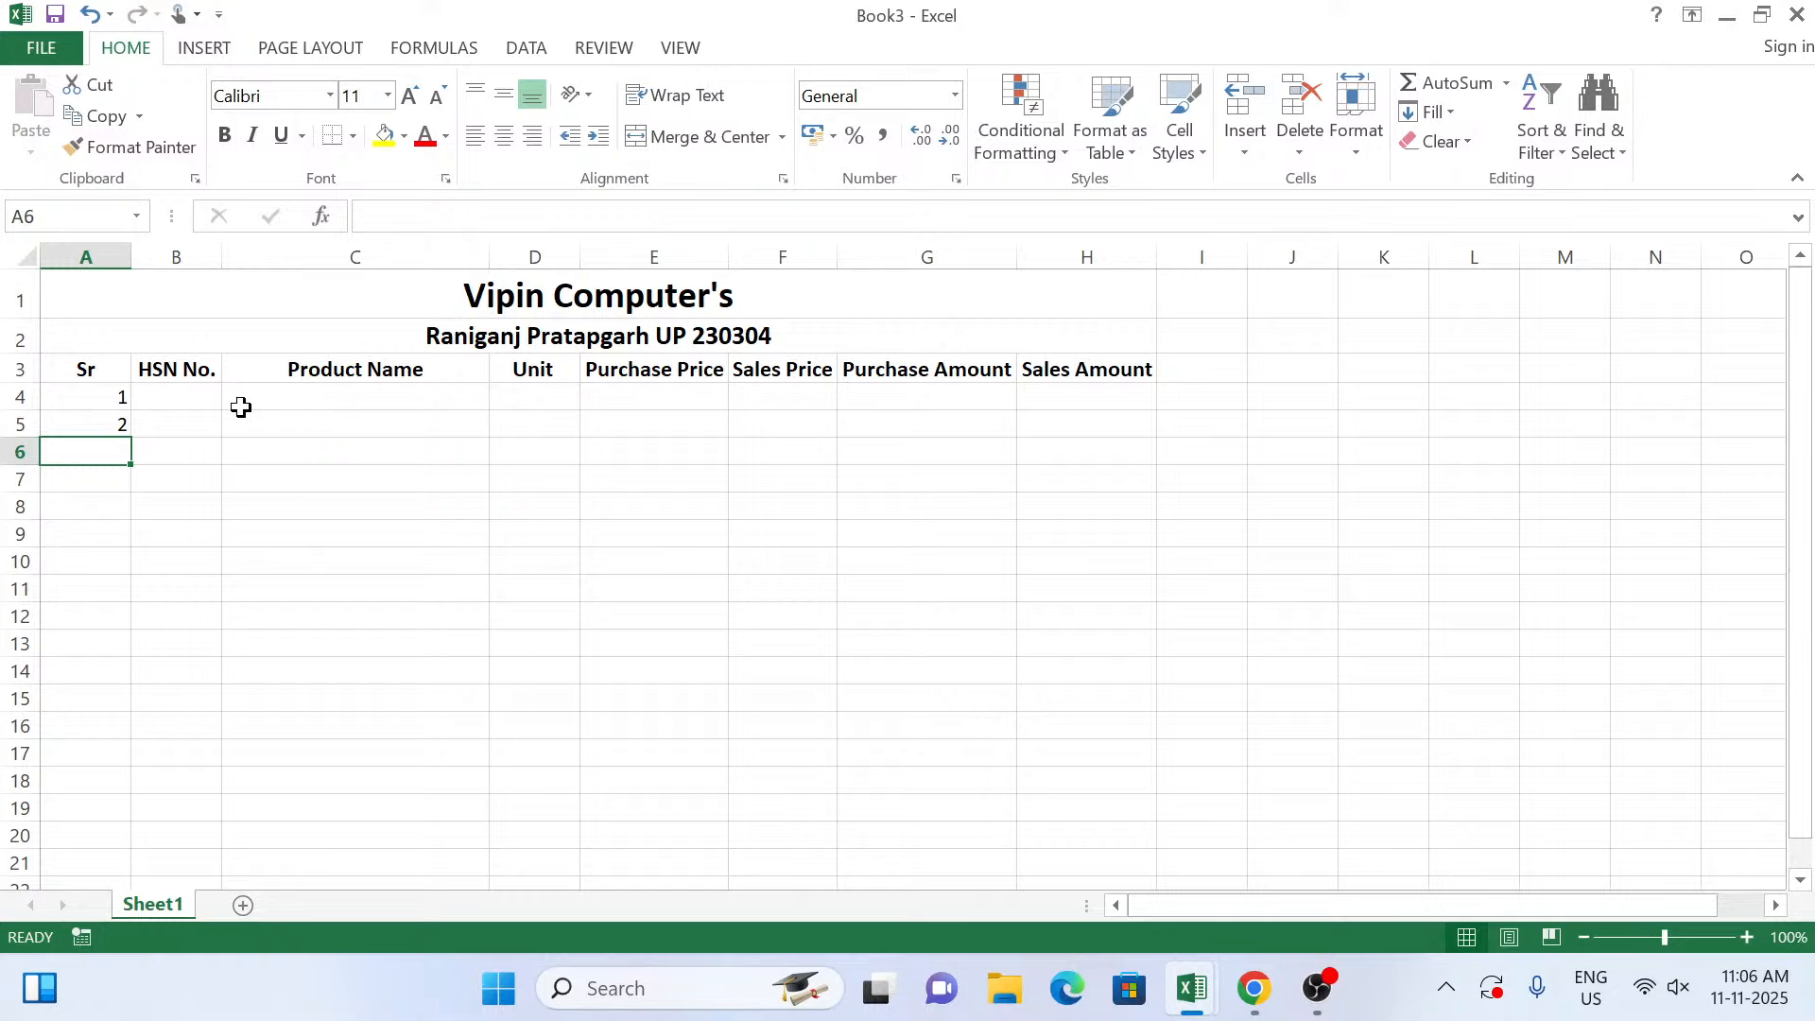
left_click_drag(116, 397, 133, 880)
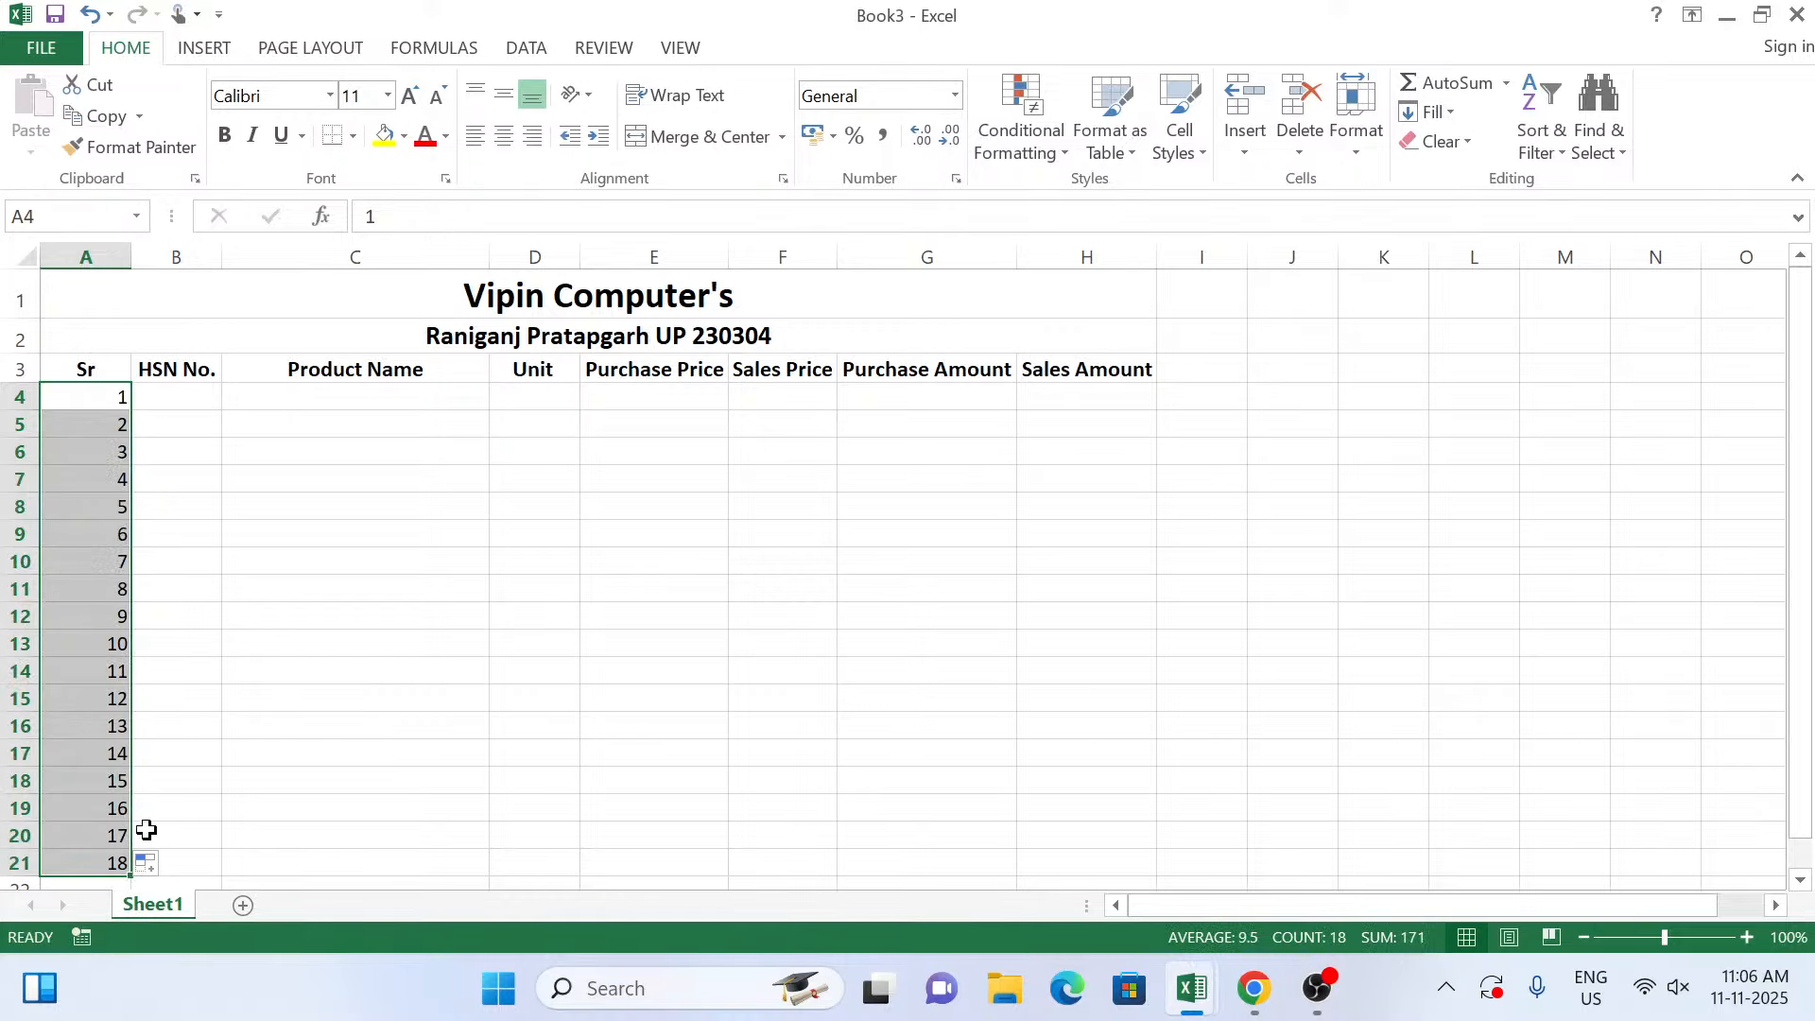
Enter 1101 as the first row's HSN number in B4 and try to prefix it with A.
left_click(201, 405)
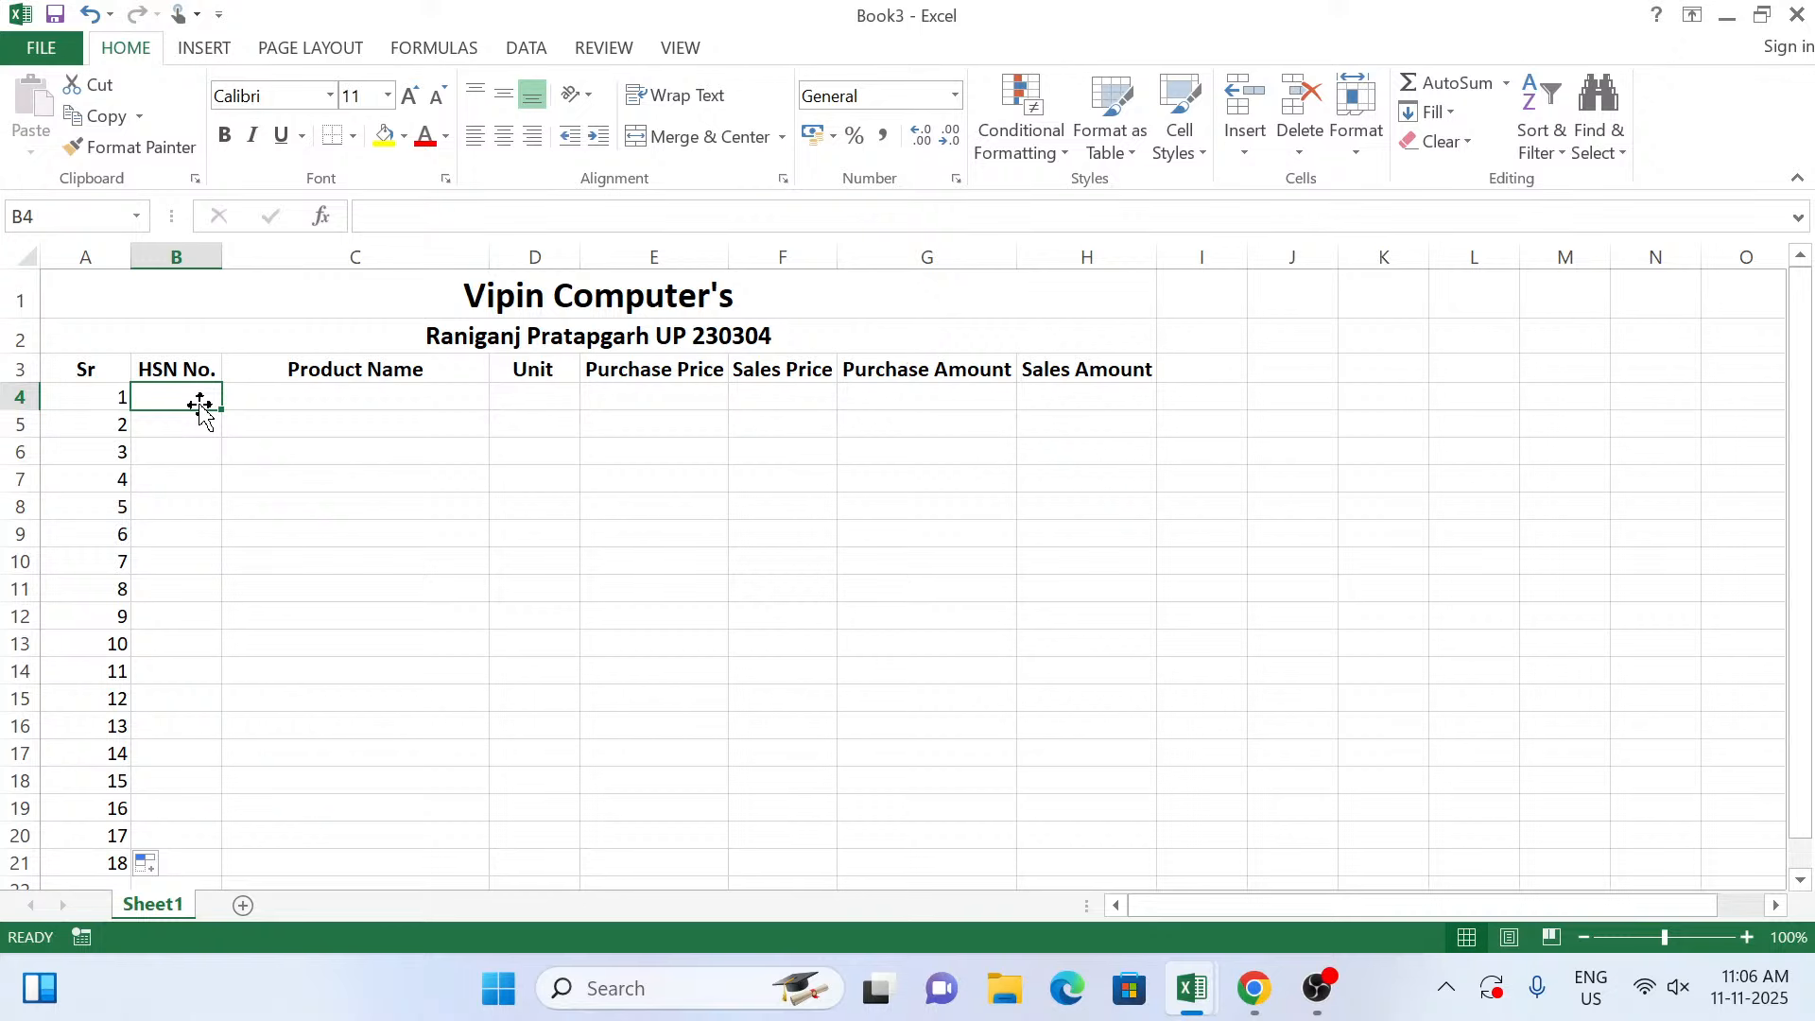
type("1")
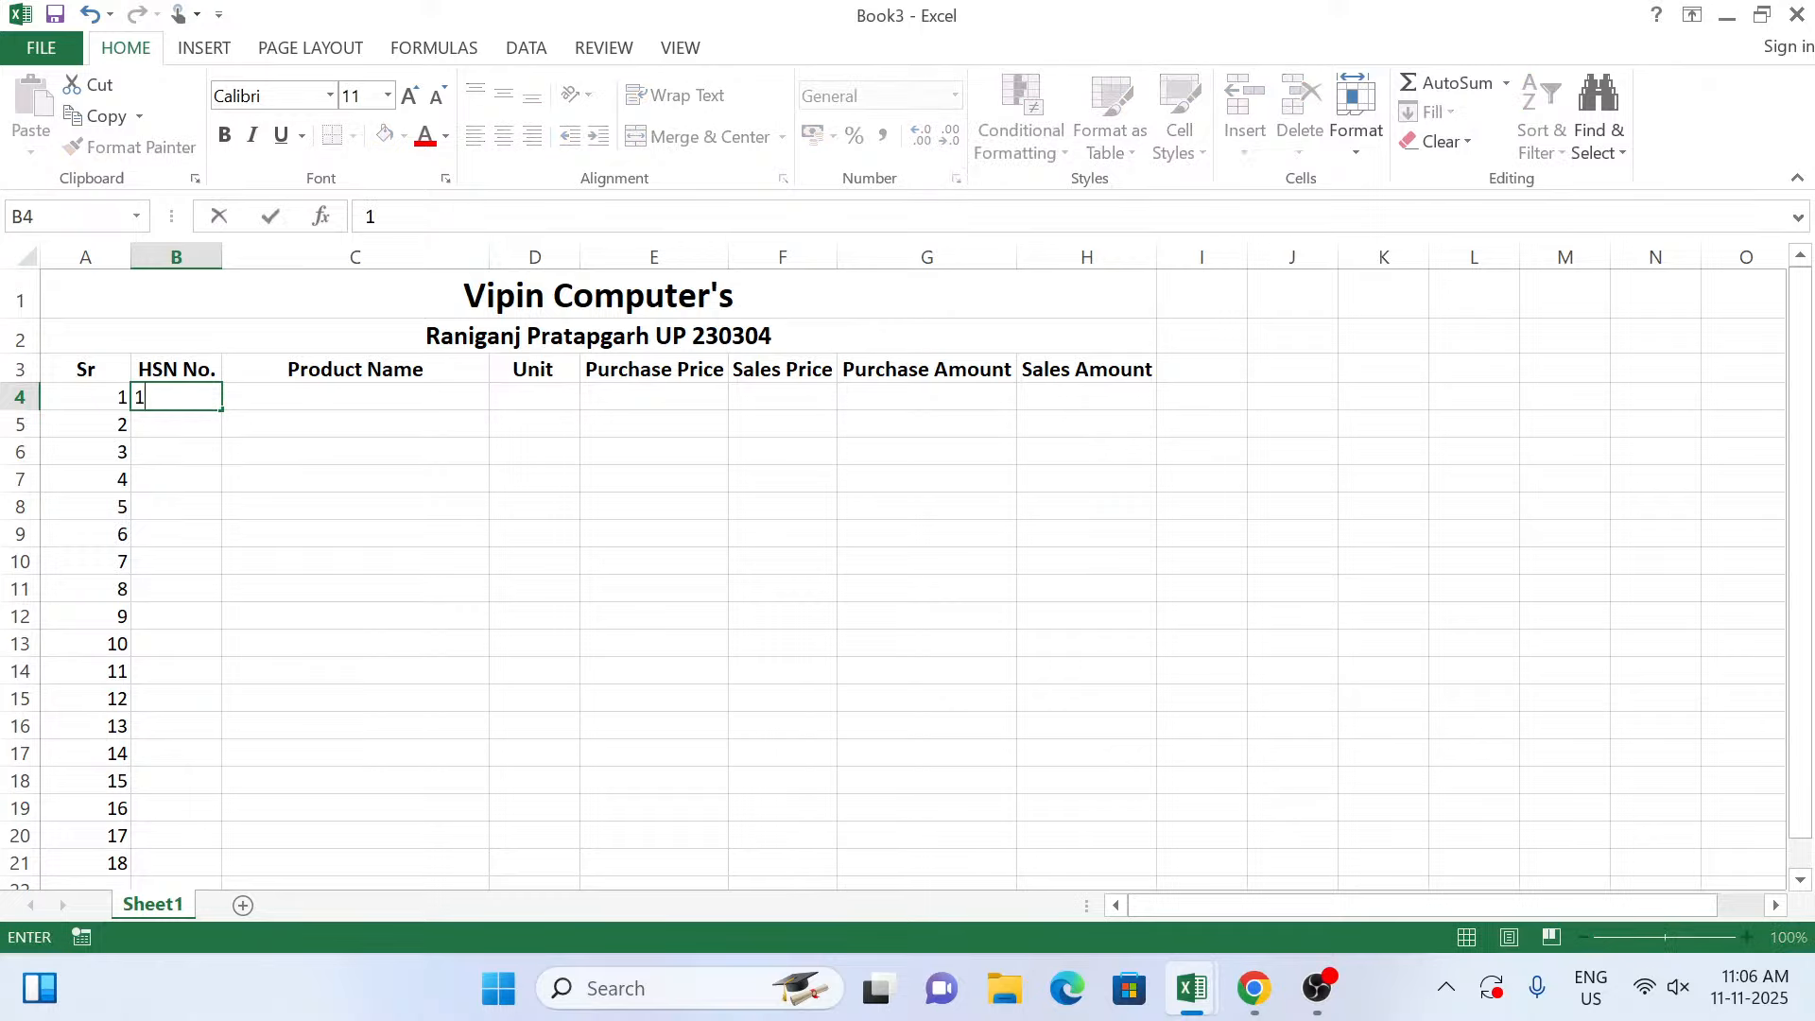
type("101")
key("Tab")
left_click(198, 403)
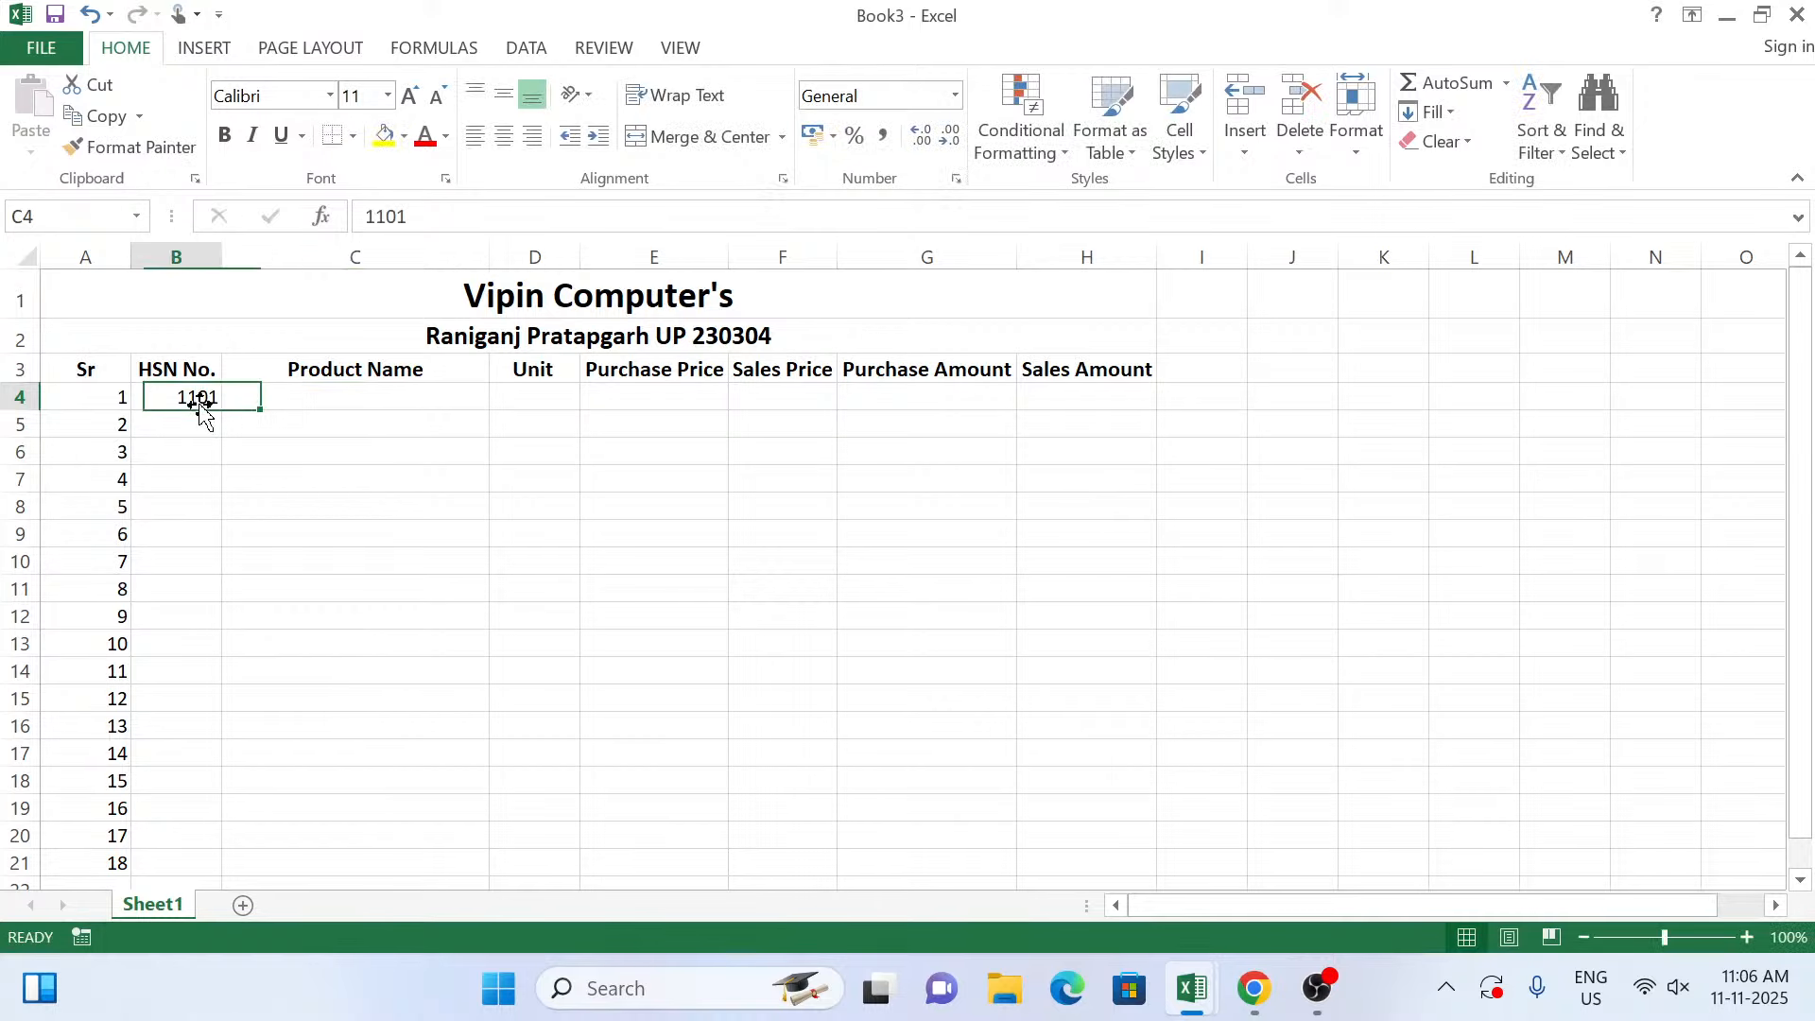
key("F2")
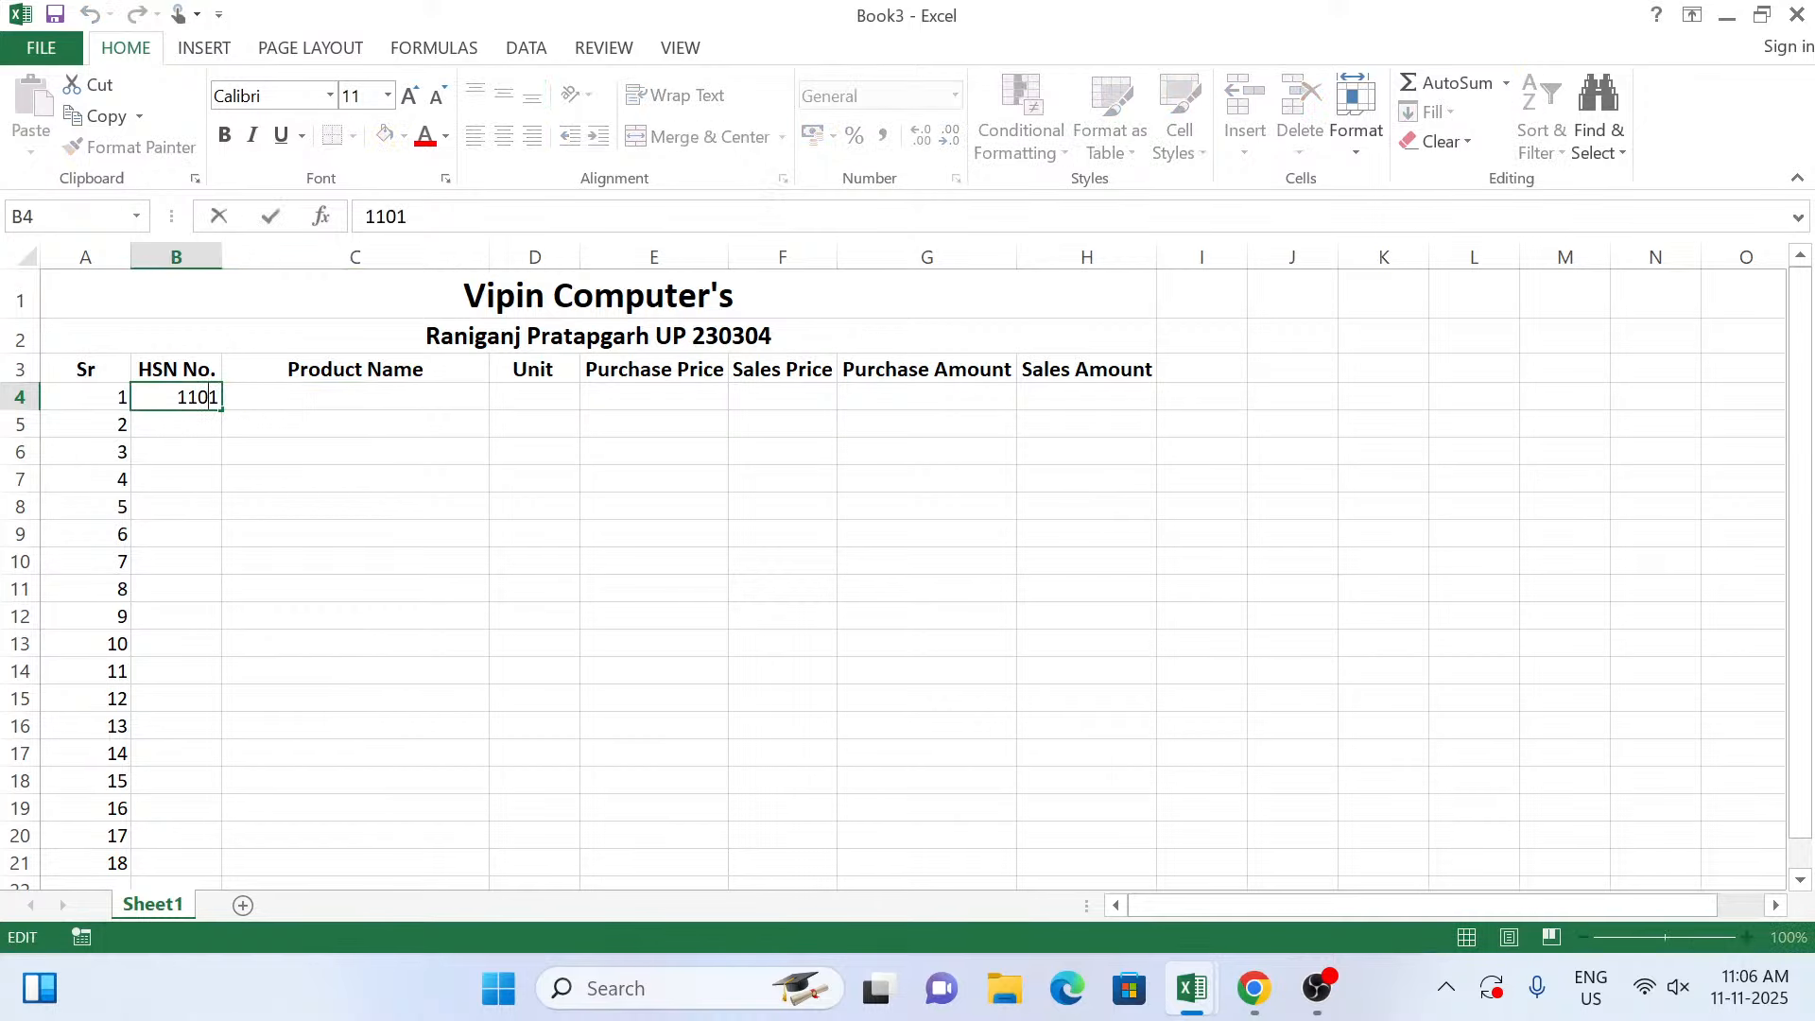
key("Home")
type("A")
key("Tab")
Enter A1 as the first row's HSN number in B4 and Keyboard as its product name in C4.
left_click(202, 401)
type("A")
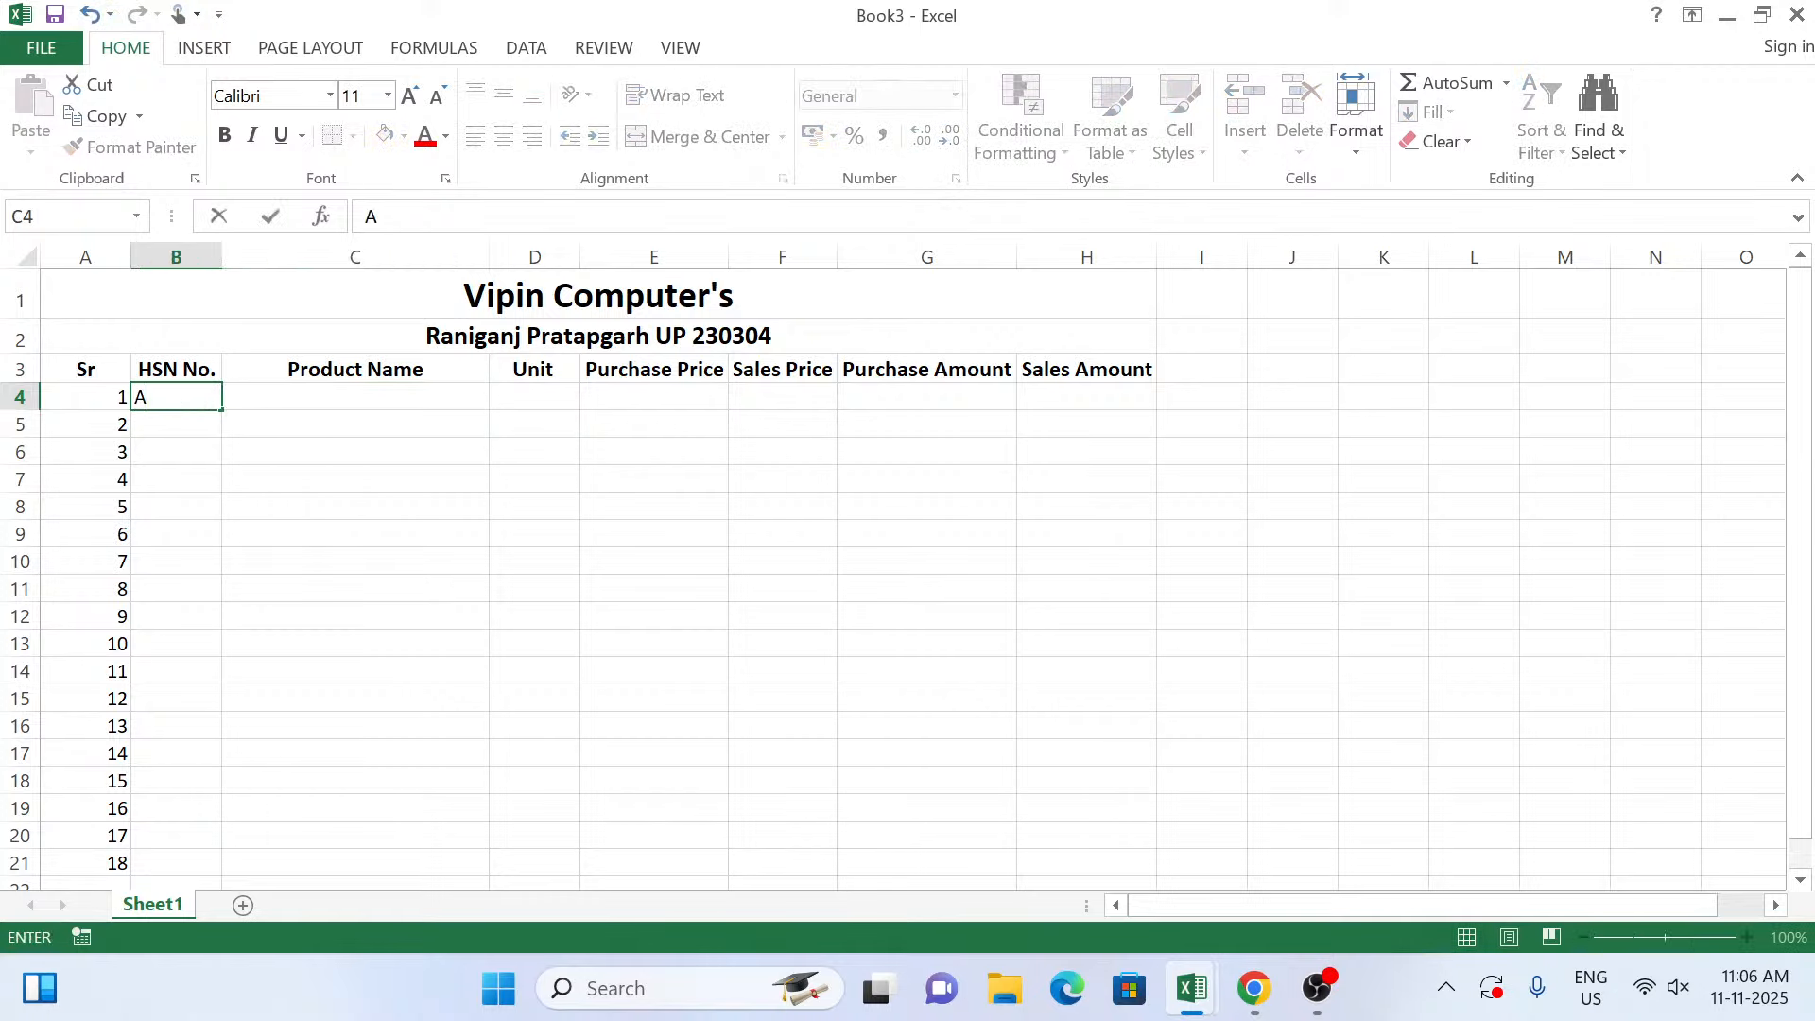
key("End")
type("1")
key("BackSpace")
type("A1")
key("Tab")
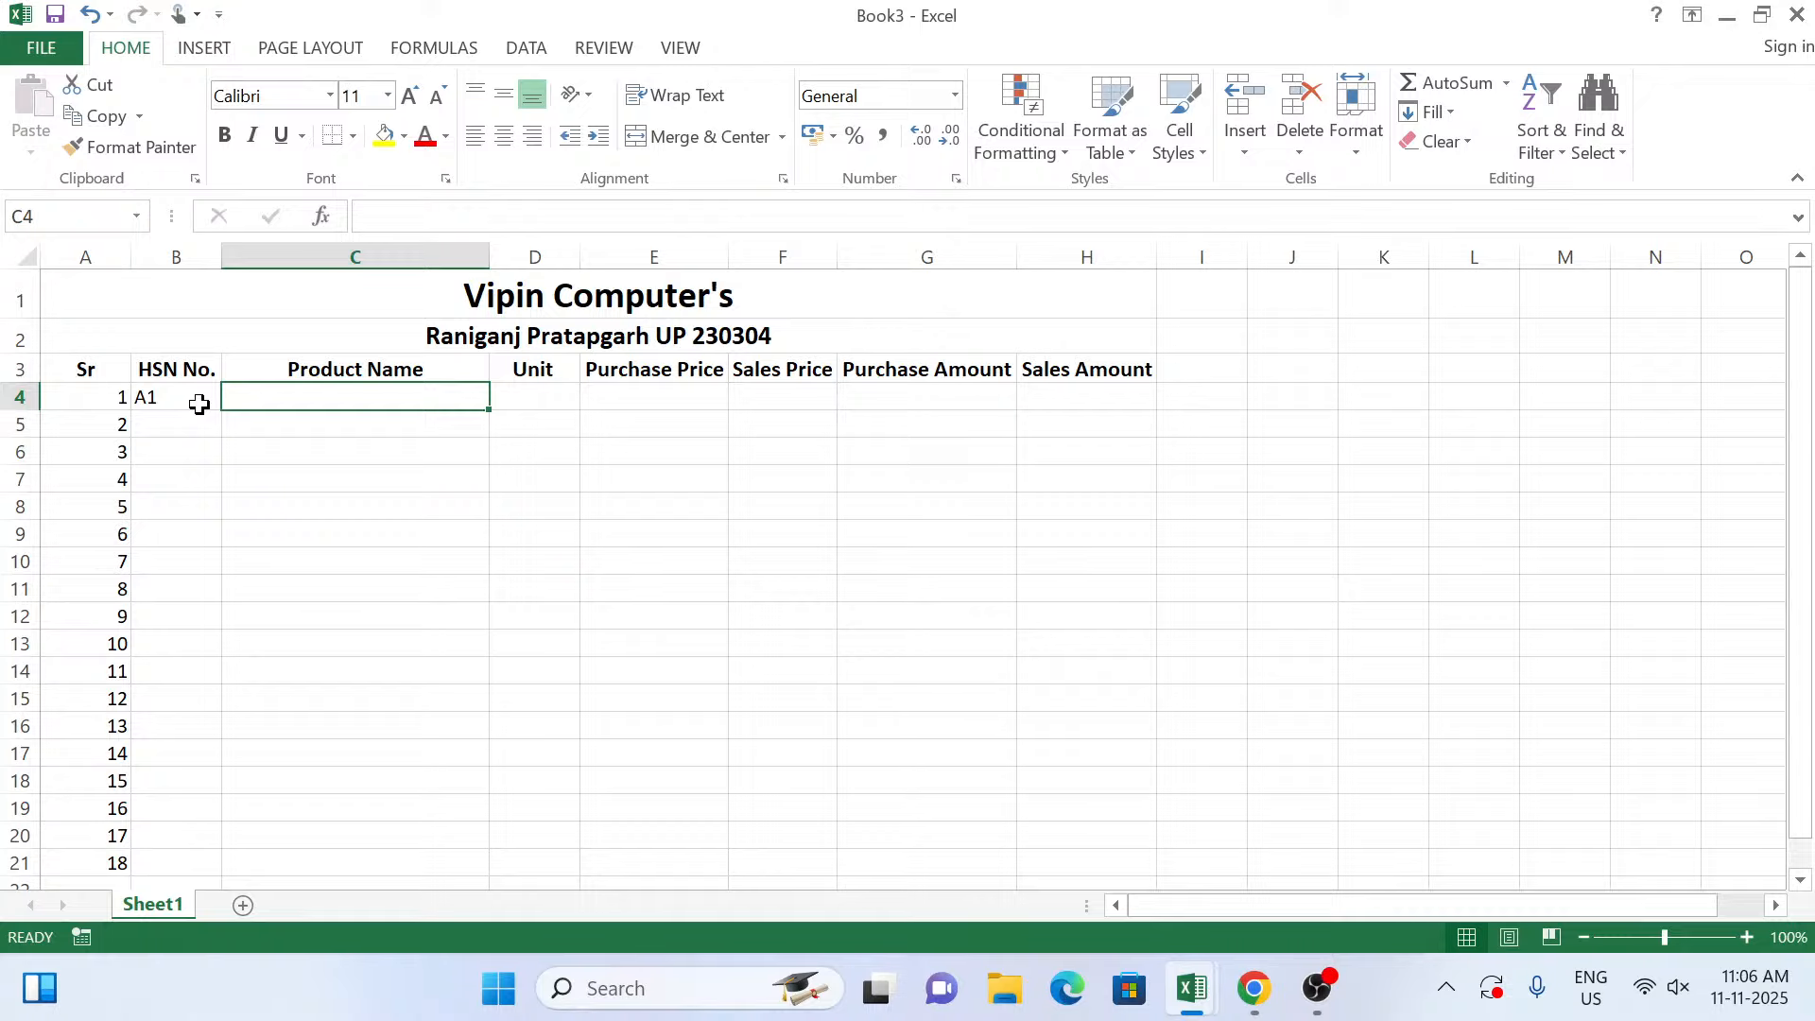
type("Key")
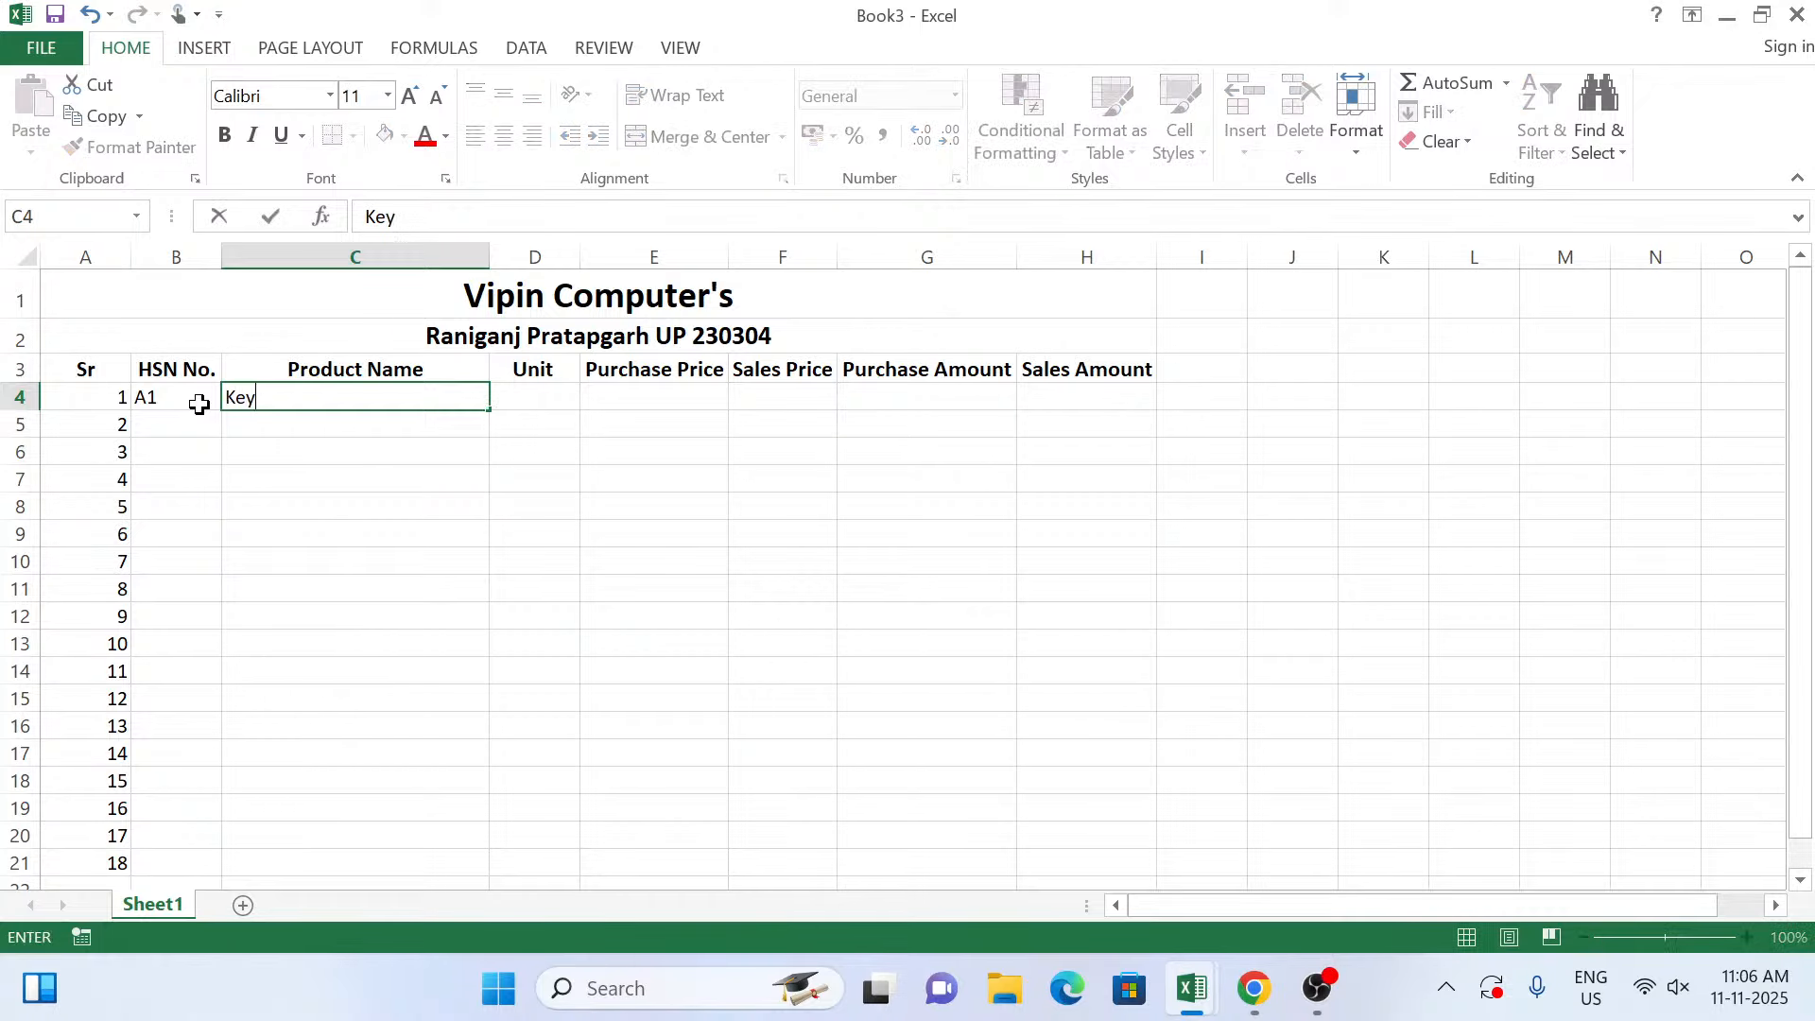
type("board")
key("Tab")
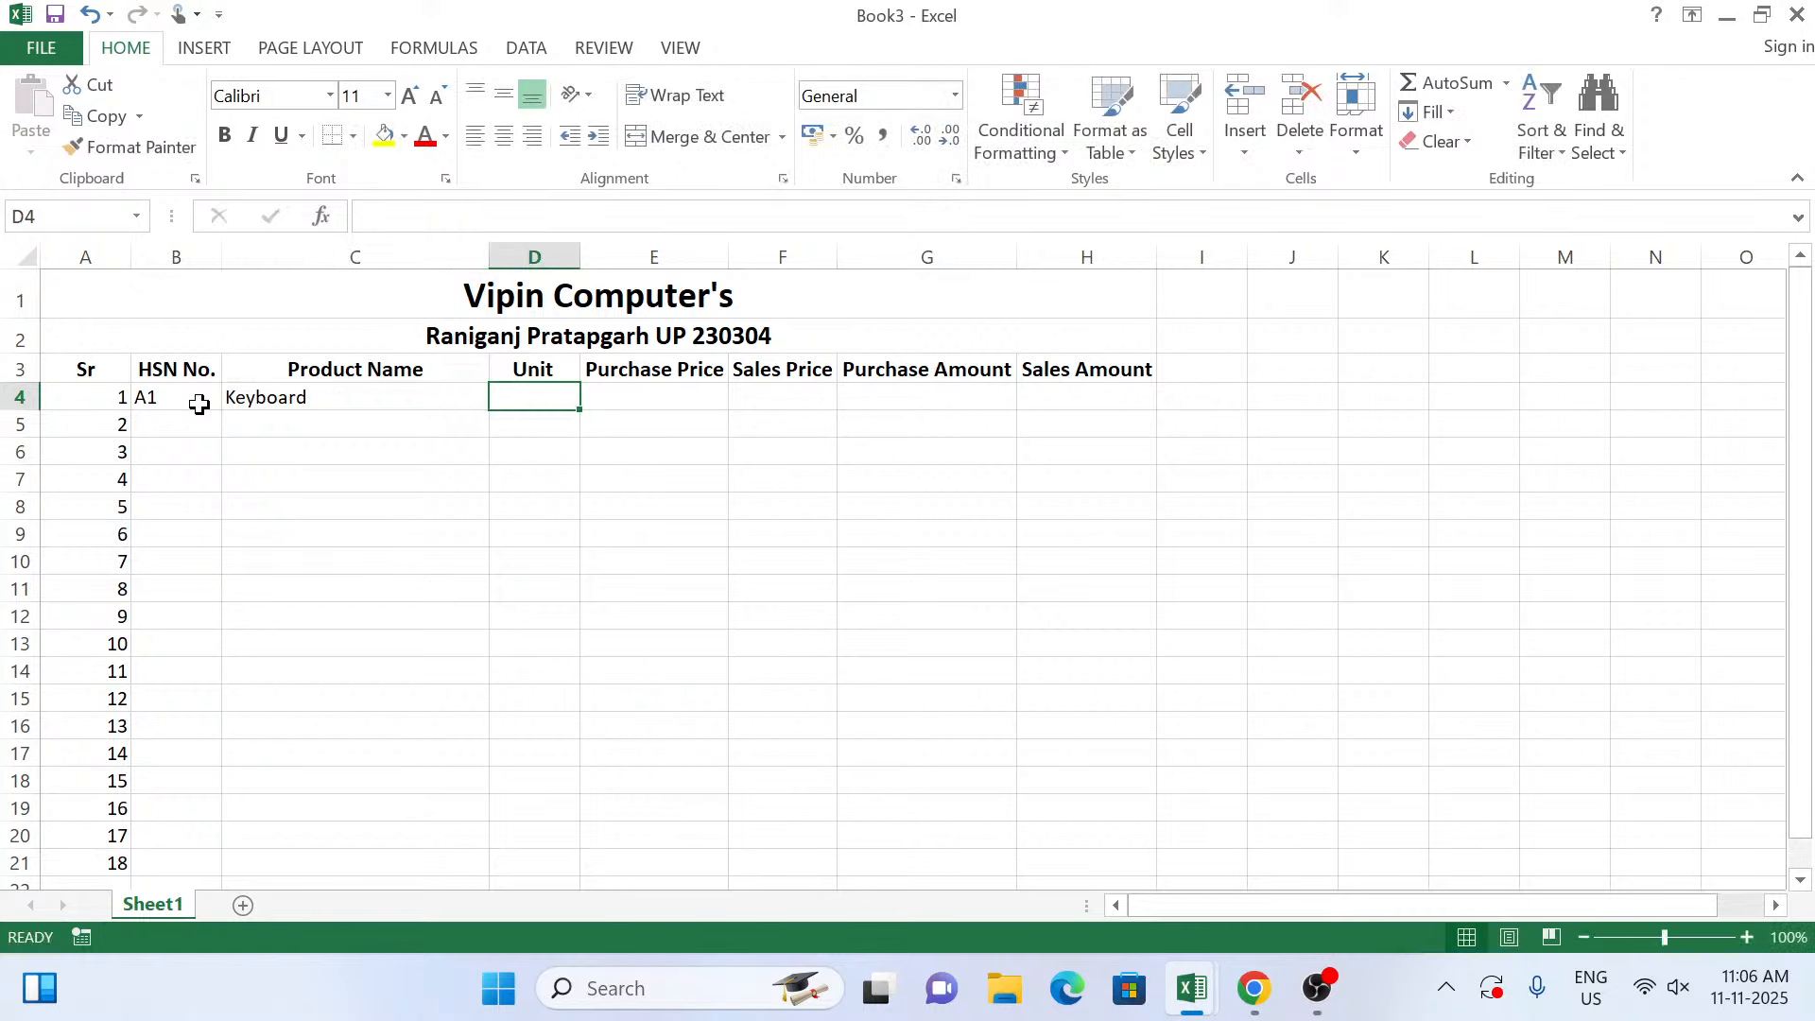
Enter the keyboard's unit as 10, purchase price as 400 and sales price as 450 in D4:F4.
type("10")
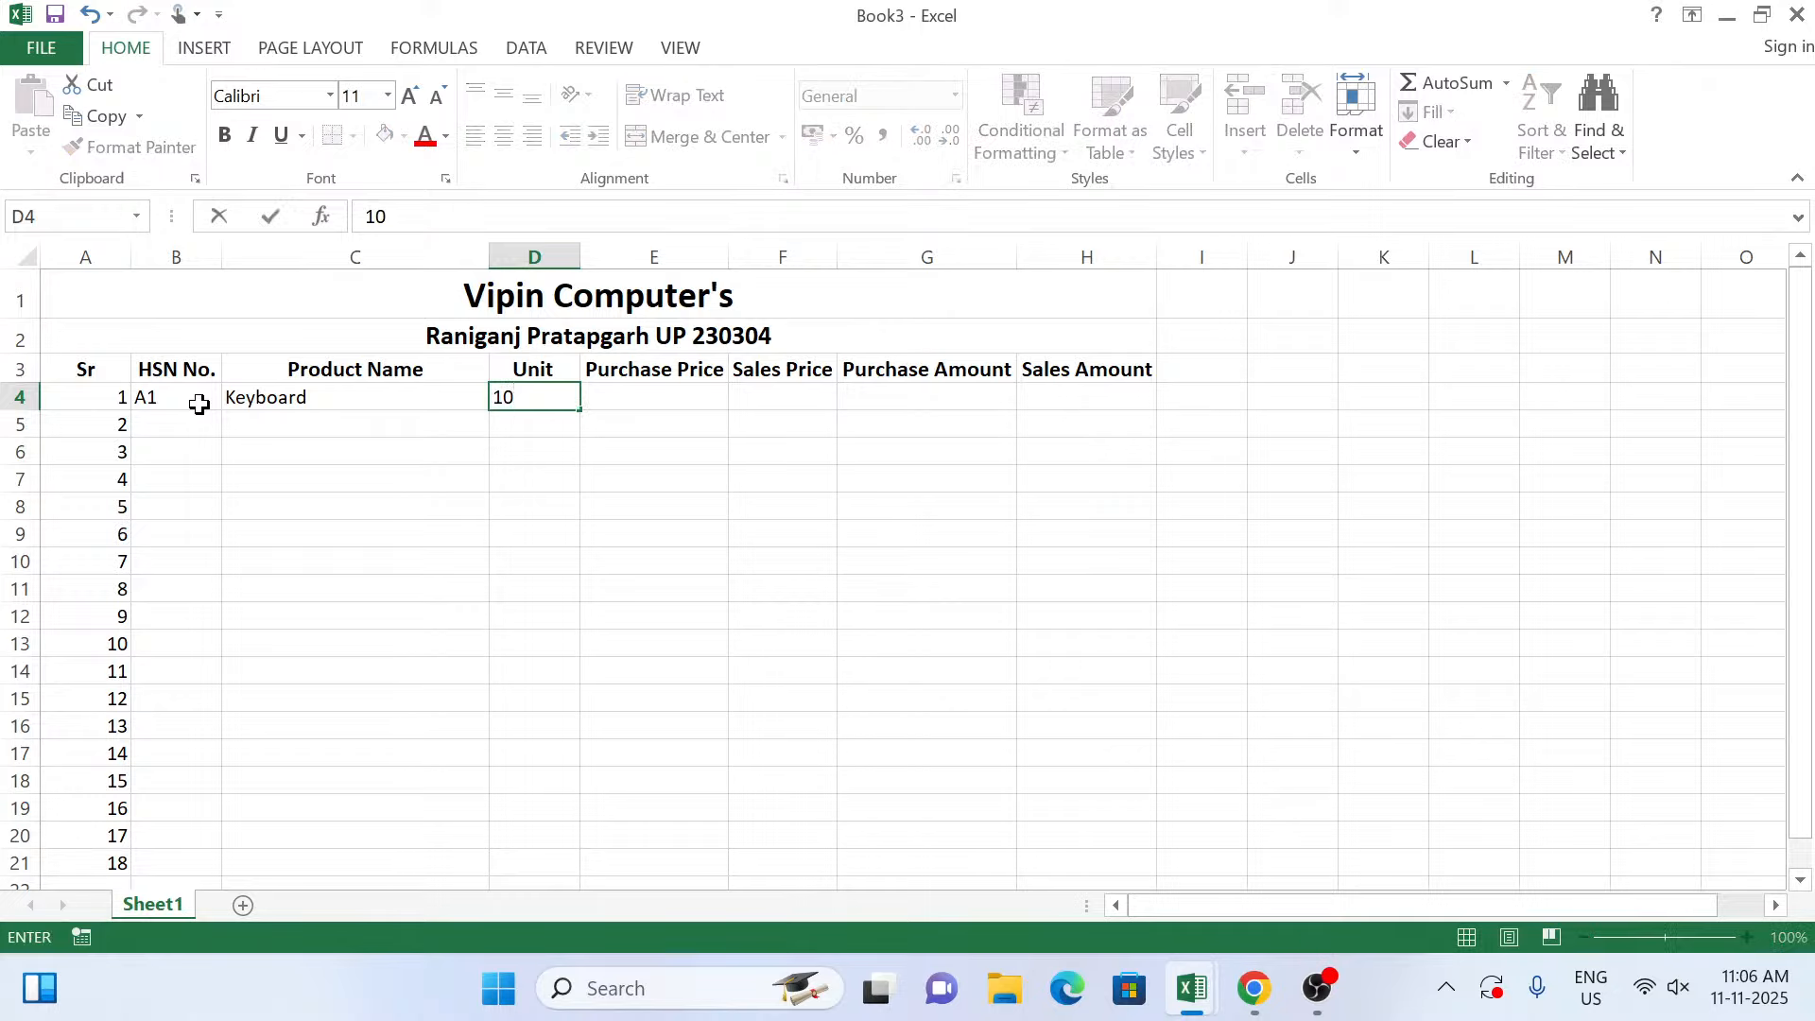
key("Tab")
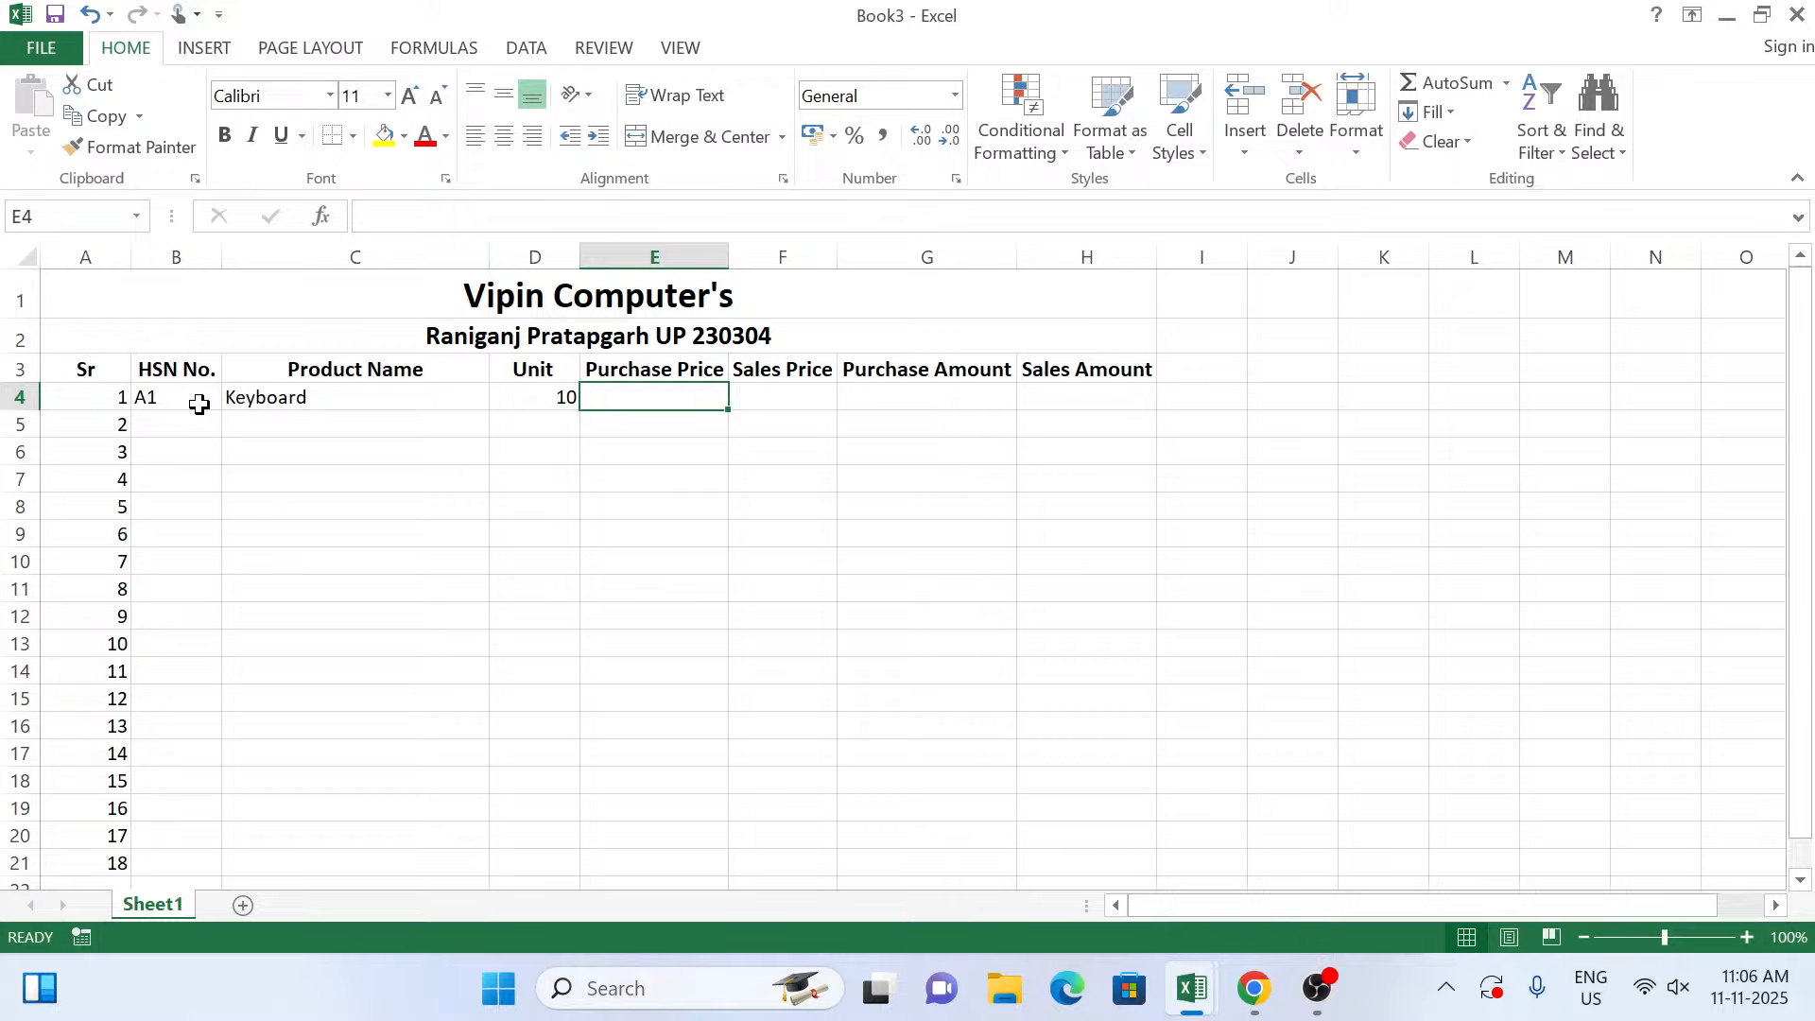
type("400")
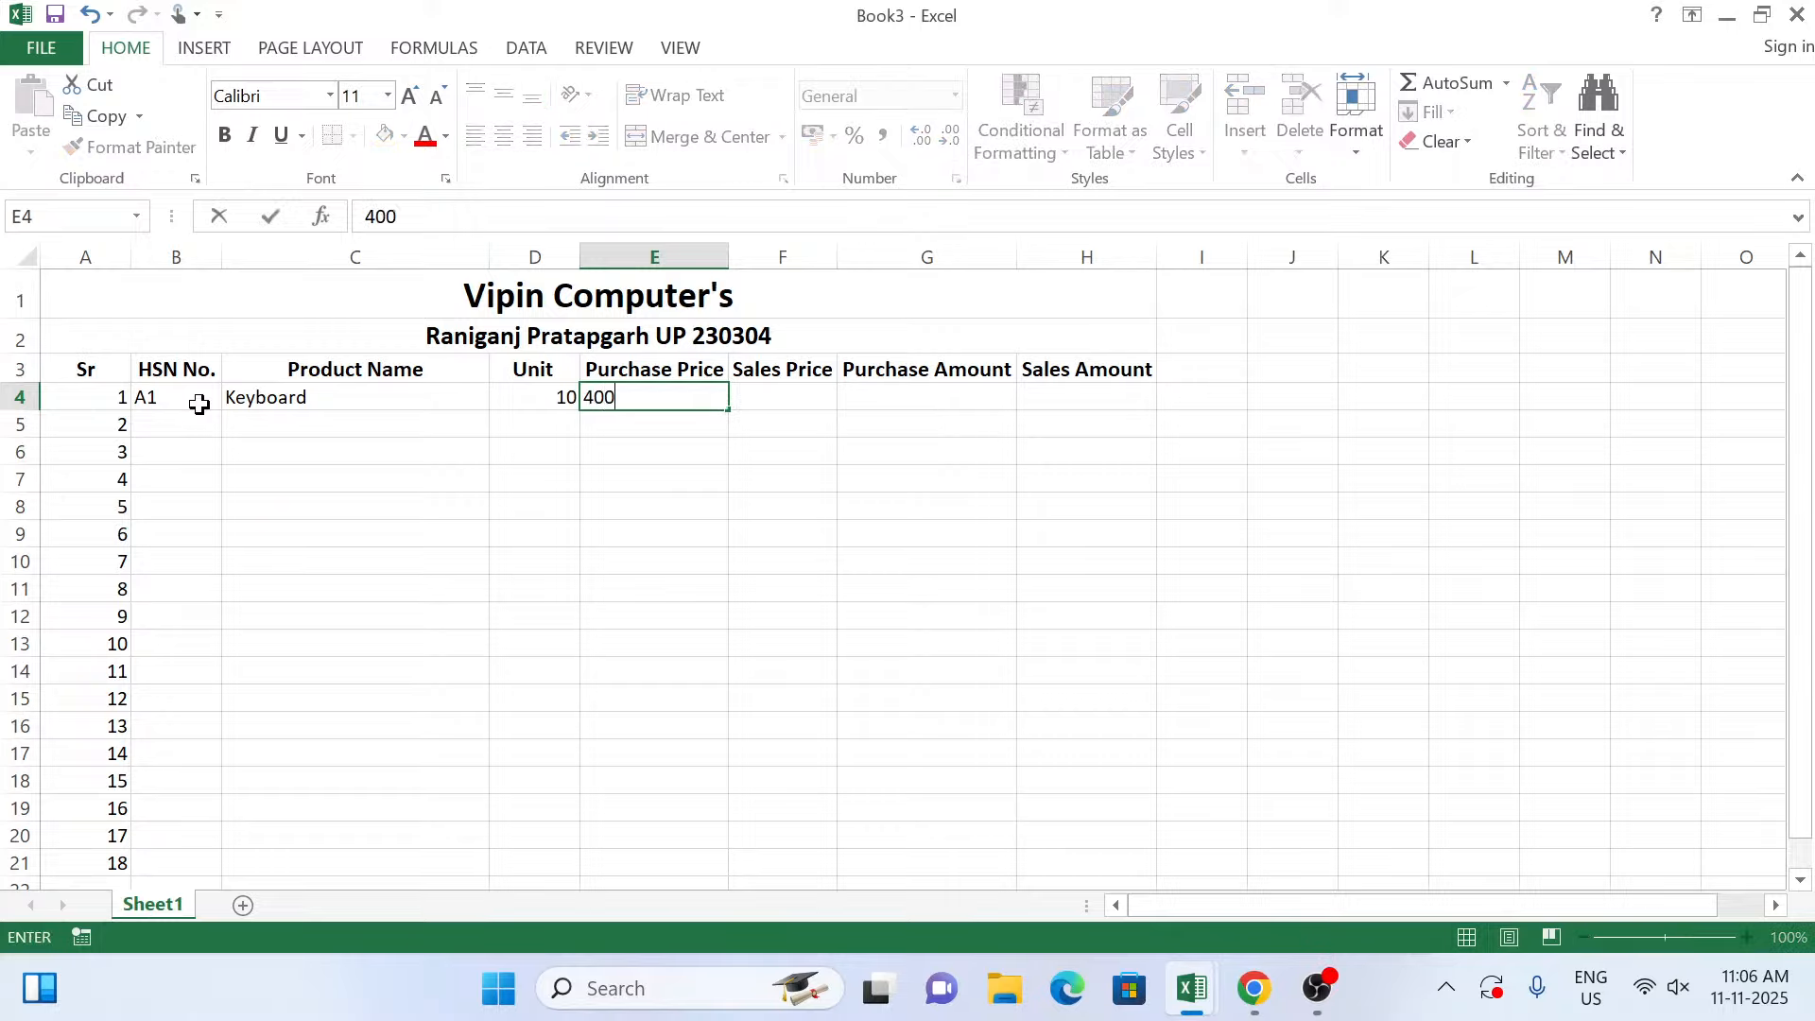
key("Tab")
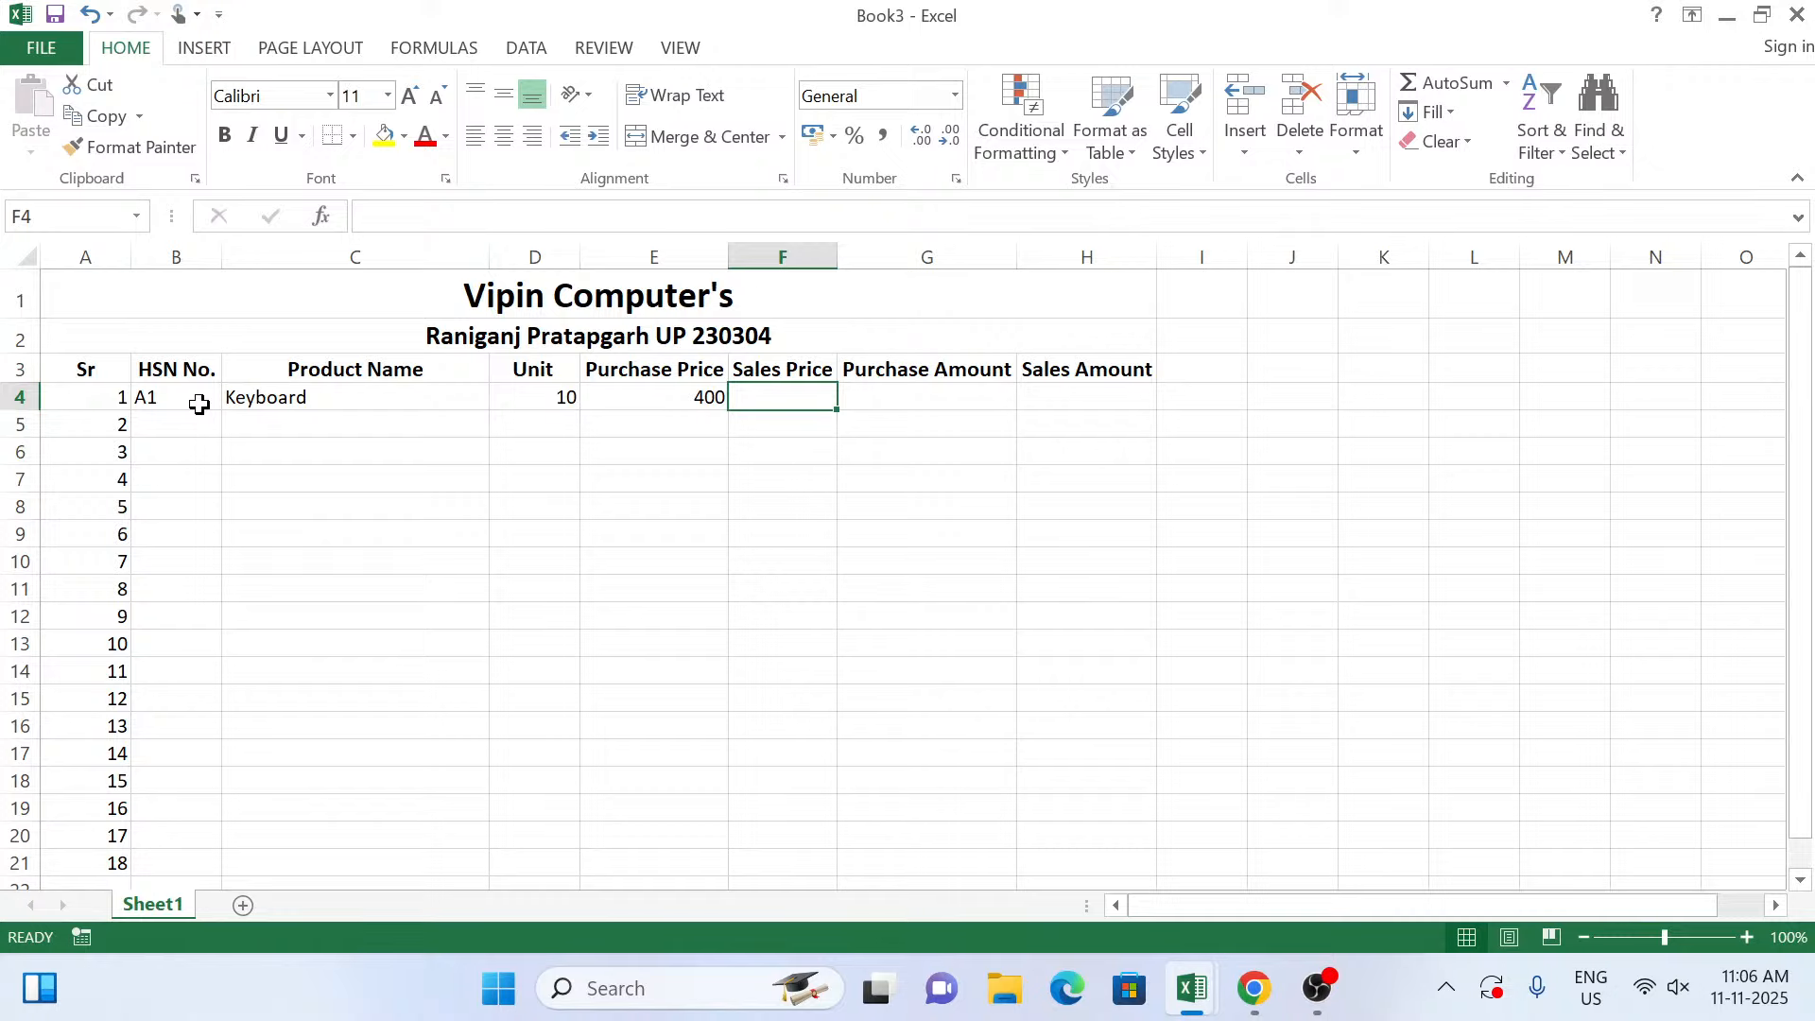
type("450")
key("Tab")
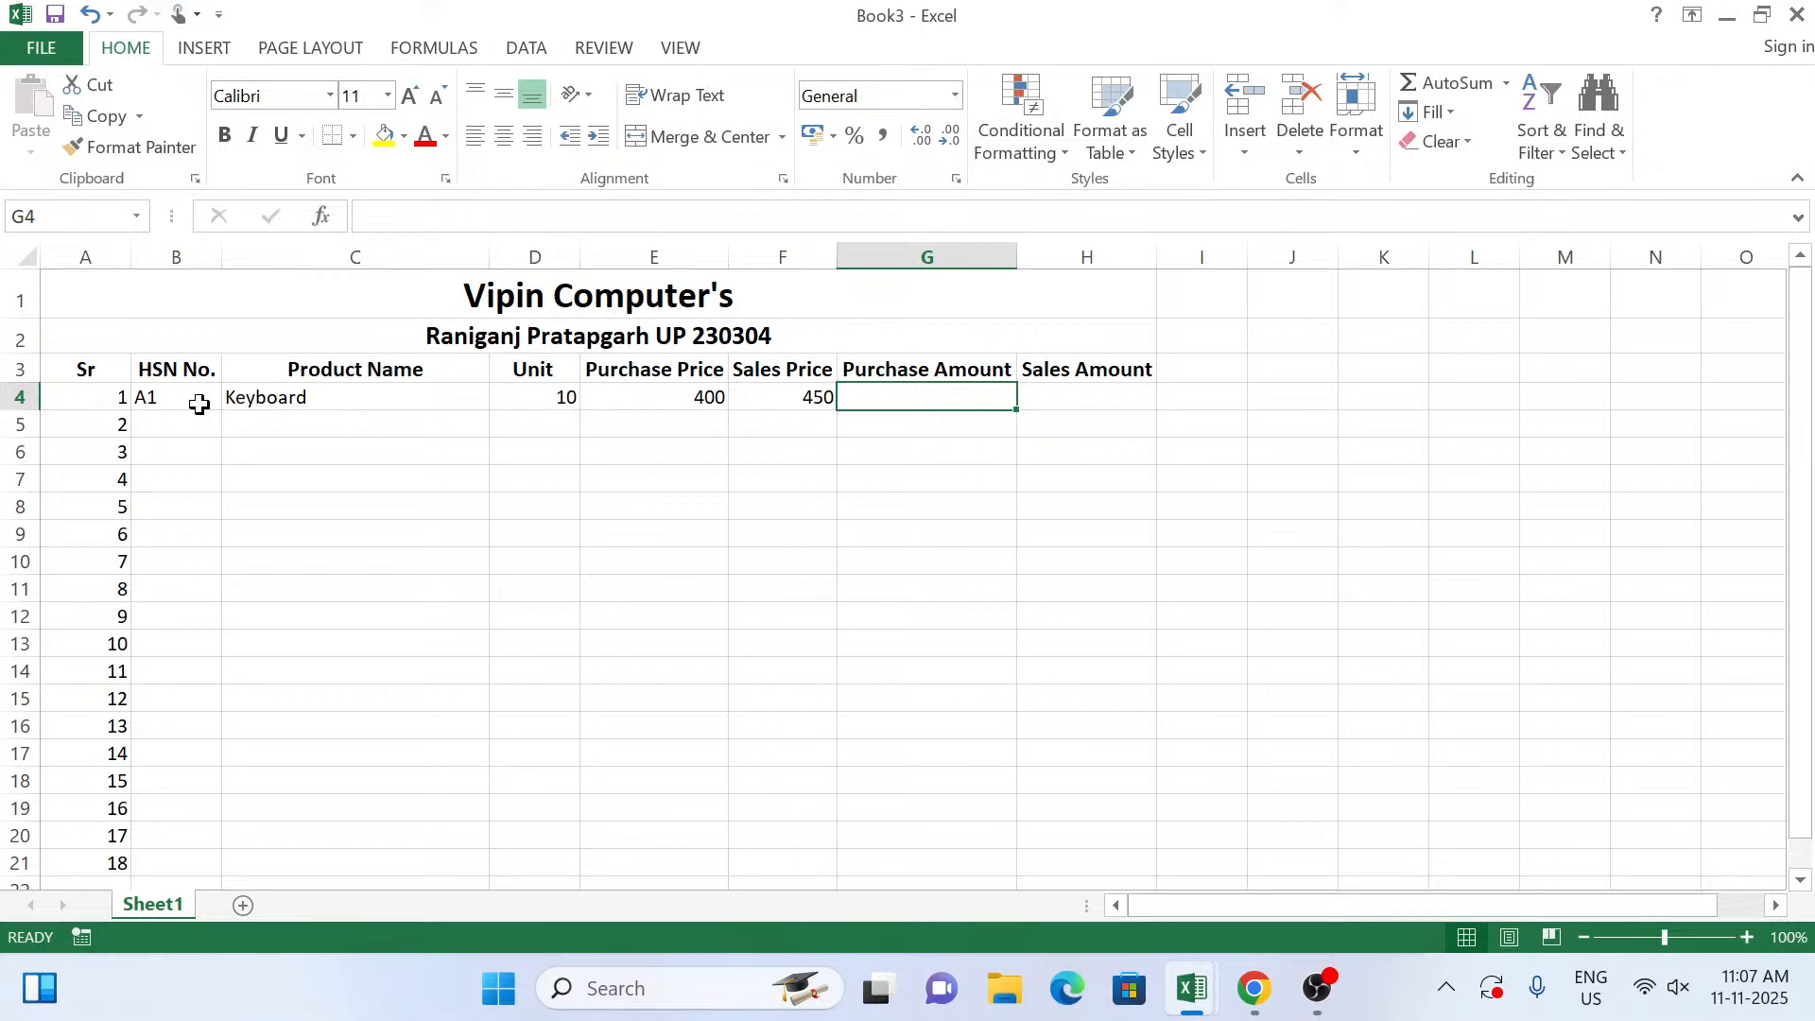
Calculate the keyboard's Purchase Amount in G4 with the formula =d4*e4.
type("=")
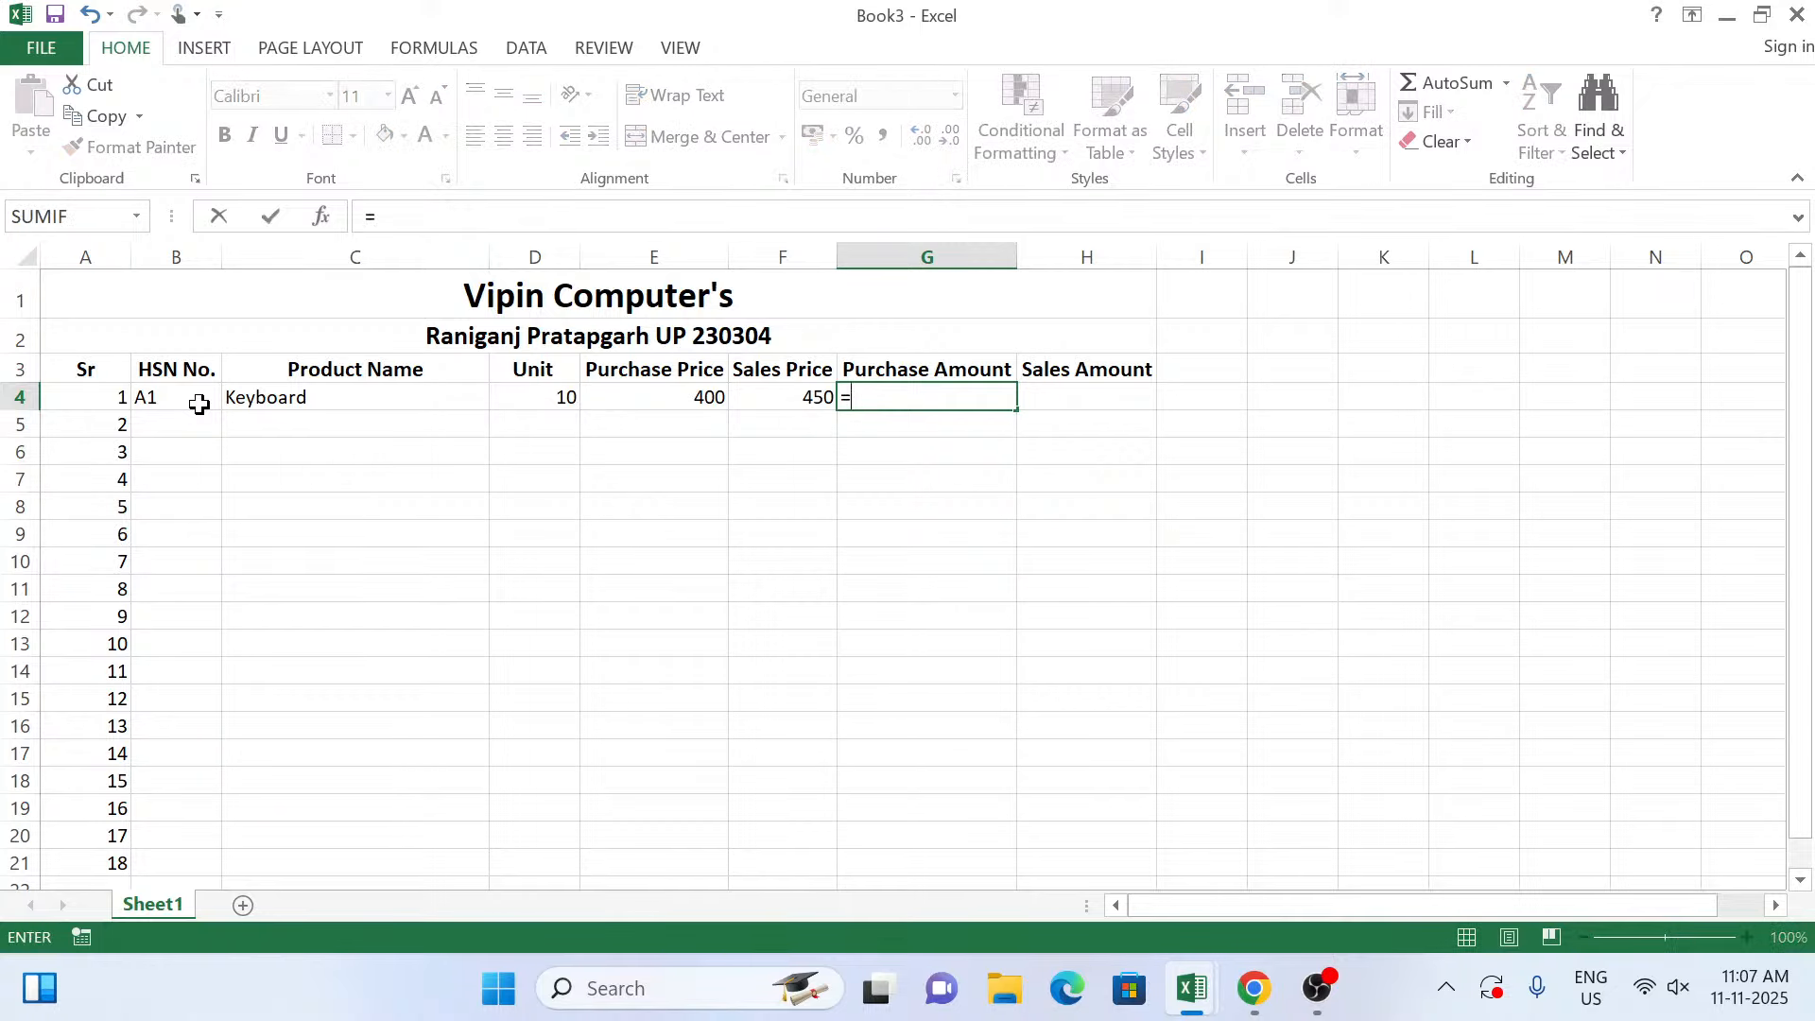
type("d4")
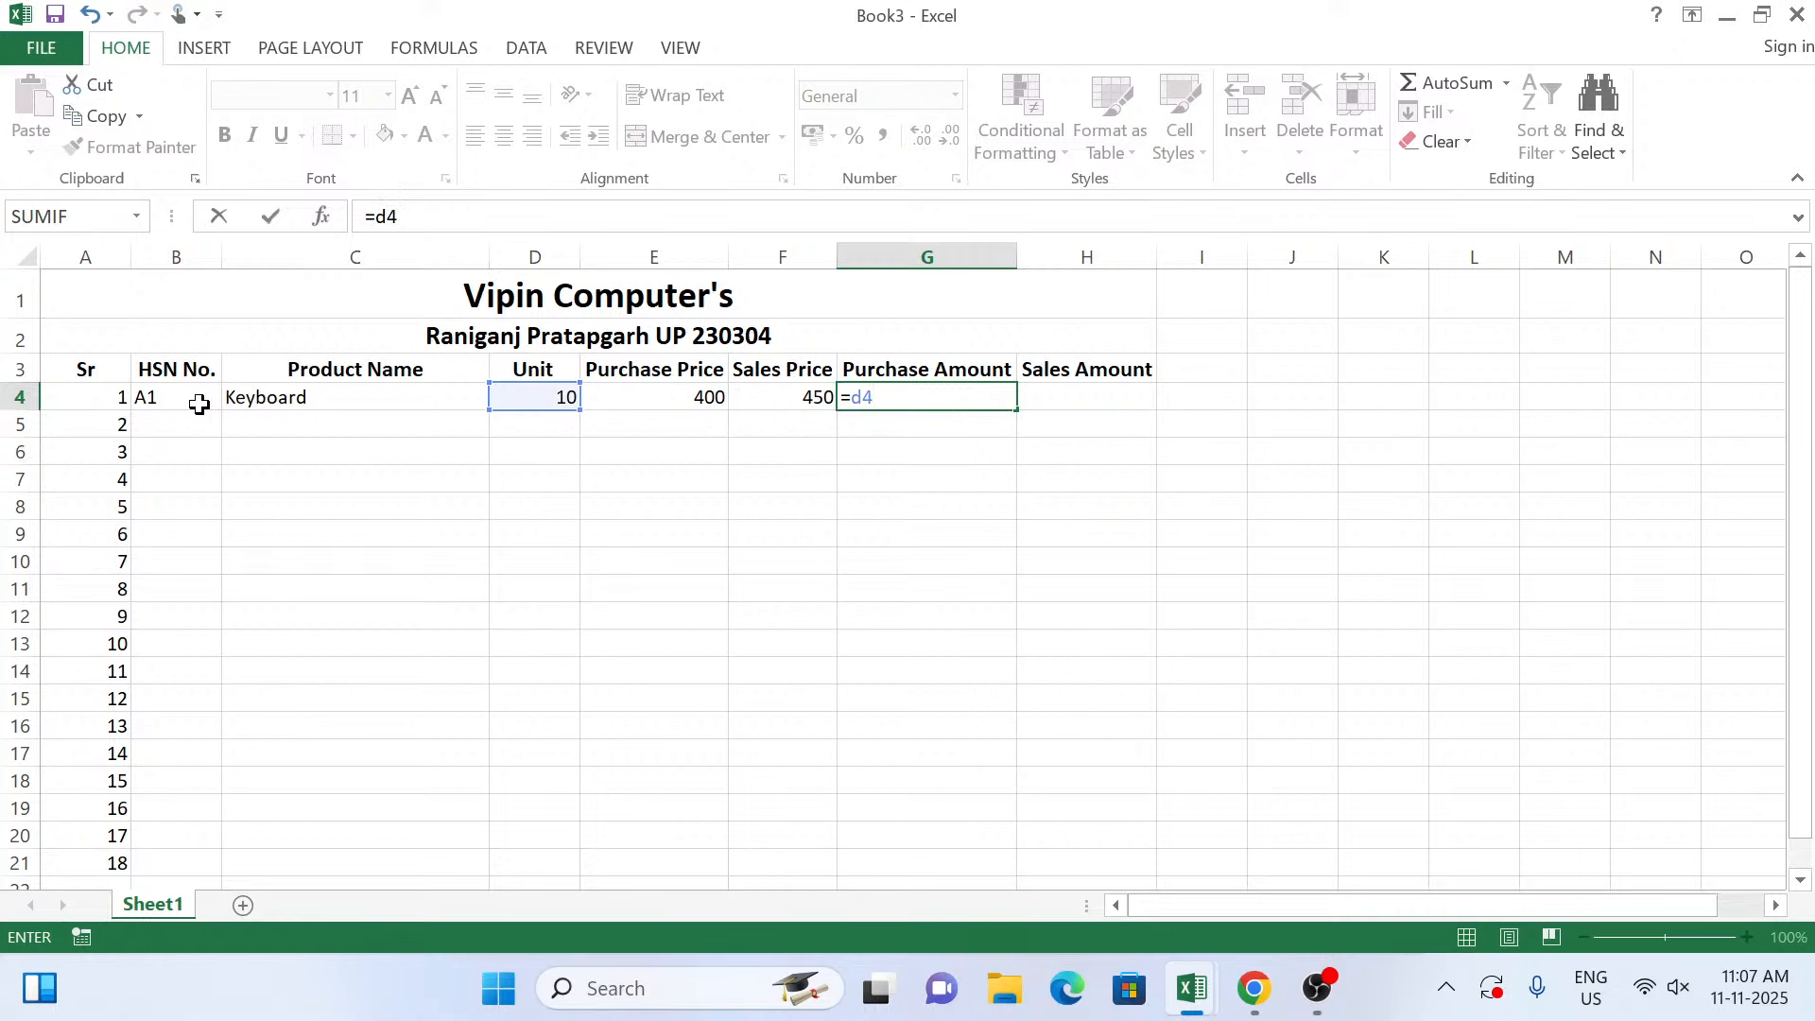
type("*")
type("e")
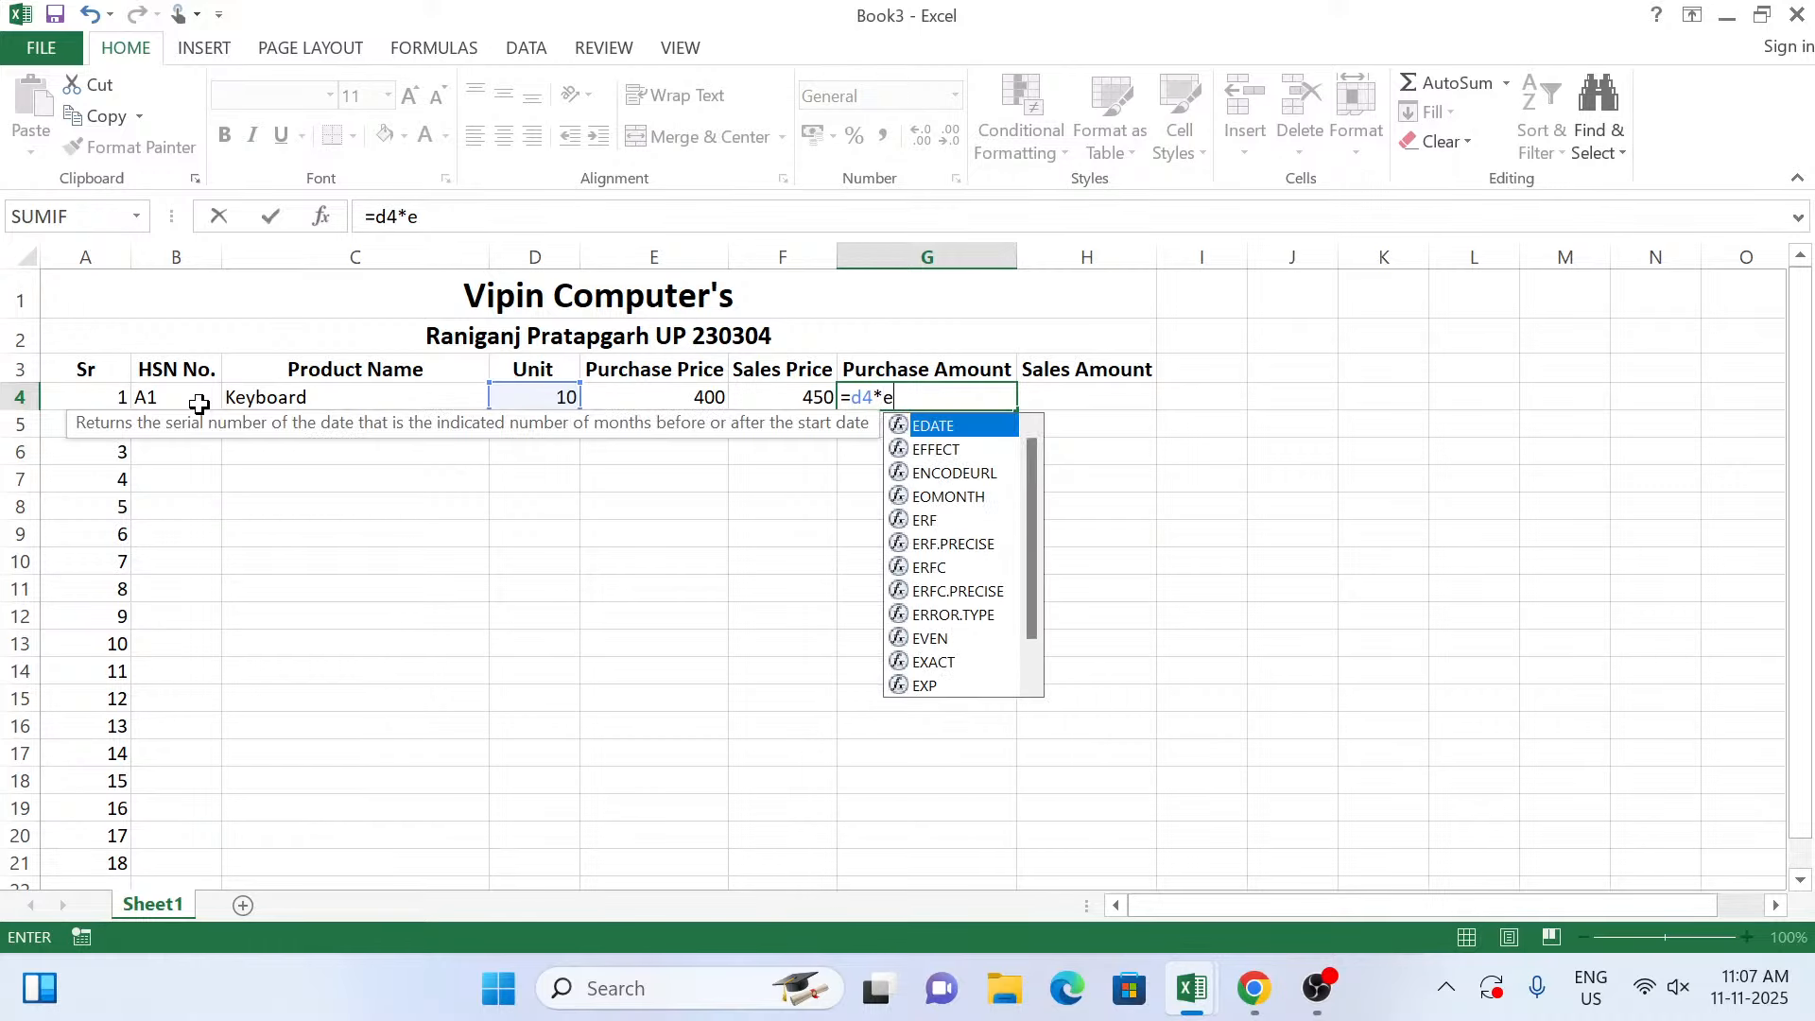
type("4")
key("Tab")
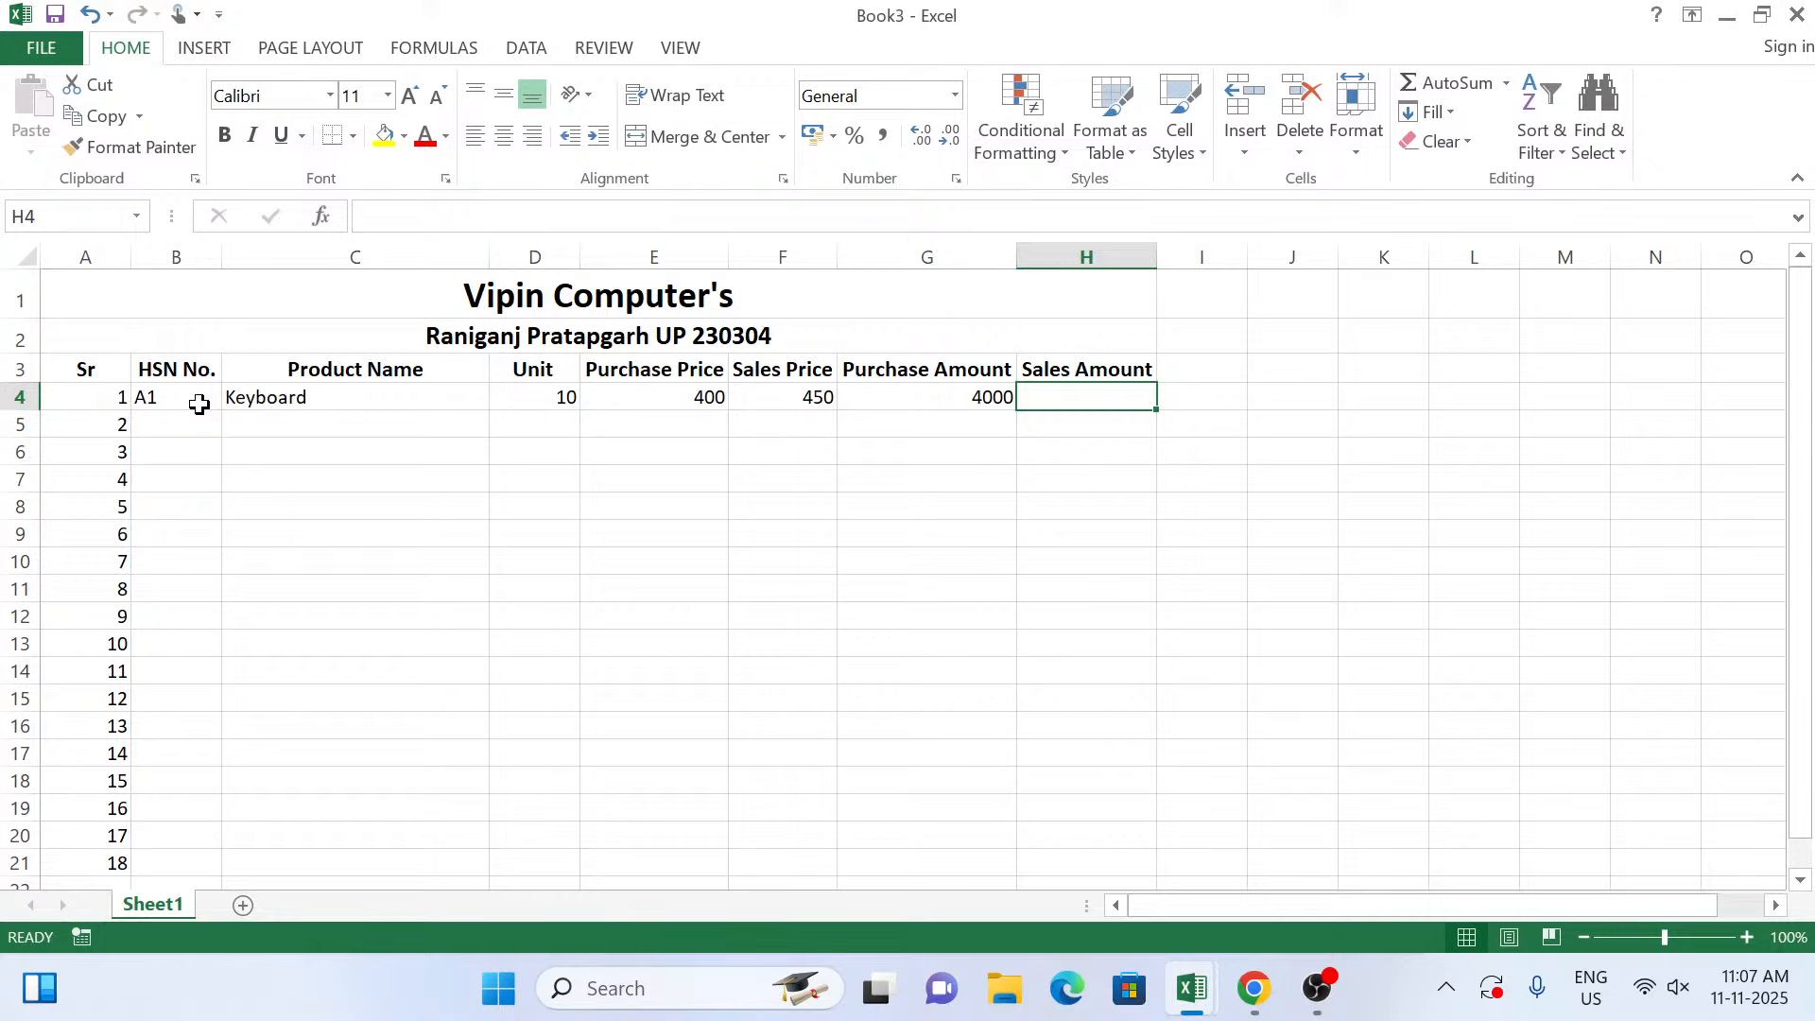
Add a Profit column heading in I3, beside Sales Amount.
key("Up")
key("Right")
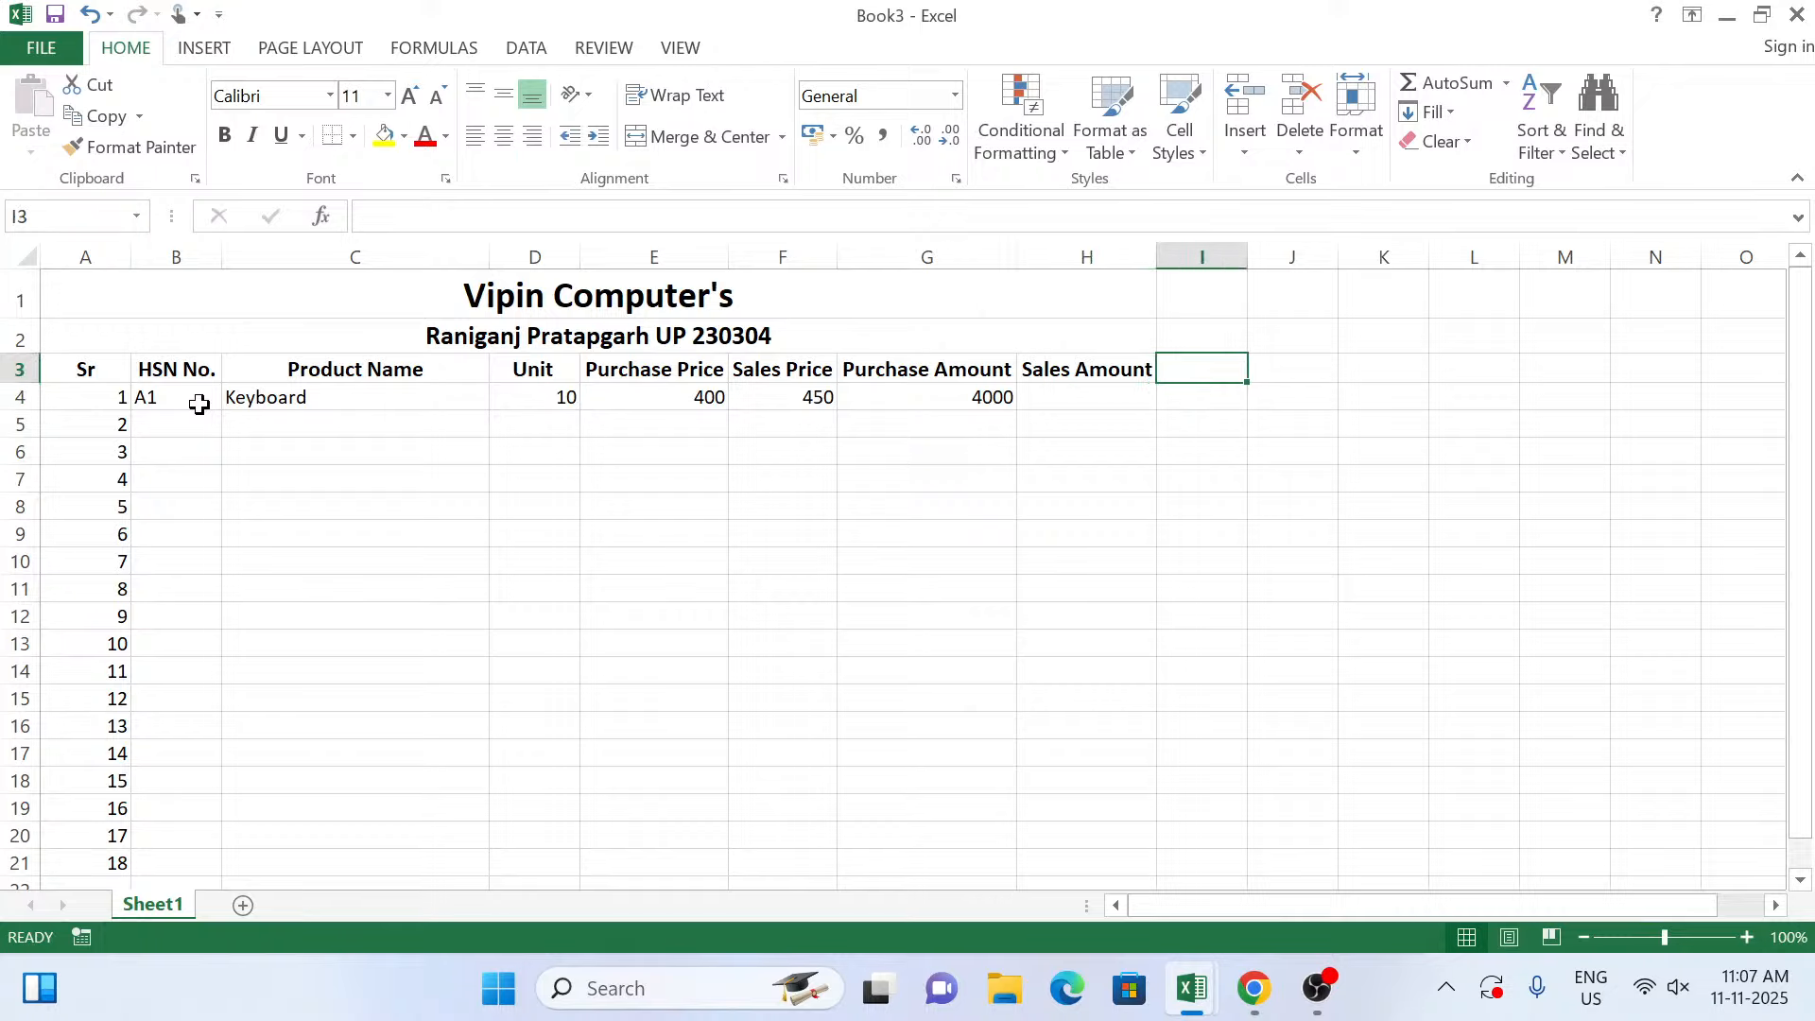
type("Profit")
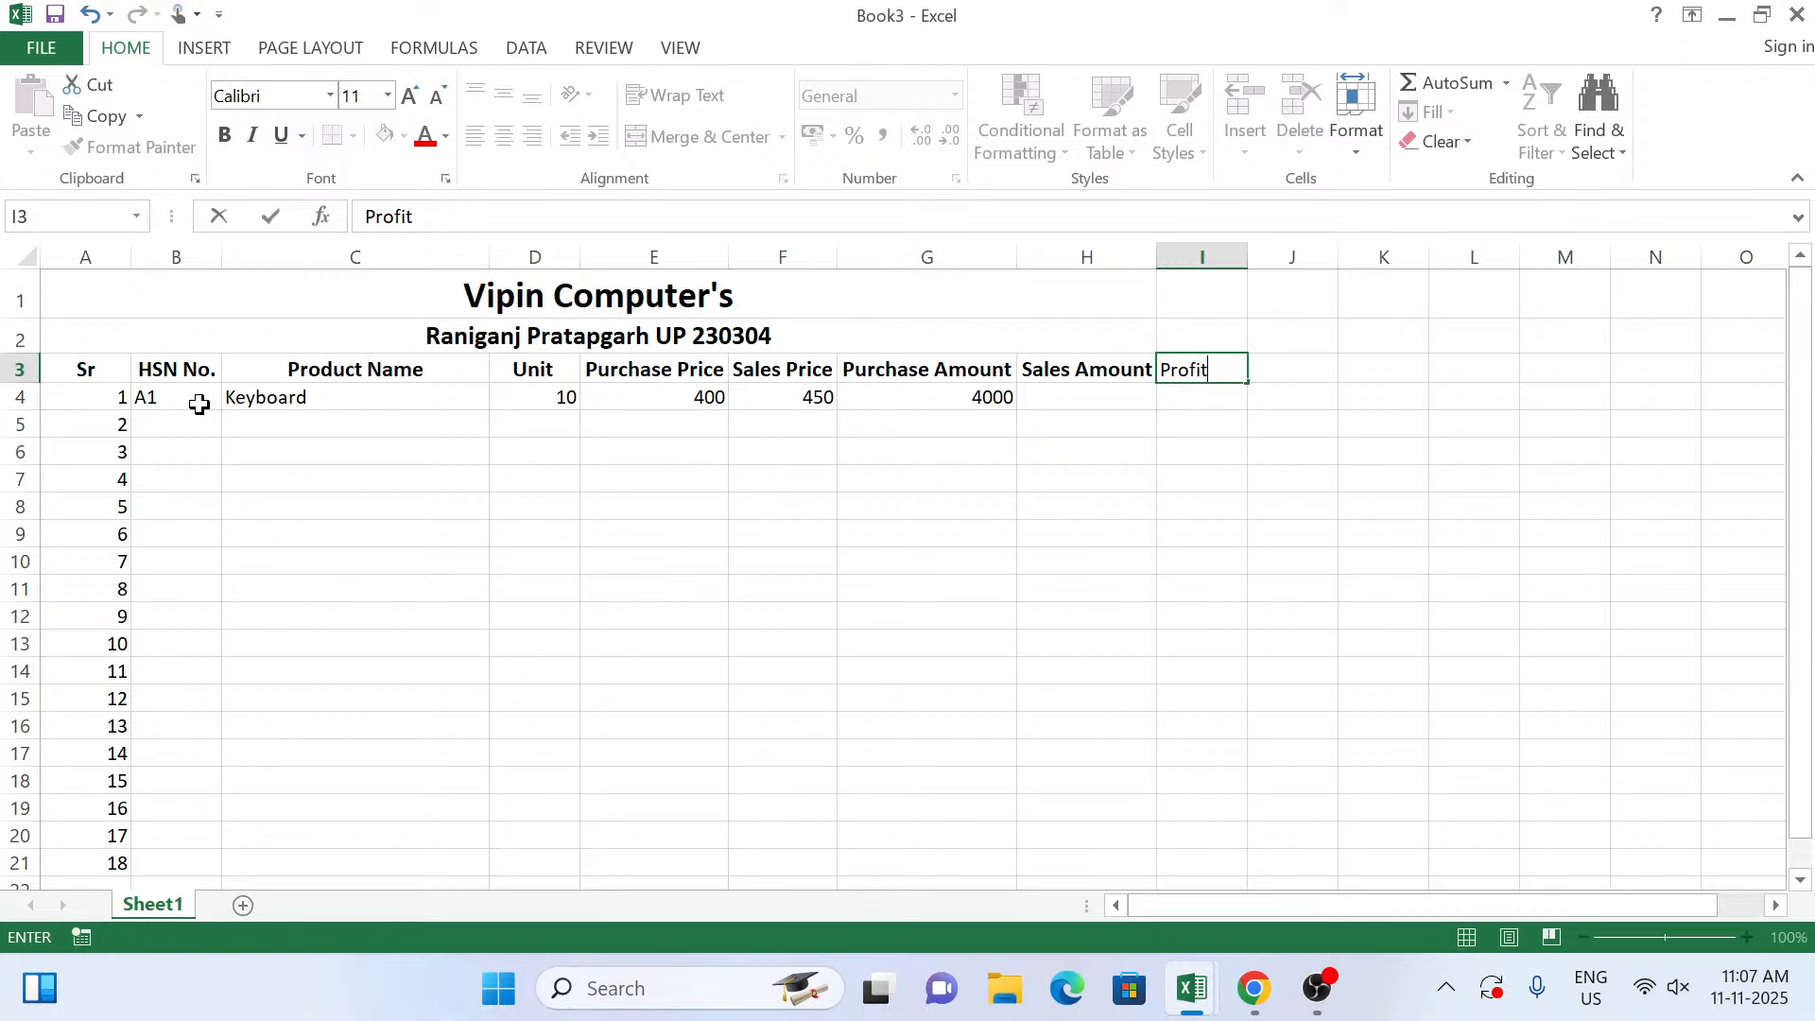
key("Return")
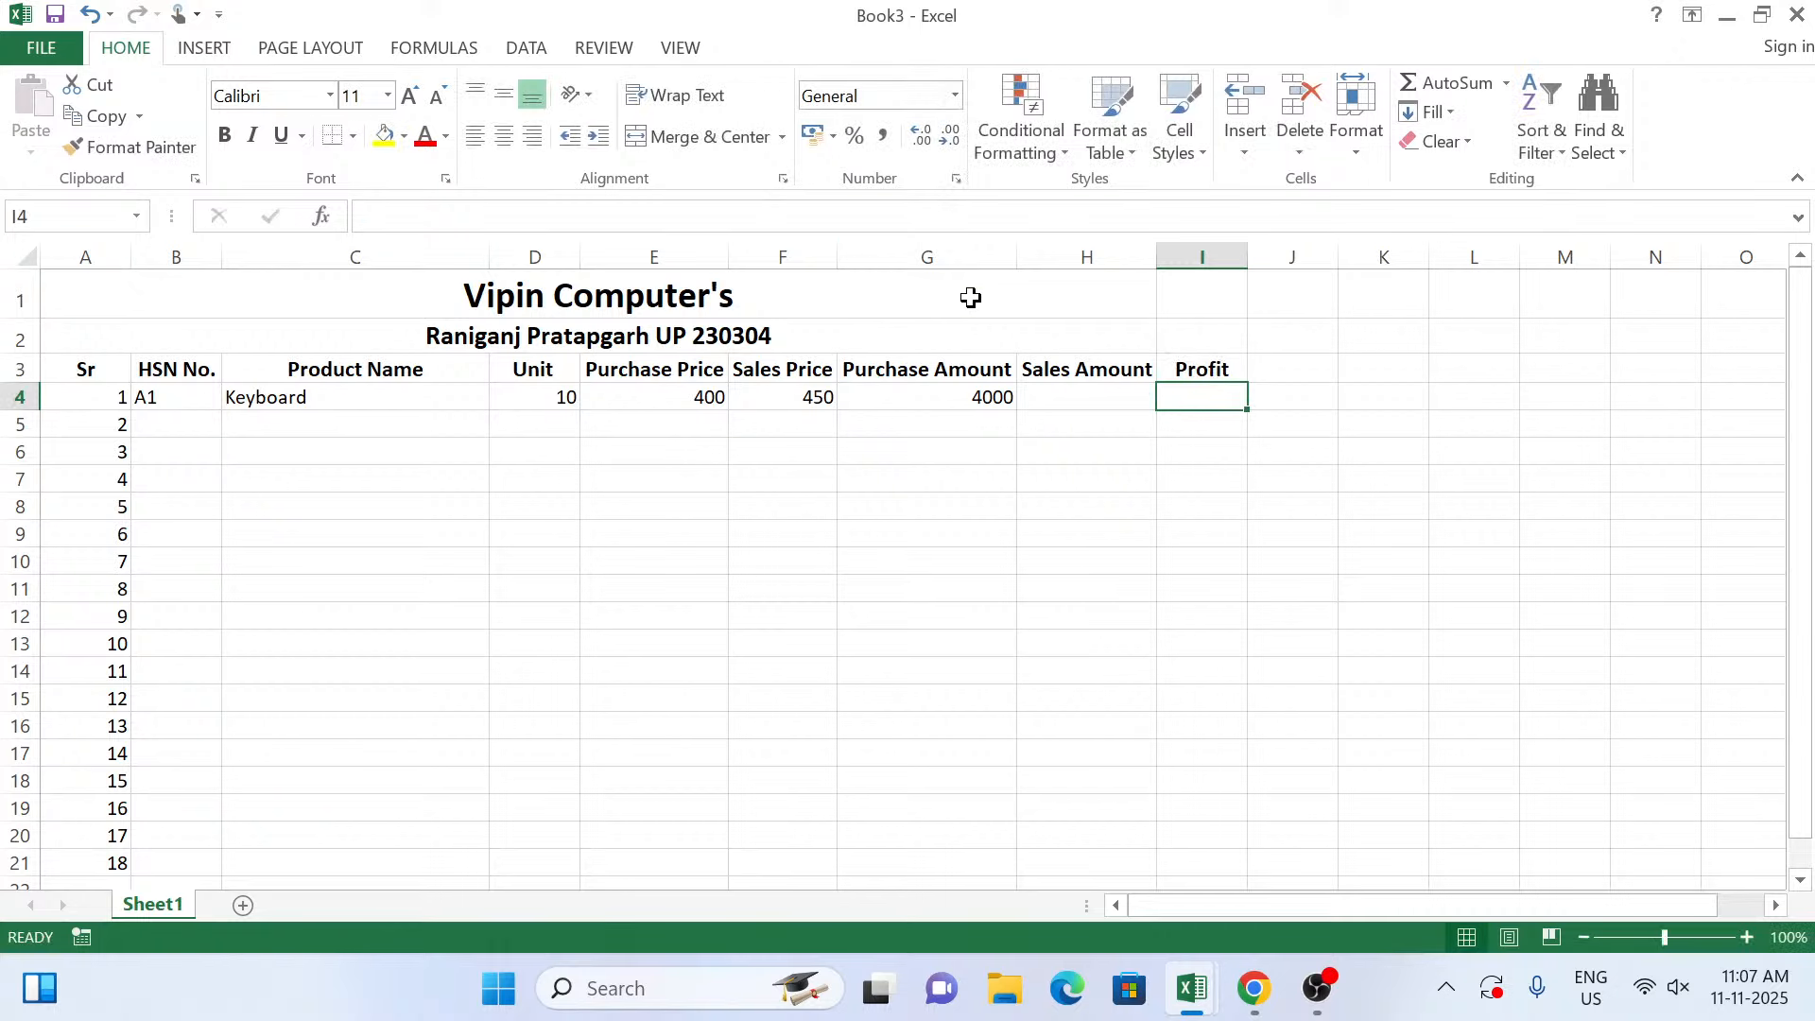
Extend the merged and centered shop name and address headings in rows 1 and 2 across to column I.
left_click_drag(973, 296, 1197, 297)
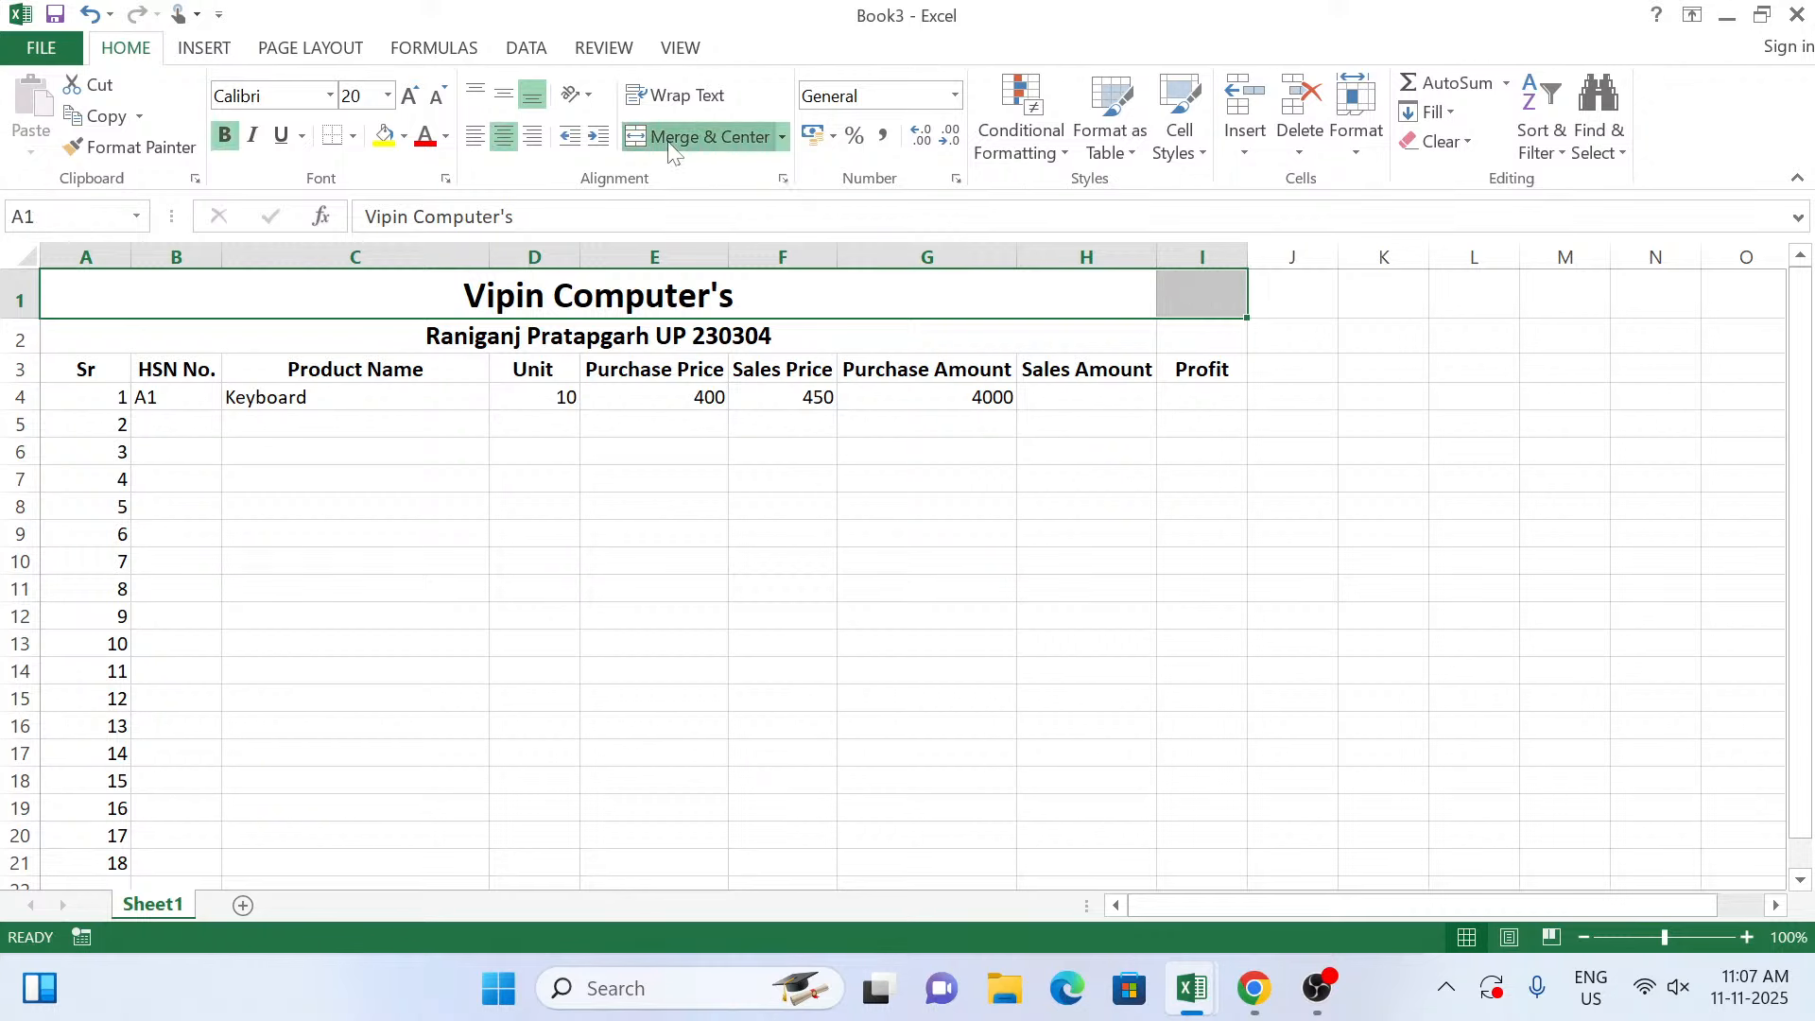
left_click(700, 136)
left_click(699, 136)
left_click_drag(823, 337, 1191, 344)
left_click(743, 142)
left_click(742, 142)
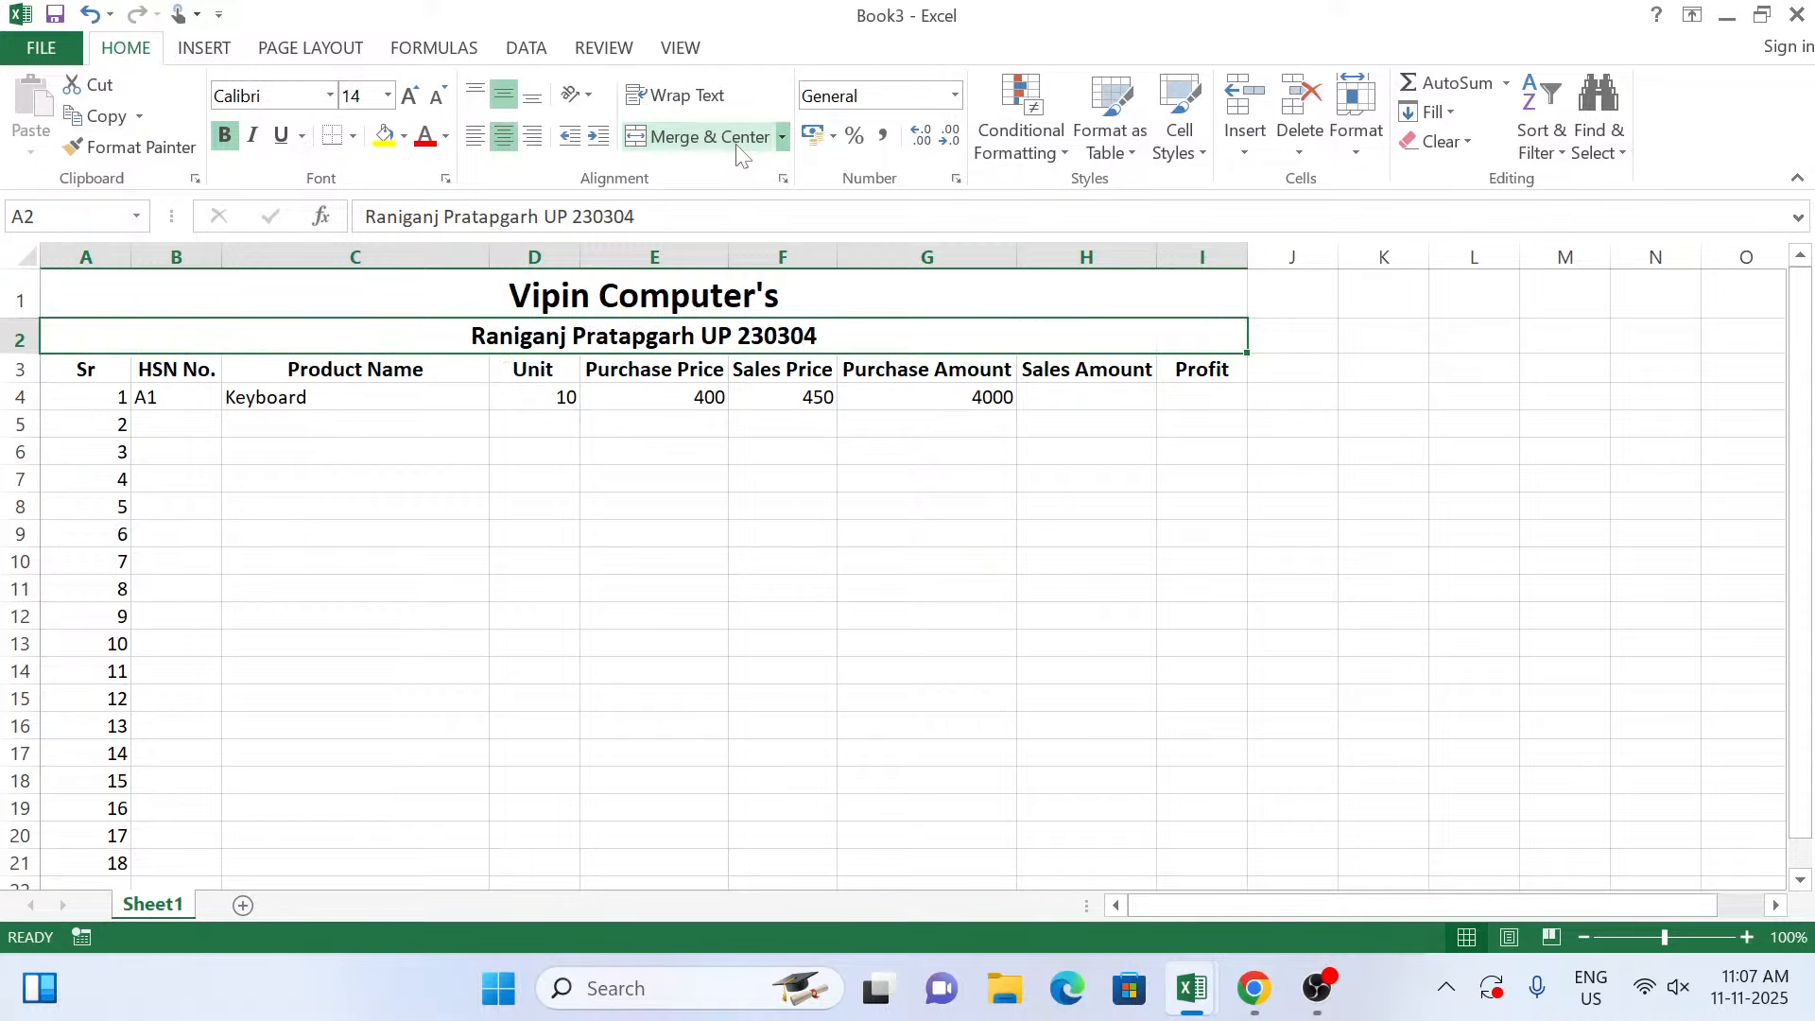
Calculate the keyboard's Sales Amount in H4 with the formula =d4*f4.
left_click(1050, 406)
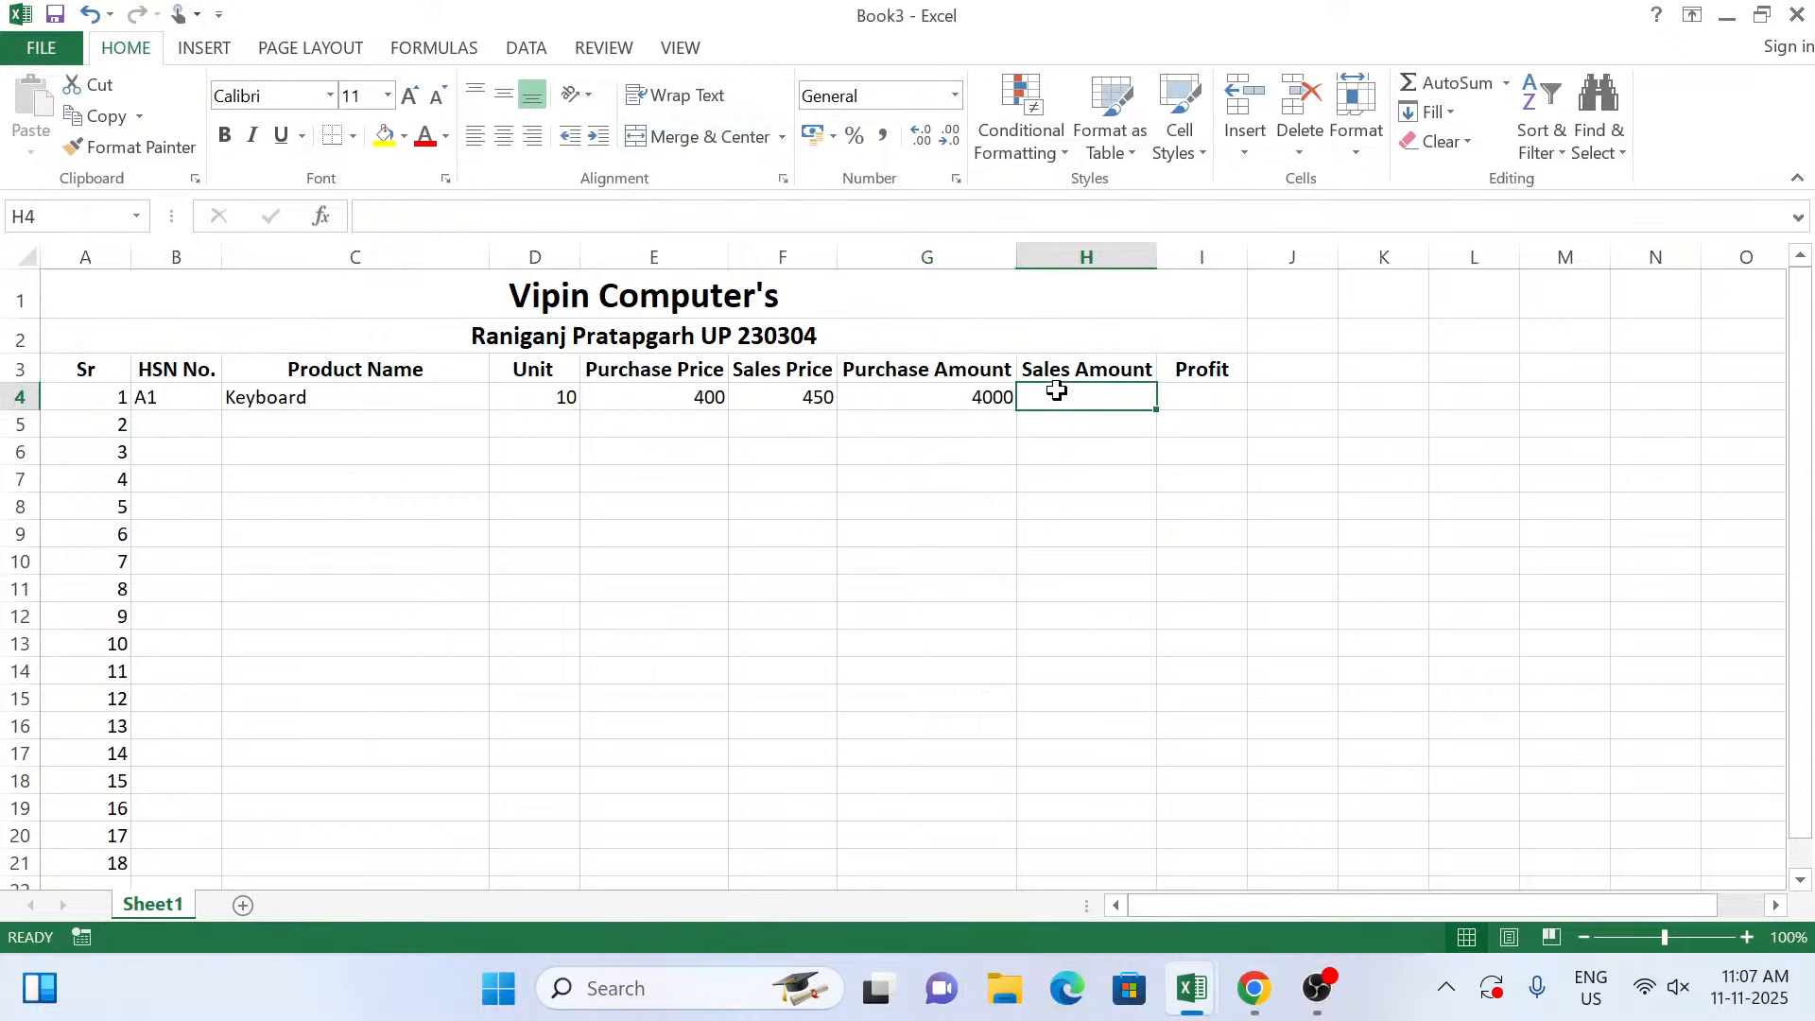
type("=")
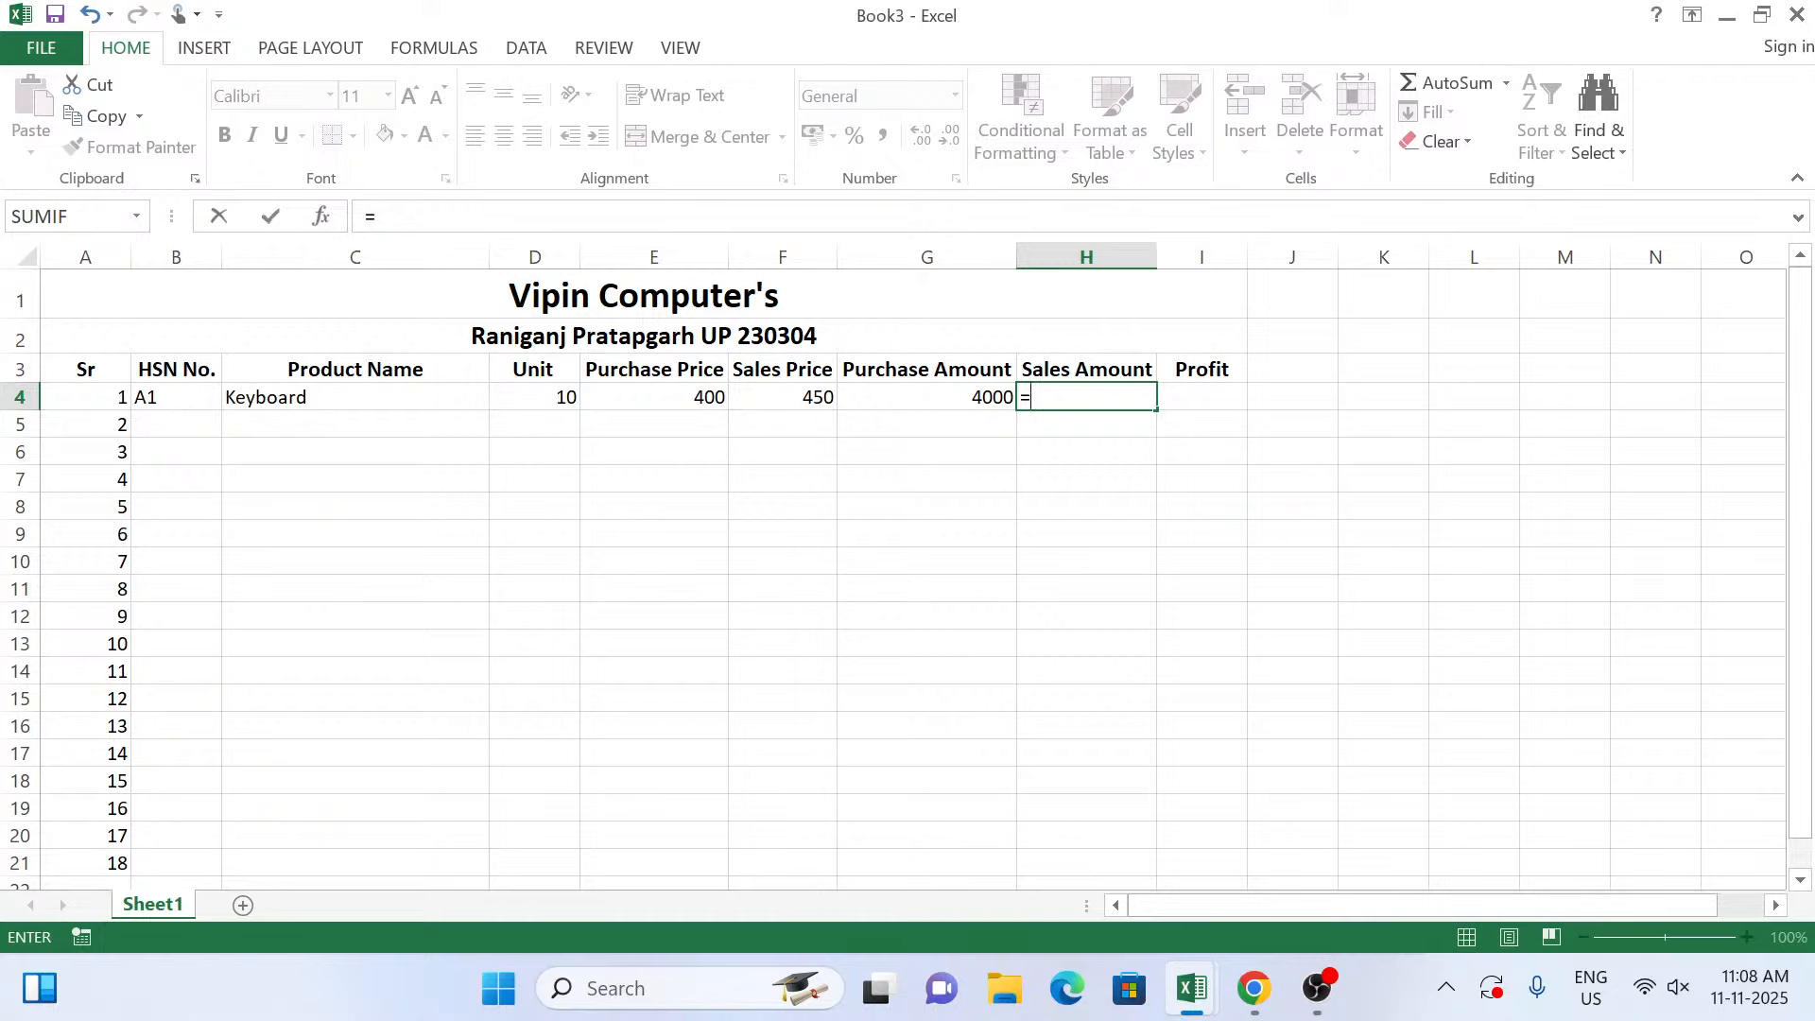
type("d4")
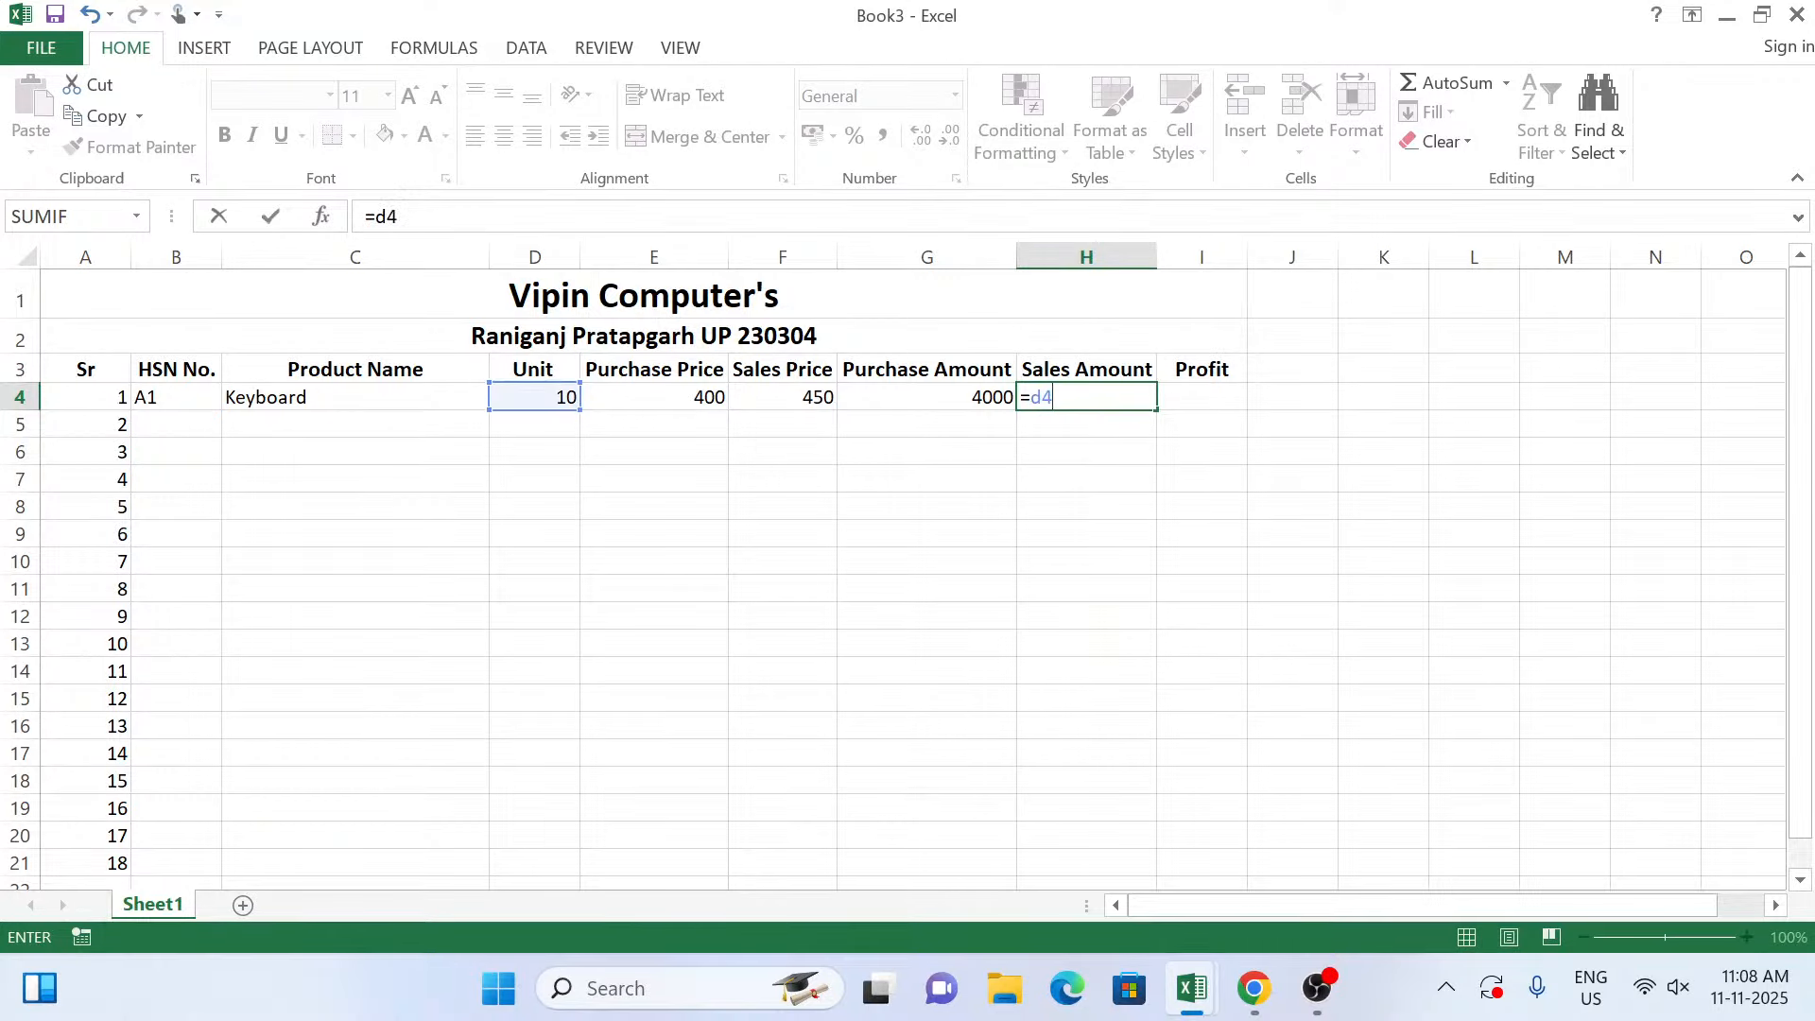
type("*f4")
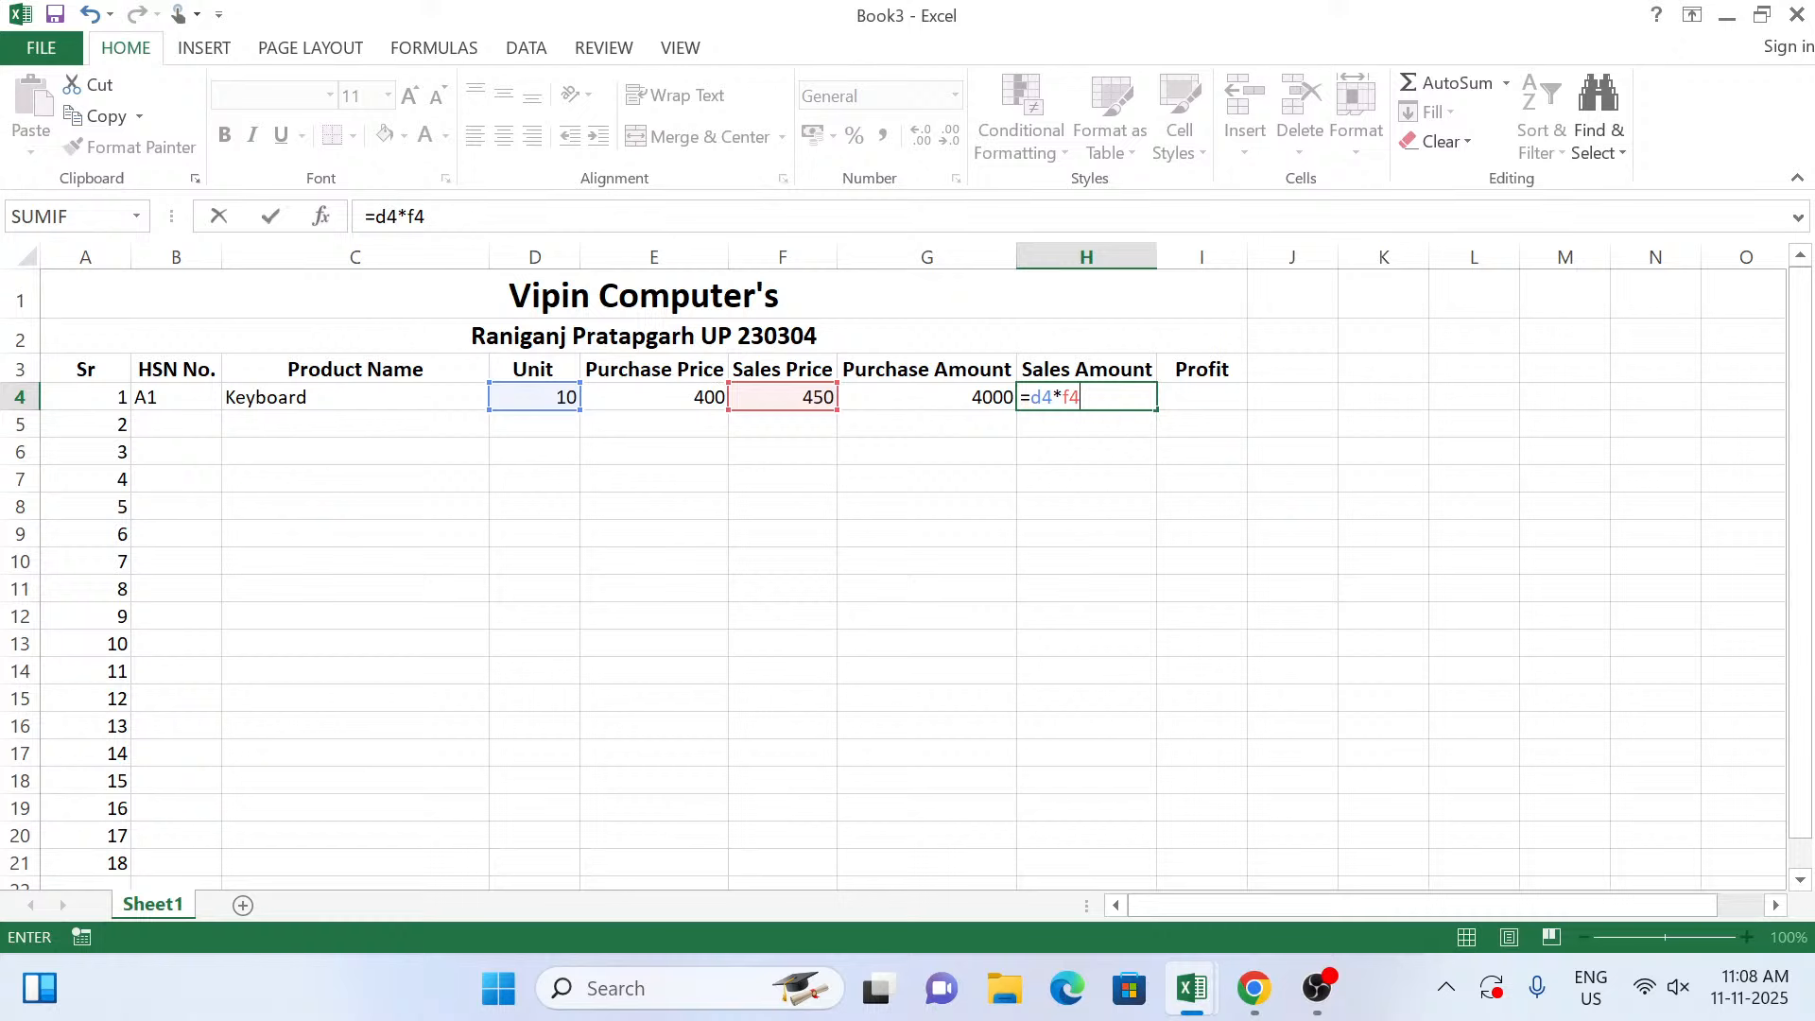
key("Tab")
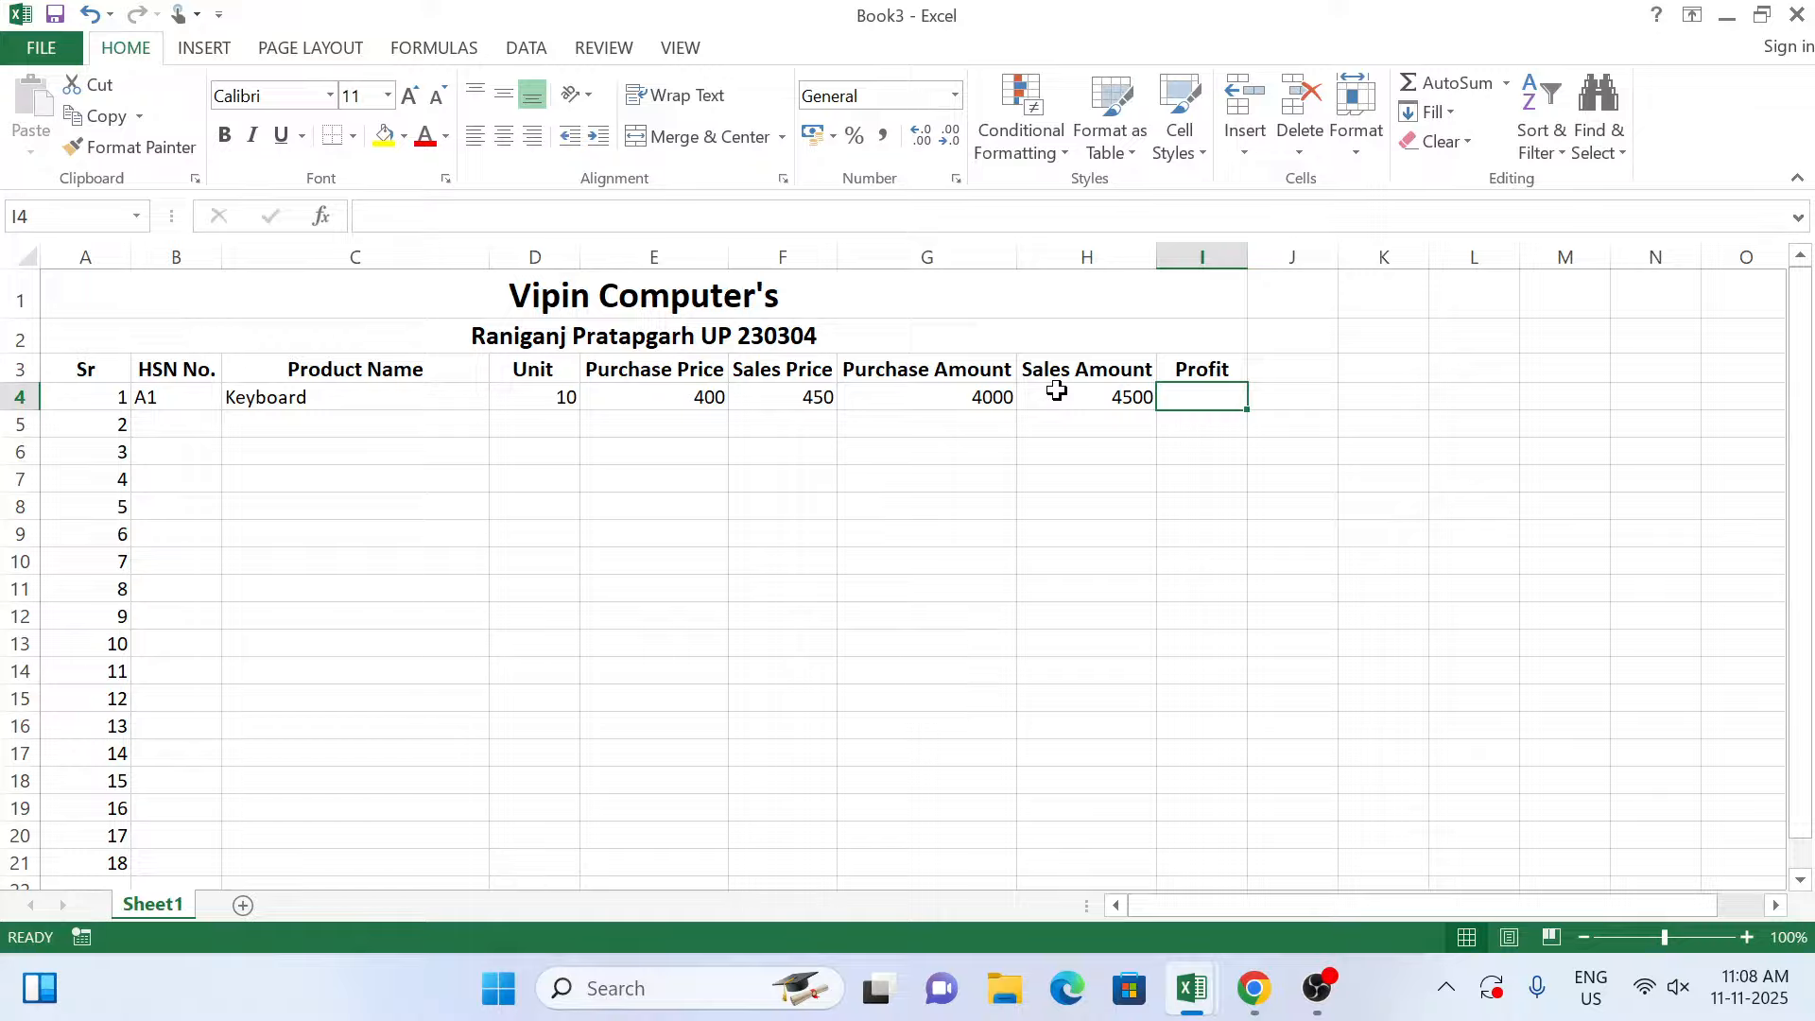
Calculate the keyboard's Profit in I4 with the formula =H4-G4.
type("=")
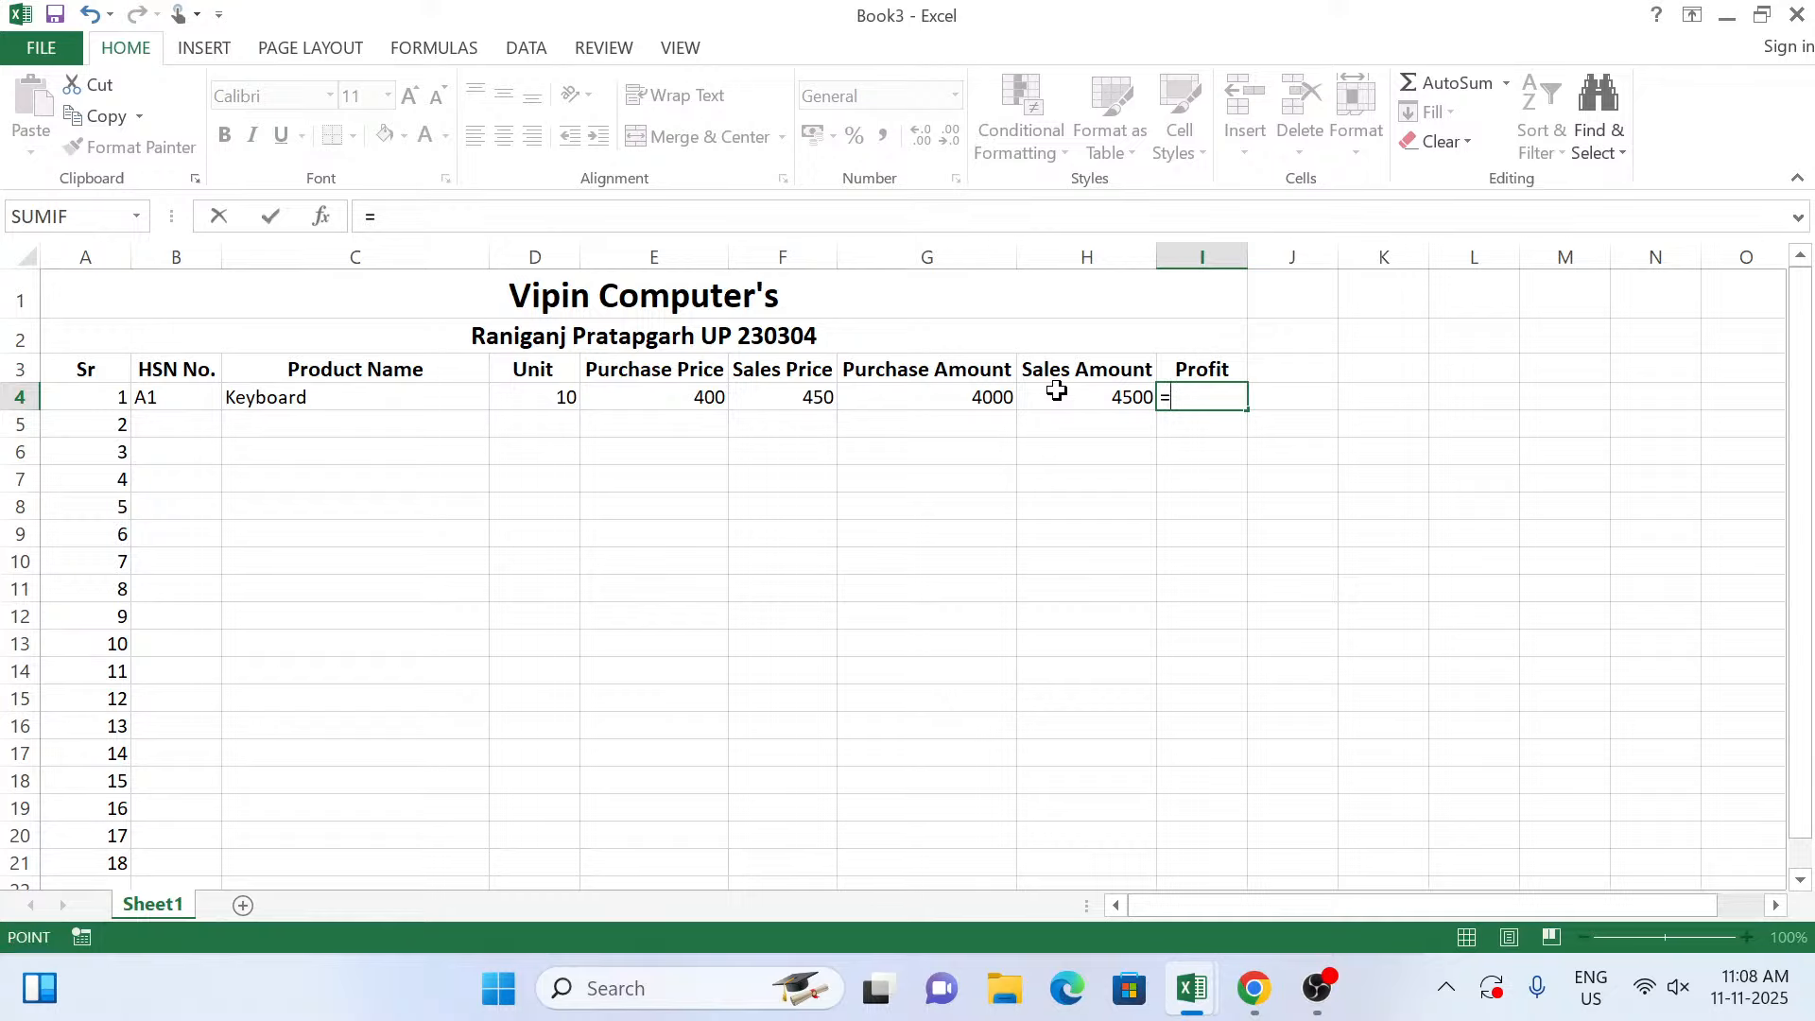
left_click(1057, 391)
type("-")
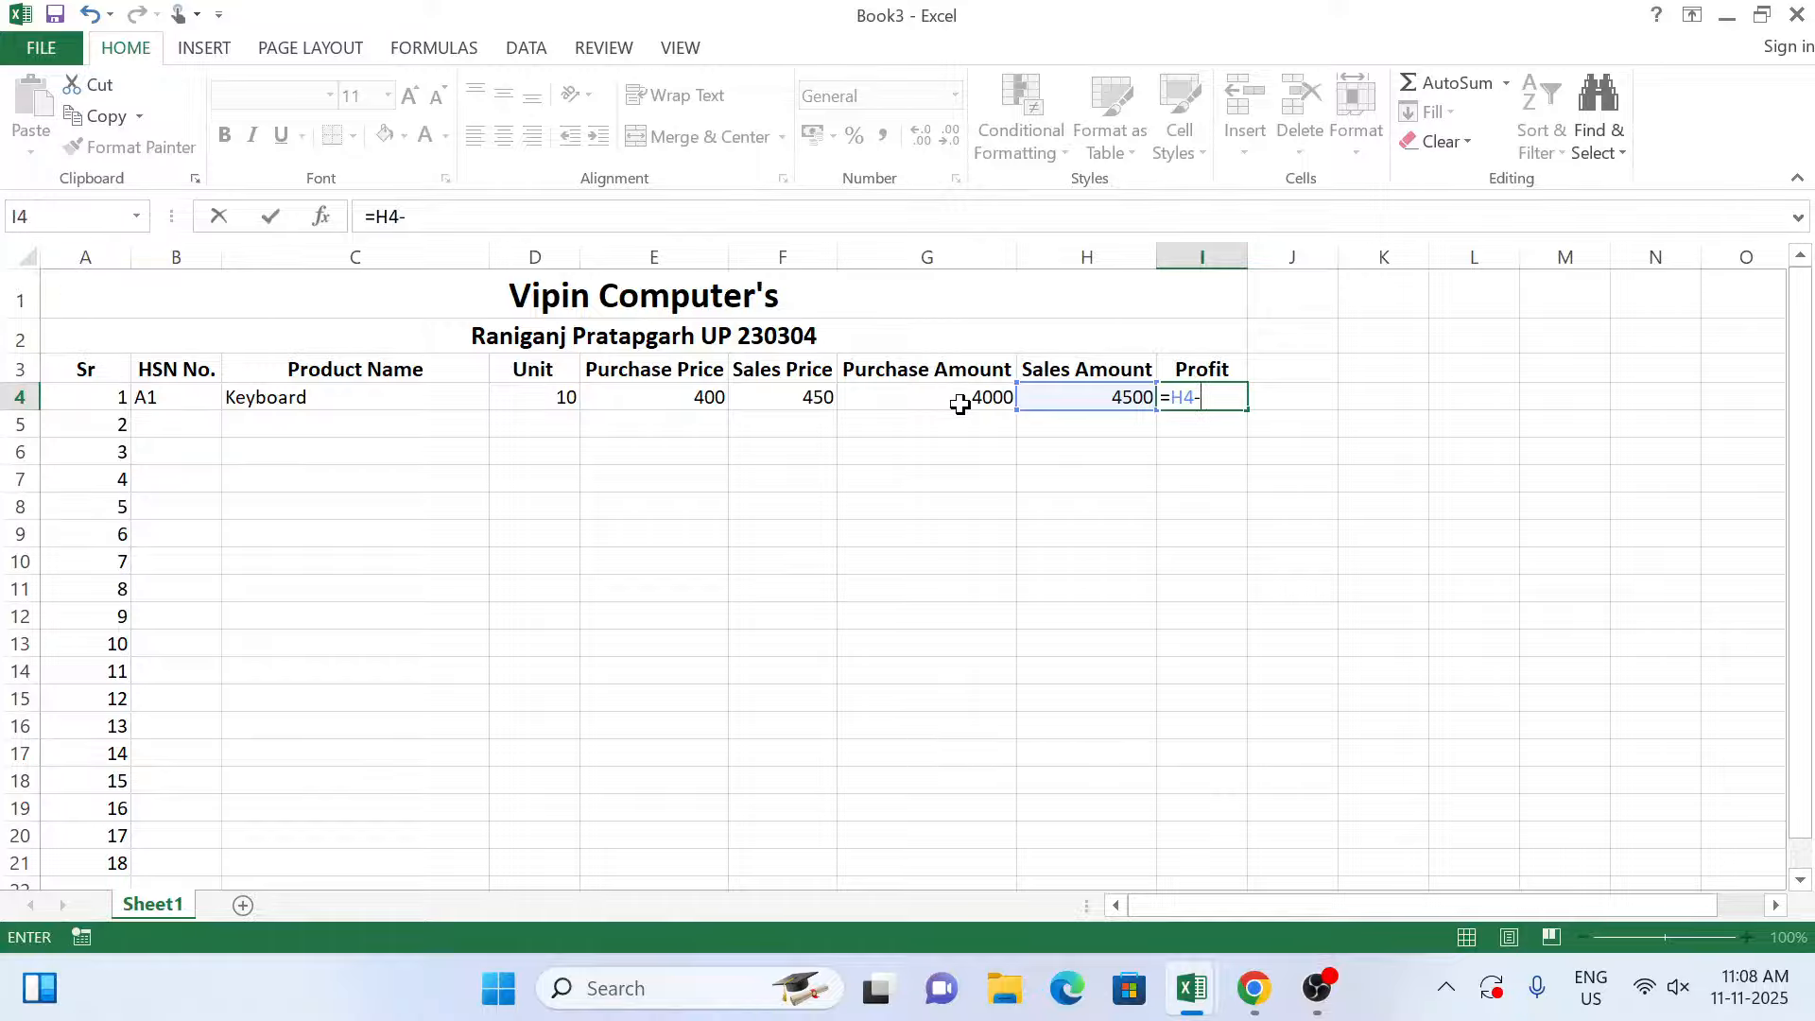
left_click(963, 403)
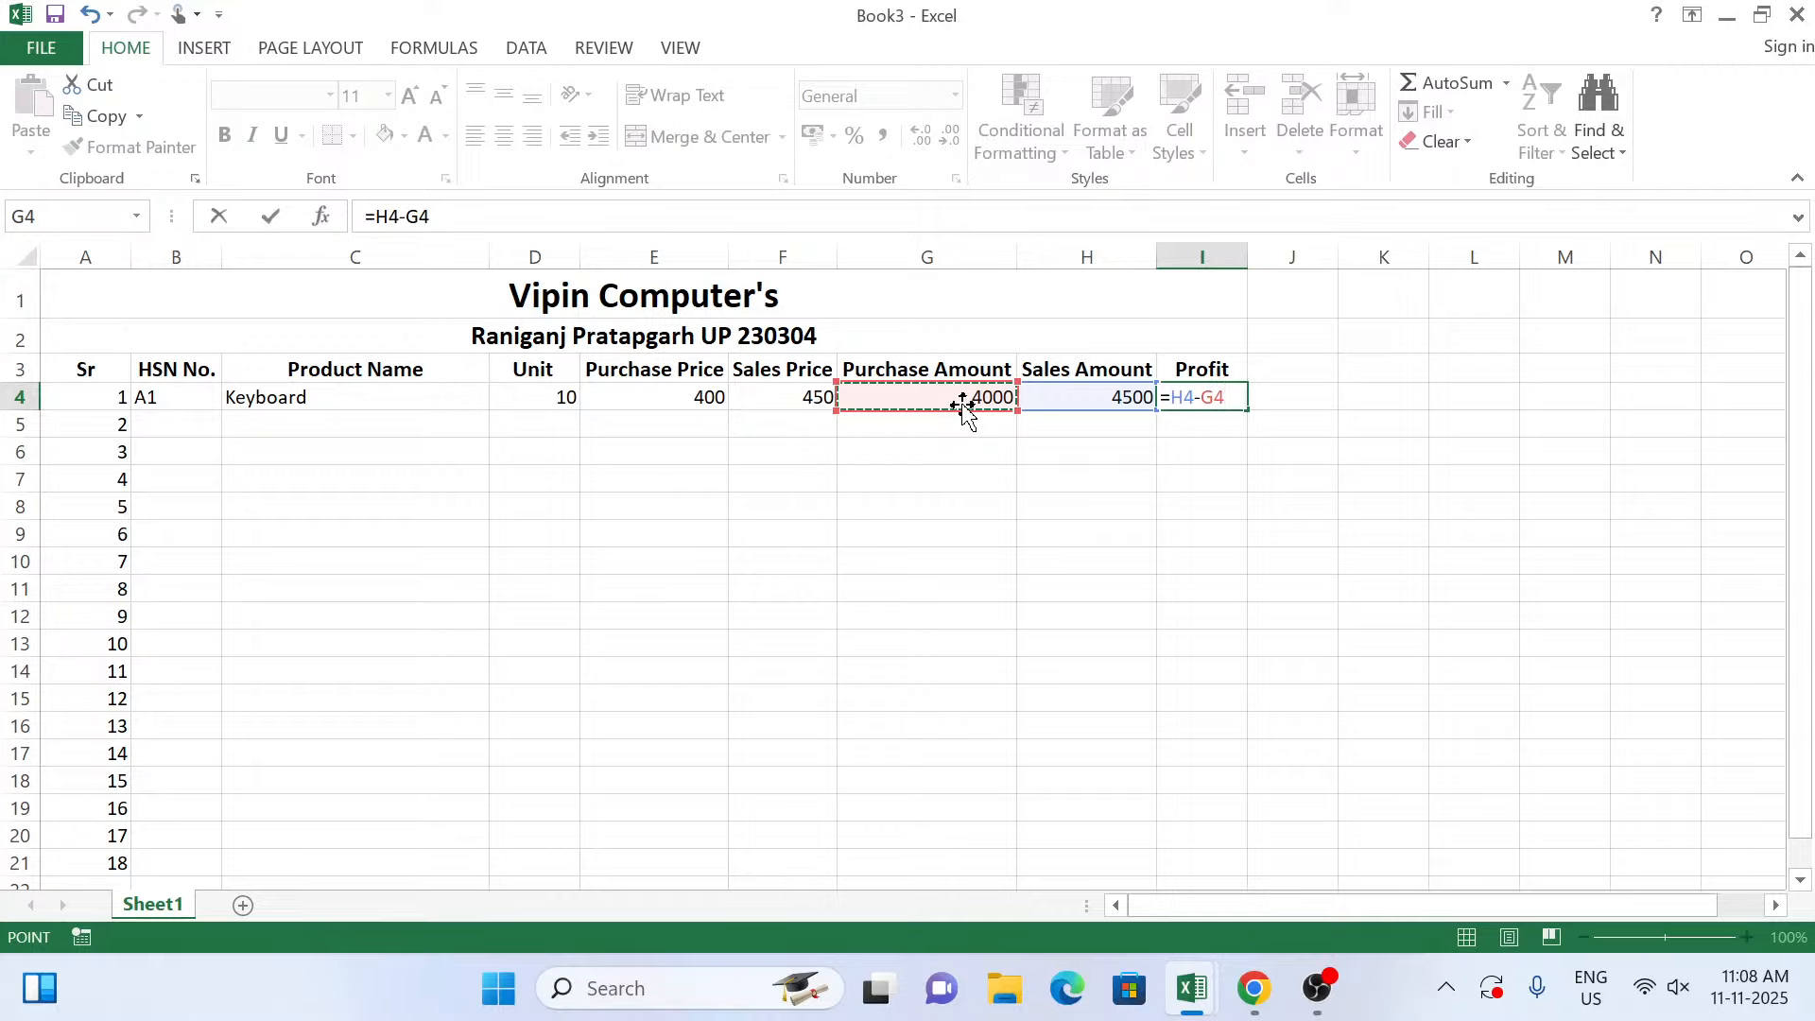
key("Return")
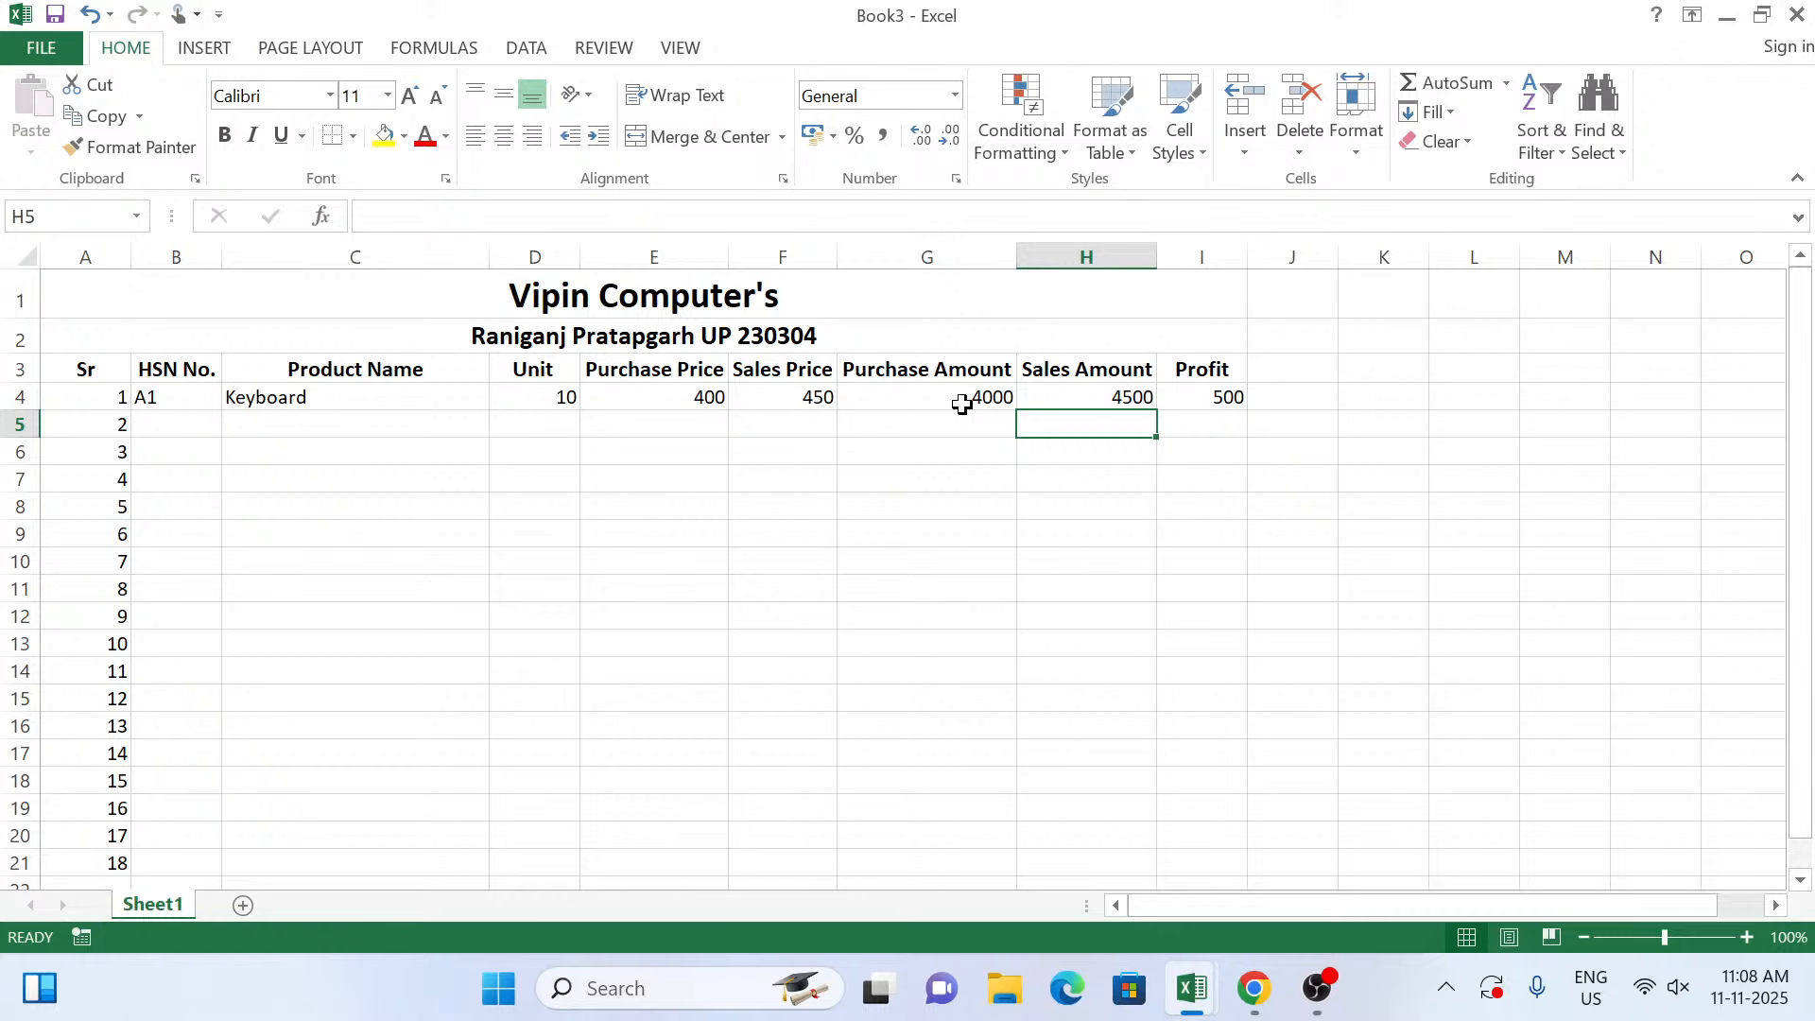
Start the second product row in row 5 with HSN No. A2 and product name Mouse.
key("Left")
key("Left")
key("Left")
key("Left")
key("Left")
key("Left")
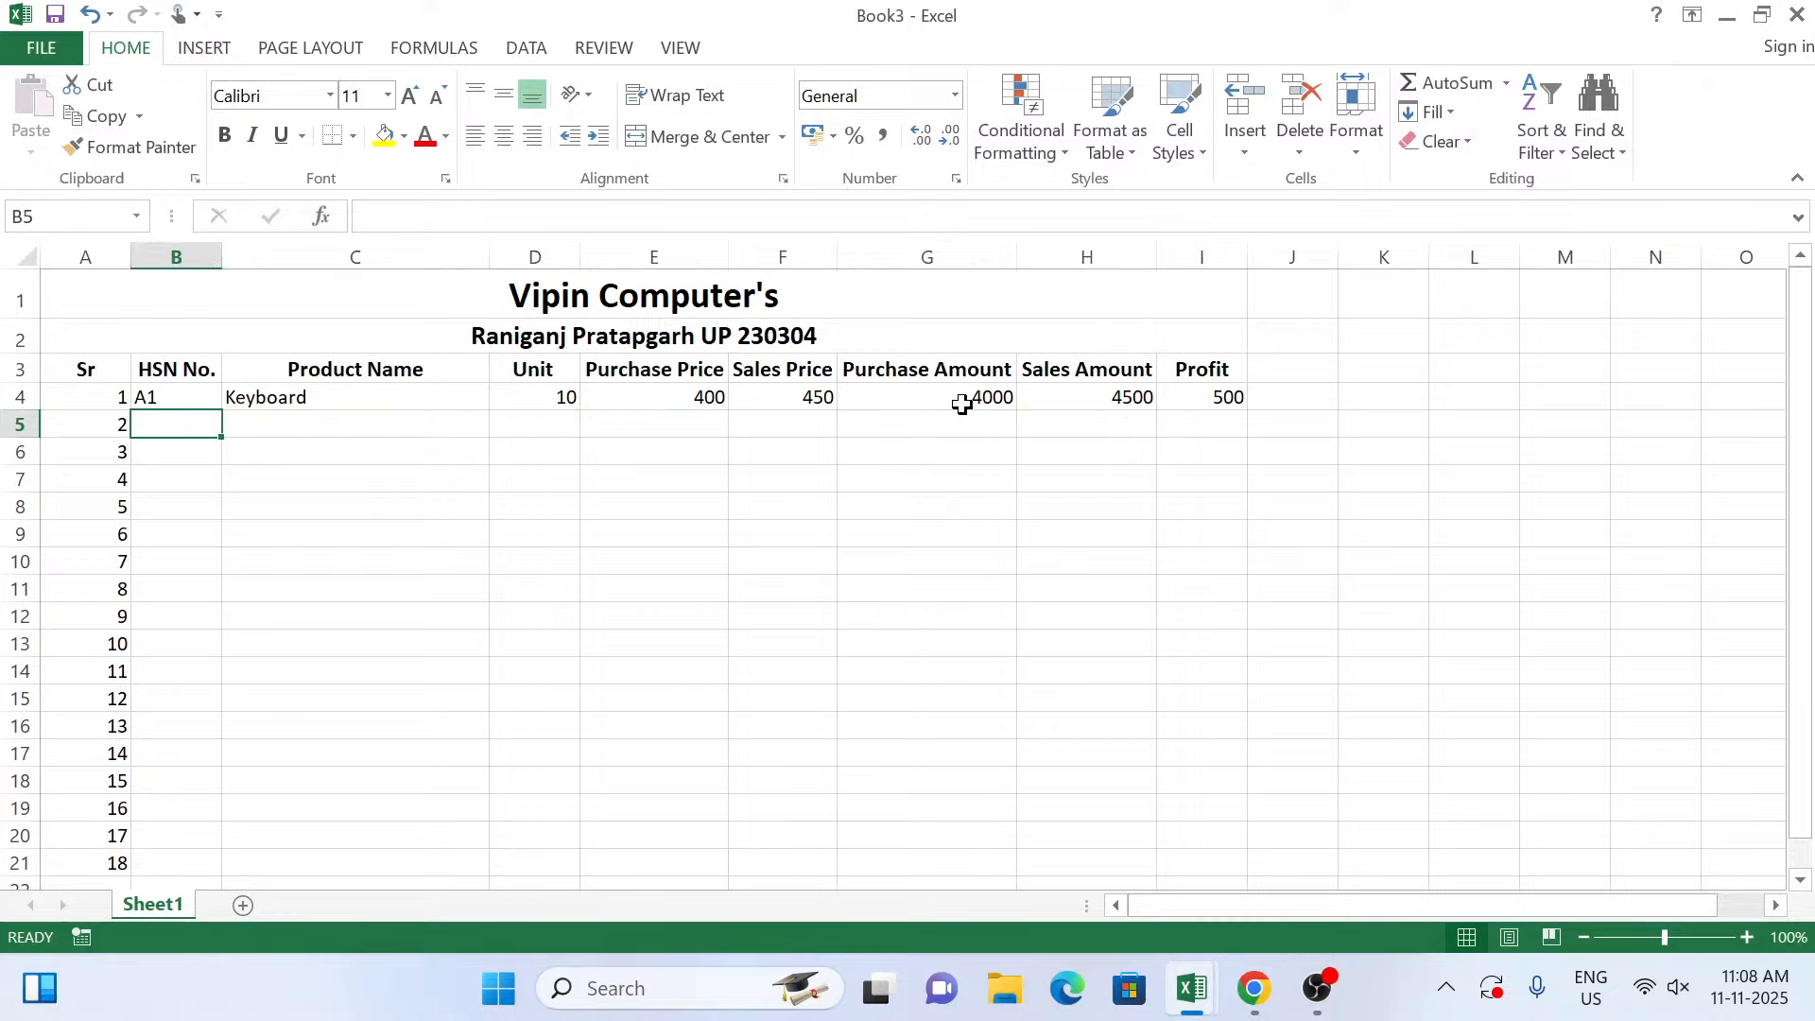
type("A")
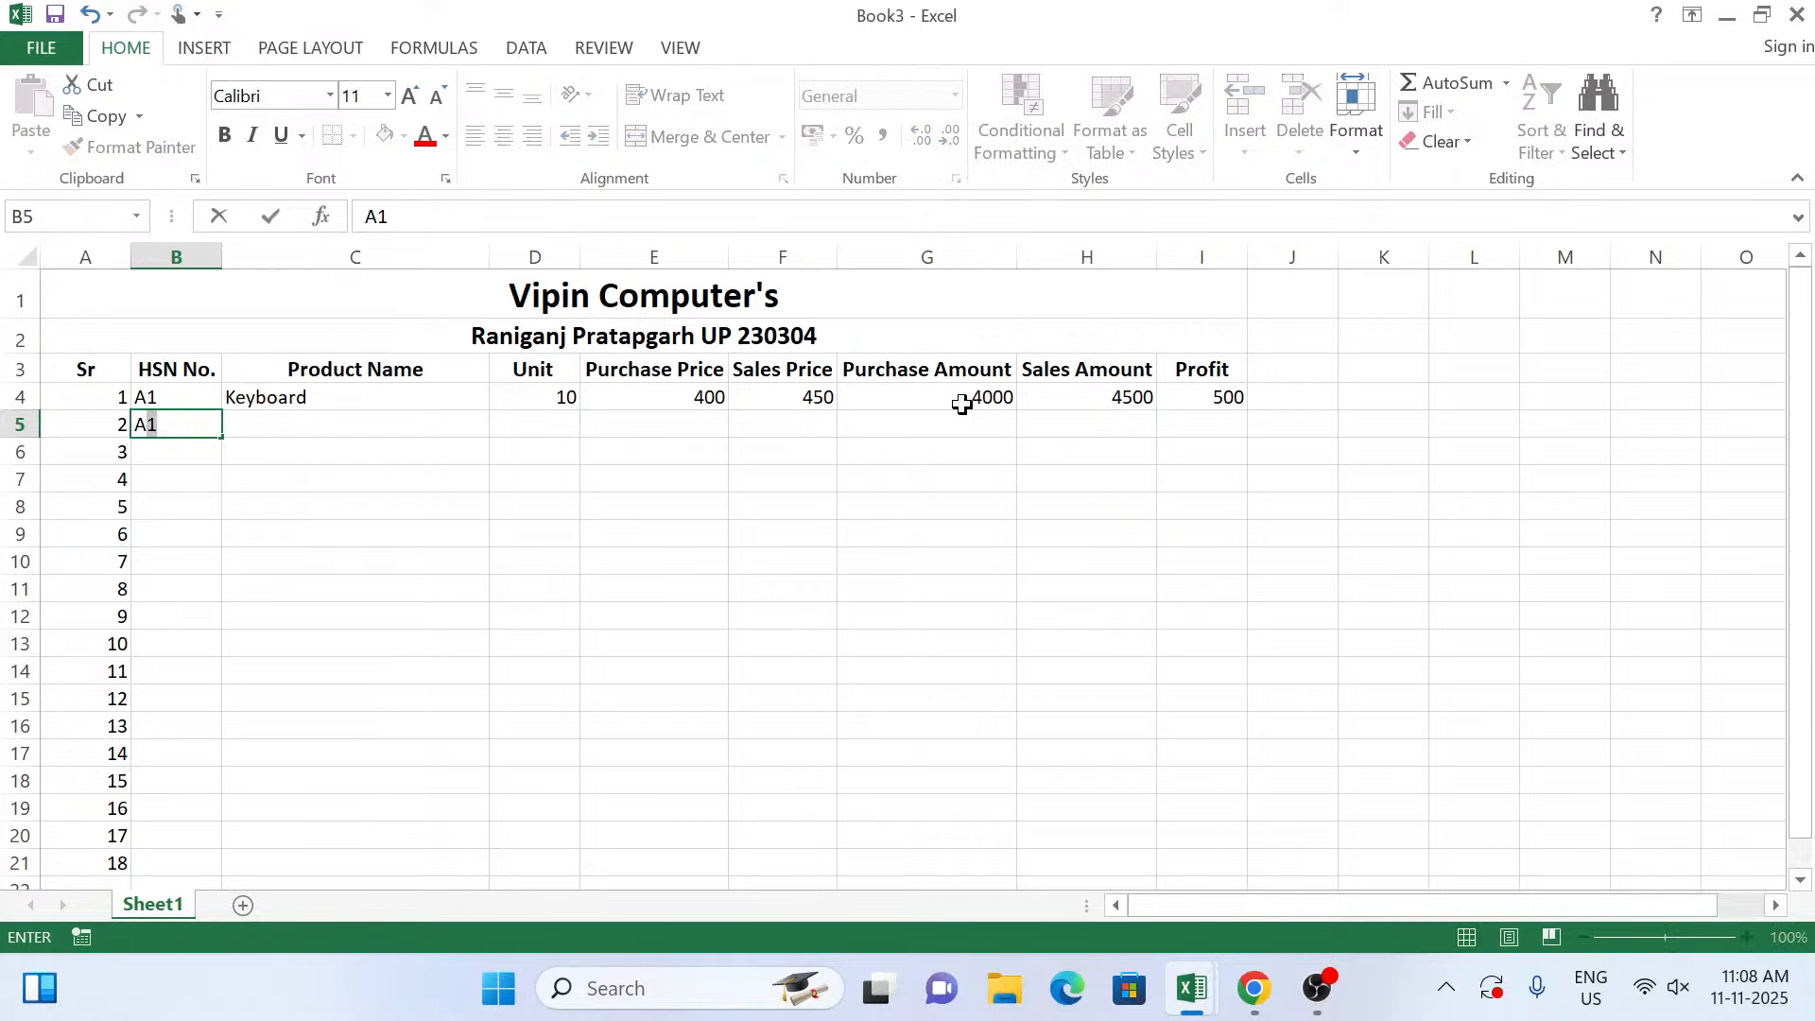
type("2")
key("Tab")
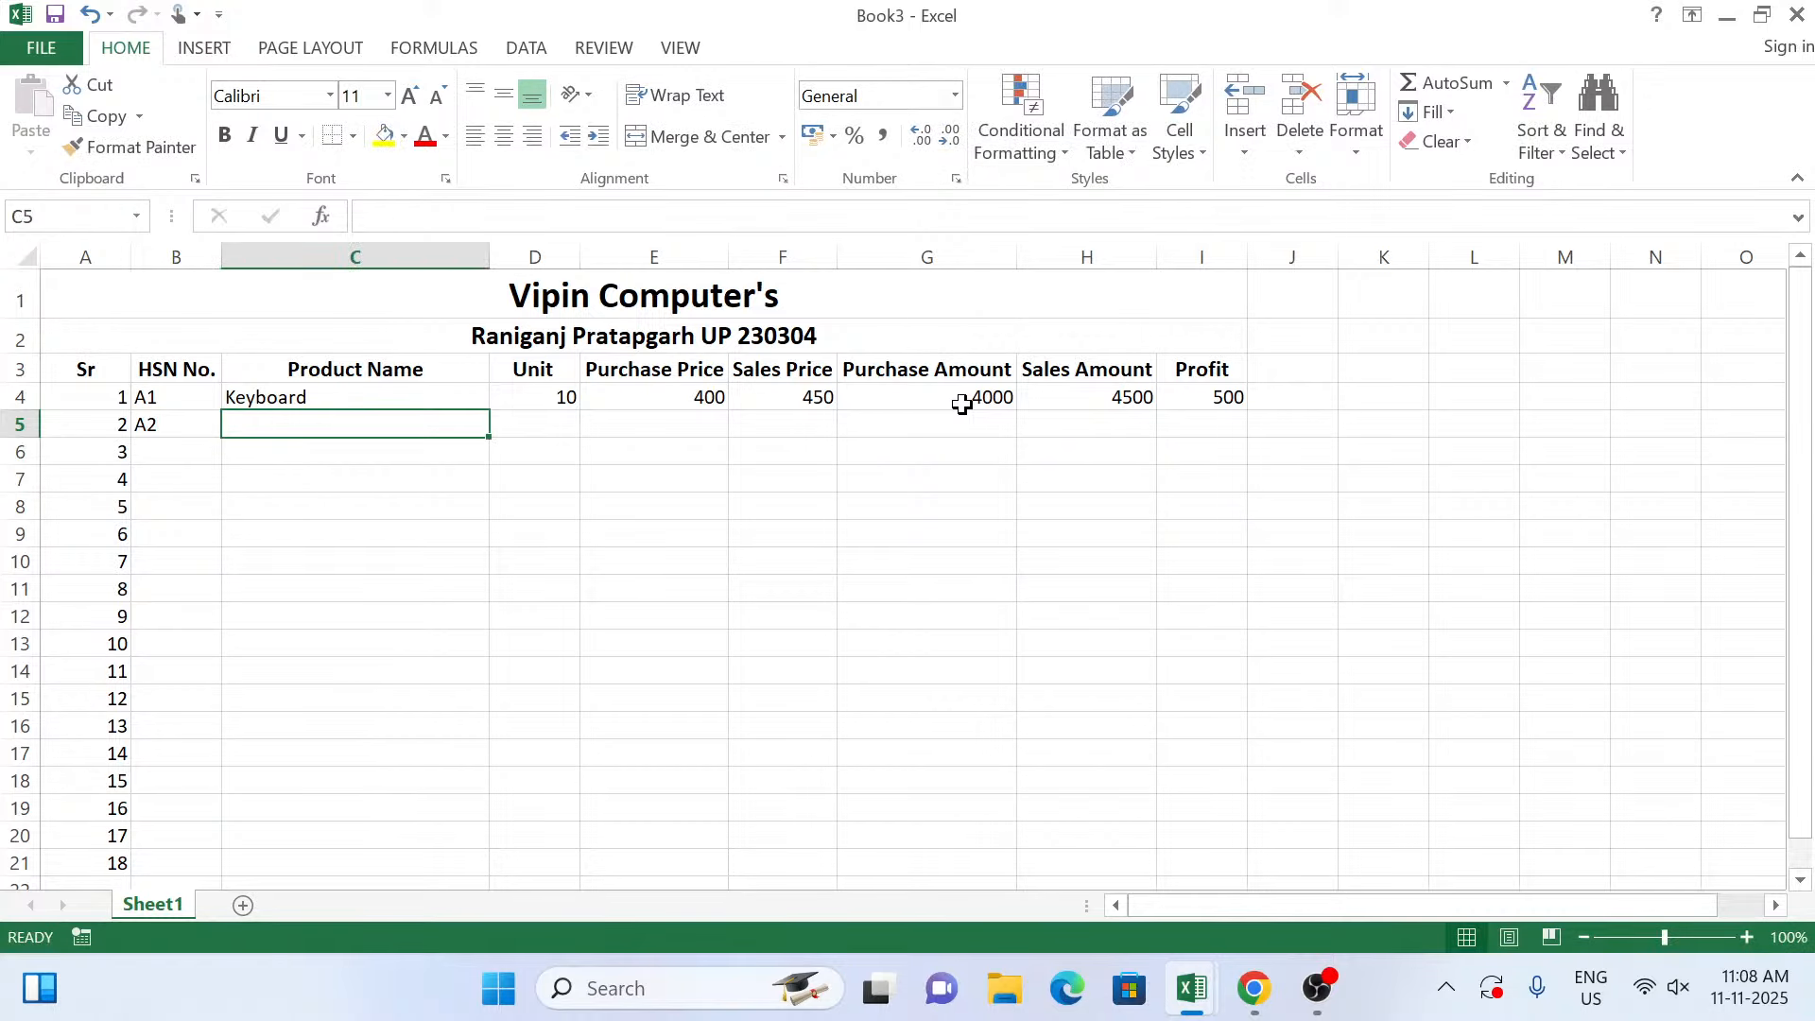
type("Mouse")
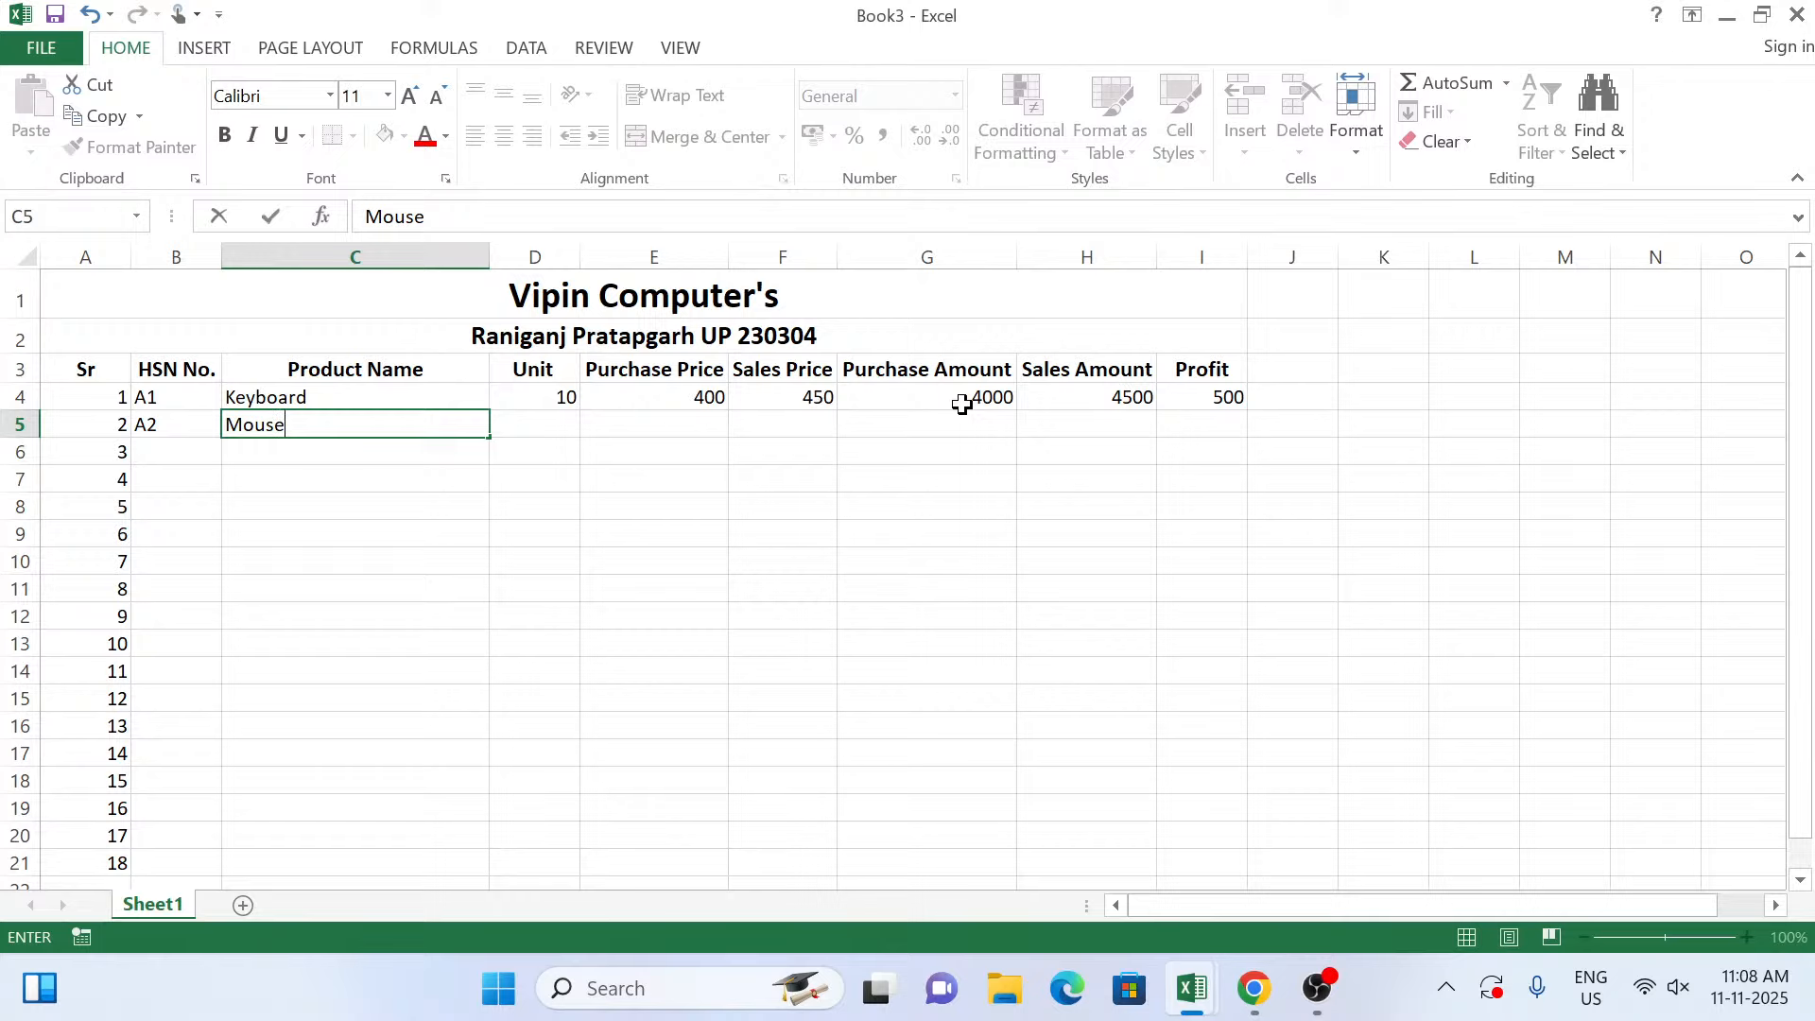
key("Tab")
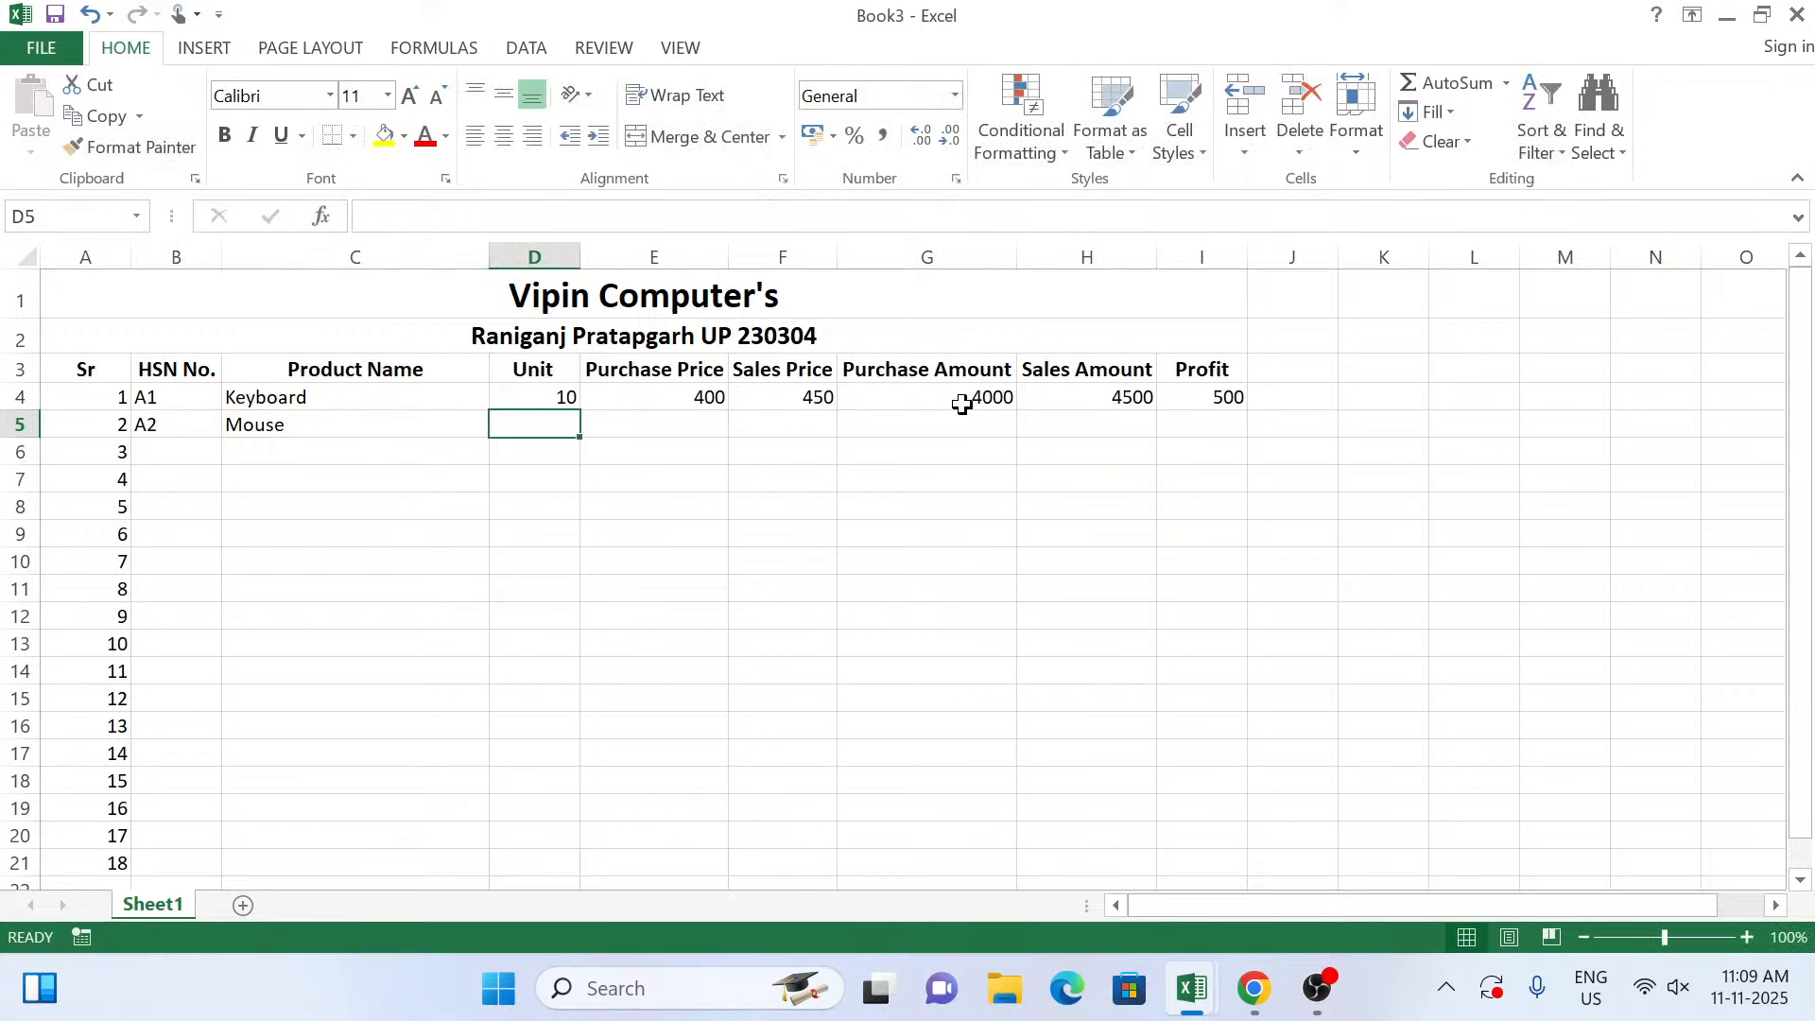
Fill in the mouse's Unit as 15, Purchase Price as 200 and Sales Price as 250.
type("15")
key("Tab")
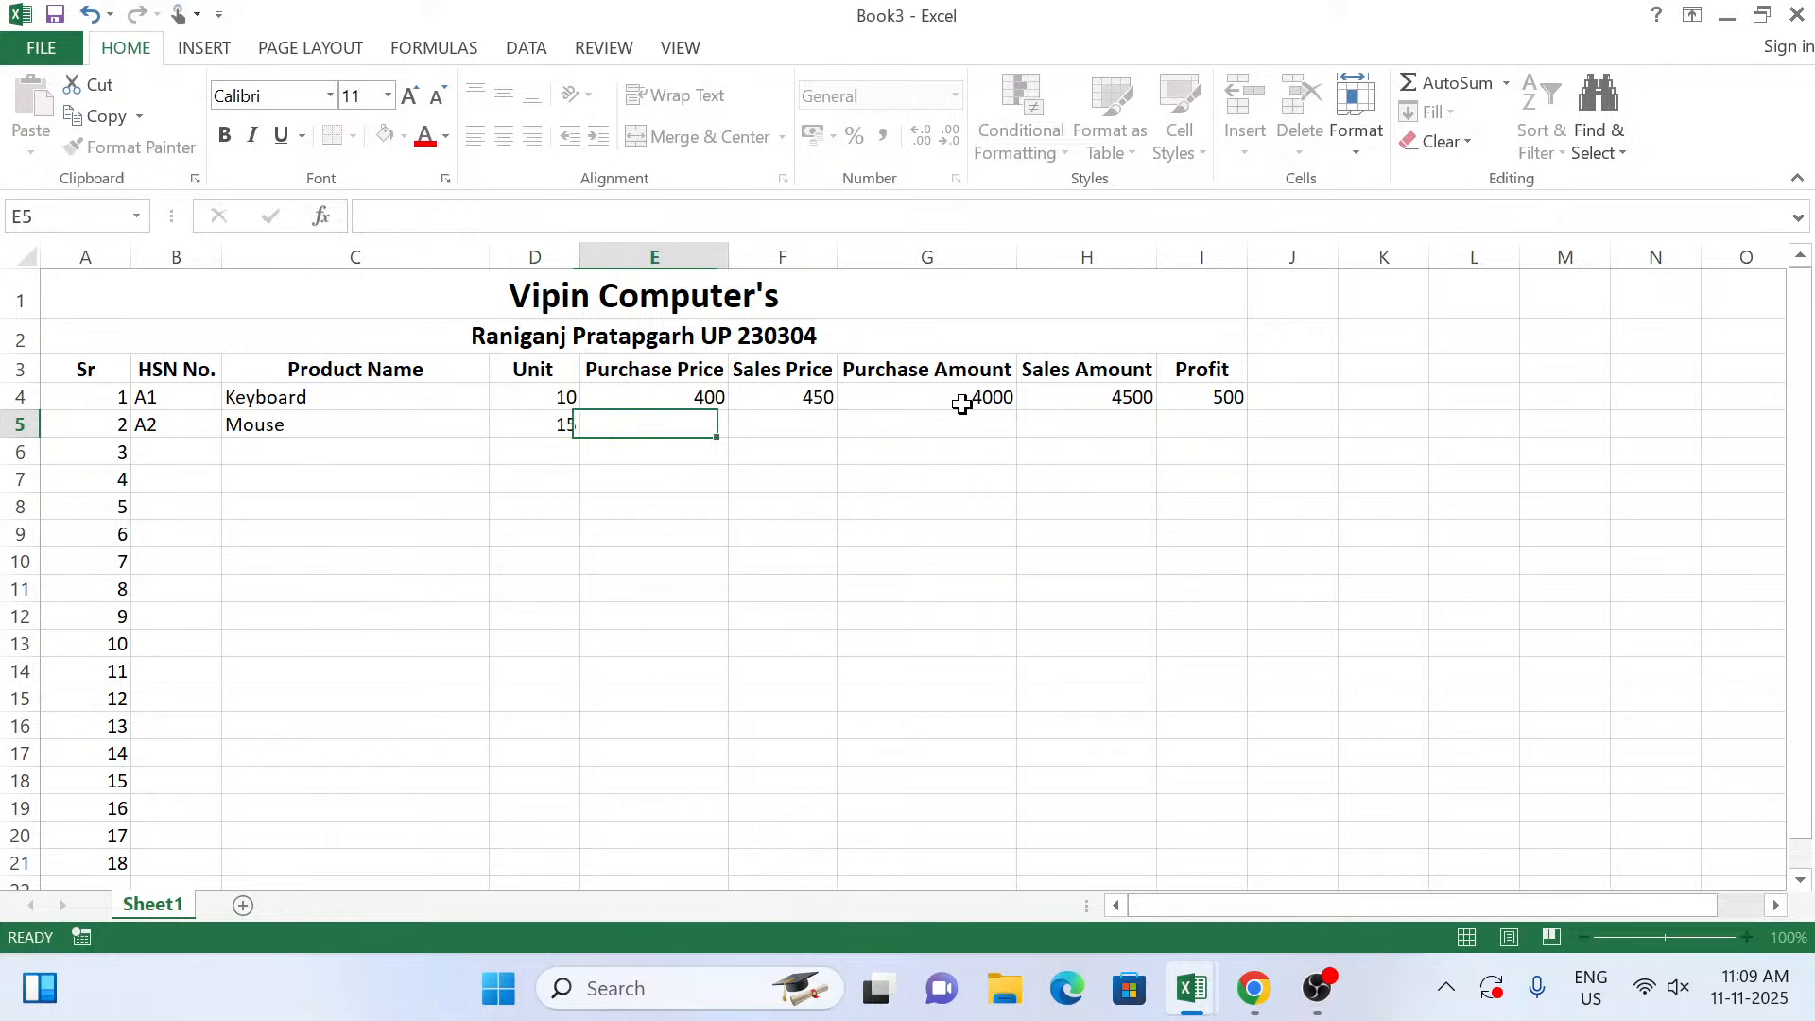
type("200")
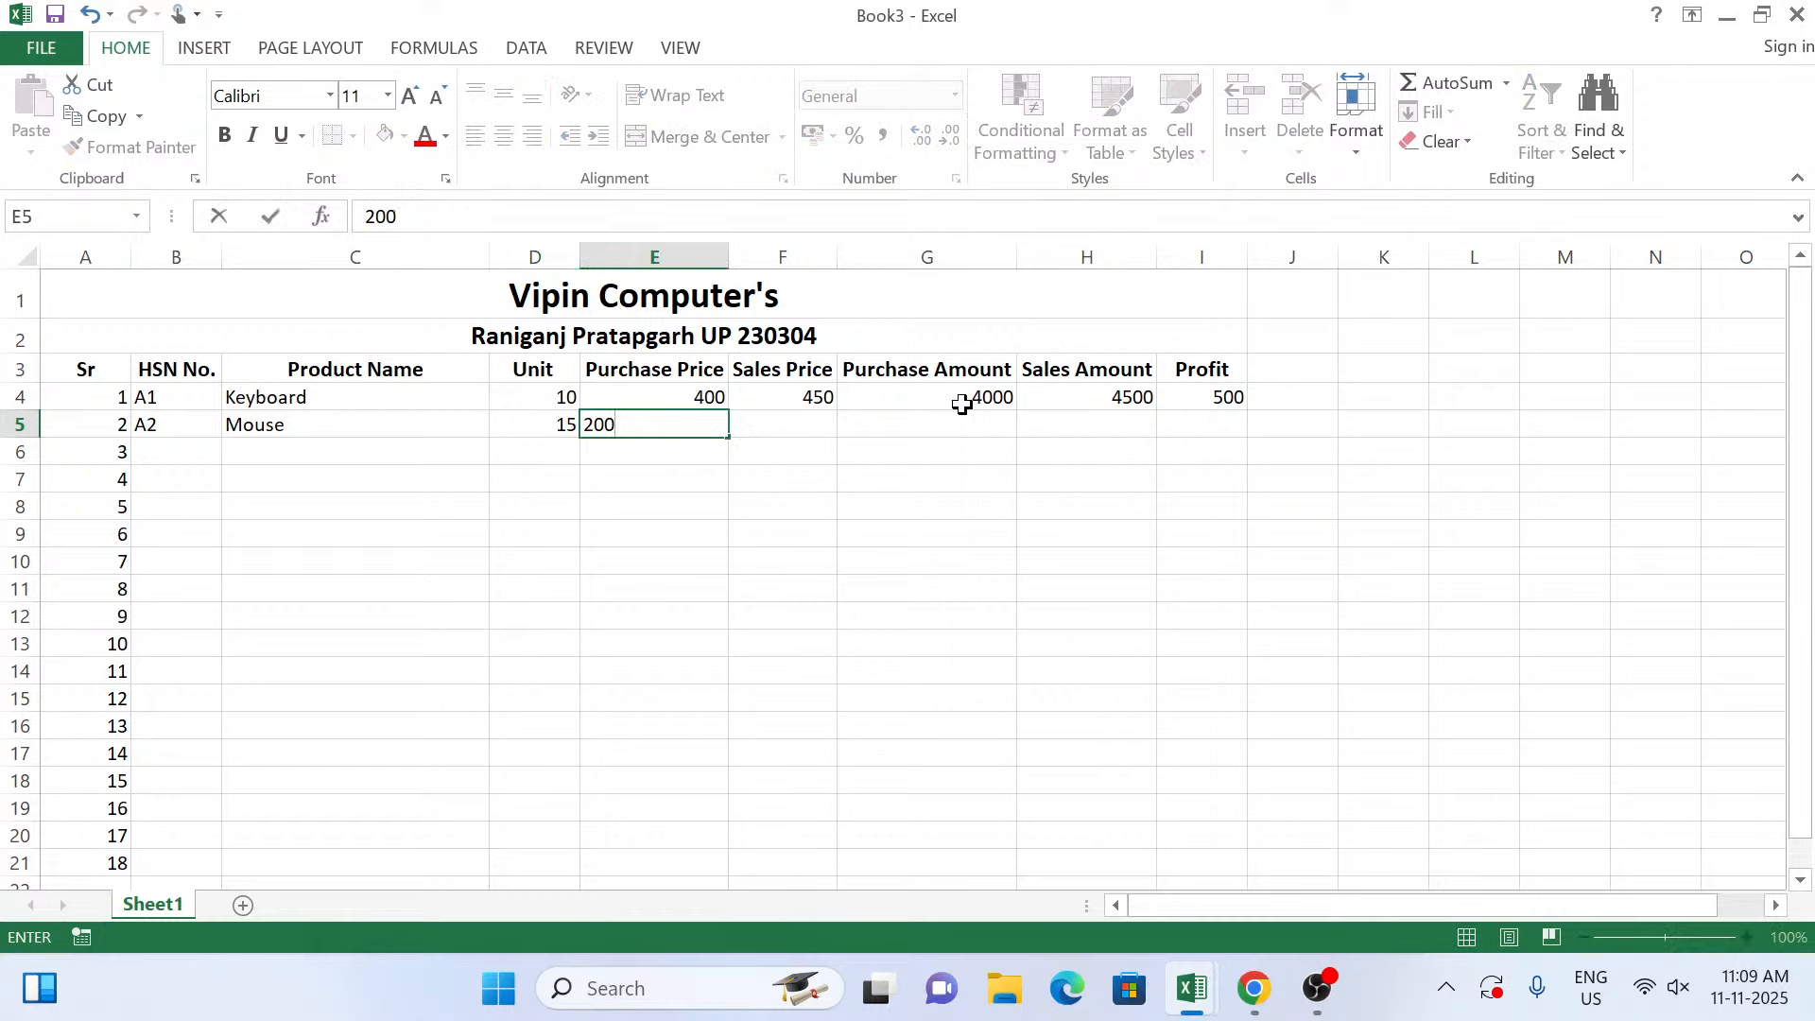
key("Tab")
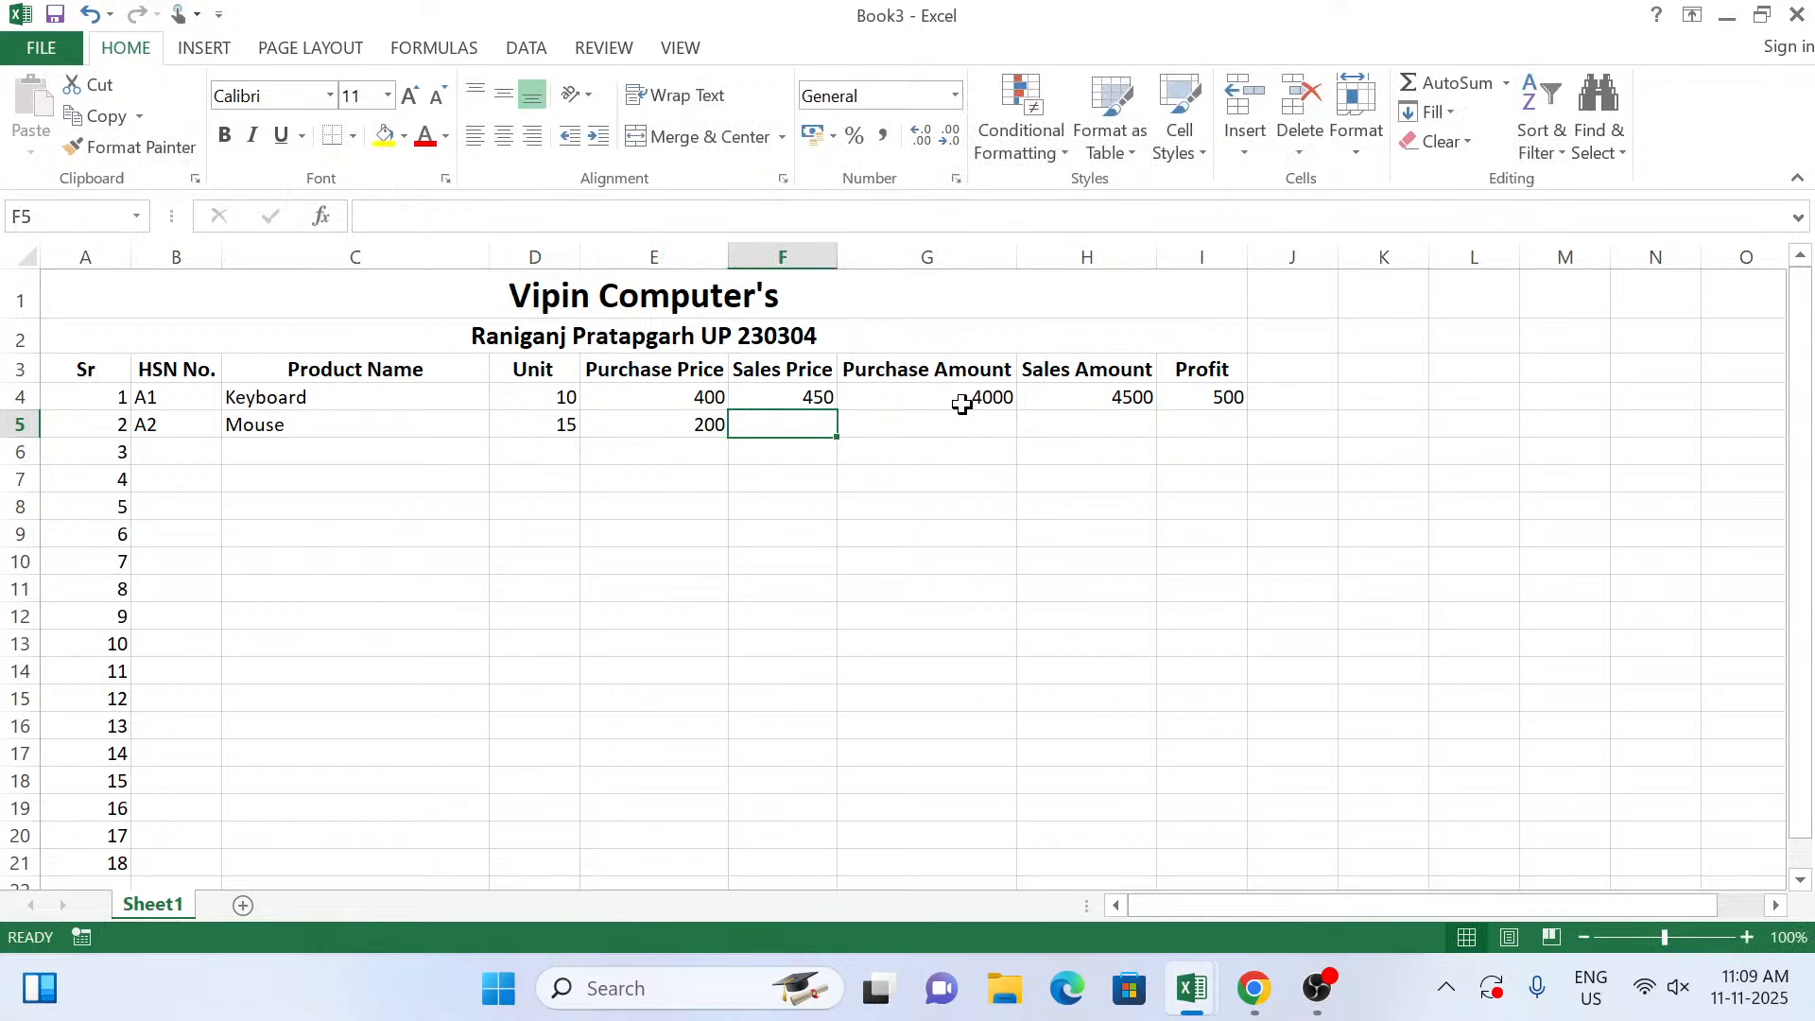
type("250")
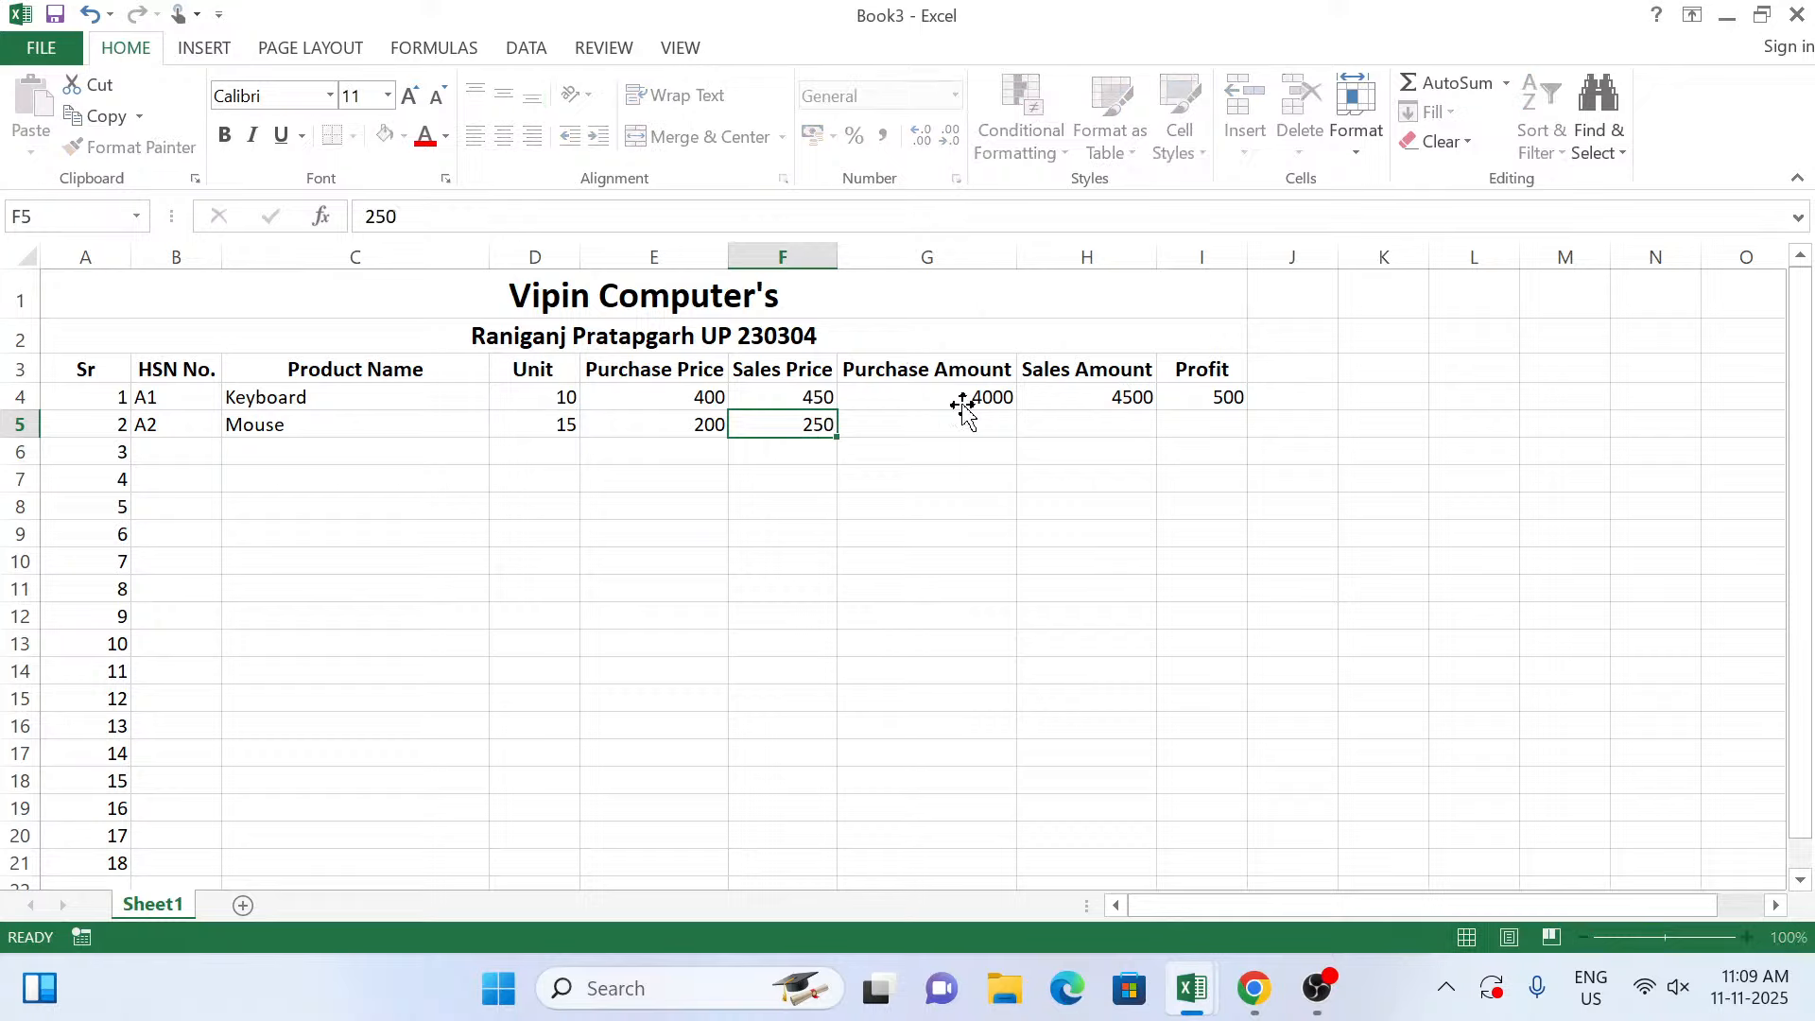
key("Tab")
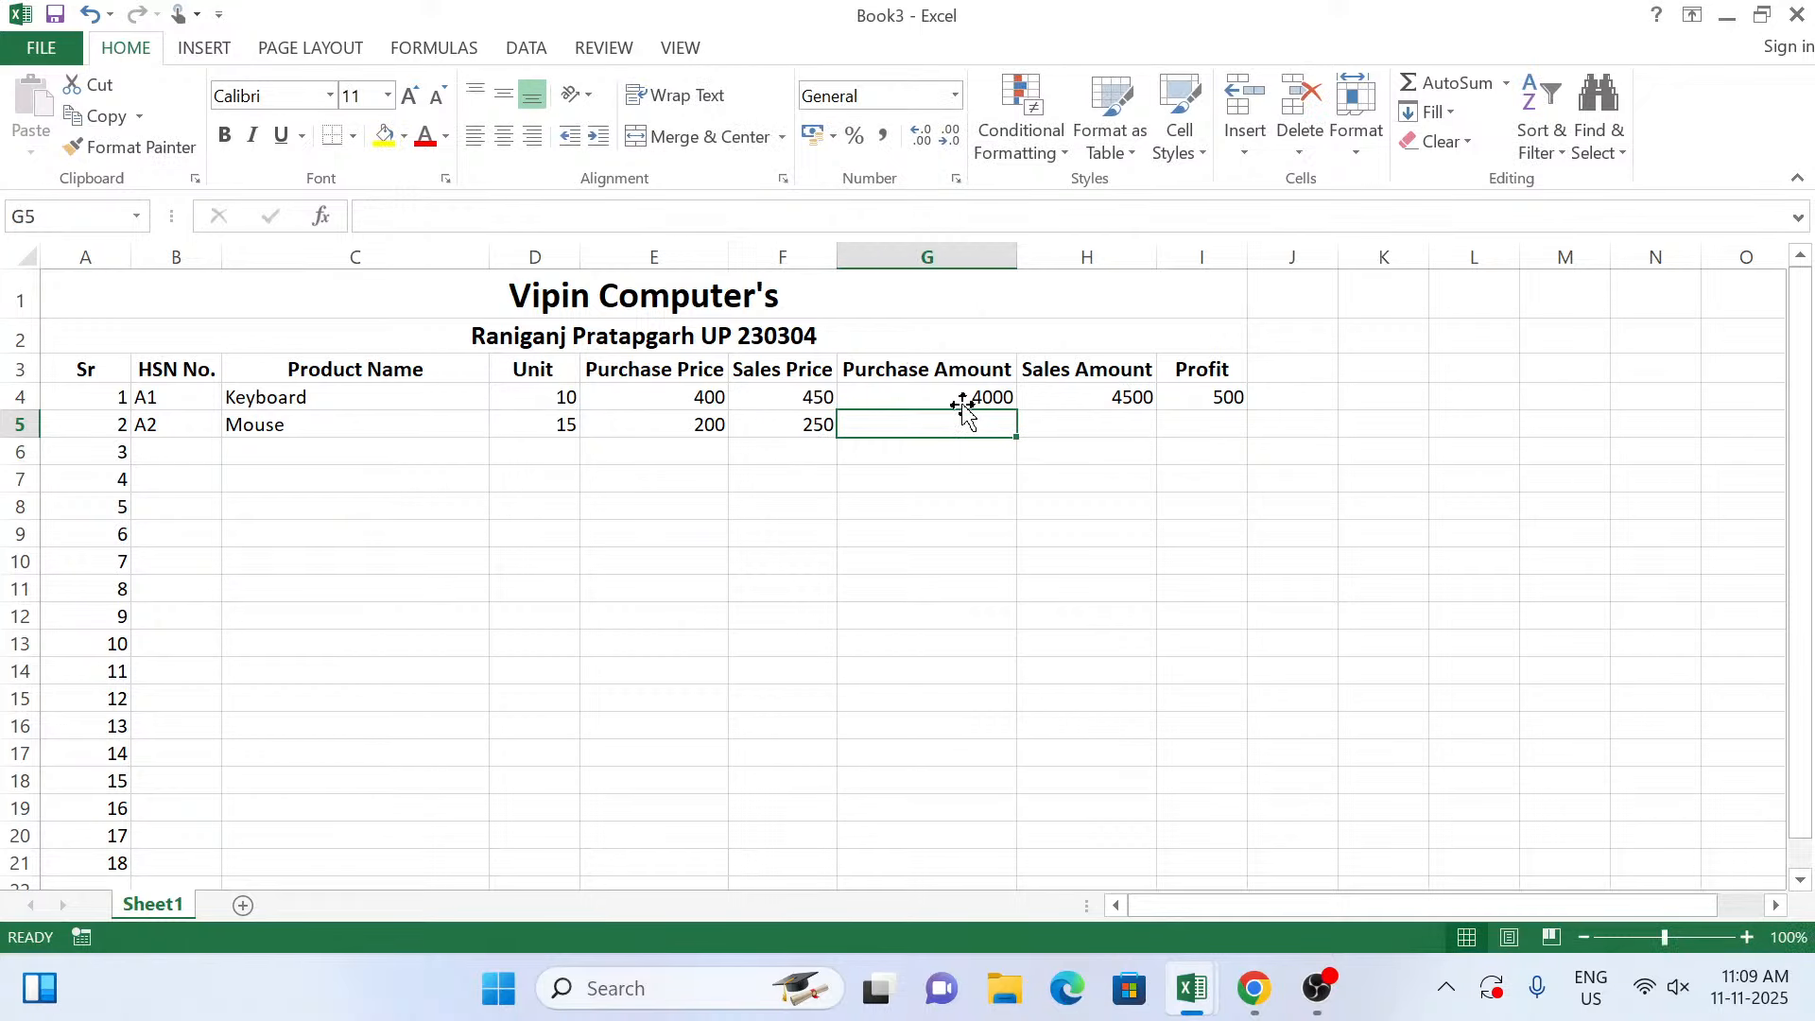
Calculate the mouse's Purchase Amount in G5 with the formula =d5*e5.
key("ctrl+d")
type("=")
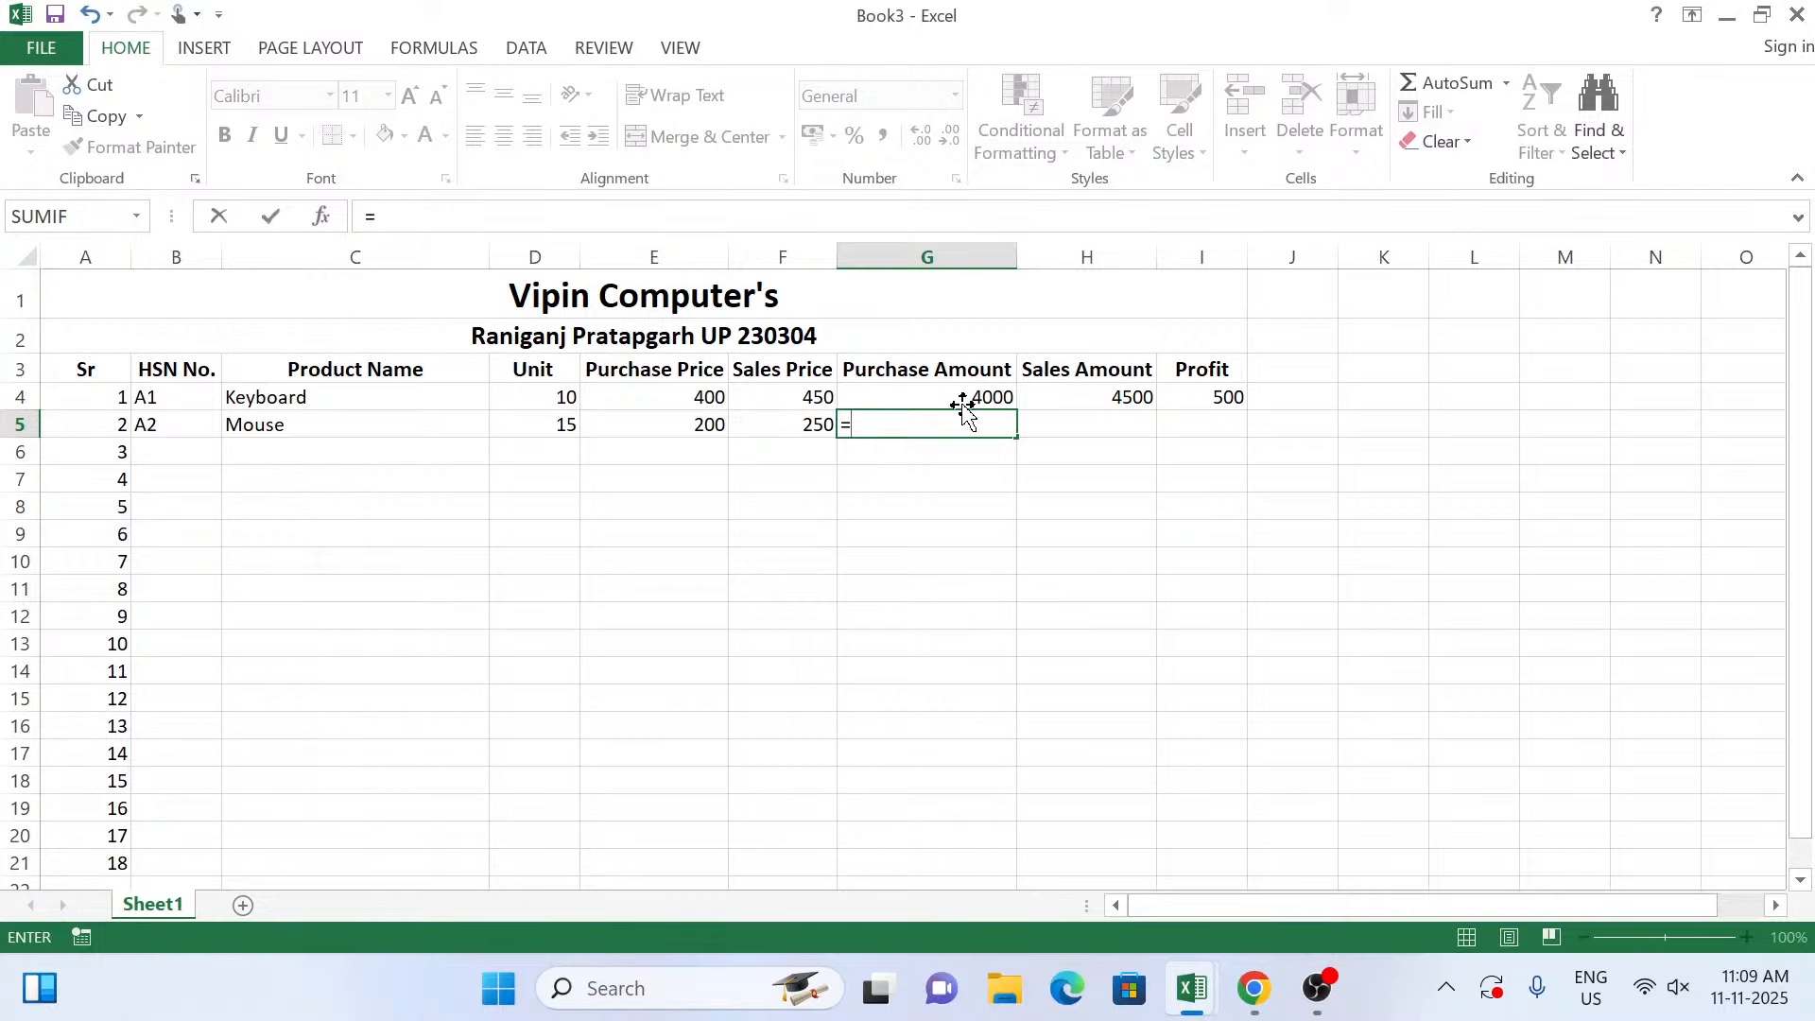
type("d5")
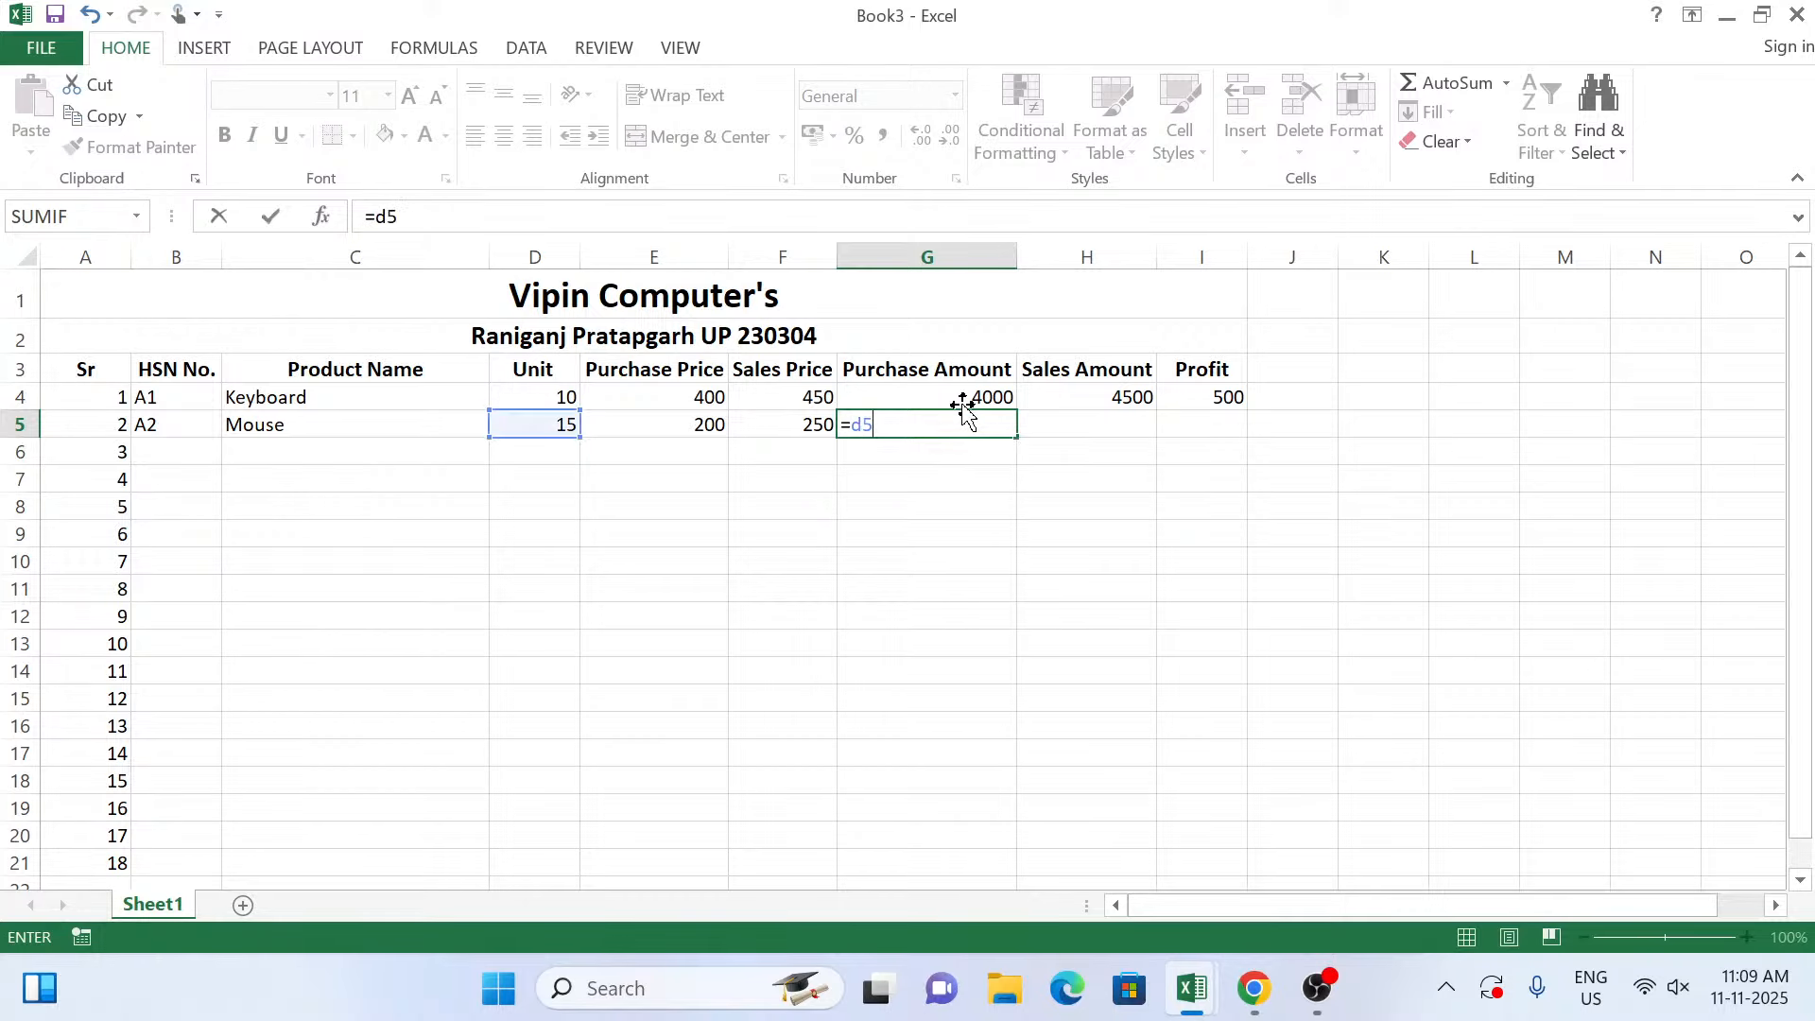
type("*e5")
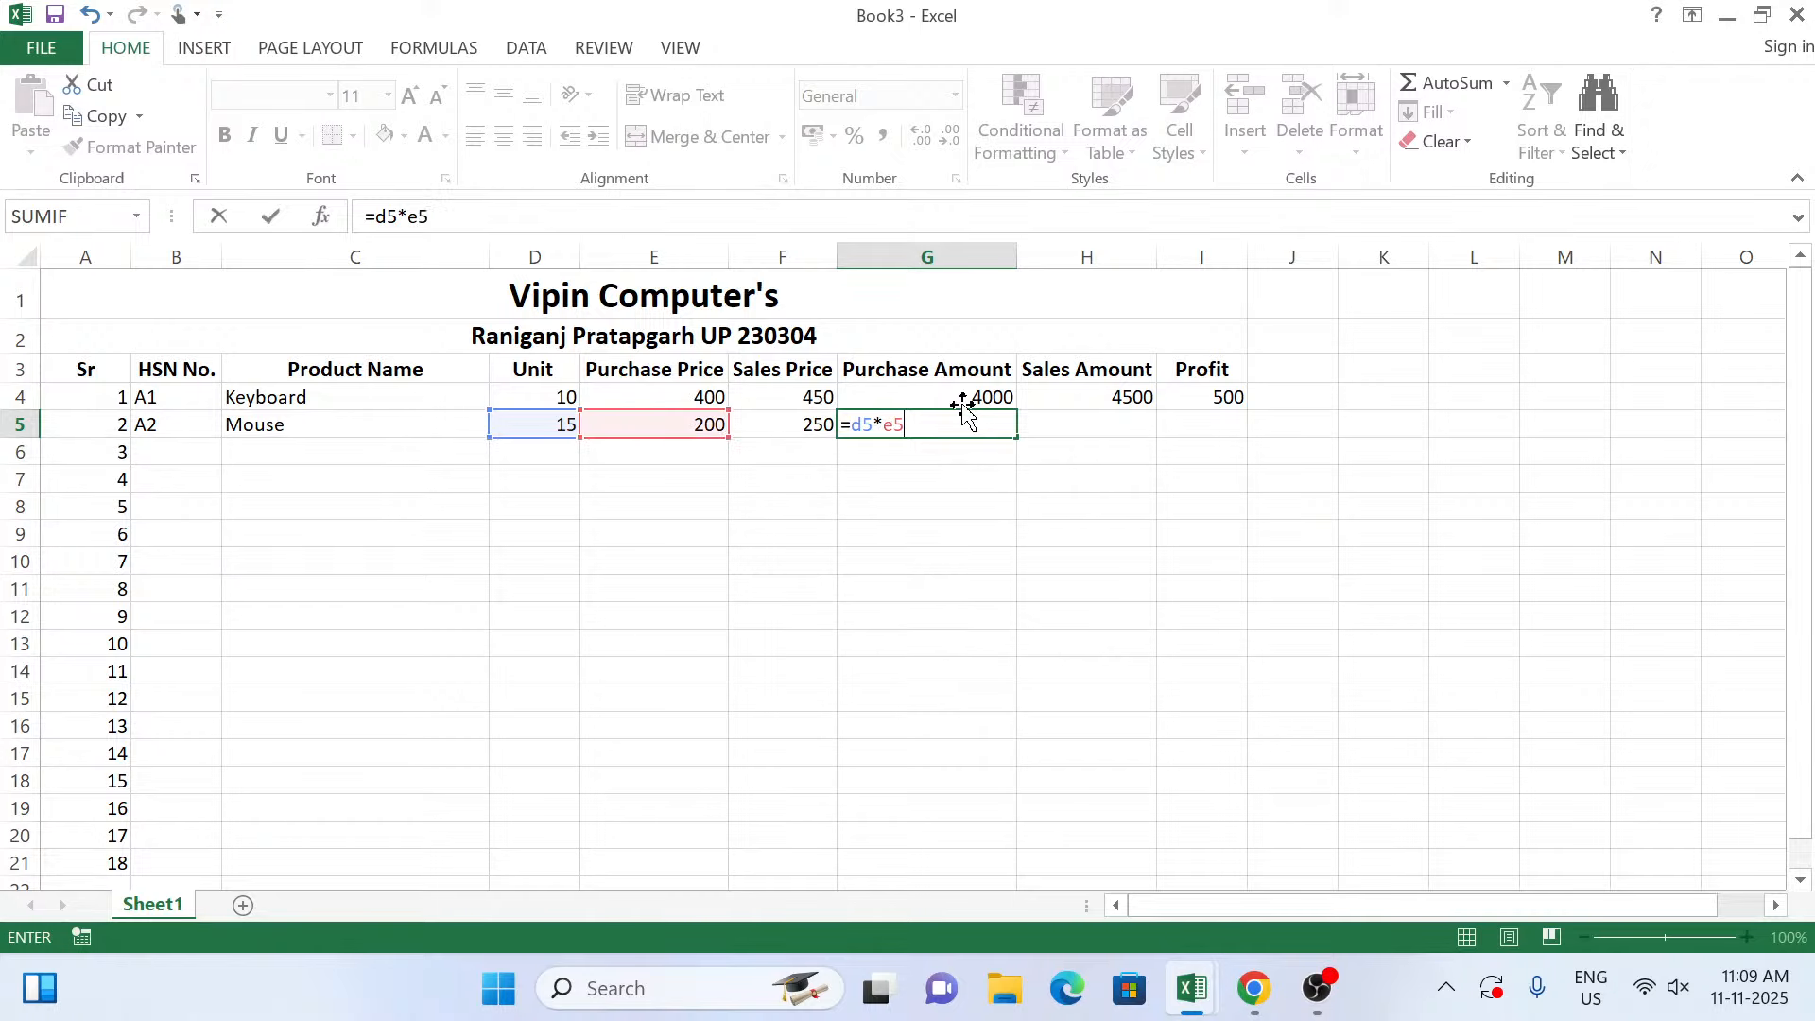
key("Tab")
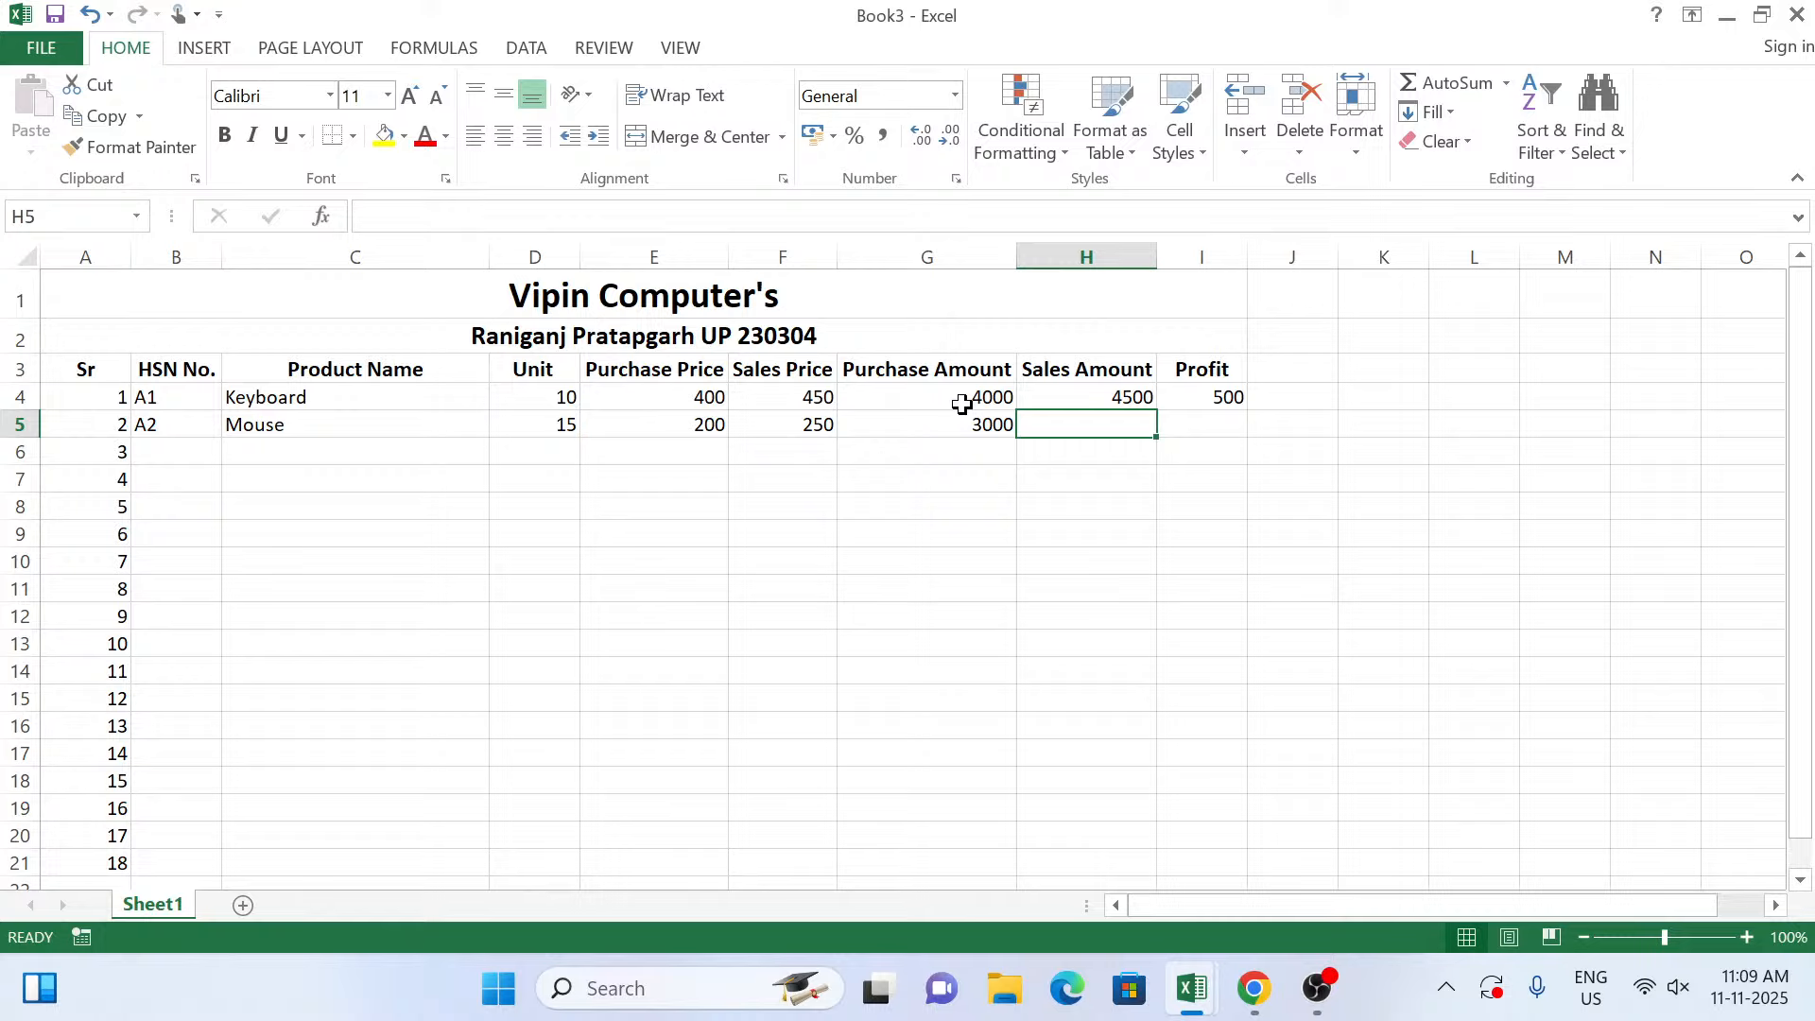
Fill the Sales Amount and Profit formulas down from the keyboard row into H5 and I5.
key("ctrl+d")
key("Right")
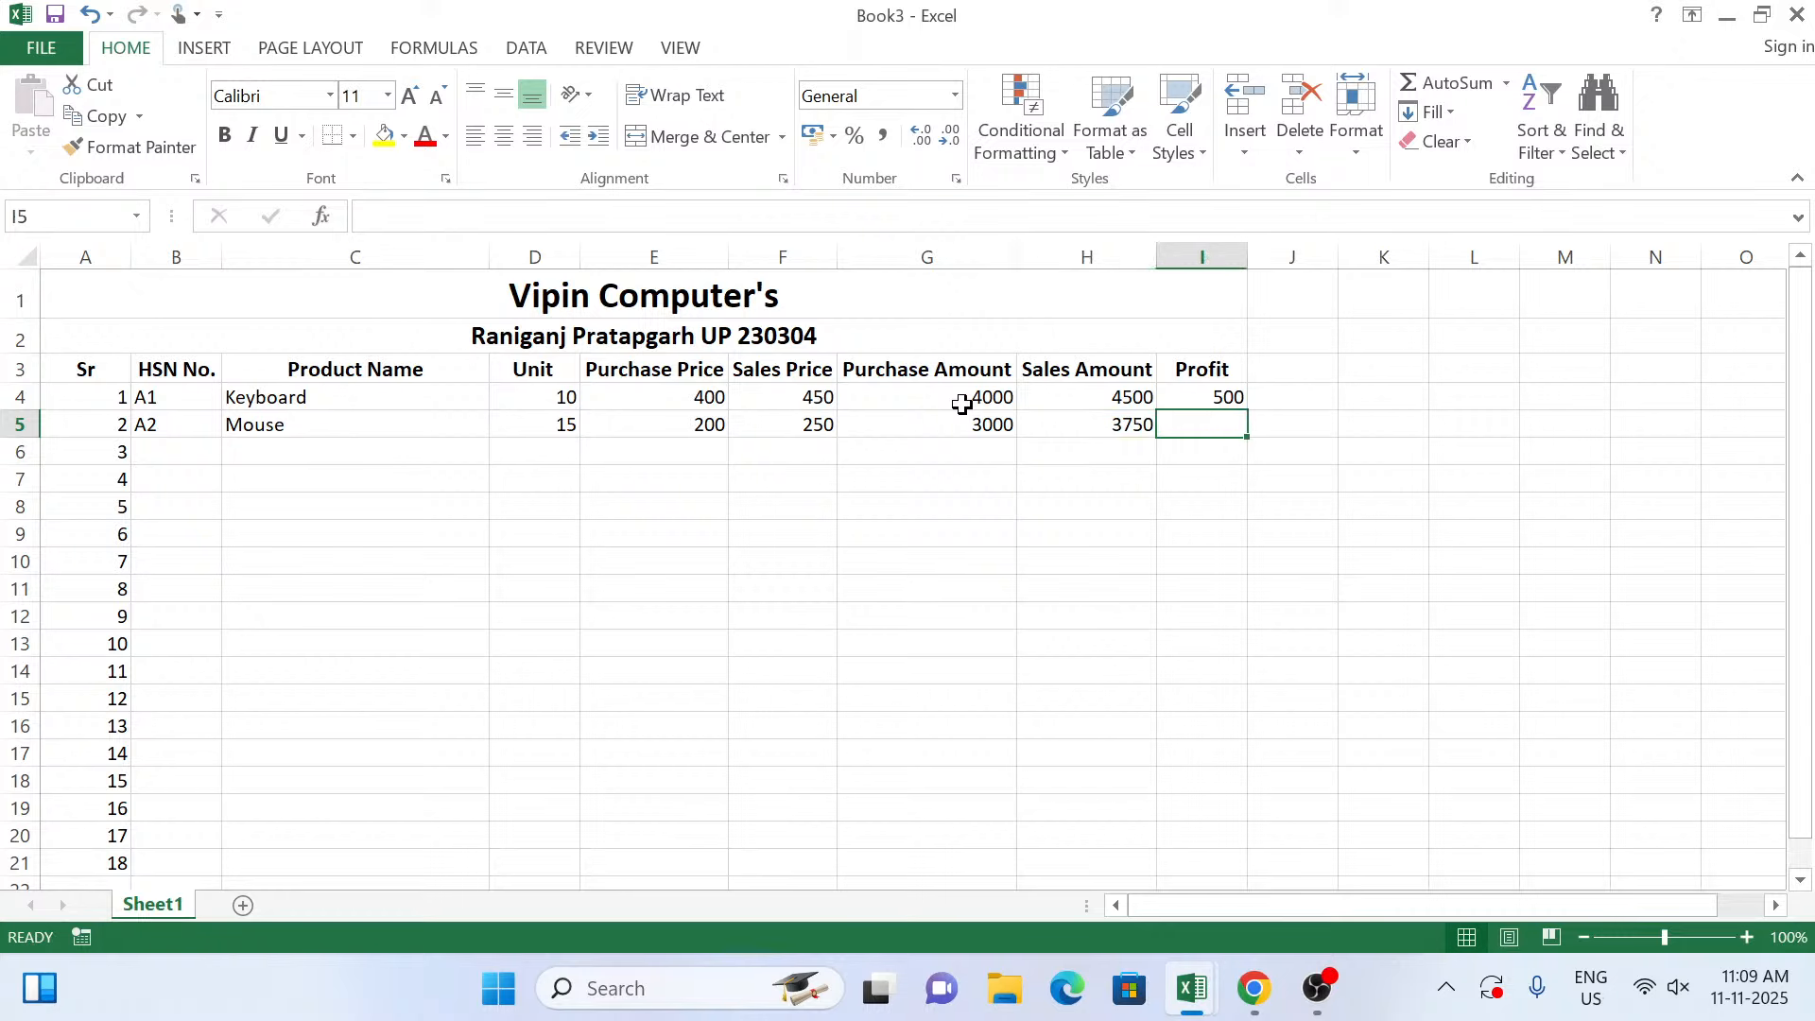
key("ctrl+d")
key("Return")
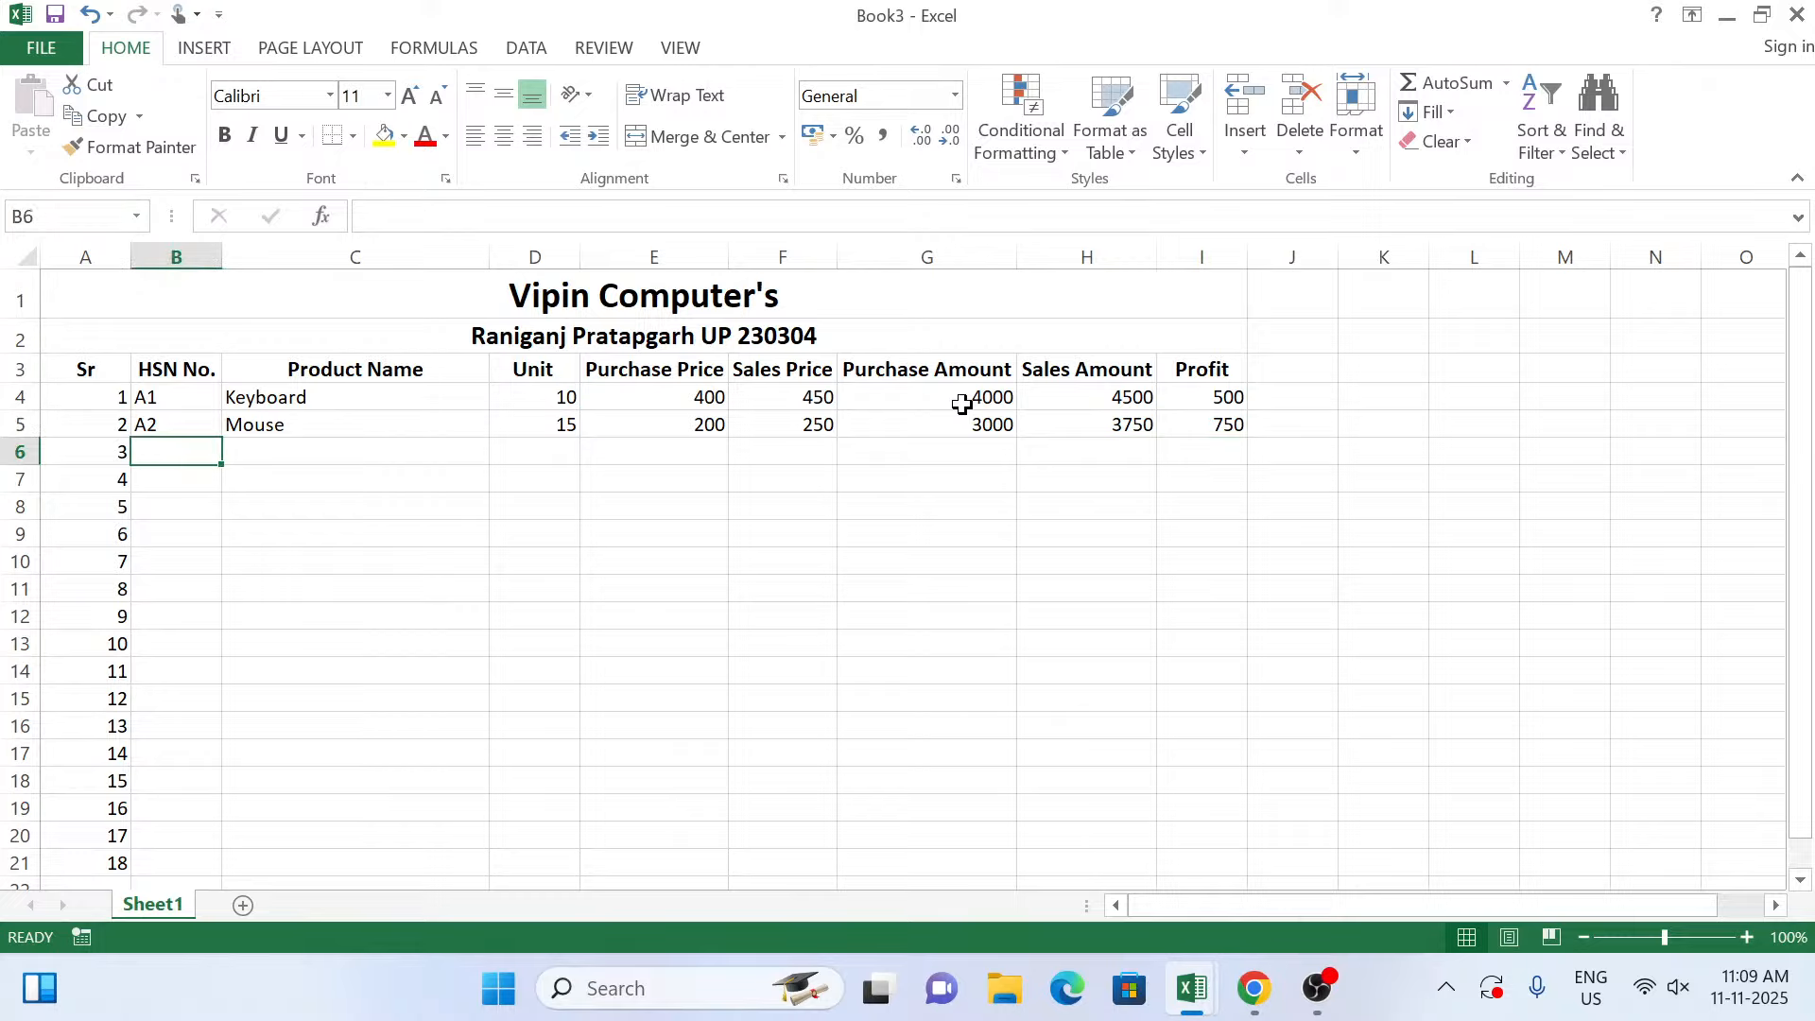
Start the third product row in row 6 with HSN No. A3 and product name CPU.
type("A3")
key("Tab")
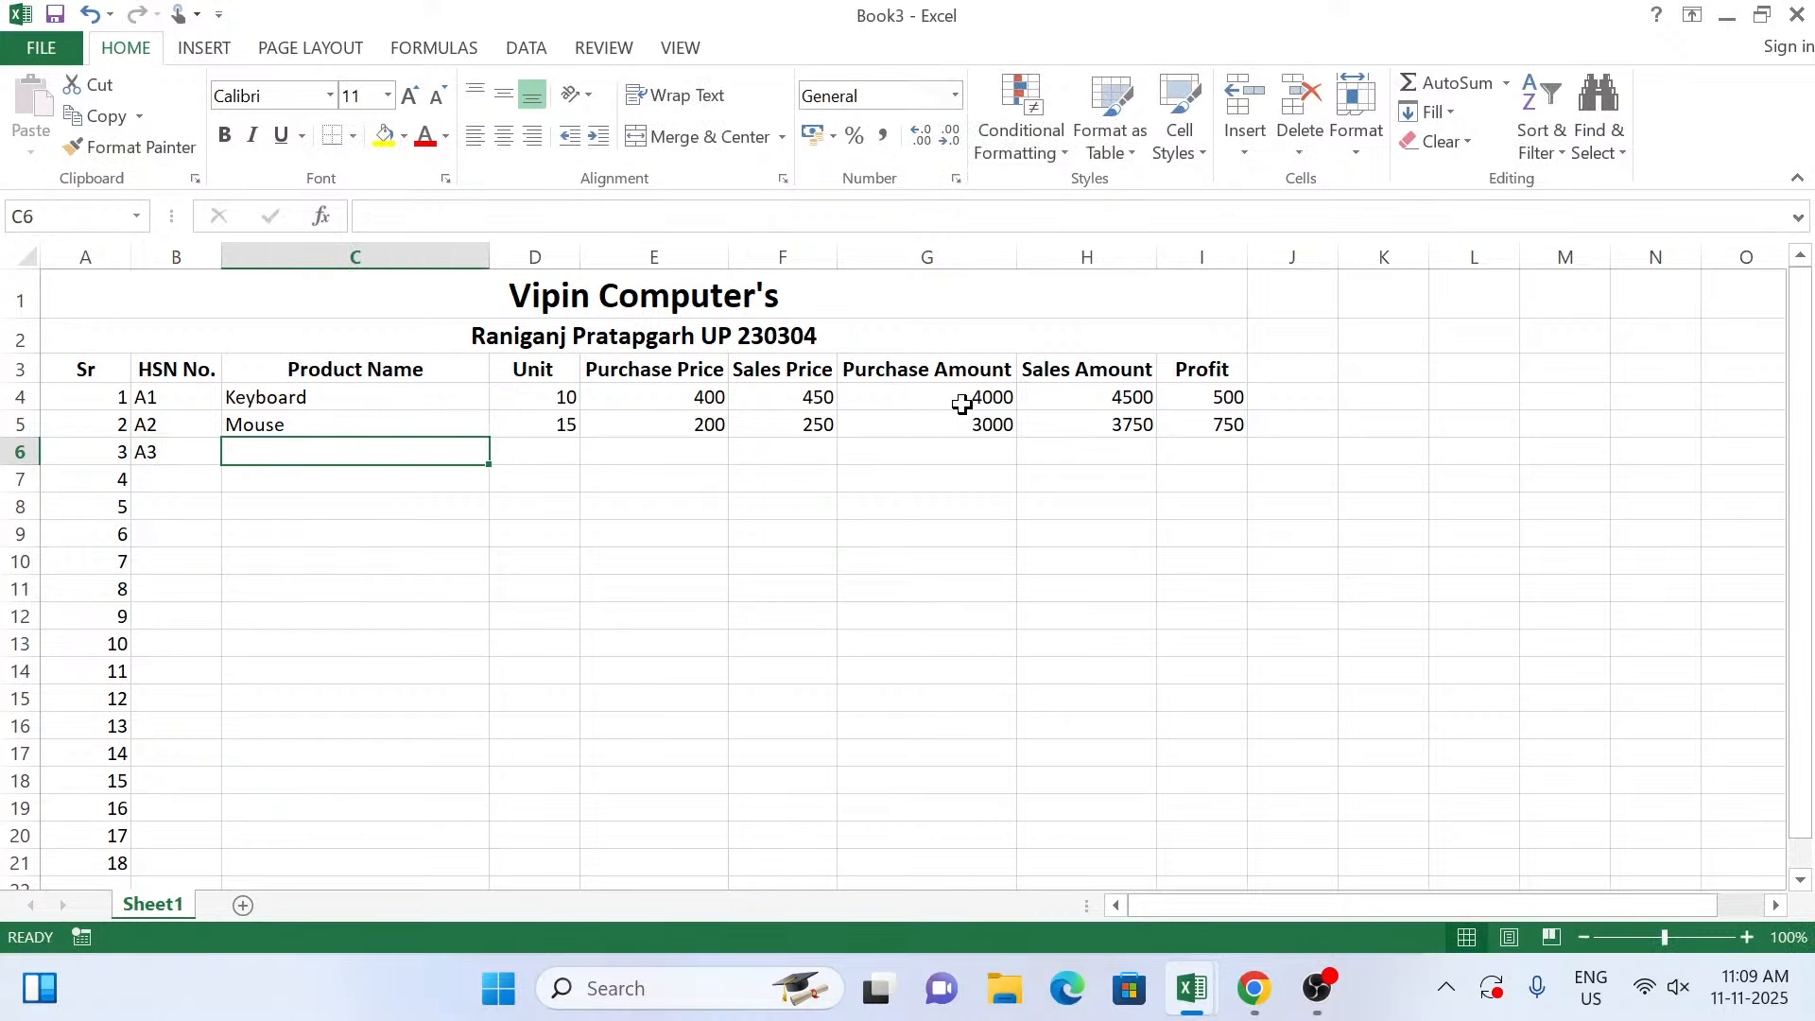
type("CPU")
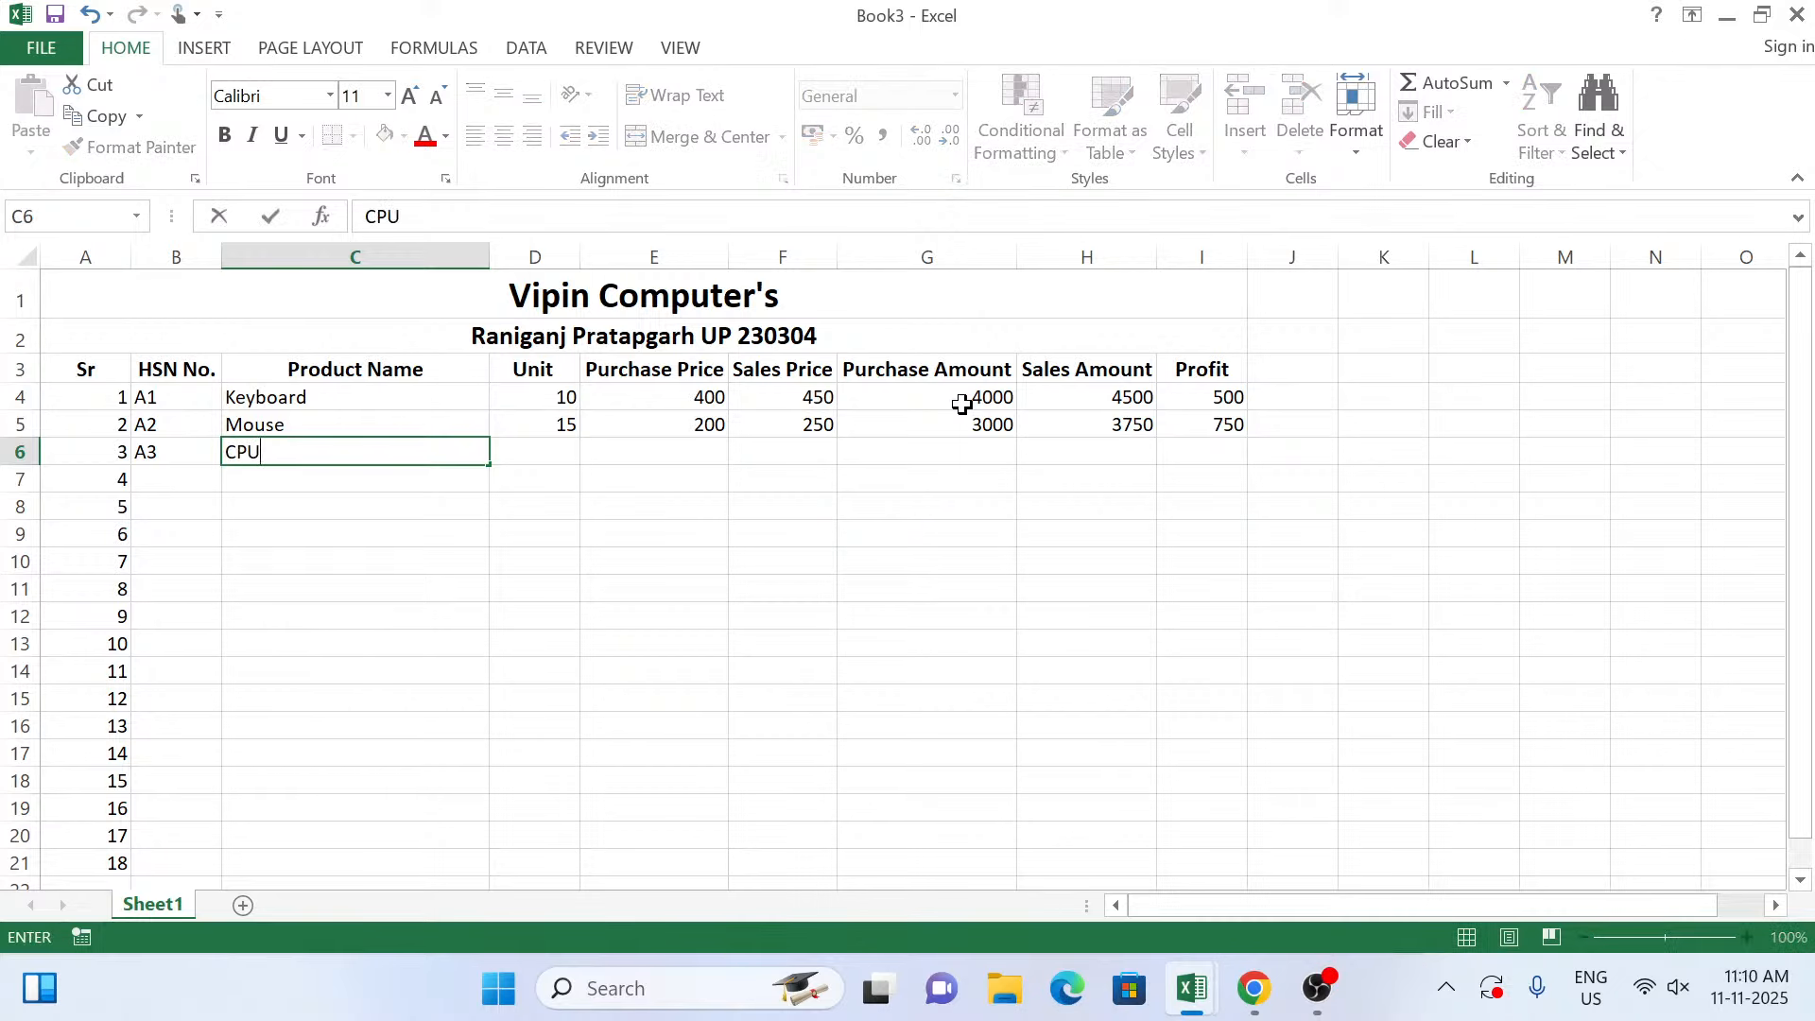
key("Tab")
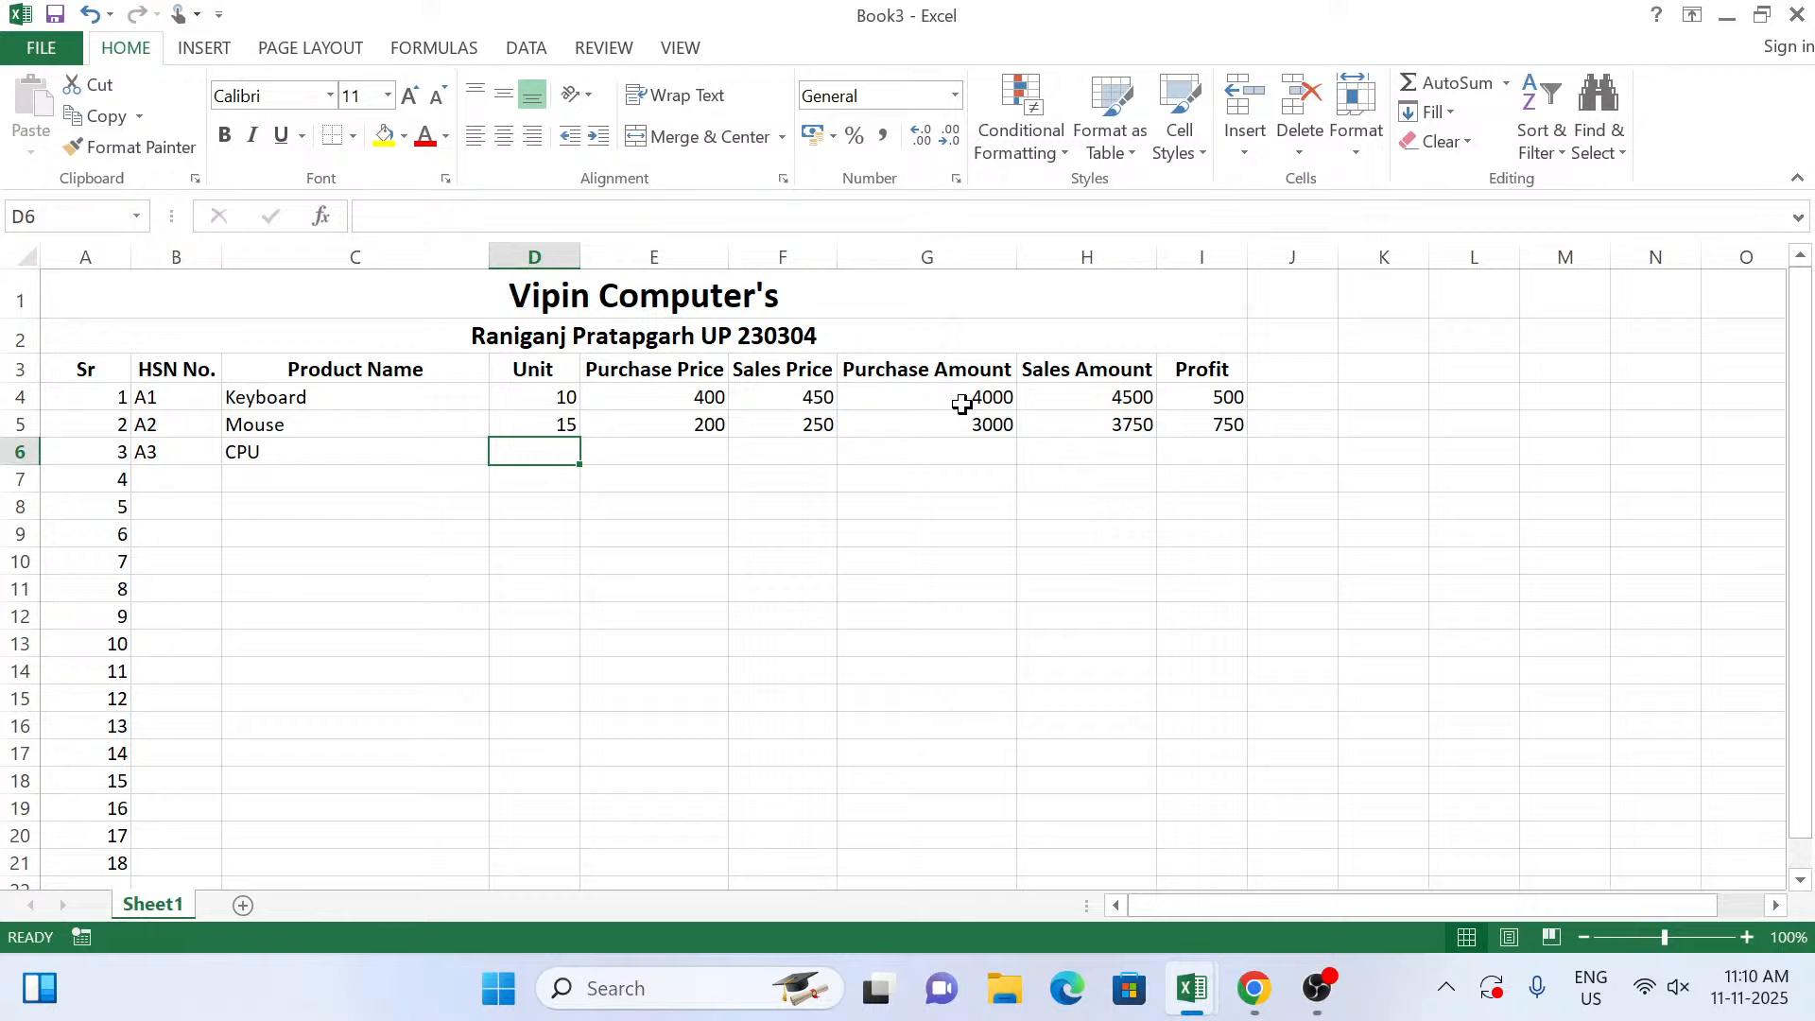
Fill in the CPU's Unit as 5, Purchase Price as 10000 and Sales Price as 10500.
type("5")
key("Tab")
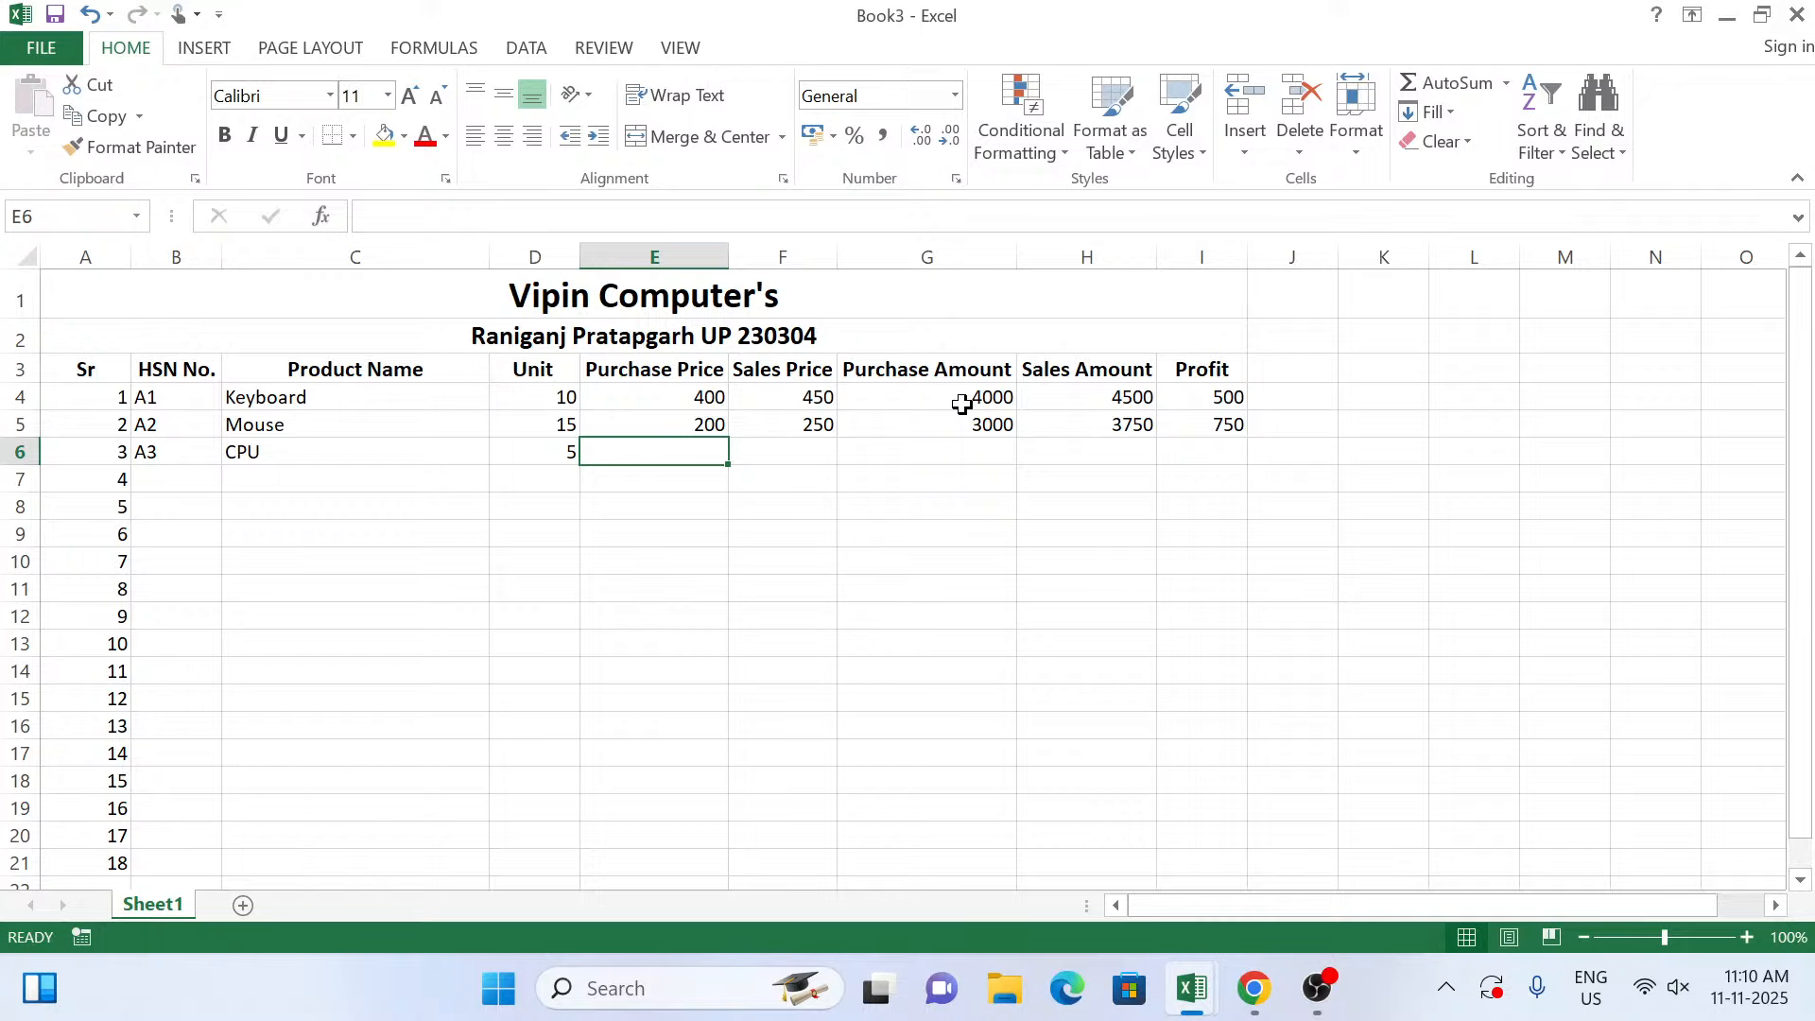
type("1000")
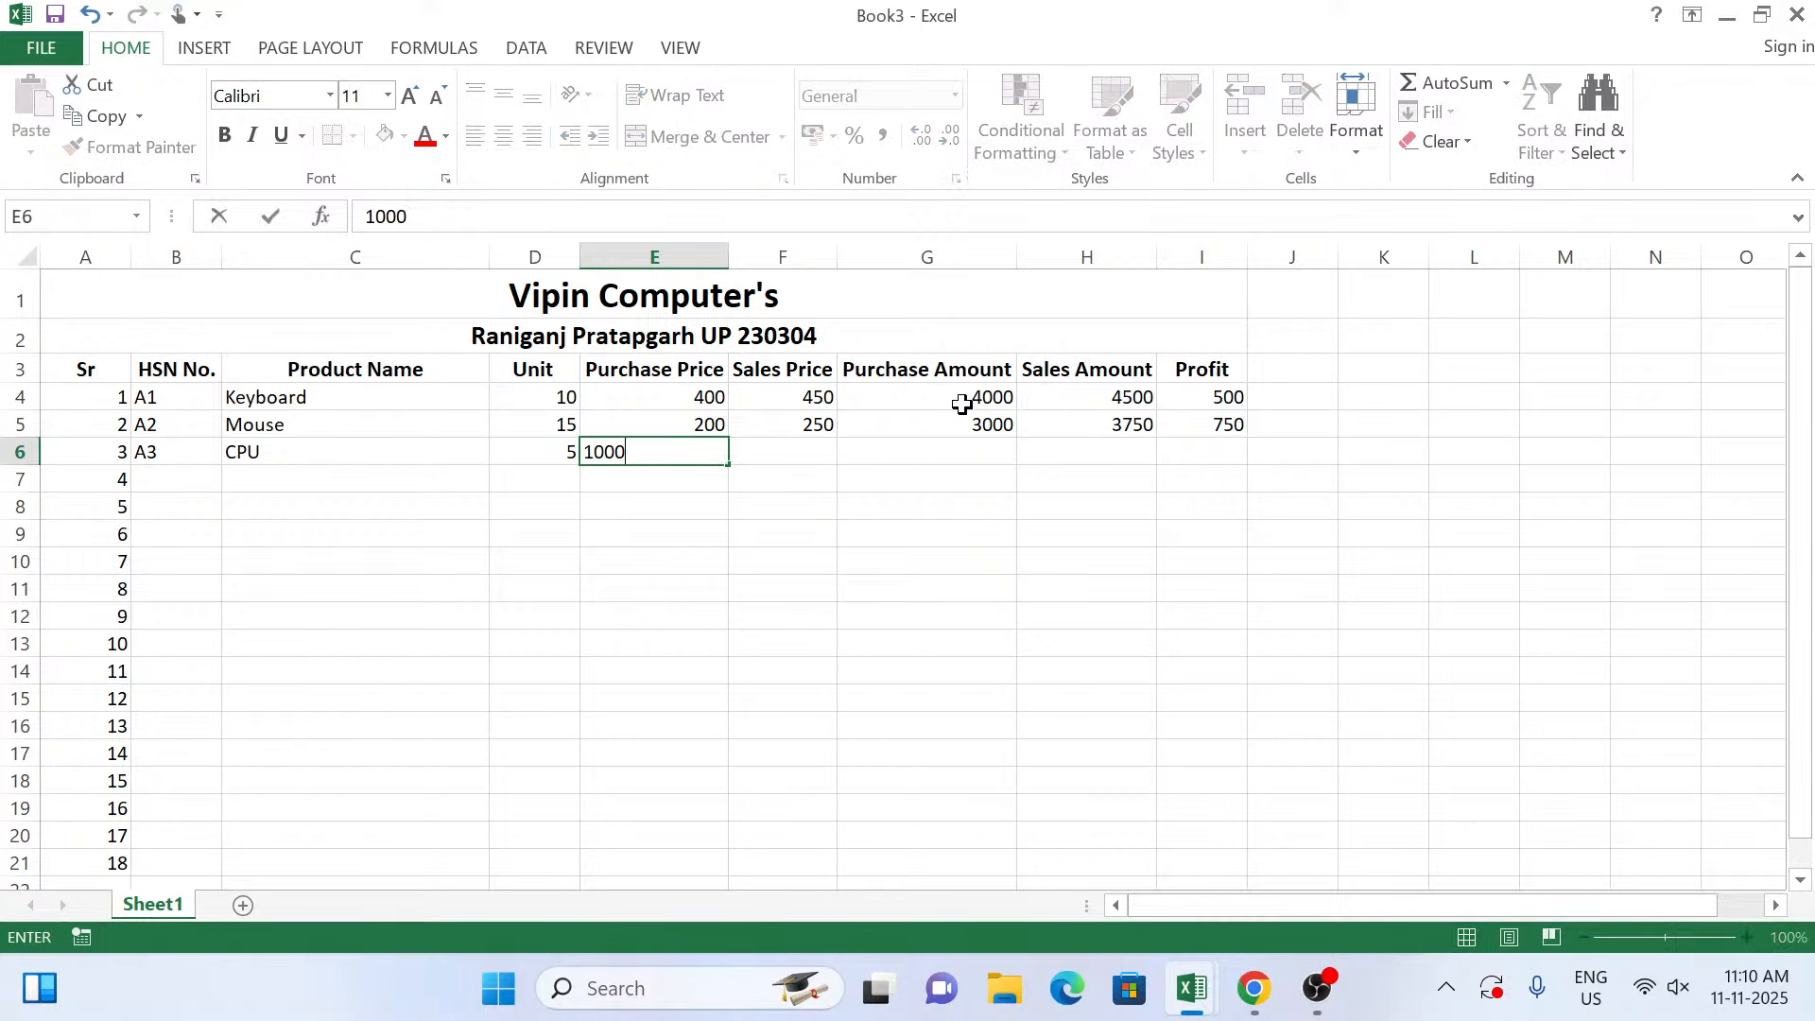
type("0")
key("Tab")
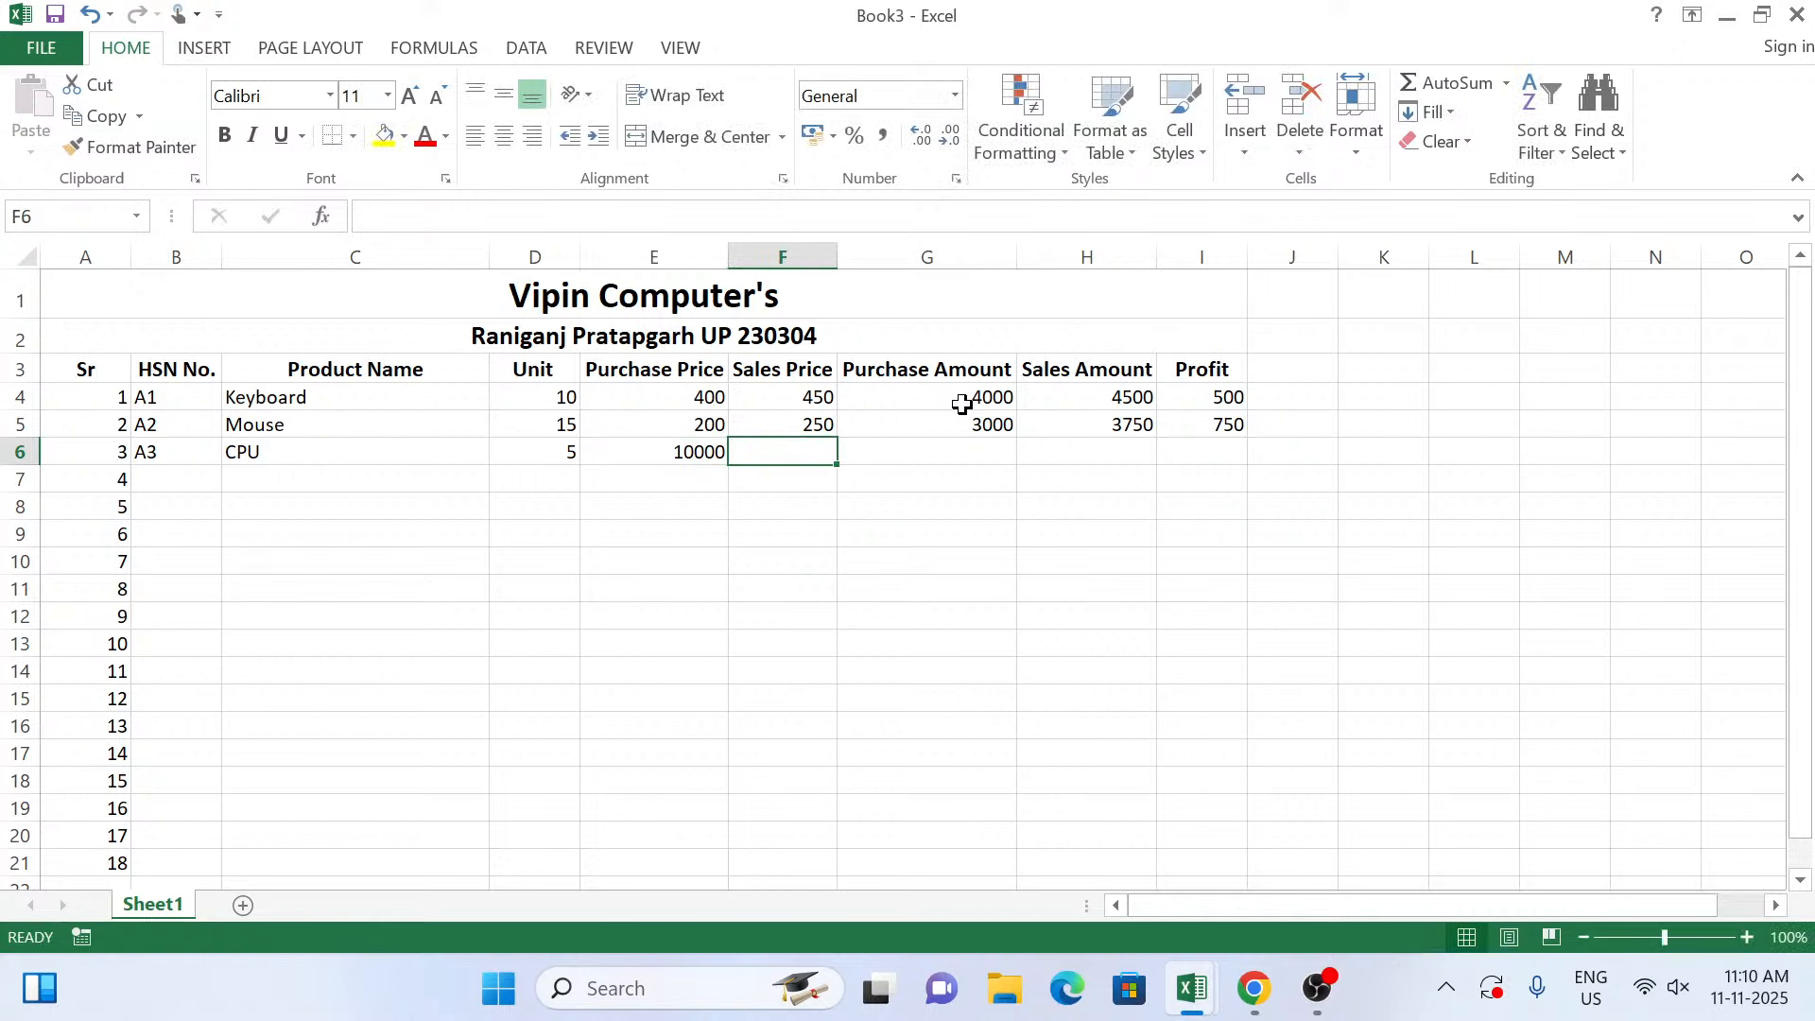
type("10")
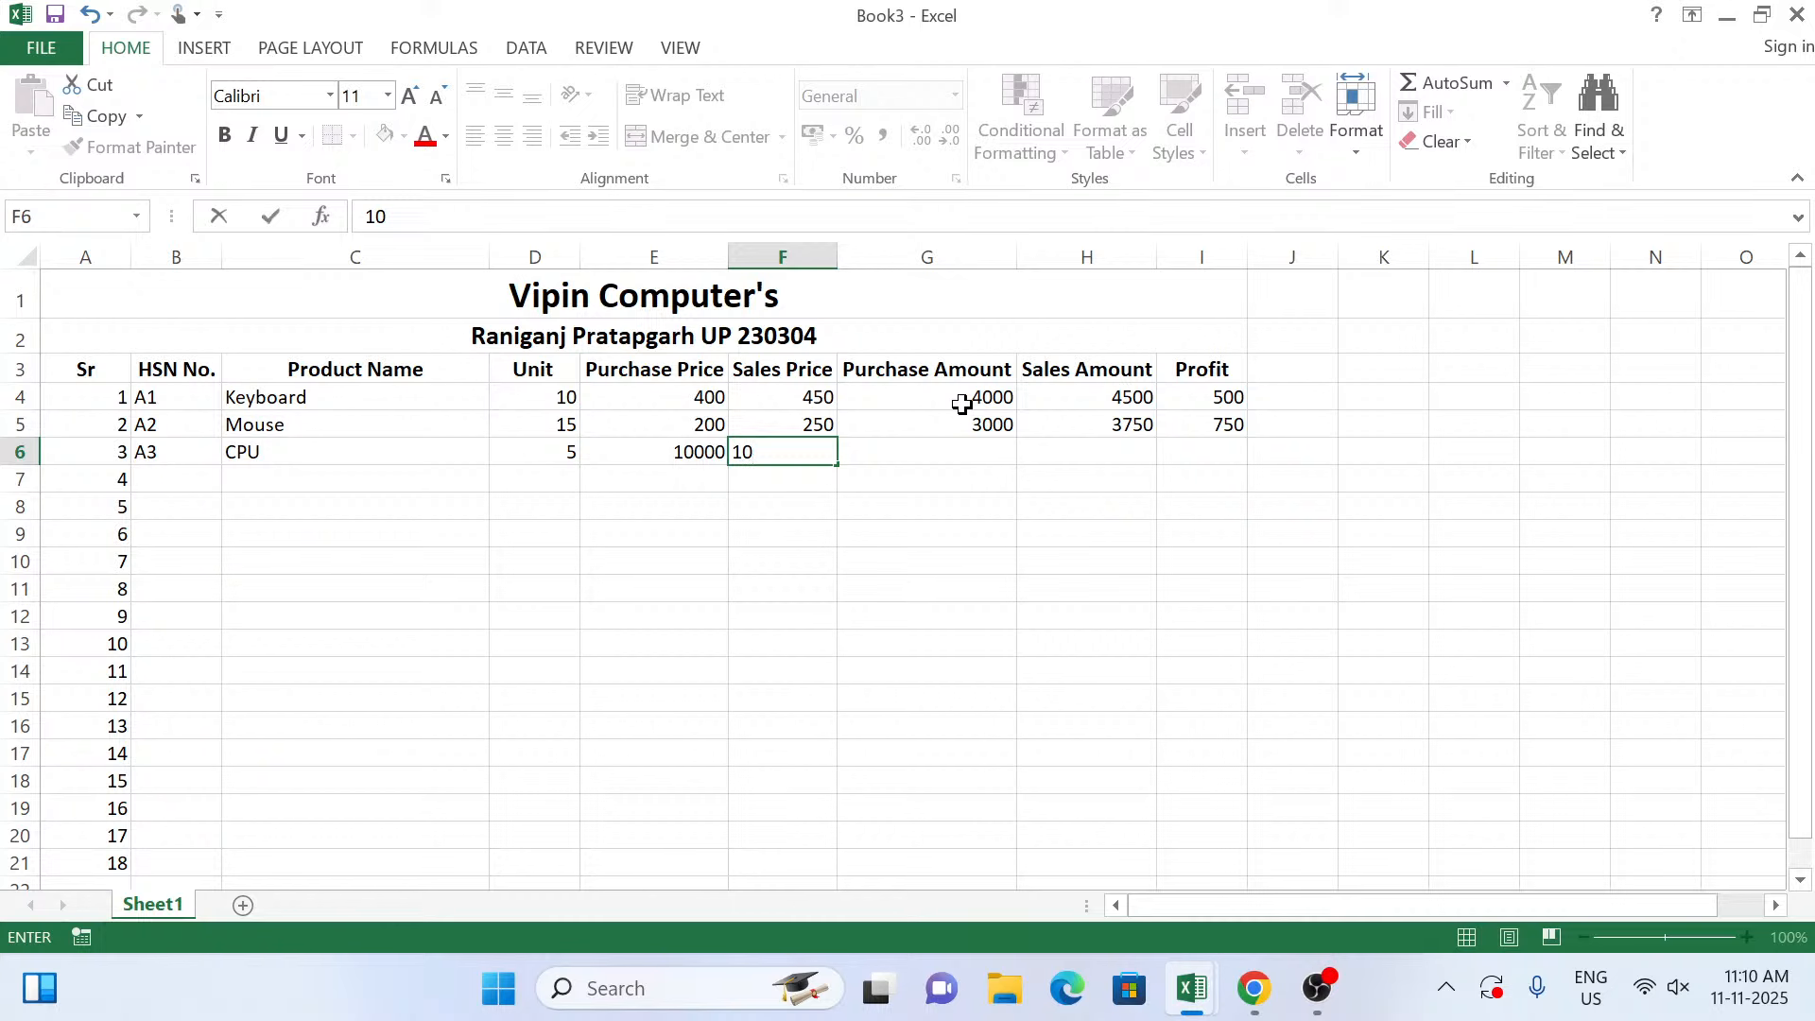
type("500")
key("Tab")
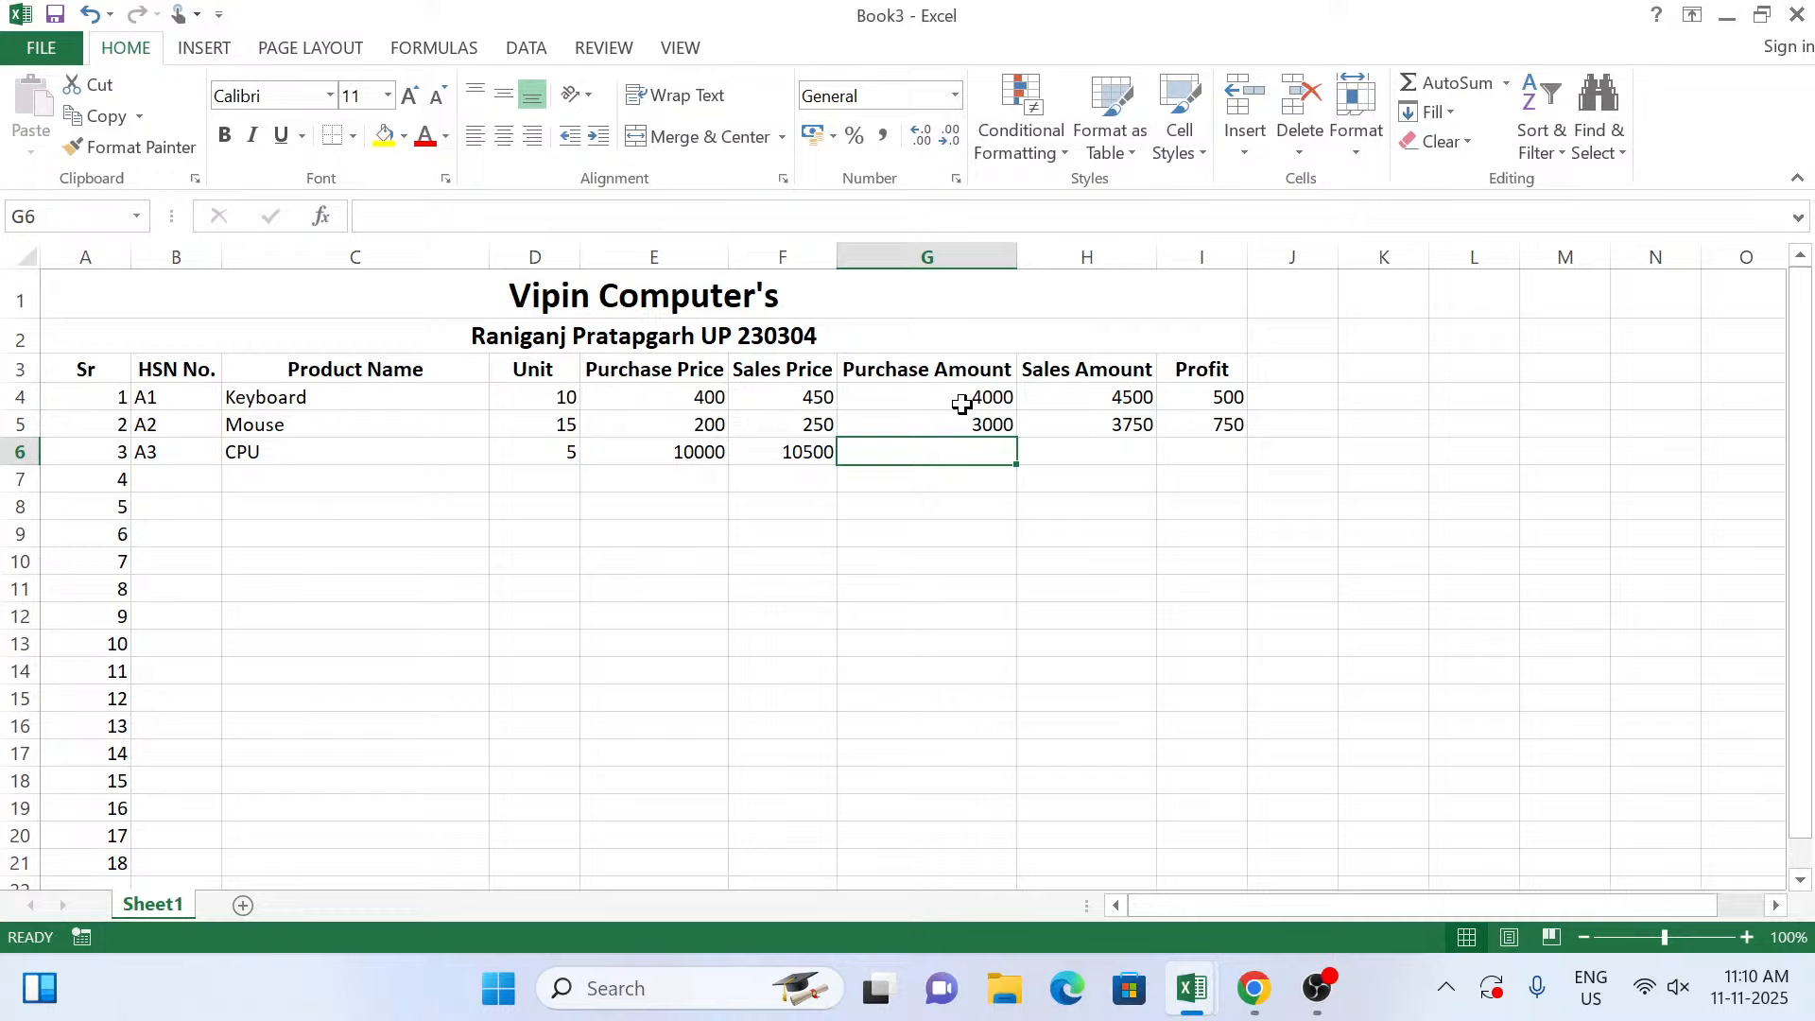
Fill the Purchase Amount, Sales Amount and Profit formulas down from the mouse row into G6, H6 and I6.
key("ctrl+d")
key("Tab")
key("ctrl+d")
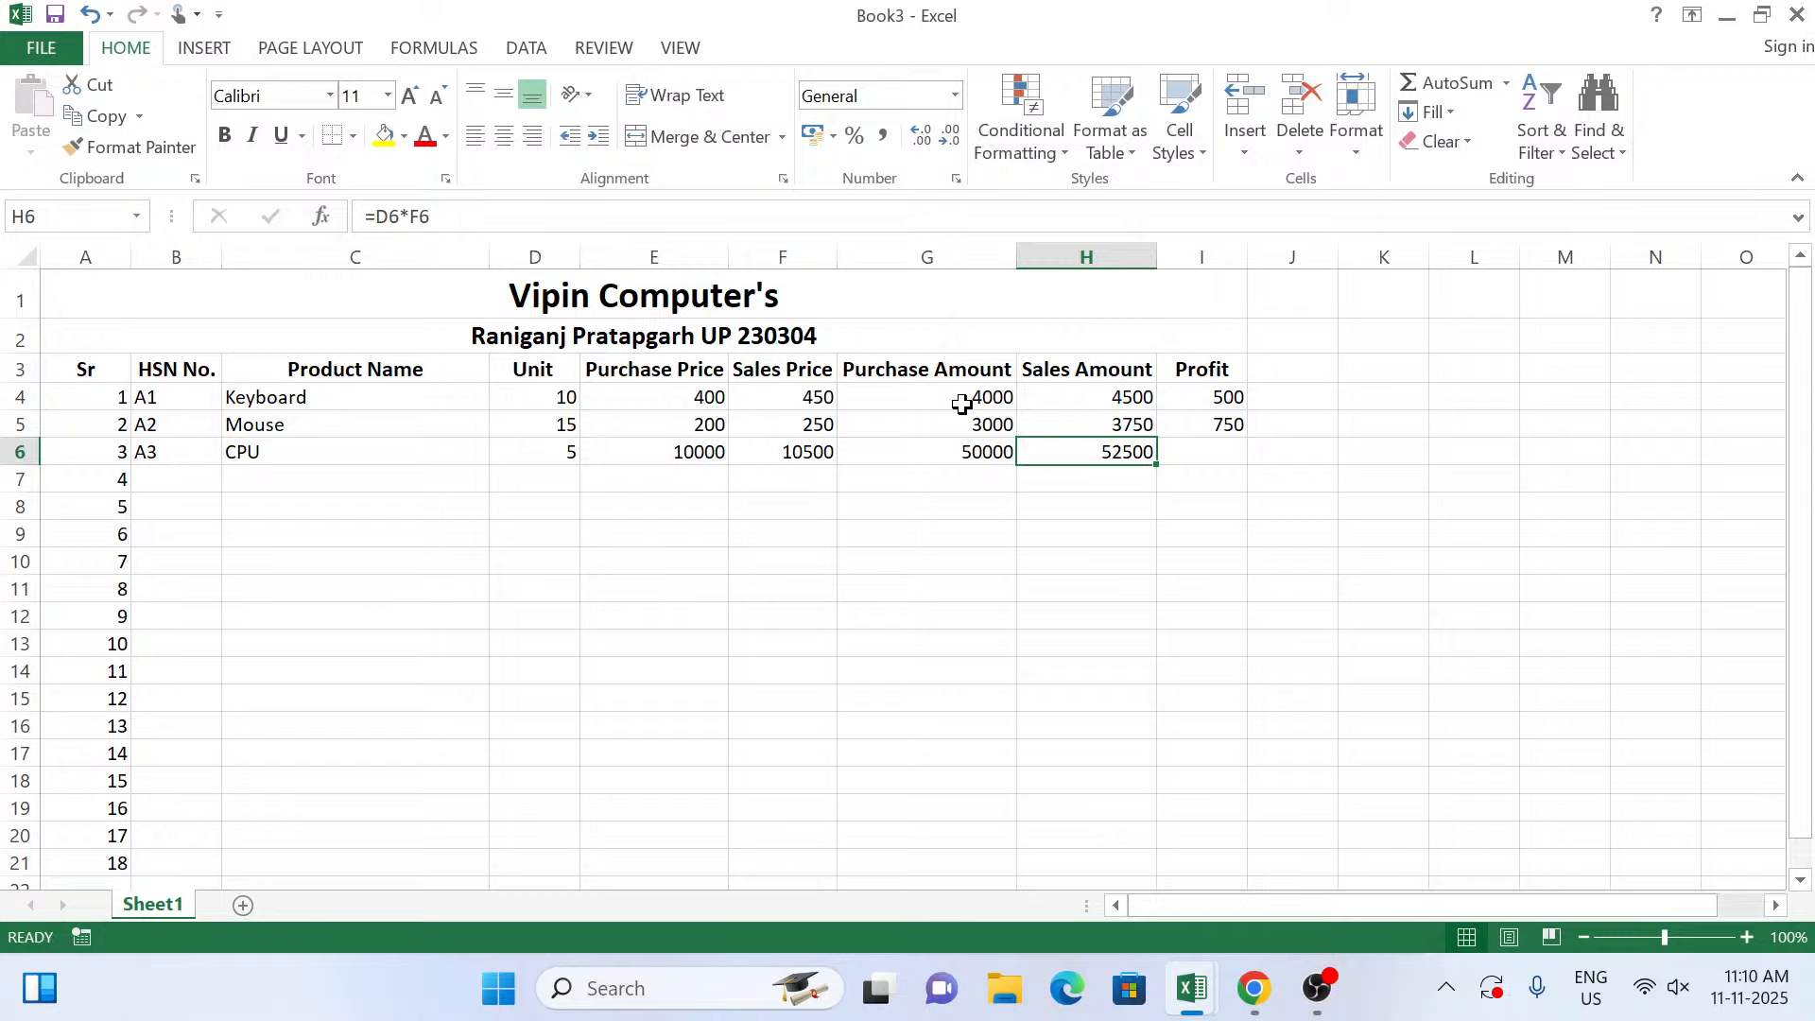
key("Tab")
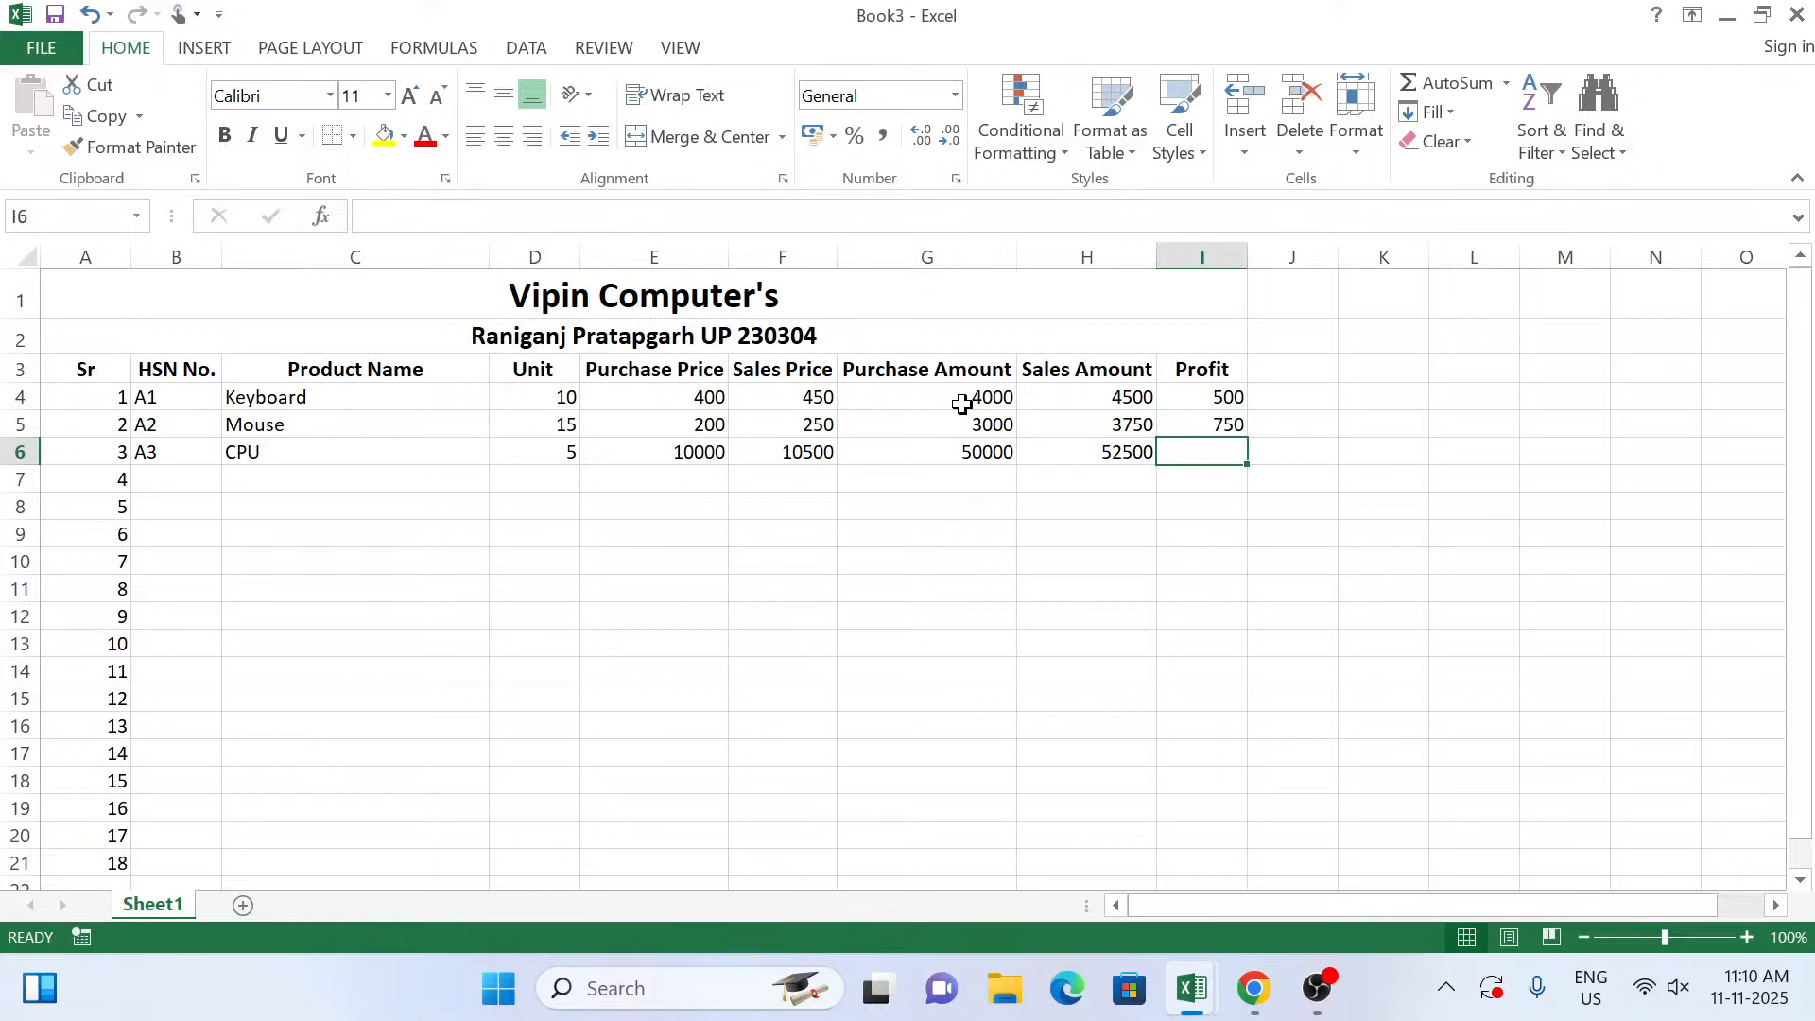
key("ctrl+d")
key("Return")
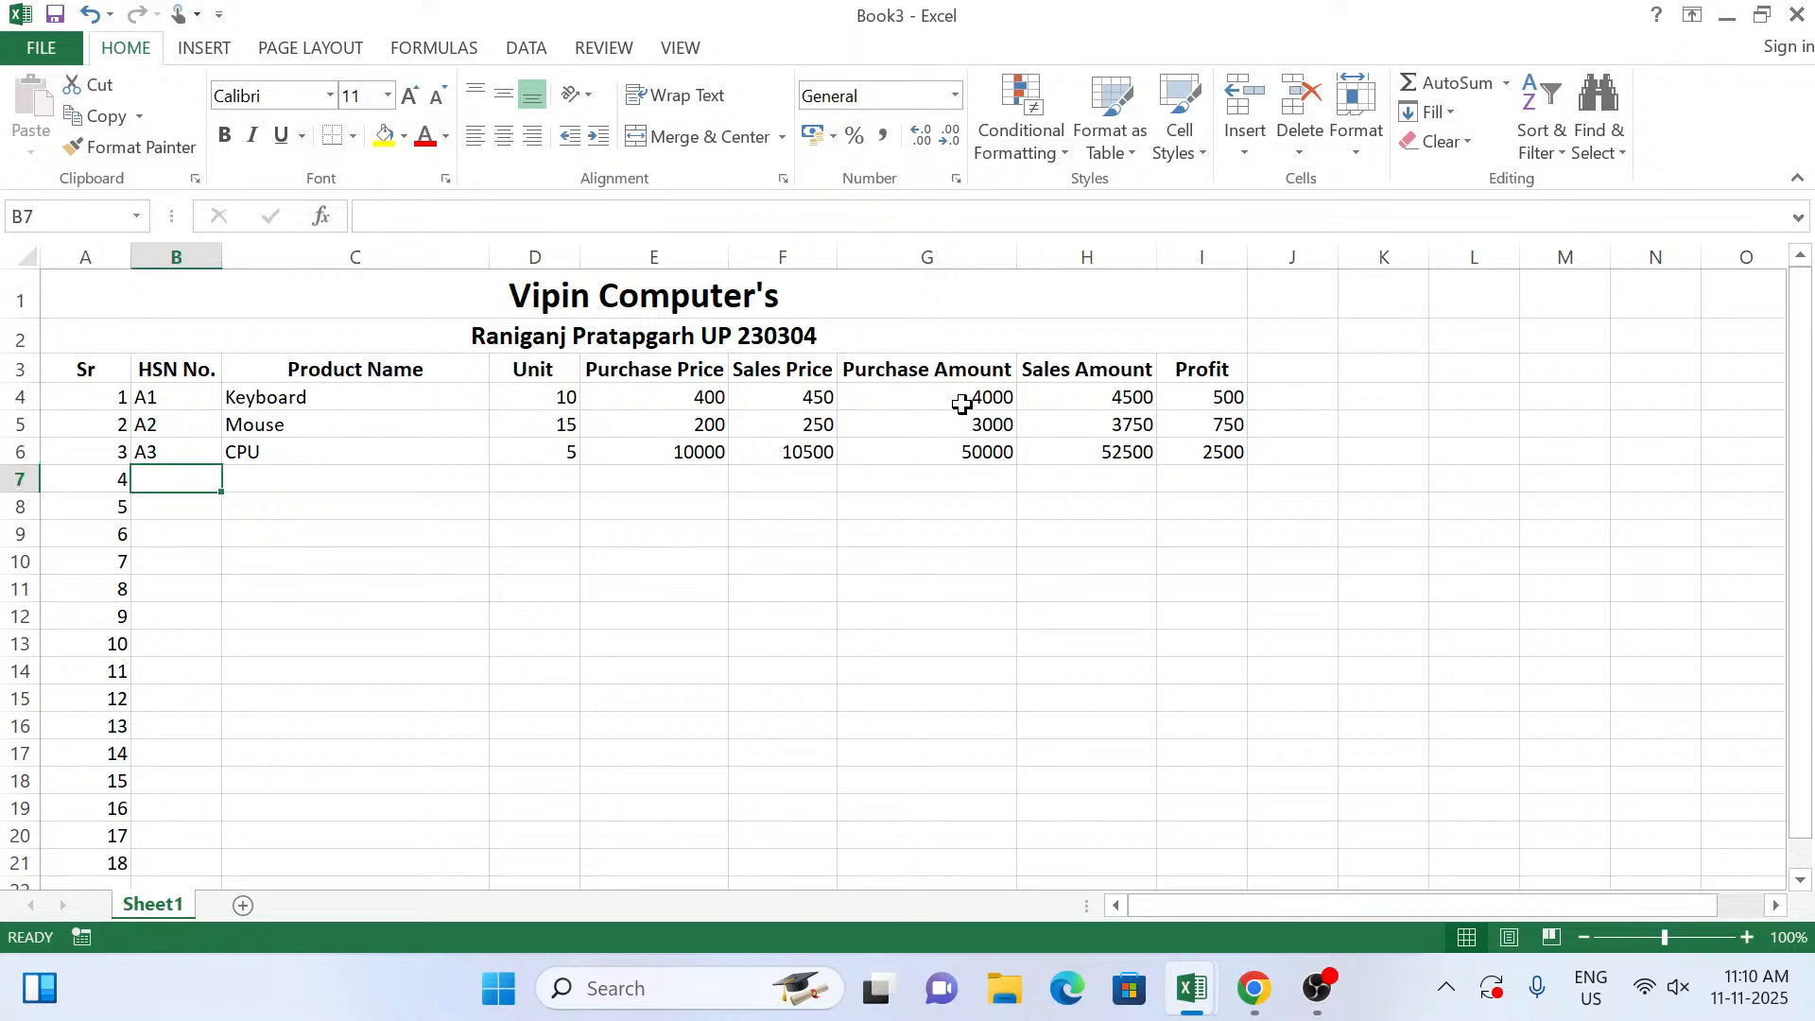
Start the fourth product row in row 7 with HSN No. A1 and product name Keyboard.
type("A")
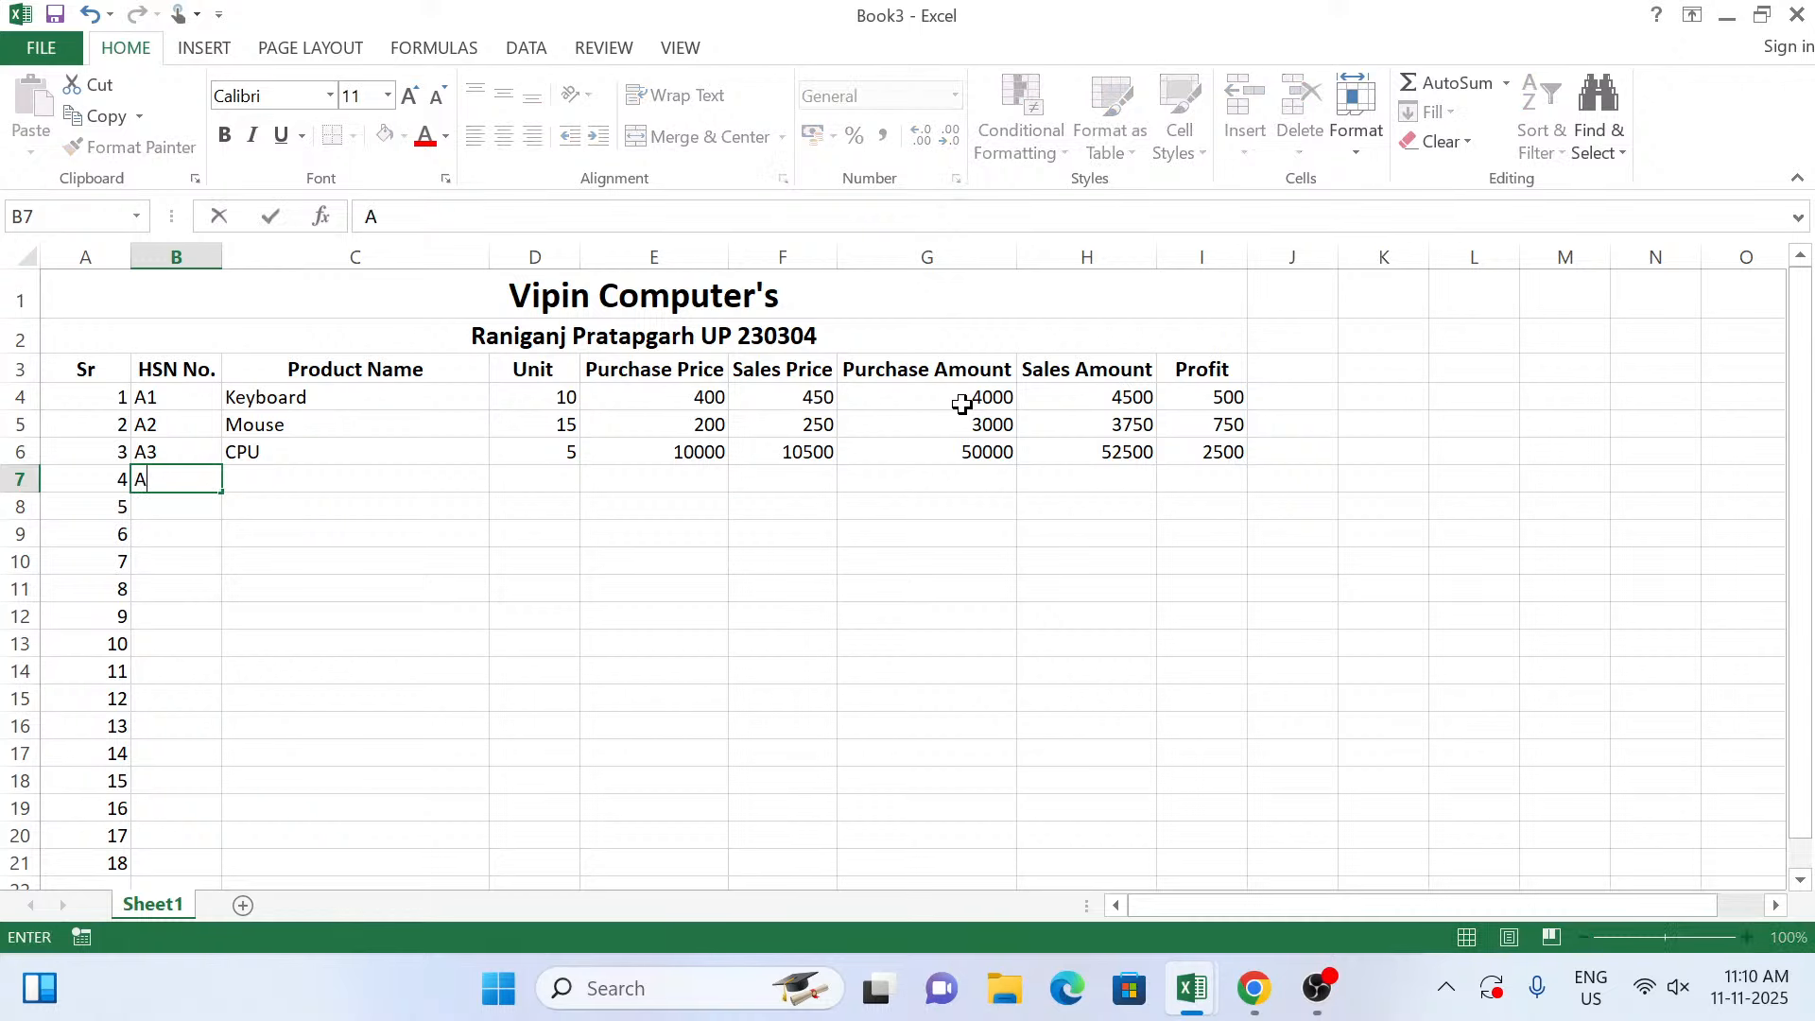
type("1")
key("Tab")
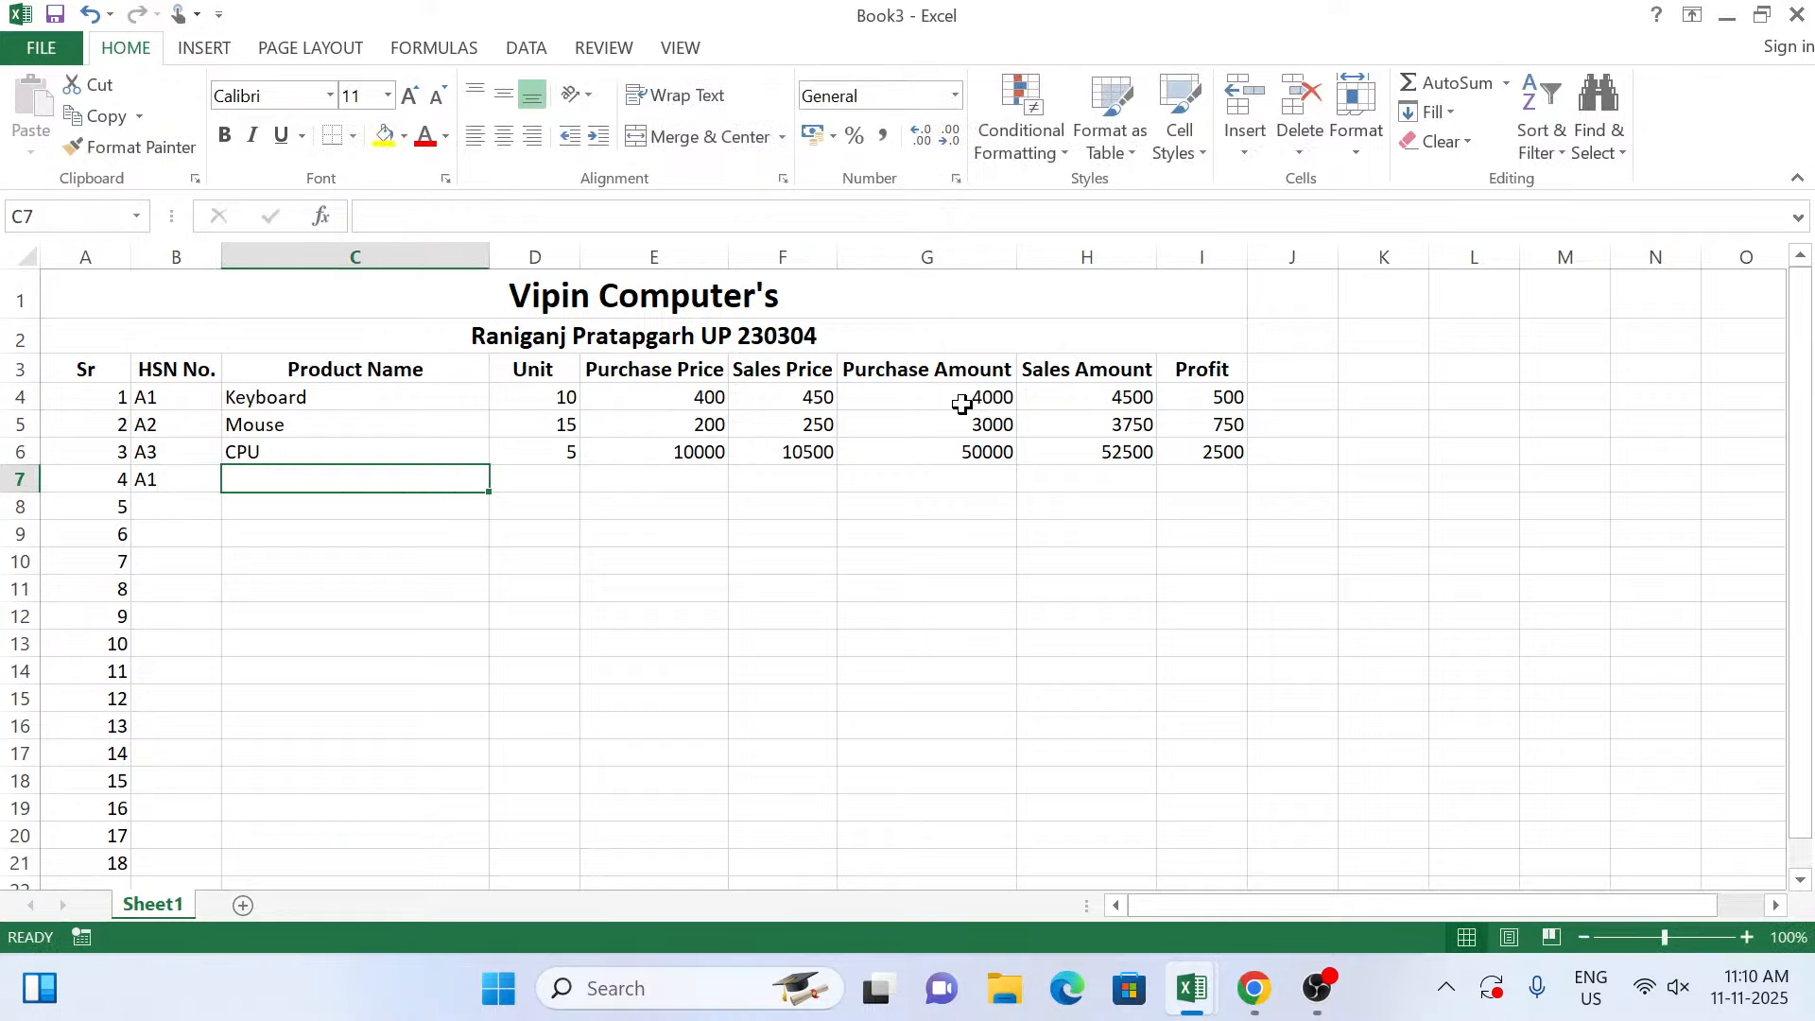
type("K")
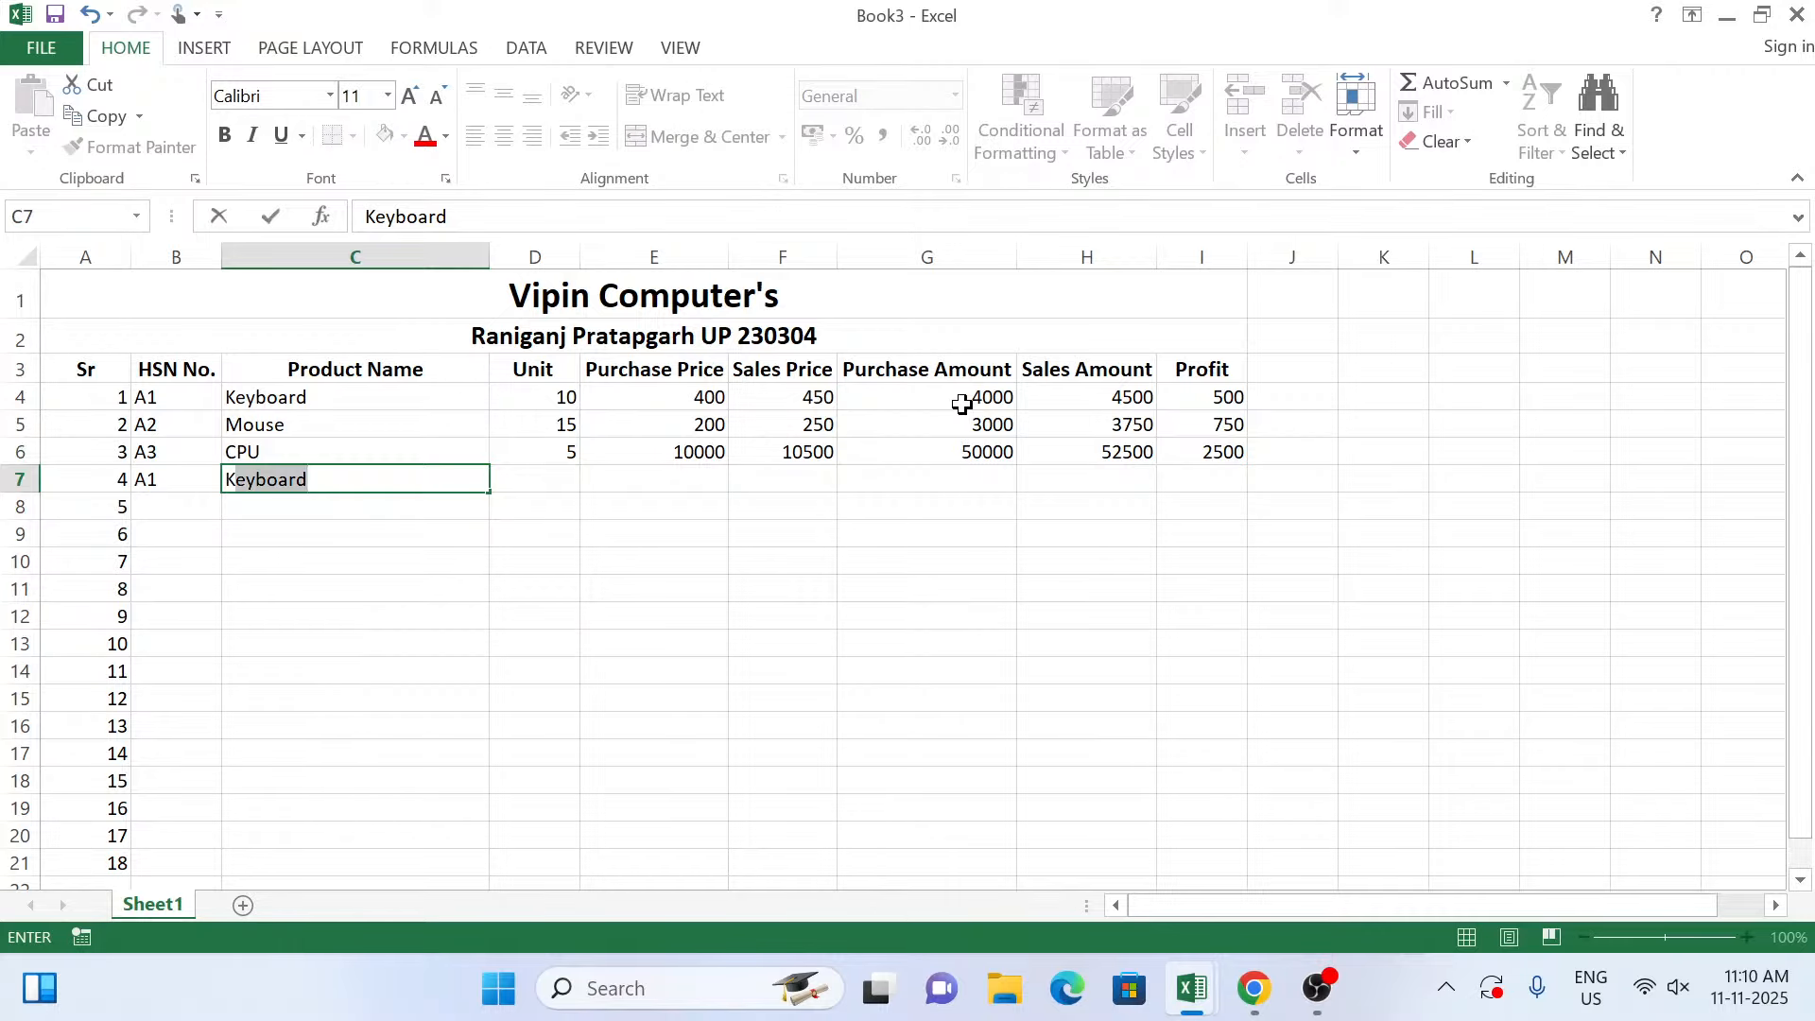
key("Tab")
Fill in row 7's Unit as 15, Purchase Price as 400 and Sales Price as 450.
type("1")
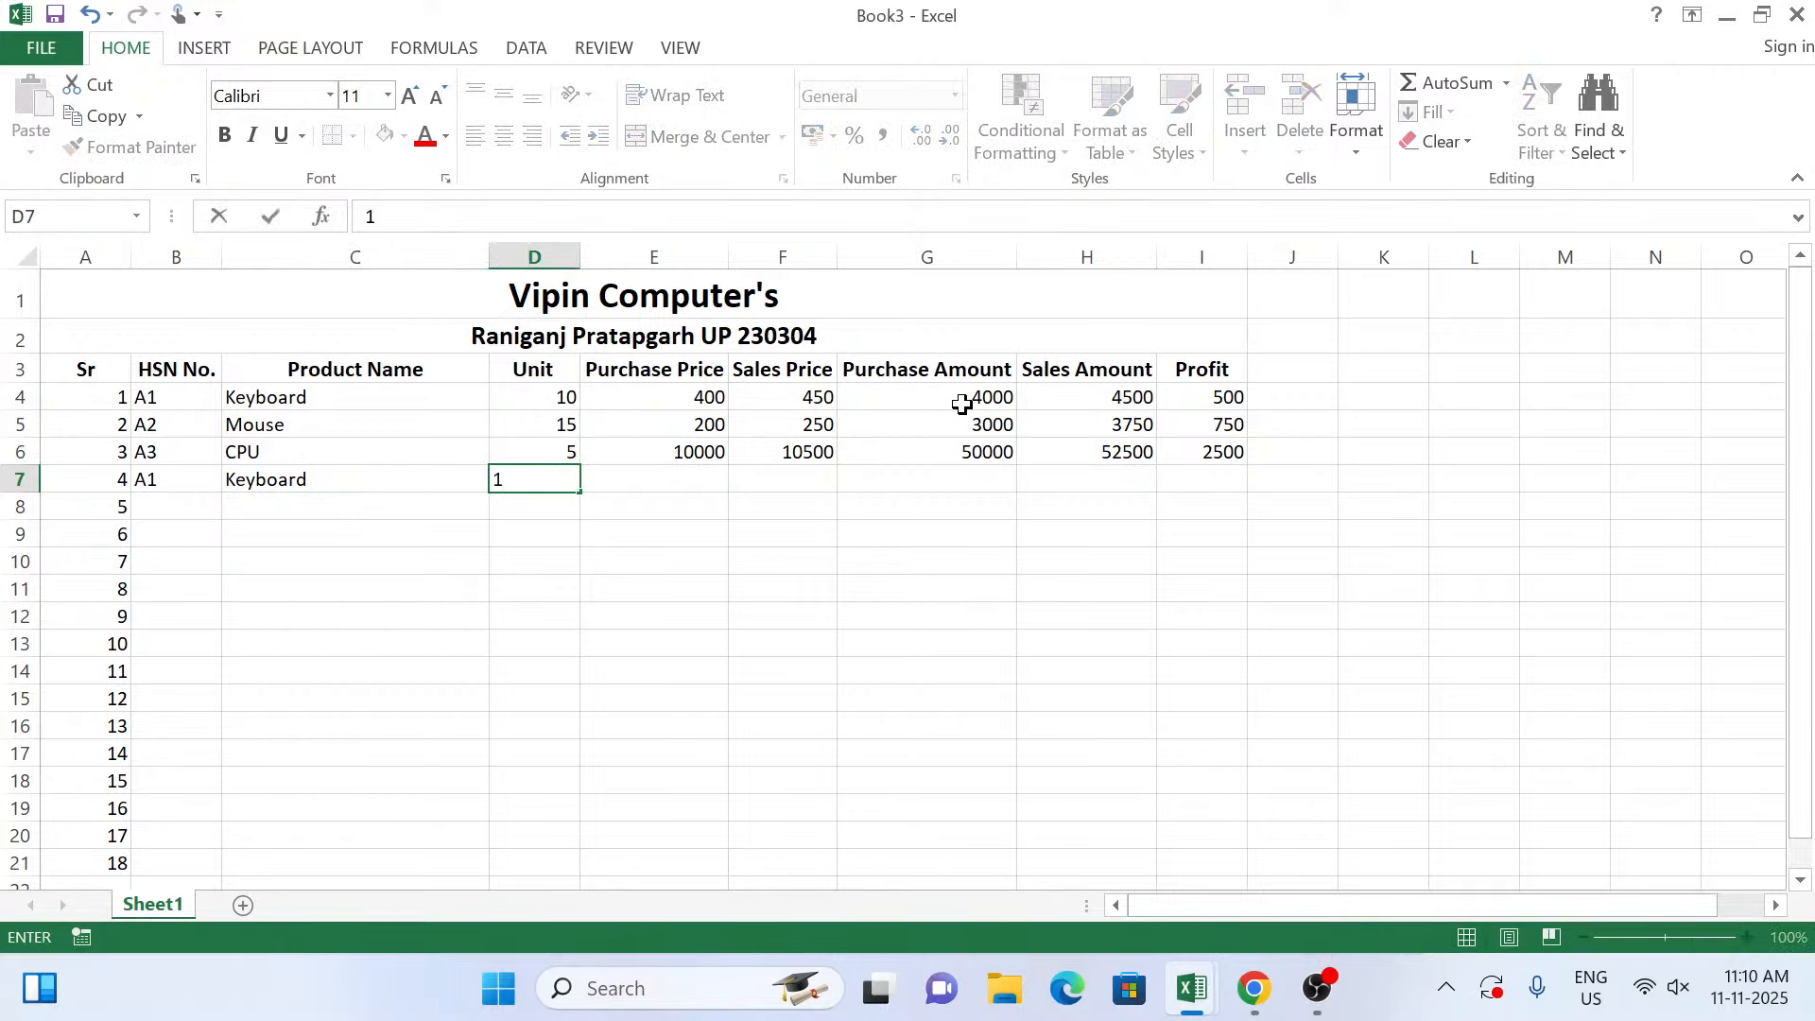
type("5")
key("Tab")
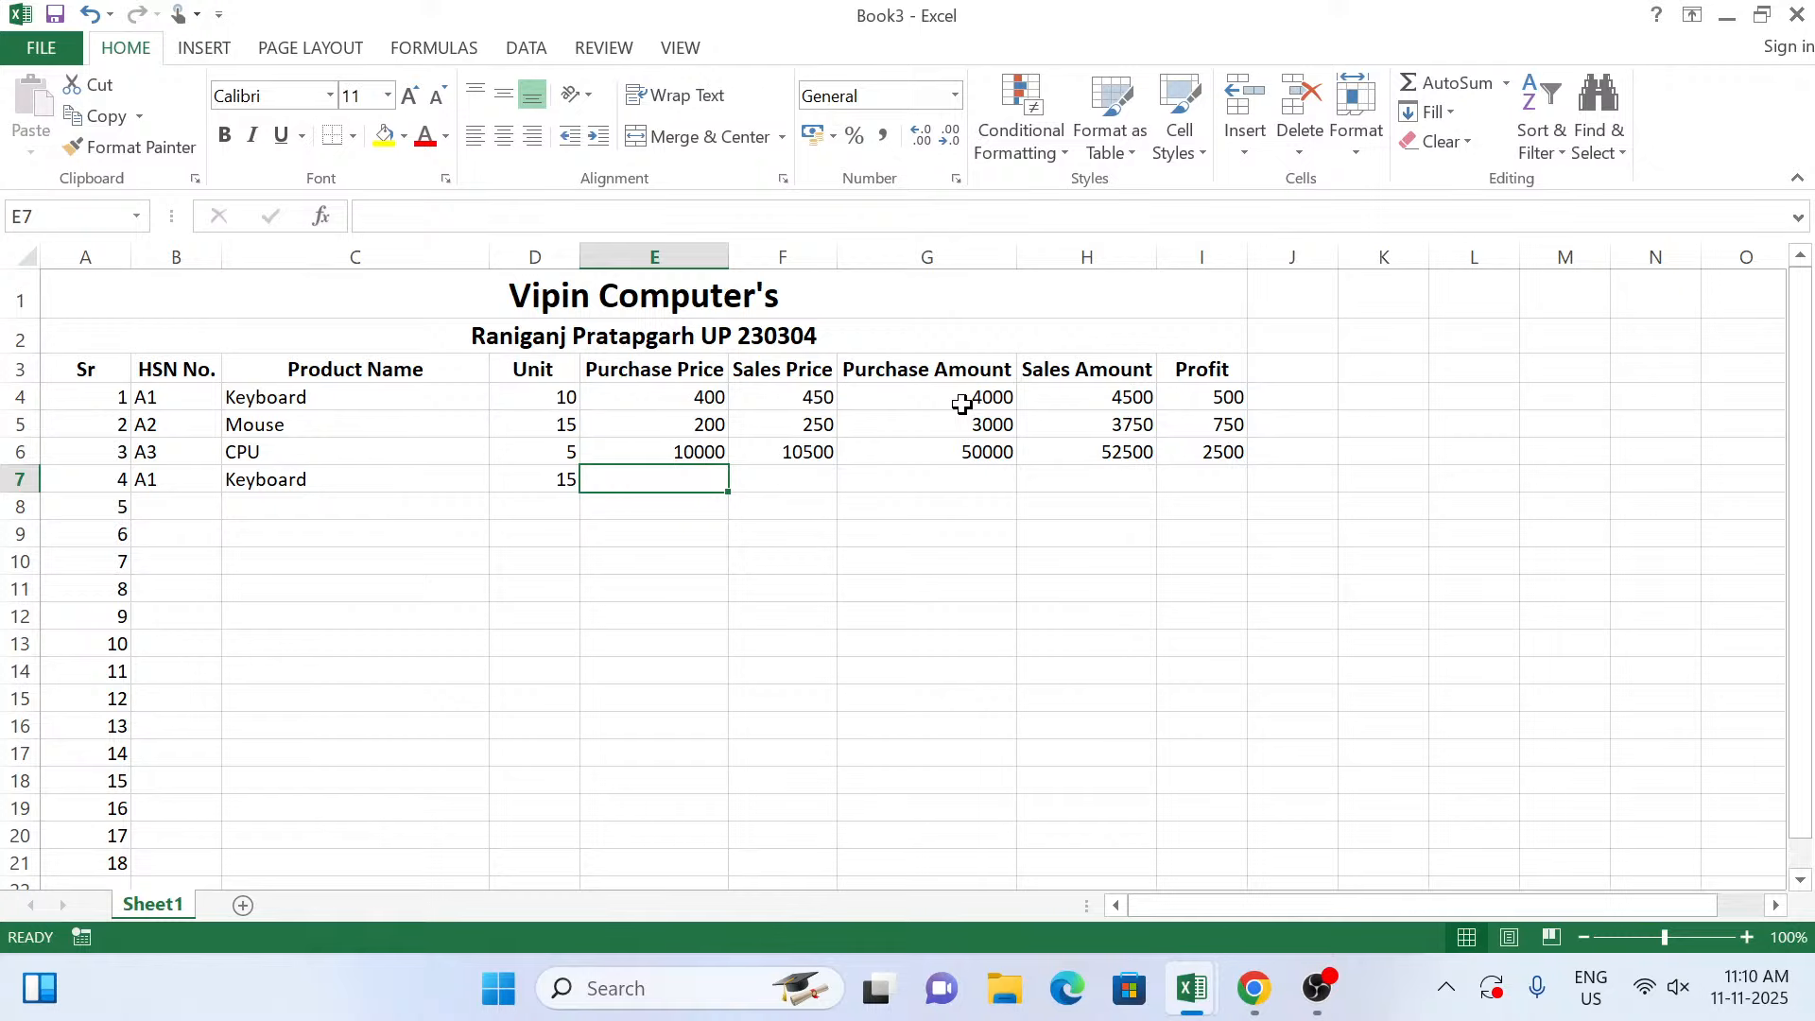
type("400")
key("Tab")
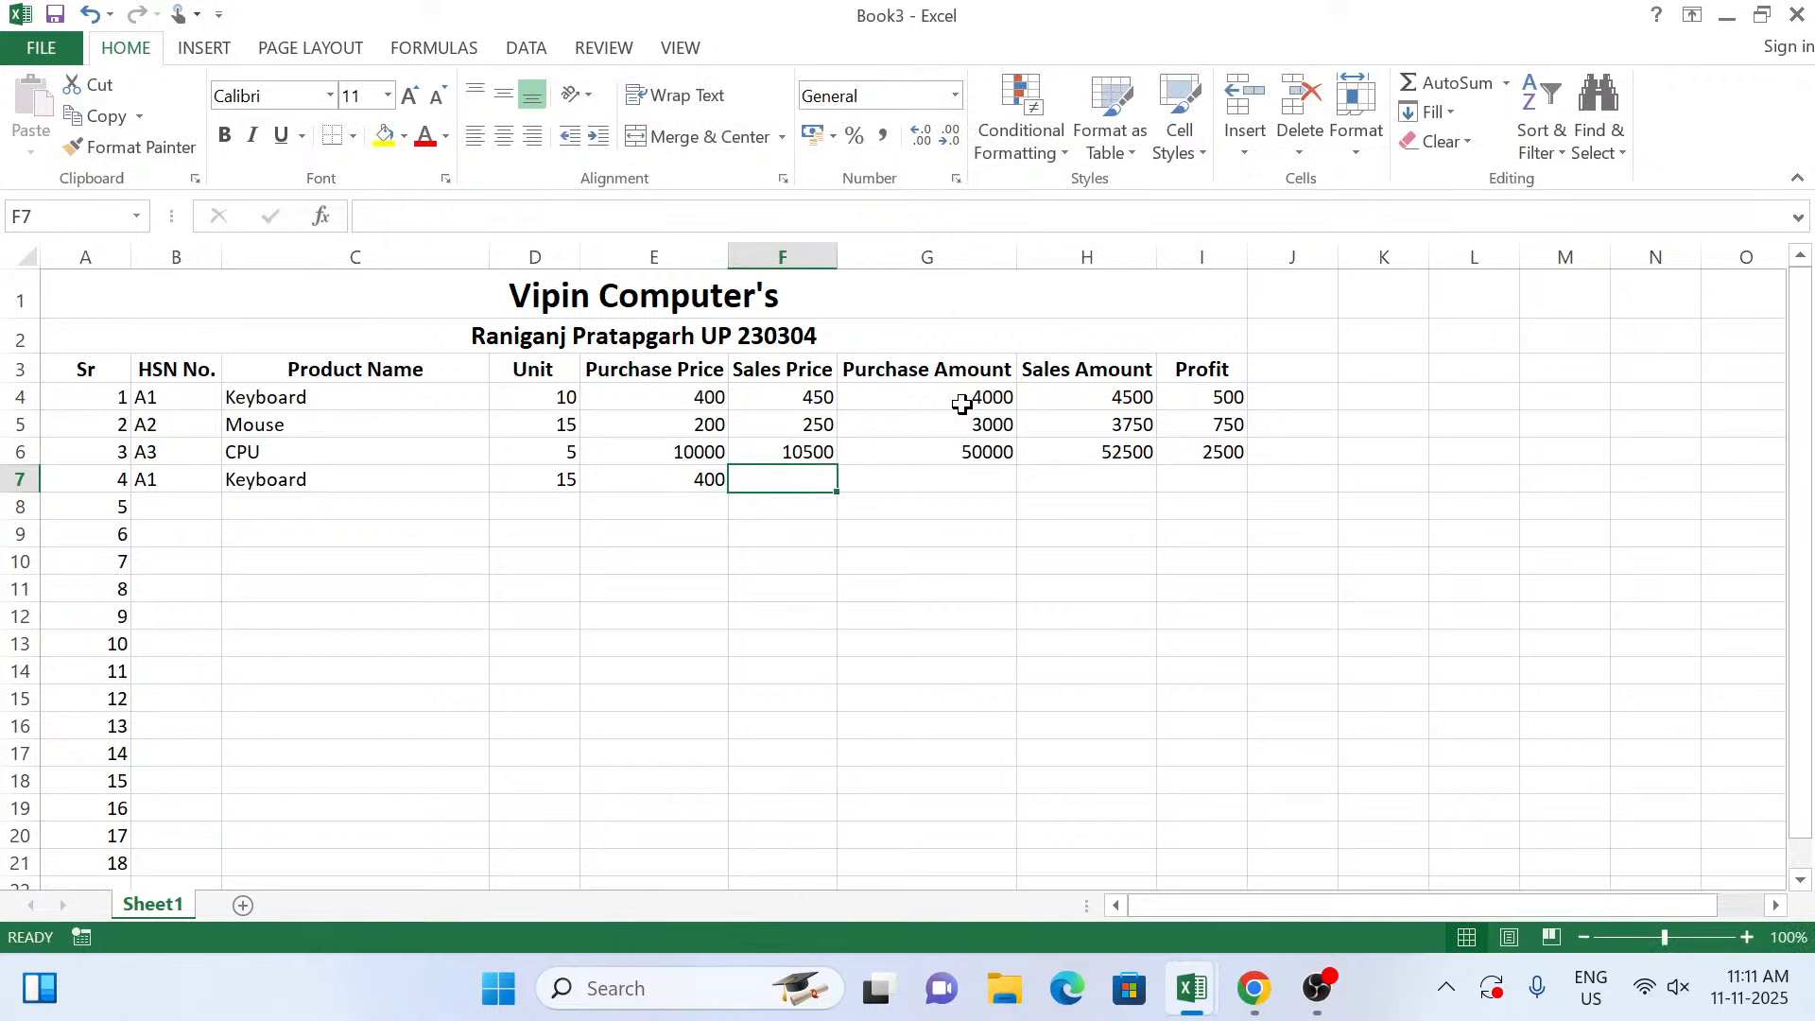
type("450")
key("Tab")
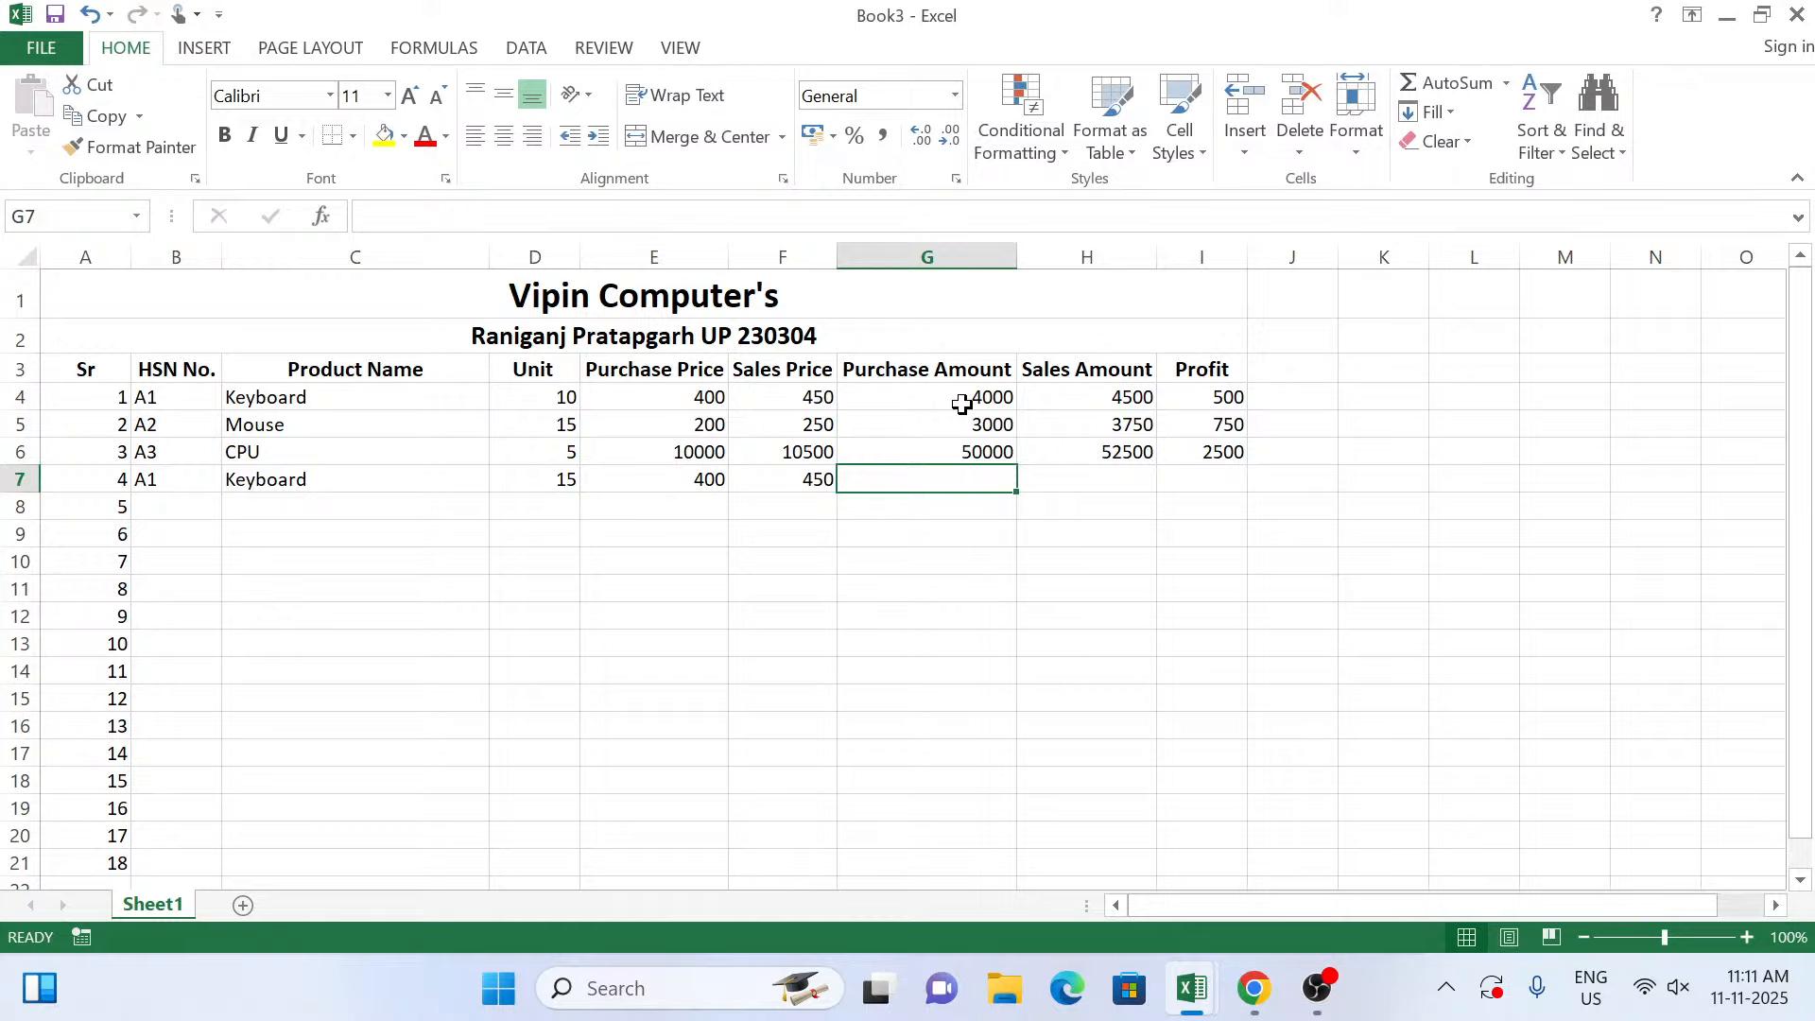
Fill the Purchase Amount, Sales Amount and Profit formulas down from the CPU row into G7, H7 and I7.
key("ctrl+d")
key("Tab")
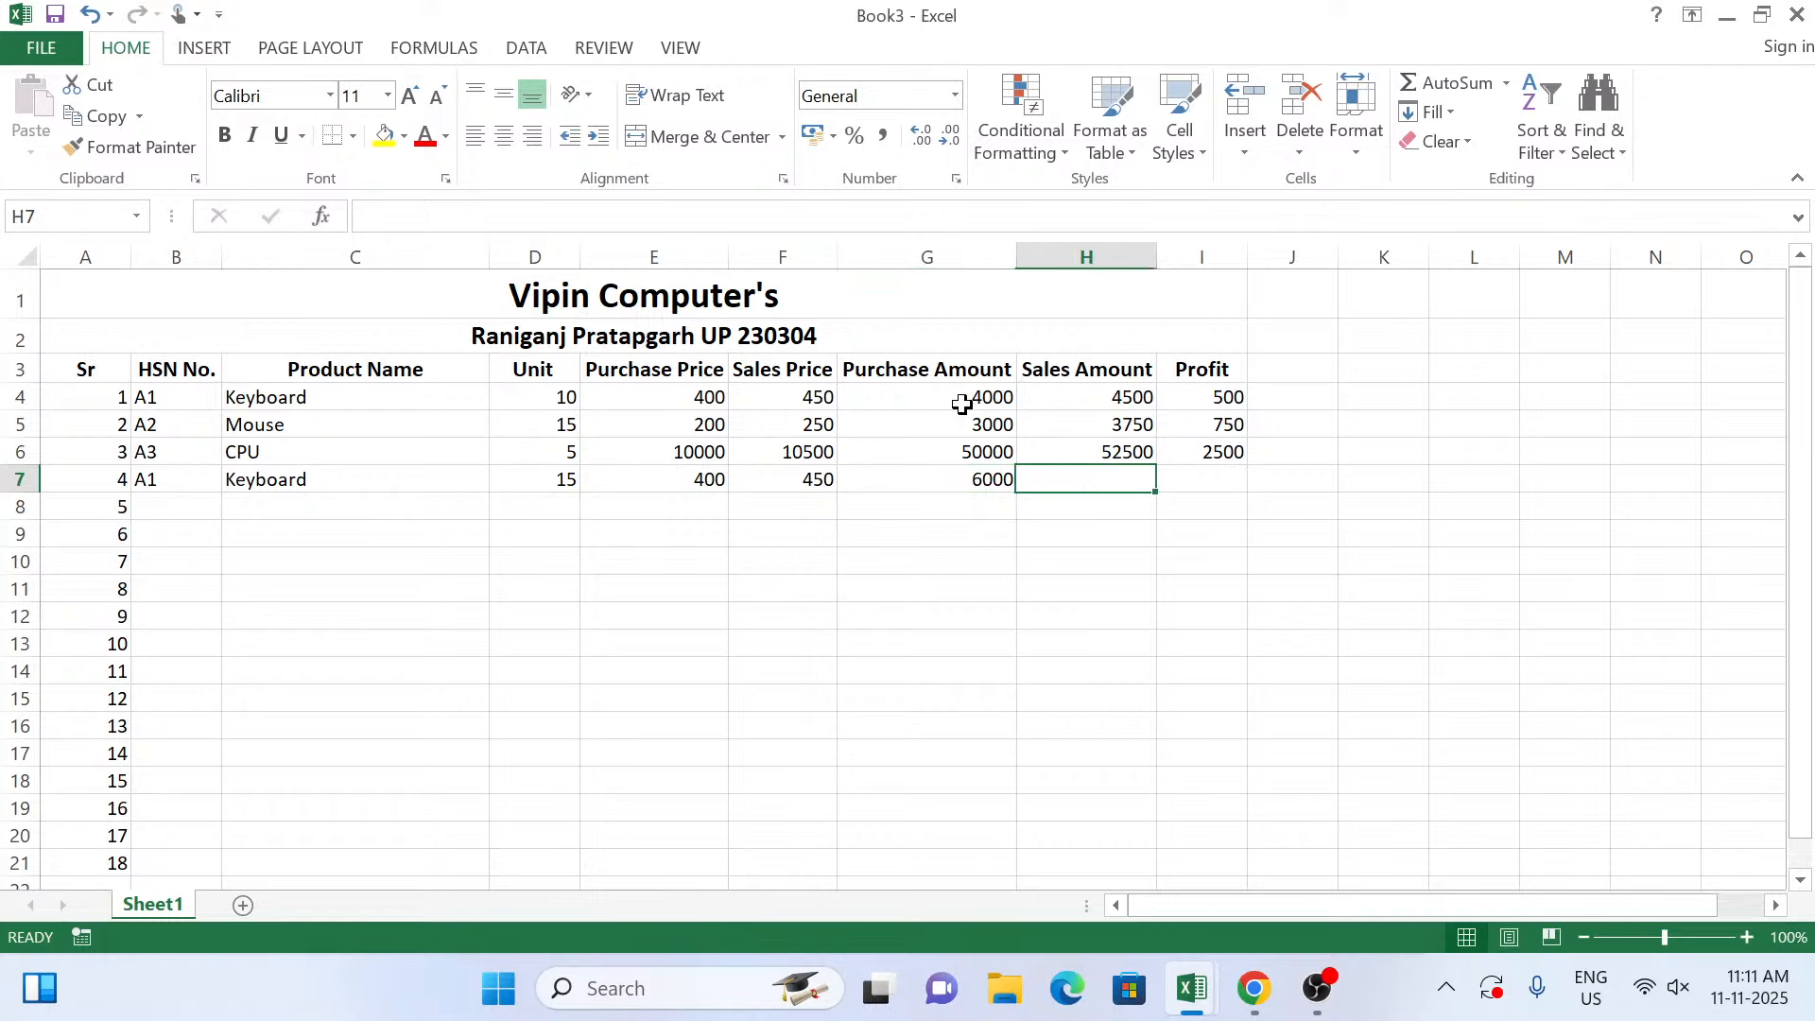
key("ctrl+d")
key("Tab")
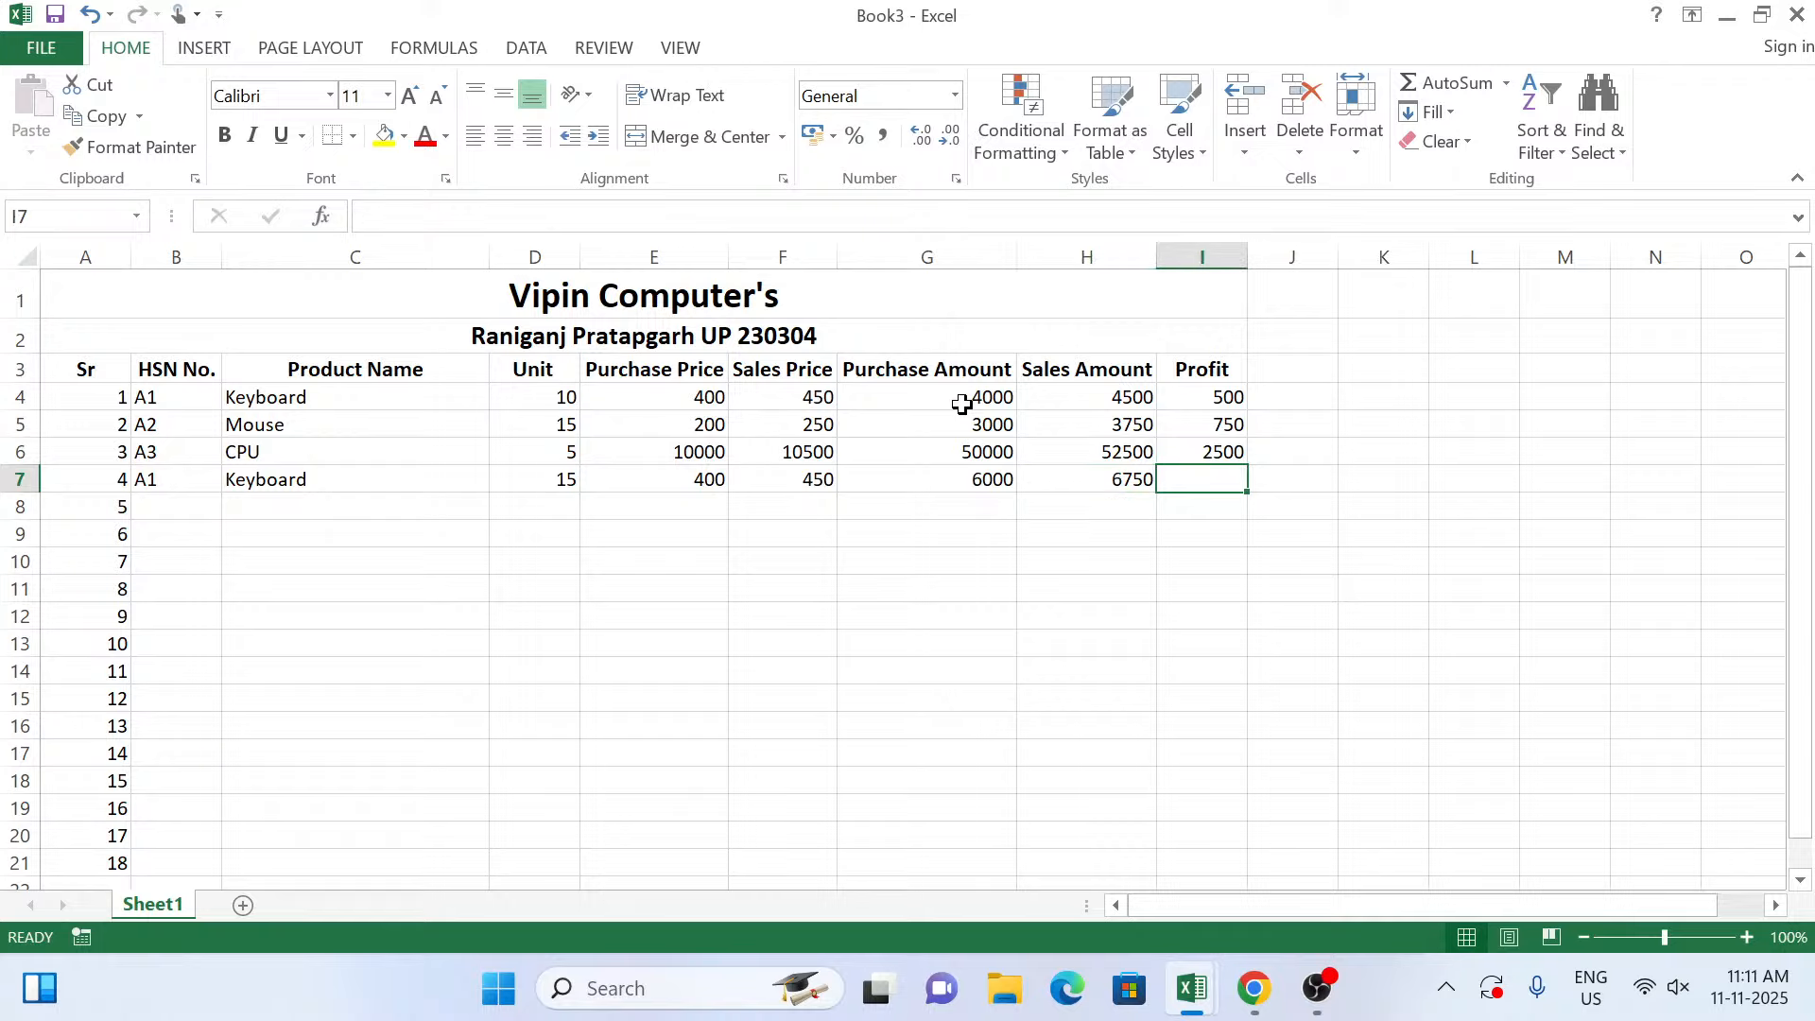
key("ctrl+d")
key("Return")
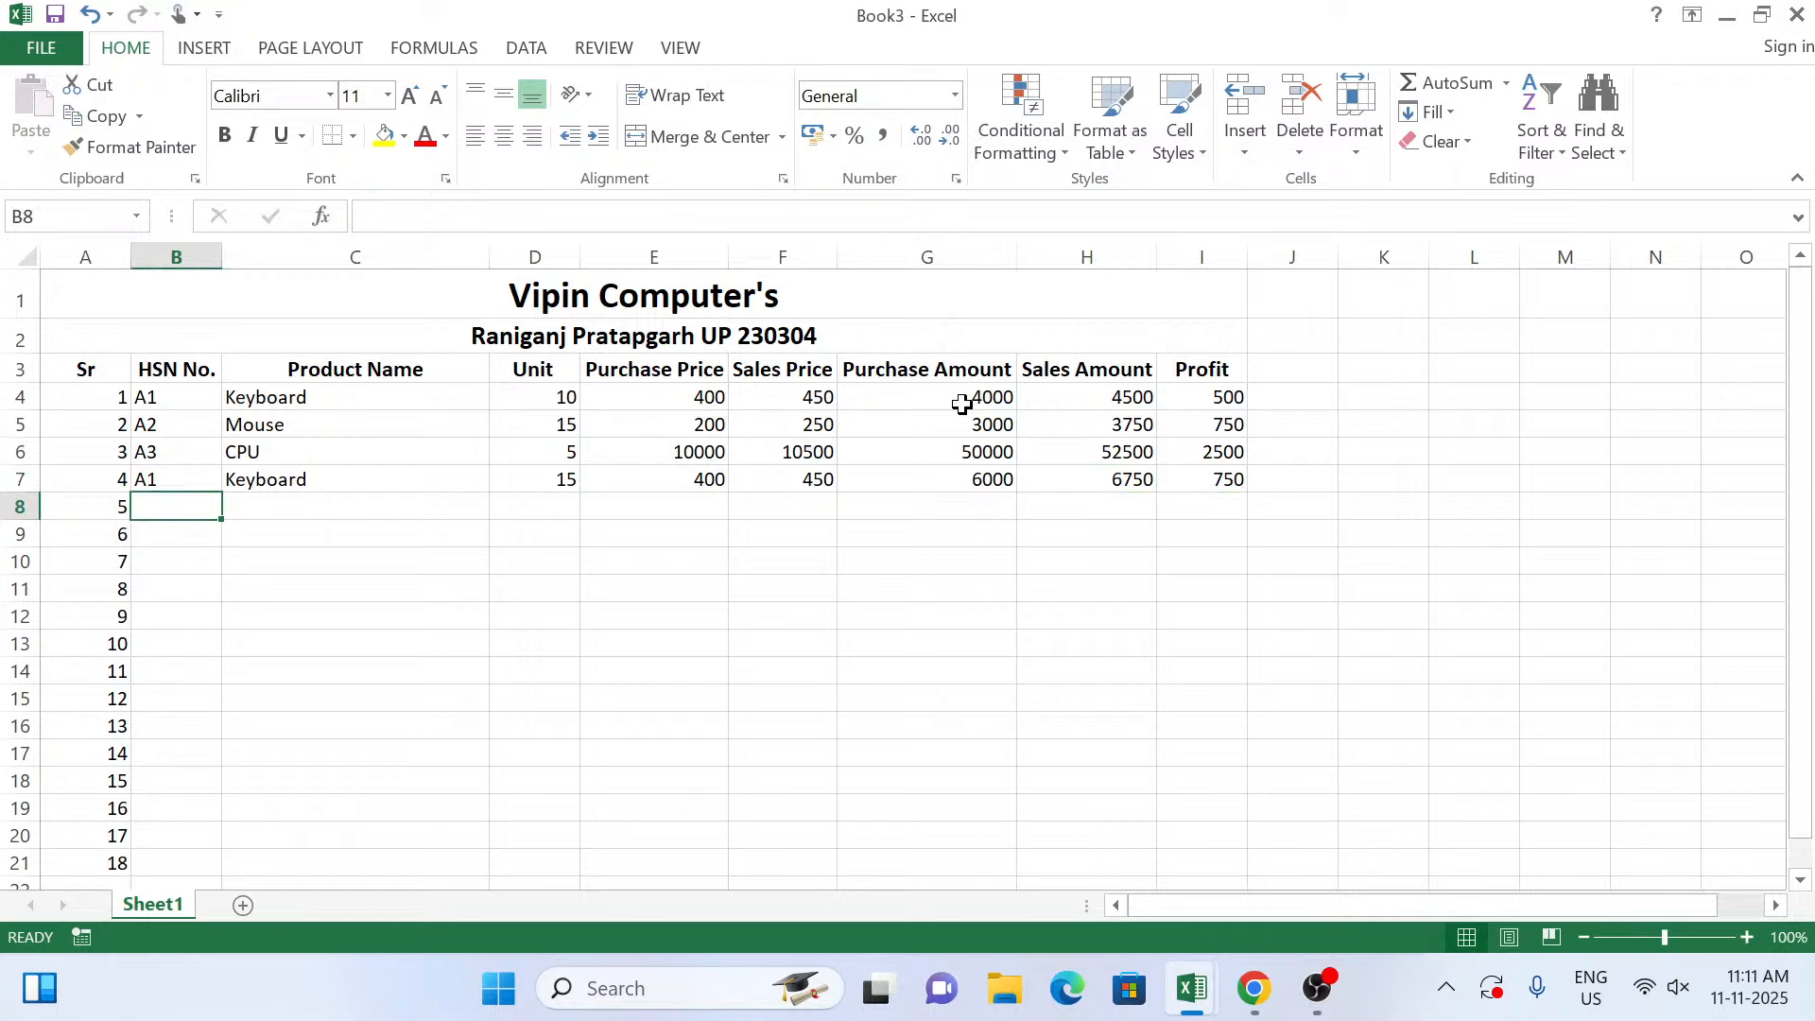
Start the fifth product row in row 8 with HSN No. A1 and product name Keyboard.
type("A")
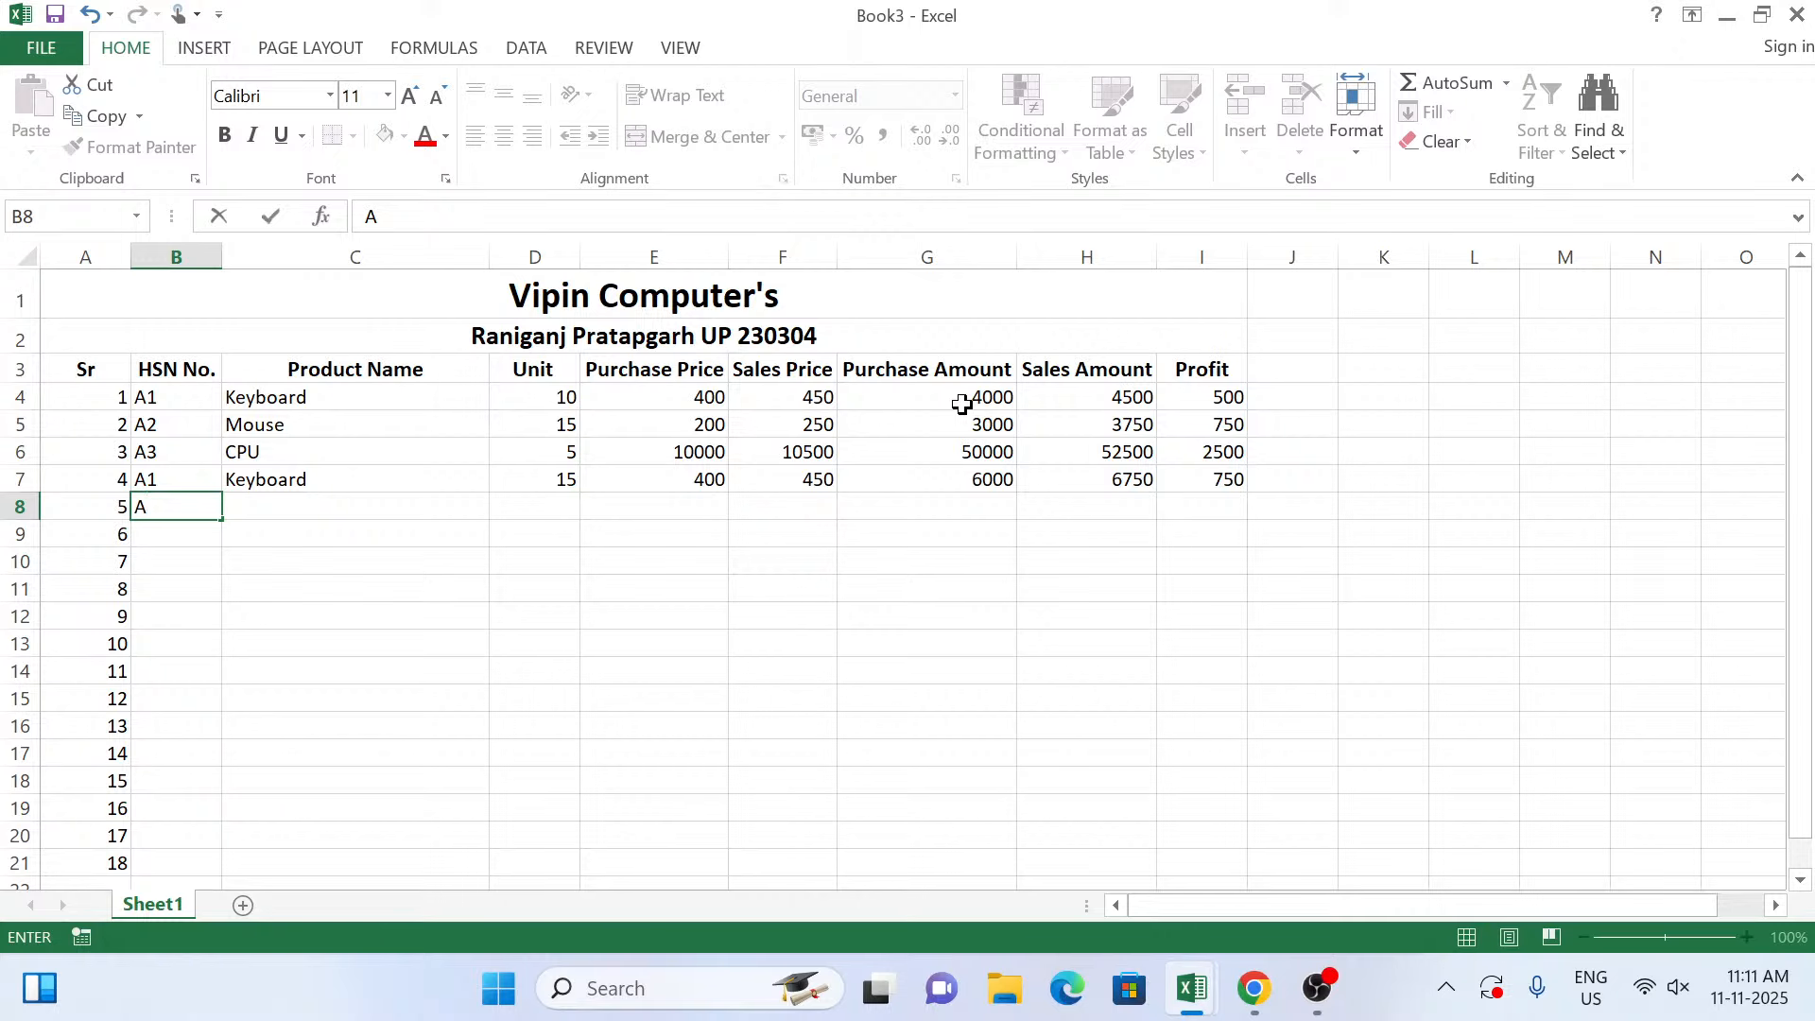
type("1")
key("Tab")
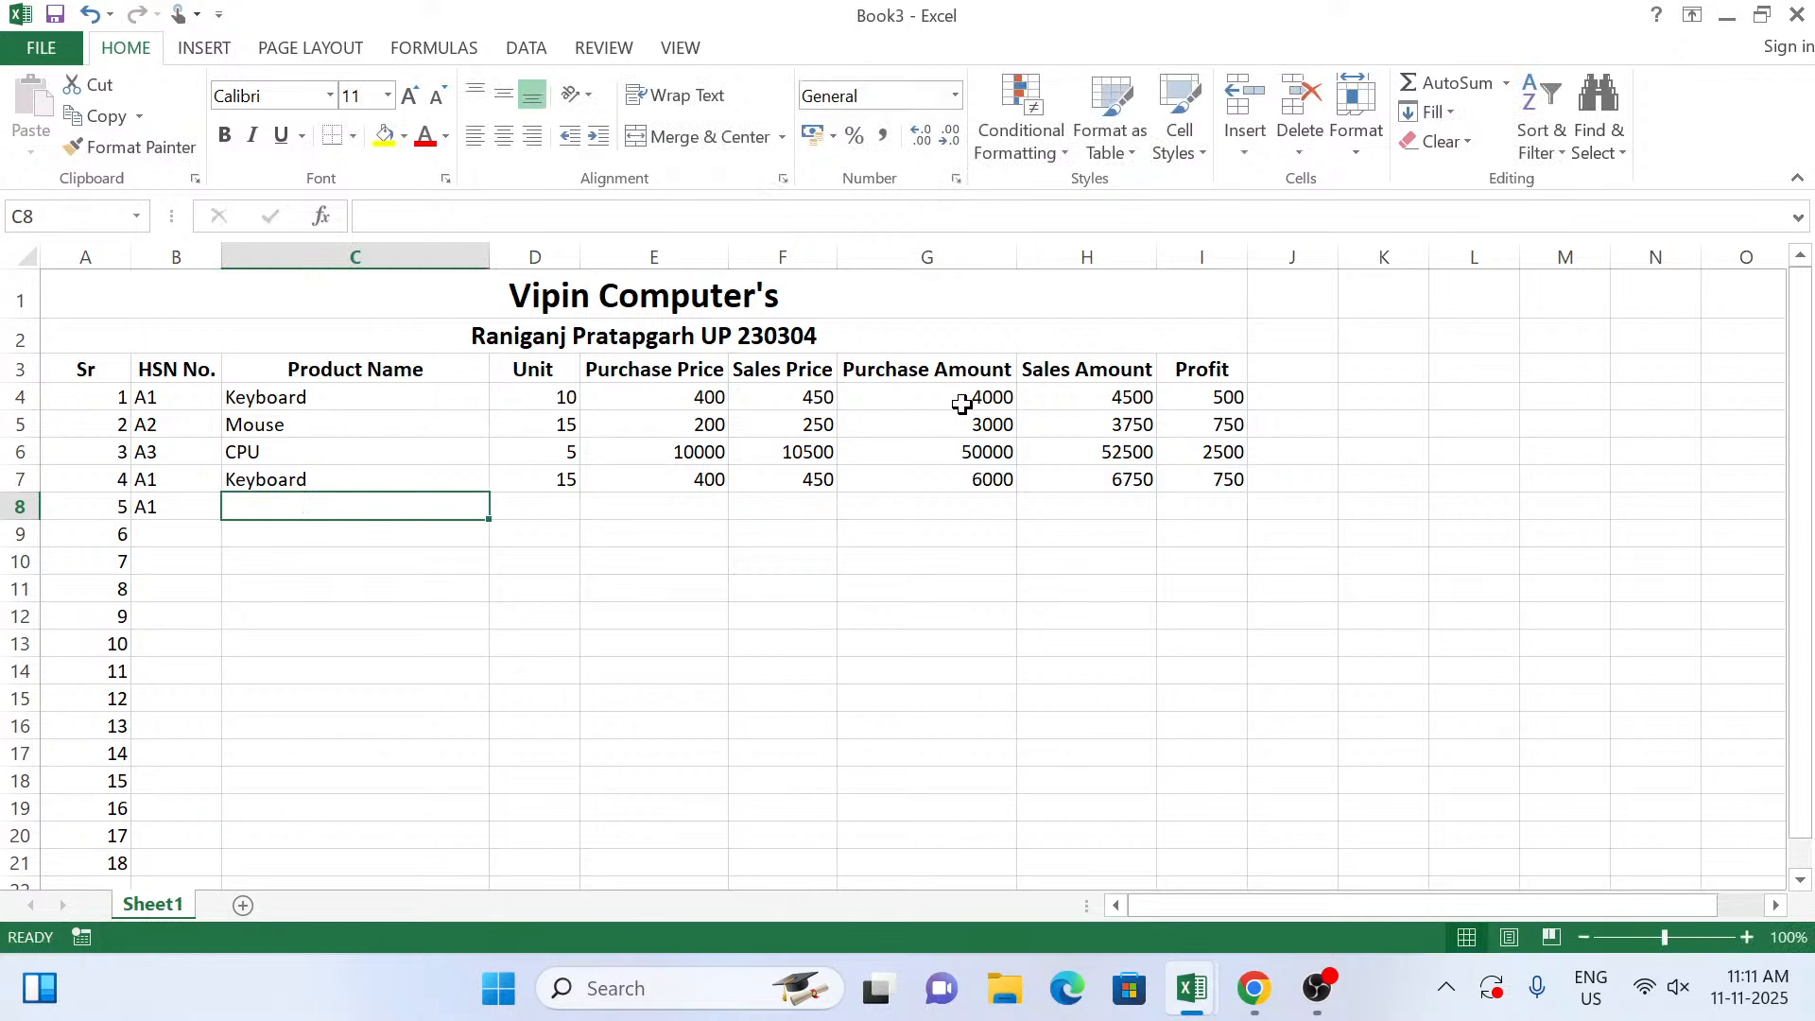
type("Keyboard")
key("Tab")
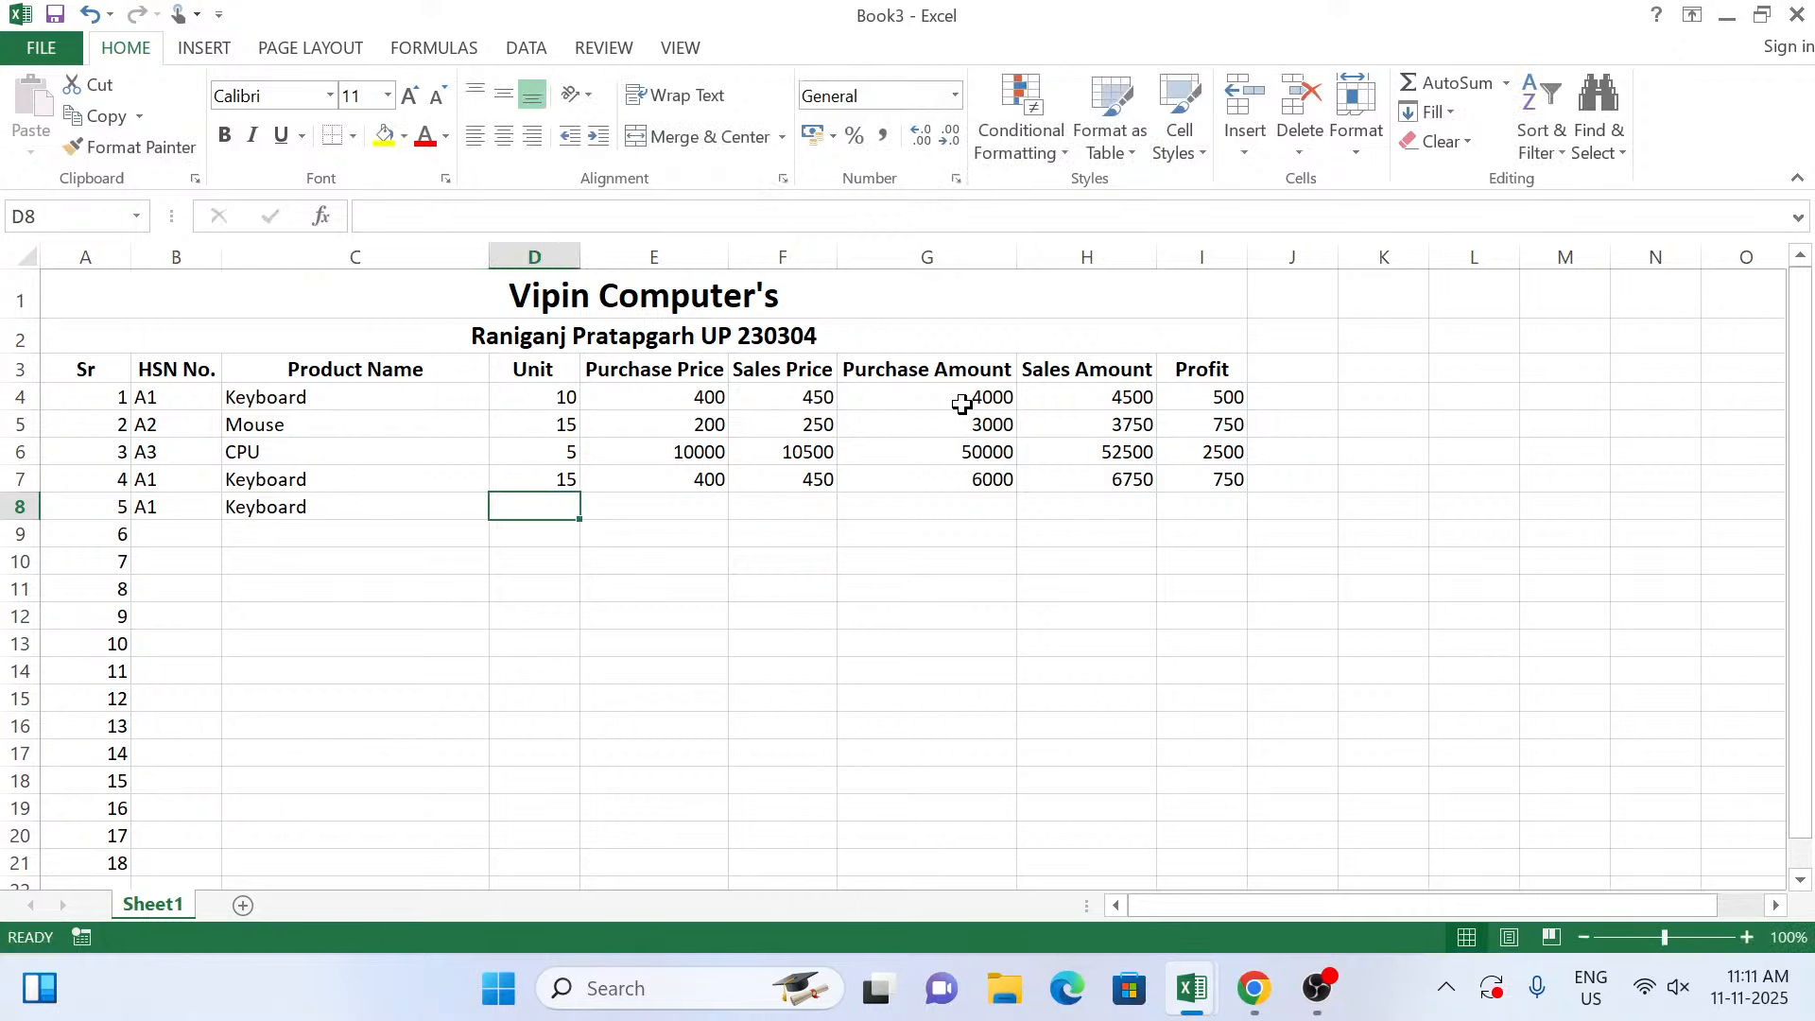
Fill in row 8's Unit as 10, Purchase Price as 450 and Sales Price as 475.
type("10")
key("Tab")
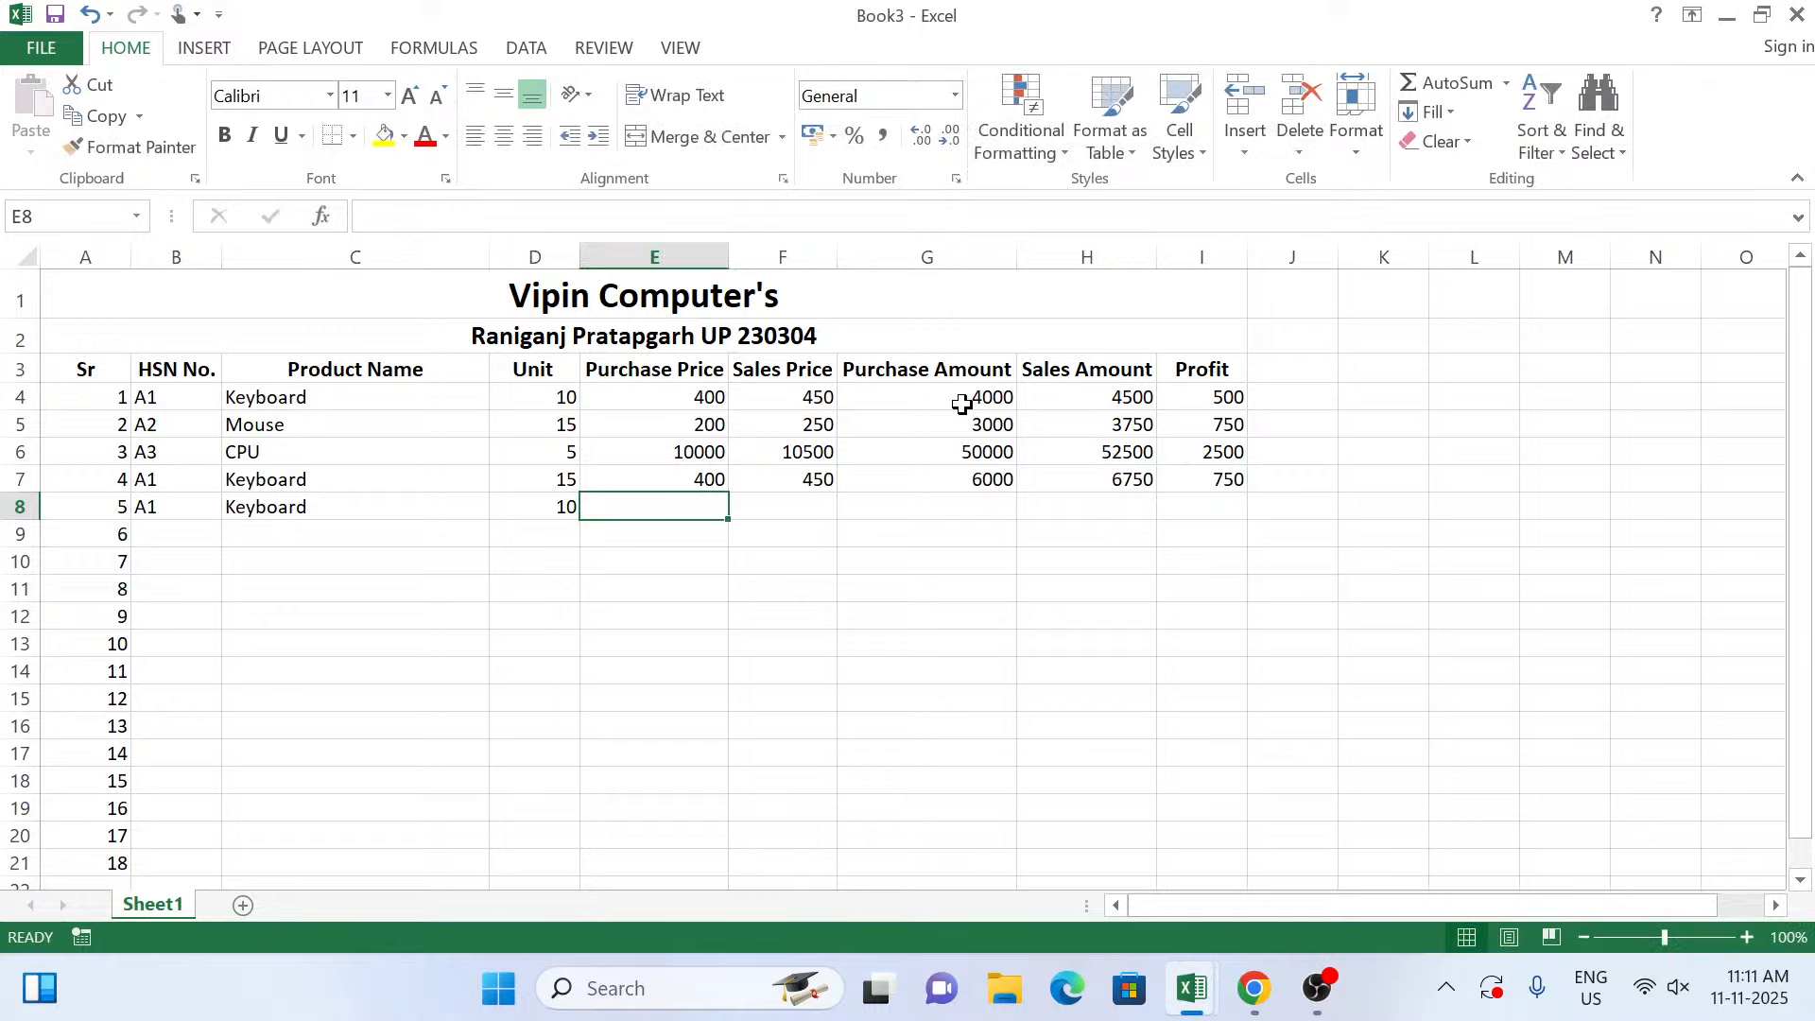
type("400")
key("Tab")
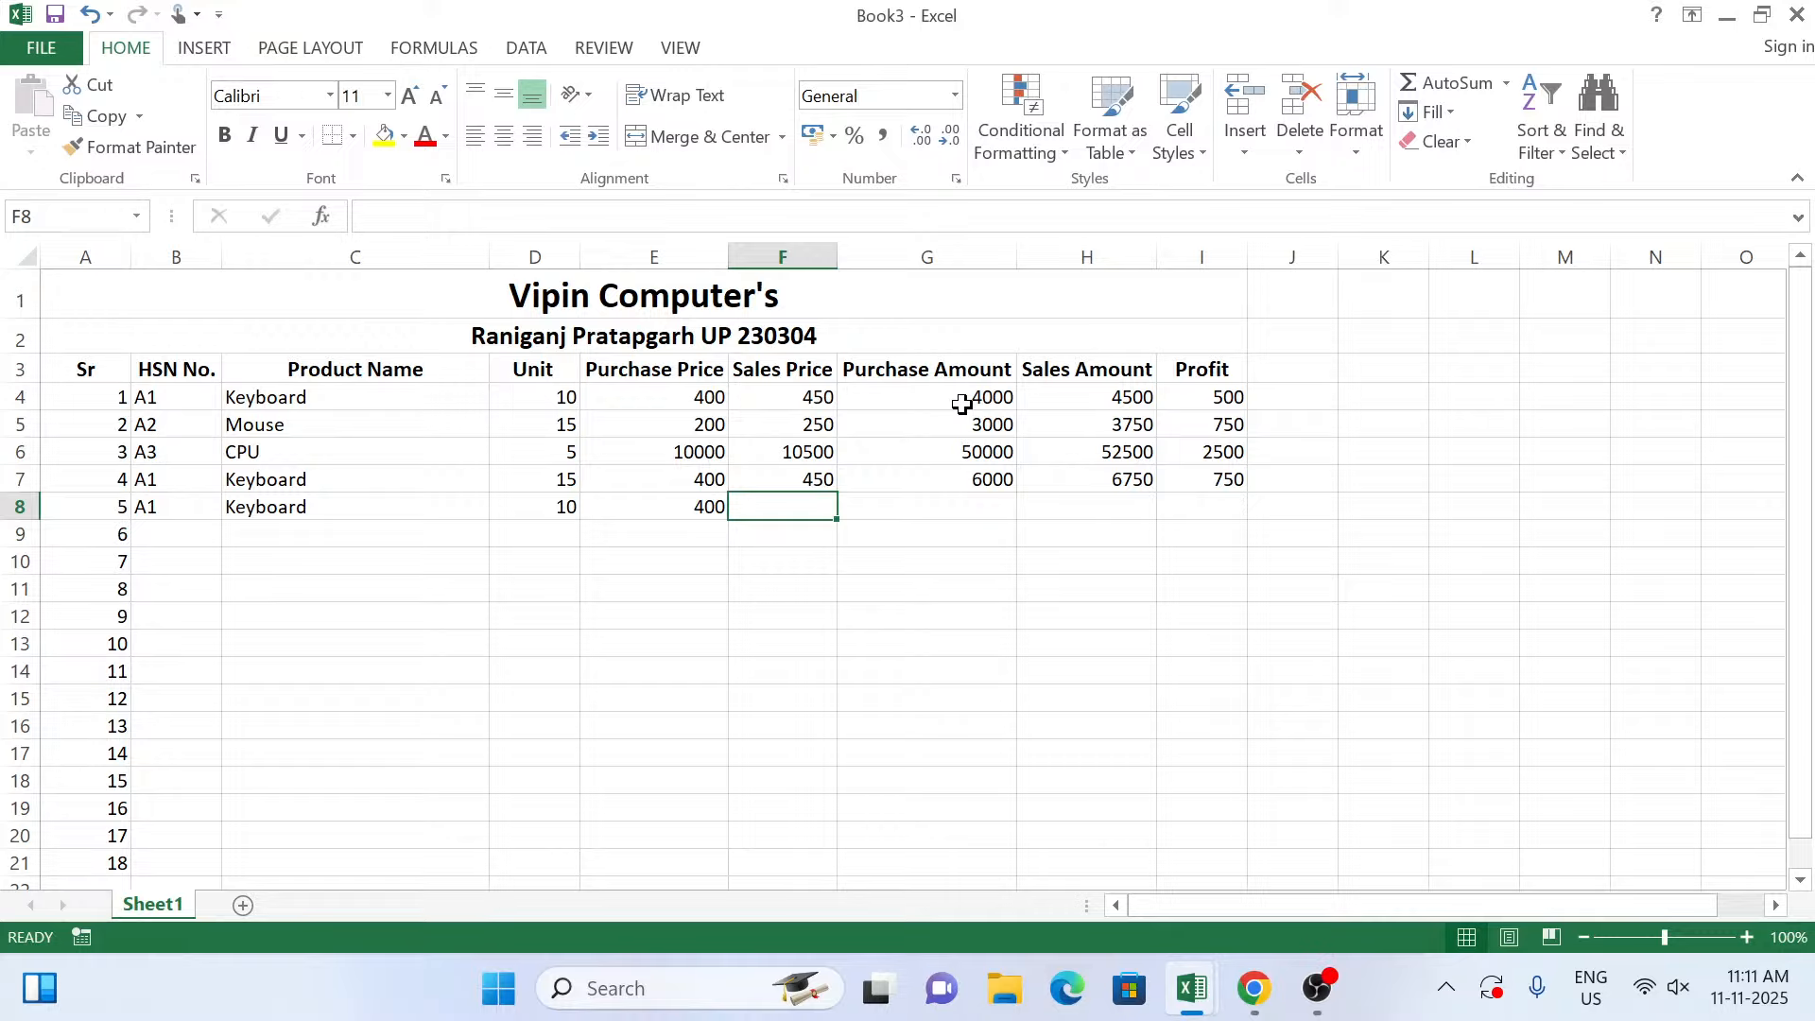
key("Left")
type("450")
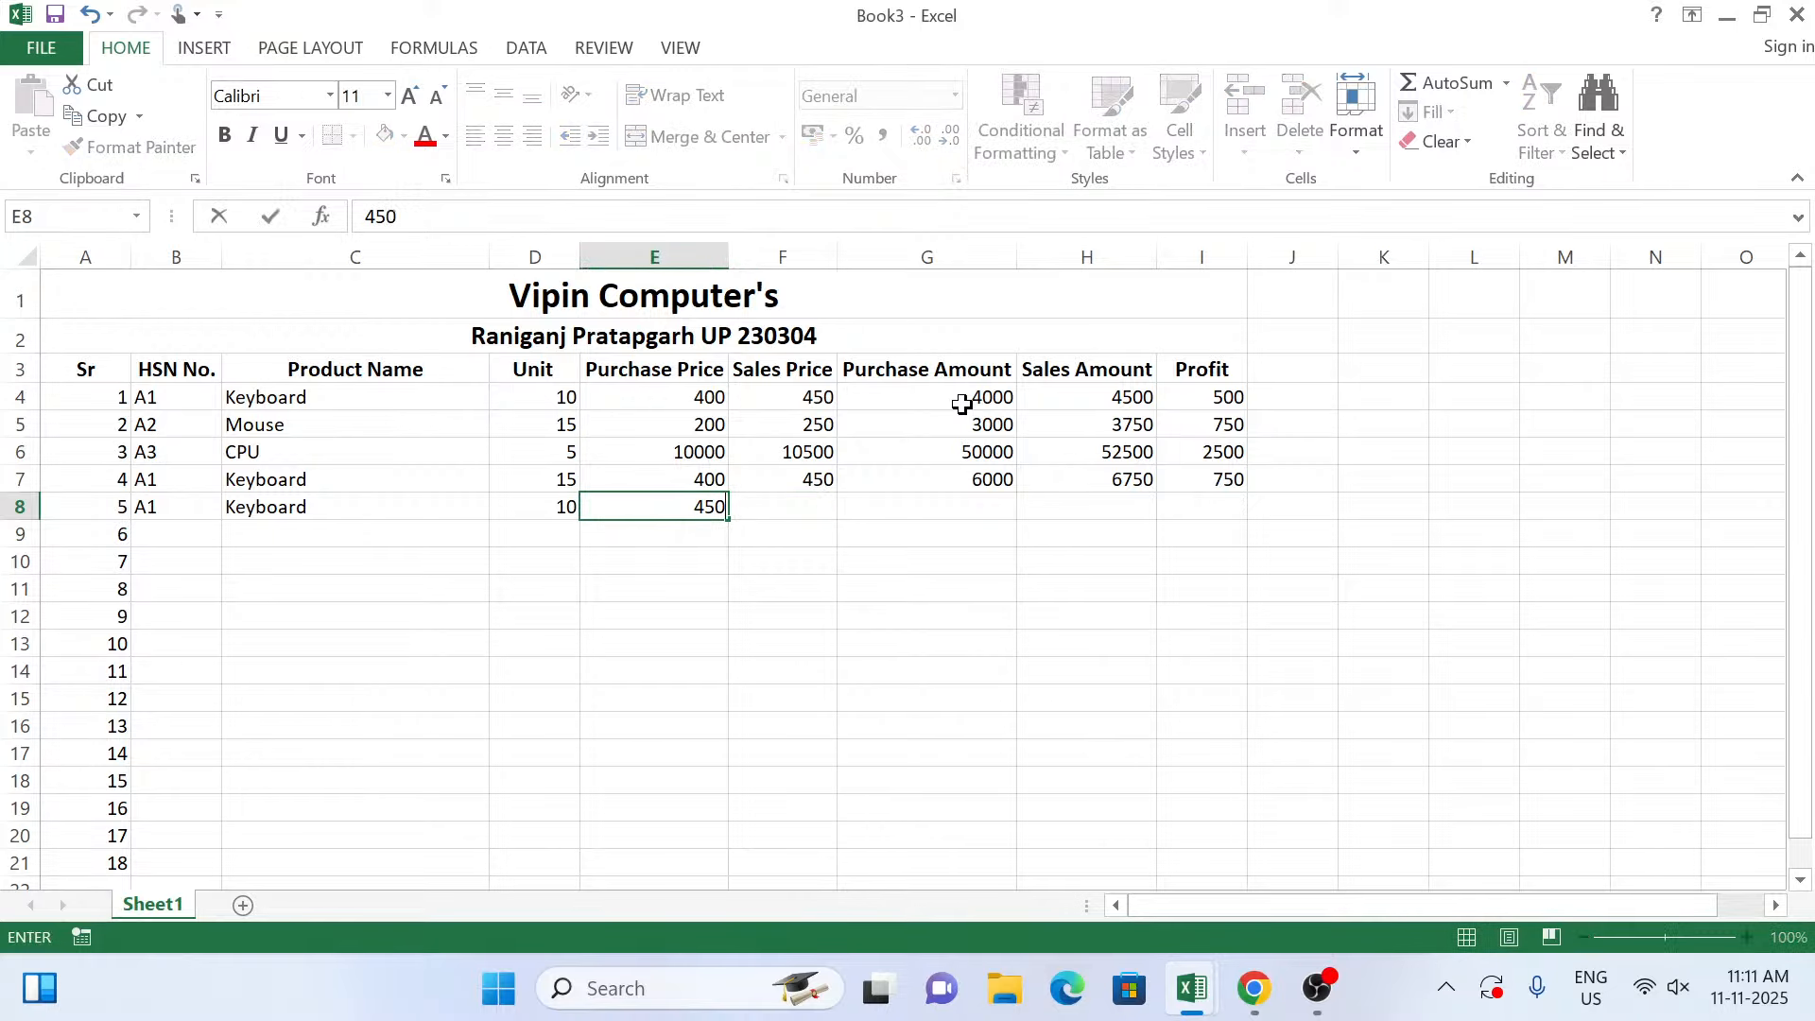
key("Right")
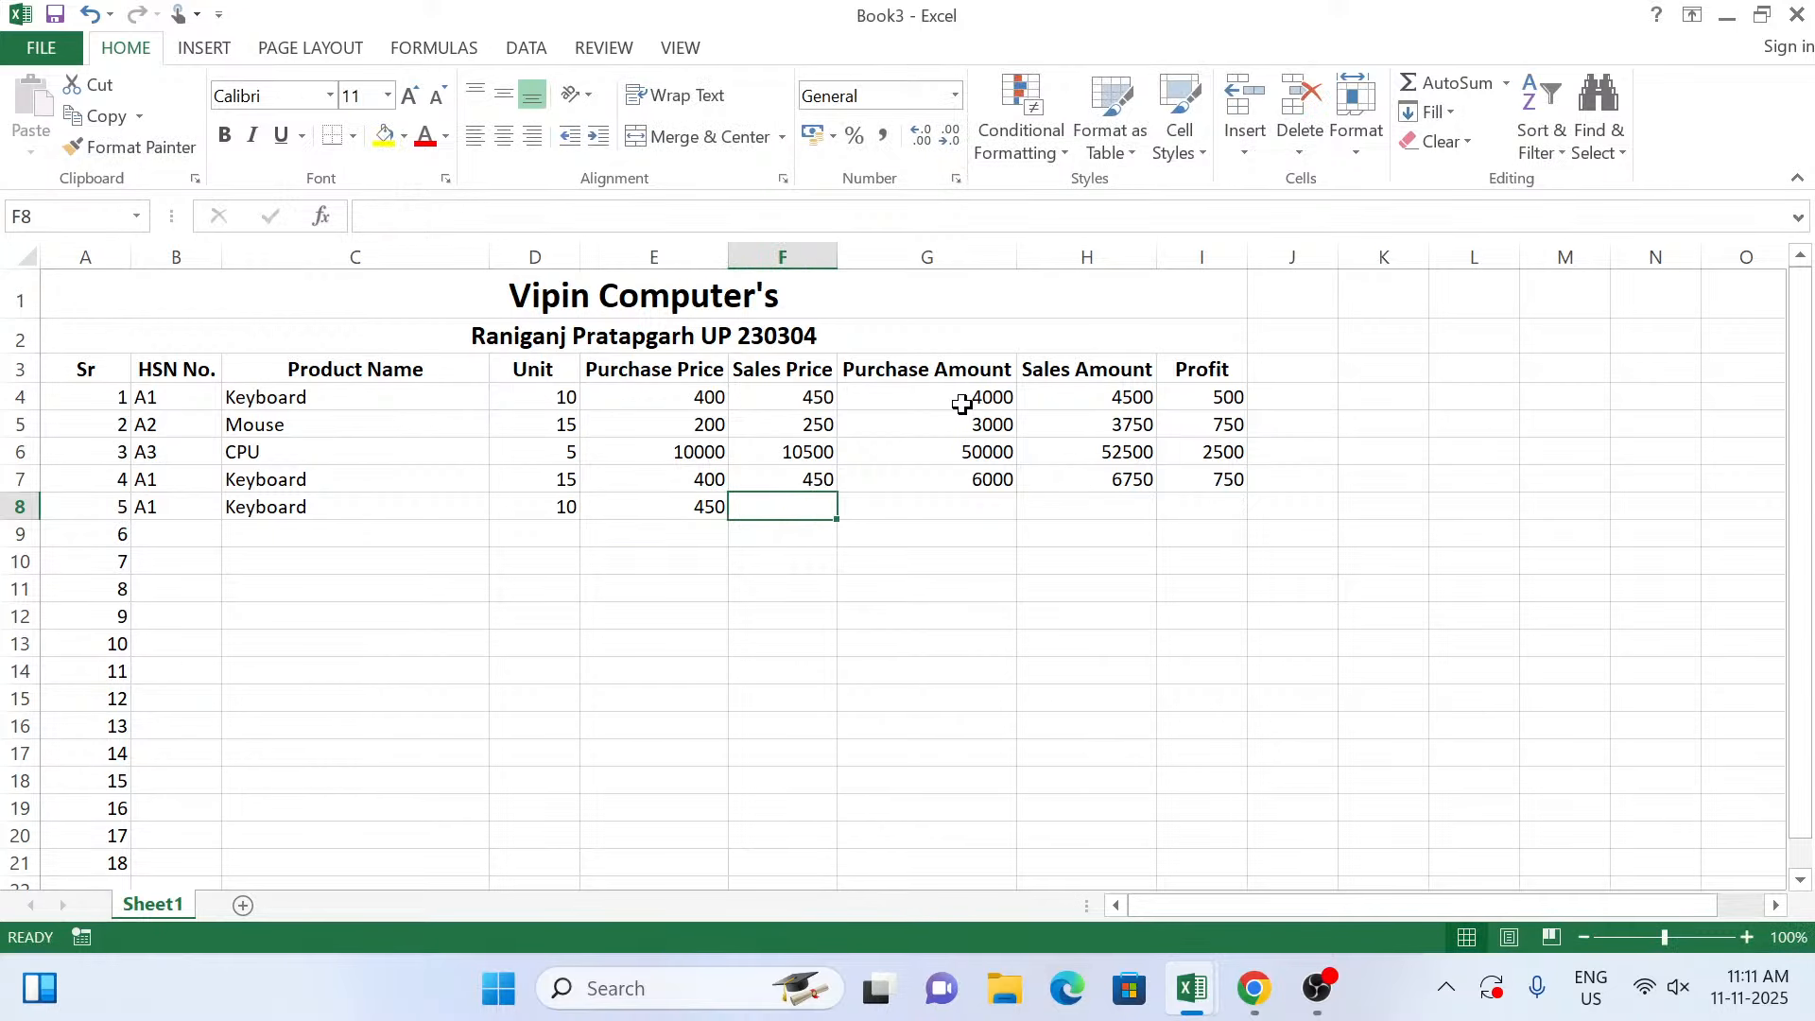
type("4")
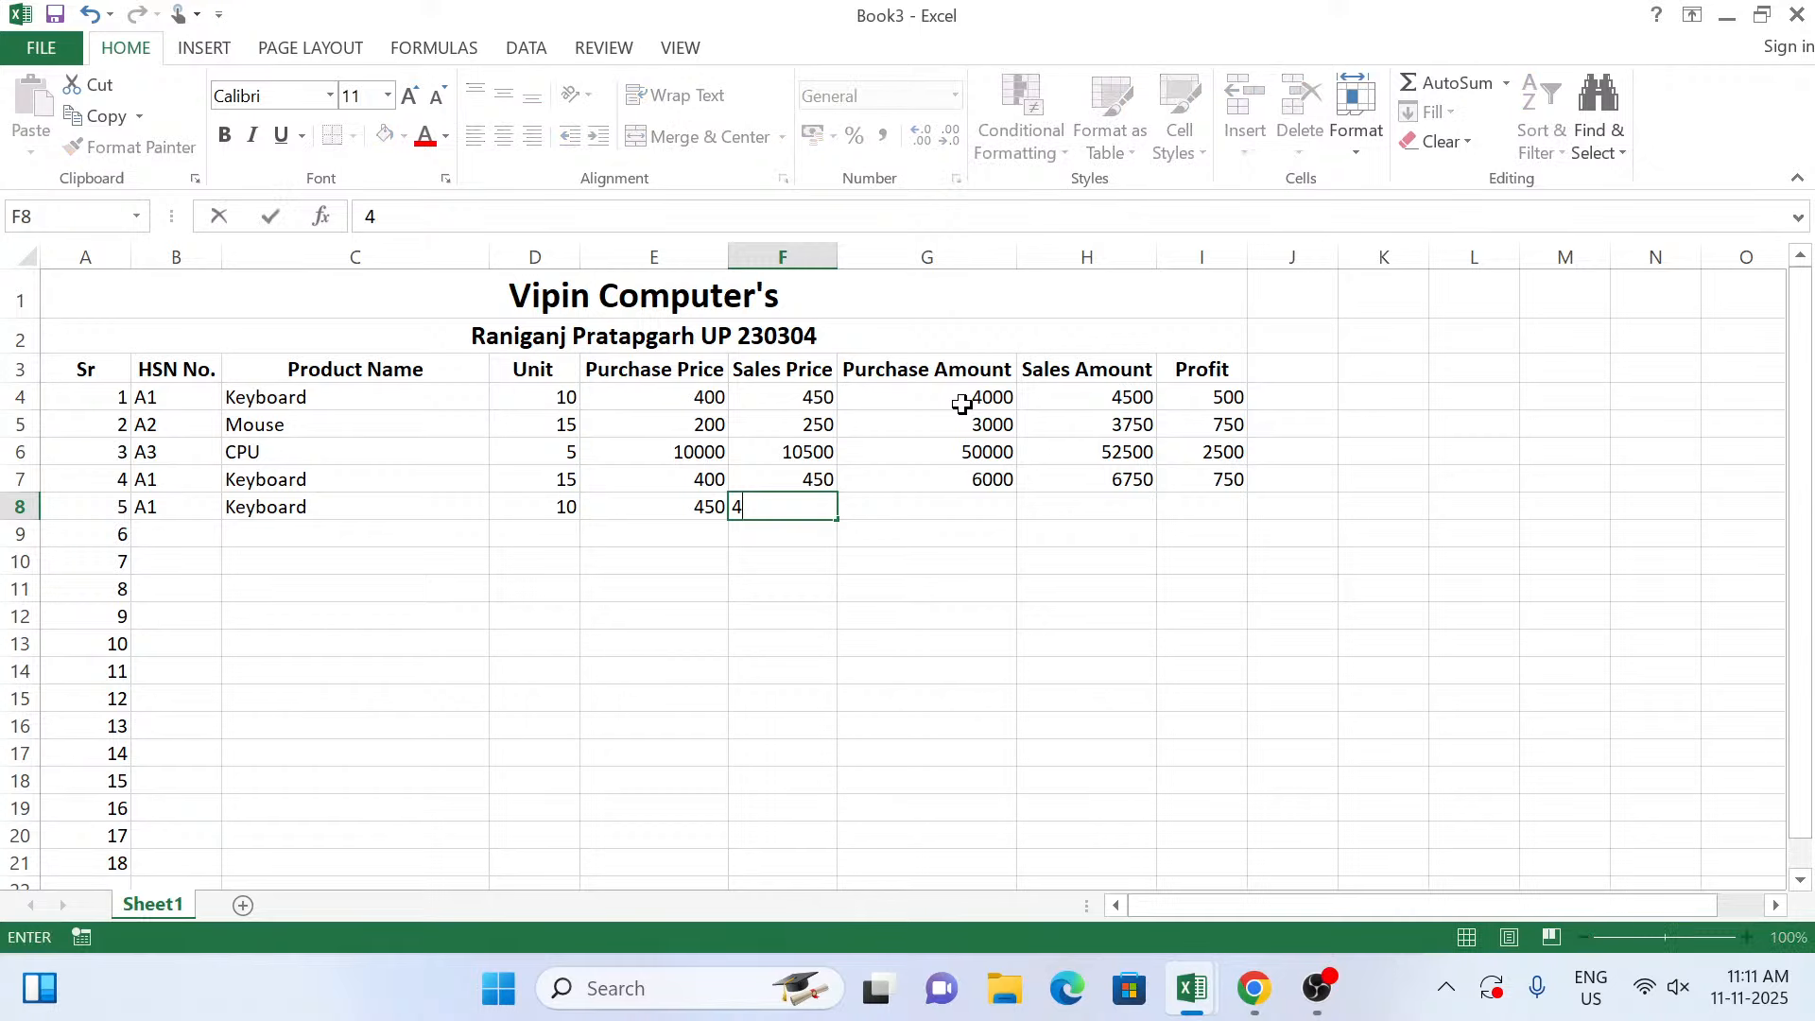
type("75")
key("Right")
Fill the Purchase Amount and Profit formulas down from row 7 into G8 and I8.
key("ctrl+d")
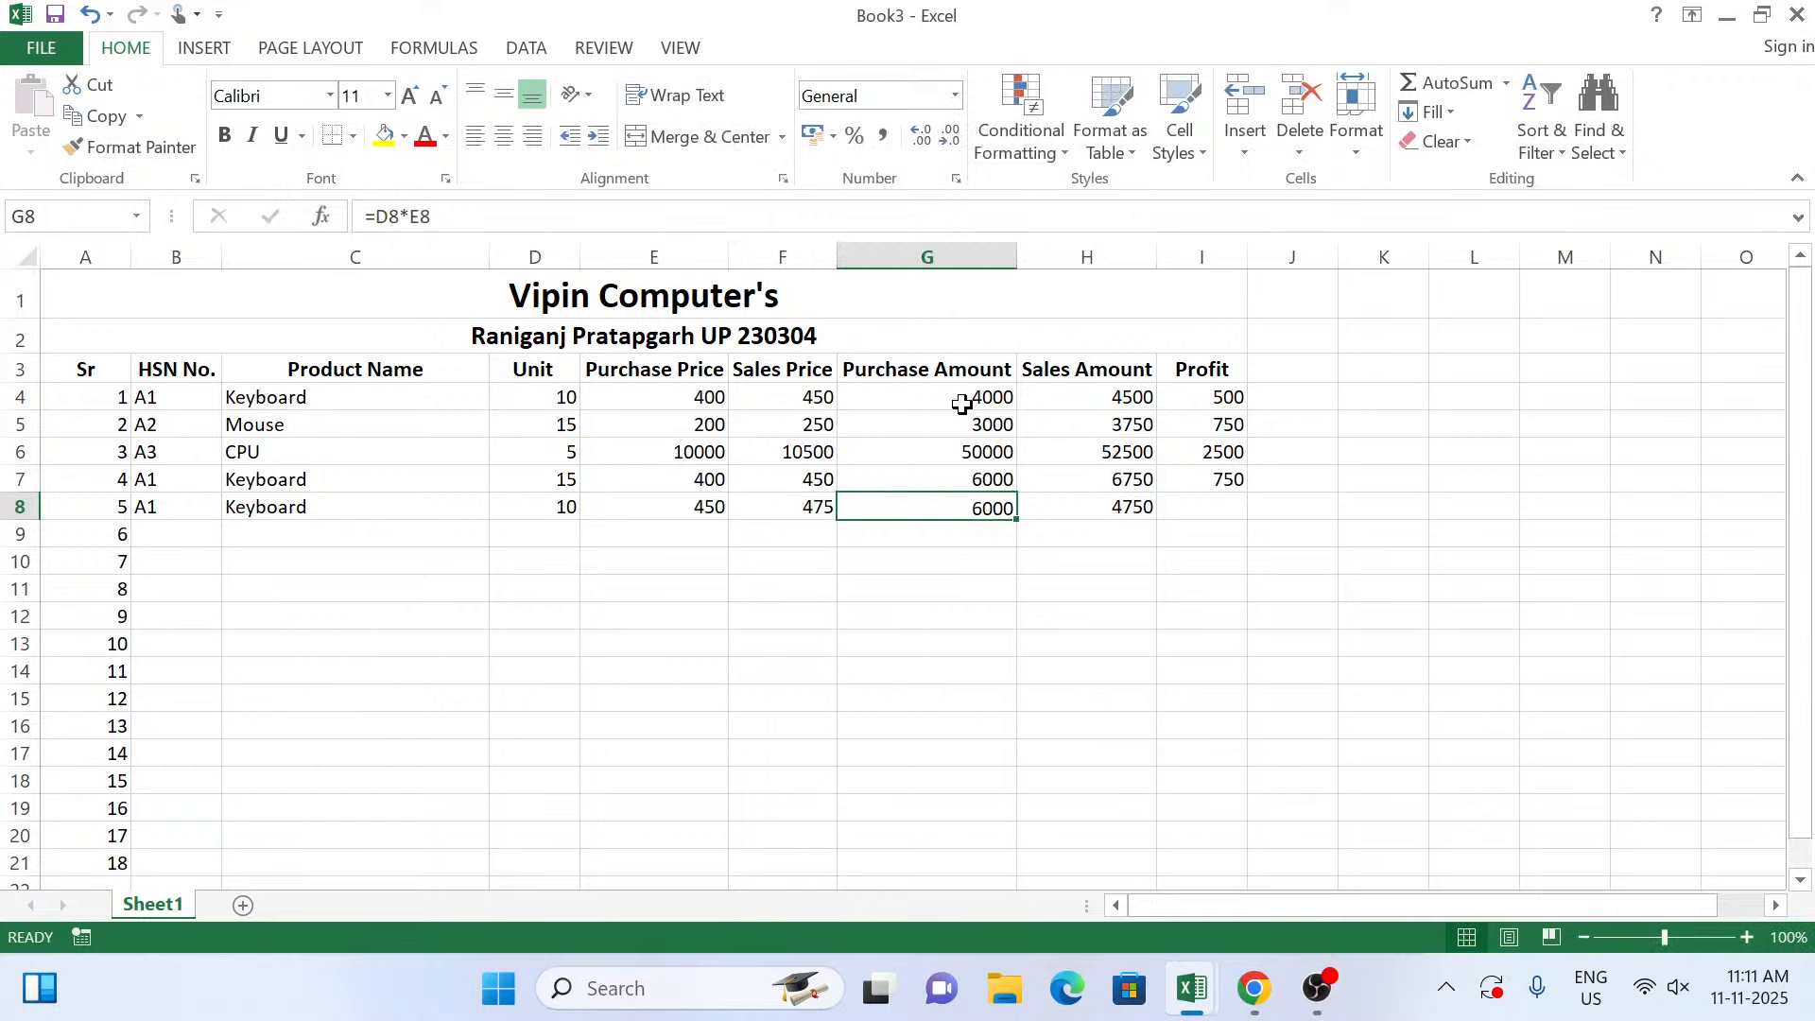
key("Tab")
key("Tab")
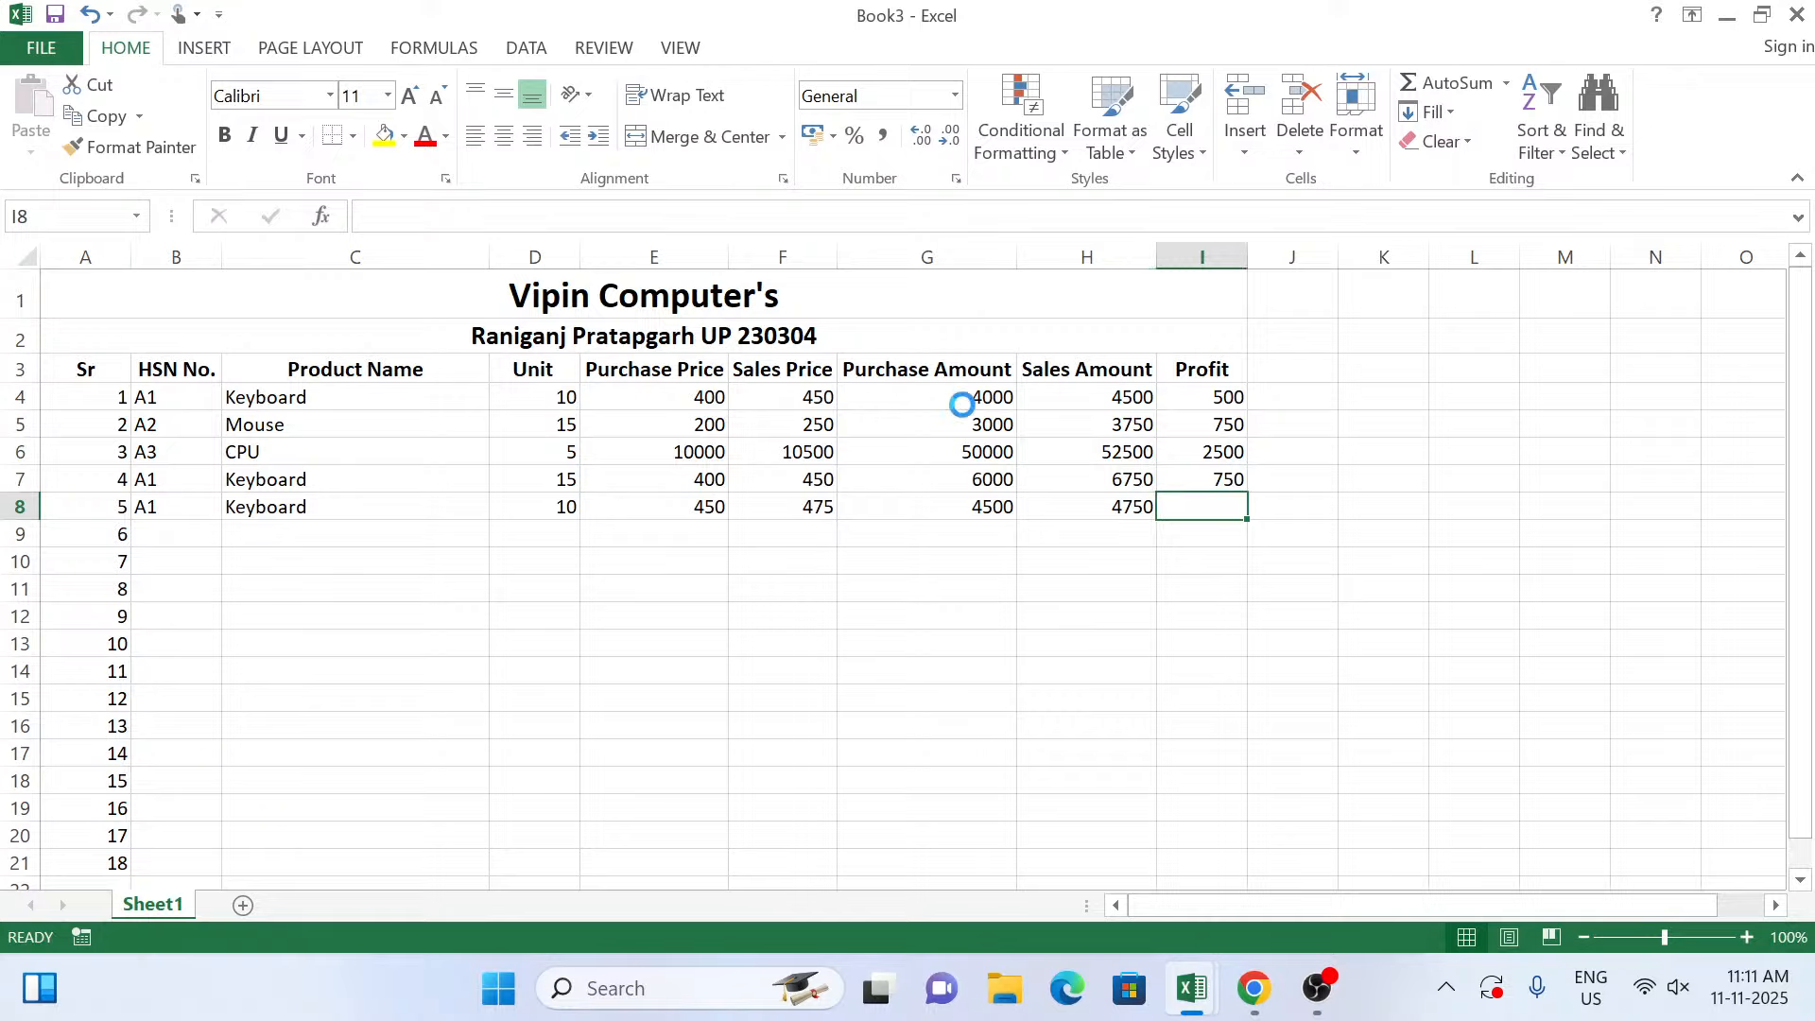
key("ctrl+d")
key("Return")
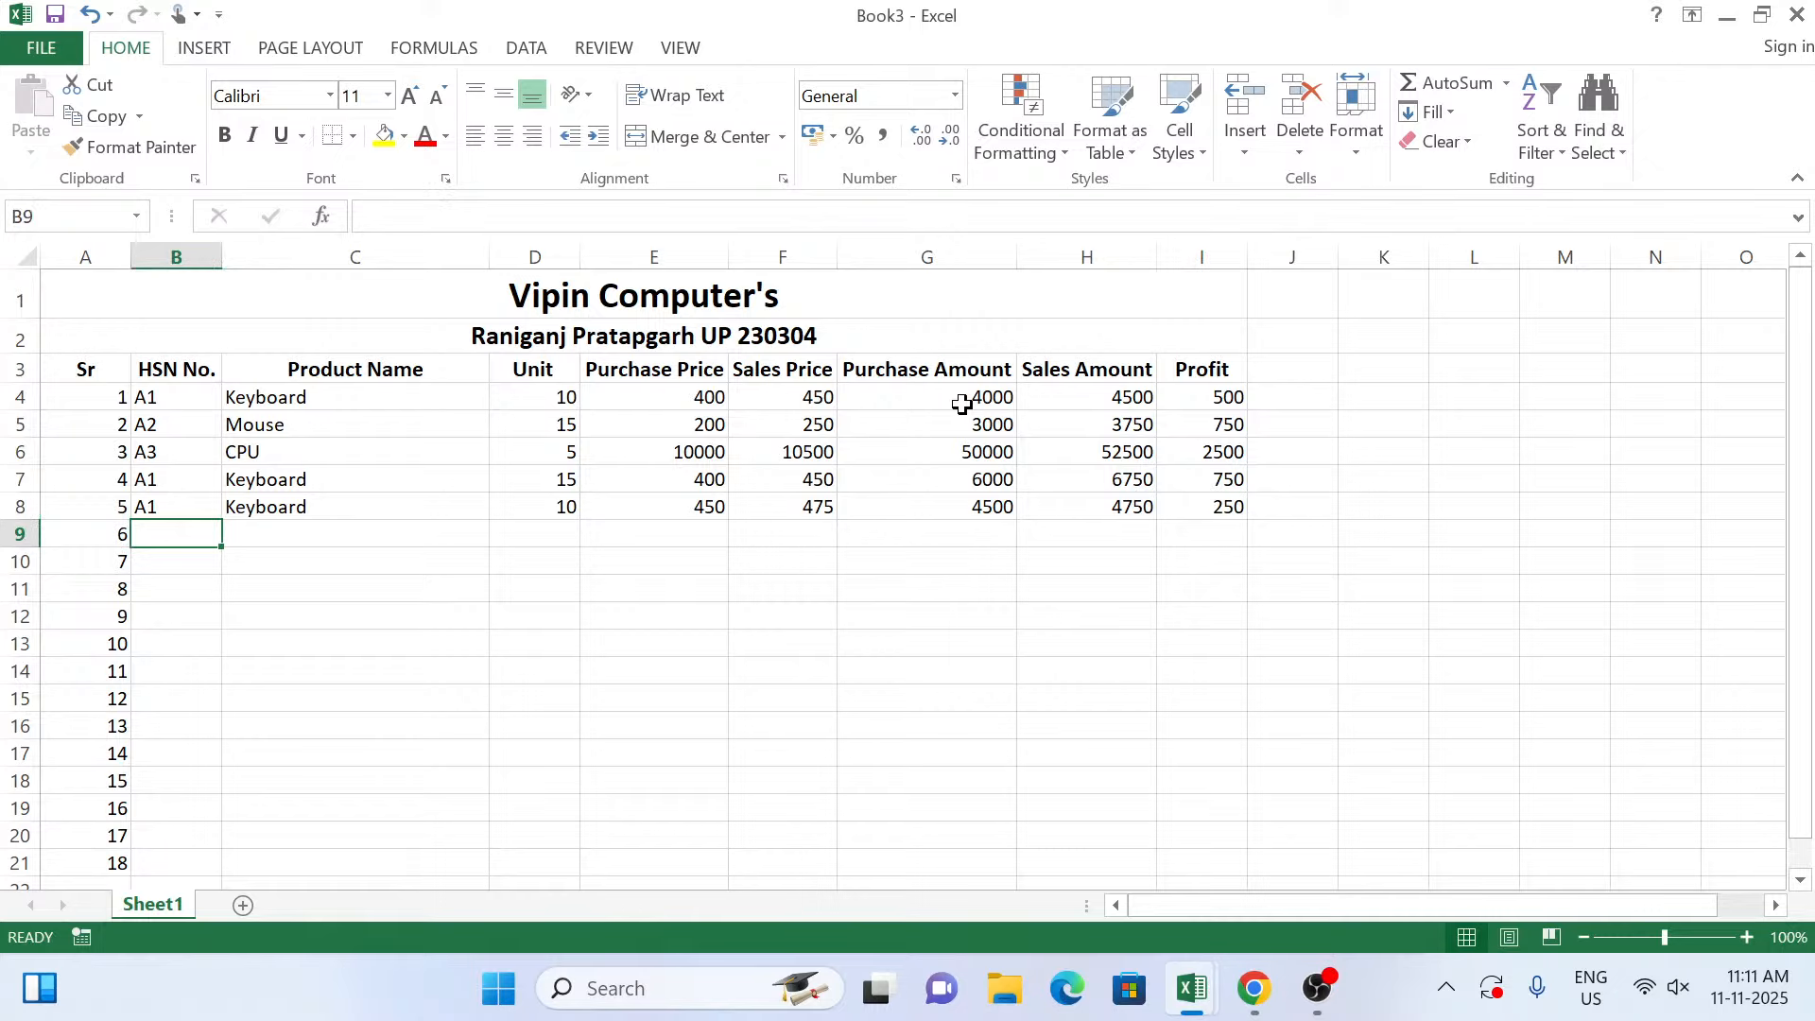
Start the sixth product row in row 9 with HSN No. A2 and product name mouse.
type("Mou")
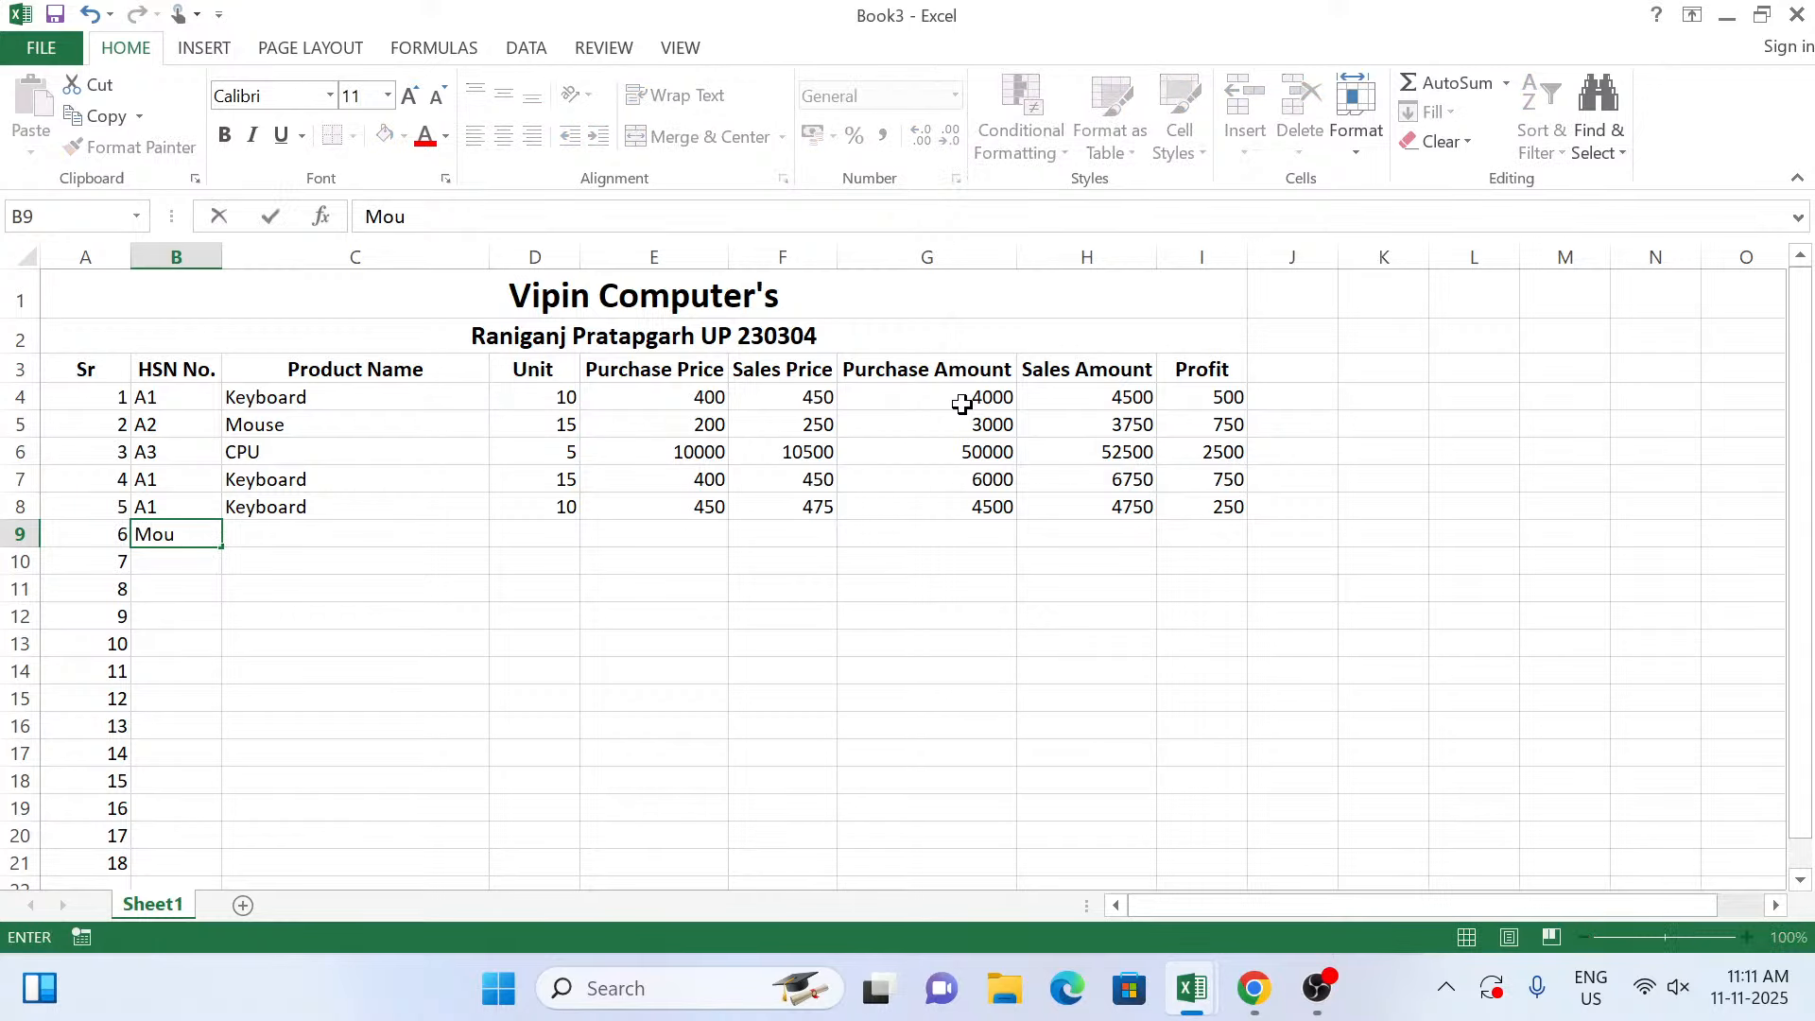
key("BackSpace")
key("BackSpace")
key("BackSpace")
type("A2")
key("Tab")
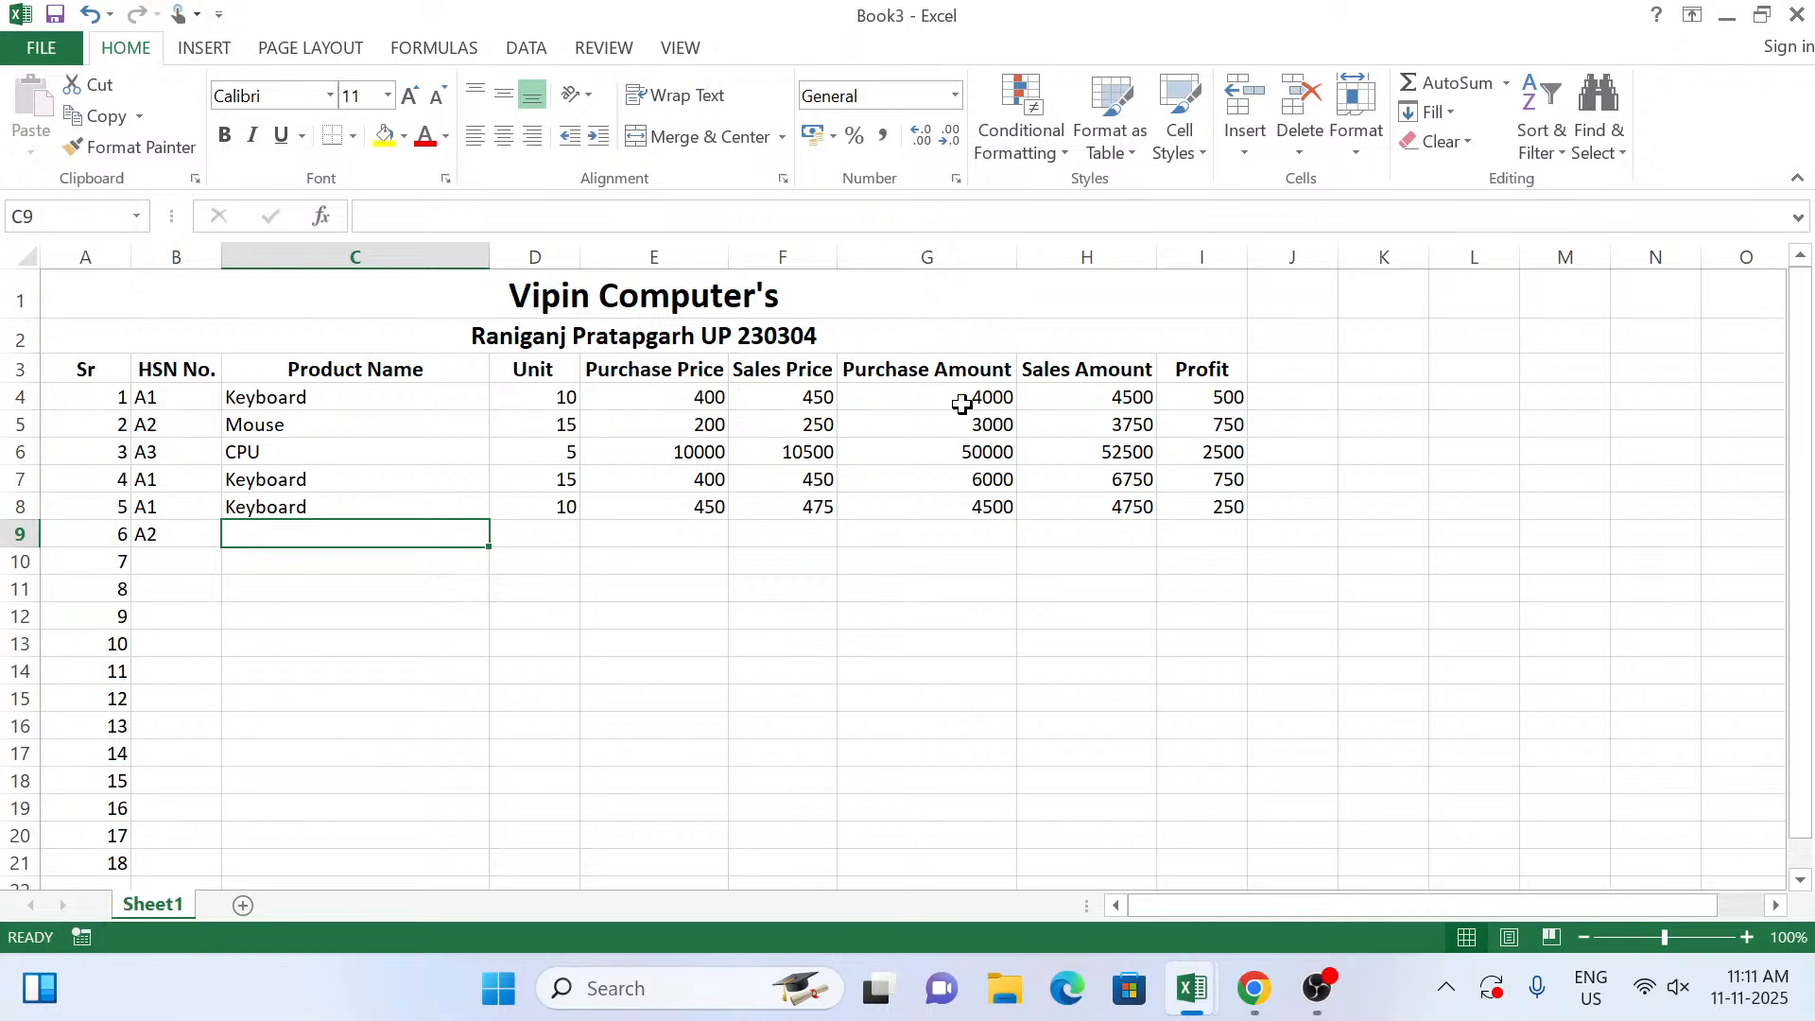
type("mous")
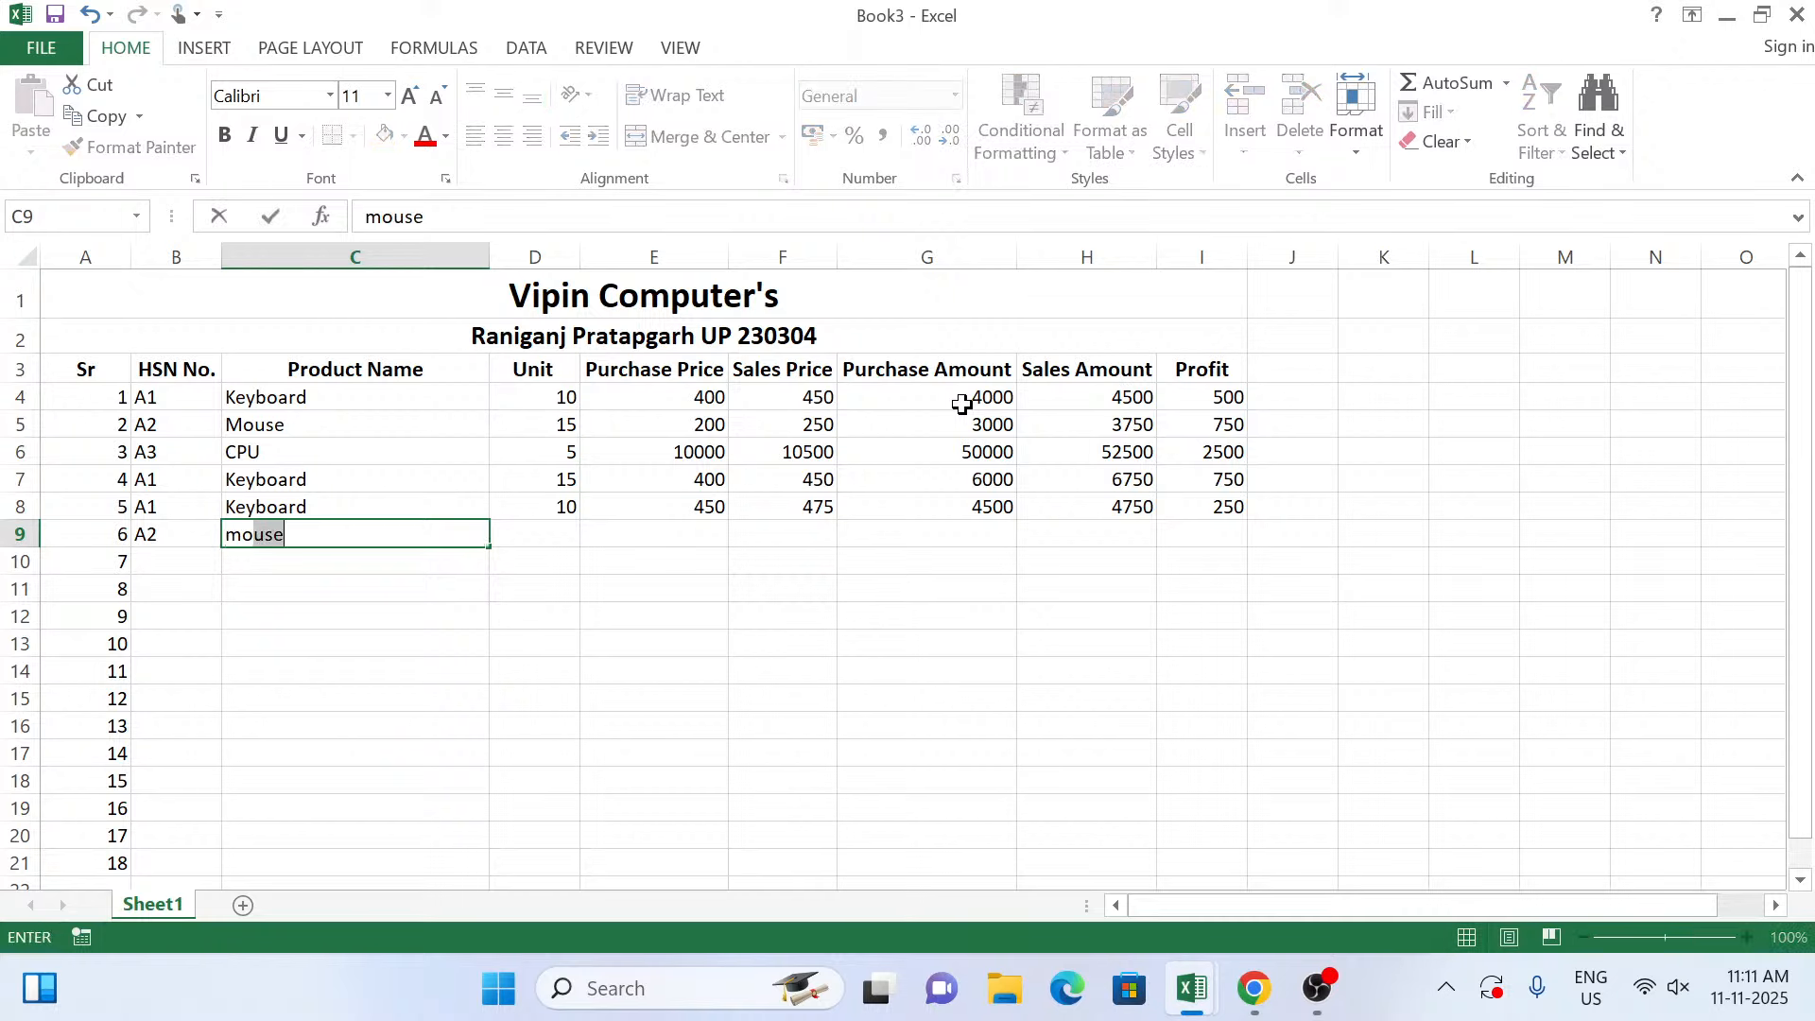
type("e")
key("Tab")
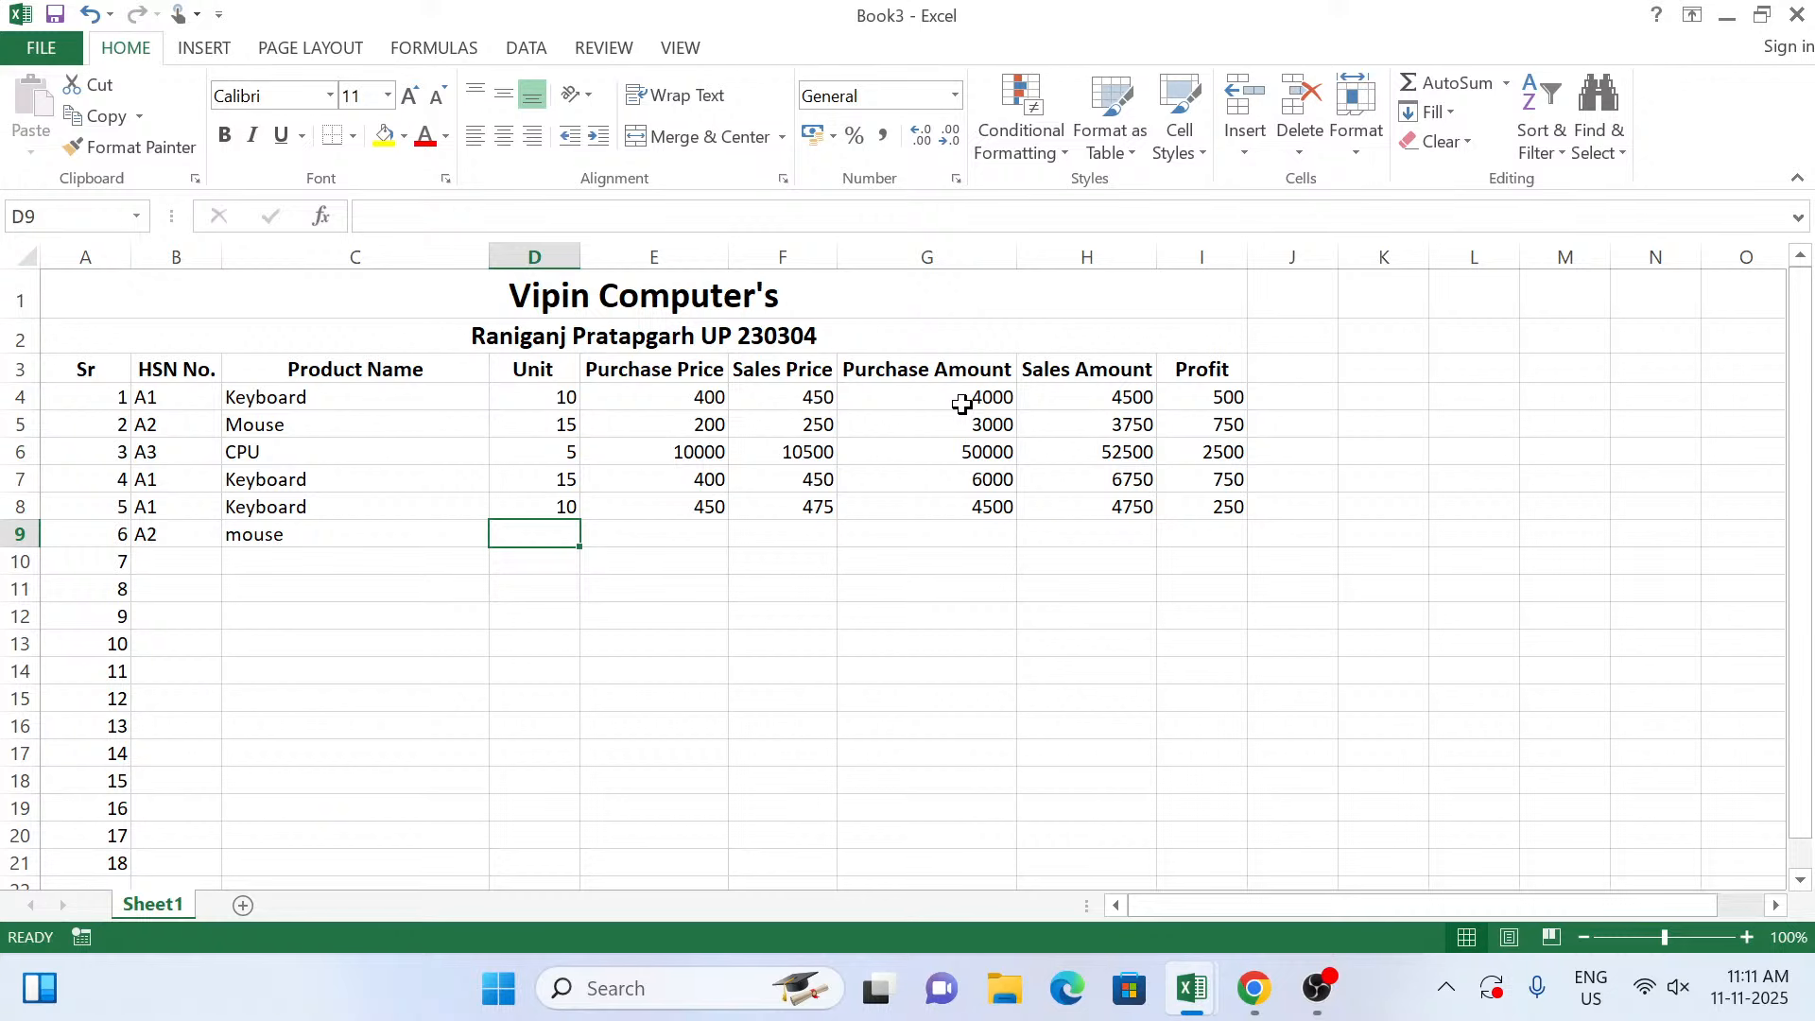
Complete row 9 with Unit 10, Purchase Price 200 and Sales Price 250.
type("10")
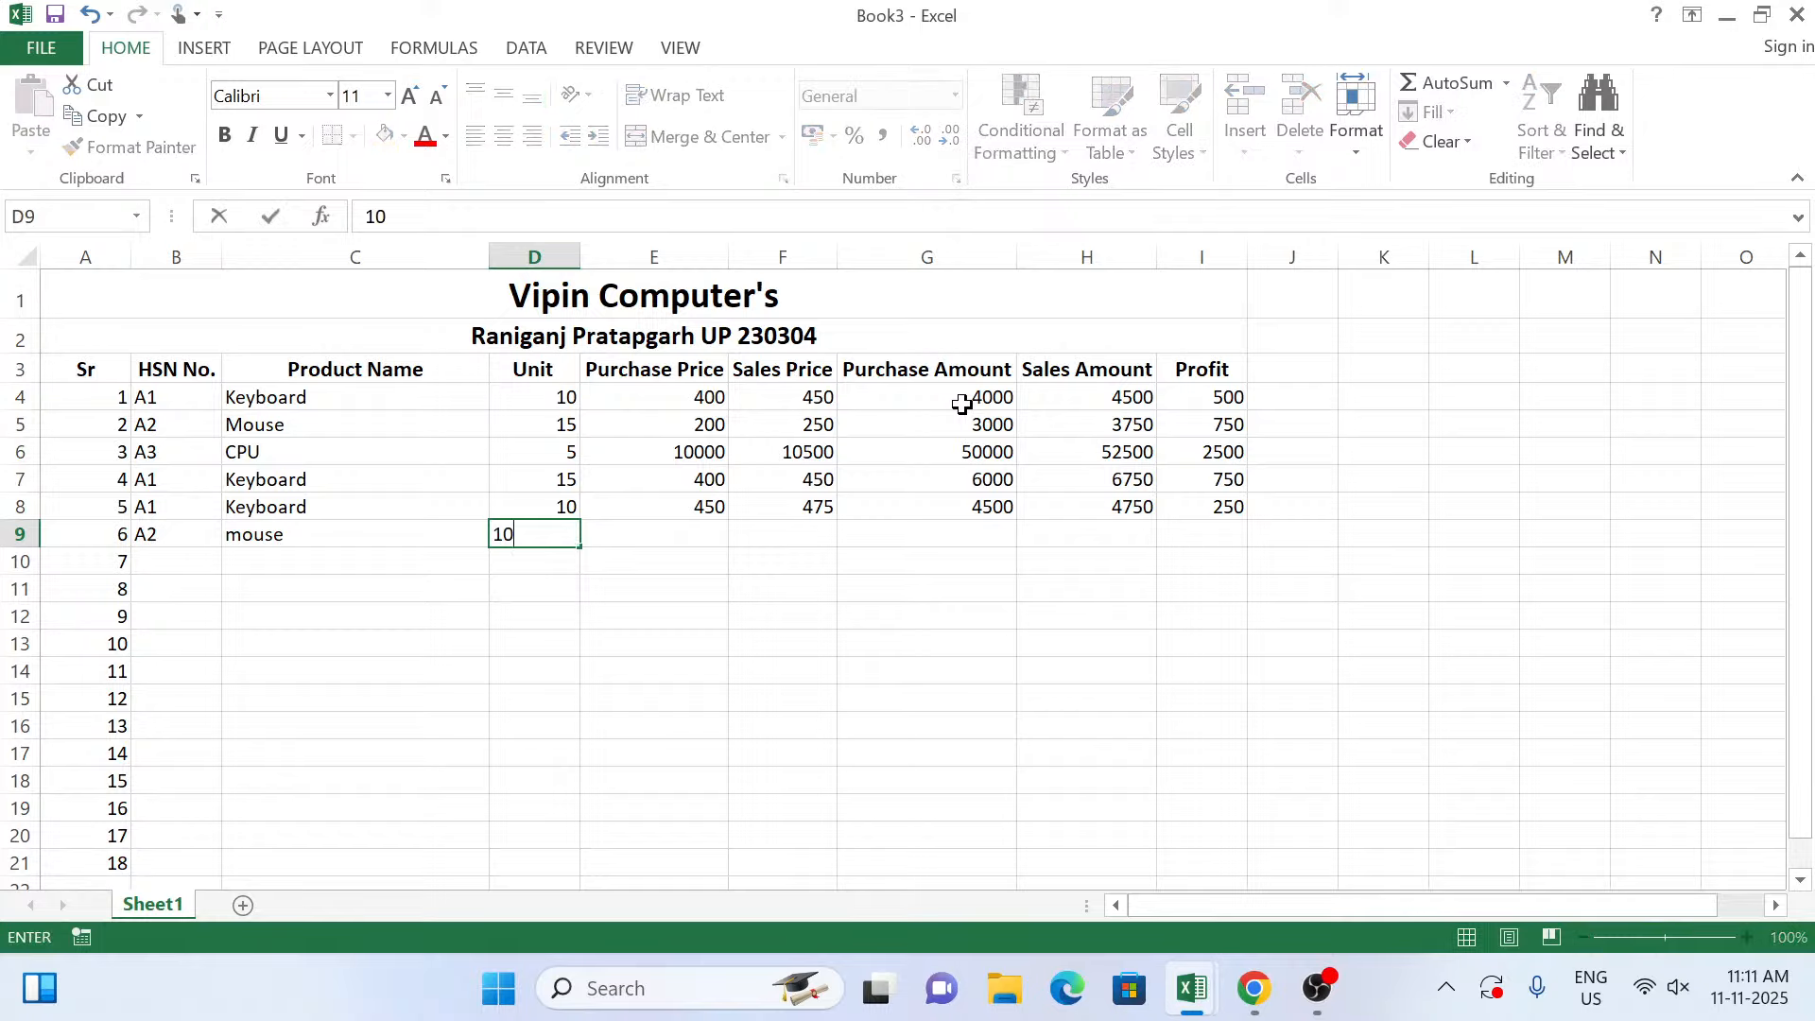
key("Tab")
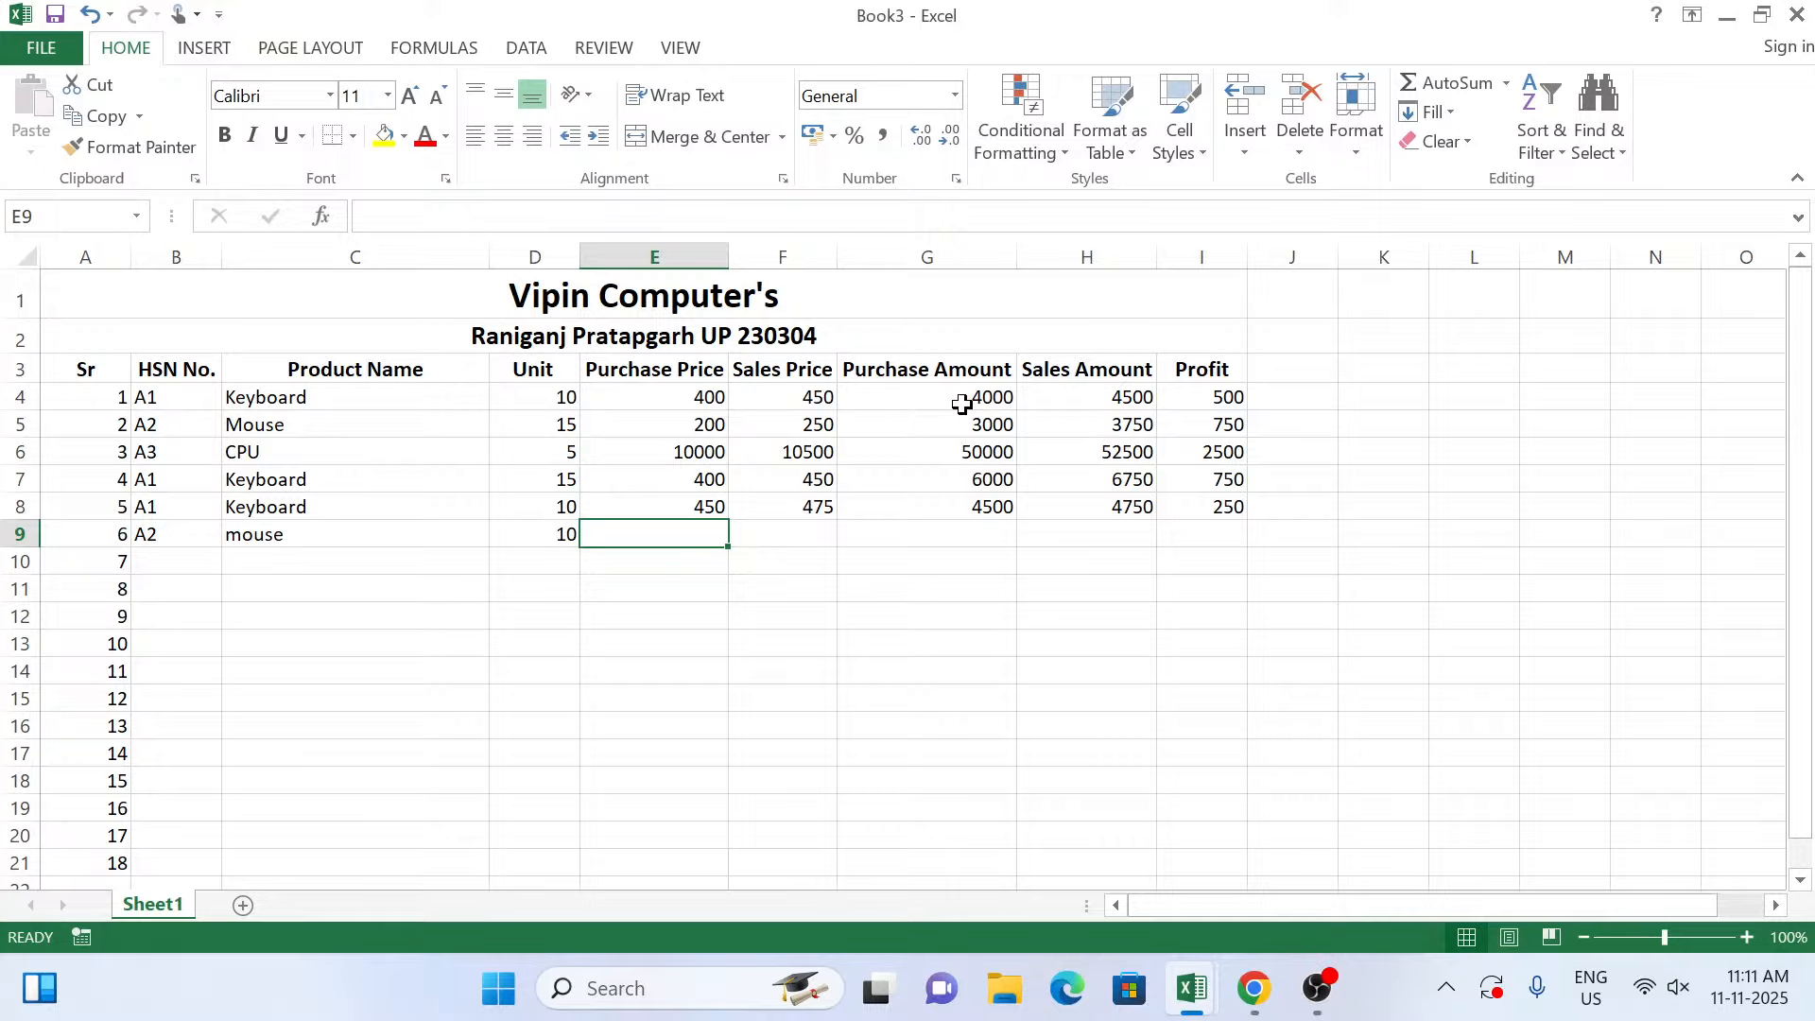
type("200")
key("Tab")
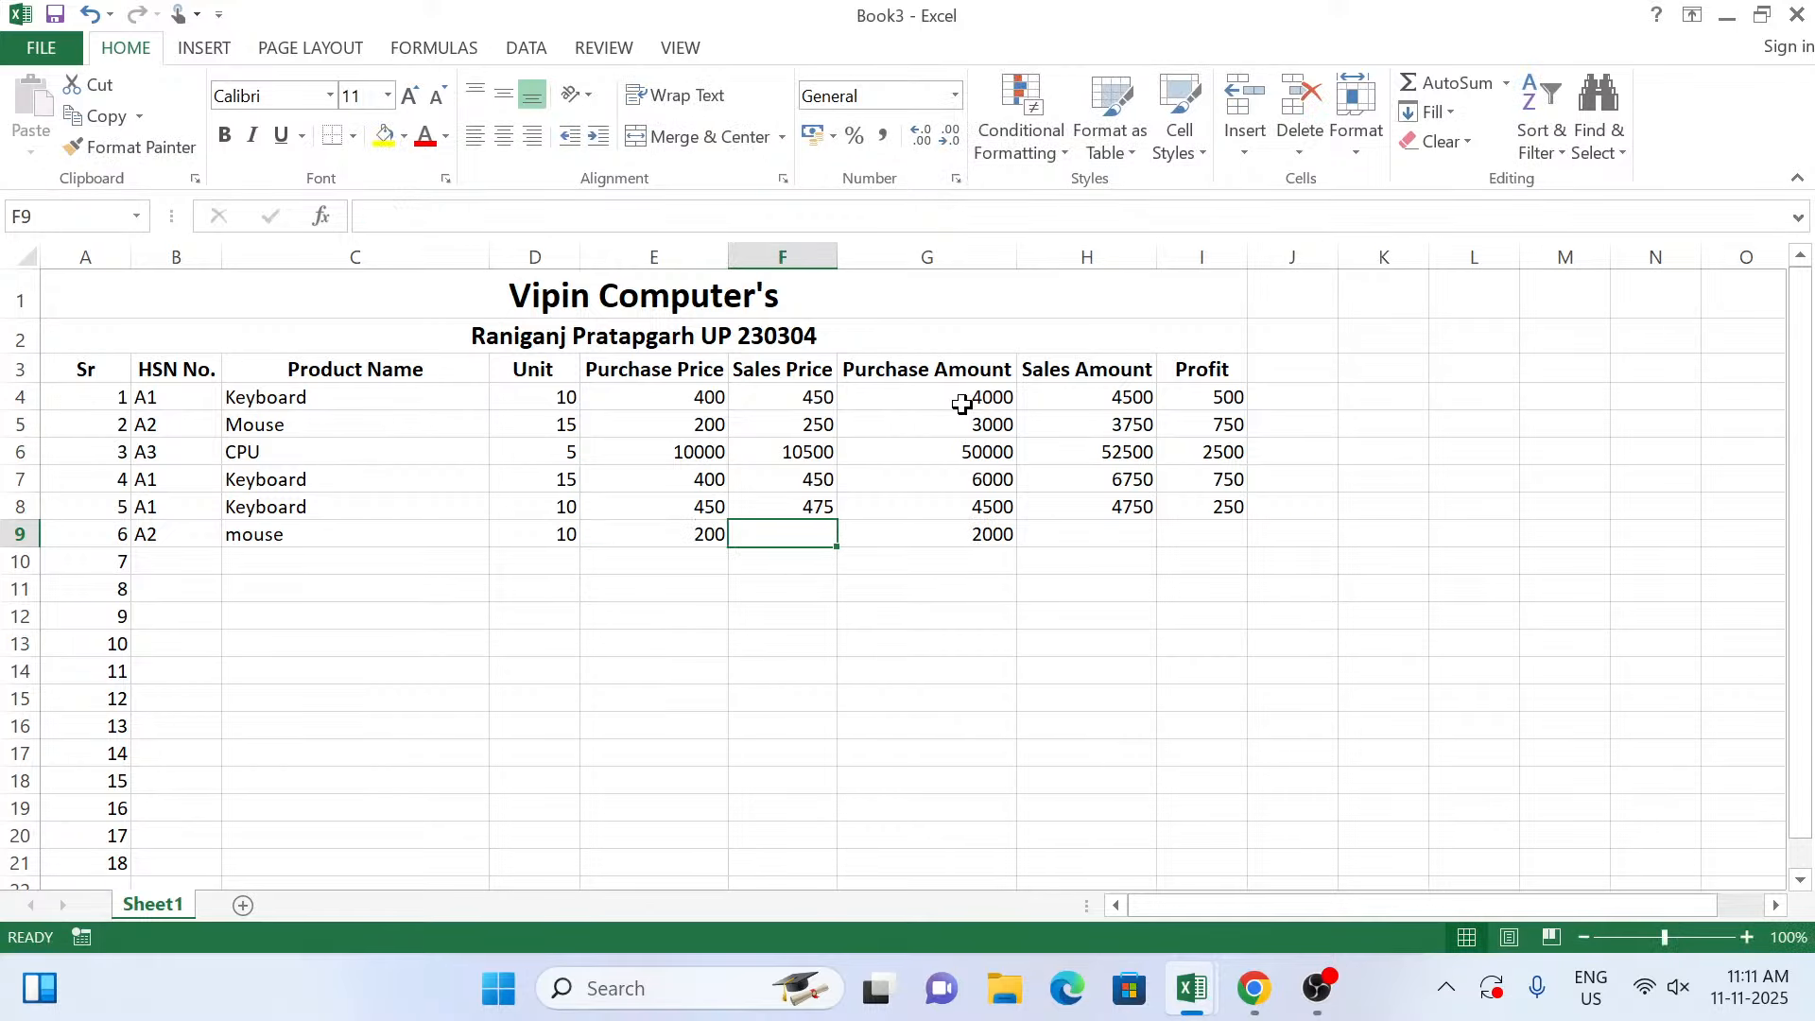
type("250")
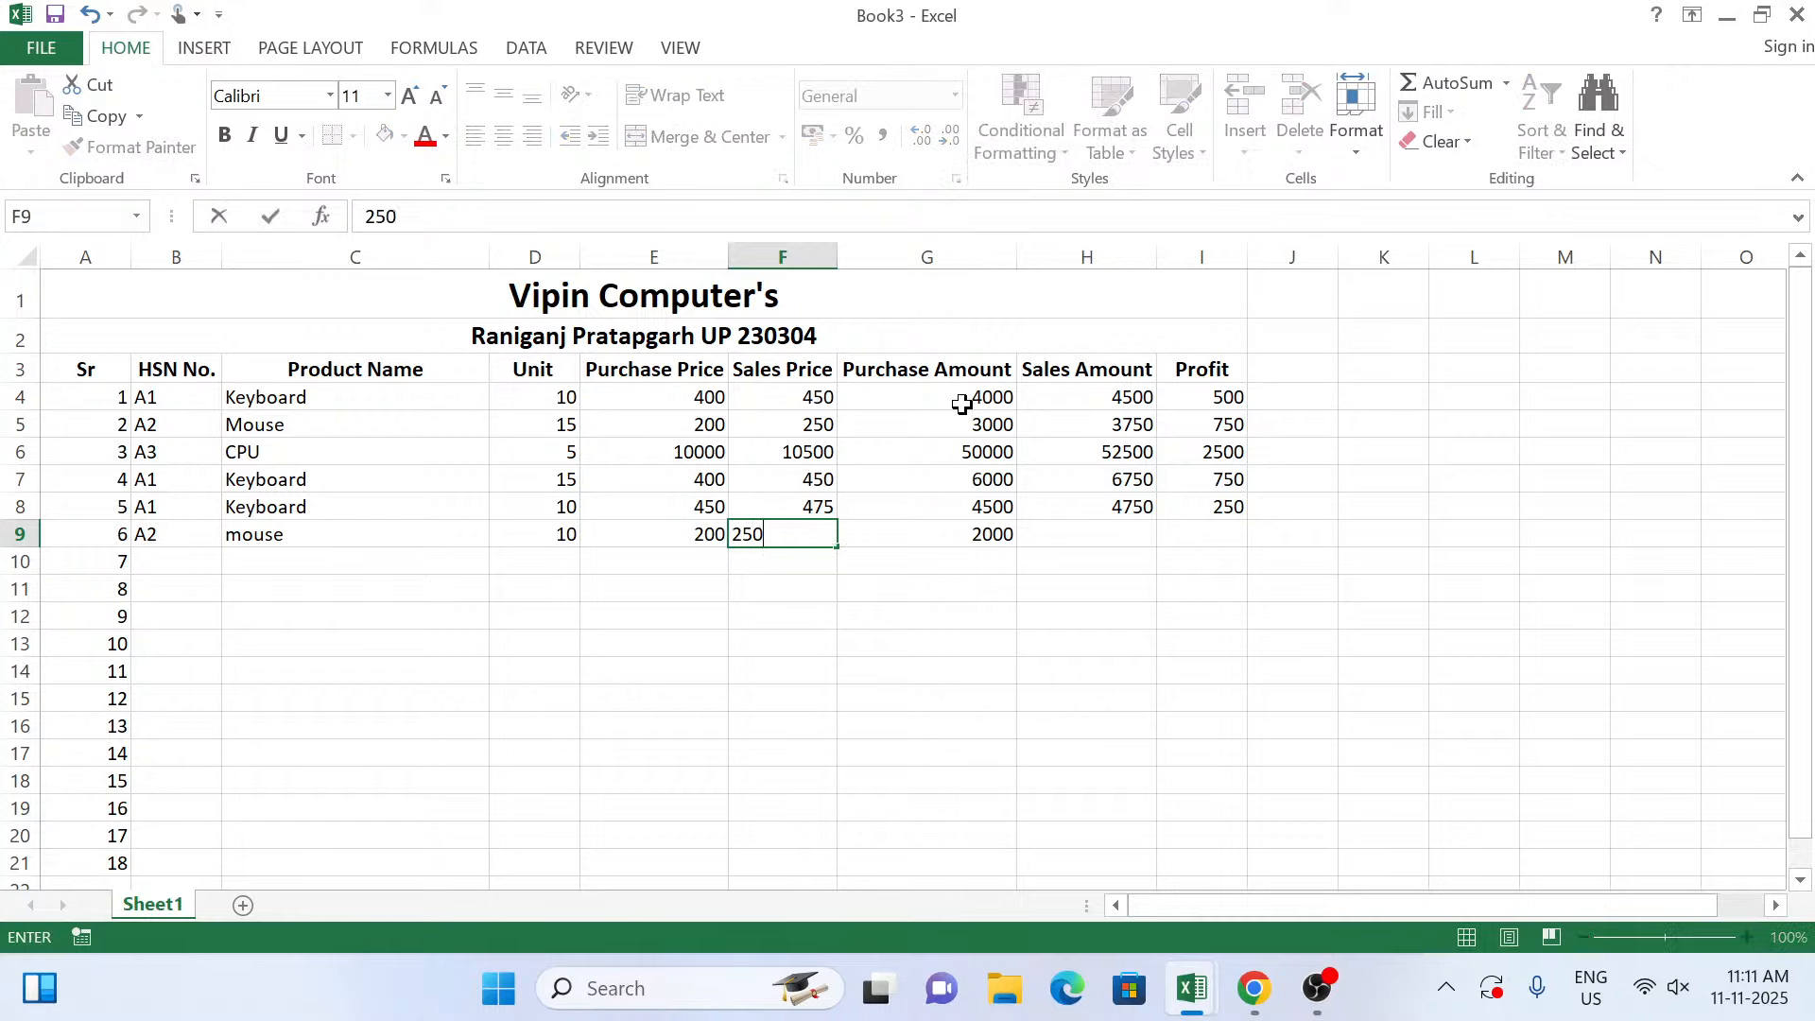
key("Tab")
key("Tab")
key("Return")
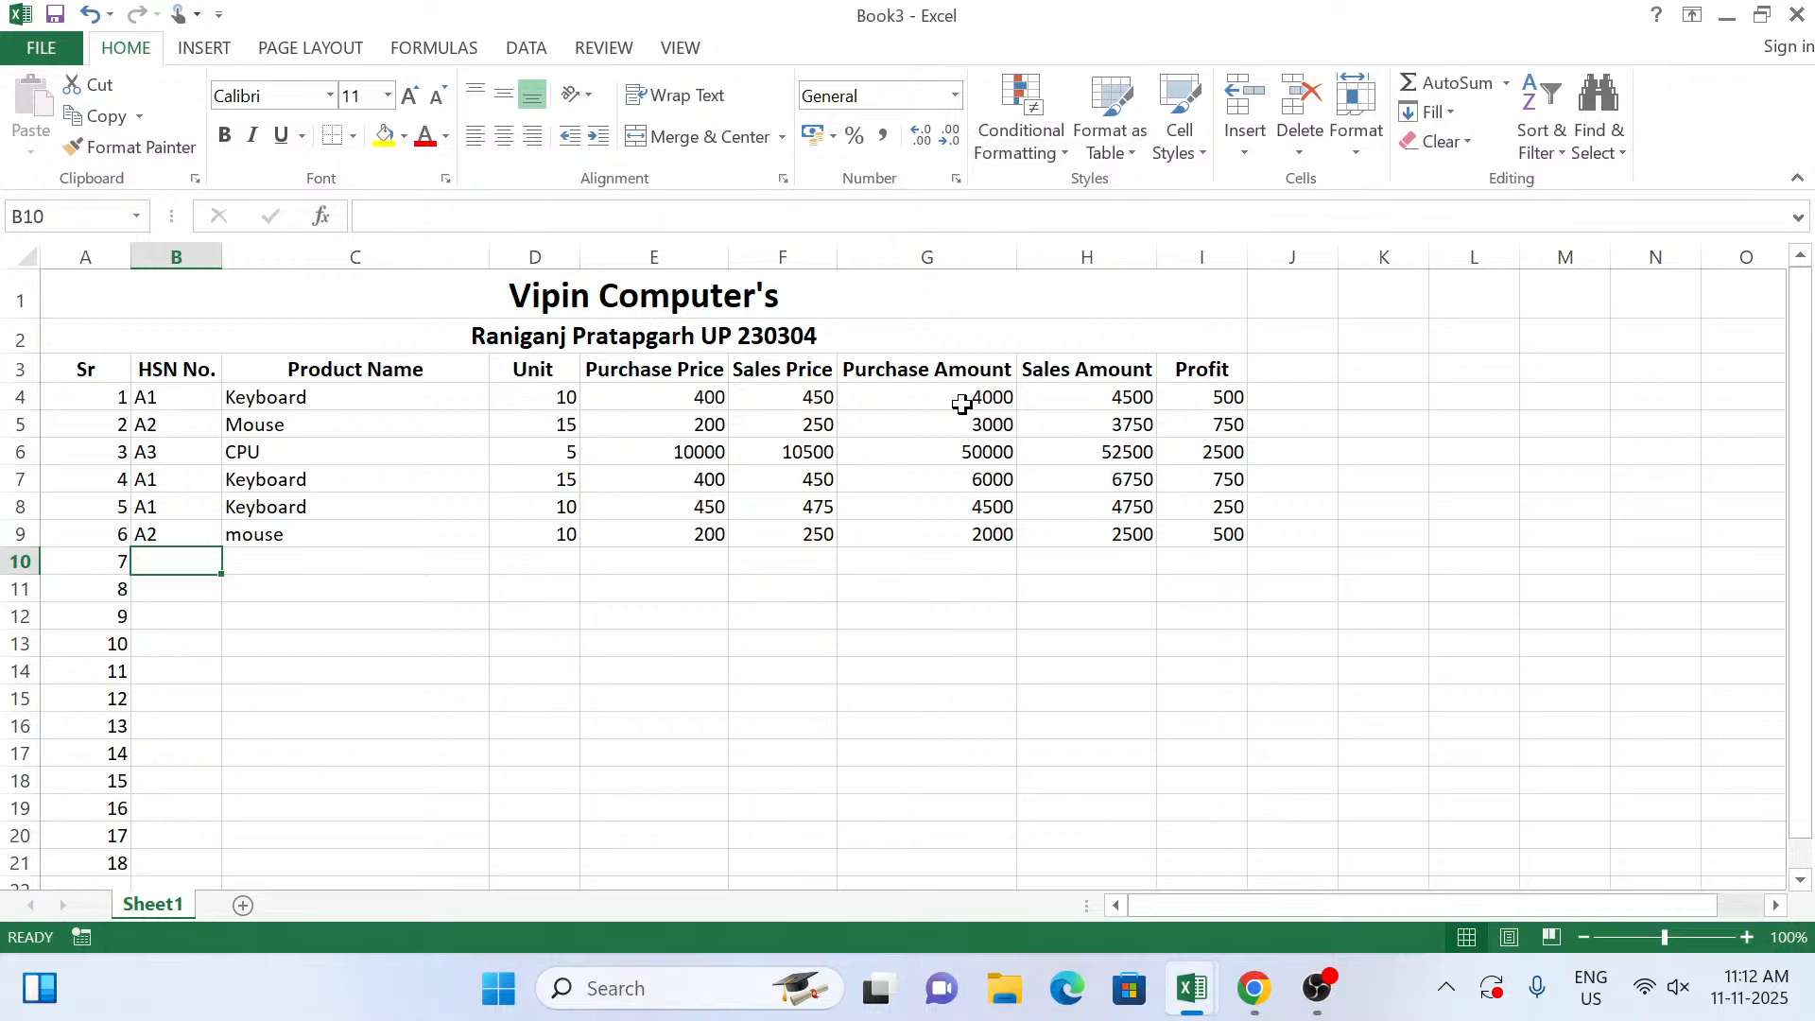
Start the seventh product row in row 10 with HSN No. A2 and product name mouse.
type("A")
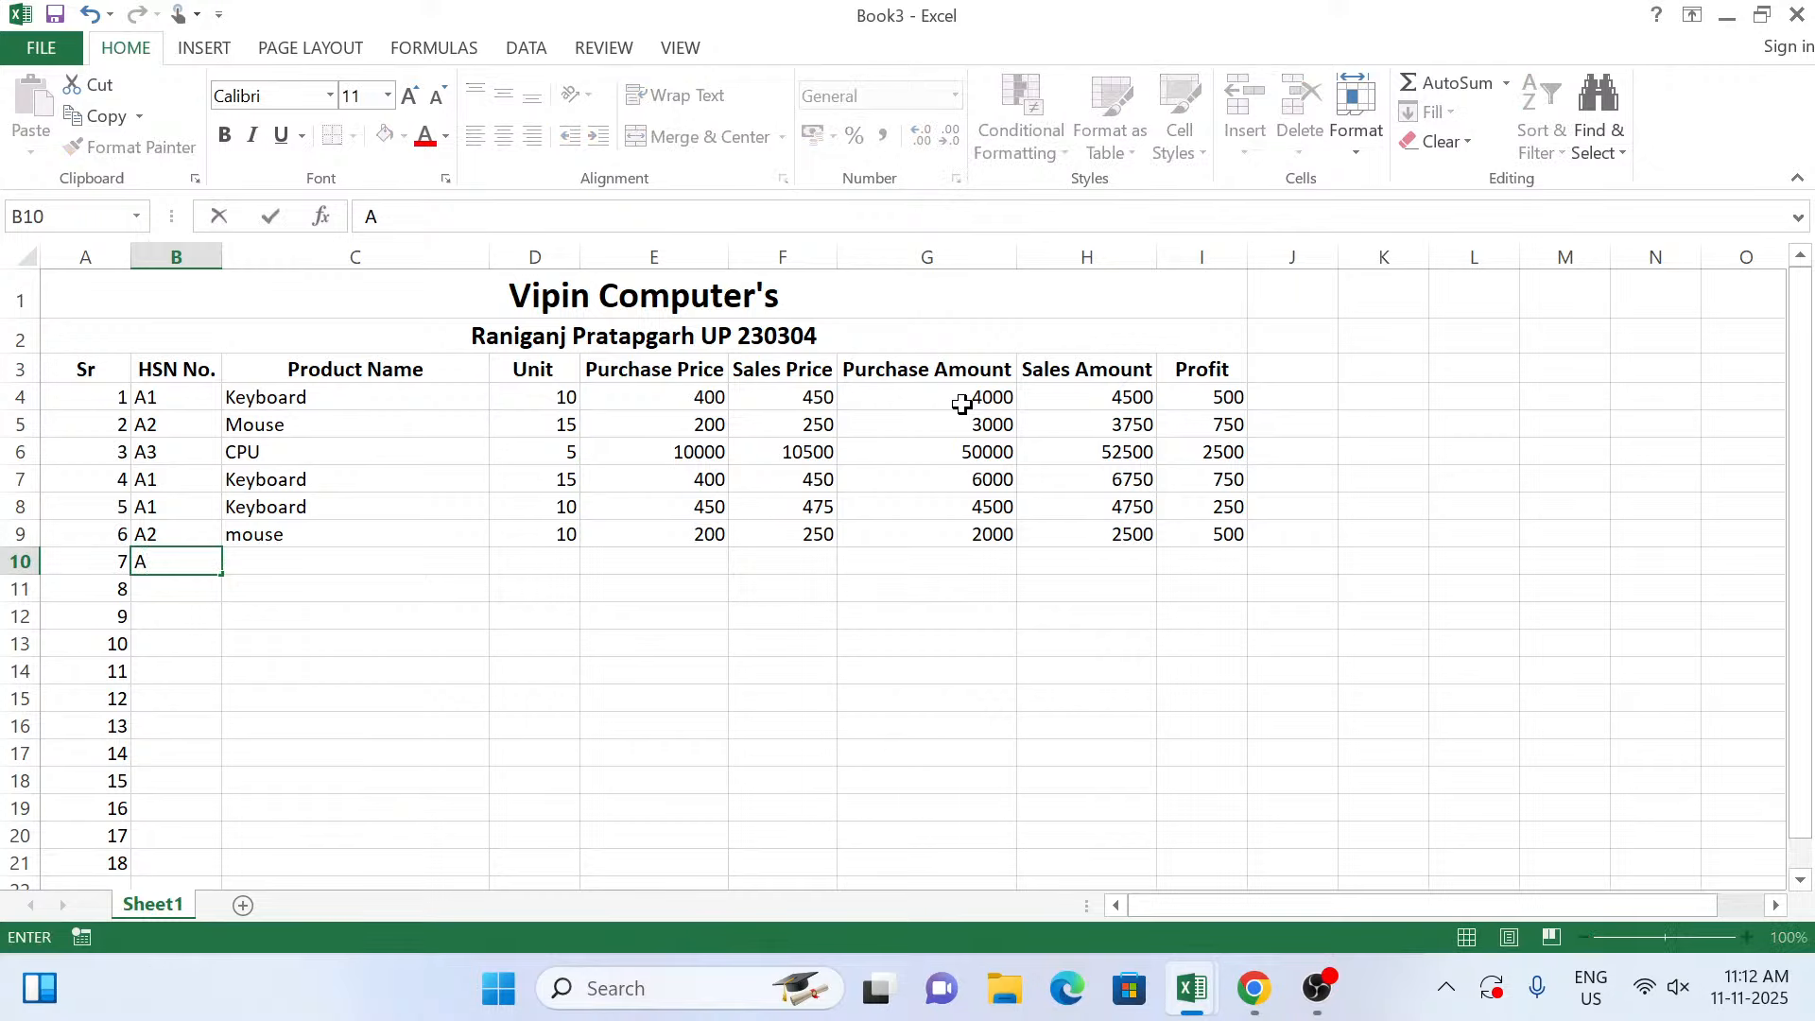
type("2")
key("Tab")
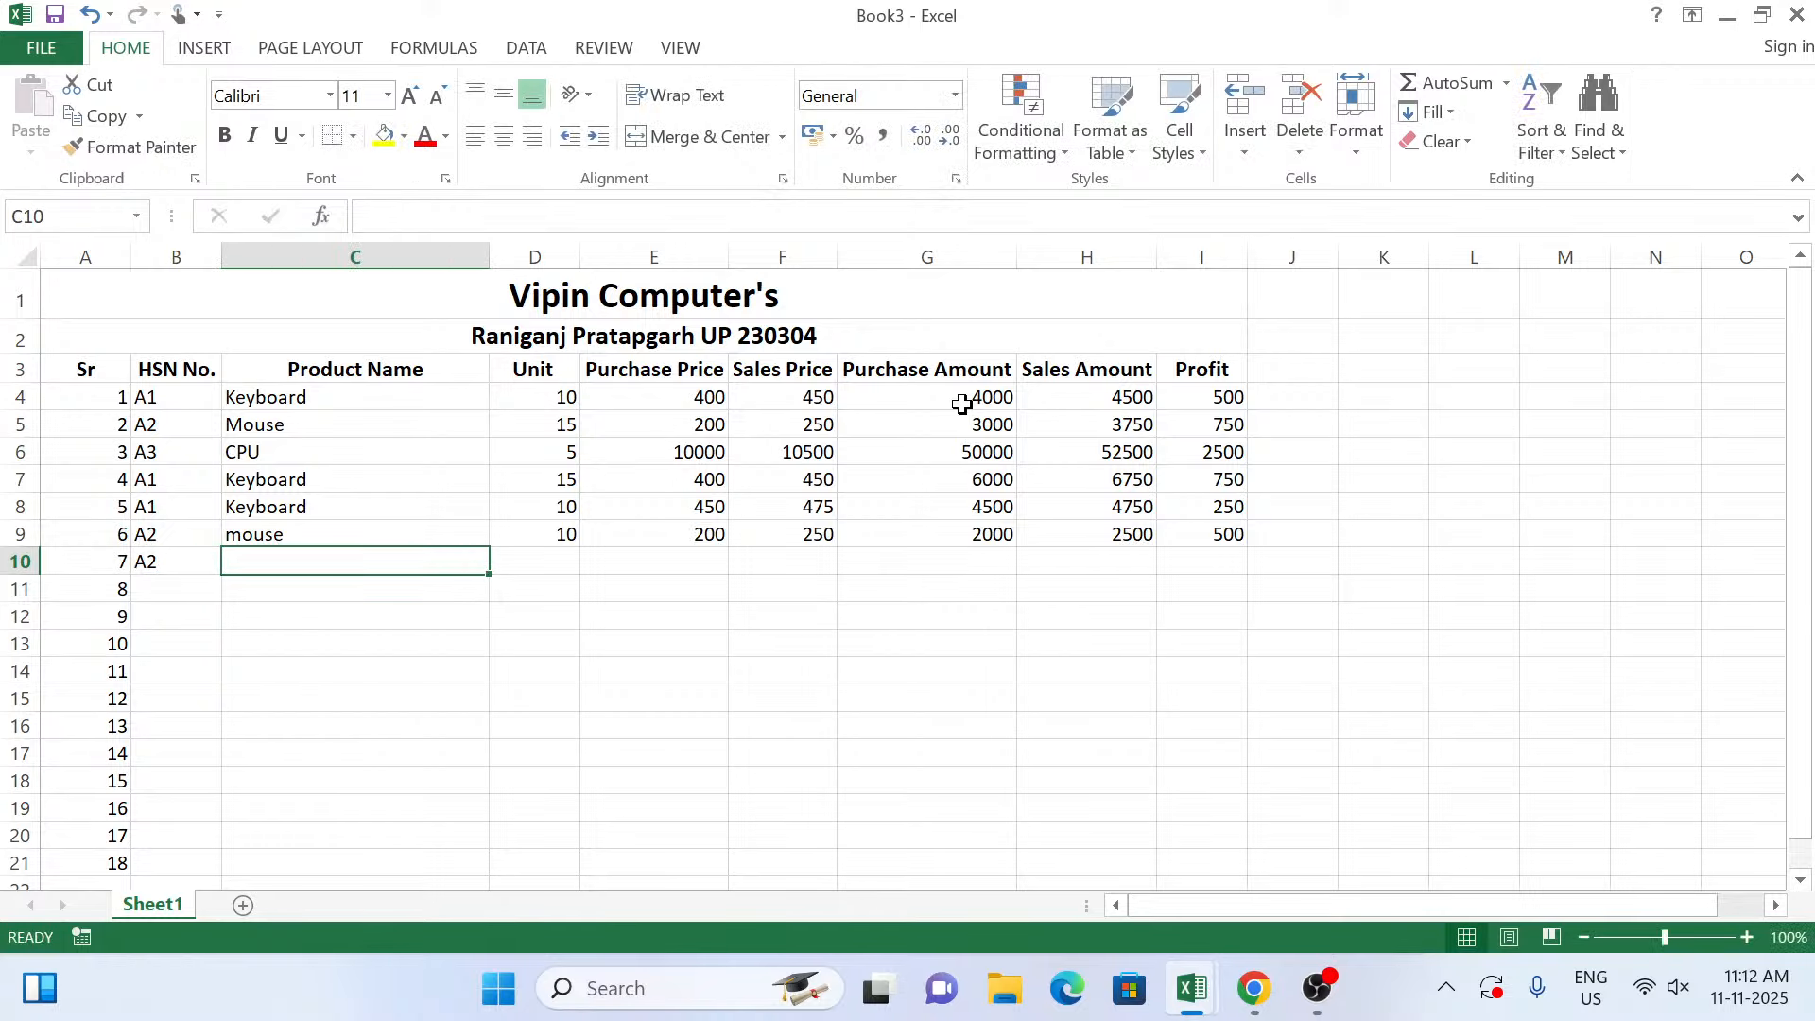
key("Left")
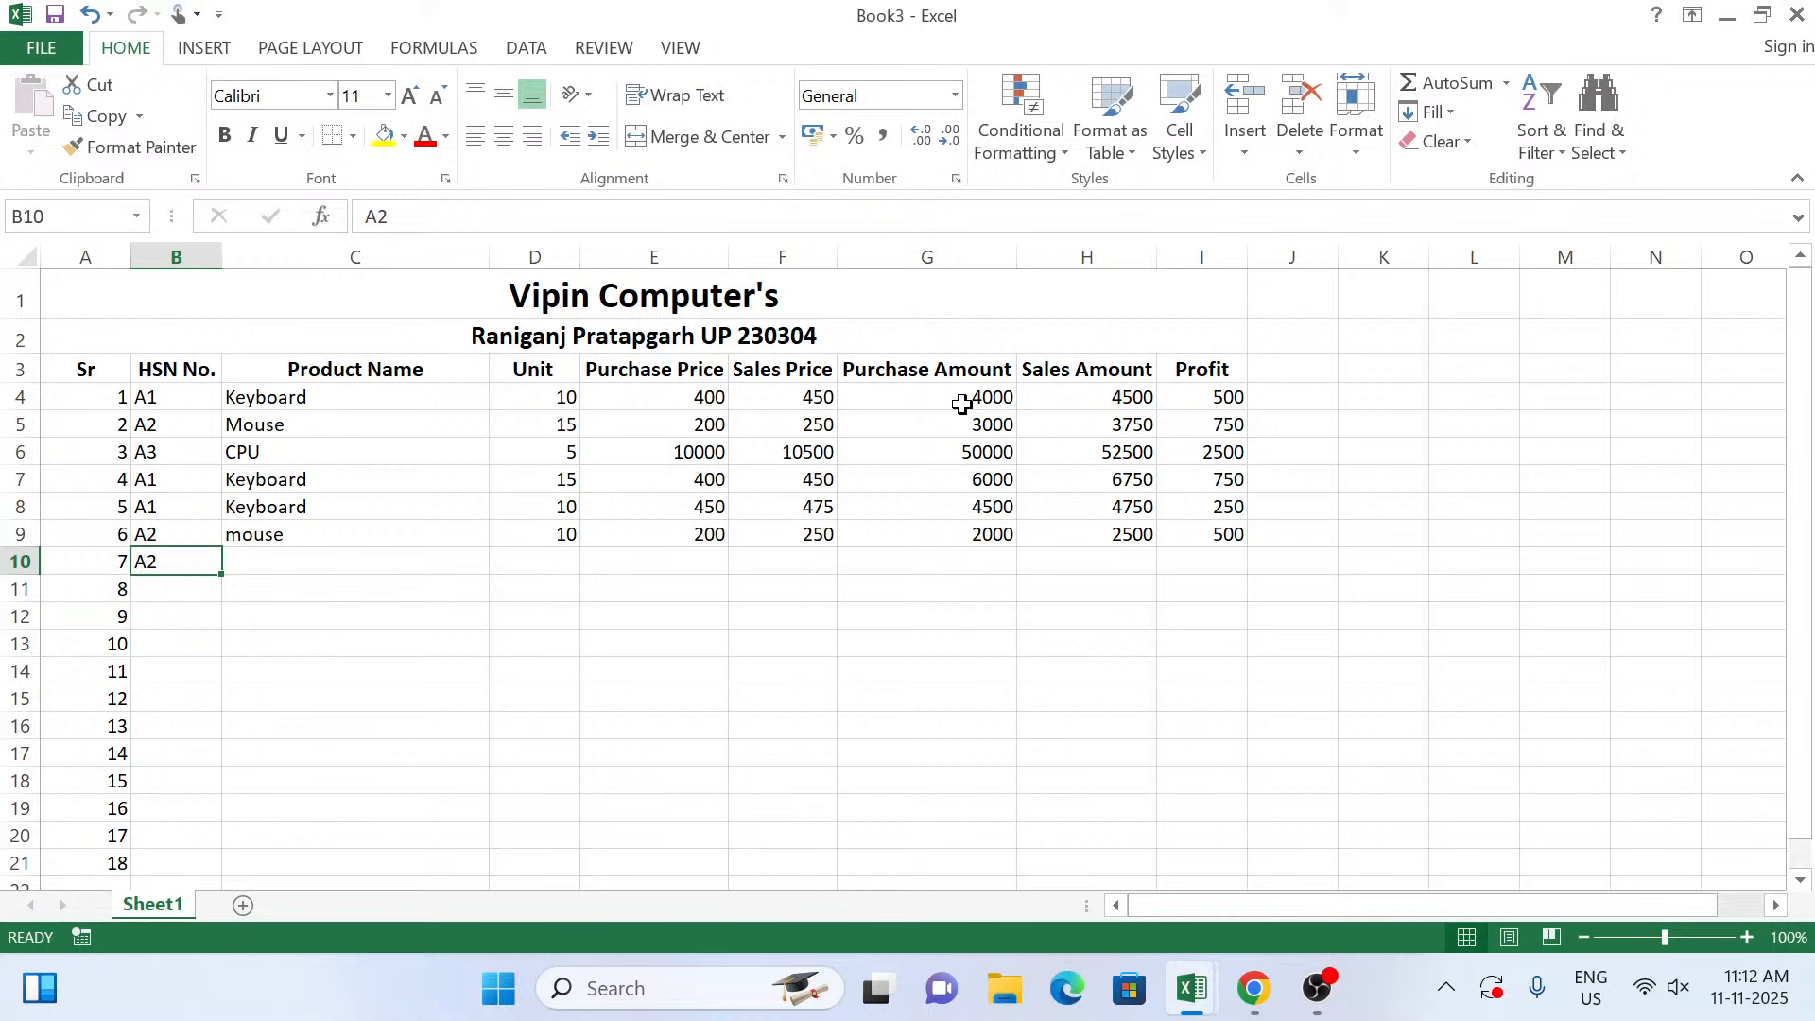
key("Right")
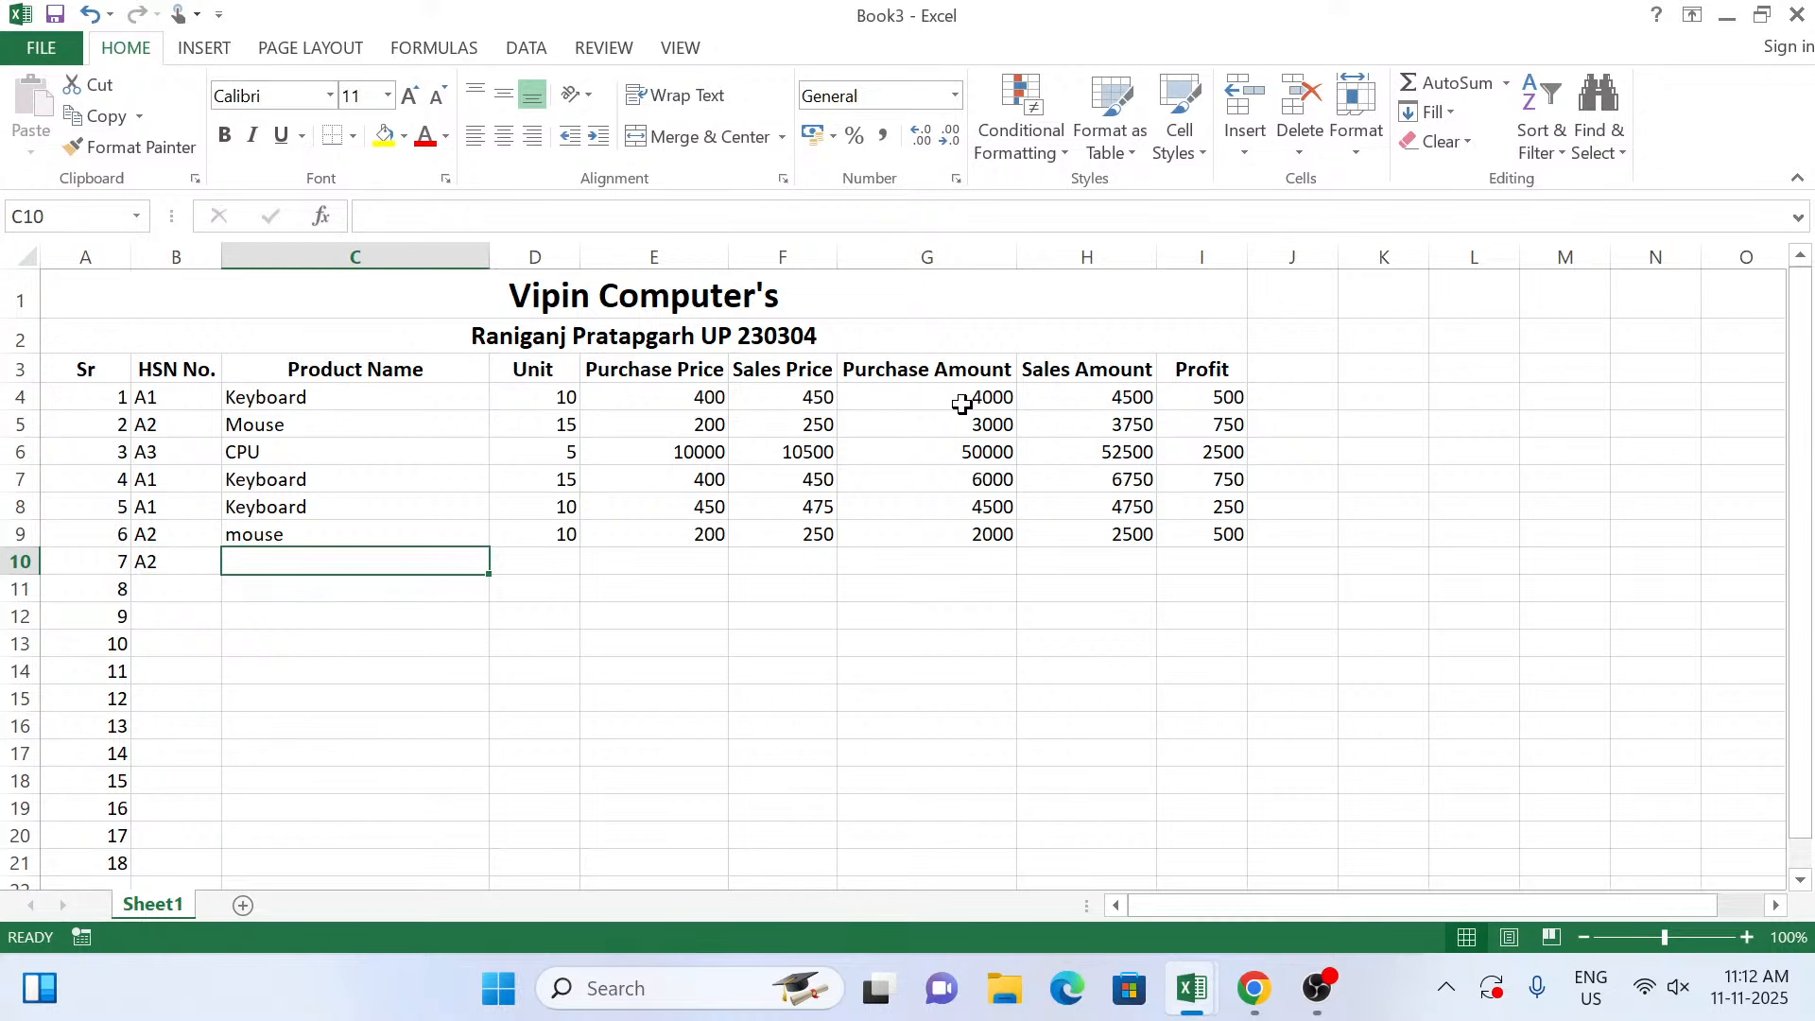
type("mouse")
key("Tab")
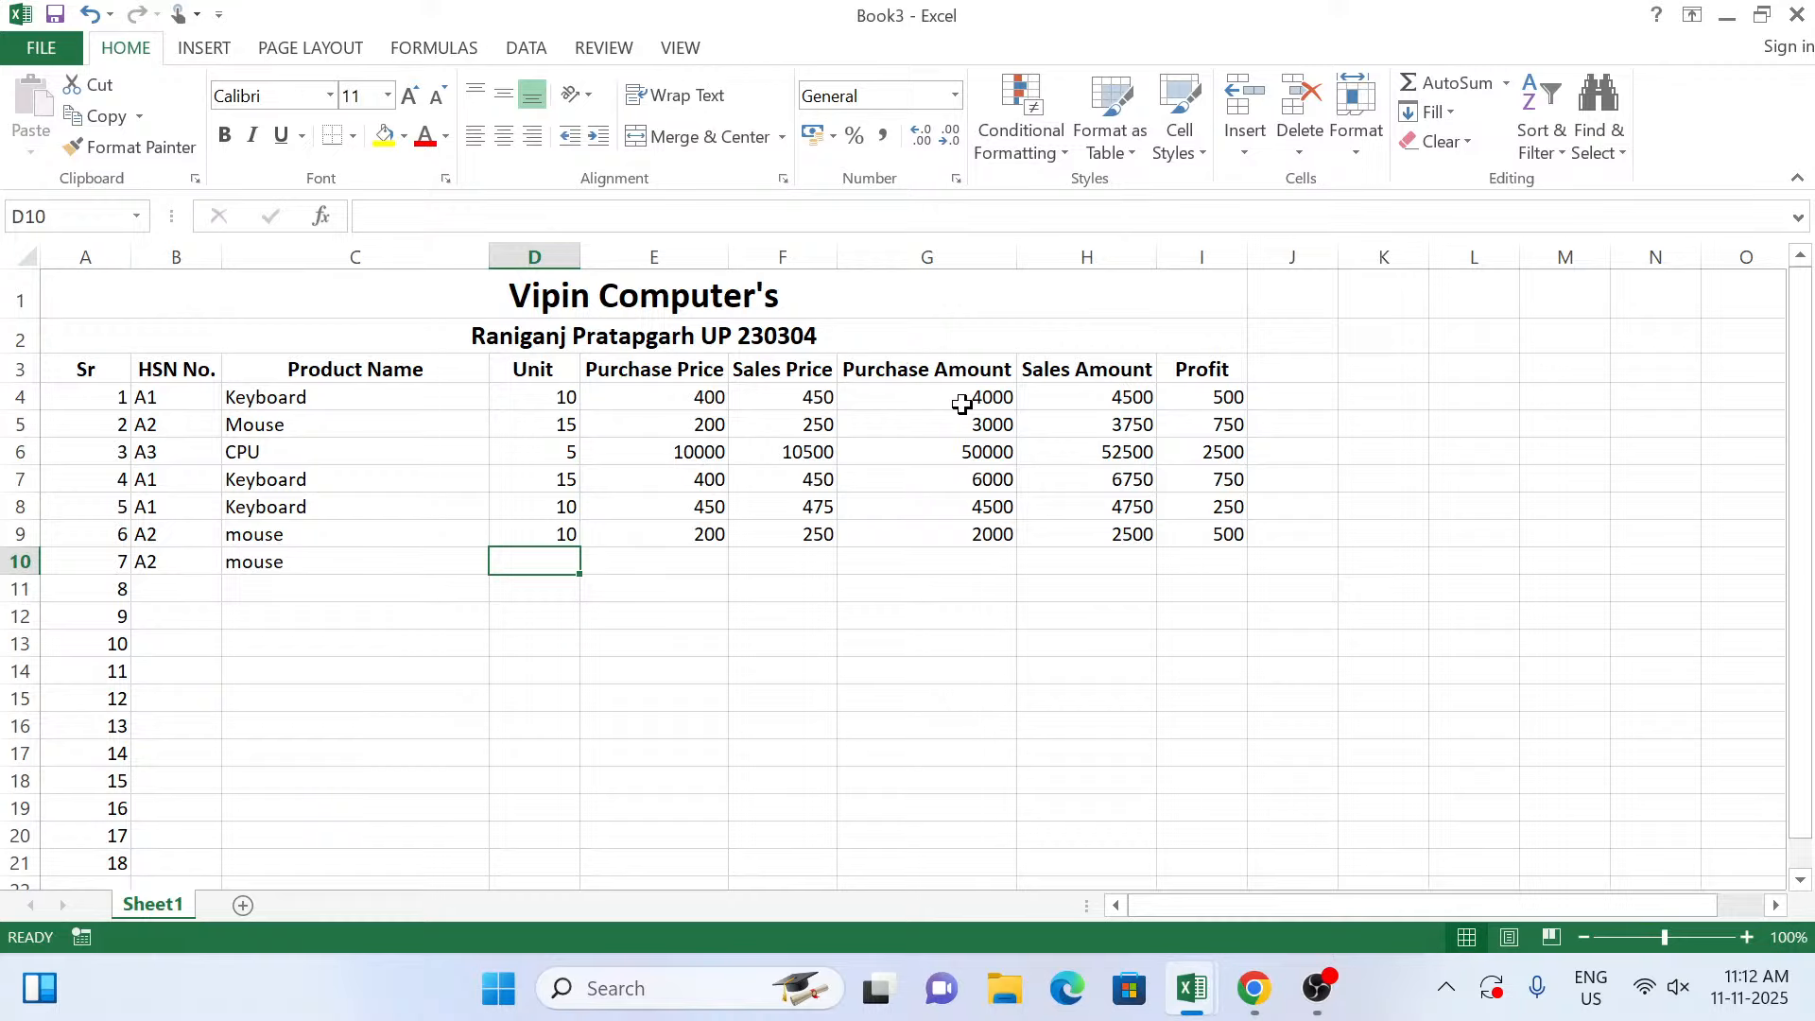
Complete row 10 with Unit 15, Purchase Price 250 and Sales Price 300.
type("10")
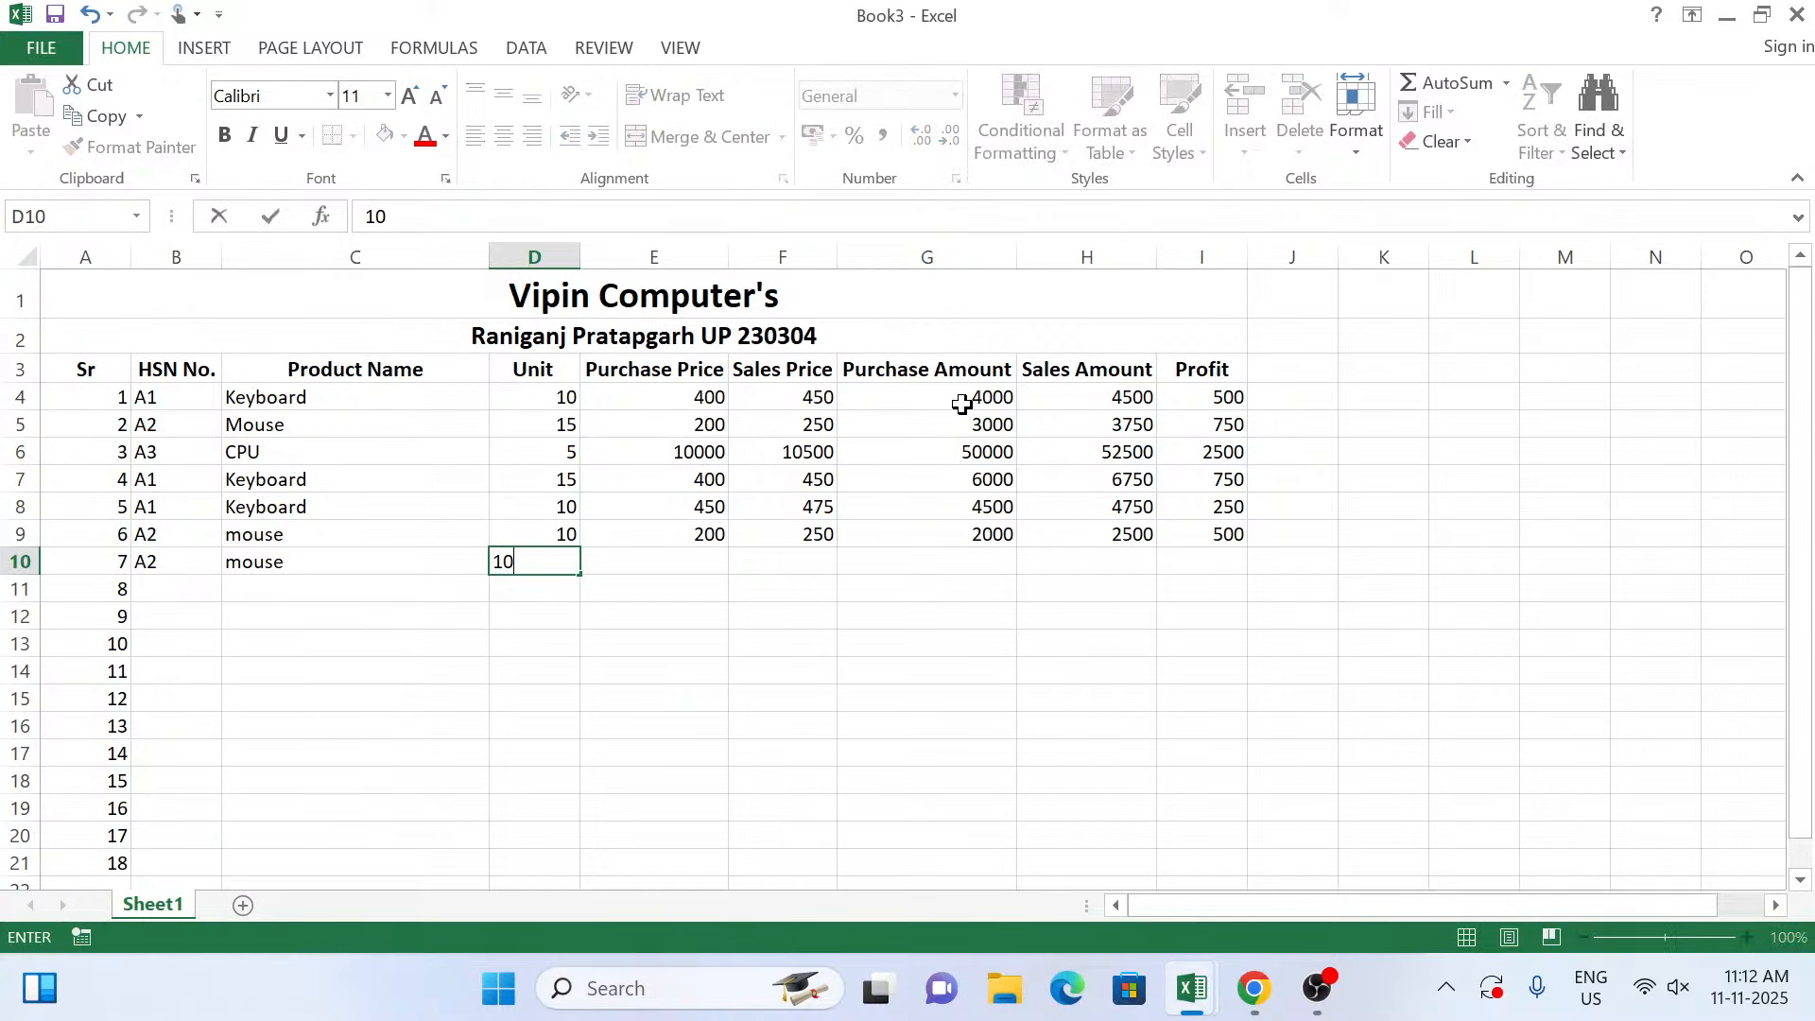
key("BackSpace")
type("5")
key("Tab")
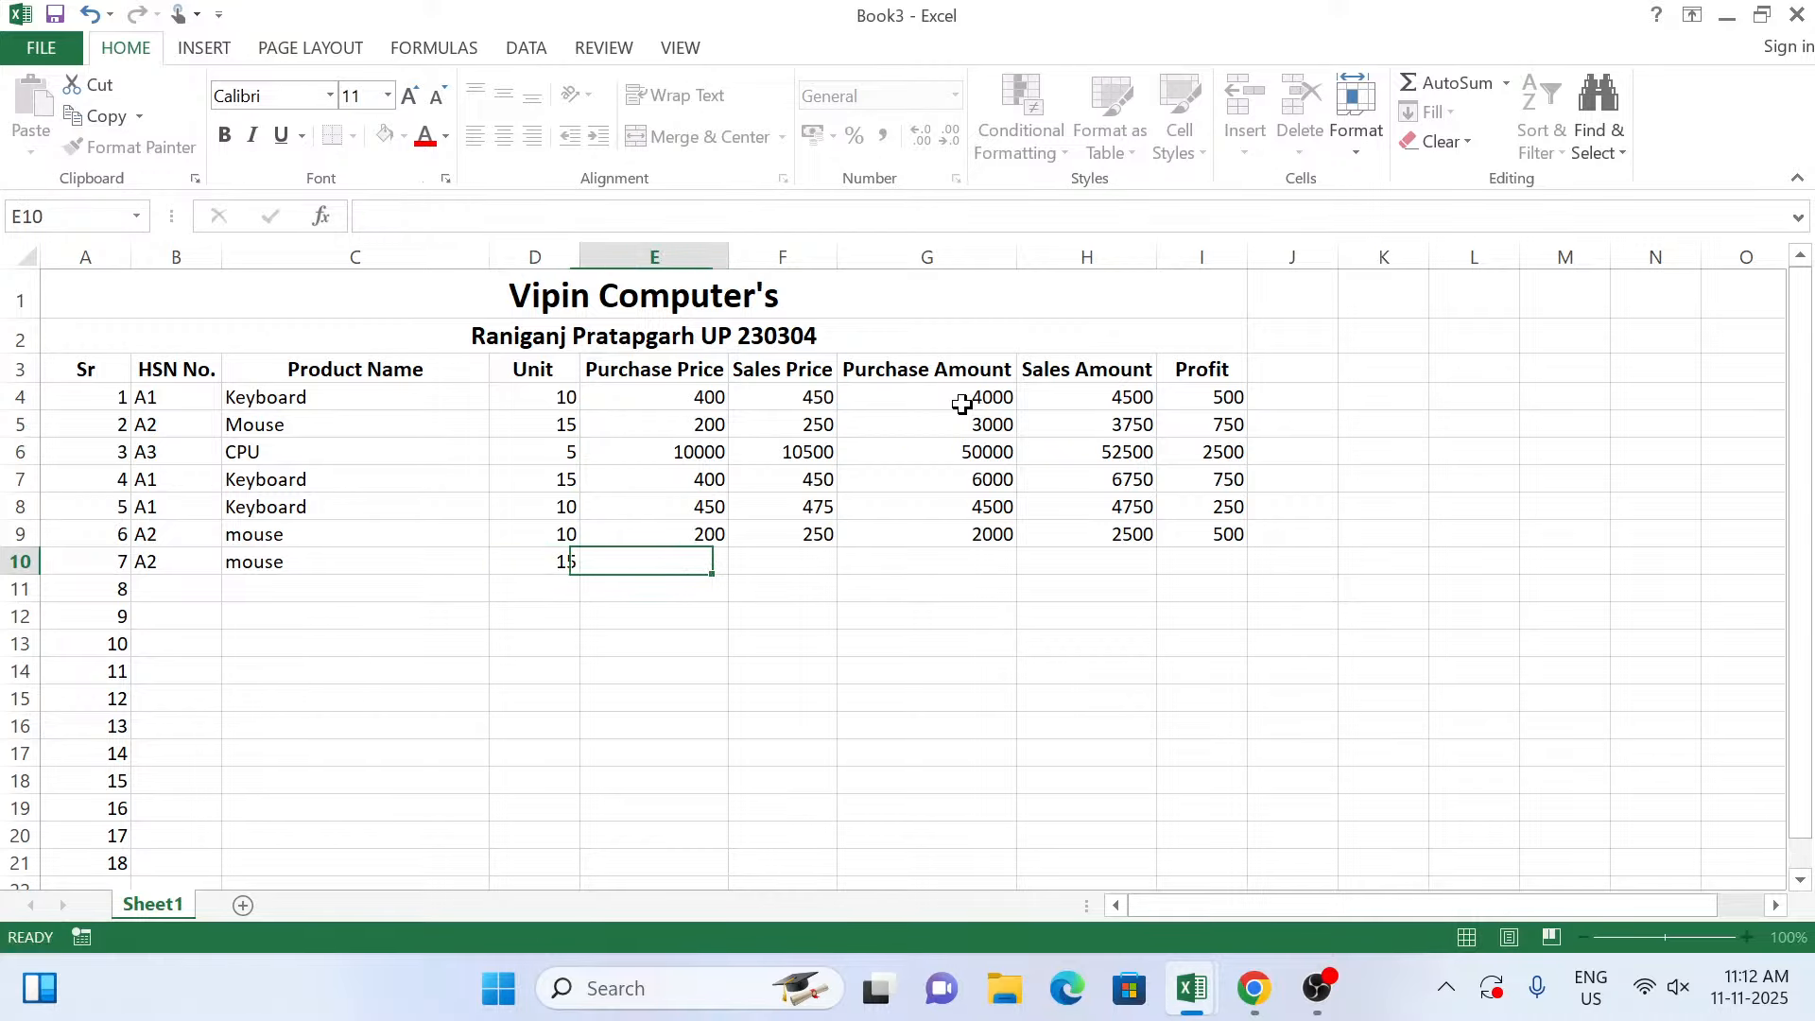
type("250")
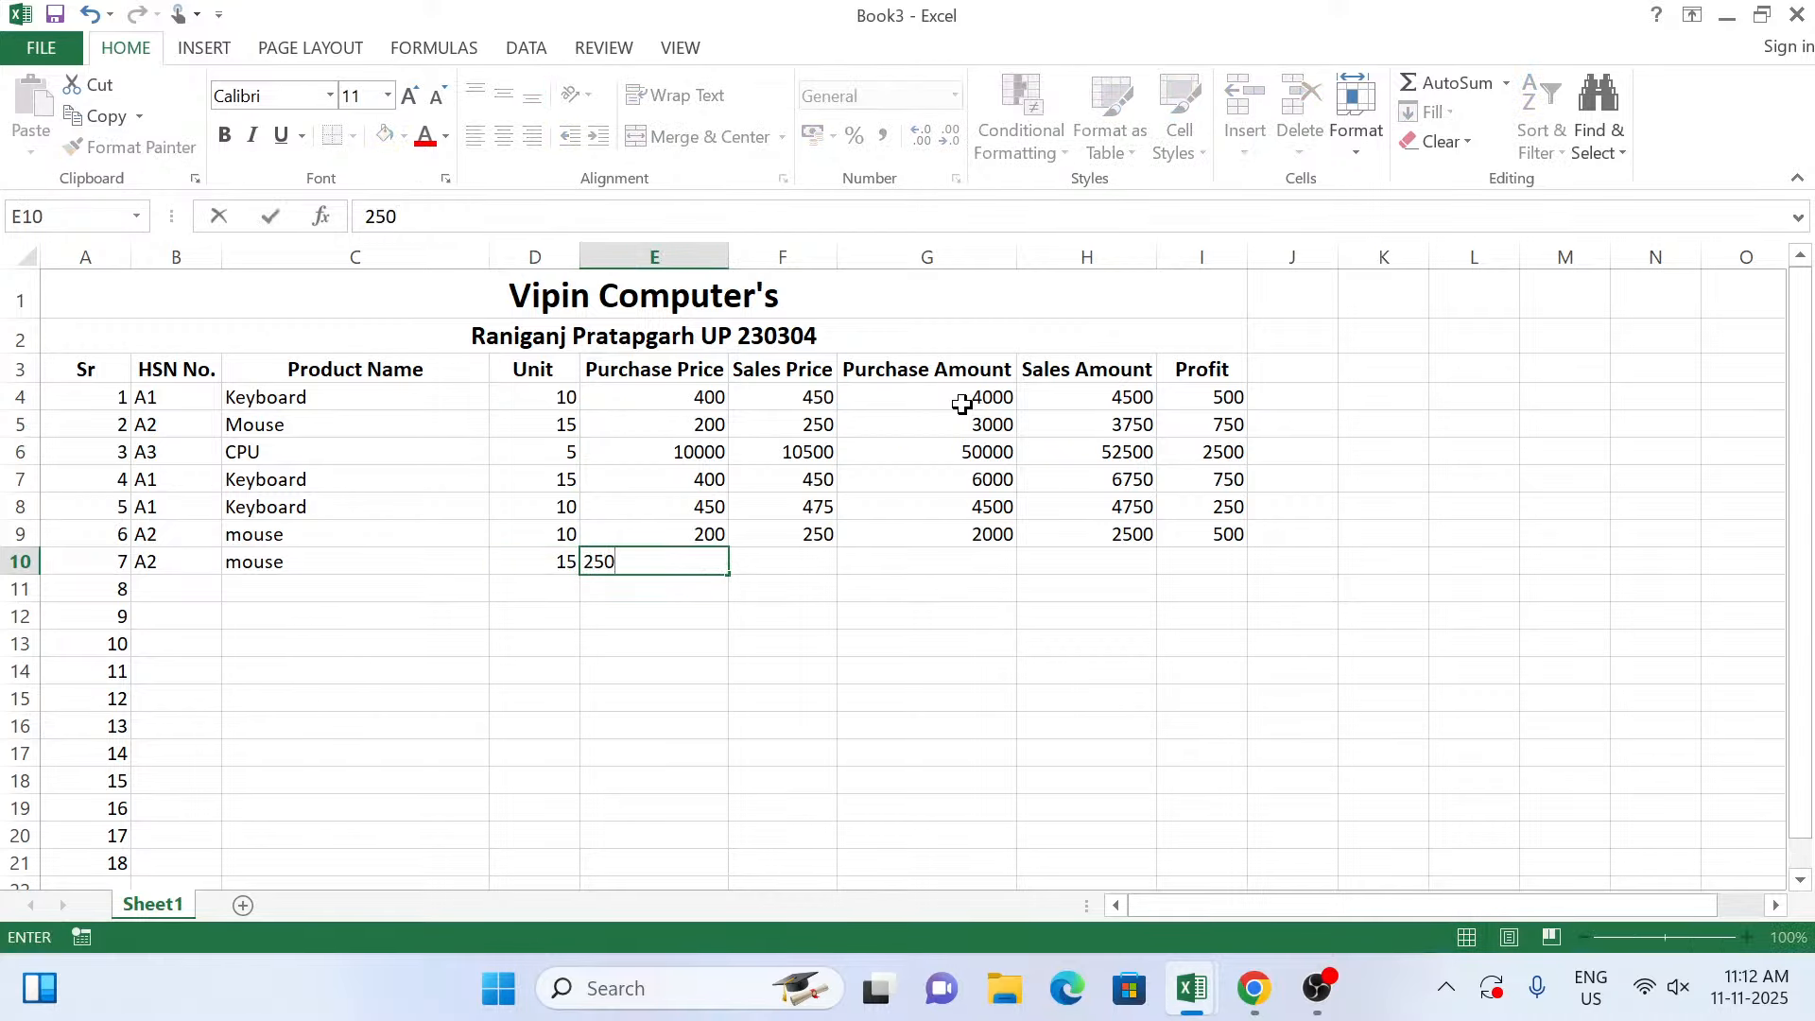
key("Tab")
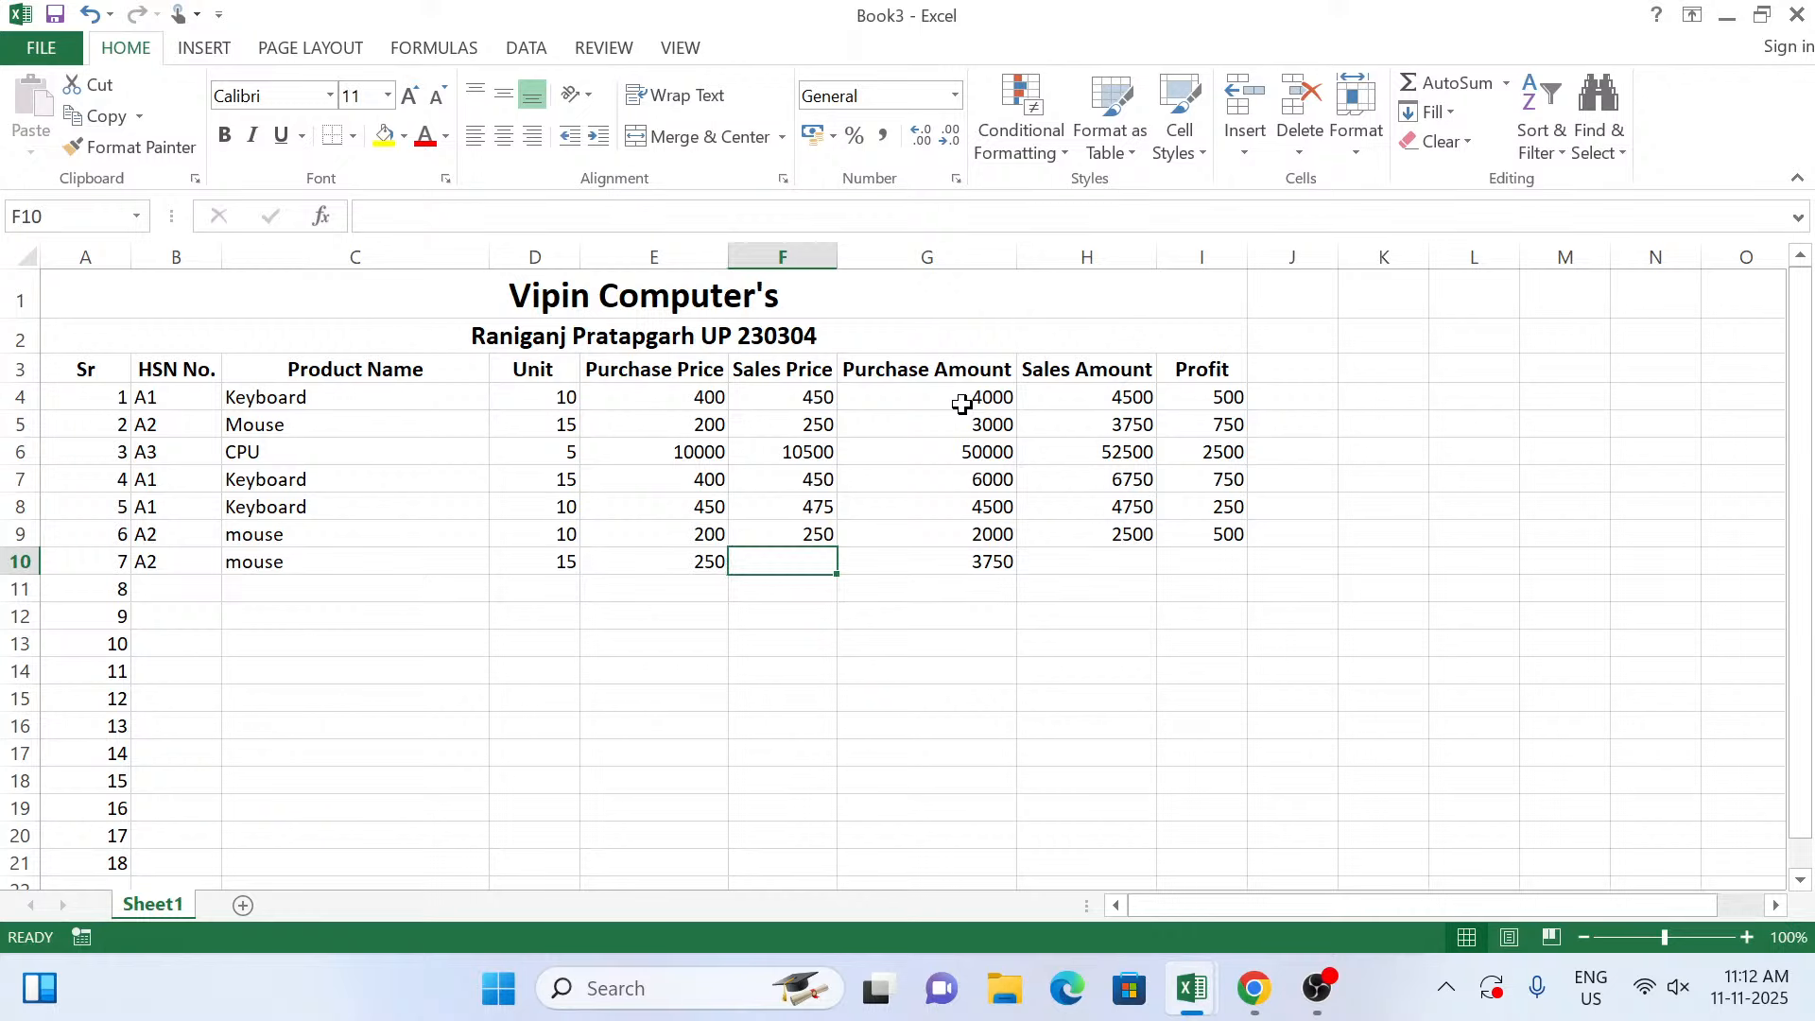
type("300")
key("Tab")
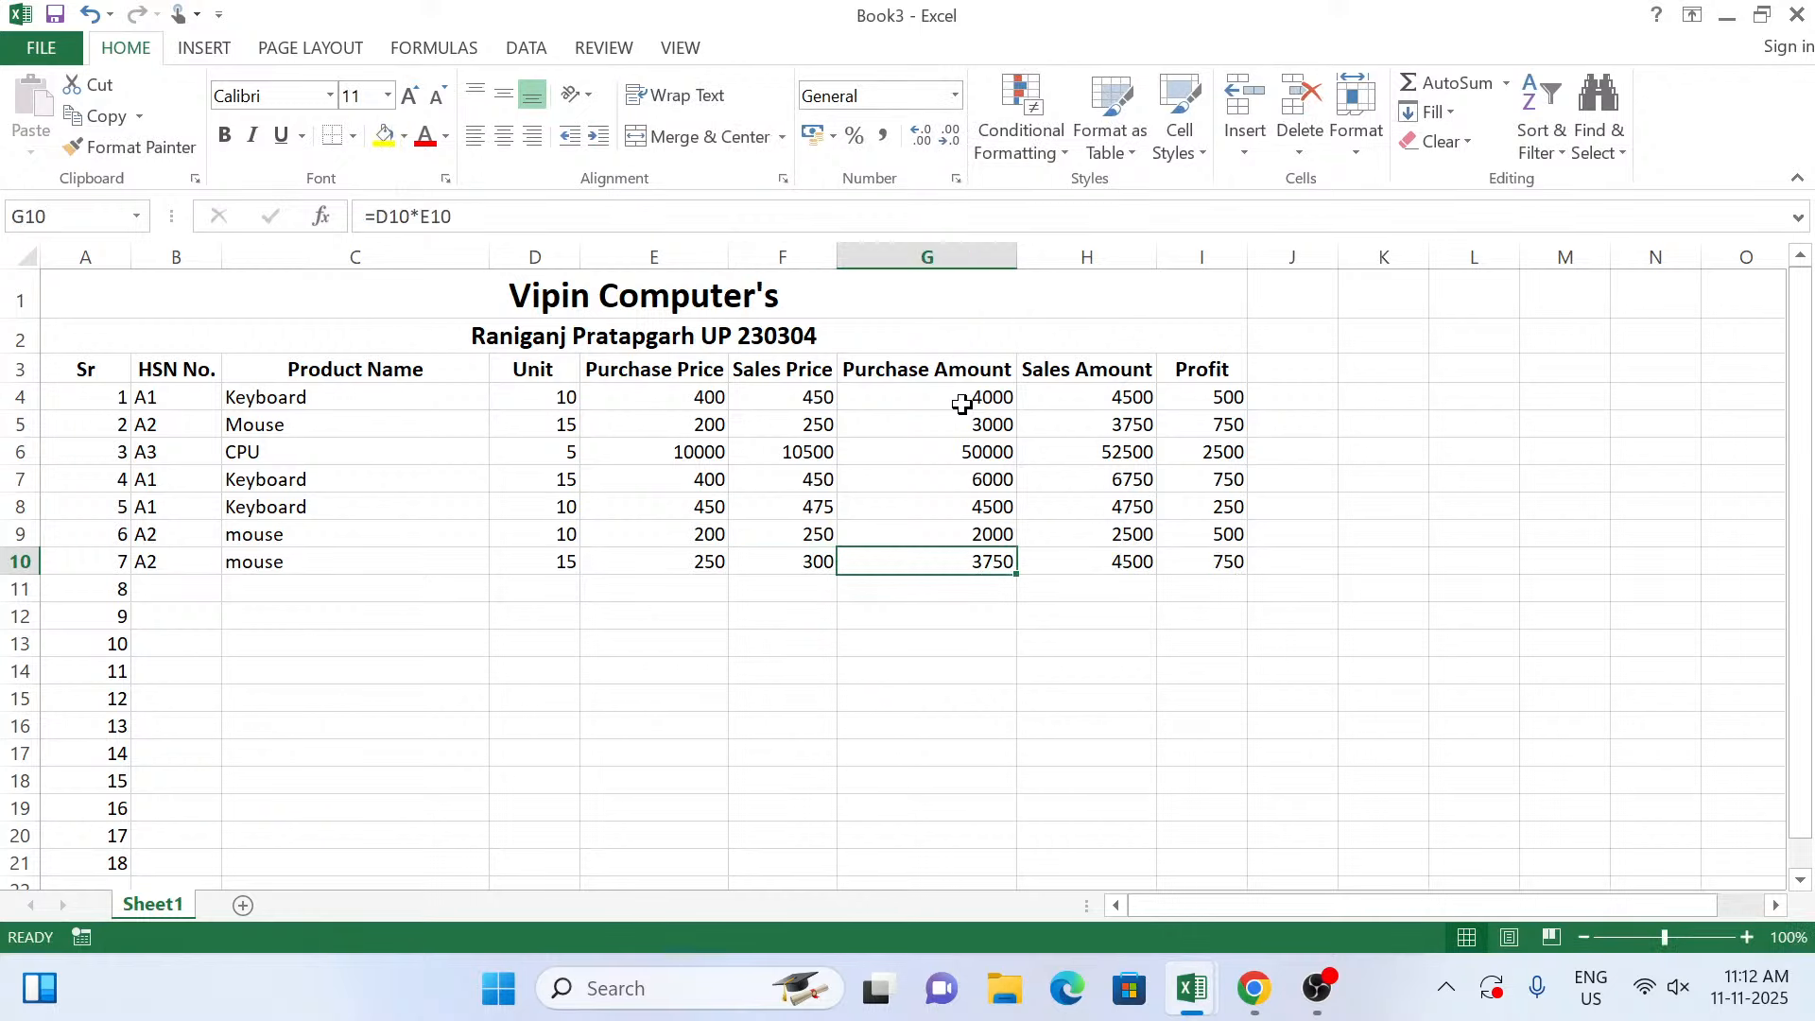
key("Return")
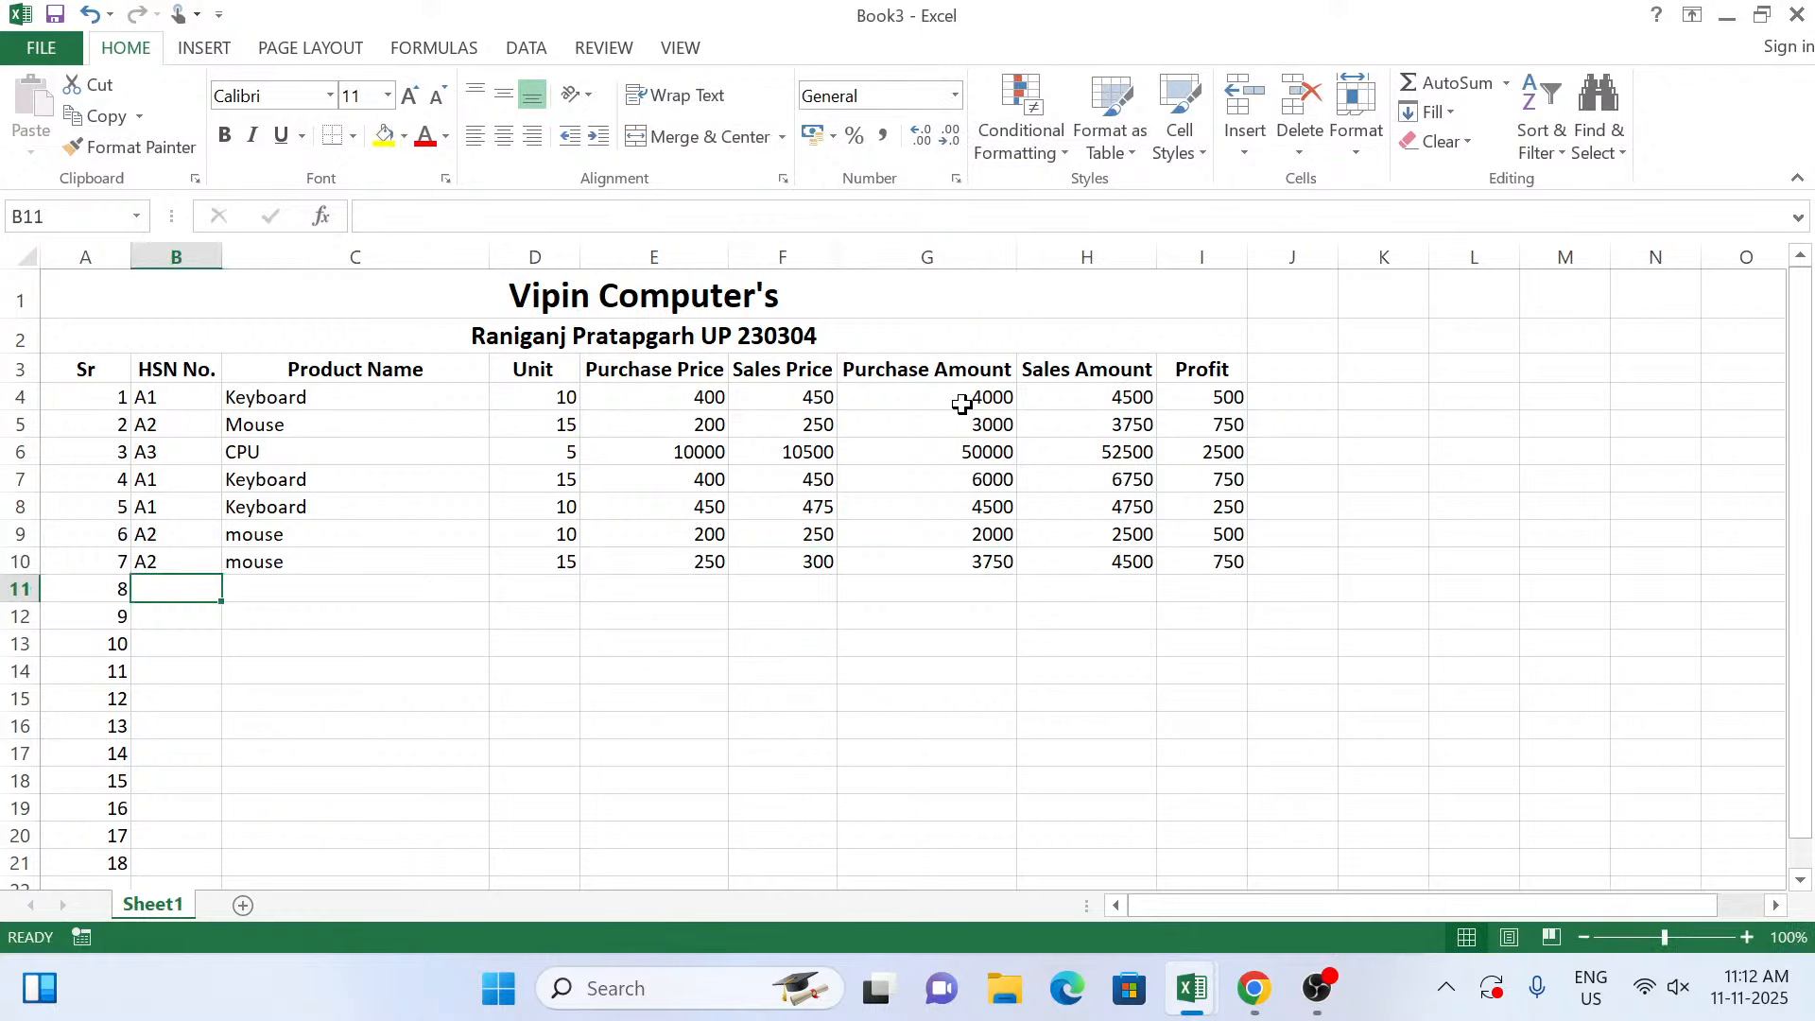
Fill the product data in B4:I10 down to row 21 as copied cells instead of a series.
left_click_drag(149, 398, 1218, 868)
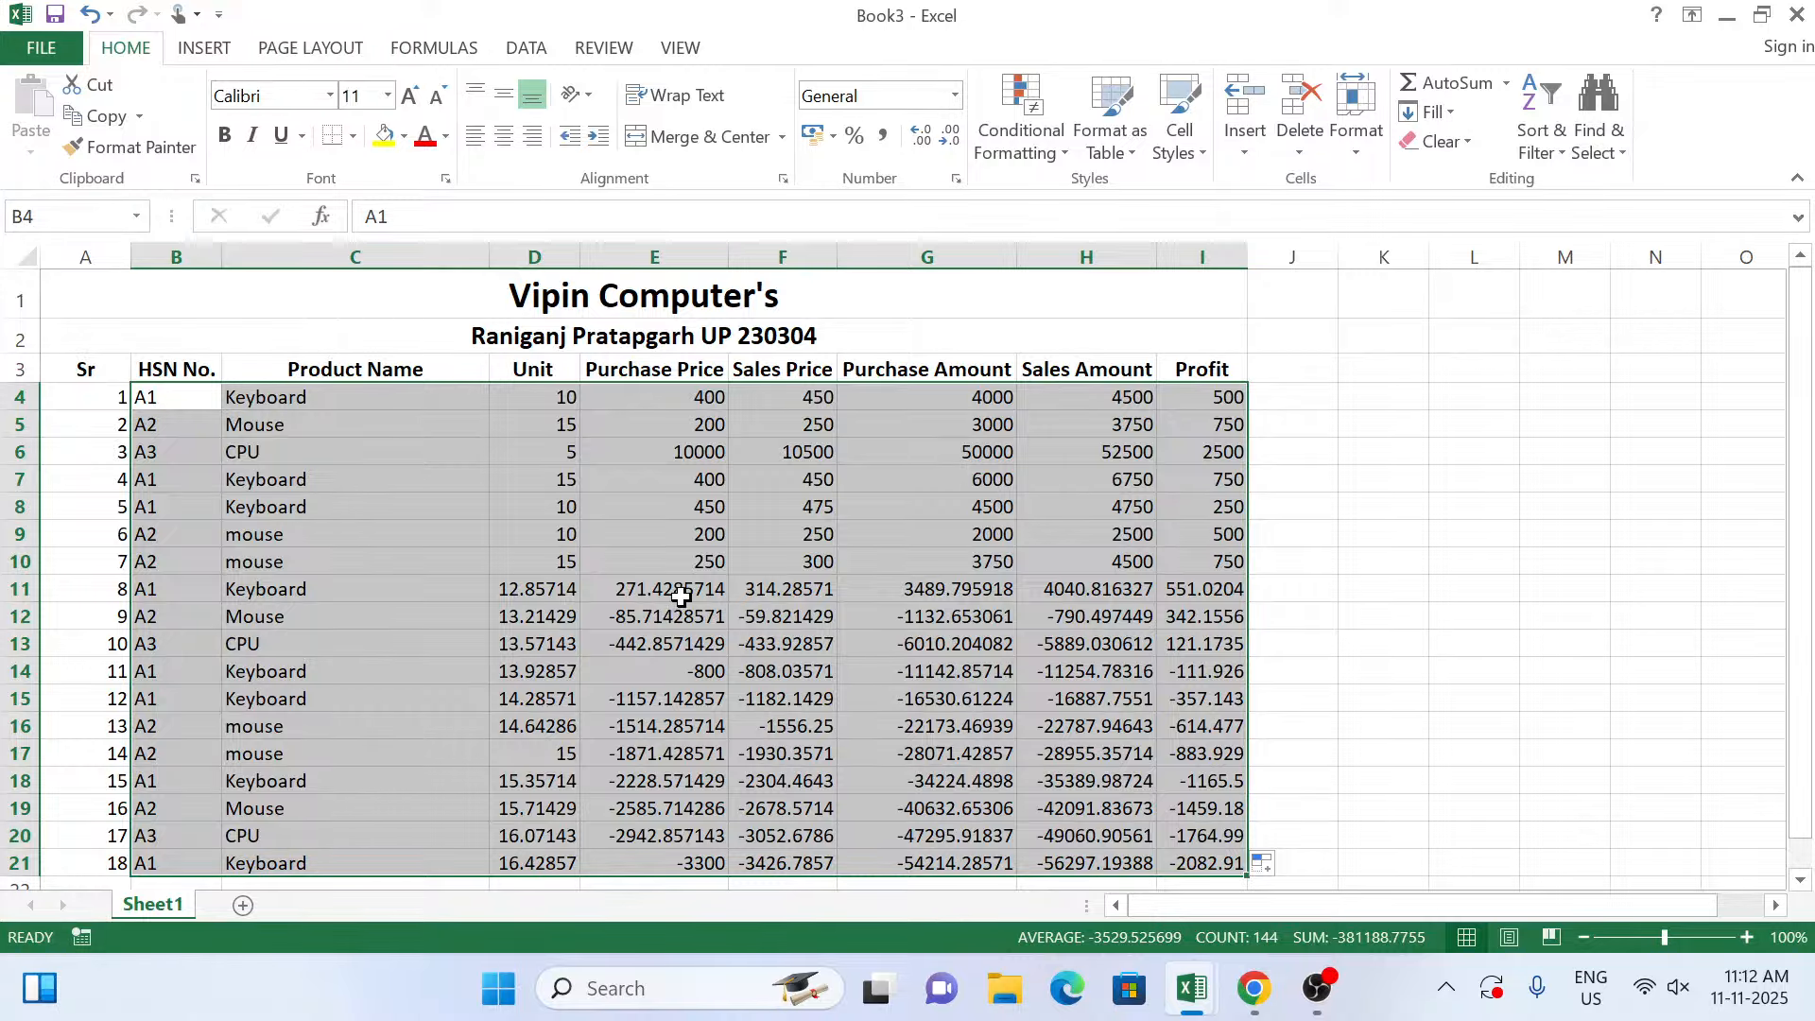
left_click(1270, 872)
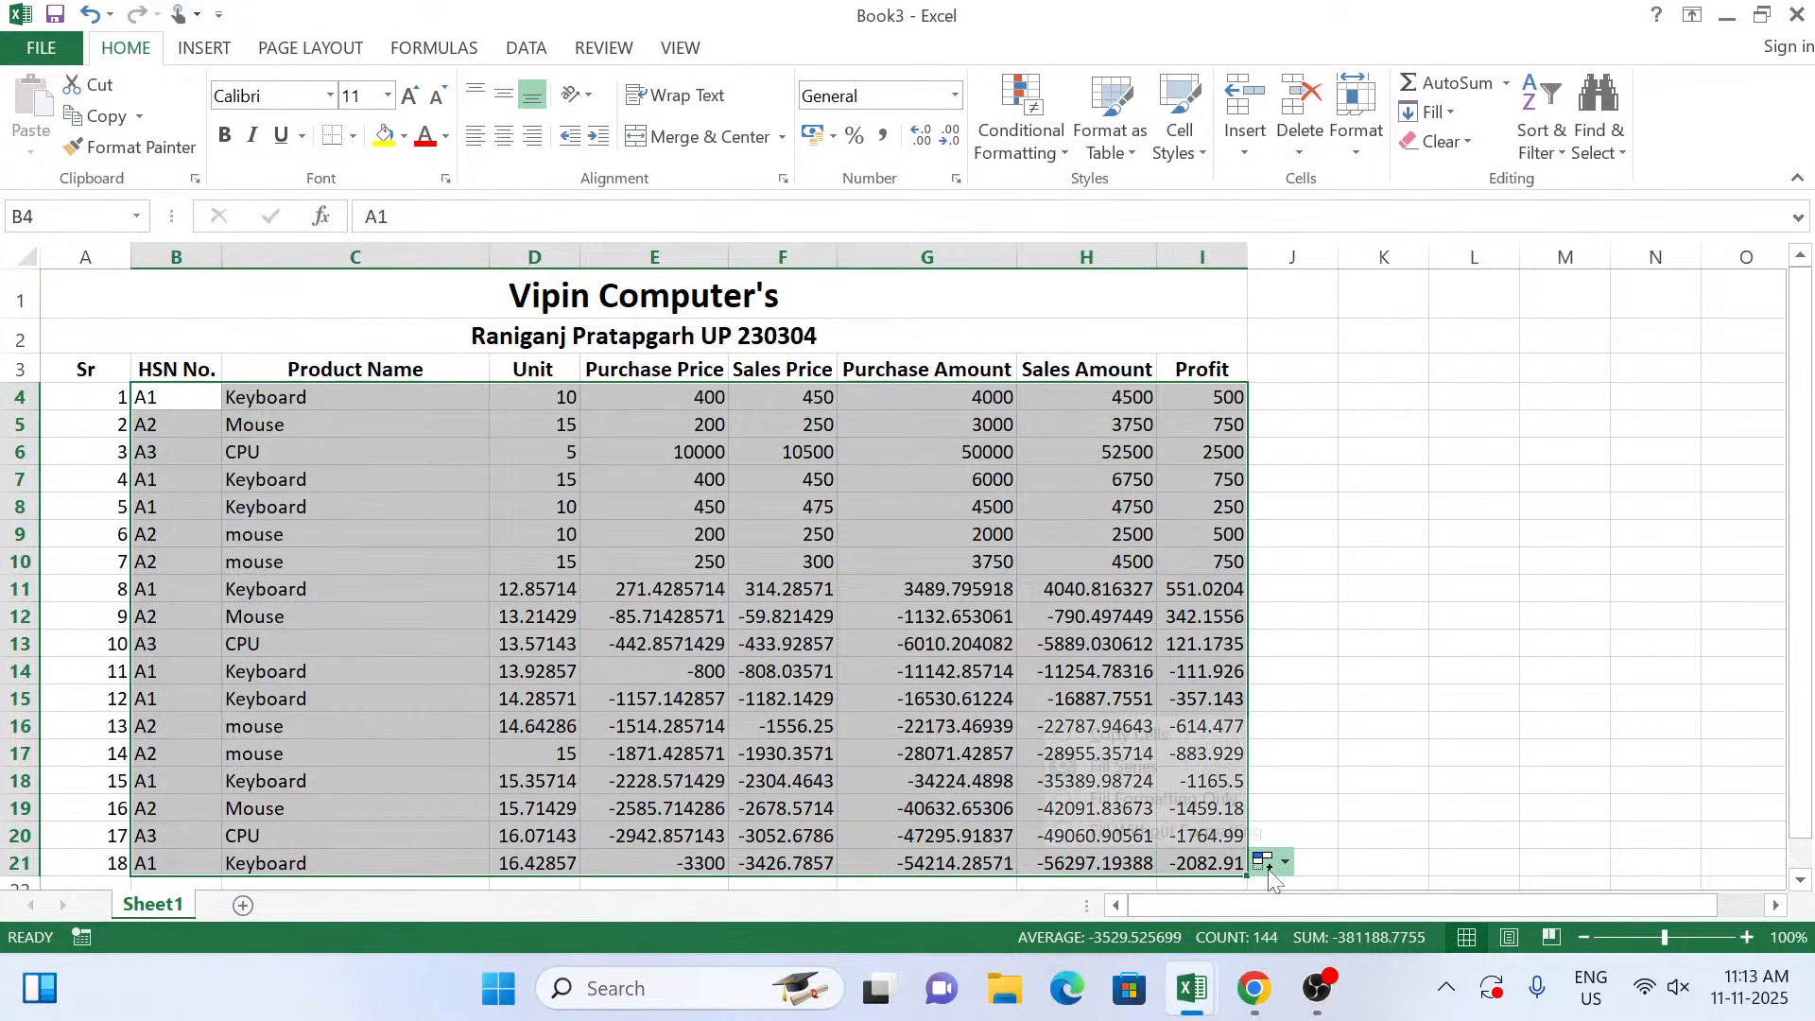
left_click(1194, 744)
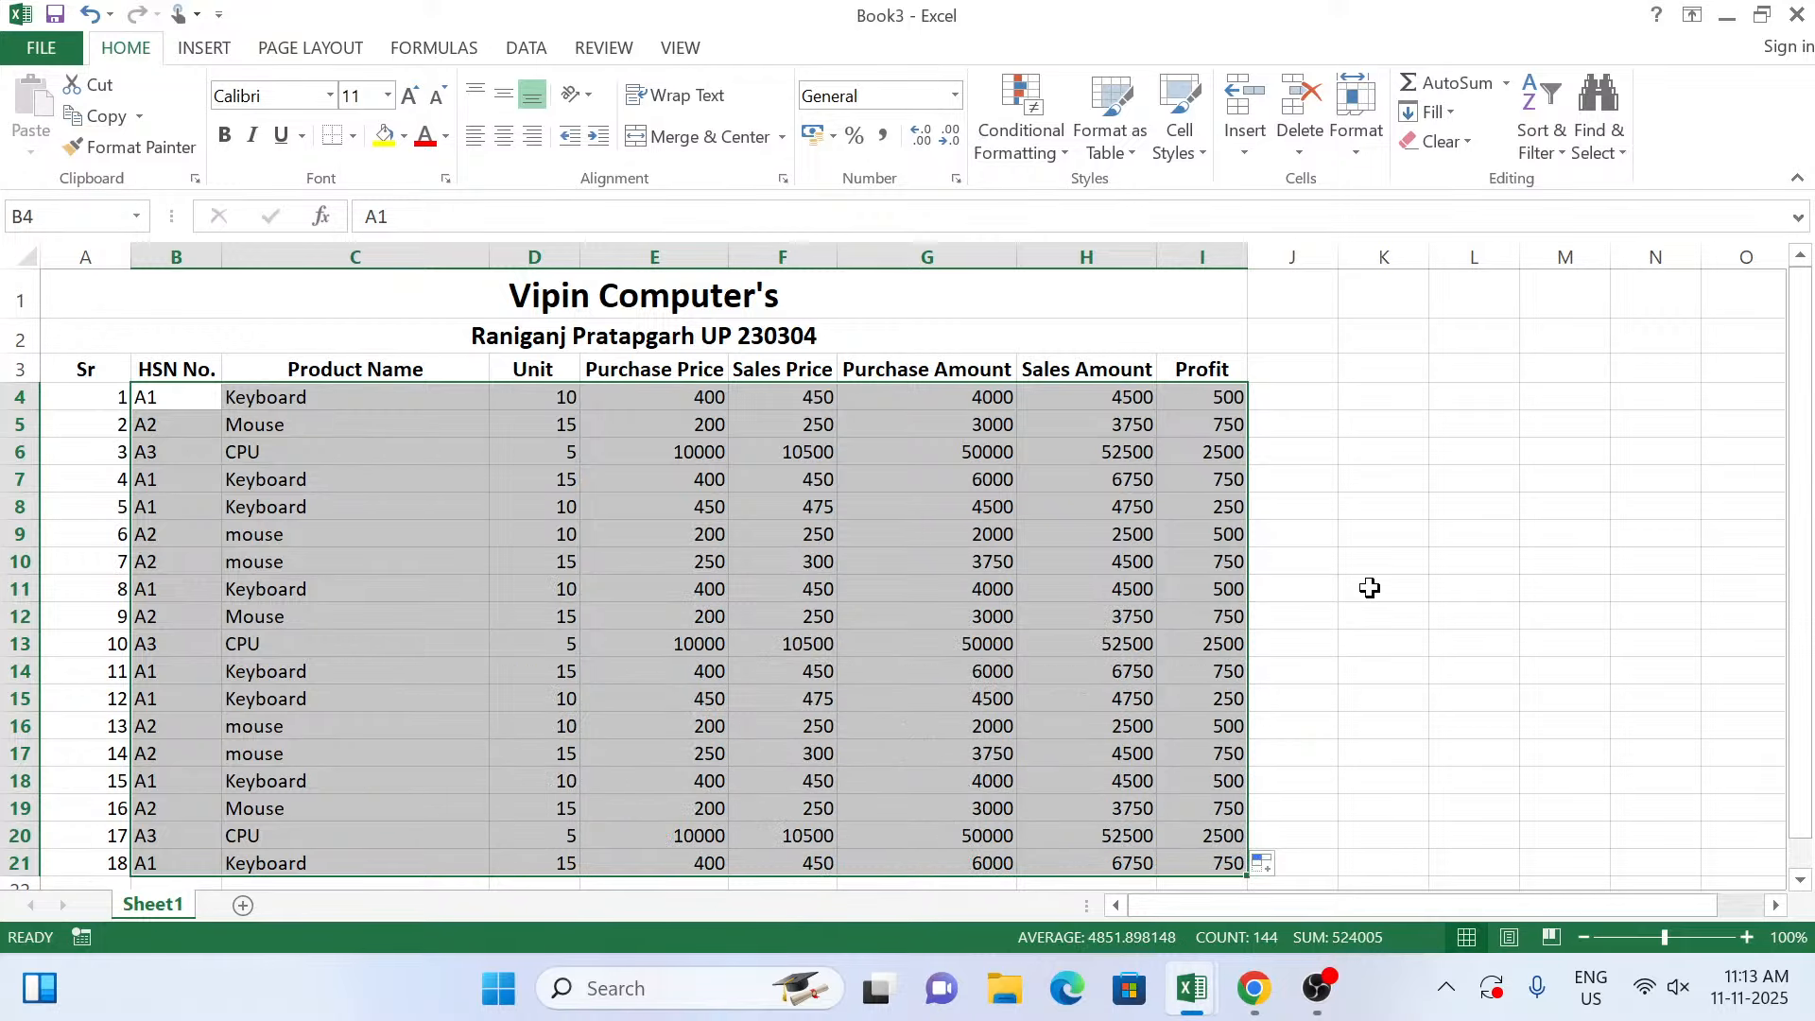
left_click(794, 646)
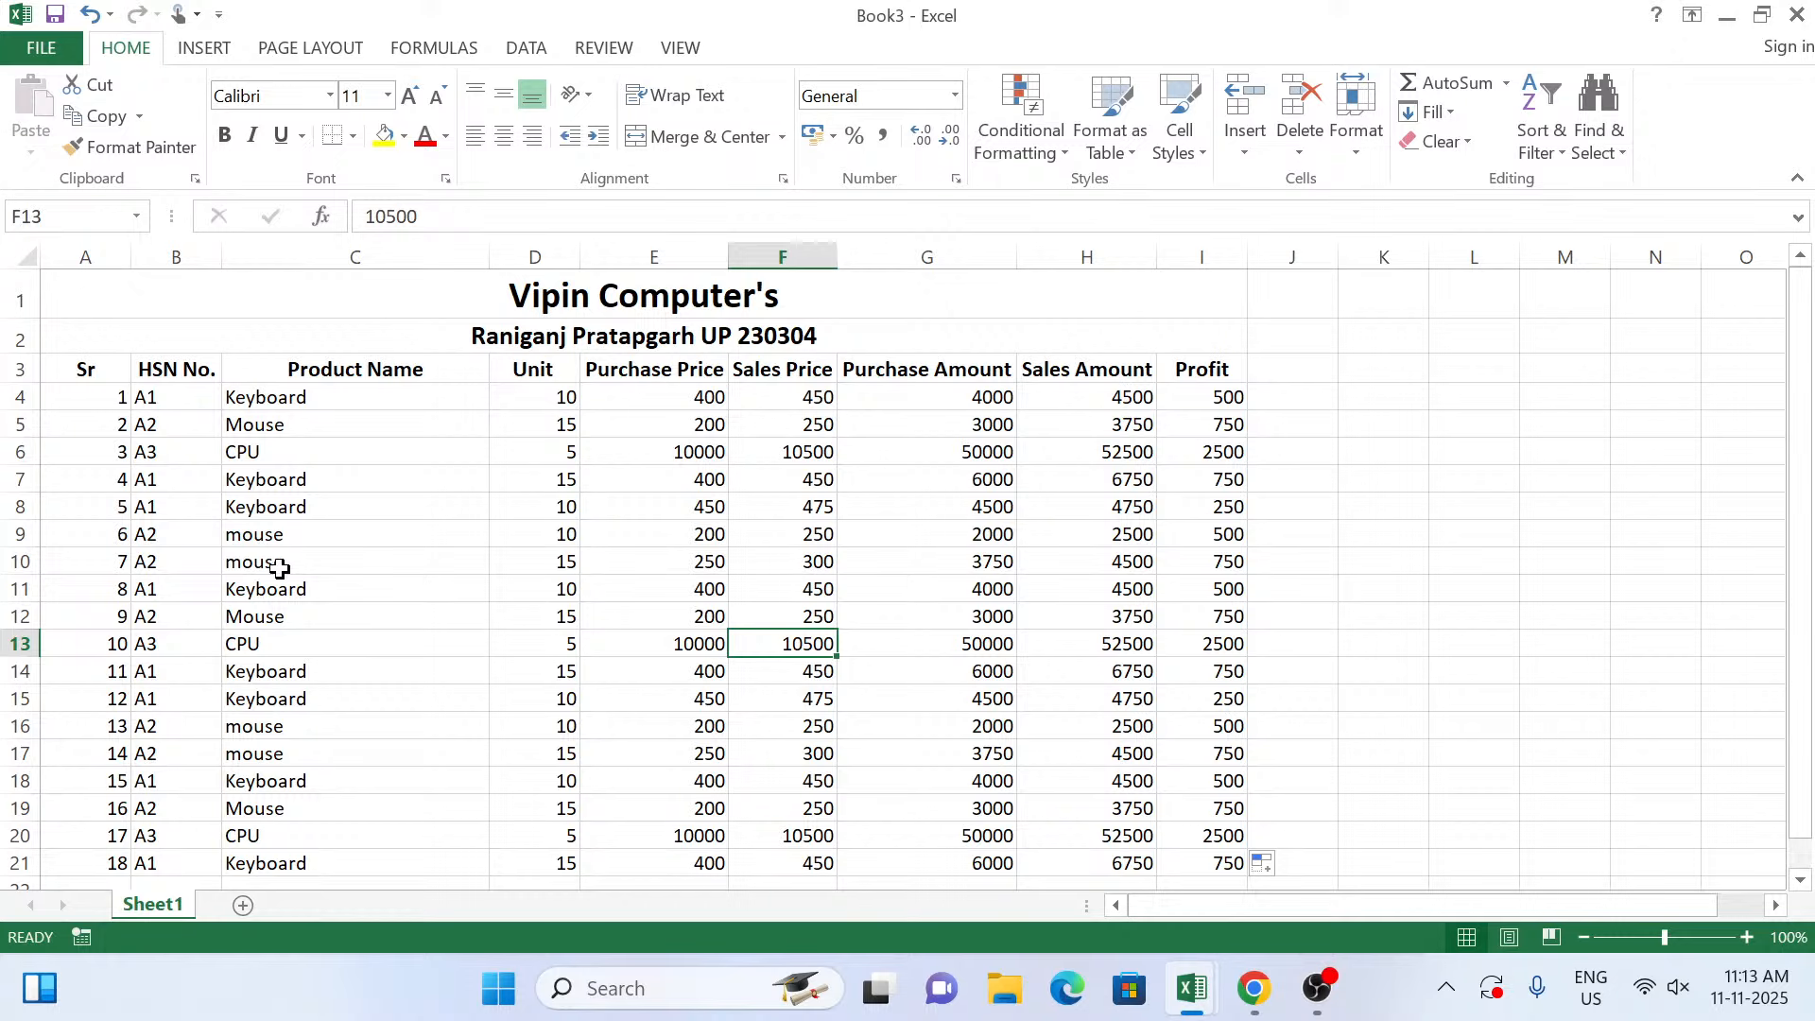
left_click(1384, 375)
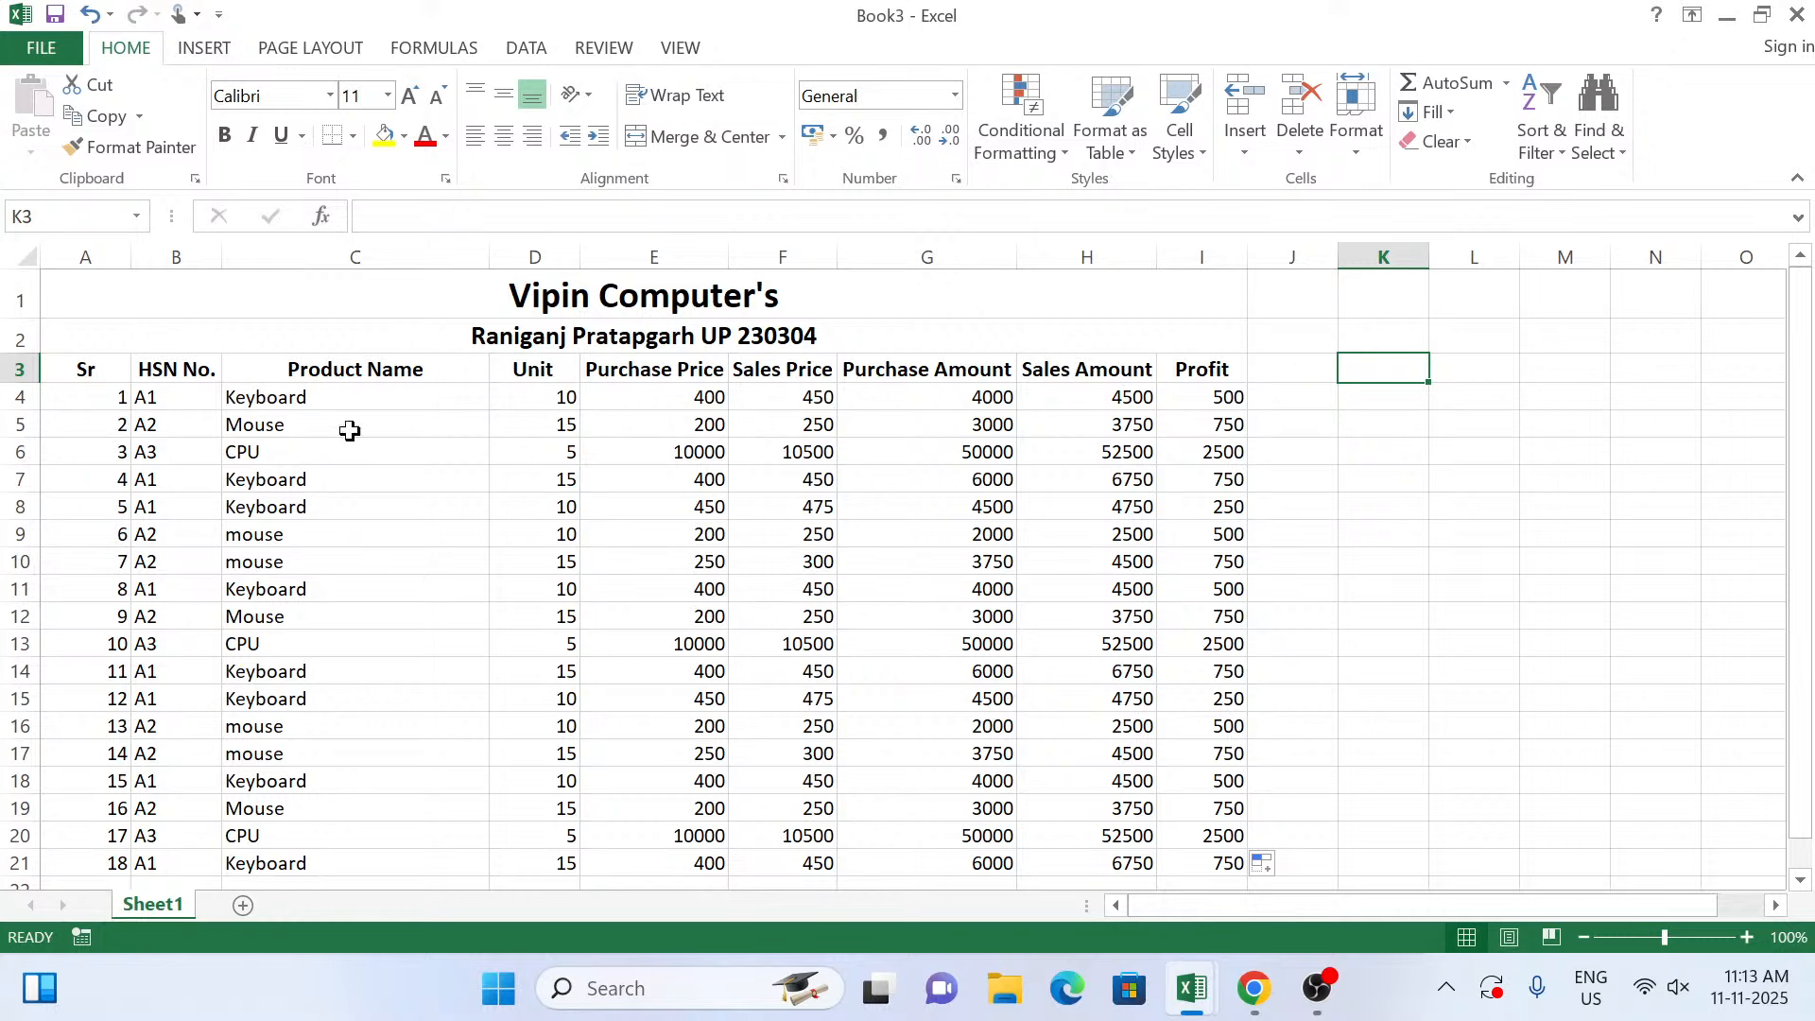
Apply all borders to the table from the header row to the last product, A3:I21.
left_click_drag(89, 366, 1220, 697)
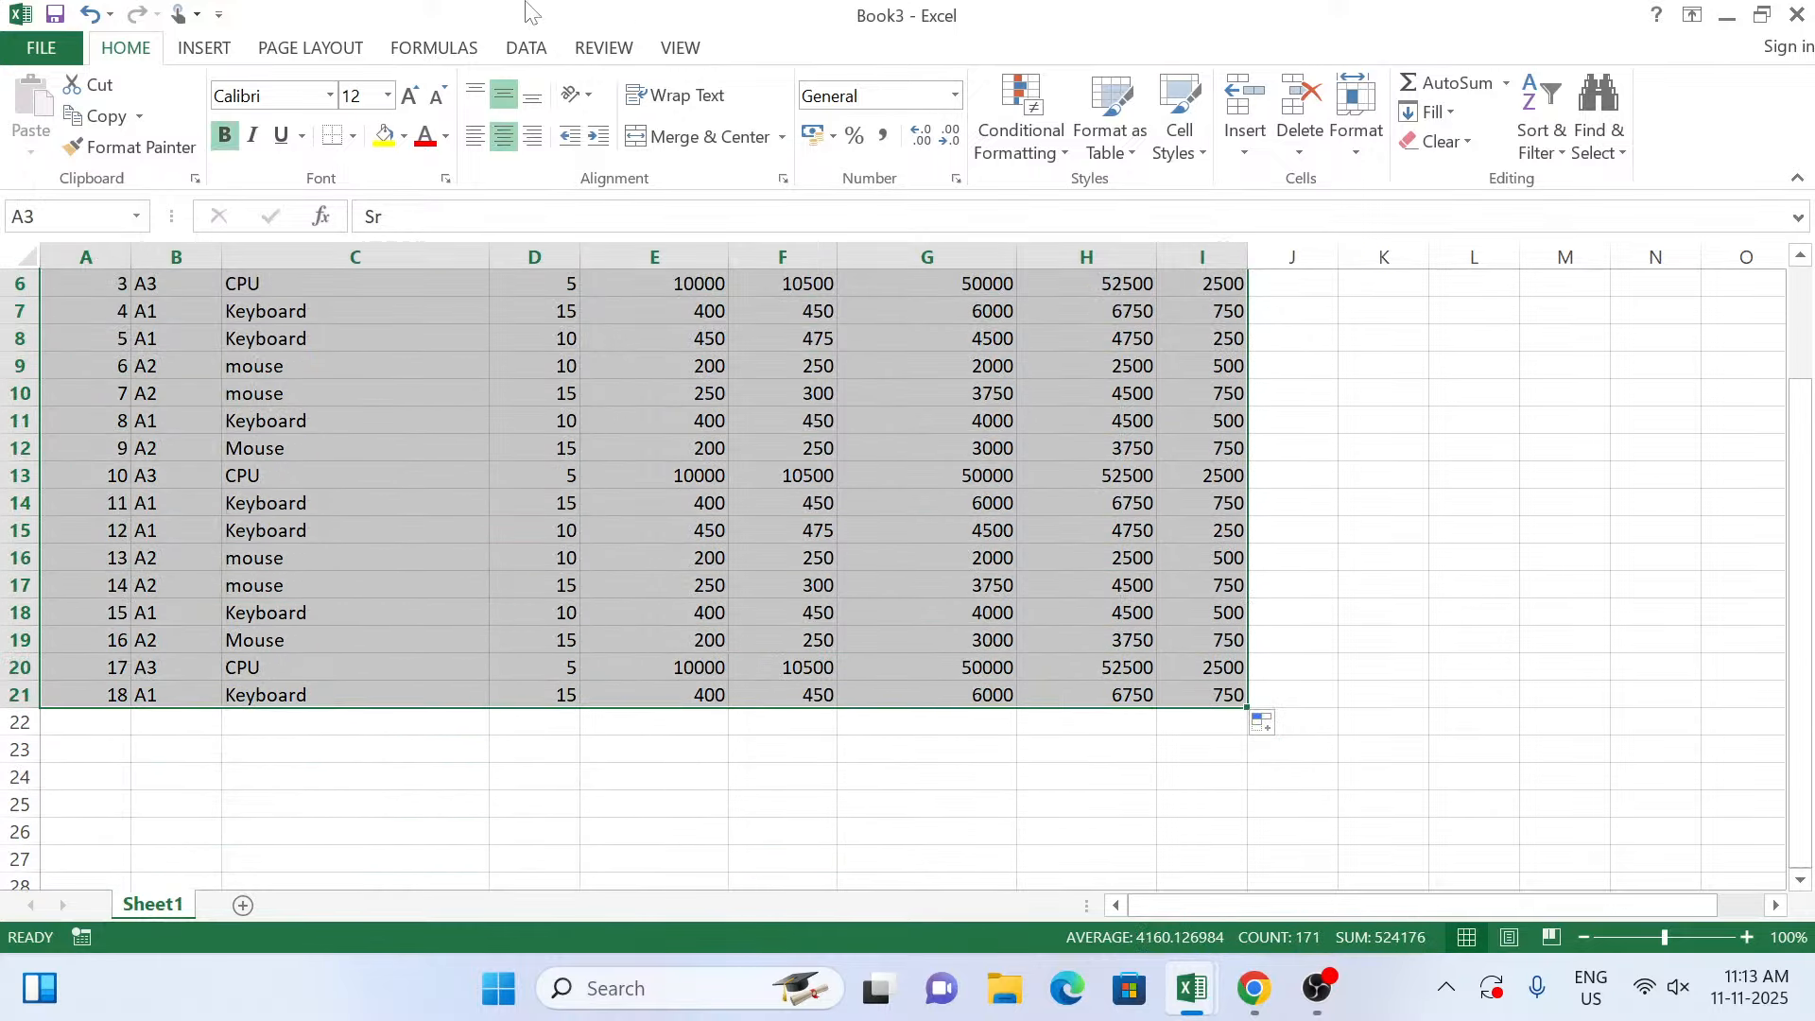
left_click(353, 136)
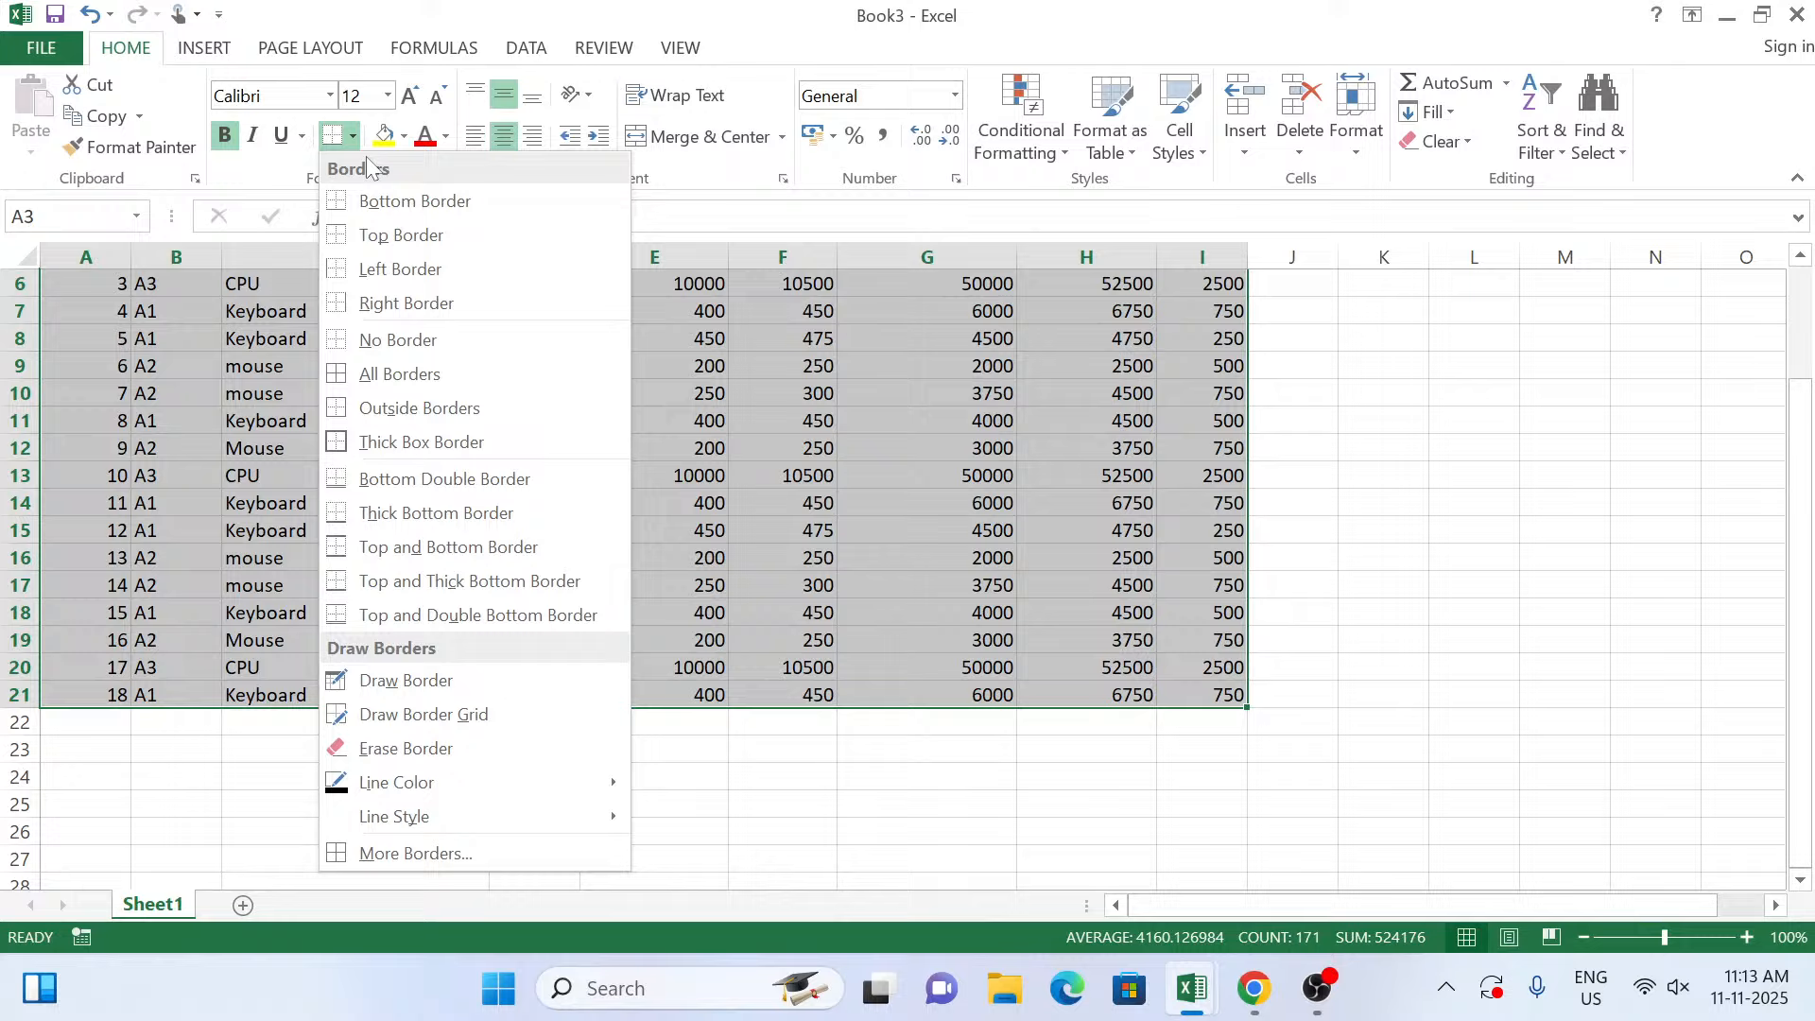
left_click(401, 375)
Outline the whole sheet area A1:I21, including the two title rows, with a thick box border.
scroll(405, 369, "up", 2)
left_click_drag(548, 297, 662, 327)
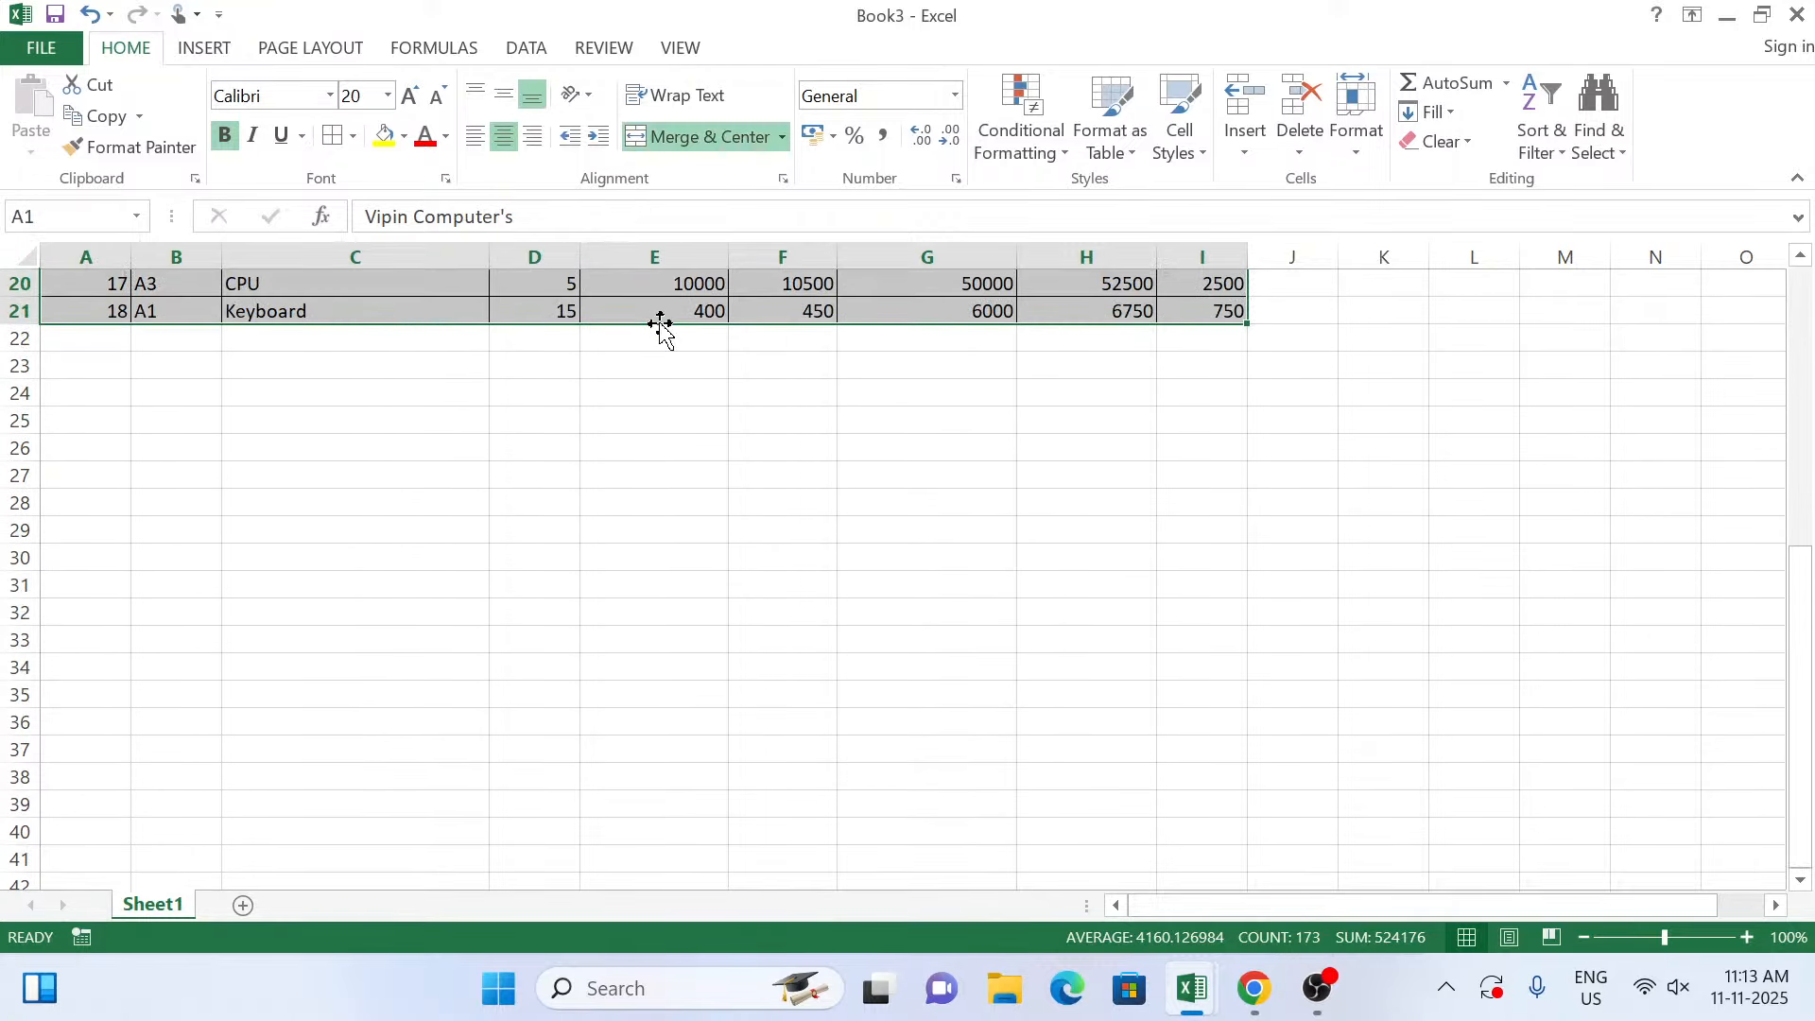
left_click(351, 137)
left_click(345, 478)
scroll(381, 442, "up", 6)
left_click(619, 531)
Center the values in D4:I21 and in the Sr and HSN No. cells A4:B21 horizontally and vertically.
left_click_drag(535, 397, 1219, 695)
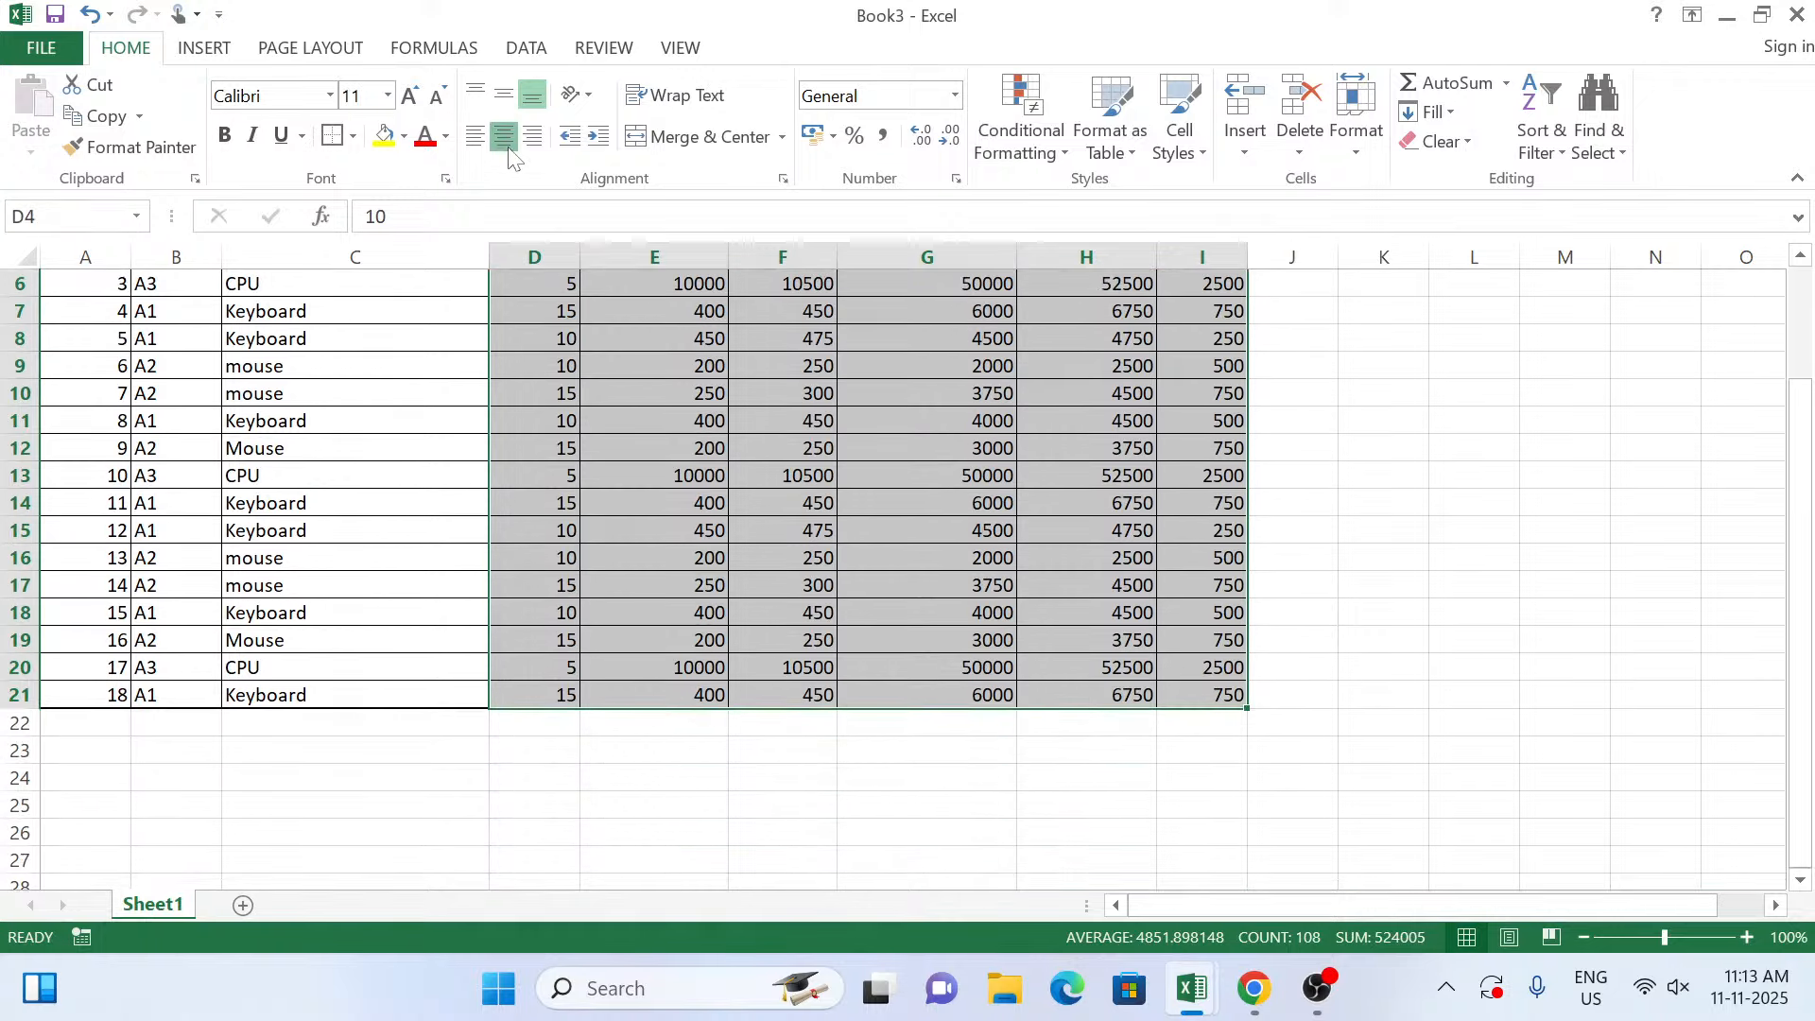
left_click(504, 135)
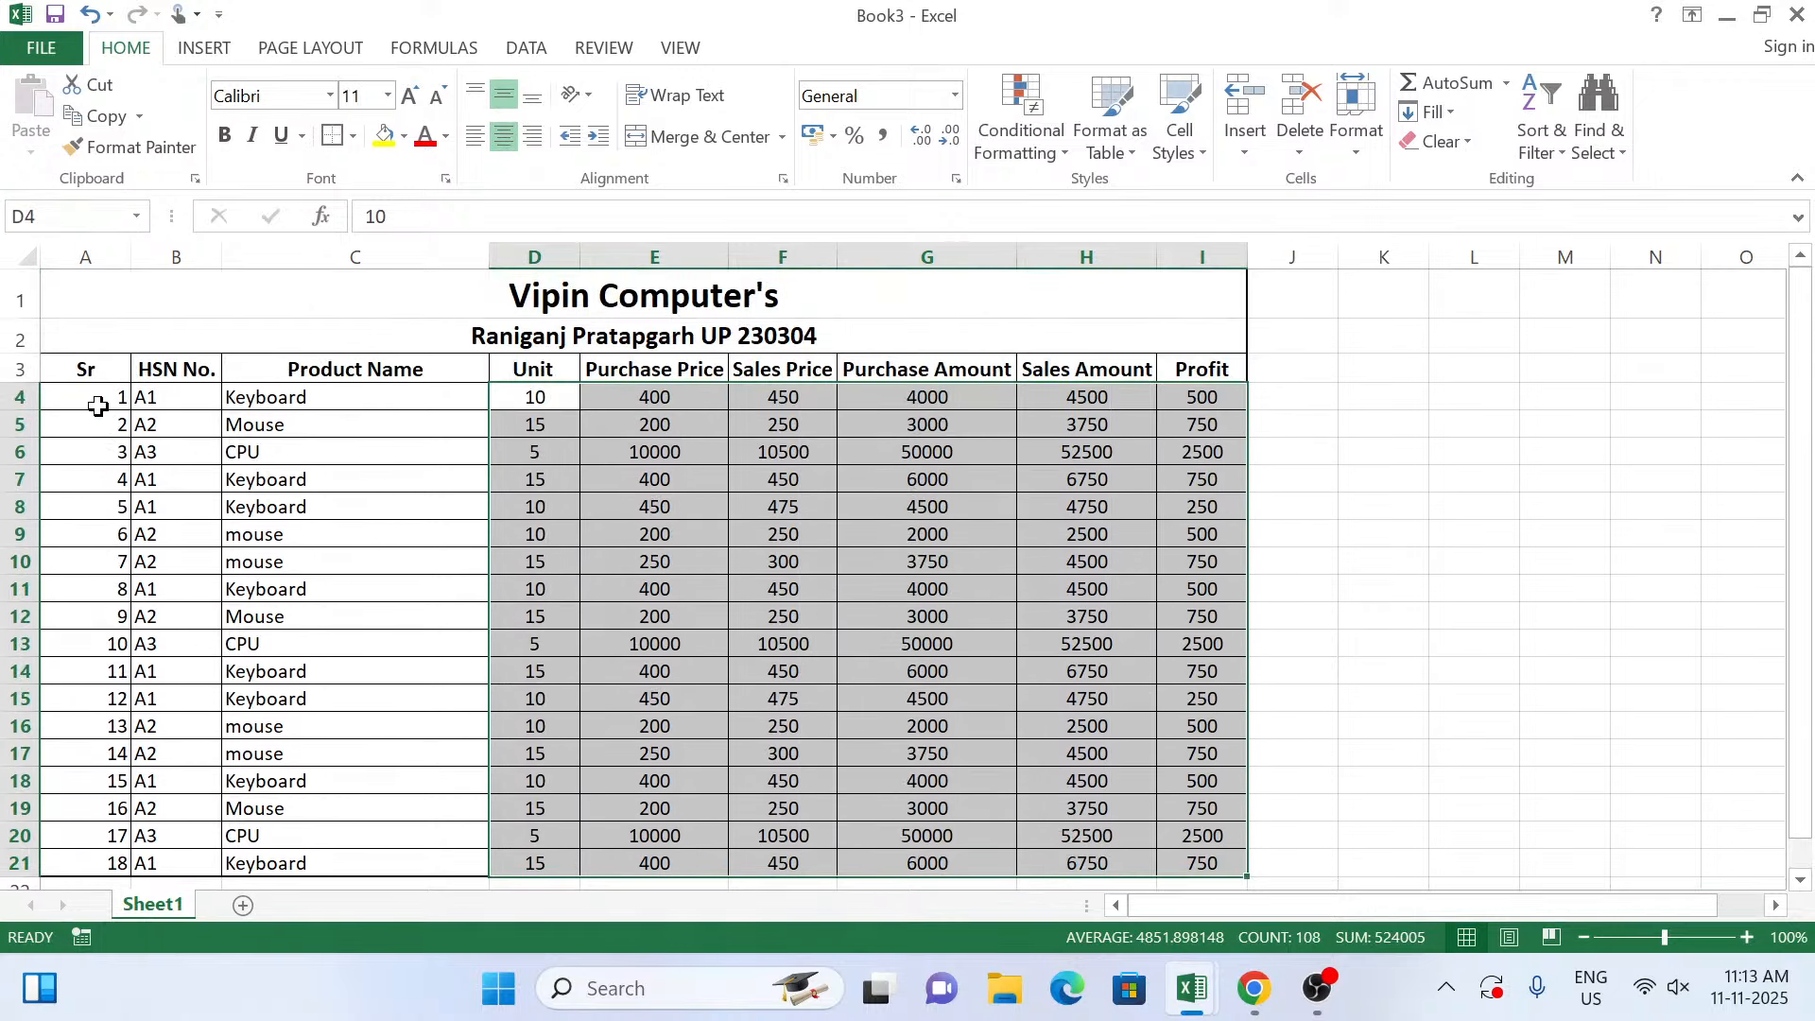
left_click_drag(100, 405, 162, 768)
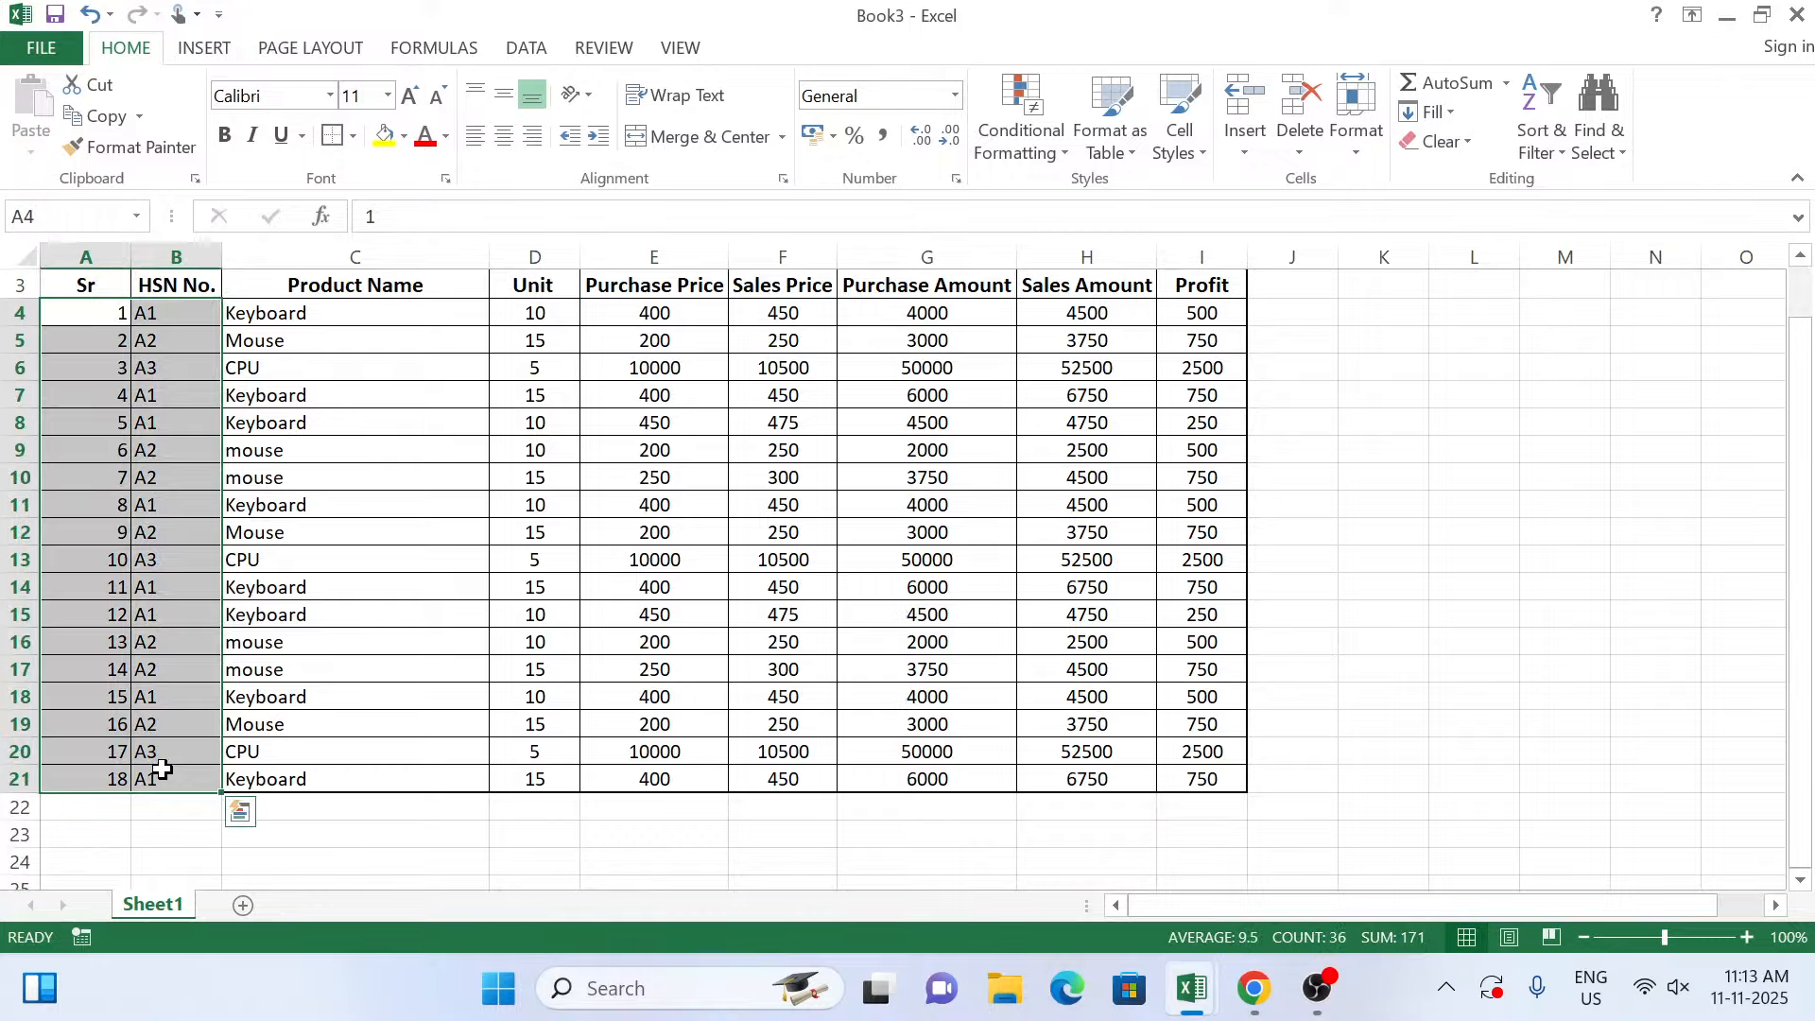
left_click(504, 136)
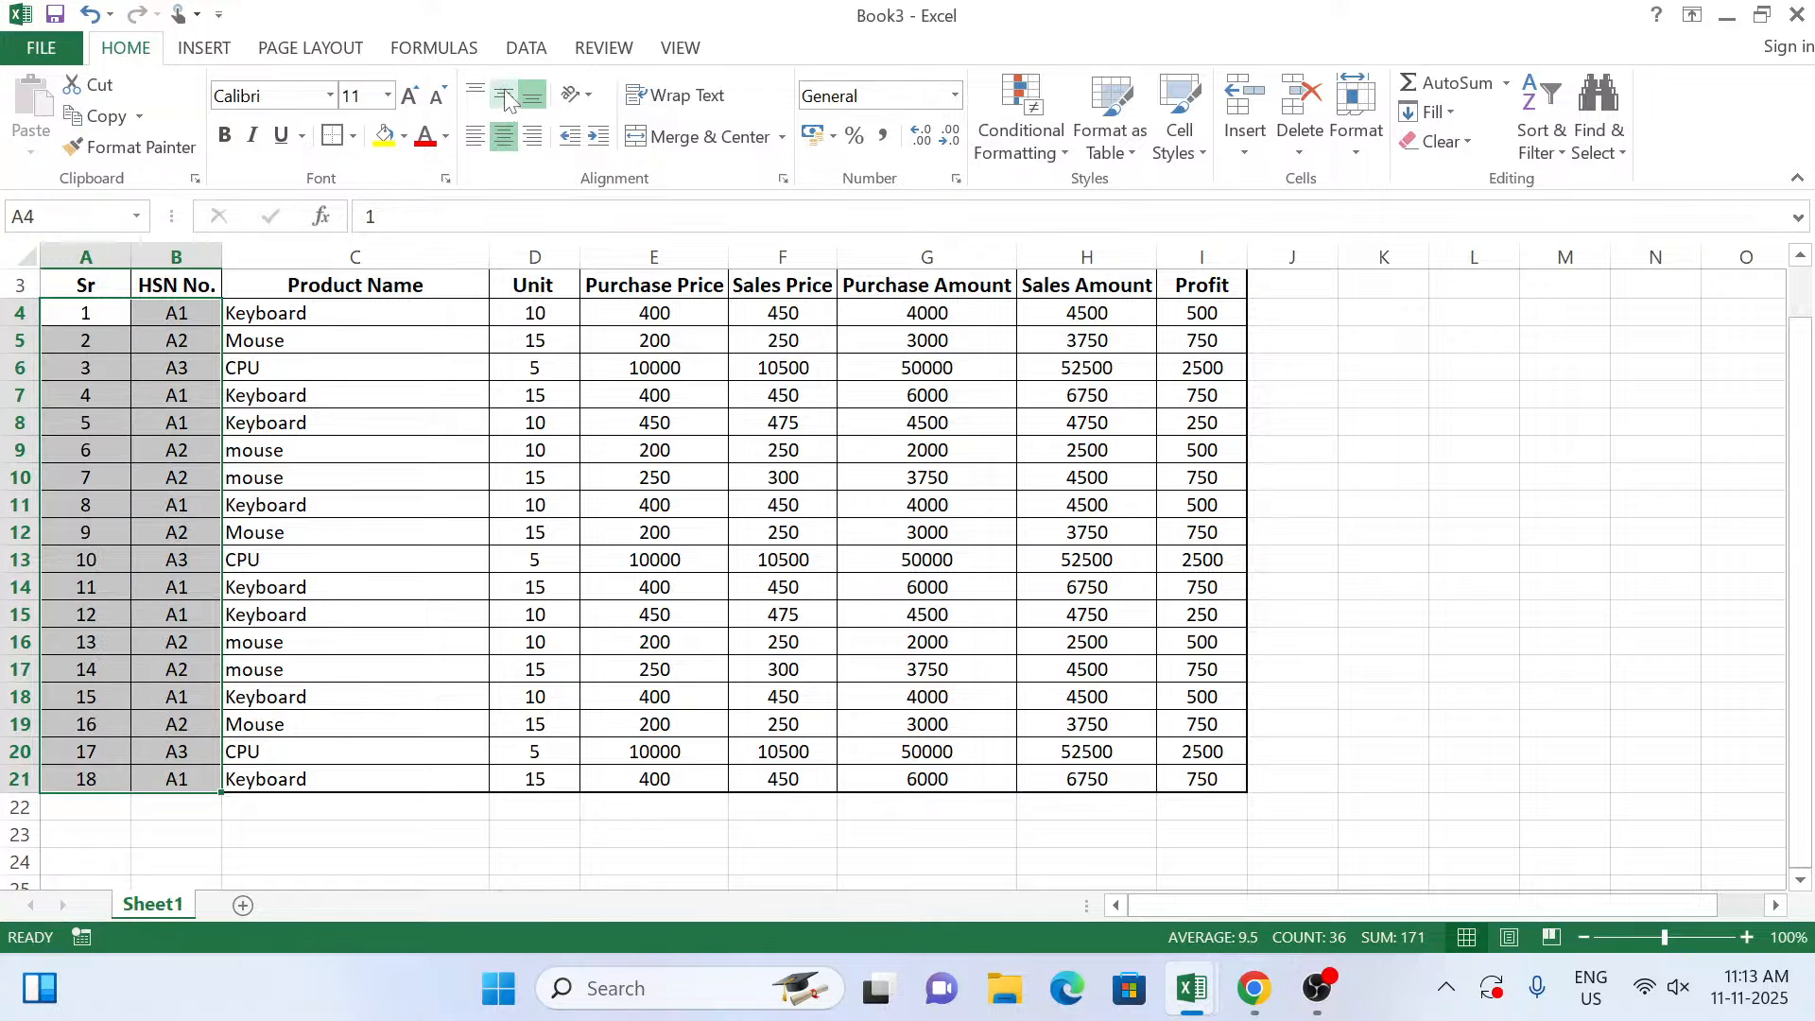
left_click(507, 96)
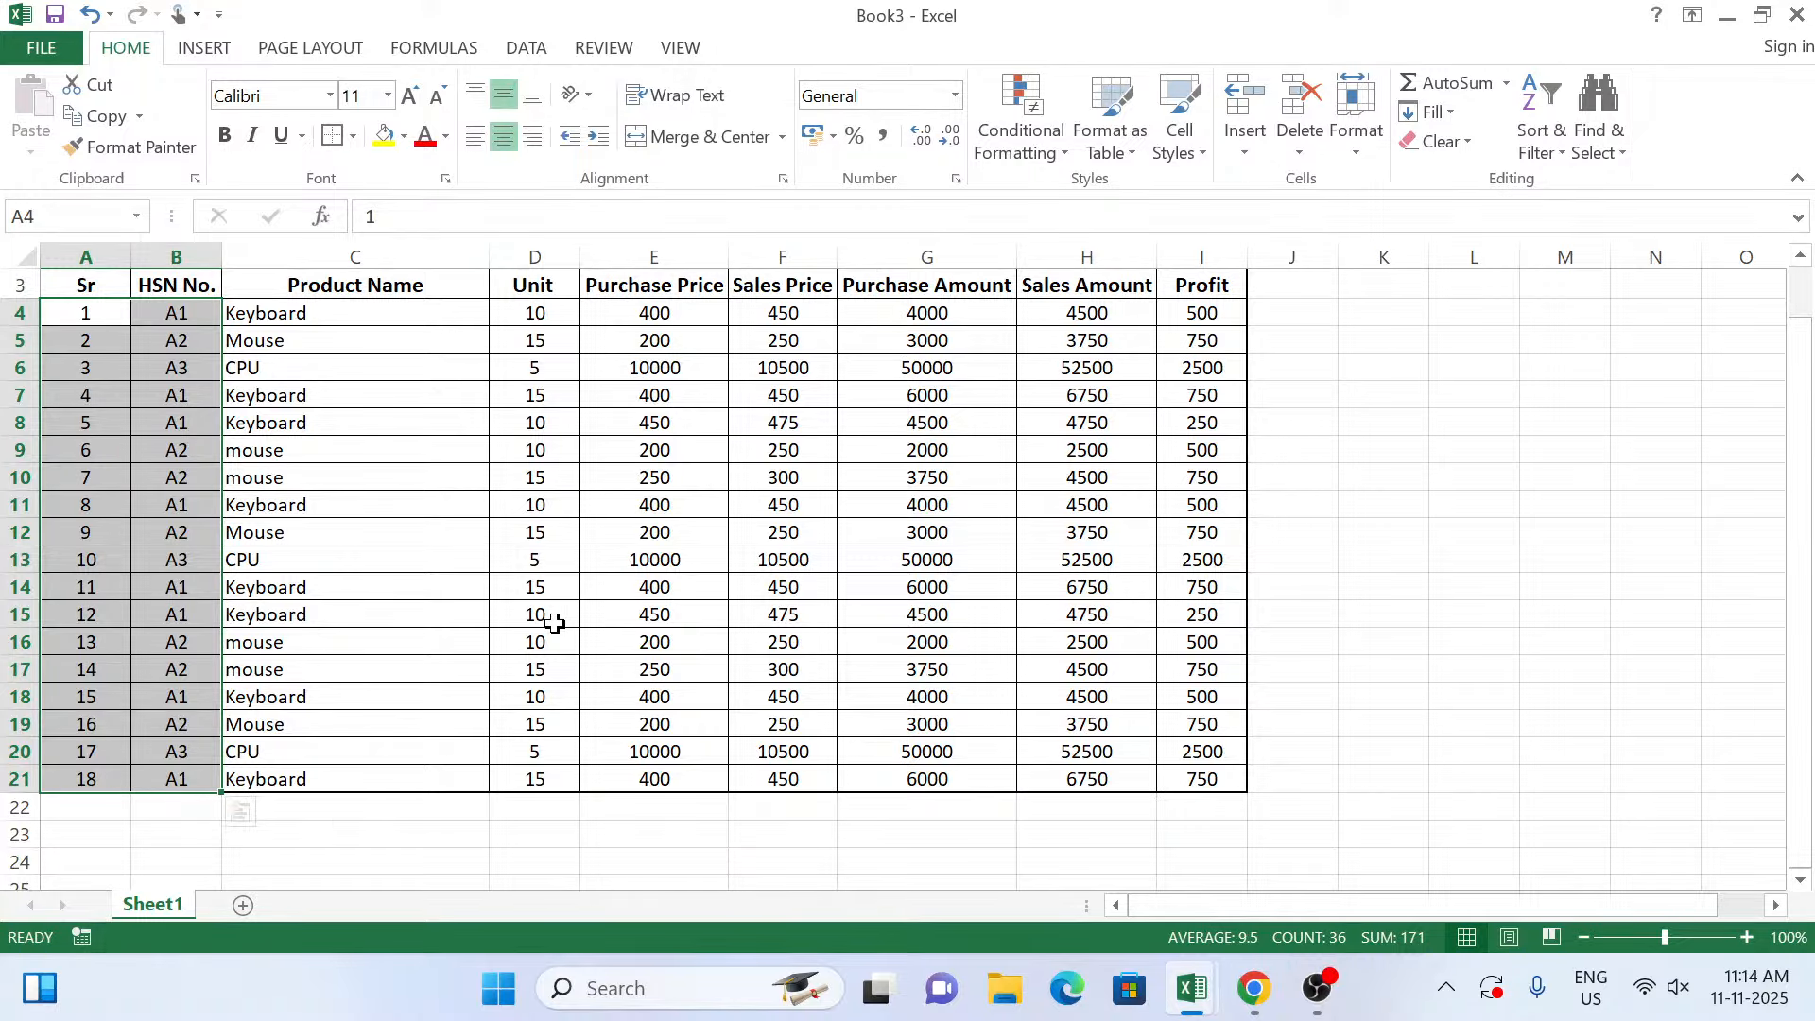
scroll(554, 624, "up", 1)
left_click(596, 473)
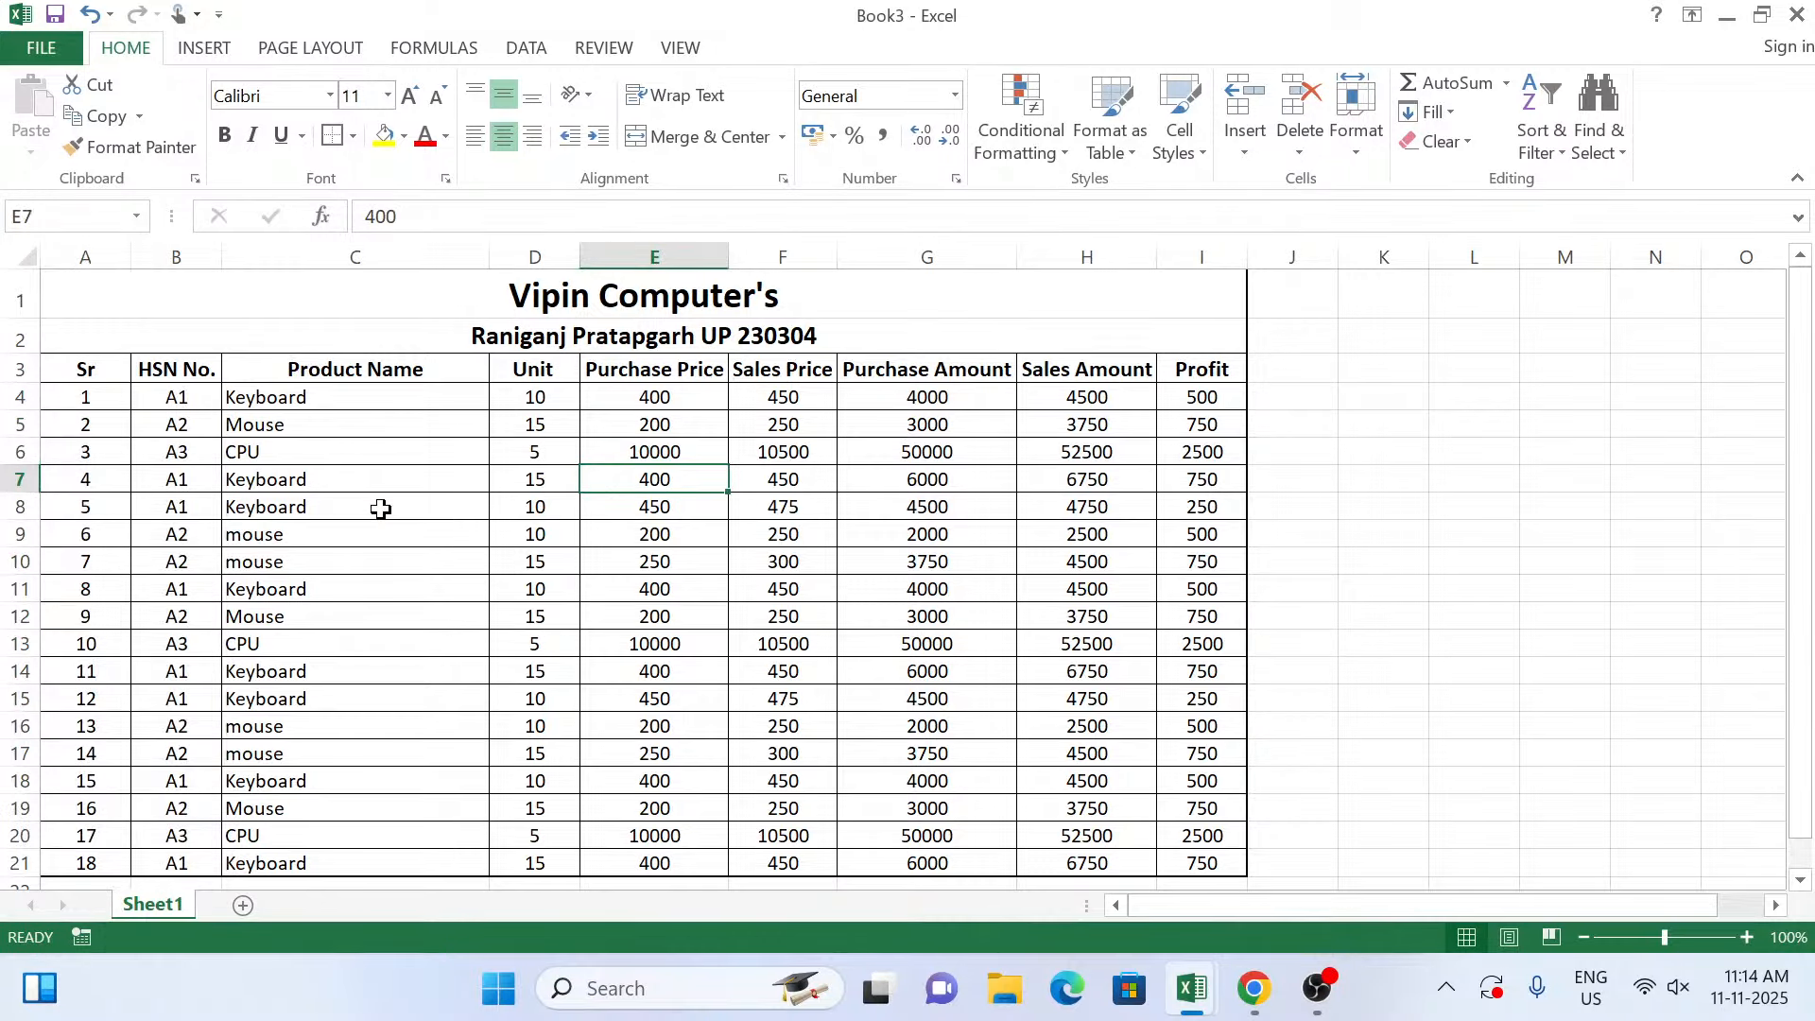
Add a Total label in row 22, merged across A22:G22, right-aligned and bold.
scroll(1434, 579, "down", 1)
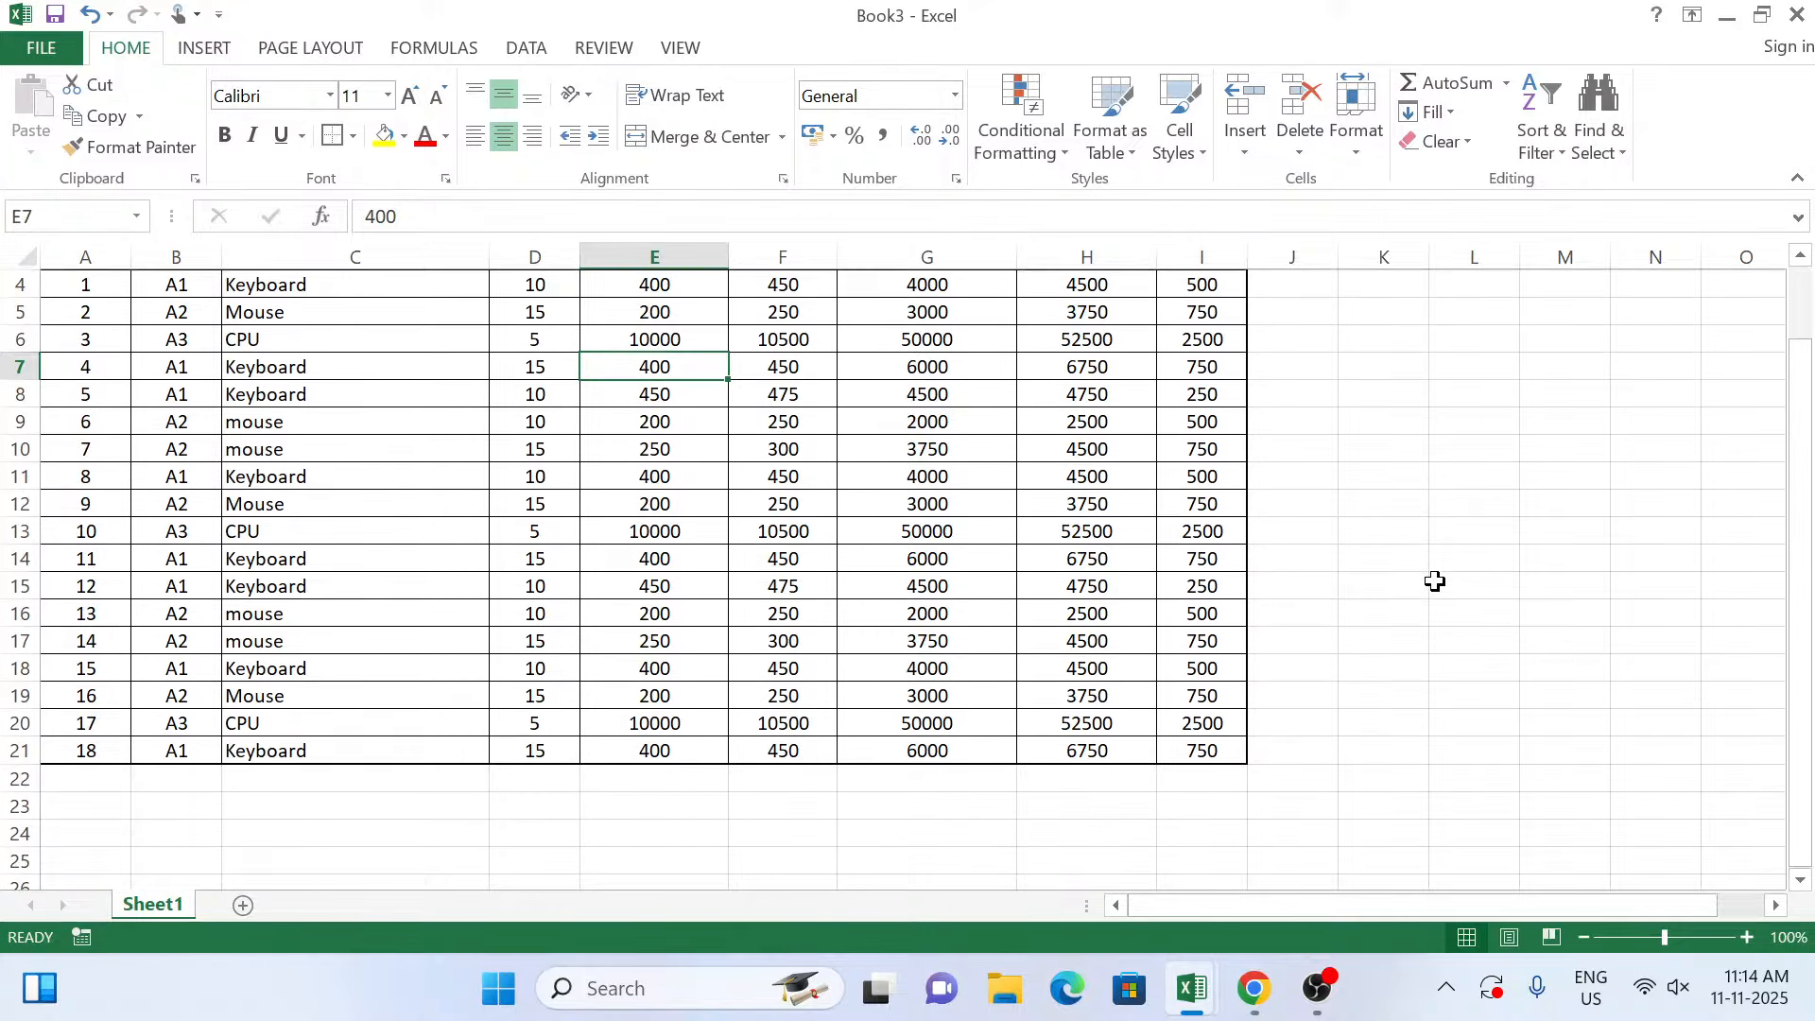
scroll(1386, 547, "up", 1)
scroll(1325, 621, "down", 1)
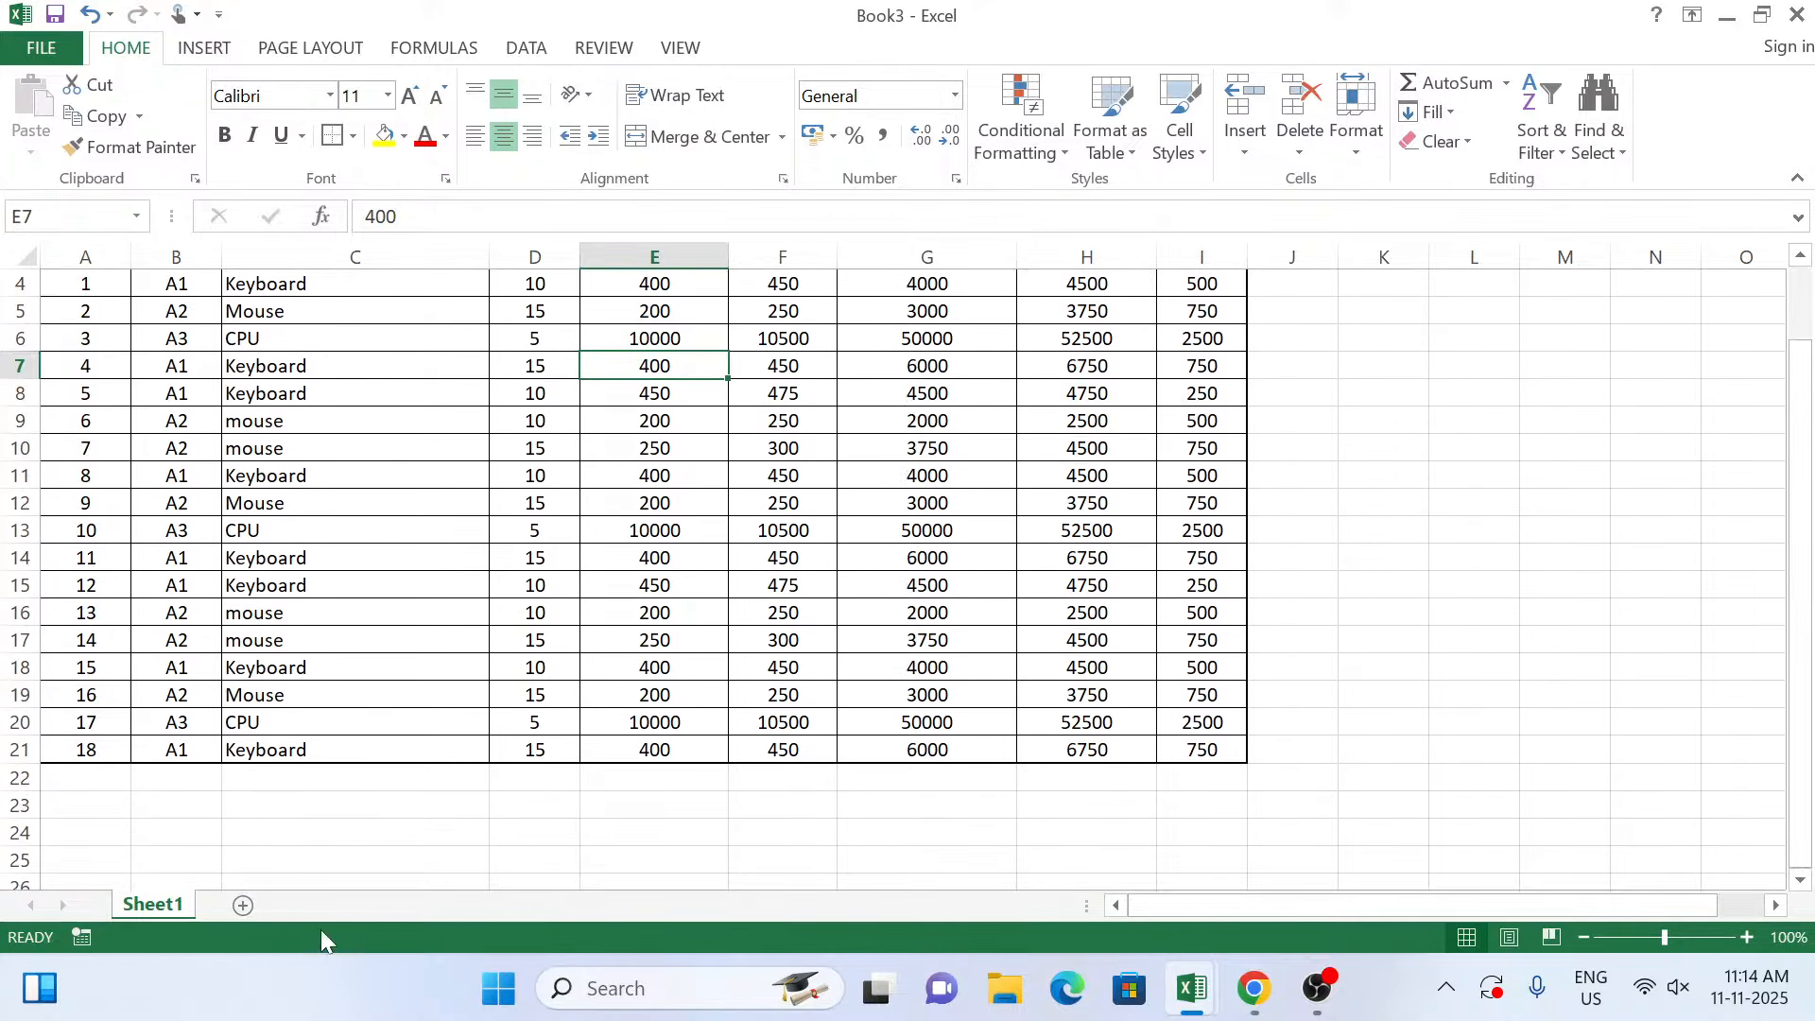
left_click(111, 791)
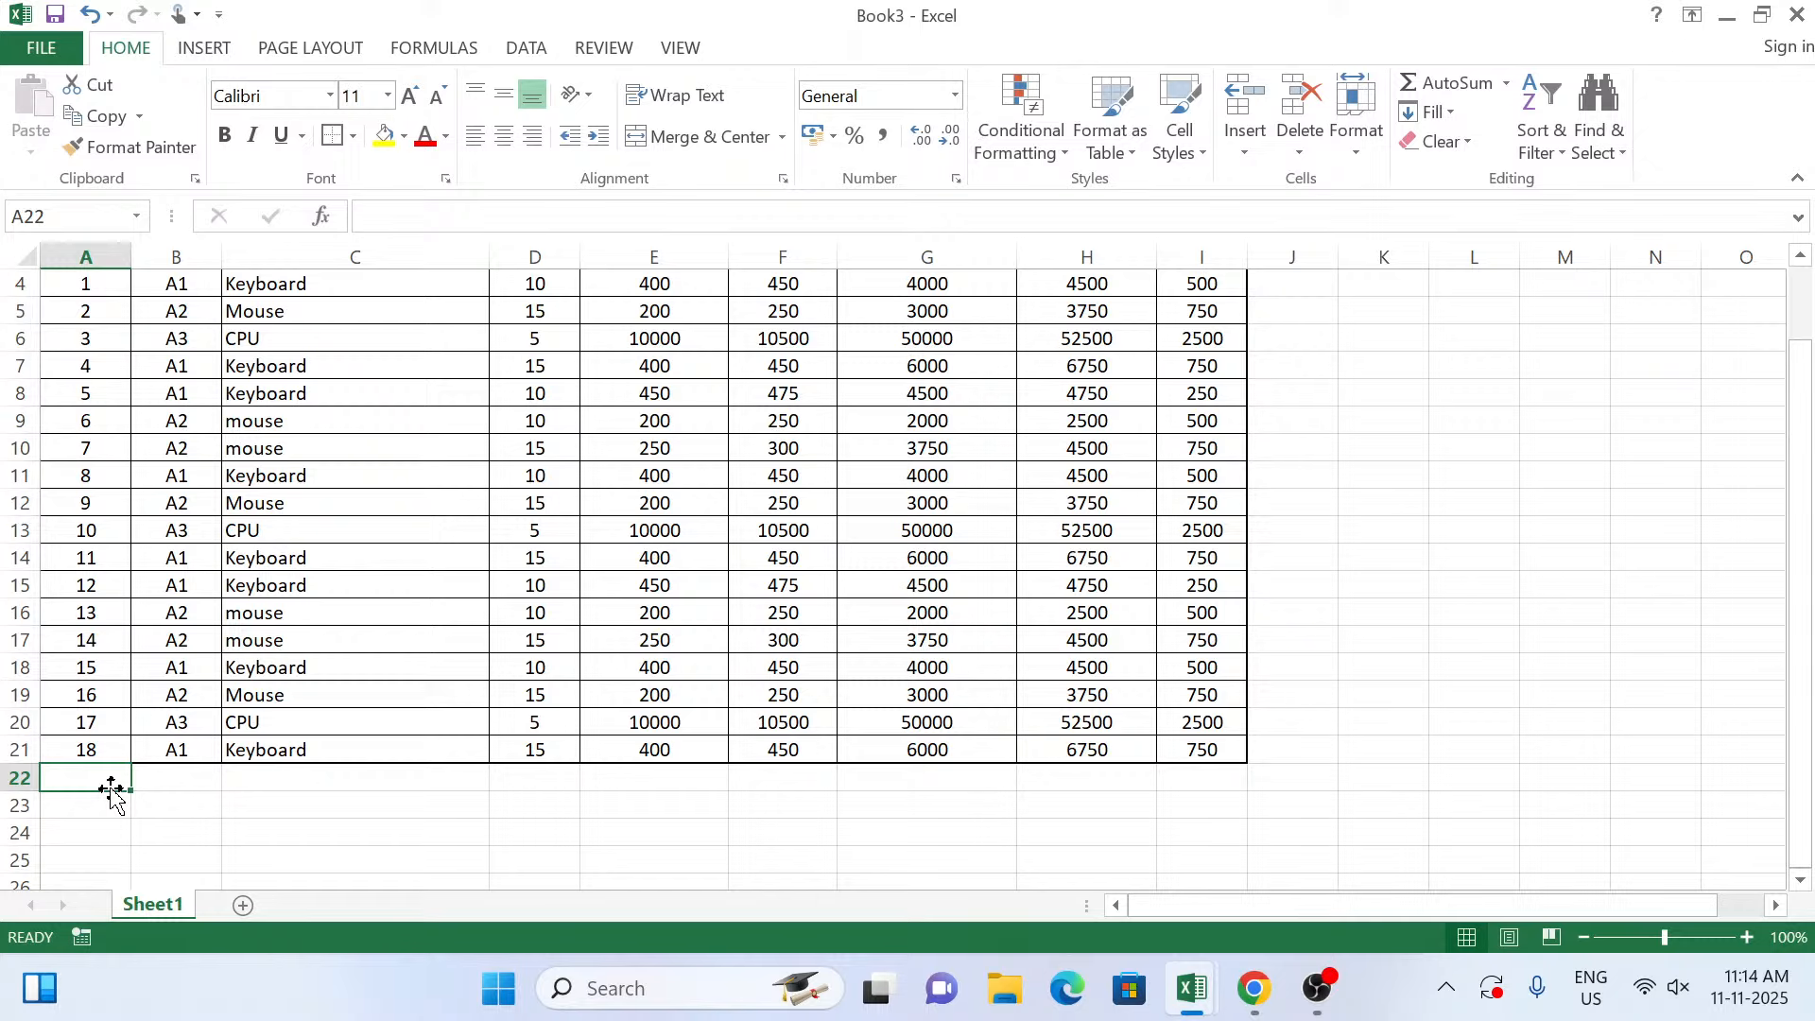
type("Total")
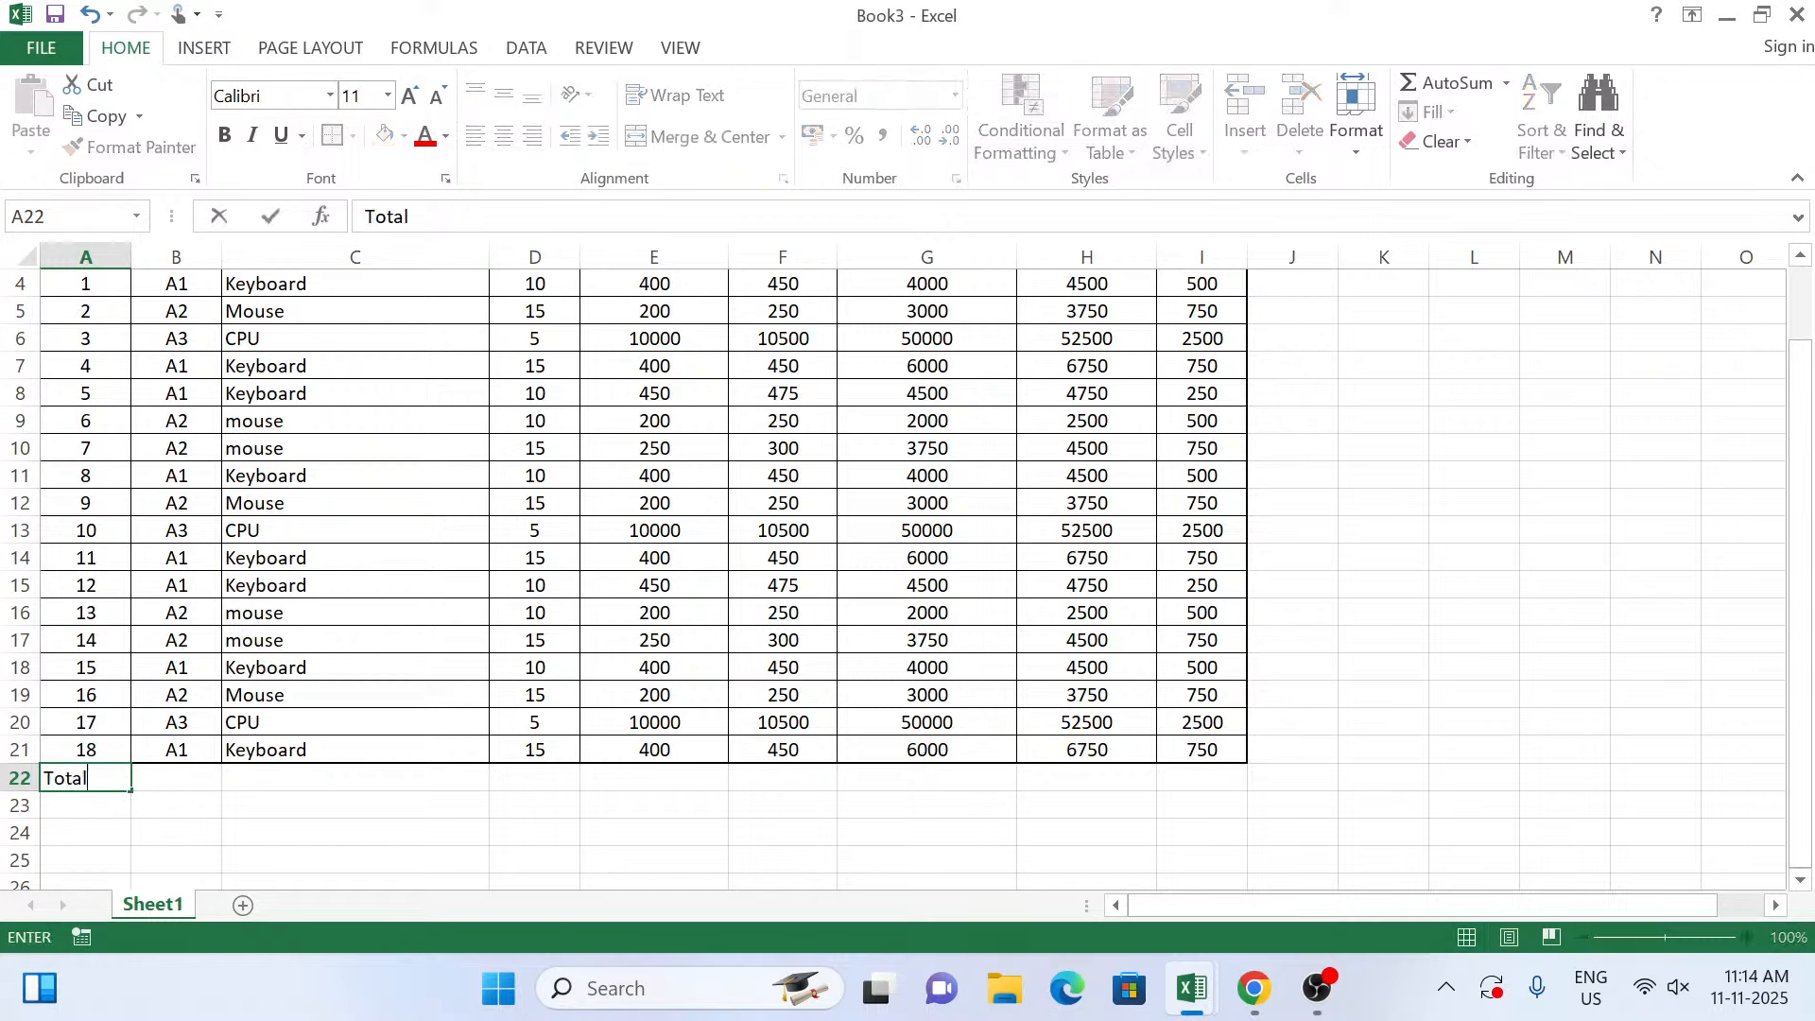
key("Tab")
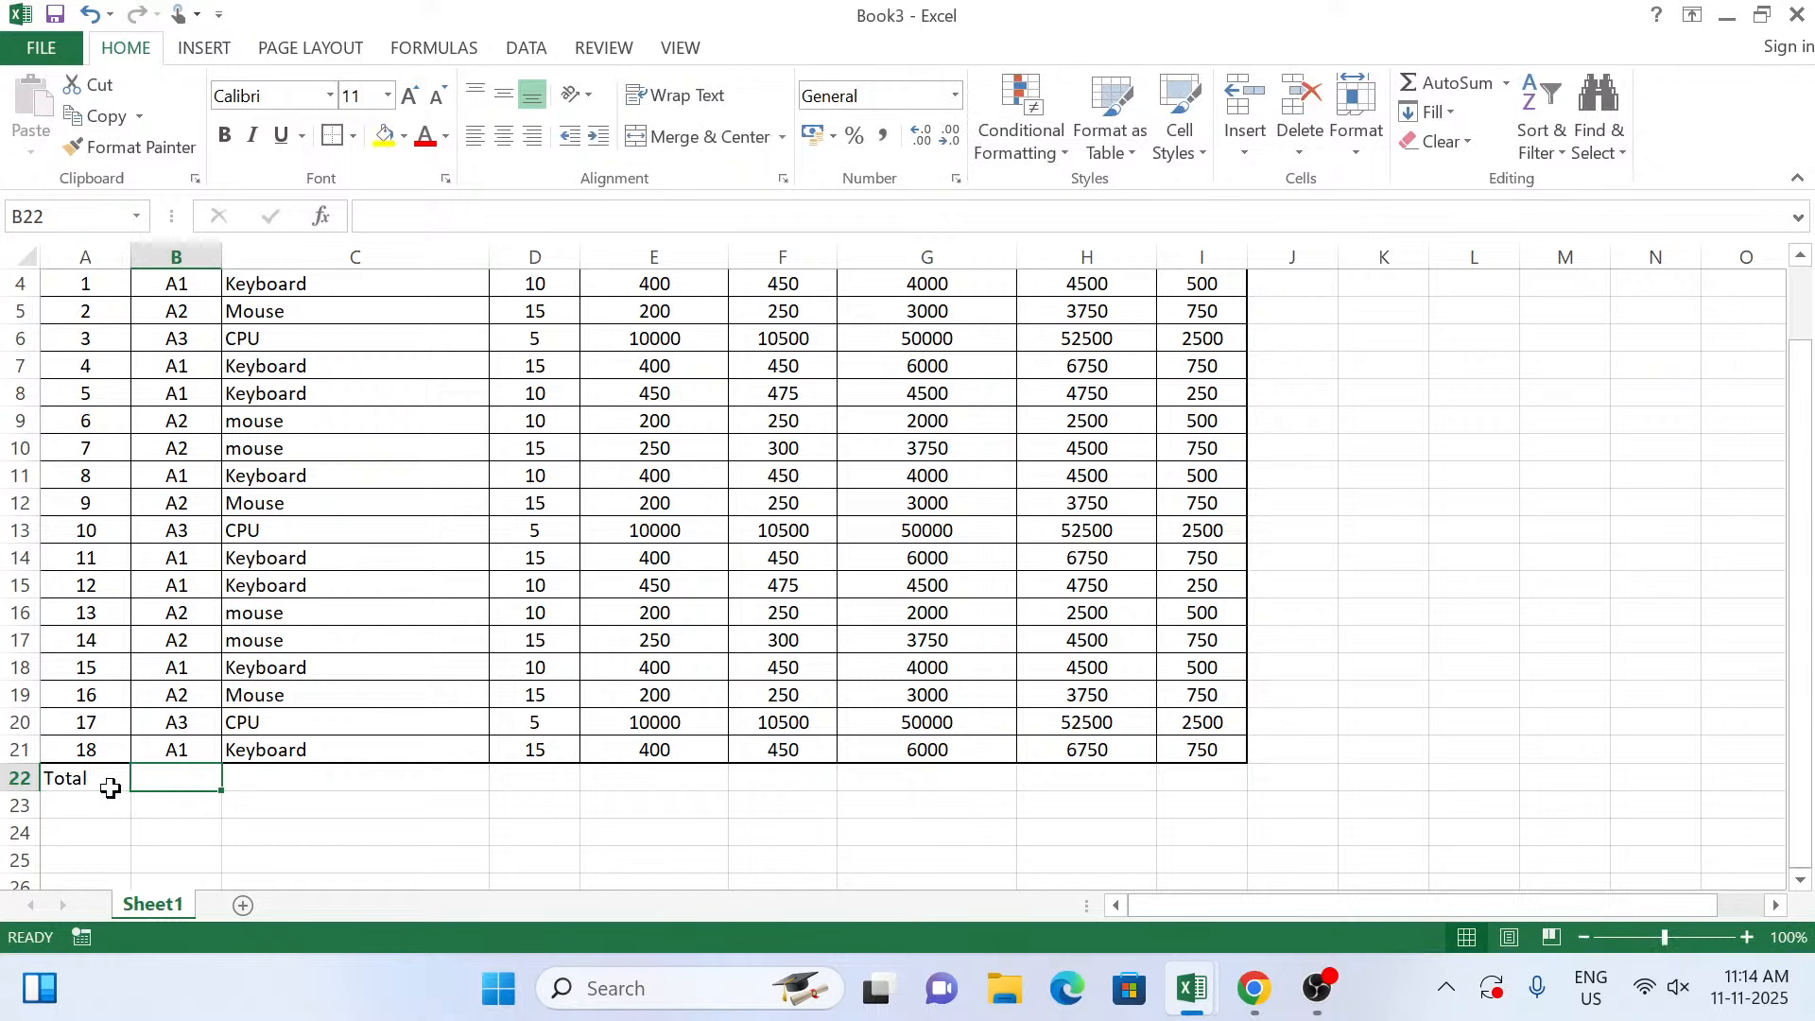
left_click_drag(111, 790, 903, 783)
left_click(690, 137)
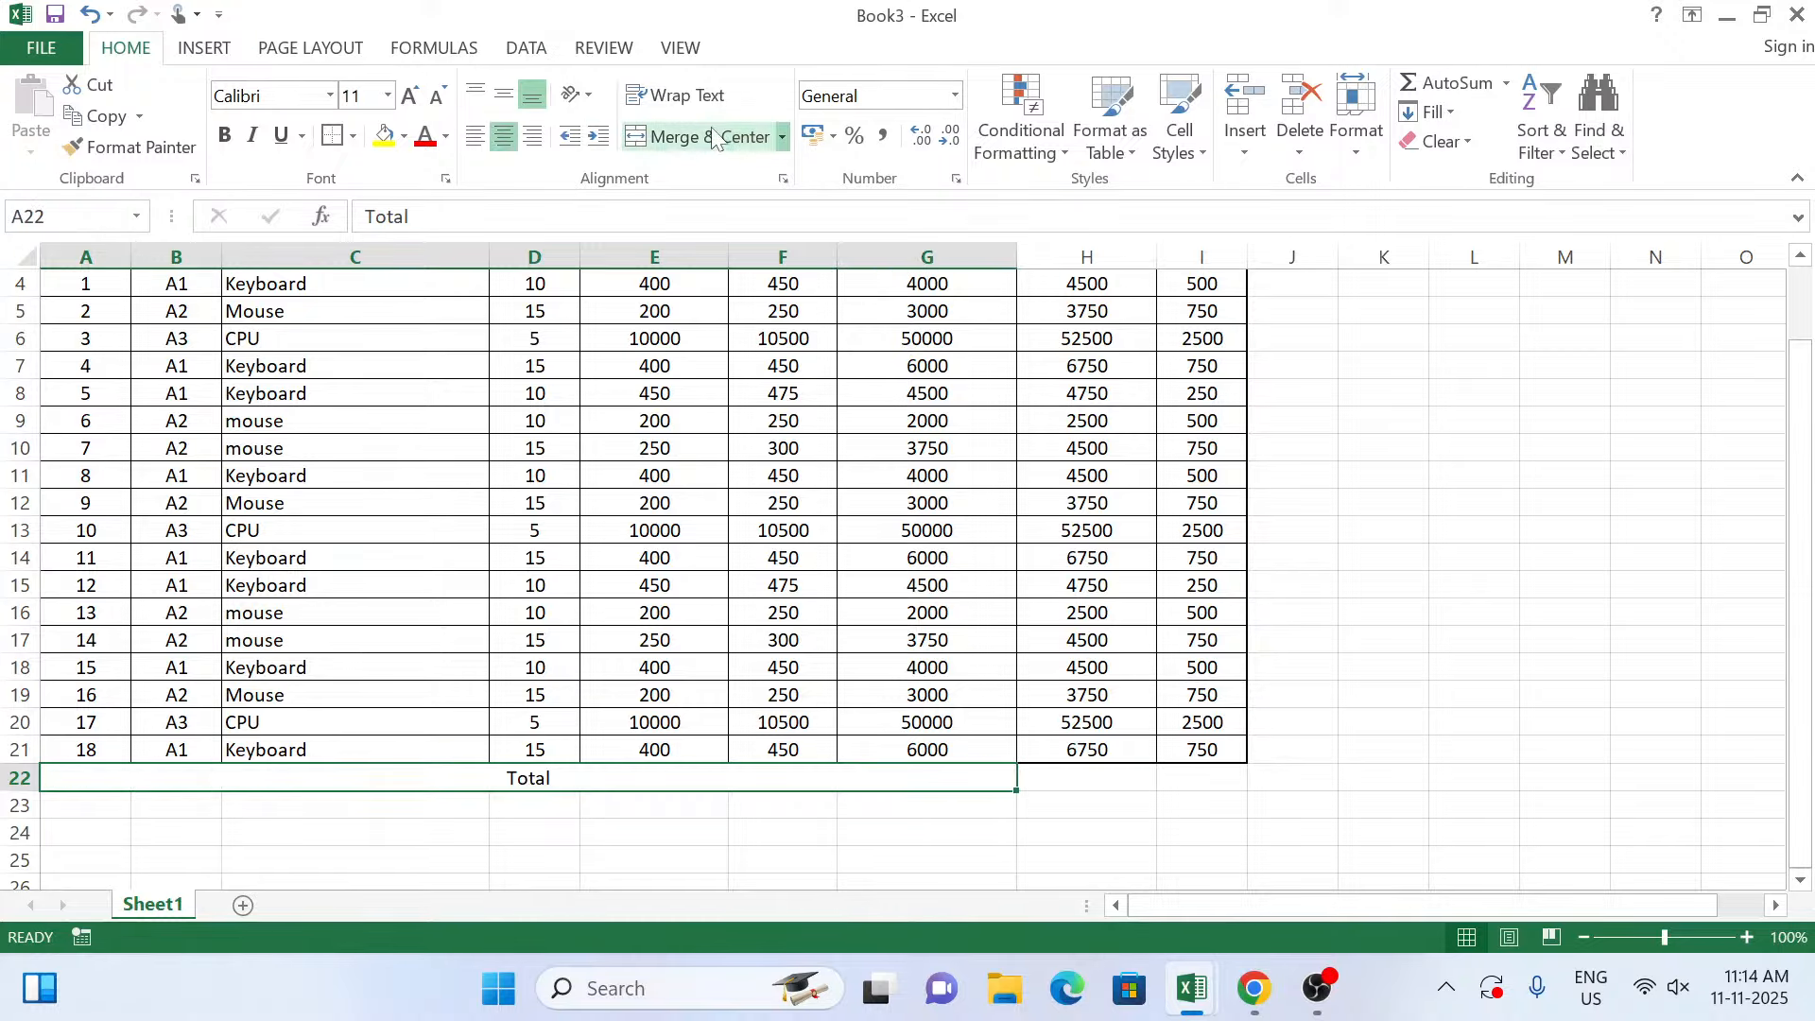
left_click(532, 137)
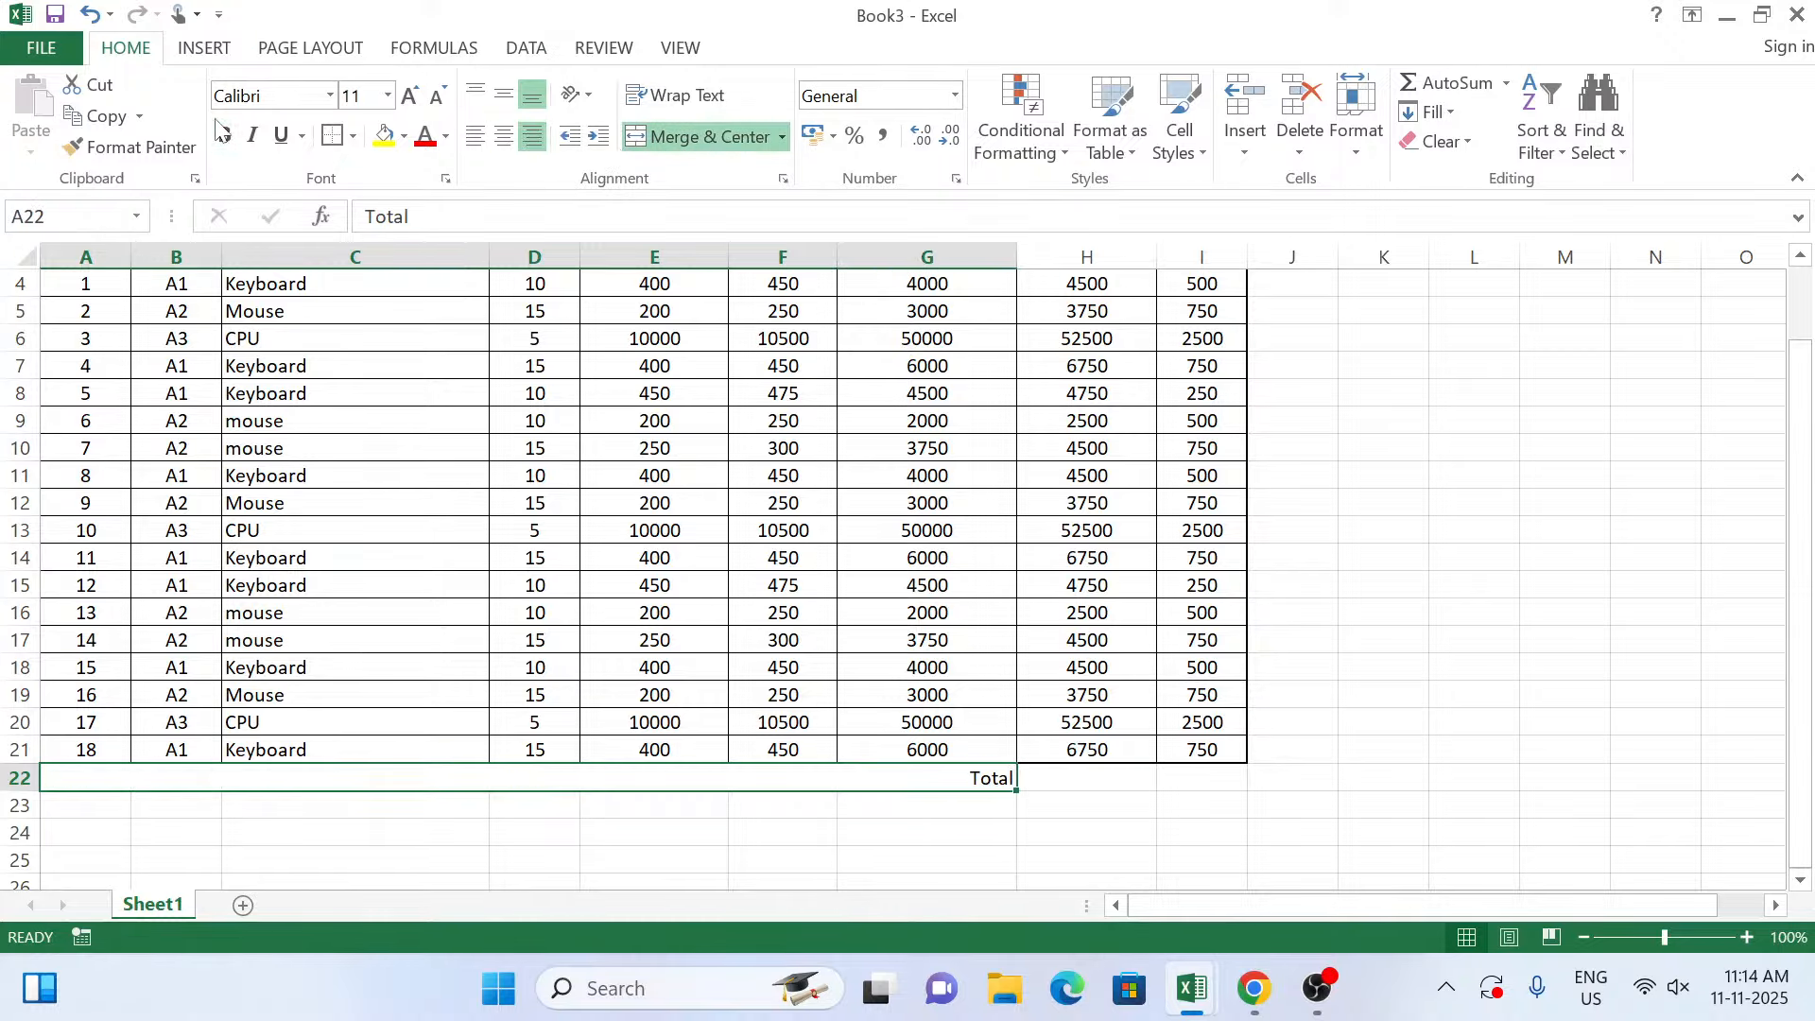
left_click(228, 148)
Sum Sales Amount in H22 with =SUM(H4:H21) and Profit in I22 with =SUM(I4:I21).
left_click(1093, 774)
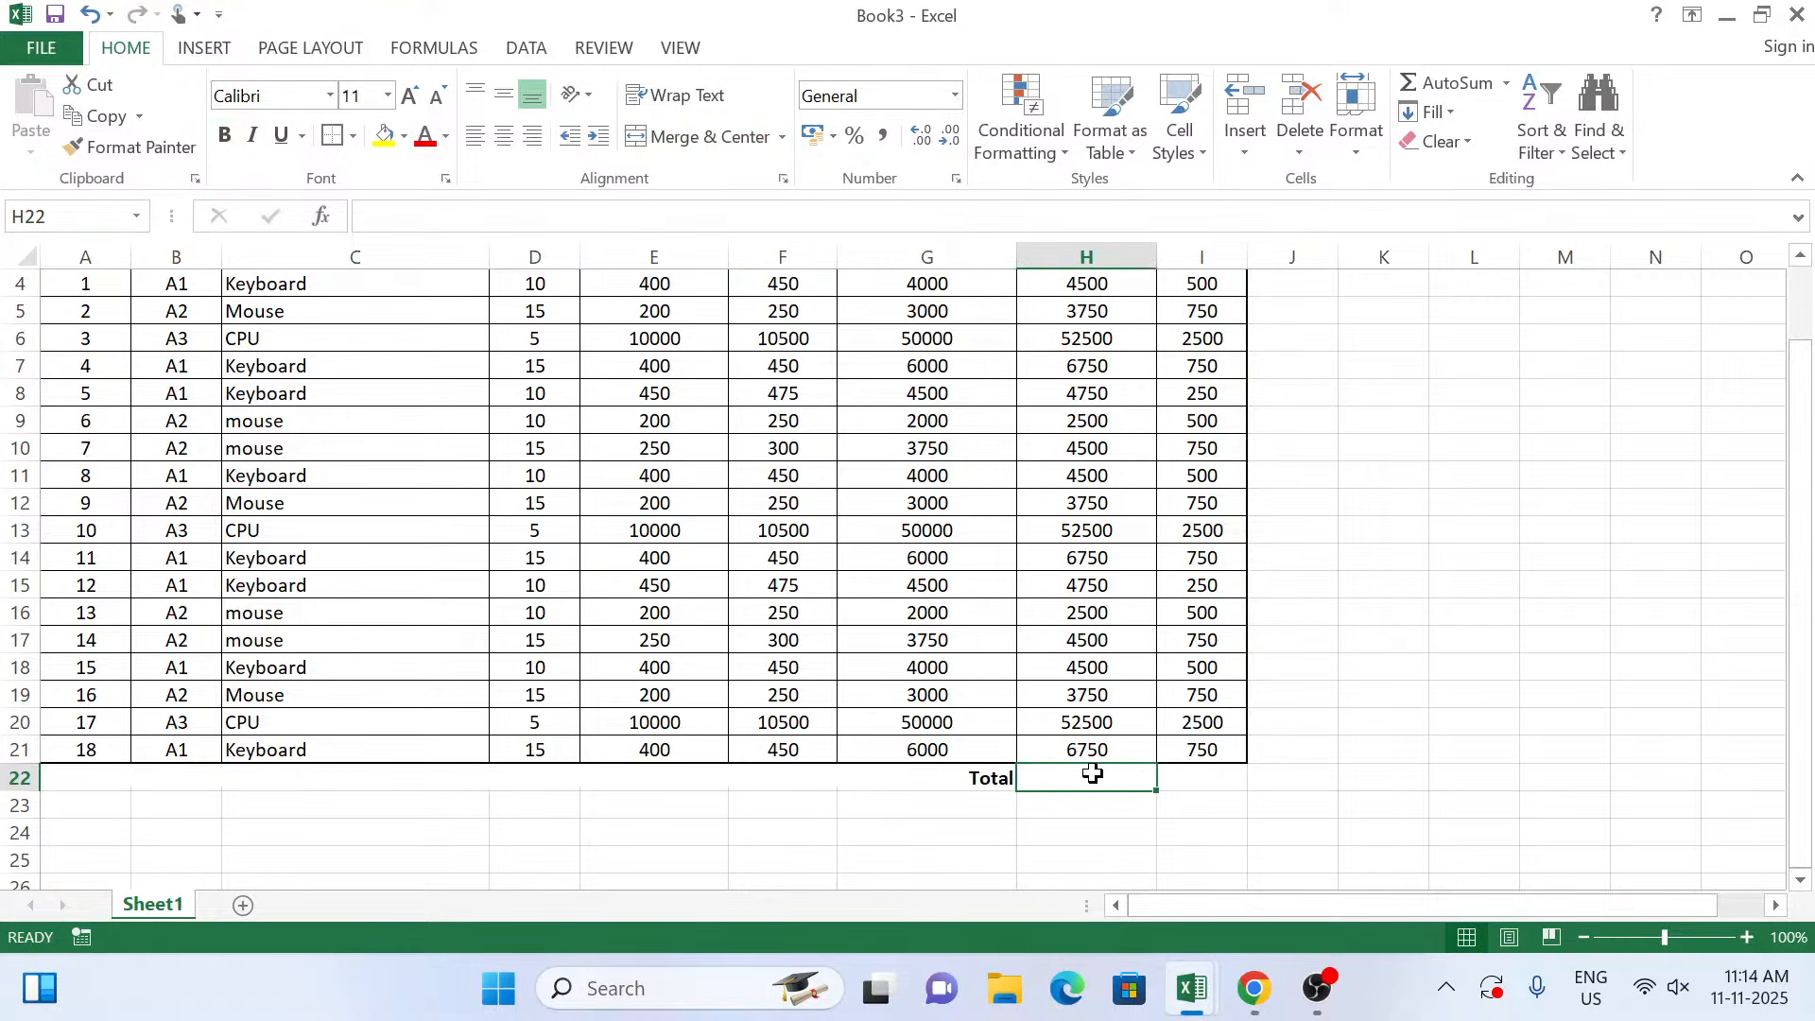
key("alt+equal")
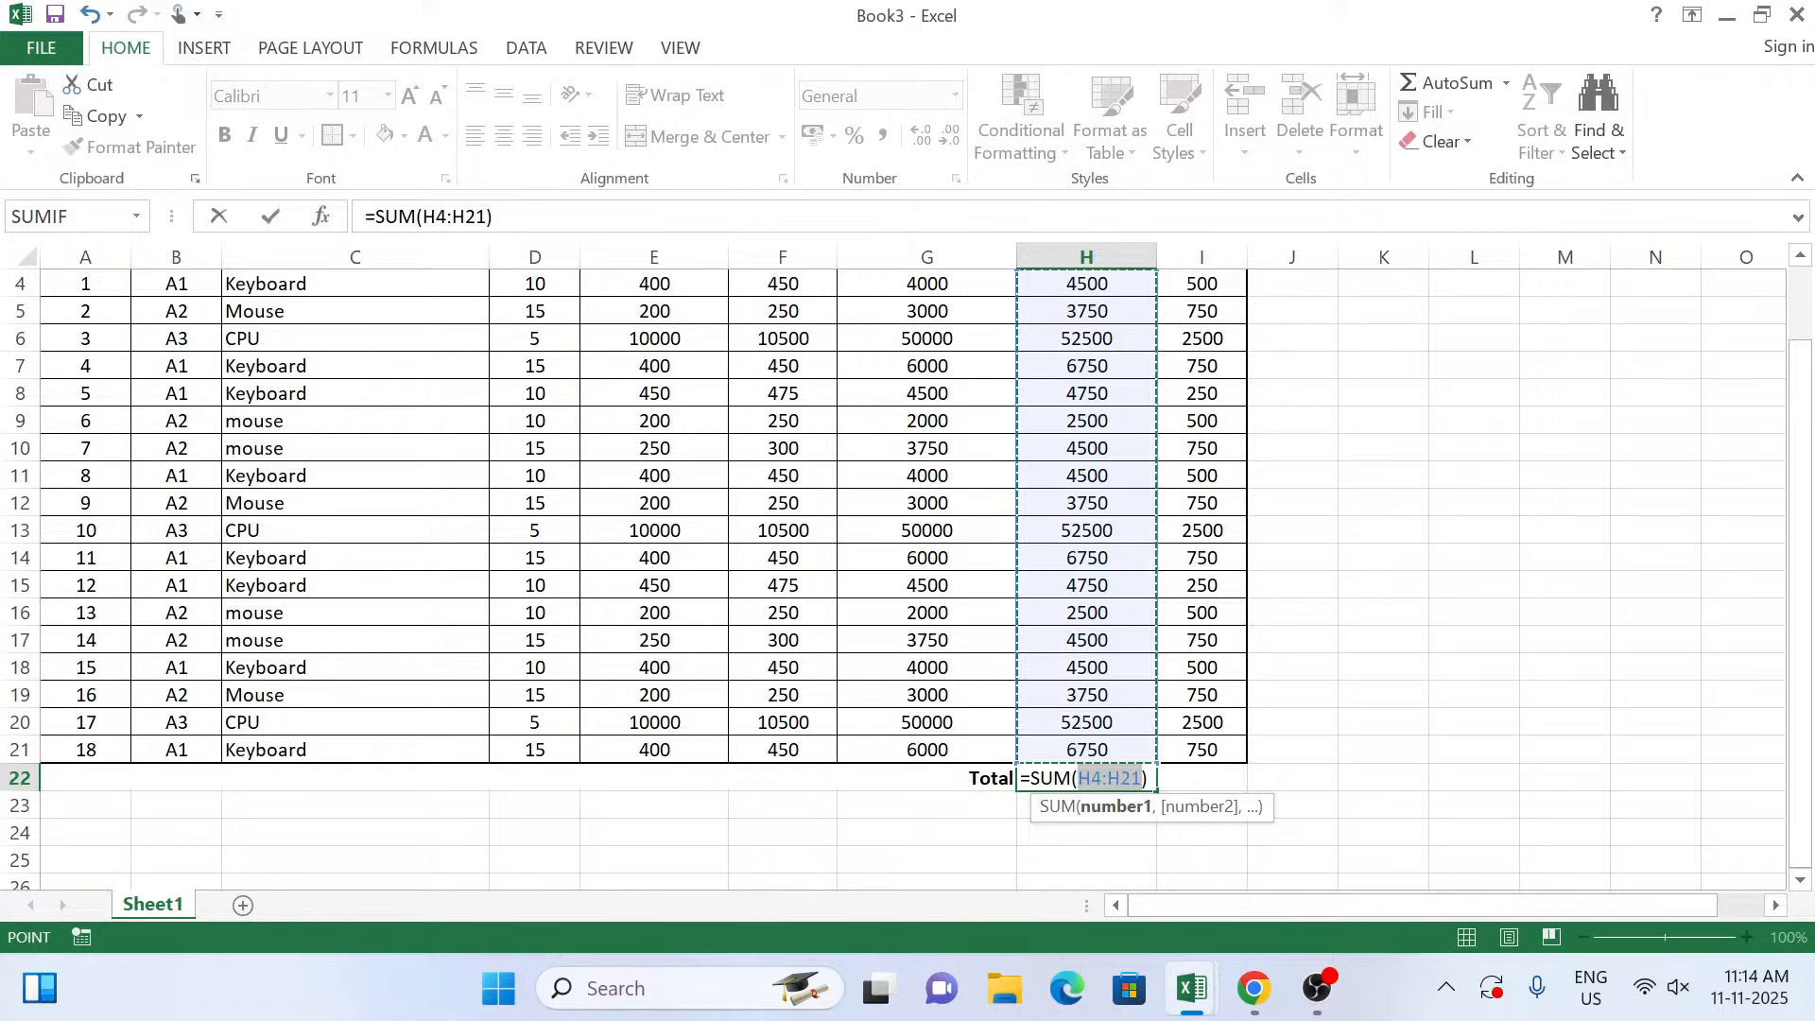
key("Return")
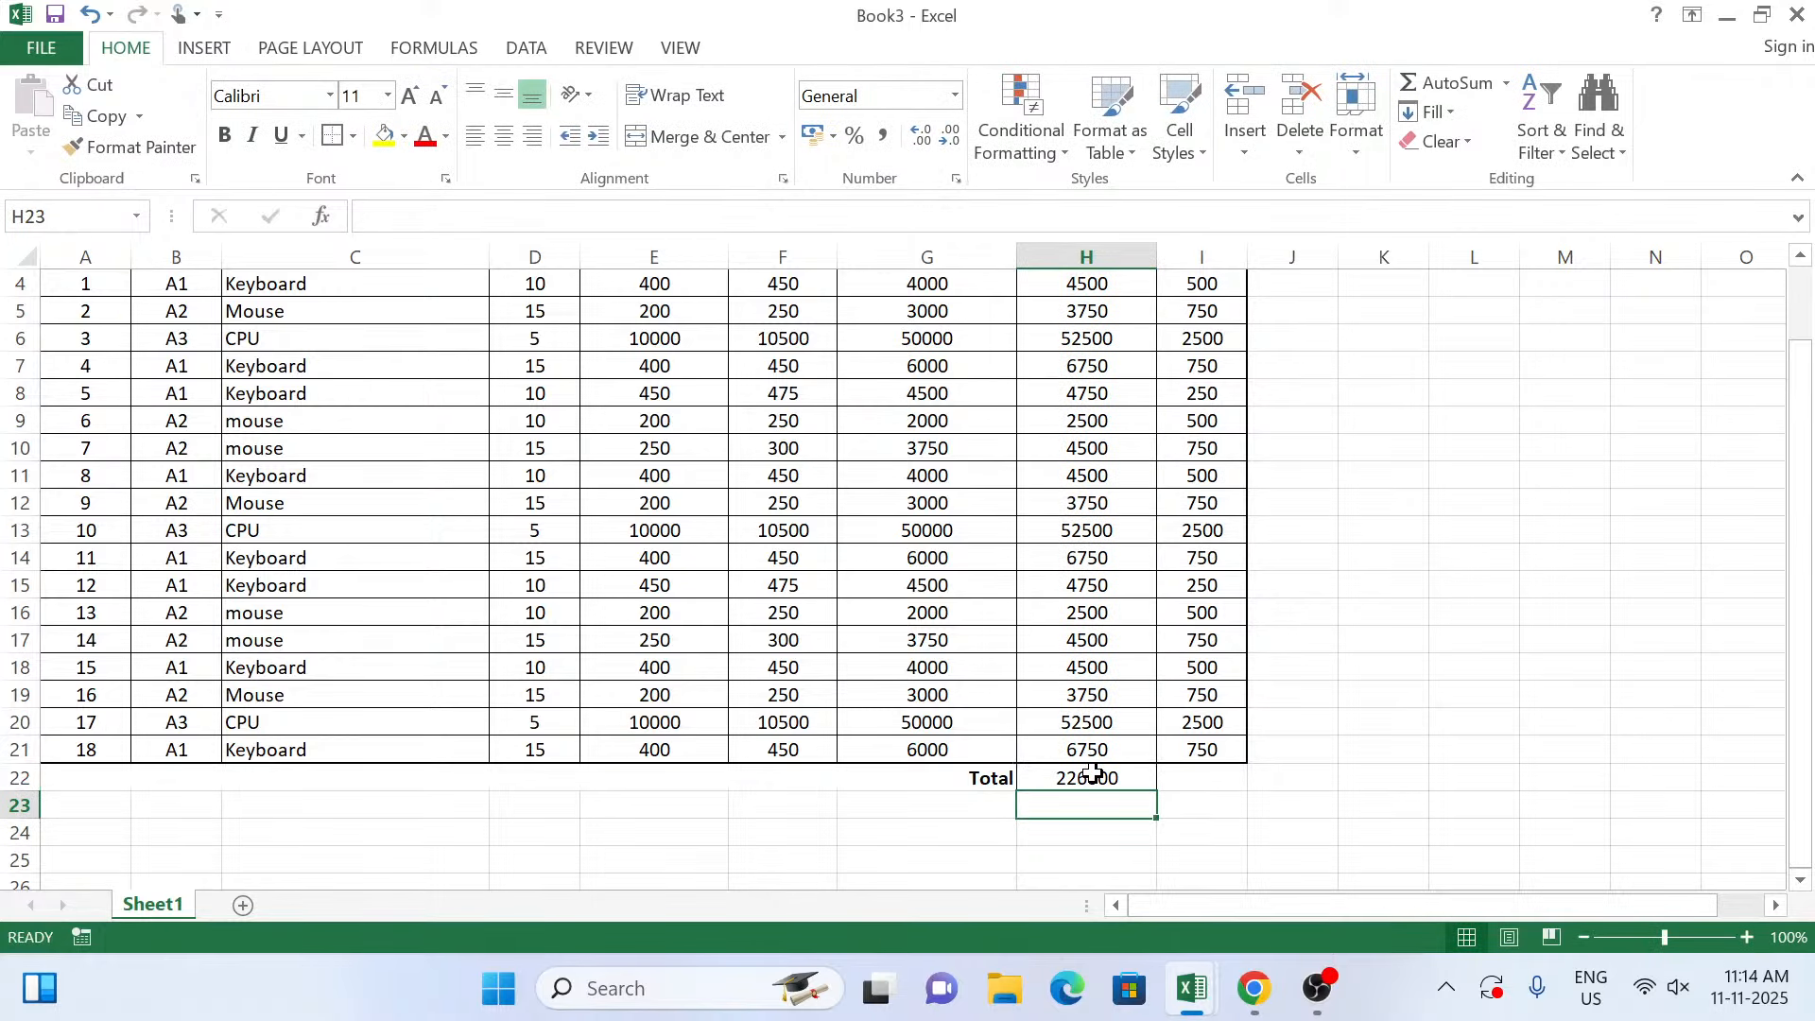
key("Up")
key("Right")
key("alt+equal")
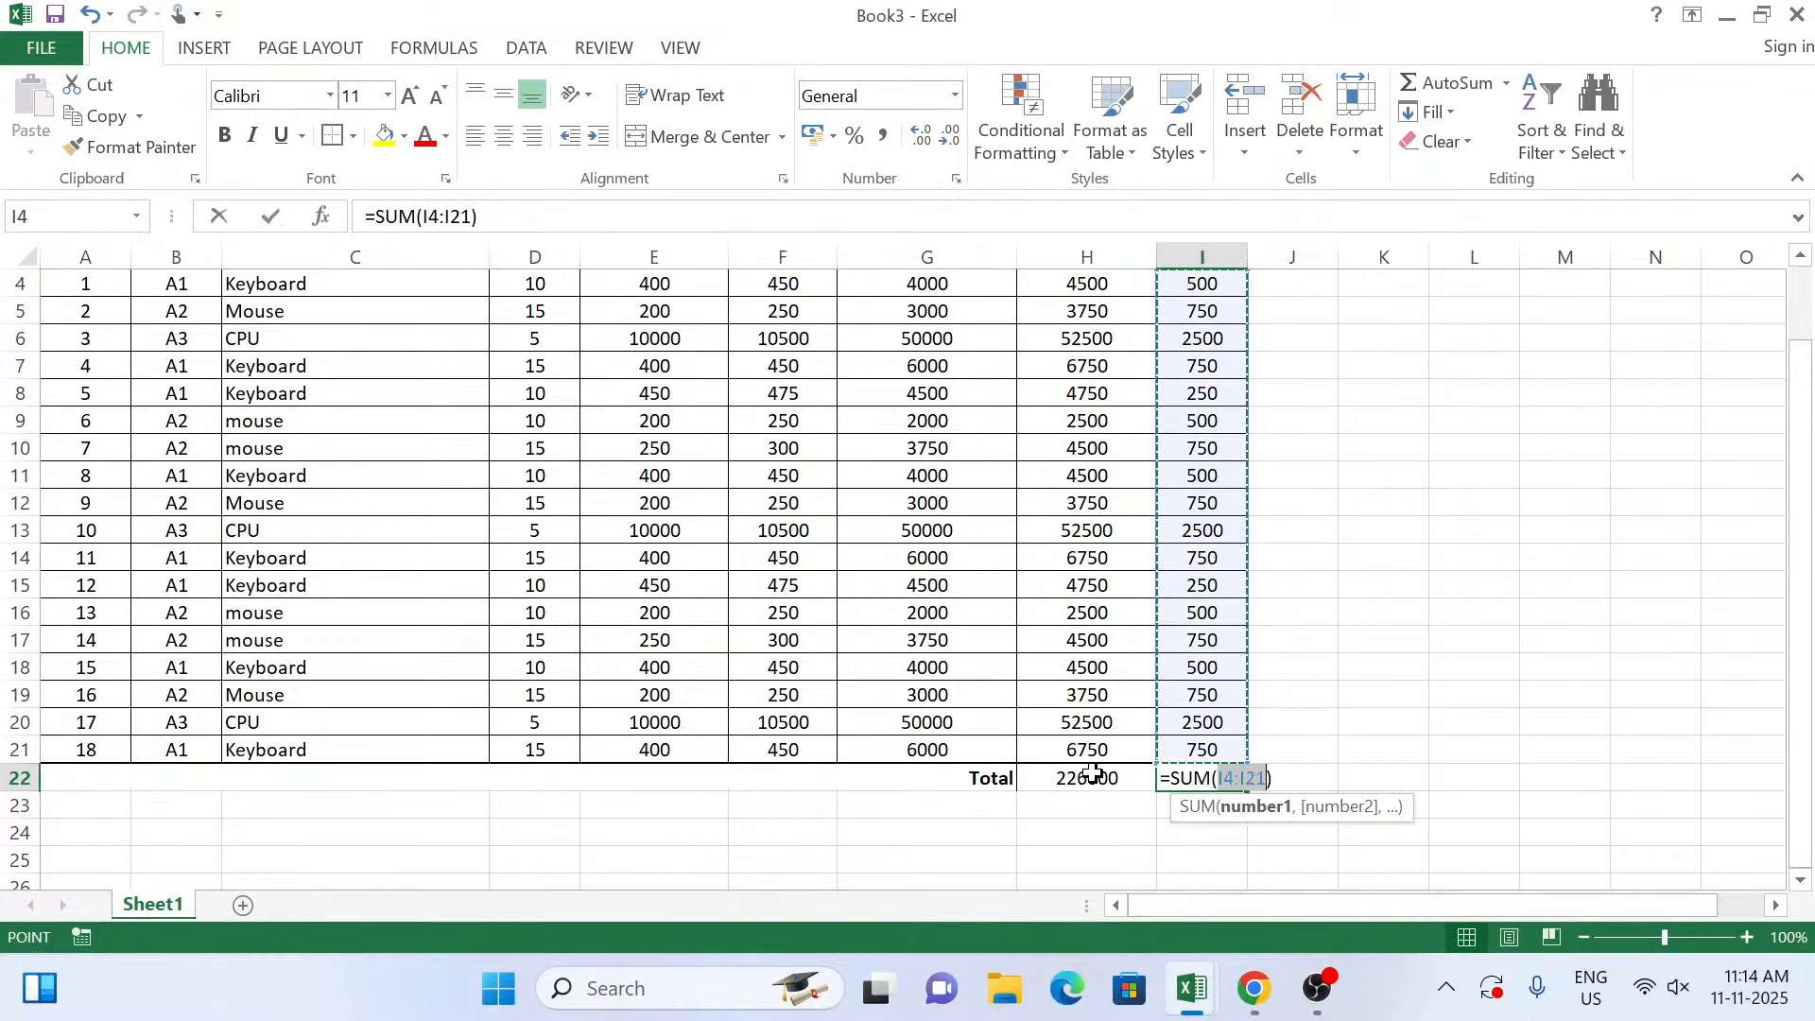
key("Return")
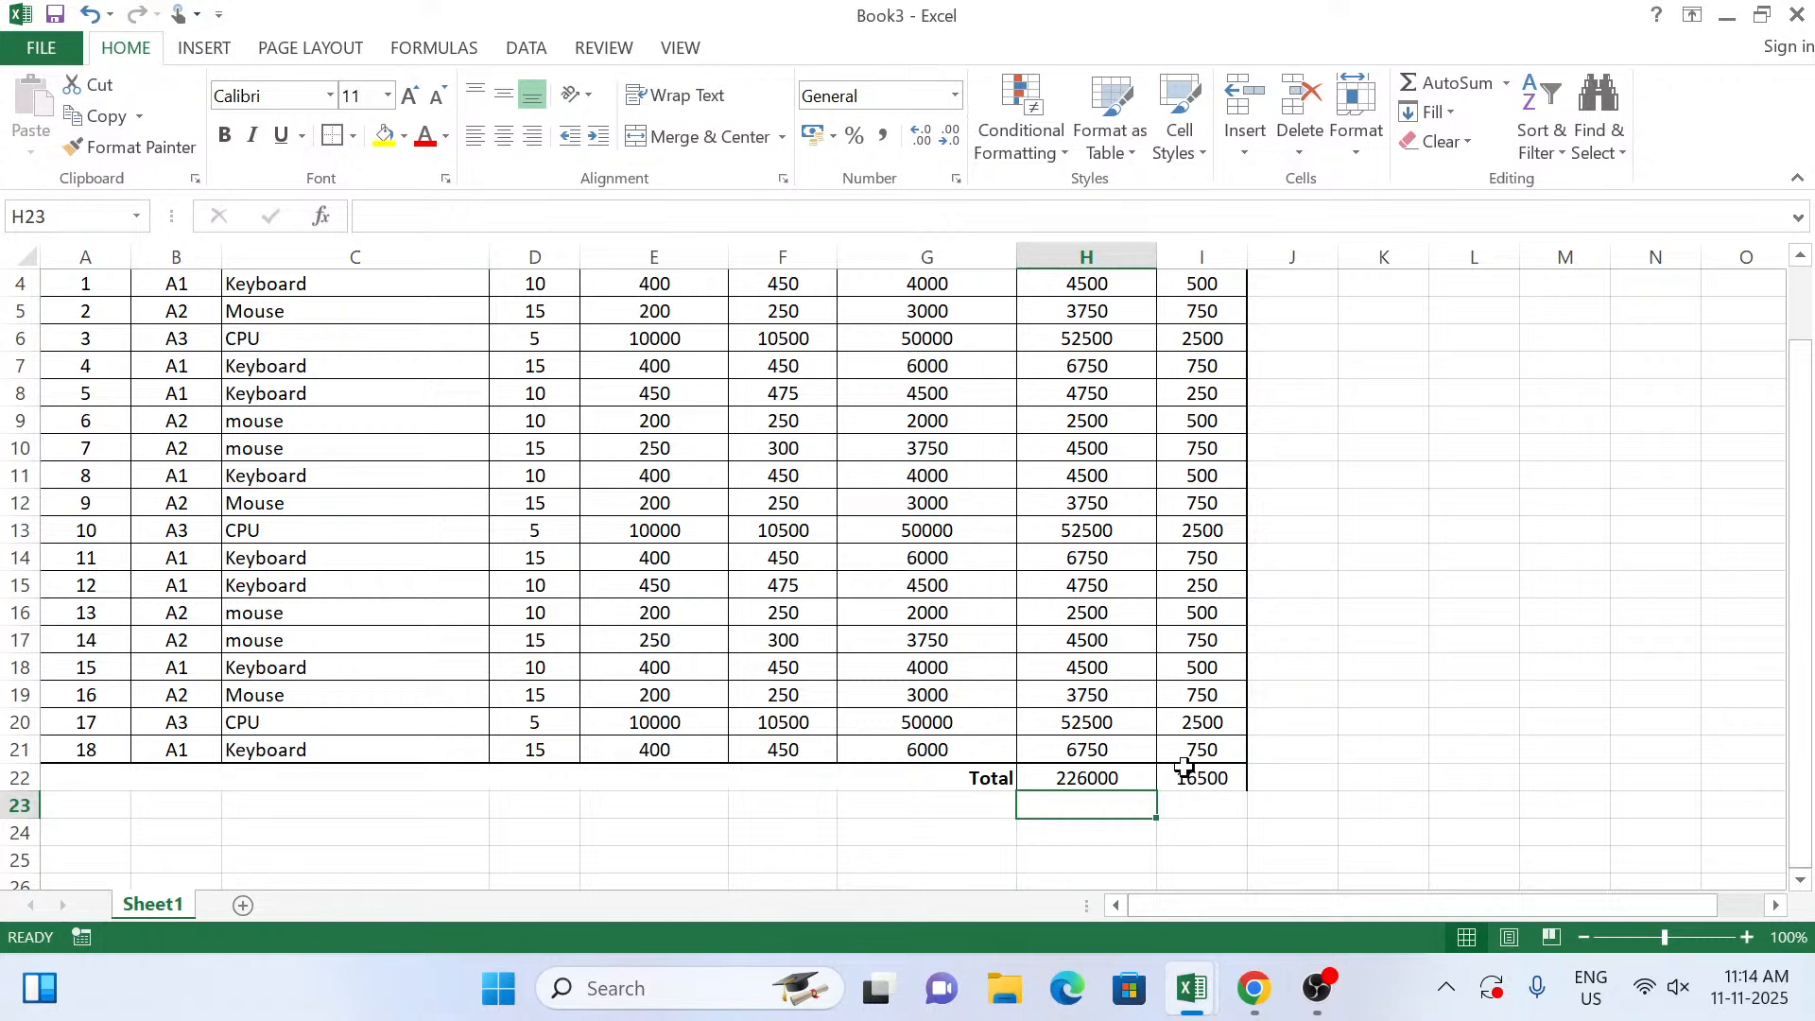
left_click_drag(1201, 781, 90, 293)
scroll(378, 520, "down", 3)
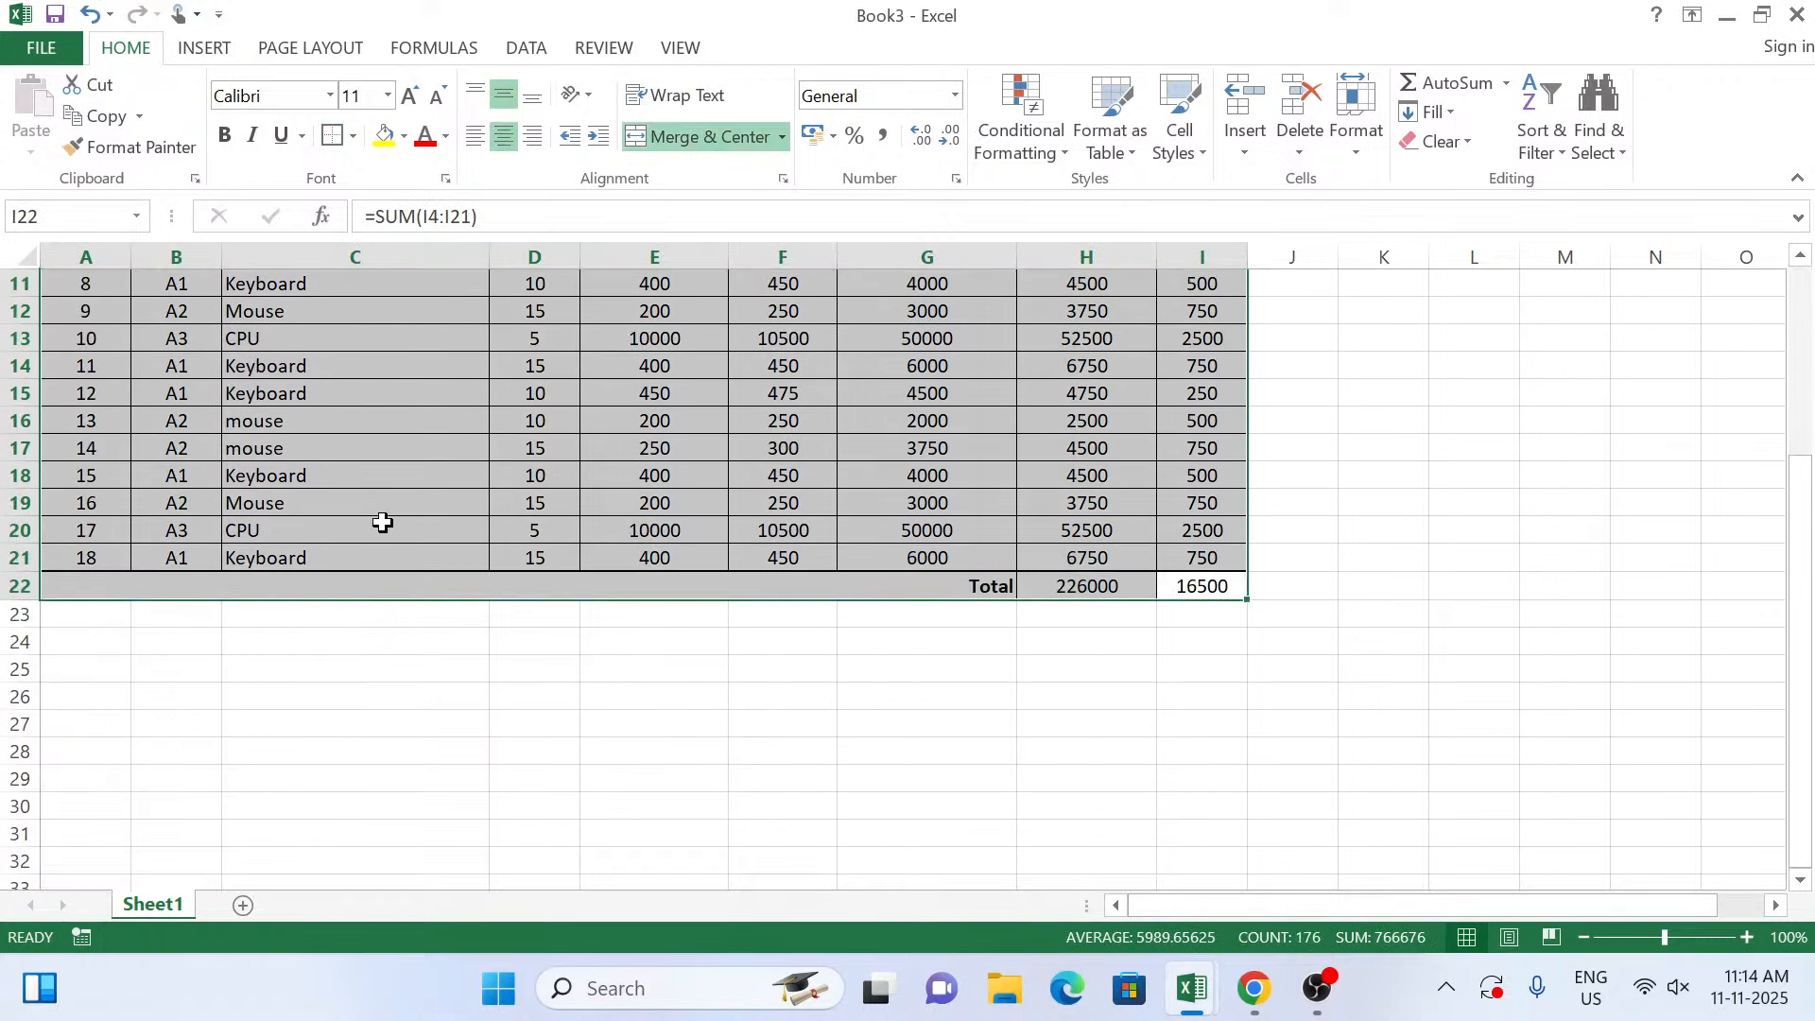
left_click(373, 554)
scroll(321, 378, "up", 3)
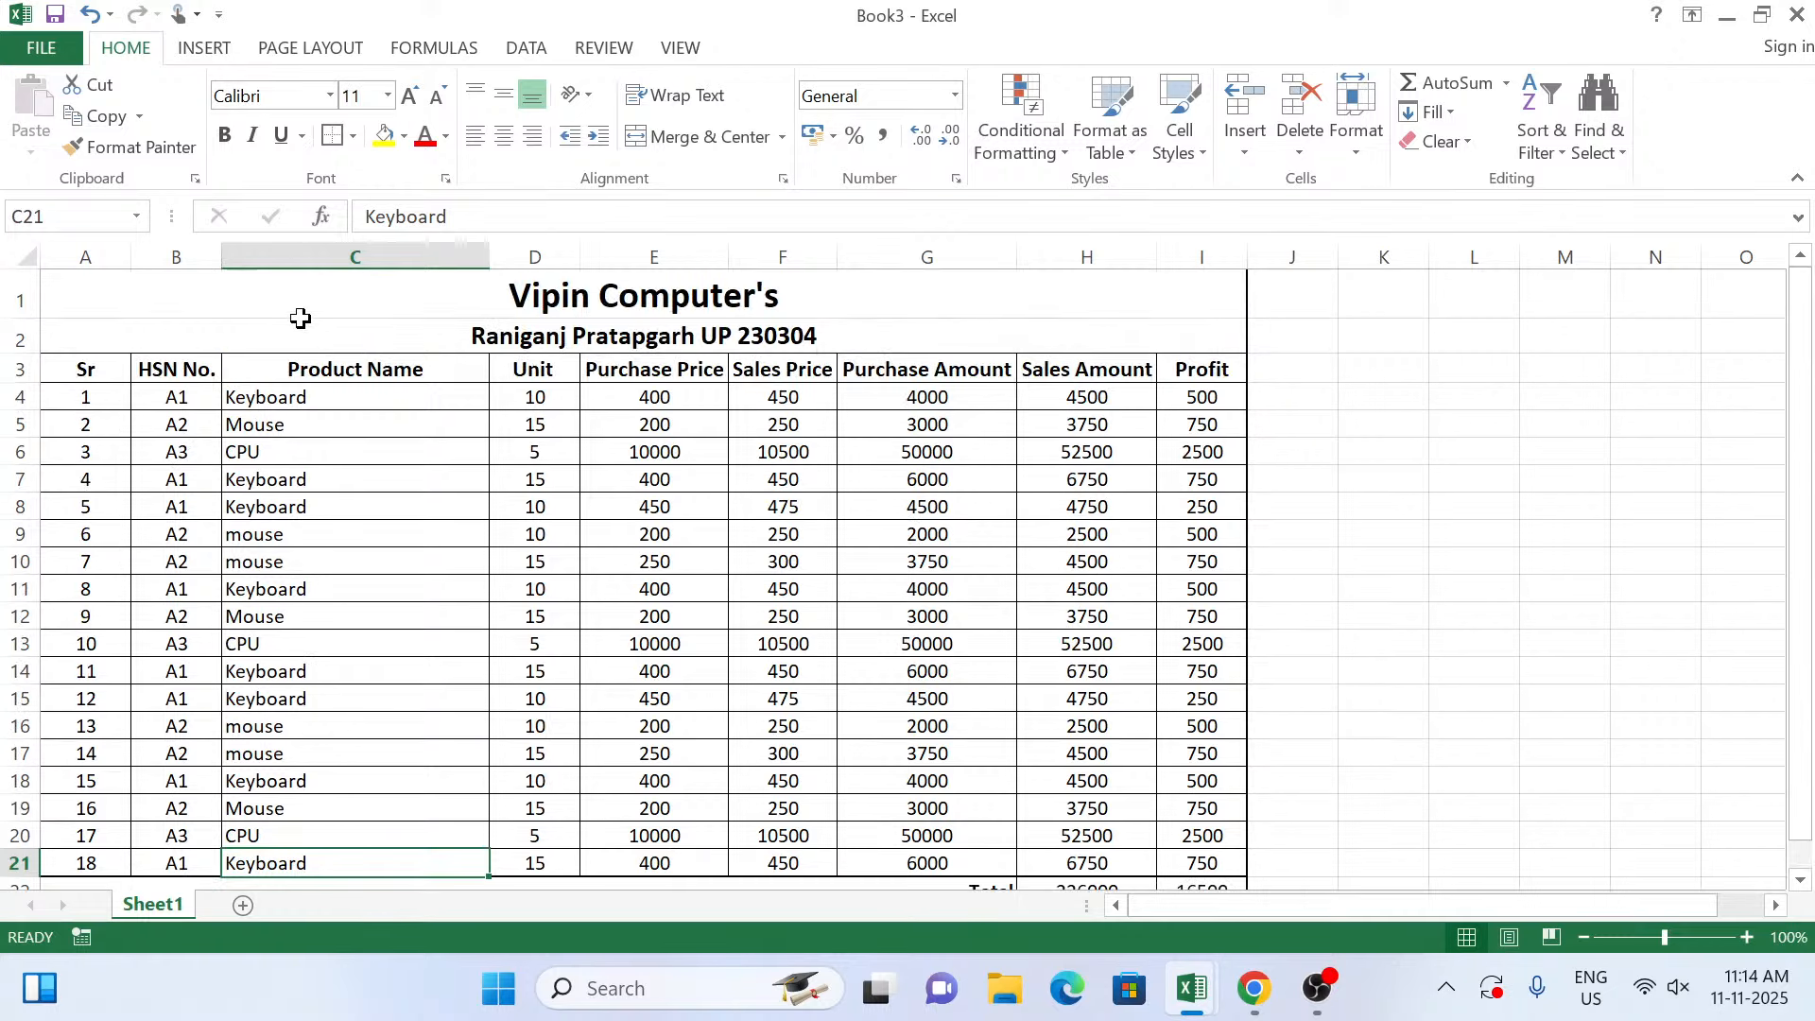
Set the sheet's print layout to landscape orientation and check the print preview, returning to the worksheet.
left_click(43, 50)
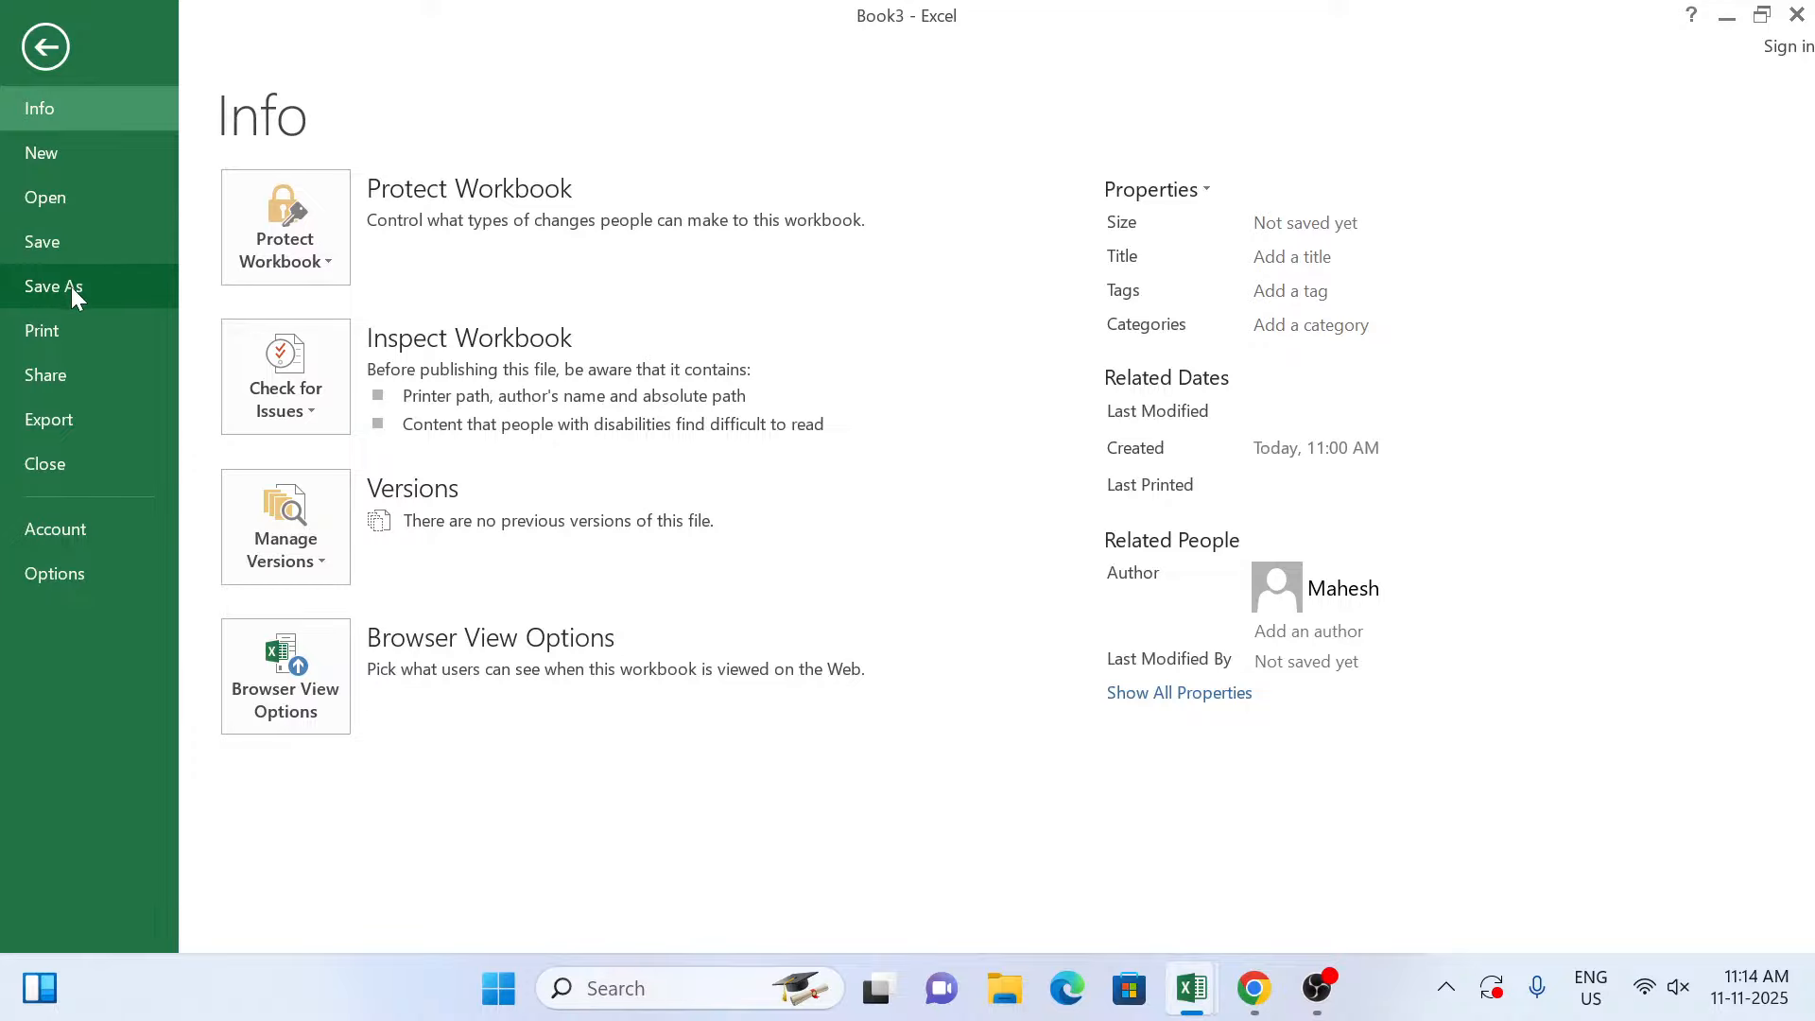
left_click(81, 337)
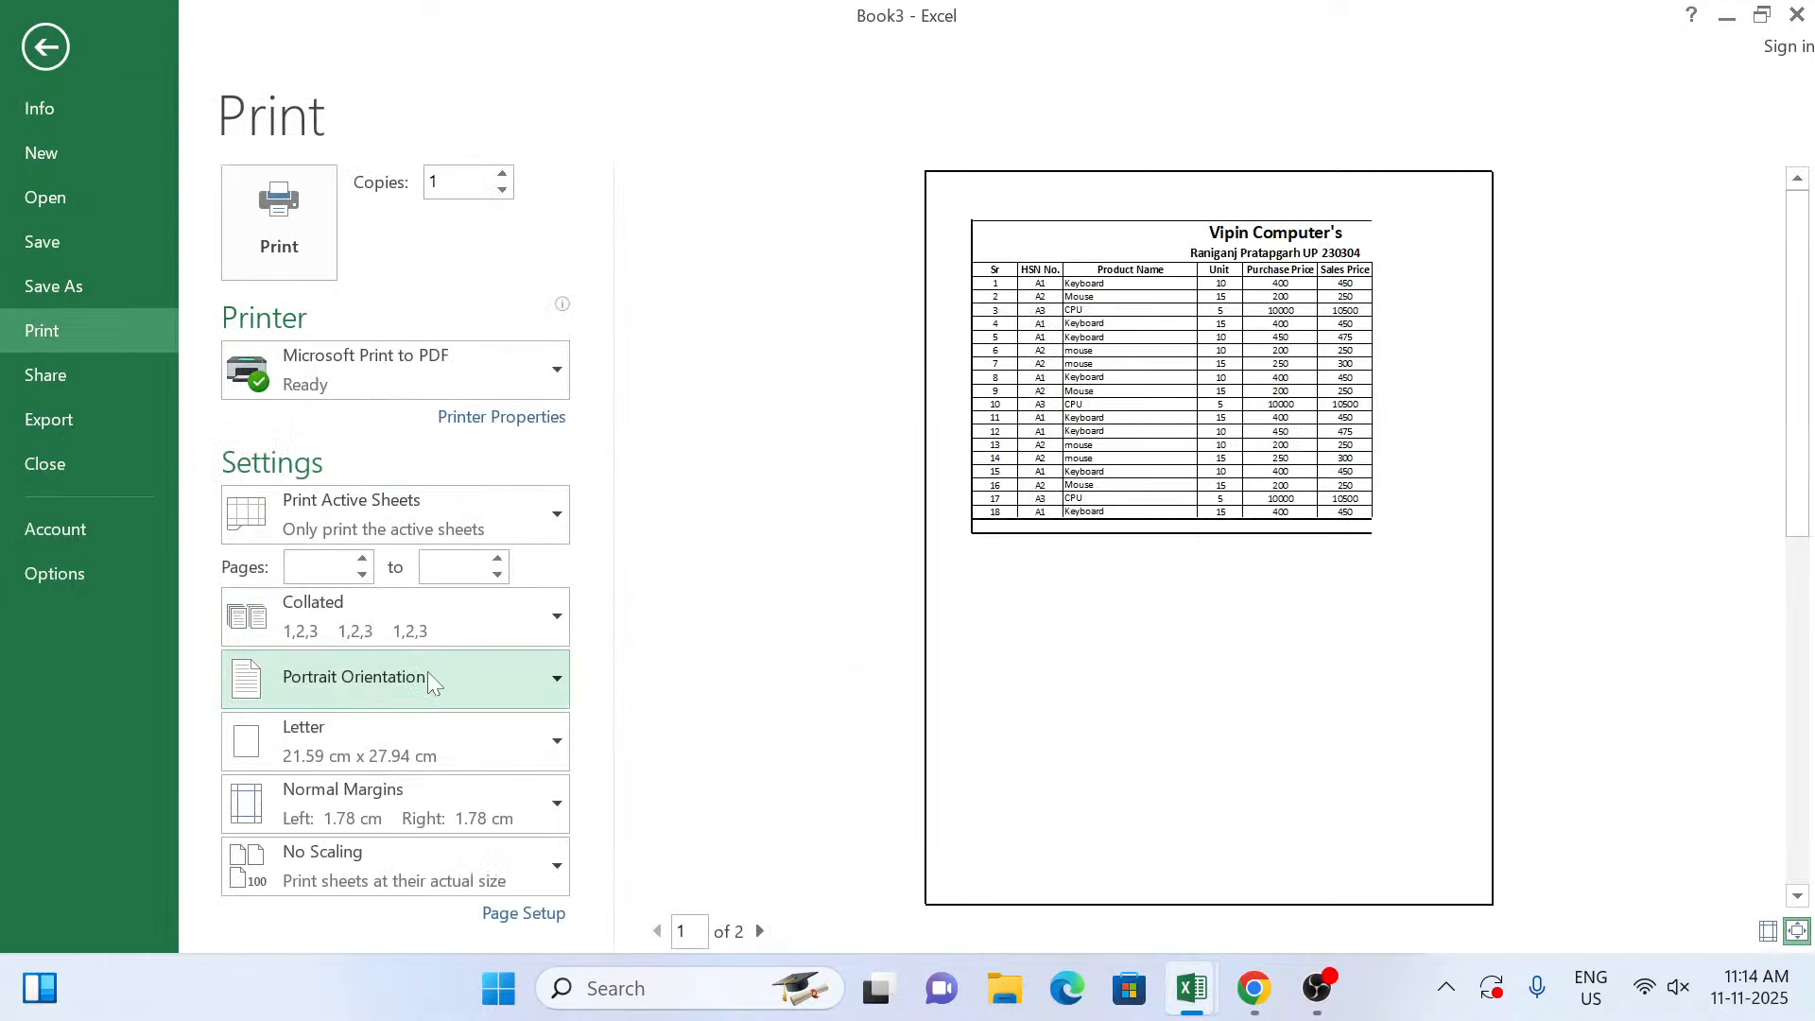
left_click(452, 695)
left_click(402, 811)
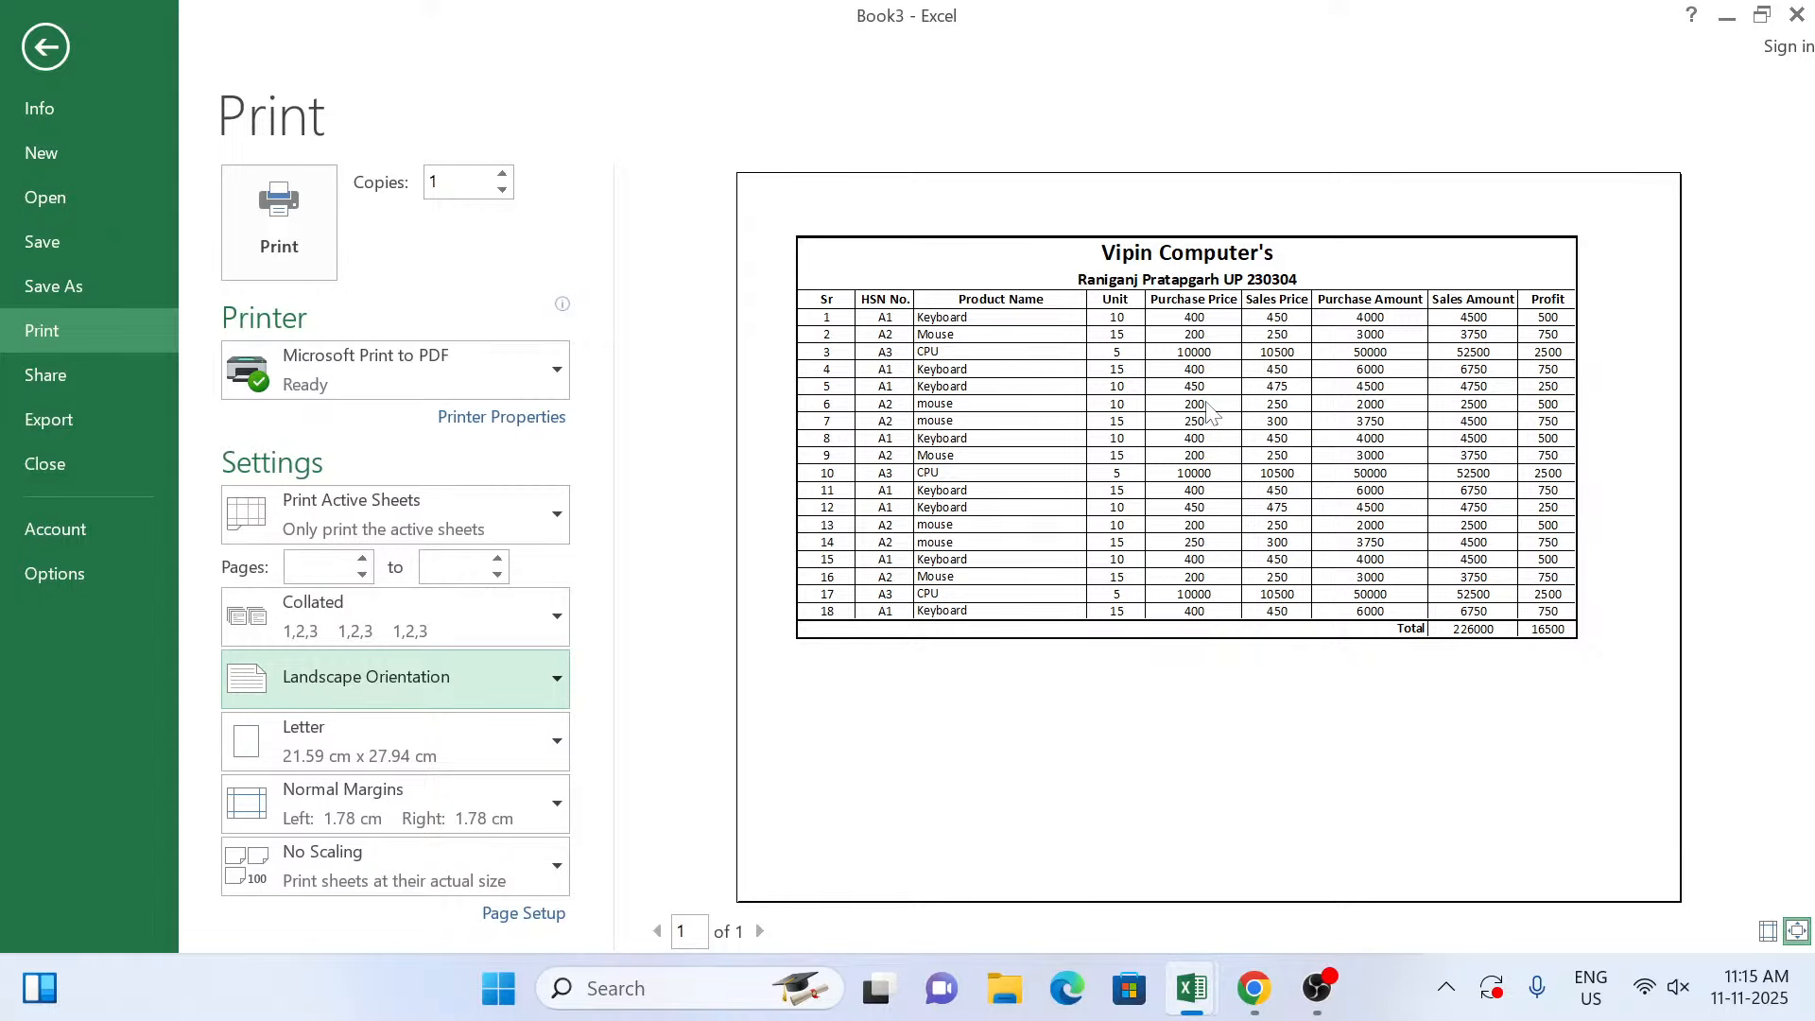
key("Escape")
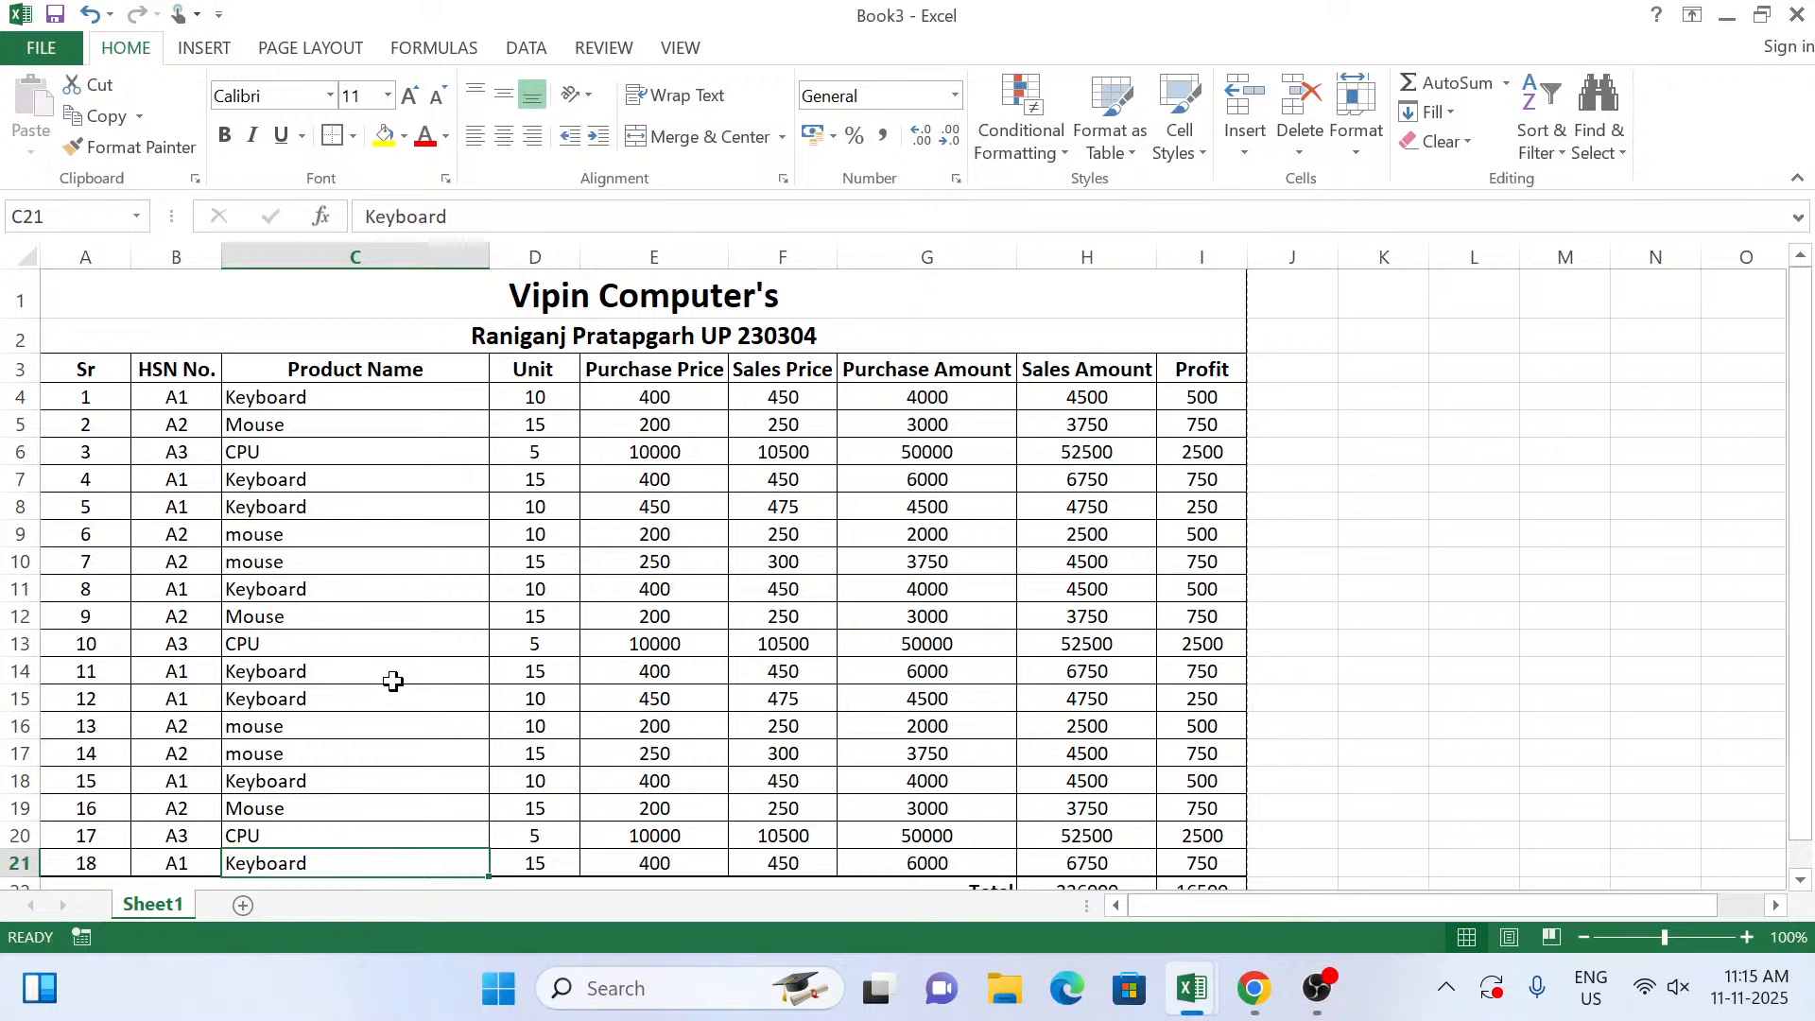
Enter the heading Product Name Wise QTY in cell B25 below the product table.
scroll(563, 755, "down", 2)
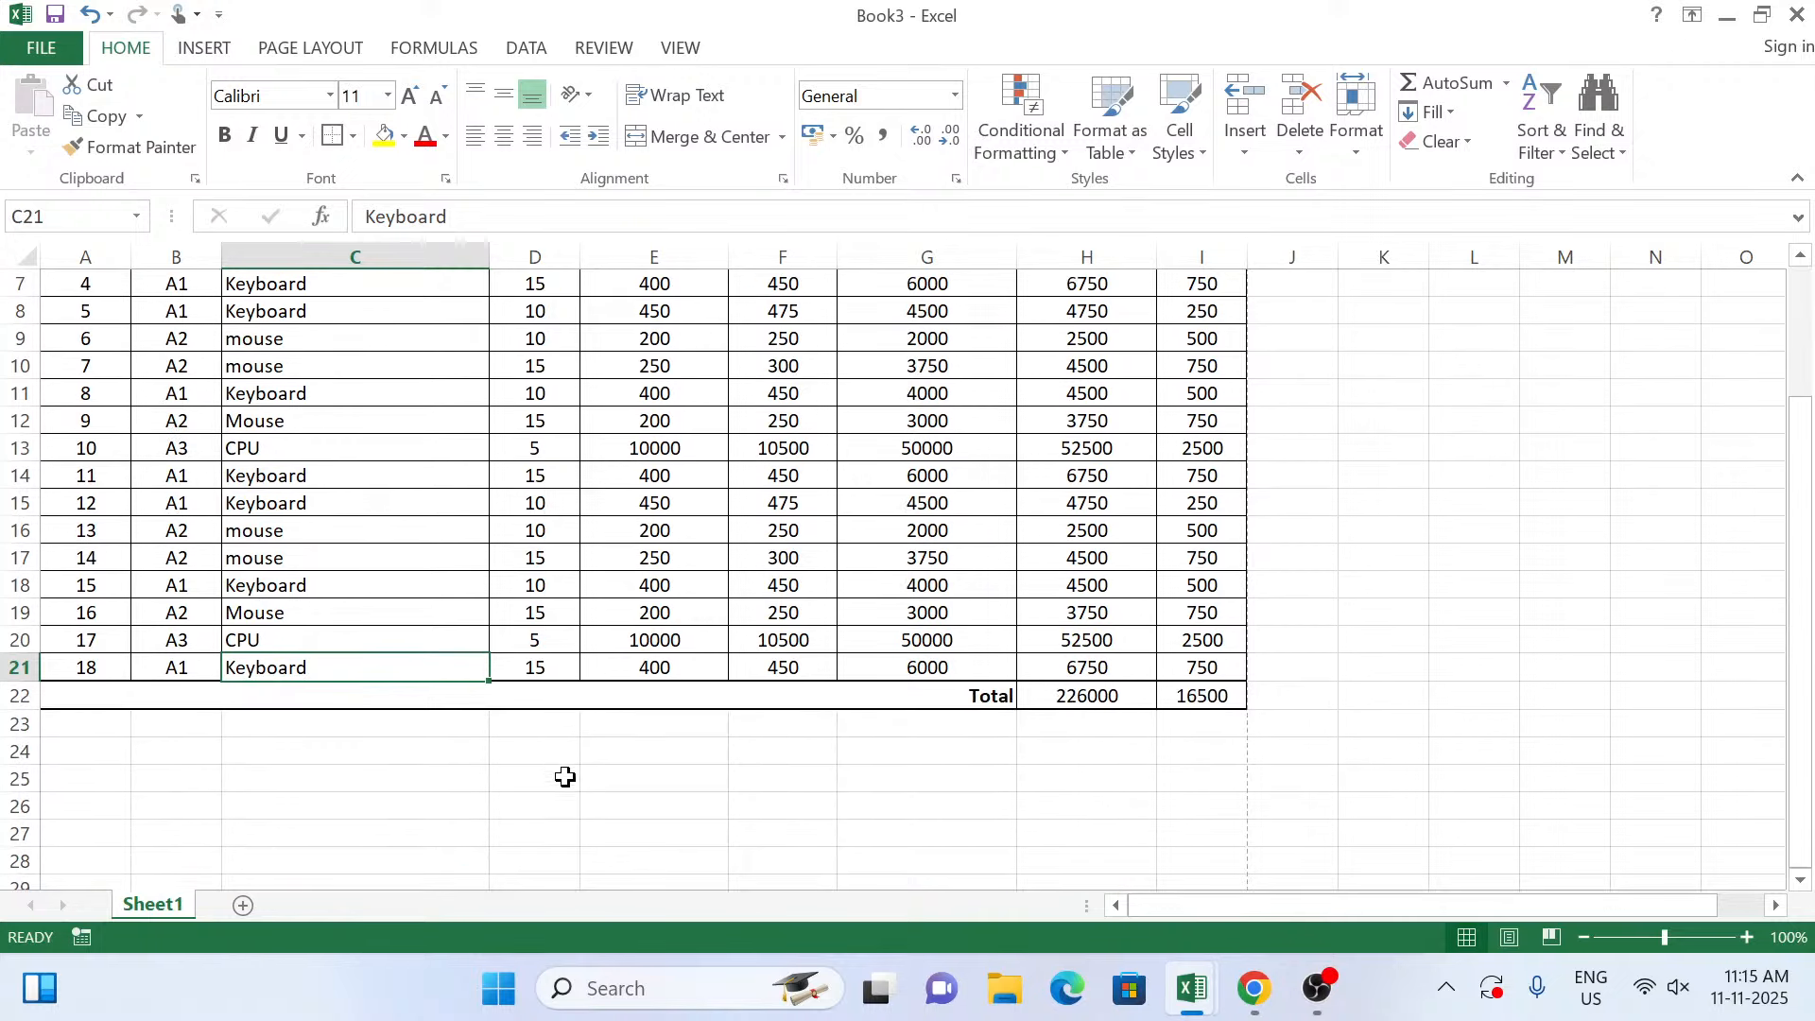
left_click(190, 779)
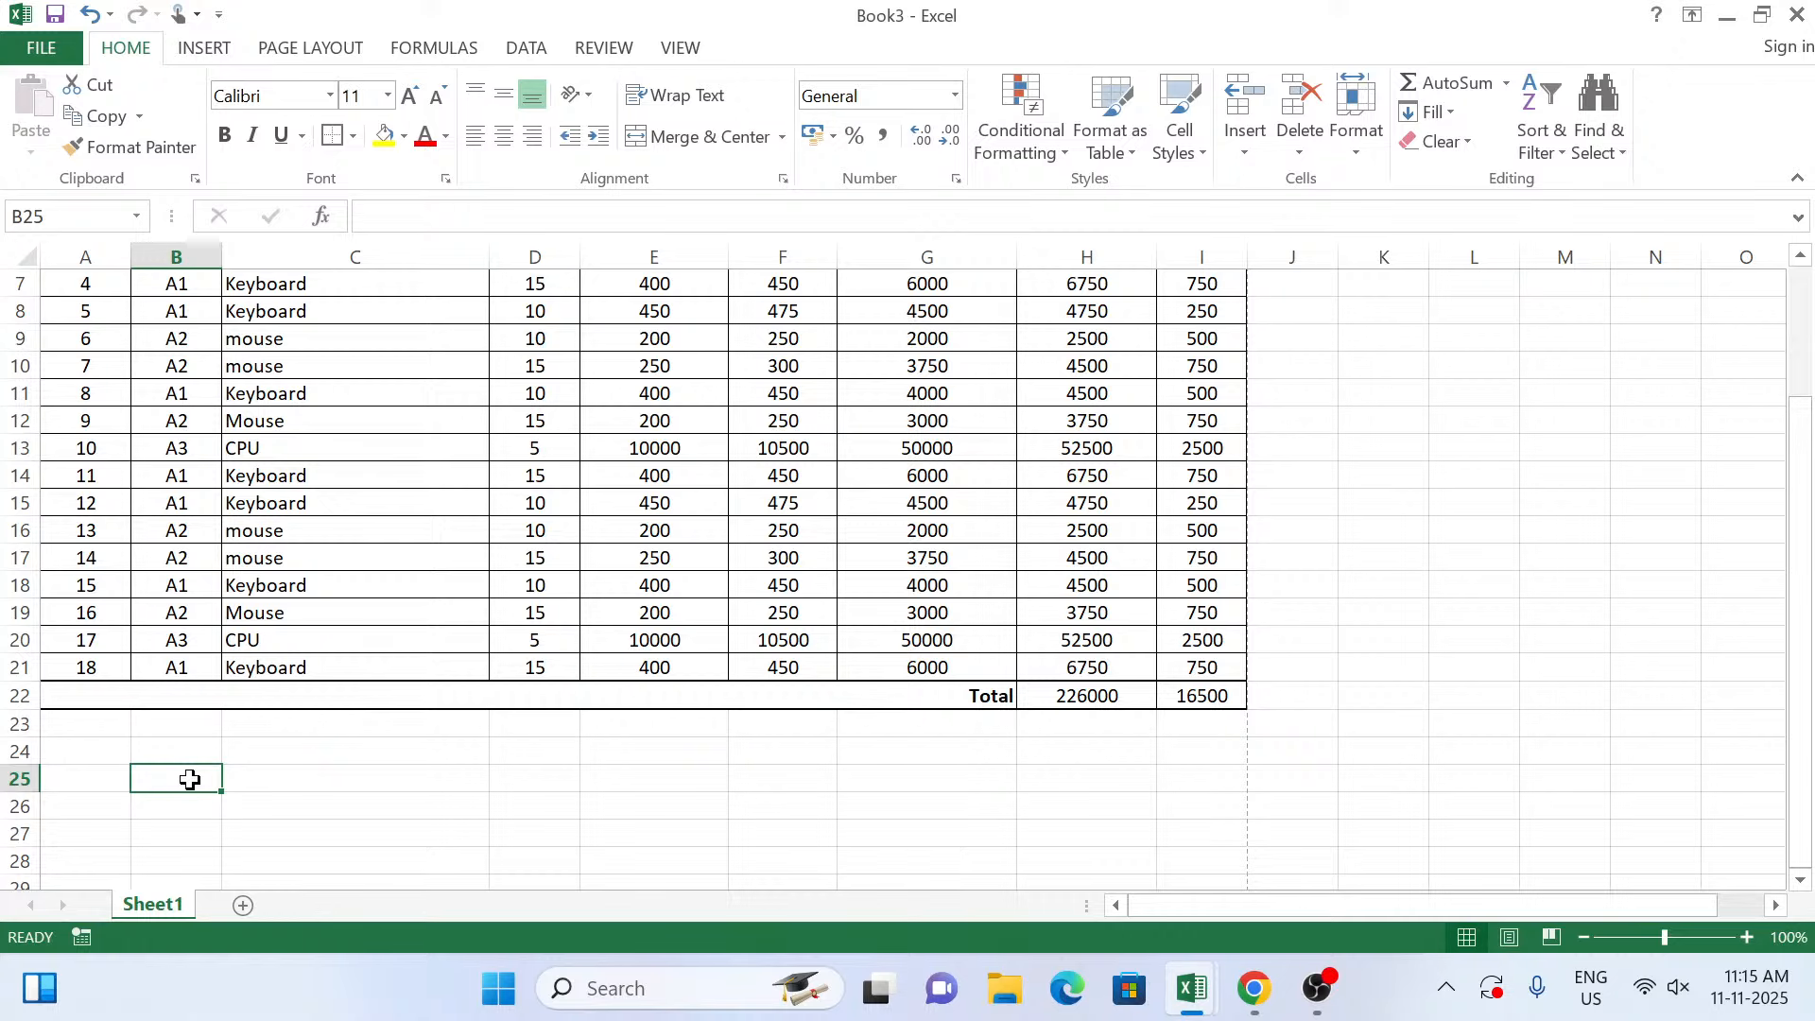
type("Produc")
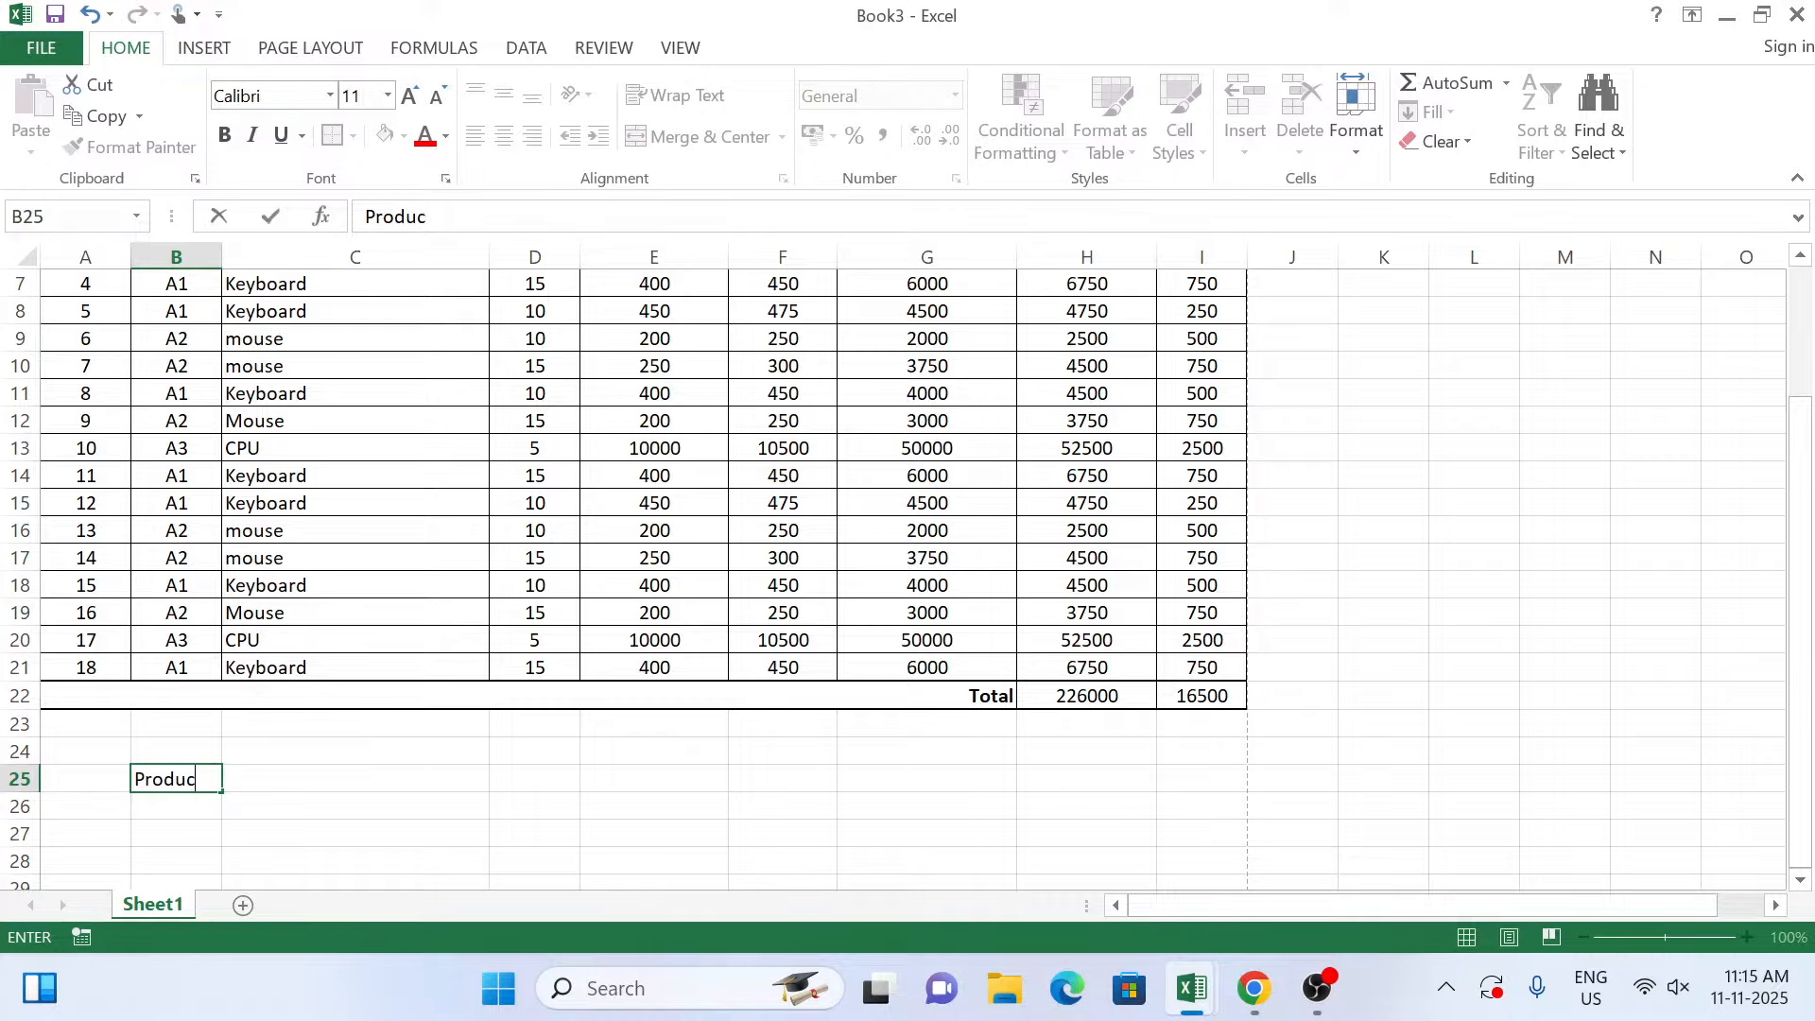
type("t Name Wise")
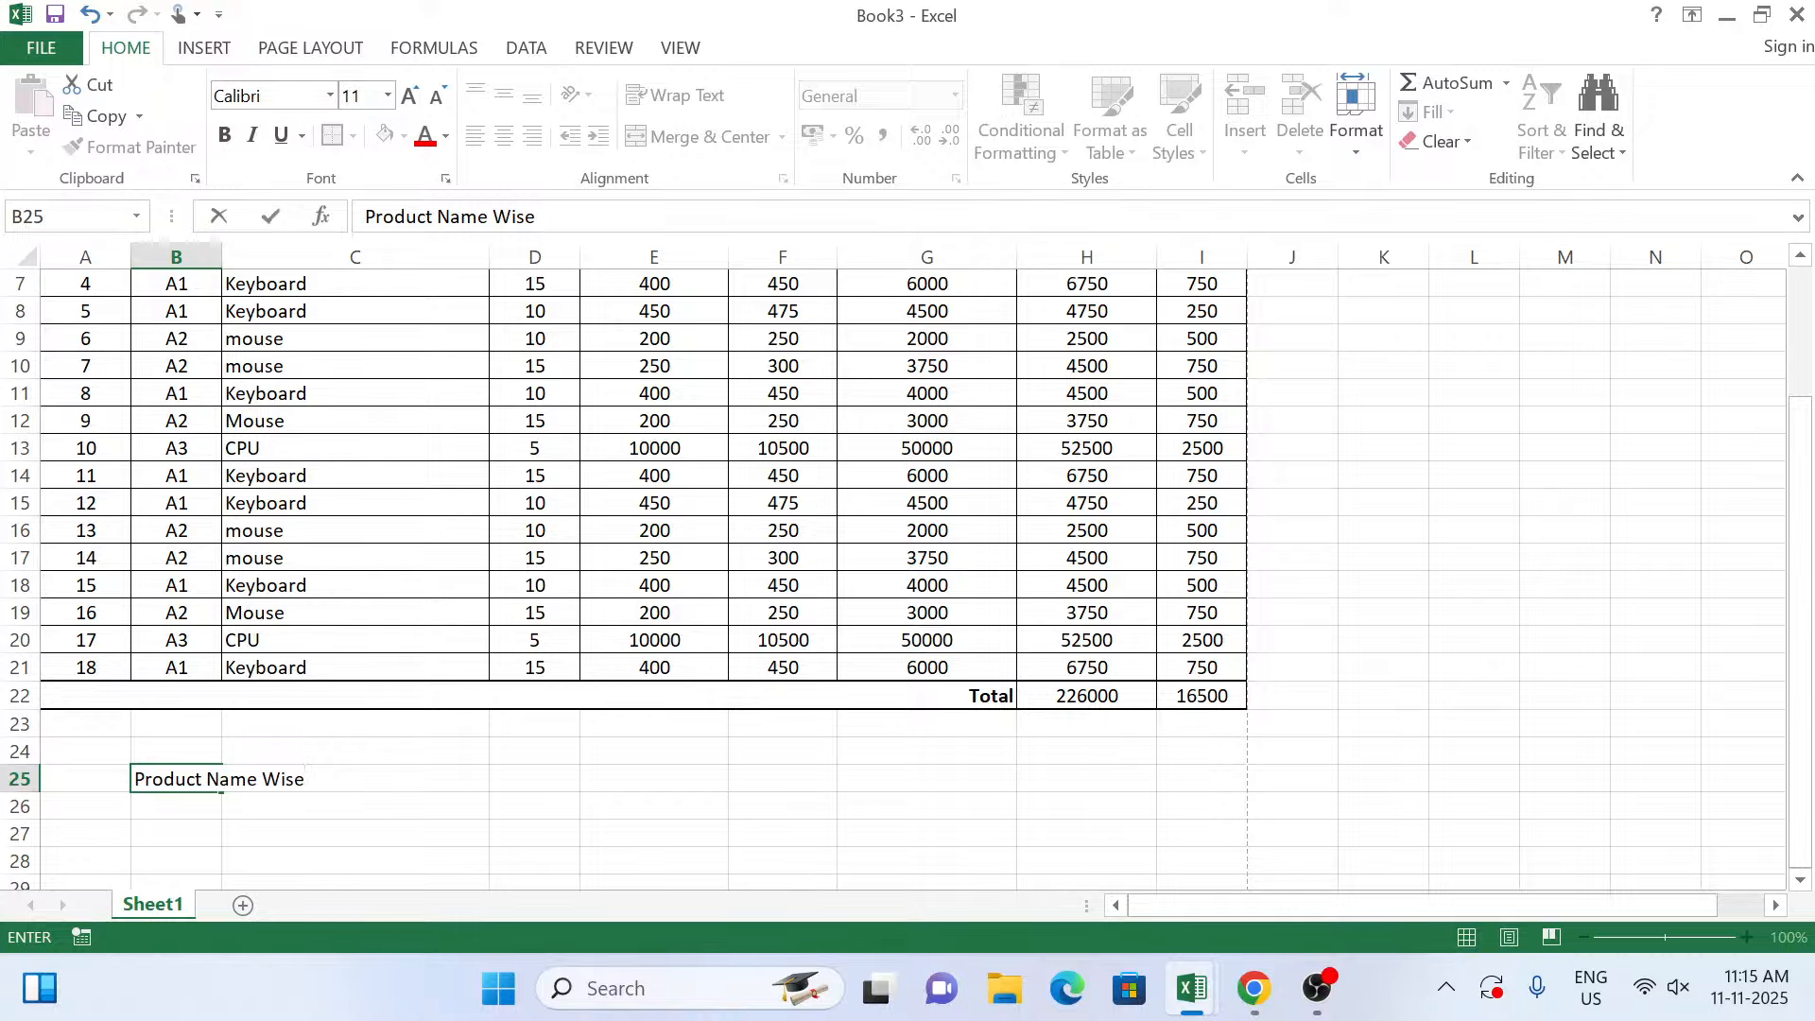
key("Return")
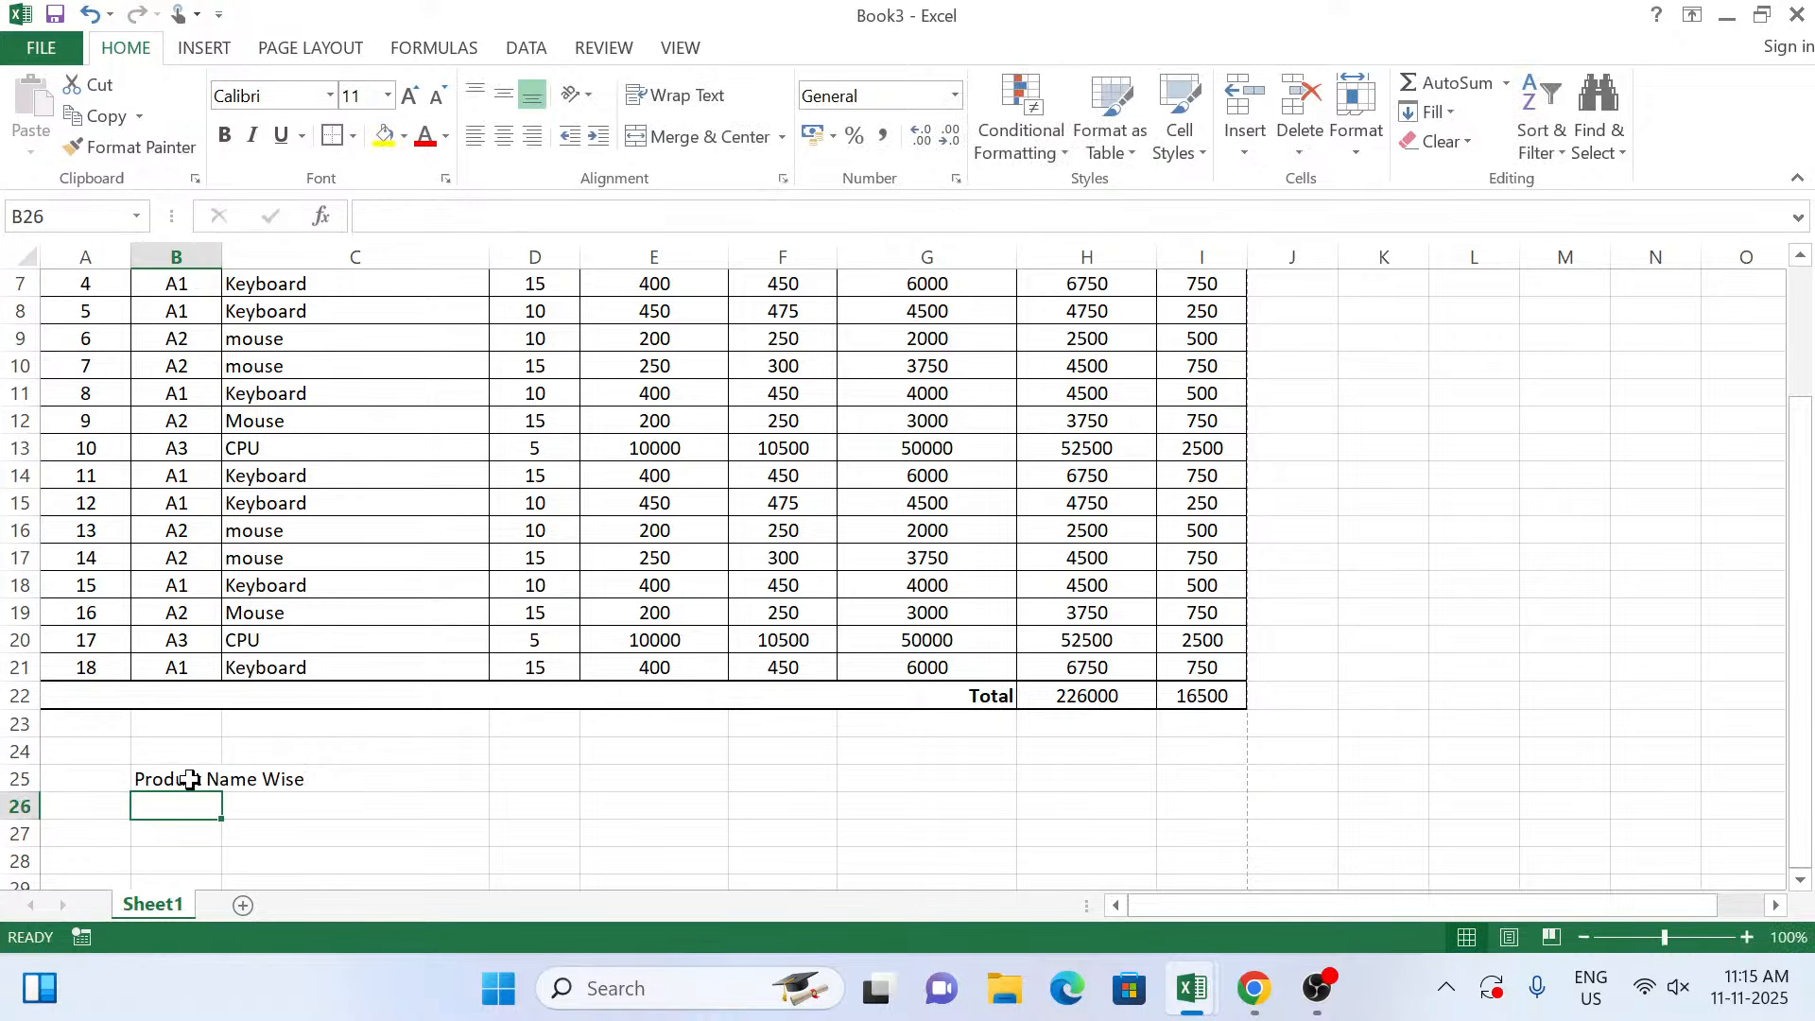
left_click(190, 779)
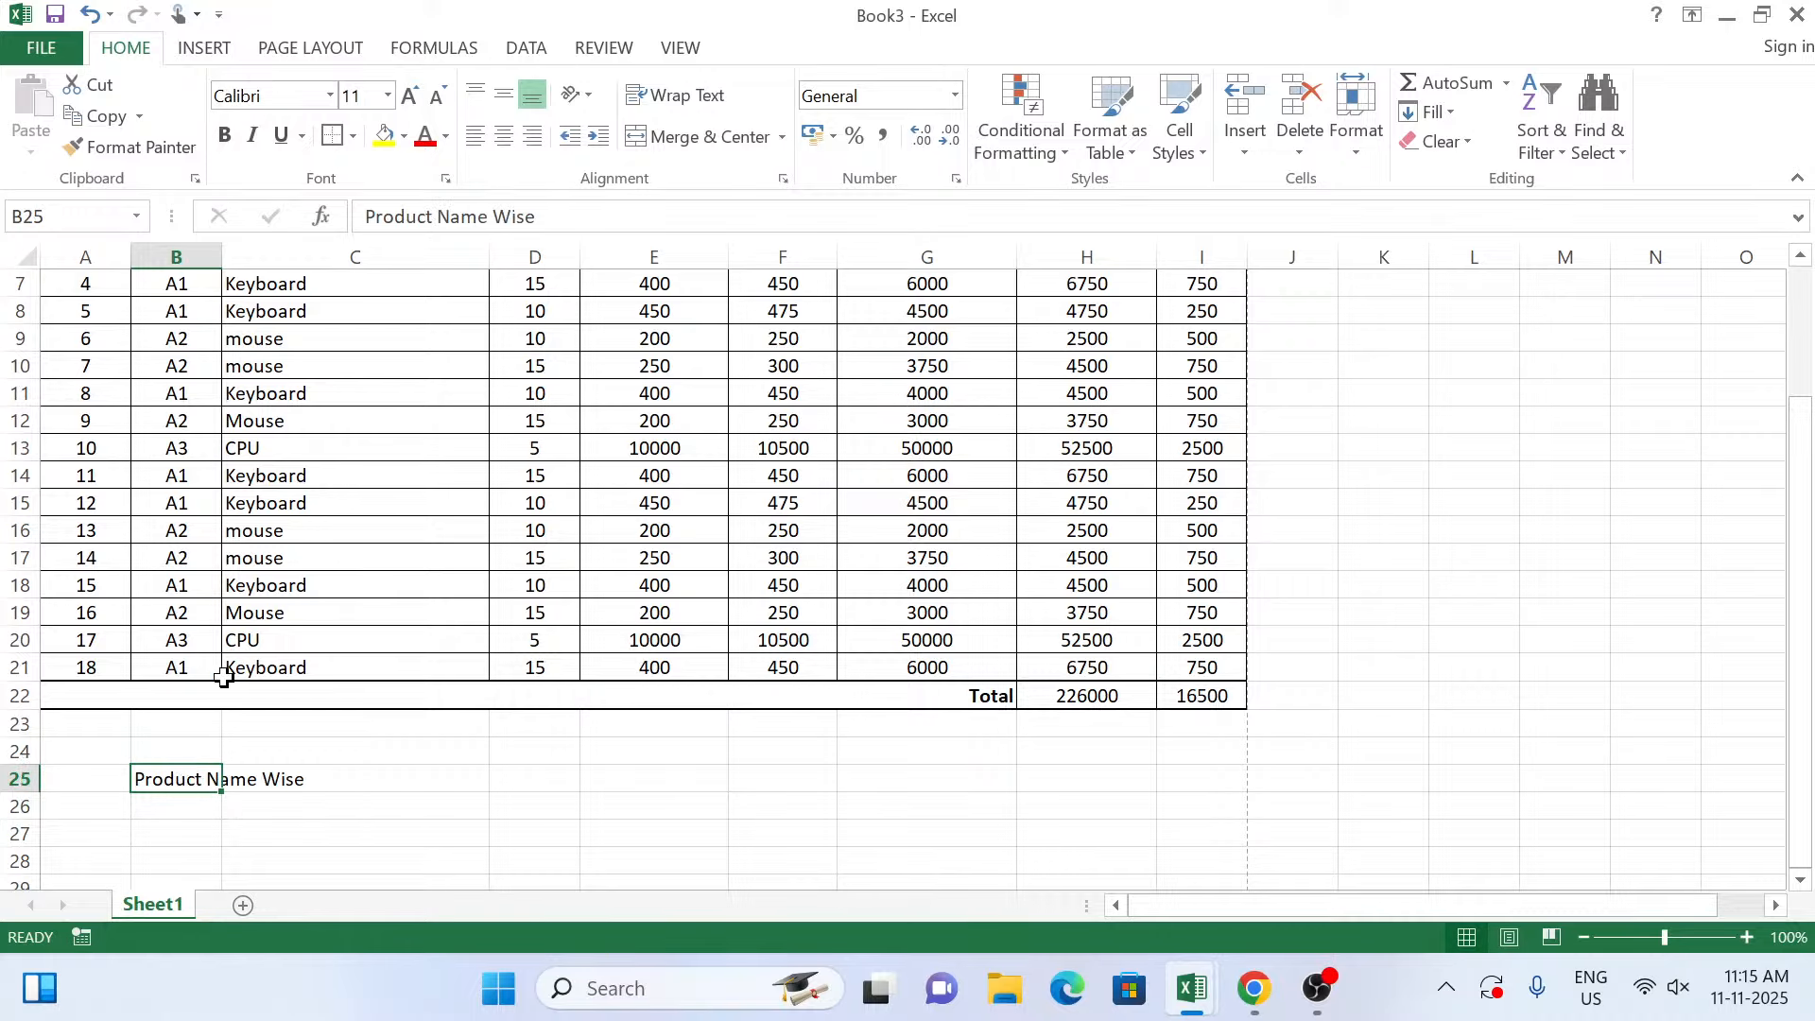
left_click(538, 216)
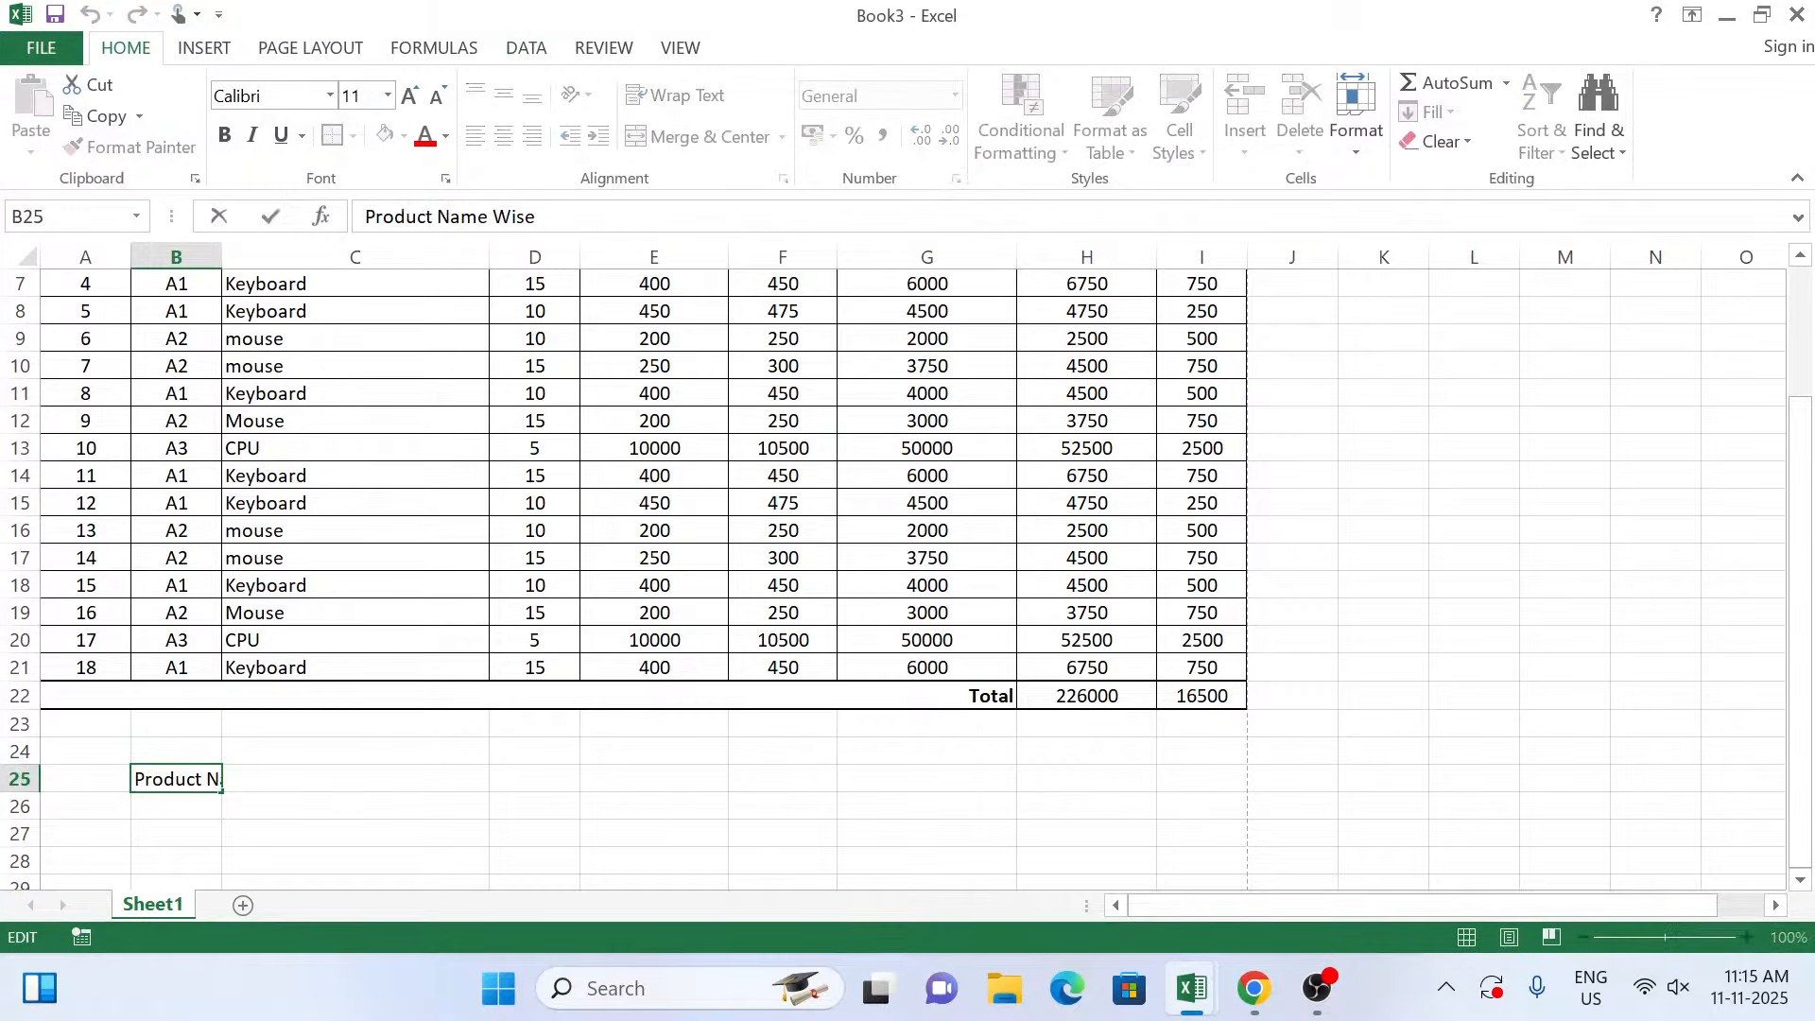
key("BackSpace")
type("e QTY")
key("Return")
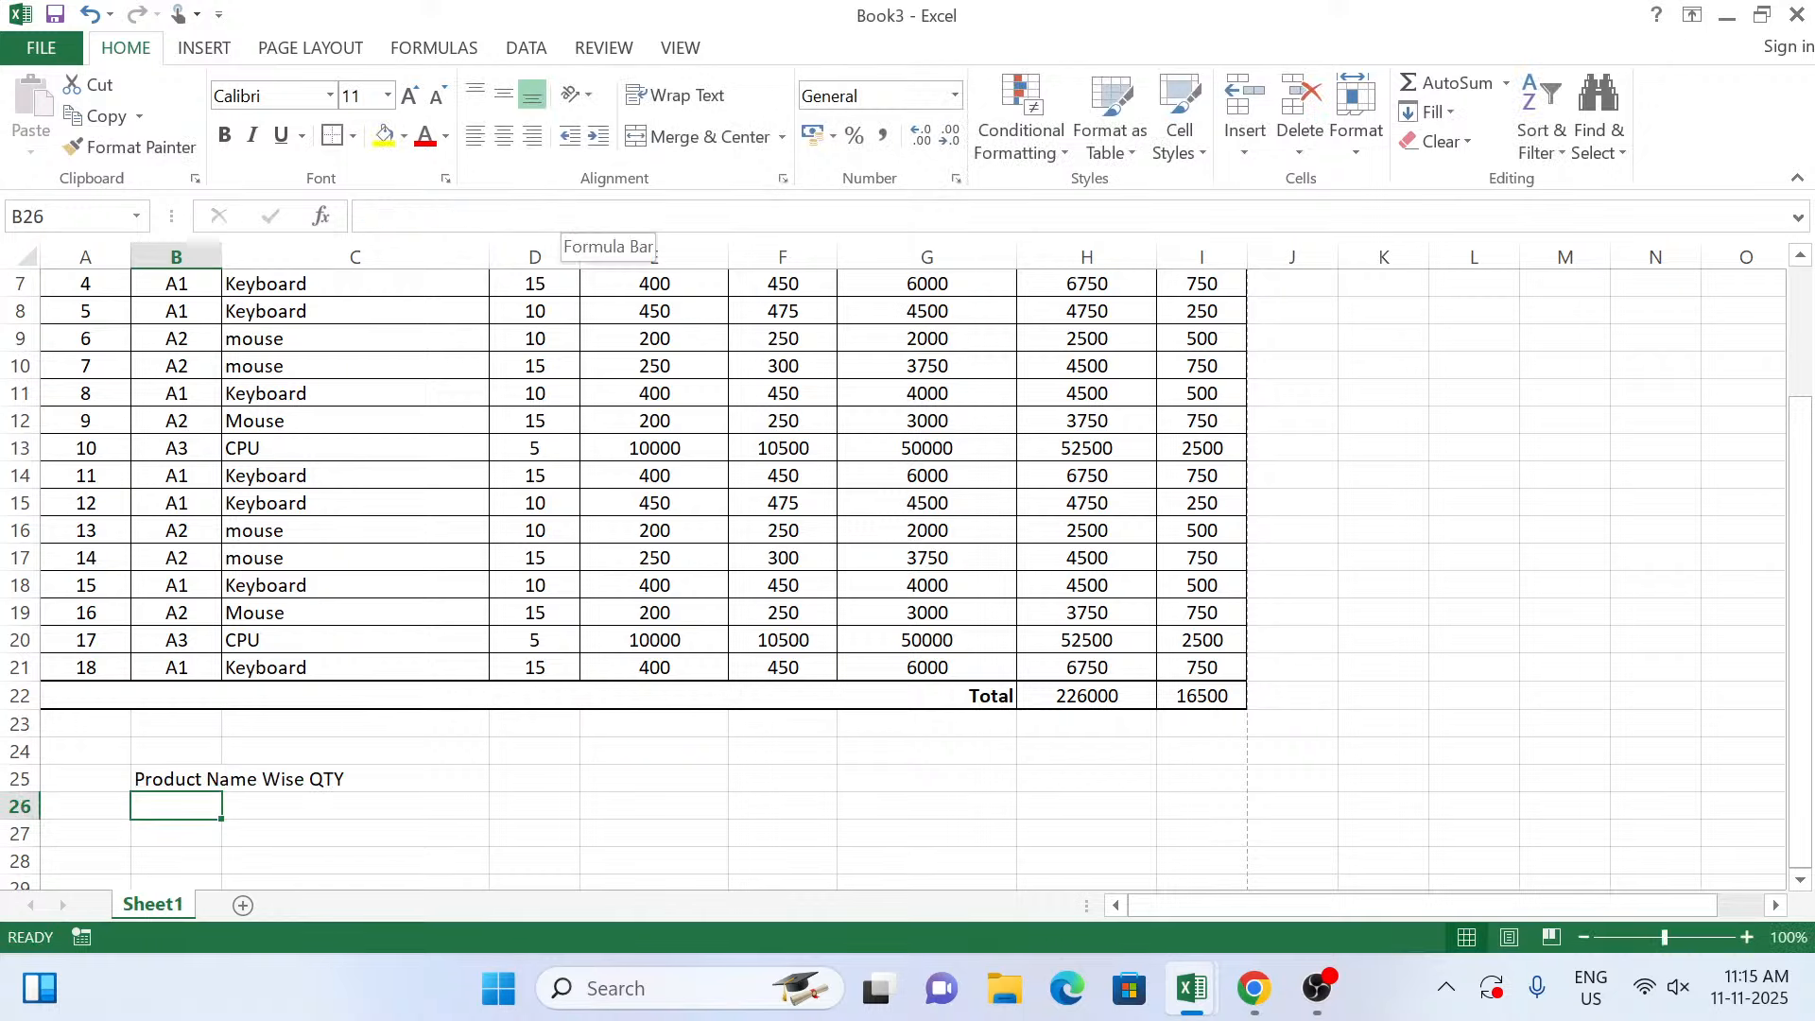
Merge and center the Product Name Wise QTY heading across B25:C25, keeping column B's original width.
double_click(221, 254)
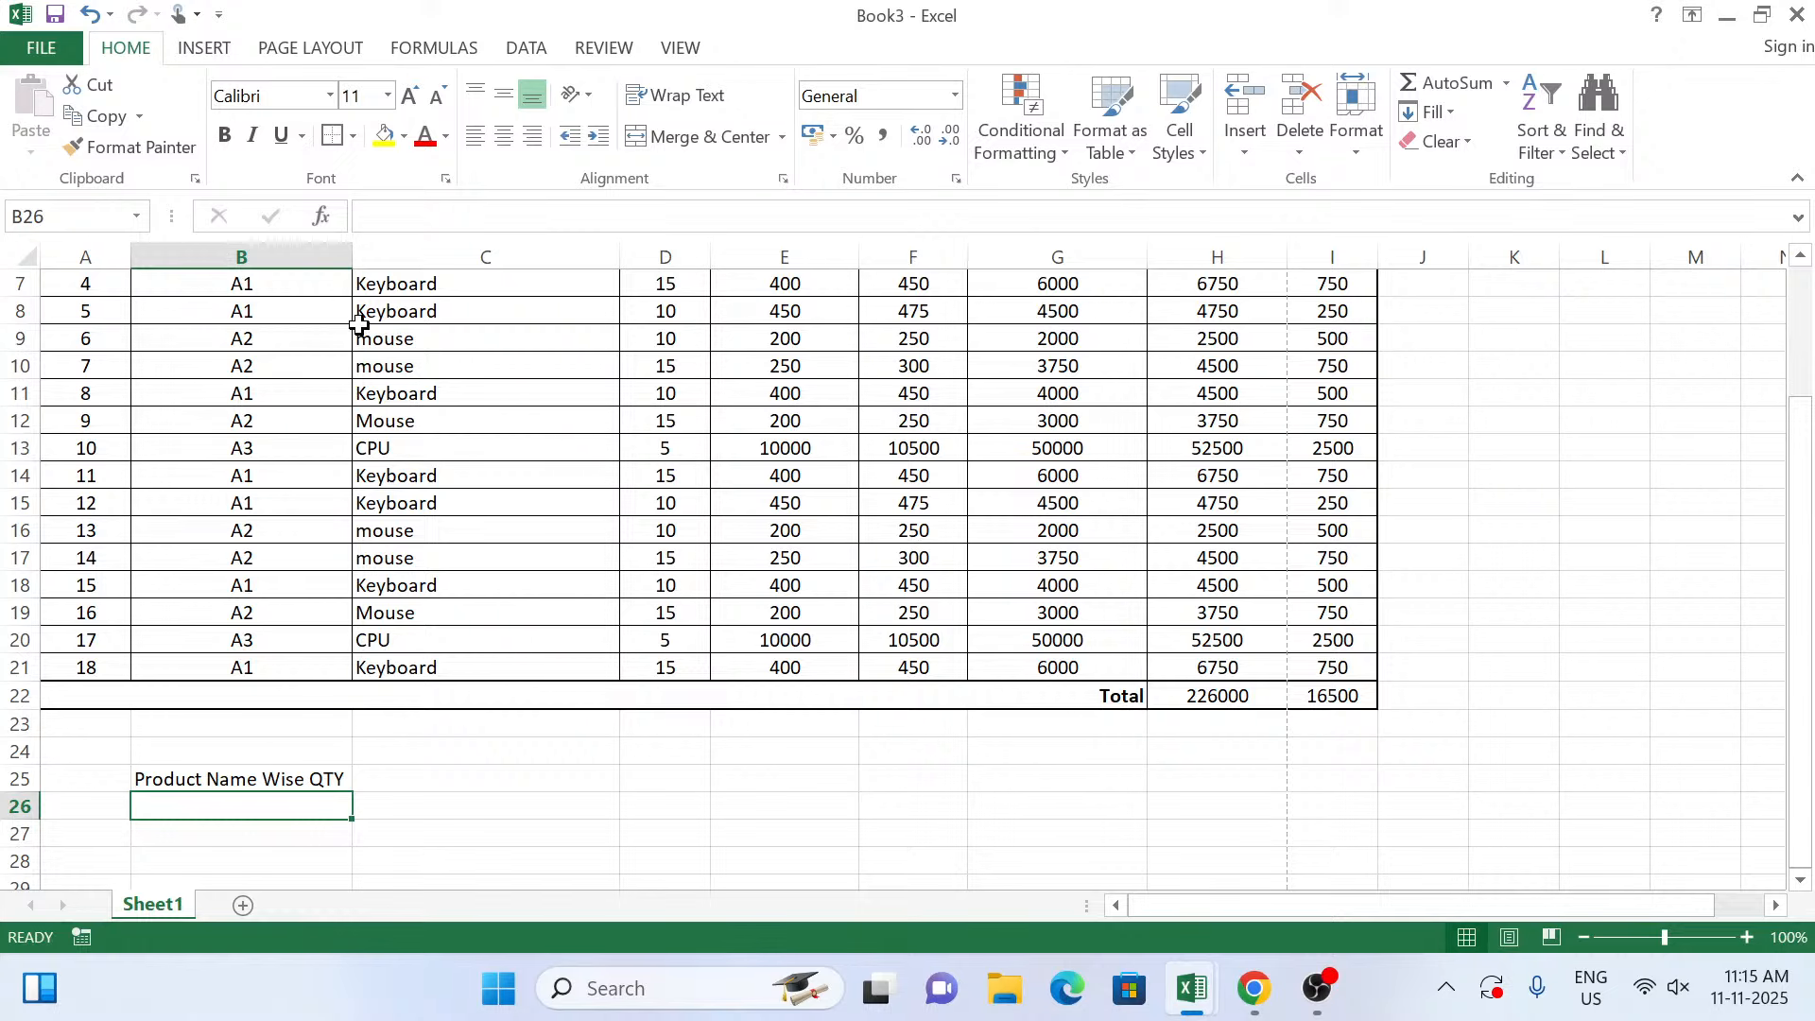
key("ctrl+z")
left_click_drag(210, 777, 326, 780)
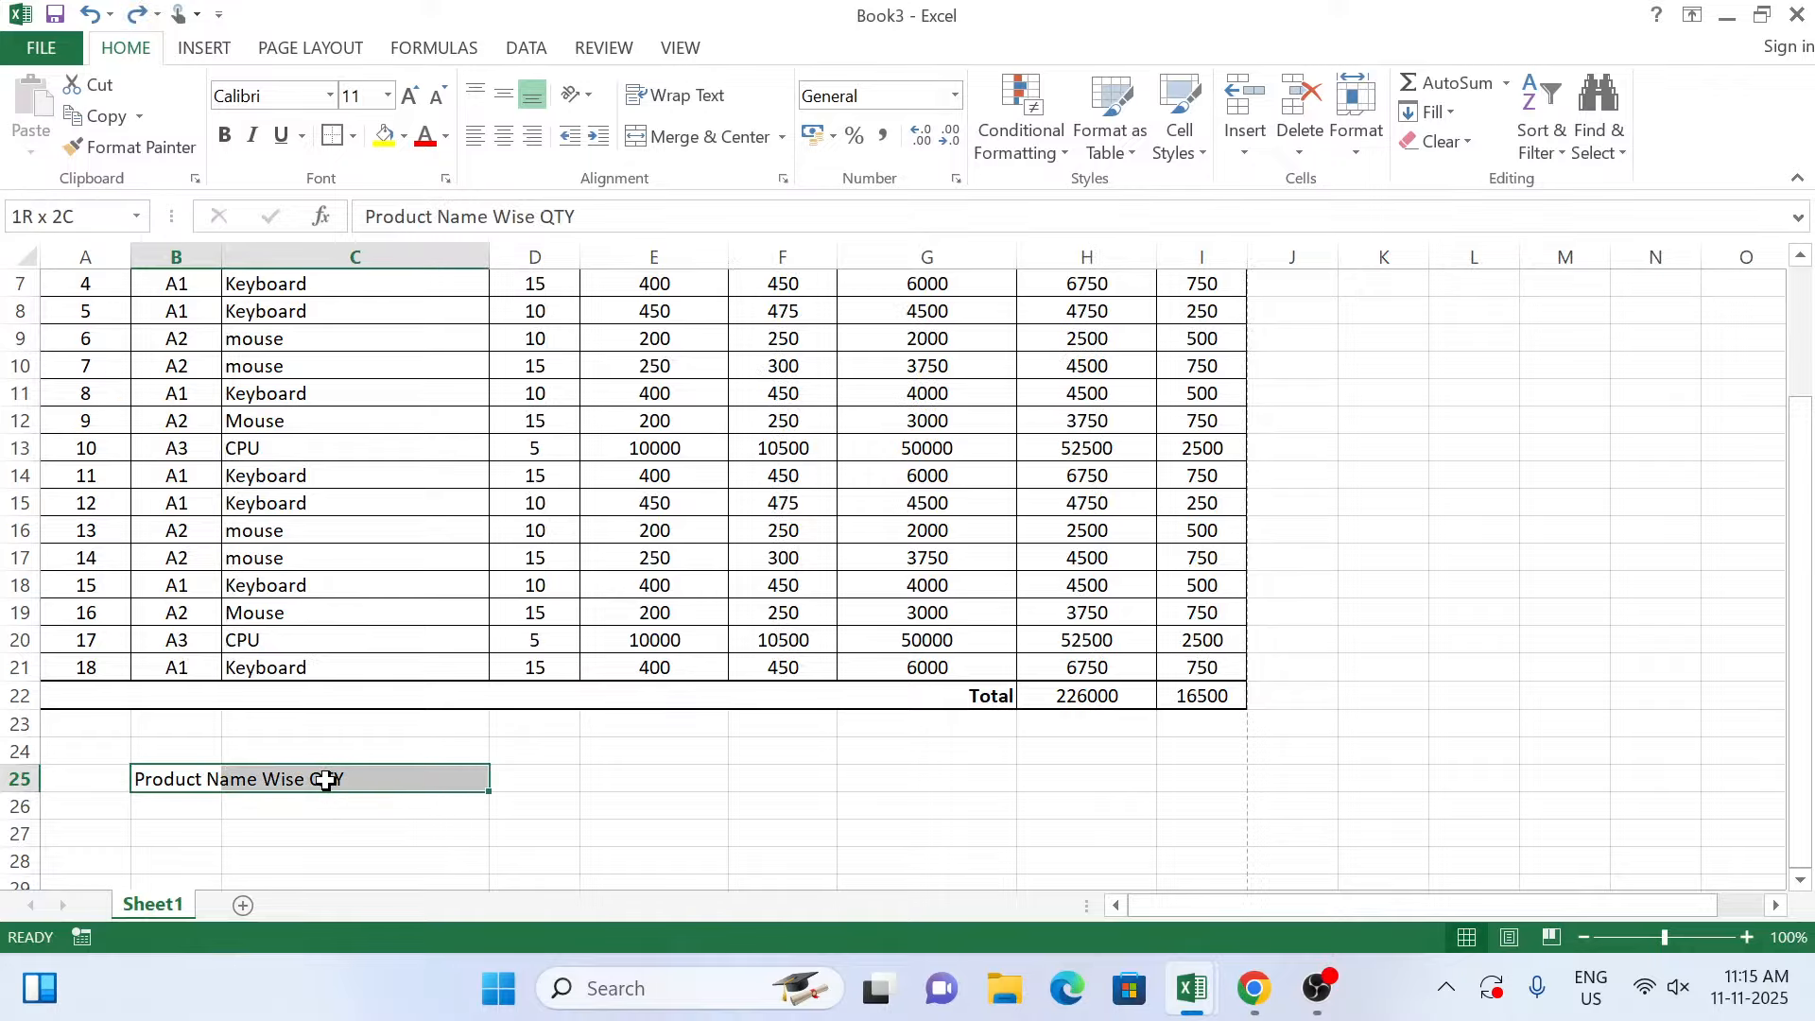
left_click(665, 142)
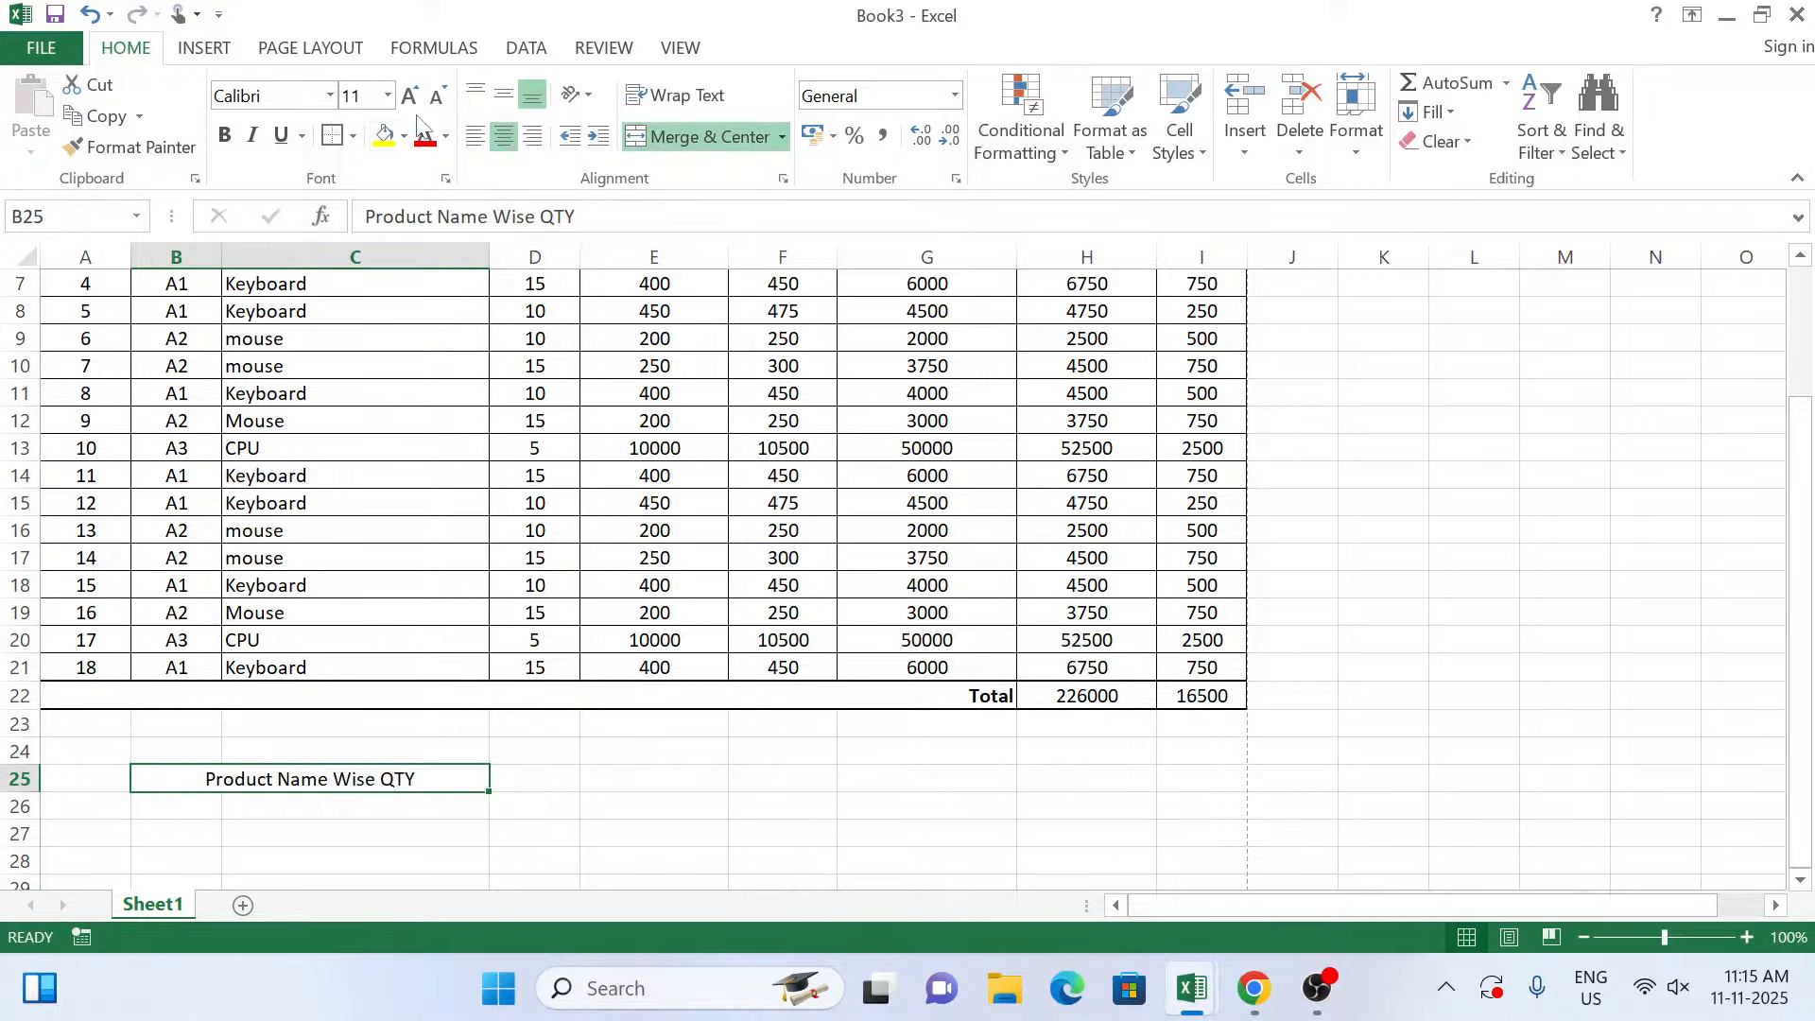
Fill the Product Name Wise QTY heading with gray, make row 25 about twice as tall and middle-align the text.
left_click(405, 141)
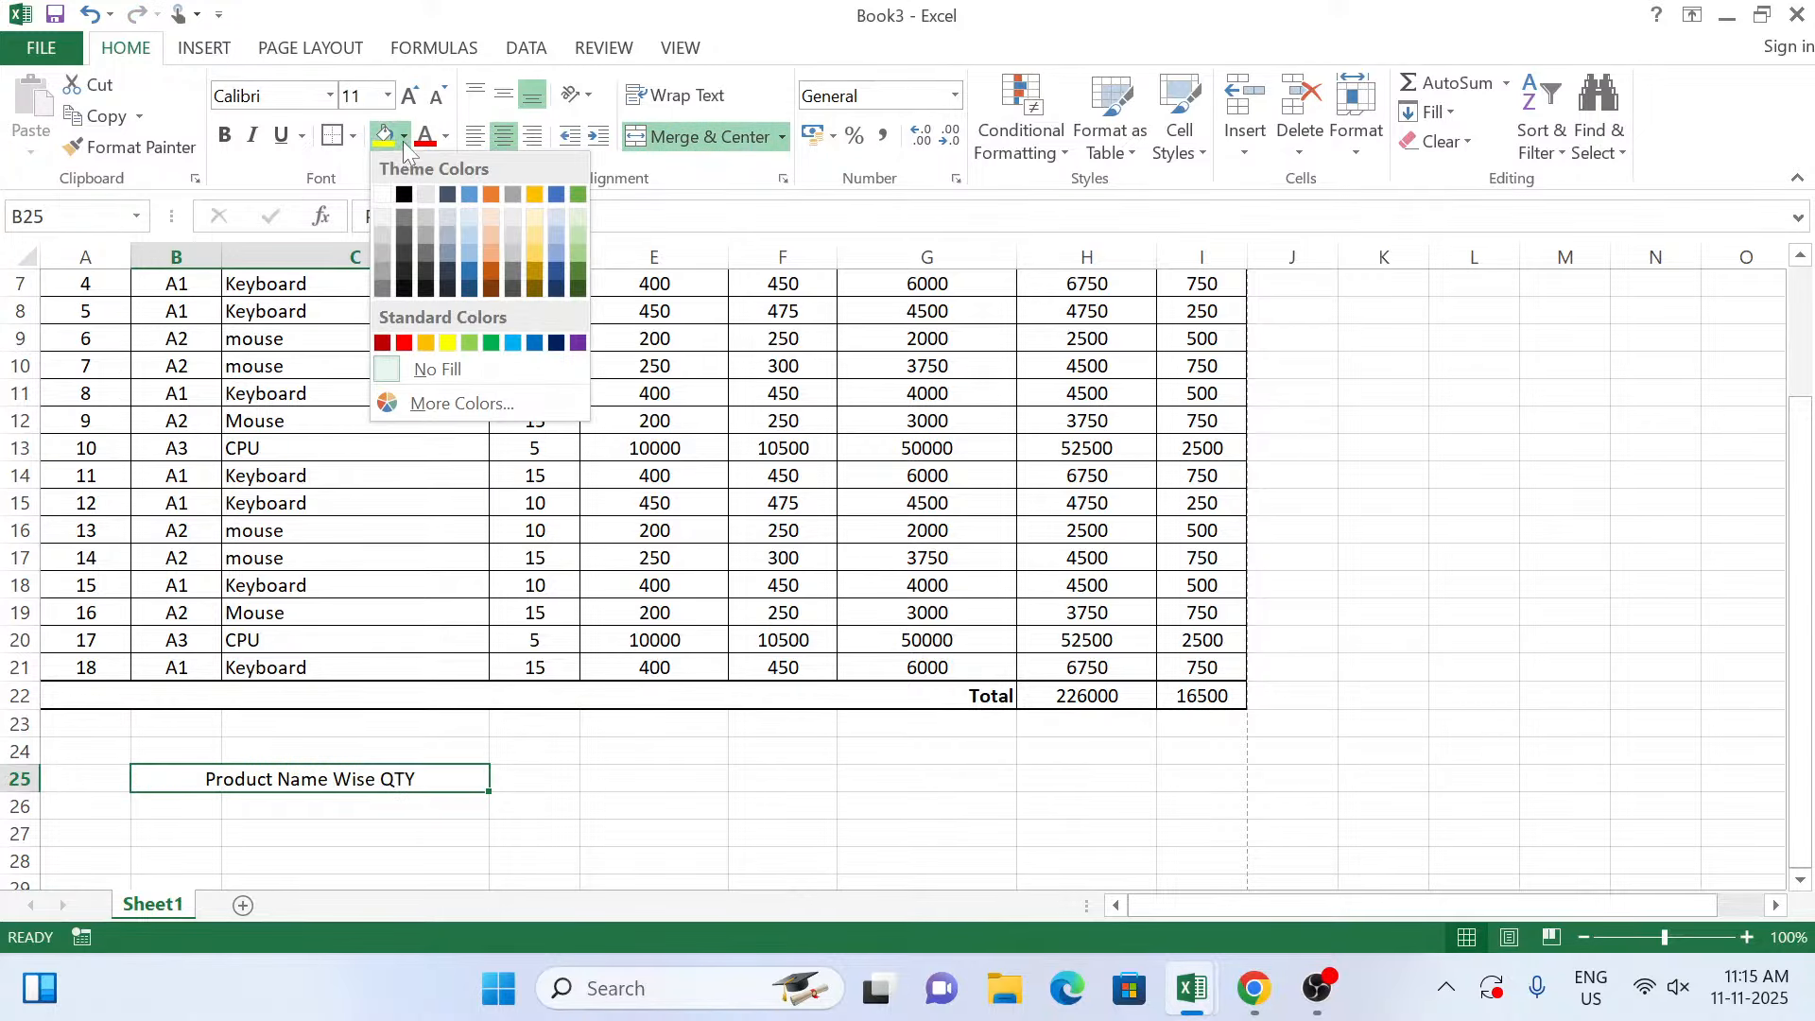
left_click(405, 217)
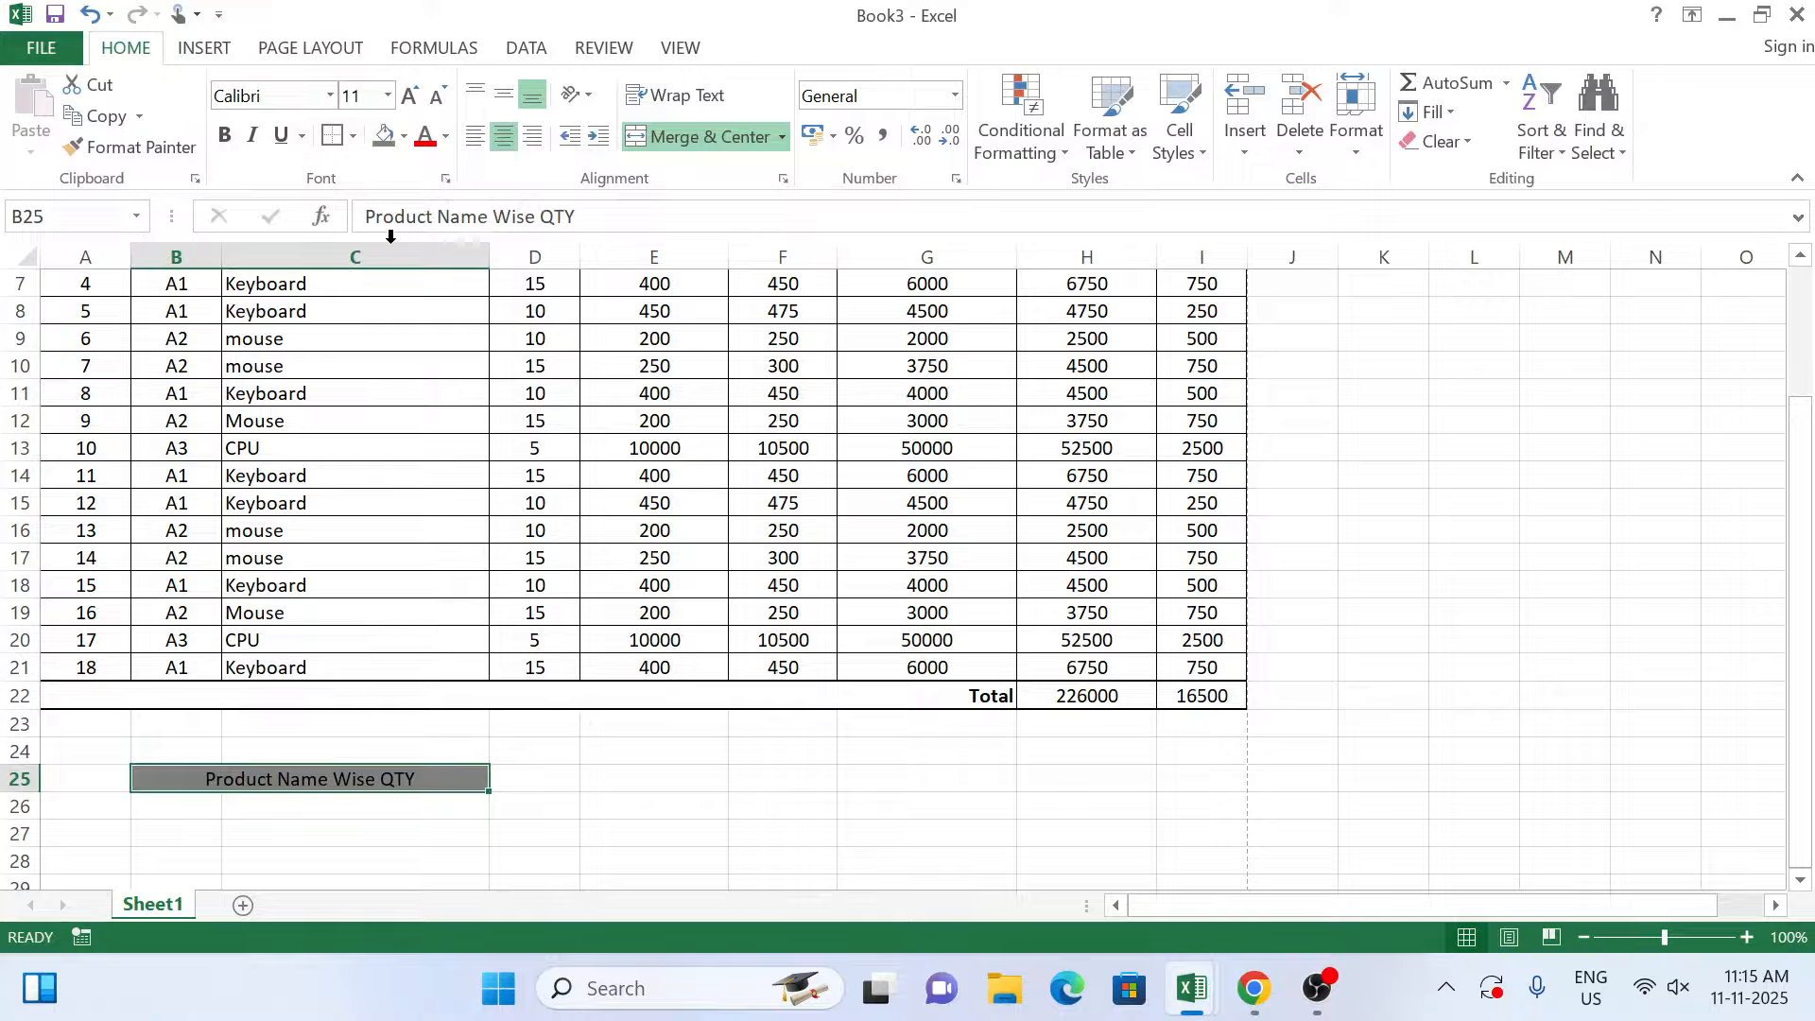
left_click_drag(36, 792, 38, 825)
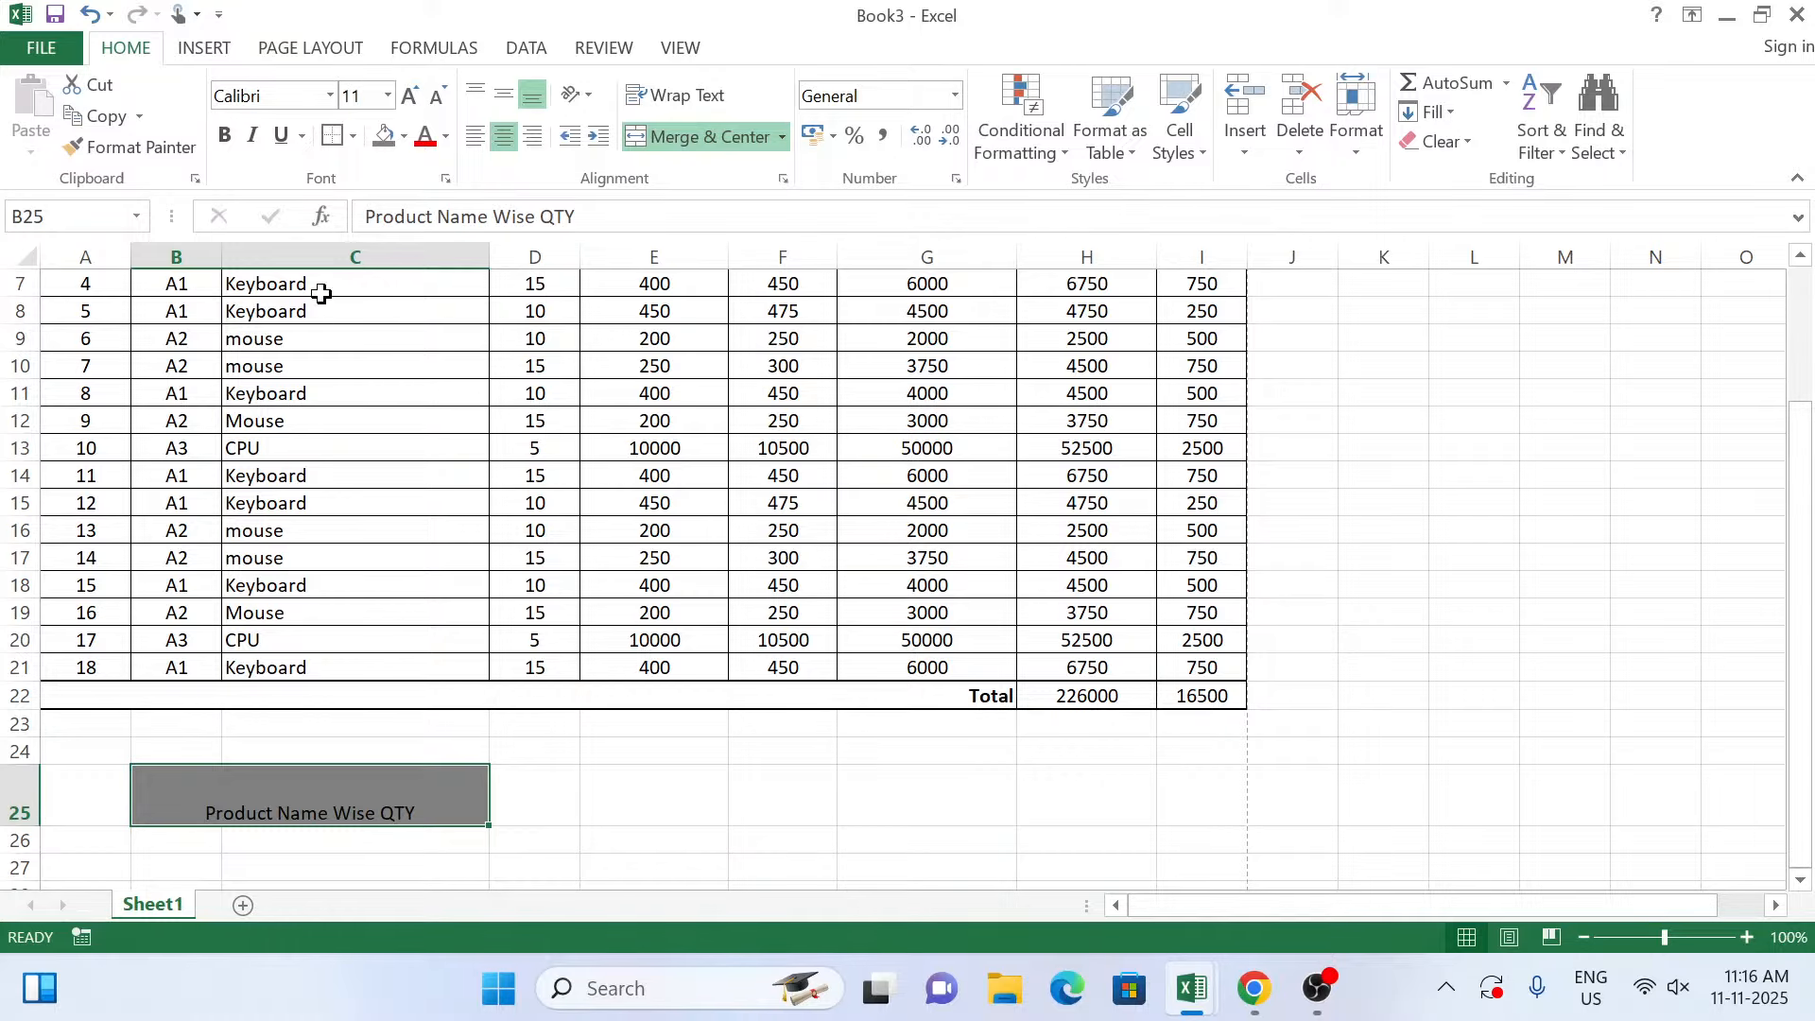
left_click(505, 99)
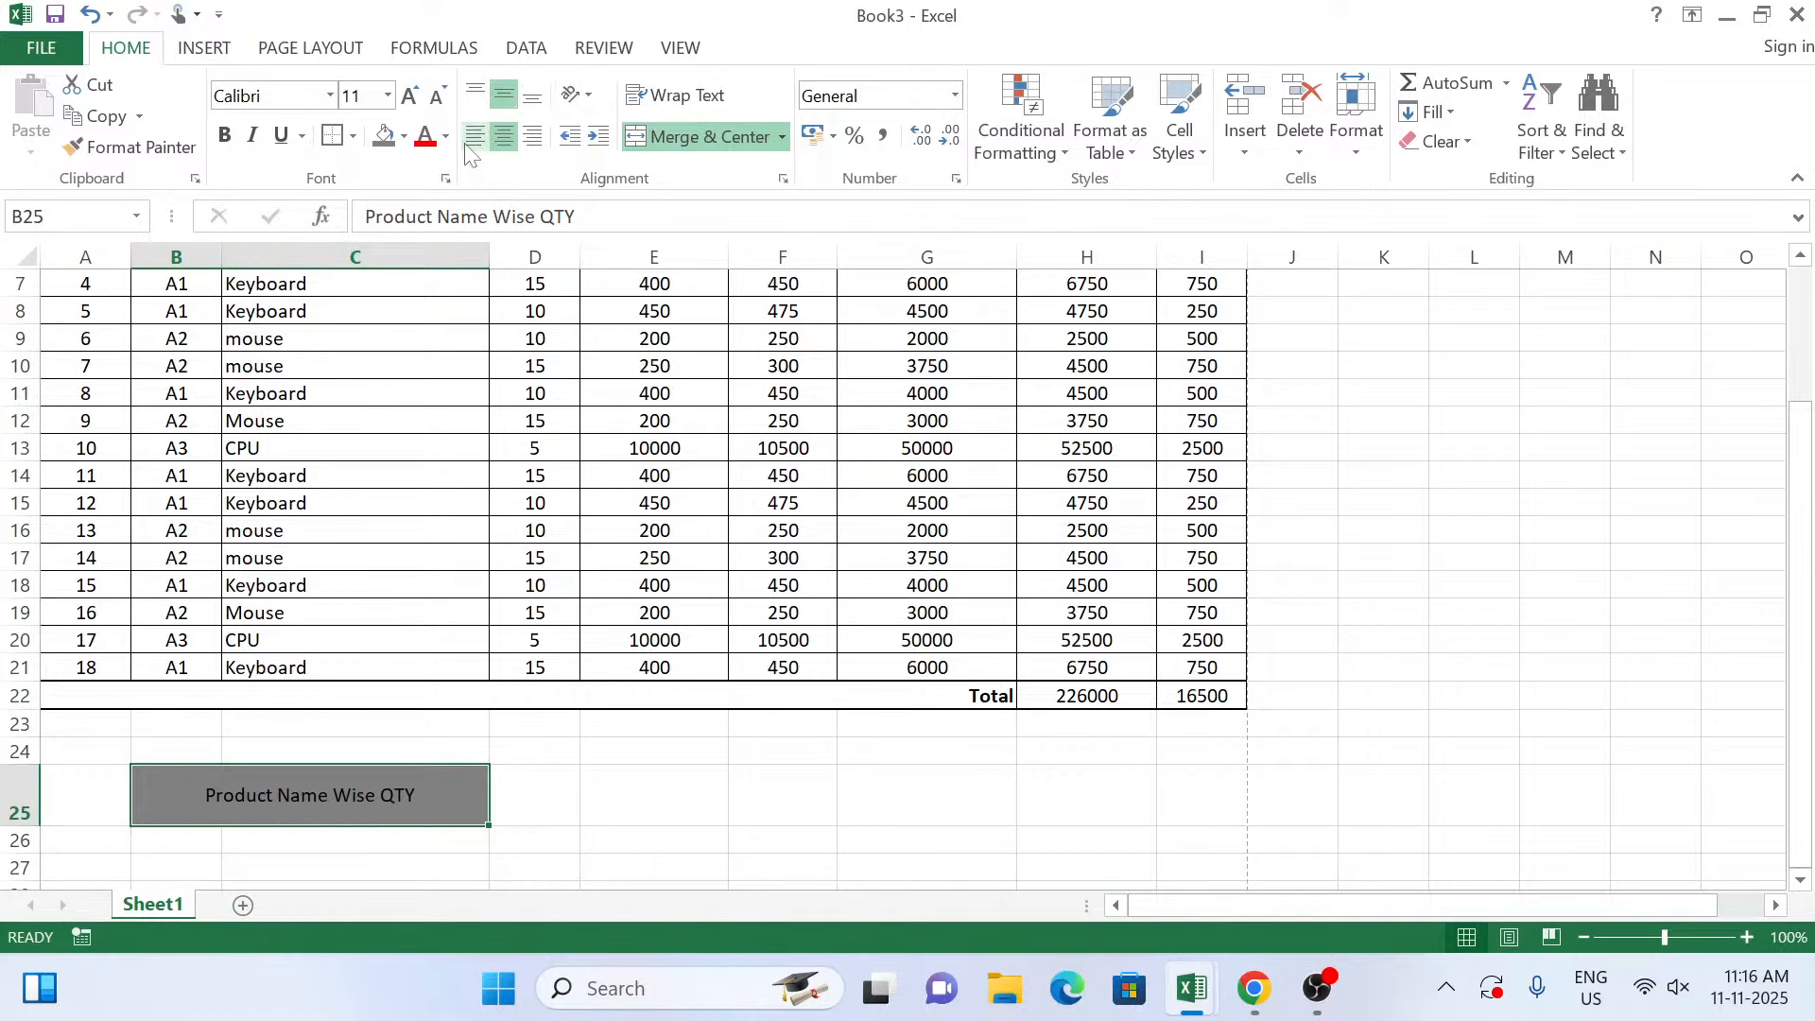
Format the Product Name Wise QTY heading as bold, white Arial Black at size 12.
left_click(330, 95)
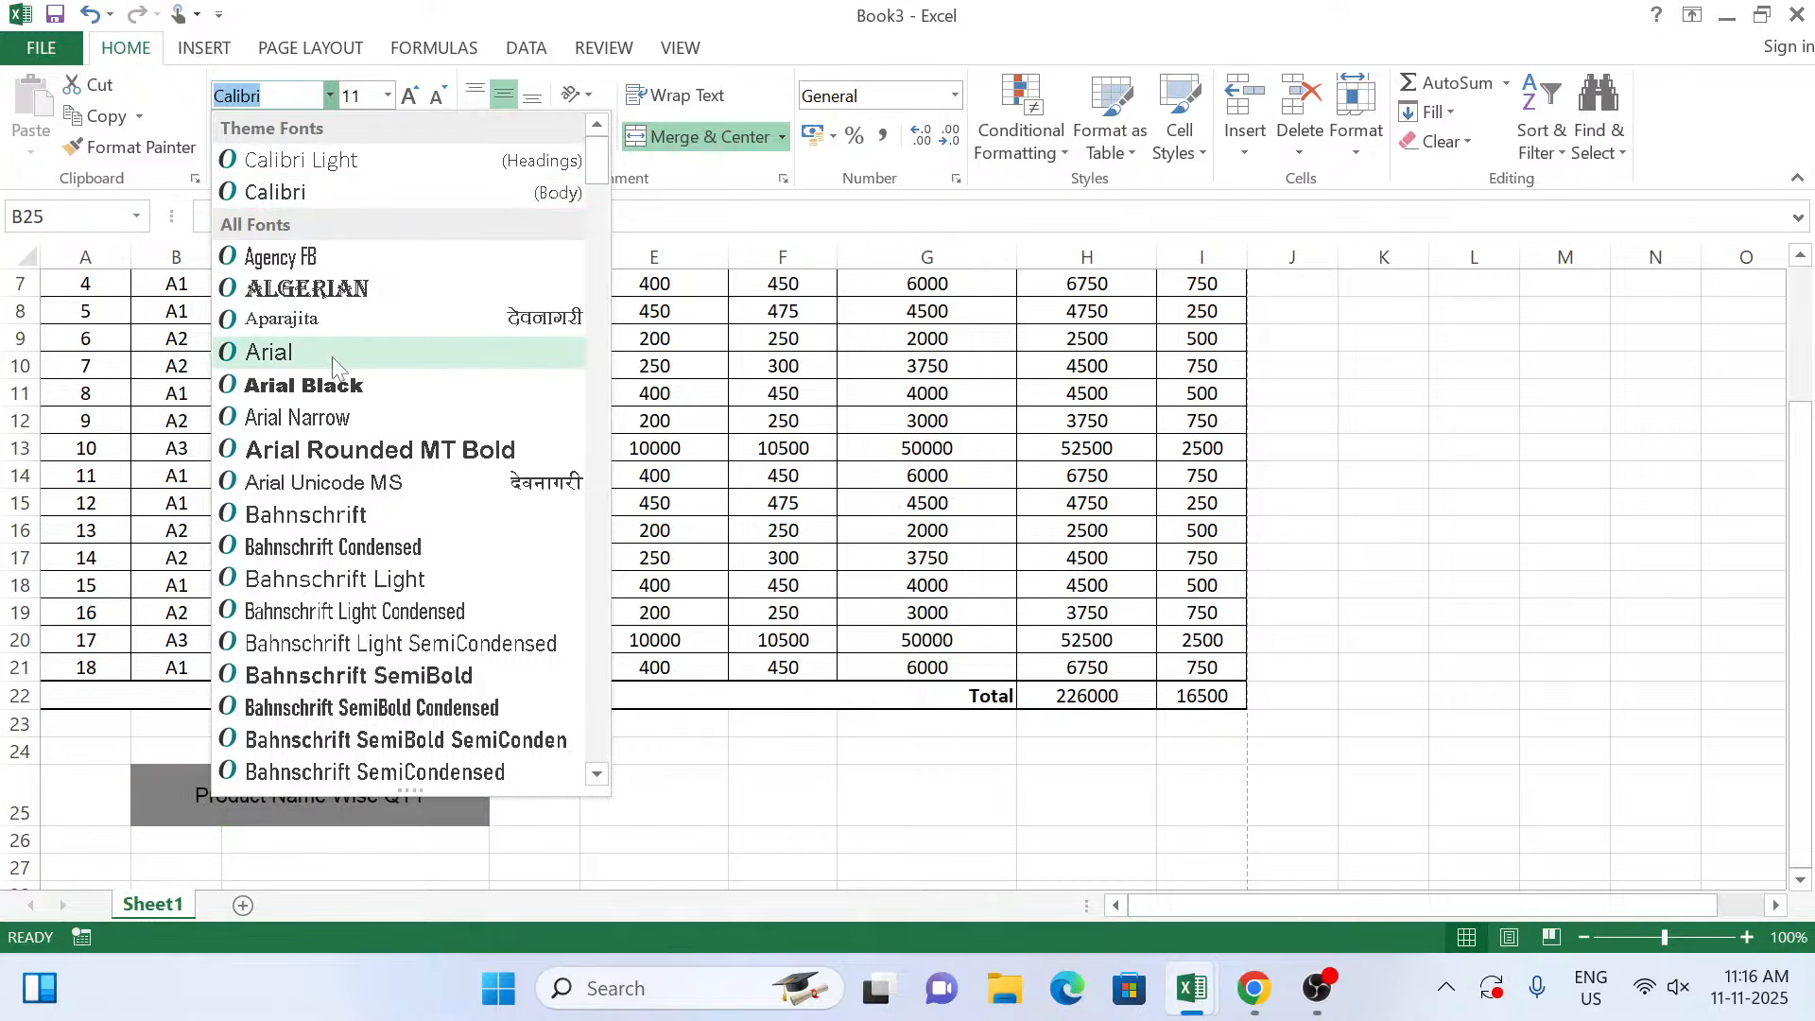
left_click(326, 385)
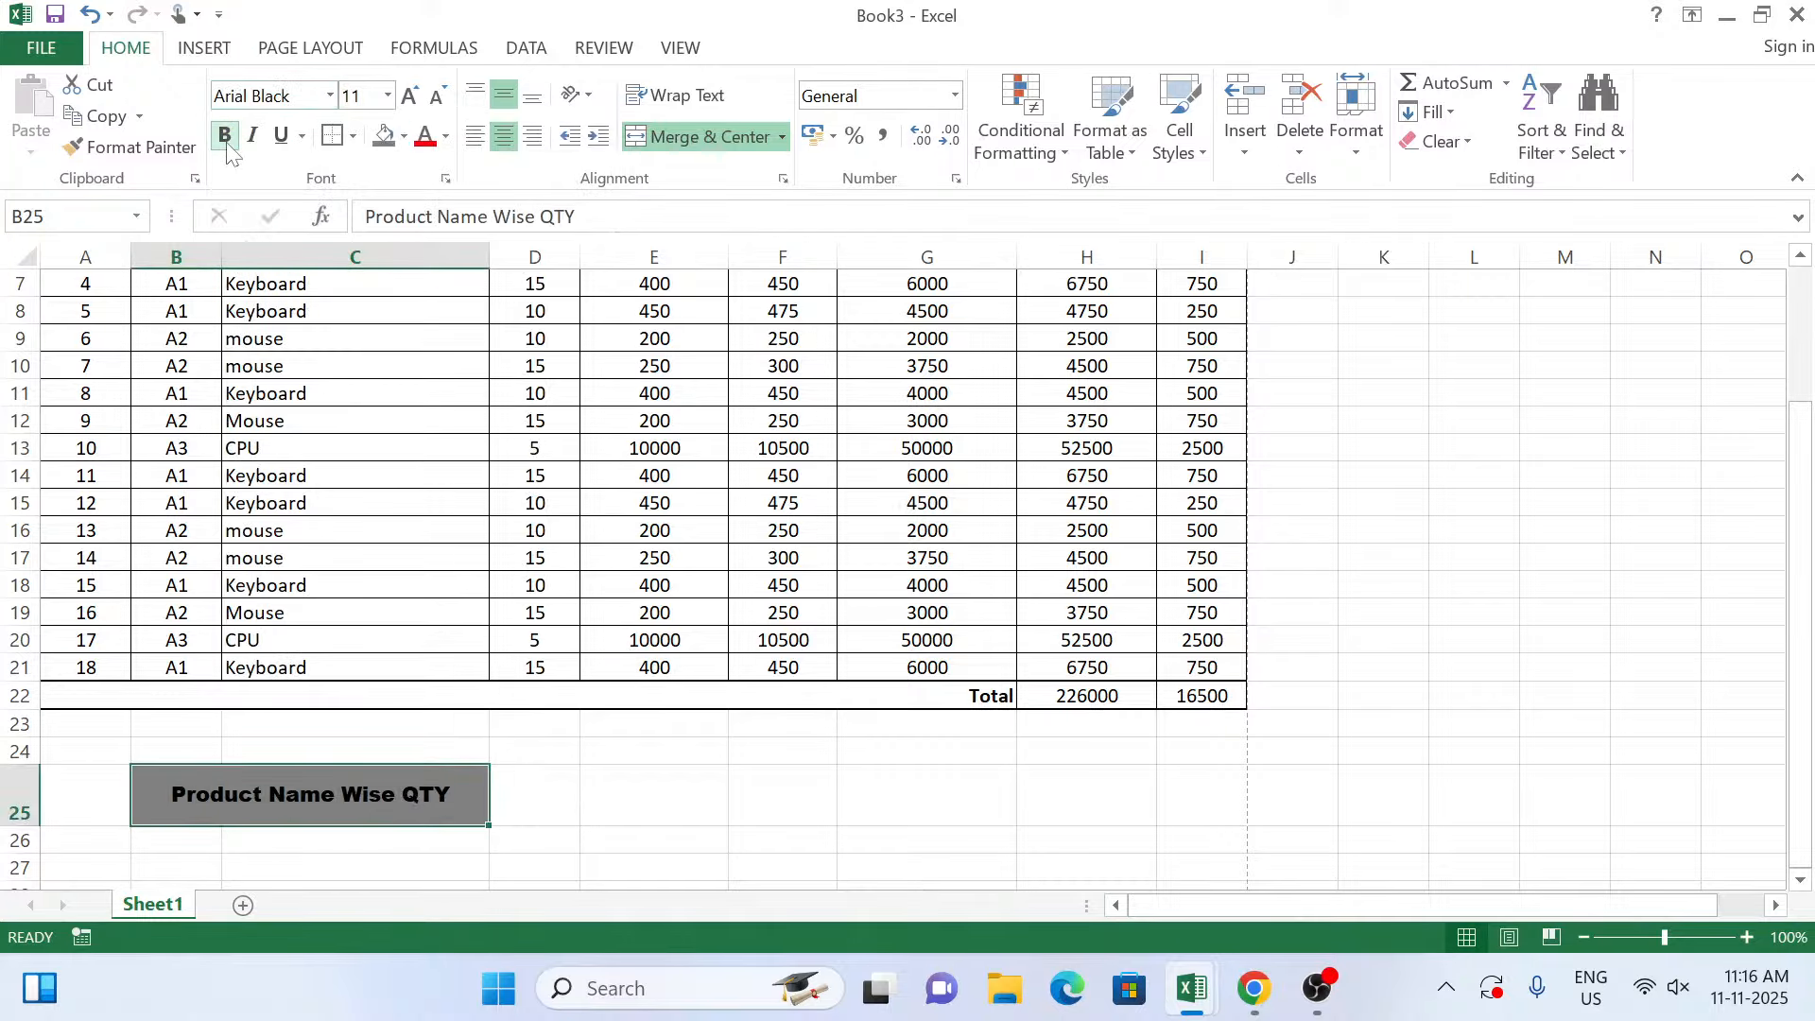
left_click(226, 138)
left_click(445, 136)
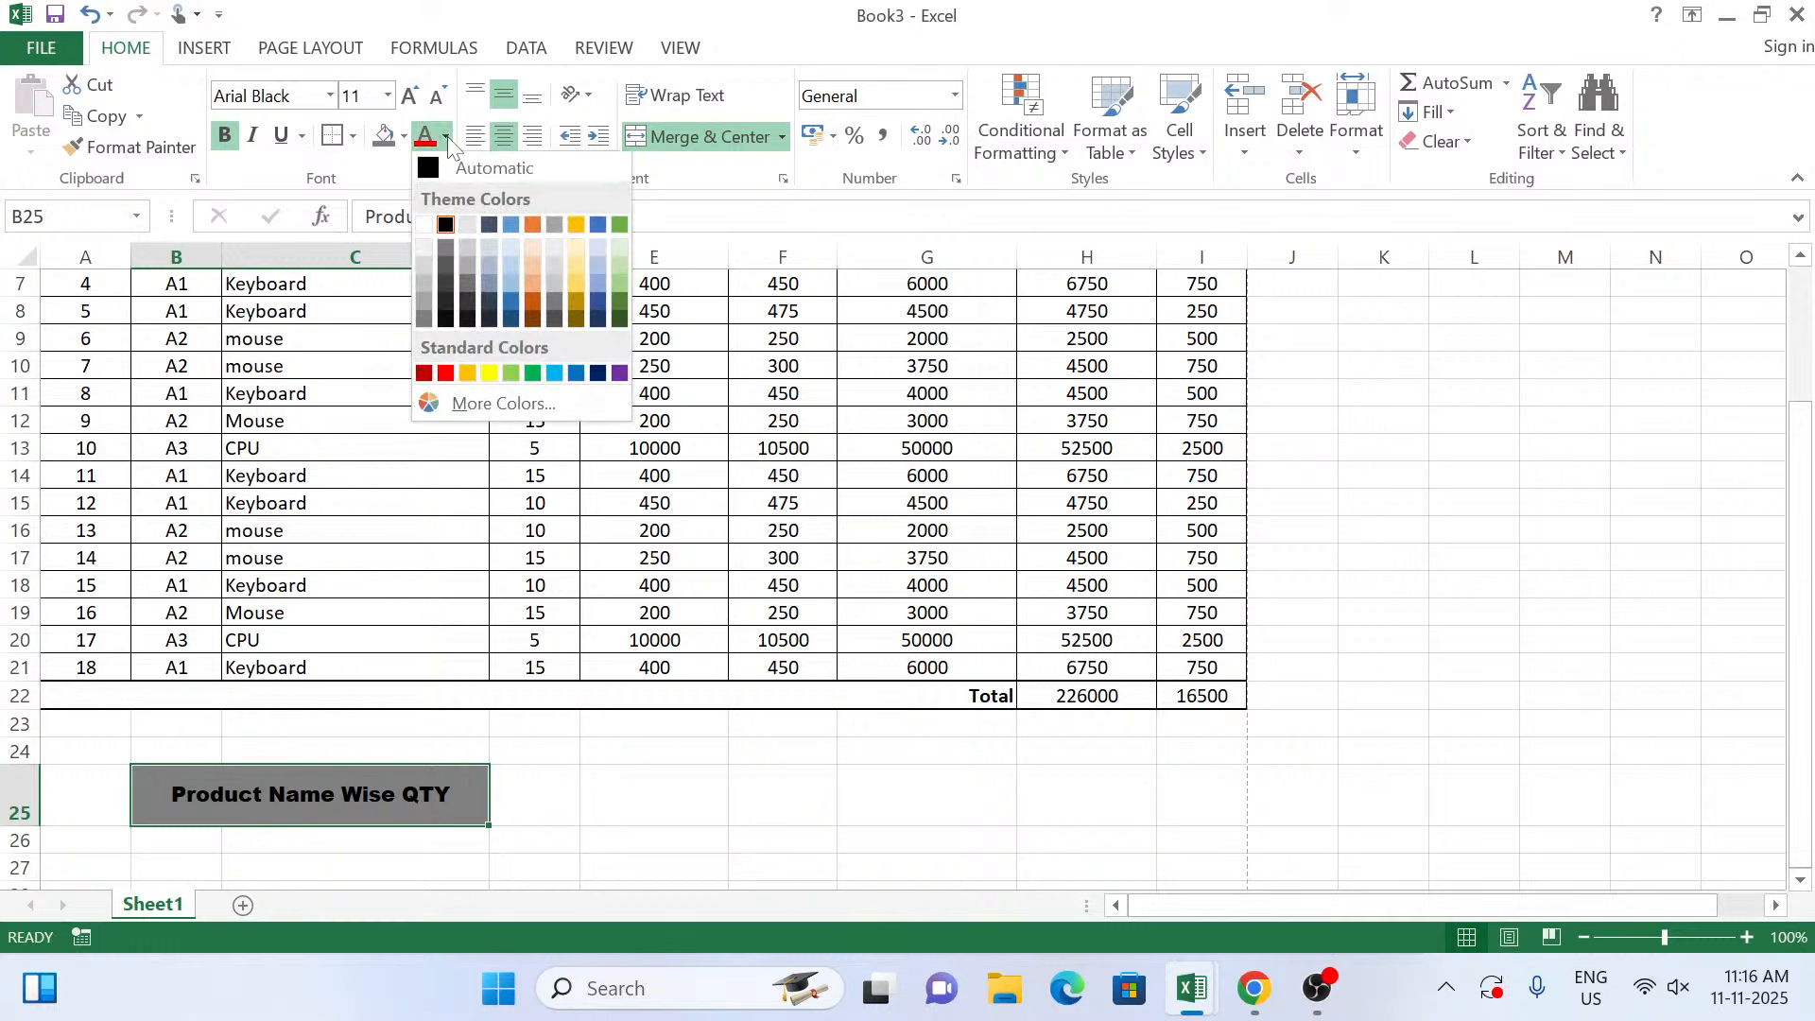
left_click(423, 227)
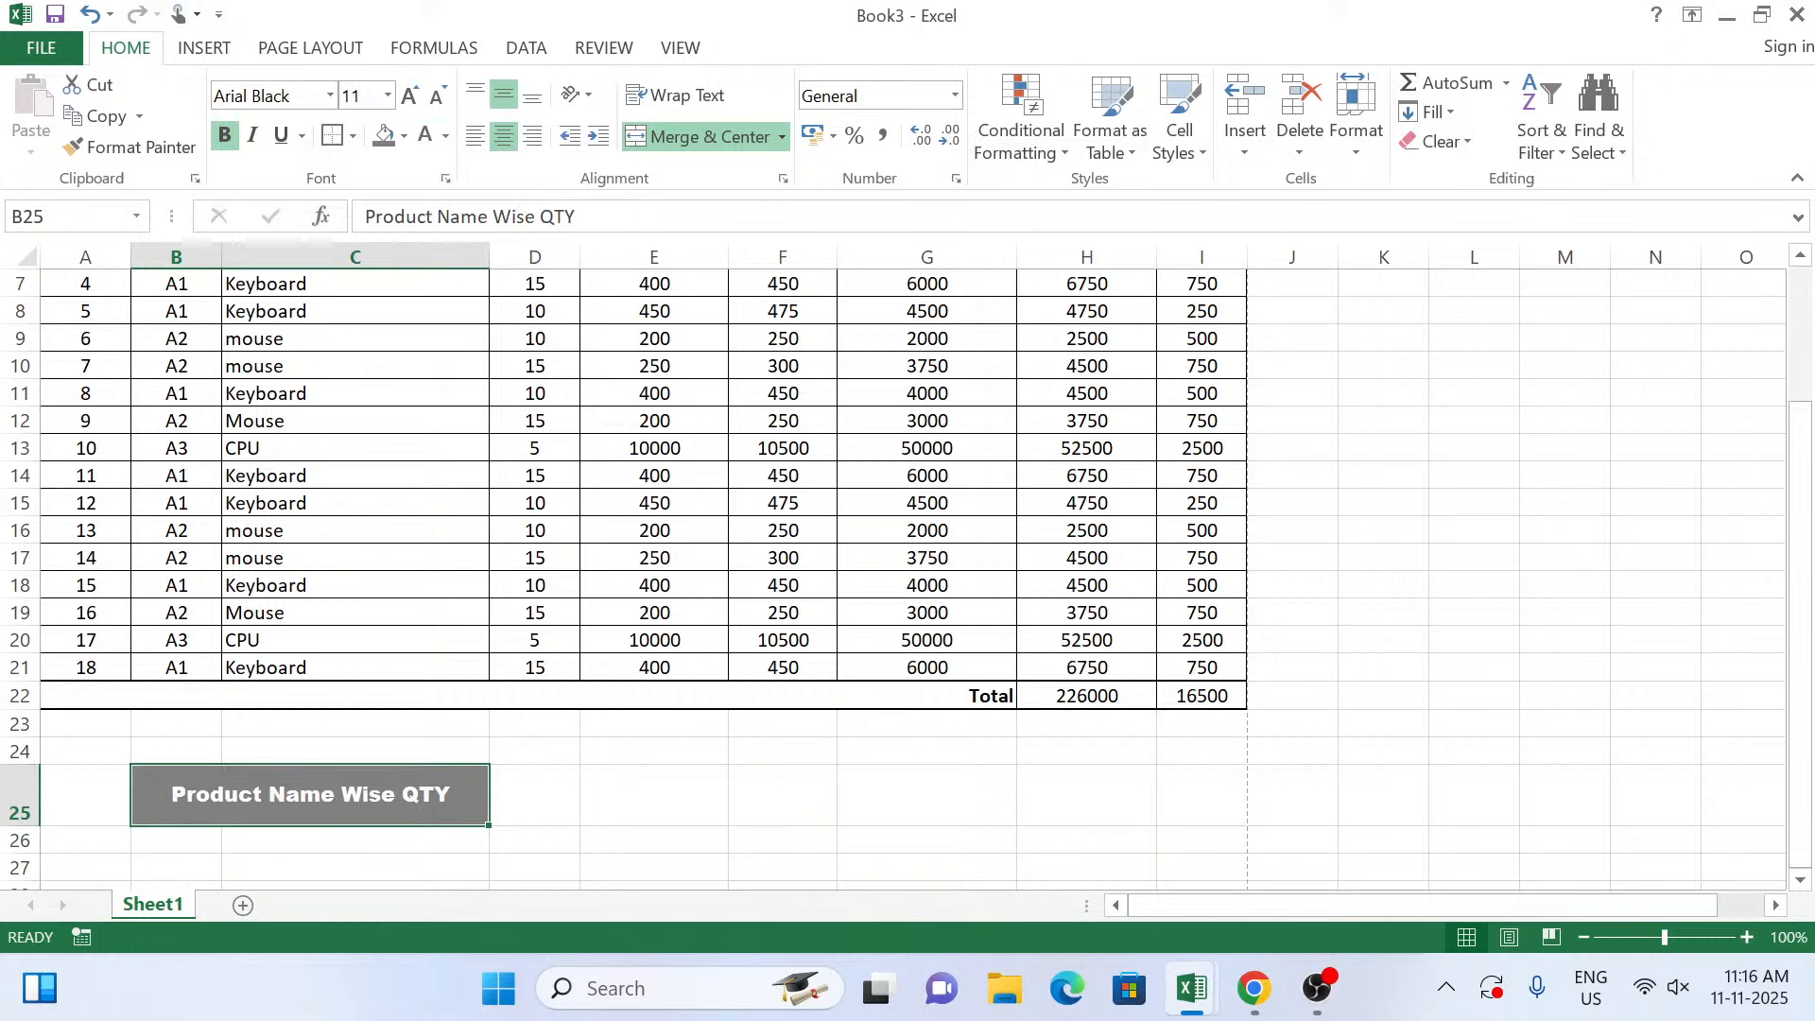
left_click(410, 97)
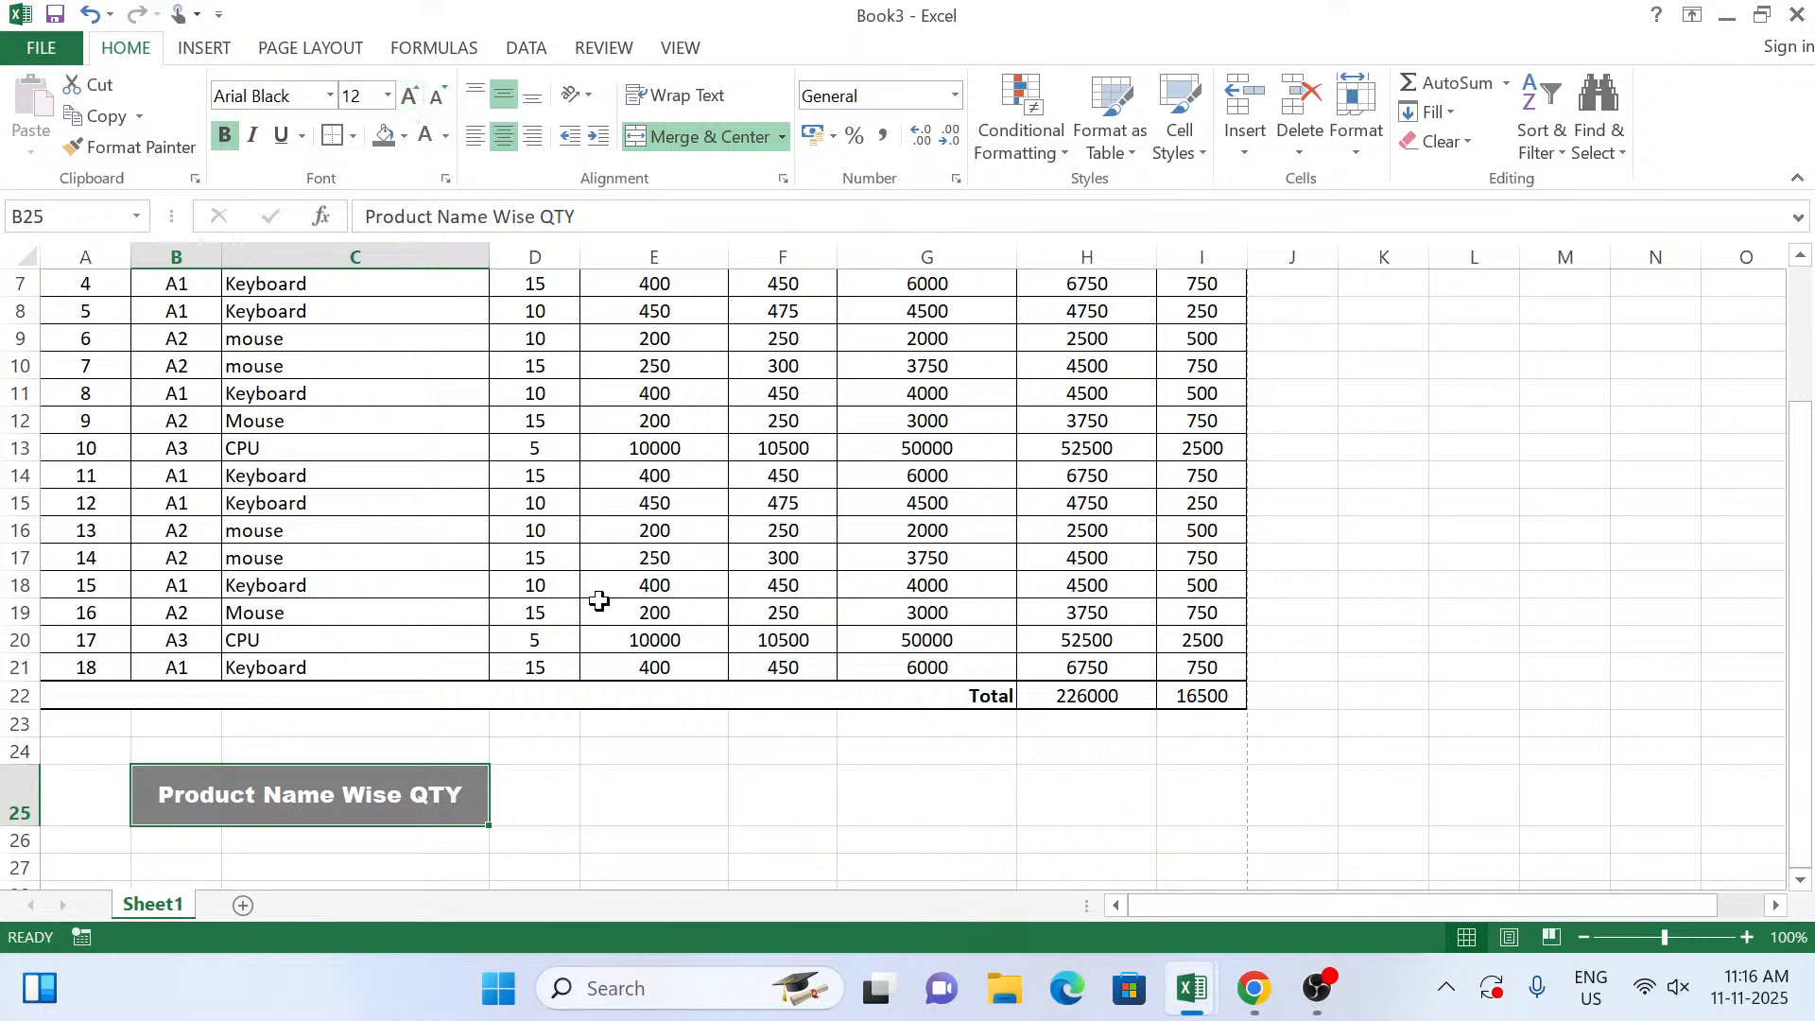
Merge D25:E25, and extend the Product Name Wise QTY heading as one merged, centered cell across B25:E25.
left_click_drag(561, 804, 634, 797)
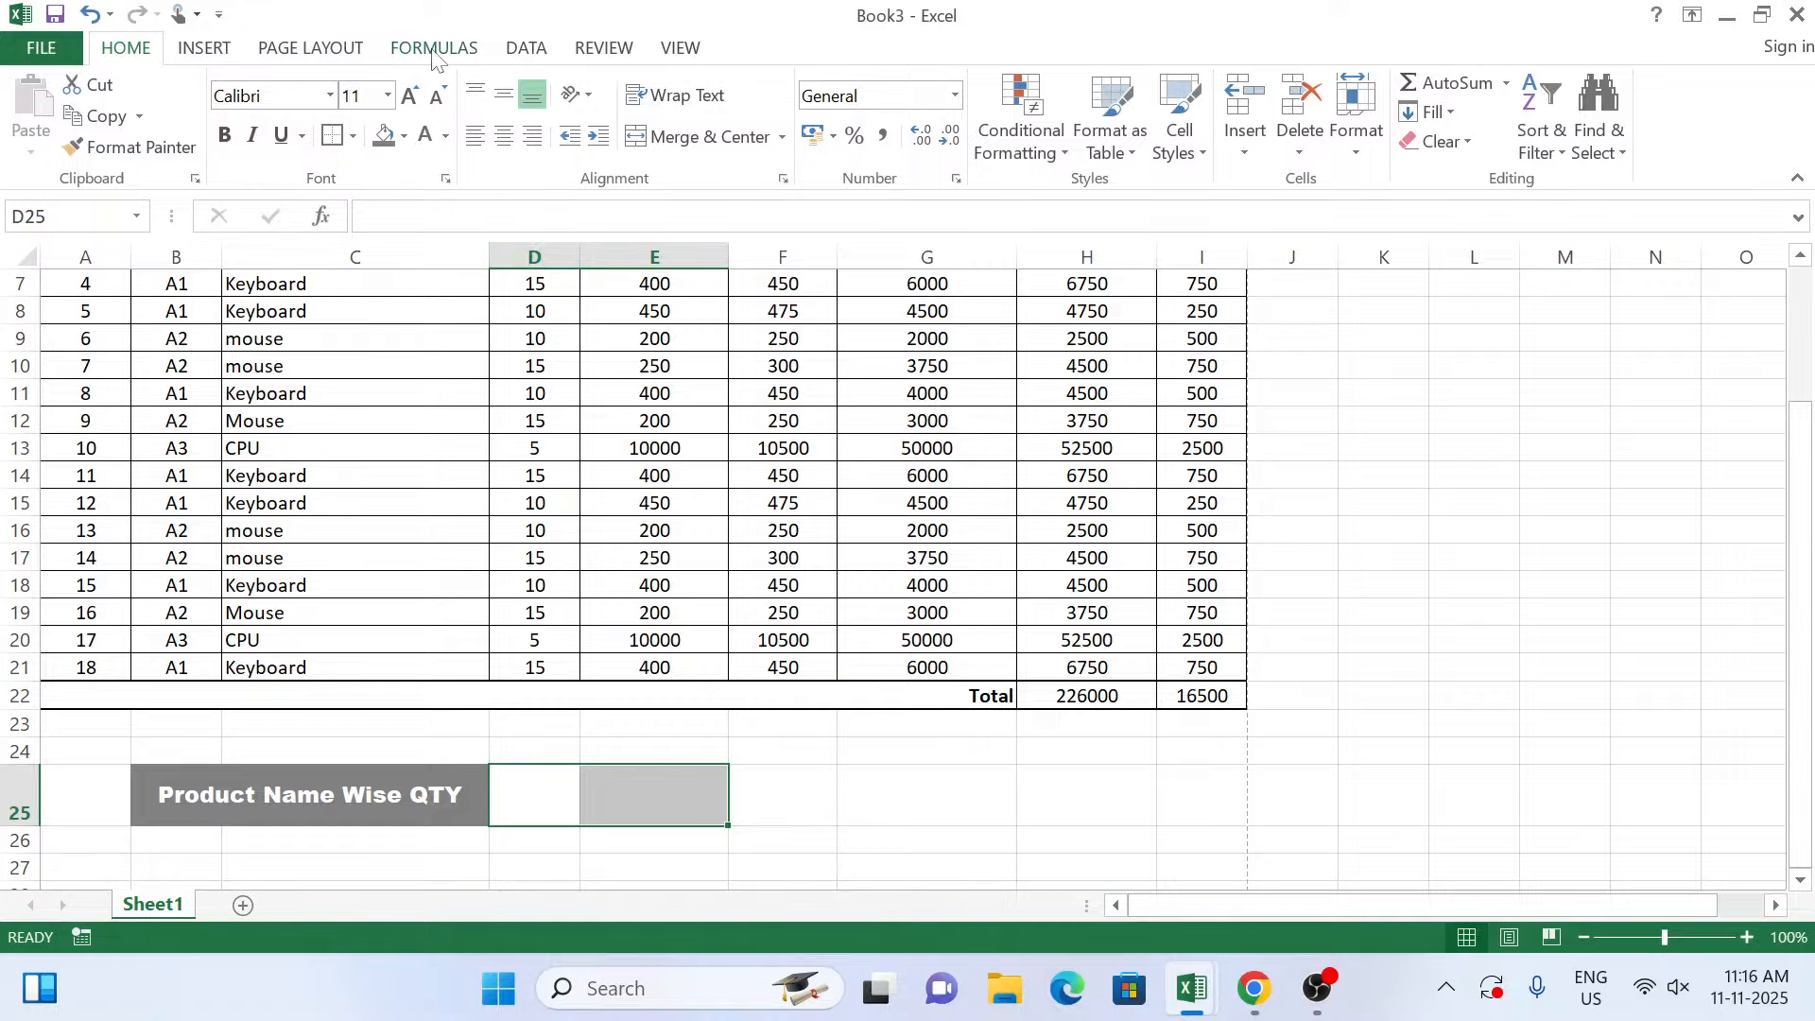
left_click(684, 137)
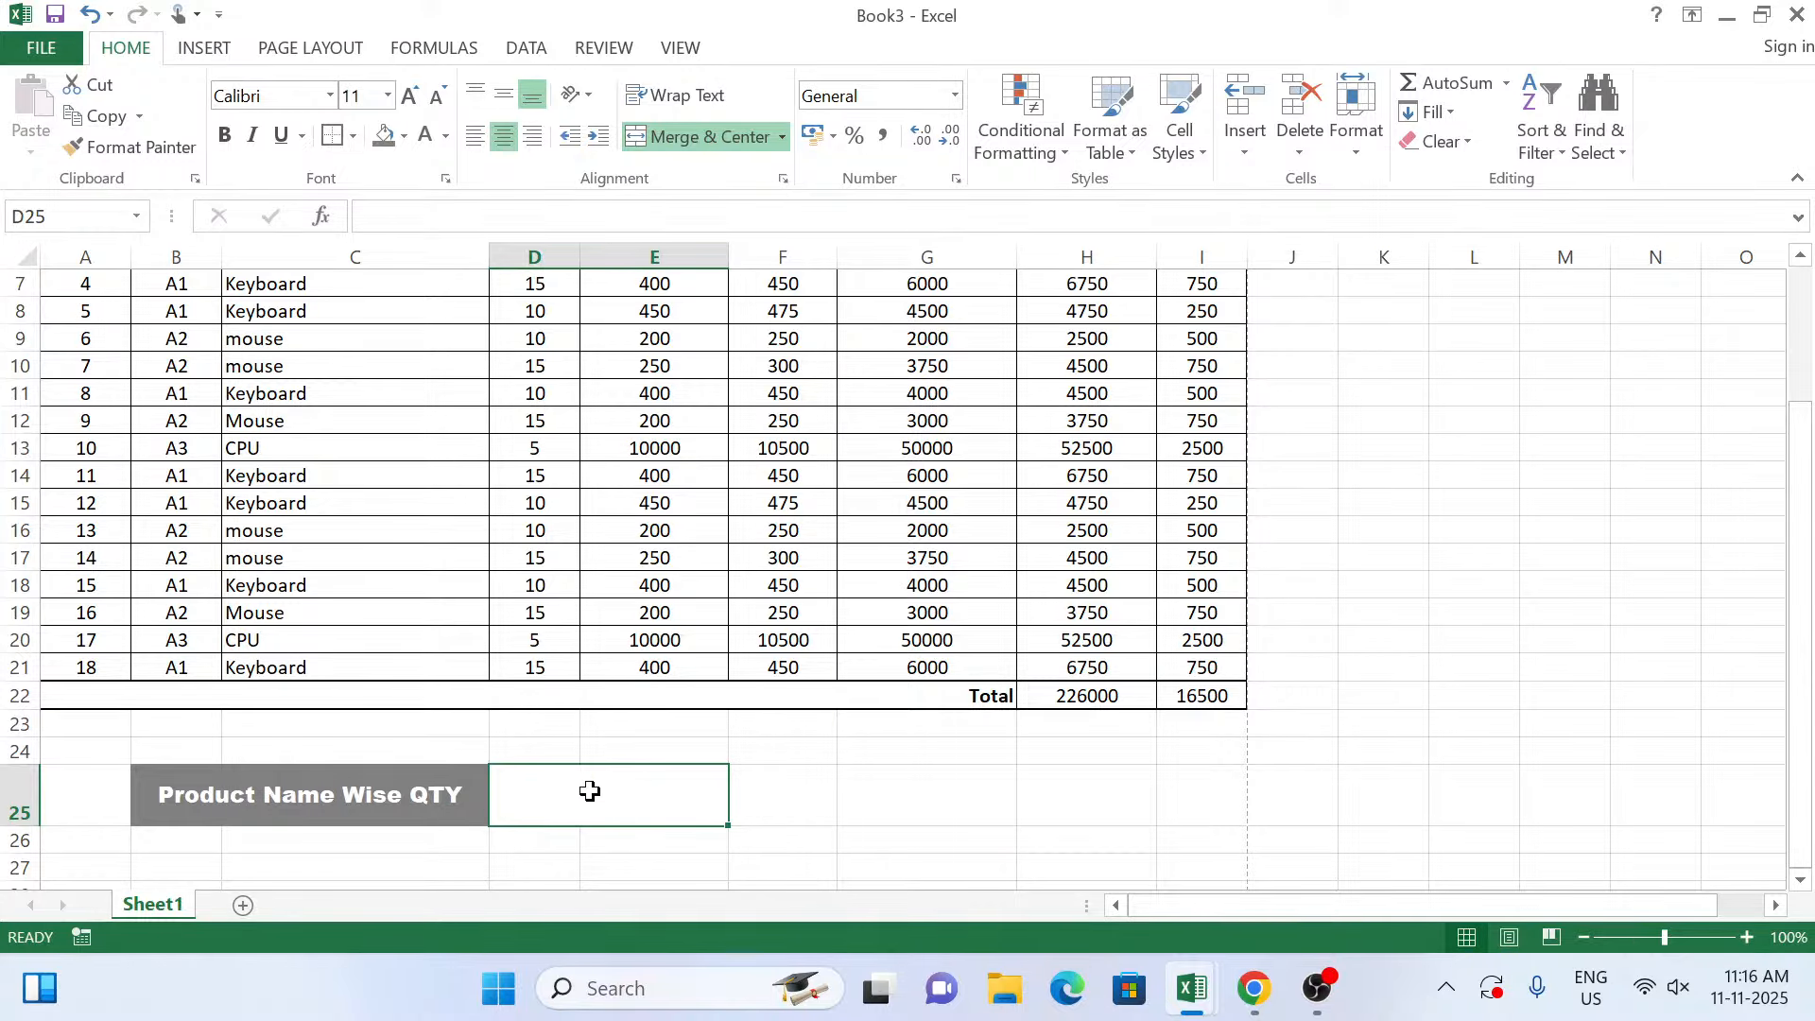
scroll(590, 792, "down", 1)
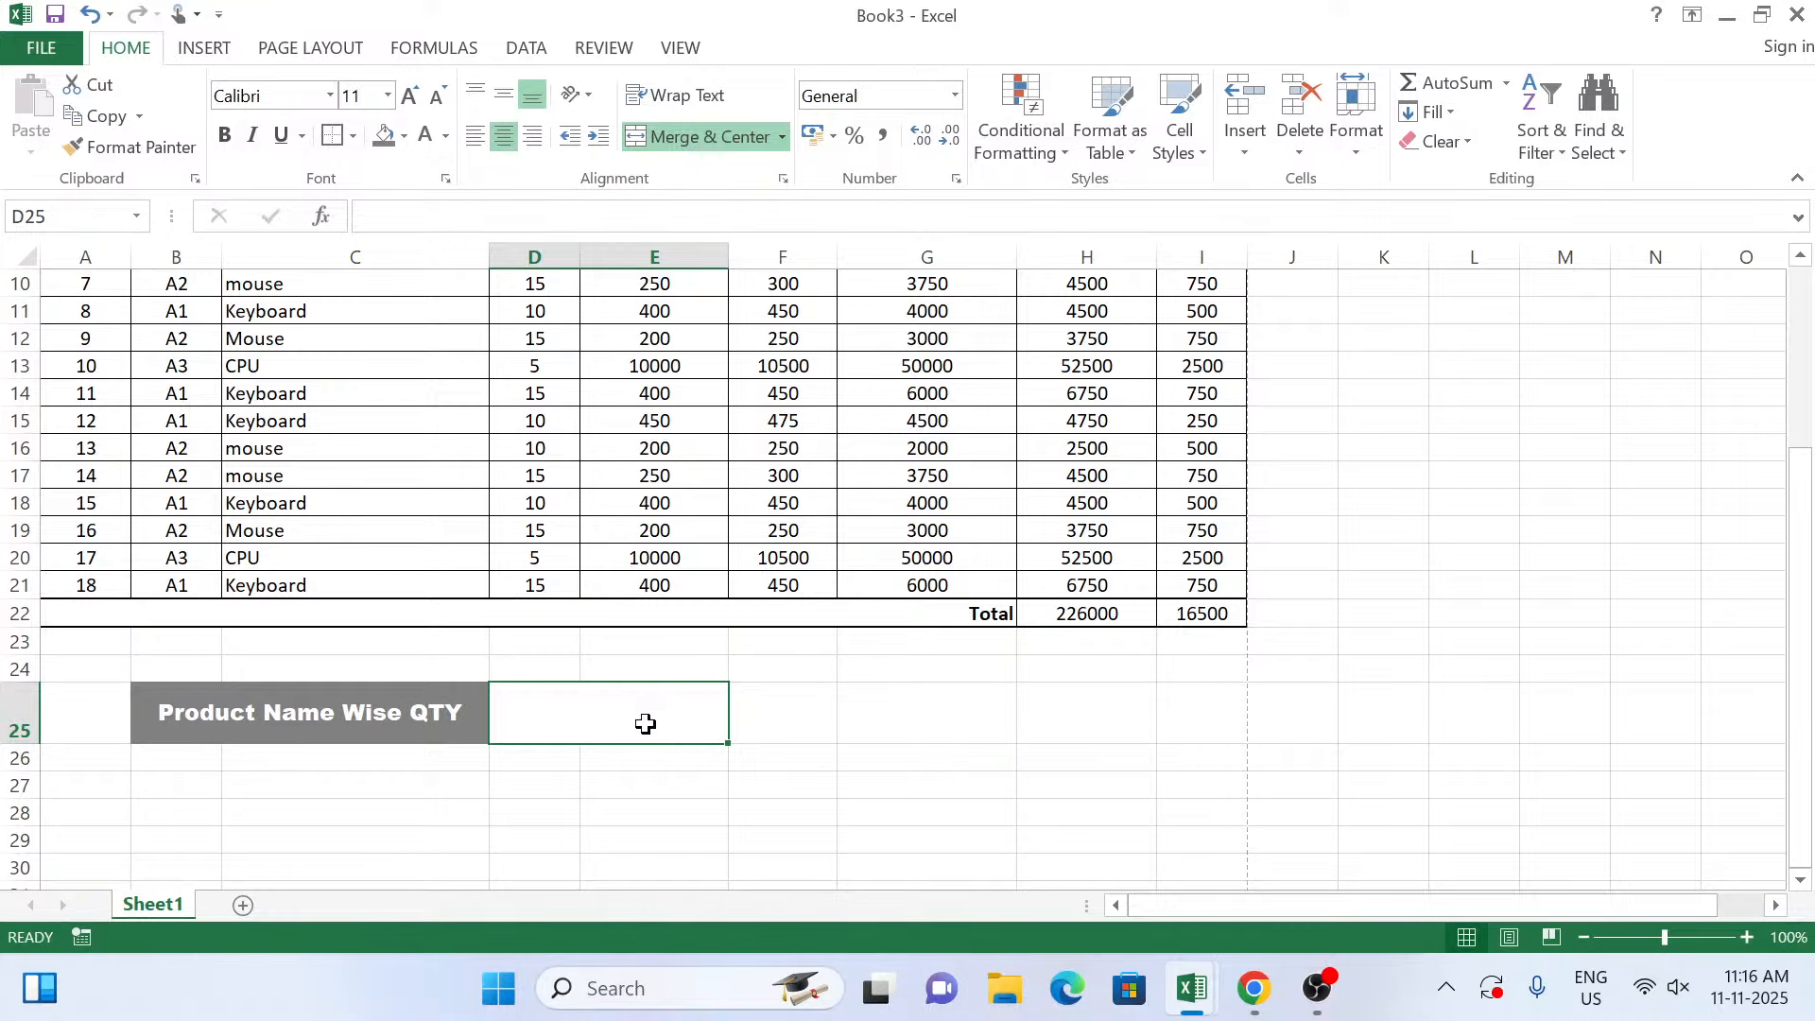
left_click(352, 711)
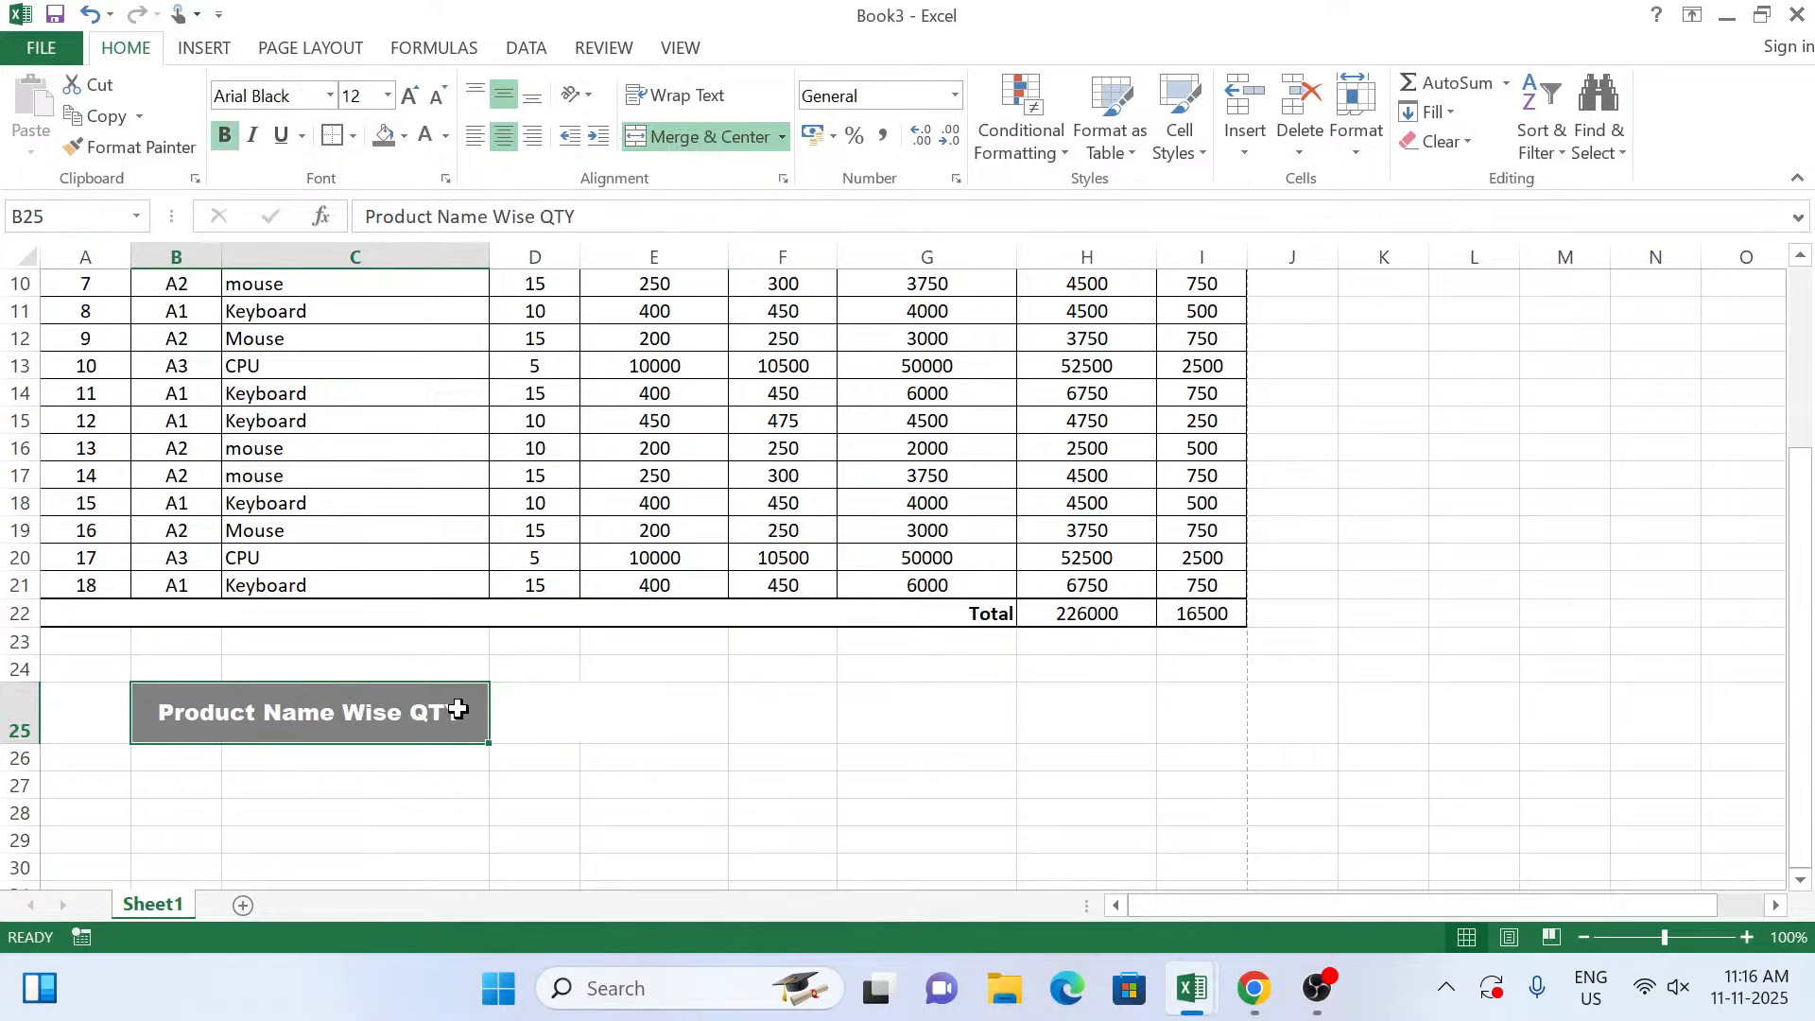
left_click_drag(438, 709, 676, 721)
left_click(698, 136)
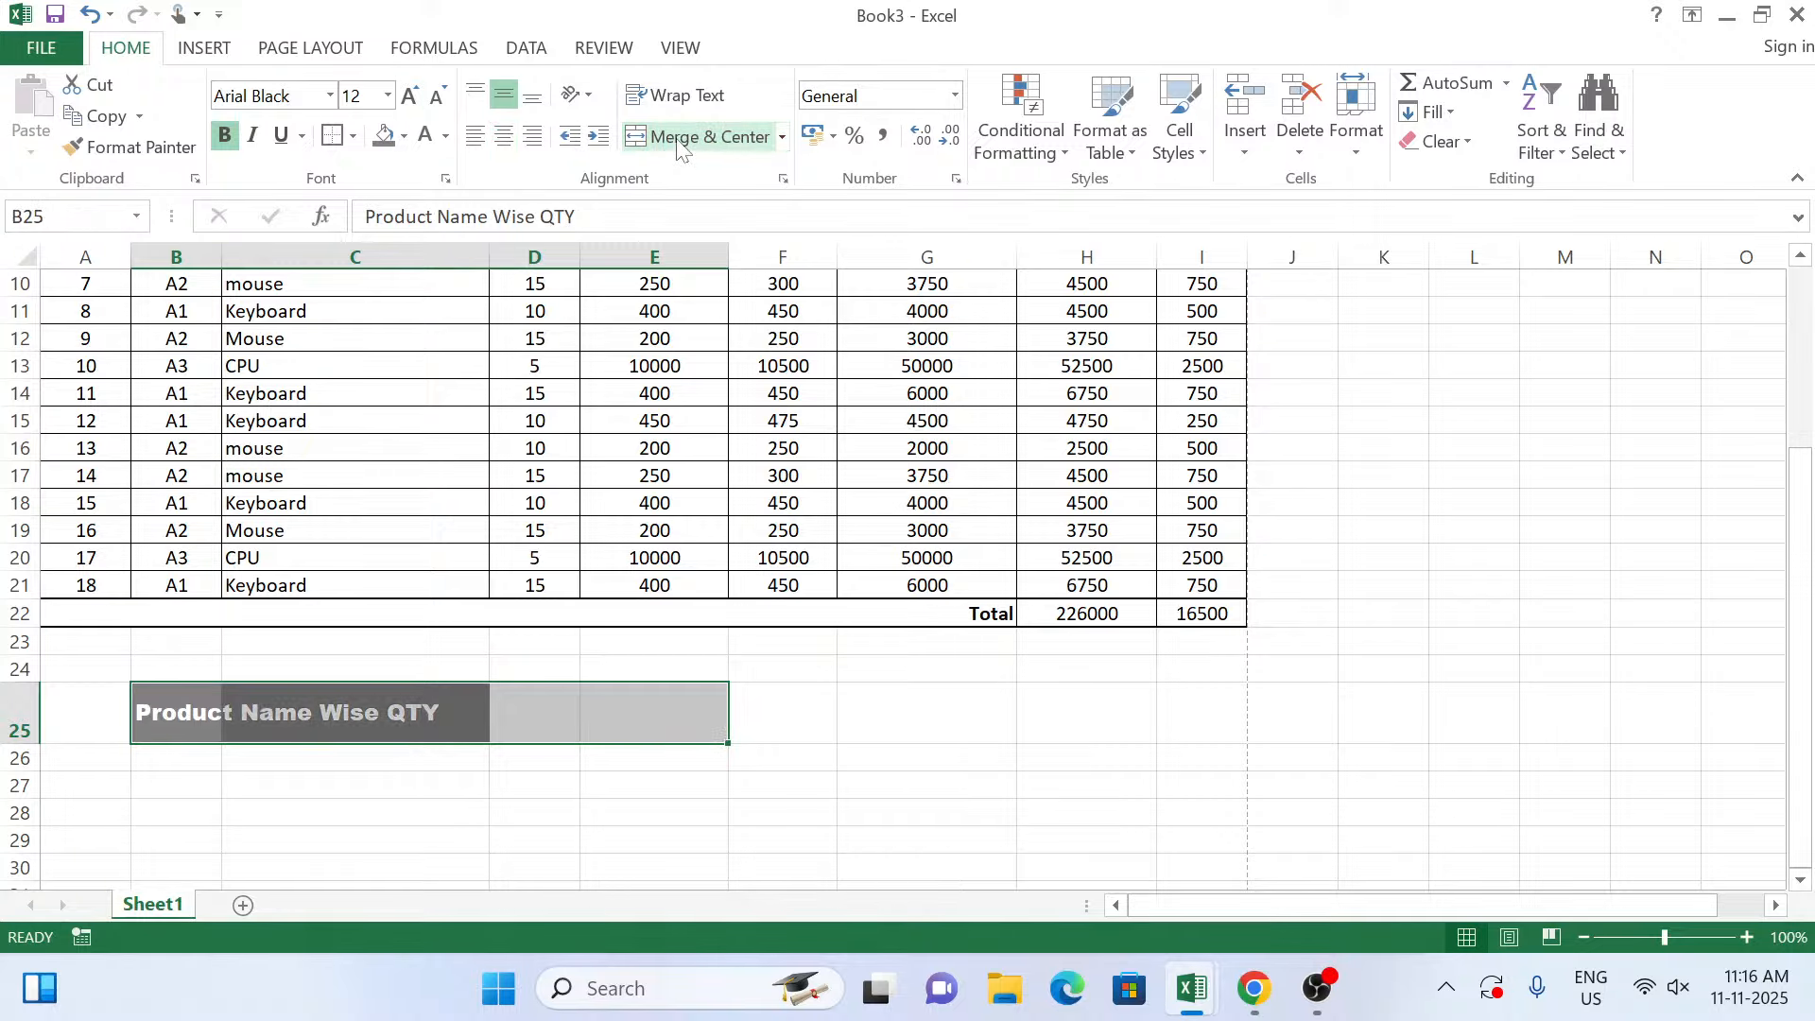
left_click(698, 136)
Merge and center B27:C27 below the summary heading and enter the column header Product Name.
left_click(365, 786)
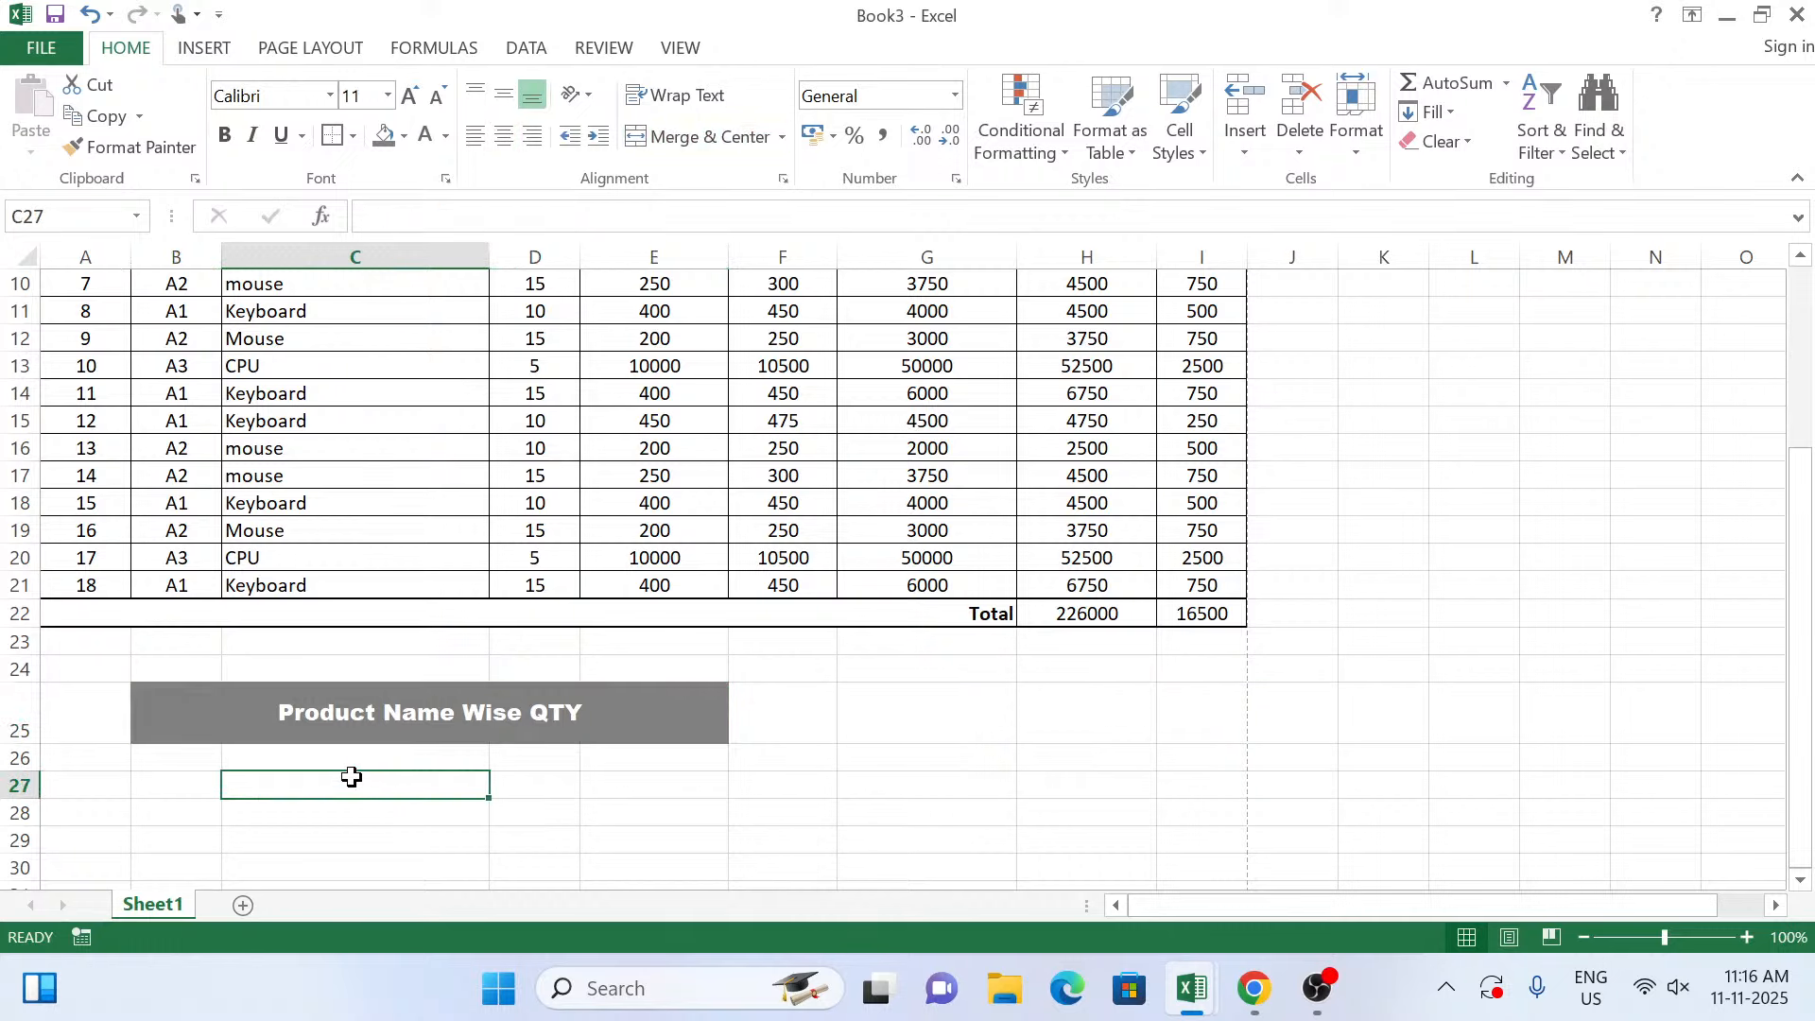
left_click(205, 784)
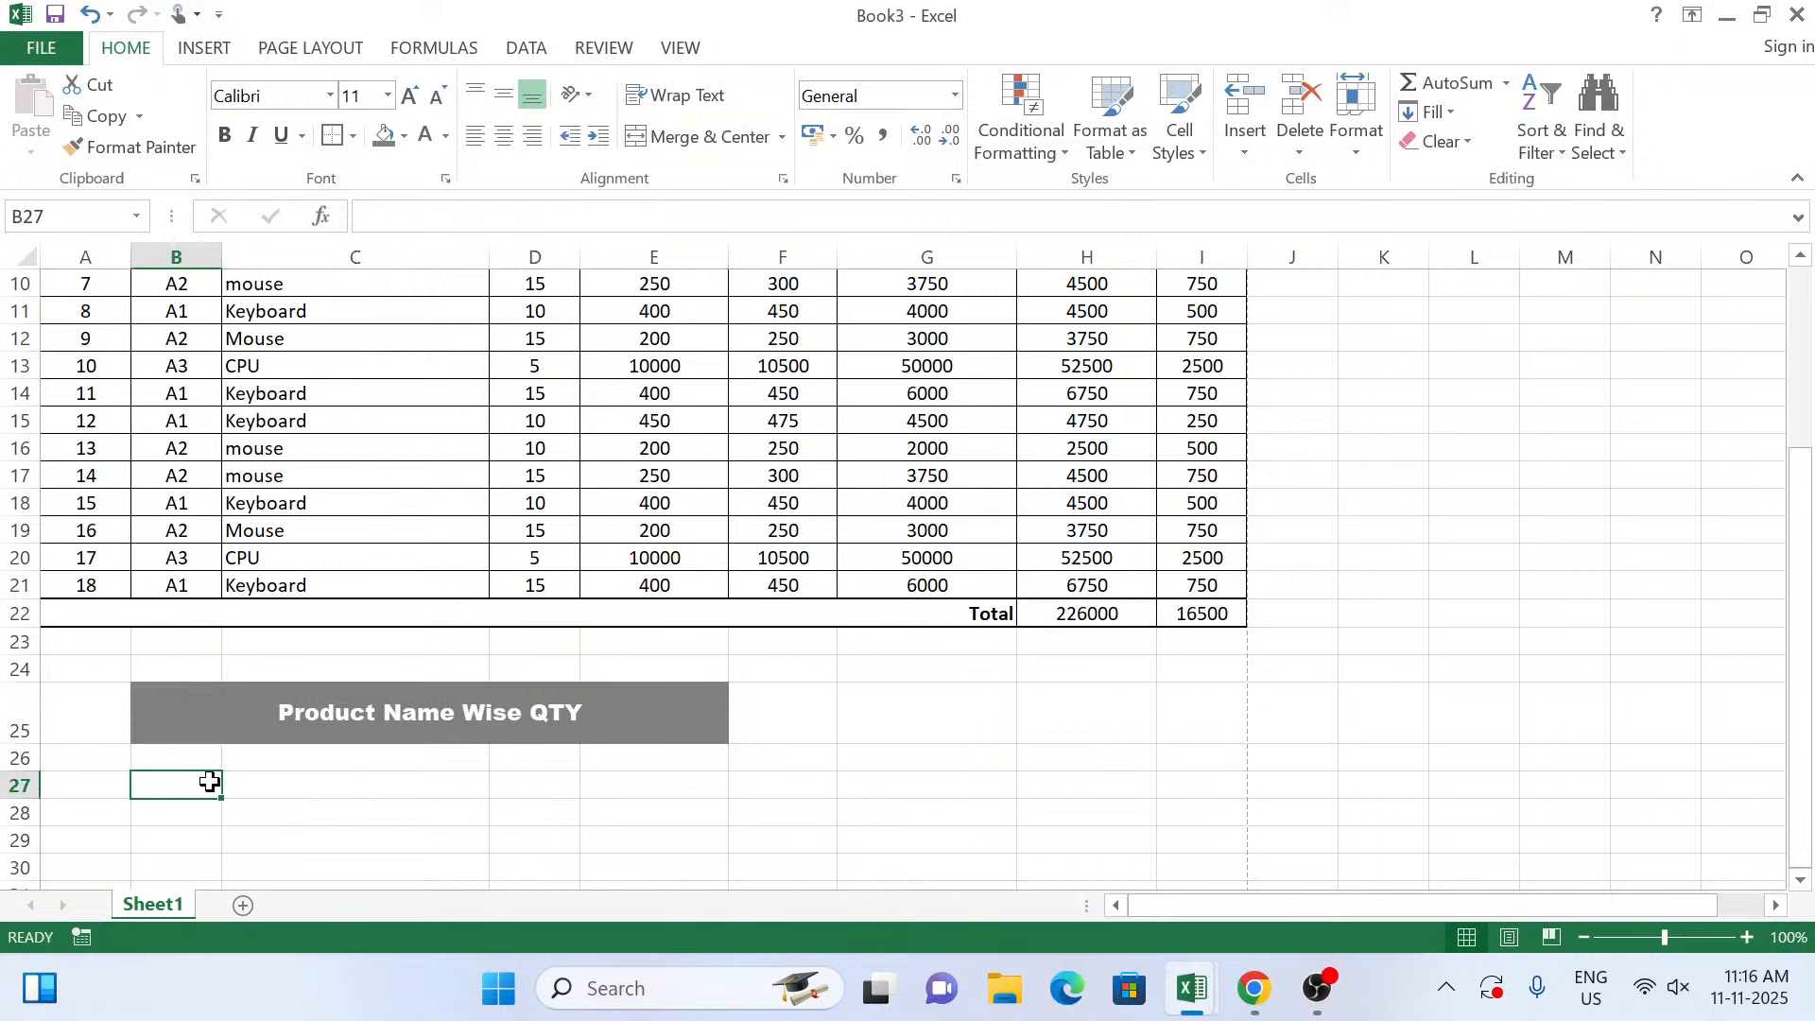
left_click_drag(209, 782, 259, 784)
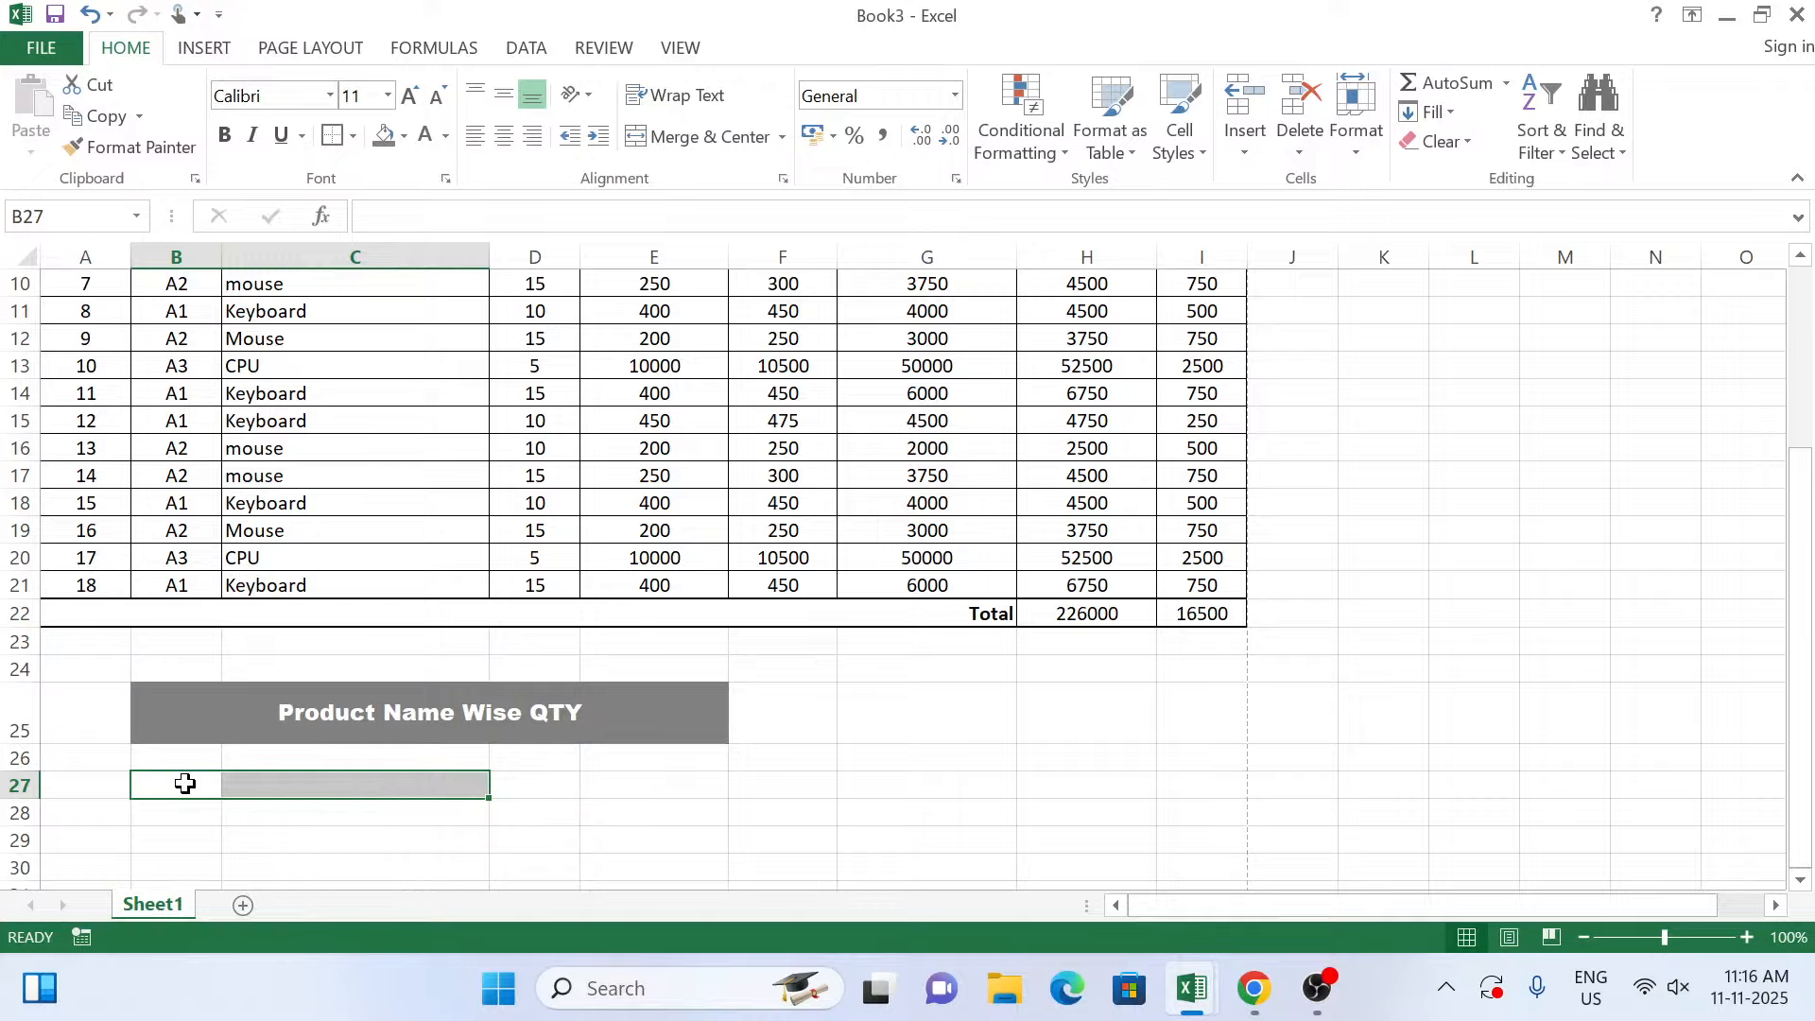
left_click(700, 137)
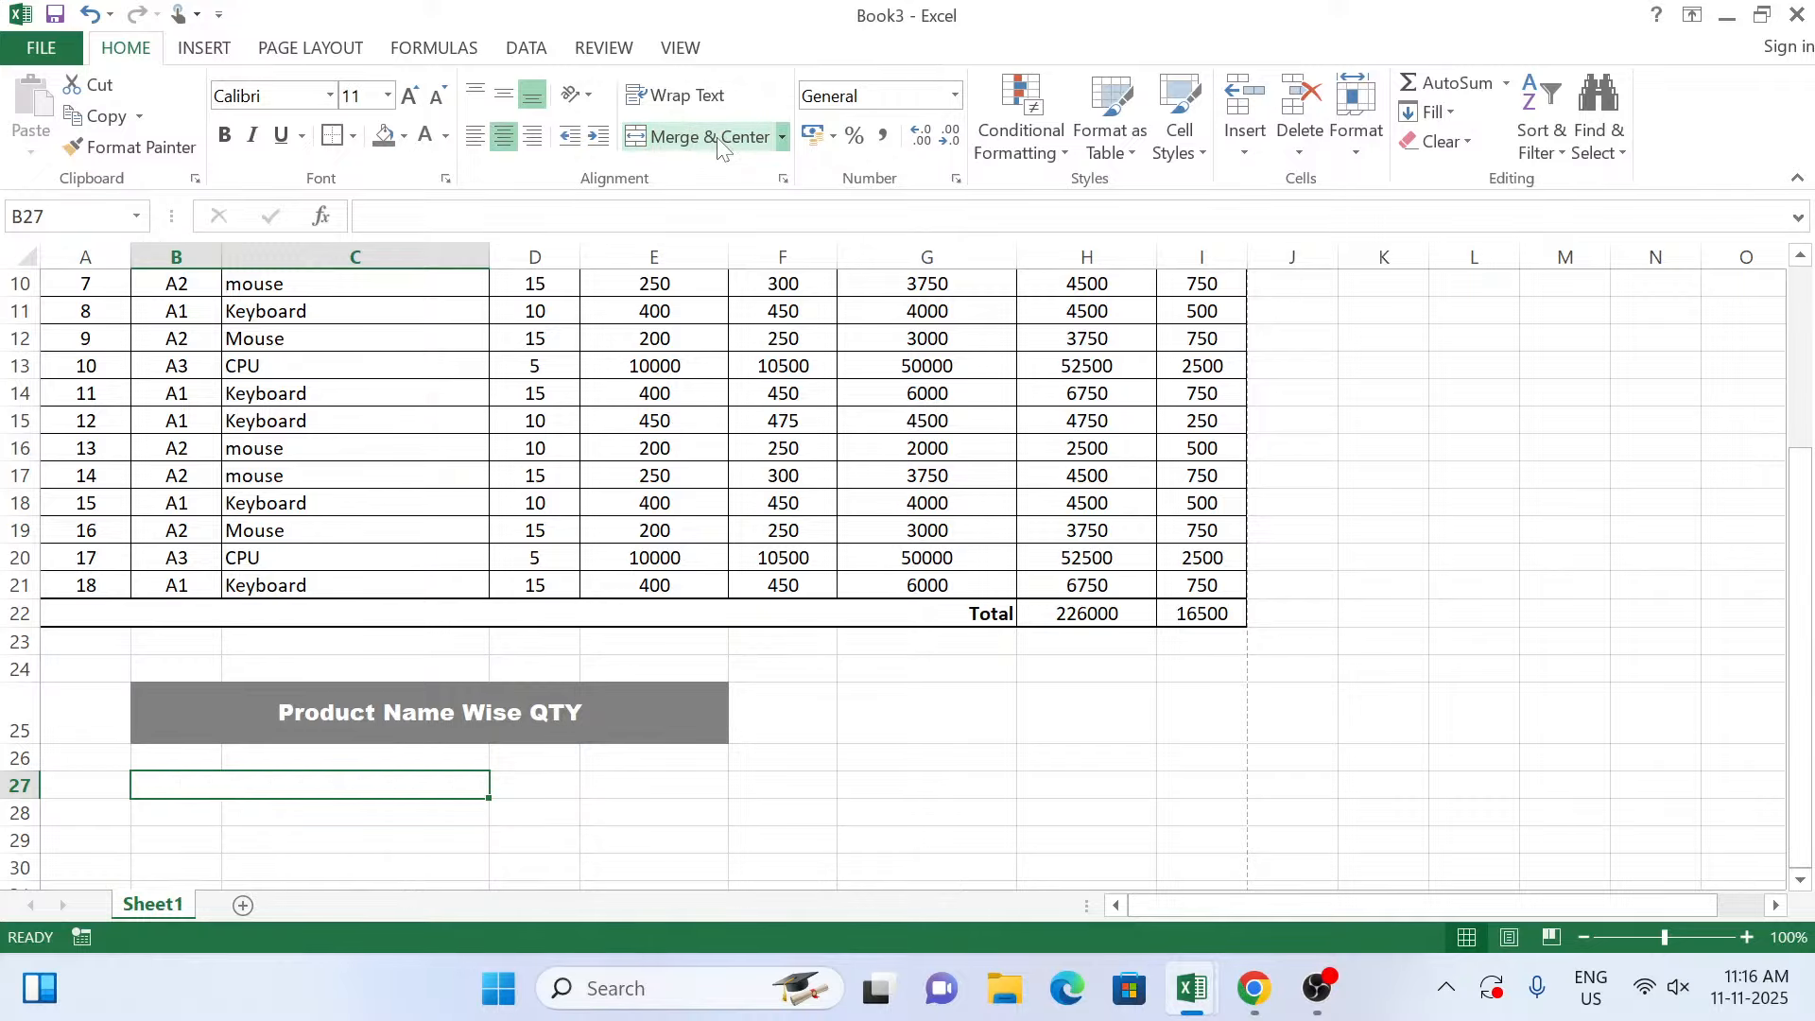
type("Pro")
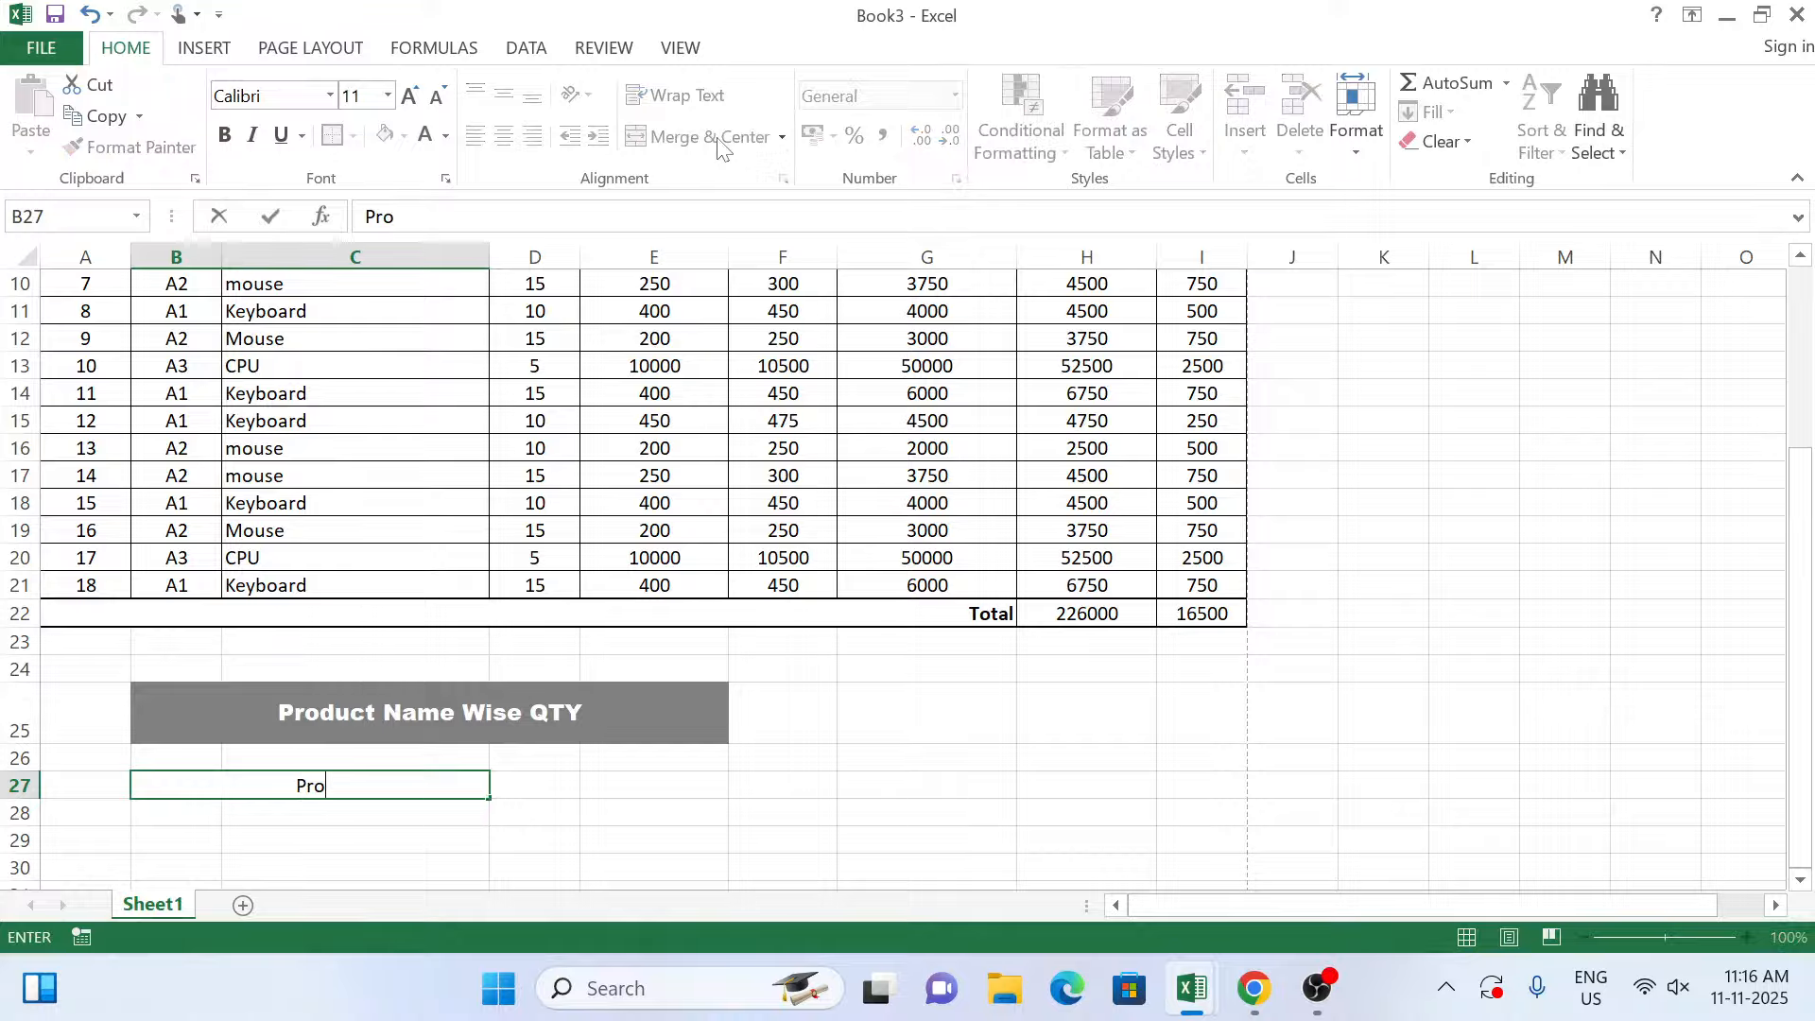
type("duct Name")
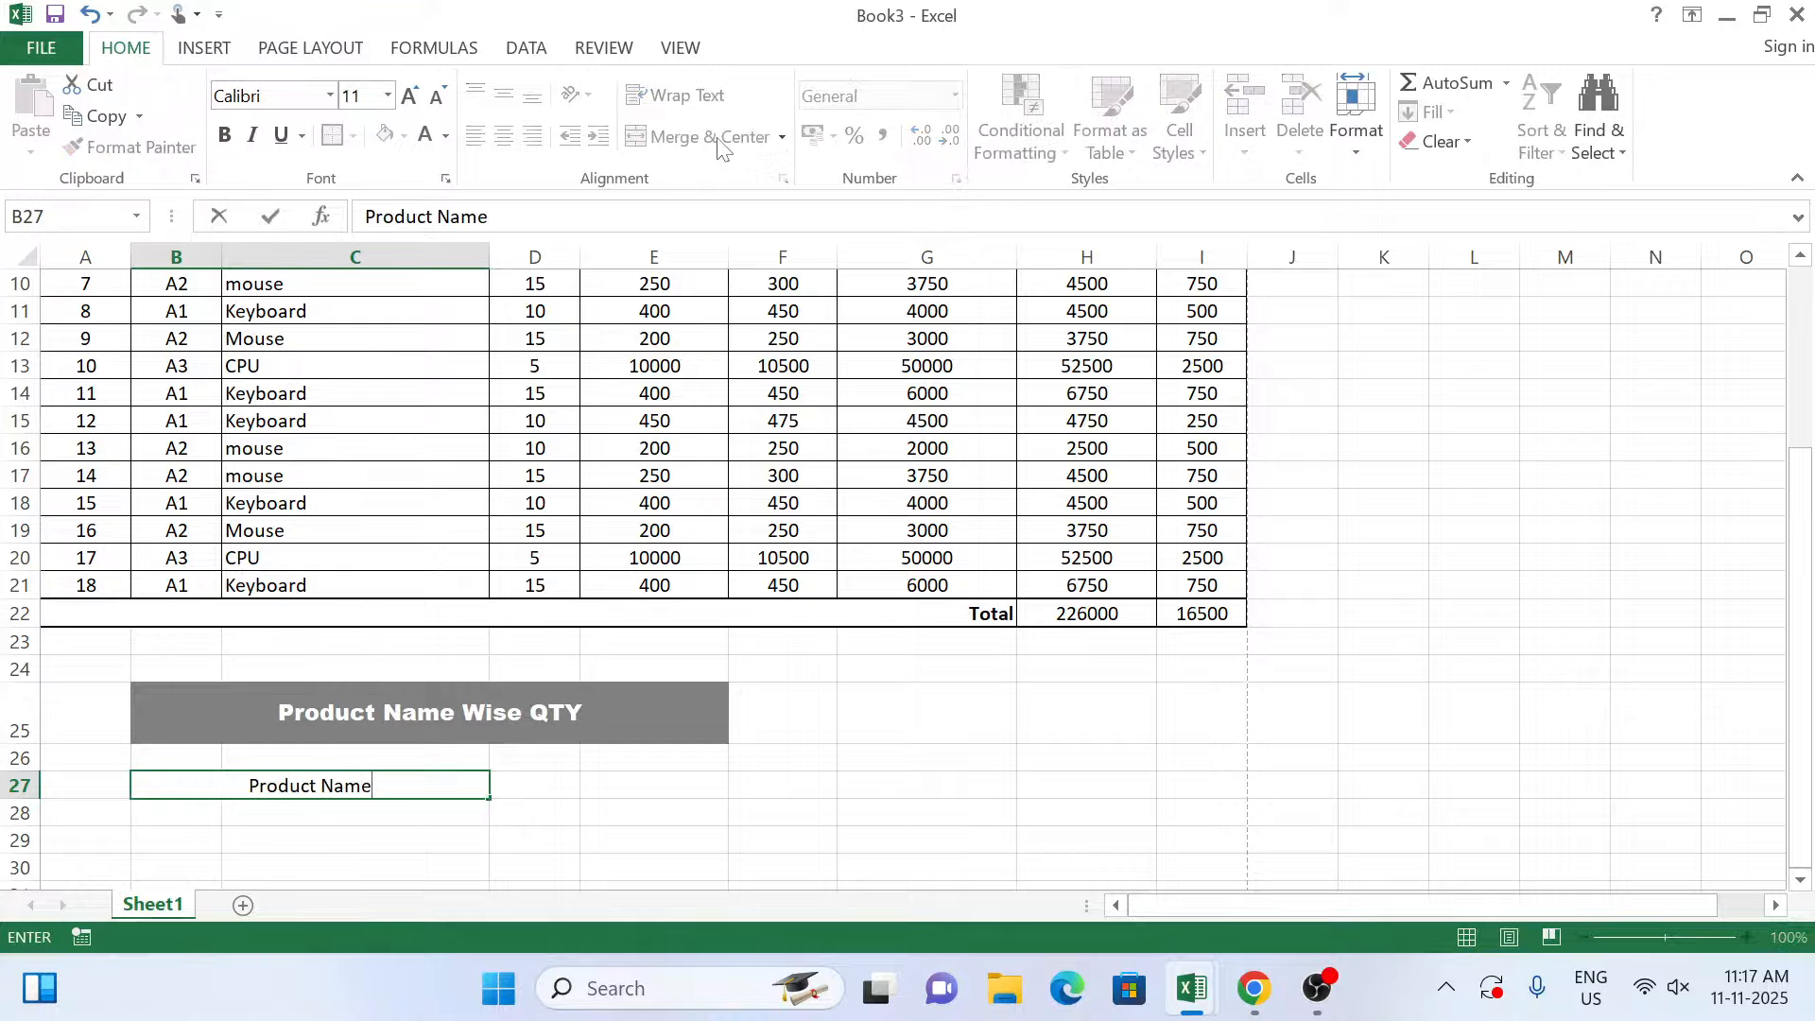
key("Tab")
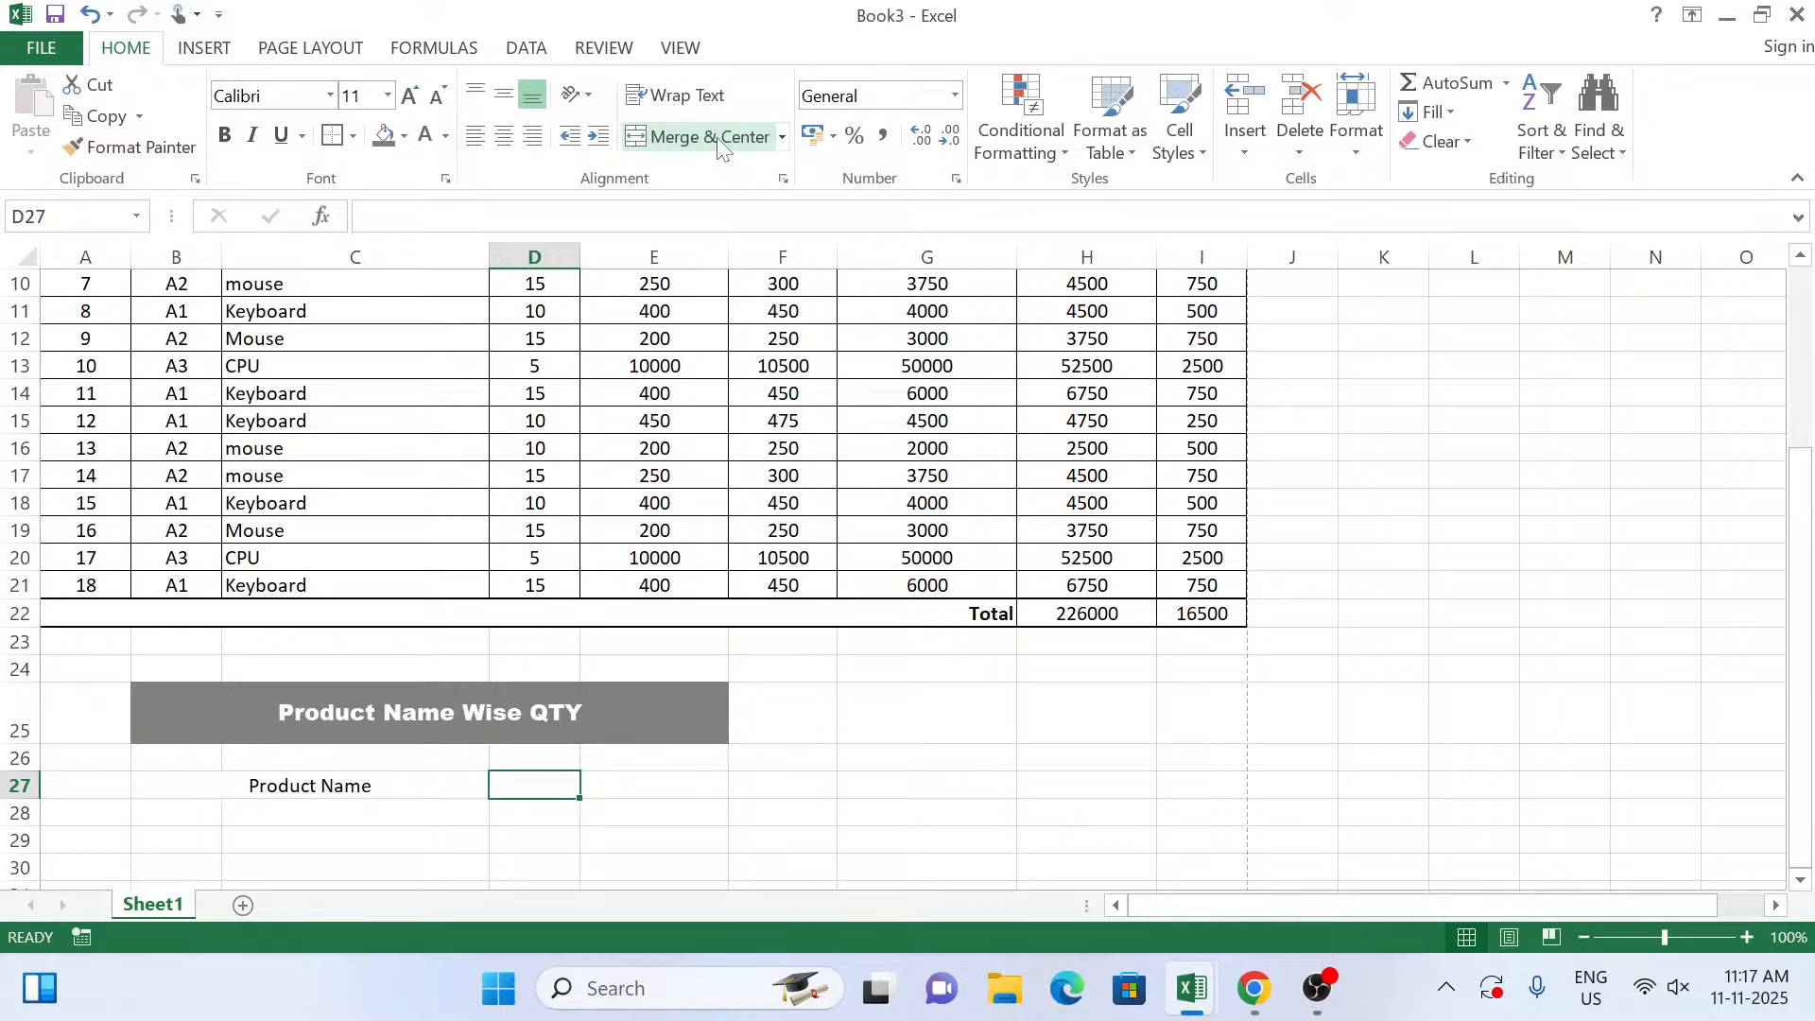
Merge and center D27:E27 beside the Product Name header and enter the column header QTY.
key("shift+Right")
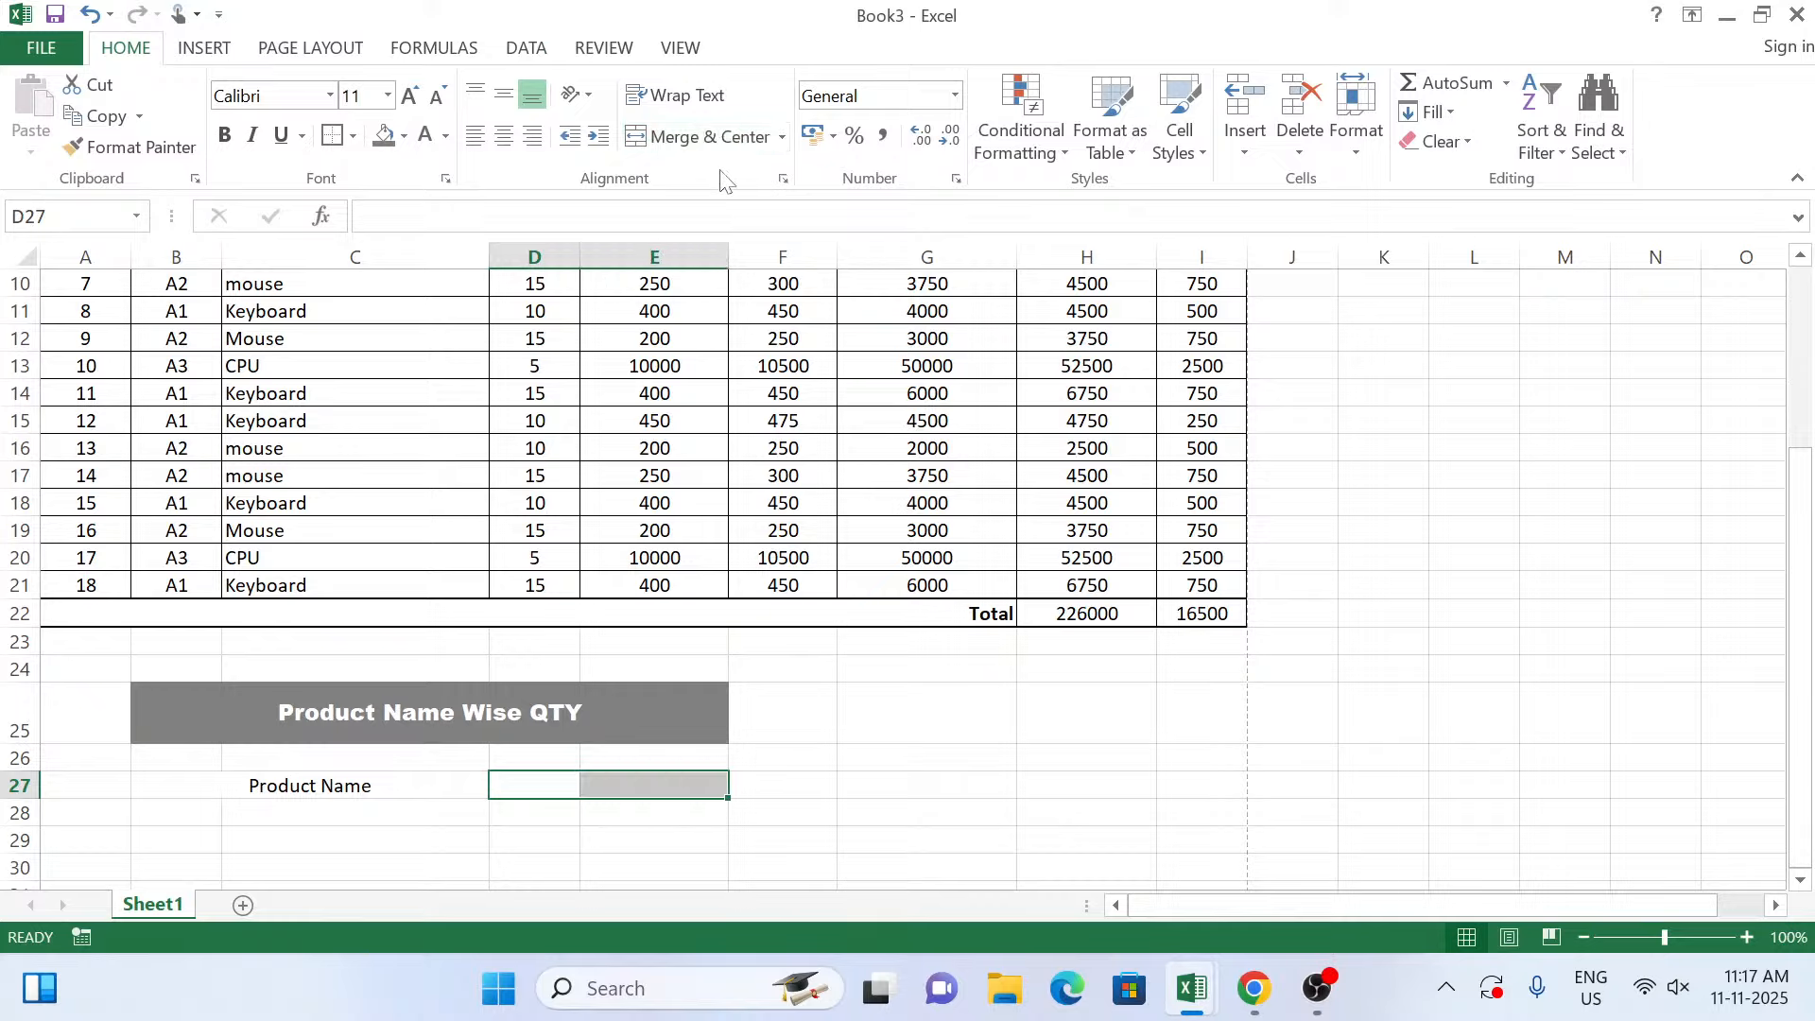
left_click(698, 136)
type("Q")
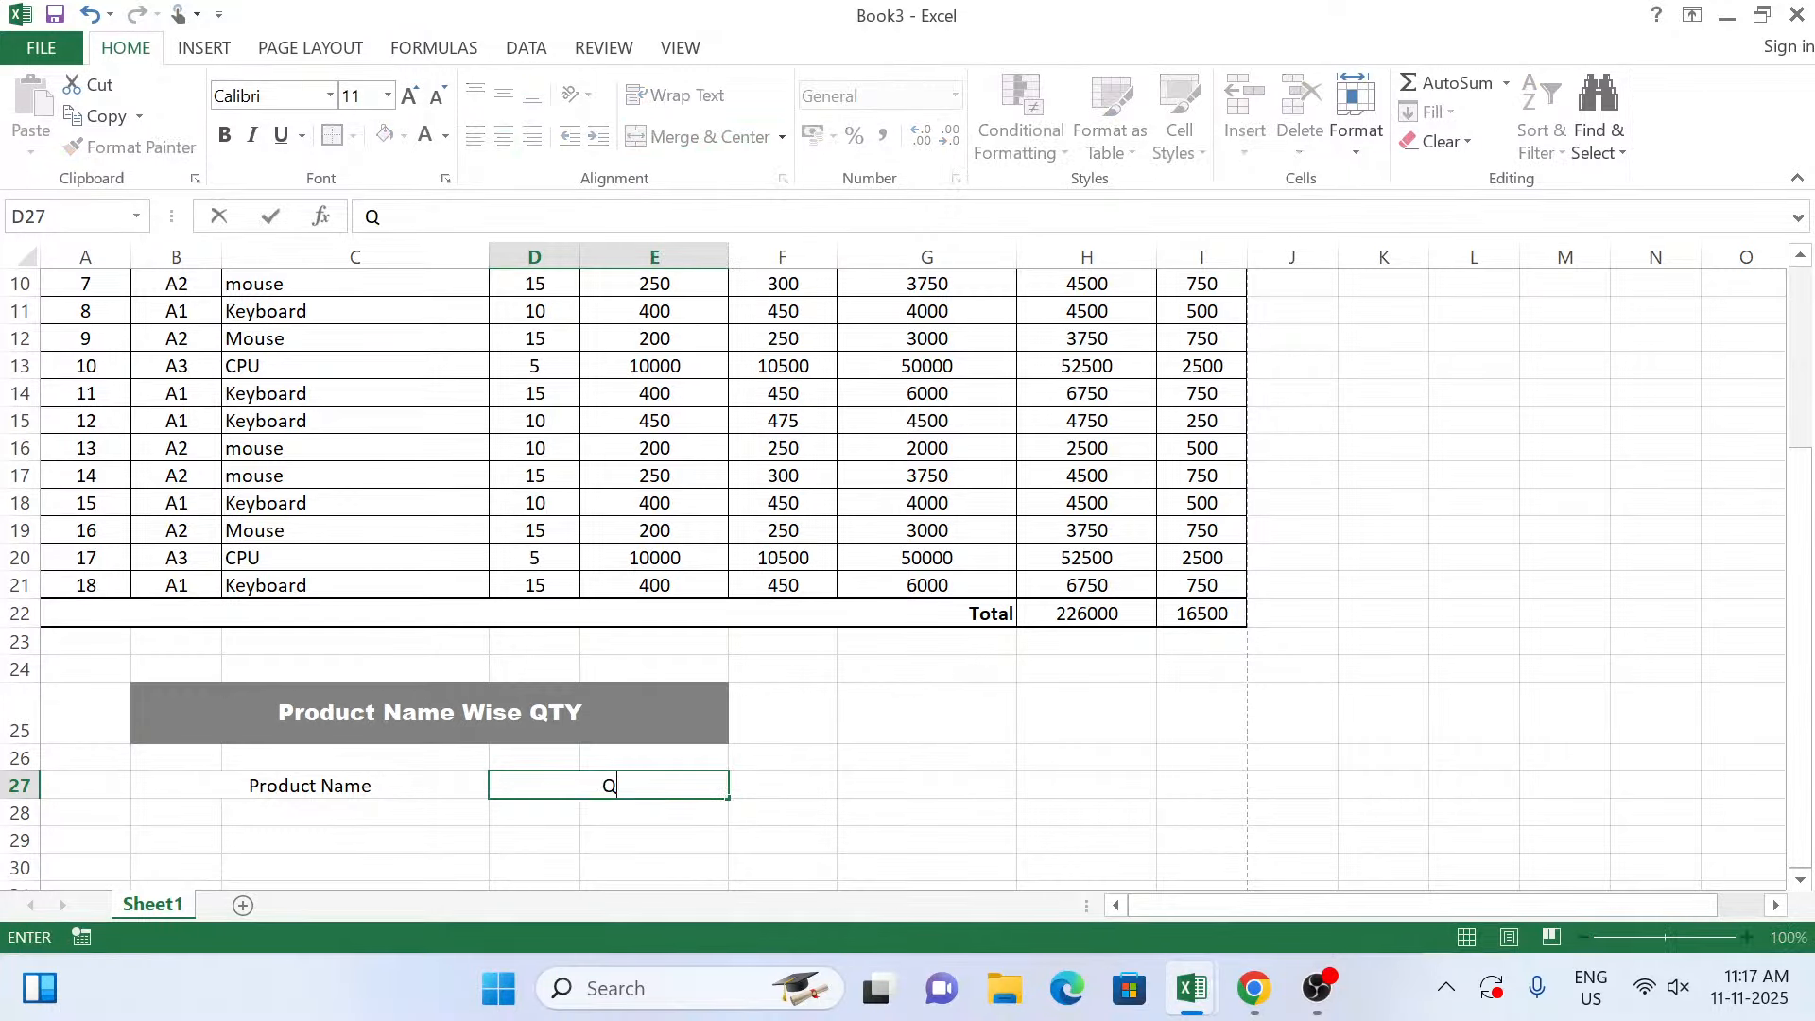
type("TY")
key("Return")
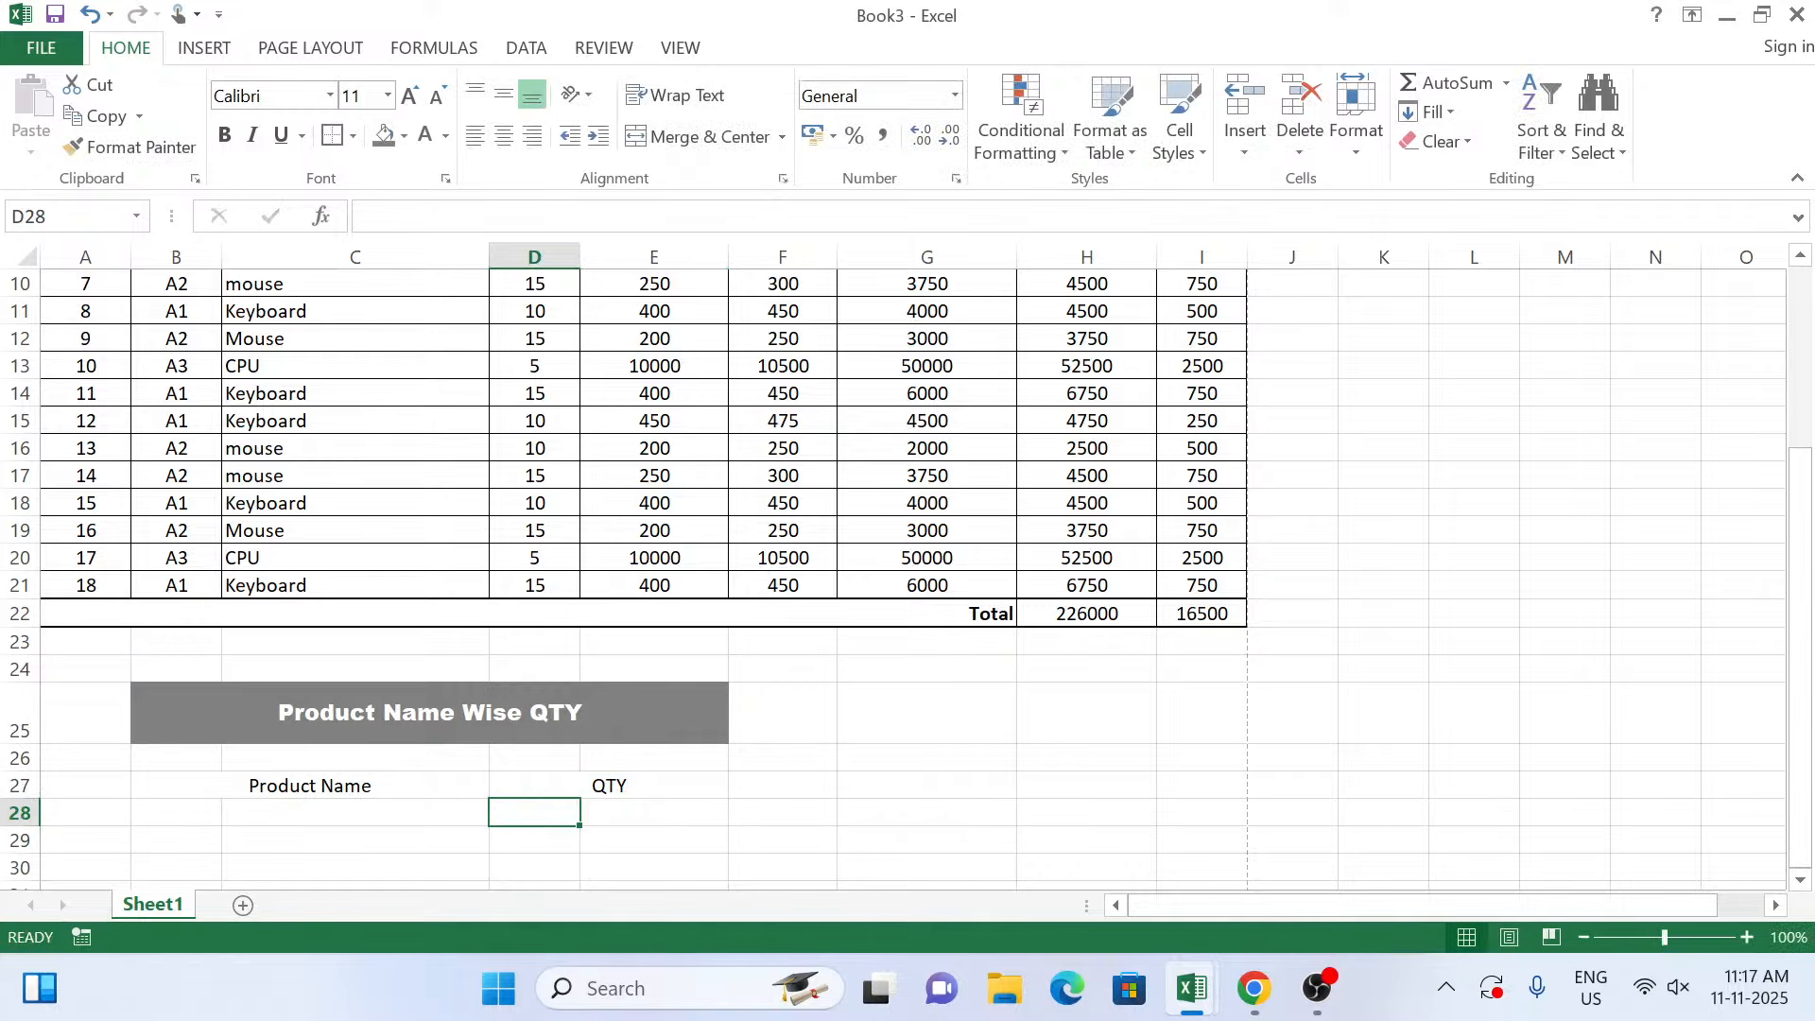
Select the summary block B25:E29, from the Product Name Wise QTY heading through the rows below the column headers.
left_click(308, 793)
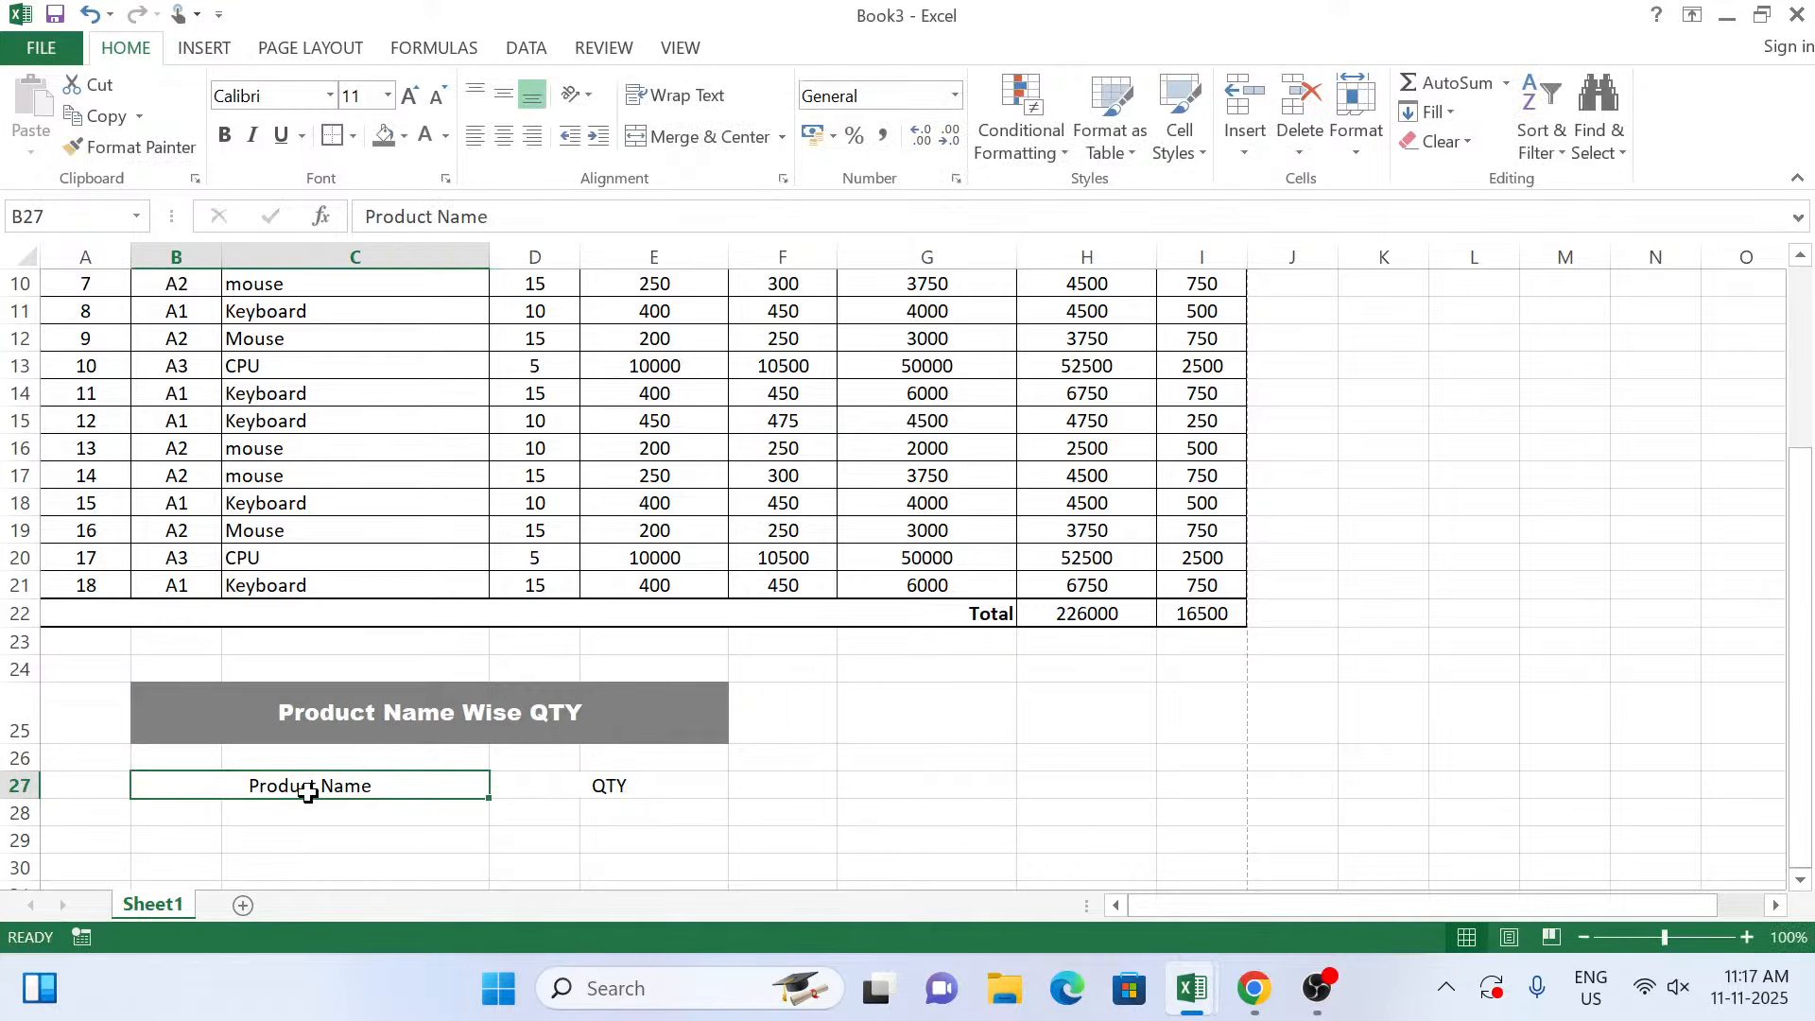
left_click_drag(373, 713, 455, 835)
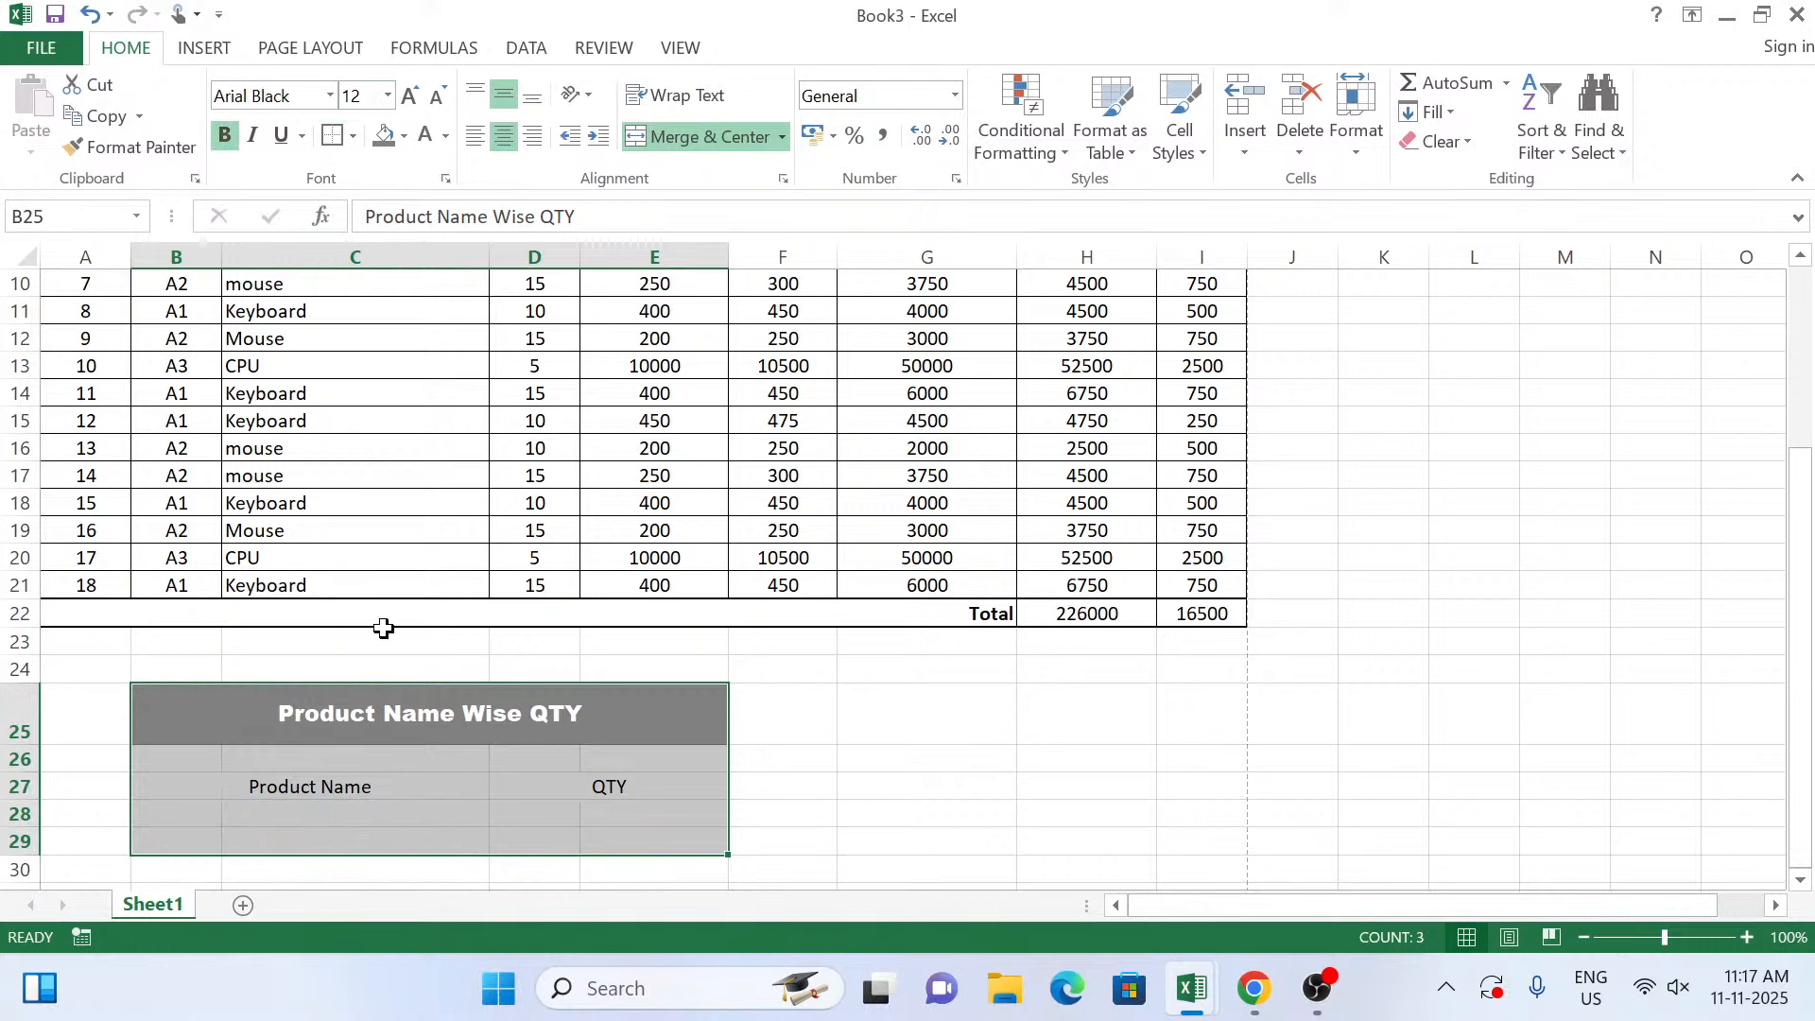
Fill the Product Name header cell with red and the QTY header cell with yellow in row 27.
left_click(386, 794)
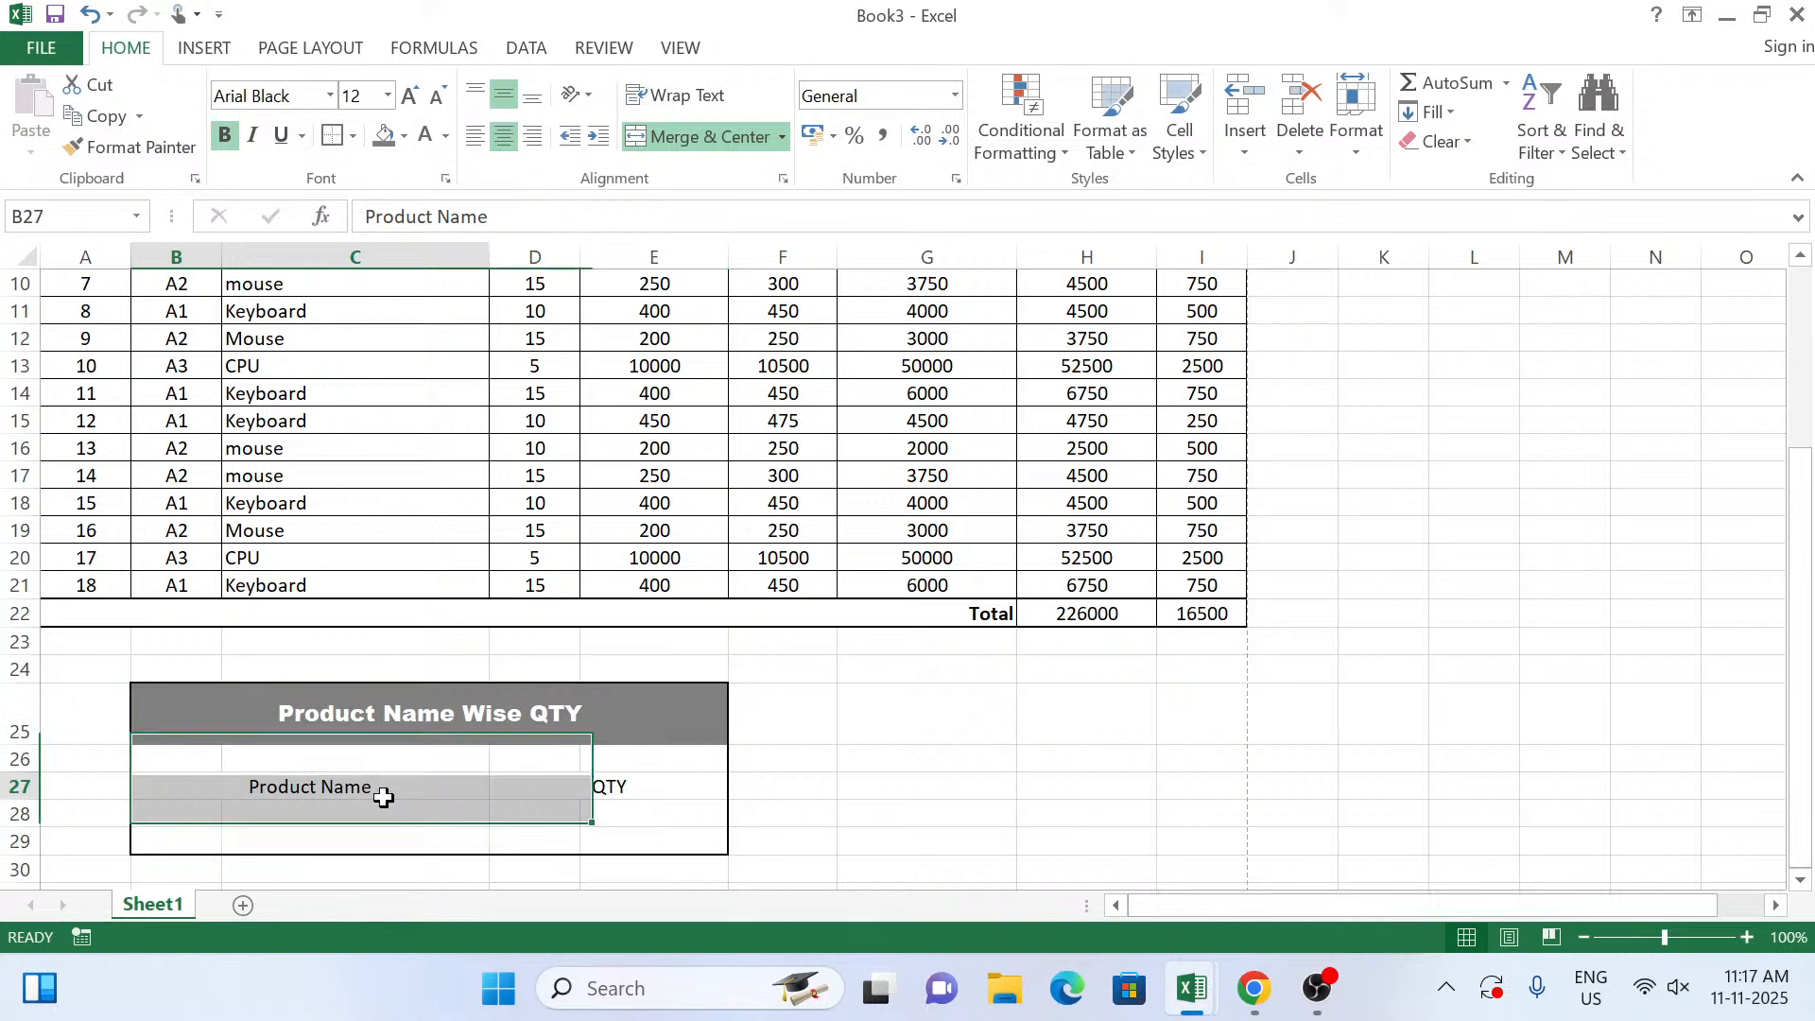
left_click(640, 785, "ctrl")
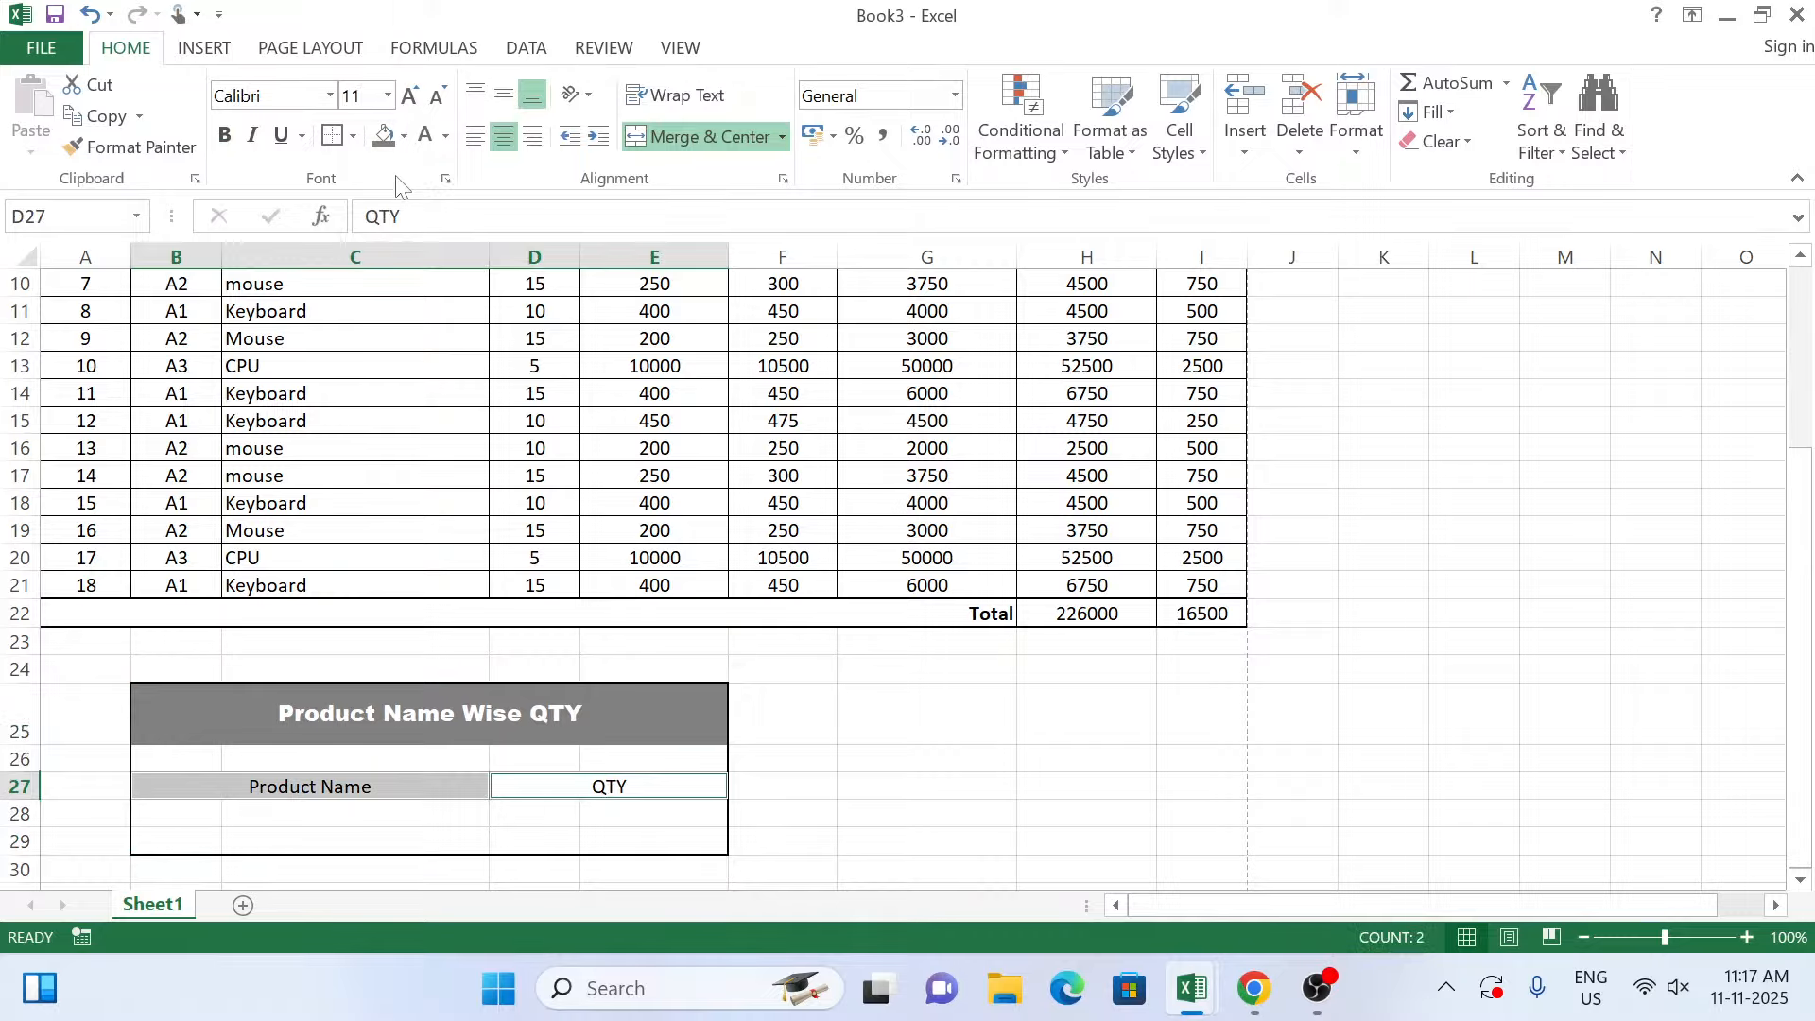
left_click(404, 137)
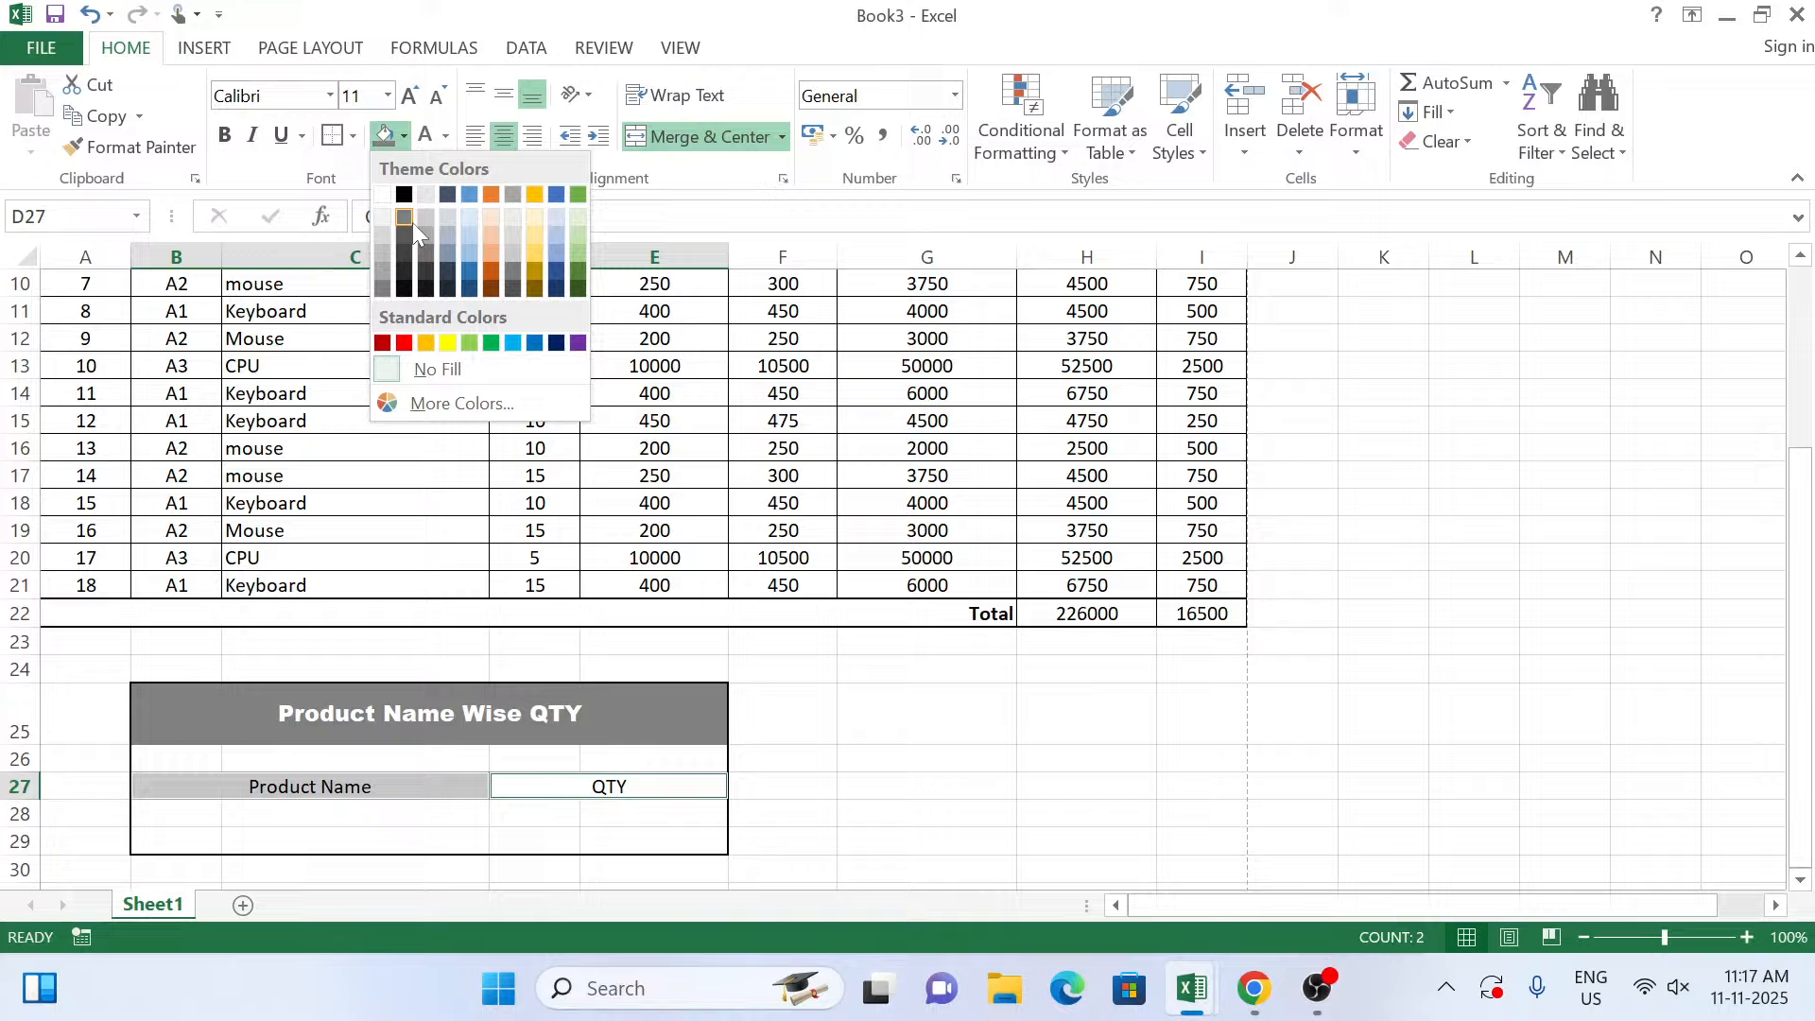
left_click(403, 342)
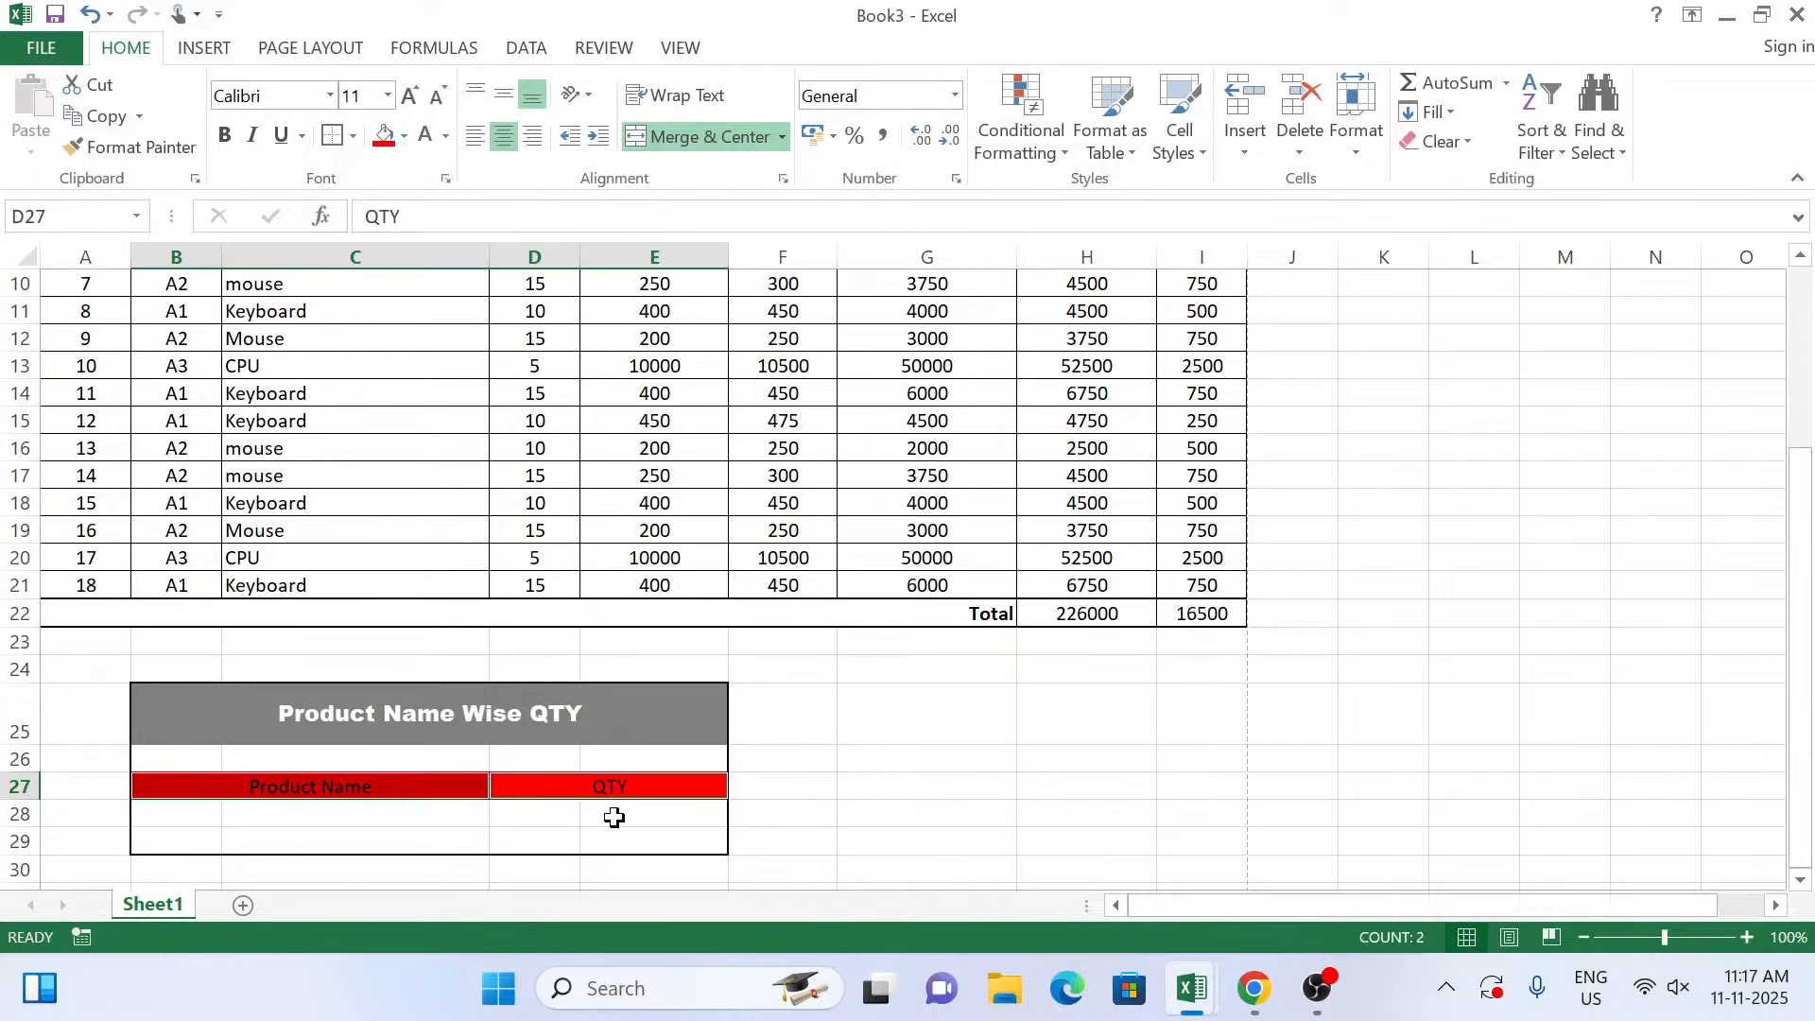
left_click(404, 136)
left_click(447, 342)
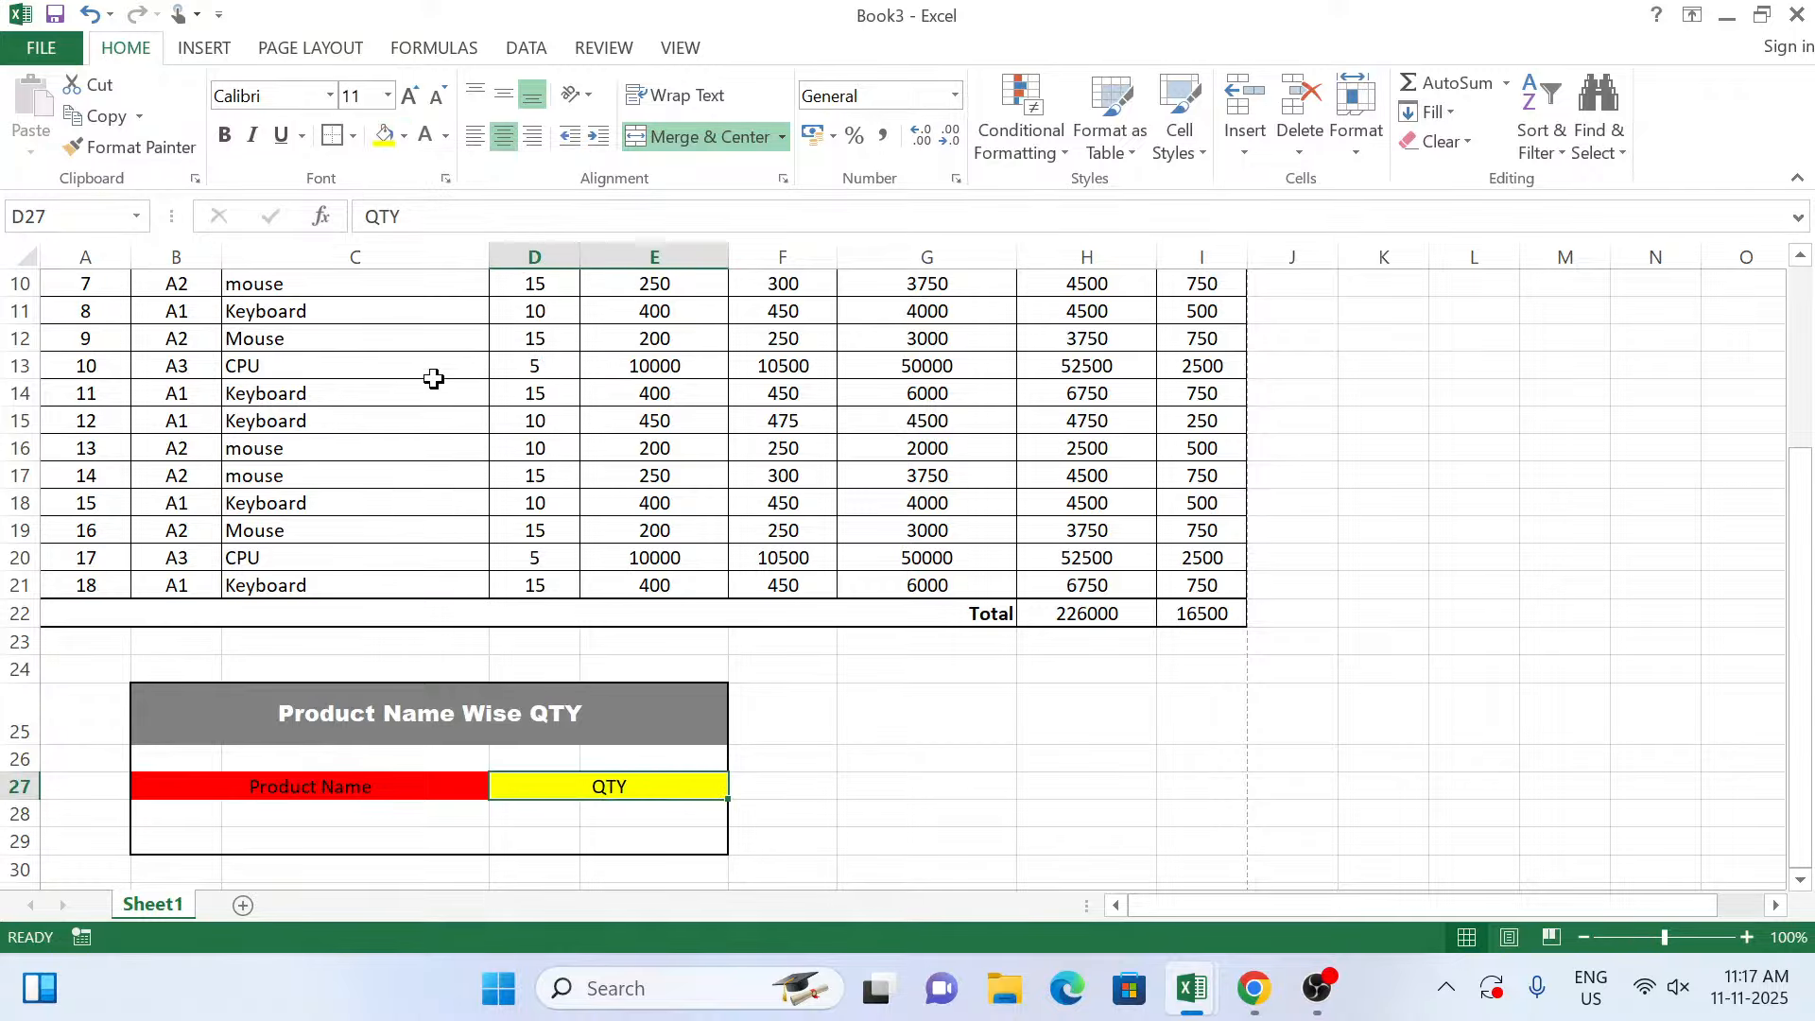
Merge and center B28:C28 under Product Name and D28:E28 under QTY.
left_click_drag(195, 813, 300, 813)
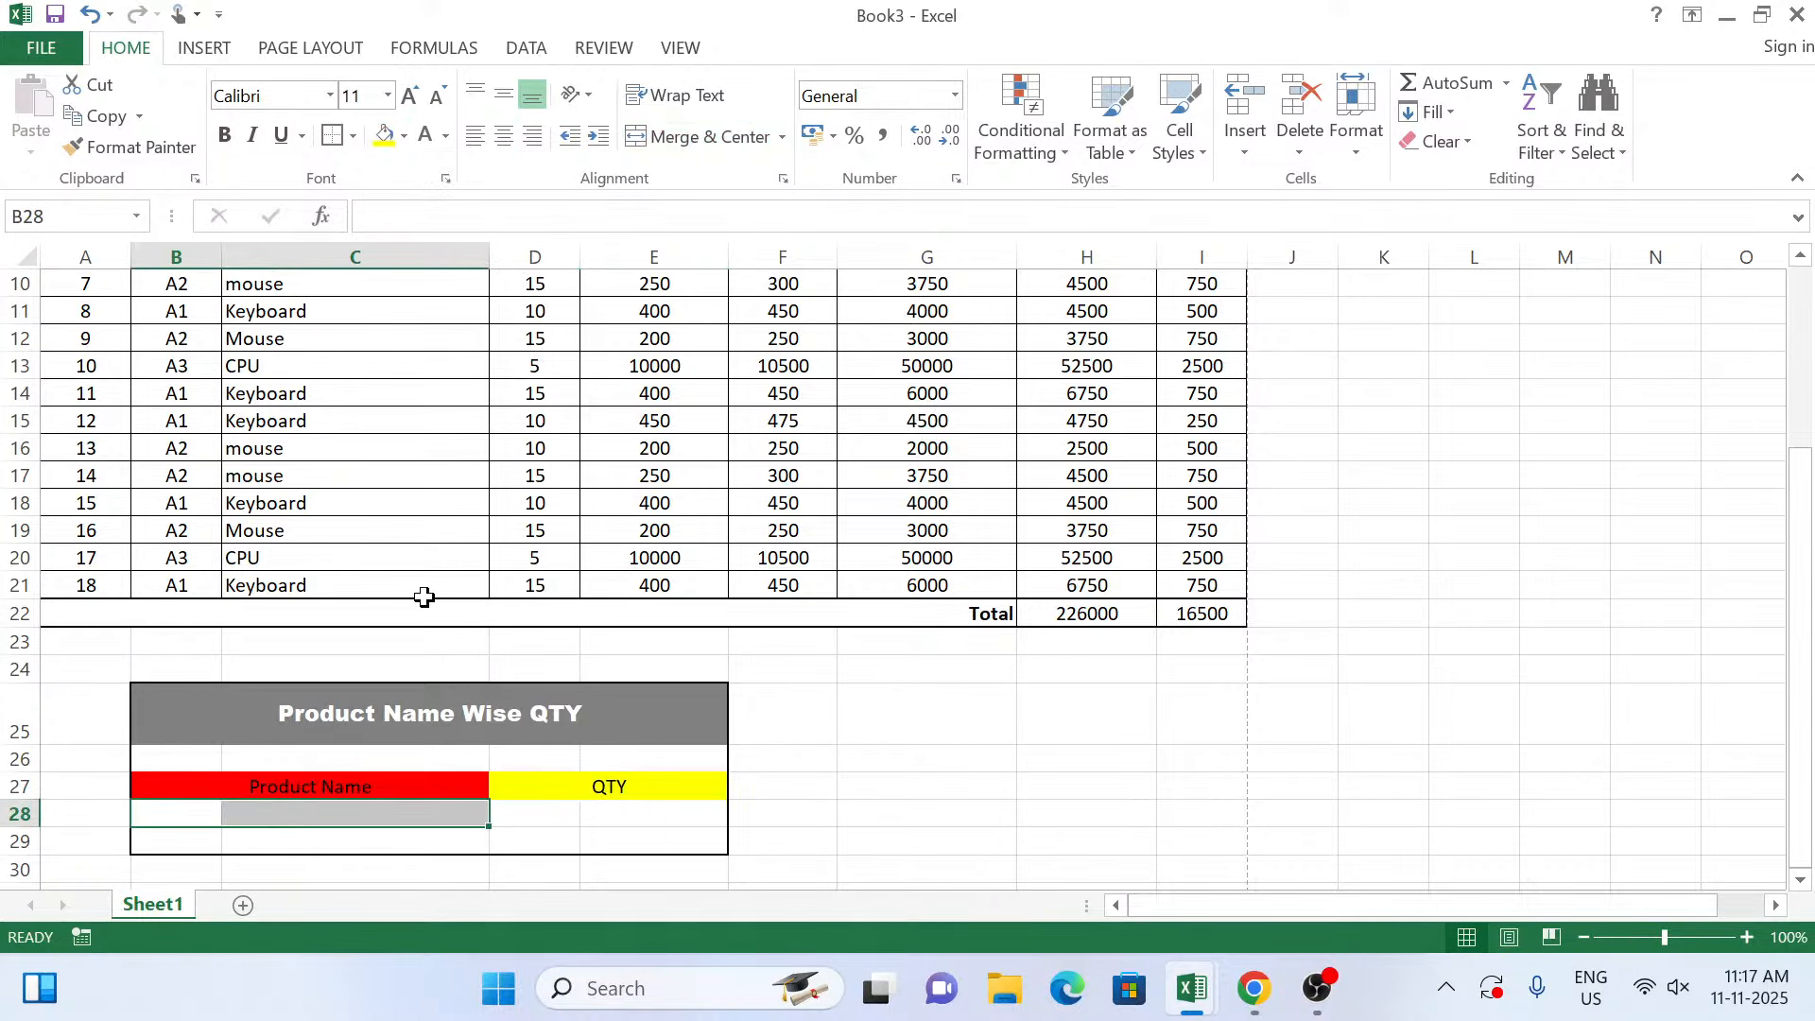
left_click(677, 139)
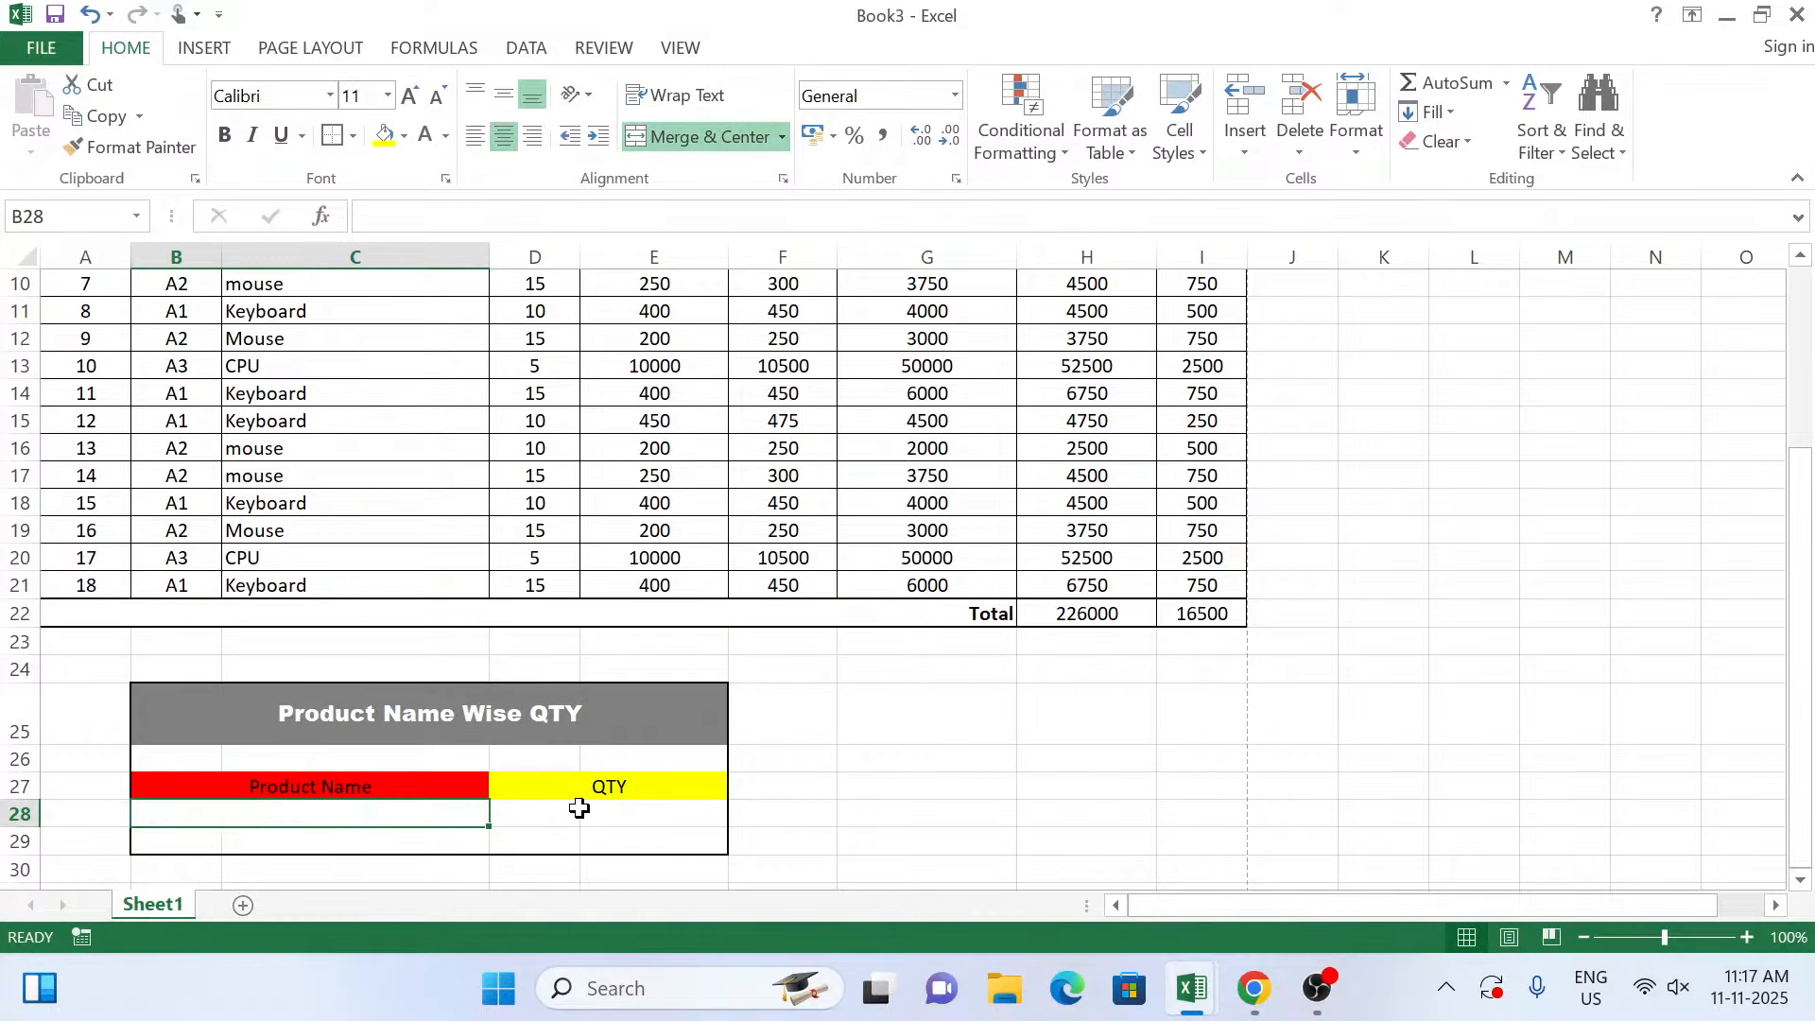
left_click_drag(574, 810, 620, 810)
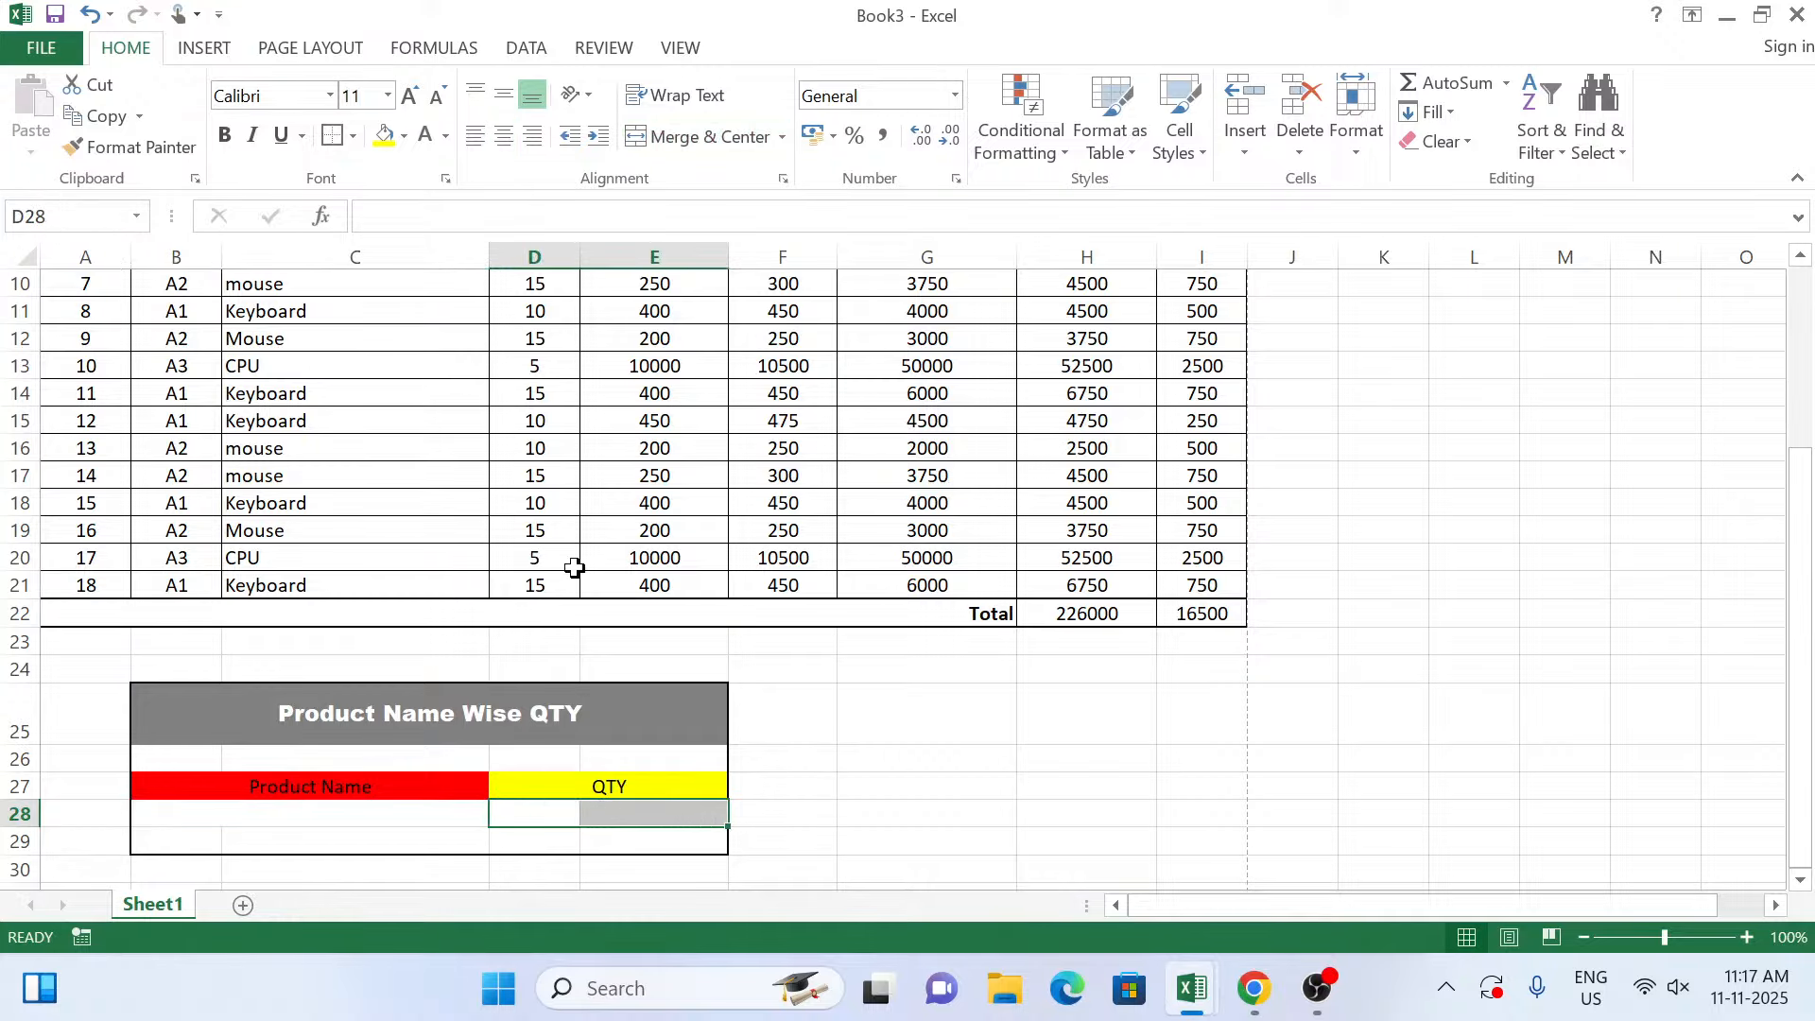
left_click(670, 135)
Enter the placeholder text "Type your Product Name" in the merged cell B28.
left_click(409, 823)
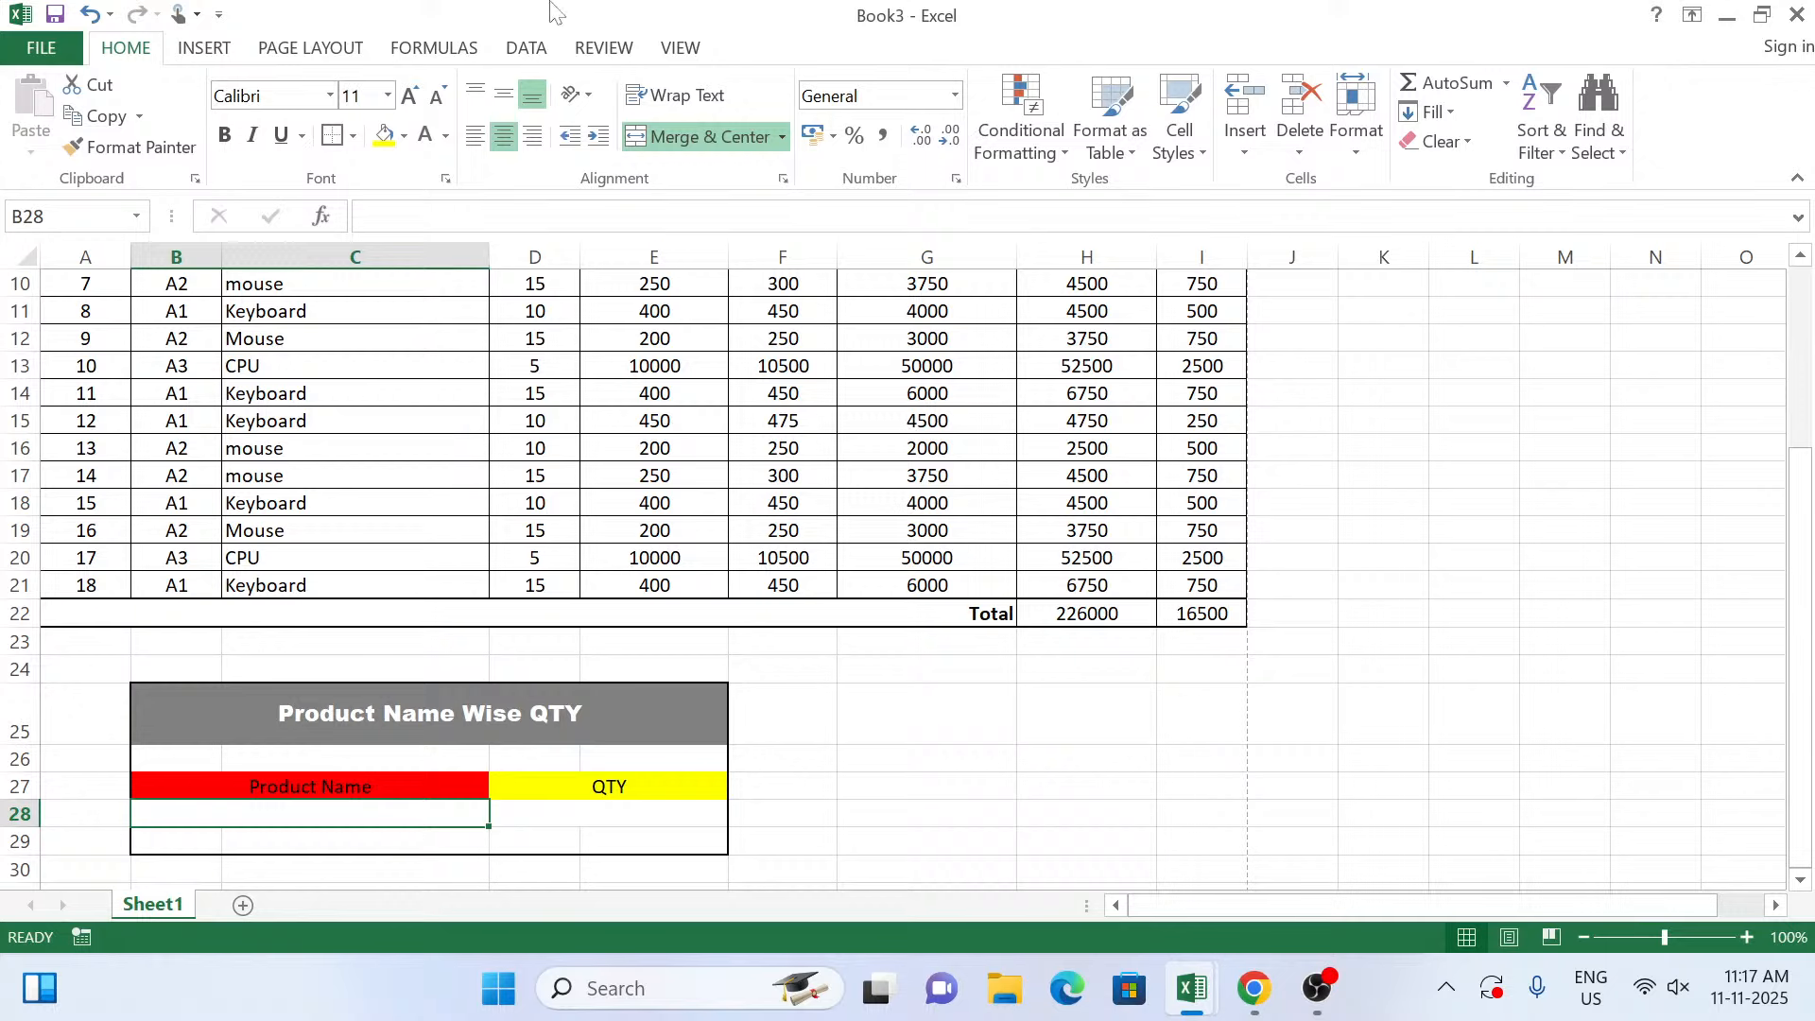
left_click(404, 139)
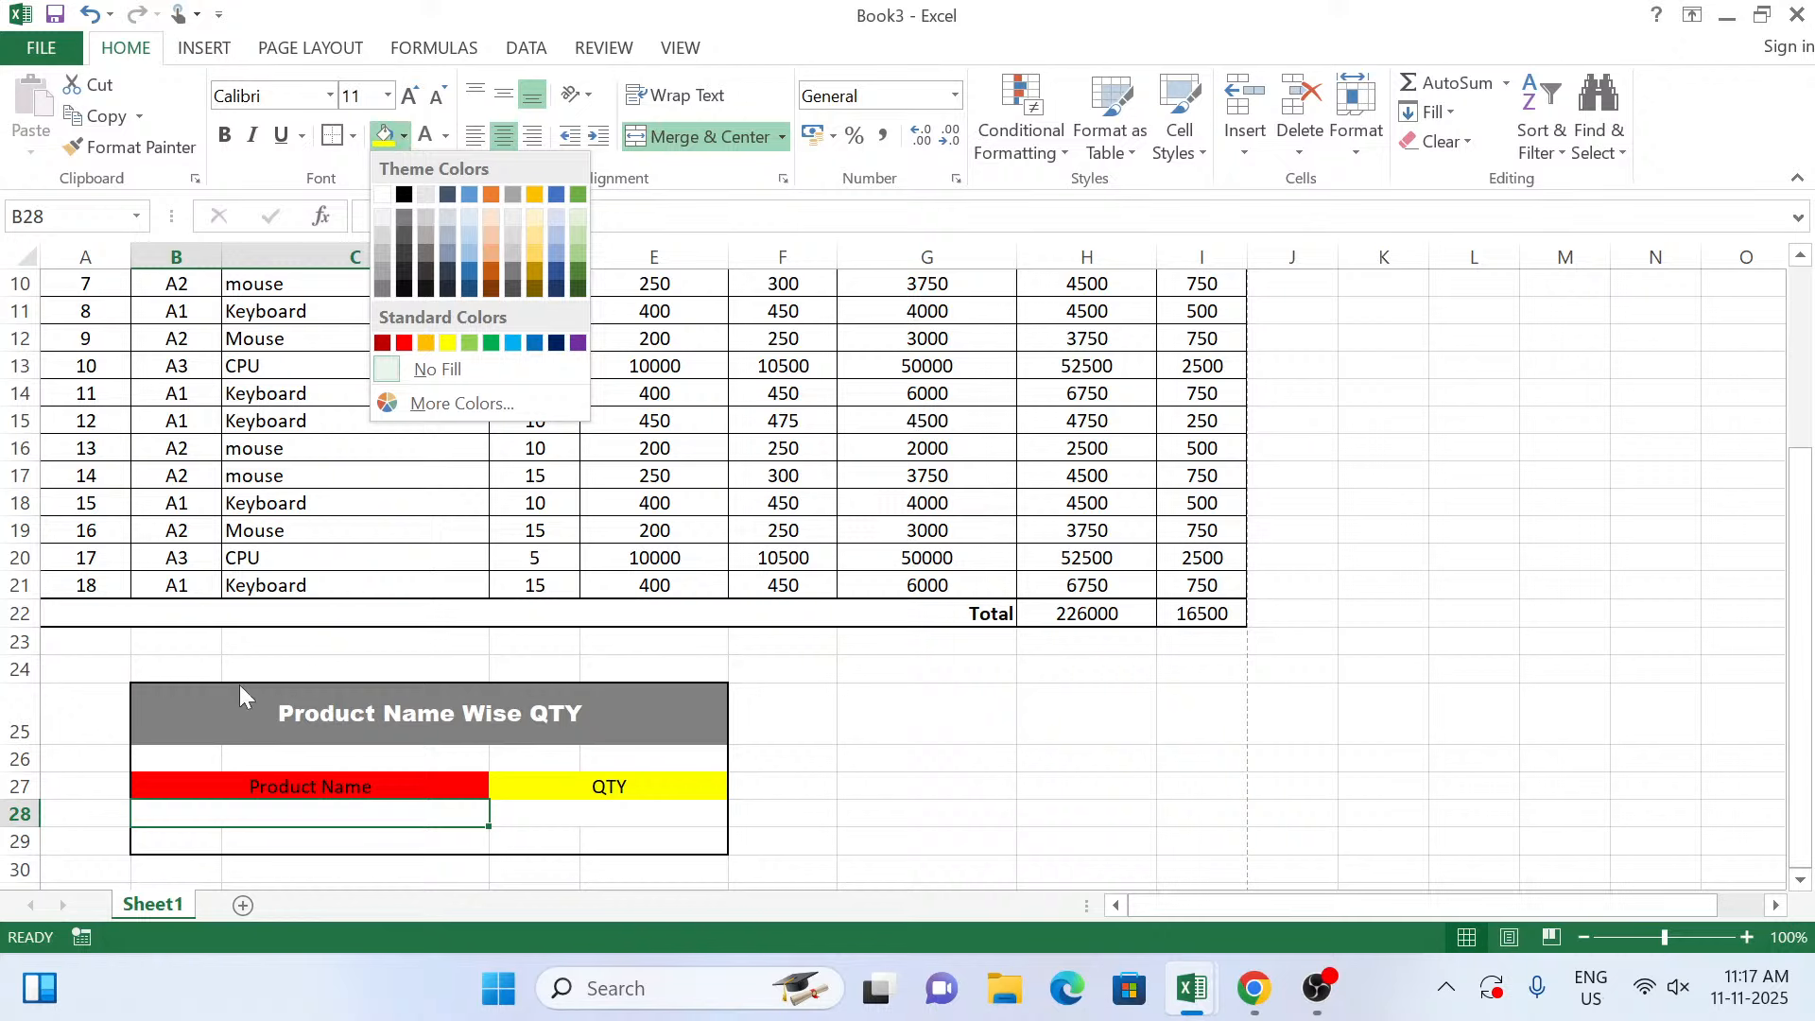
left_click(239, 808)
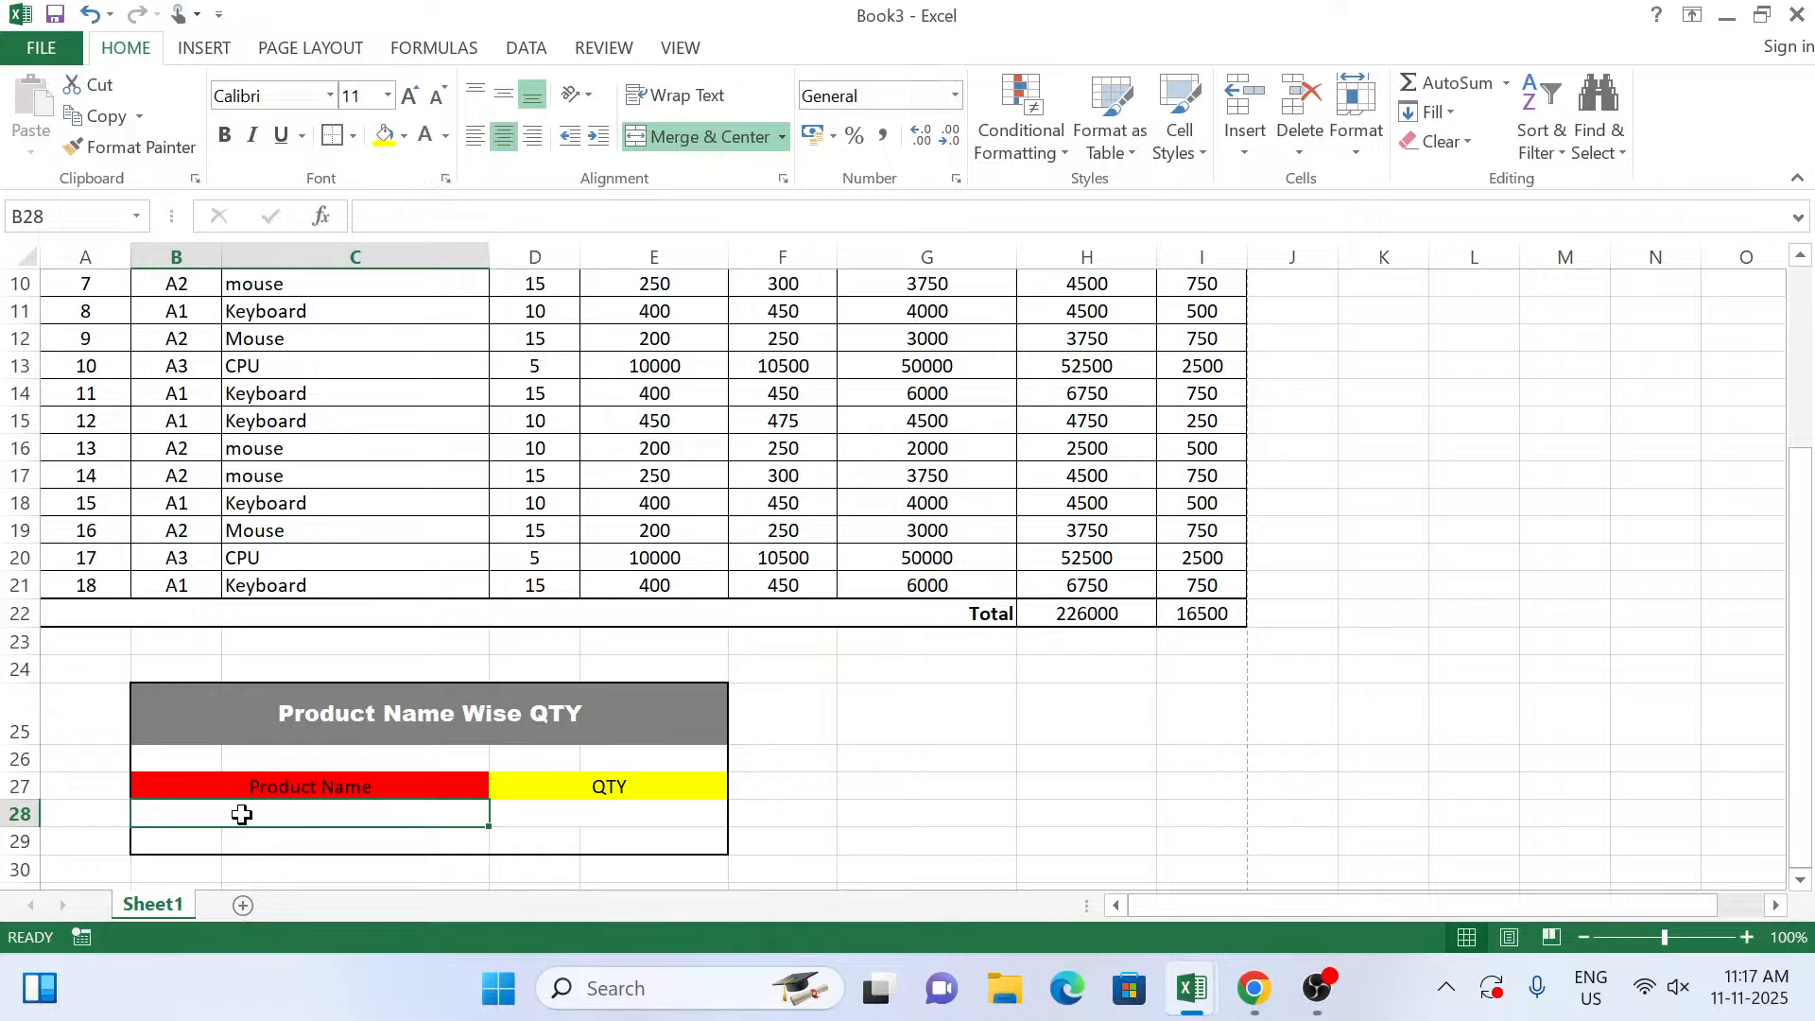
type("Ty")
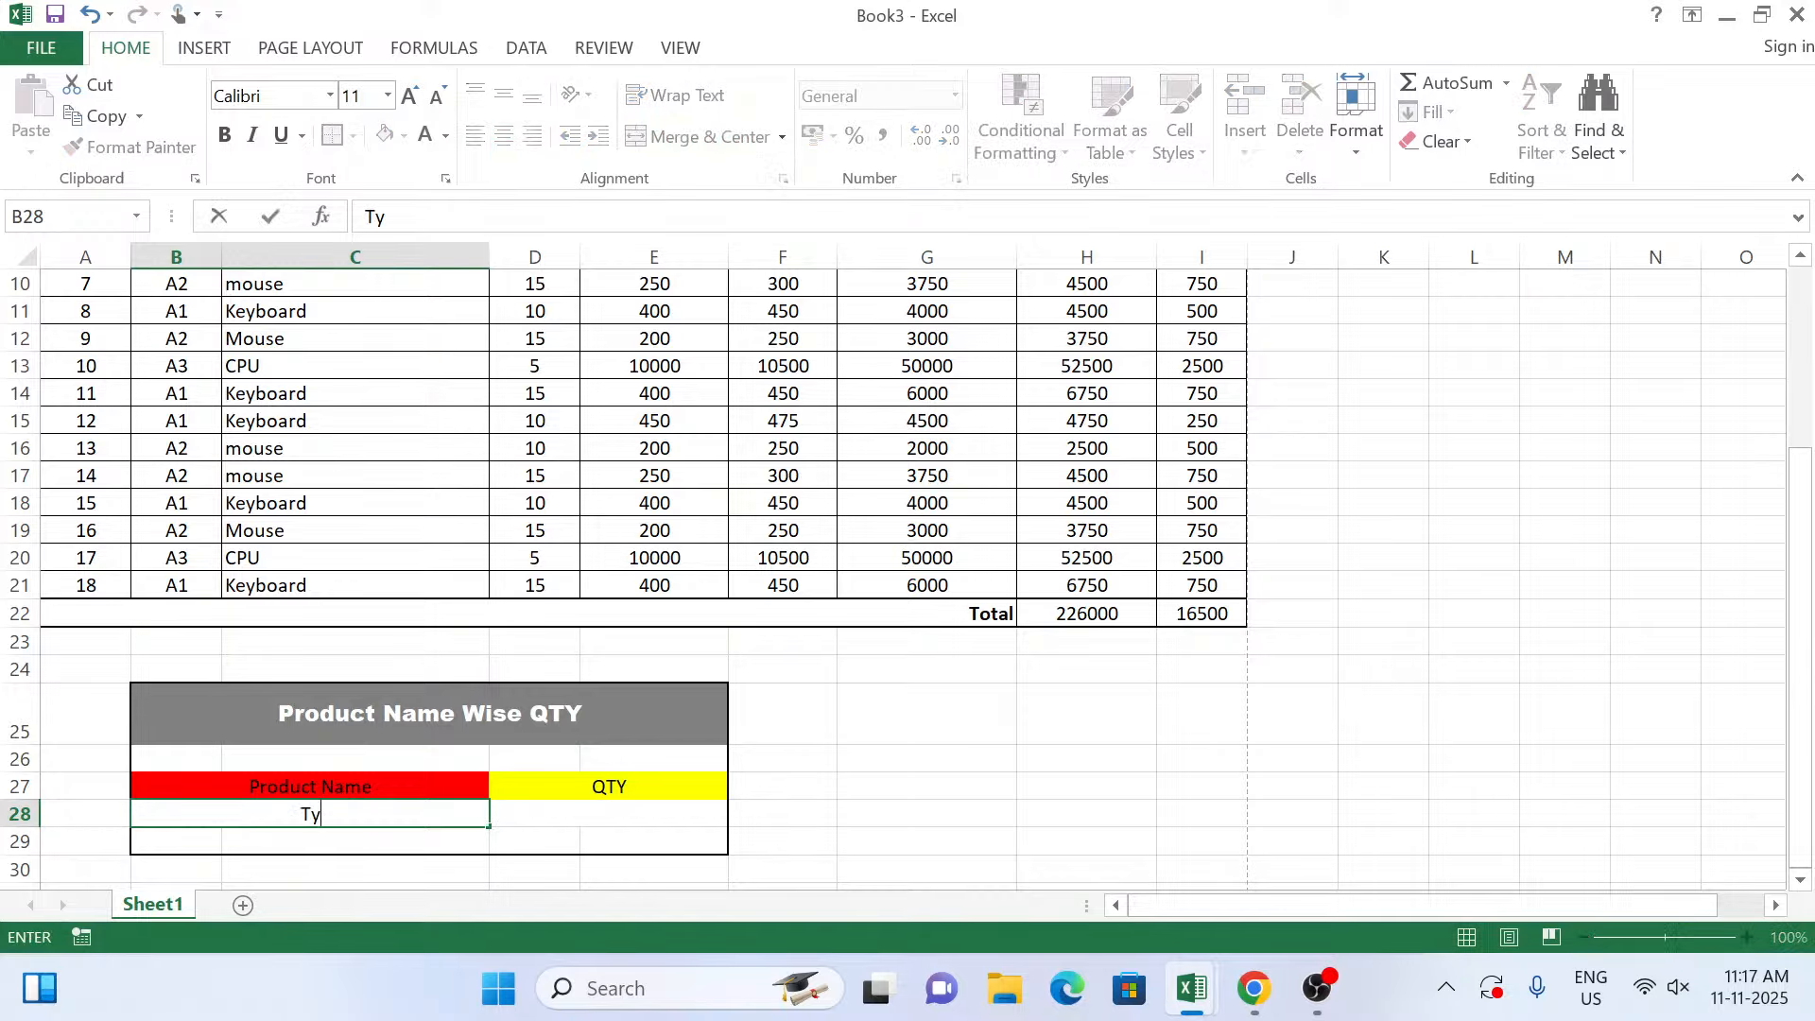
type("pe your  Produc")
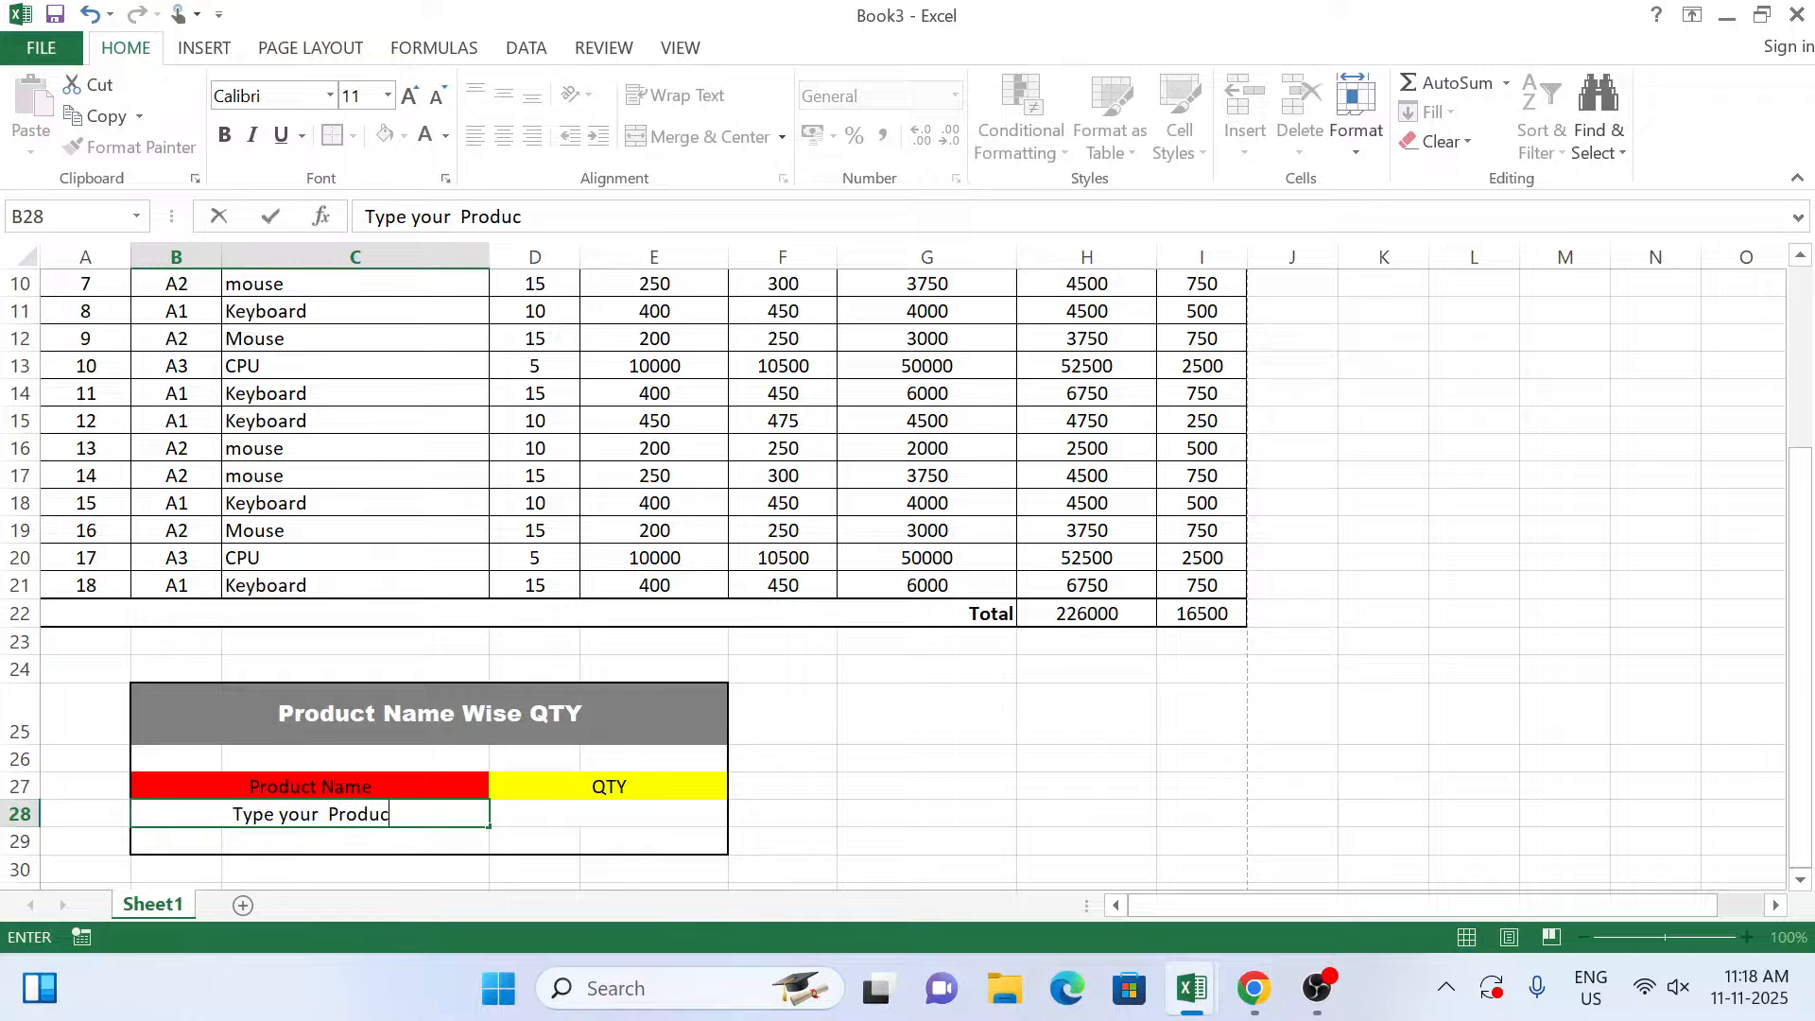
type("t Name")
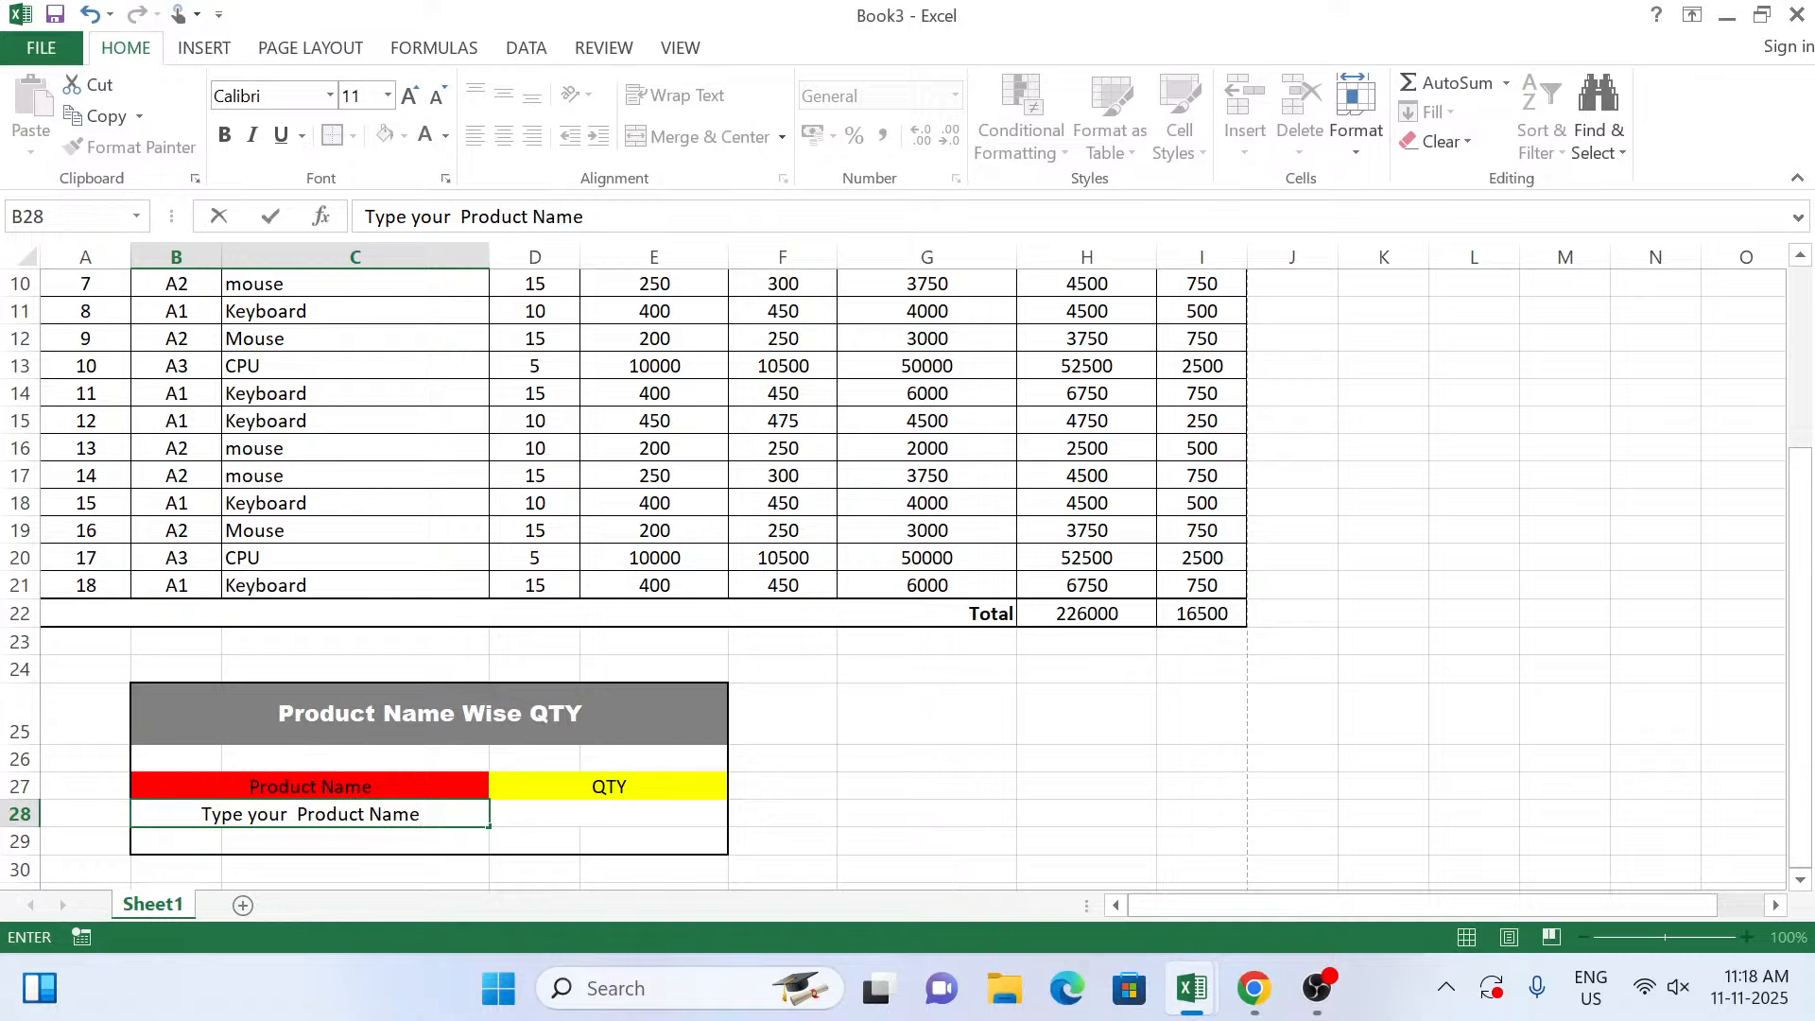
left_click(397, 846)
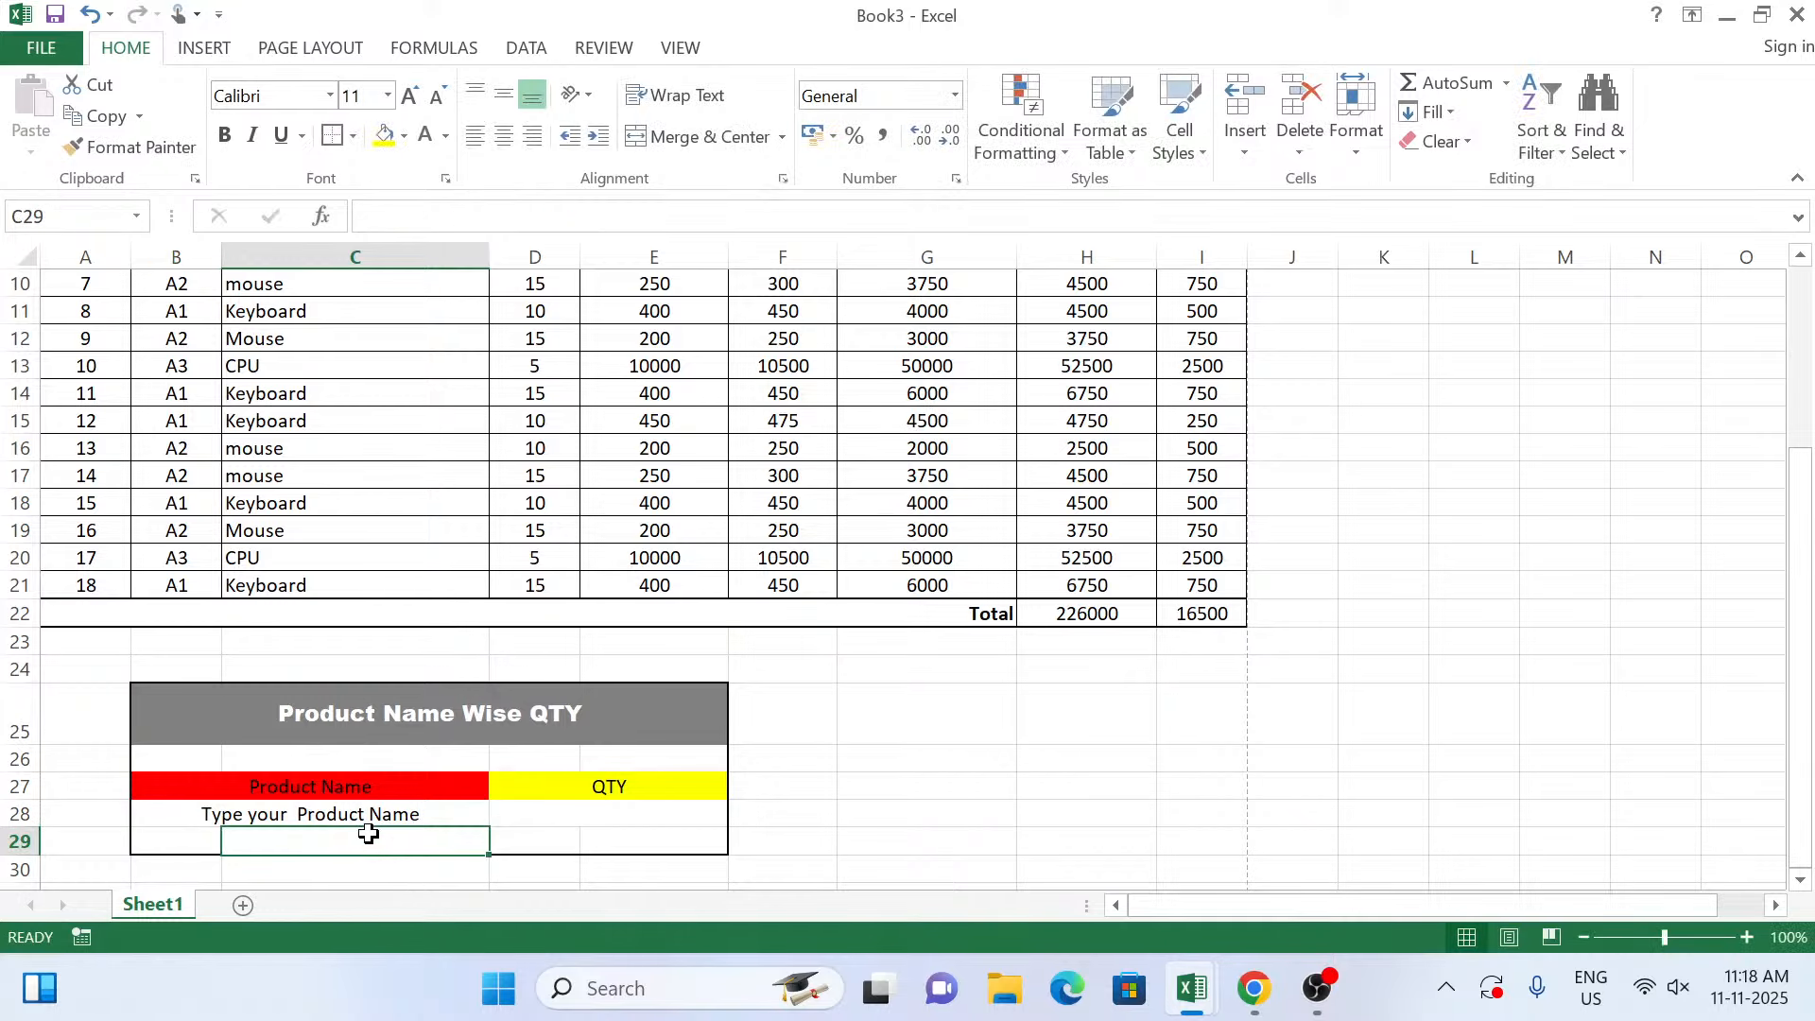
Change the font color of the placeholder text in B28 to a light gray shade that remains readable.
left_click(365, 815)
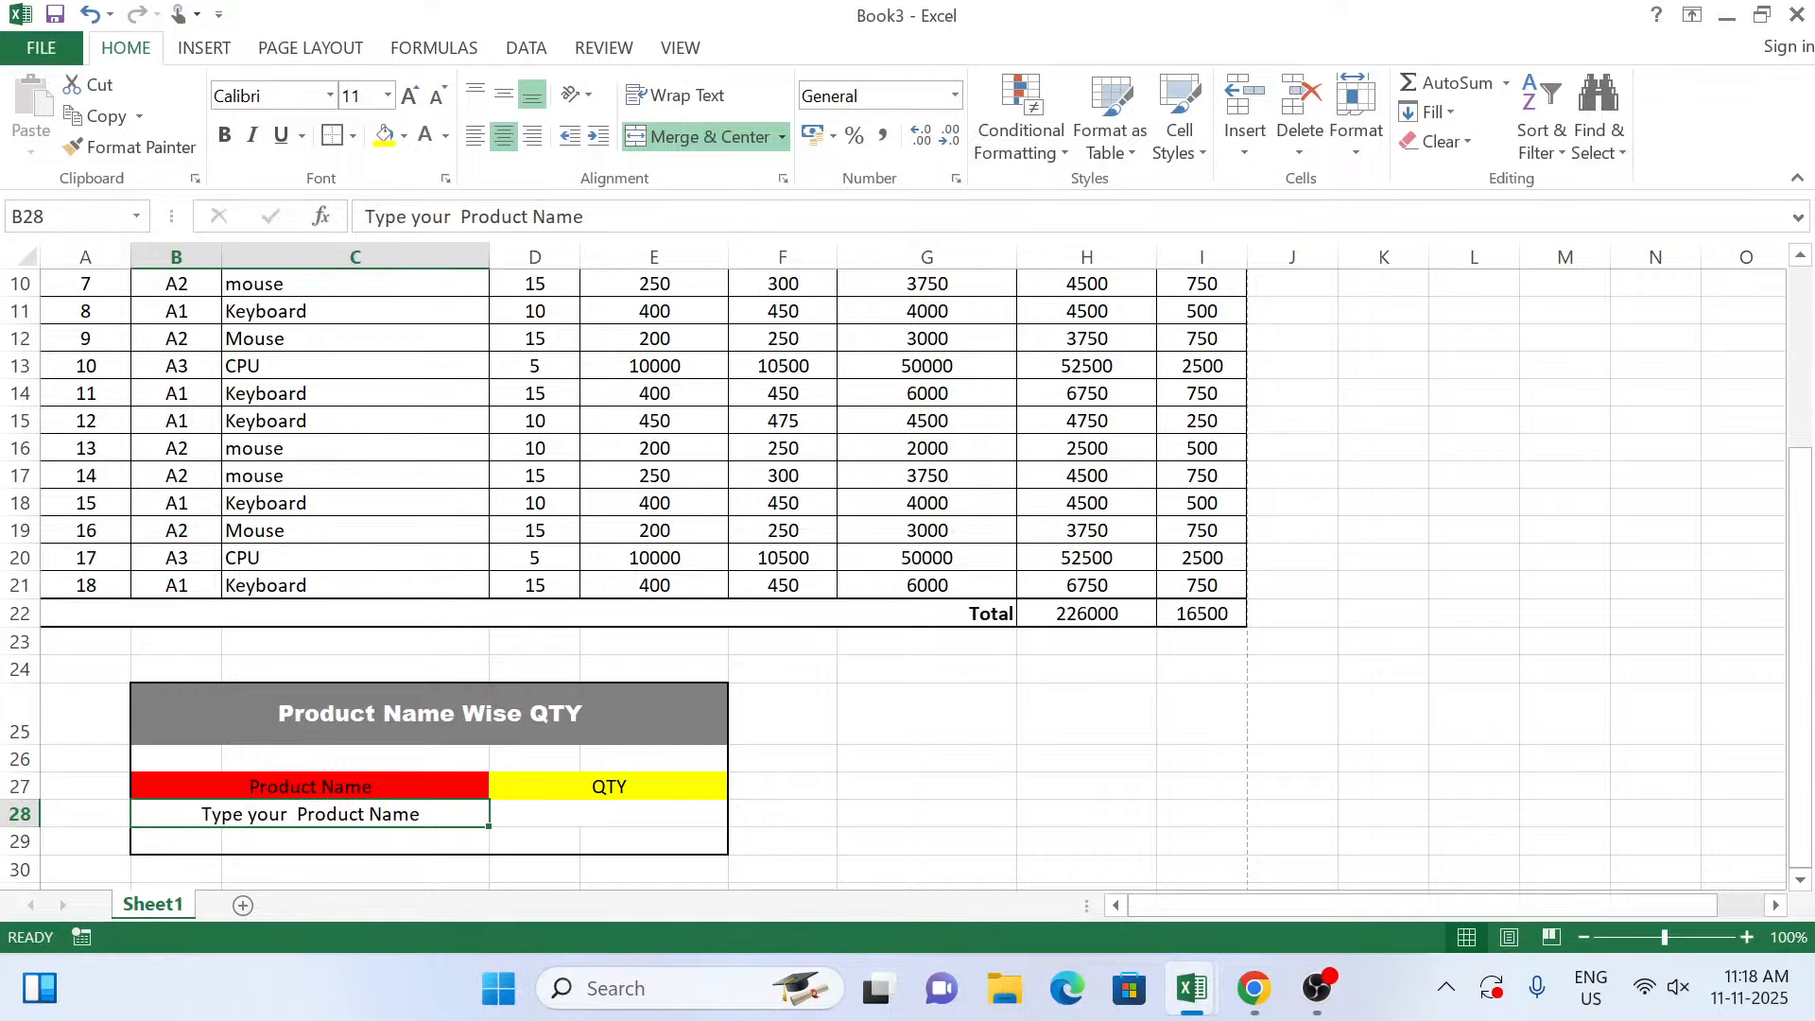
left_click(445, 137)
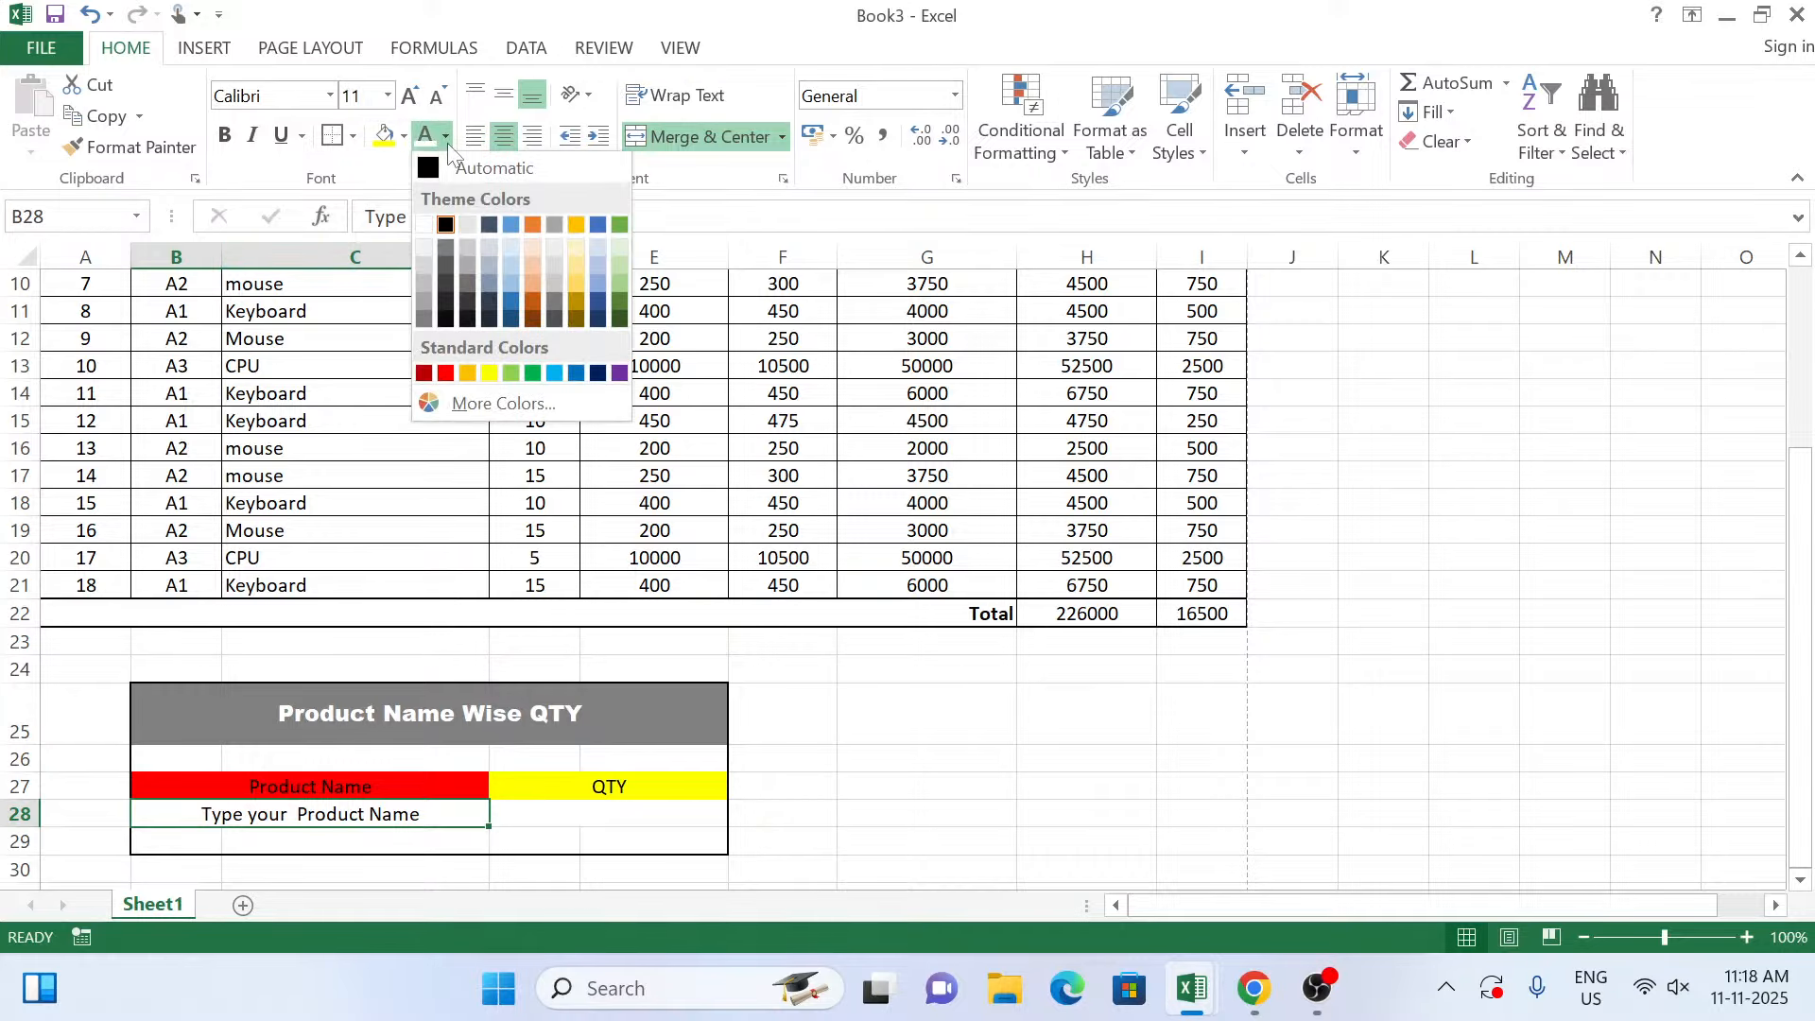
left_click(422, 251)
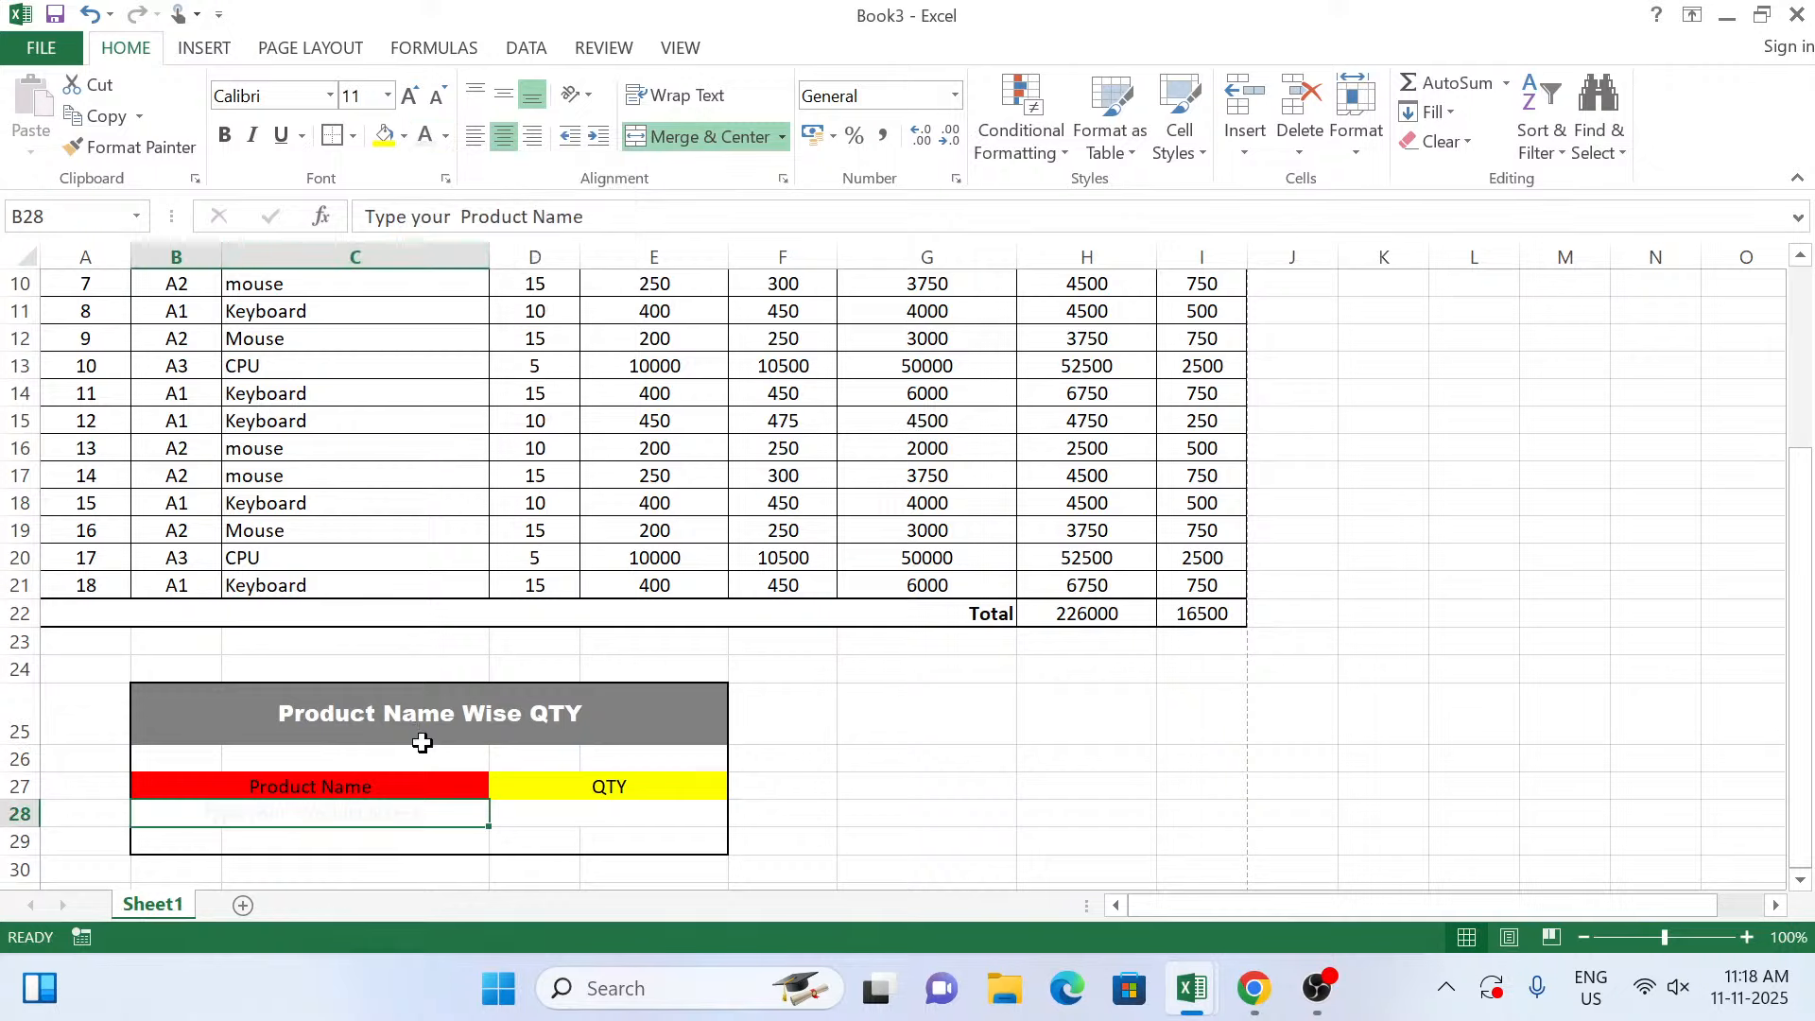
scroll(422, 743, "up", 2)
scroll(422, 743, "up", 4)
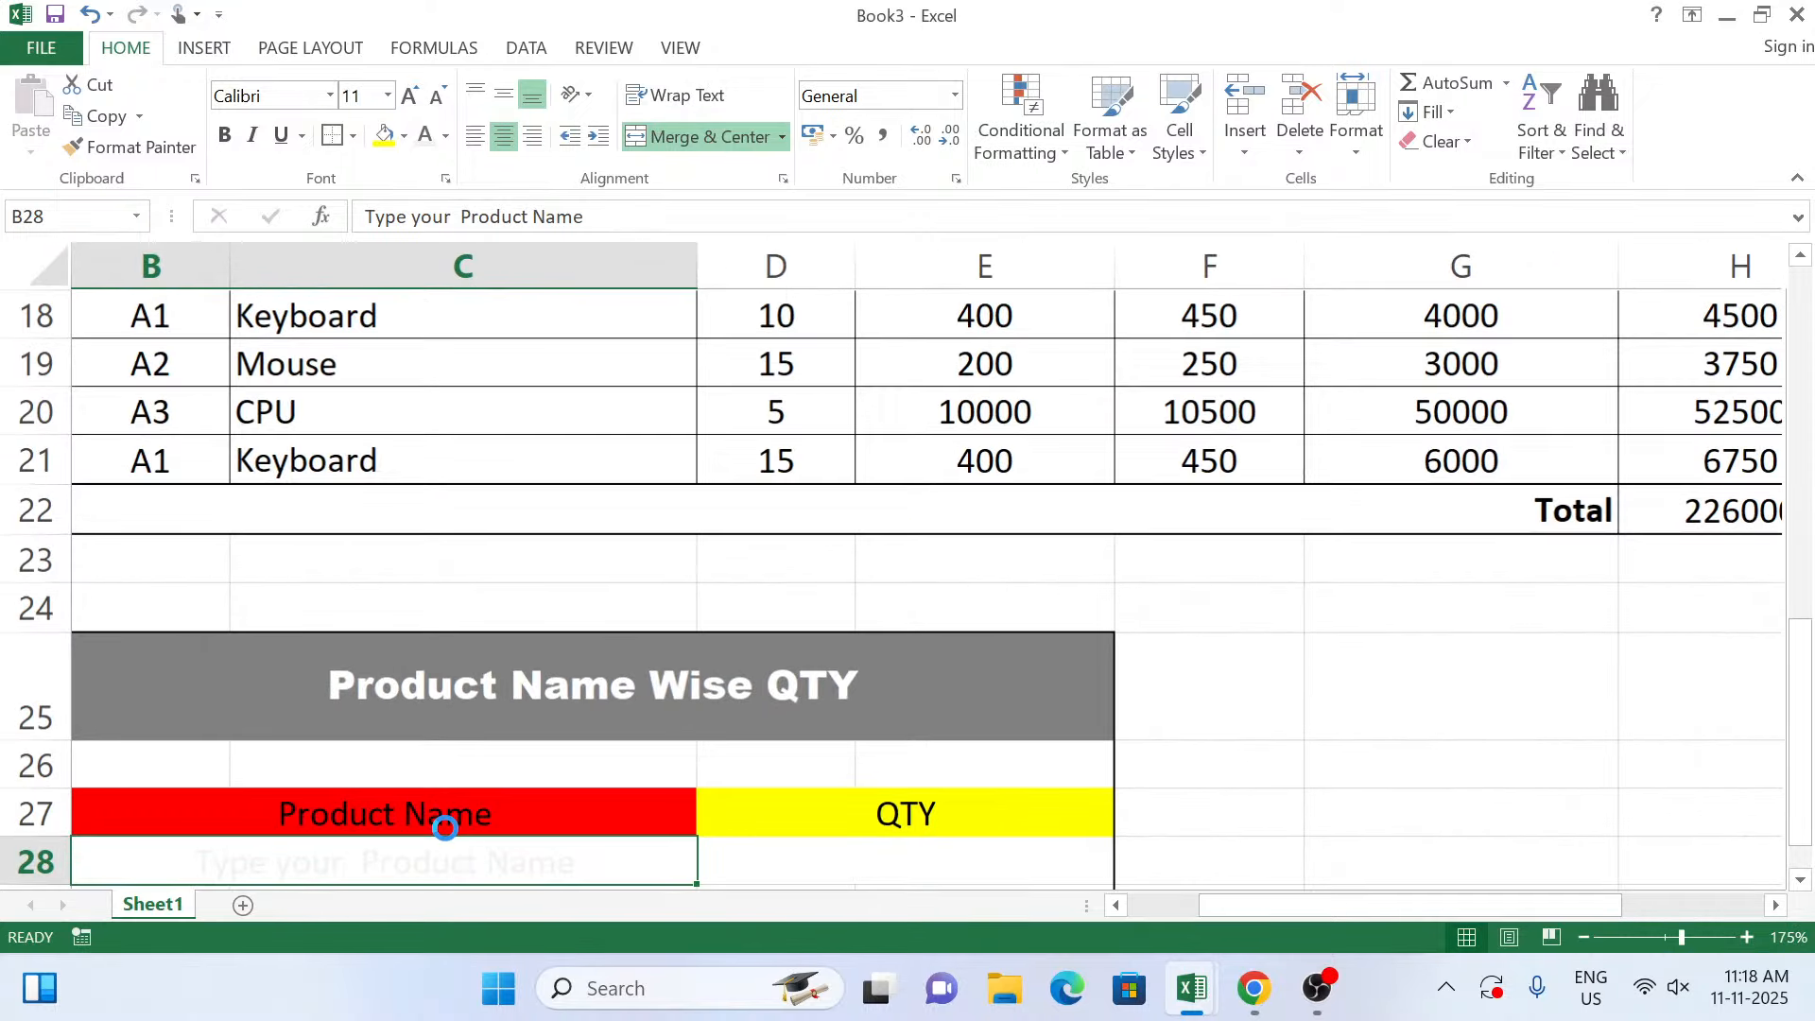
scroll(397, 903, "up", 2)
scroll(346, 886, "up", 3)
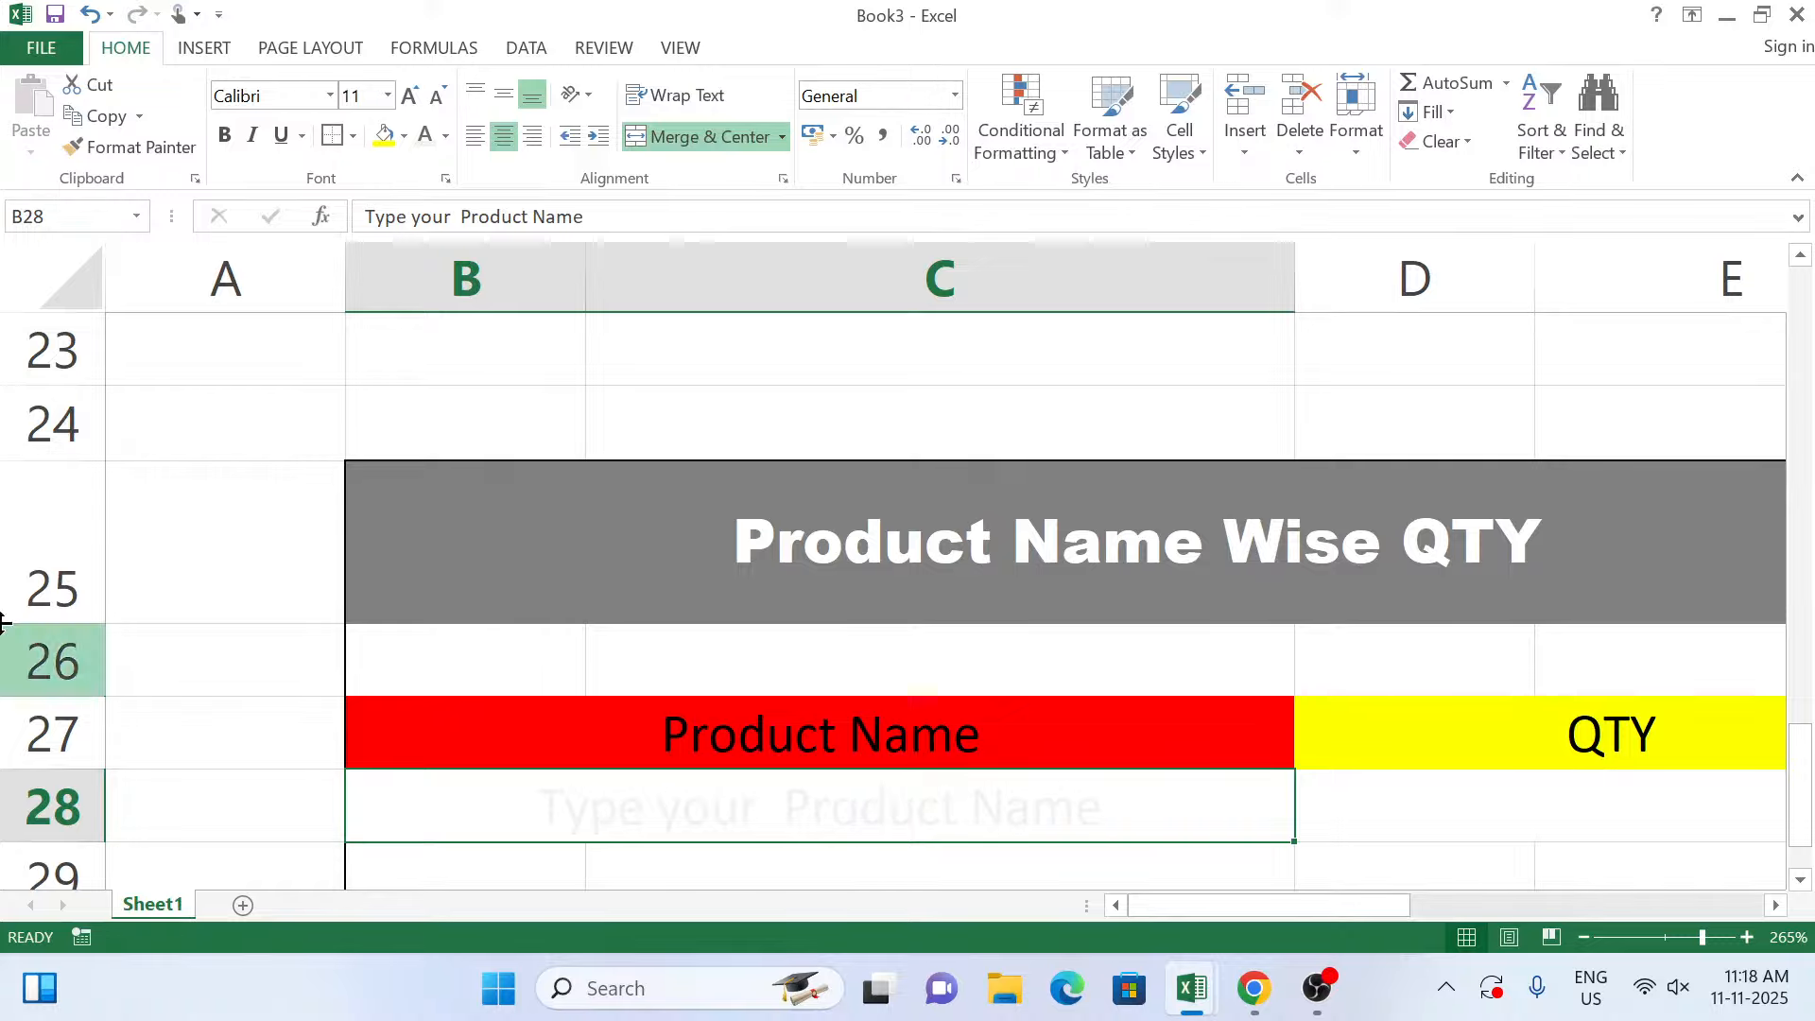
left_click(447, 138)
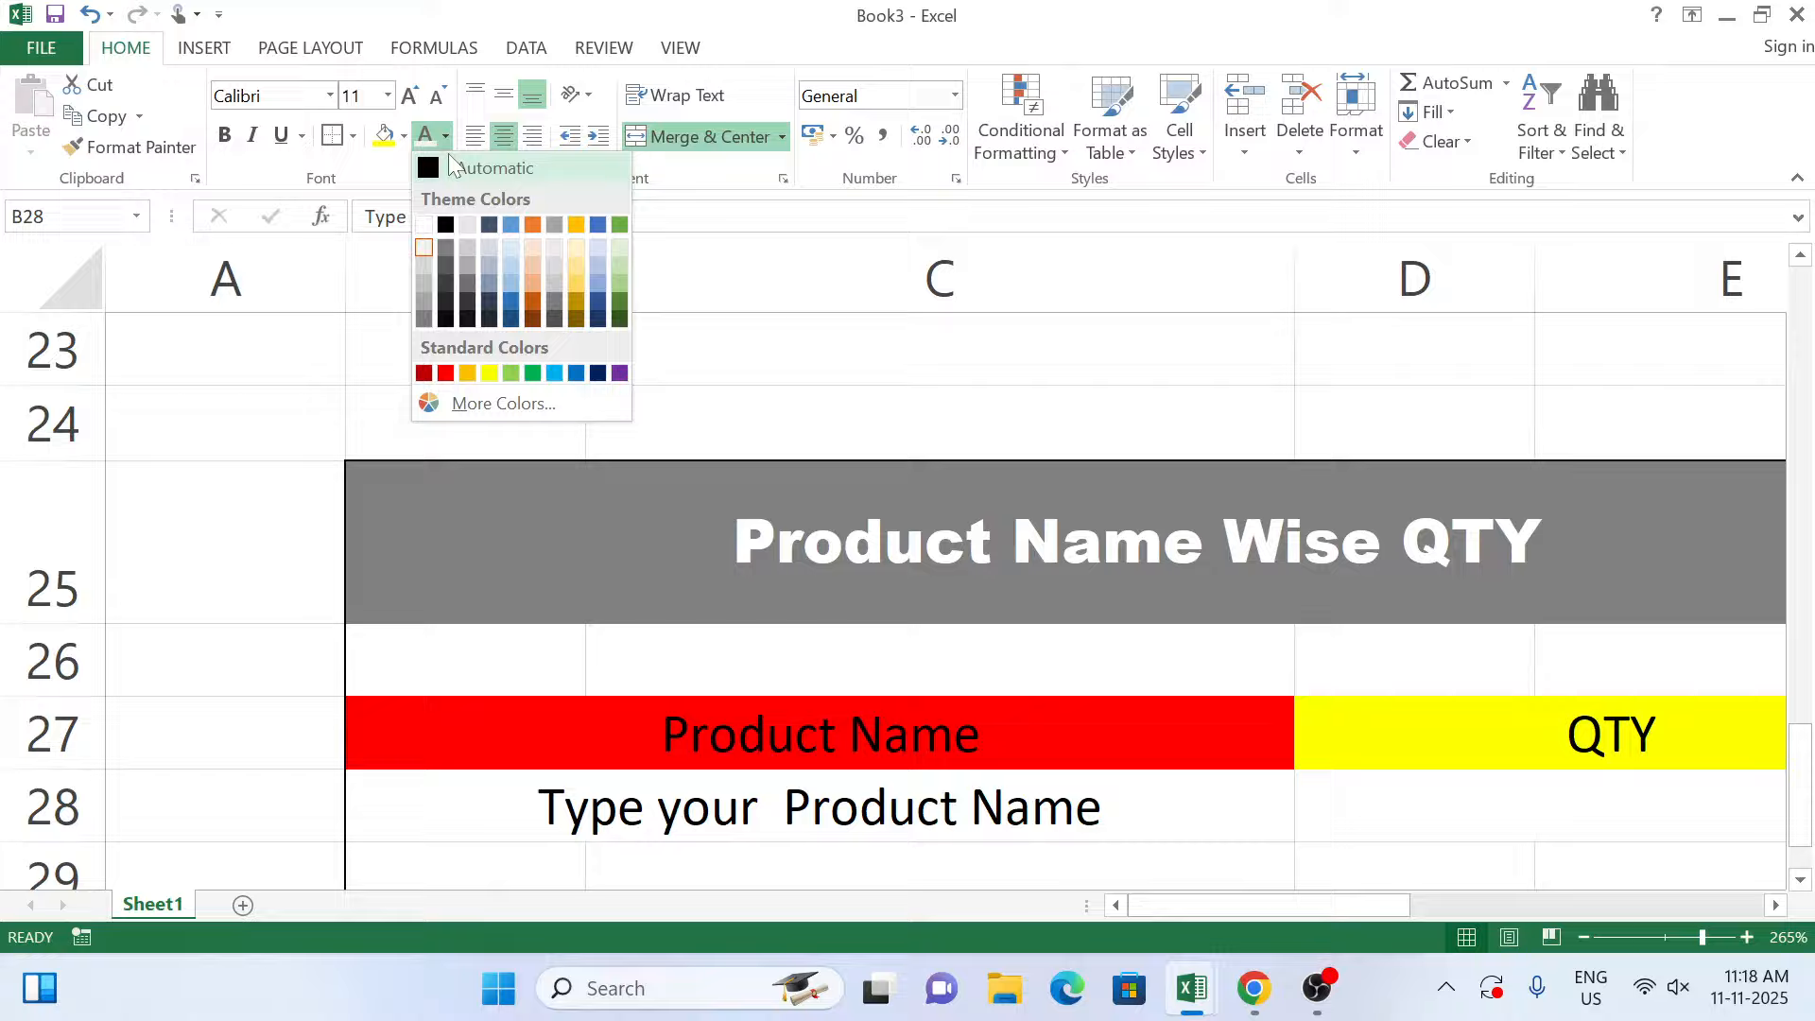
left_click(428, 270)
left_click(1520, 815)
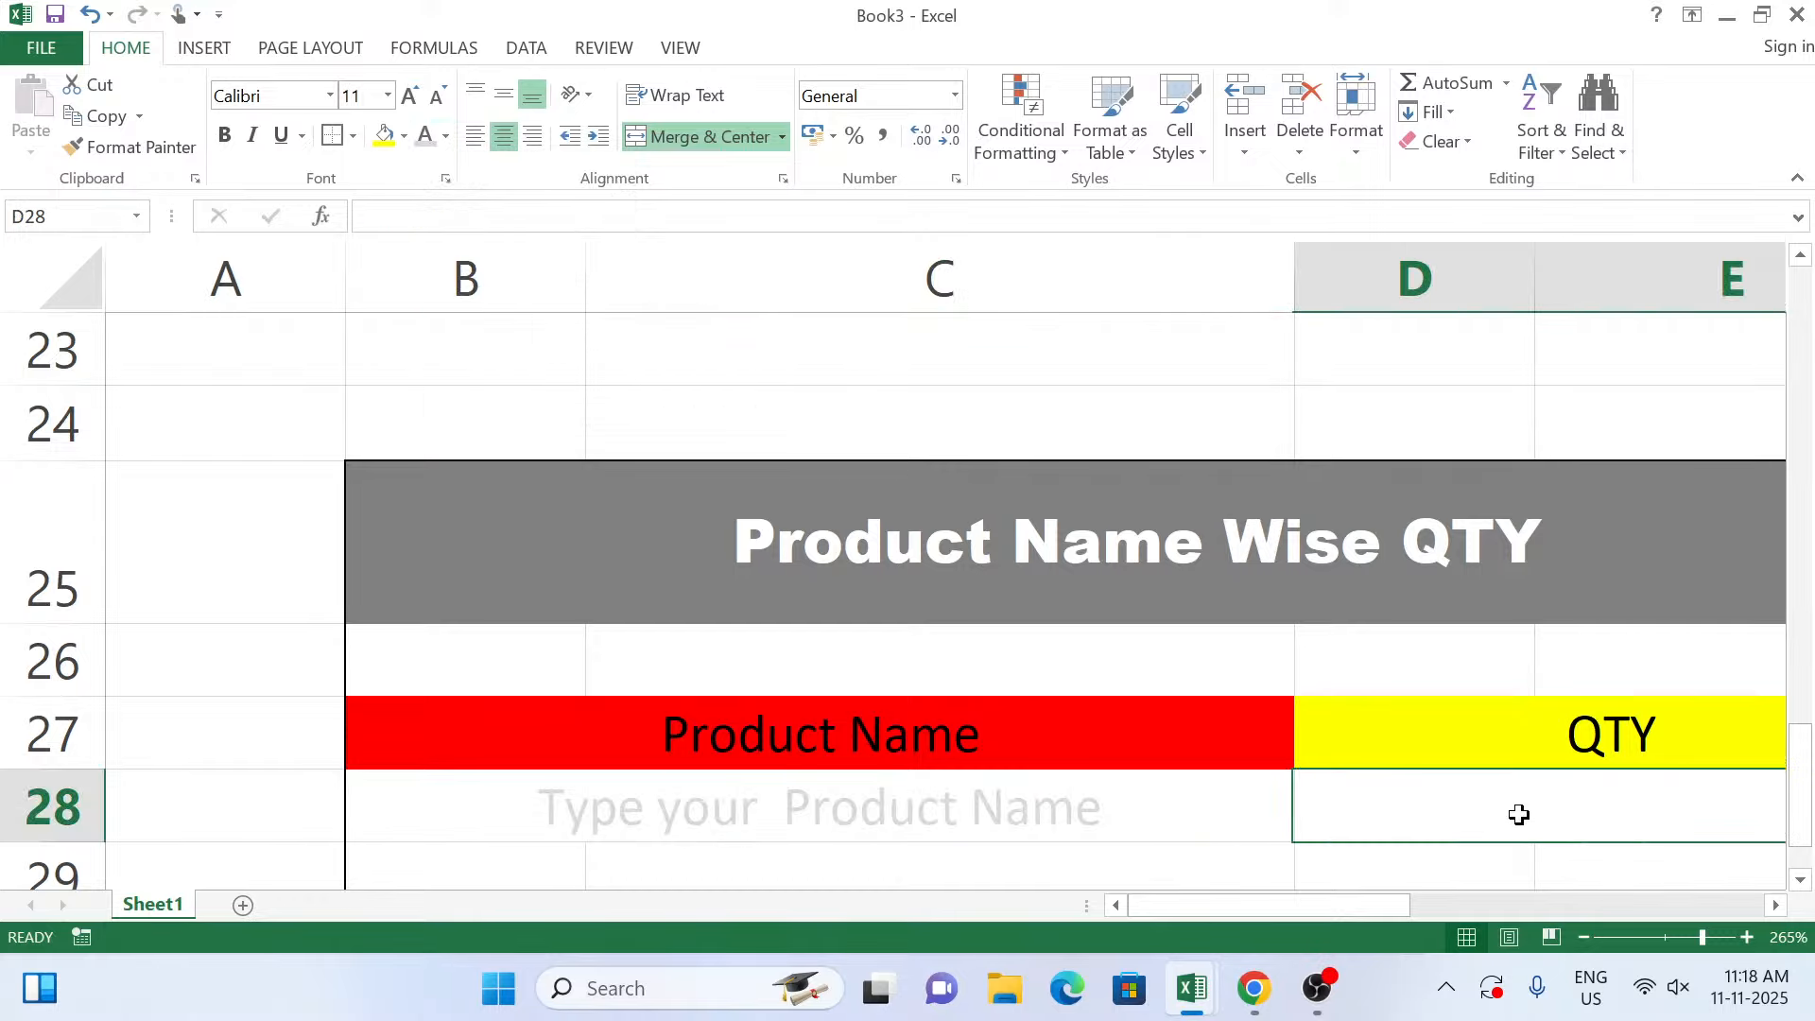
Set up data validation for the merged cell B28 under Product Name, allowing only List values.
scroll(1268, 705, "down", 3)
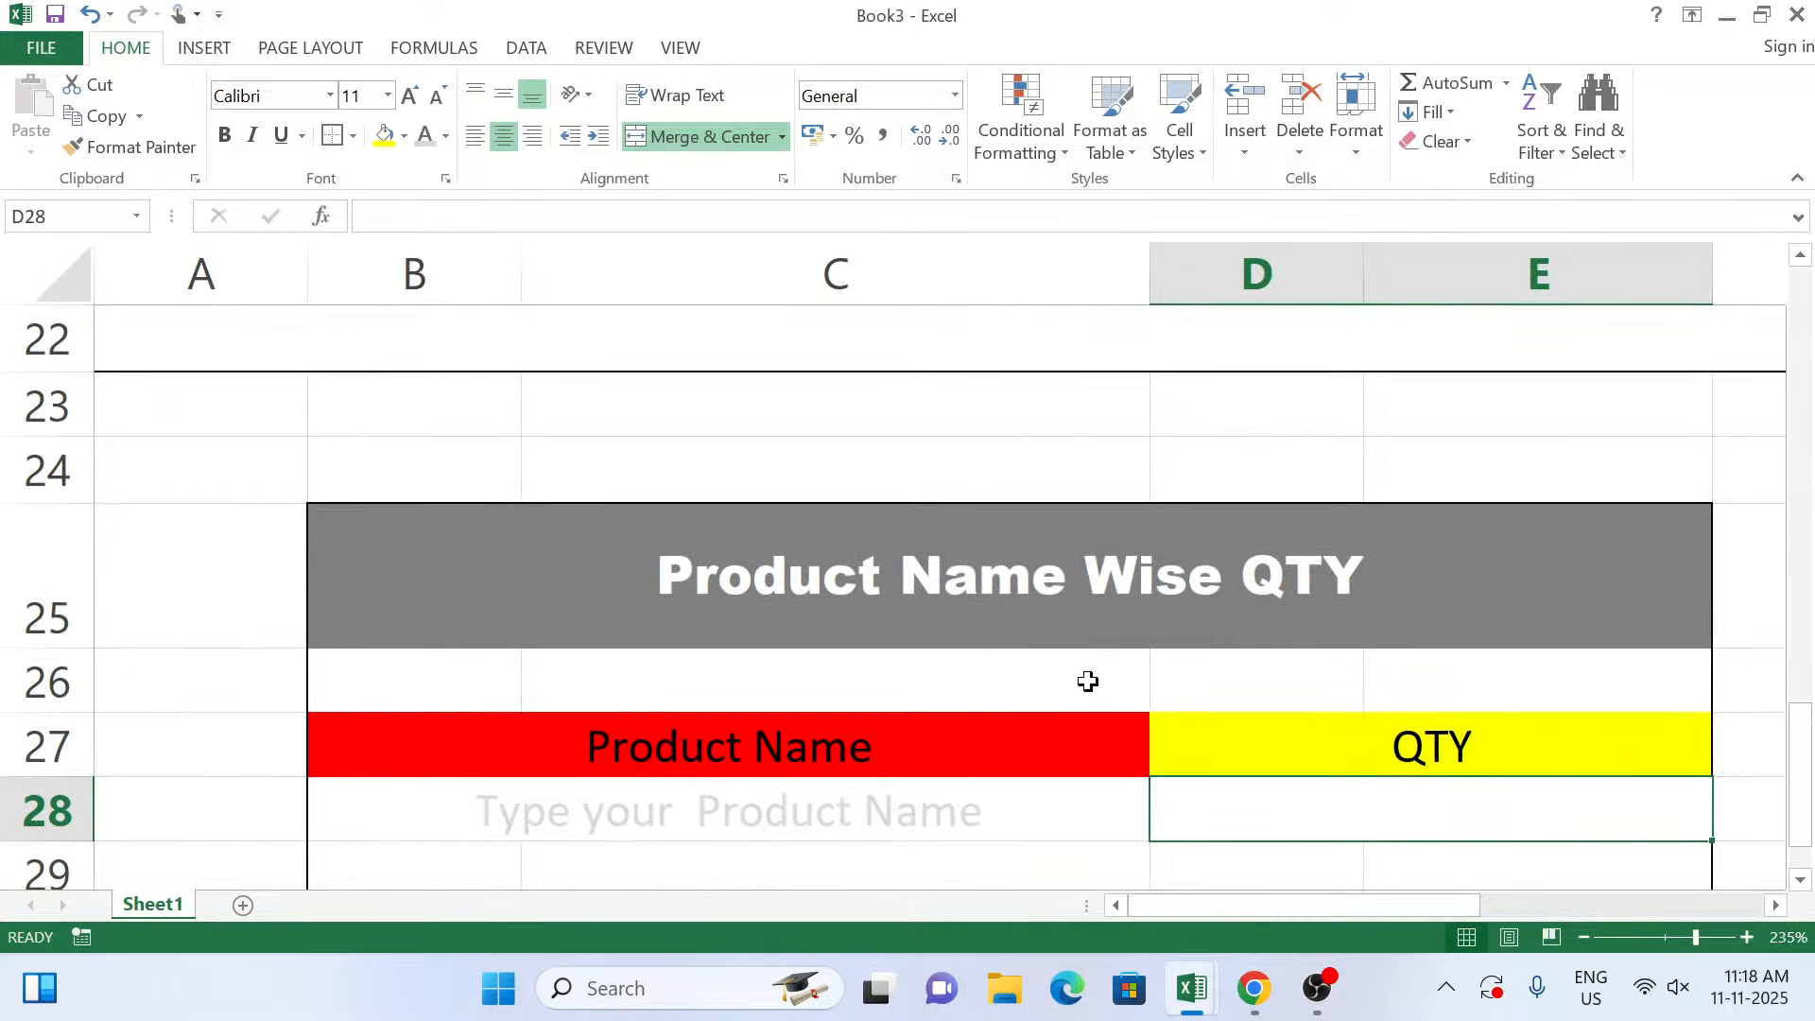
scroll(974, 697, "down", 2)
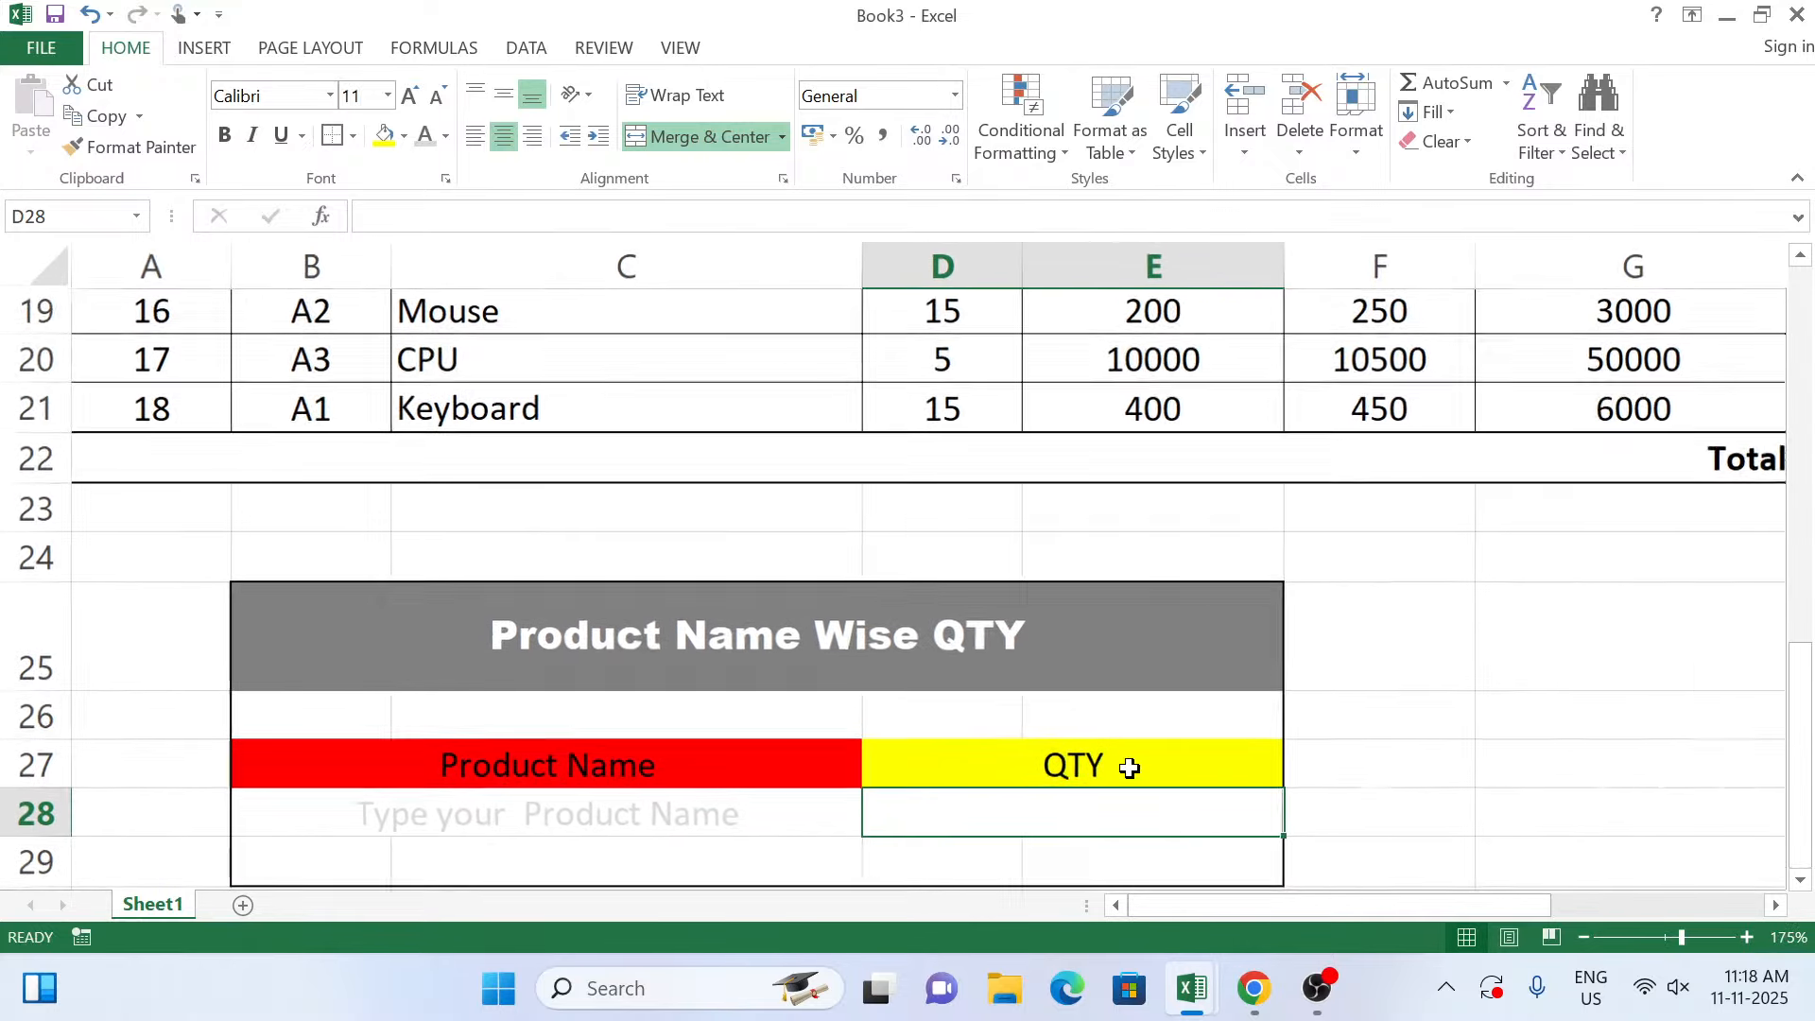
scroll(1133, 776, "down", 1)
scroll(1130, 768, "down", 3)
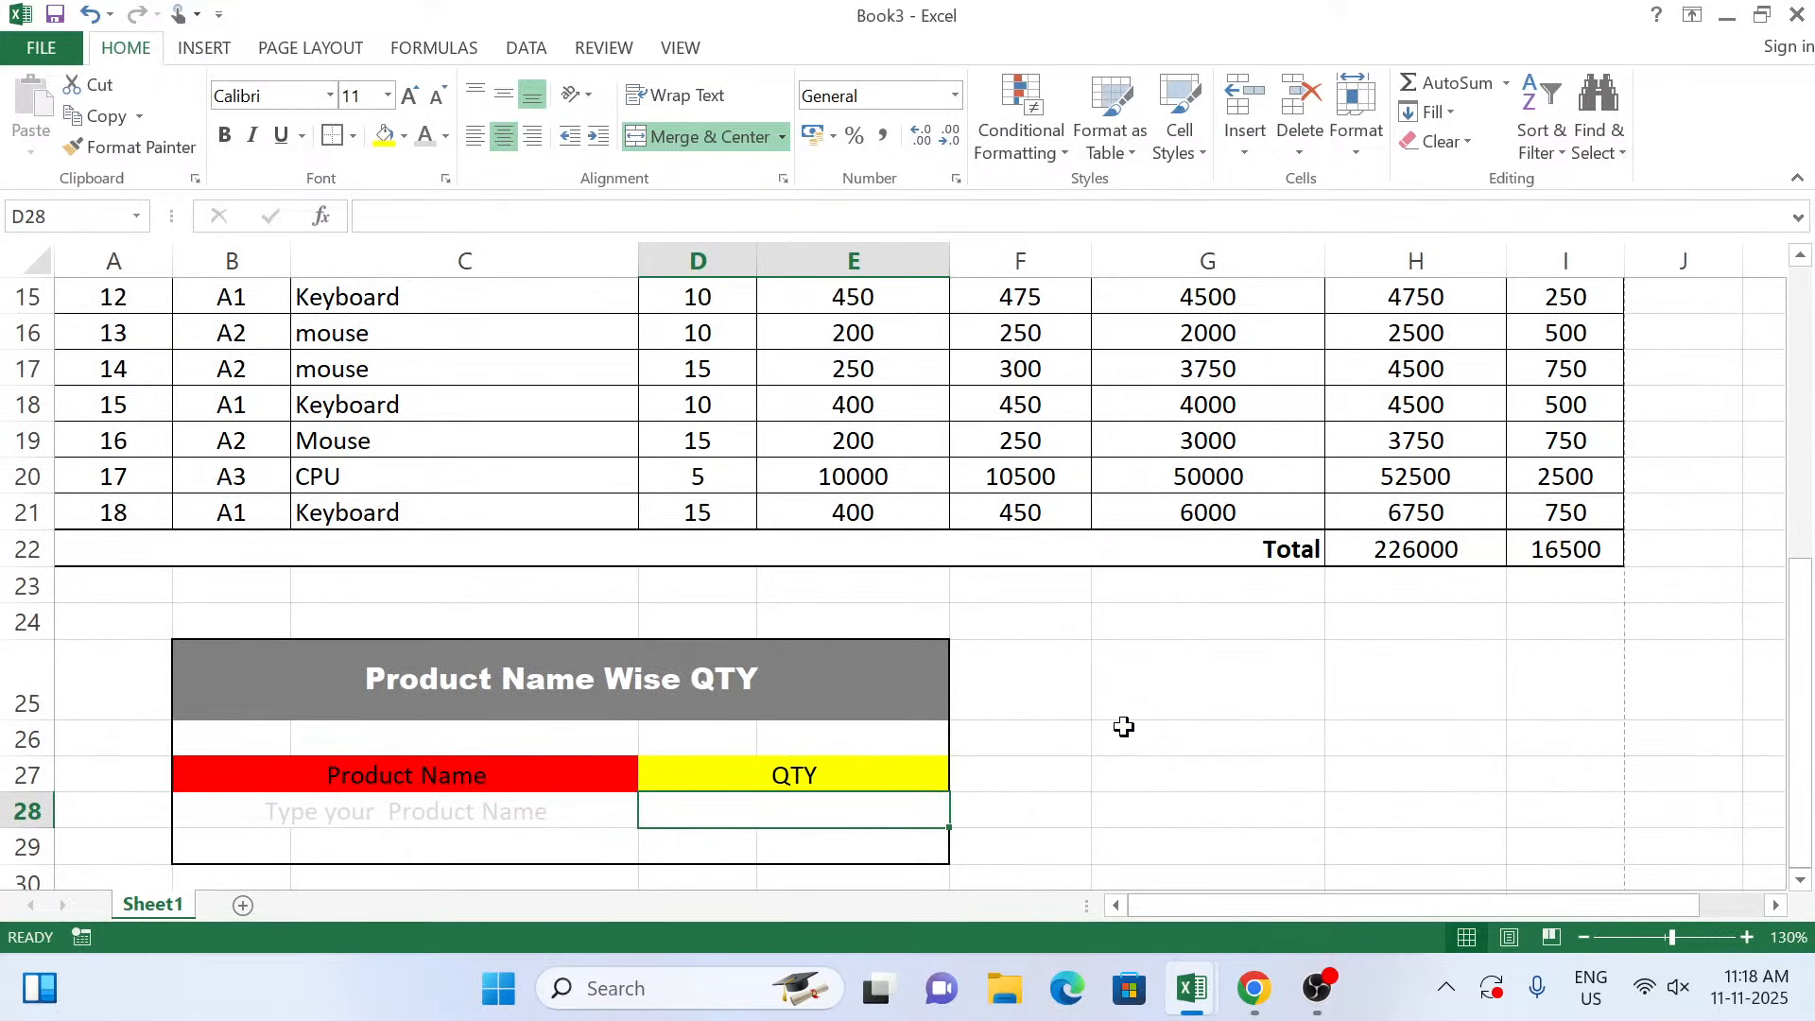
scroll(1125, 728, "up", 2)
scroll(1124, 727, "up", 2)
scroll(1124, 727, "down", 5)
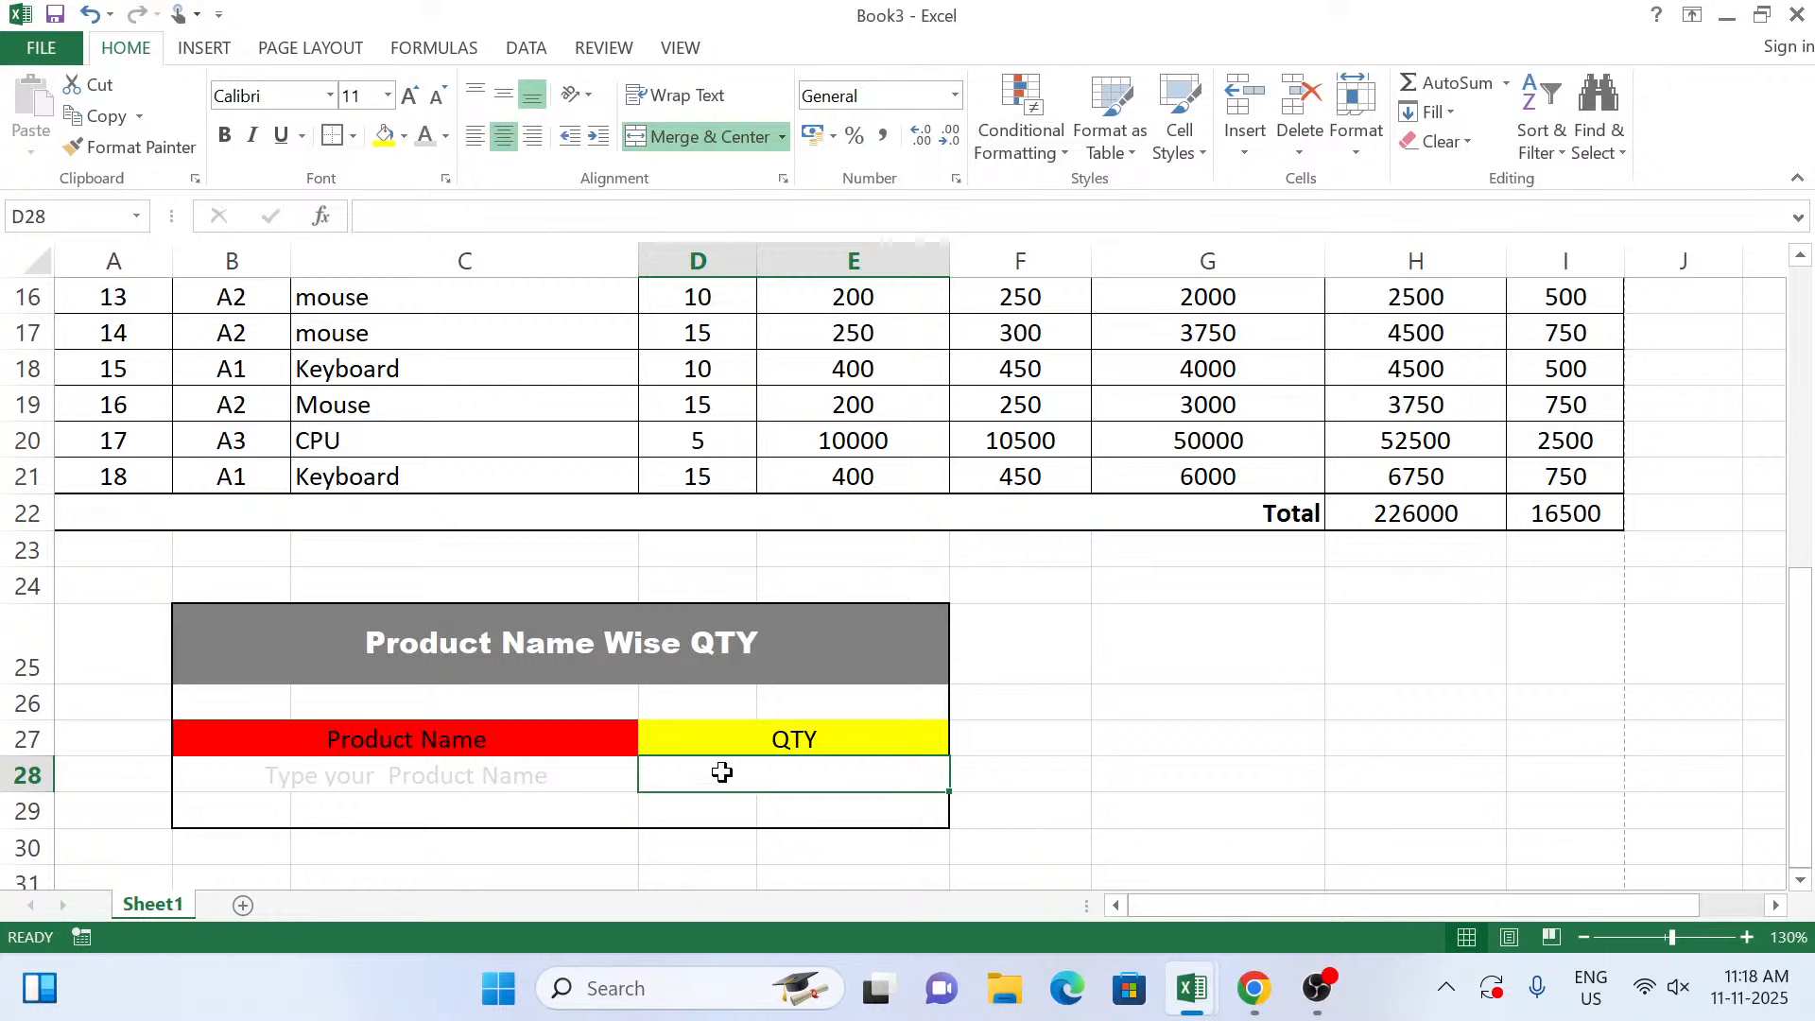
left_click(485, 772)
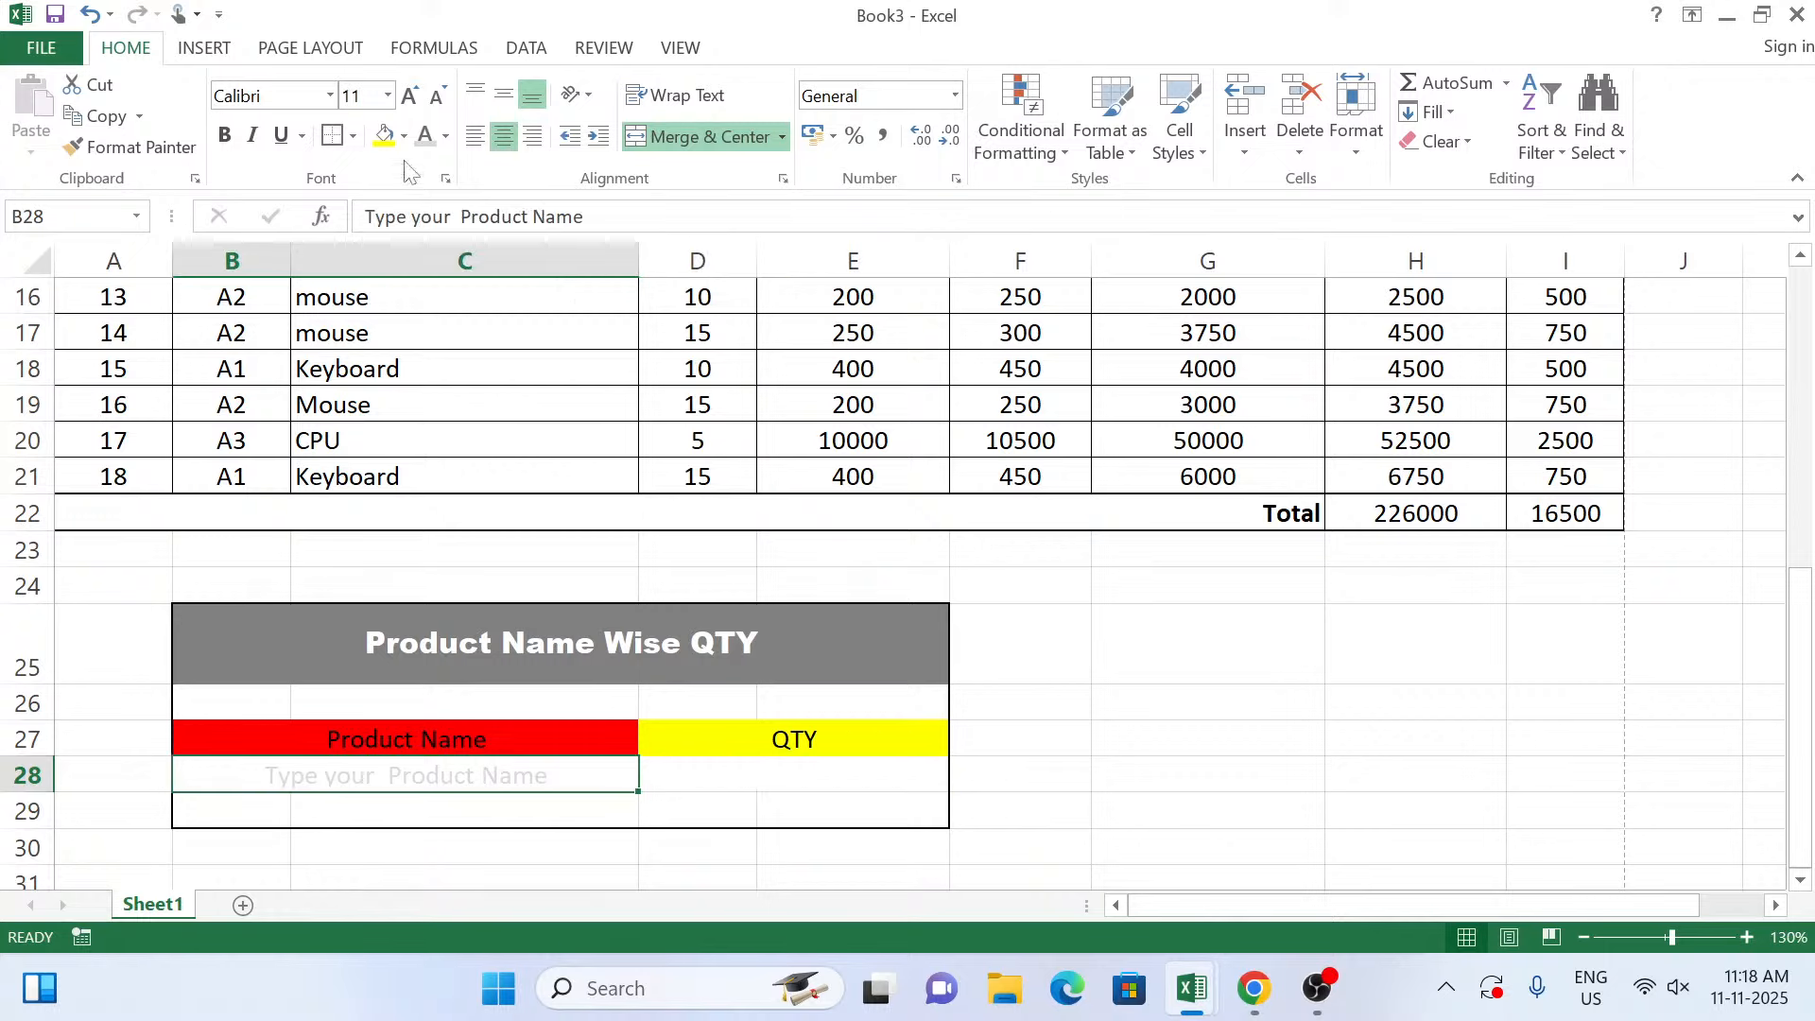
left_click(535, 48)
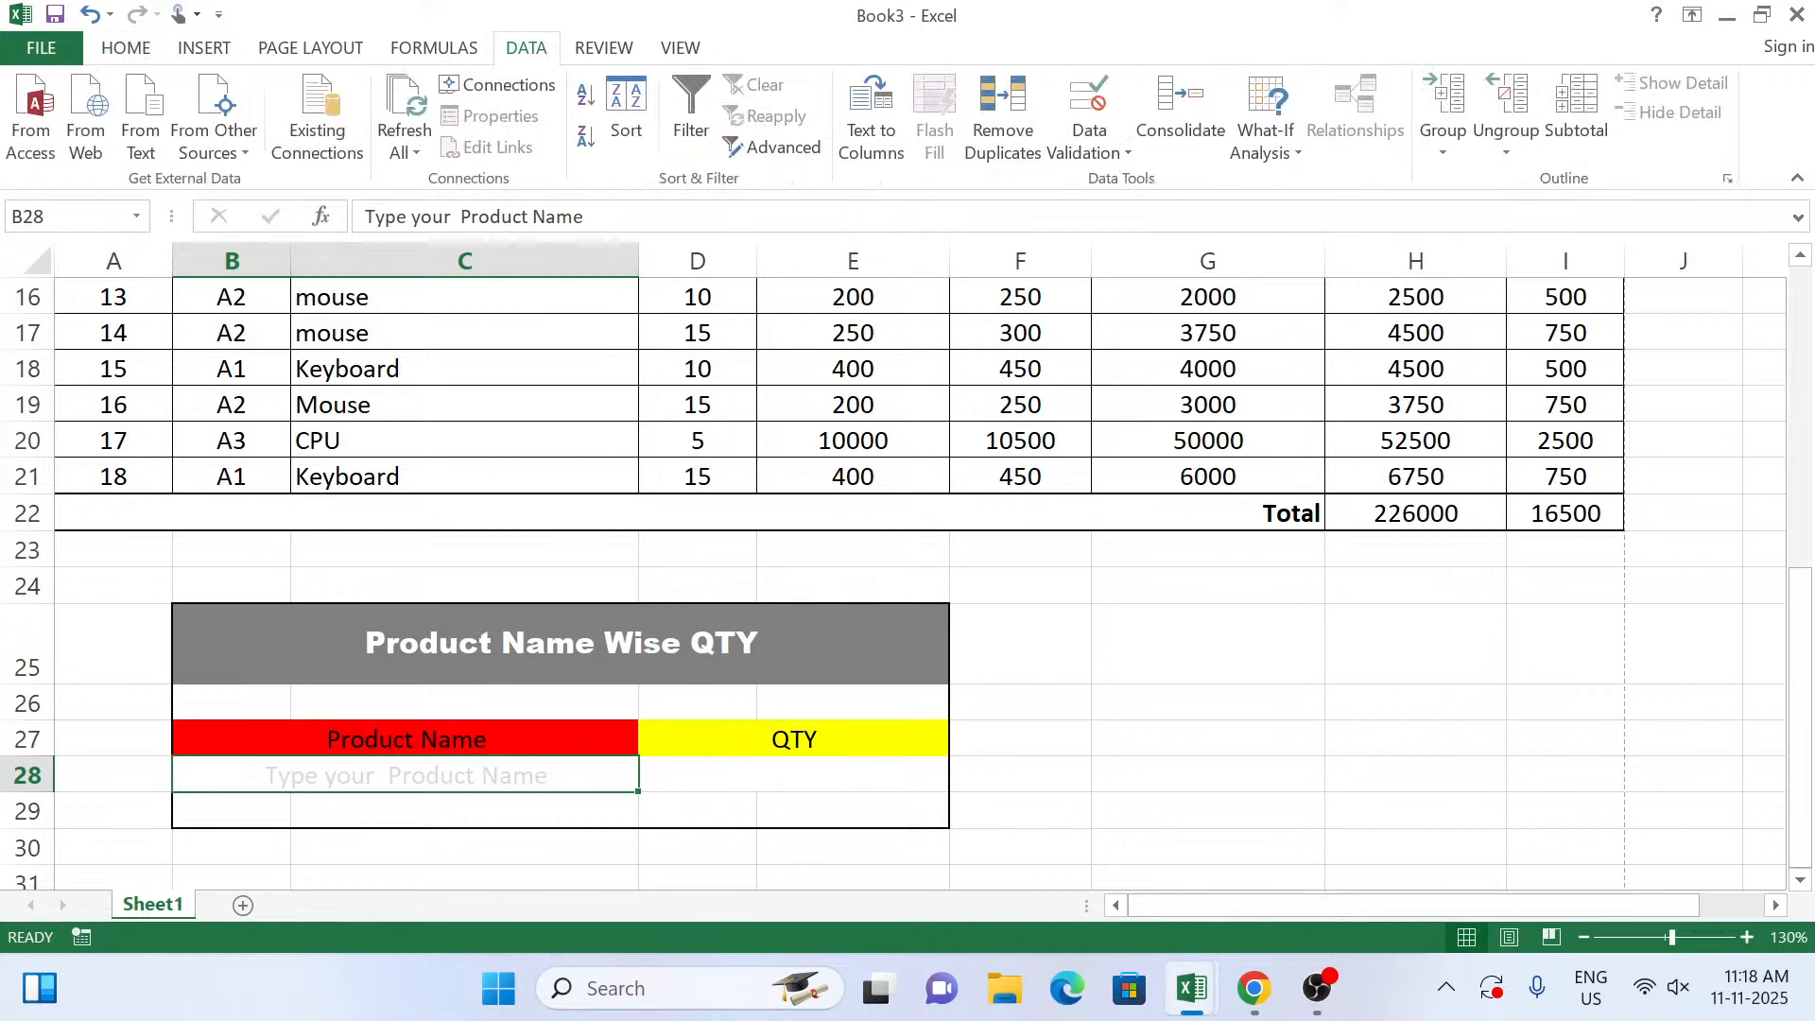
left_click(1095, 156)
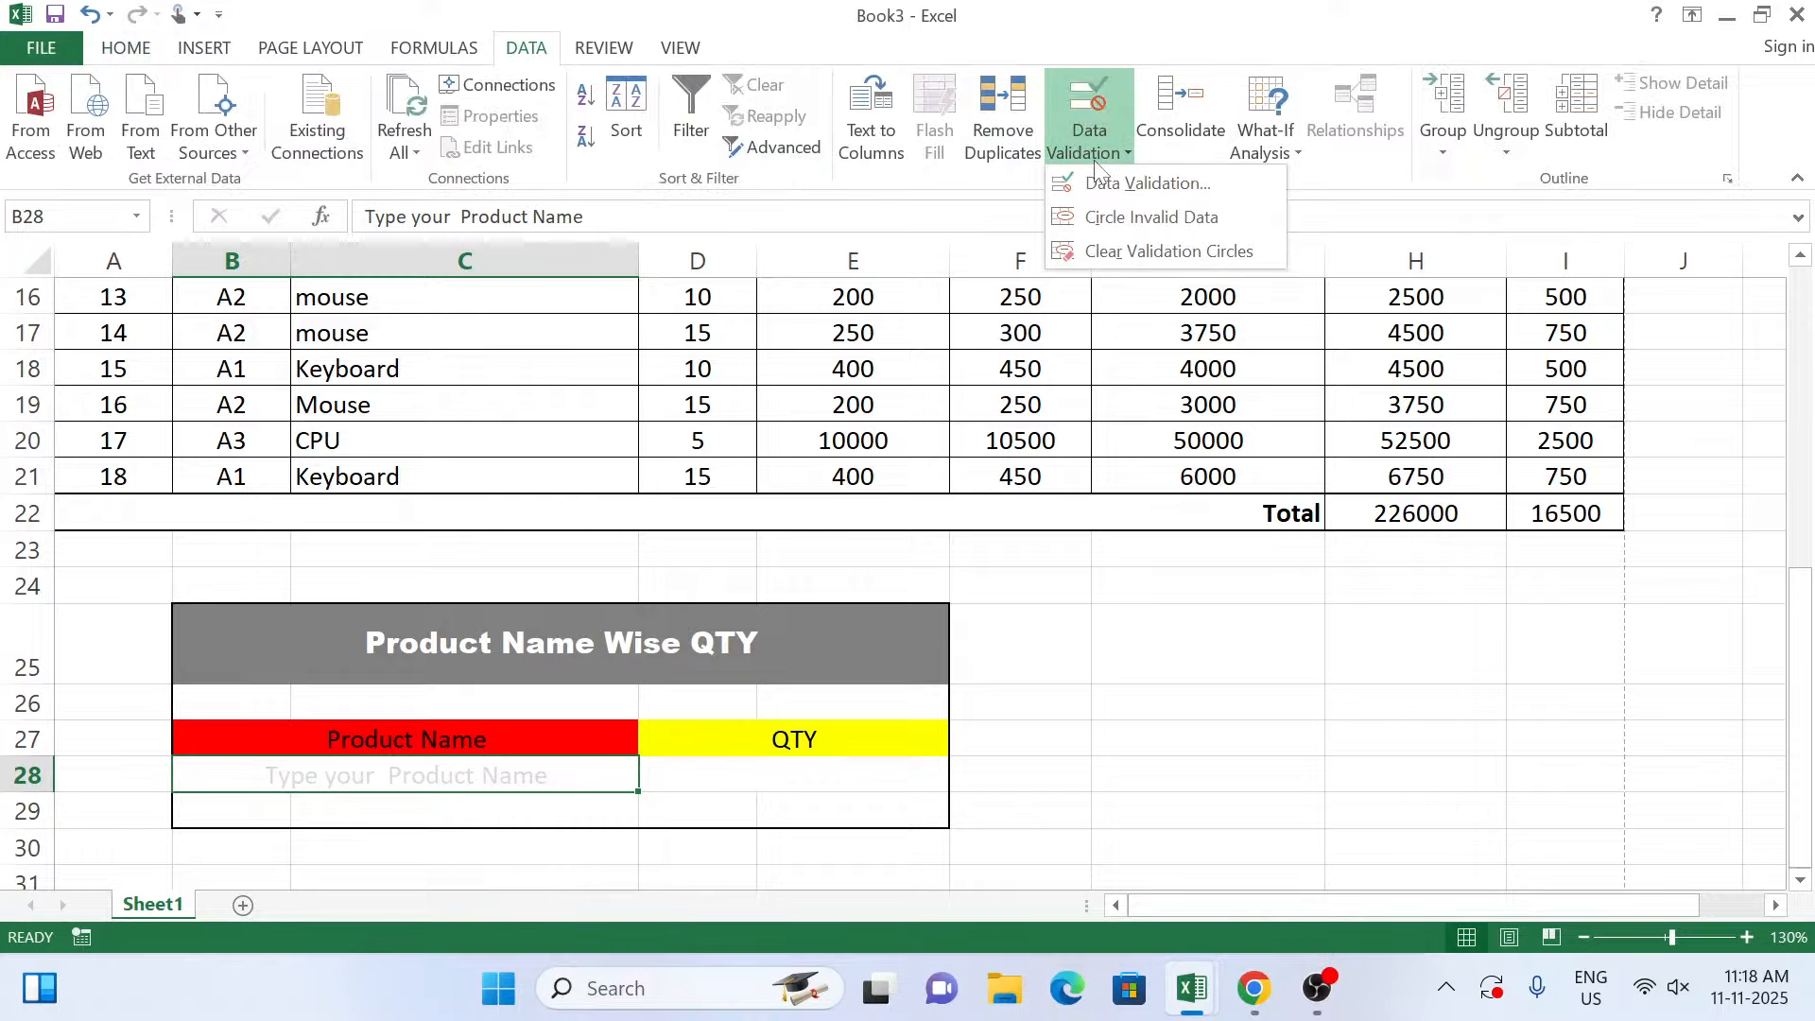
left_click(1096, 182)
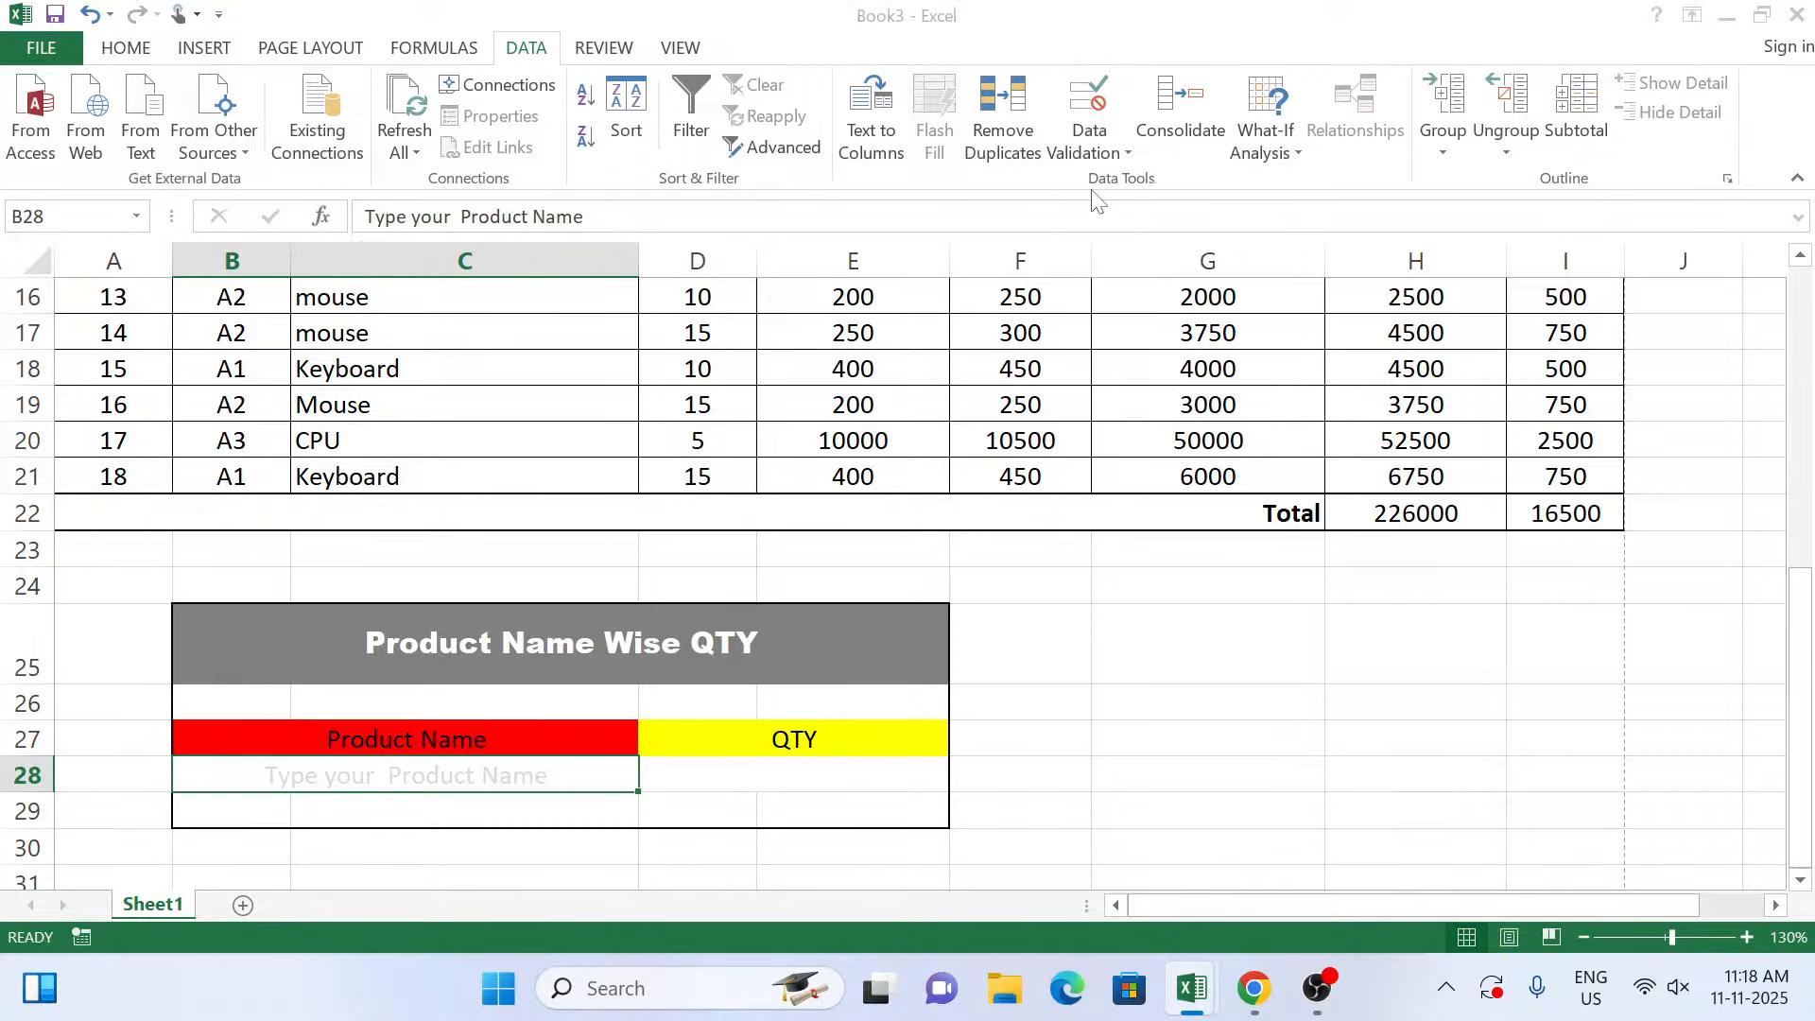
left_click(1239, 428)
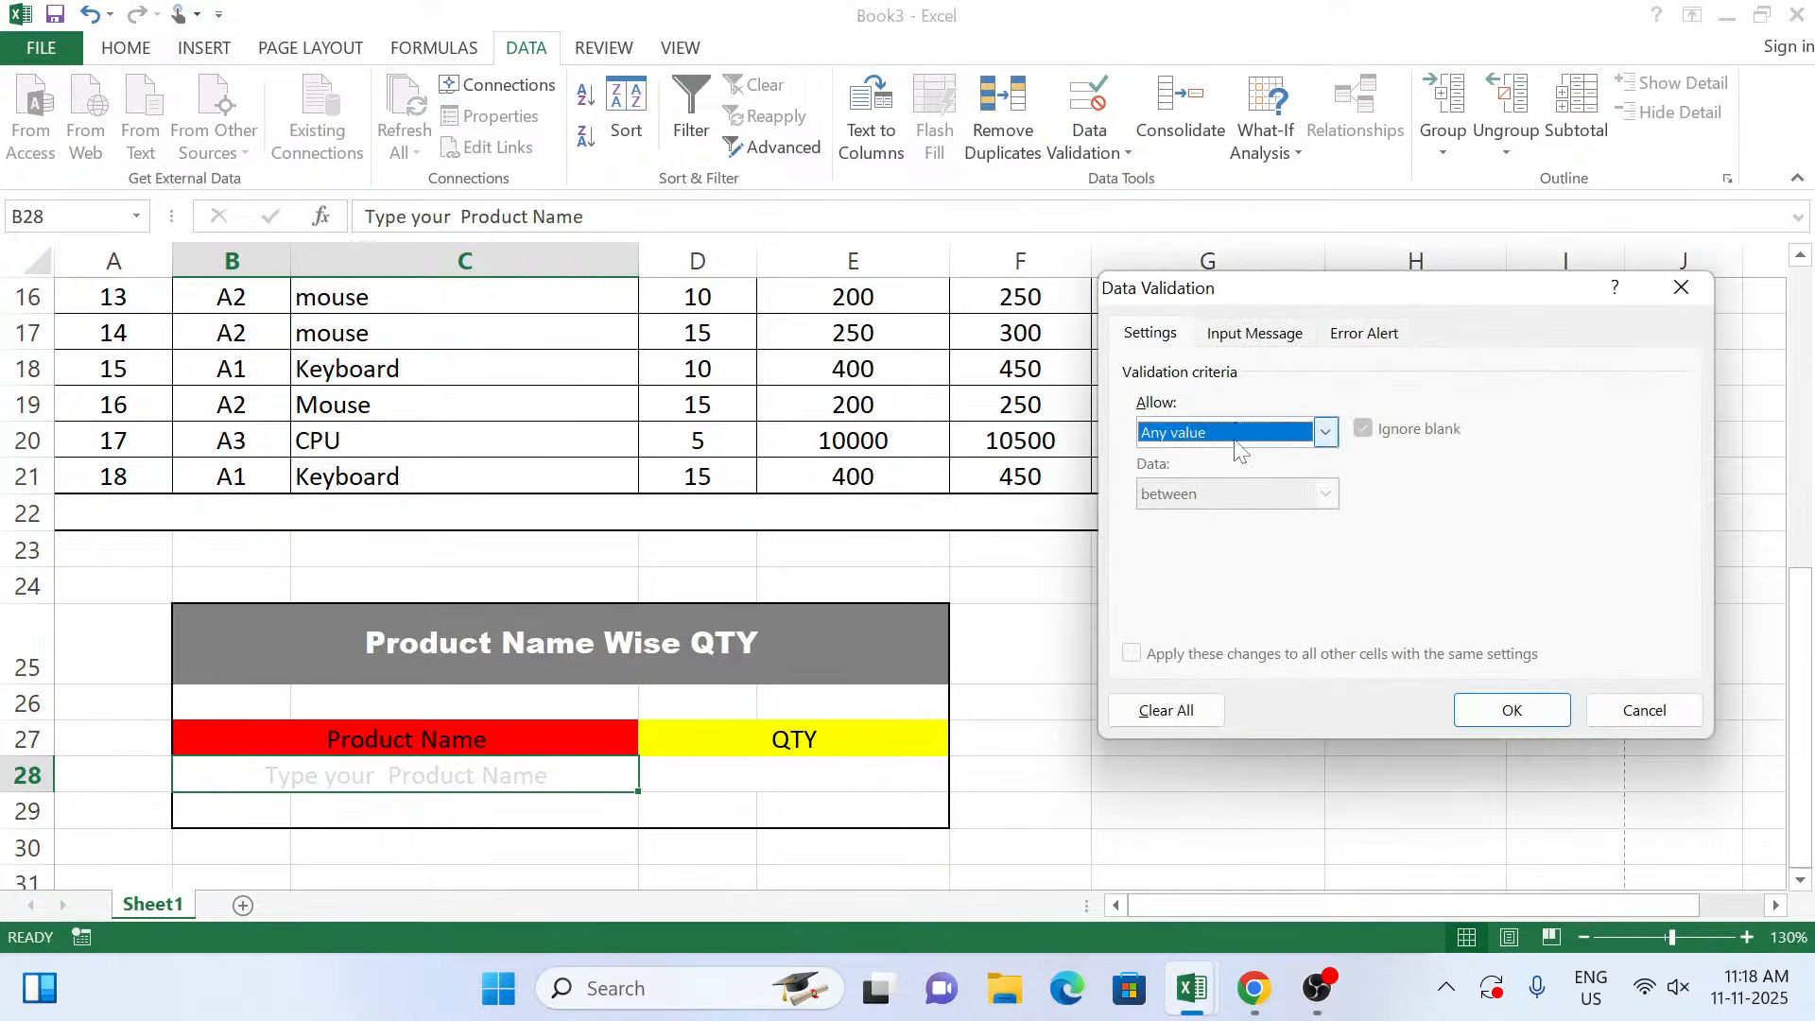
left_click(1238, 436)
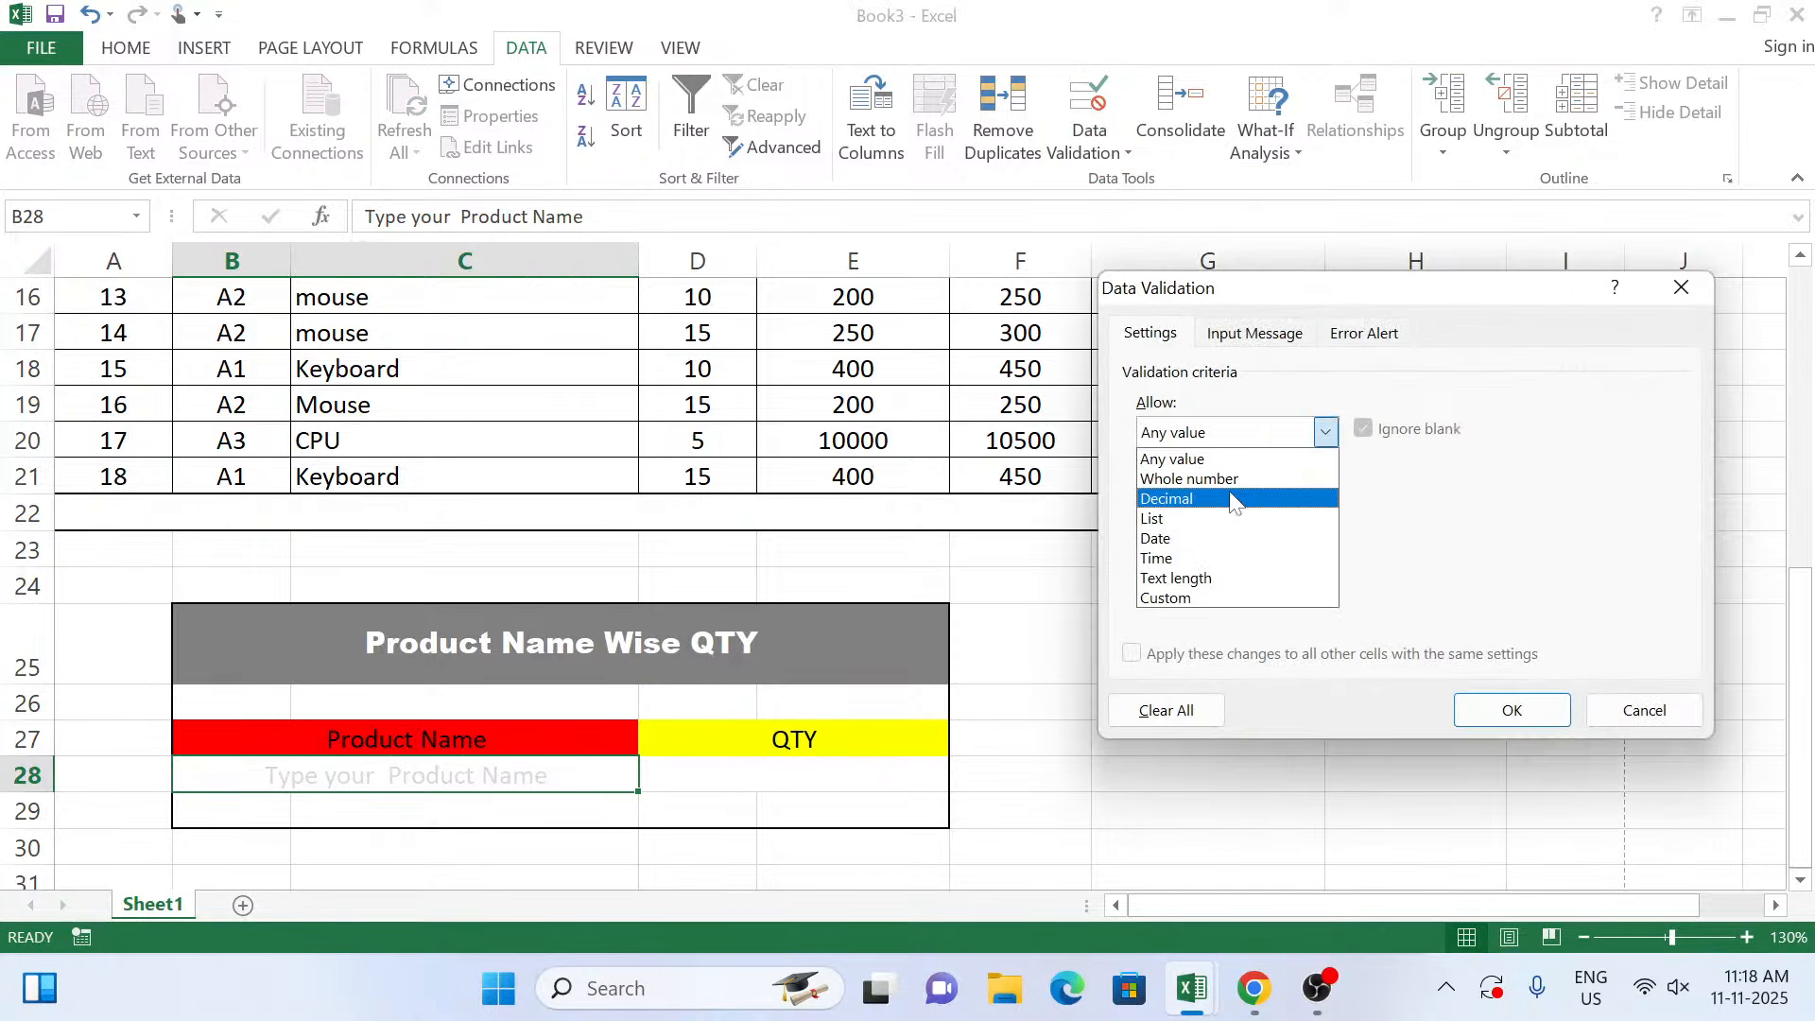
left_click(1220, 522)
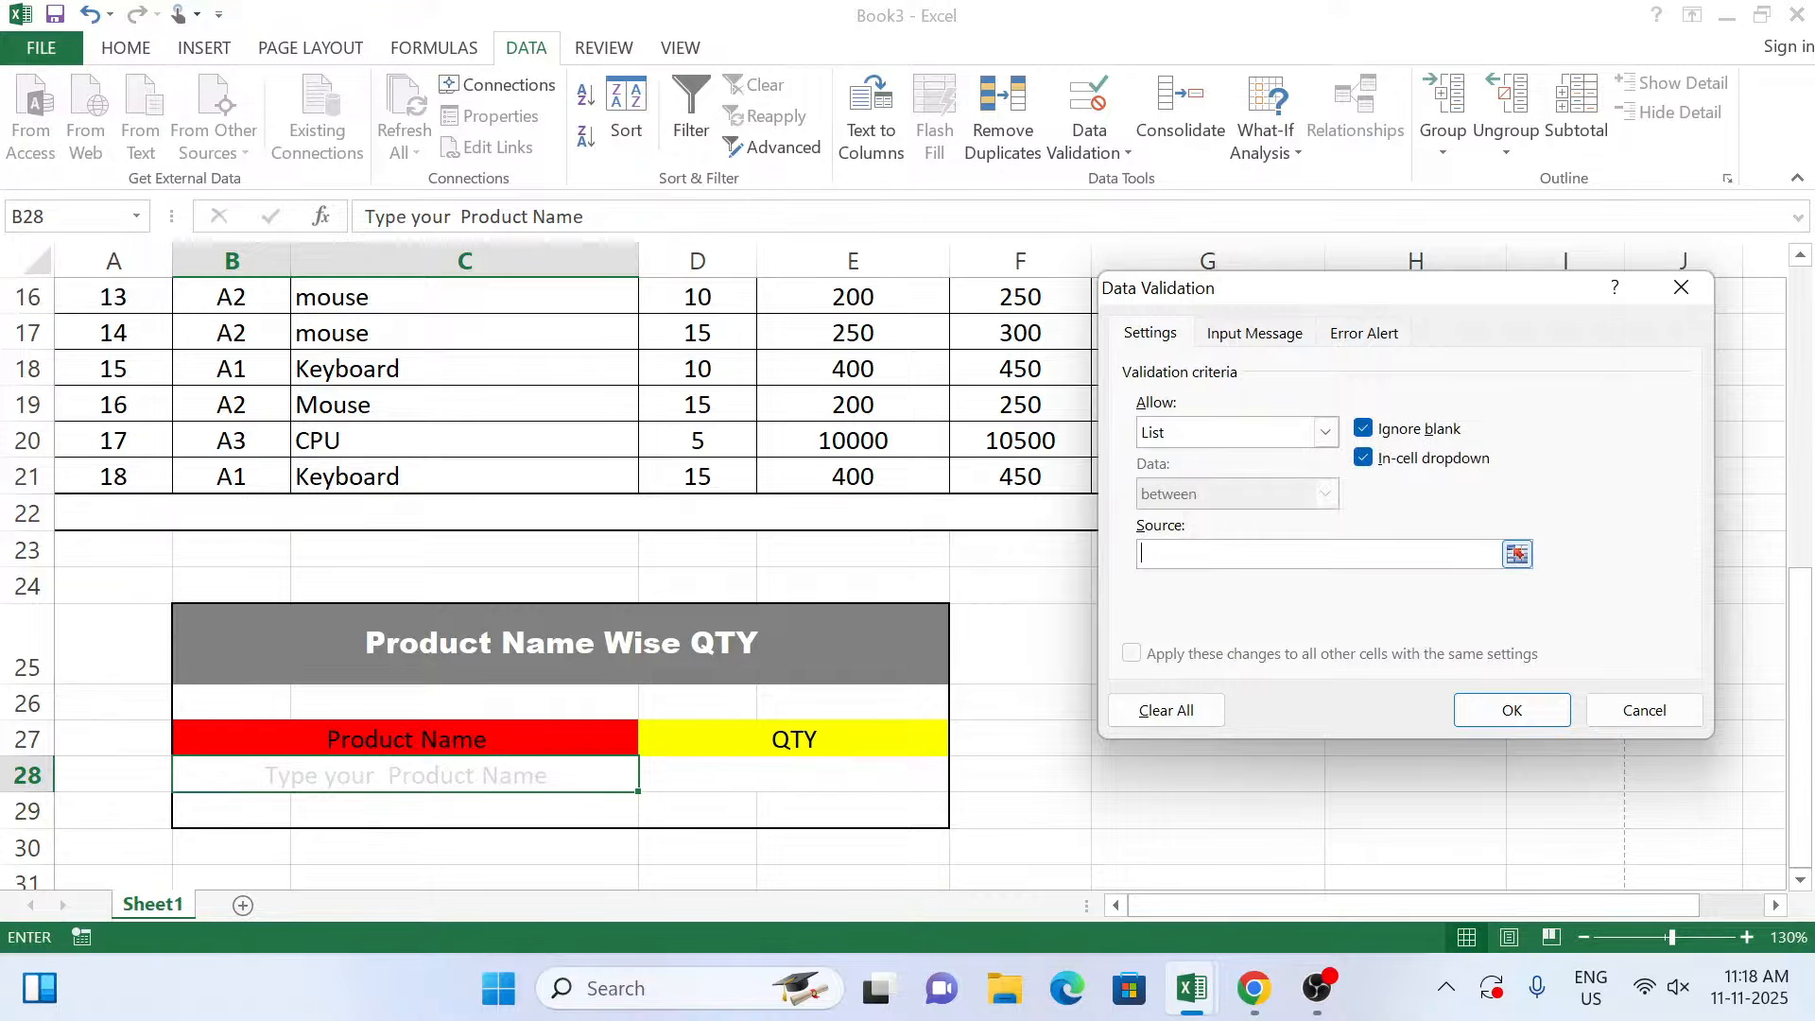
Use the product names in C4:C21 as the validation list source and apply the rule.
scroll(511, 454, "up", 5)
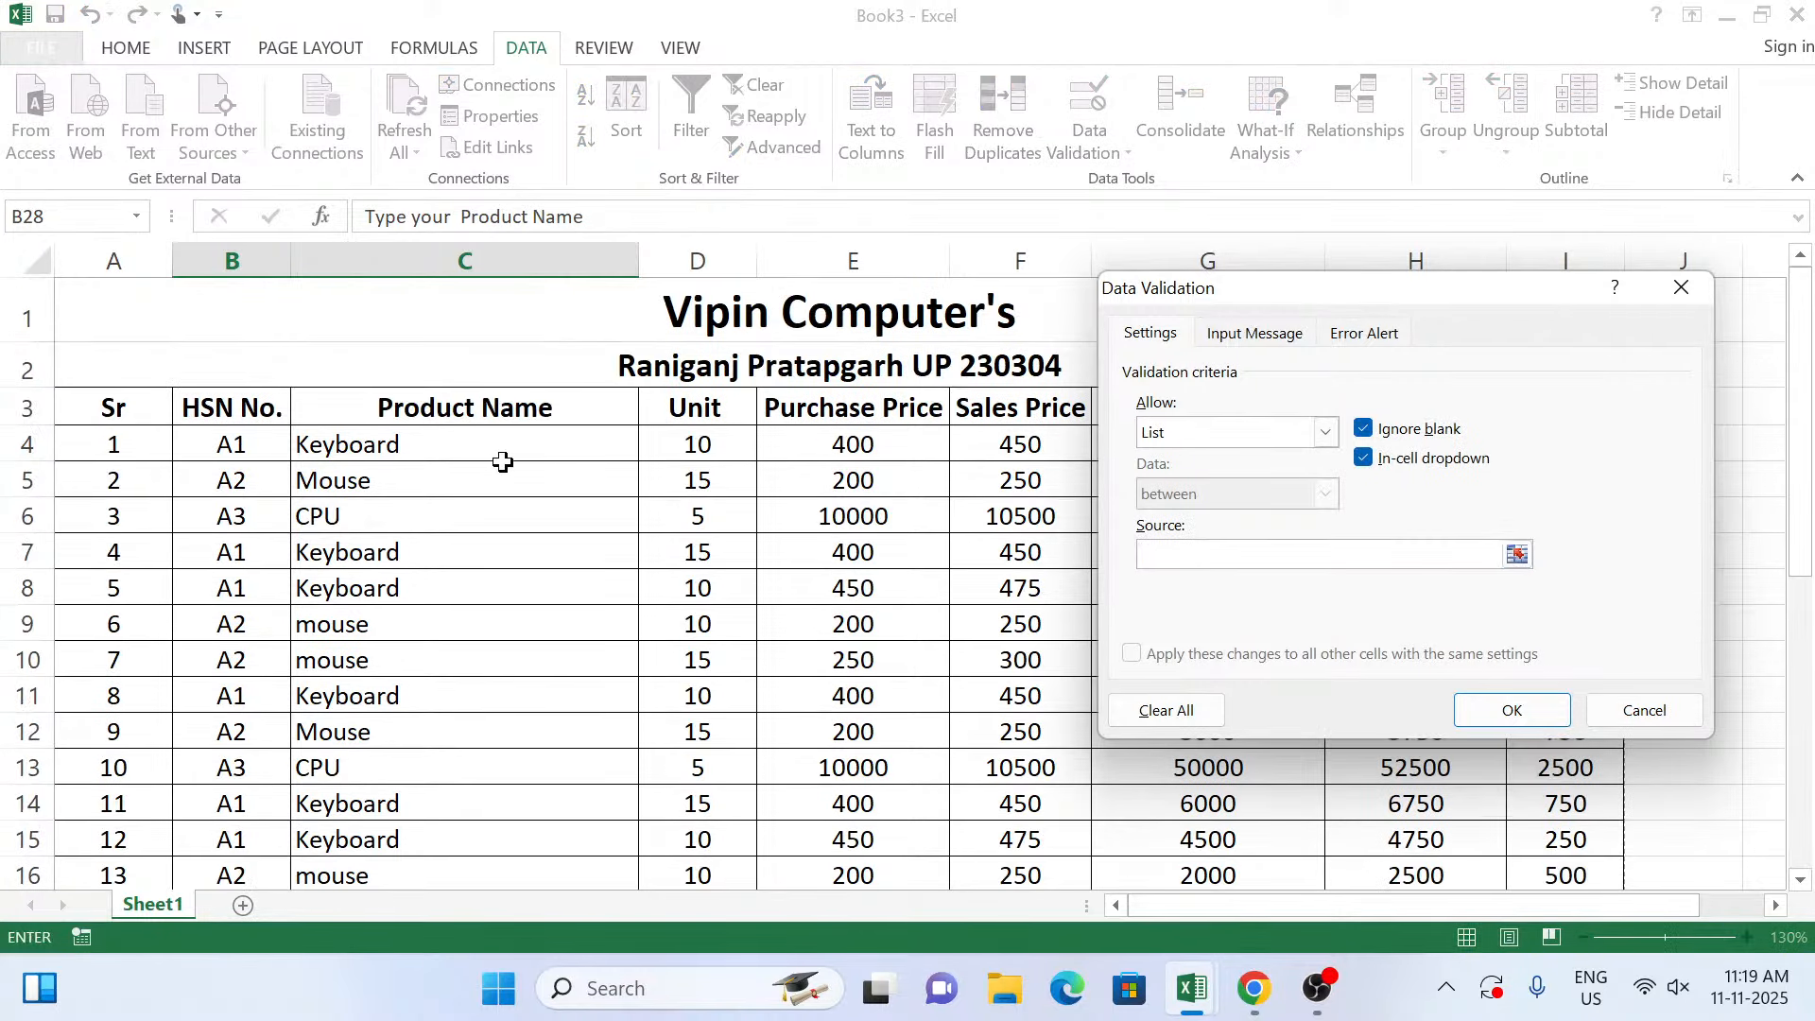
left_click_drag(462, 435, 486, 814)
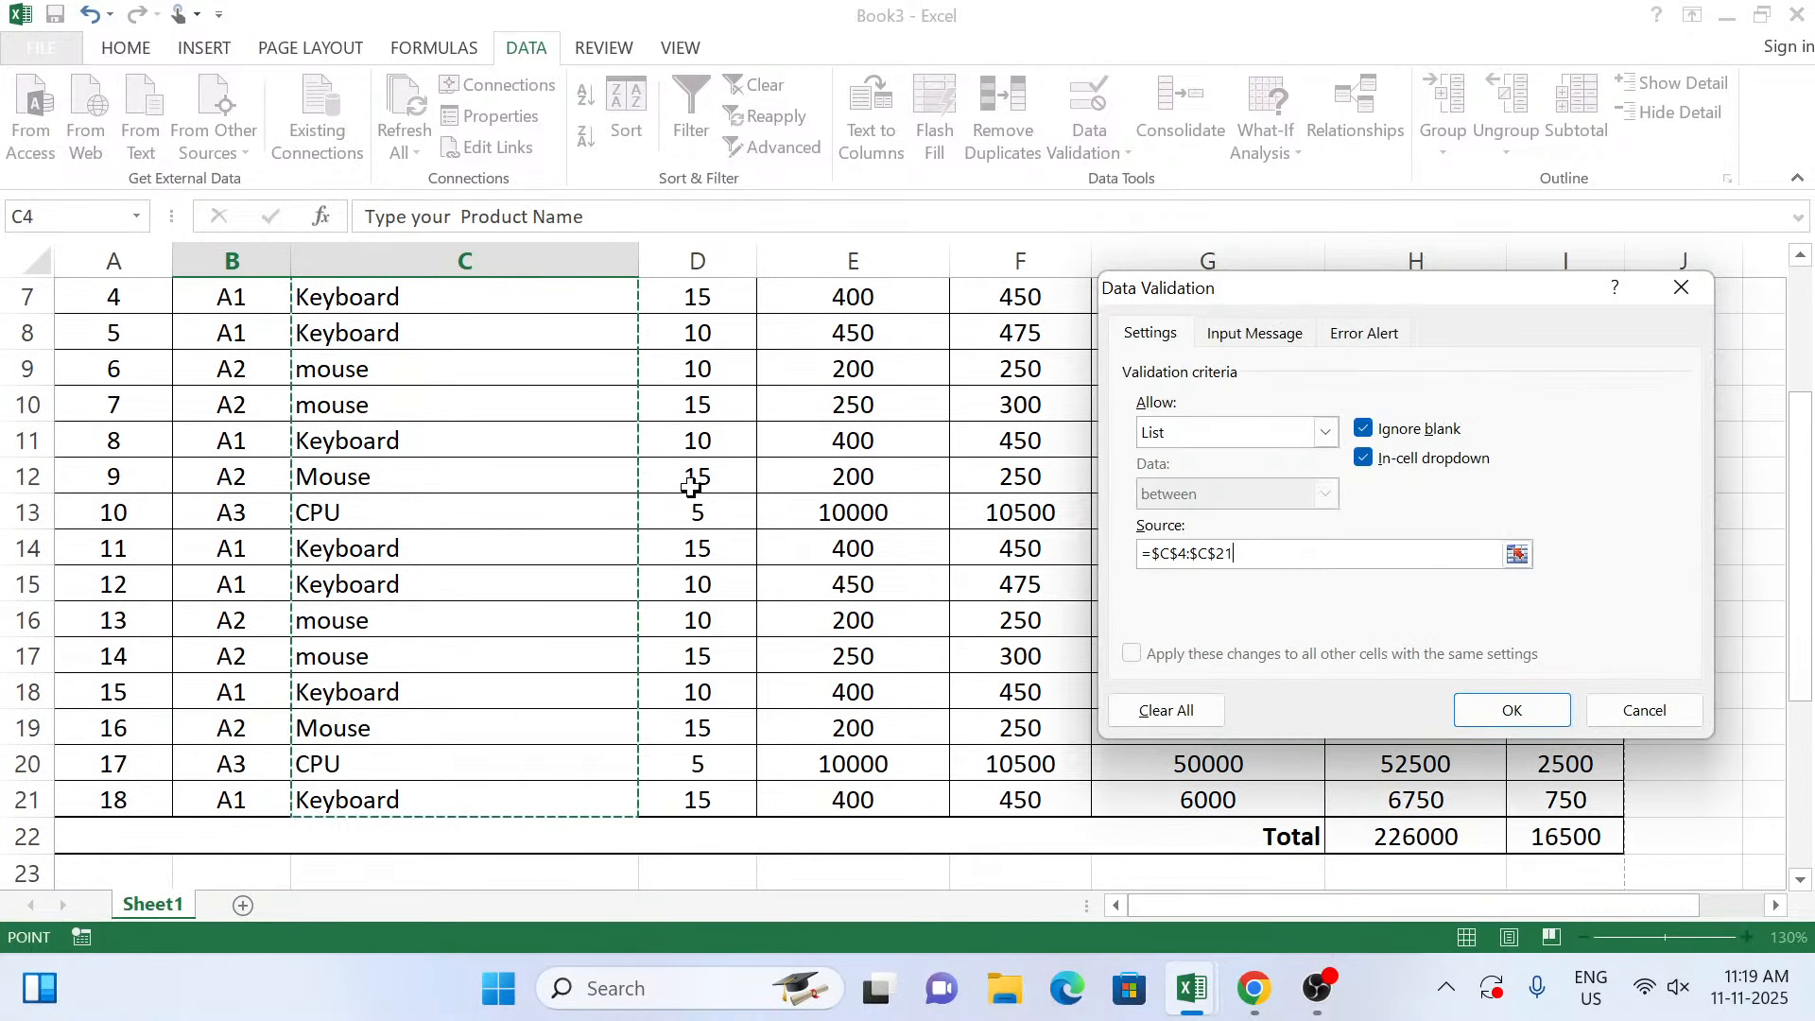
left_click(1471, 711)
Examine the product names offered by the dropdown in B28 and compare them with the sales data's Product Name column.
scroll(851, 624, "down", 4)
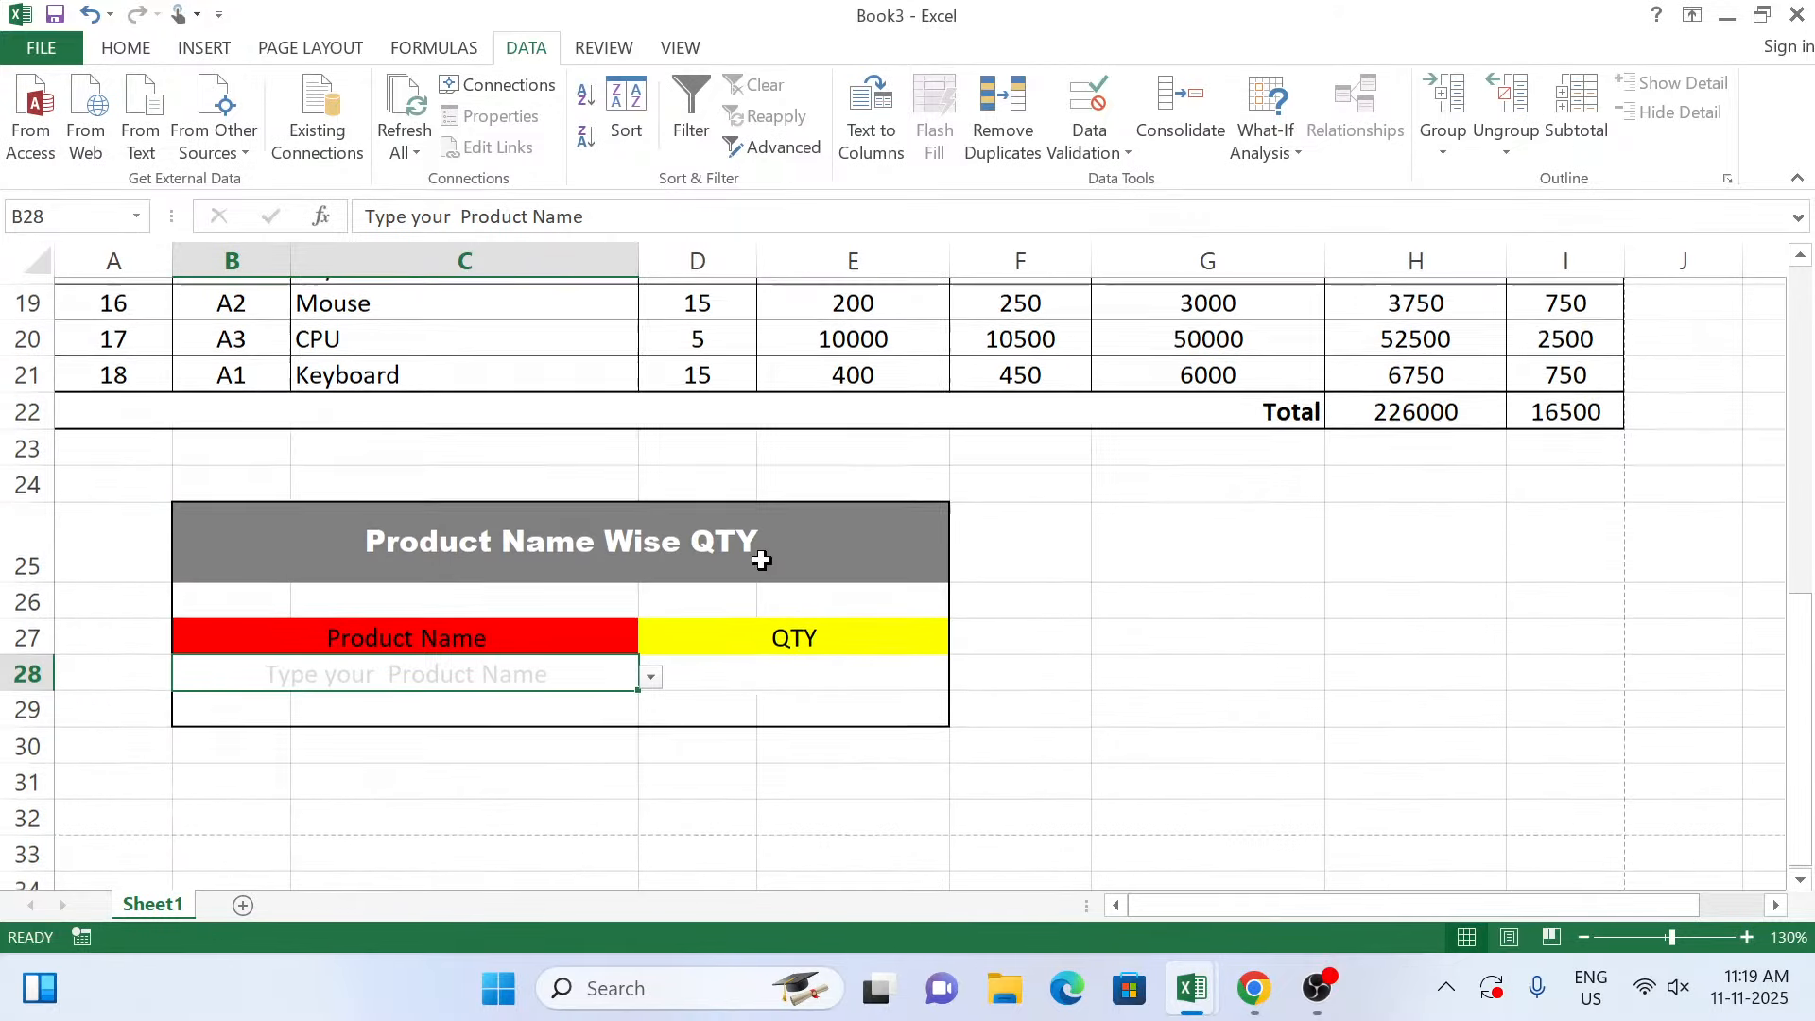
left_click(651, 672)
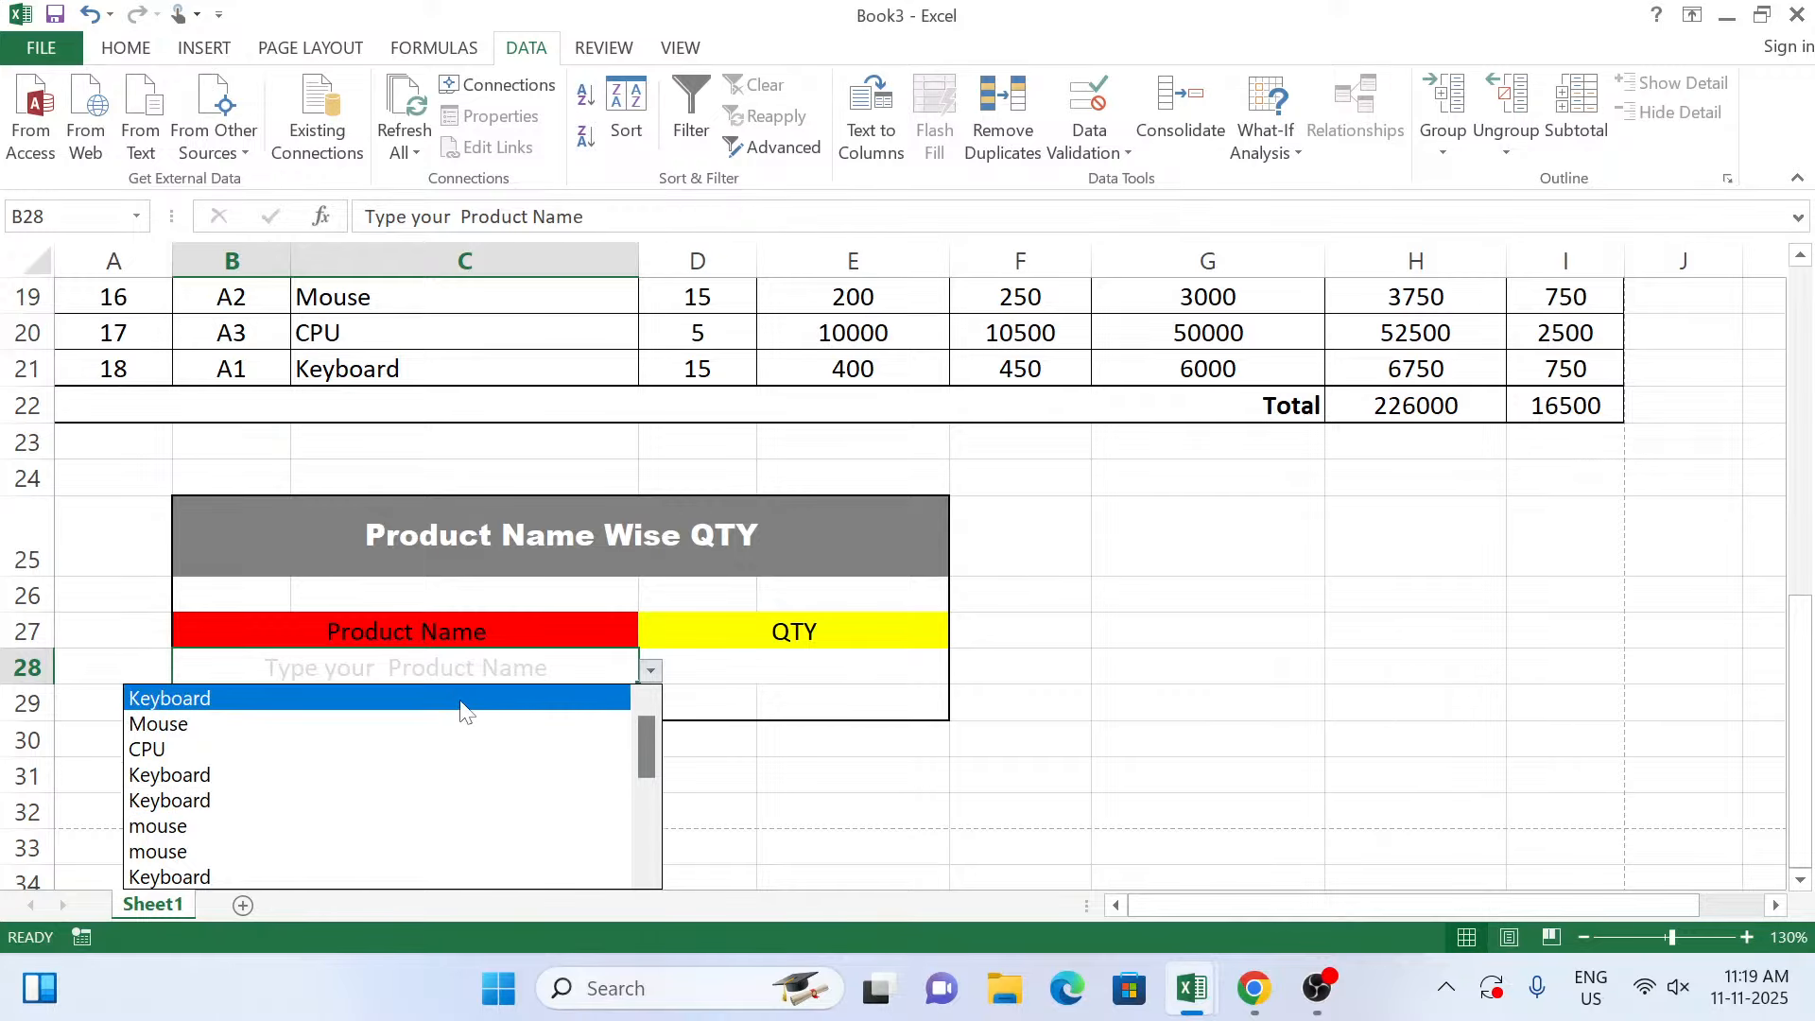
left_click(481, 670)
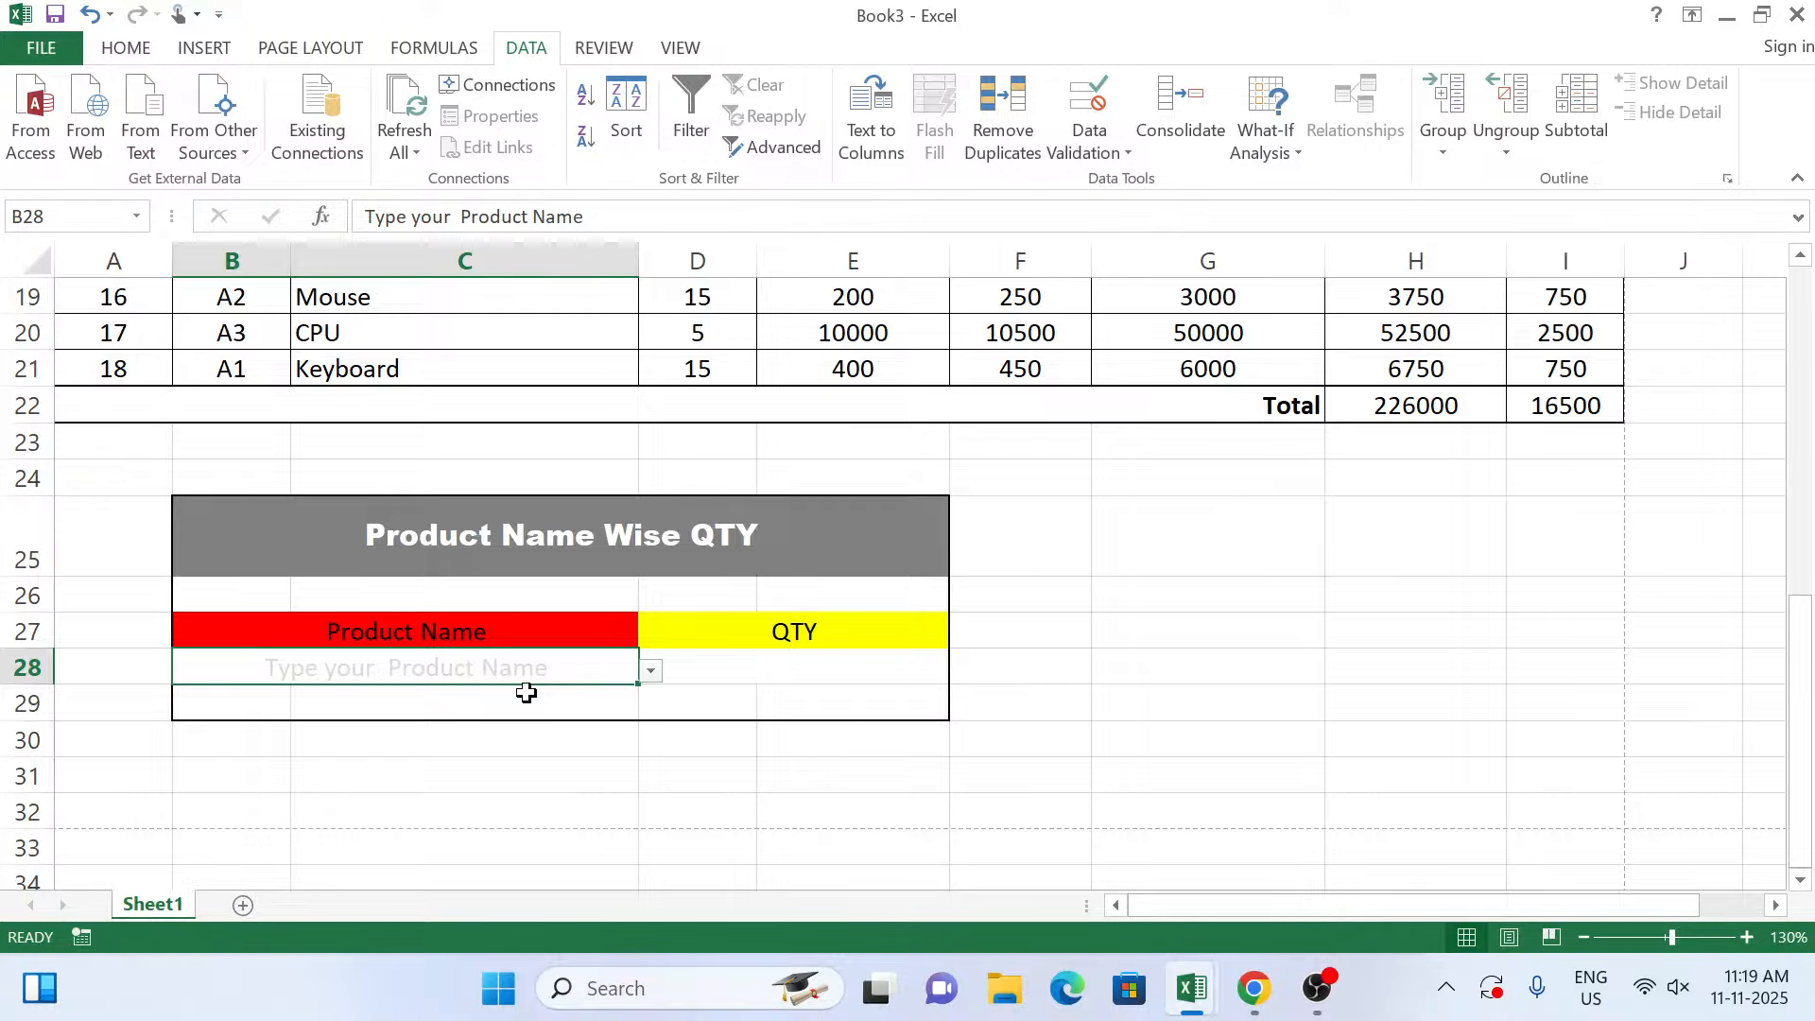
scroll(525, 690, "up", 4)
scroll(499, 583, "down", 2)
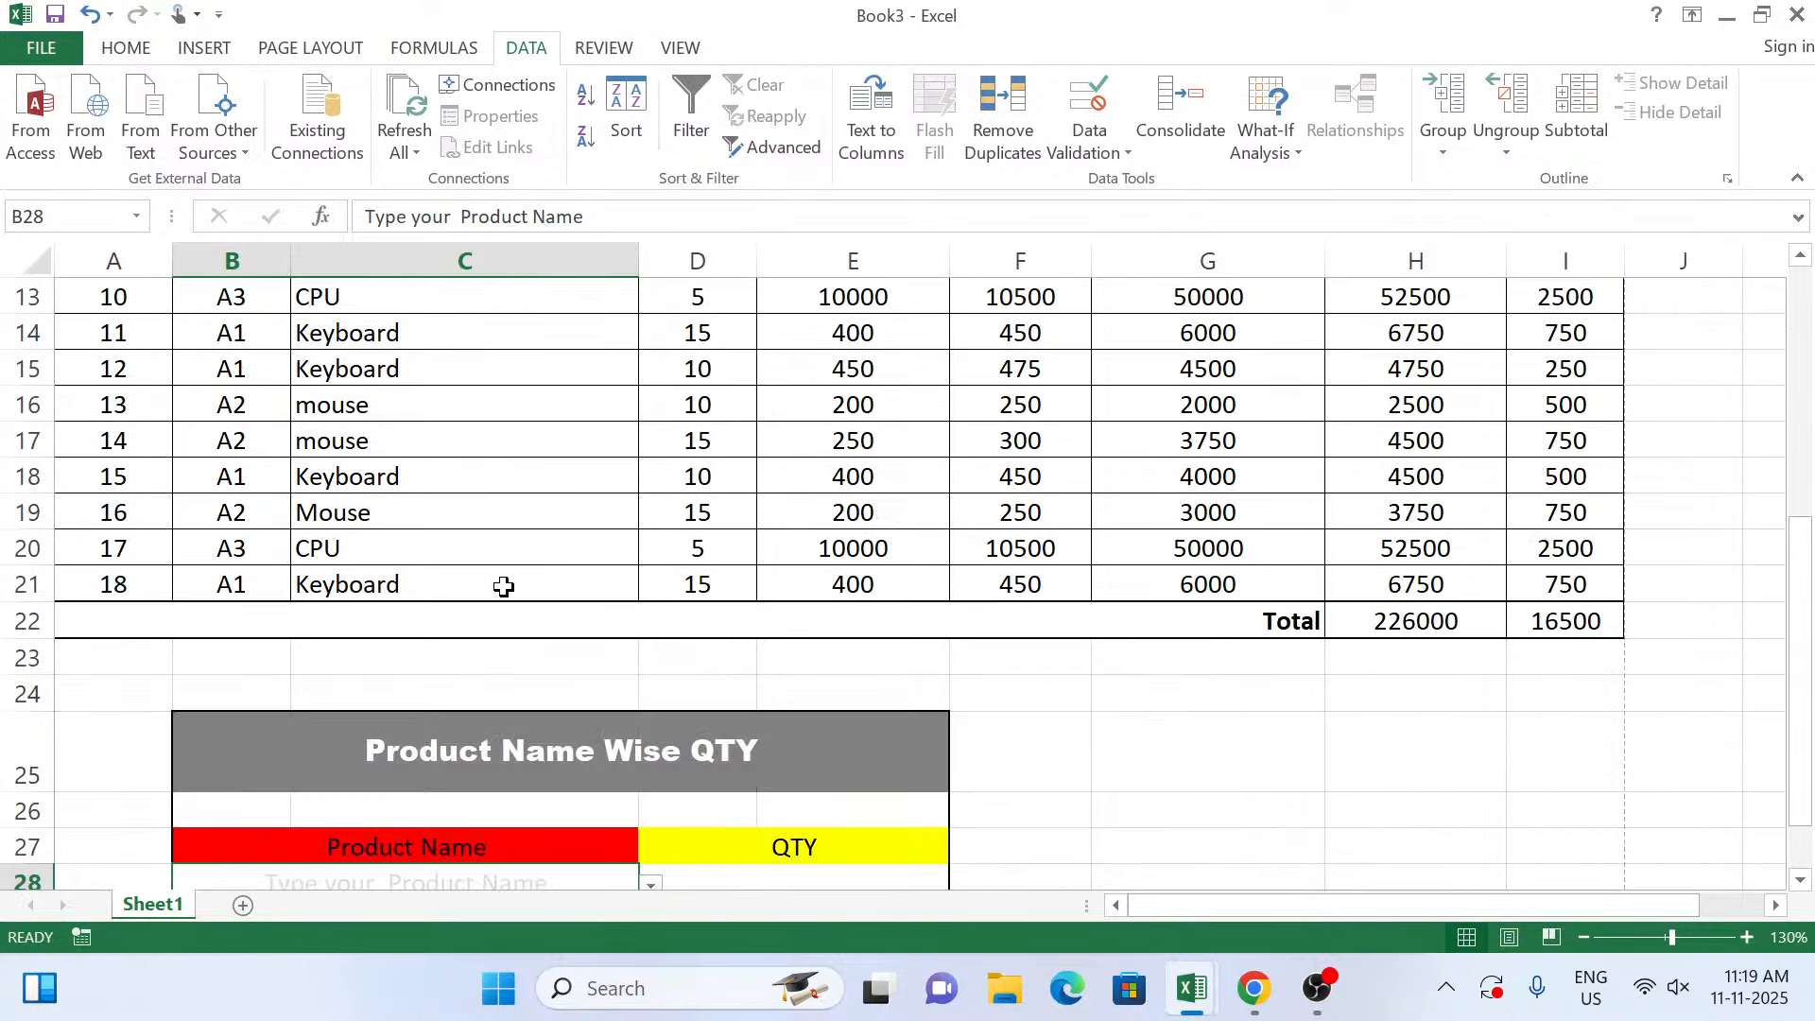
scroll(529, 870, "down", 1)
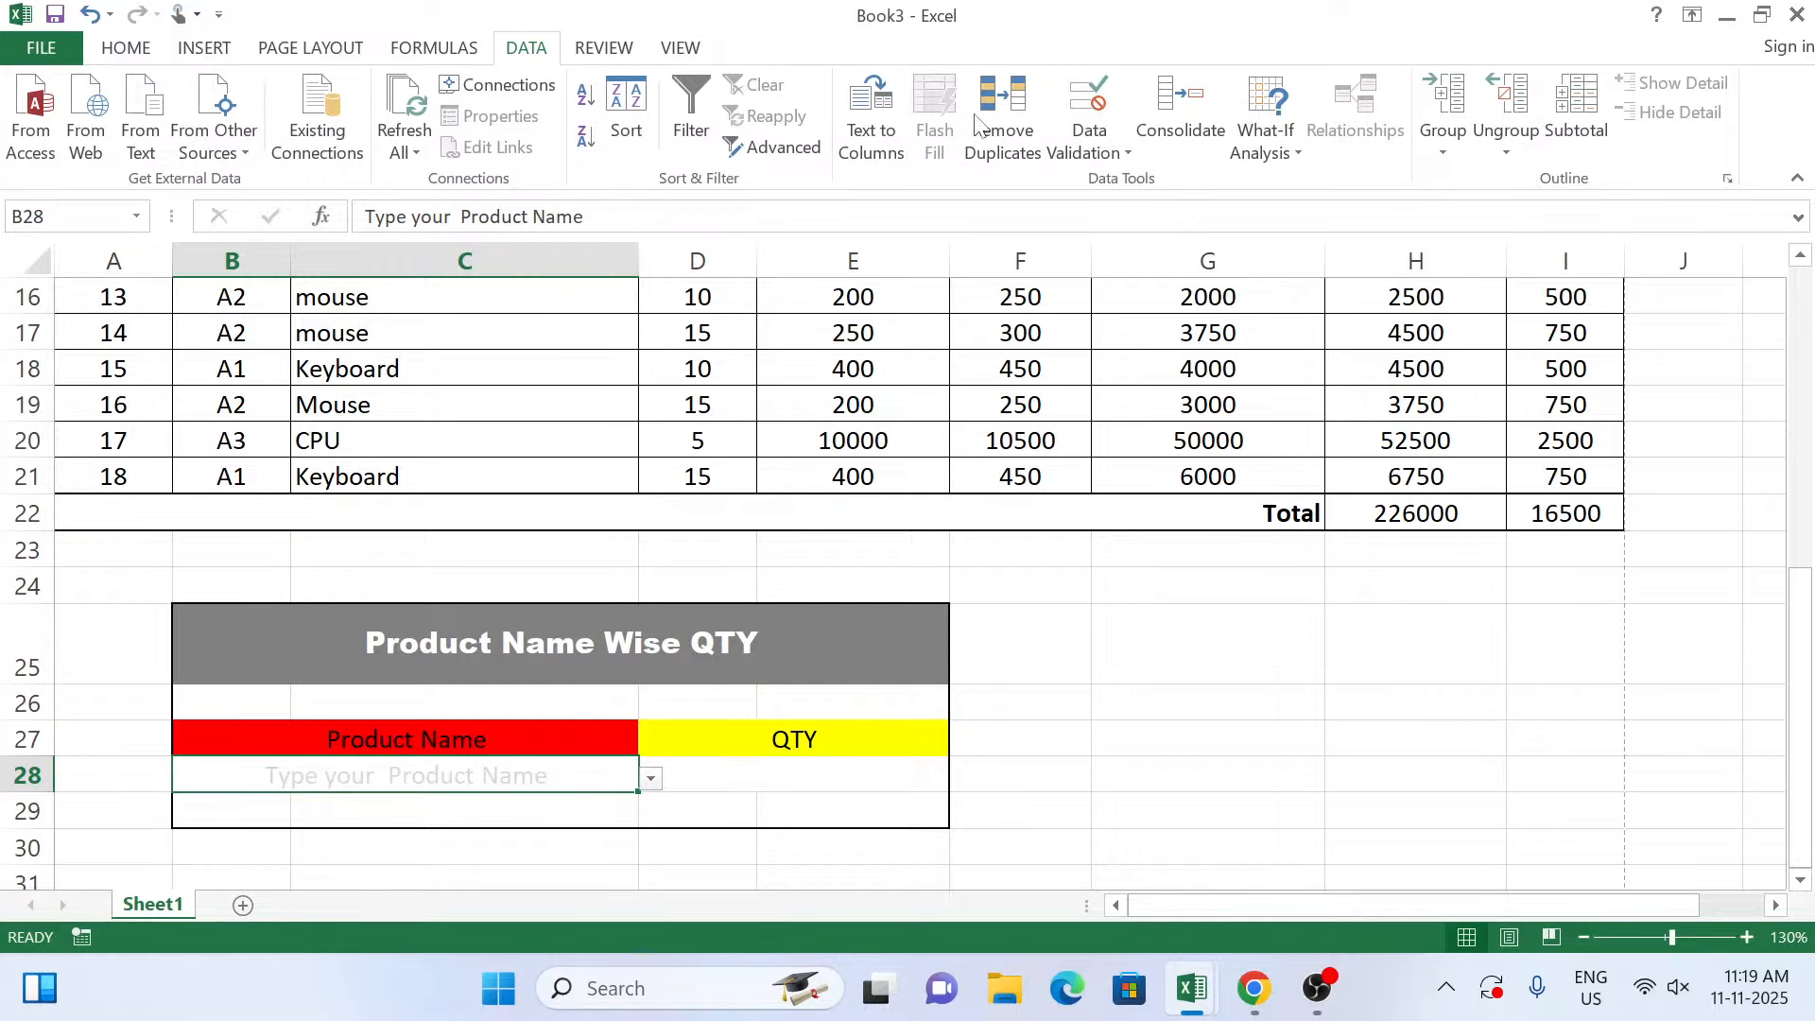
Try to replace B28's validation list source with the individual cells C4, C5, C6, C9 and C14.
left_click(1090, 142)
left_click(1139, 179)
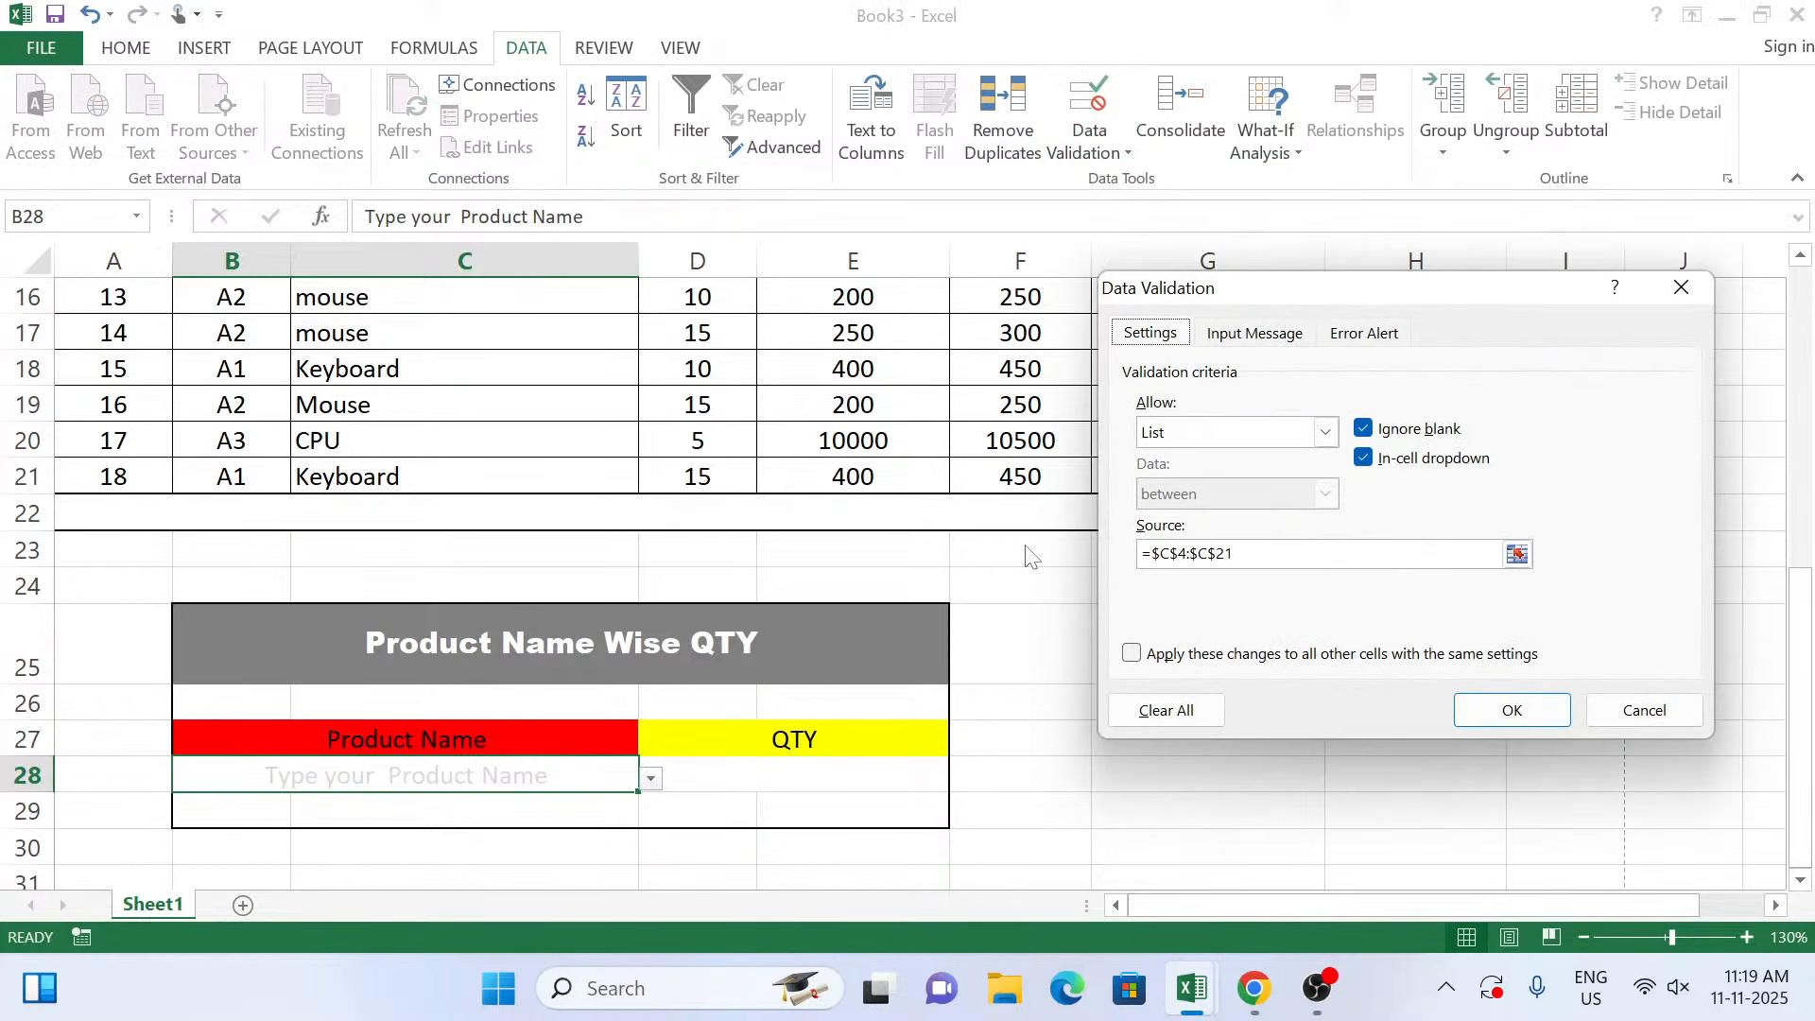
left_click(1475, 554)
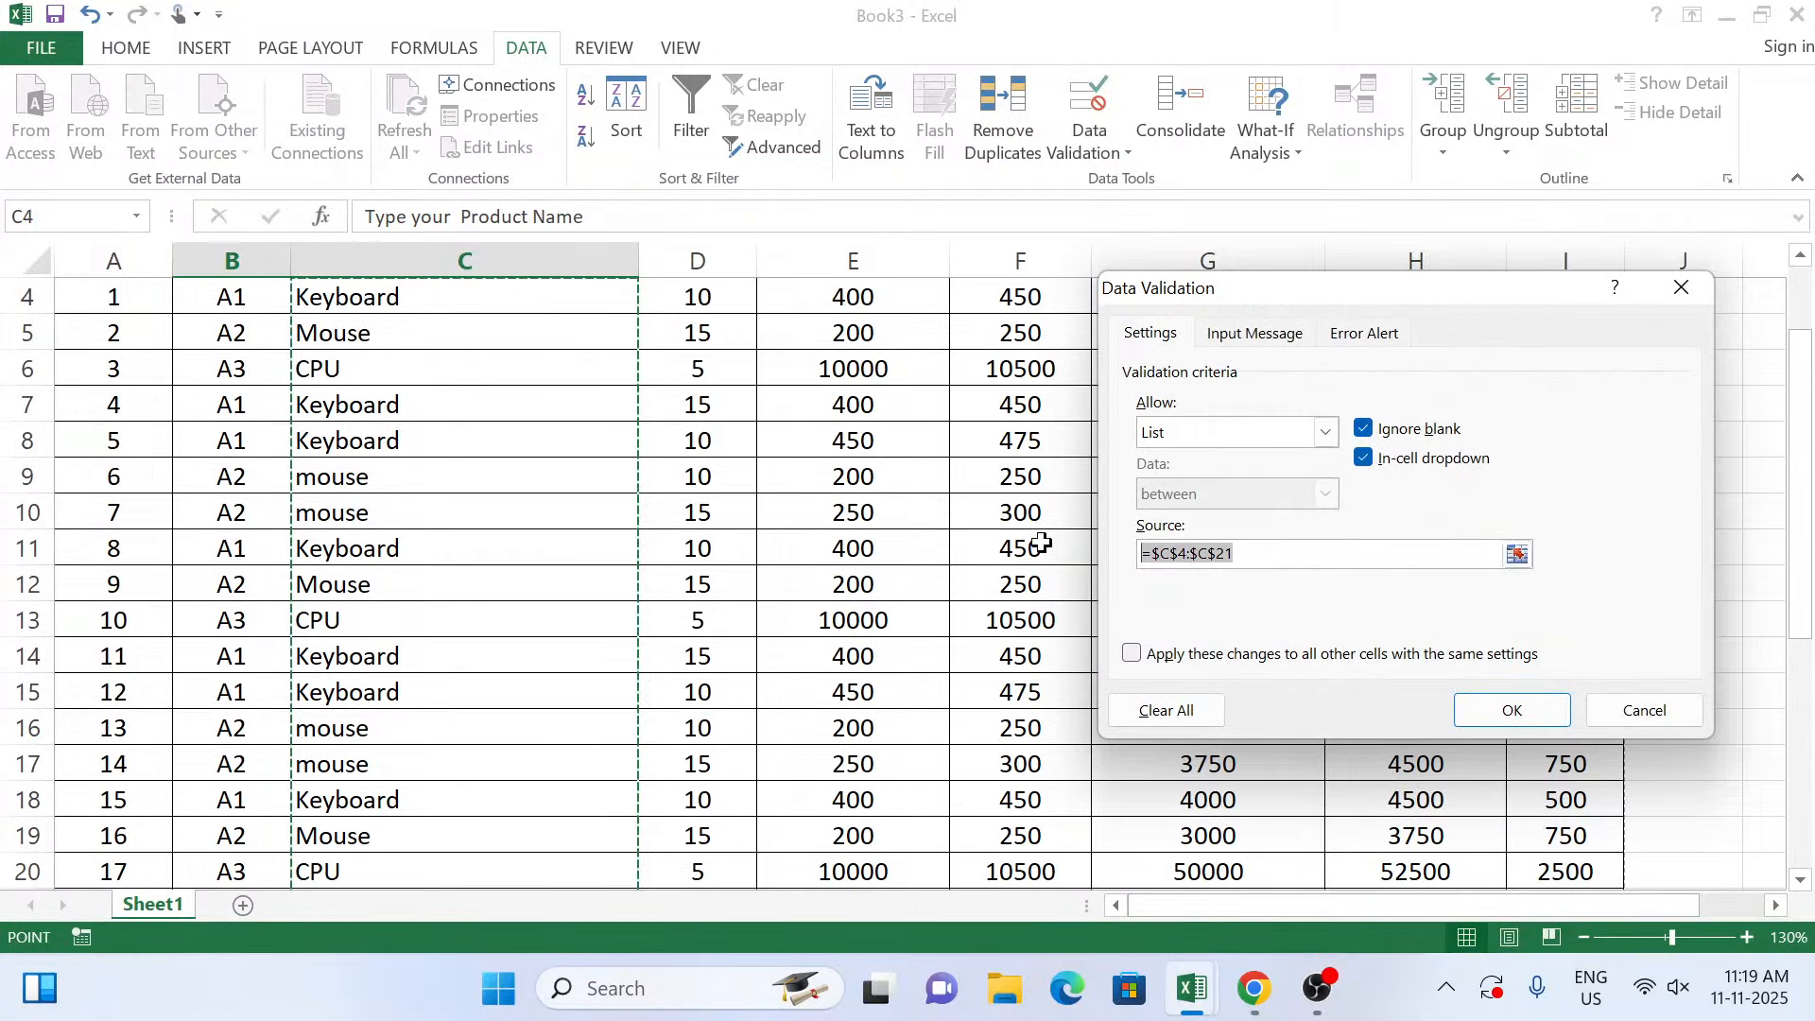
left_click(401, 300)
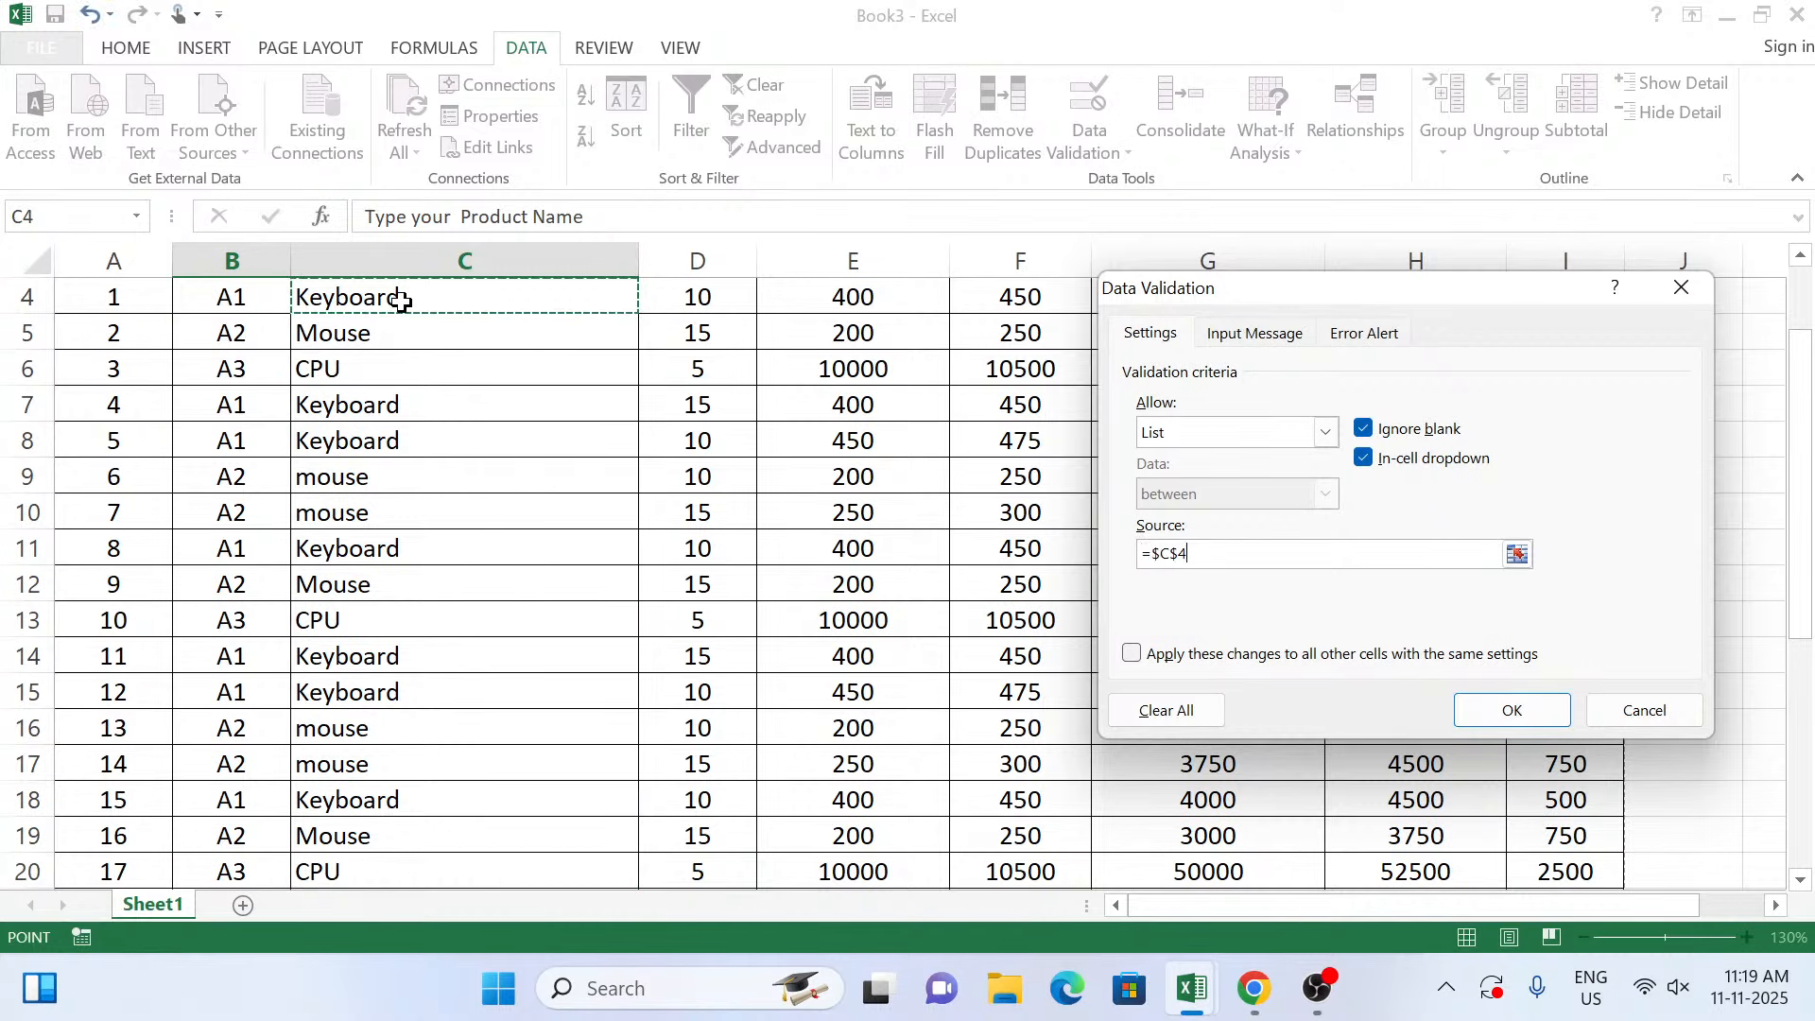
type(",")
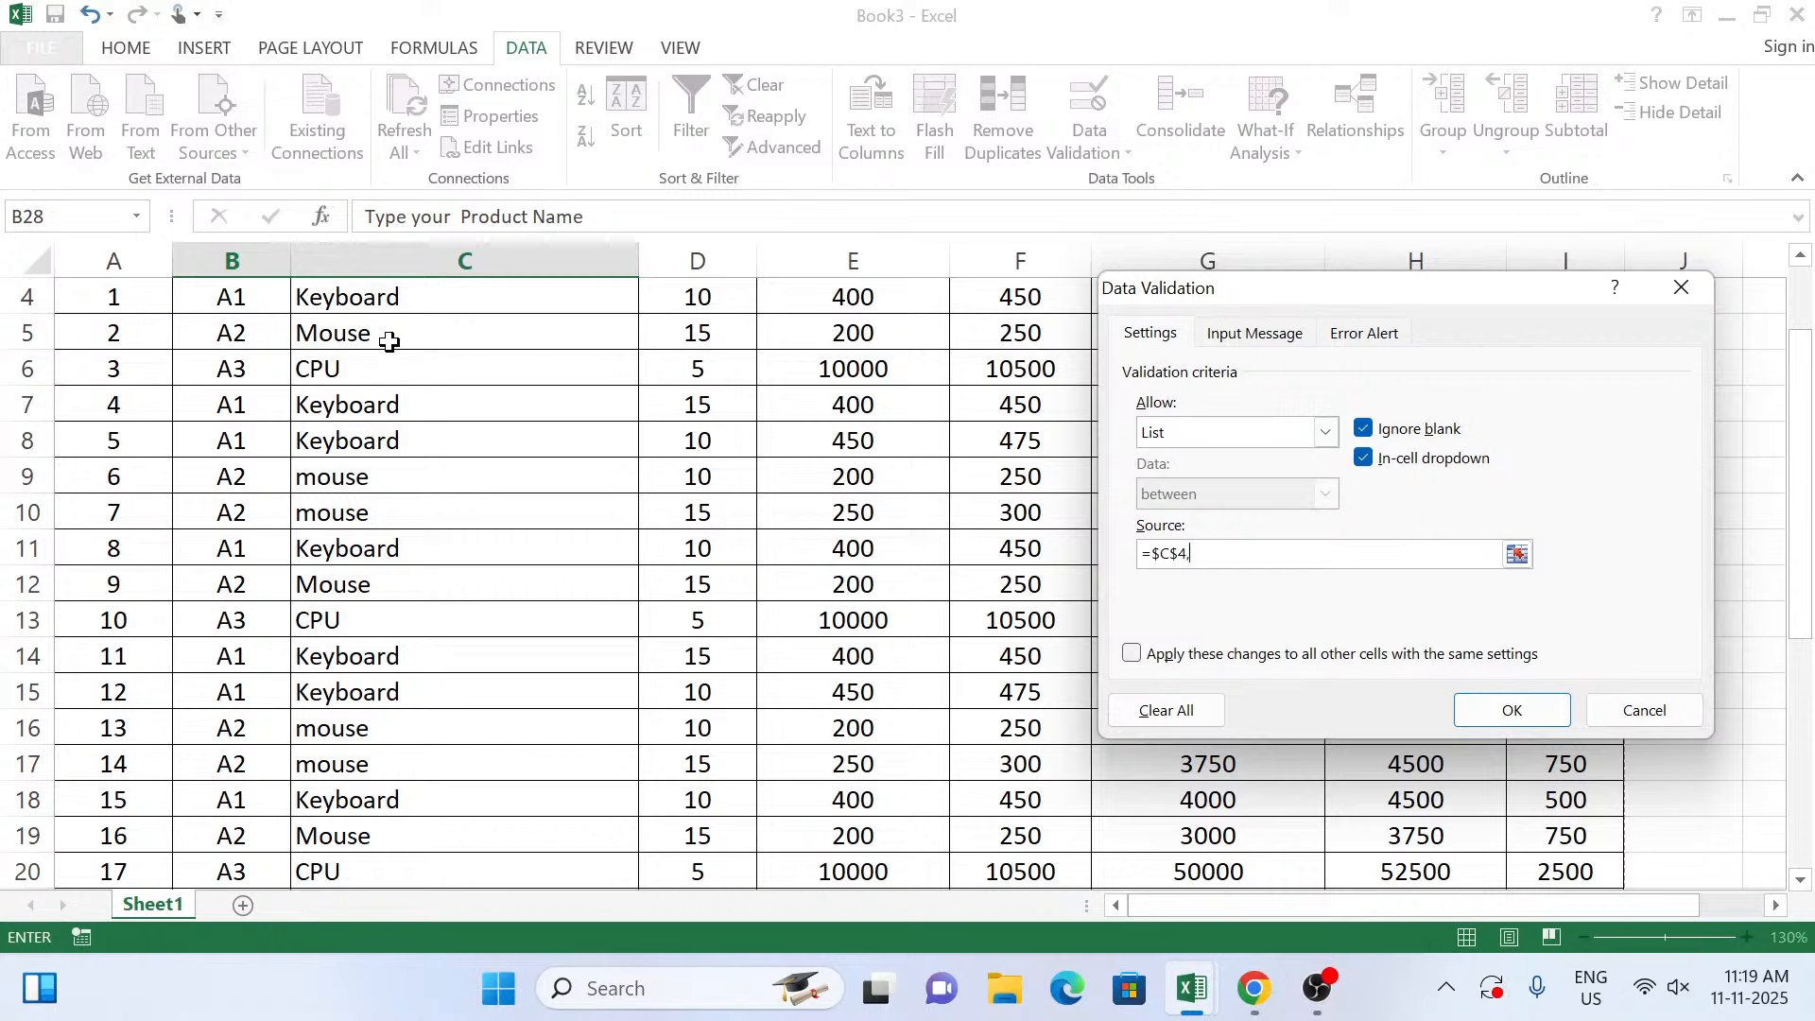
left_click(390, 331)
type(",")
left_click(374, 367)
type(",")
left_click(380, 482)
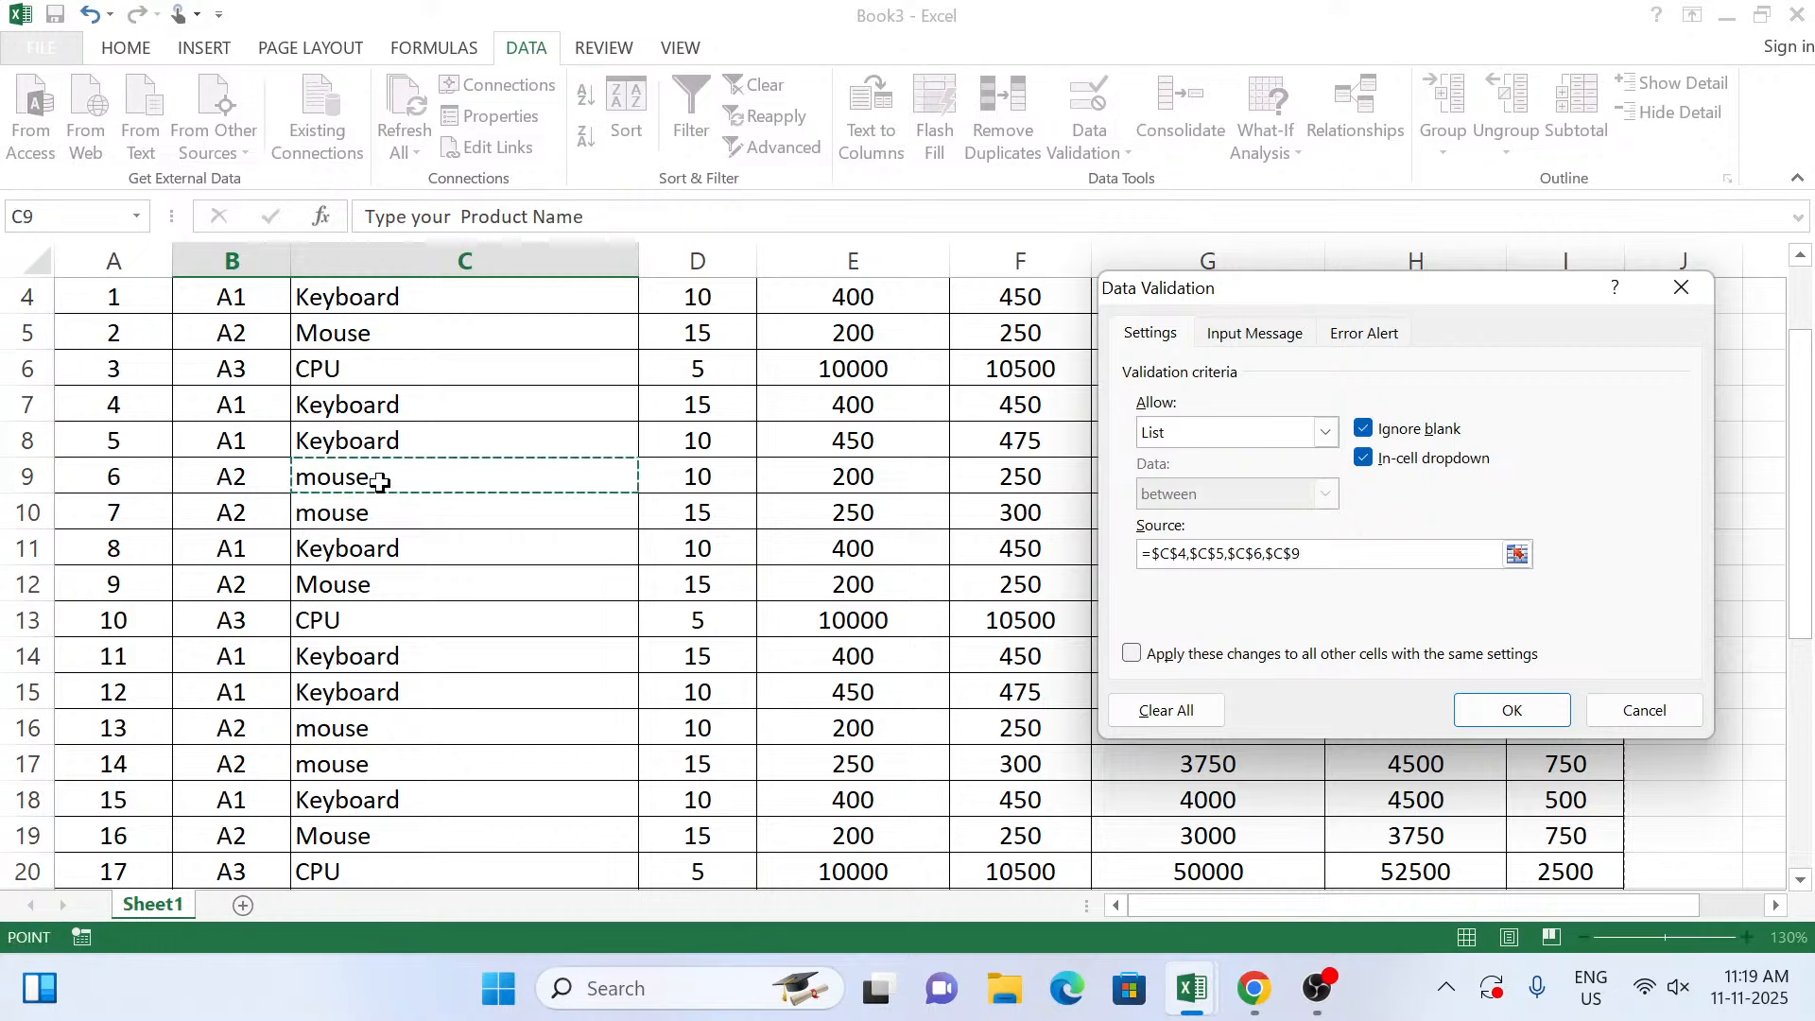
type(",")
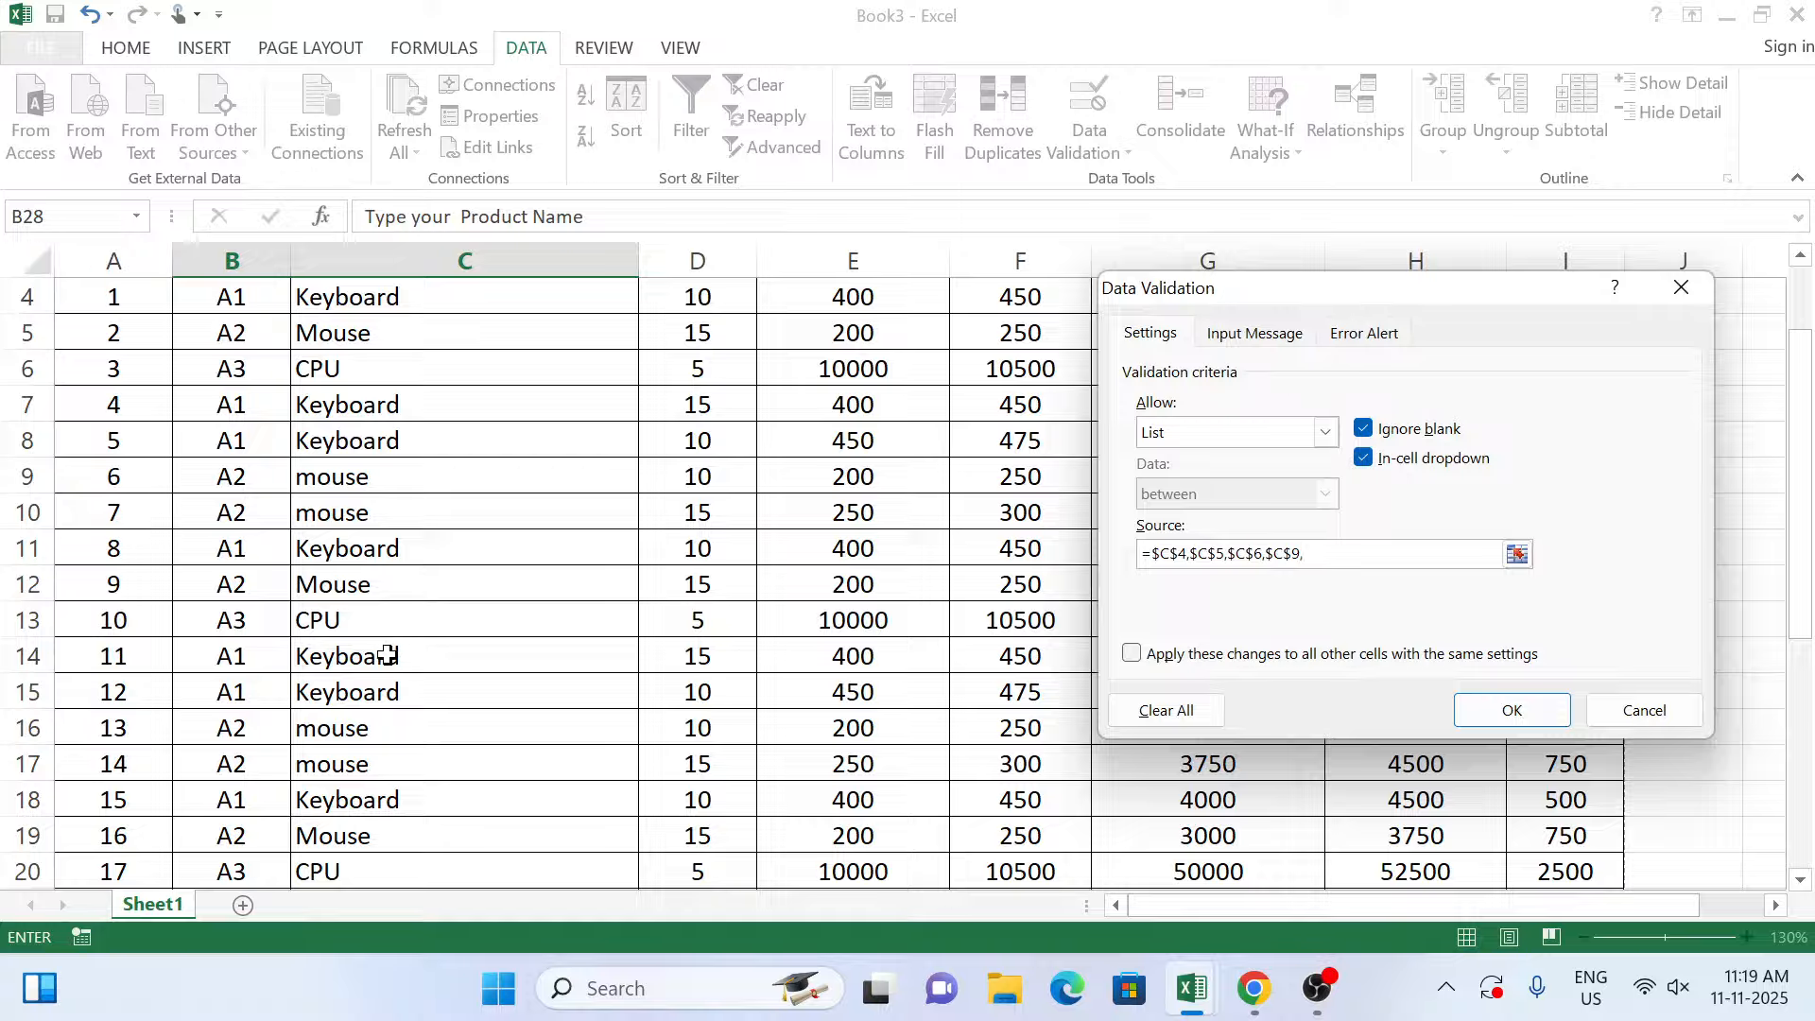
left_click(388, 655)
type(",")
key("BackSpace")
left_click(1510, 711)
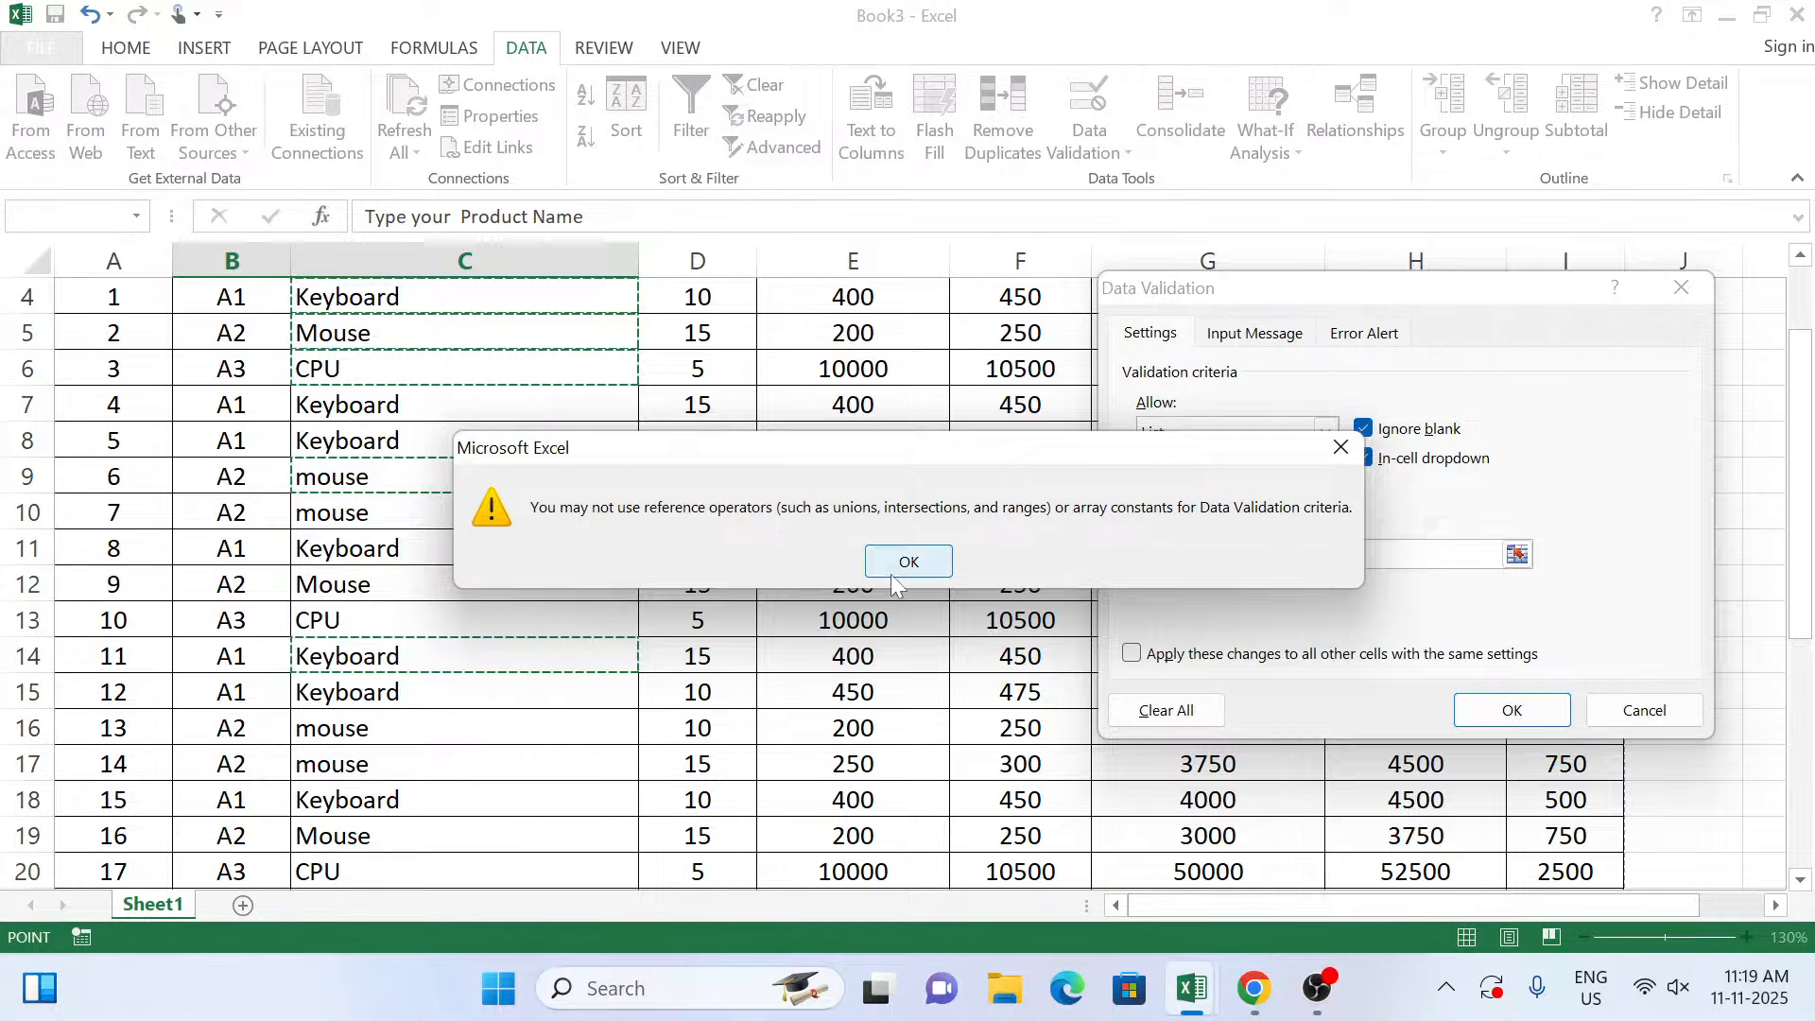
left_click(891, 573)
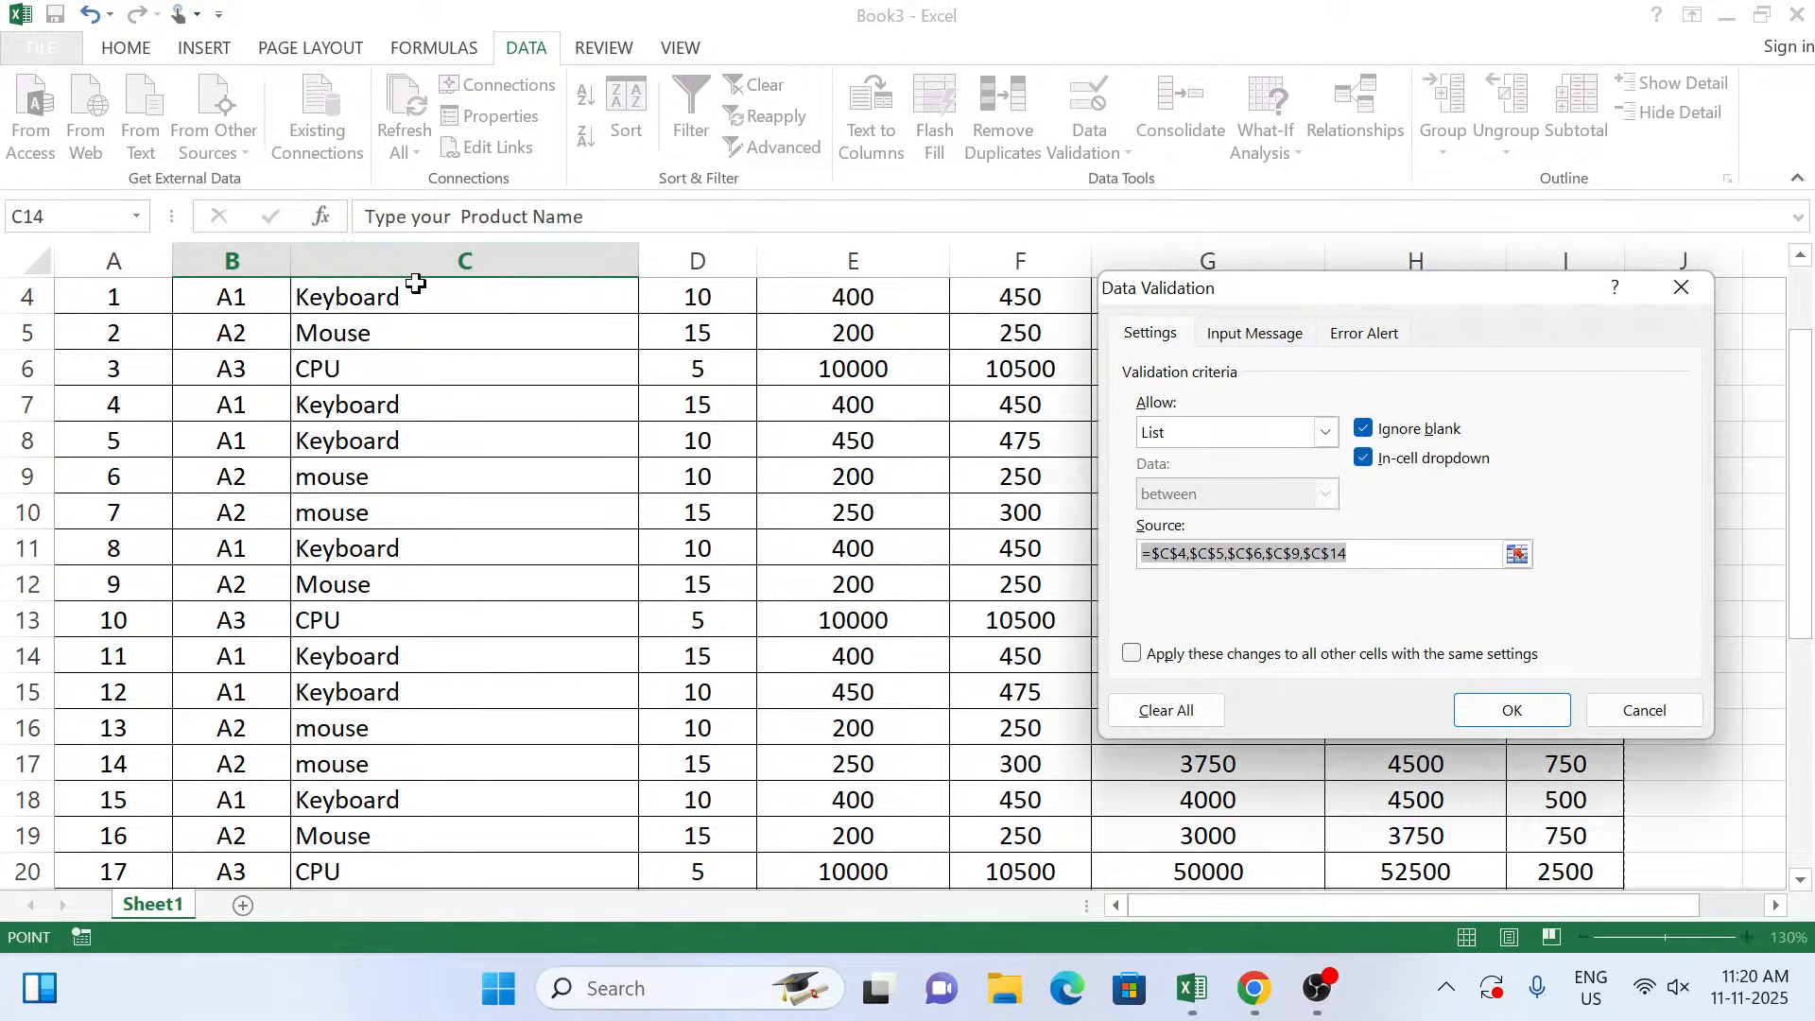
Reselect C4:C21 as the list source for B28 and apply the validation.
left_click_drag(419, 293, 411, 803)
left_click(1510, 710)
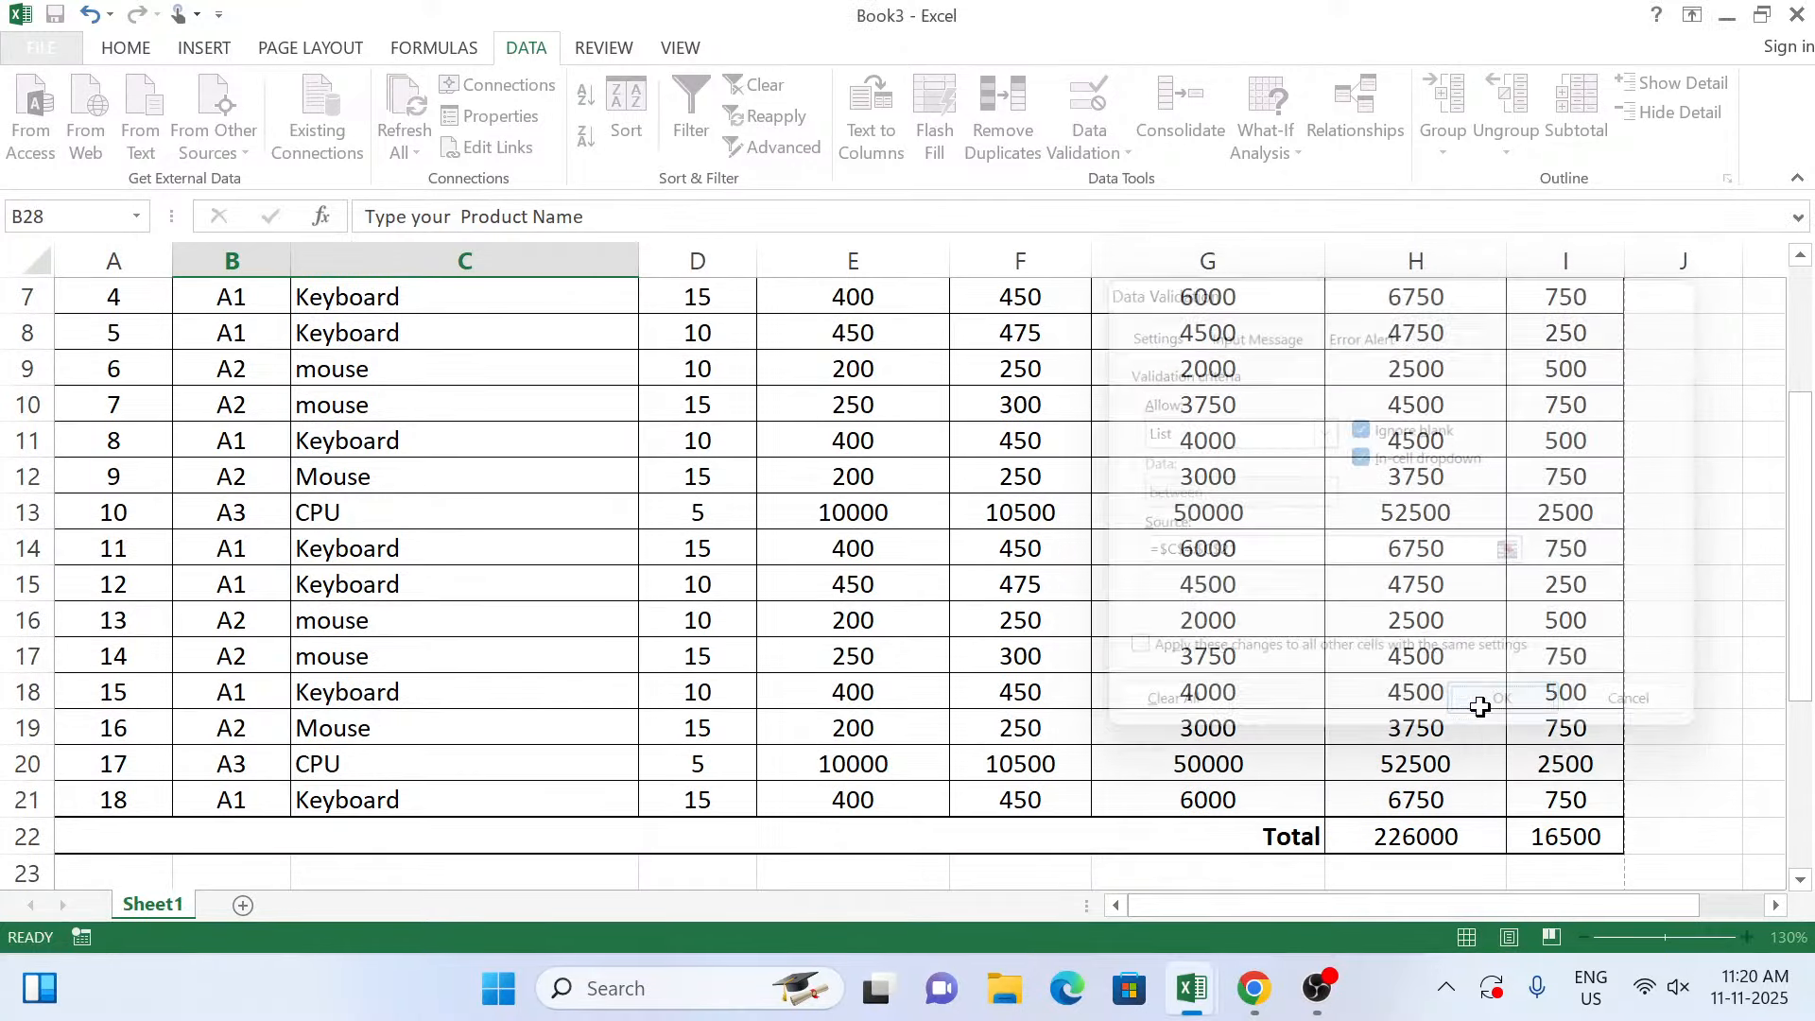
scroll(362, 644, "down", 2)
scroll(362, 644, "down", 2)
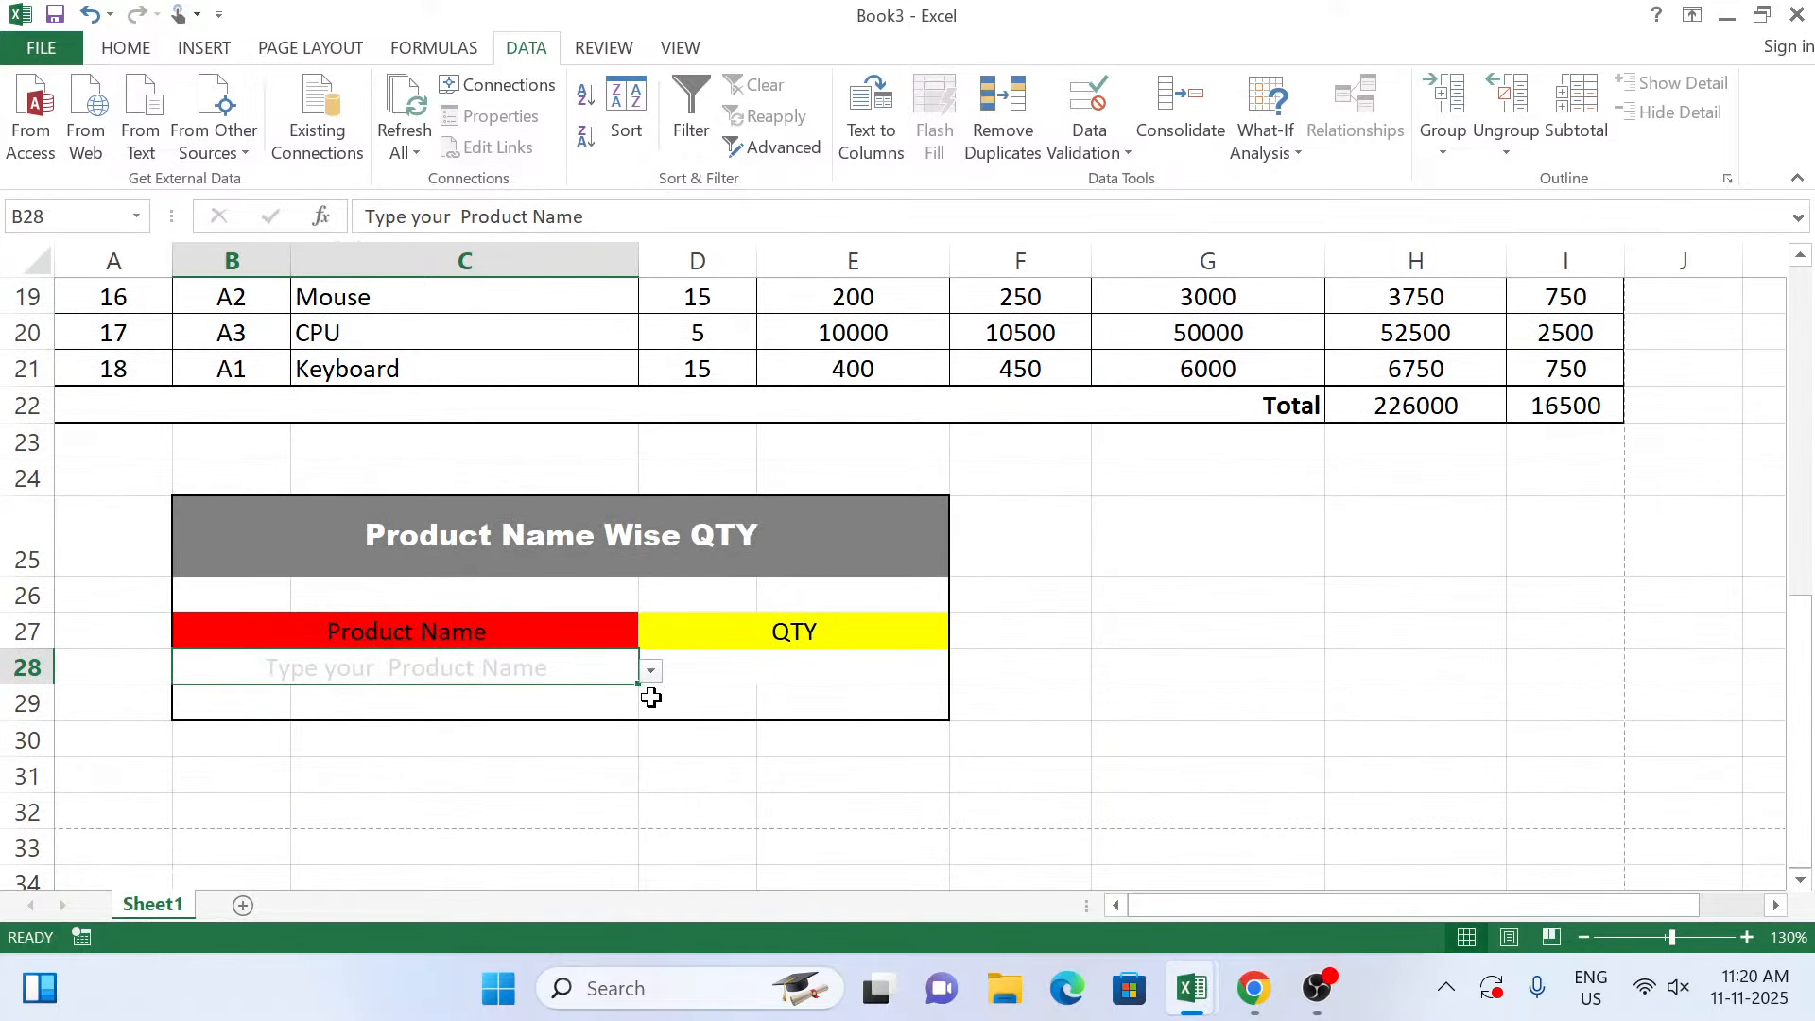
Try to re-enter the product name in C21 as keyboard.
left_click(393, 371)
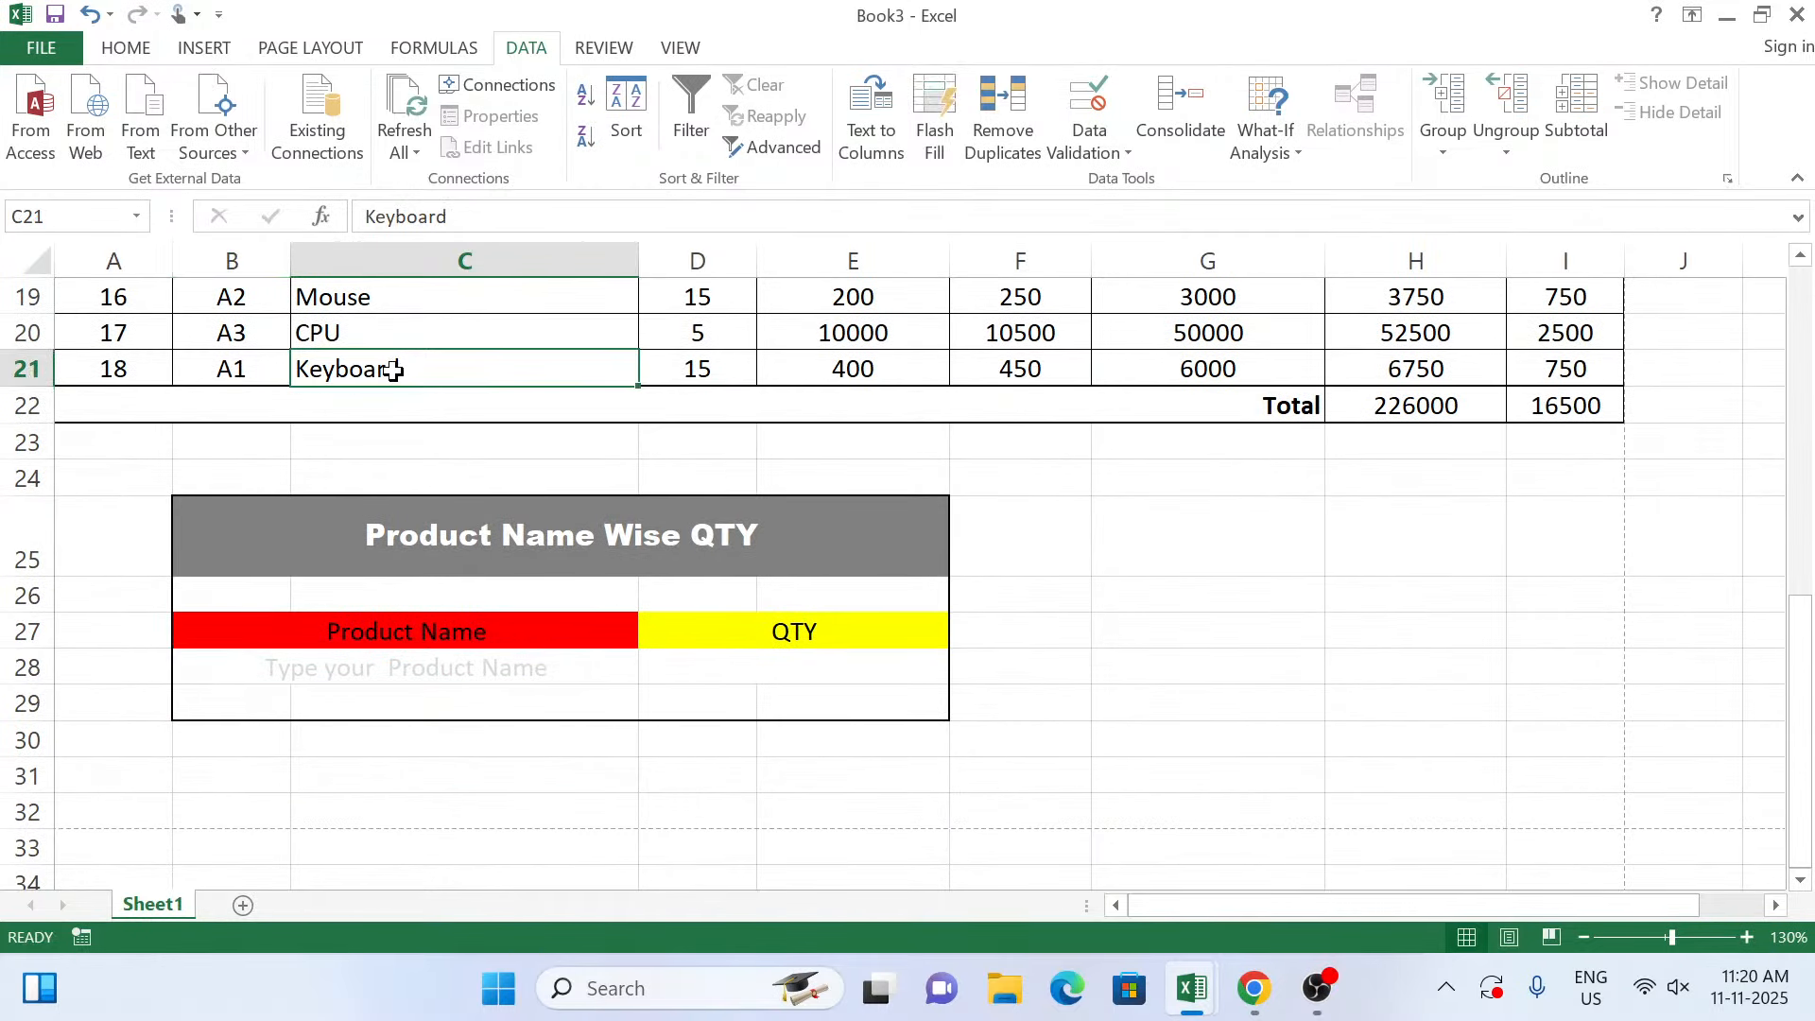
double_click(393, 371)
left_click_drag(400, 369, 324, 369)
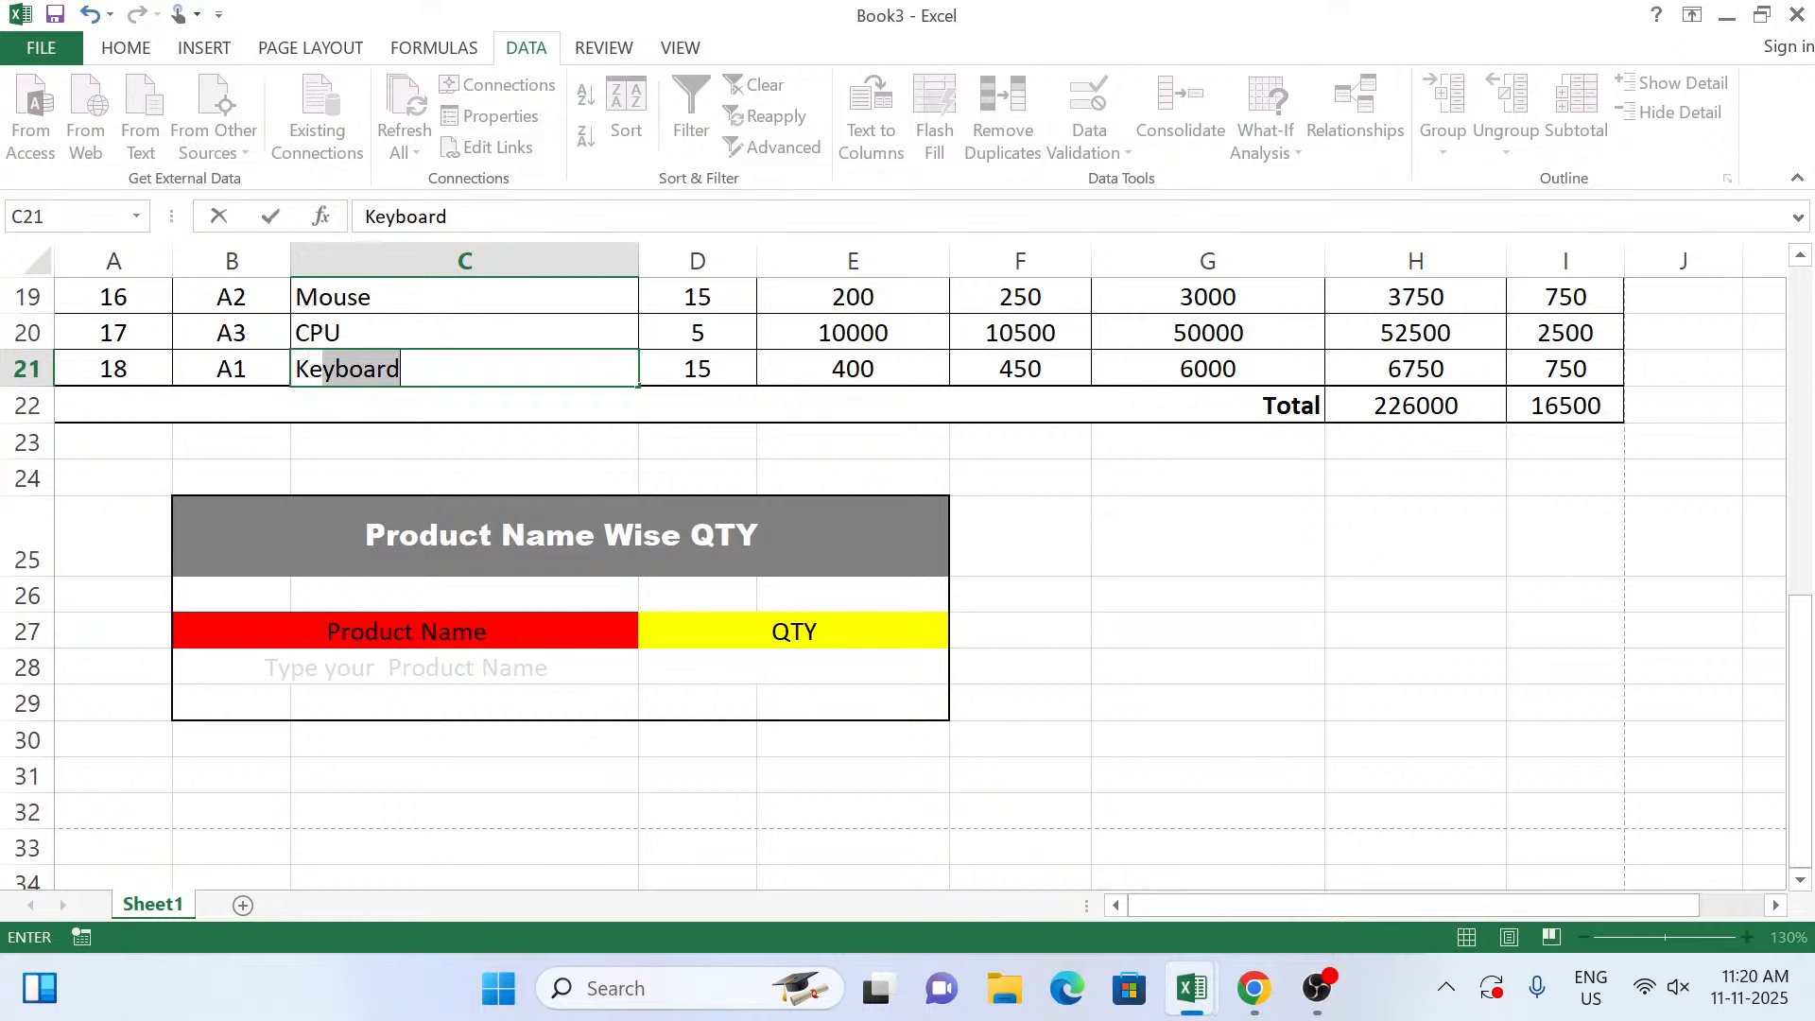
key("BackSpace")
key("BackSpace")
key("BackSpace")
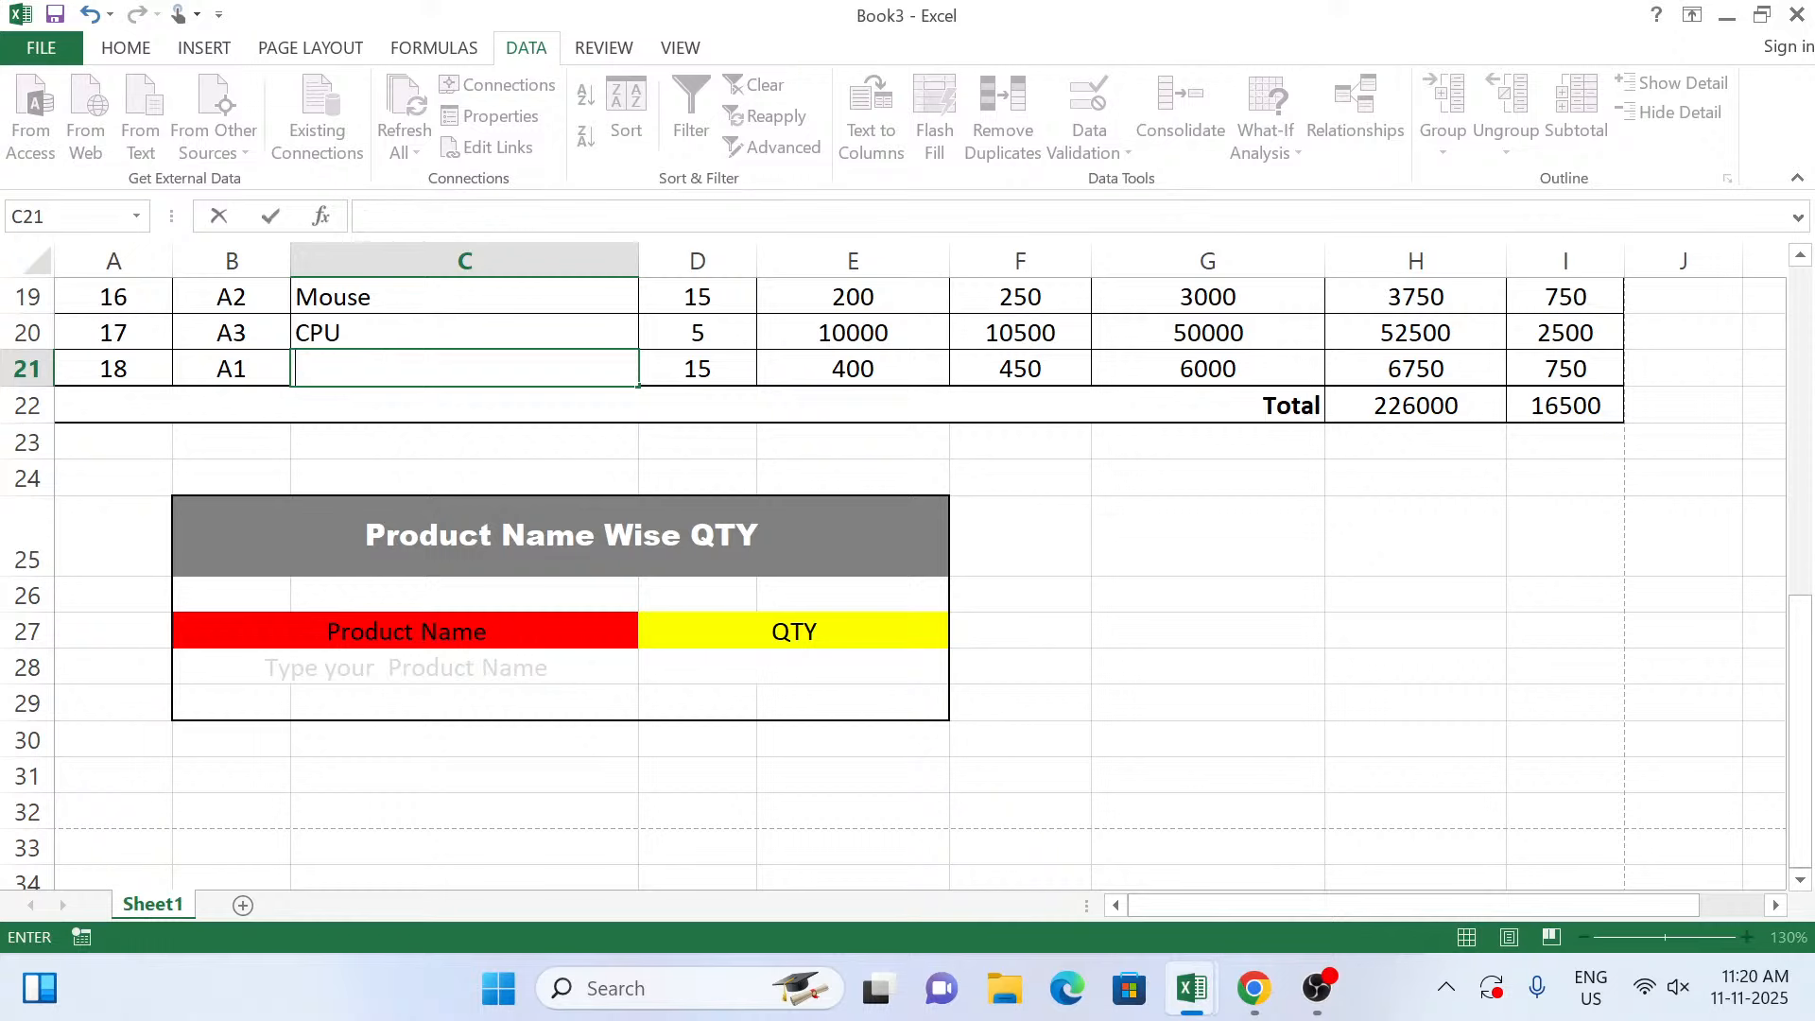
type("key")
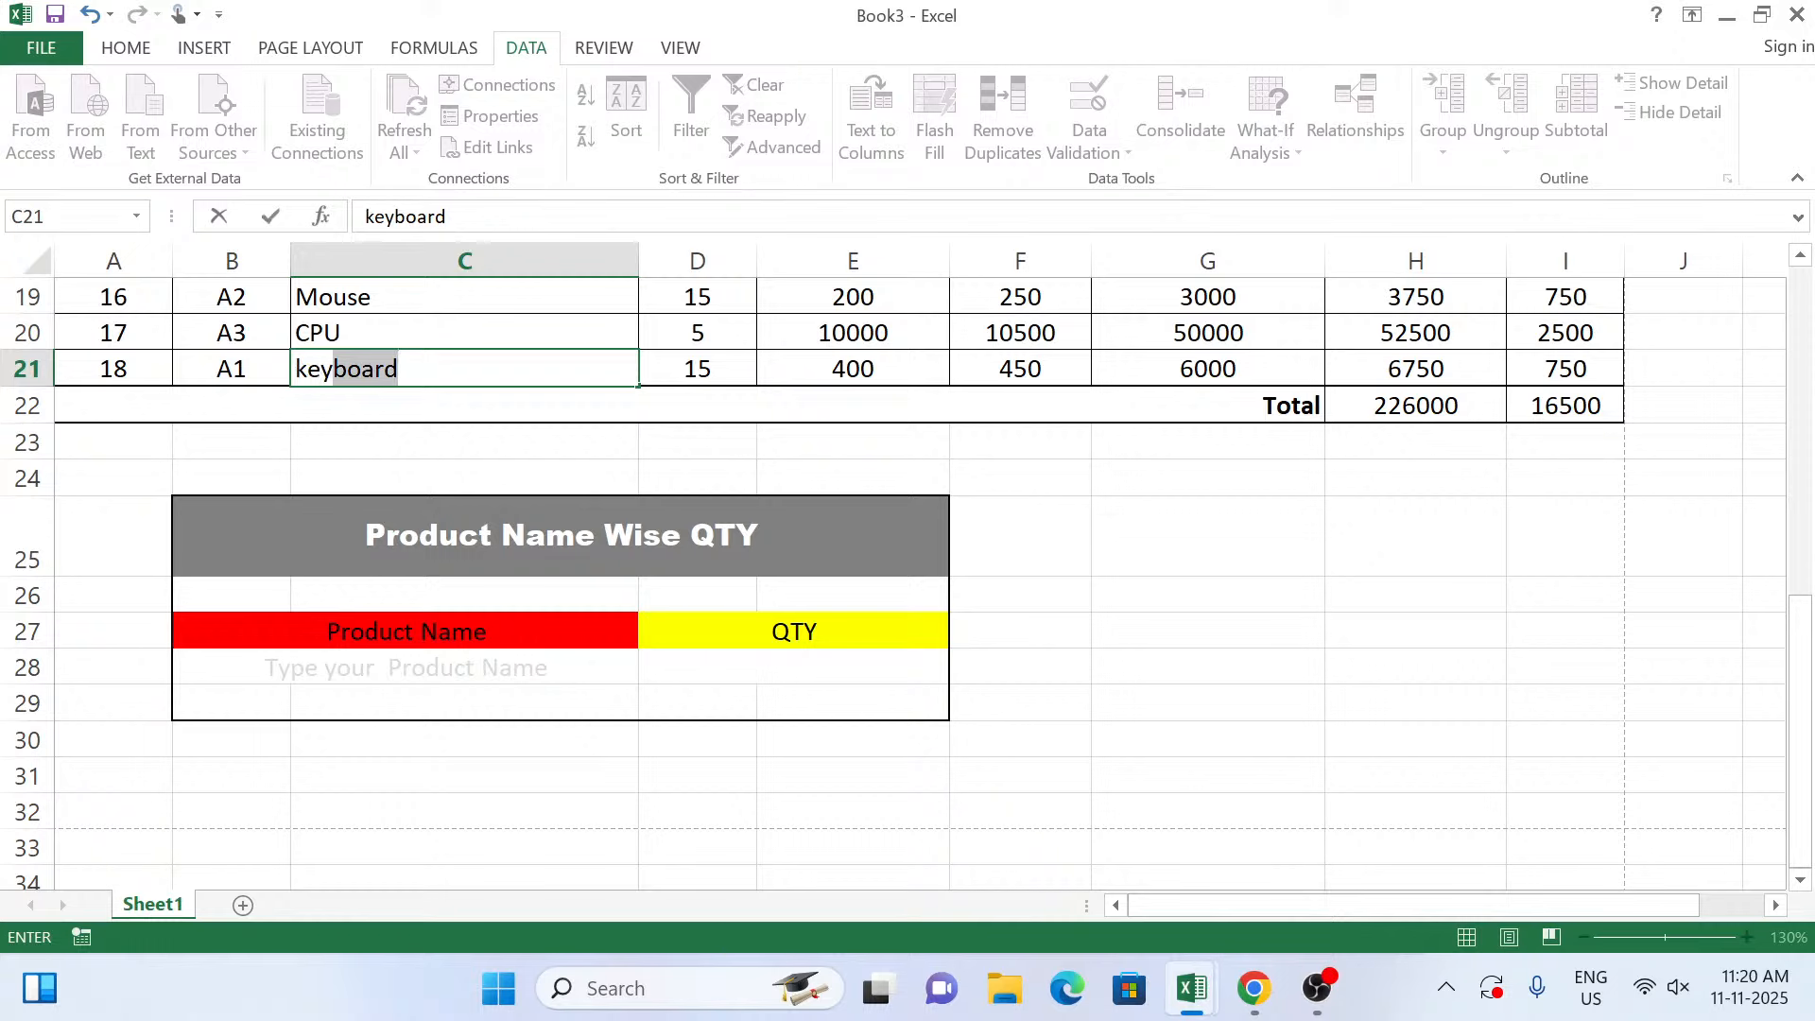
key("Return")
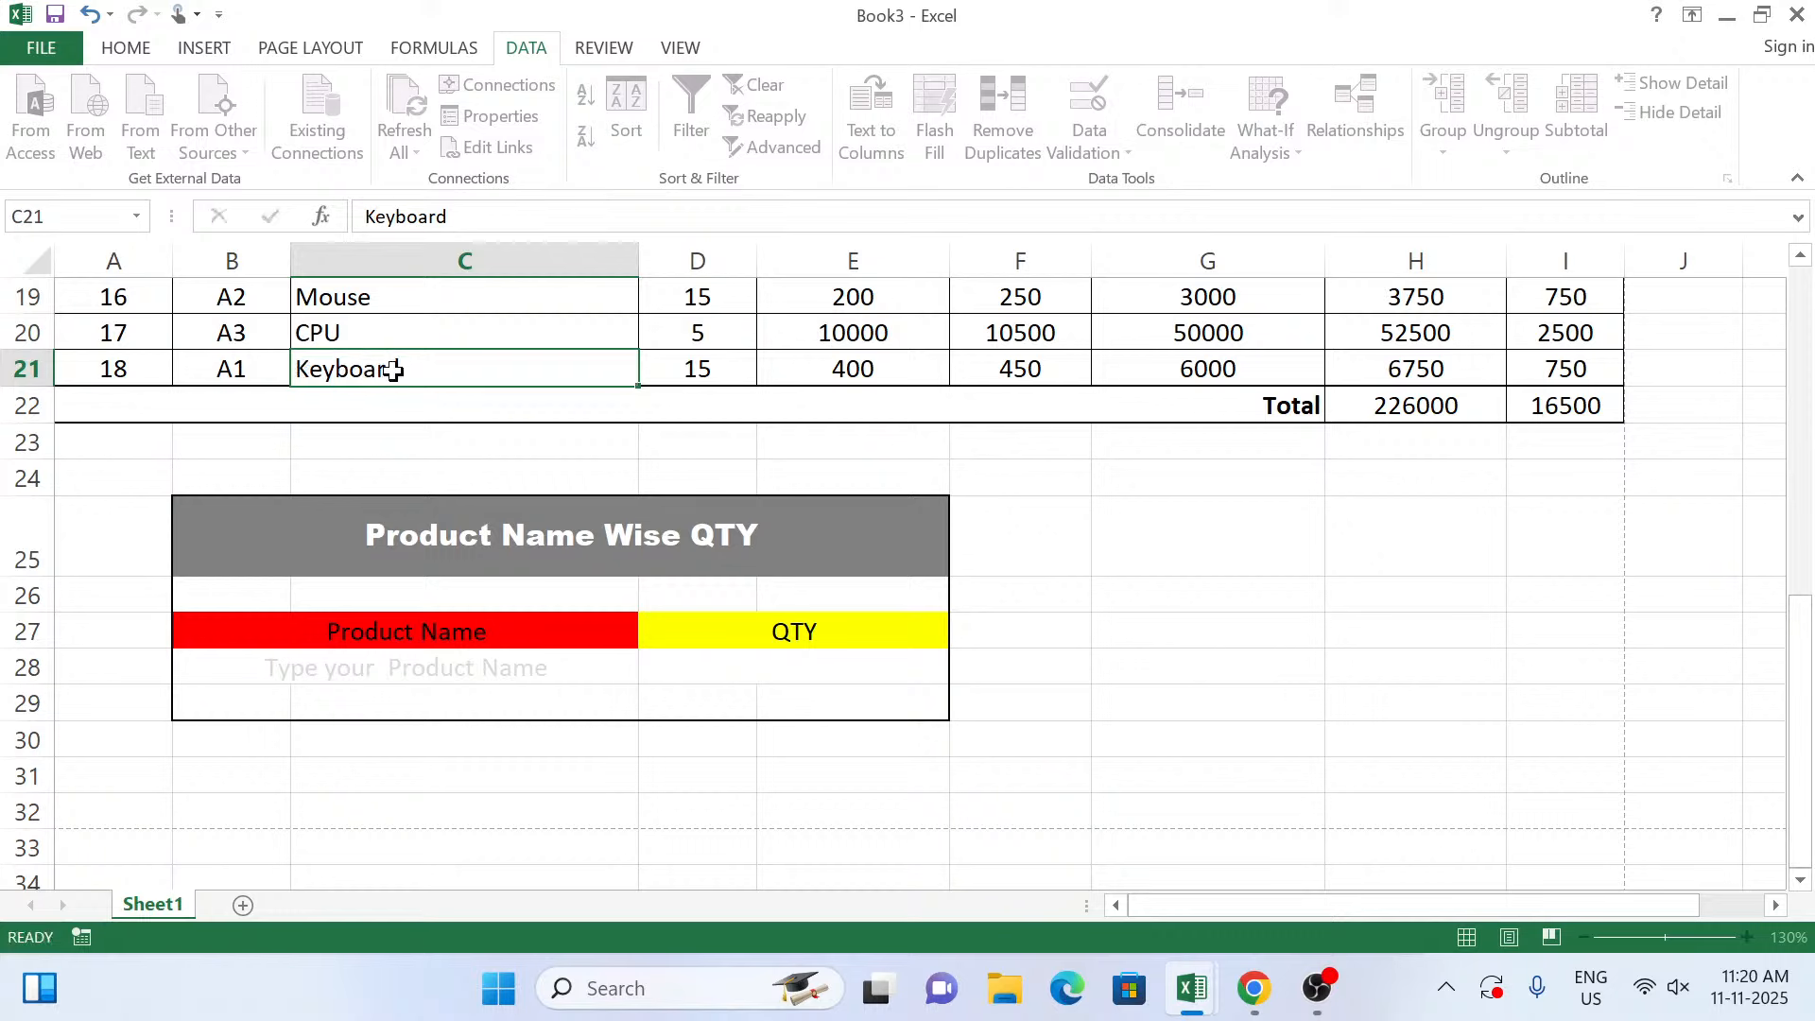
Change the product name in C21 to keyboard with a lowercase k.
left_click(393, 370)
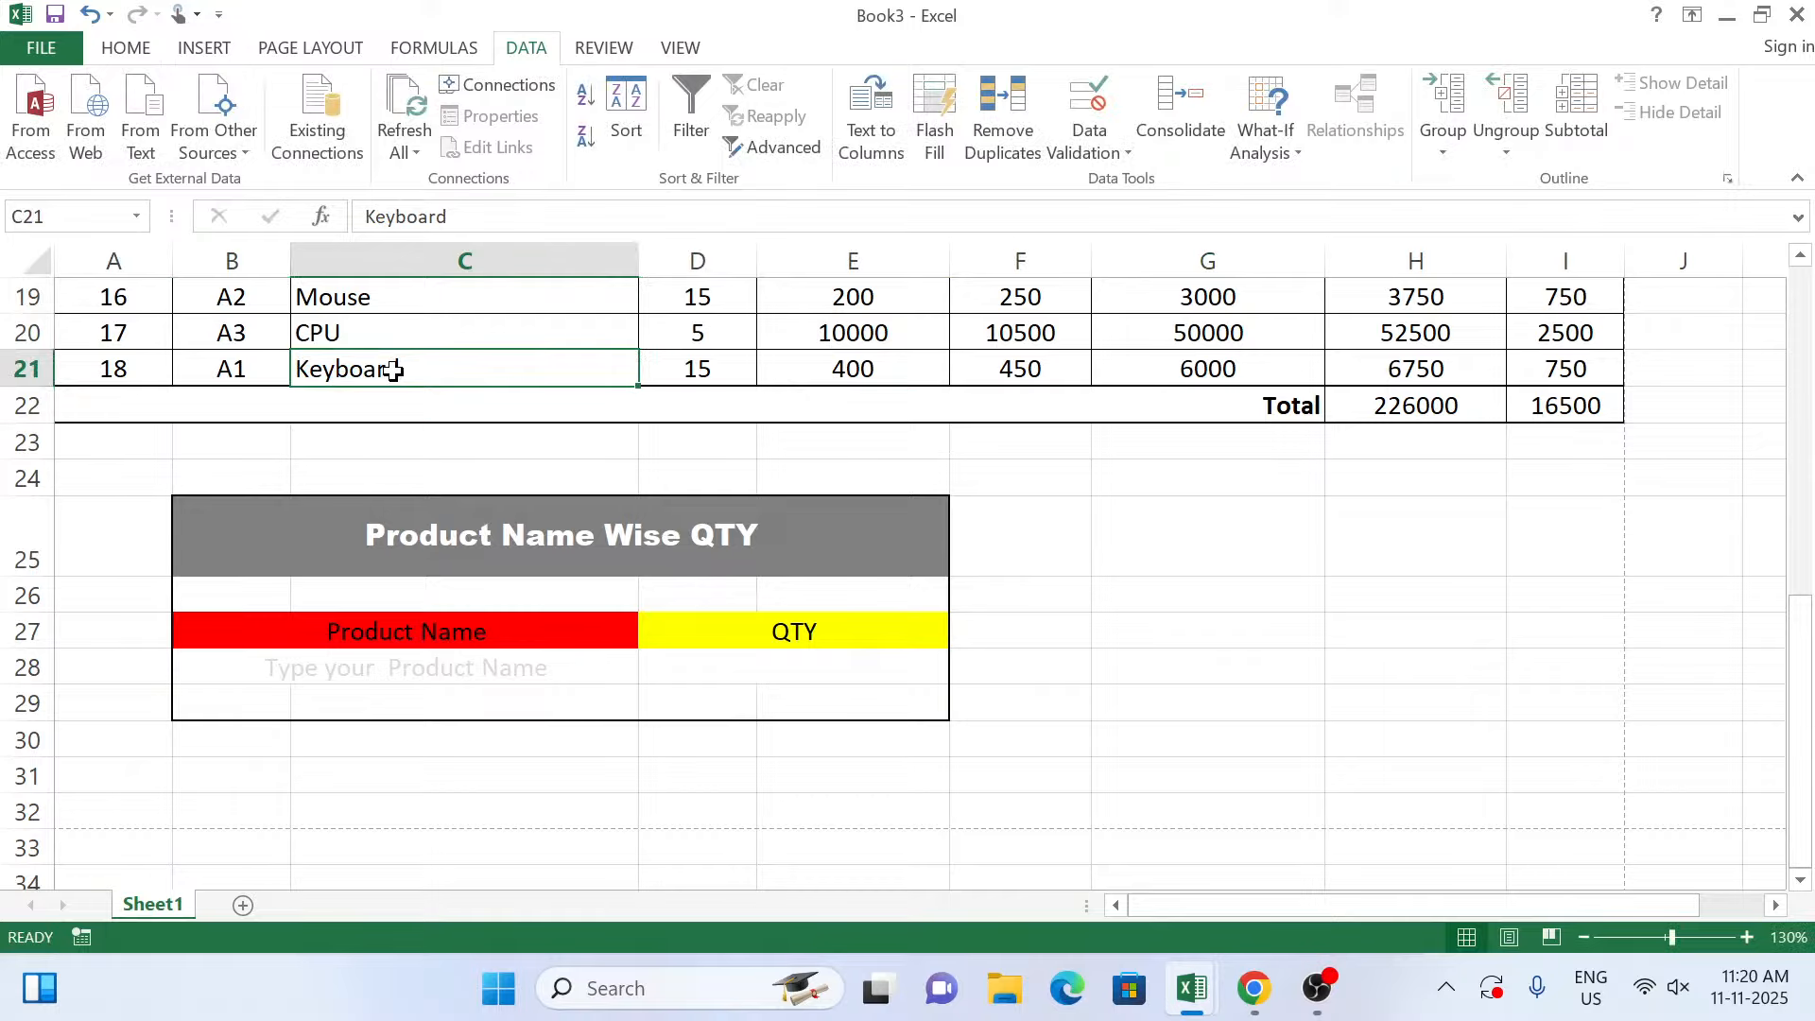
key("F2")
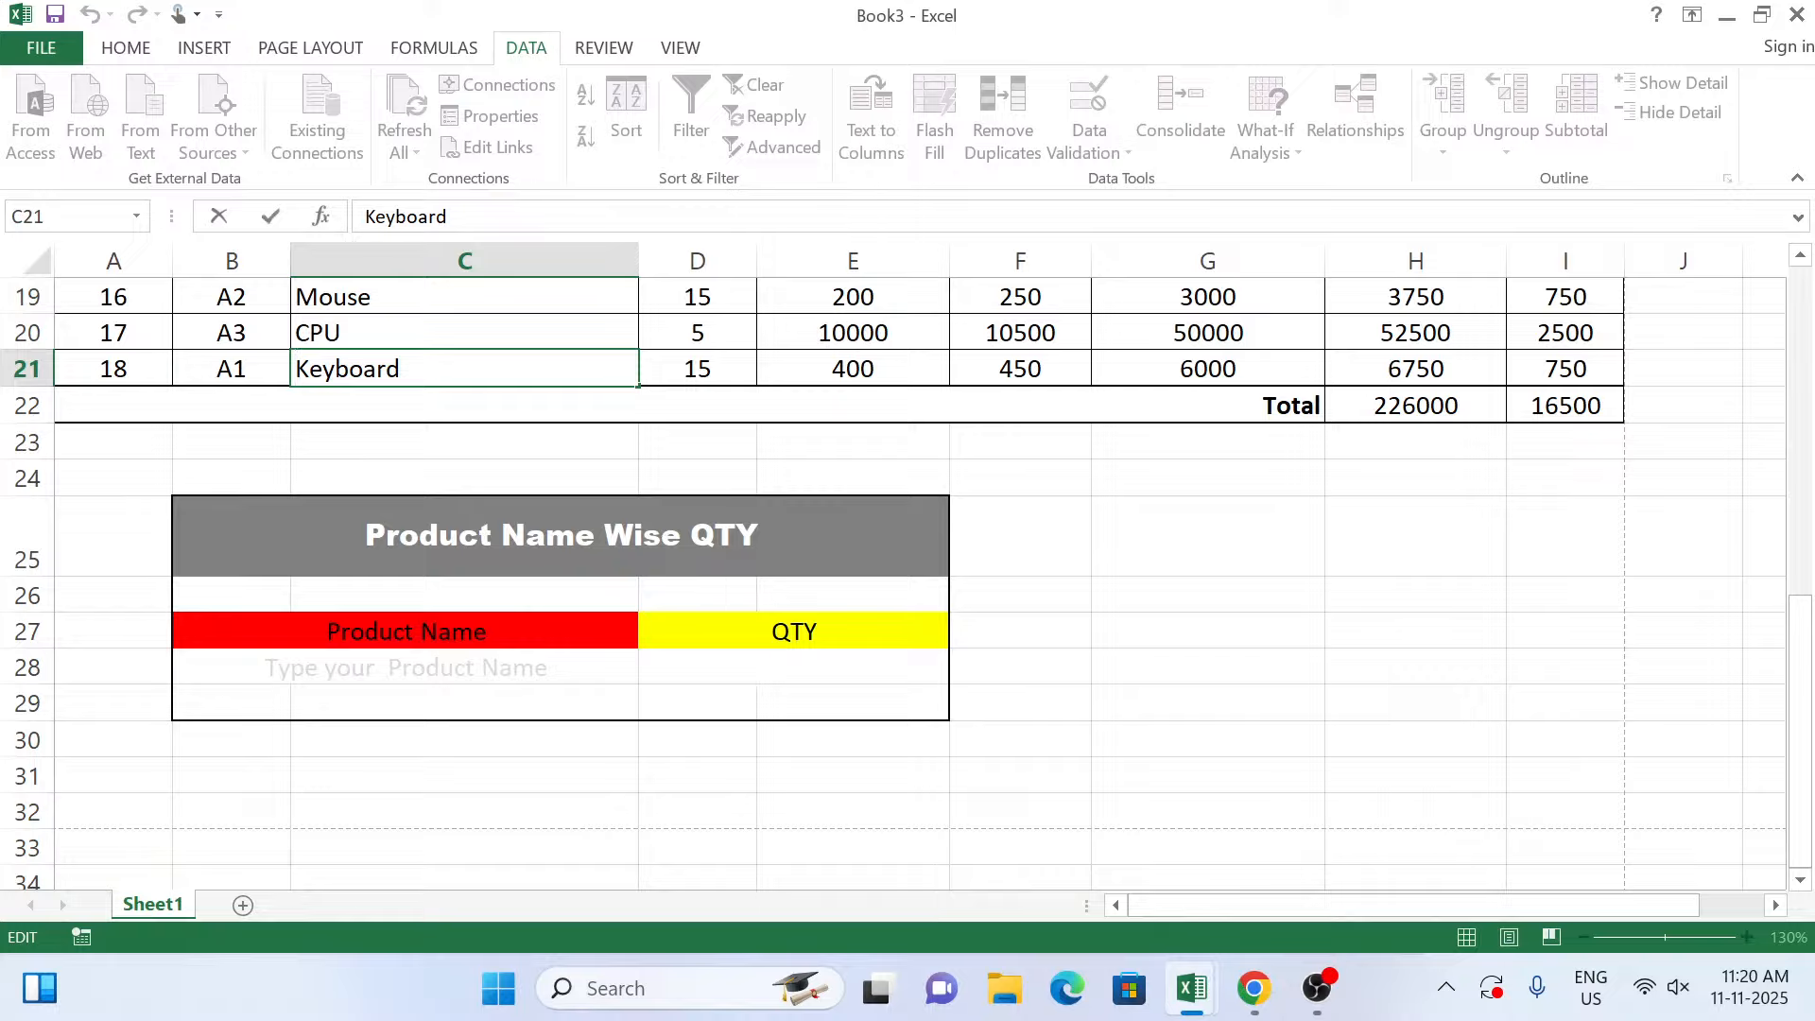
key("Home")
key("Delete")
type("k")
key("Return")
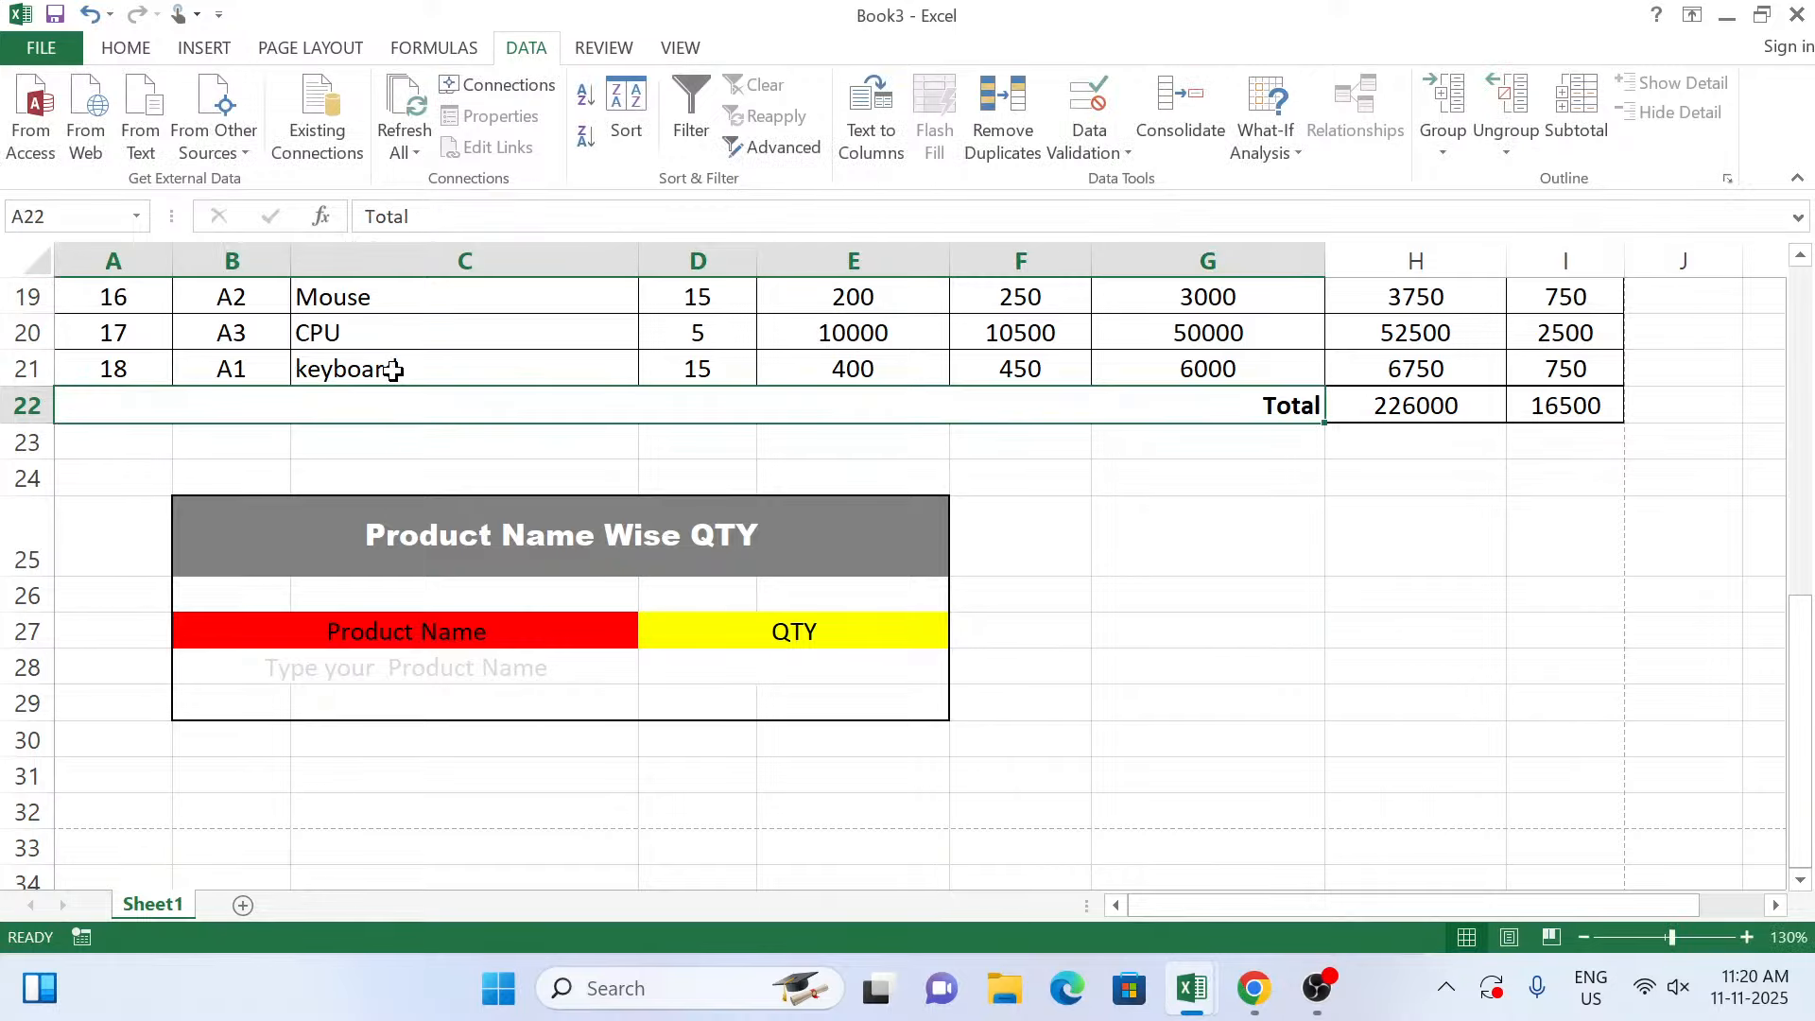
Check the product names offered by B28's dropdown and look over the Product Name column in the sales data.
left_click(602, 669)
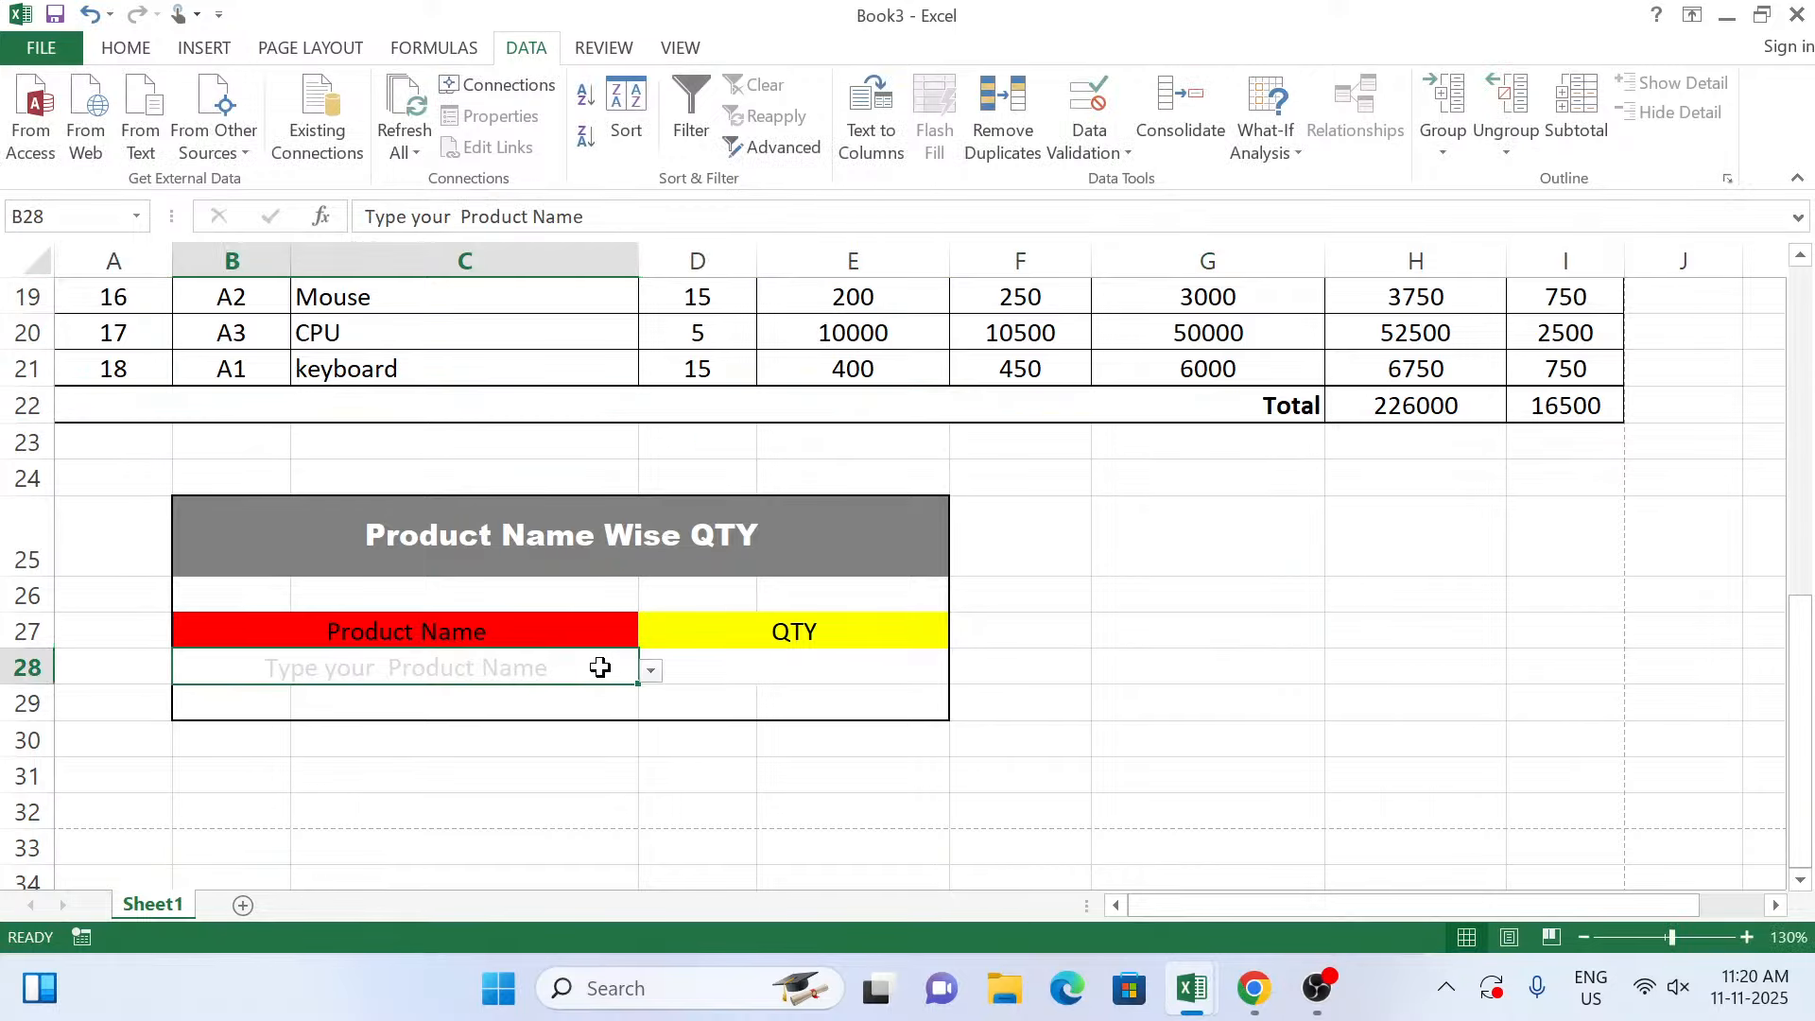
left_click(651, 670)
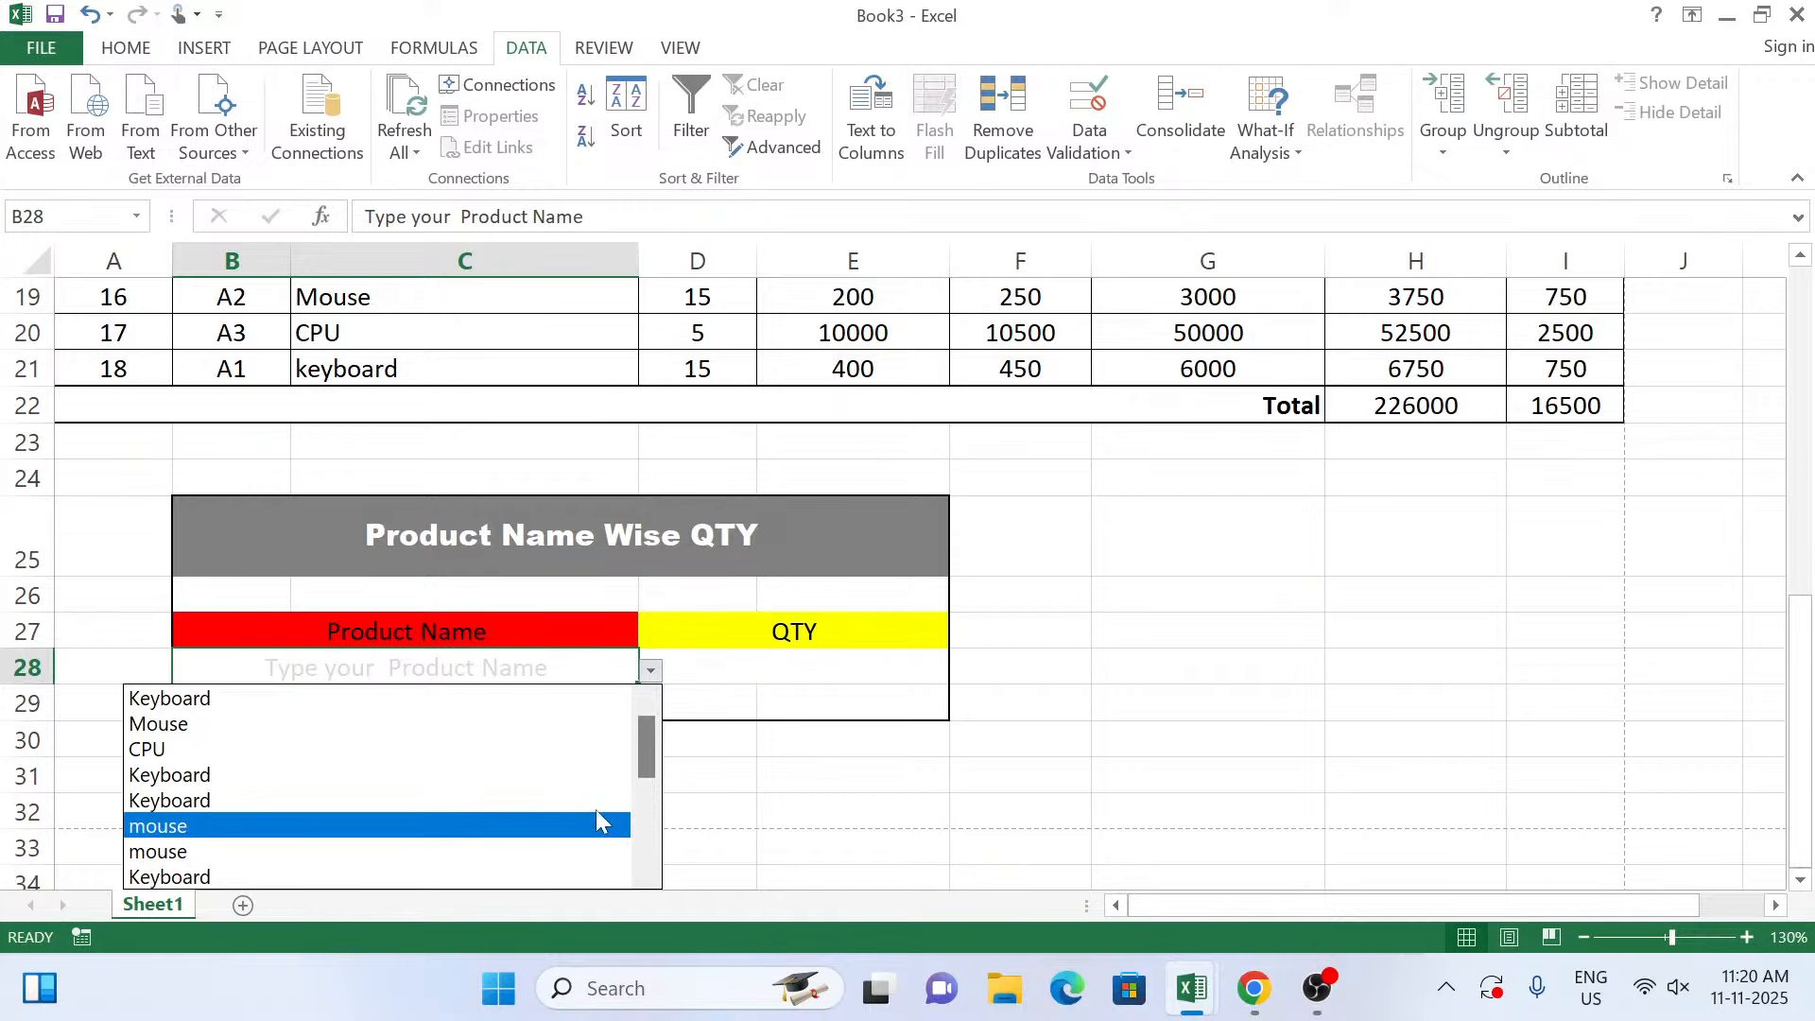
left_click(771, 726)
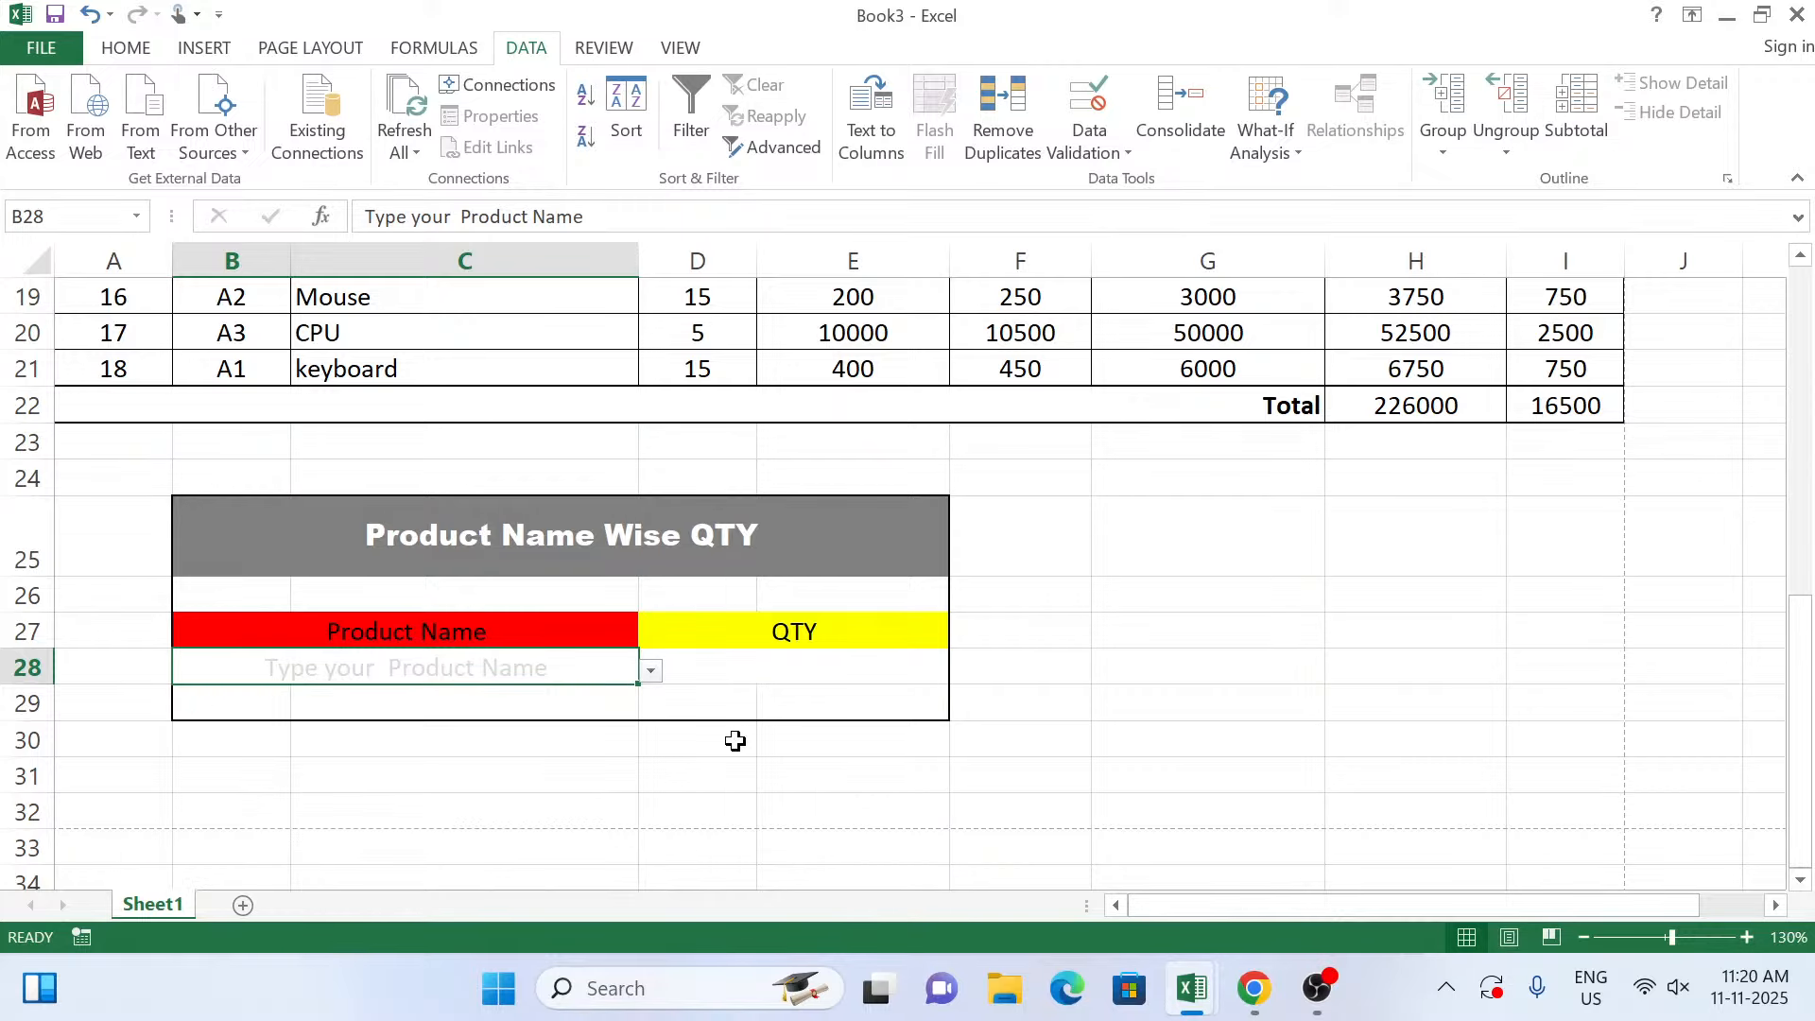
left_click(746, 672)
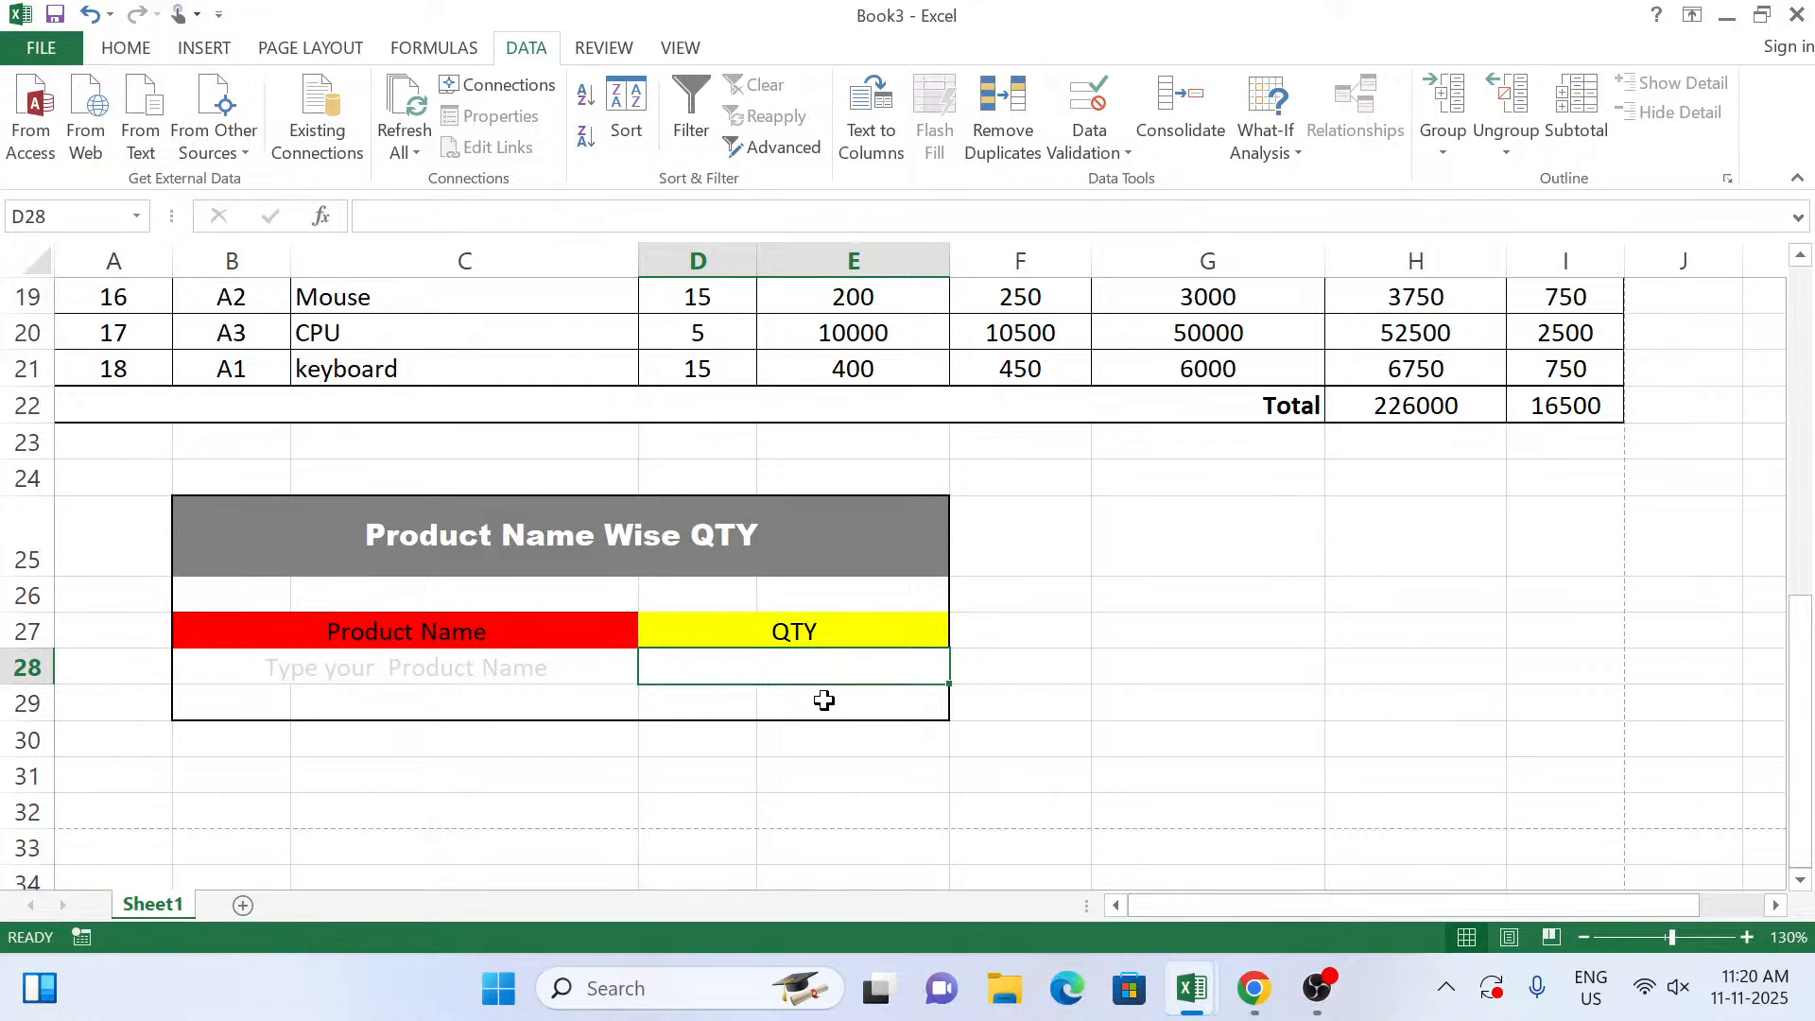
scroll(824, 700, "up", 6)
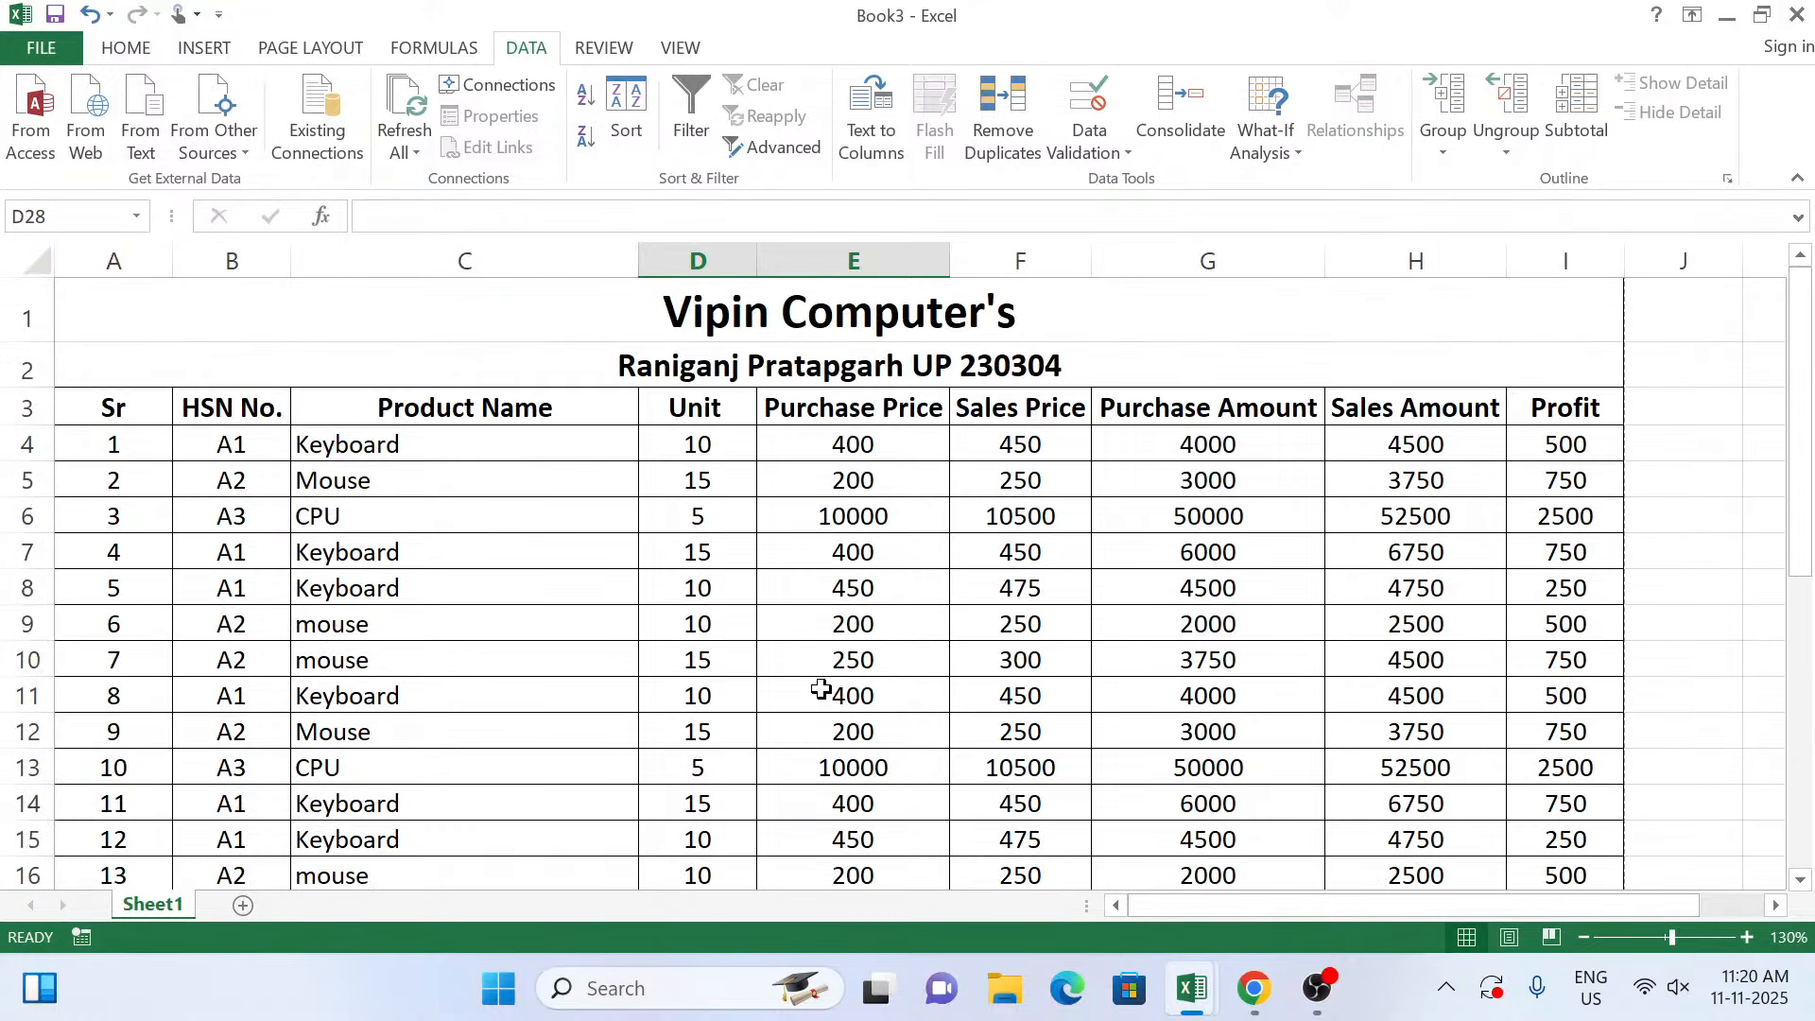
scroll(820, 689, "down", 1)
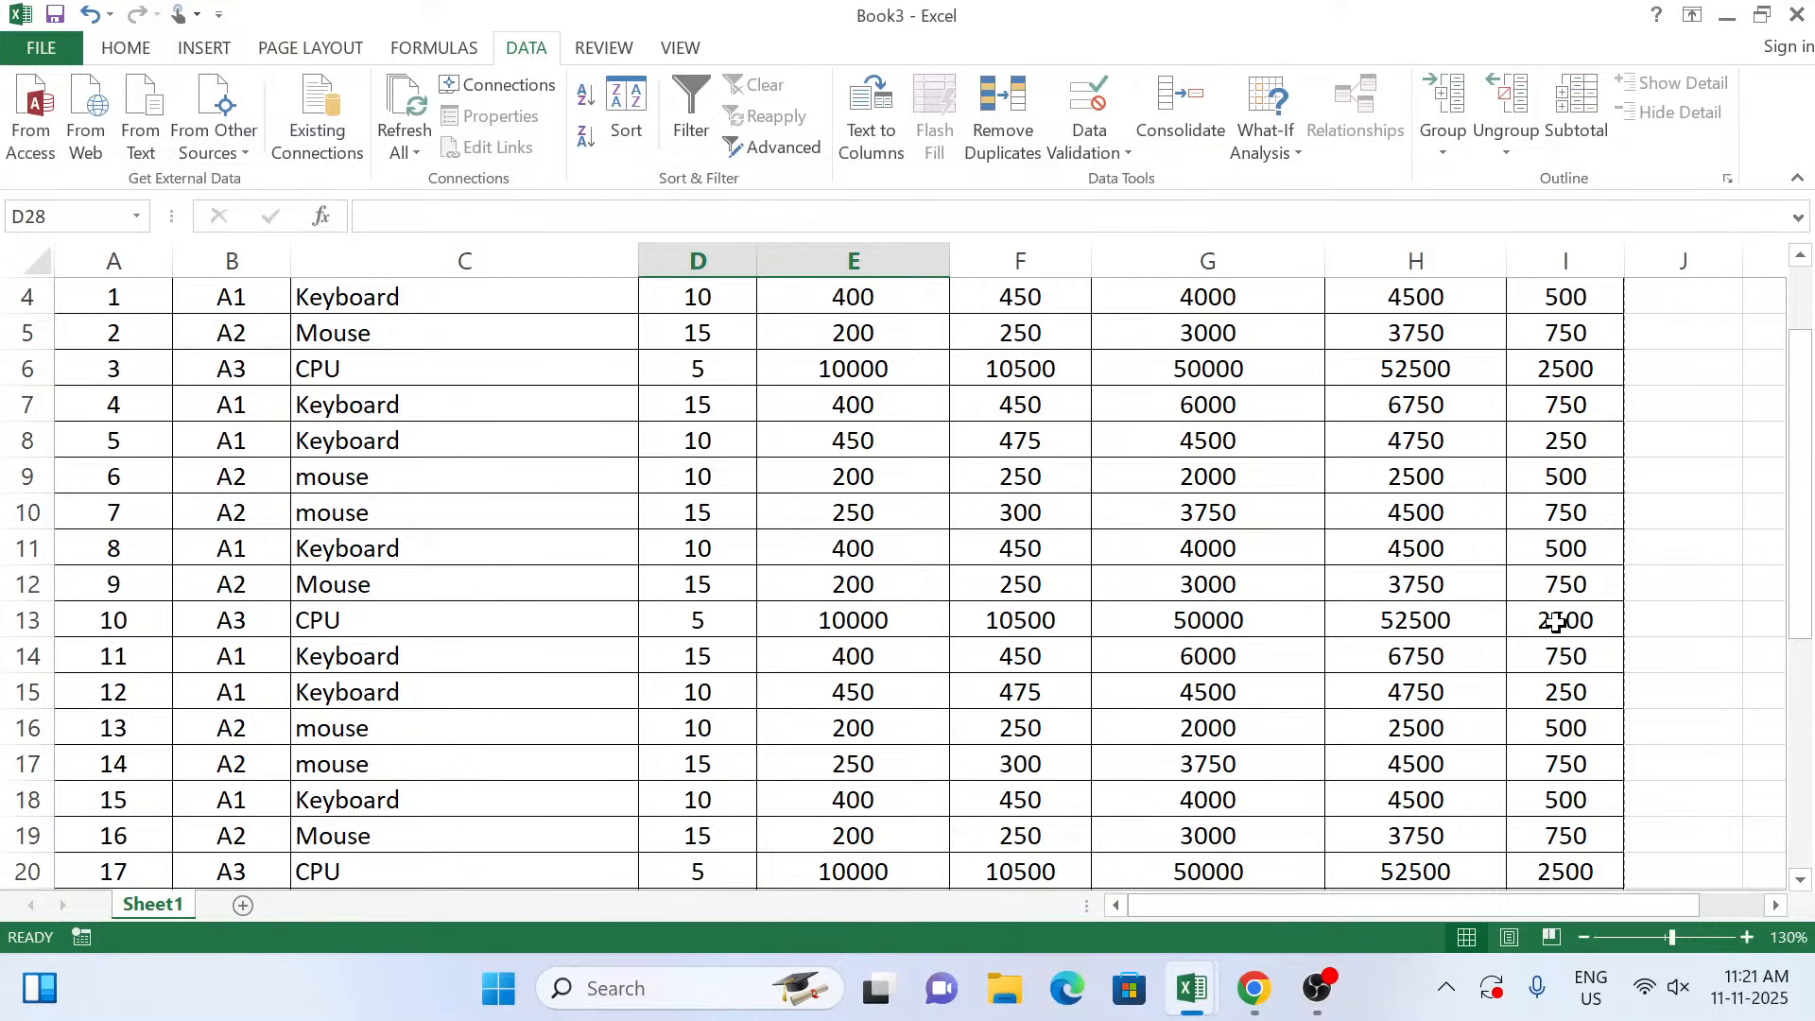
scroll(1507, 621, "down", 3)
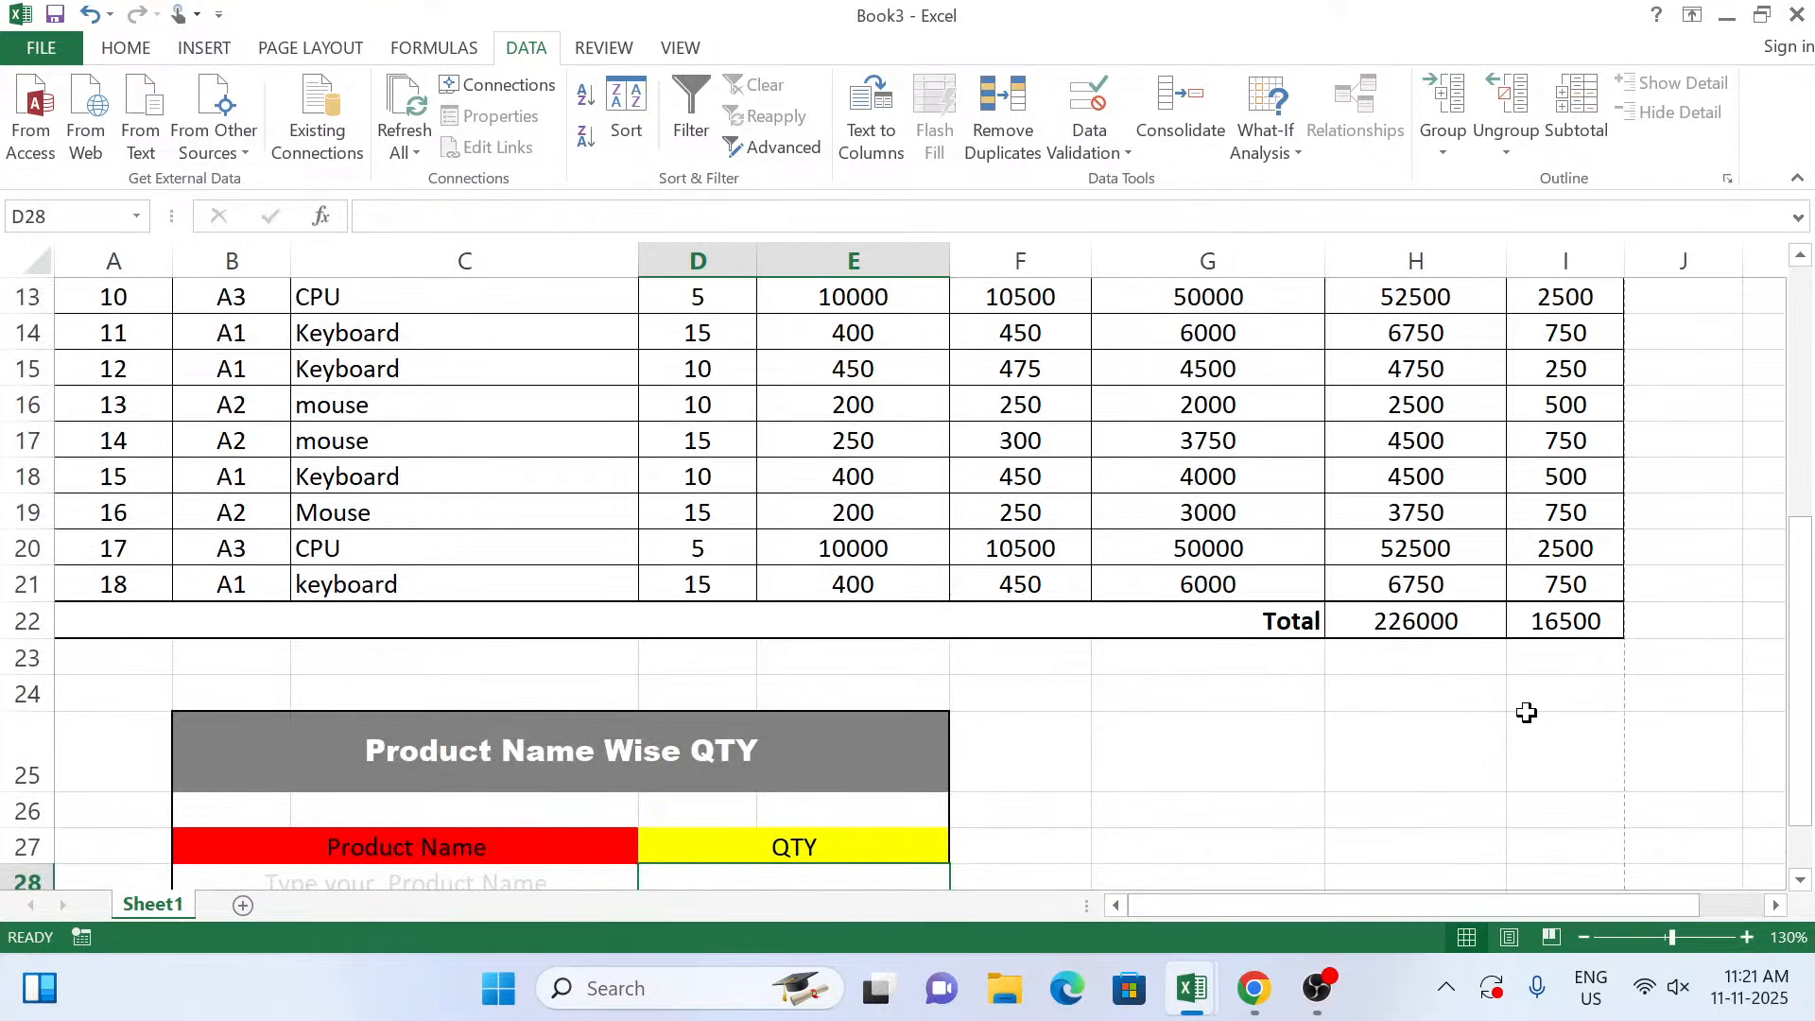
Enter Mouse in G25 and begin a formula in H25.
left_click(1527, 712)
left_click(1289, 744)
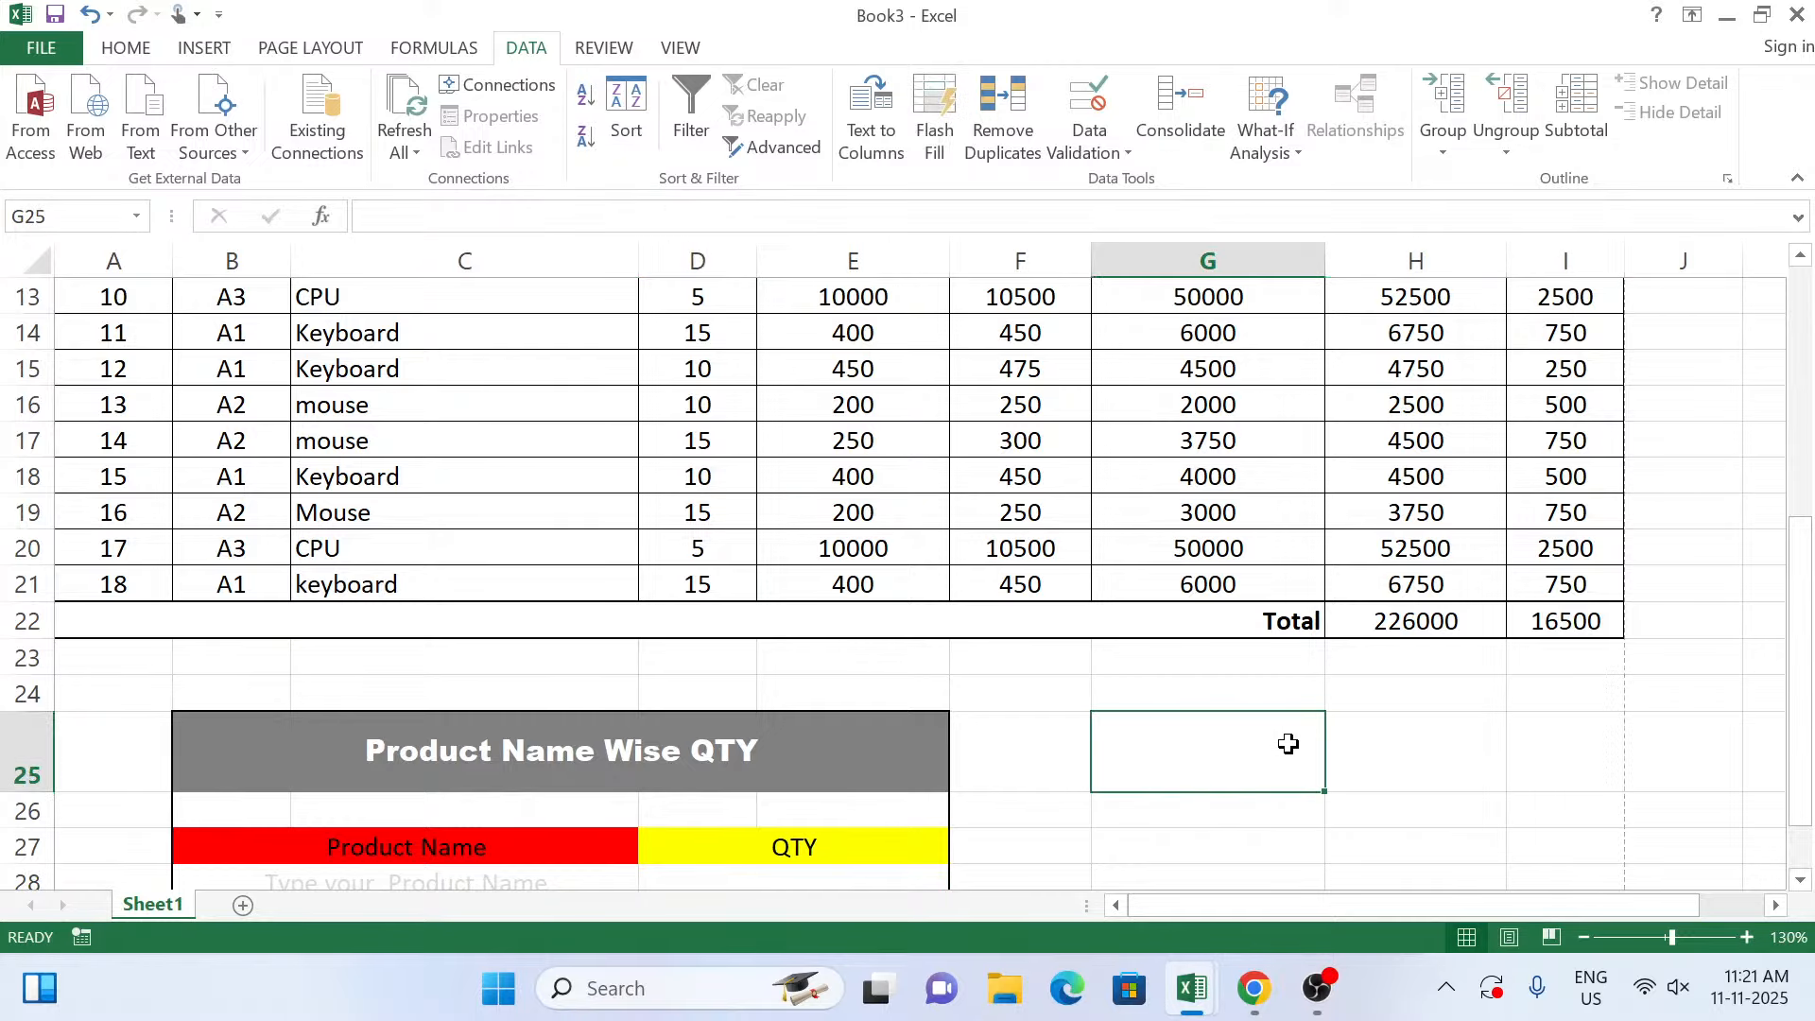
type("M")
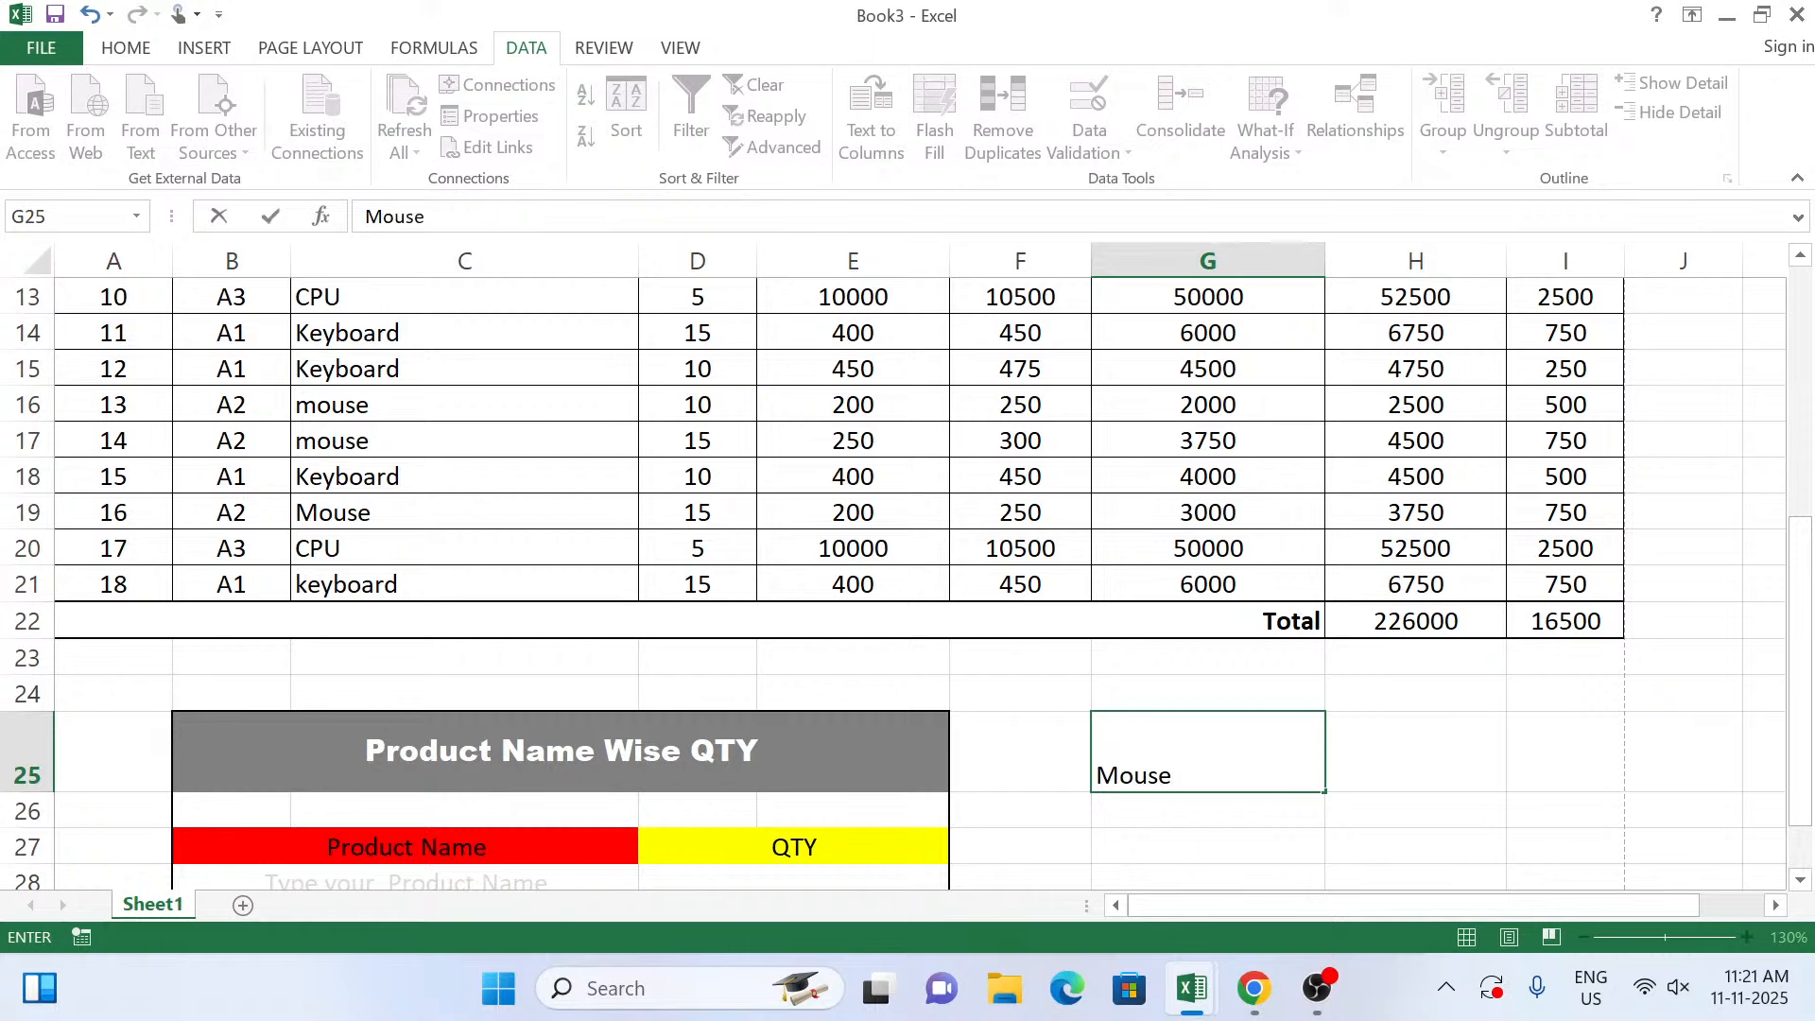
type("ouse")
key("Tab")
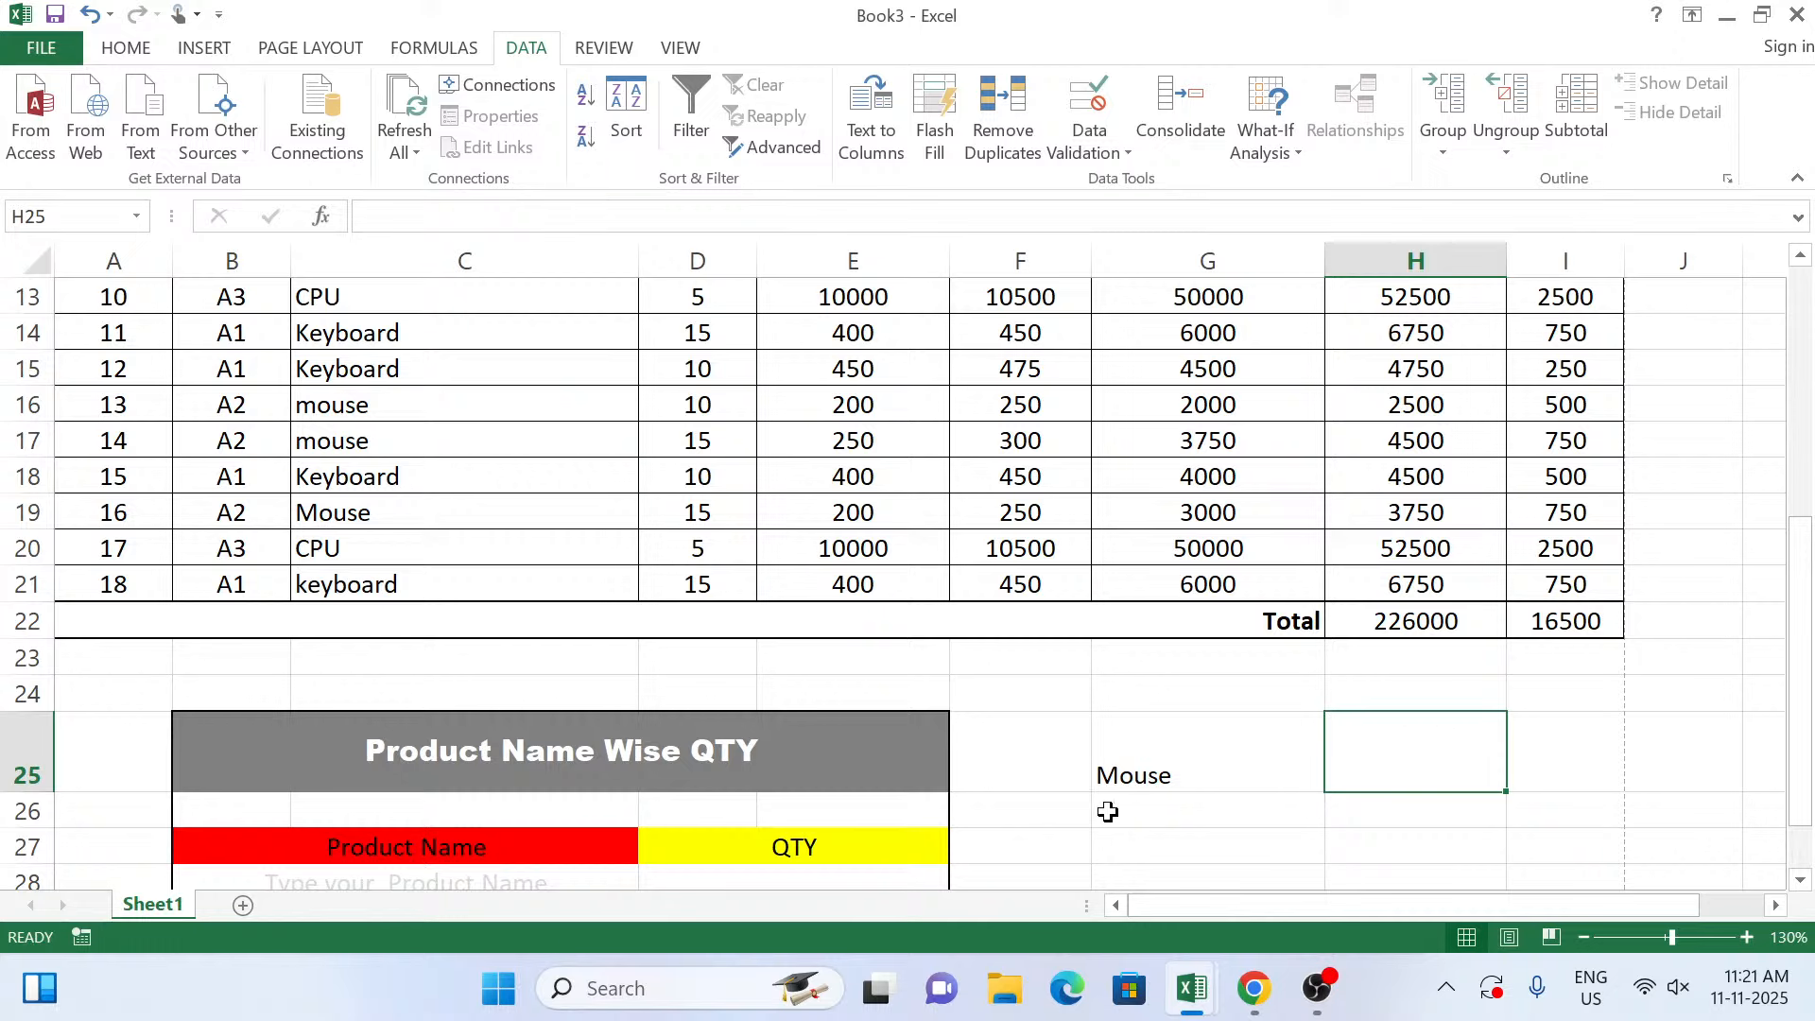
left_click(1136, 775)
left_click(1364, 734)
type("=")
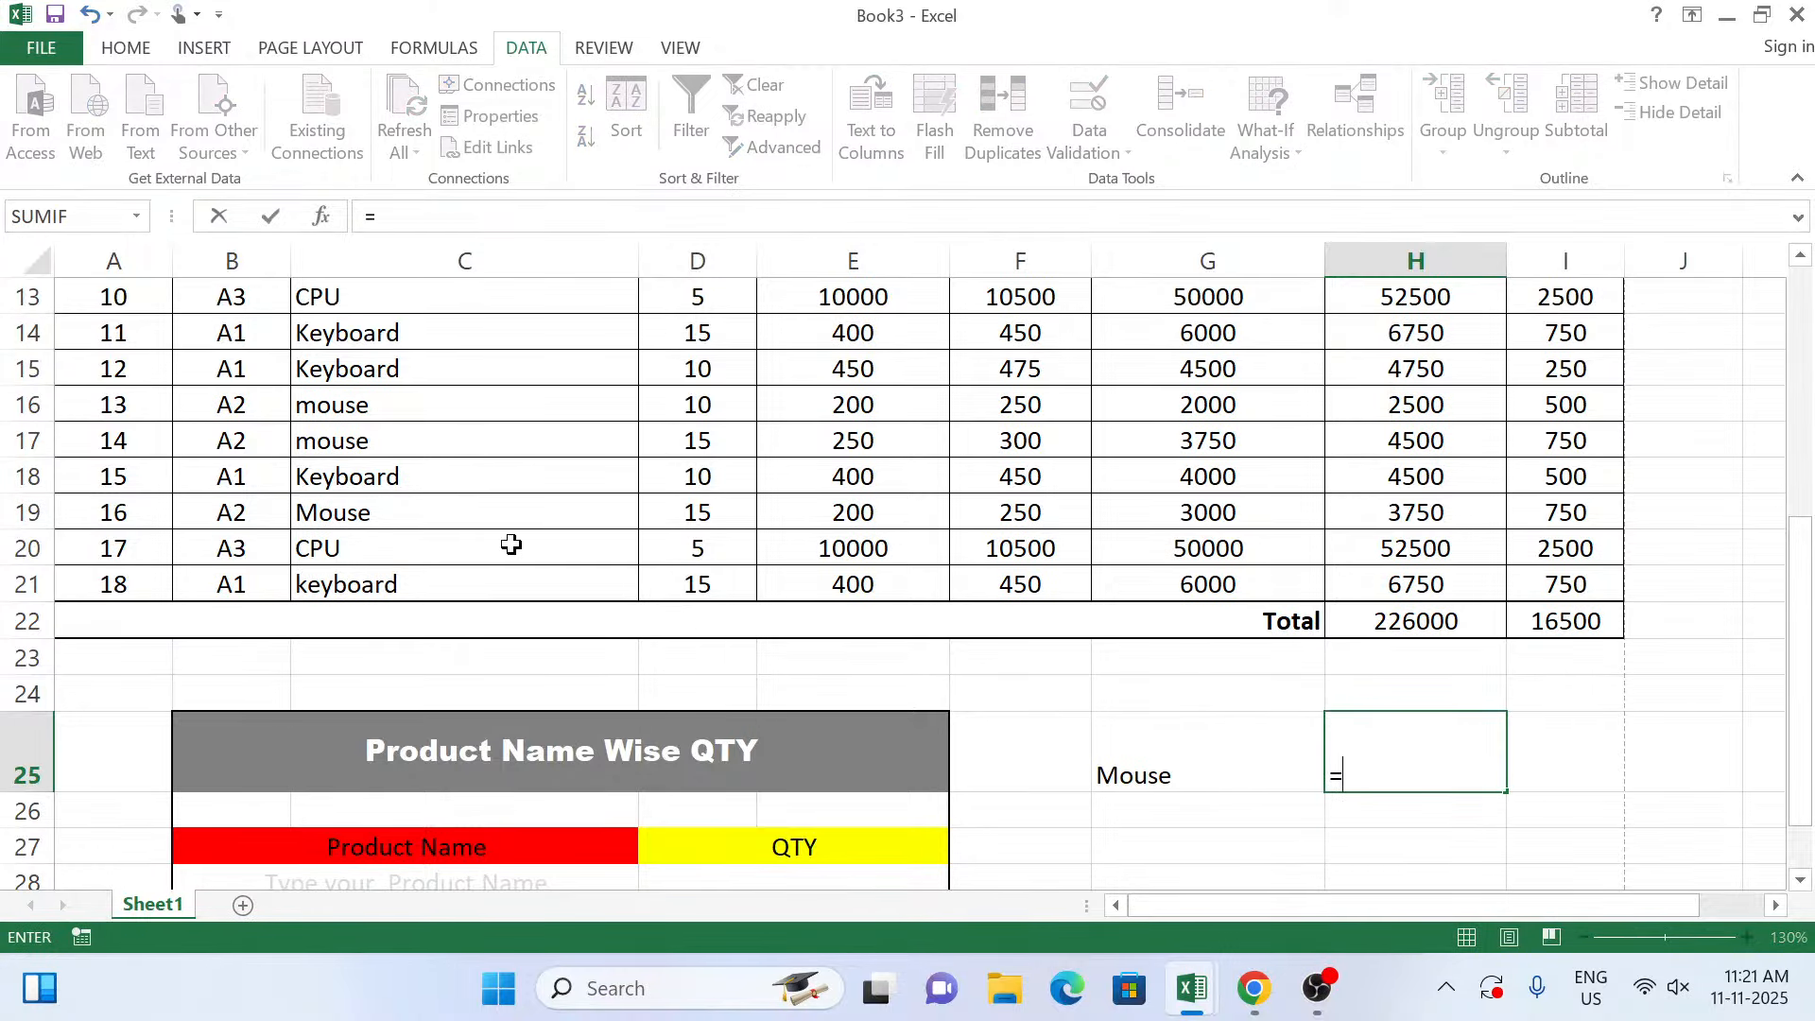
scroll(511, 545, "up", 1)
scroll(512, 545, "up", 1)
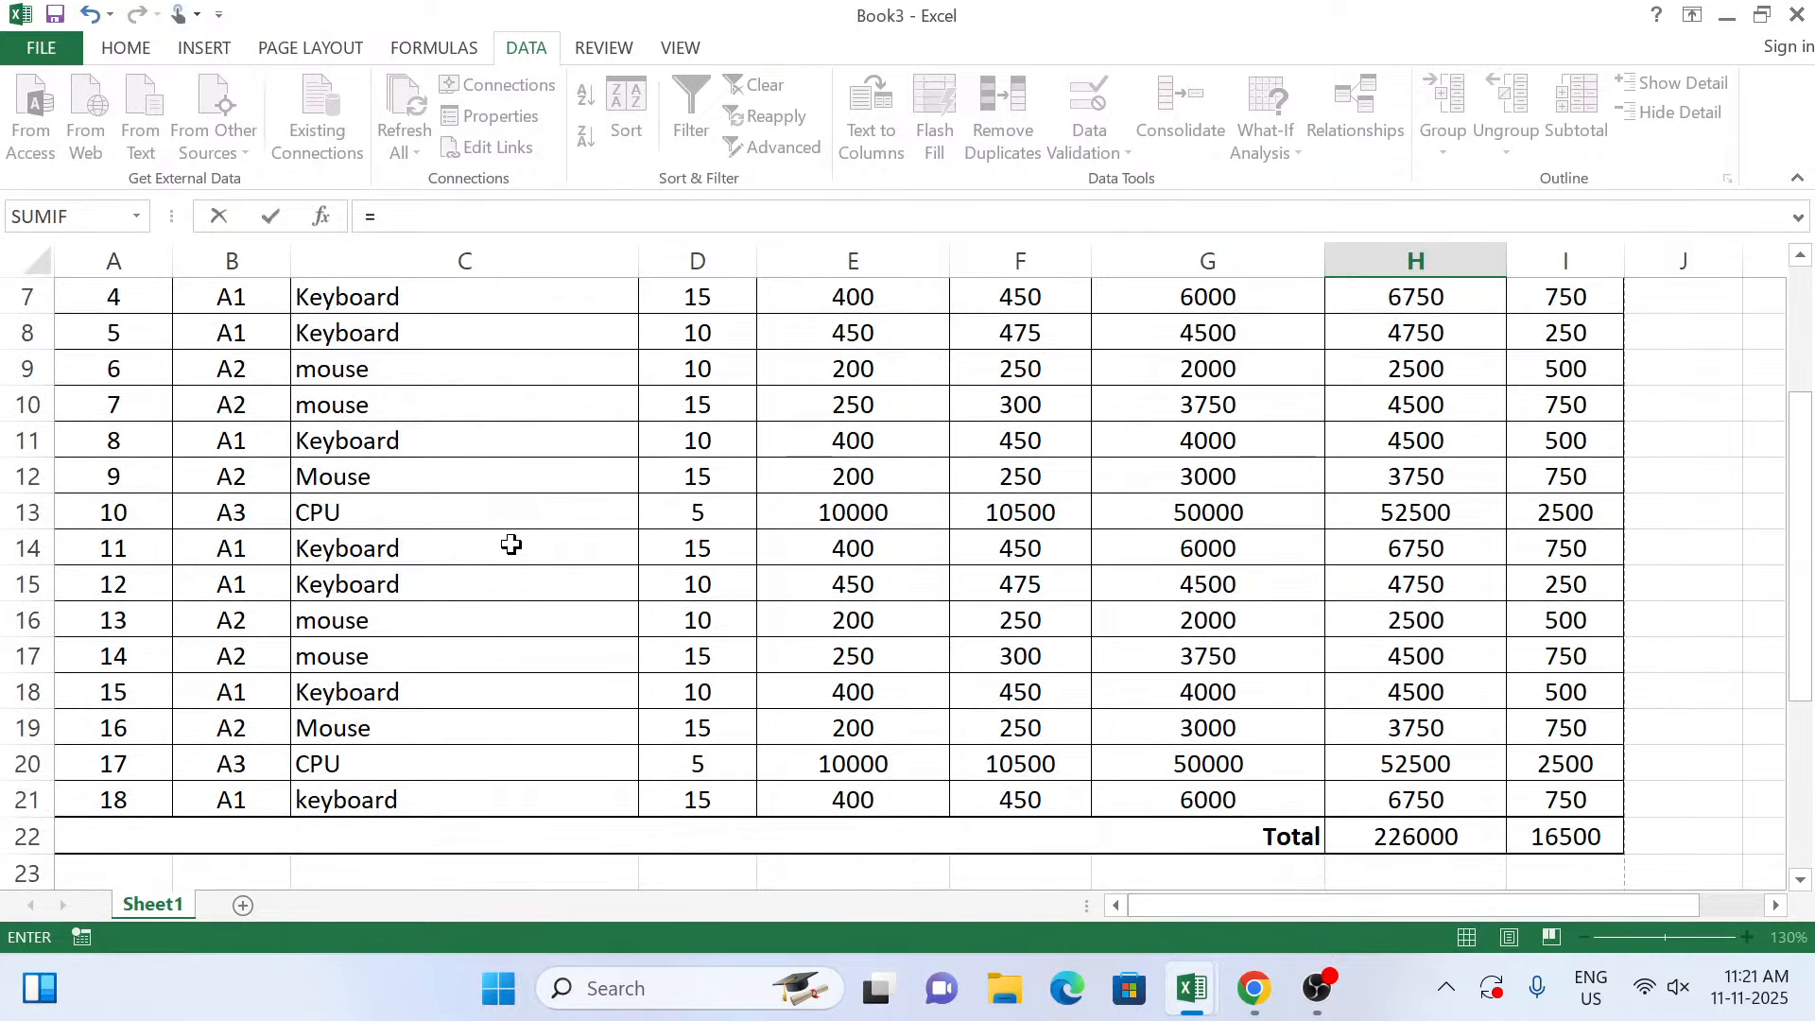
scroll(567, 568, "down", 3)
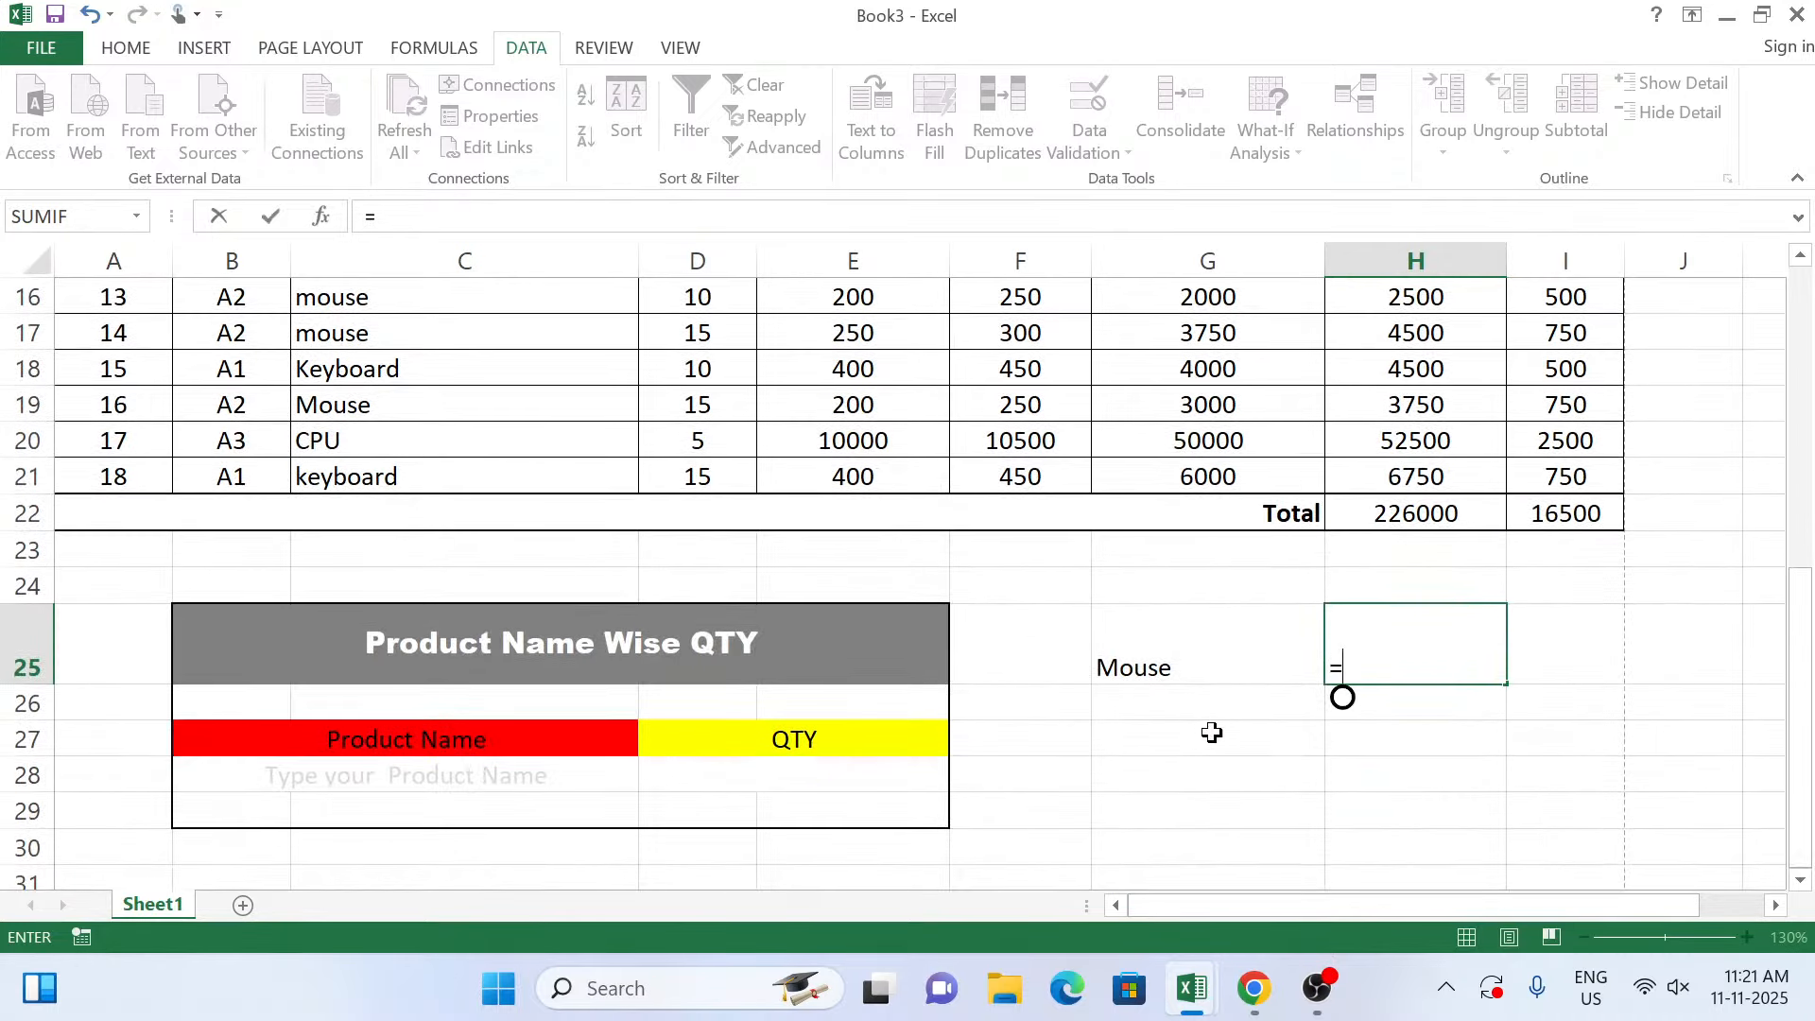
left_click(1227, 665)
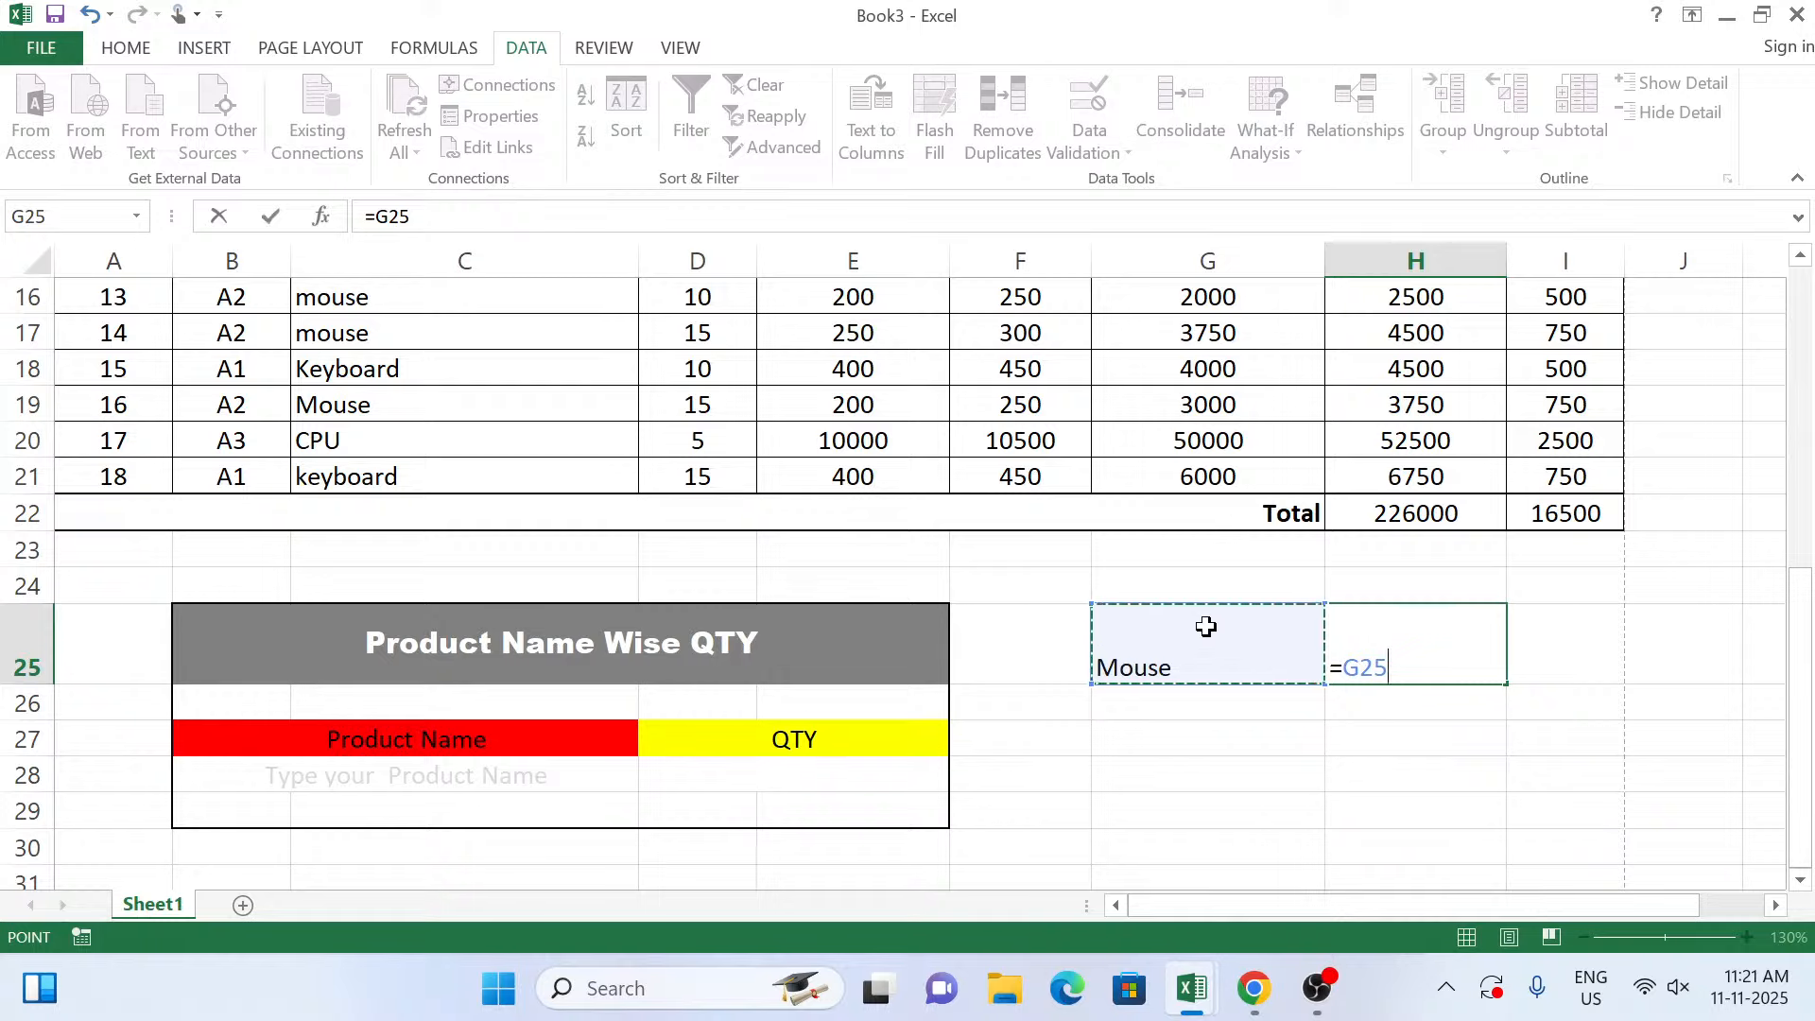
key("BackSpace")
key("BackSpace")
key("BackSpace")
Insert the EXACT function in H25's formula with G25 as its first text.
type("ext")
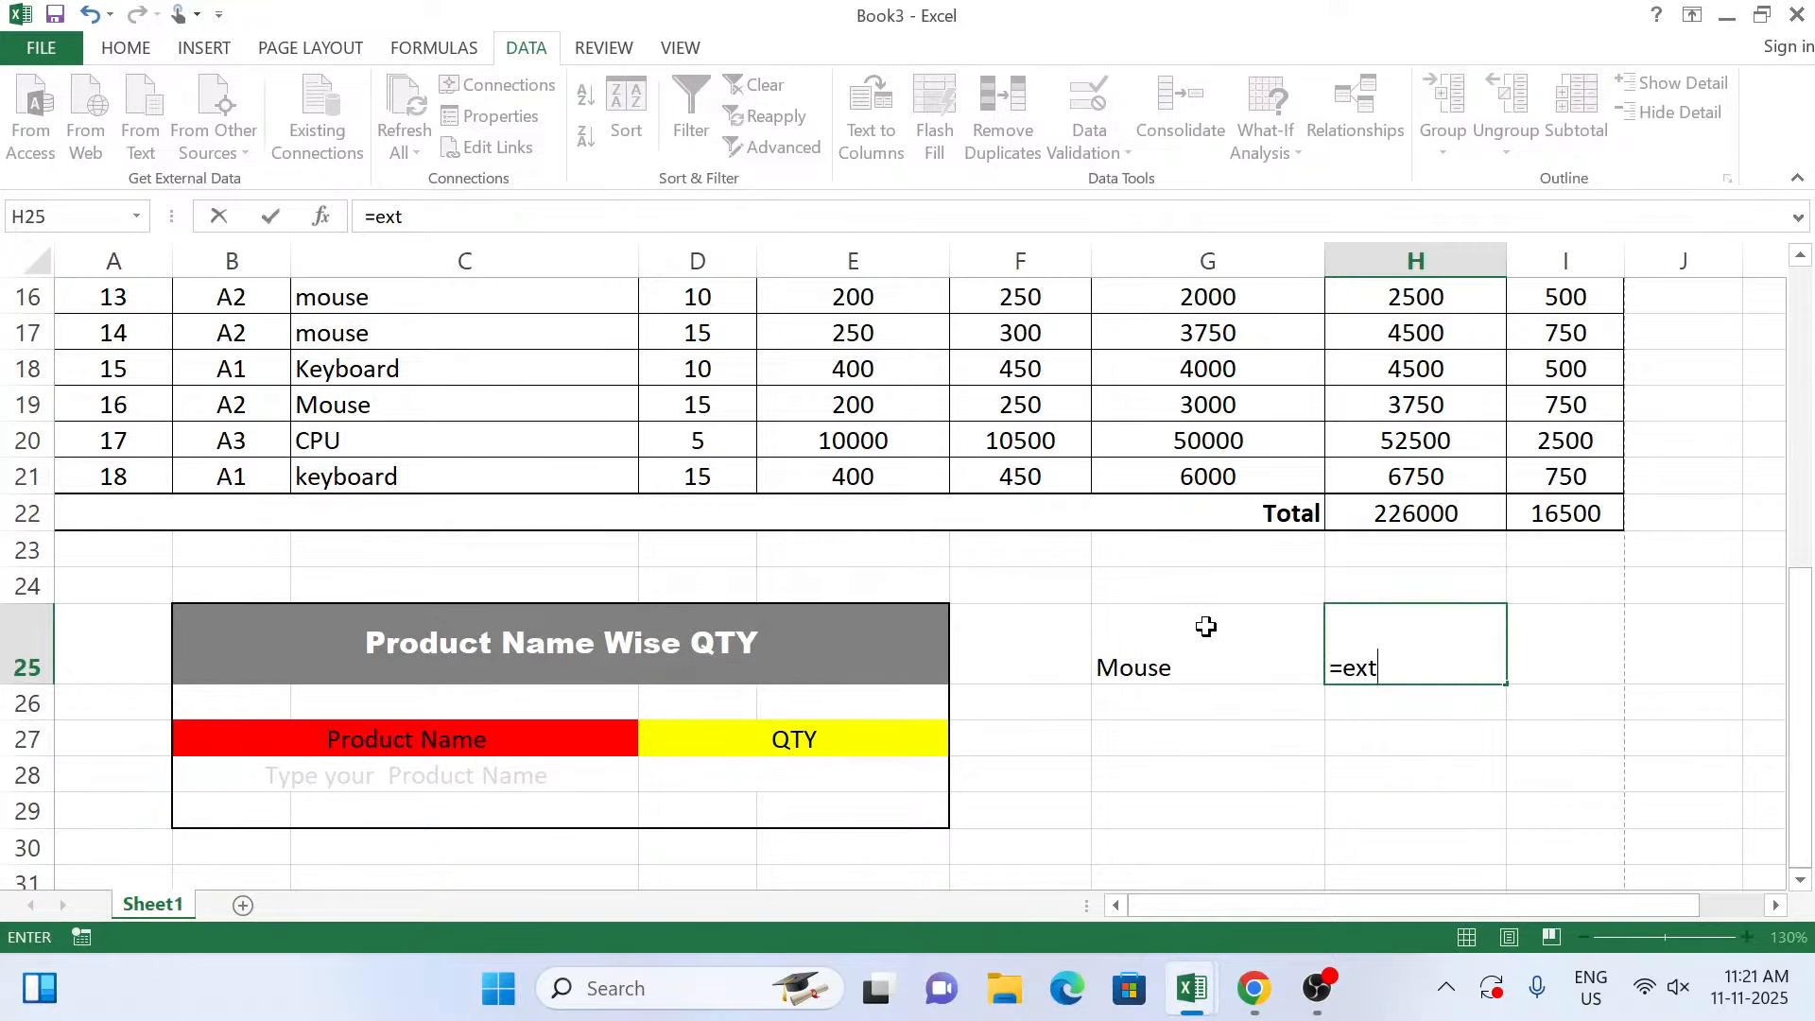
key("BackSpace")
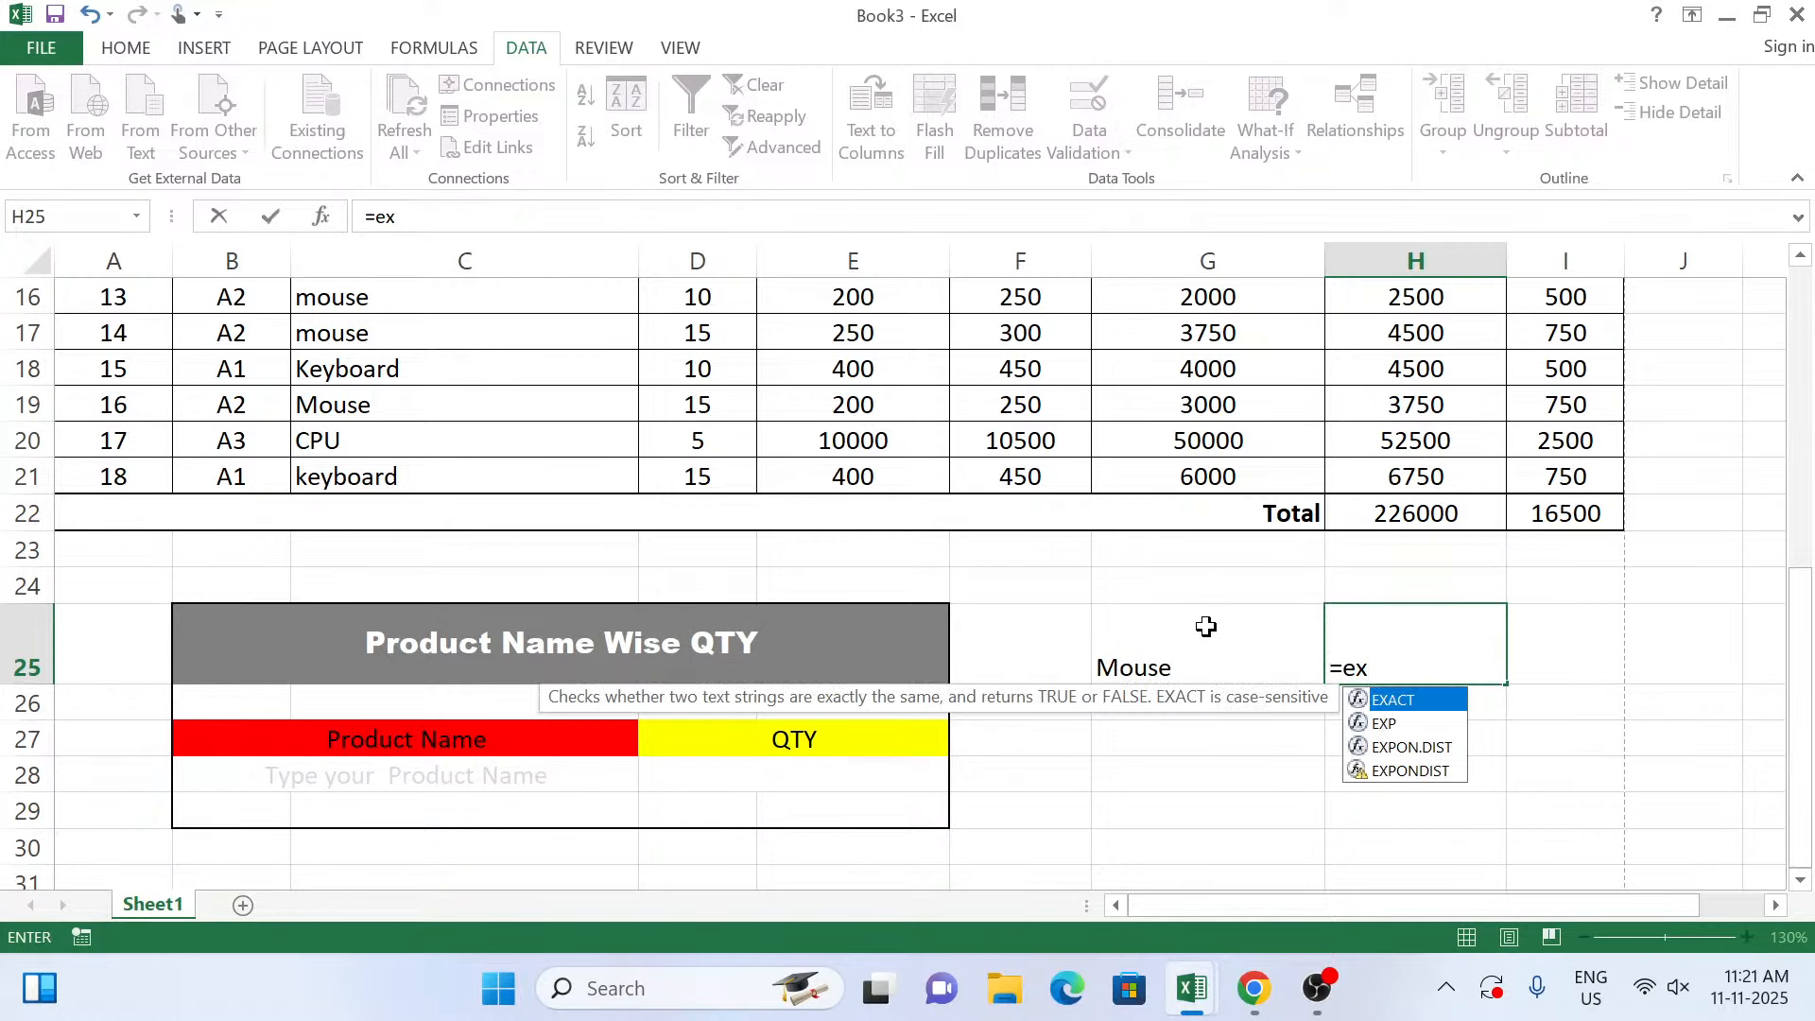
double_click(1452, 709)
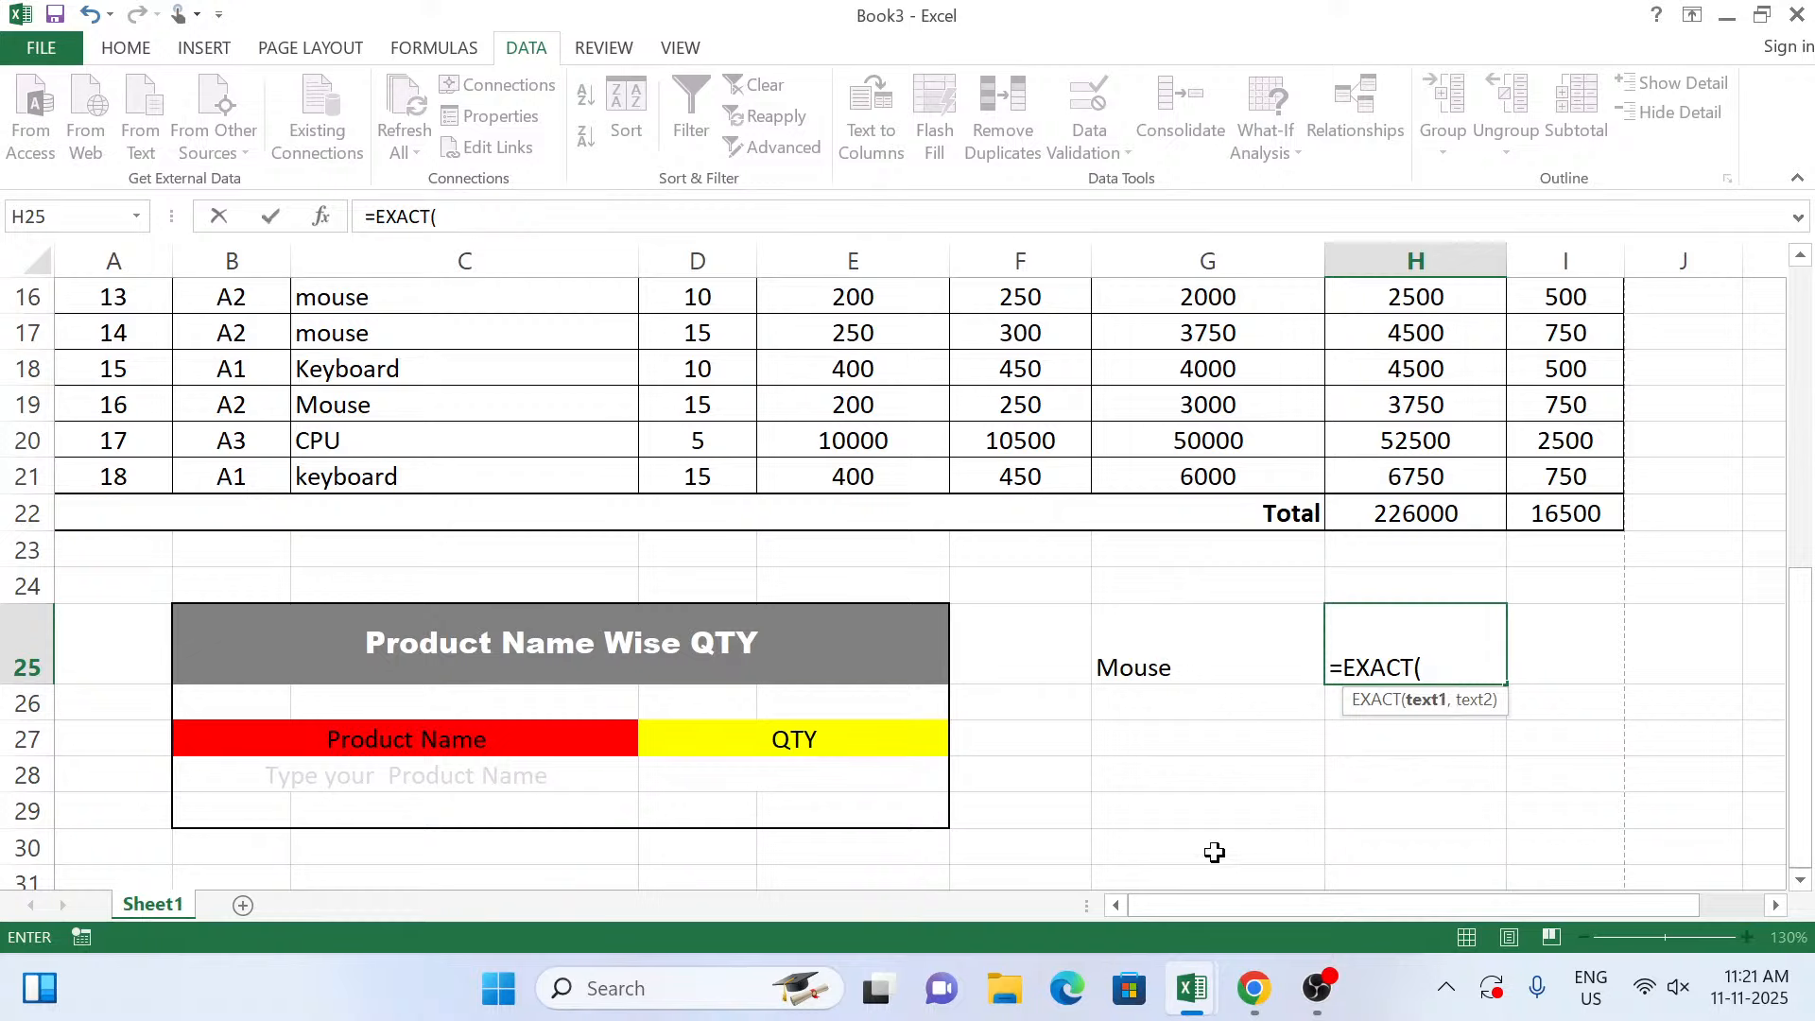
left_click(1161, 668)
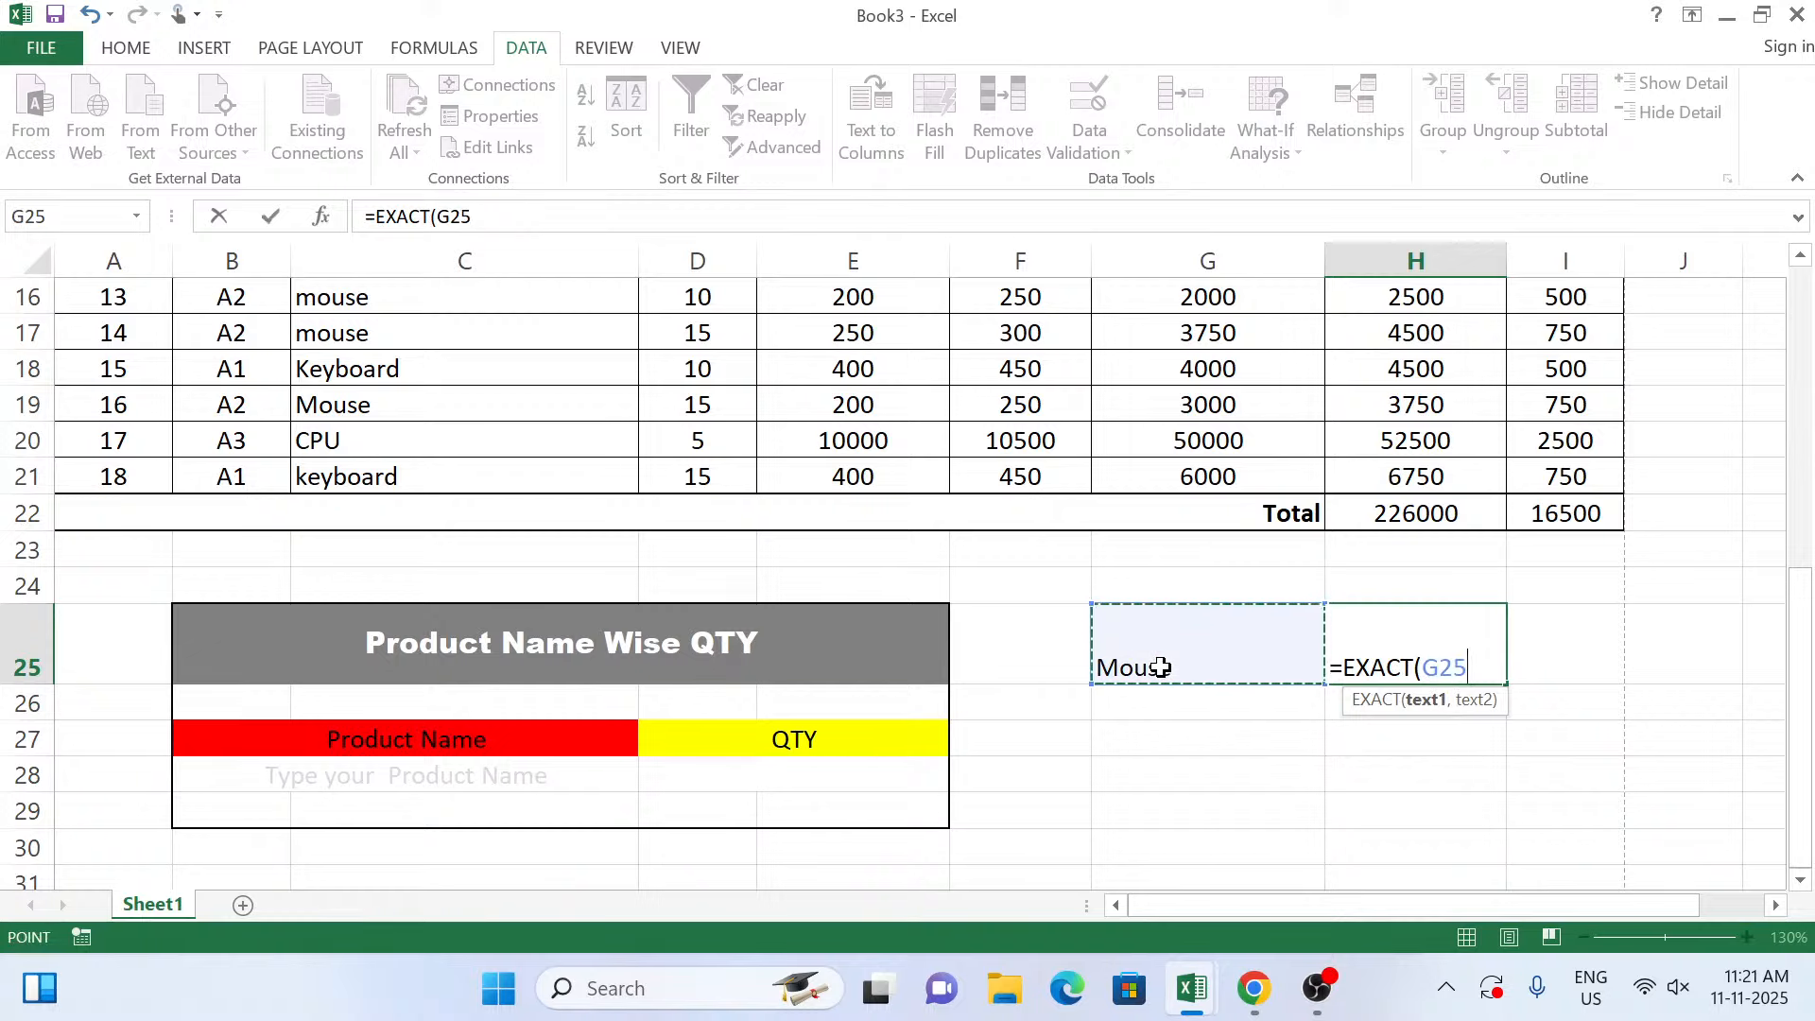
type(",")
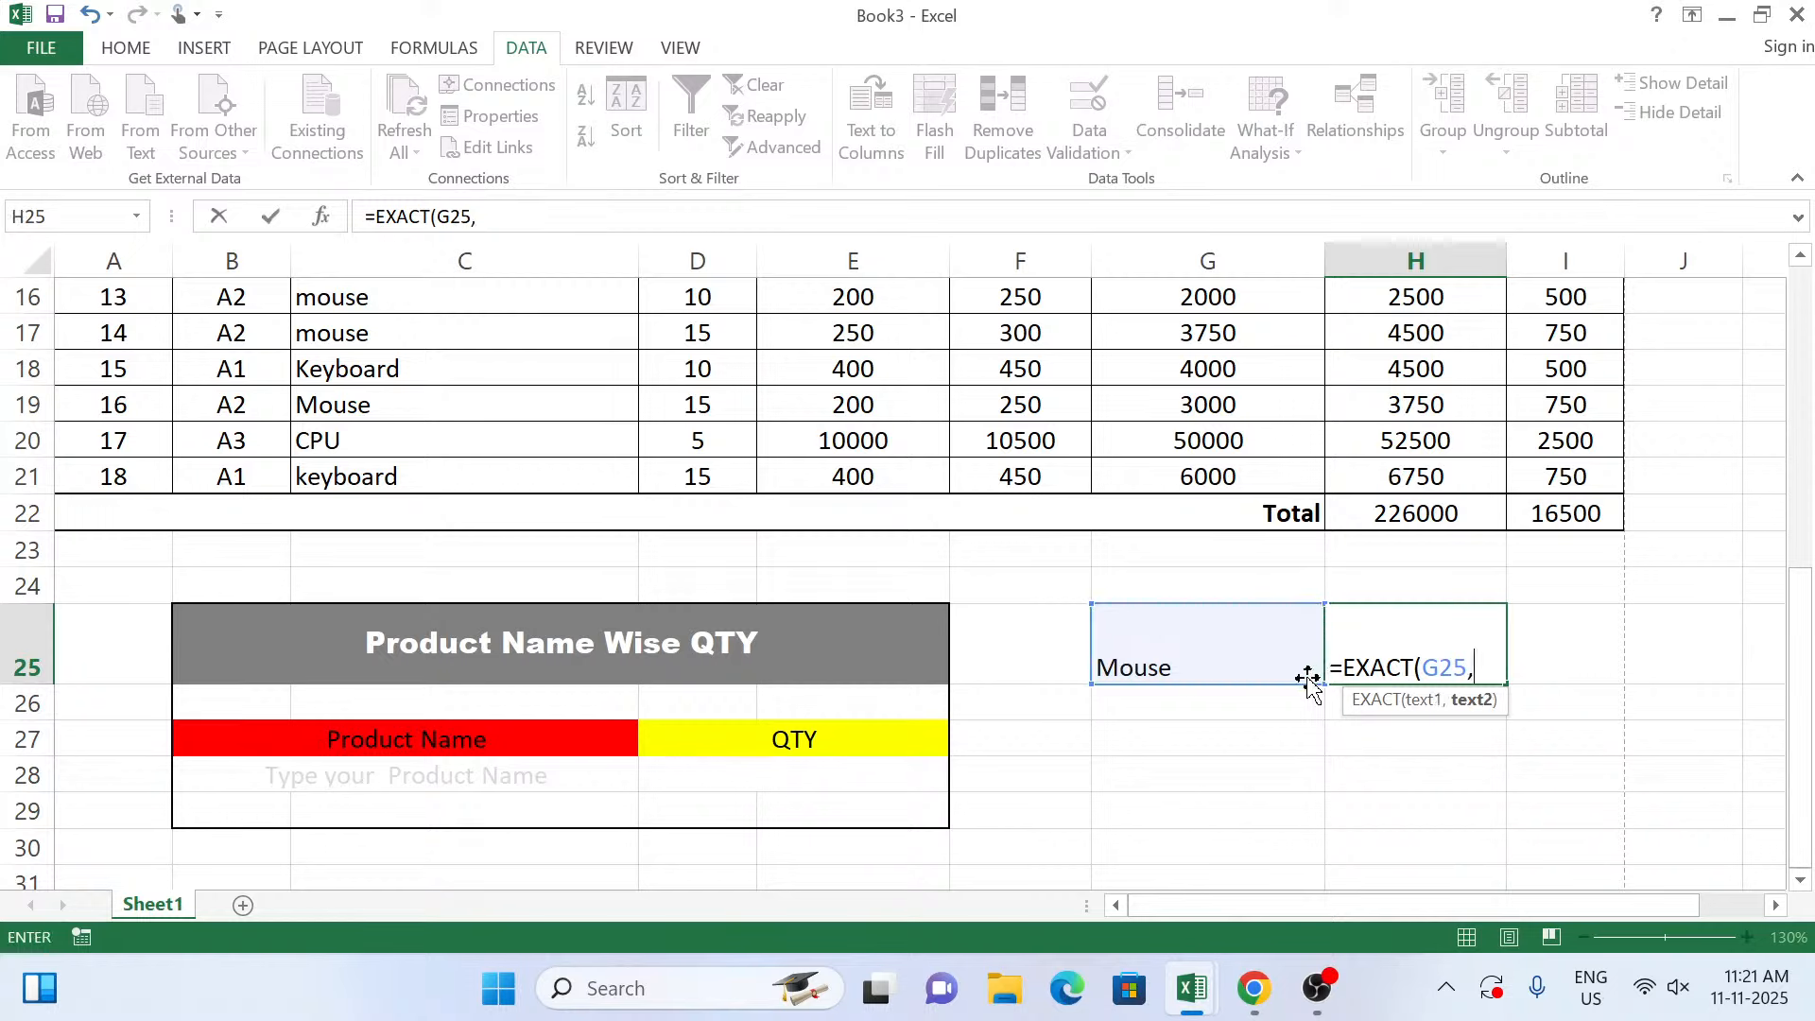
scroll(327, 457, "up", 5)
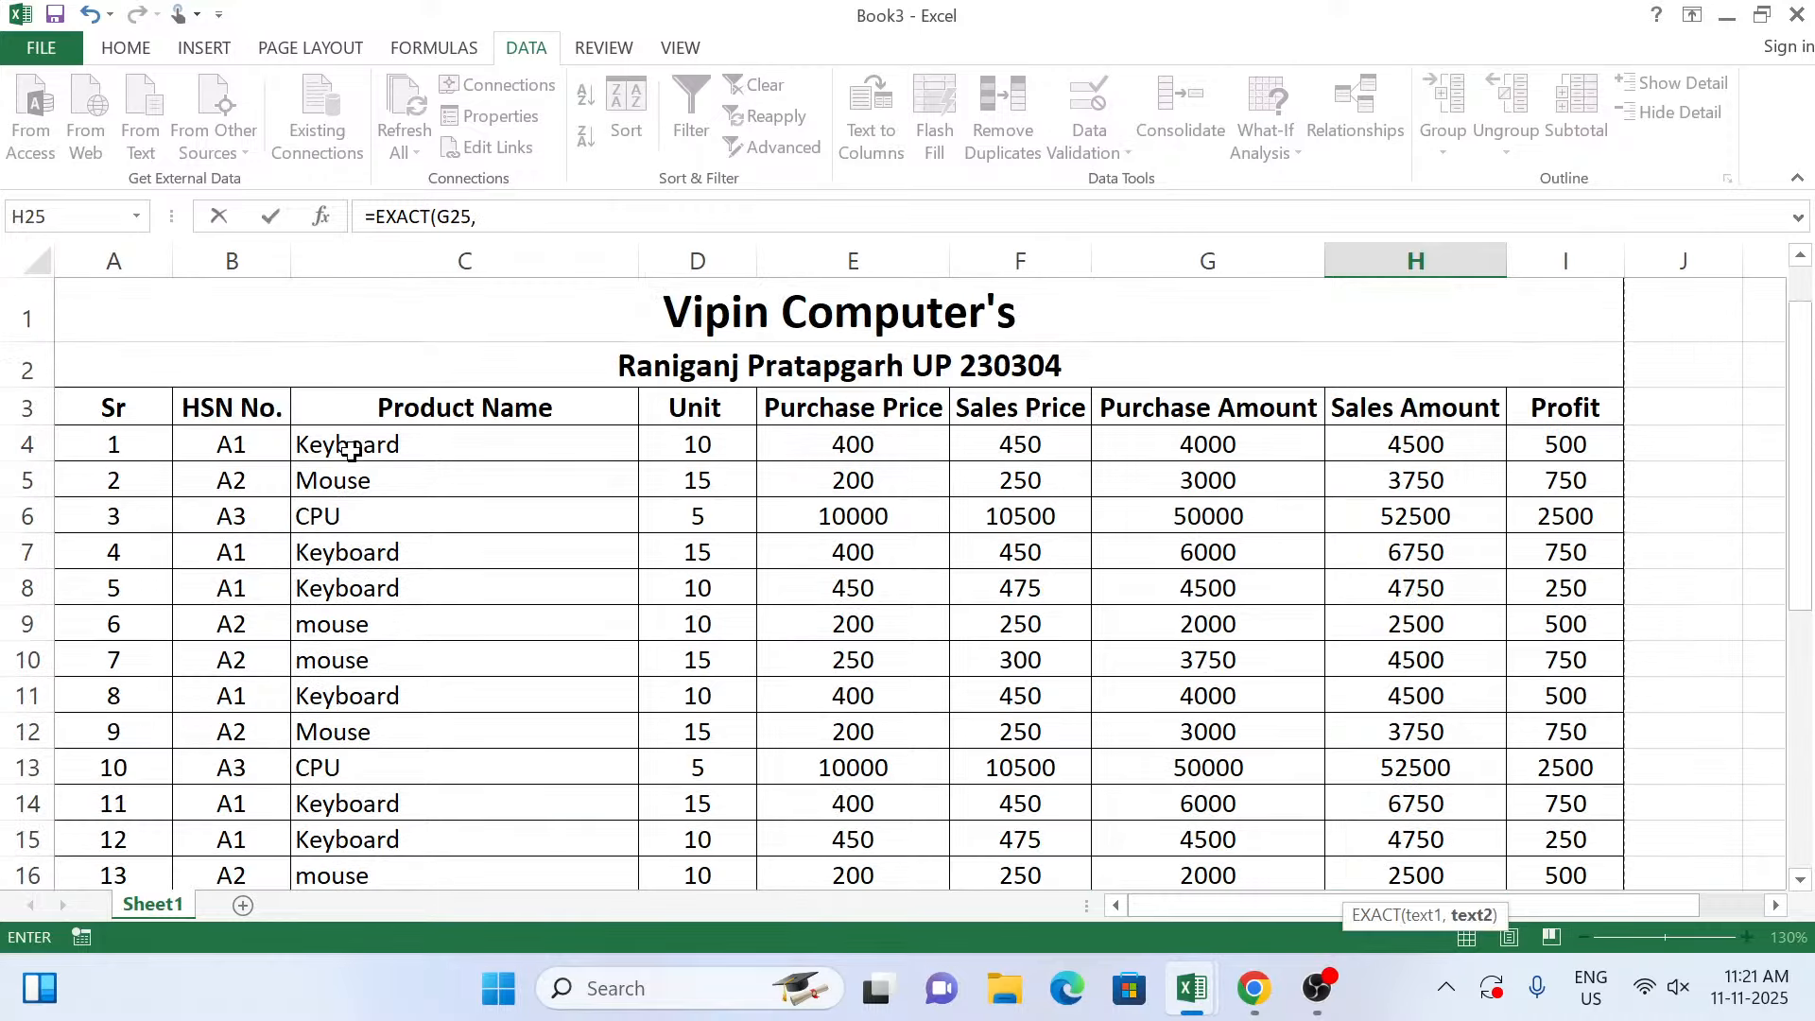
left_click_drag(352, 445, 393, 799)
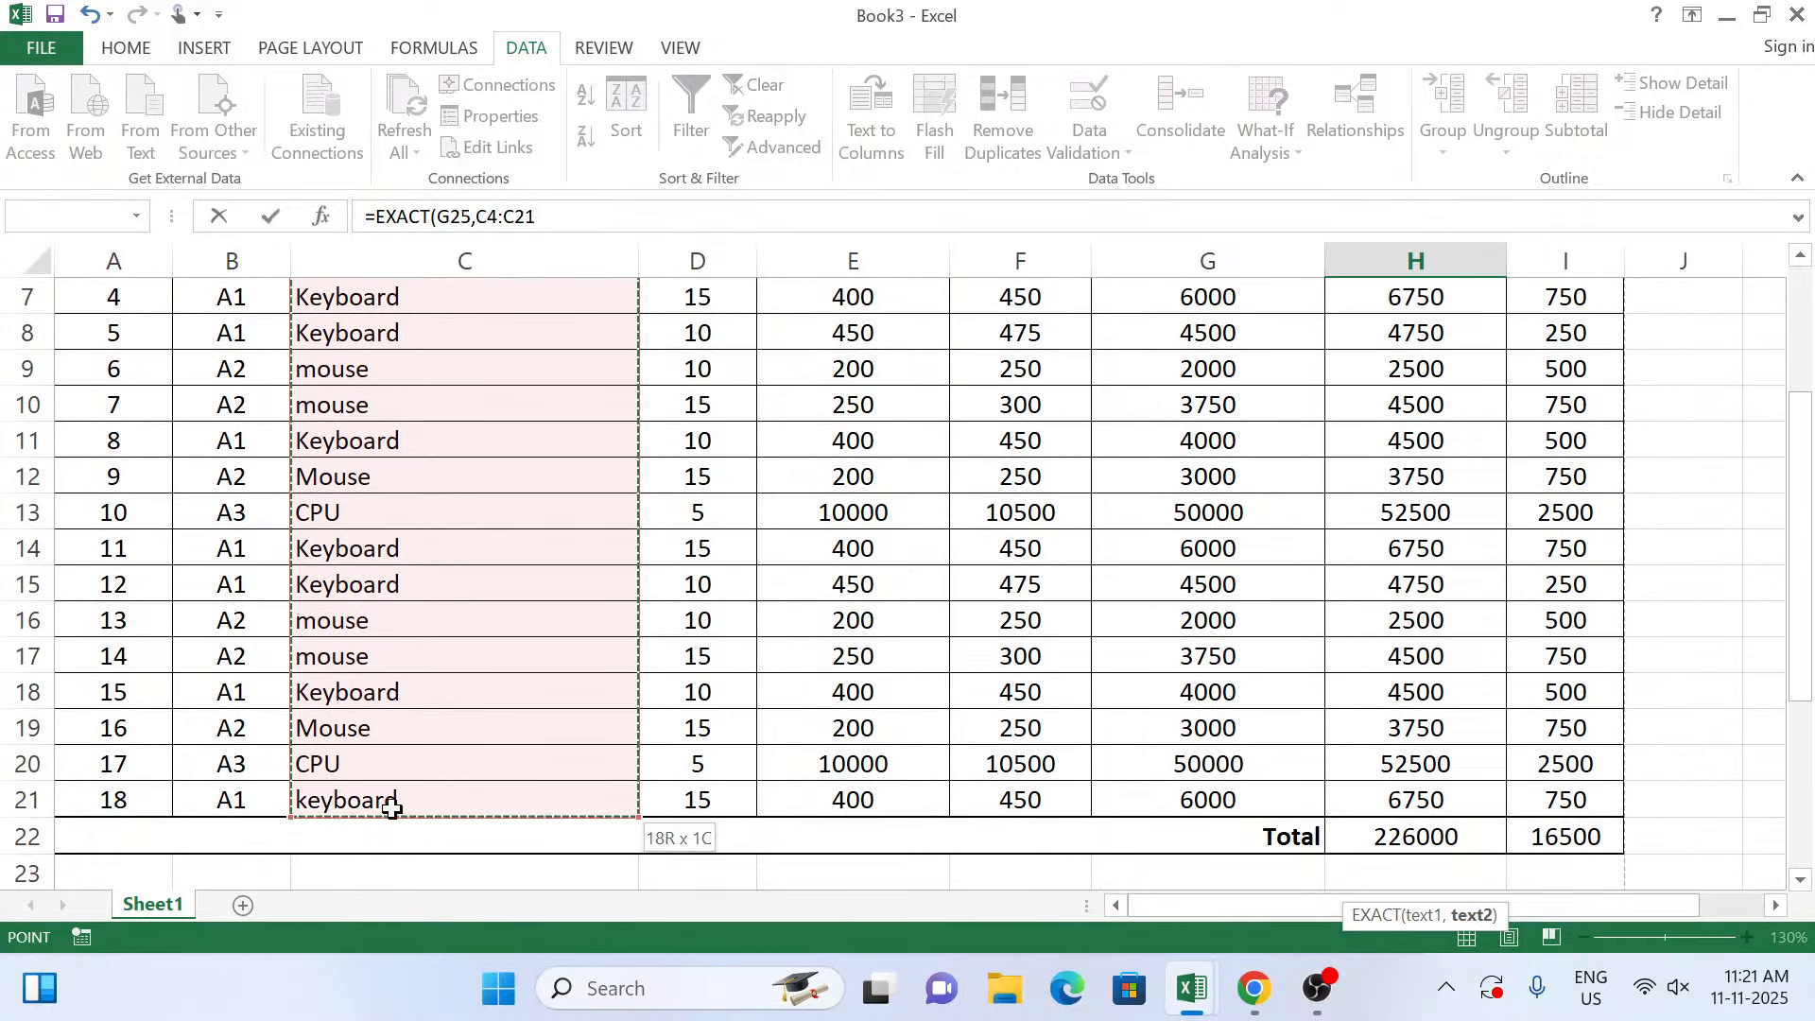
left_click(393, 800)
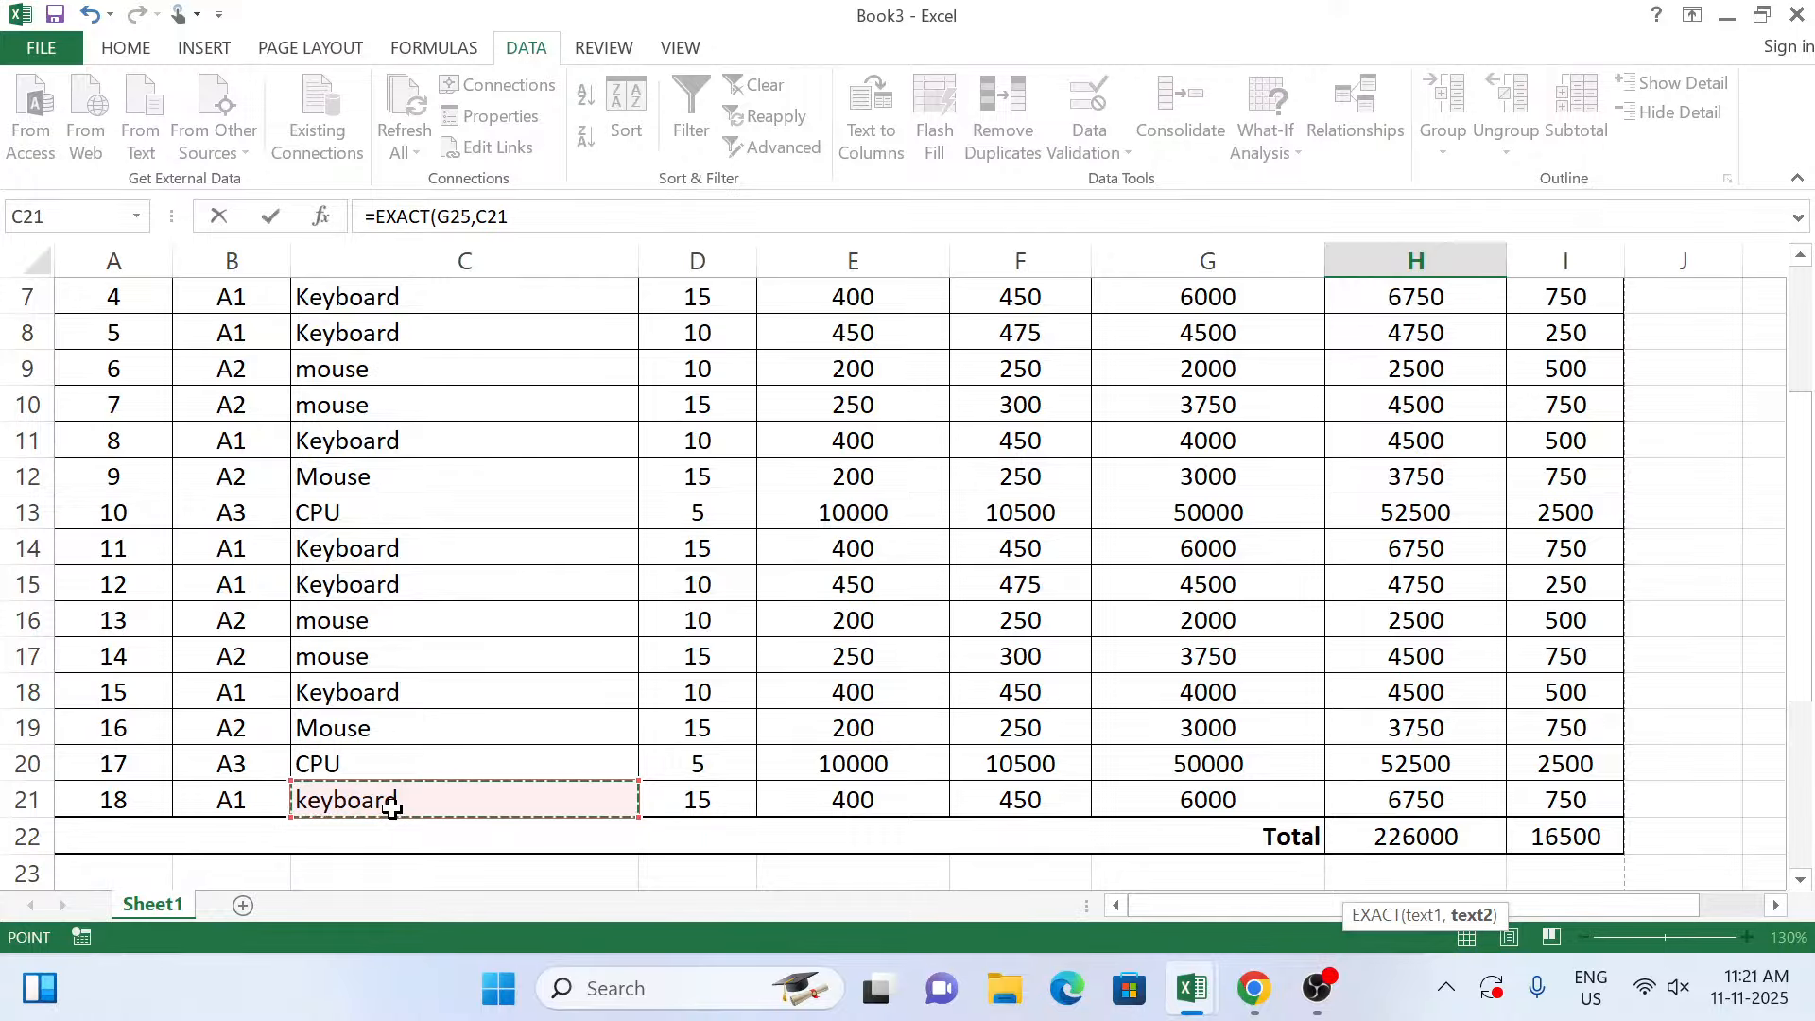
scroll(810, 769, "up", 1)
scroll(903, 695, "down", 2)
scroll(903, 695, "down", 2)
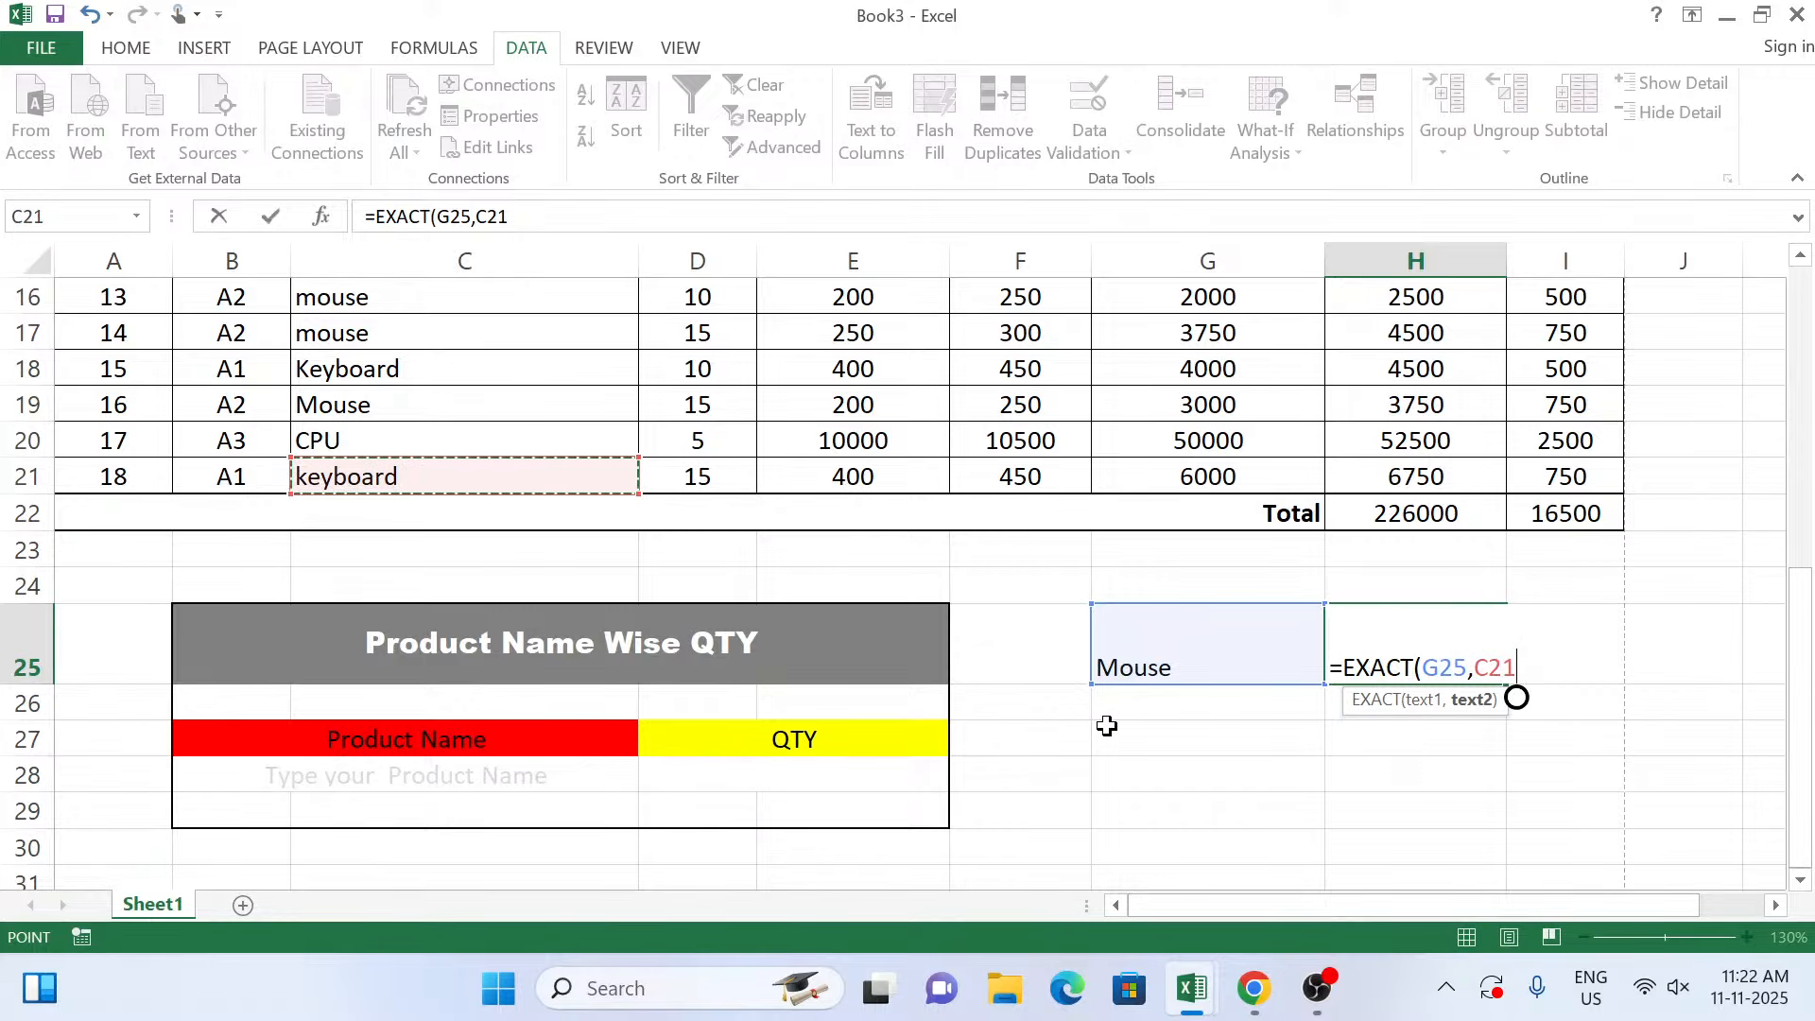
key("BackSpace")
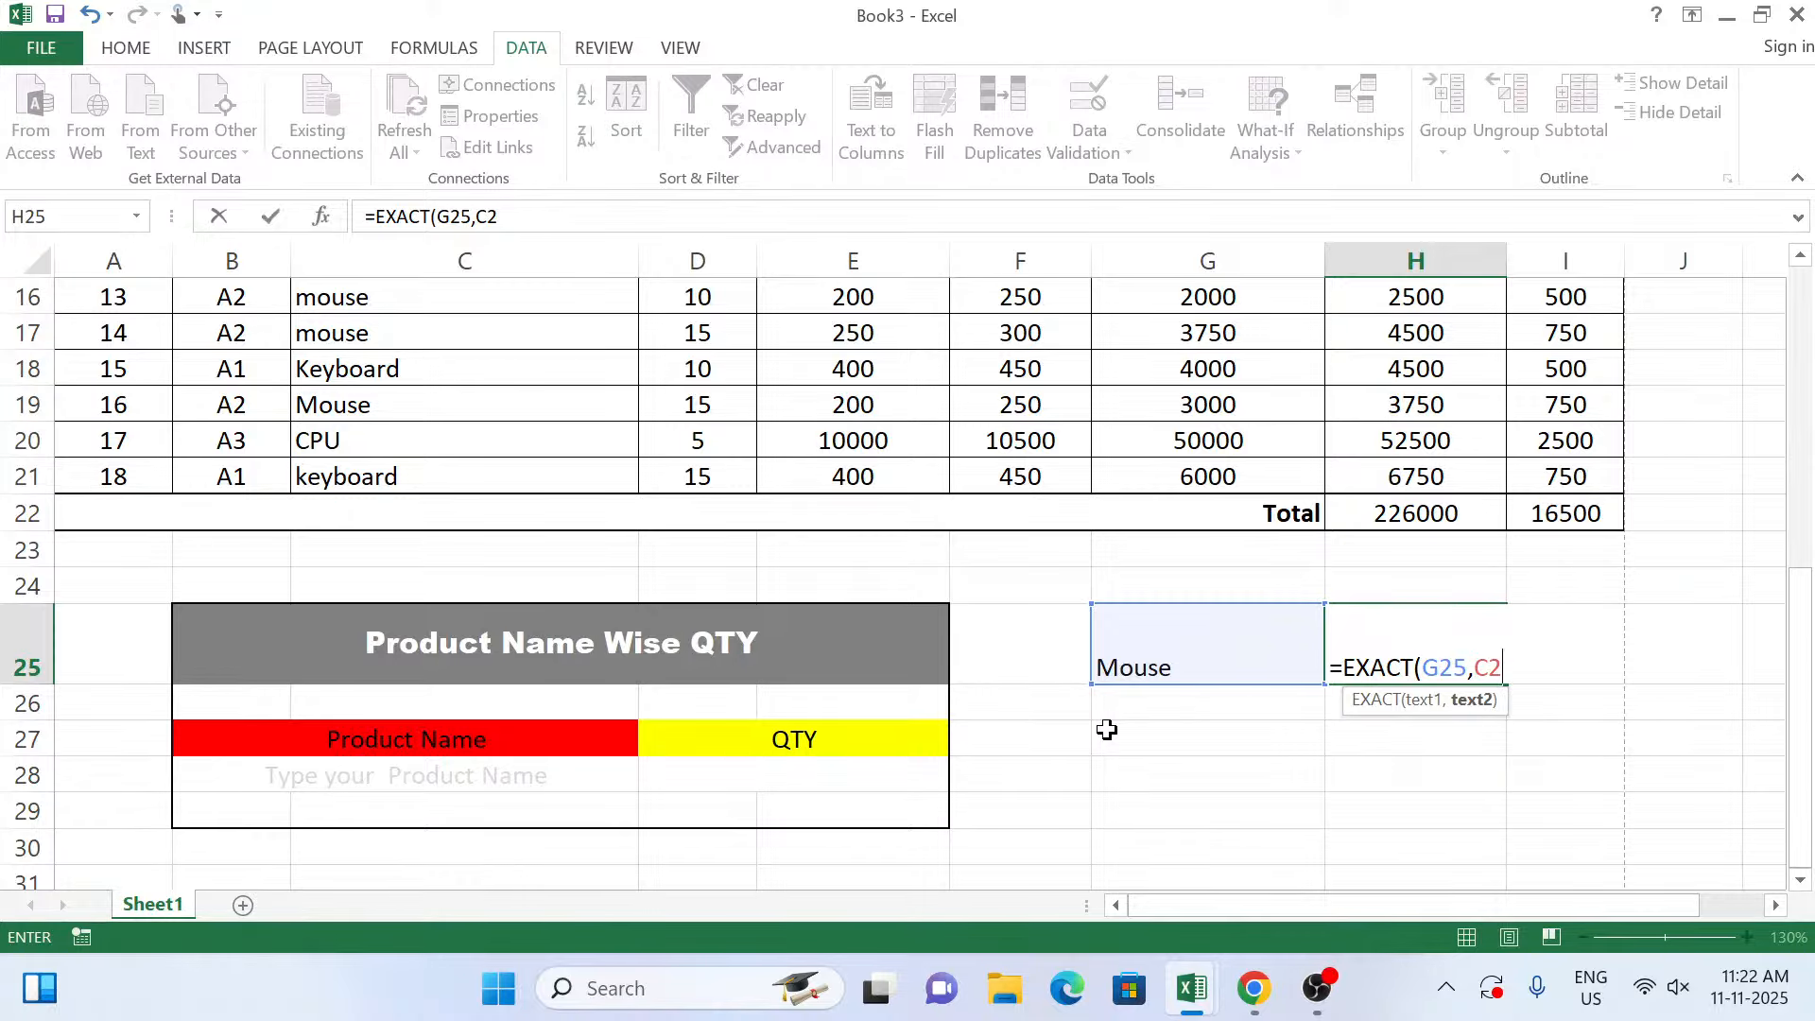
key("BackSpace")
key("BackSpace")
Set the product names C4:C21 as the second text and complete the formula =EXACT(G25,C4:C21) in H25.
scroll(617, 607, "up", 3)
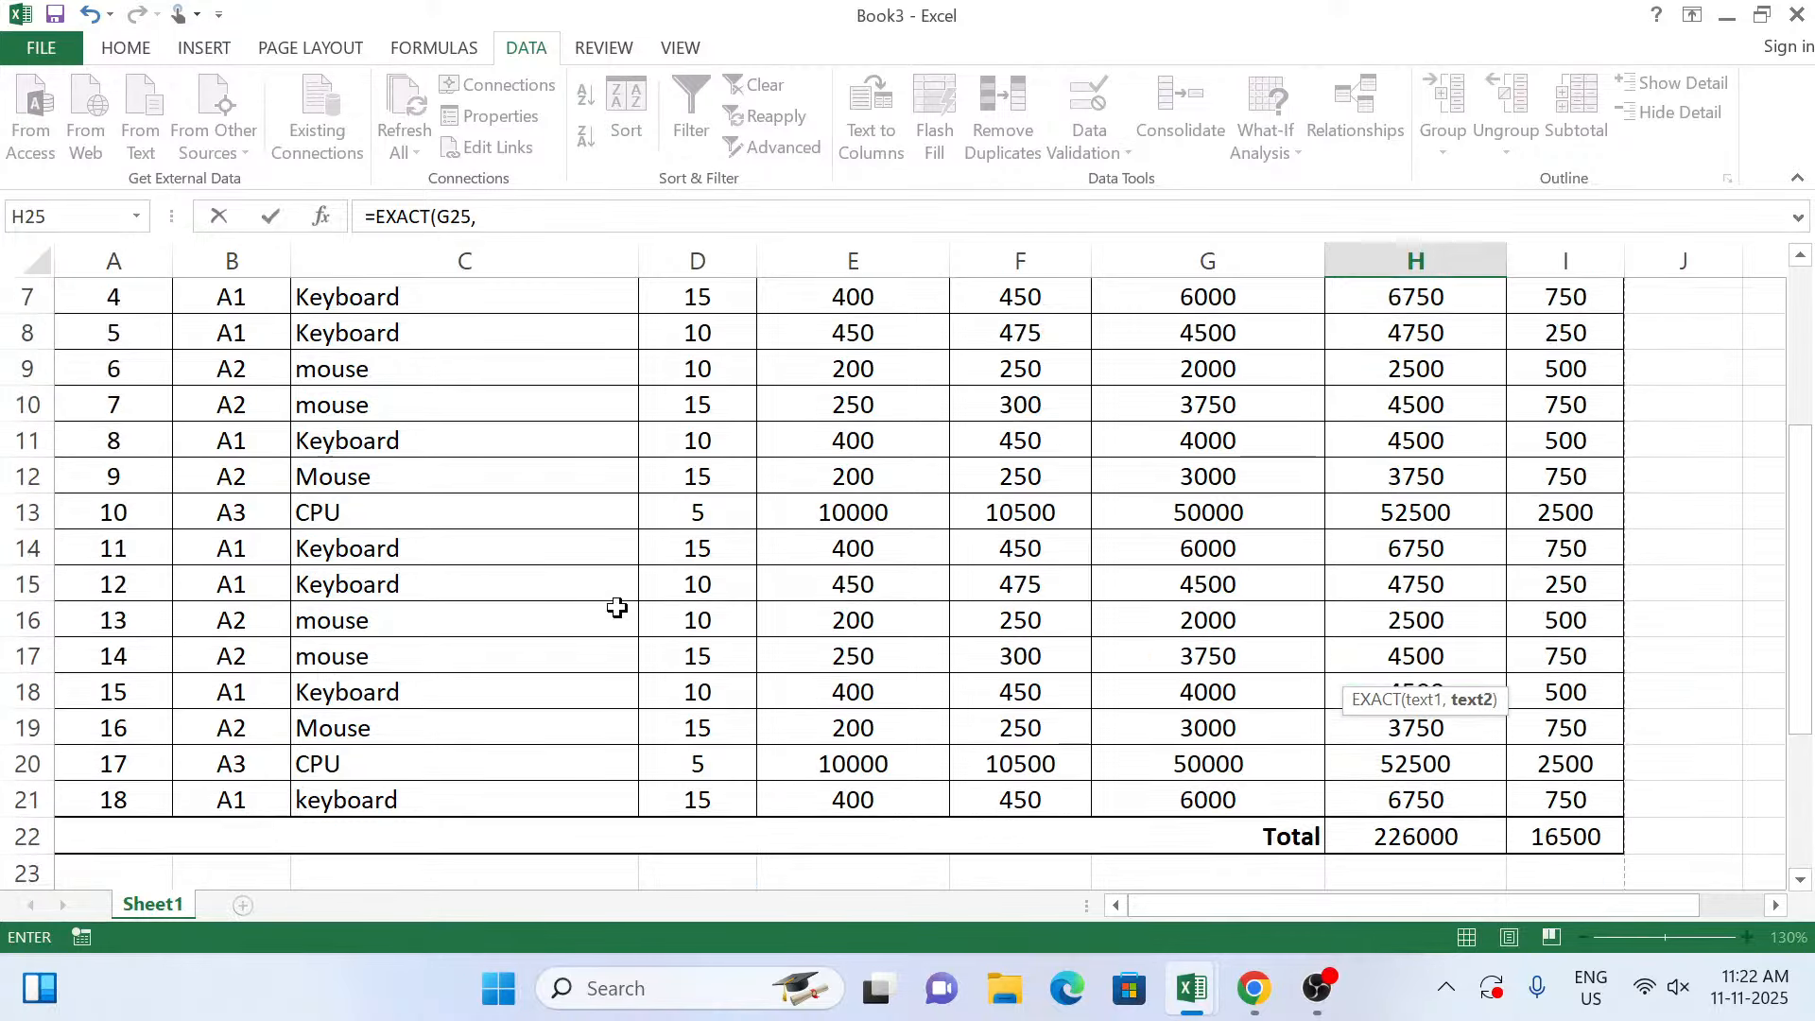
scroll(618, 608, "up", 2)
left_click_drag(388, 454, 426, 815)
scroll(1236, 565, "down", 1)
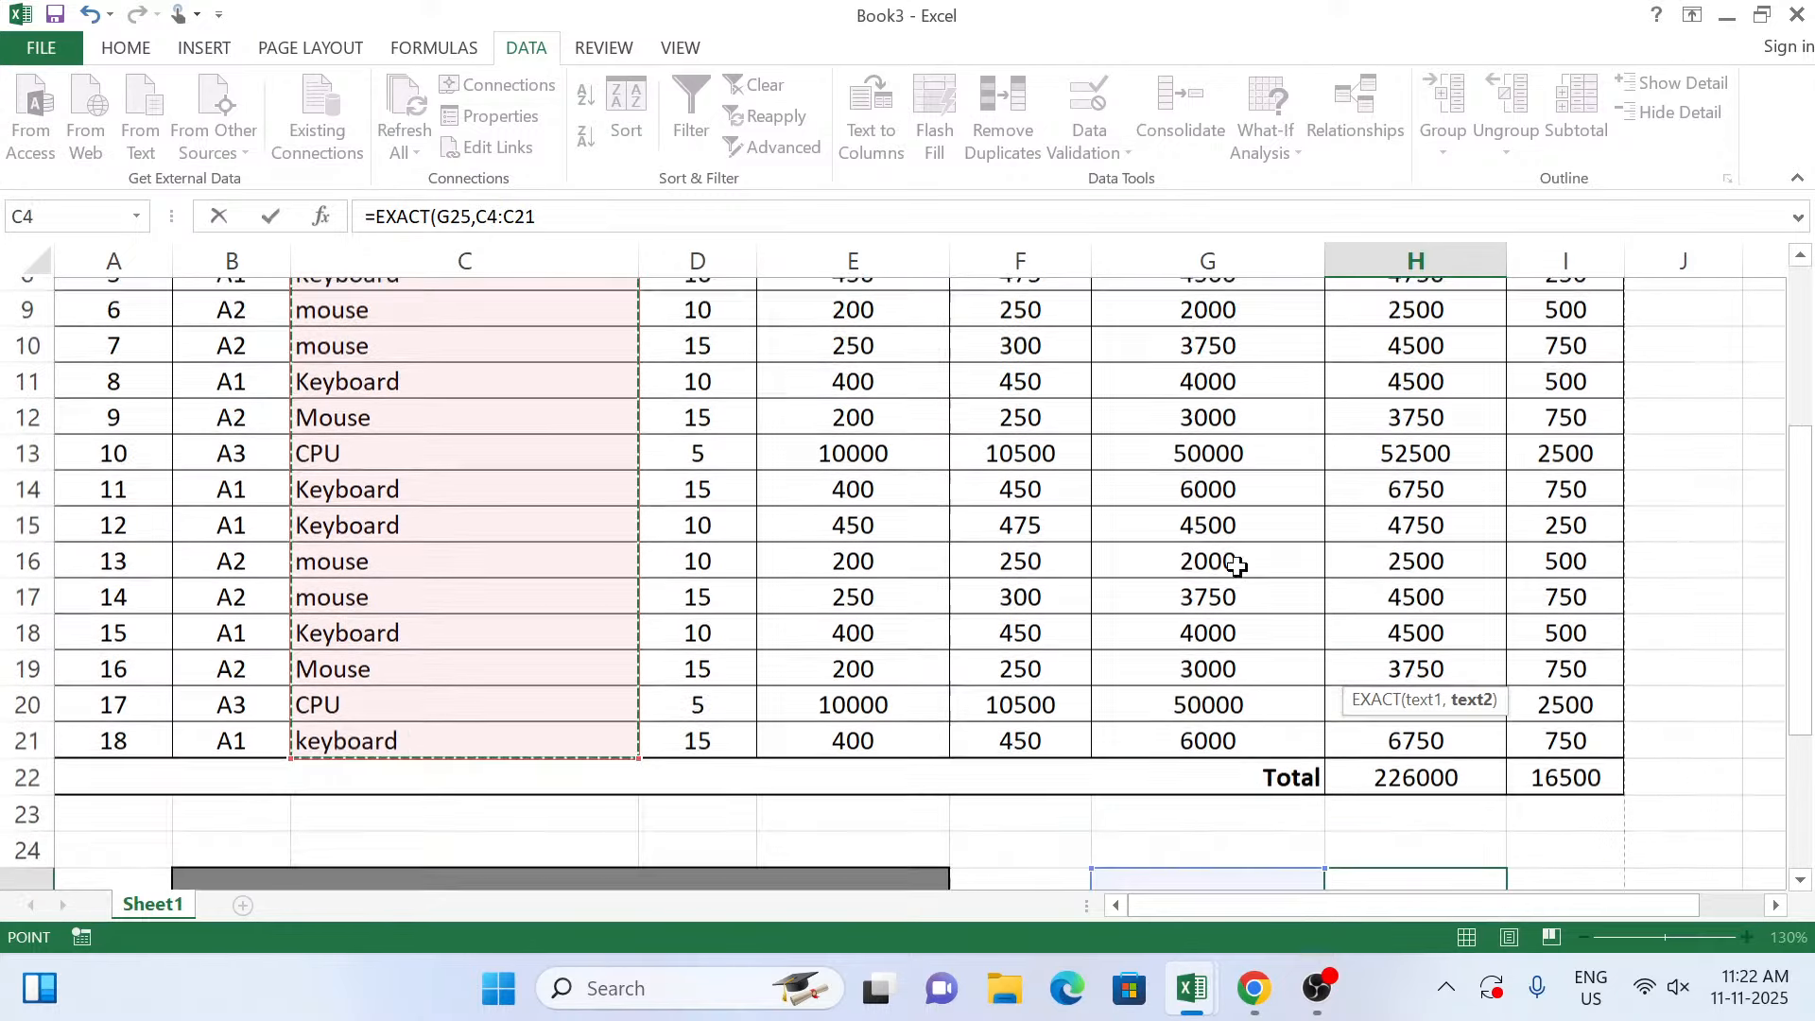
scroll(1236, 565, "down", 1)
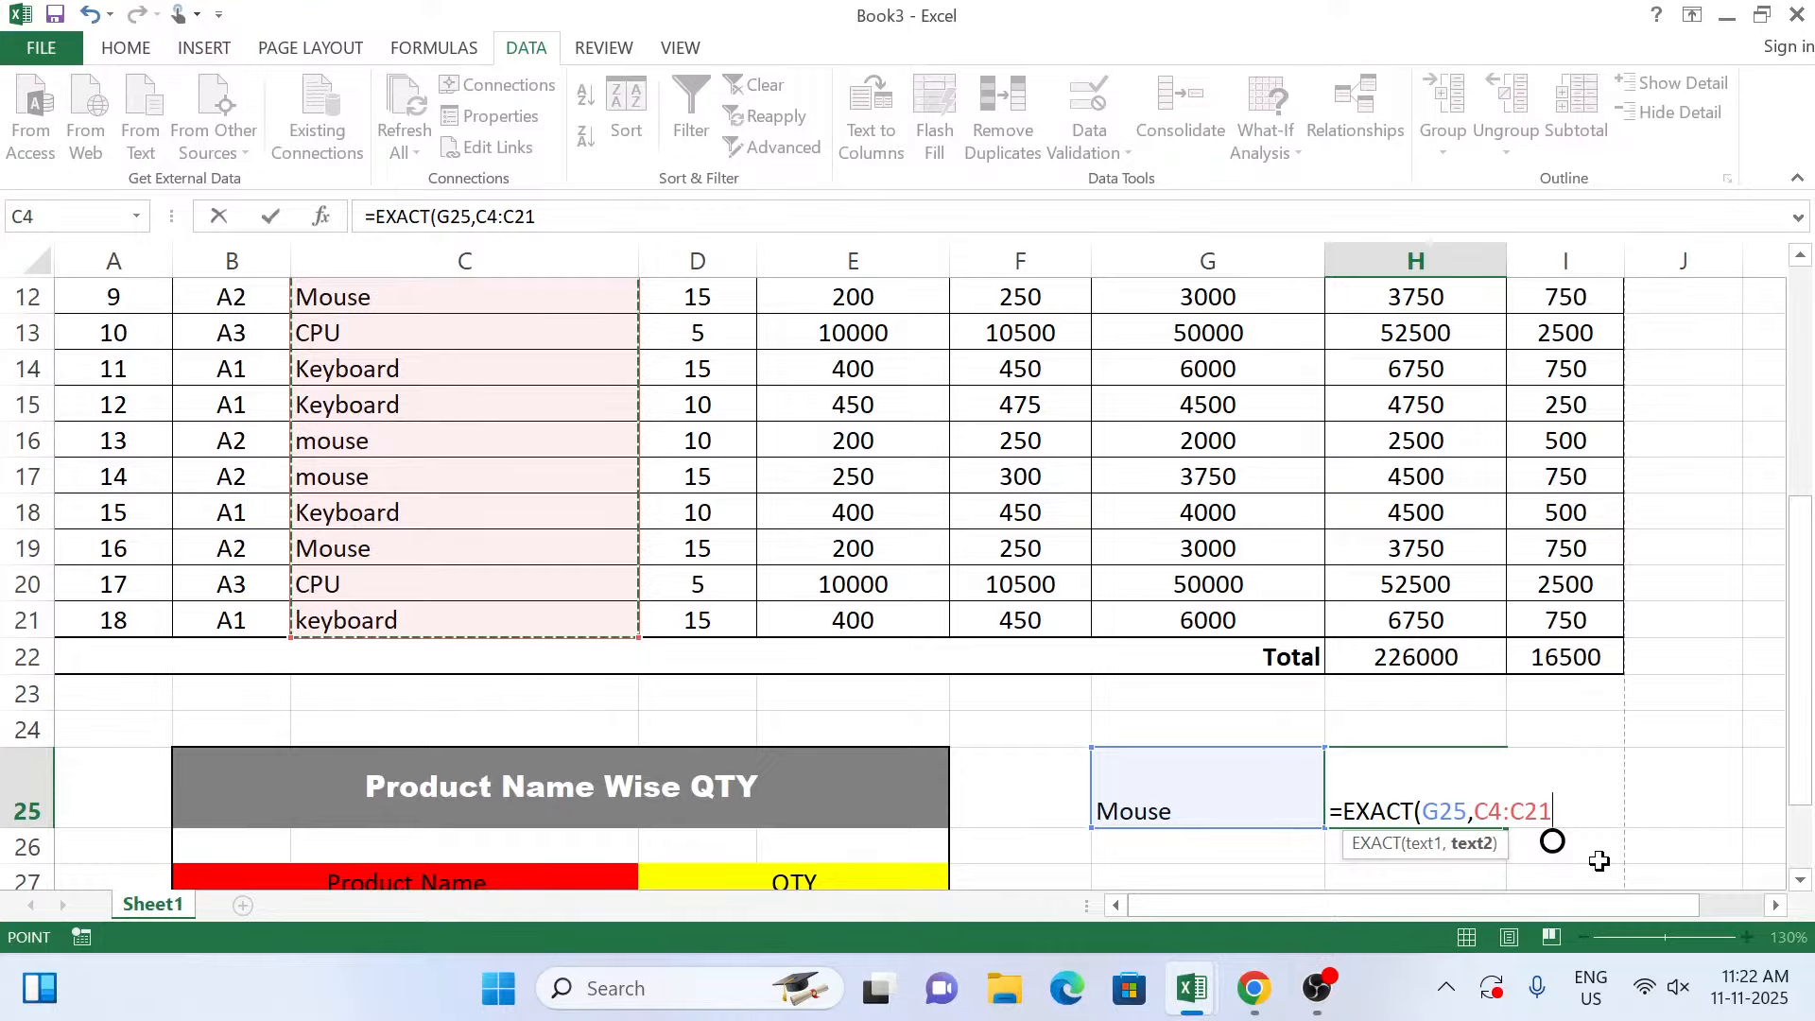
type(")")
key("Return")
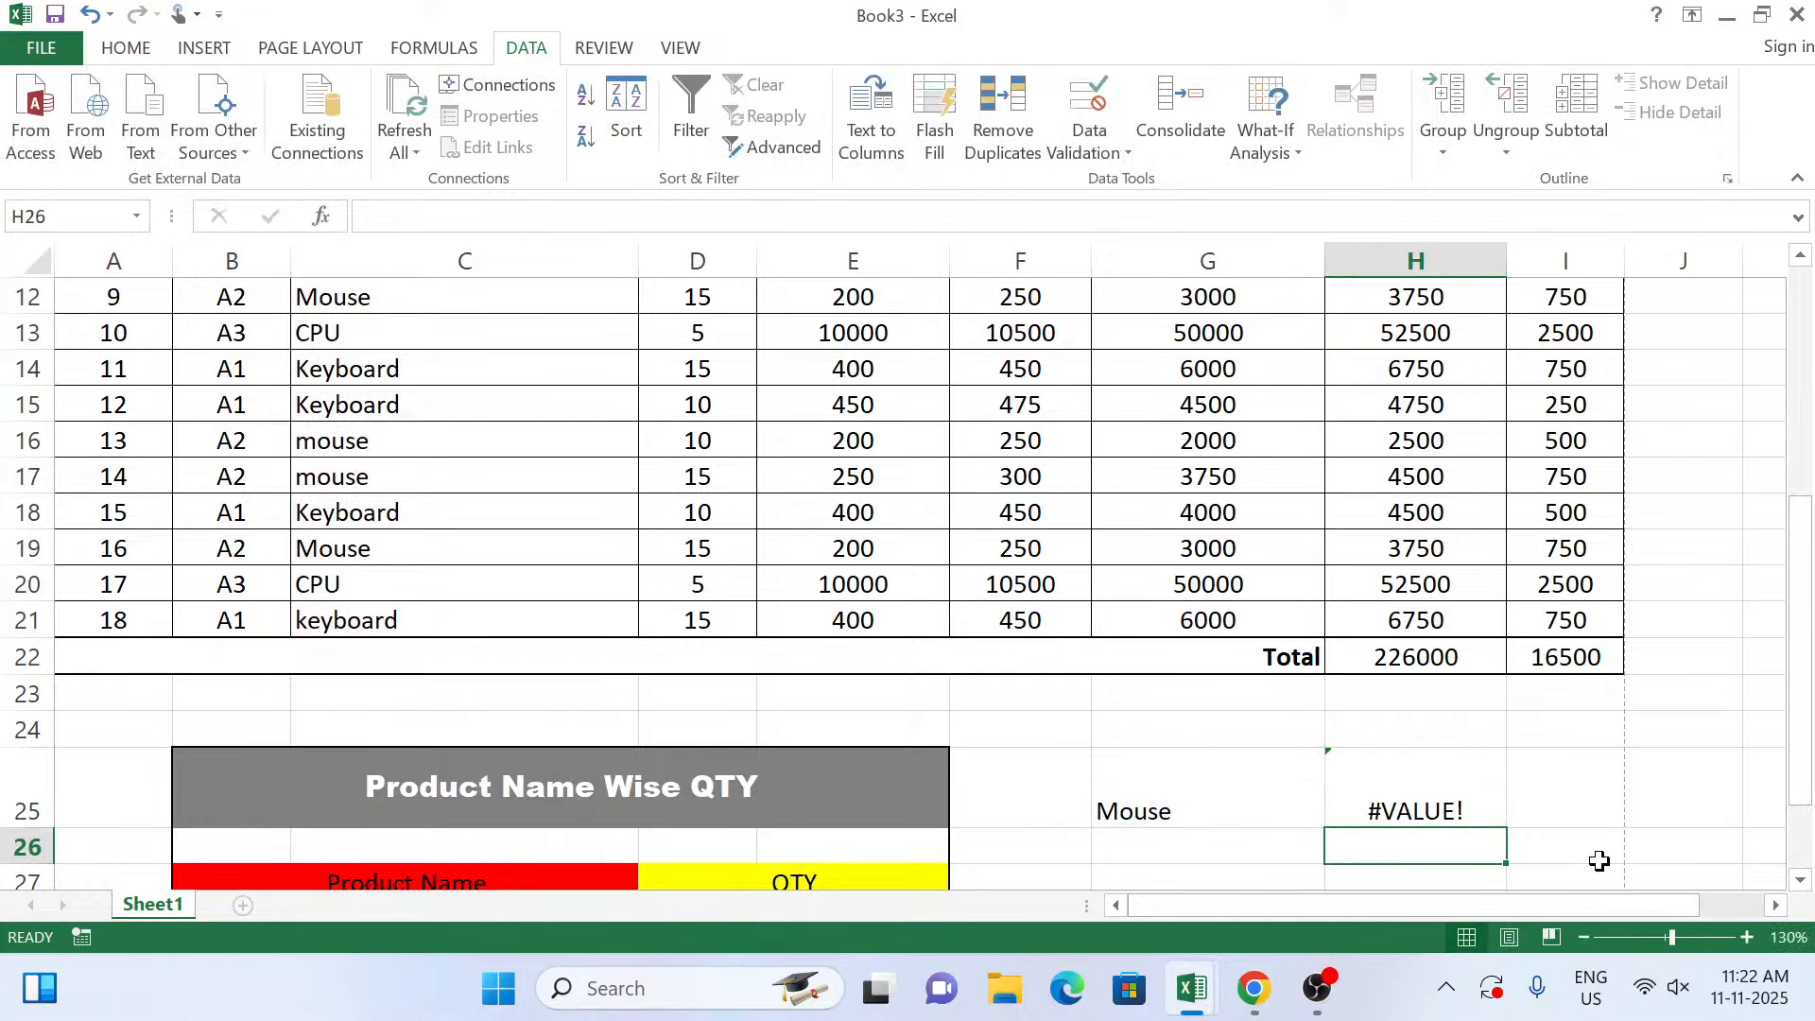
Replace the product name in G25 with MOUSE in capitals.
key("Up")
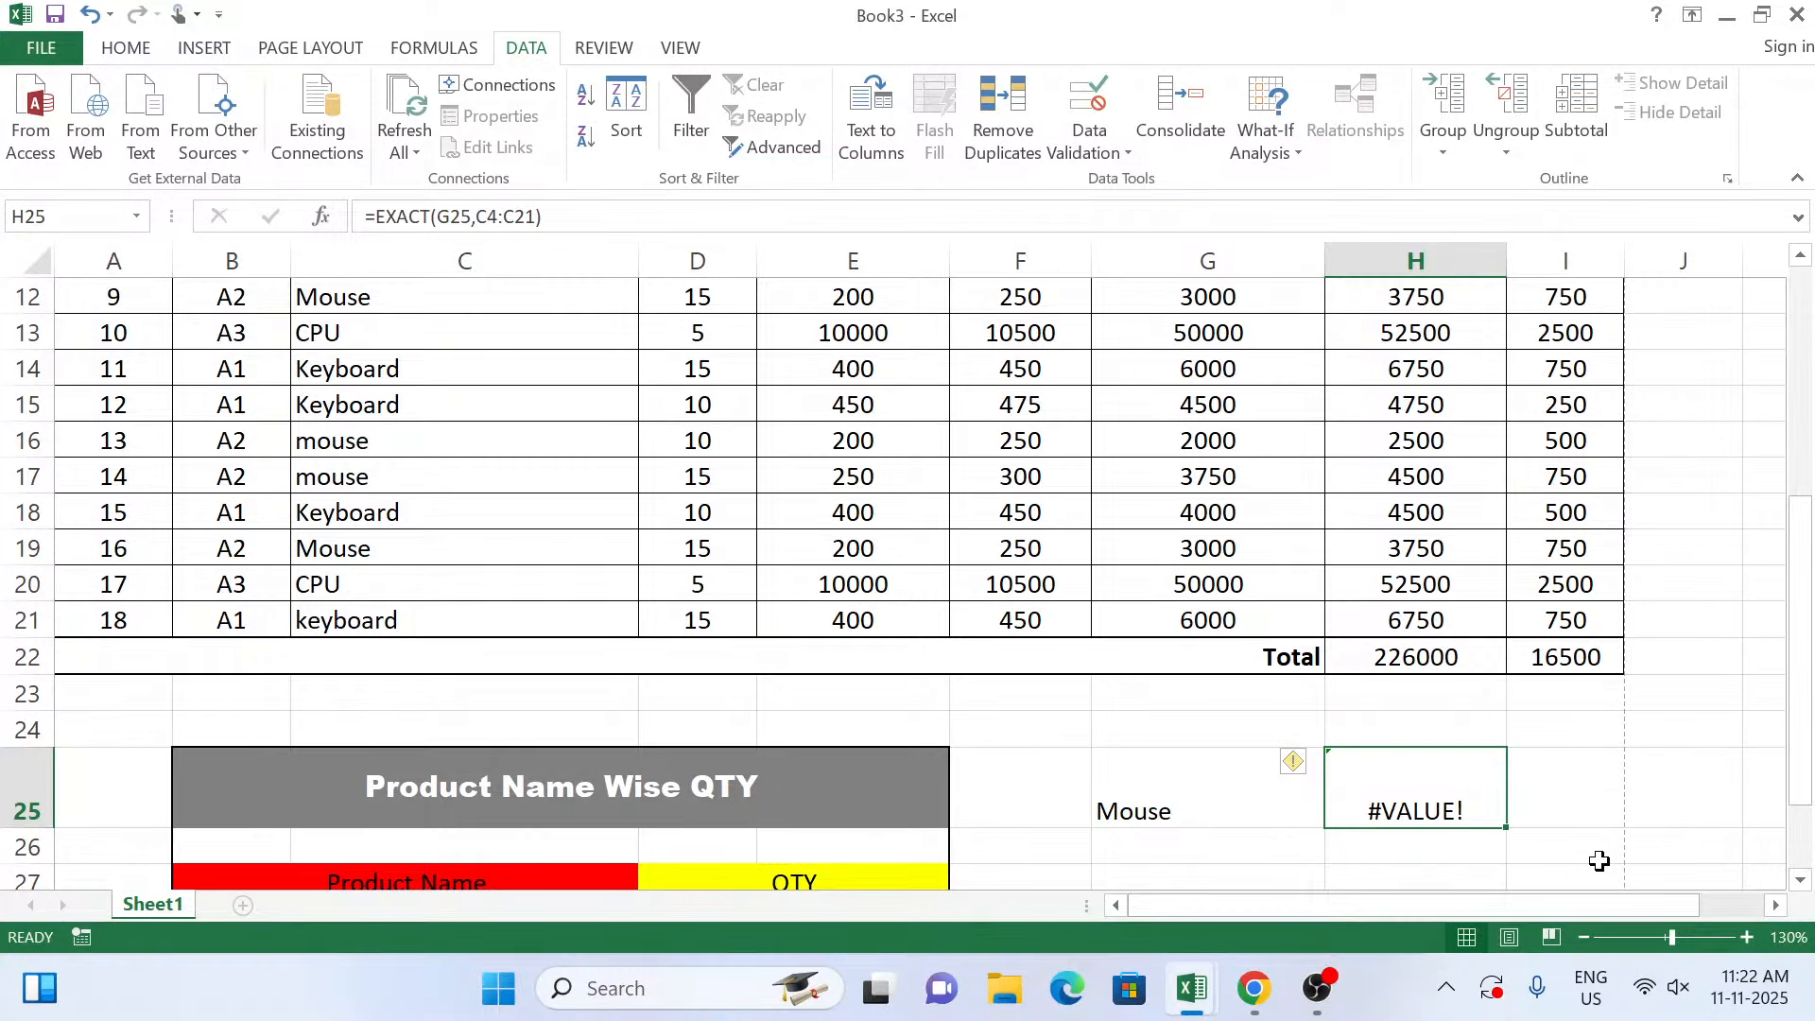
key("Left")
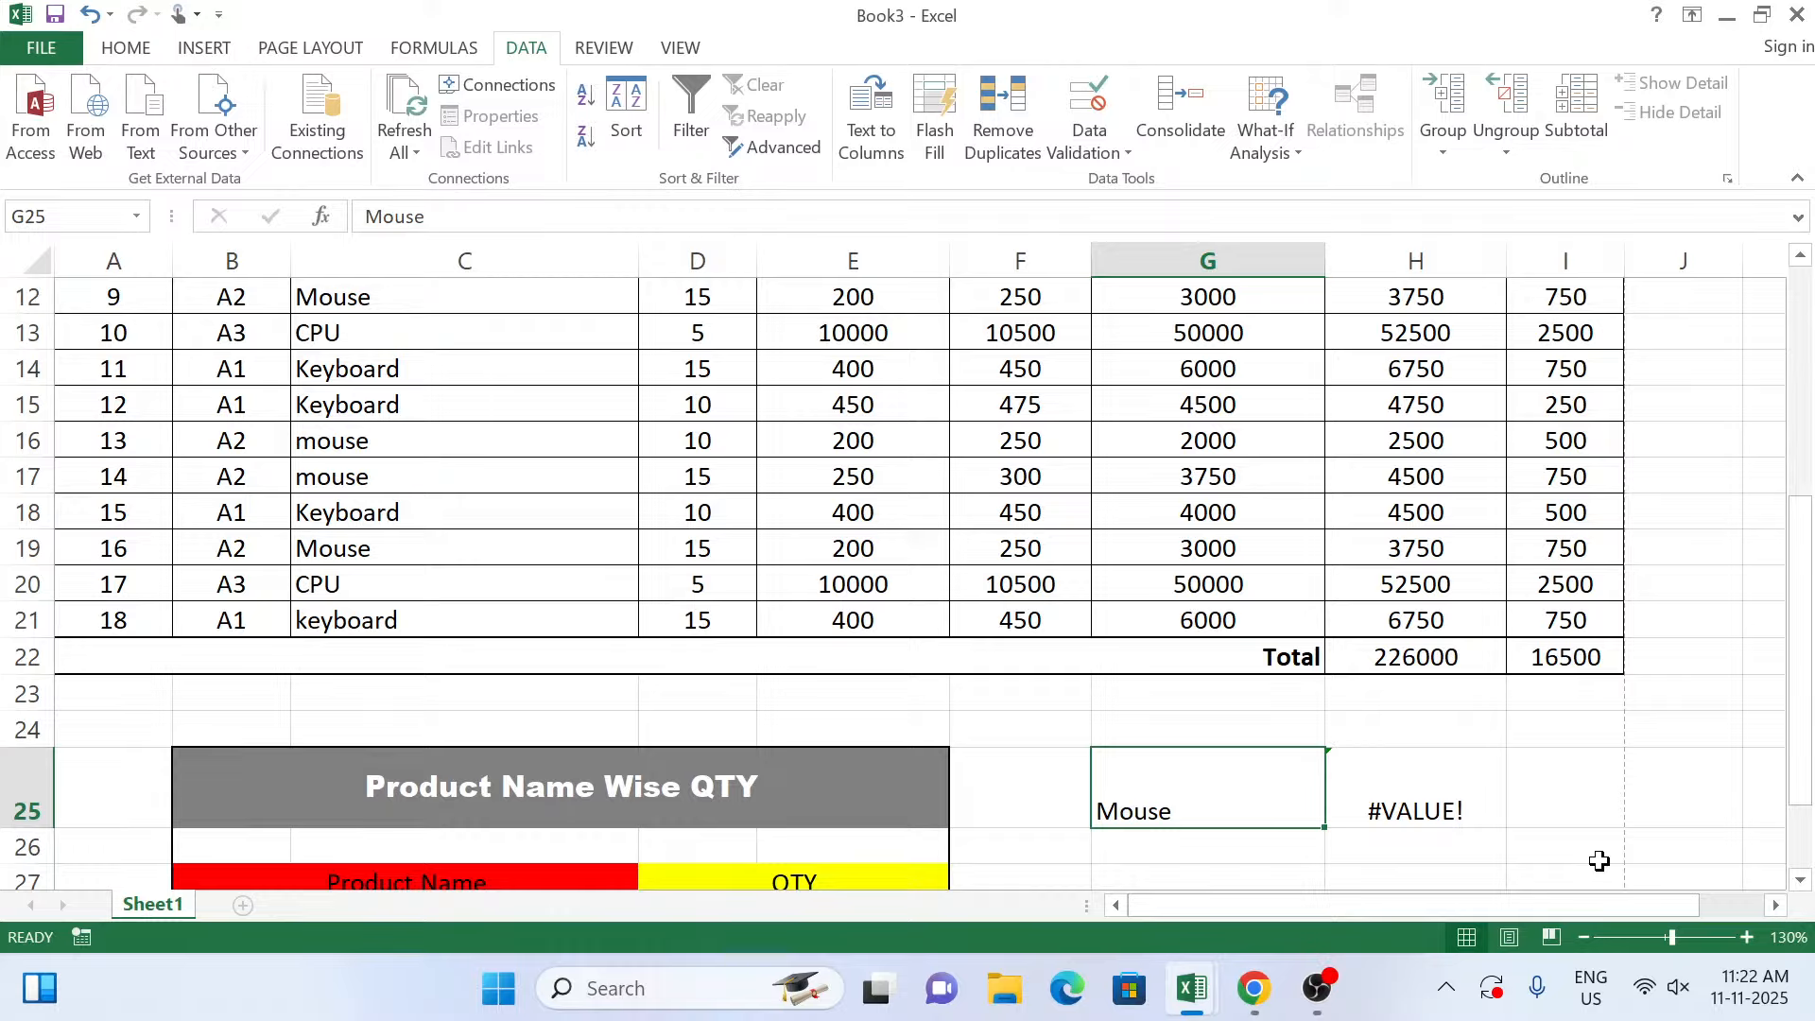
type("MOUSE")
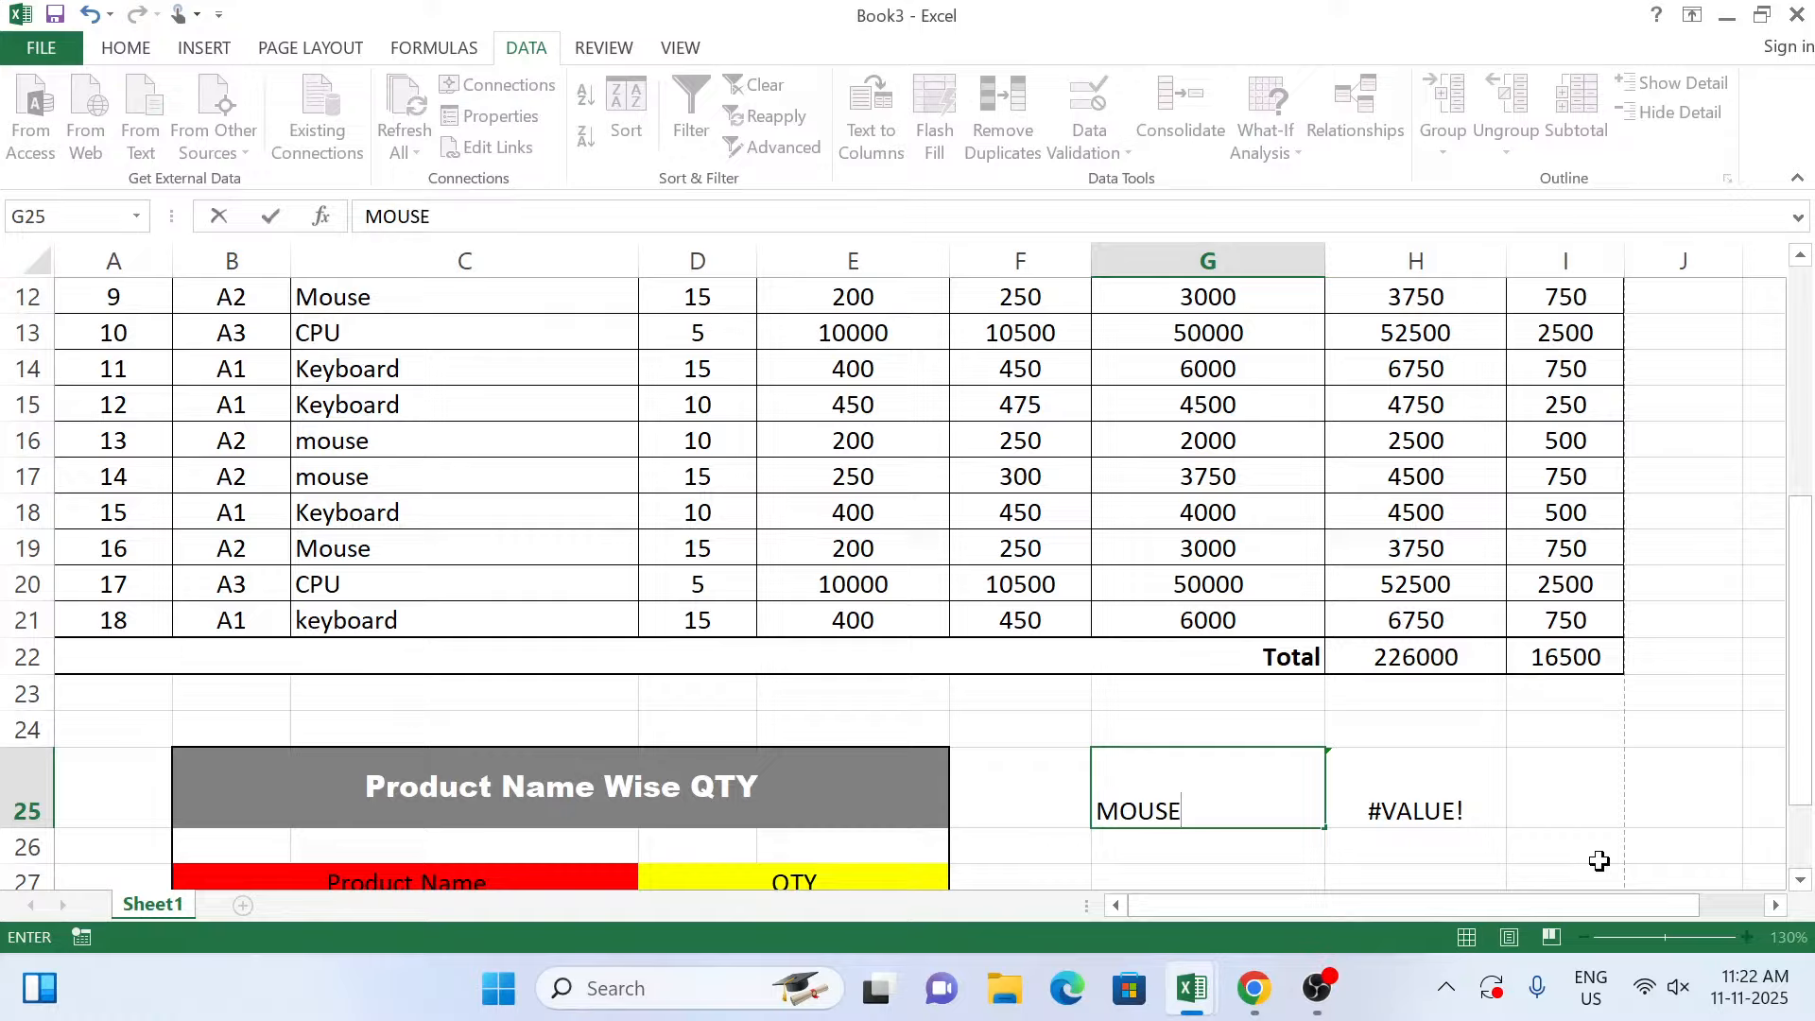
key("Tab")
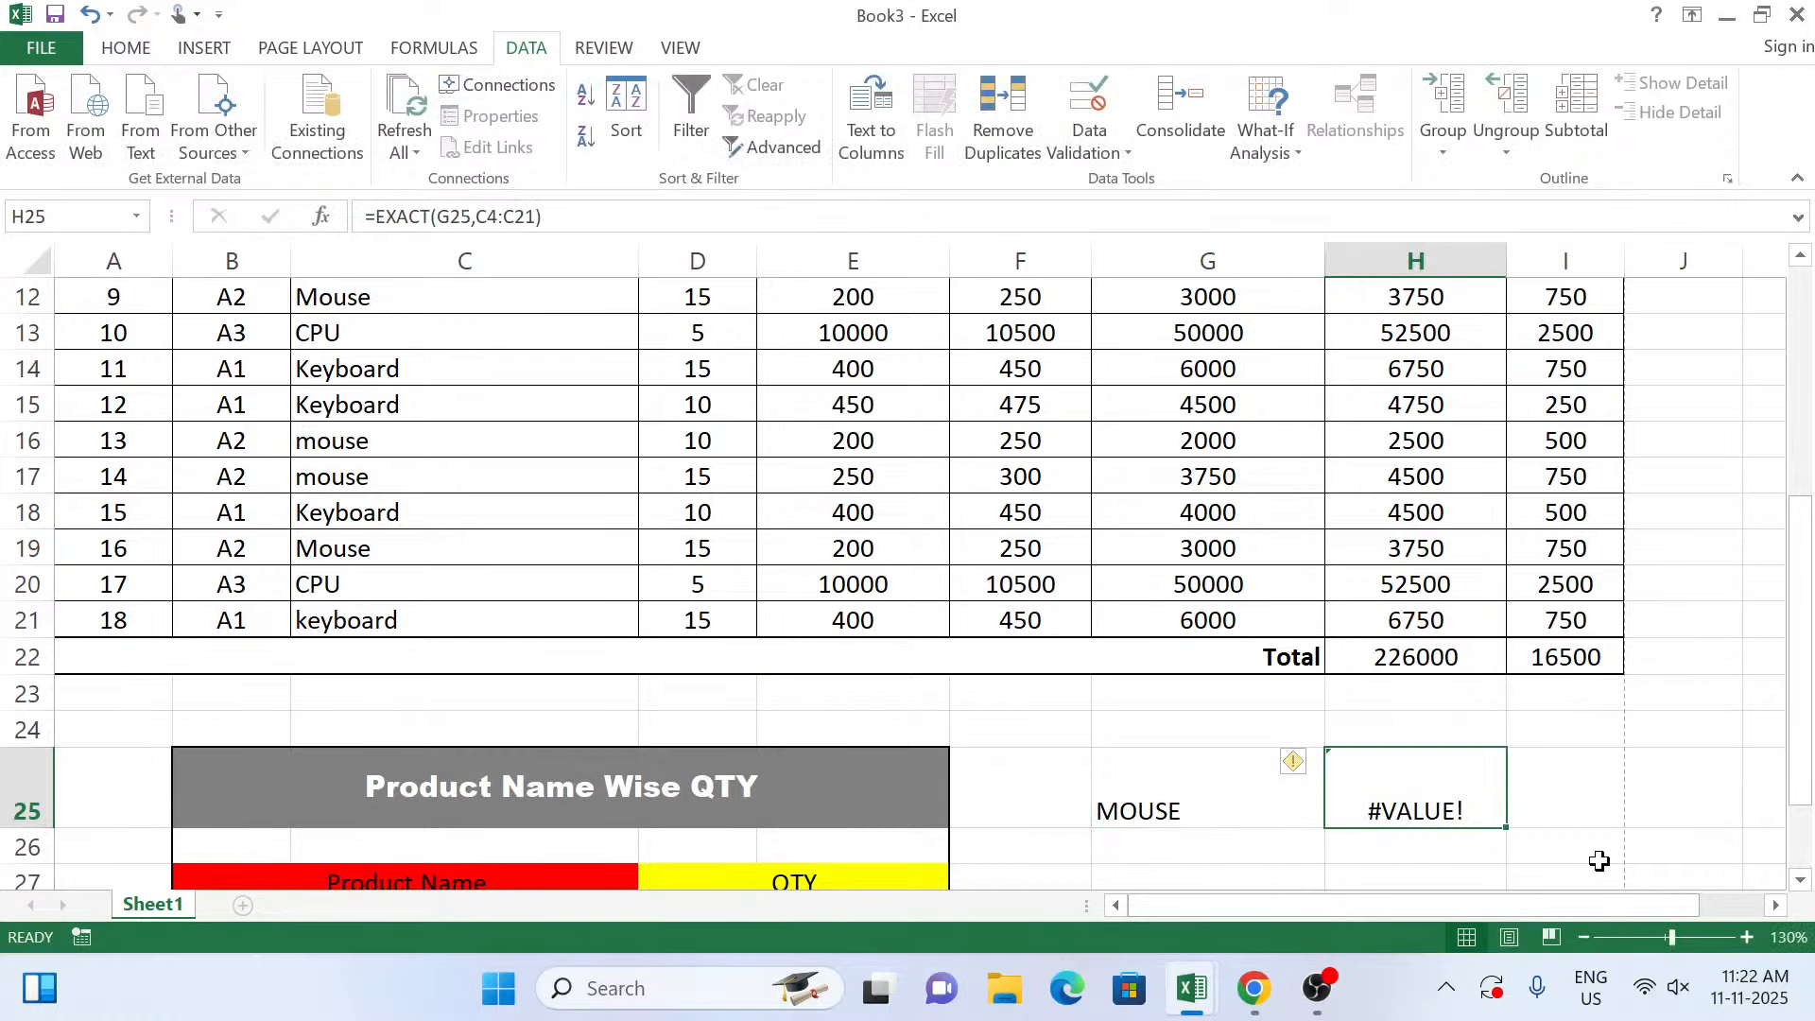
Replace the product name in G25 with mouse in lowercase.
key("Left")
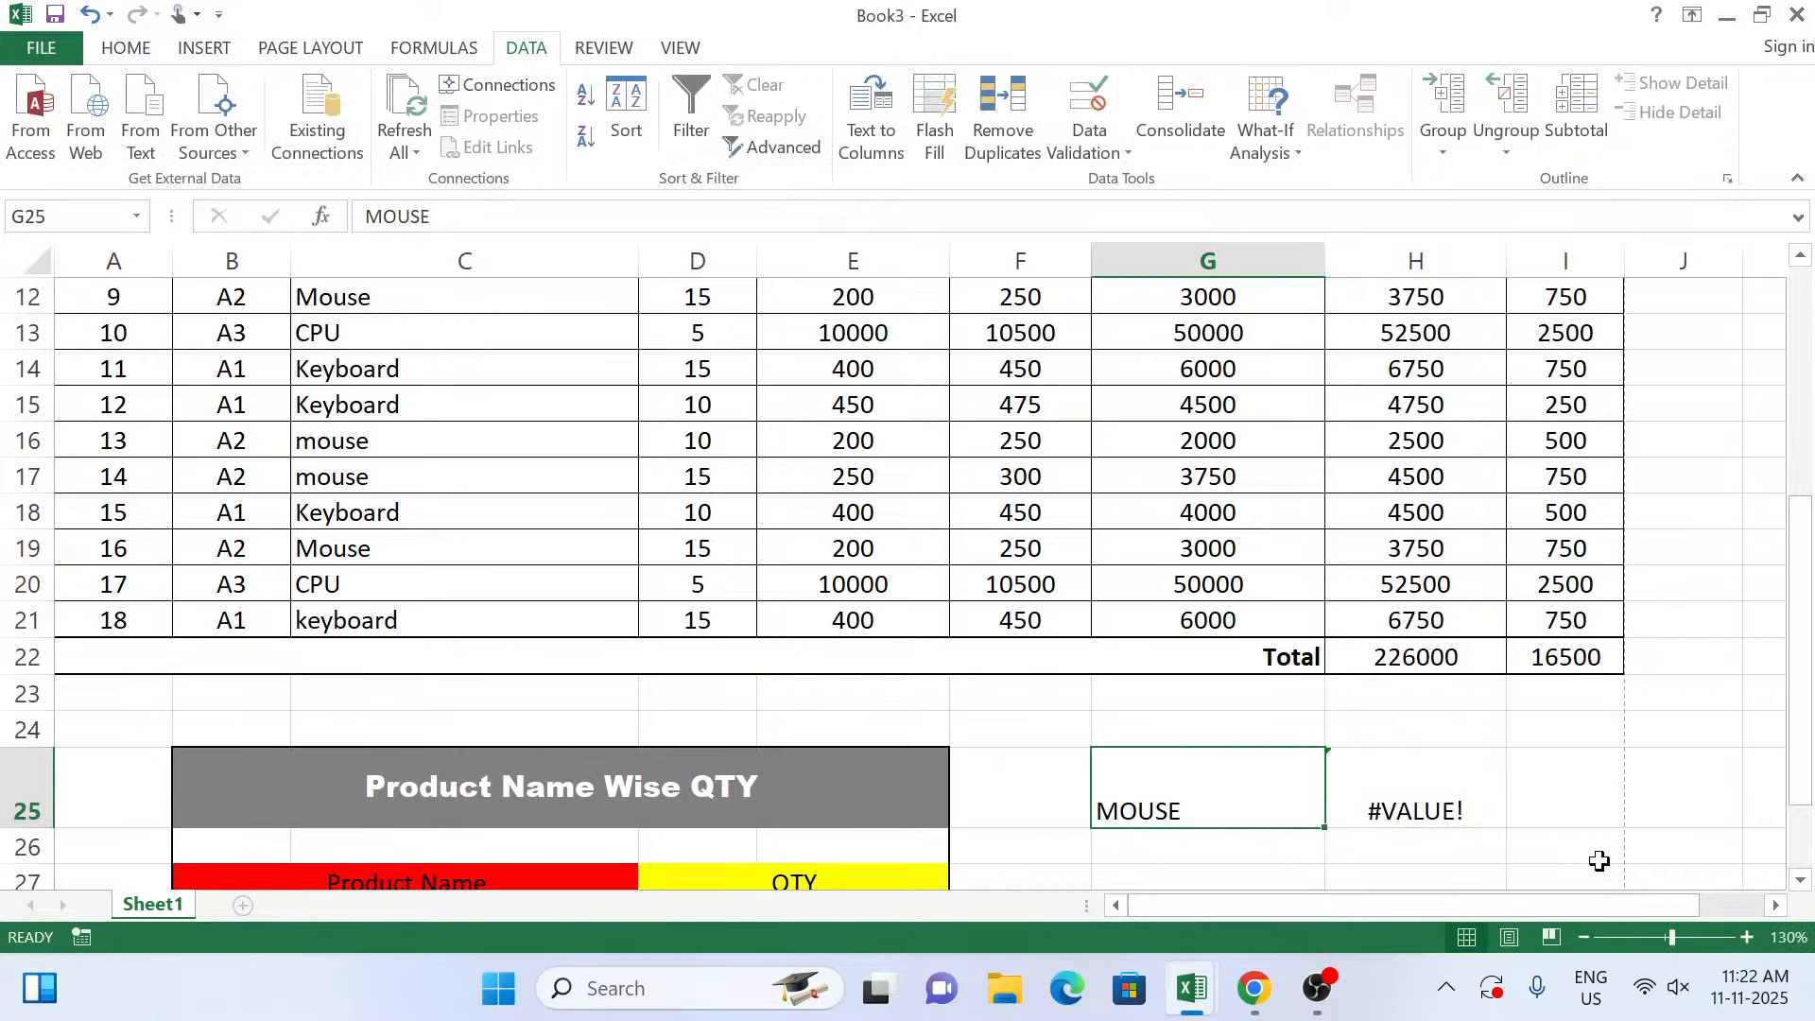
type("MO")
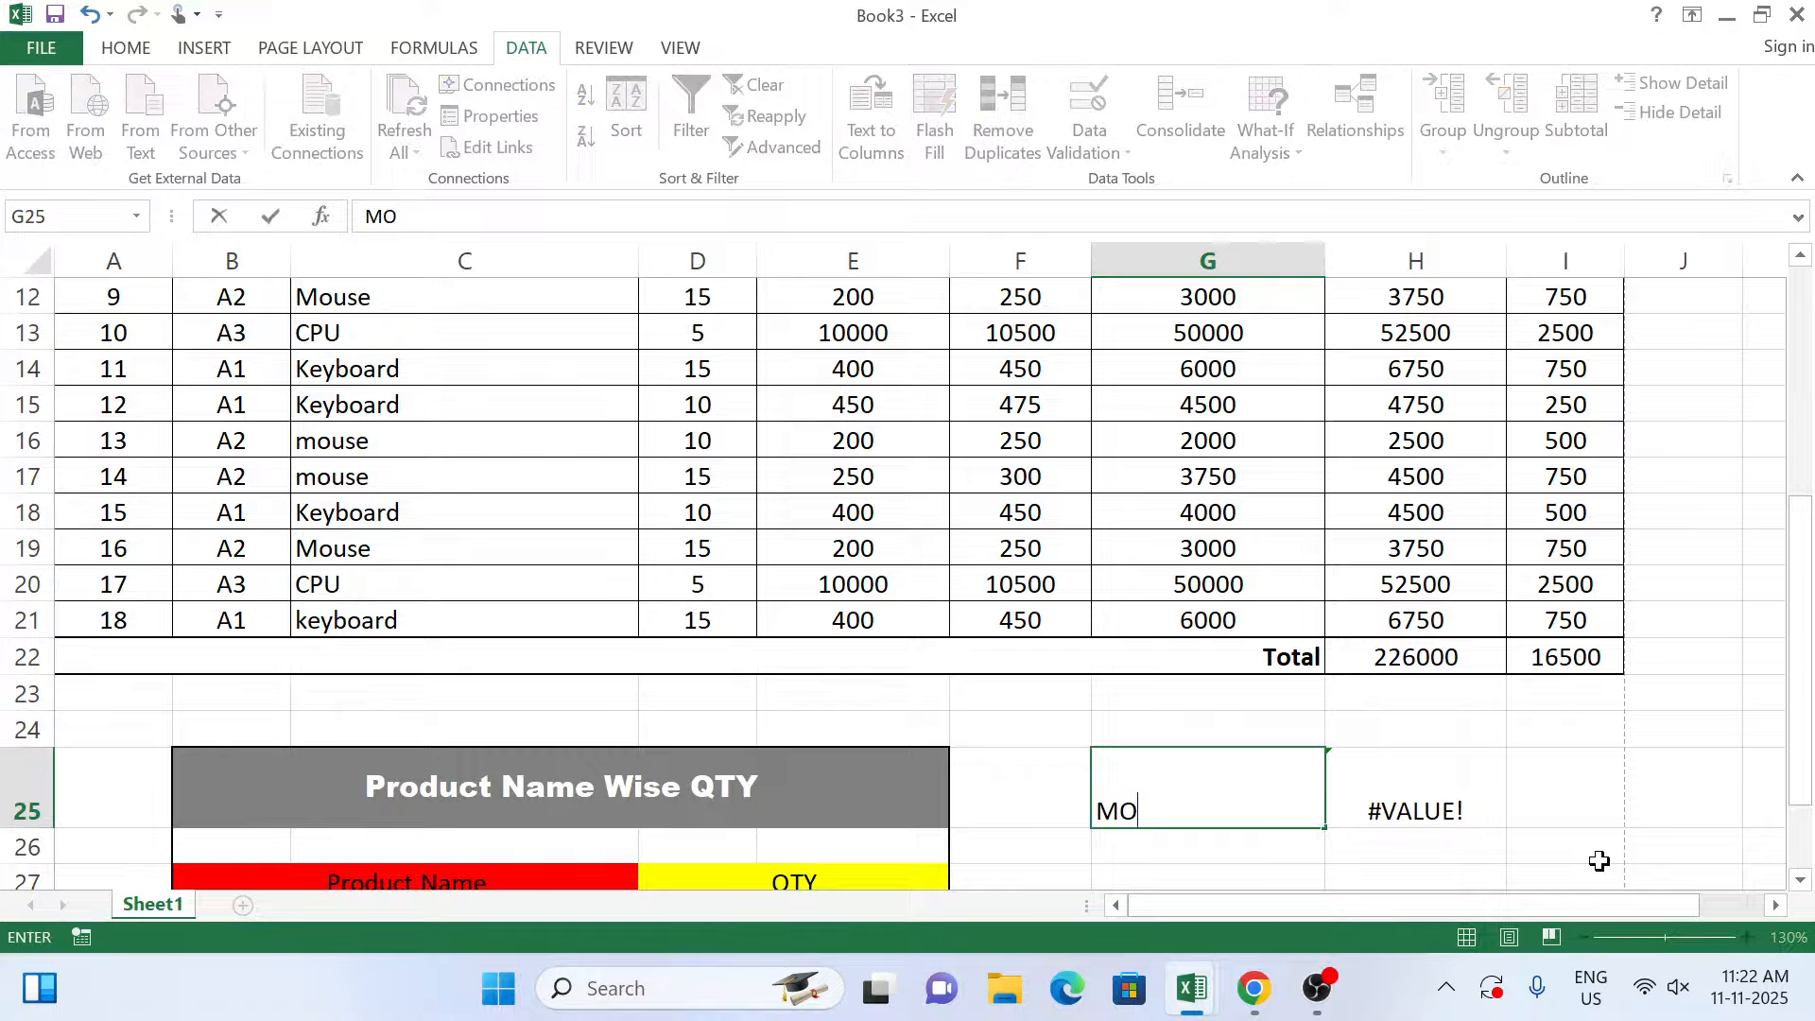
key("BackSpace")
key("BackSpace")
type("mouse")
key("Tab")
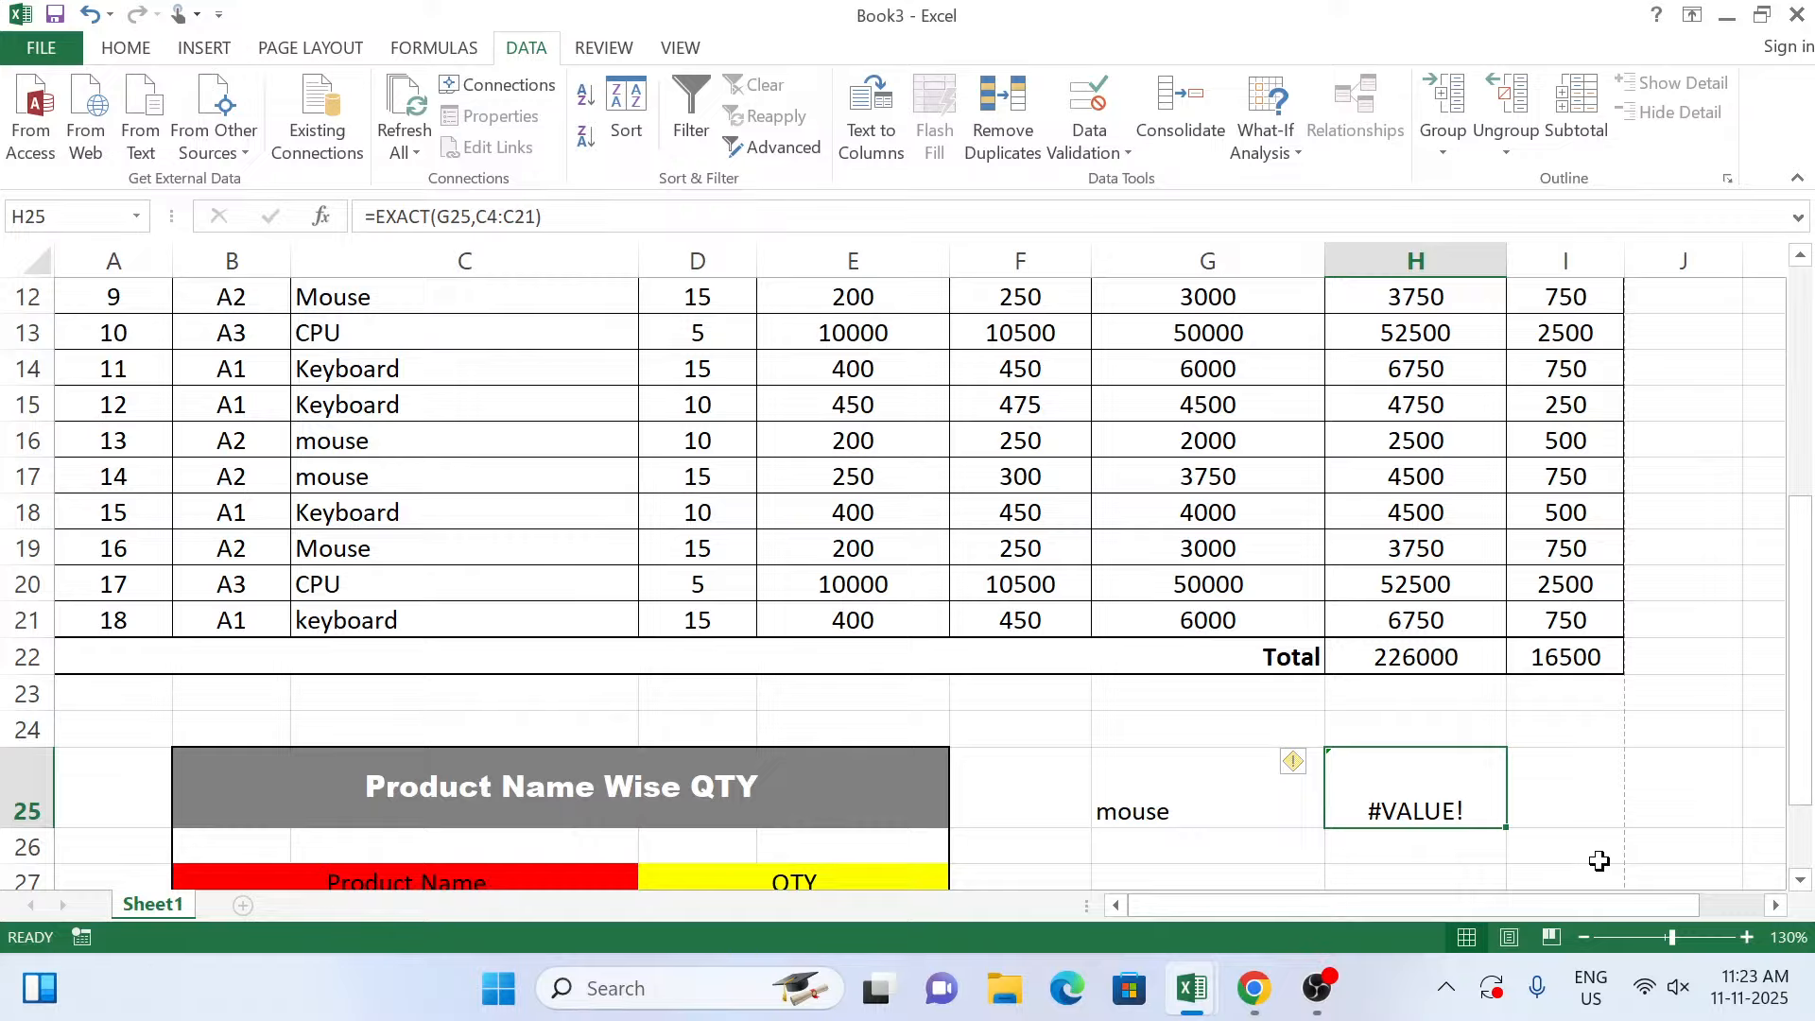
Edit H25's EXACT formula, replacing the range given as its second text with the single product name cell C4.
key("F2")
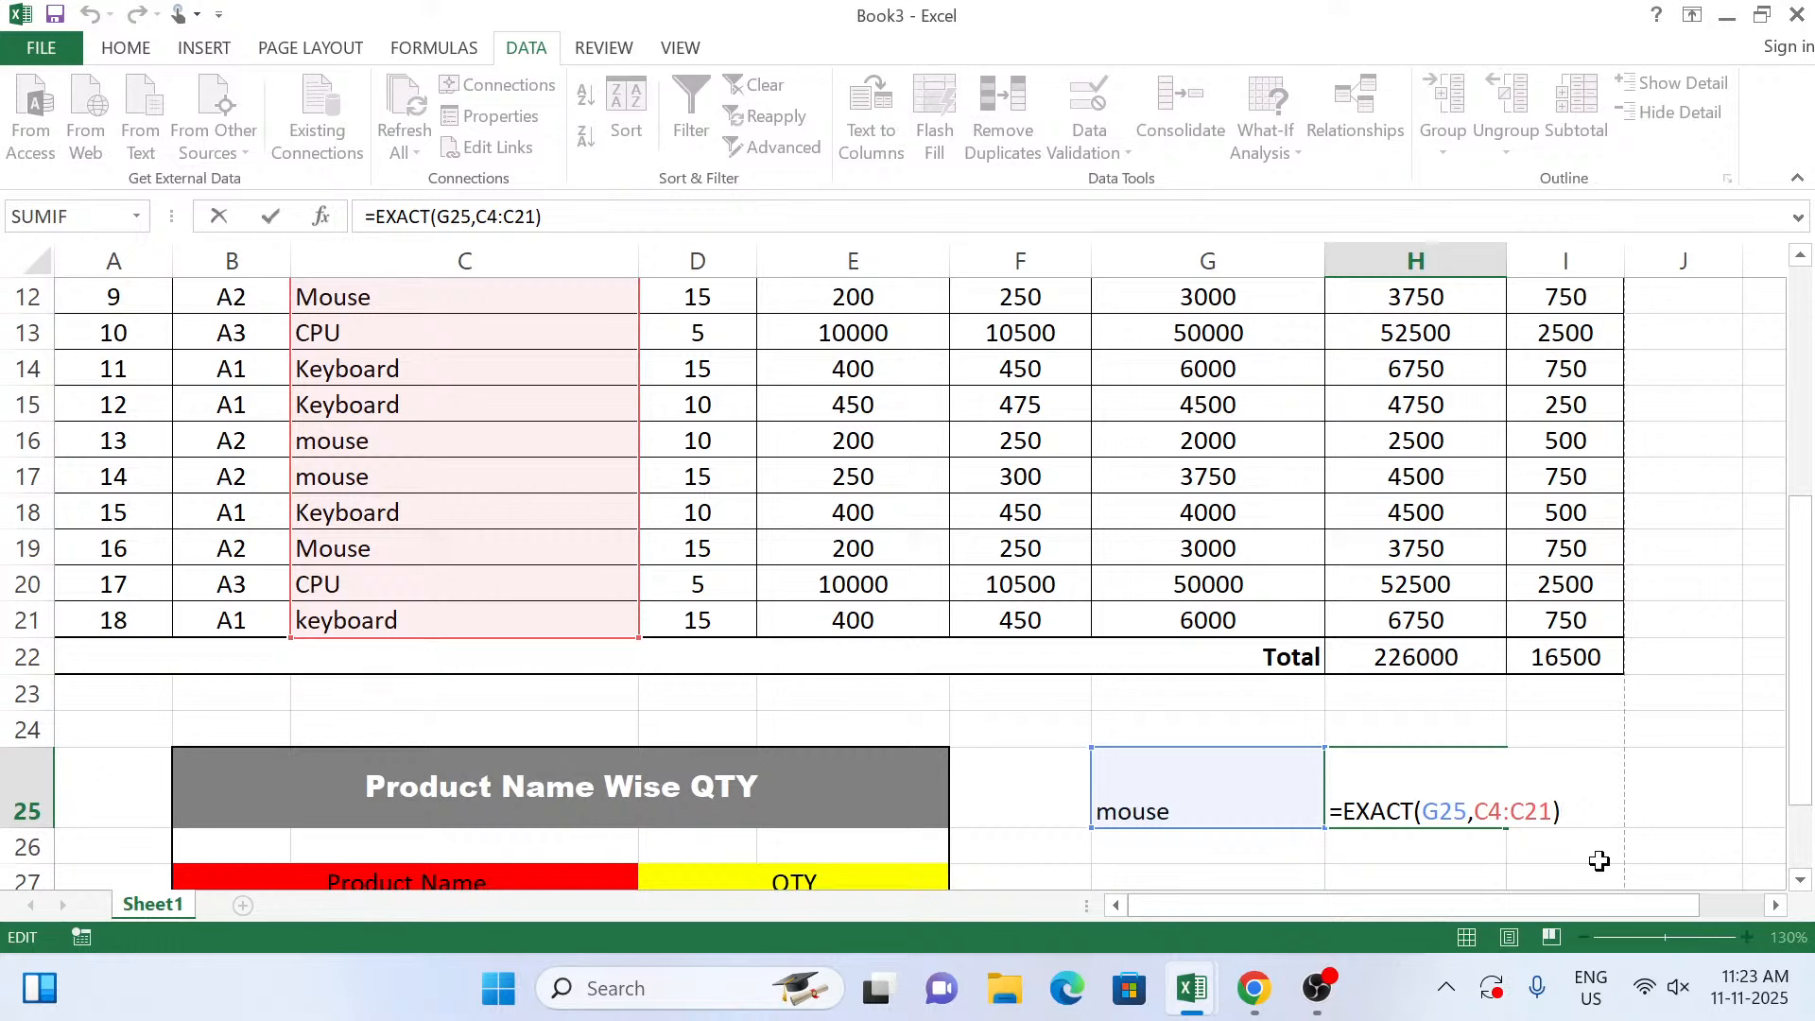
type("=")
key("BackSpace")
key("BackSpace")
key("BackSpace")
key("BackSpace")
key("BackSpace")
key("BackSpace")
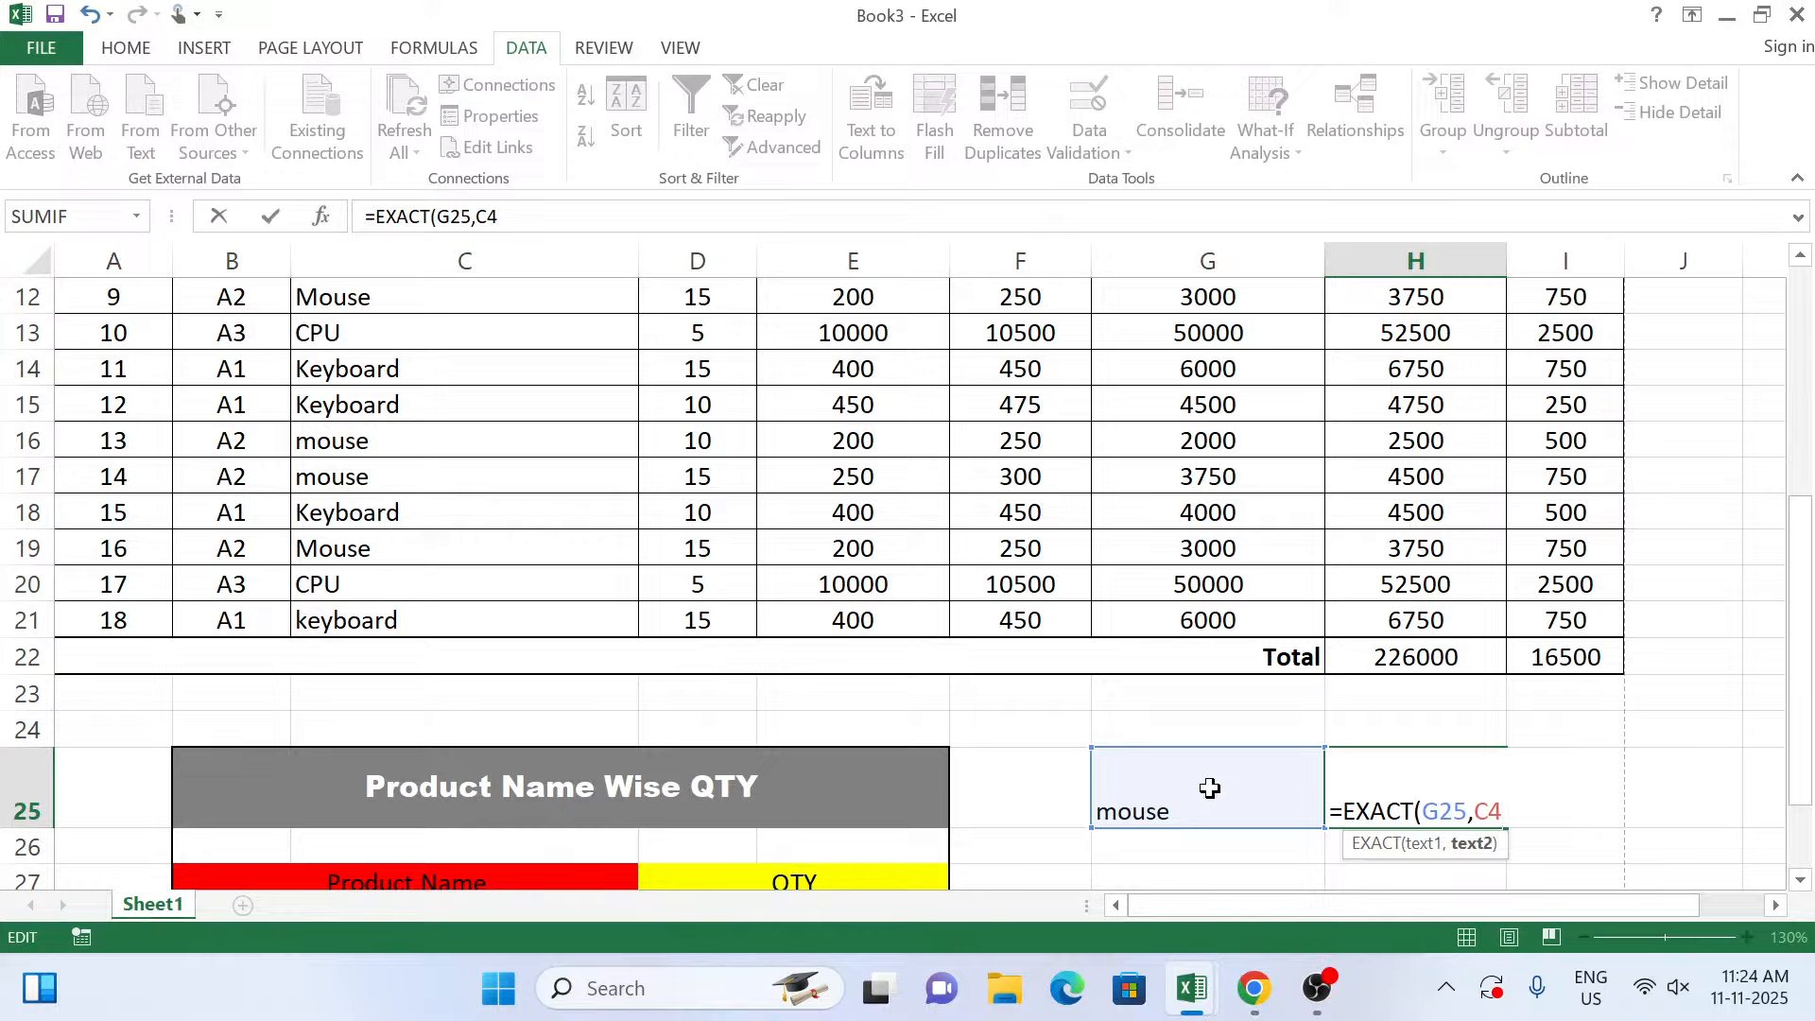
key("BackSpace")
key("BackSpace")
scroll(588, 433, "up", 4)
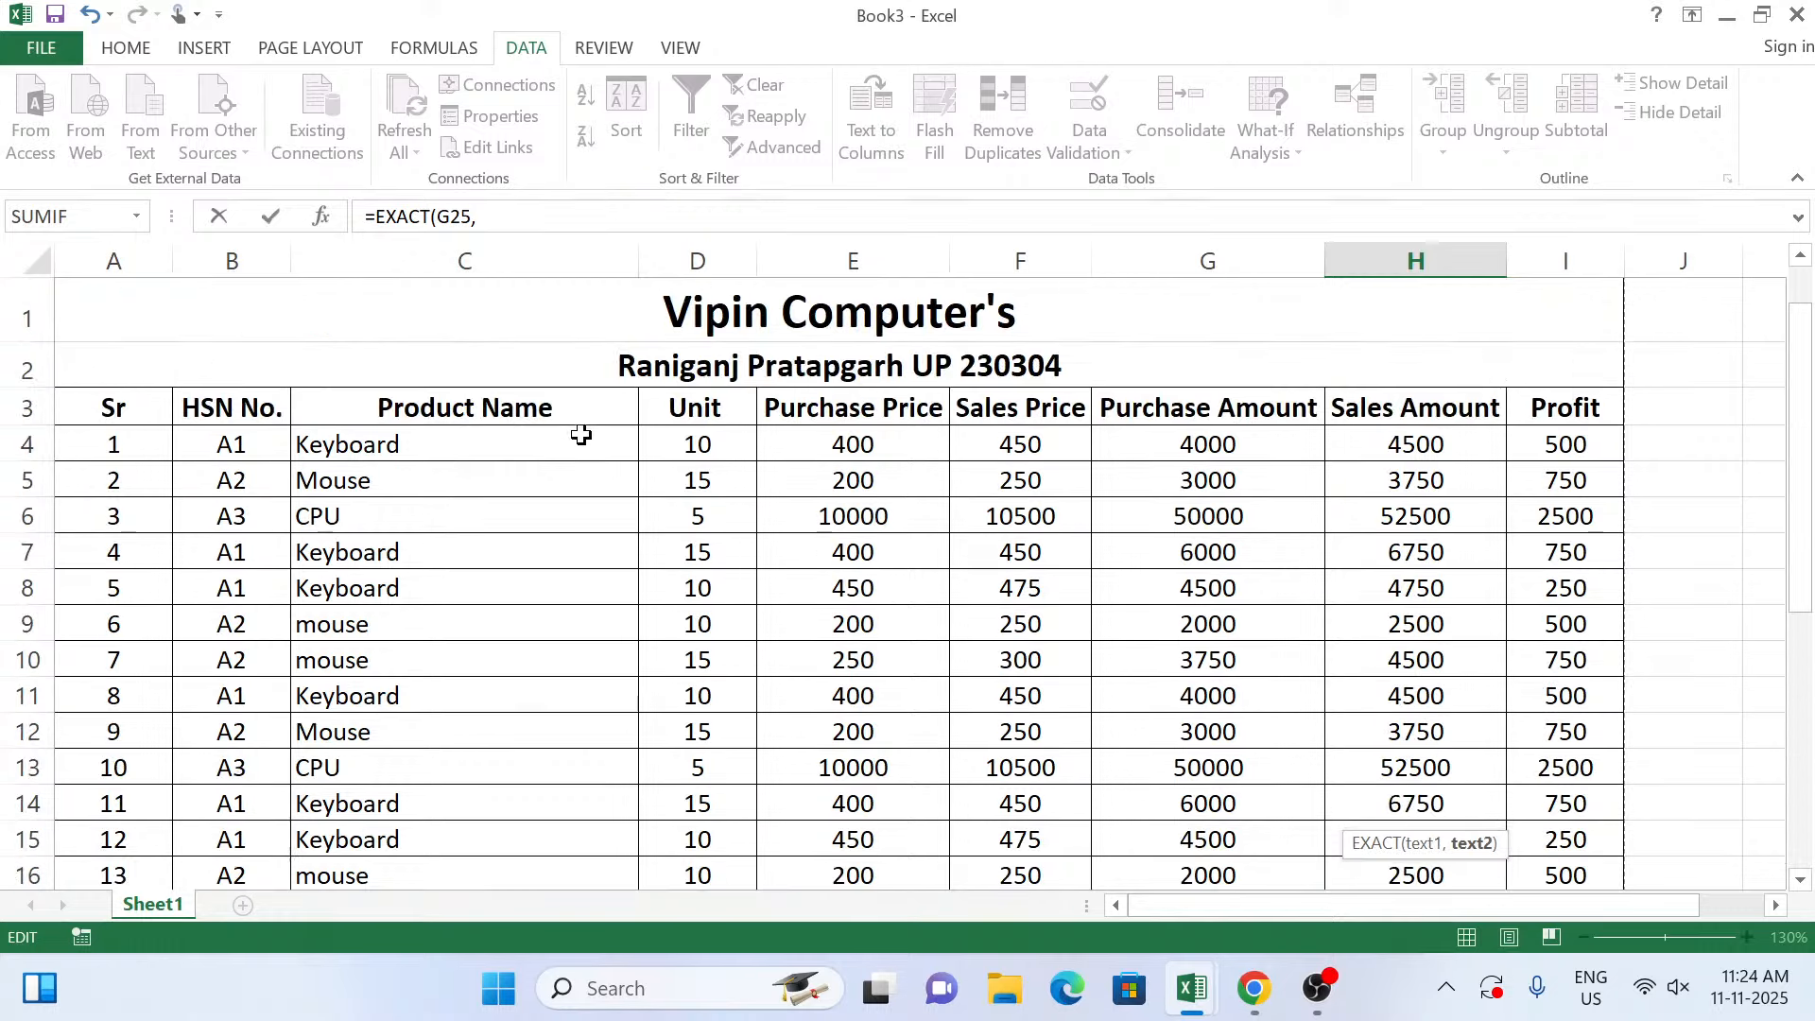
left_click(416, 456)
scroll(1257, 495, "down", 6)
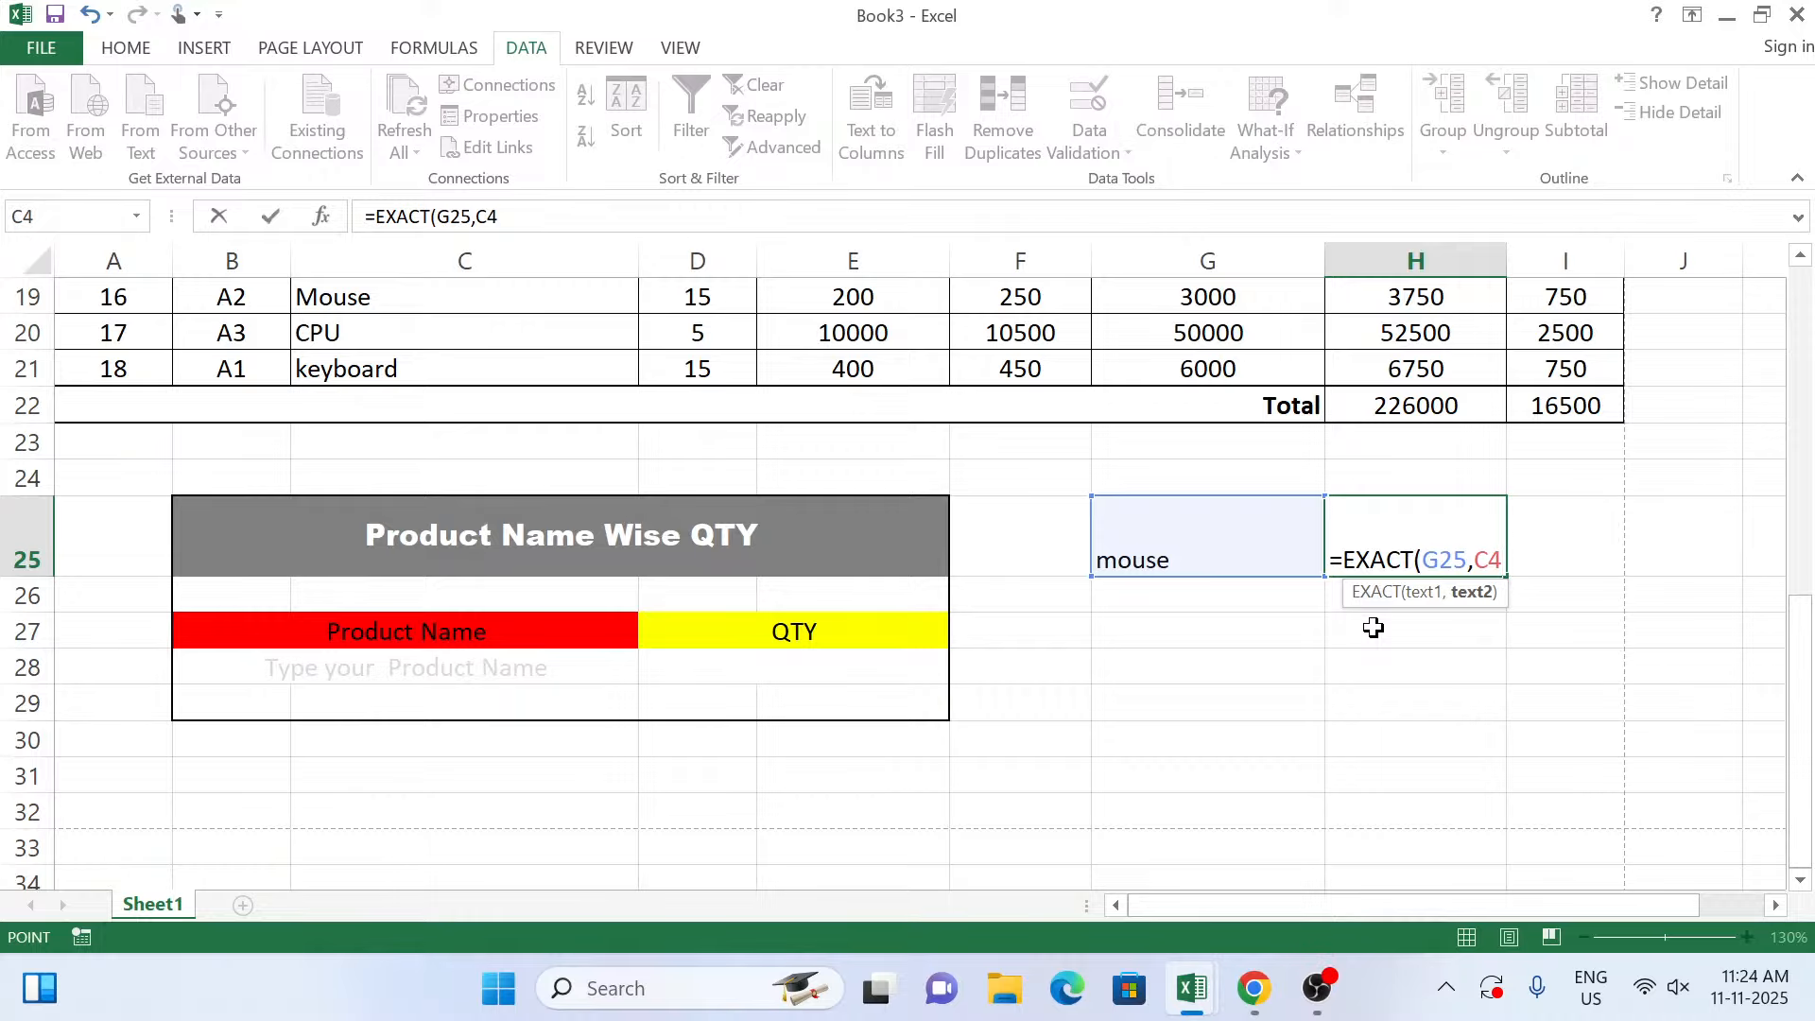
Keep only C4 as the second text, without a range, and complete the formula =EXACT(G25,C4) in H25.
key("F8")
scroll(1374, 626, "up", 5)
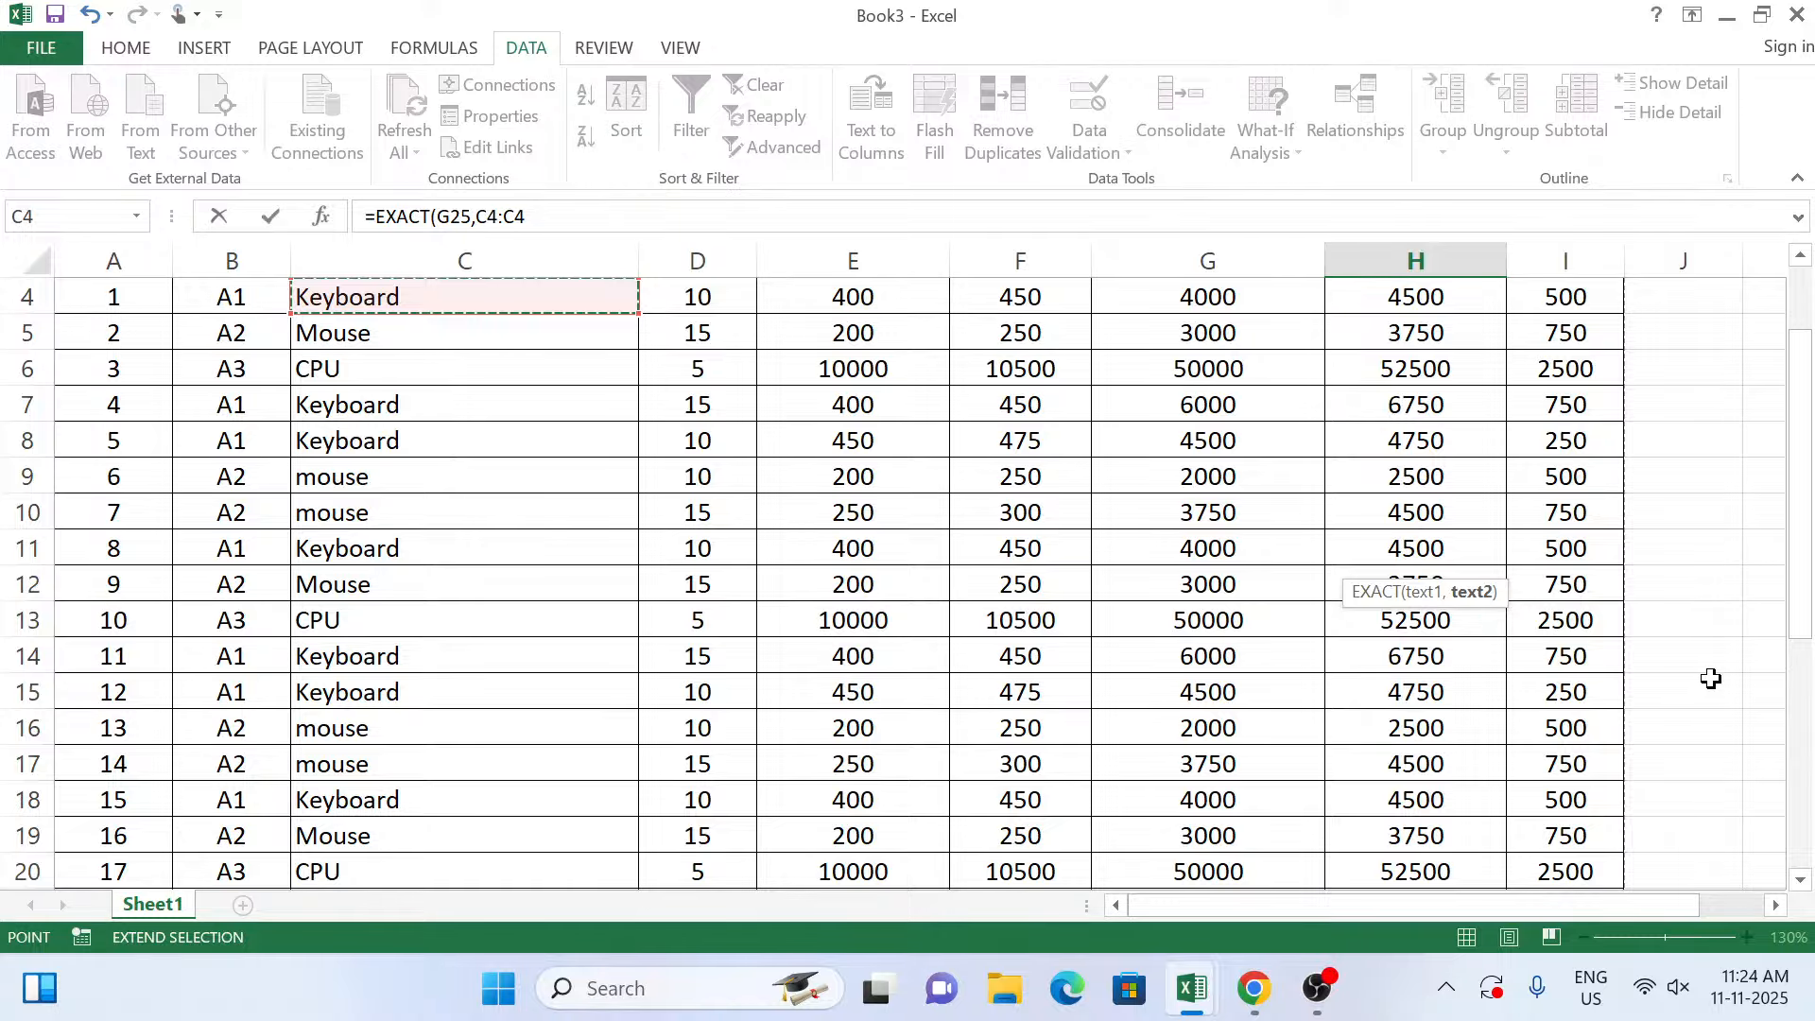
scroll(1707, 662, "down", 6)
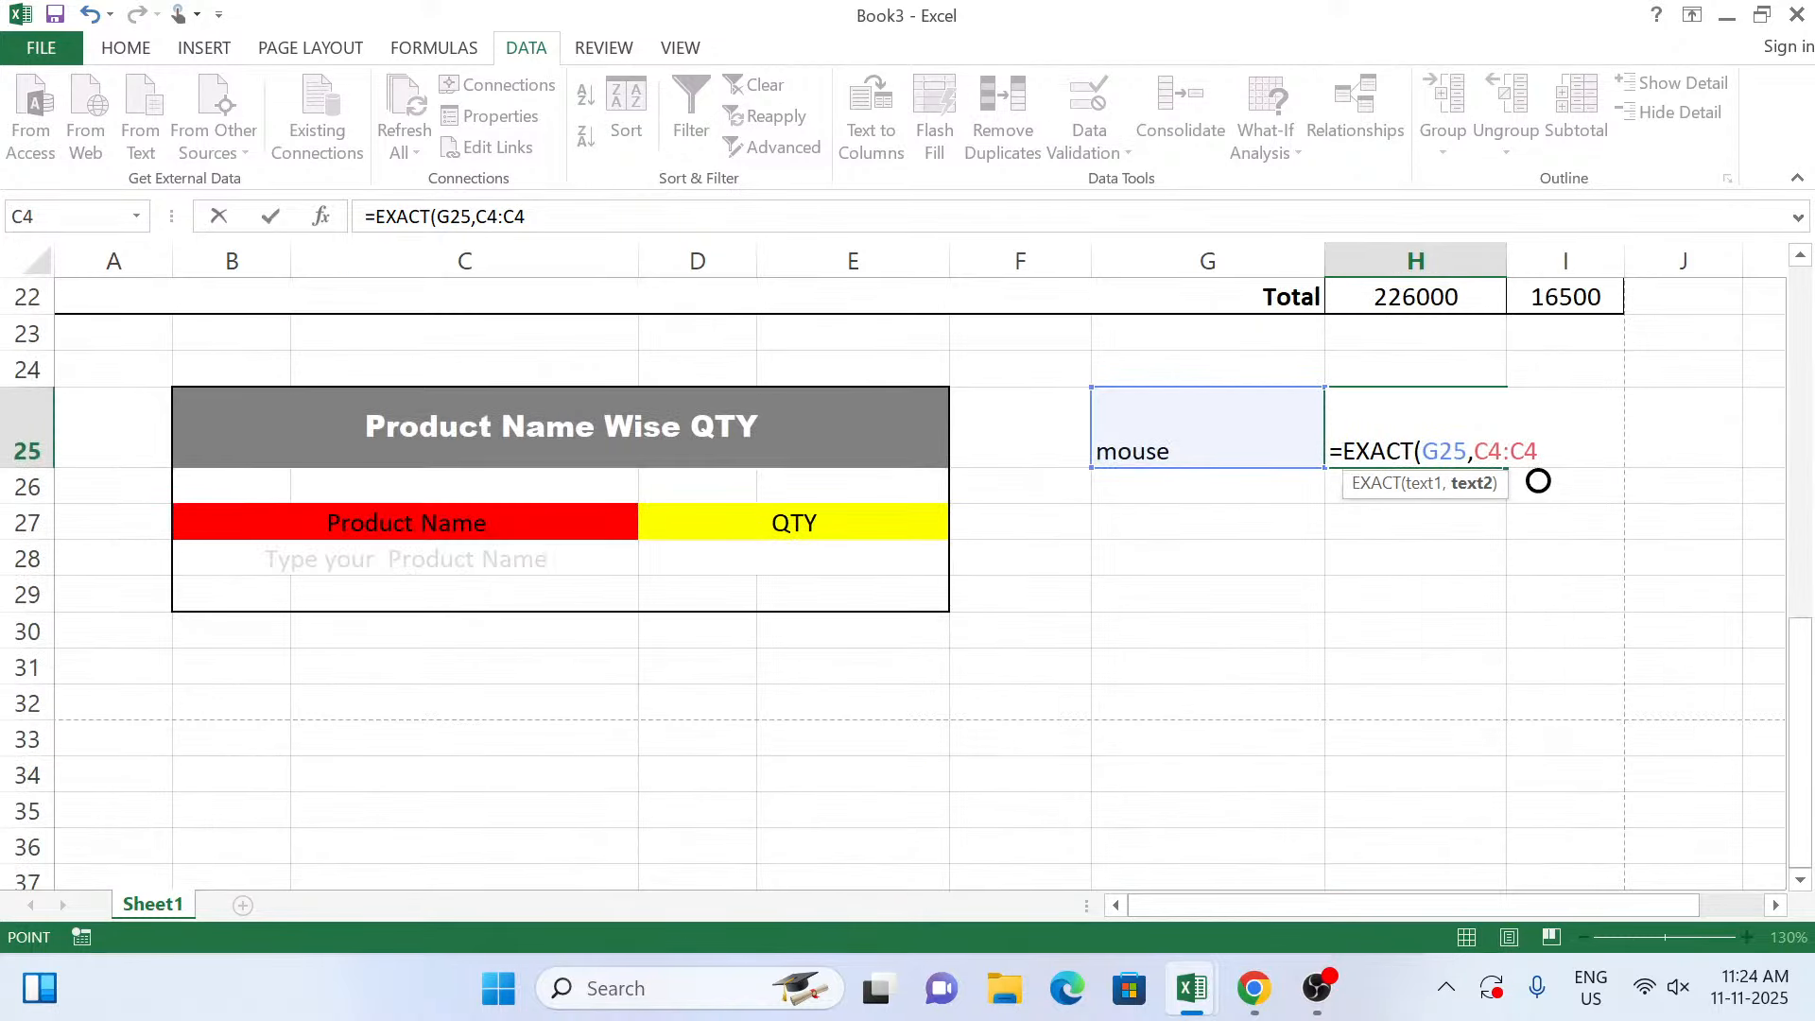
key("BackSpace")
key("BackSpace")
key("BackSpace")
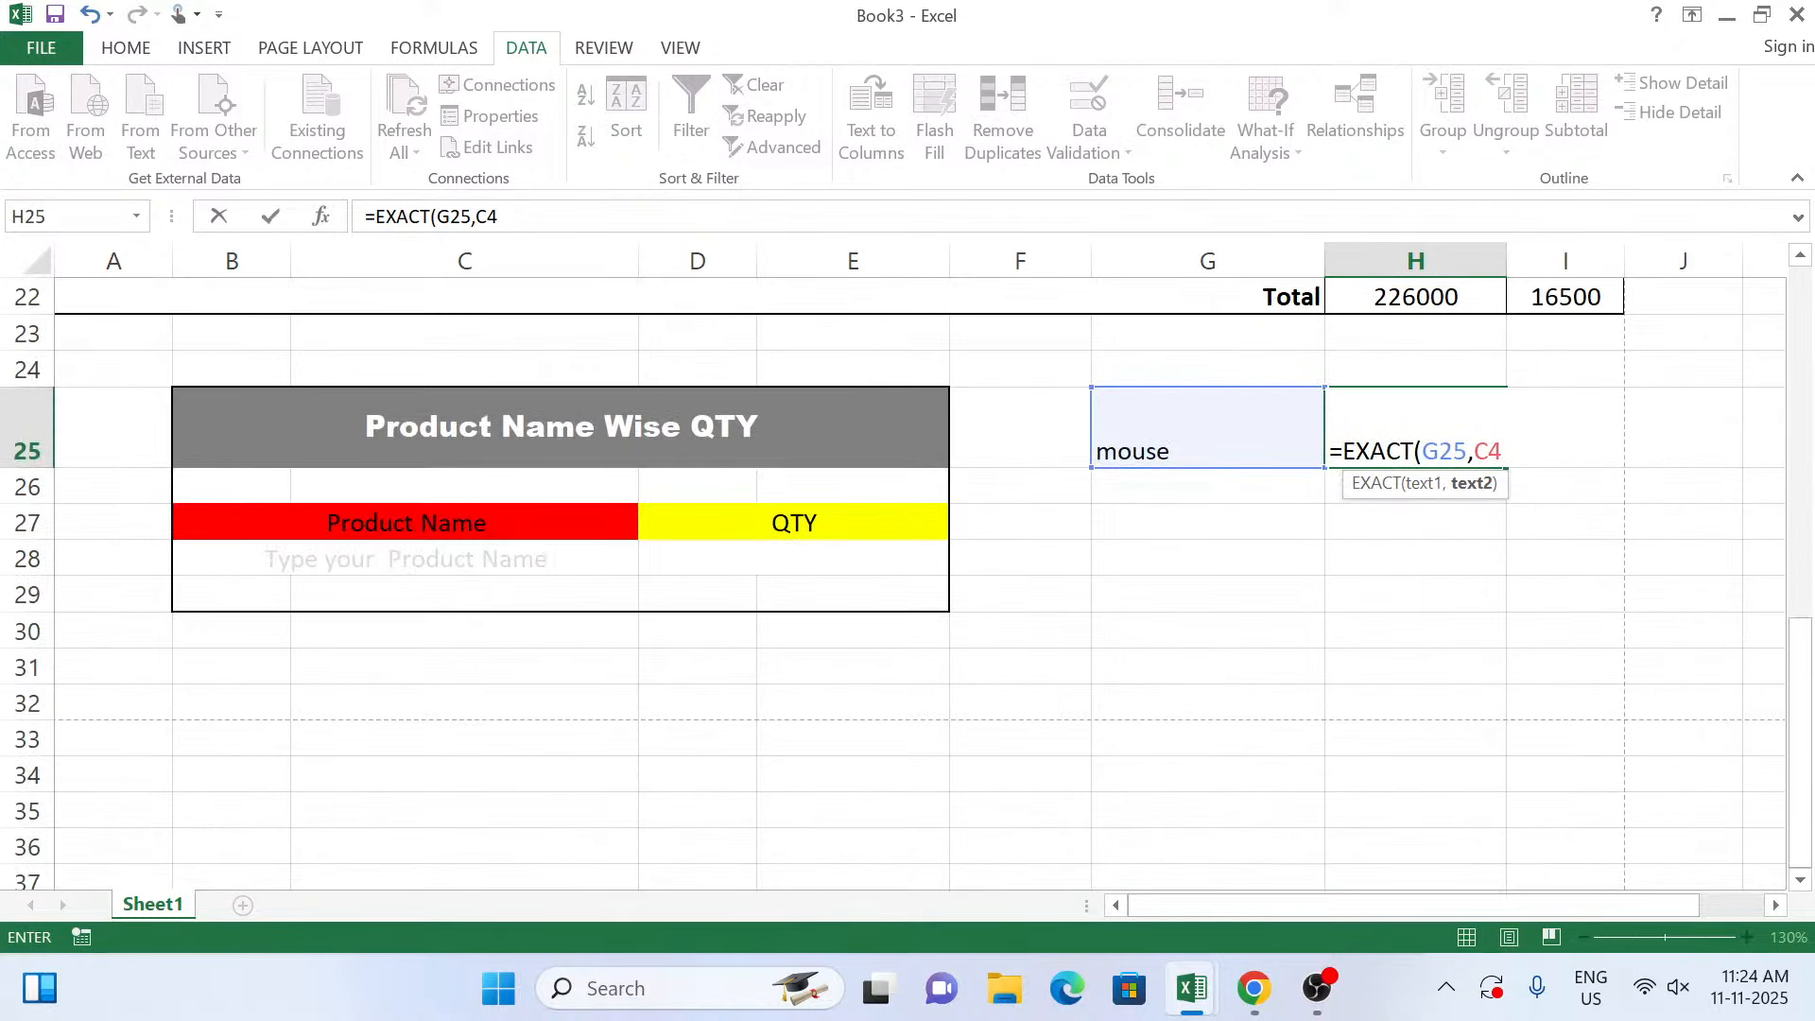
type(")")
key("Return")
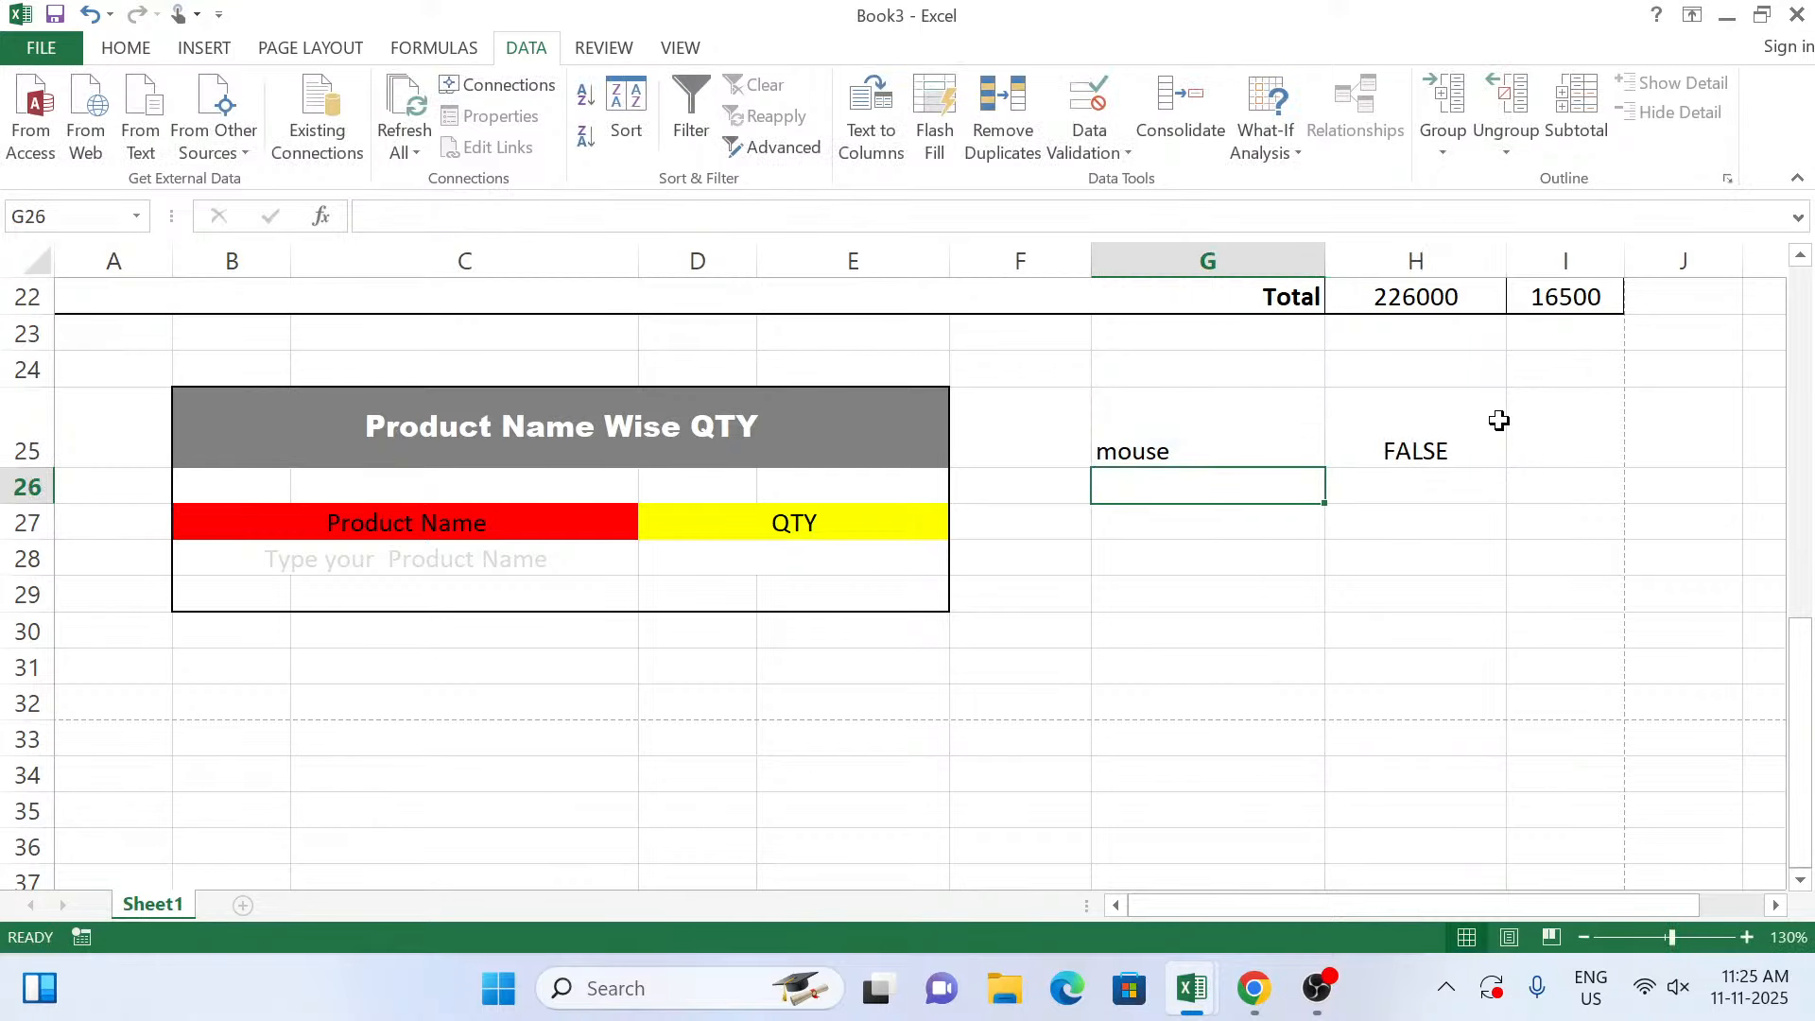
Enter Key Board, with a space and a capital B, as the product name in G25.
left_click(1158, 454)
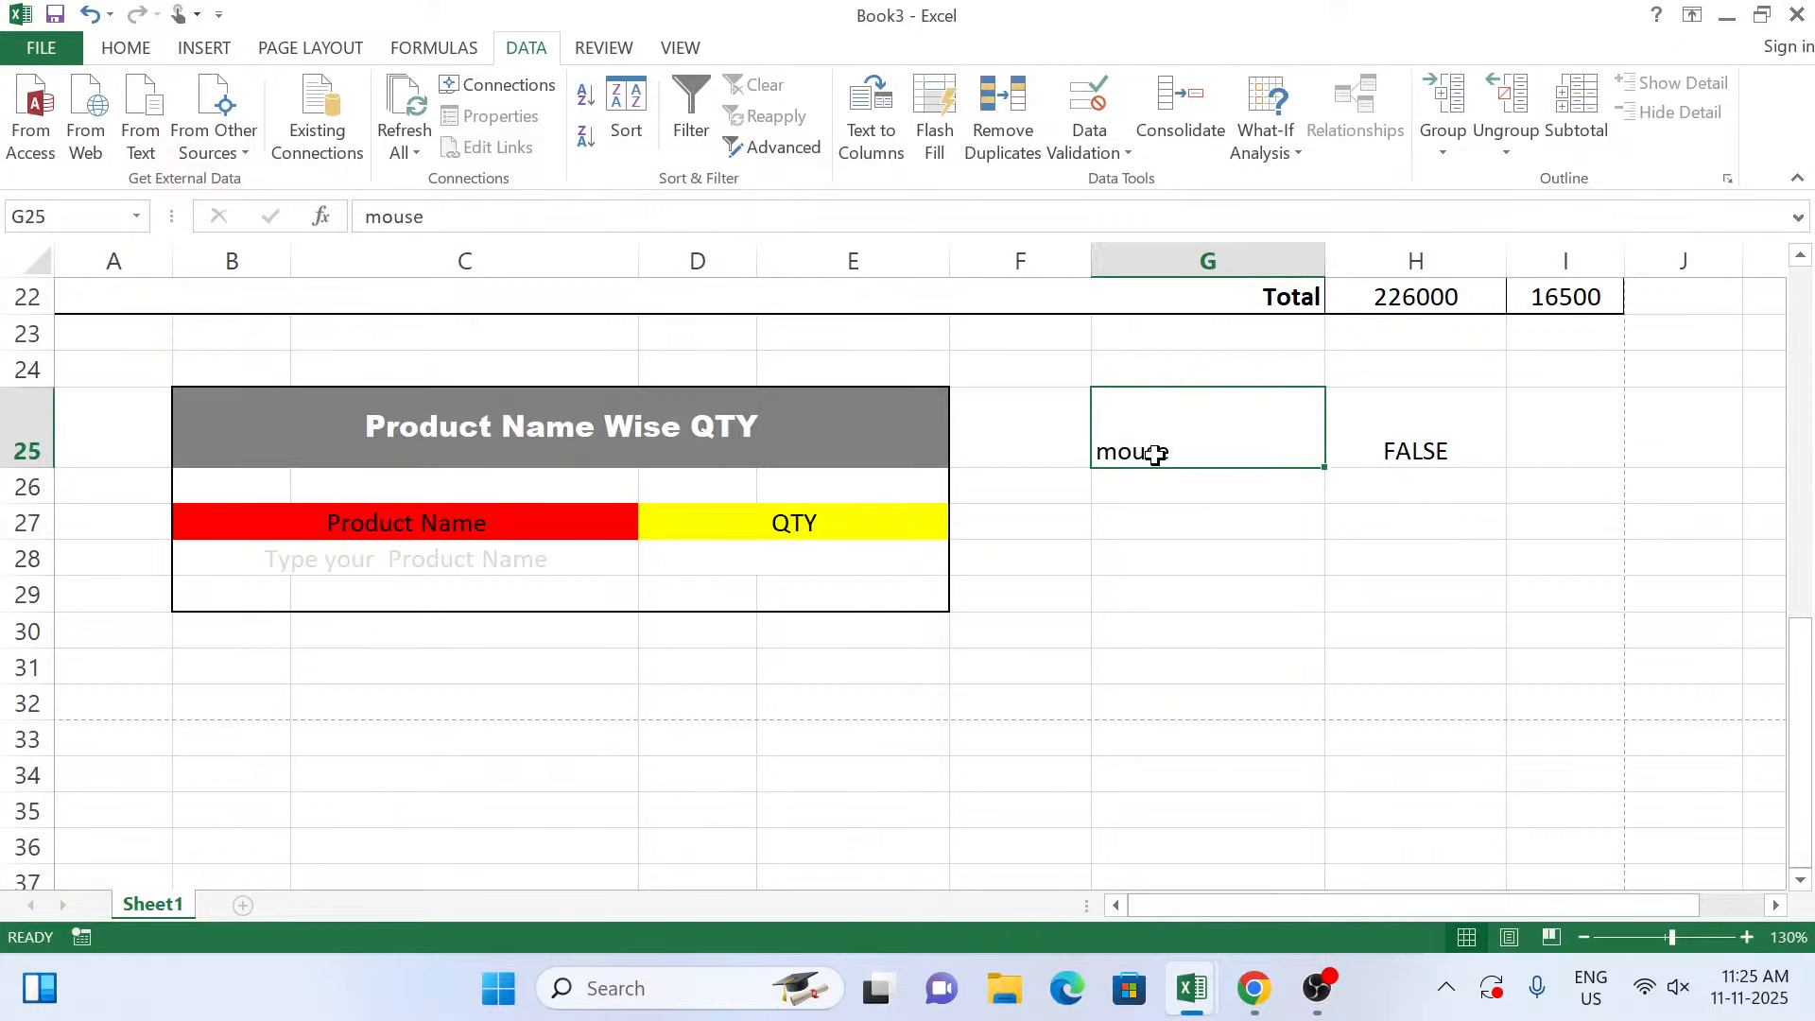
type("K")
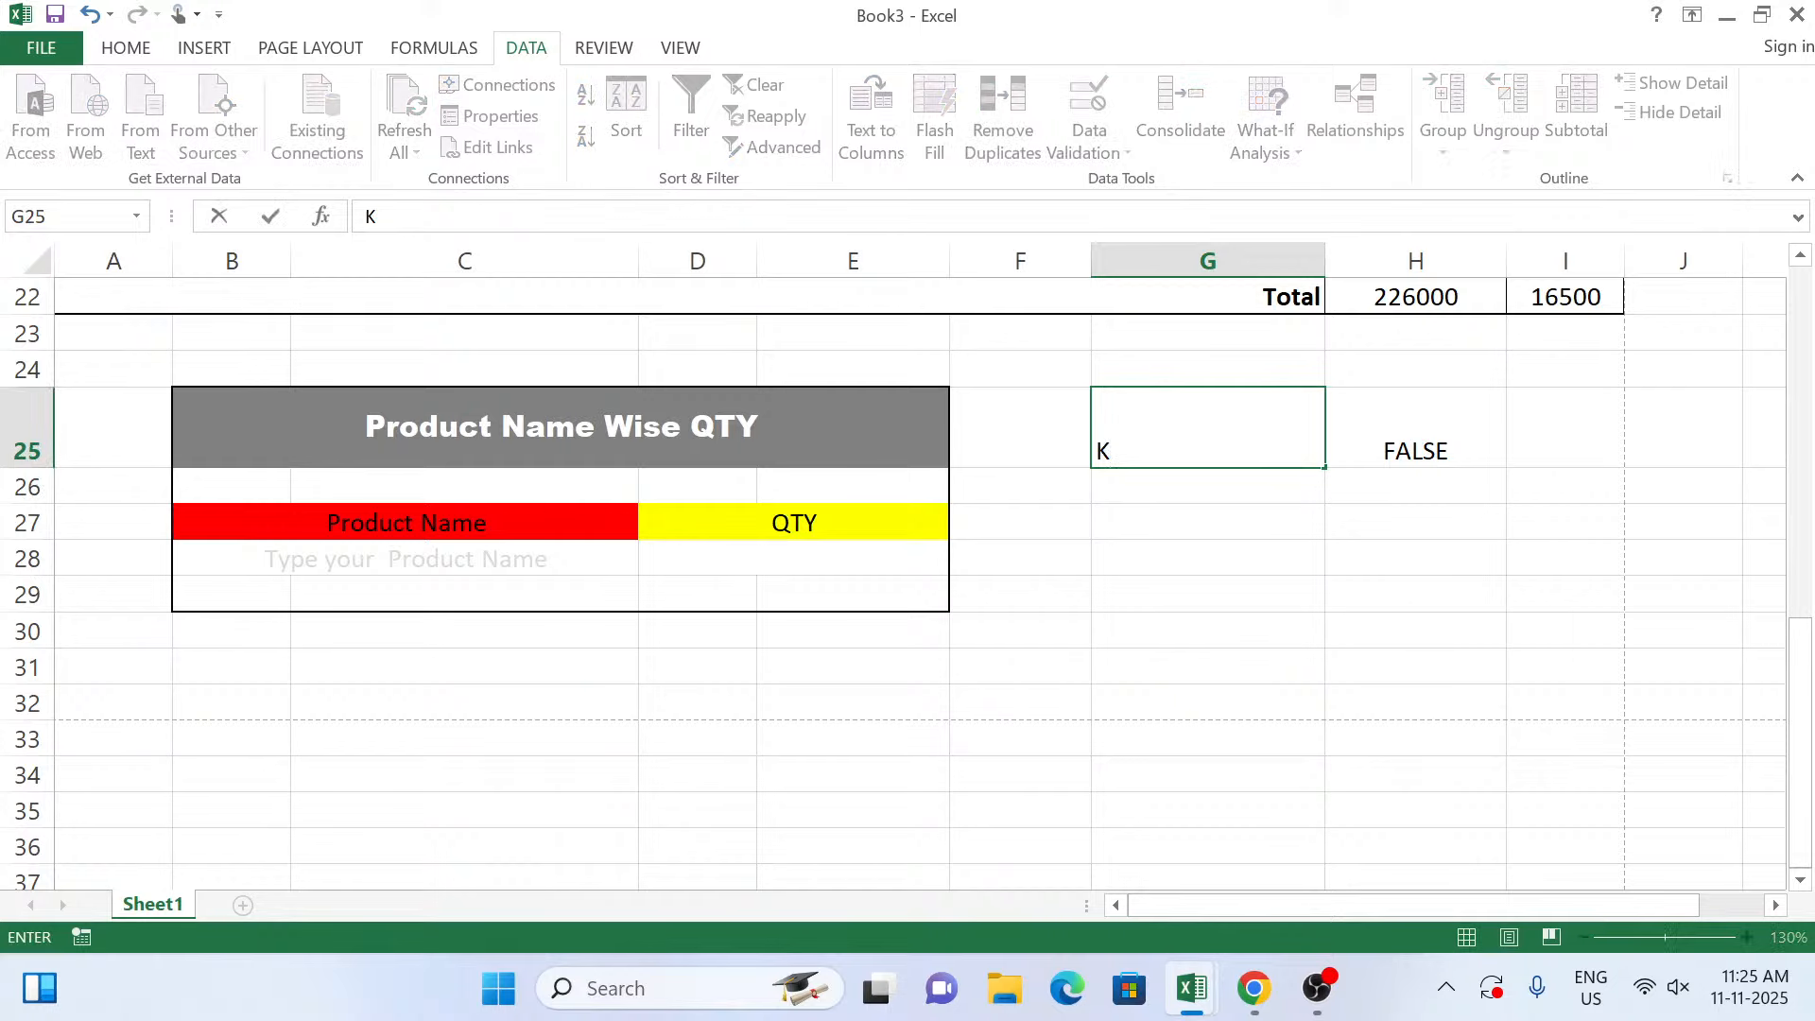
type("ey Board")
key("Tab")
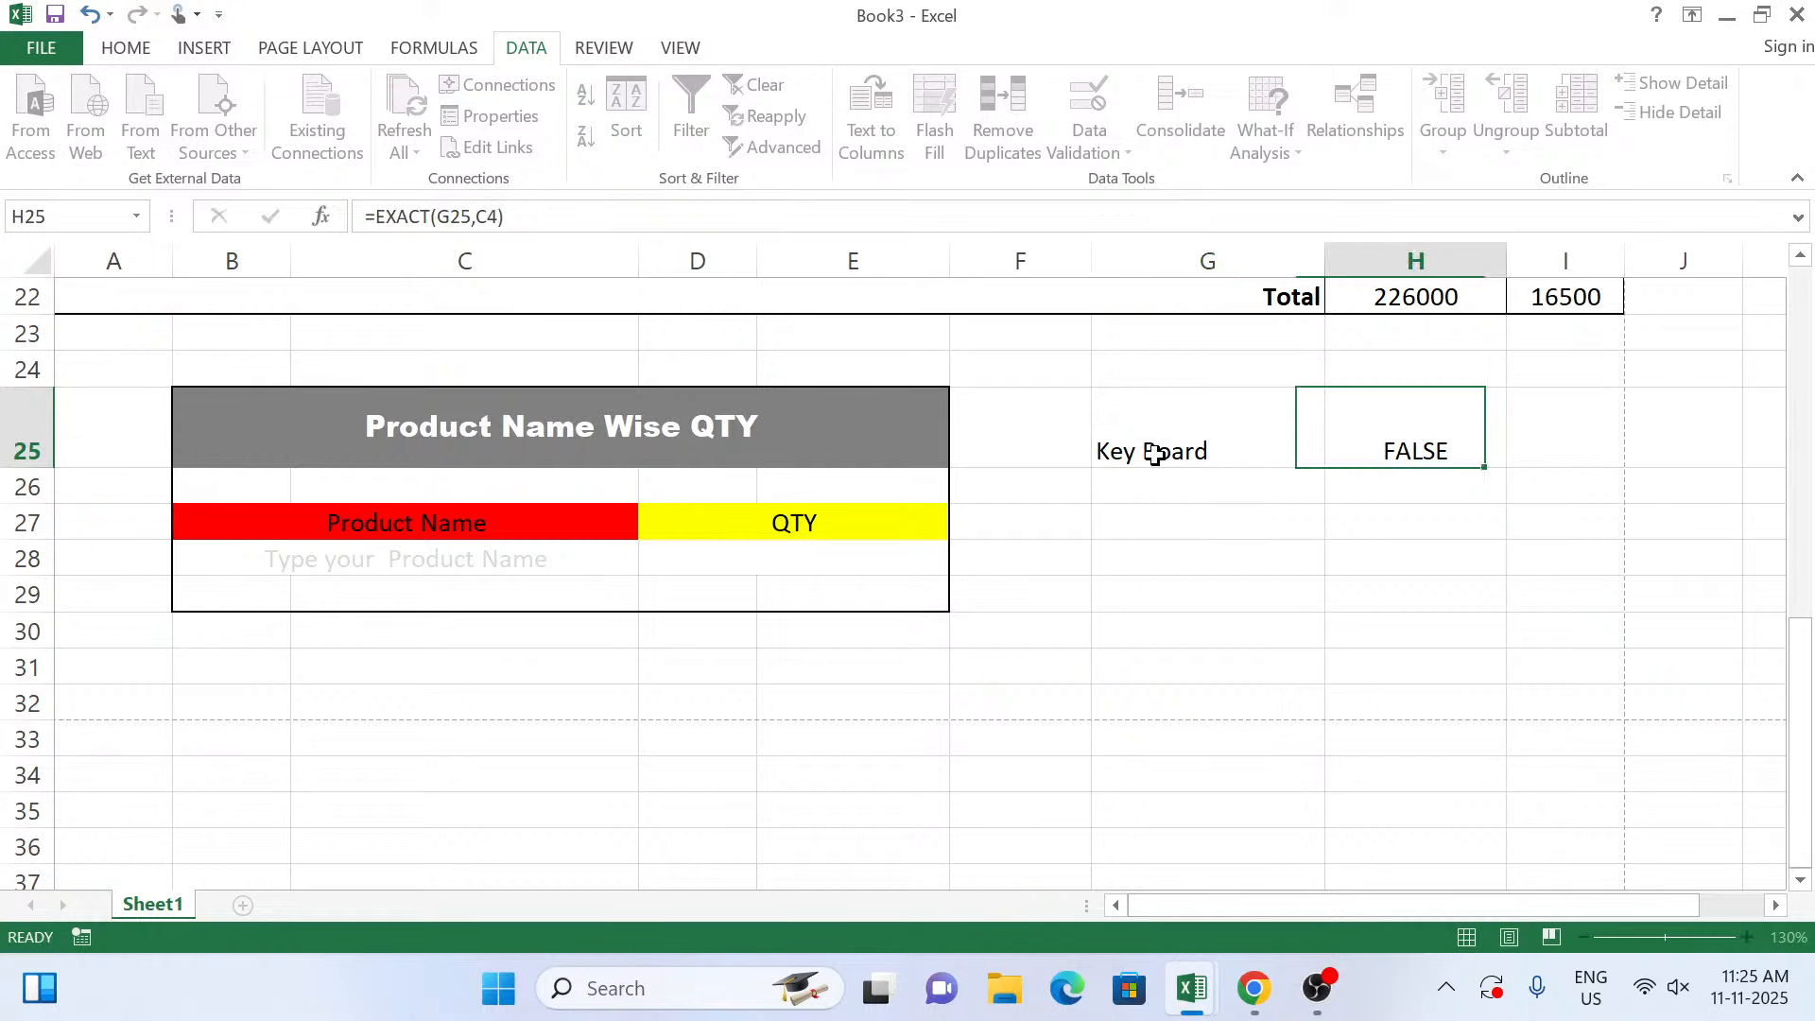
Correct the product name in G25 to Keyboard, as one word with a lowercase b.
scroll(1156, 454, "up", 7)
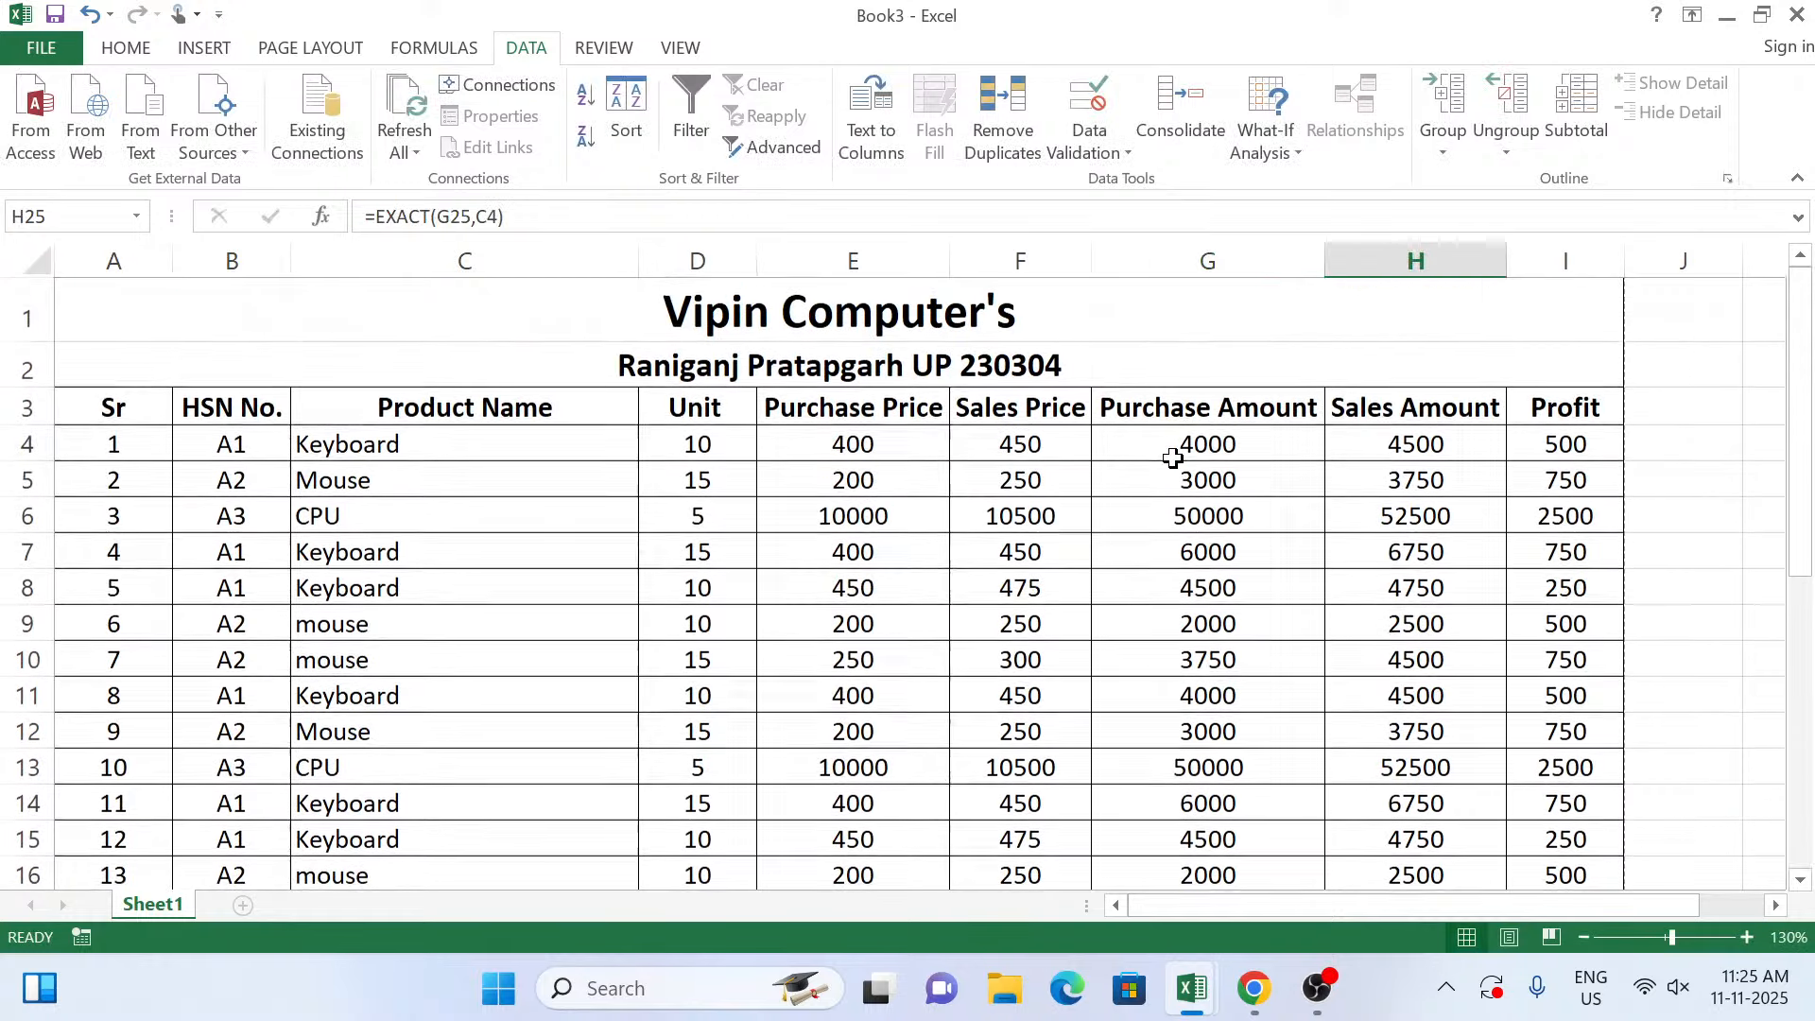
scroll(1175, 454, "down", 4)
left_click(1199, 778)
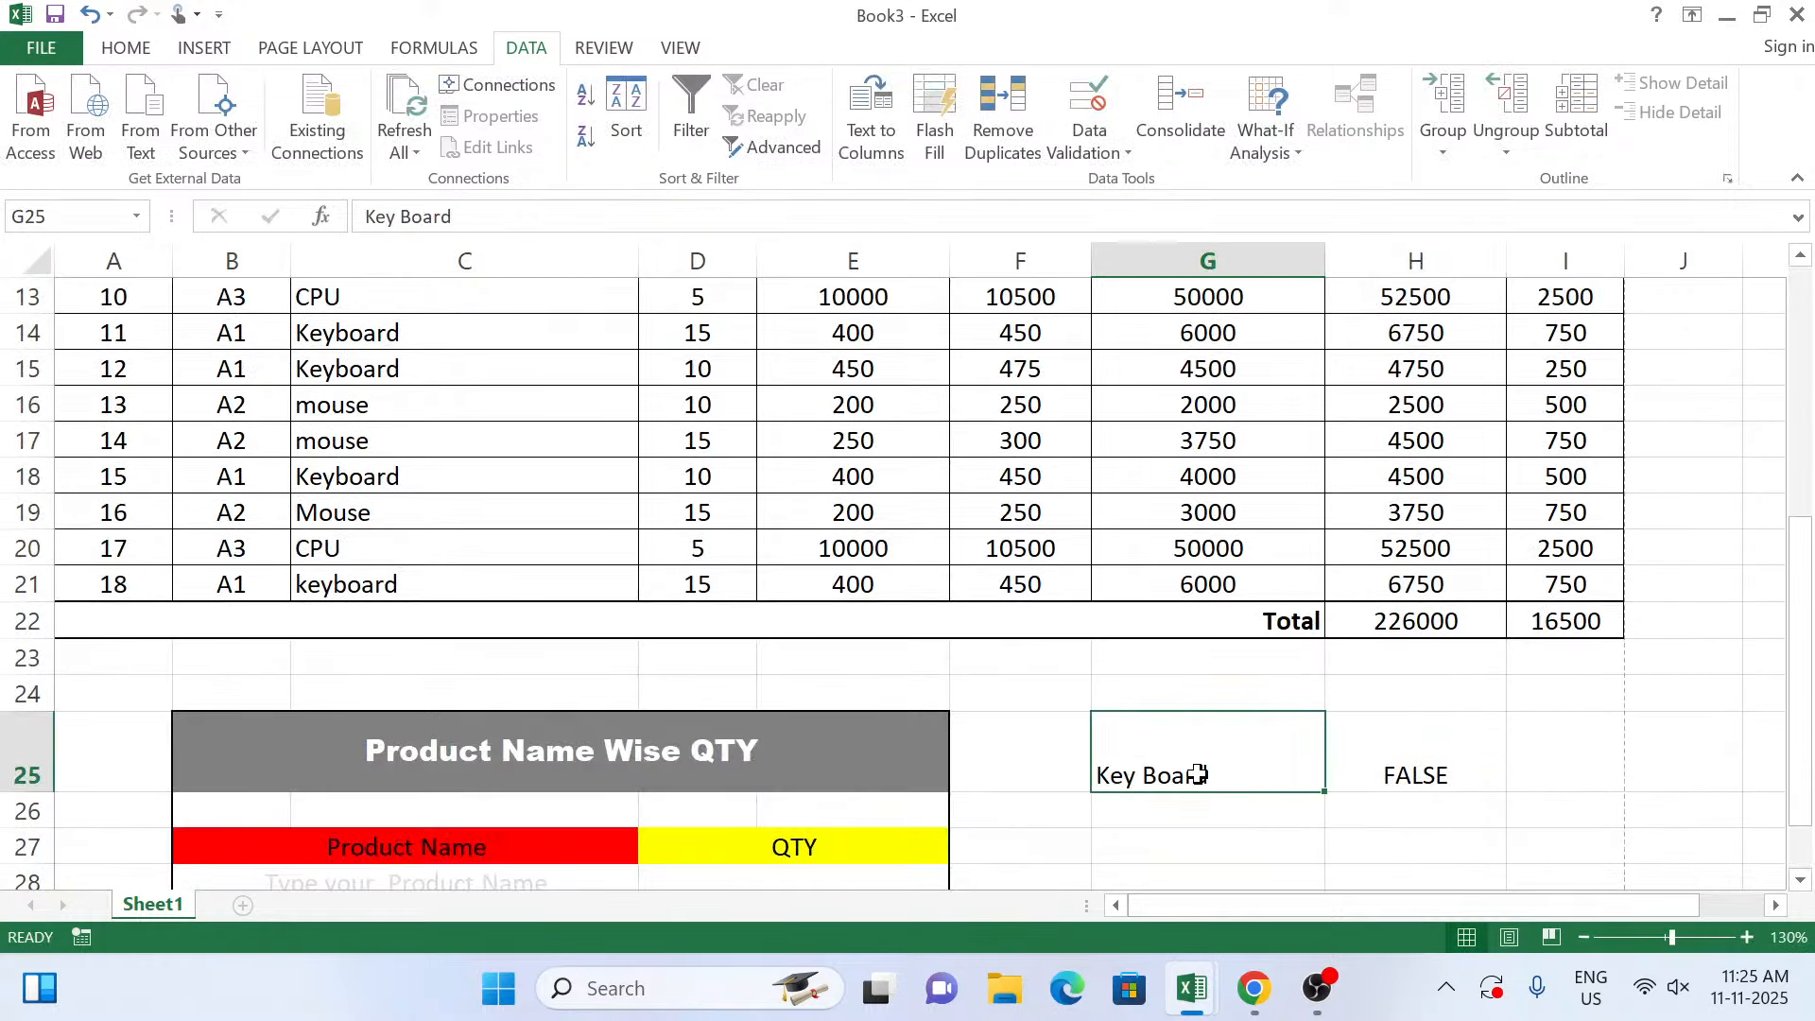
double_click(1195, 775)
key("Left")
key("Left")
key("Left")
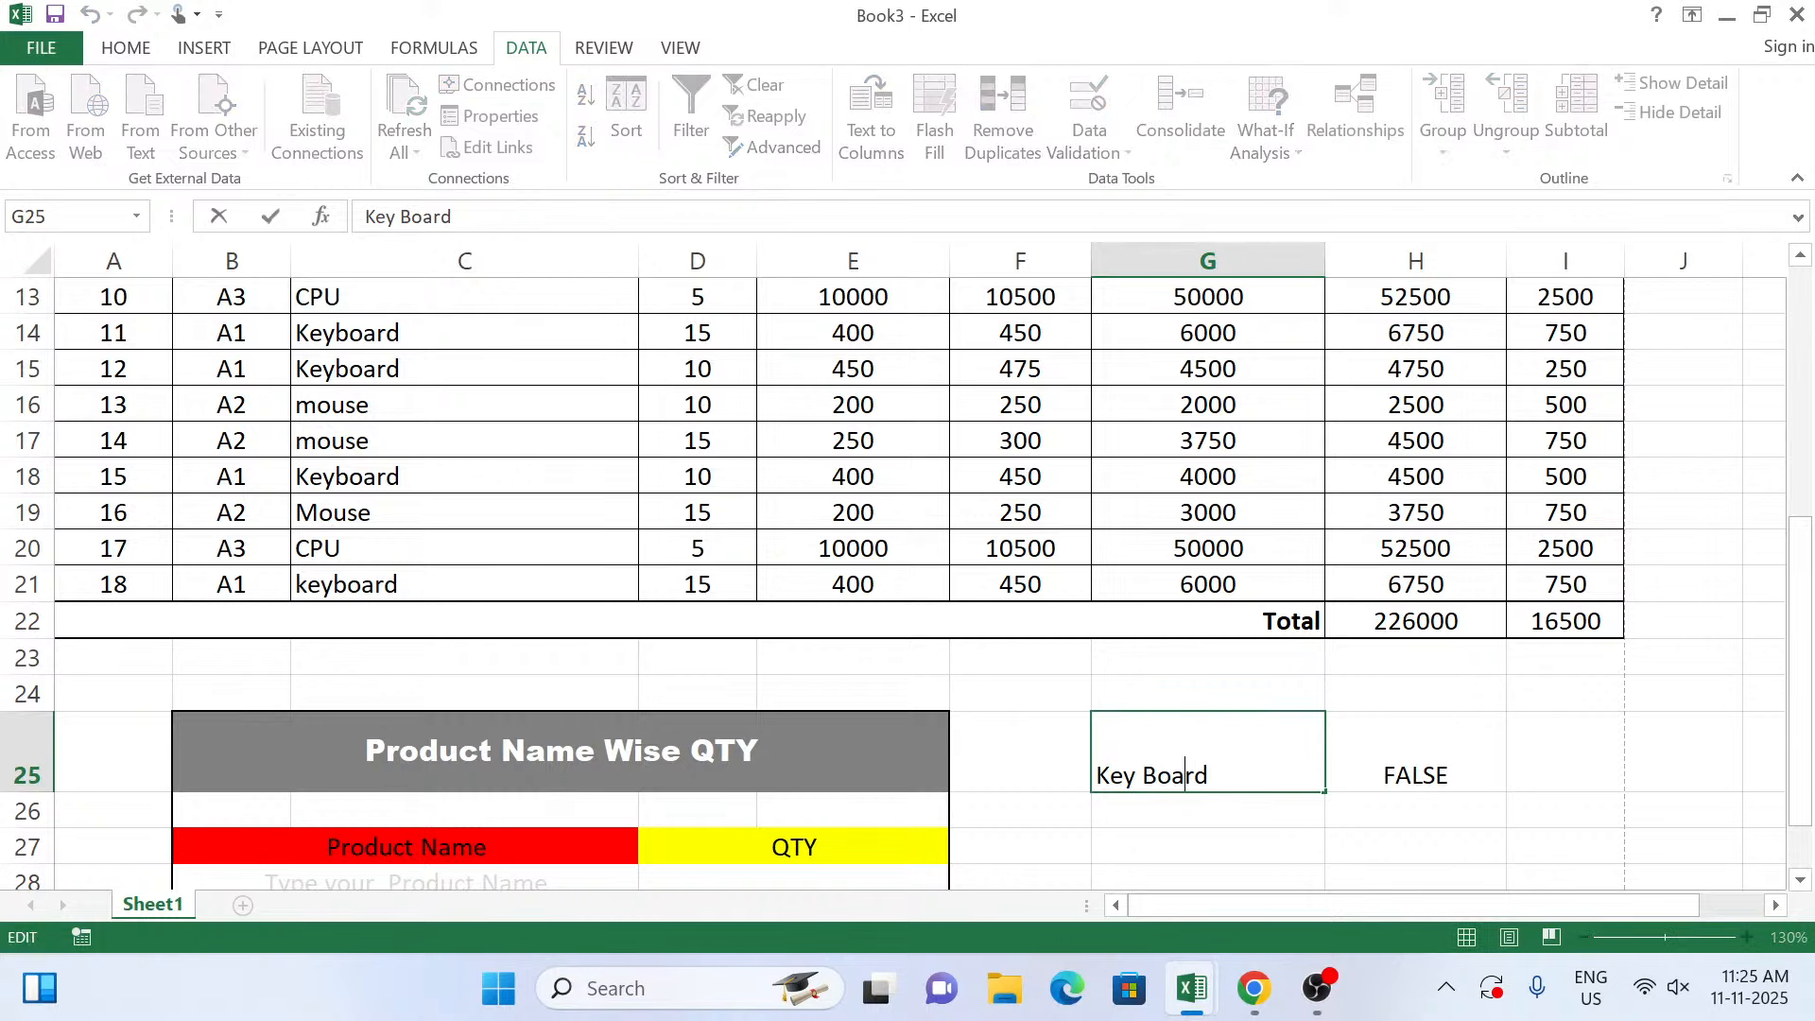
key("BackSpace")
type("b")
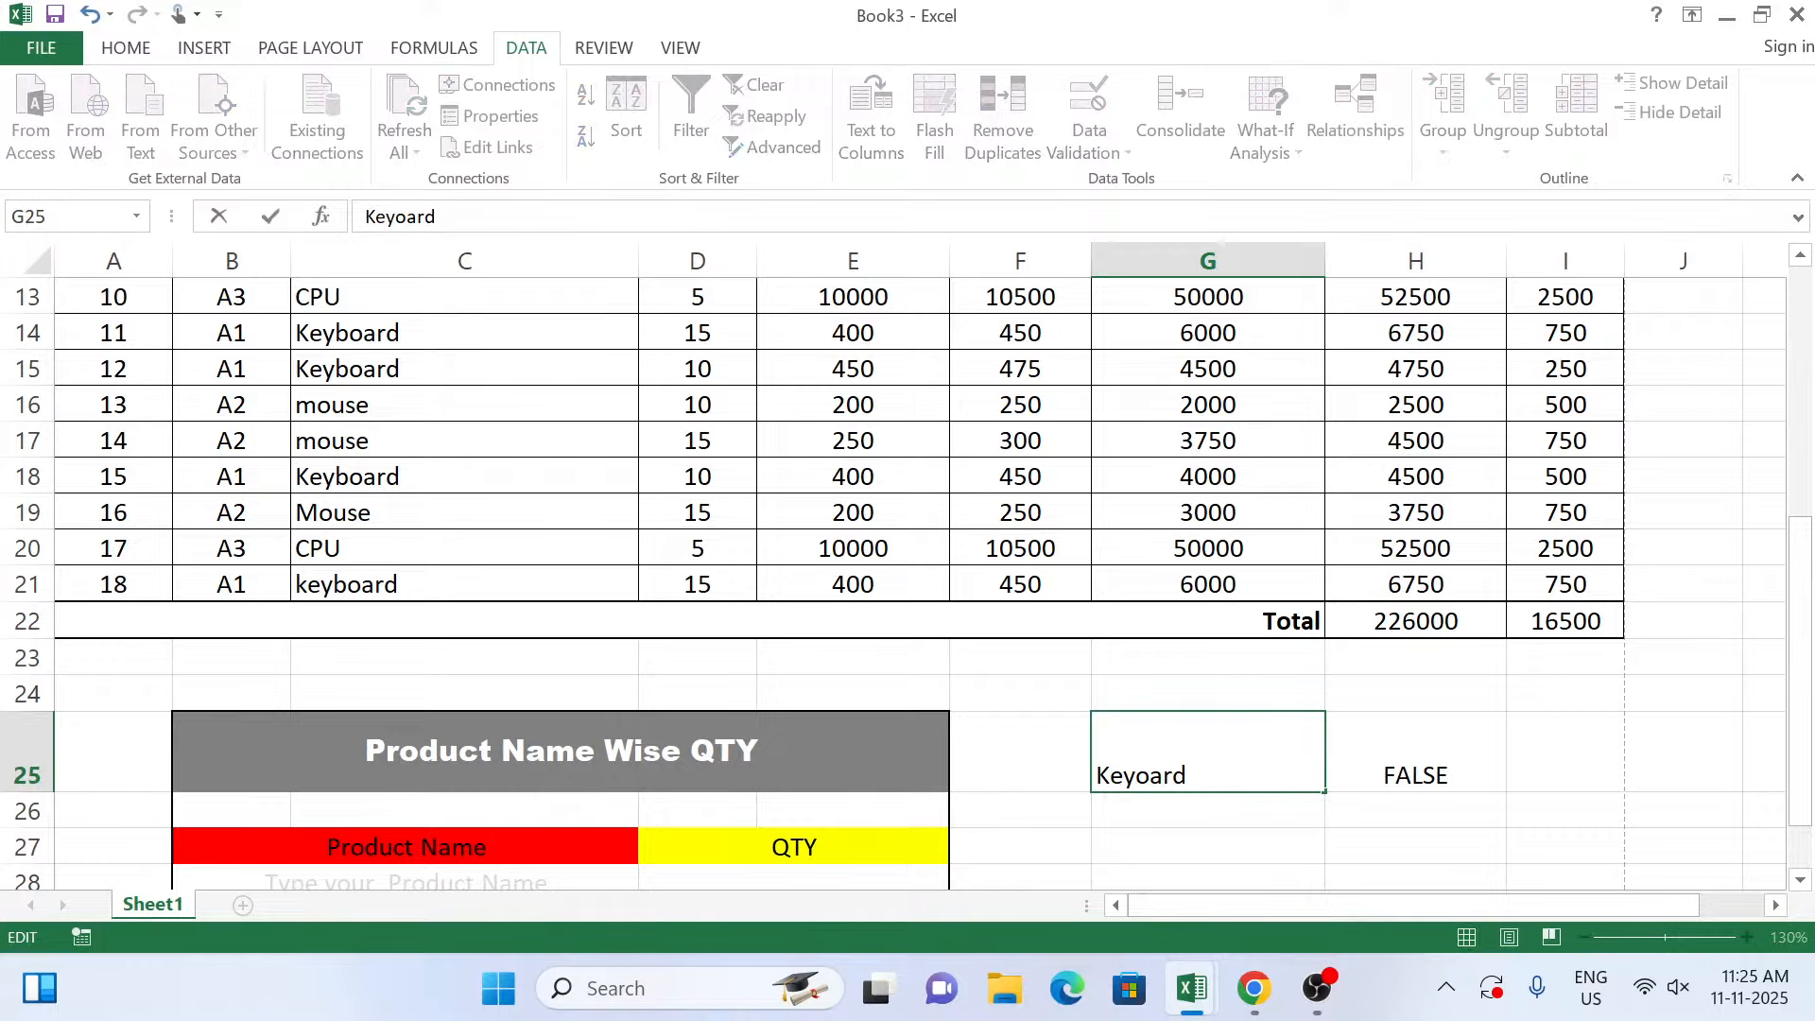
key("Tab")
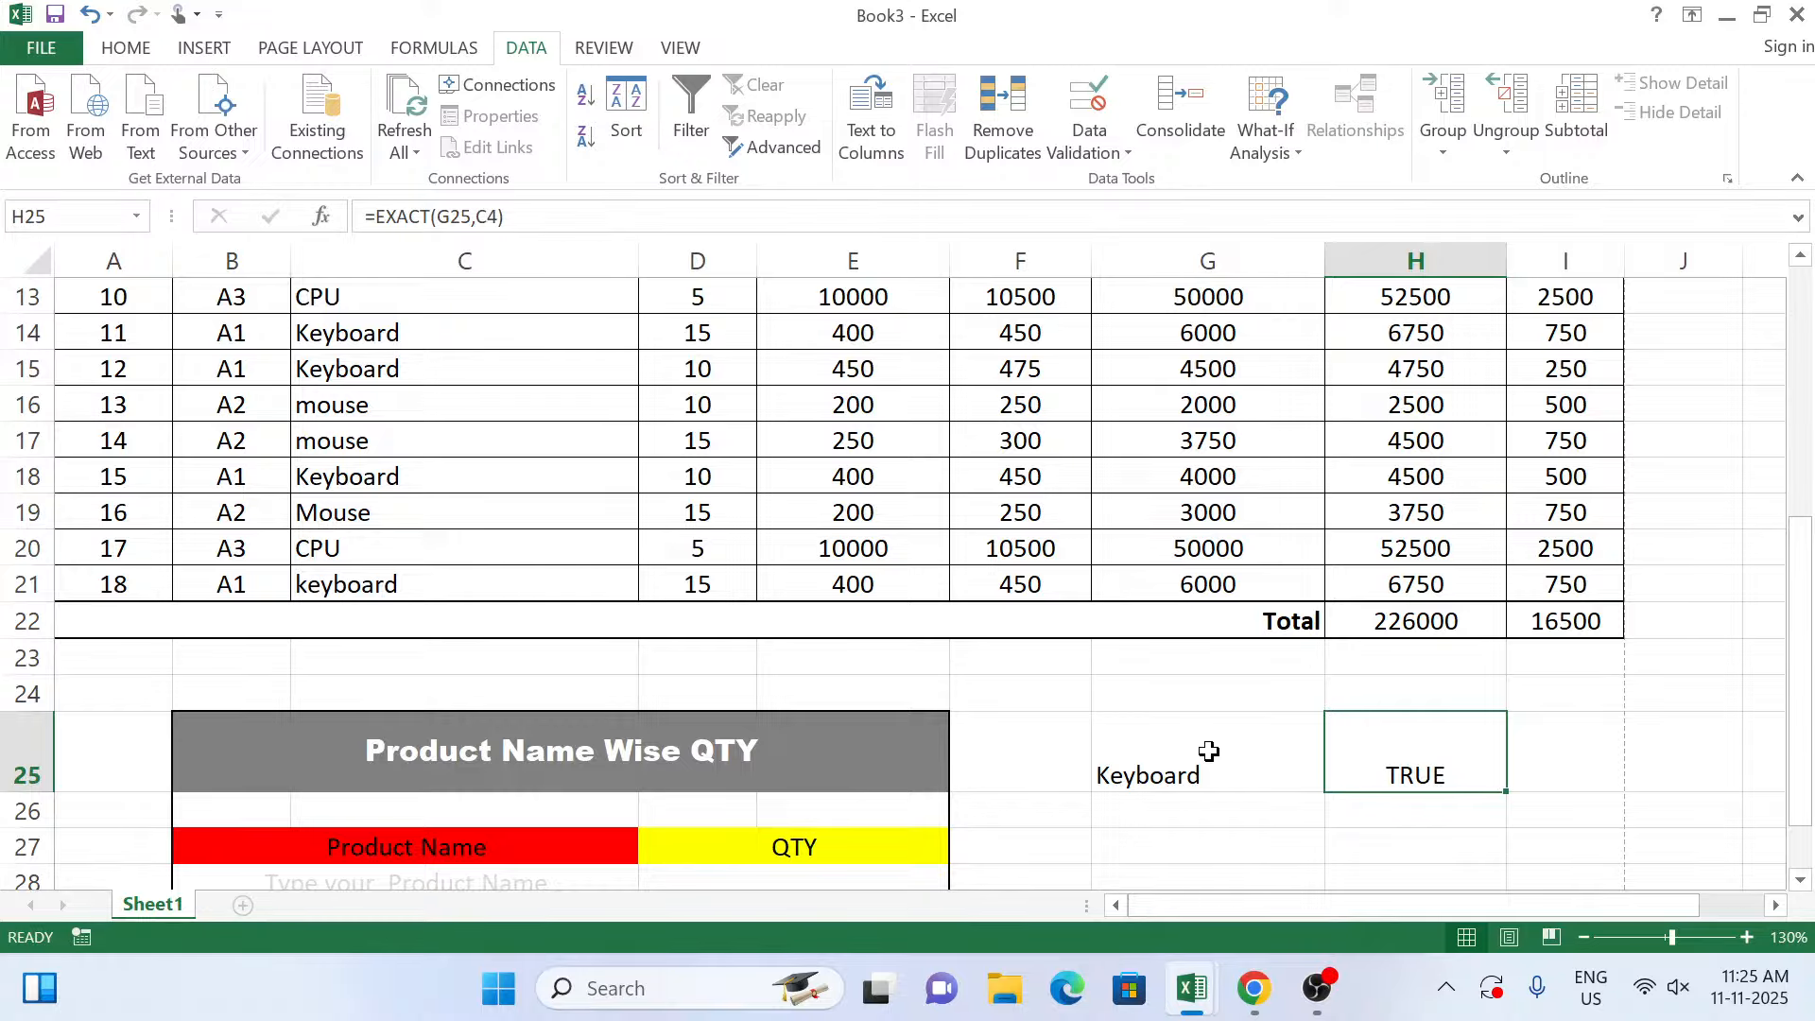
Add a double minus before EXACT in H25 so the formula reads =--EXACT(G25,C4).
left_click(1209, 752)
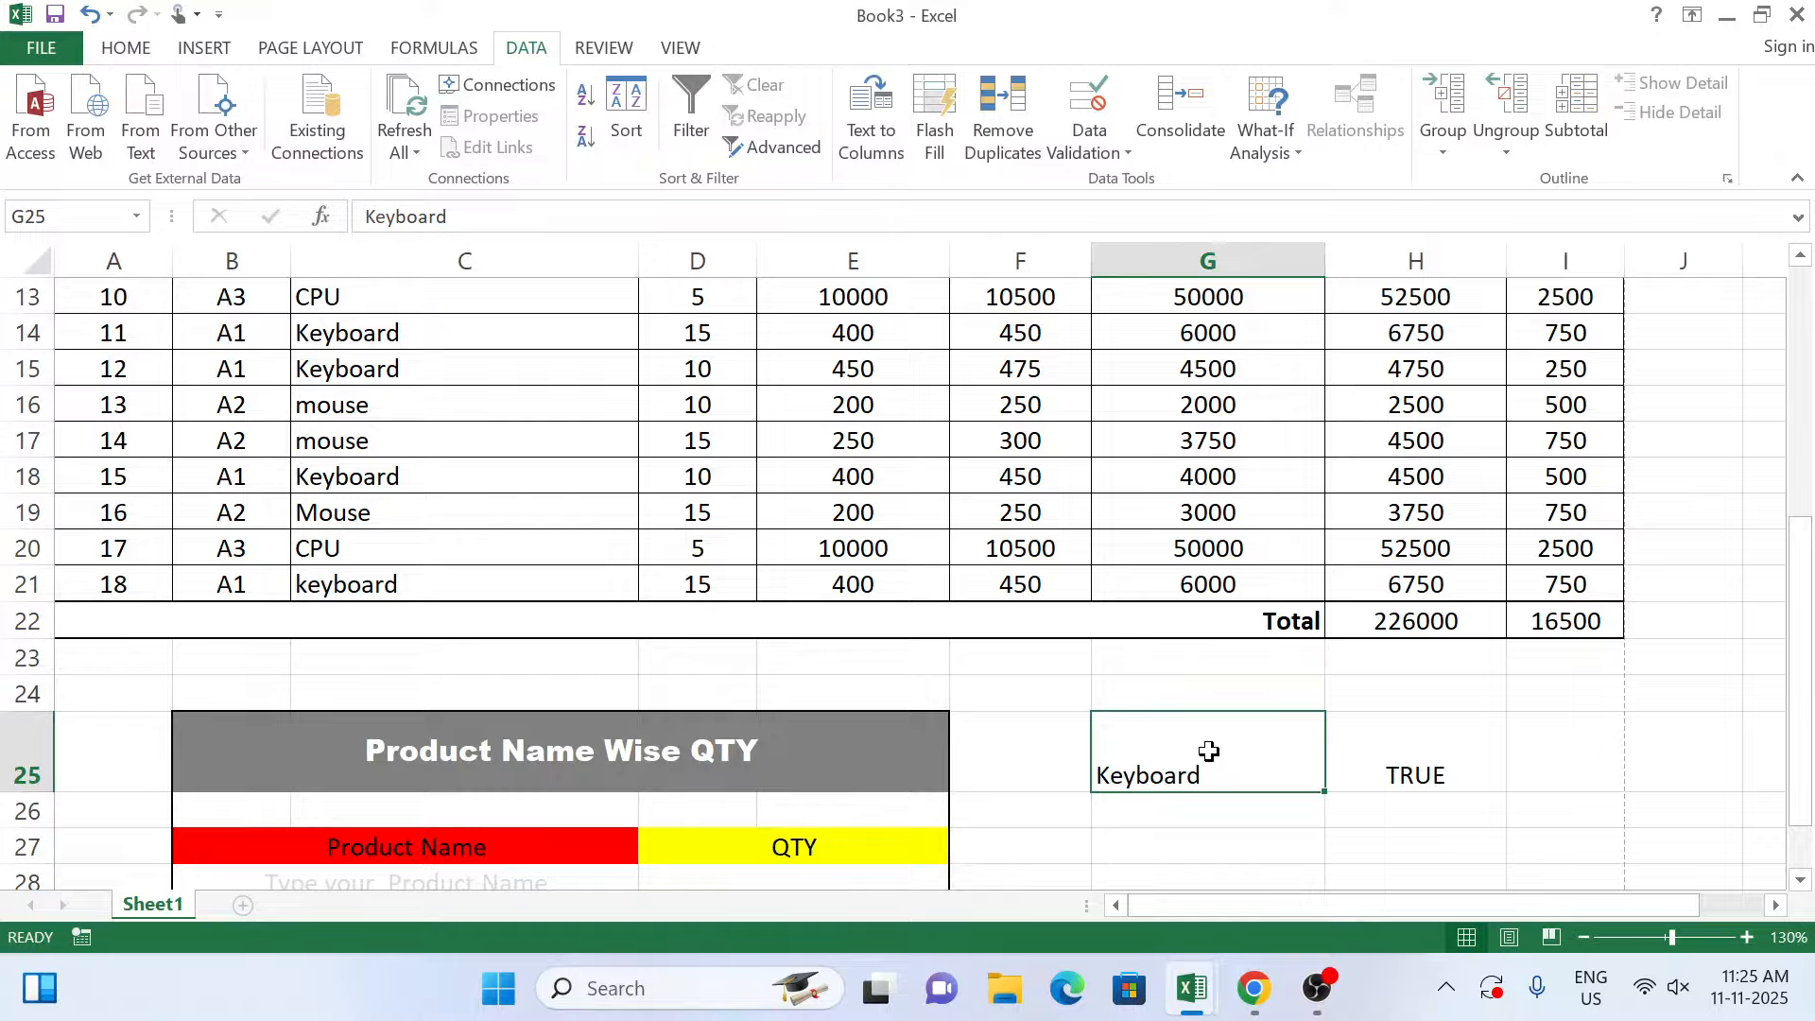
key("Right")
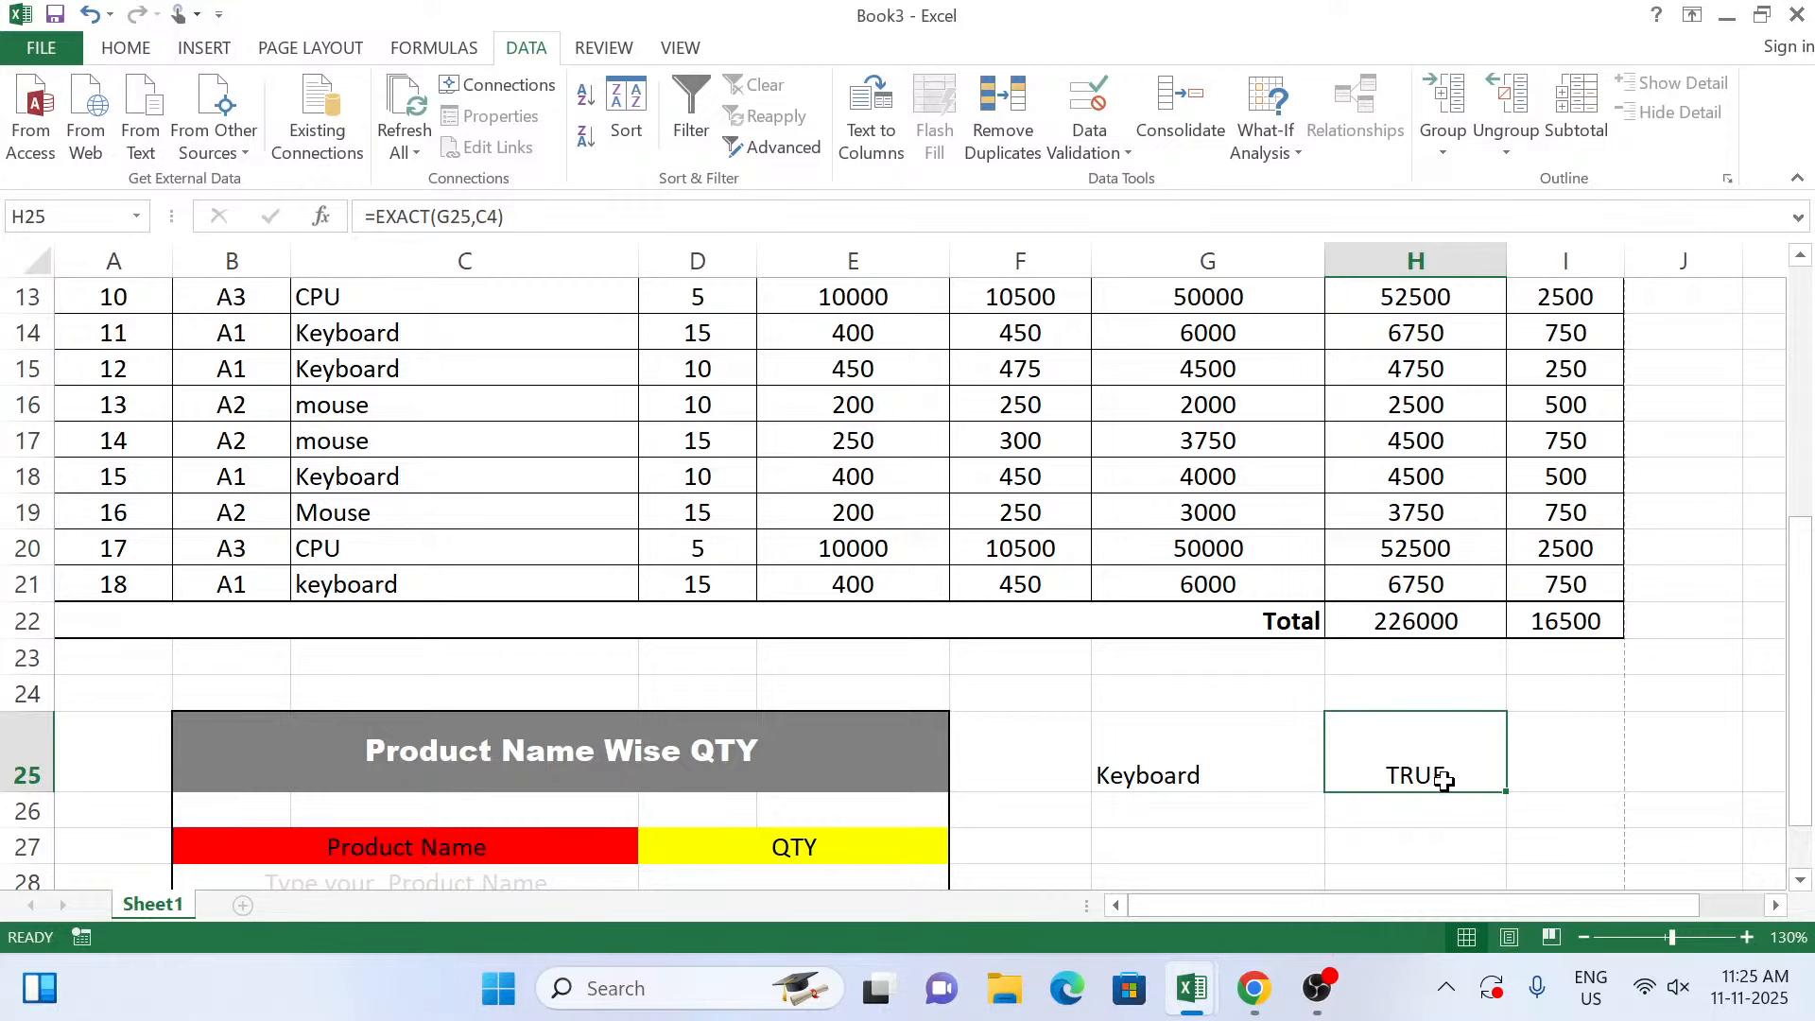
double_click(1385, 771)
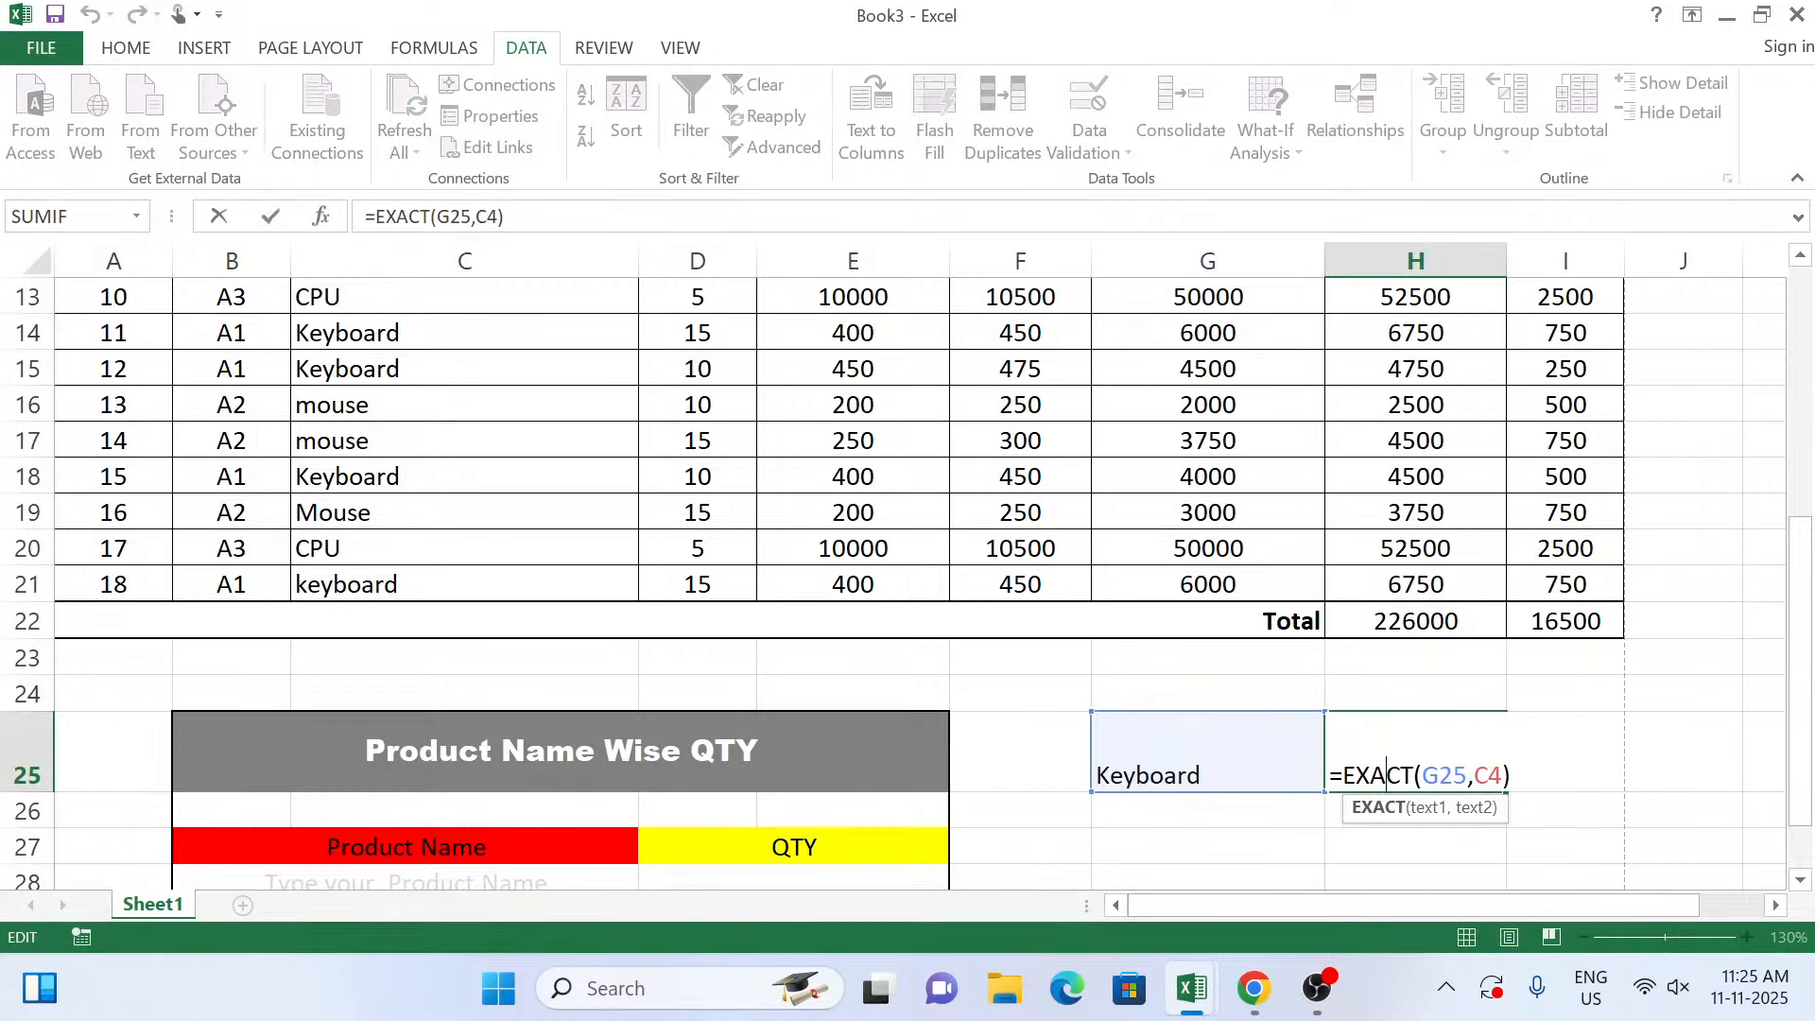
key("Left")
key("Left")
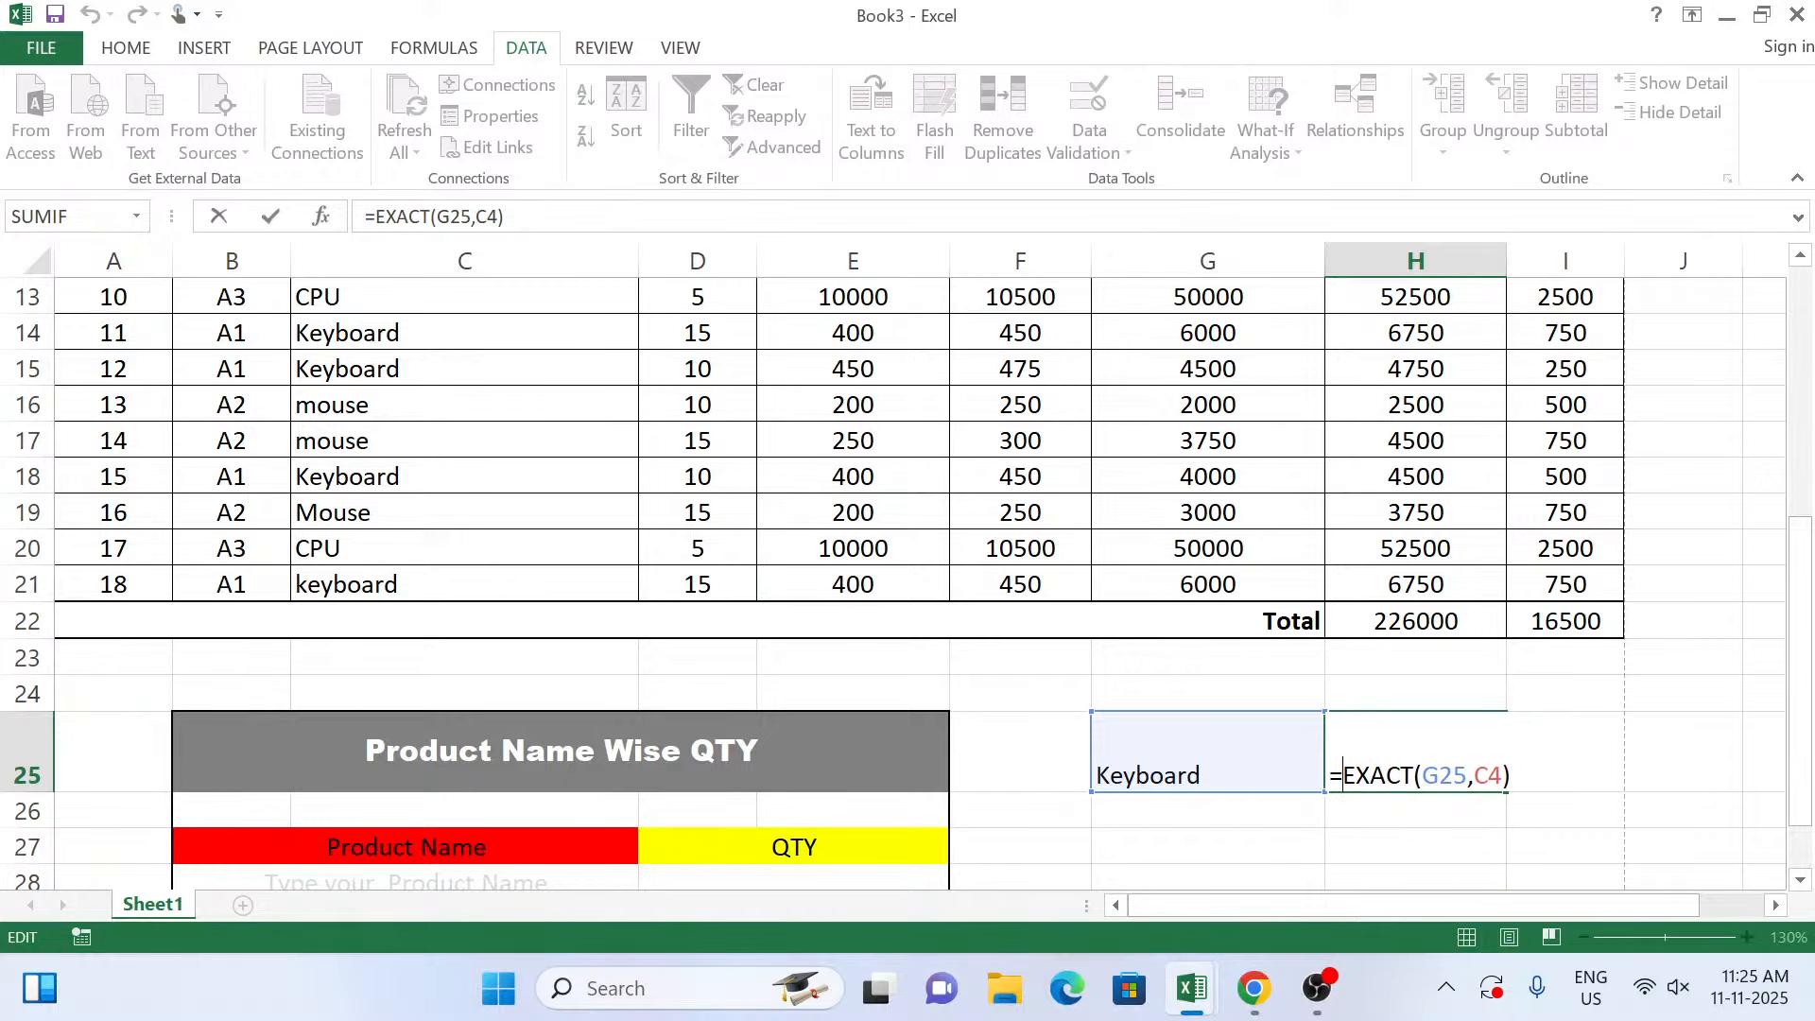
type("--")
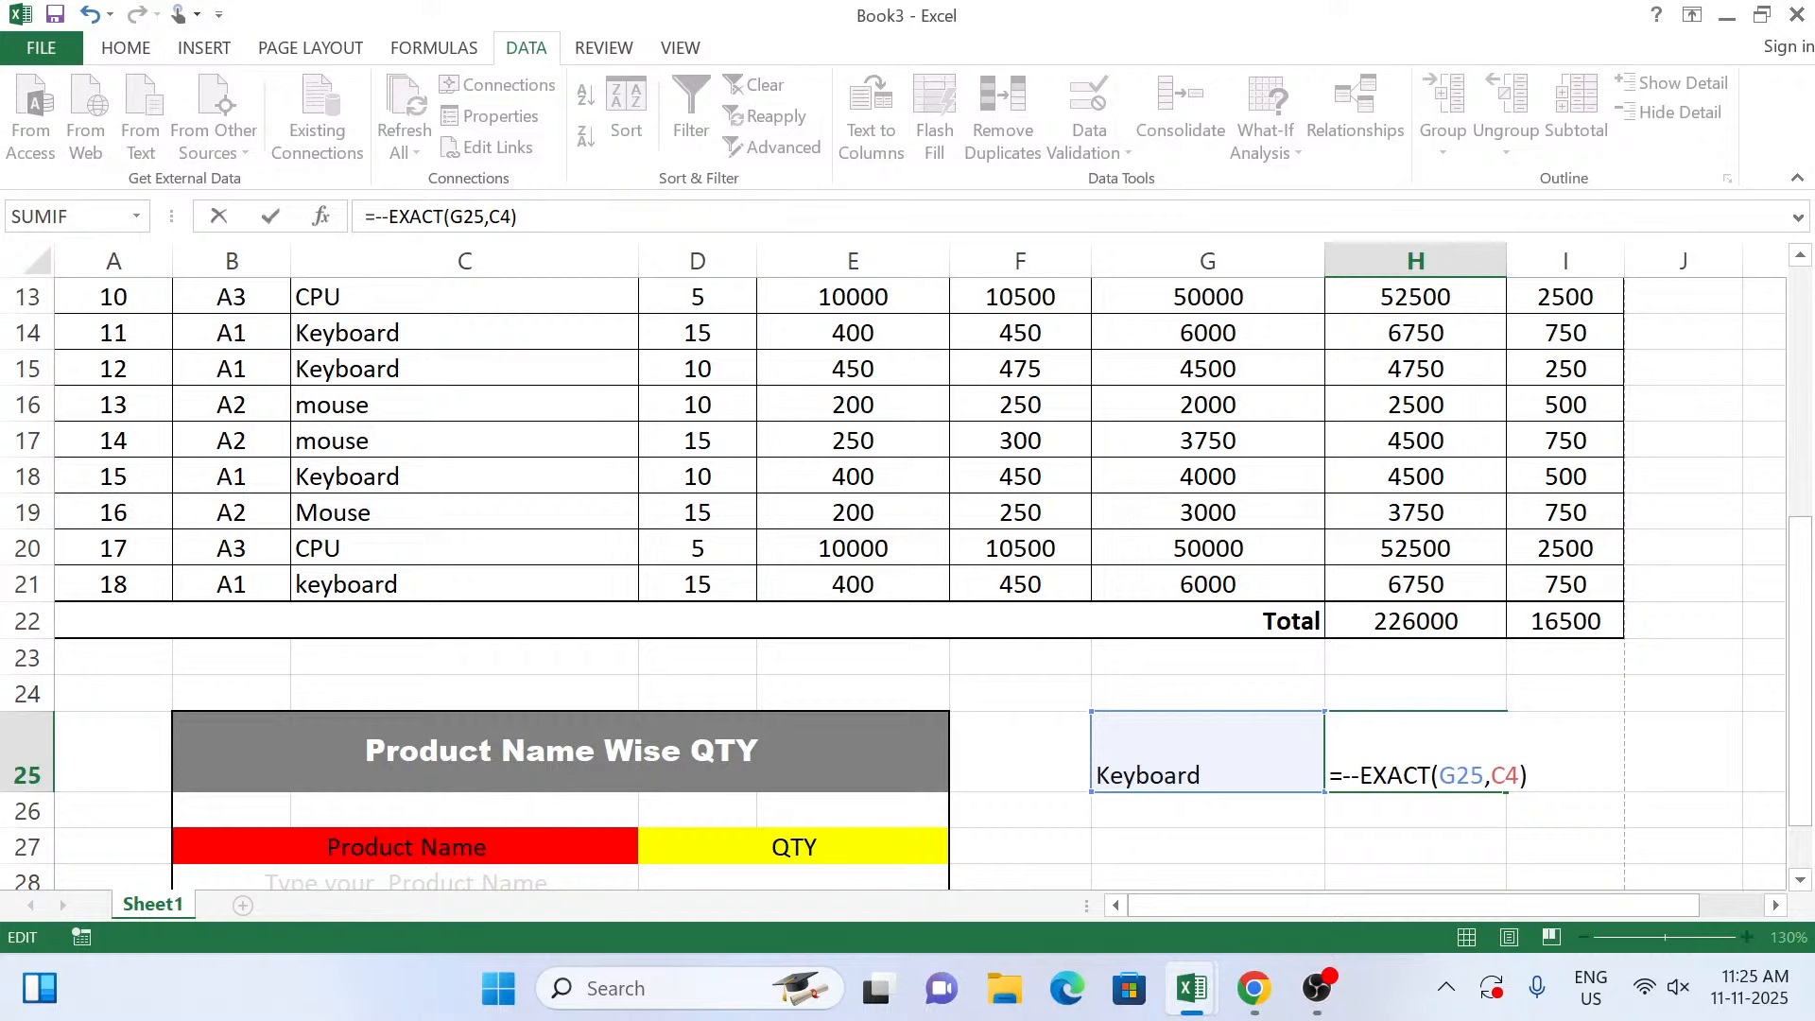
key("Return")
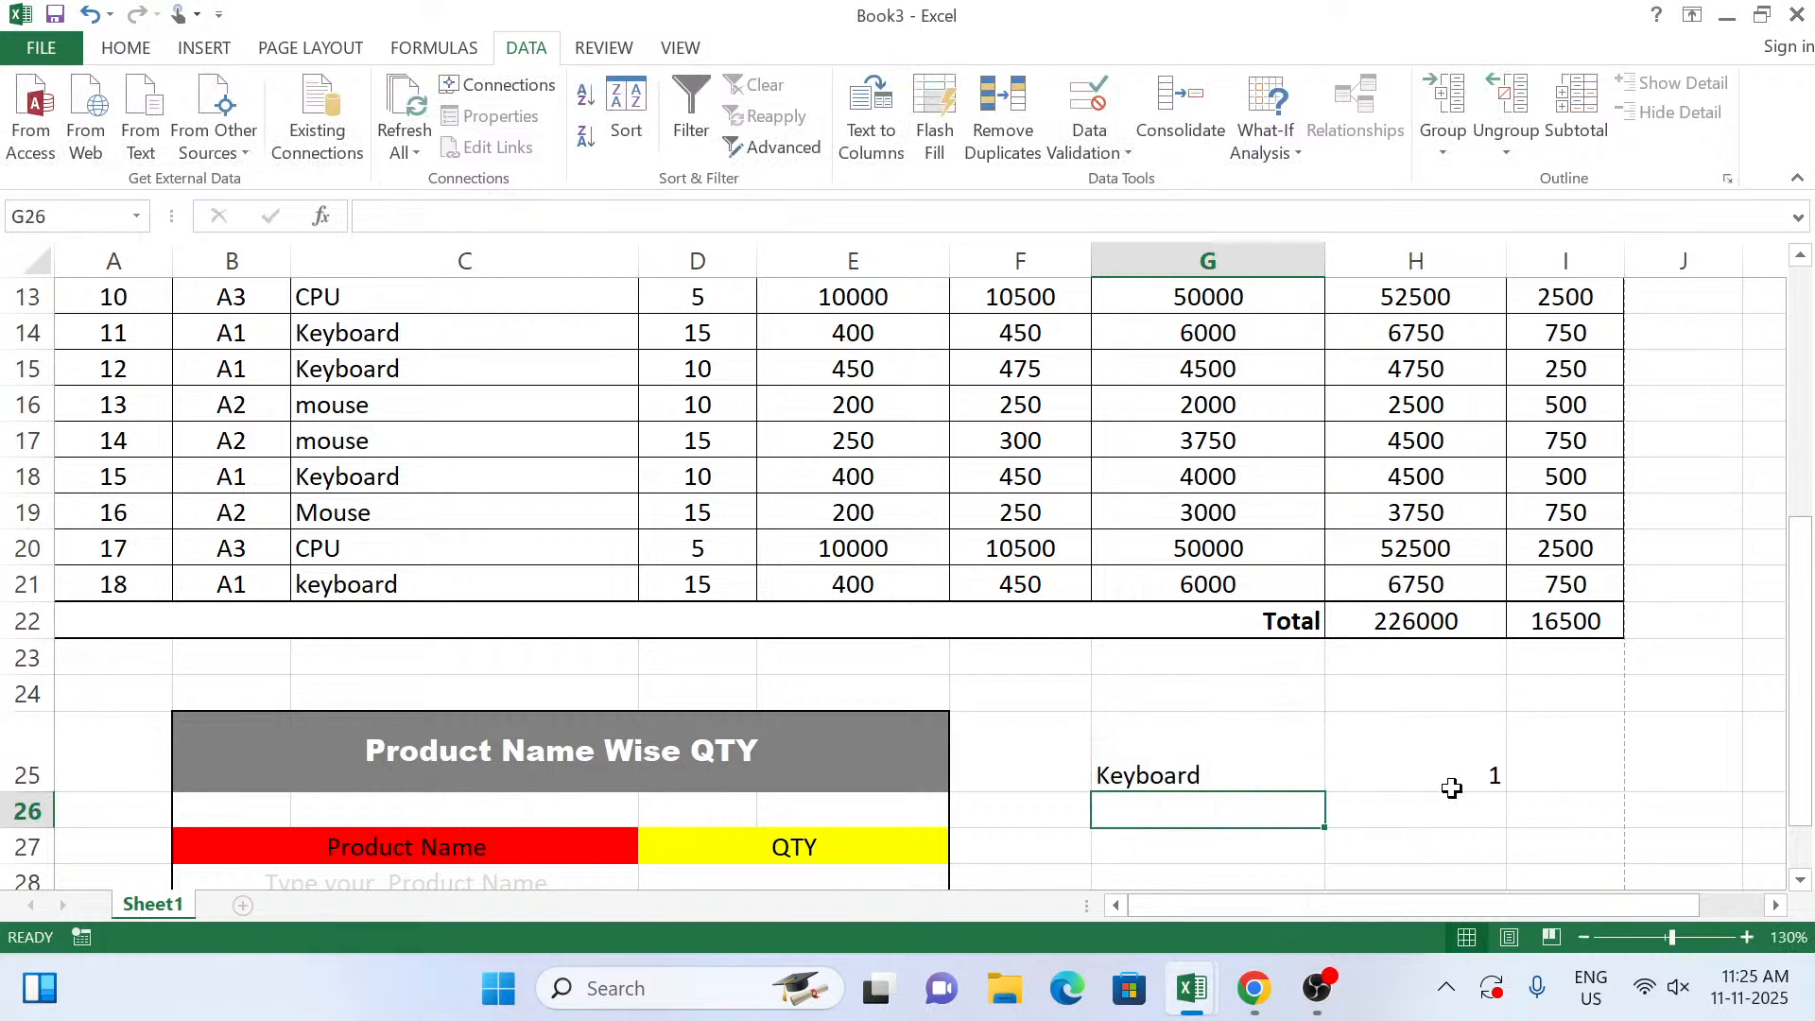
Replace the product name in G25 with just K to test the numeric match formula.
left_click(1453, 766)
left_click(1222, 773)
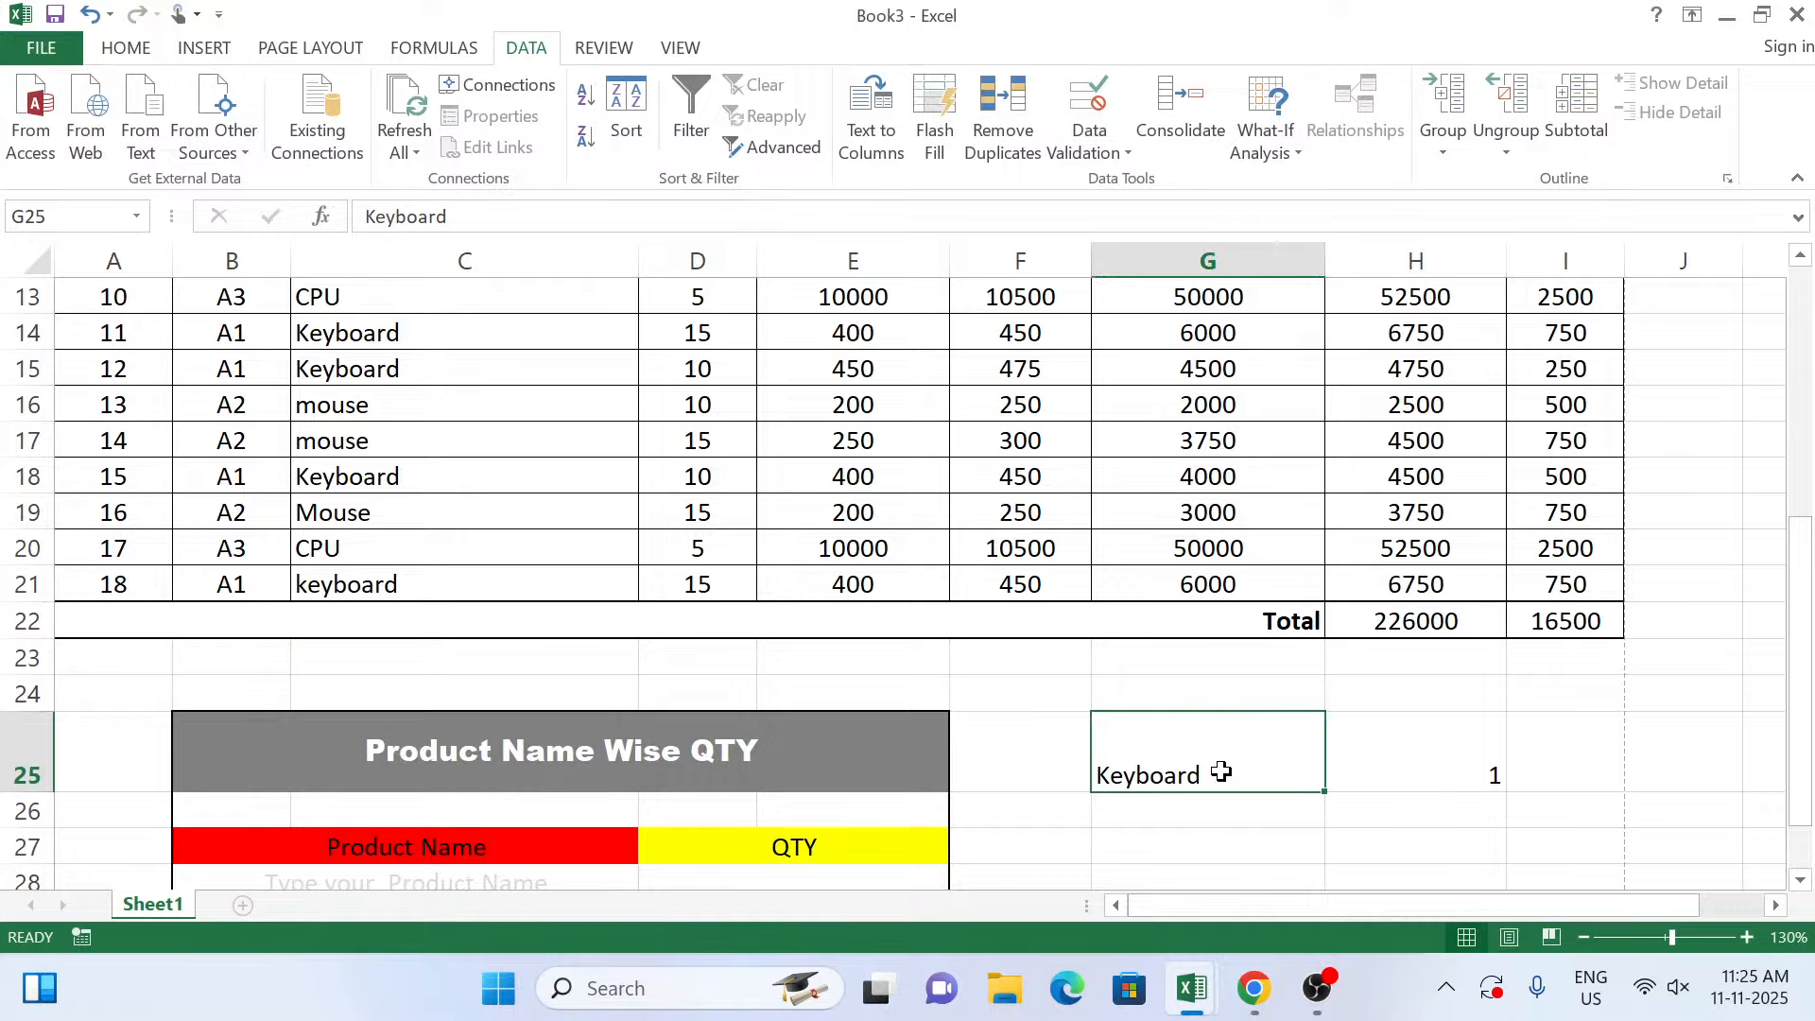
type("K")
key("Tab")
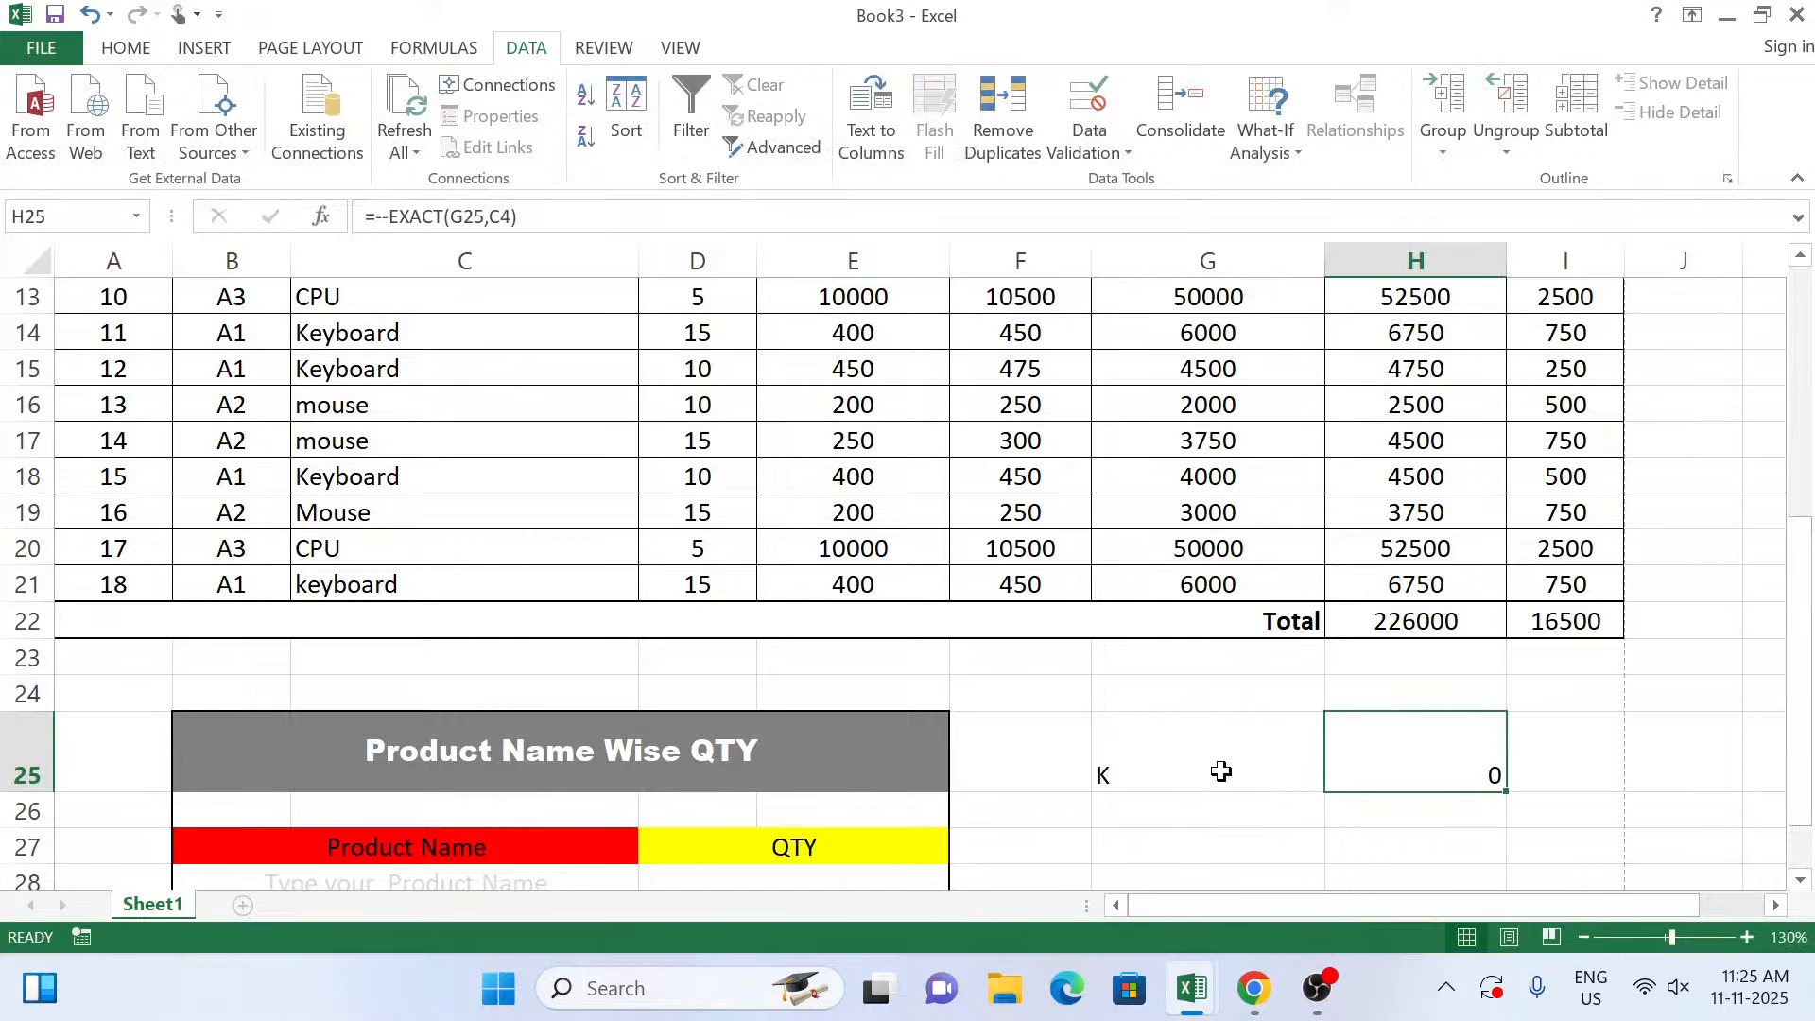
Replace the test entry K in G25 with Key Board.
left_click(1221, 772)
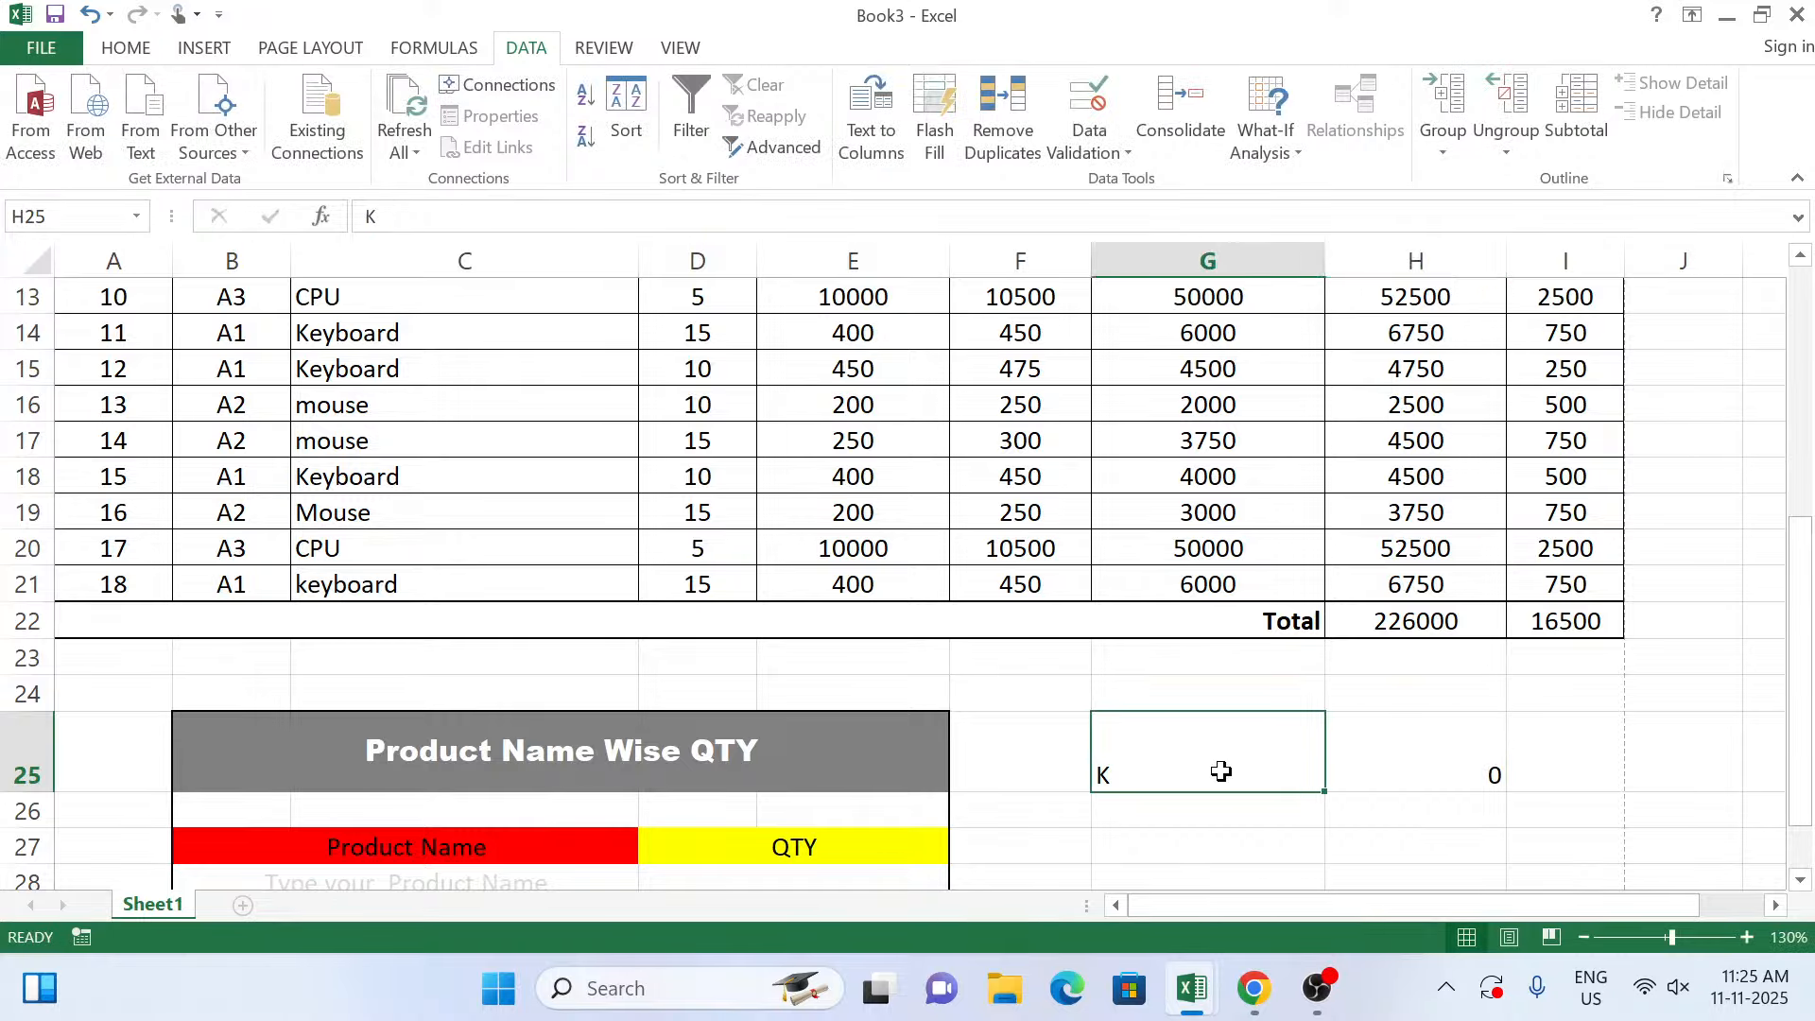
type("Key Boa")
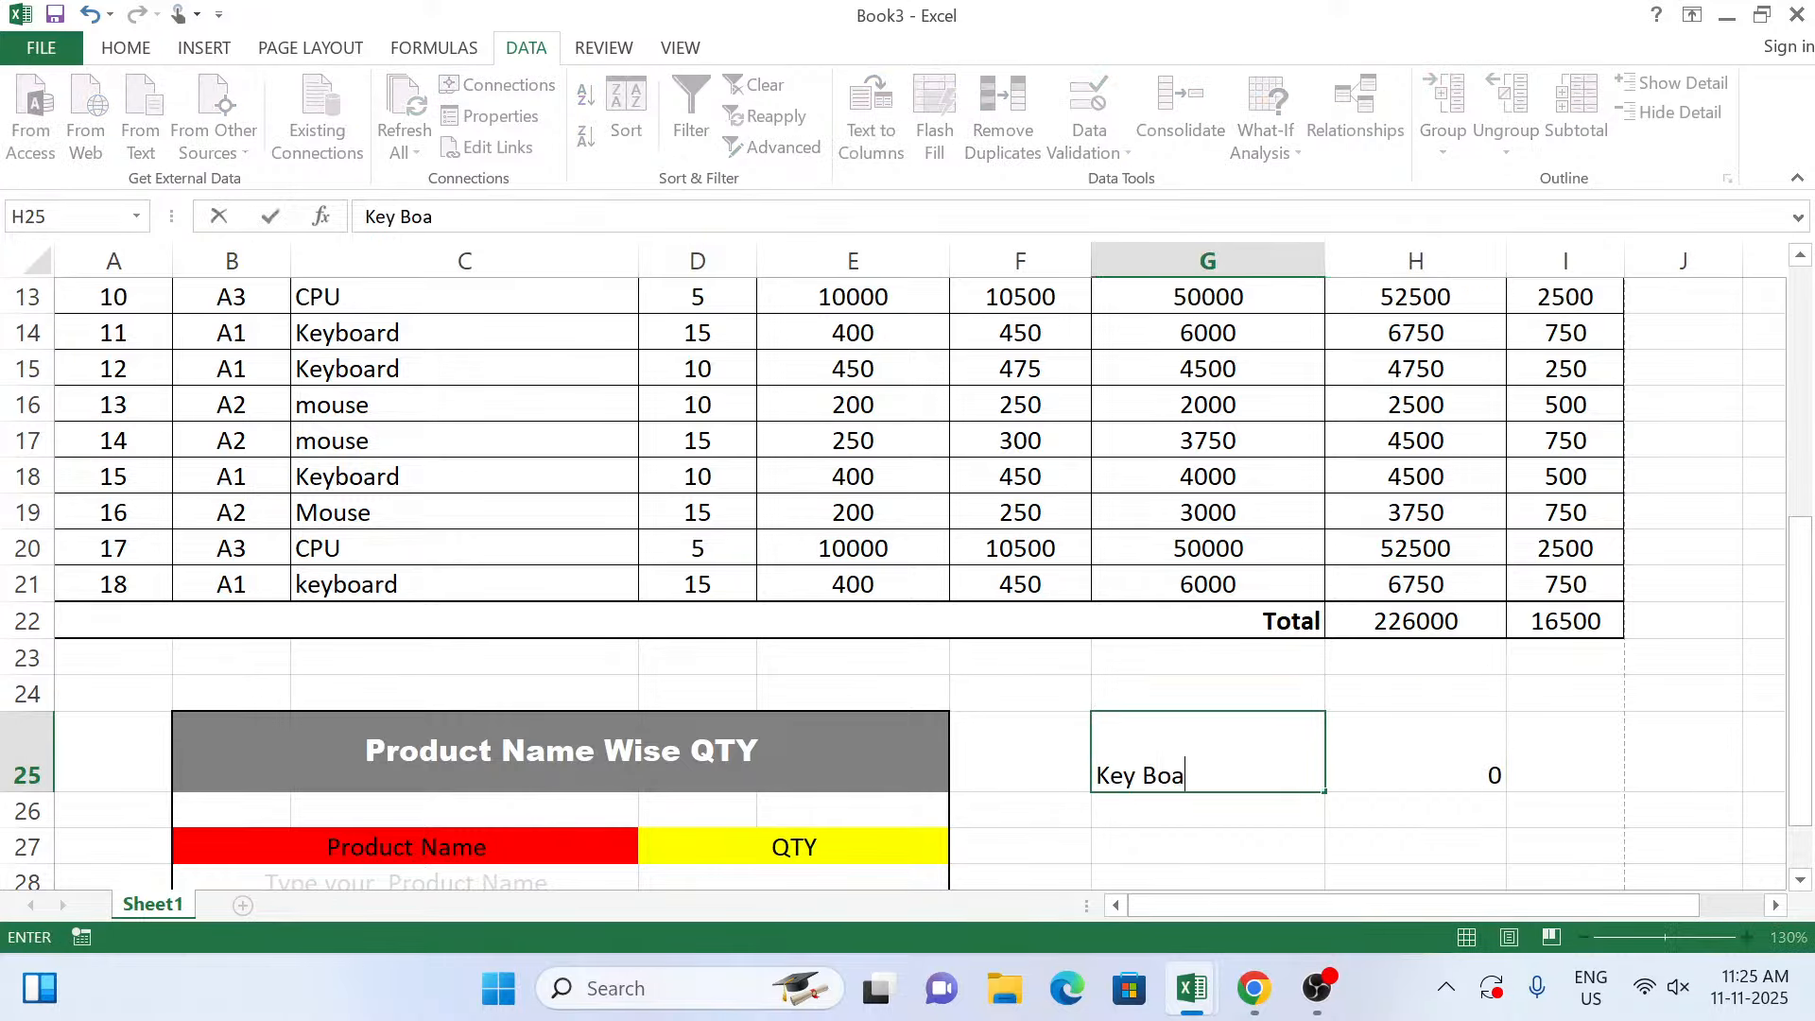
type("rd")
key("Tab")
Remove the space from the product name in G25 and lowercase its B, making it Keyboard, and reselect the cell.
left_click(1222, 772)
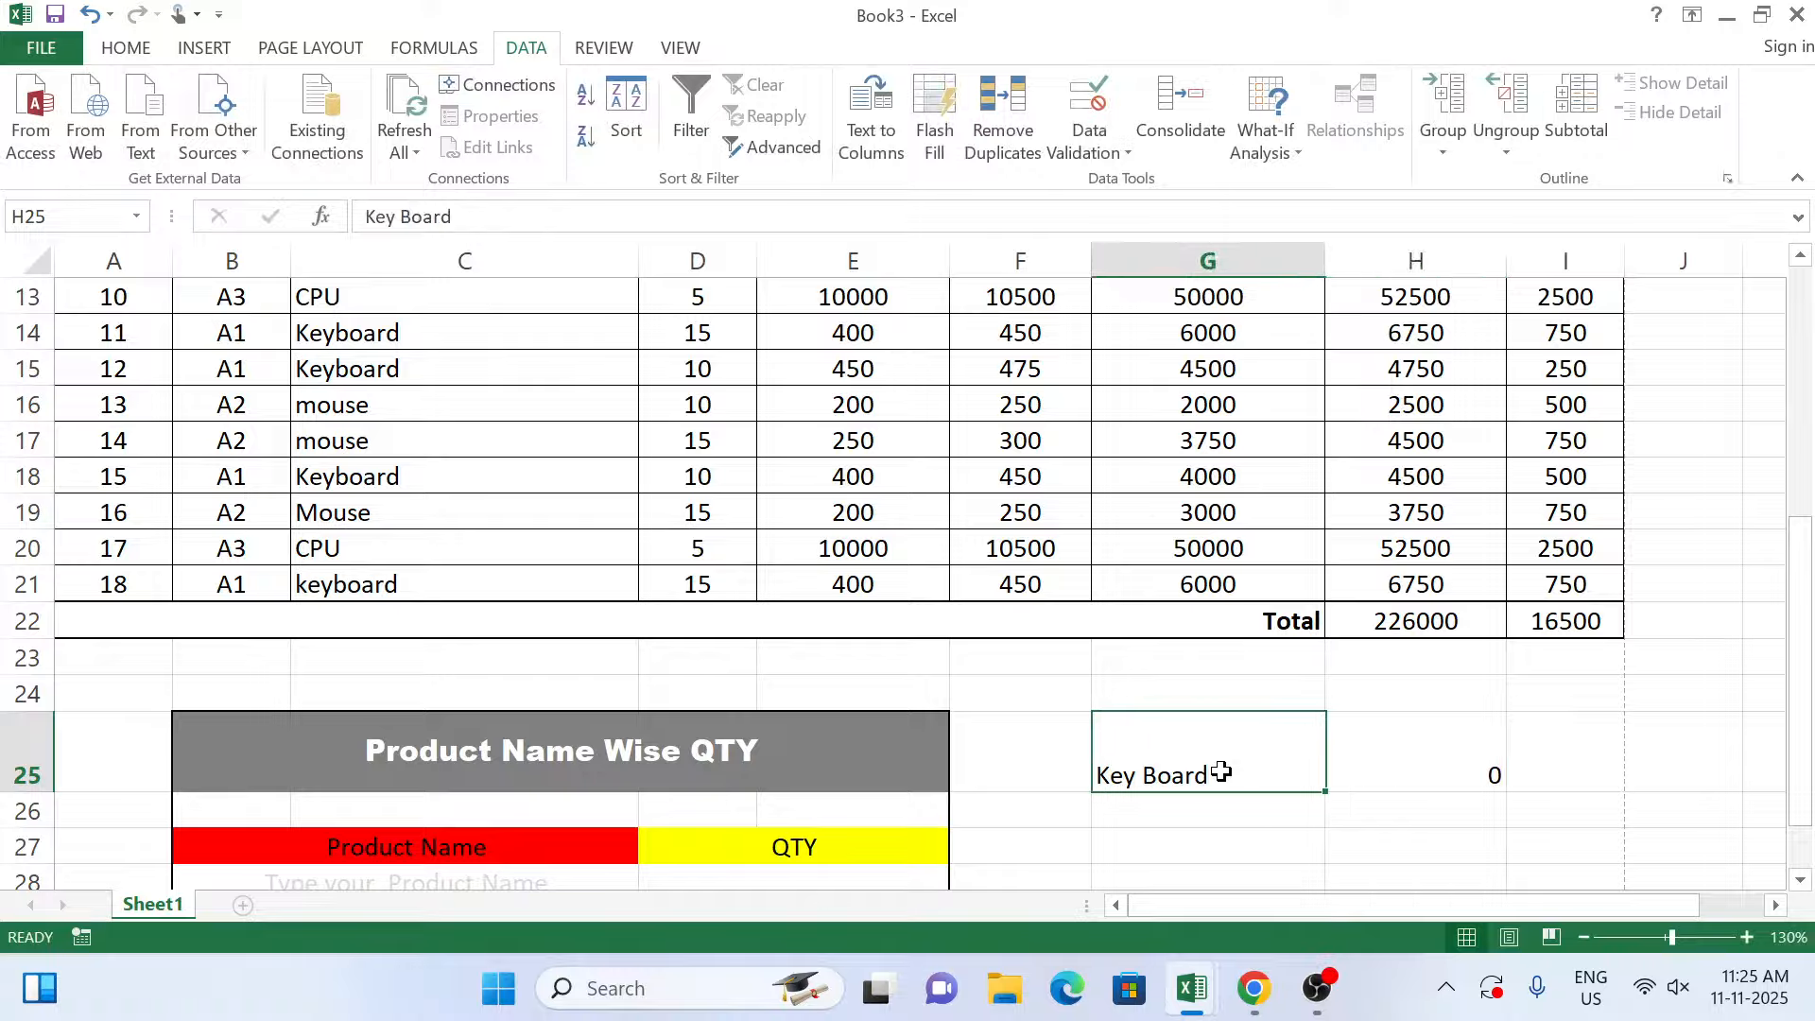
key("F2")
key("Left")
key("Left")
key("Left")
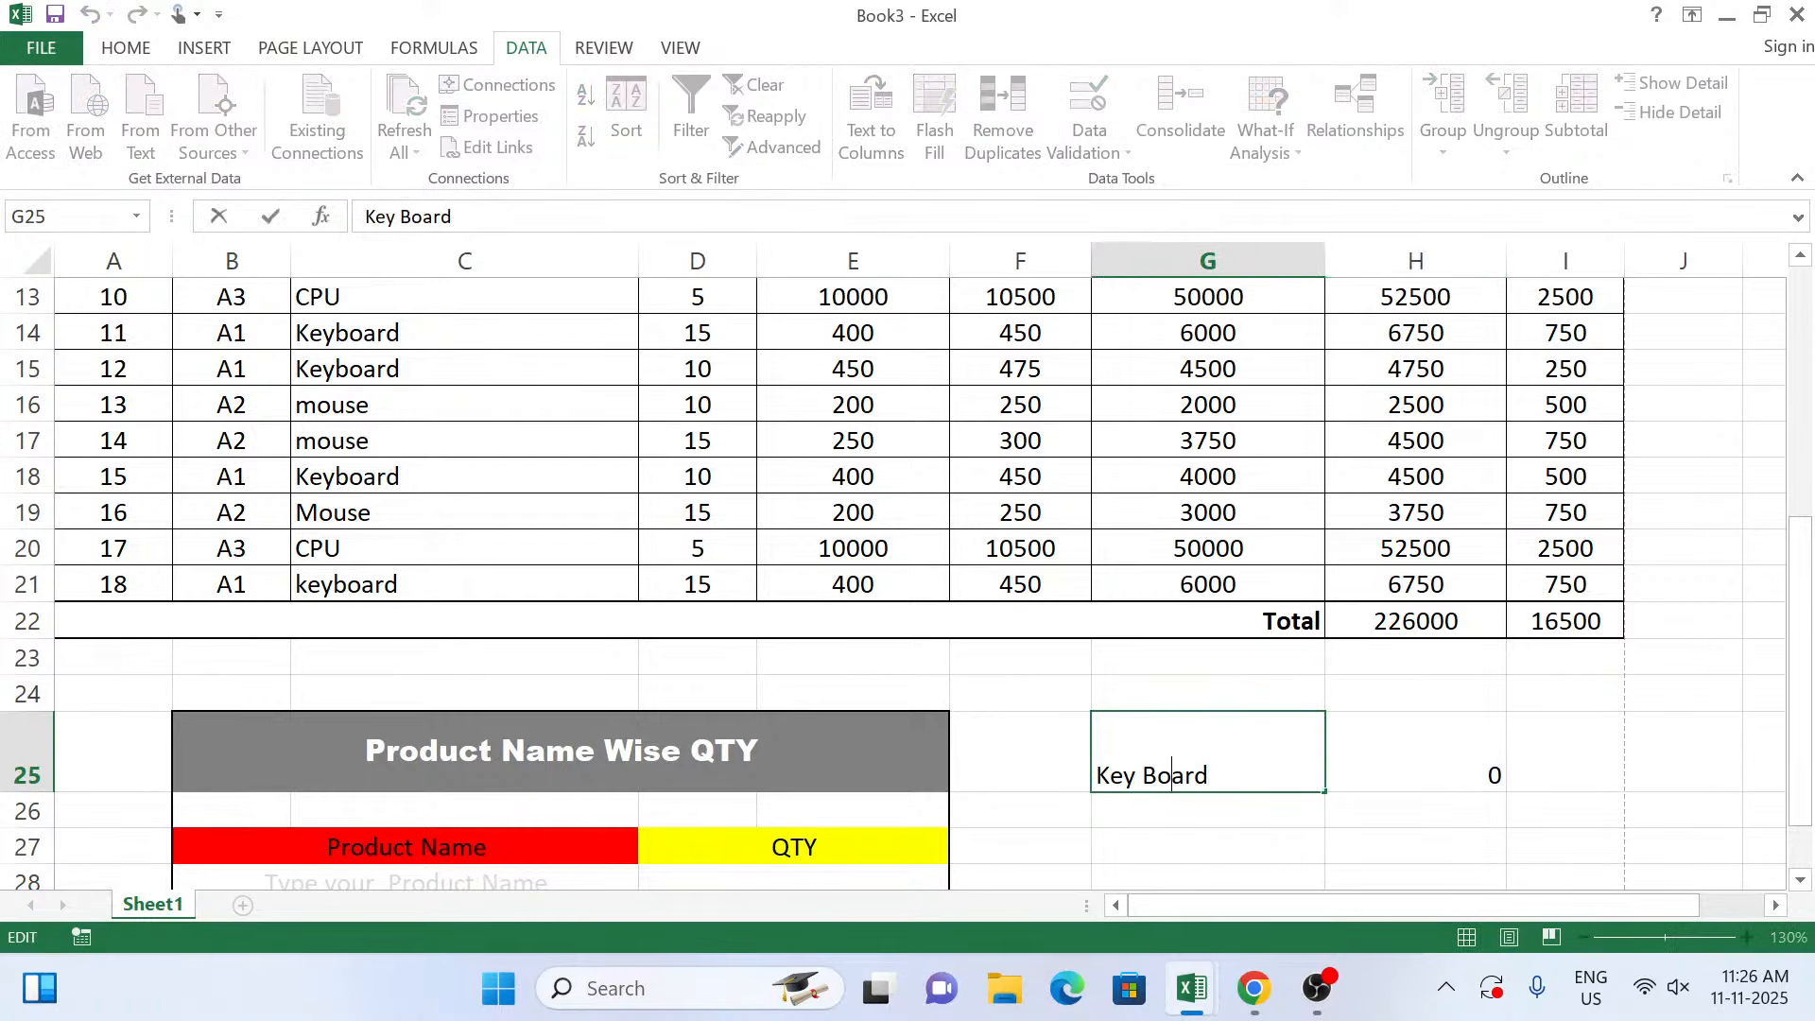
key("Left")
key("BackSpace")
key("BackSpace")
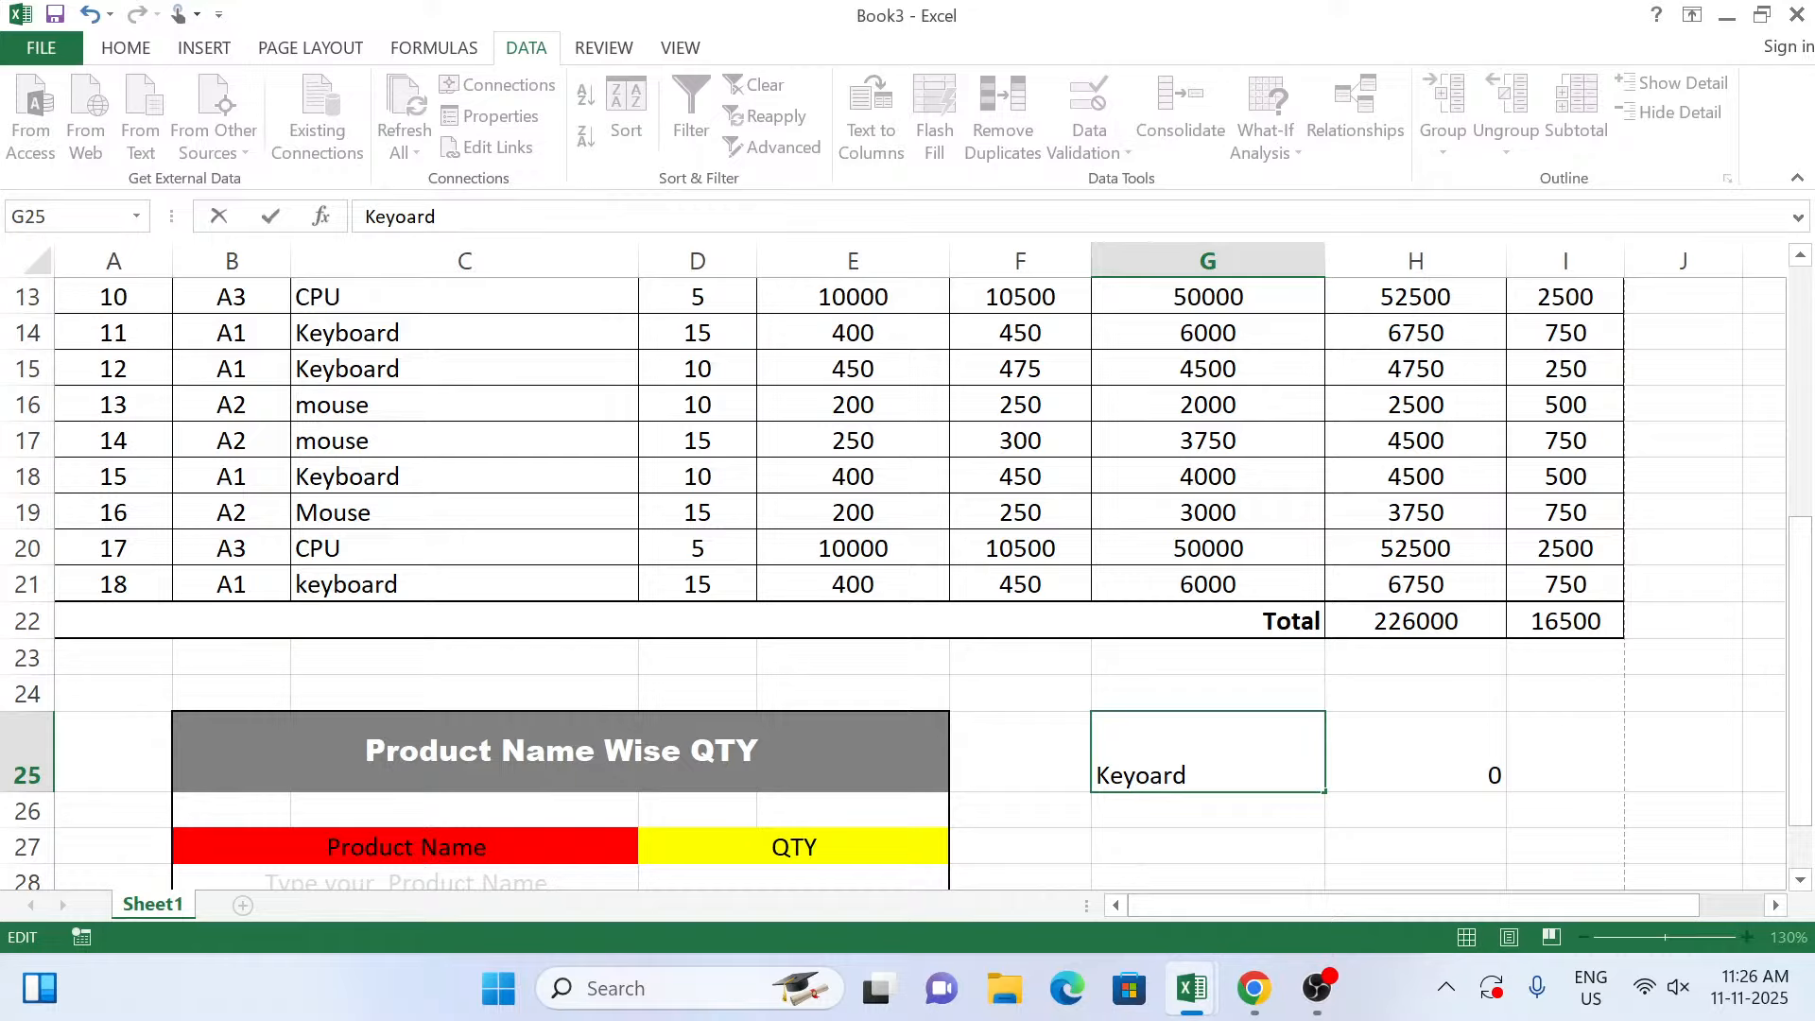
type("b")
key("Return")
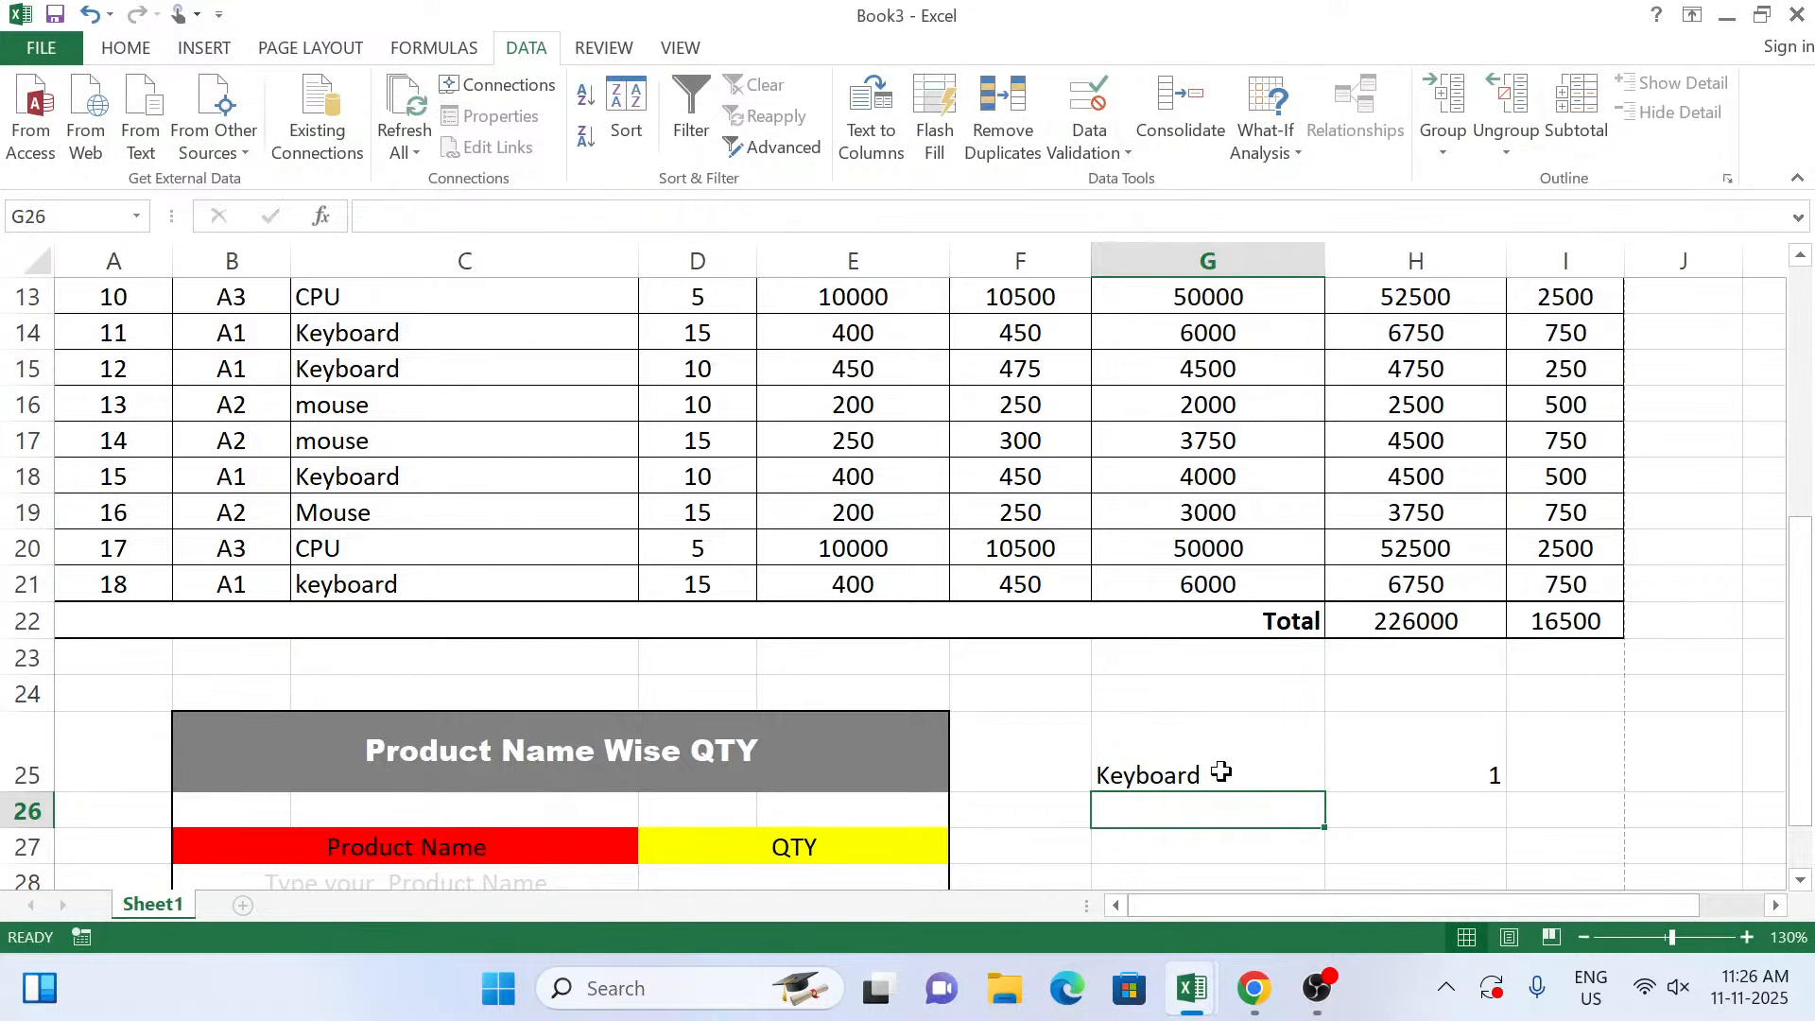
scroll(1238, 747, "down", 3)
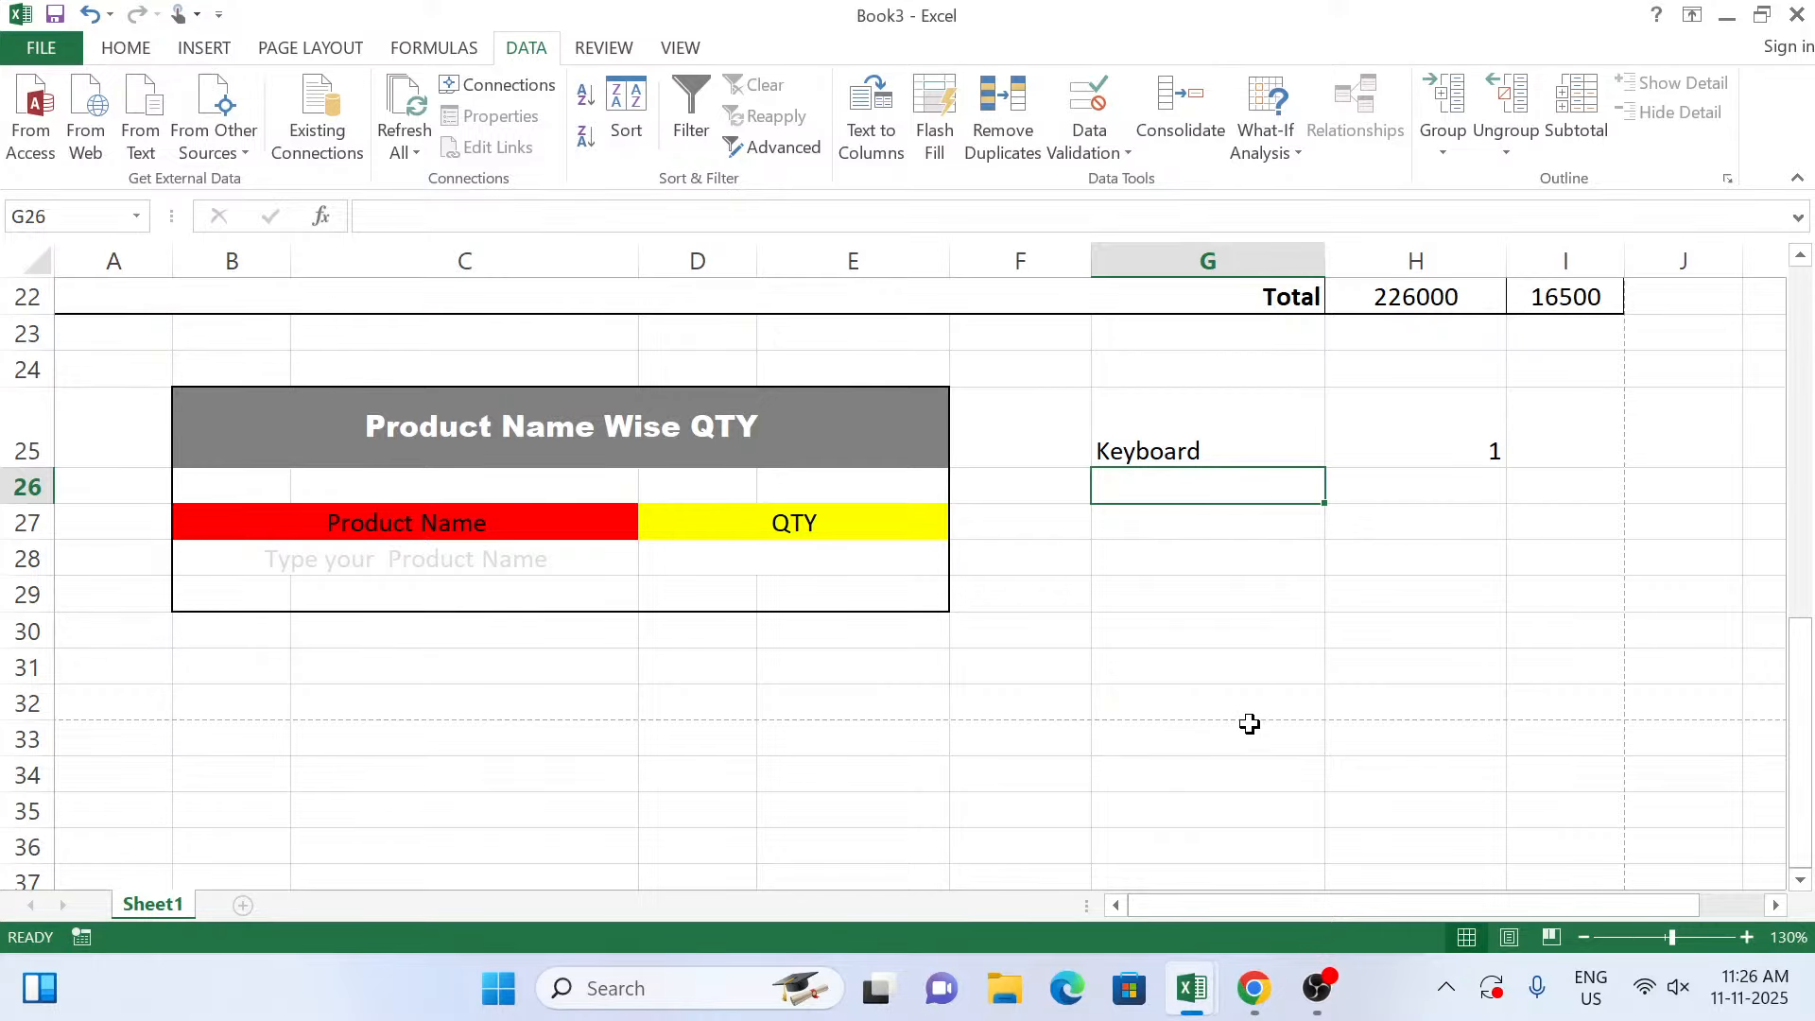
left_click(1218, 454)
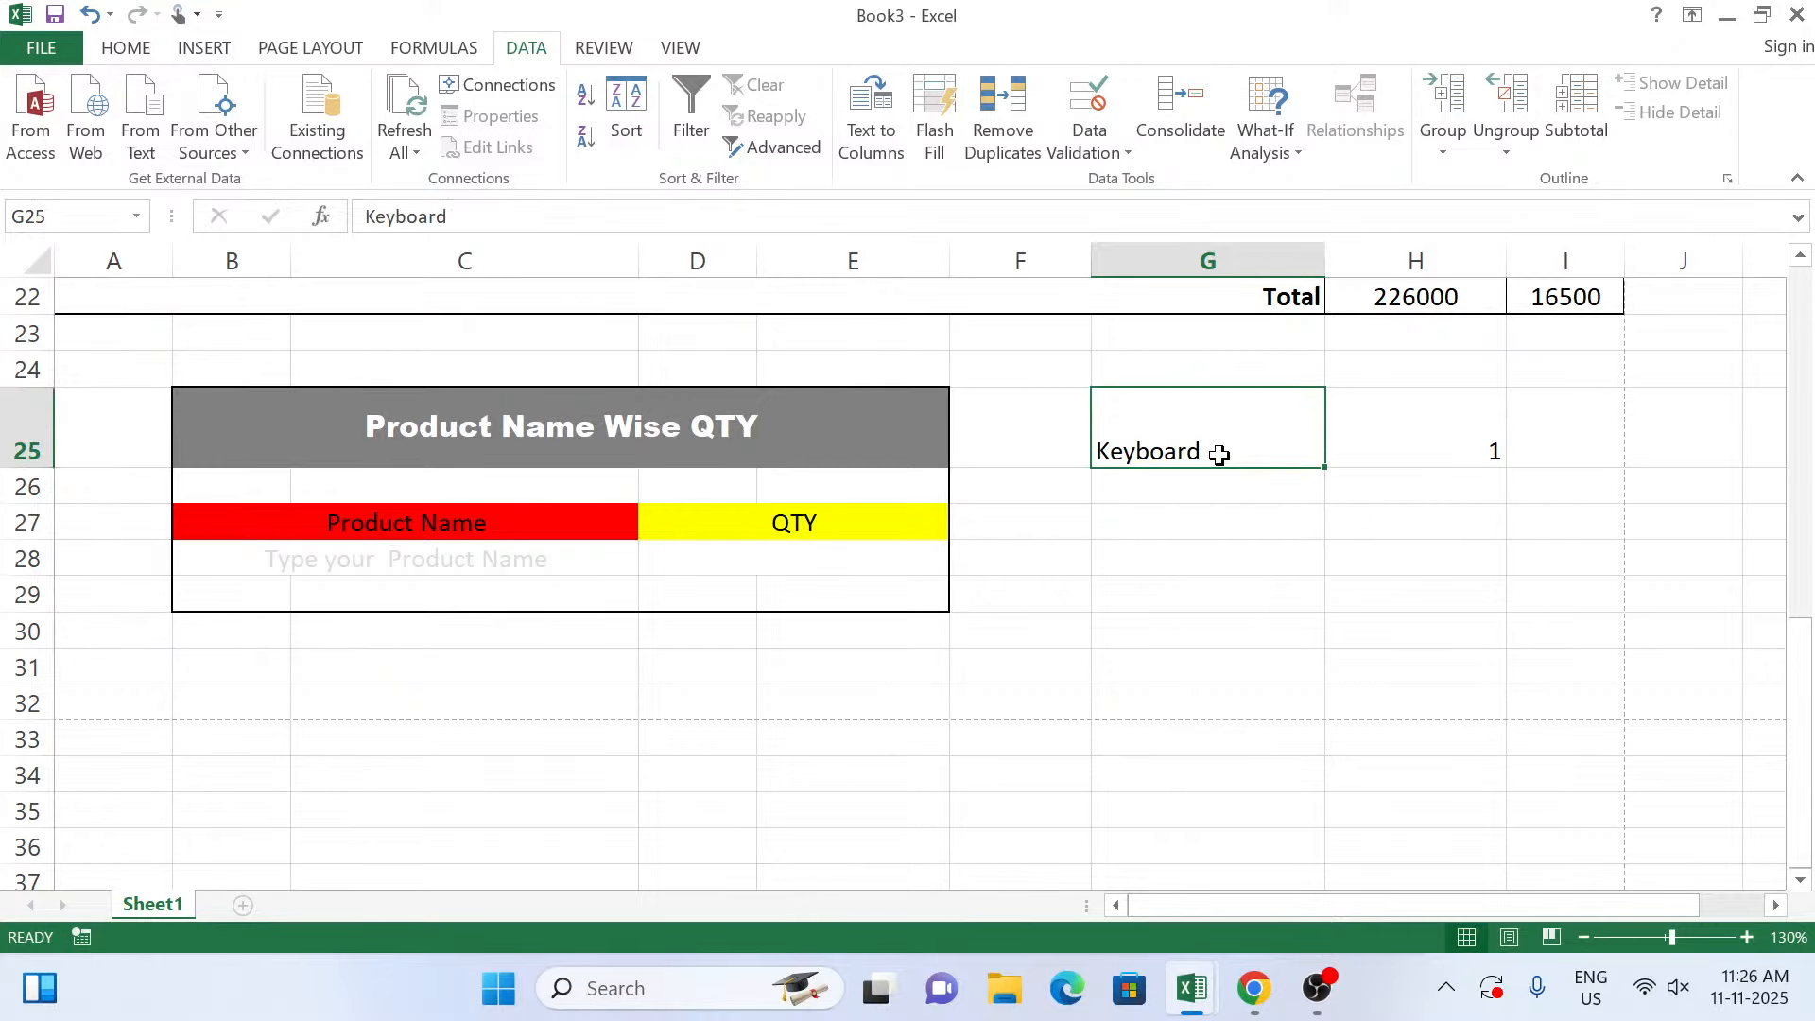
Review the EXACT formula in H25 and the product names and units in the sales table above the lookup area.
left_click(692, 551)
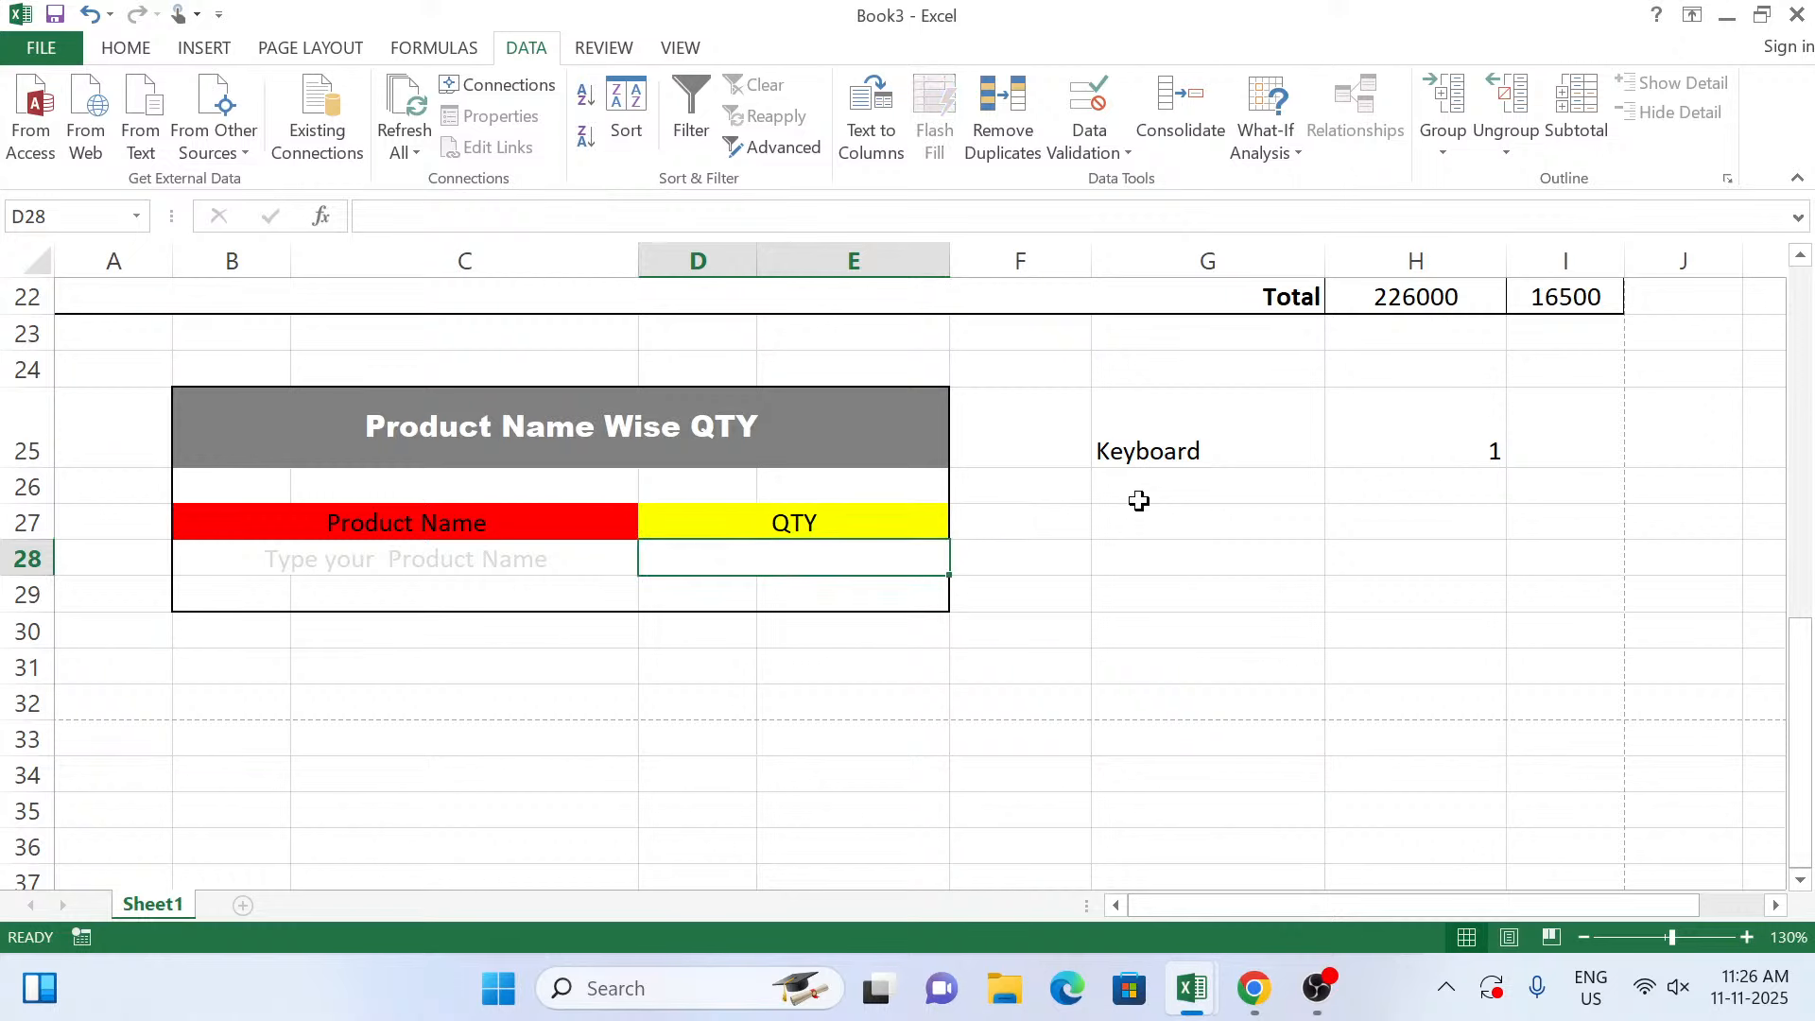
left_click(1443, 454)
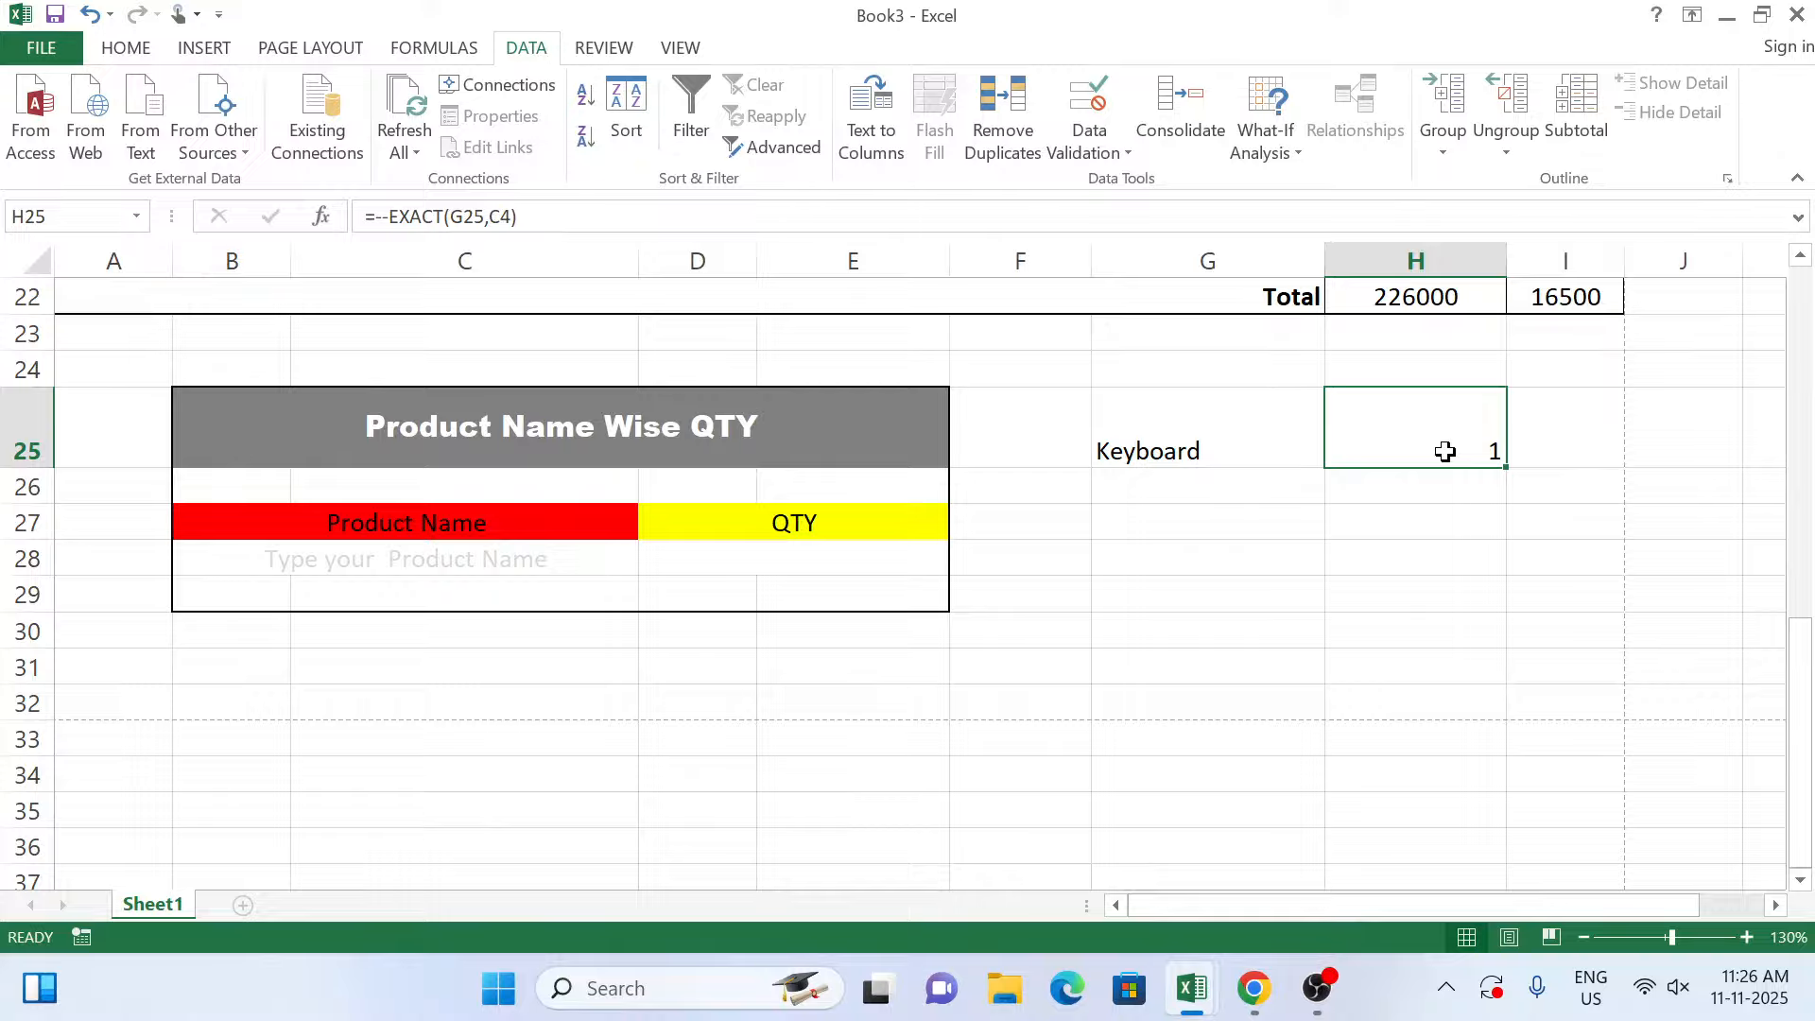
key("Down")
key("Down")
key("Down")
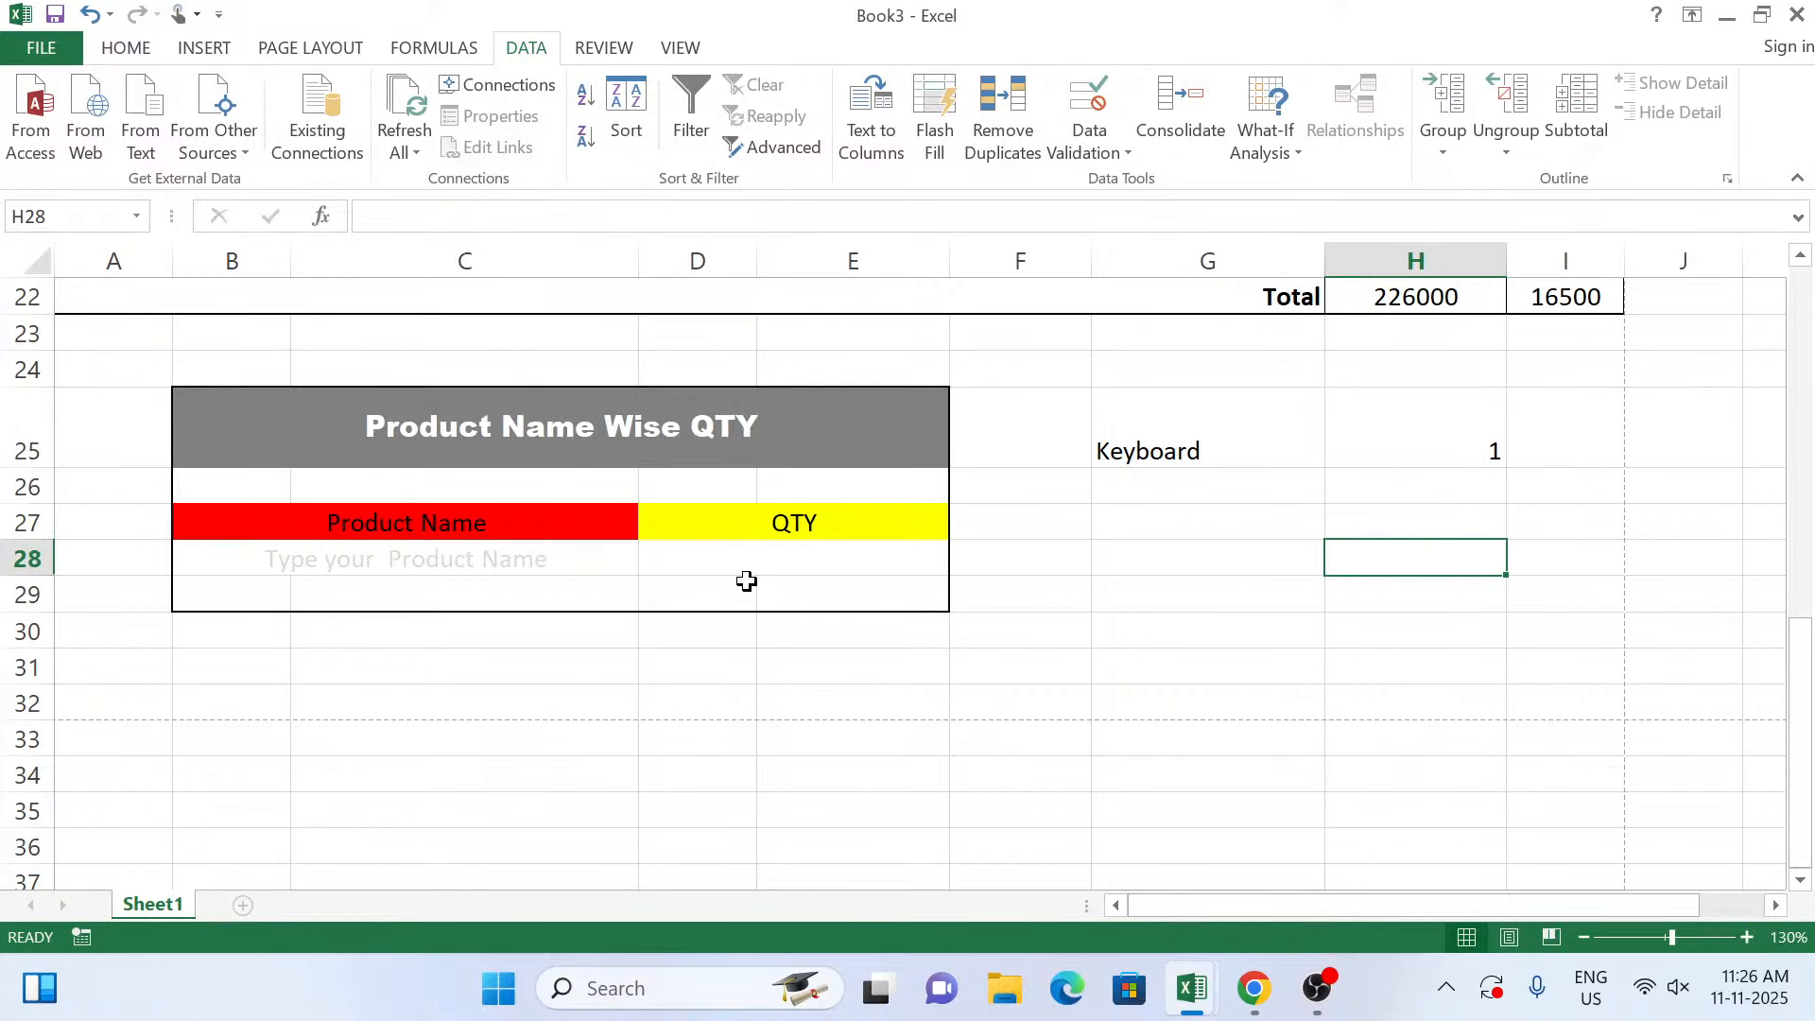
scroll(754, 560, "up", 7)
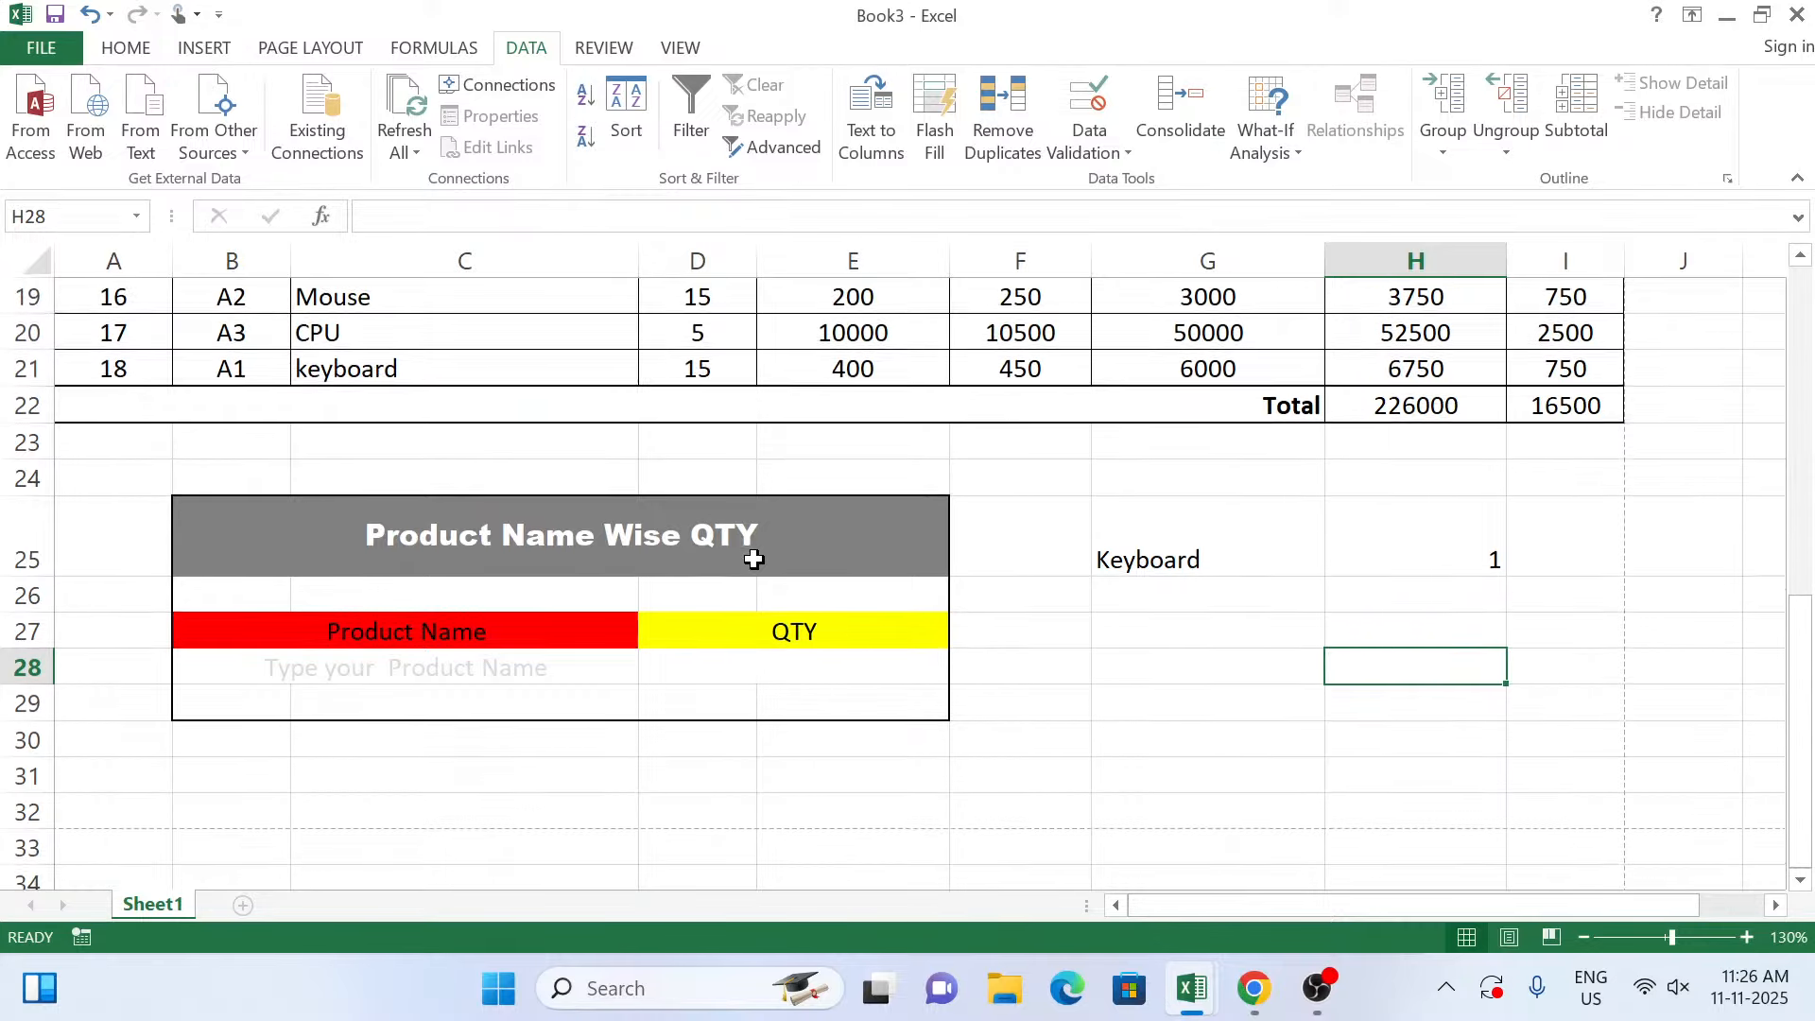
scroll(551, 641, "down", 3)
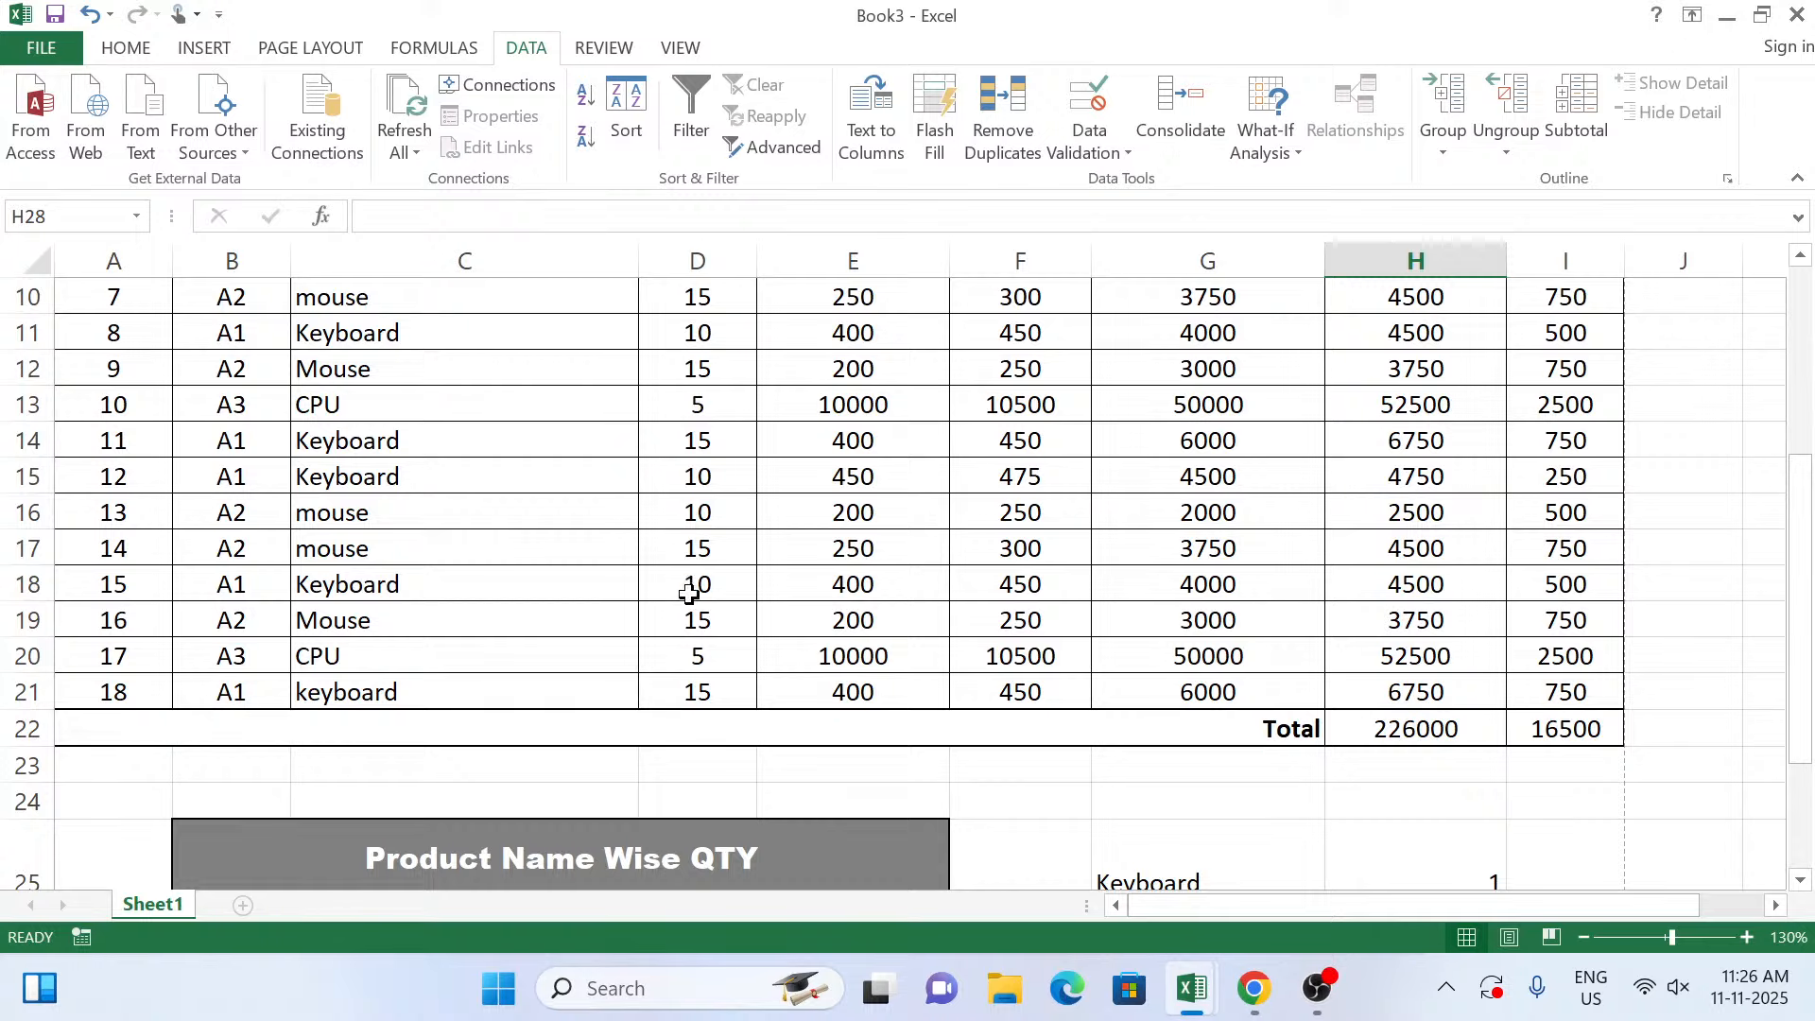
scroll(679, 603, "up", 3)
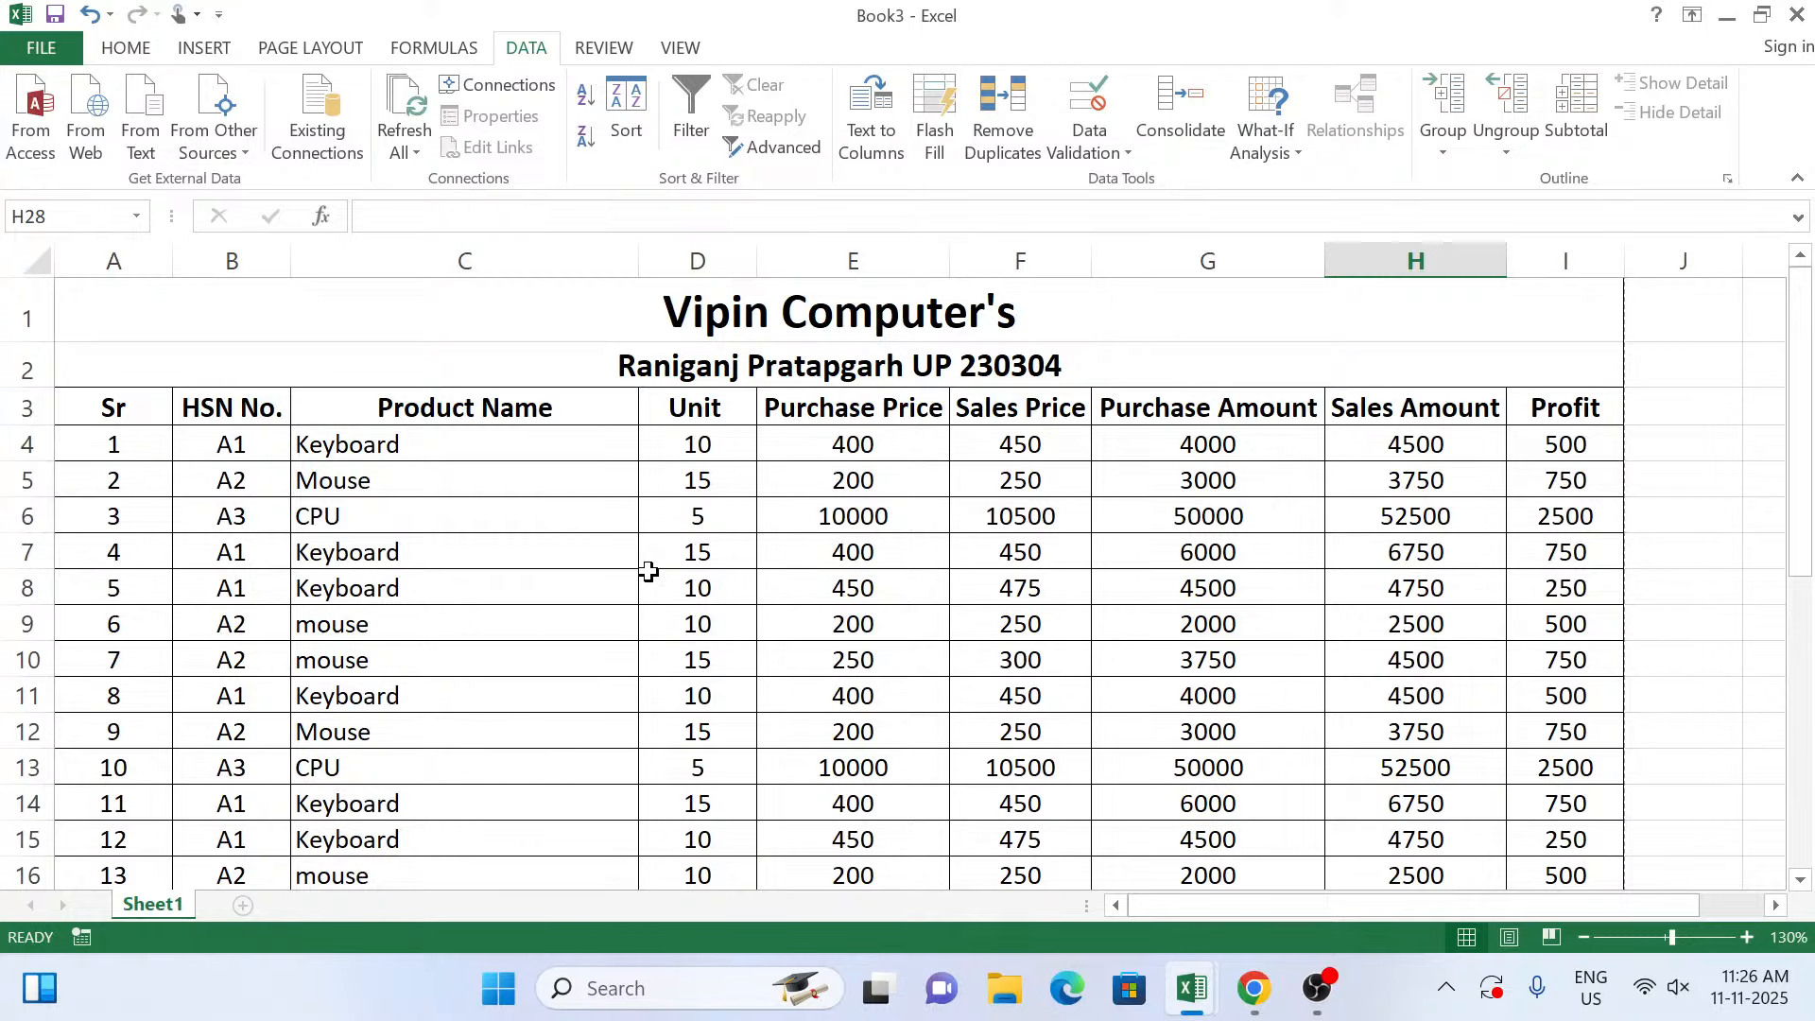
scroll(709, 534, "down", 4)
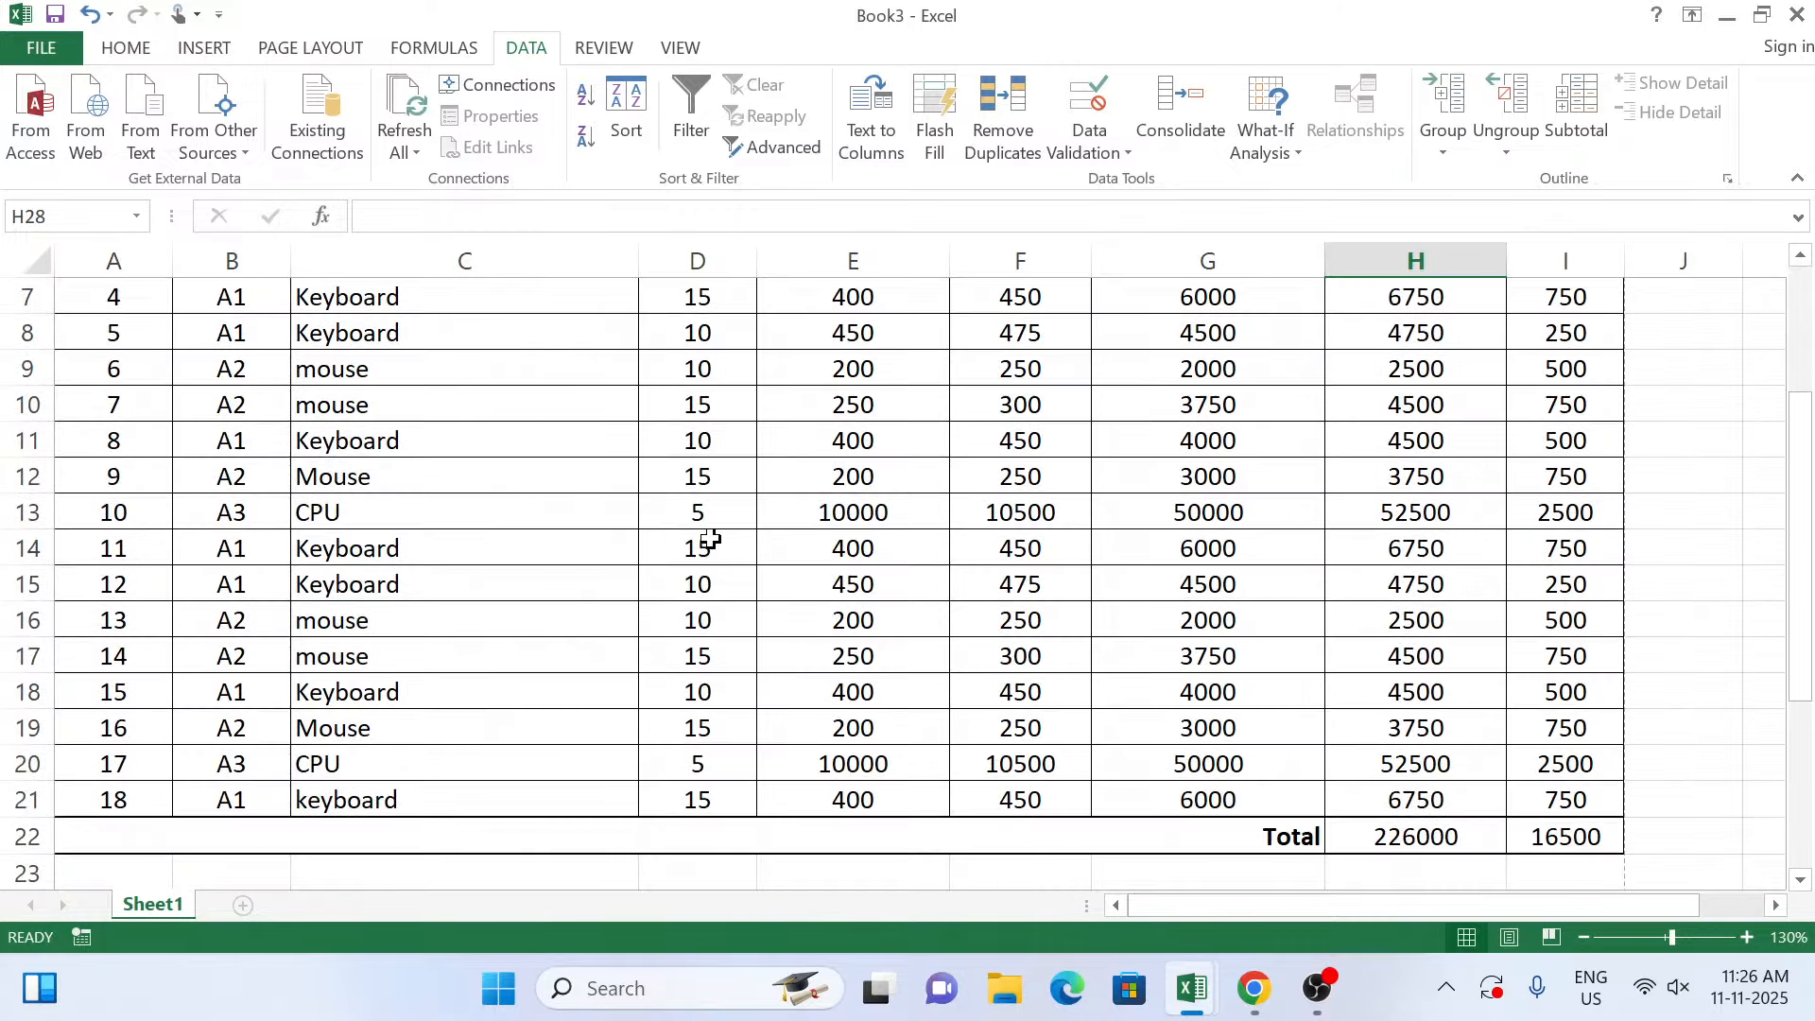
scroll(719, 545, "down", 3)
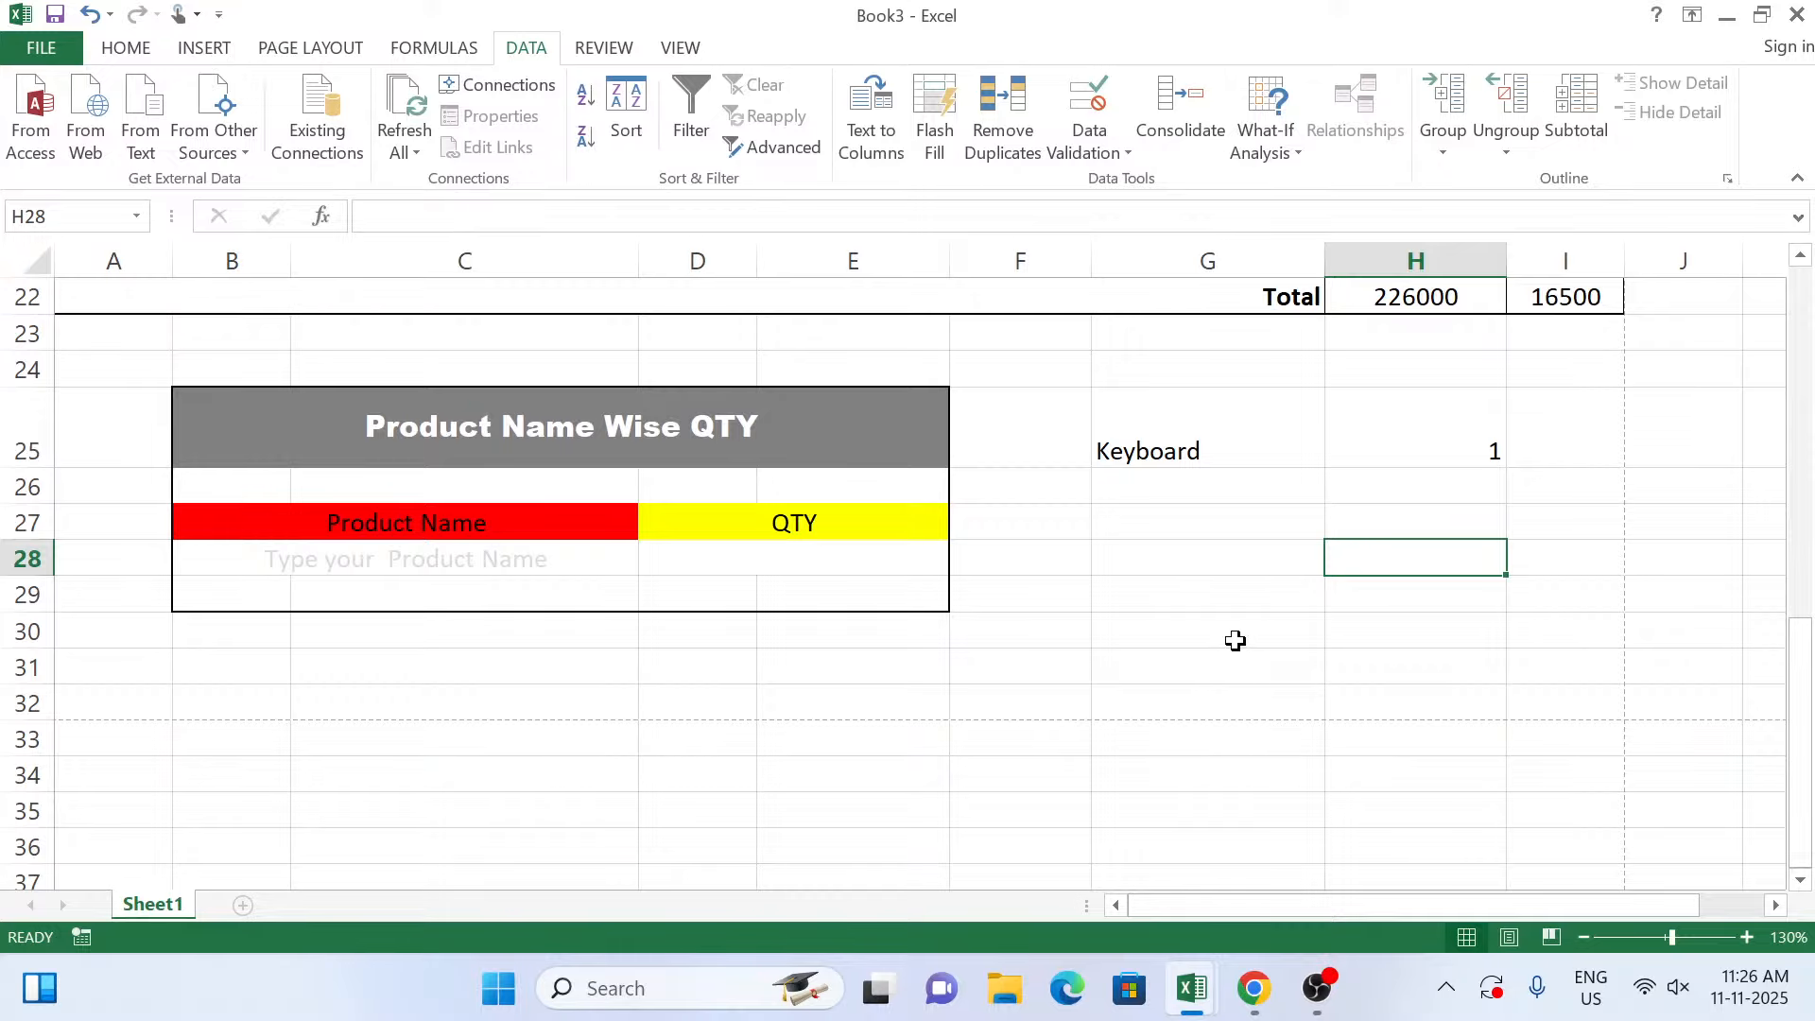
Enter sample numbers in G30:H32, with 4 and 6, 8 and 3, and 8 and 9 in successive rows.
left_click(1190, 636)
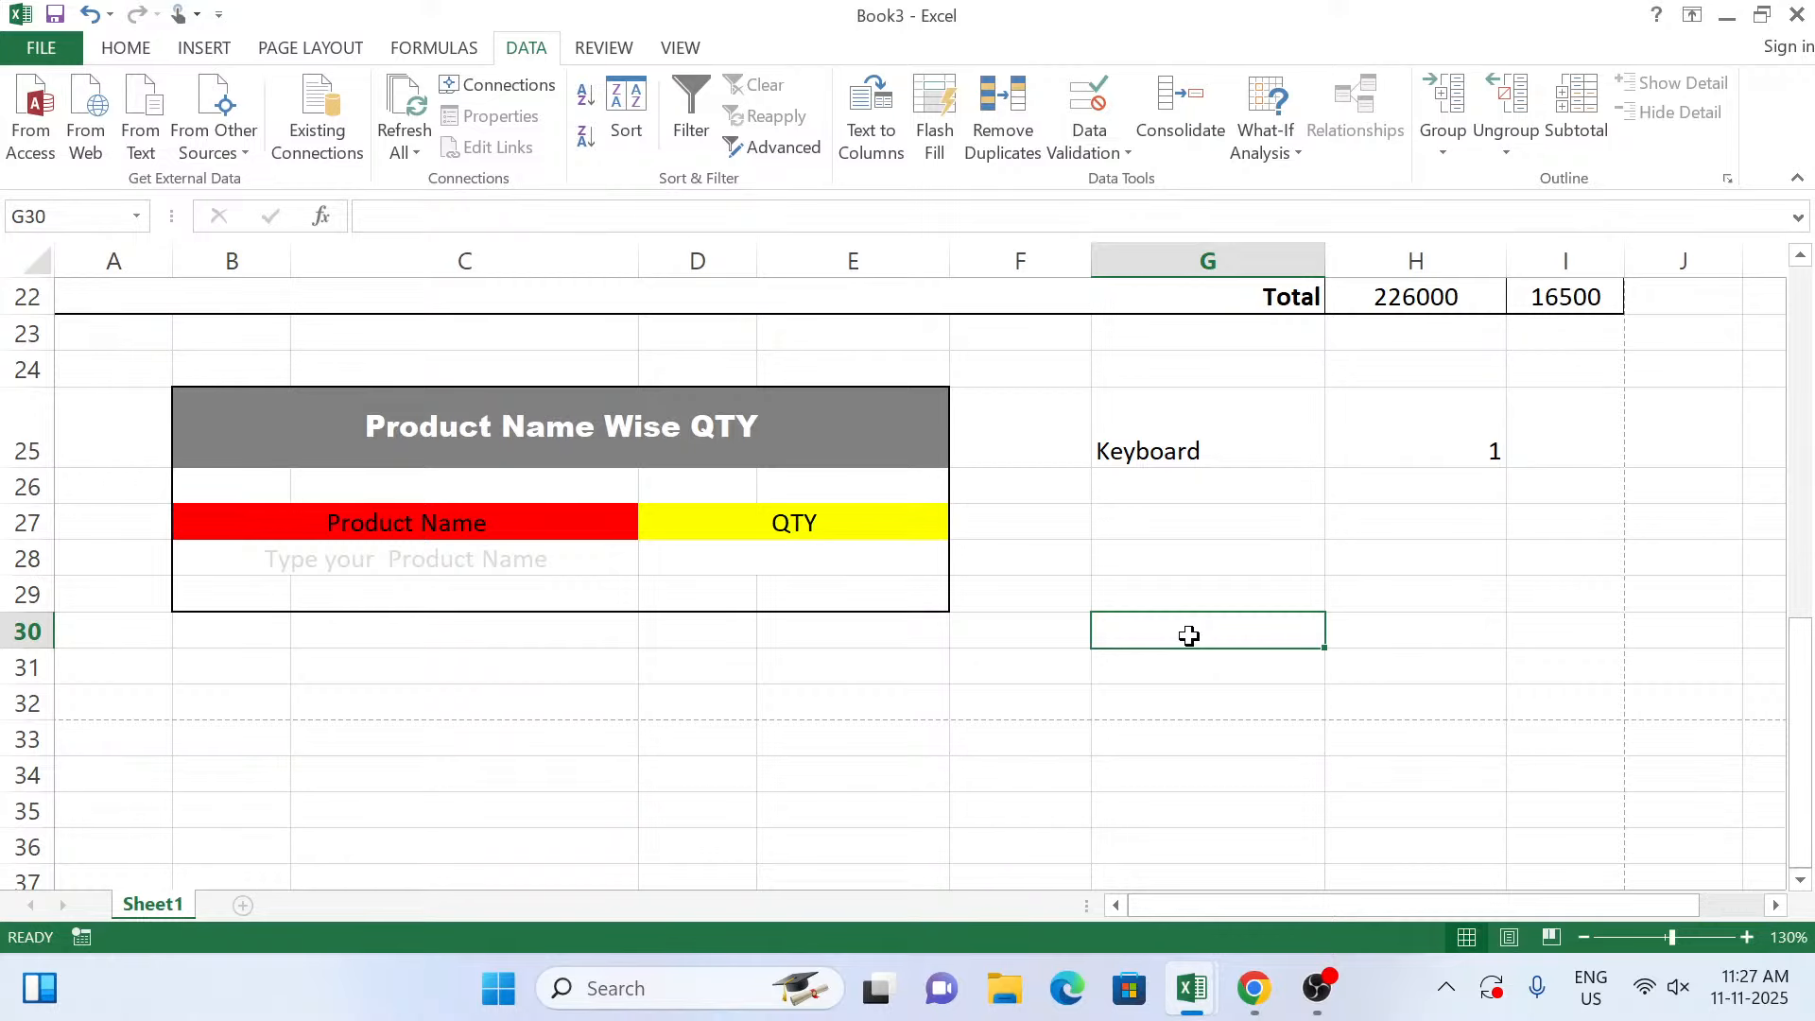
type("4")
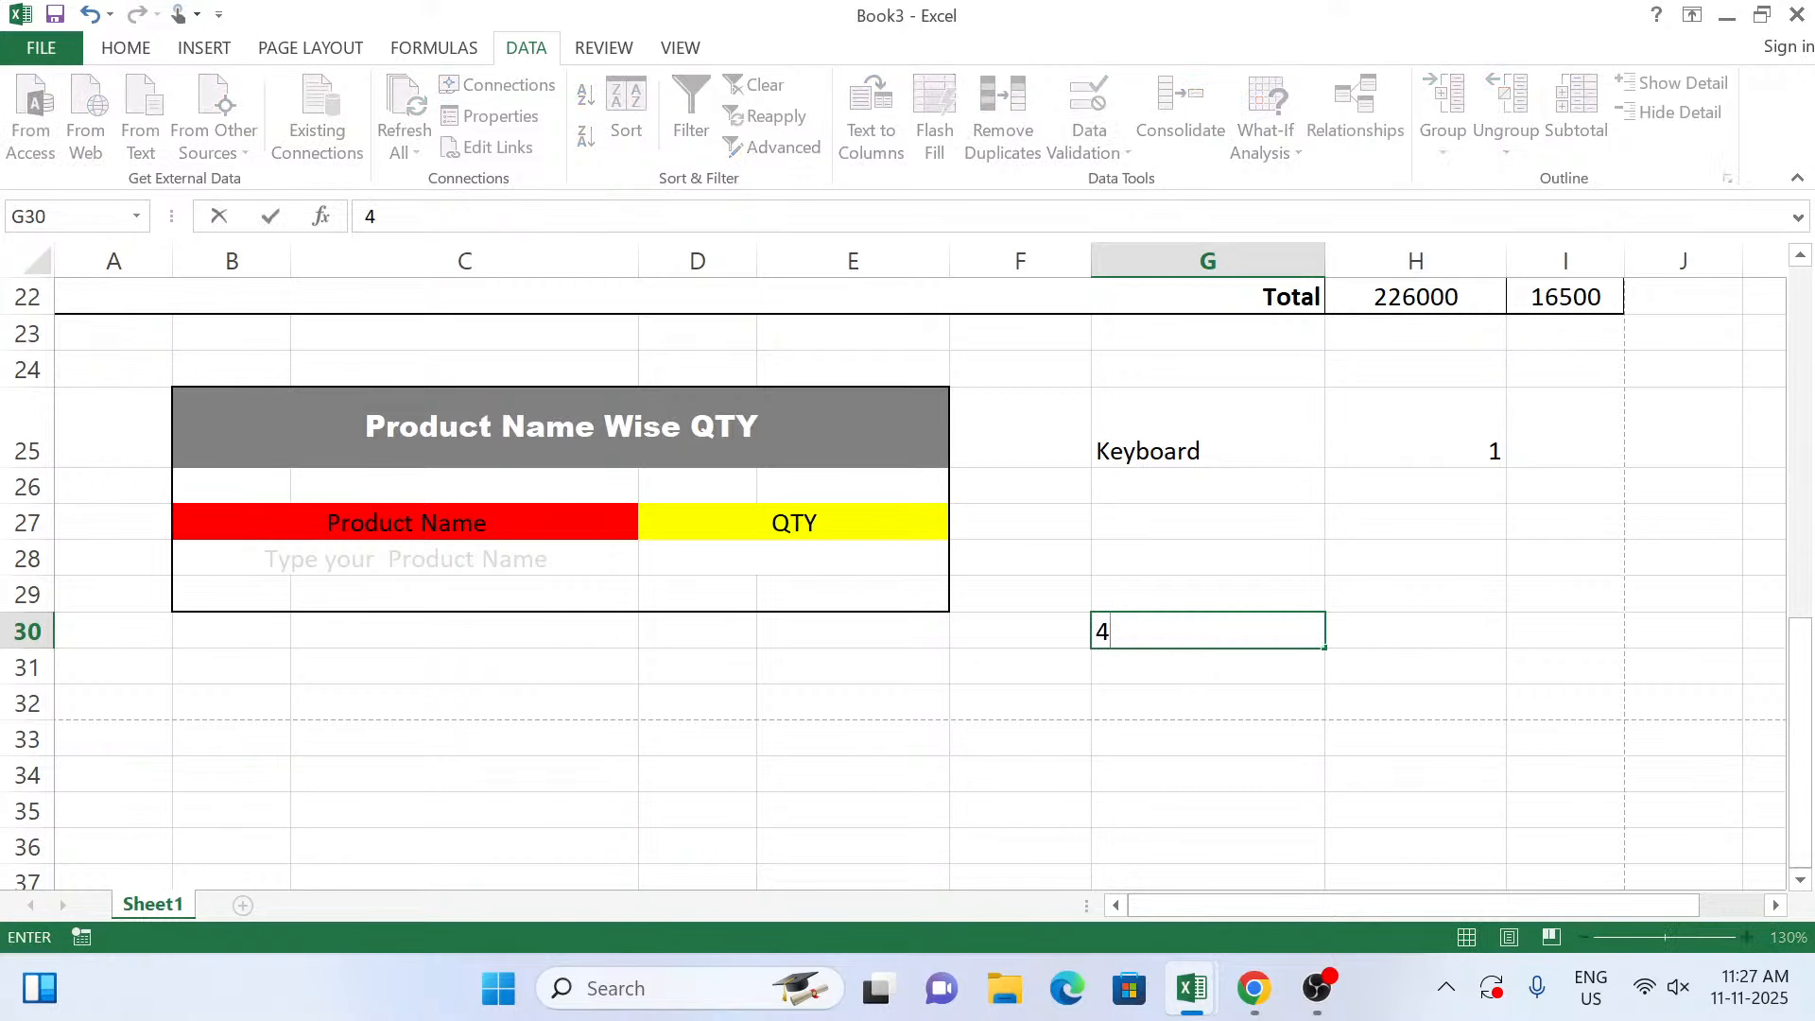
key("Tab")
type("6")
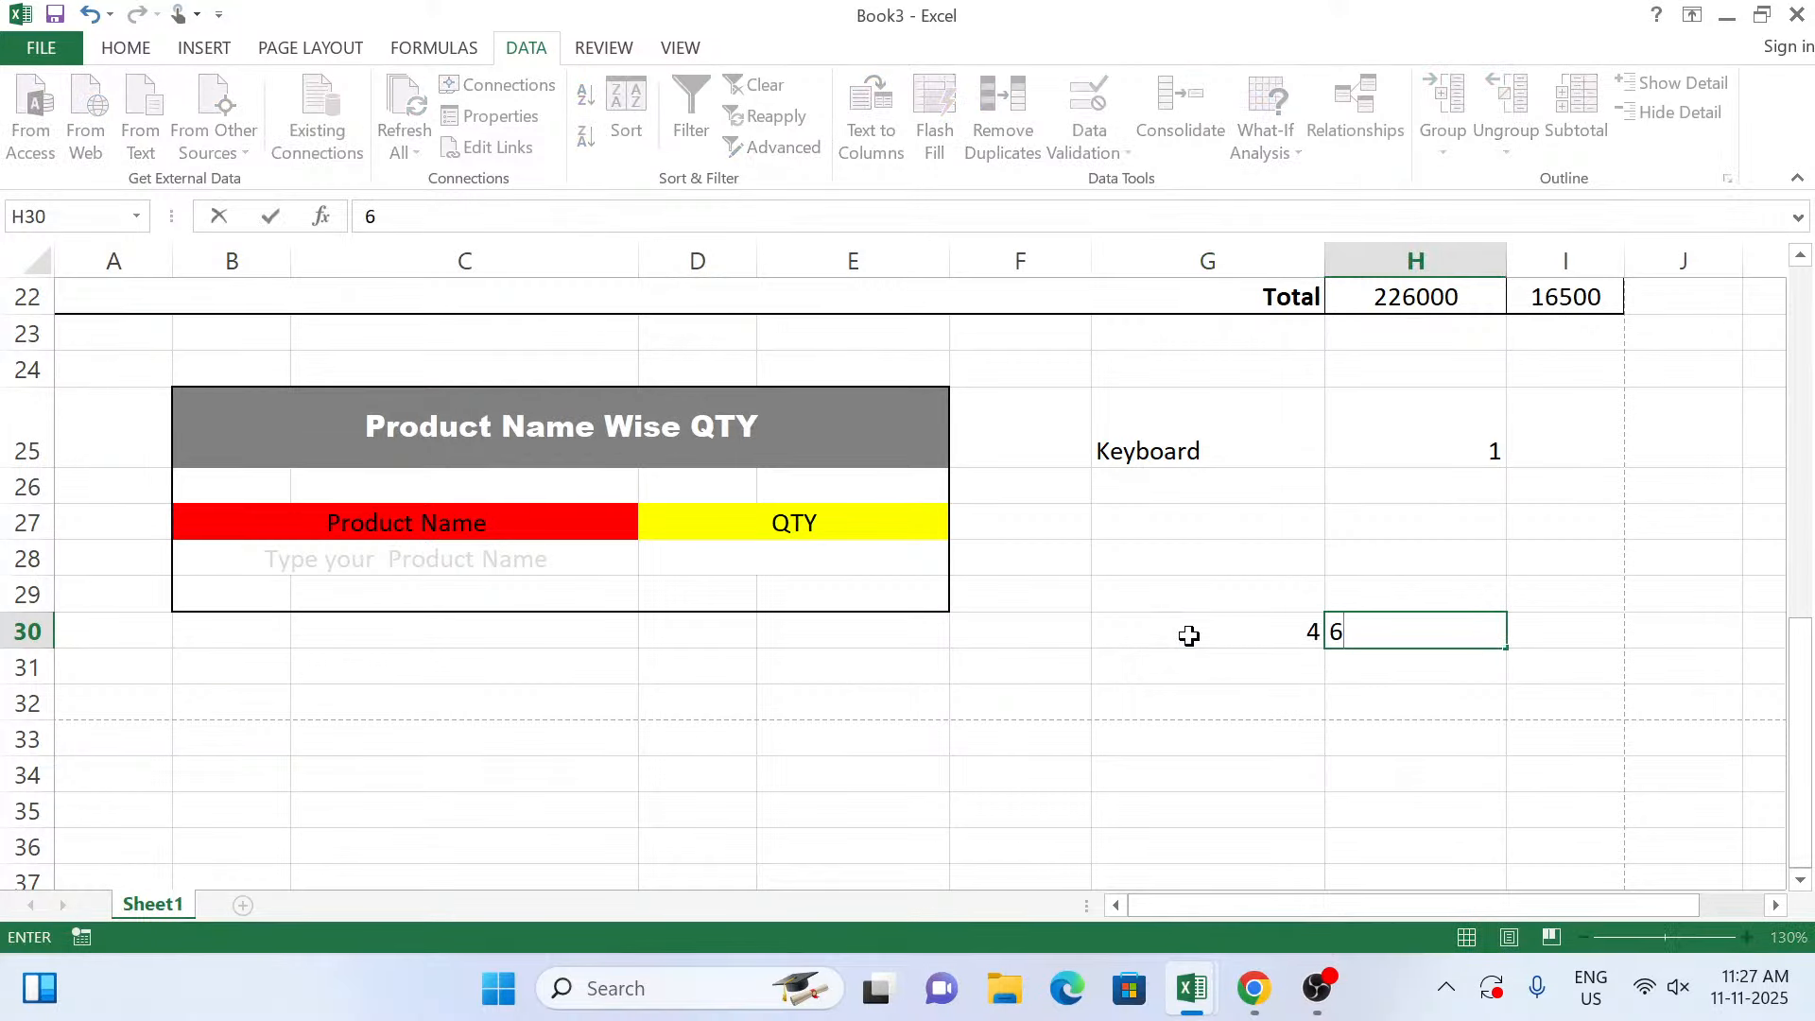
key("Tab")
key("Return")
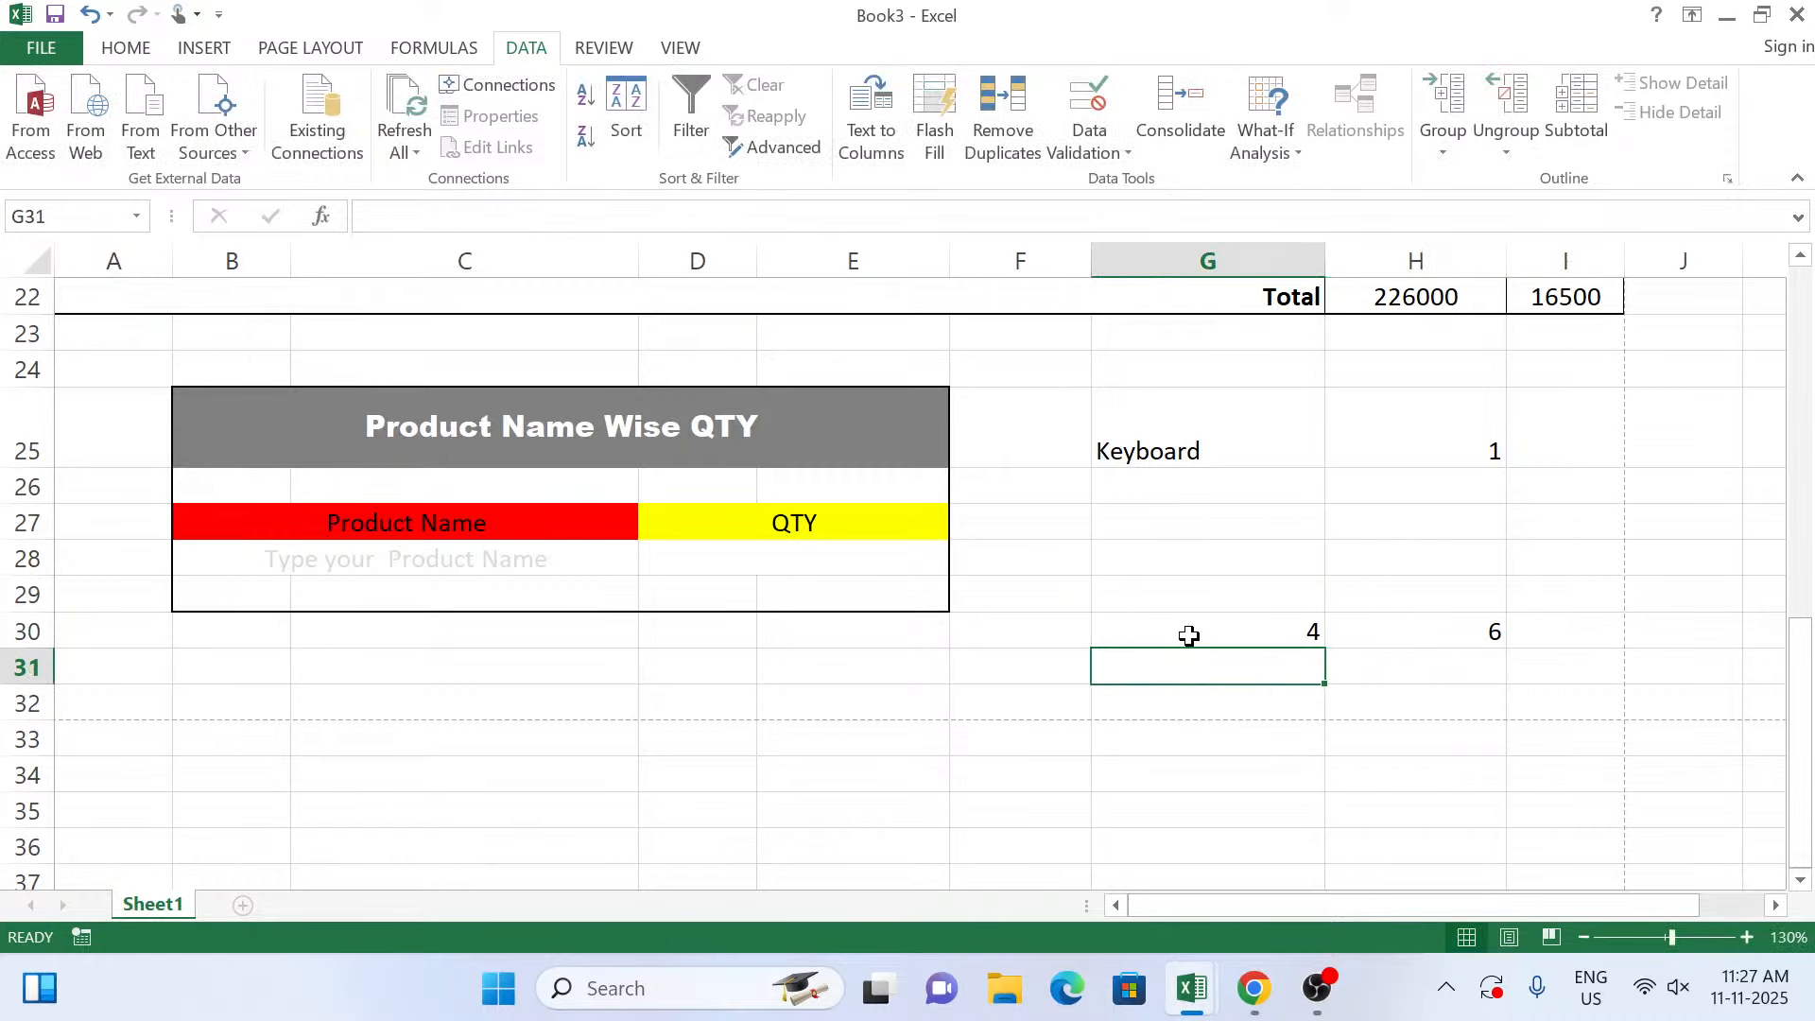
type("8")
key("Tab")
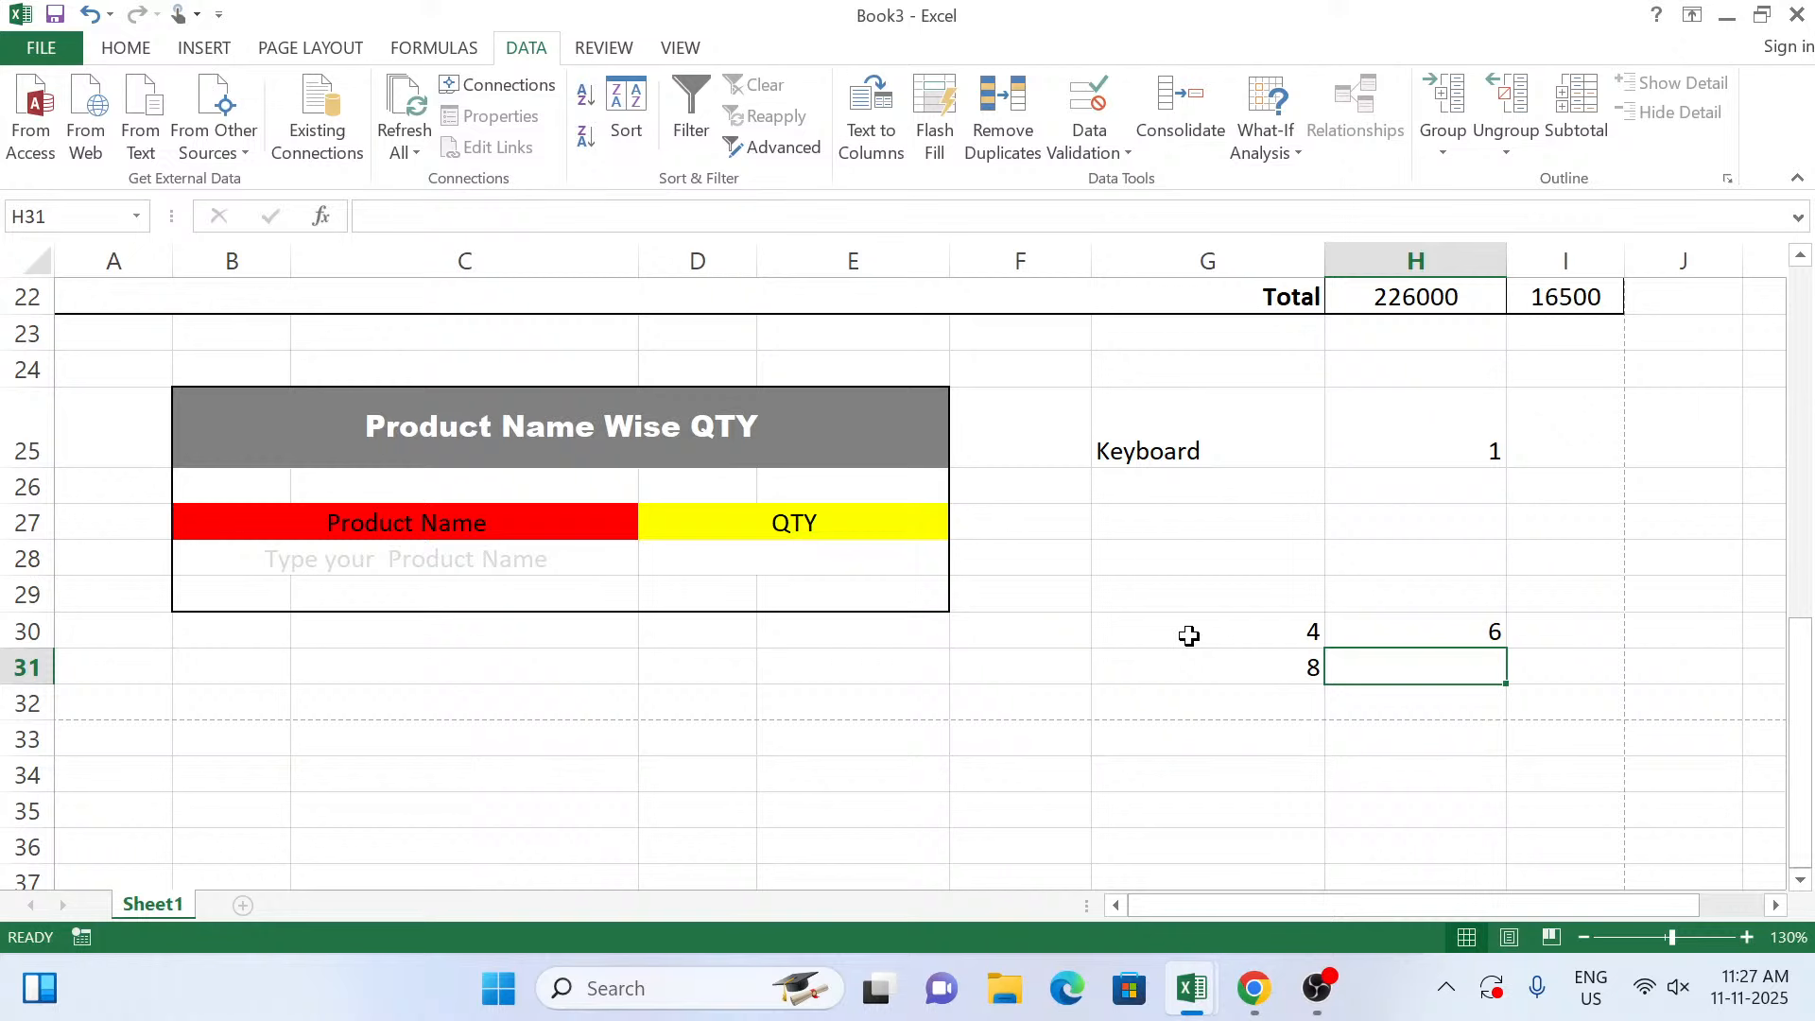
type("3")
key("Return")
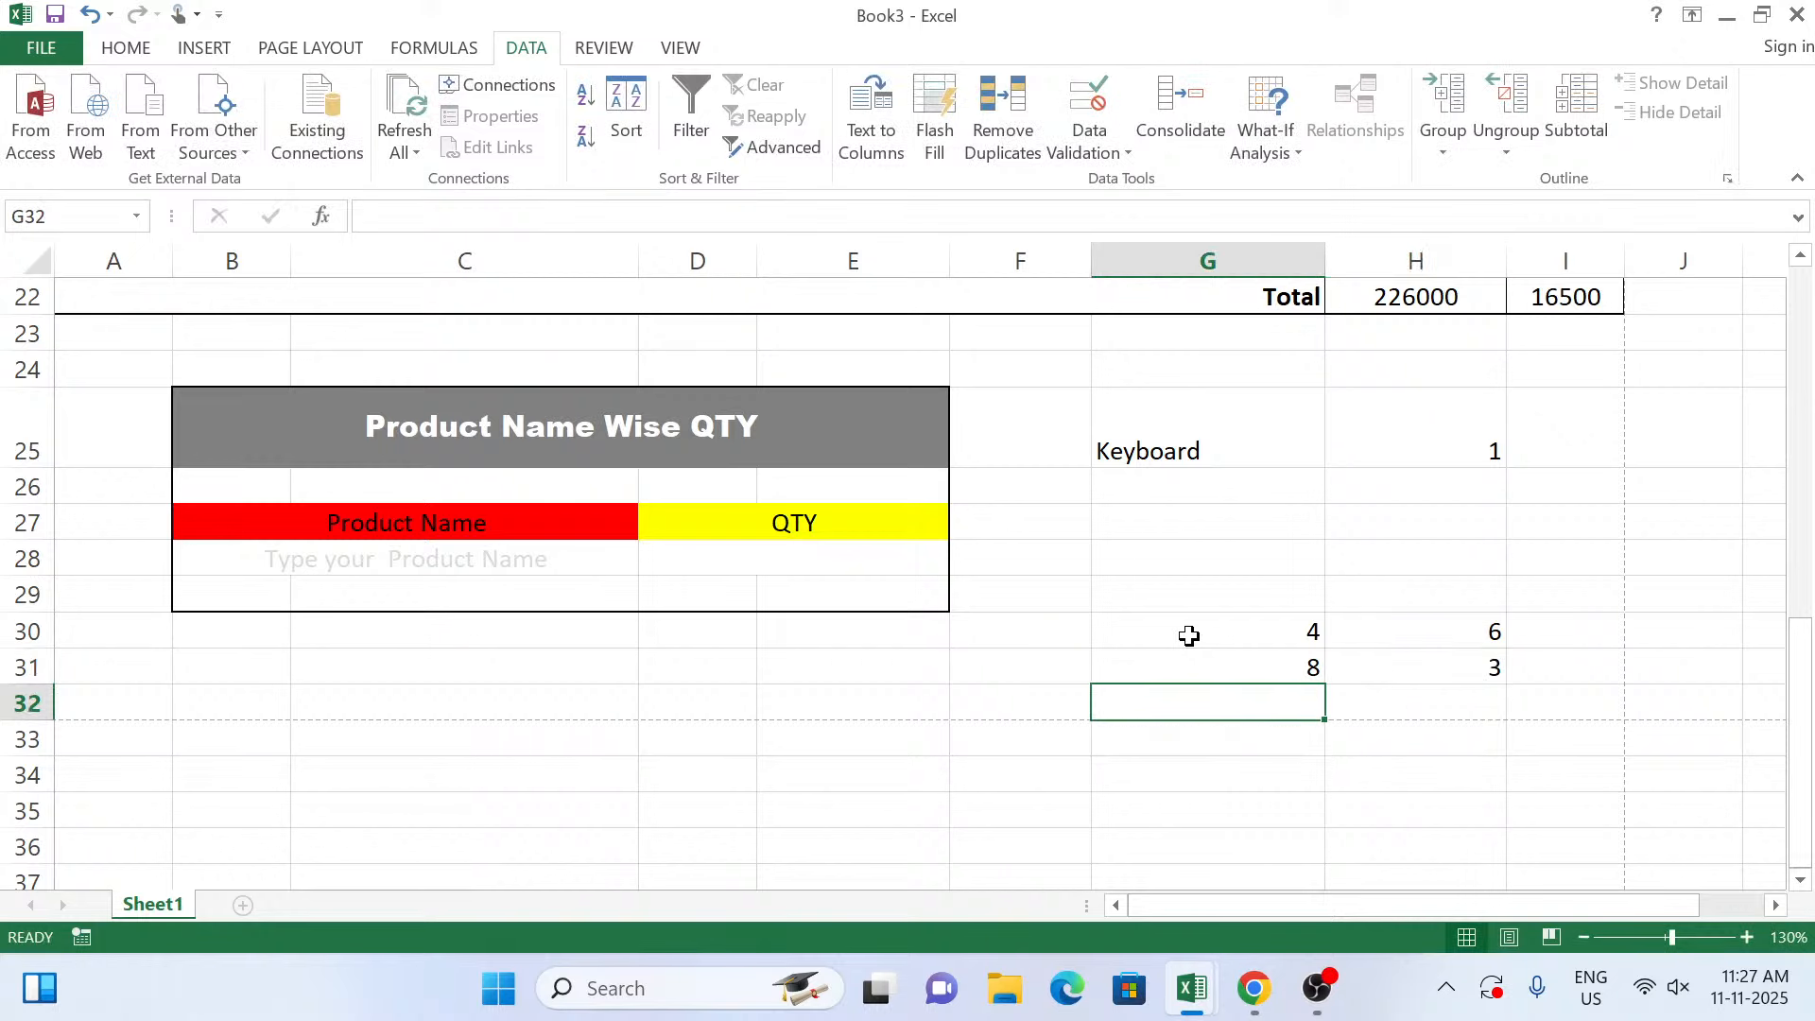
type("8")
key("Tab")
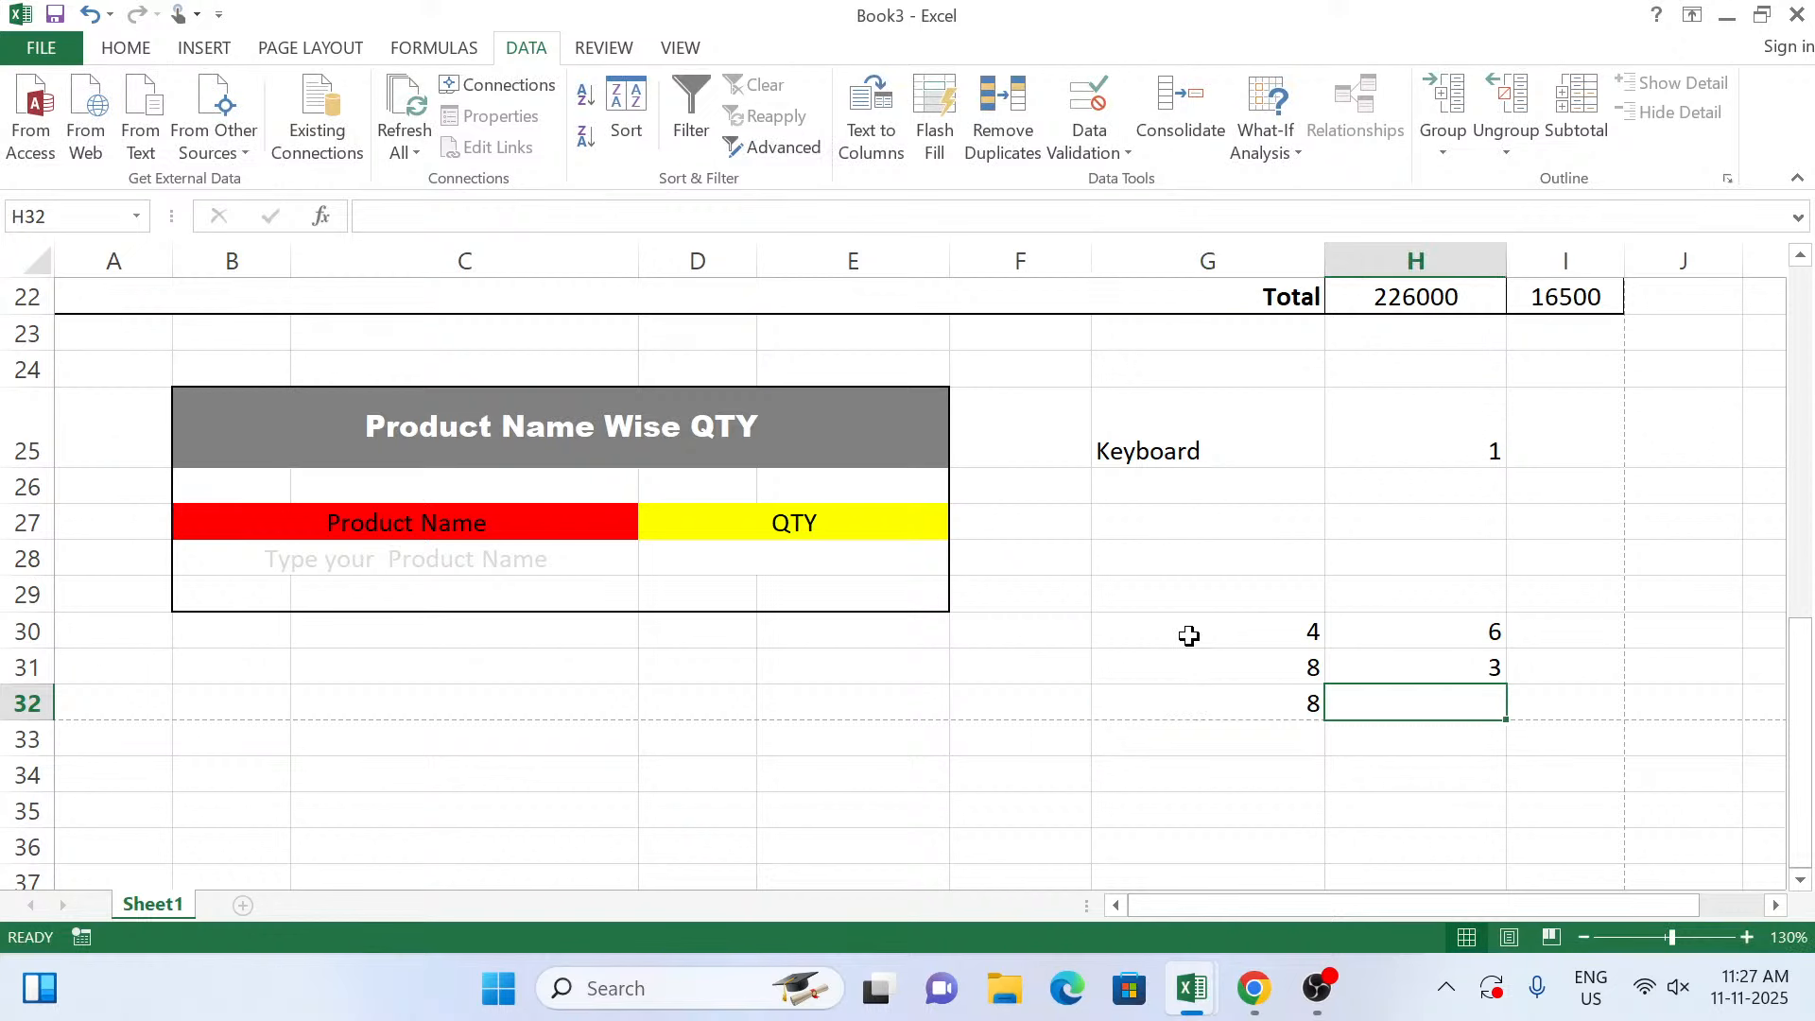
type("9")
key("Tab")
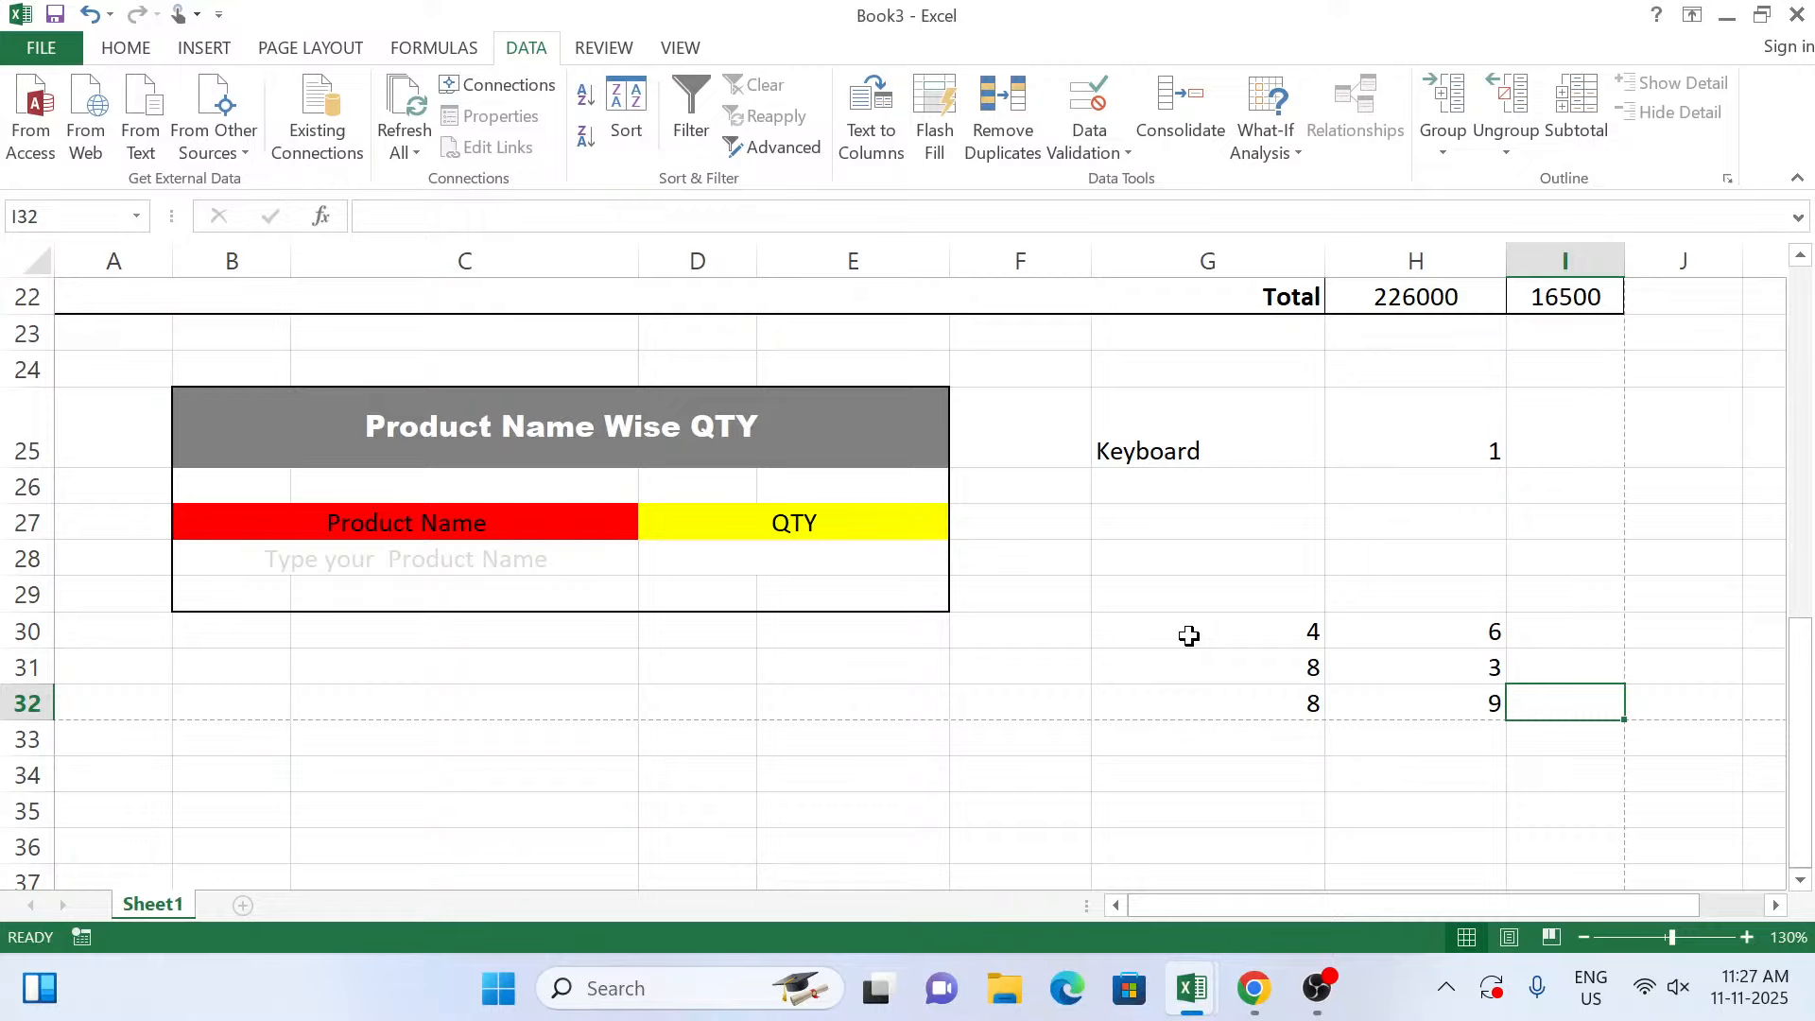
Enter =SUMPRODUCT(G30:G32,H30:H32) in J32 to sum the products of the two sample columns.
key("Tab")
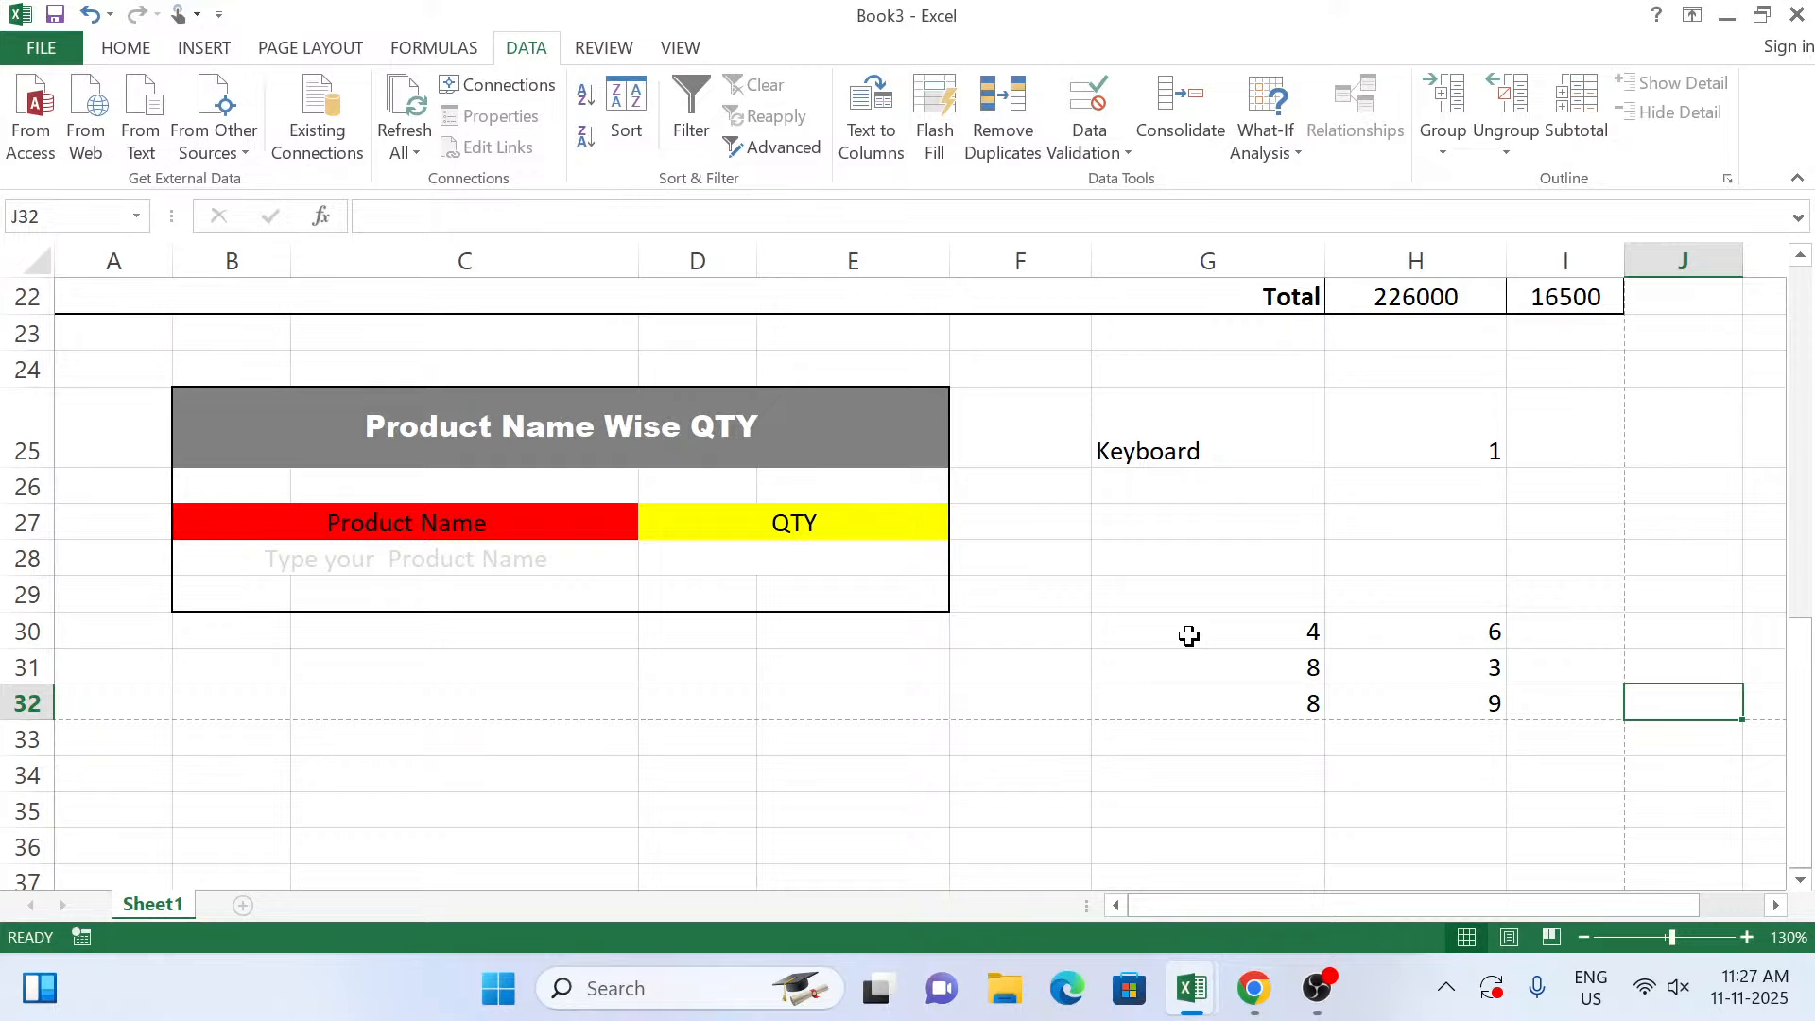
type("=")
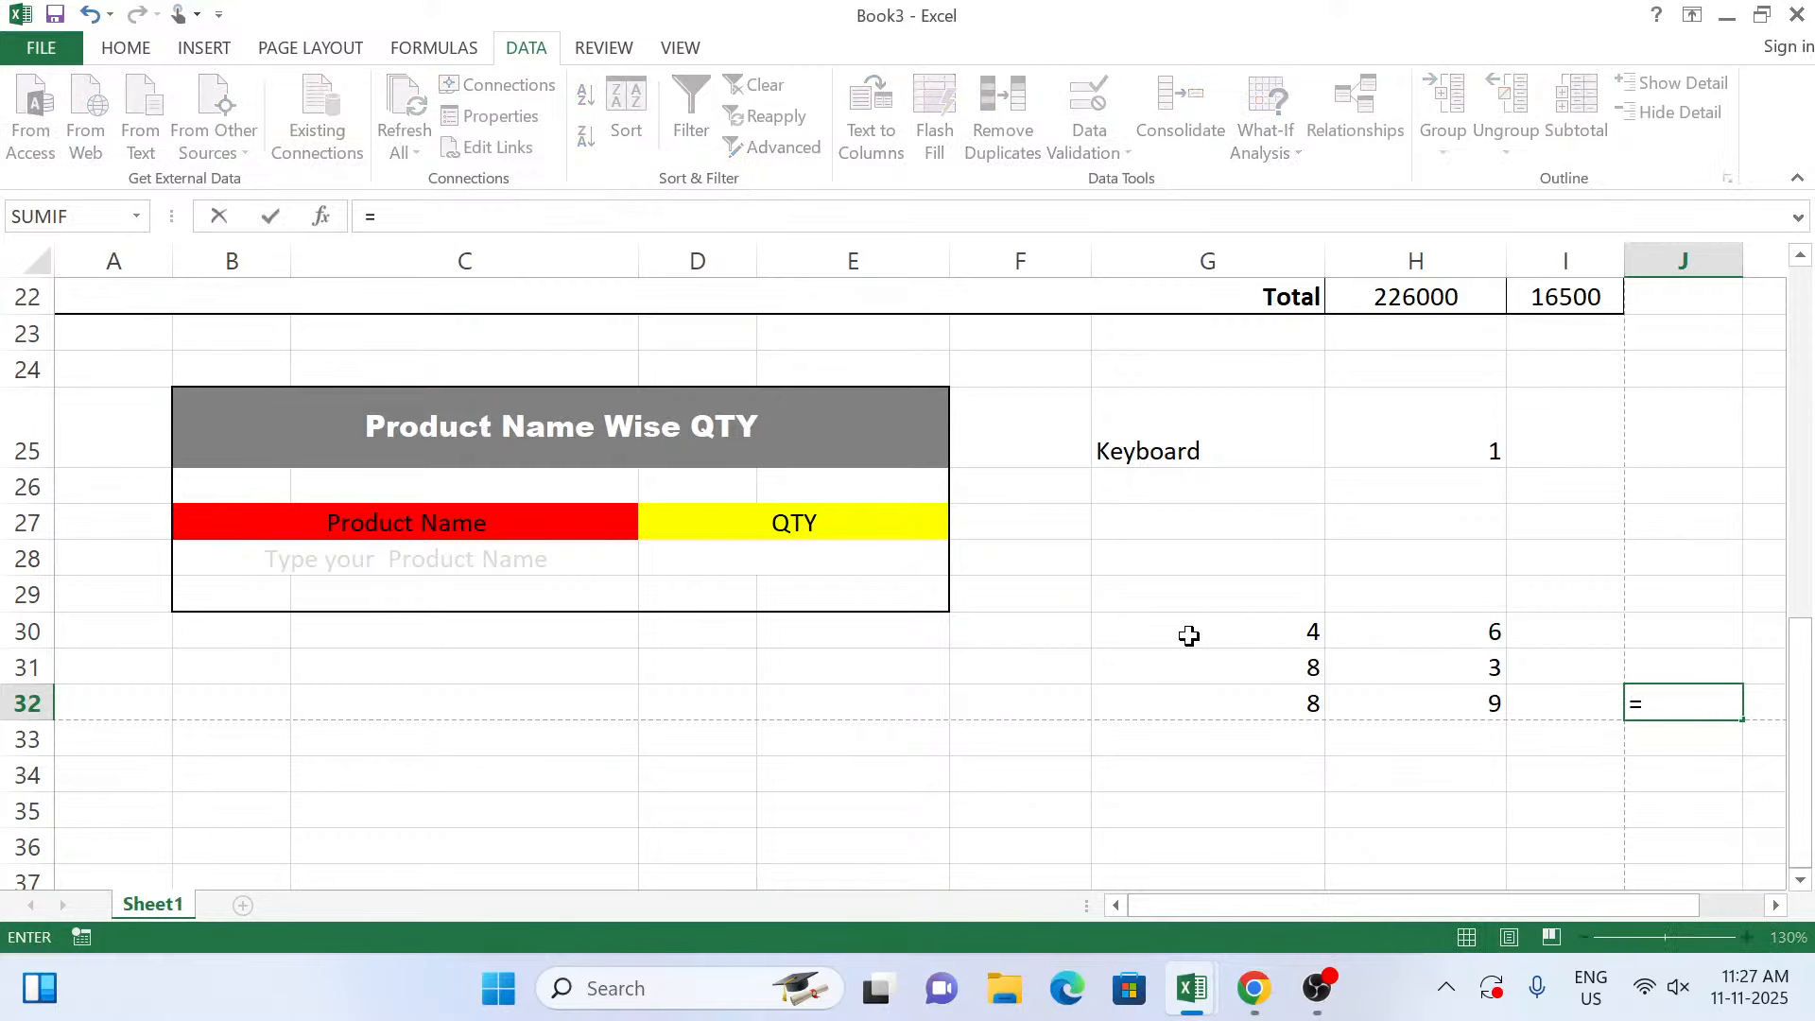
type("s")
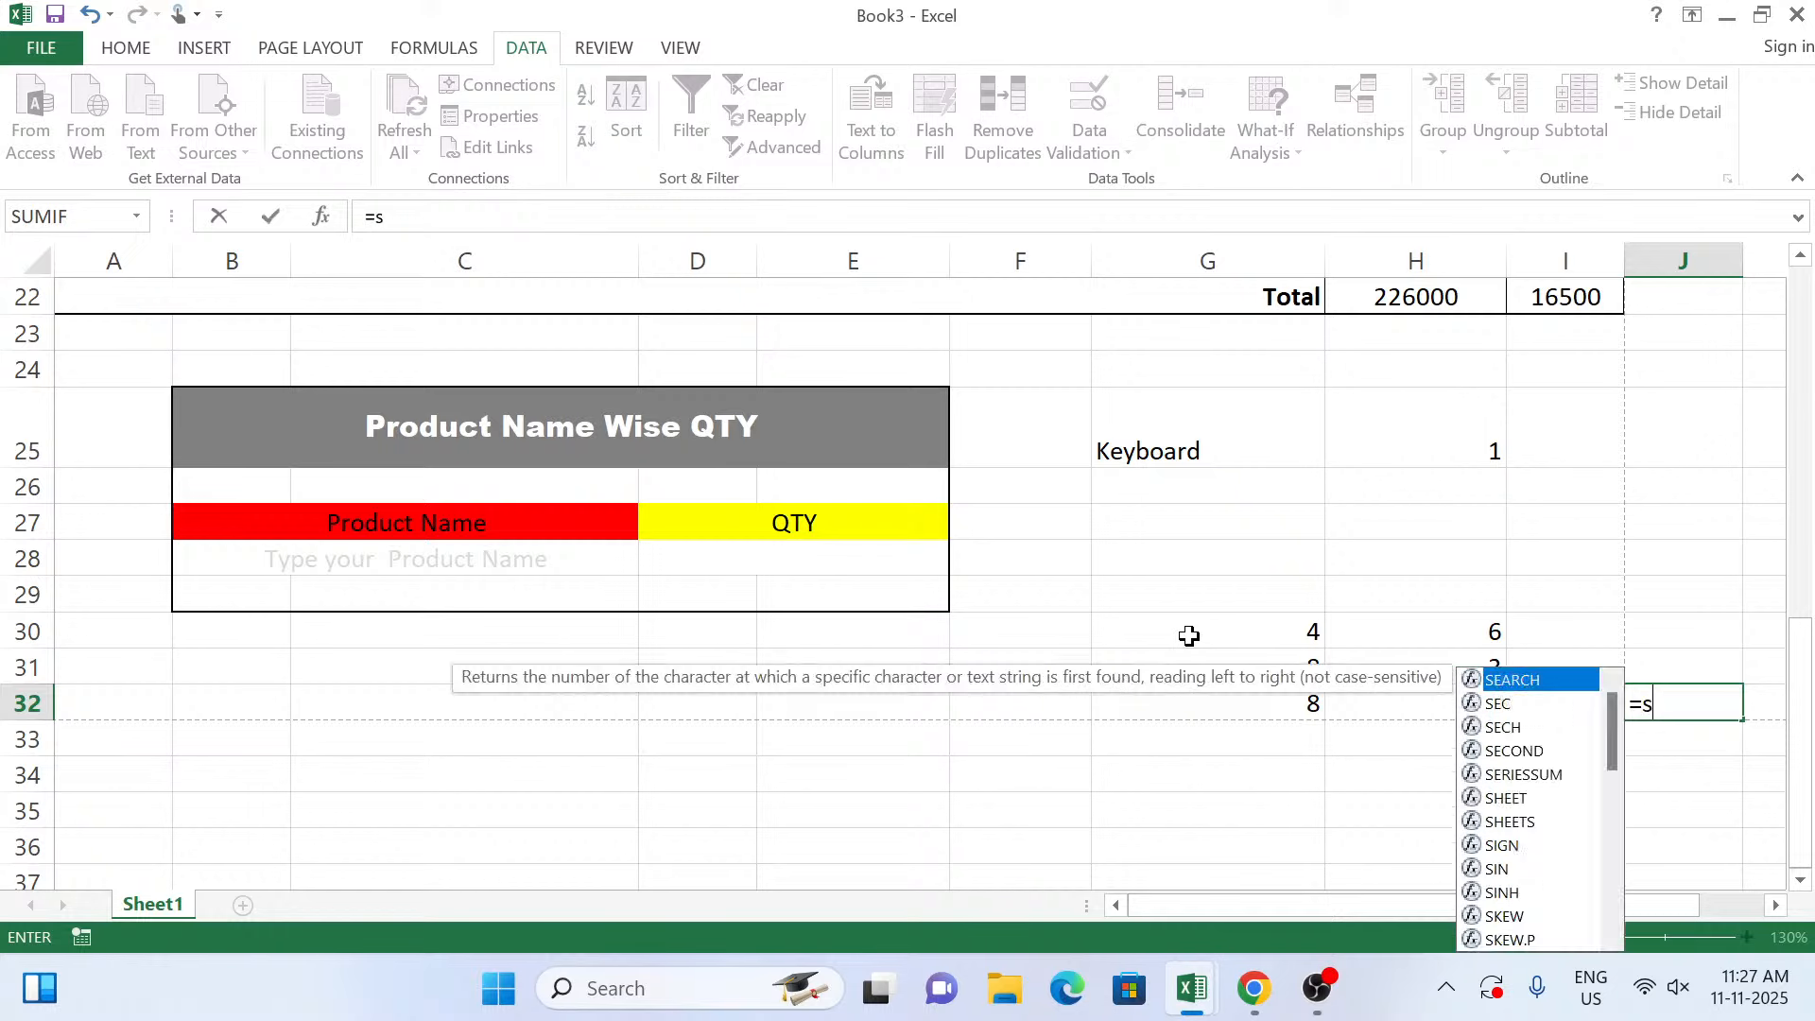
type("um")
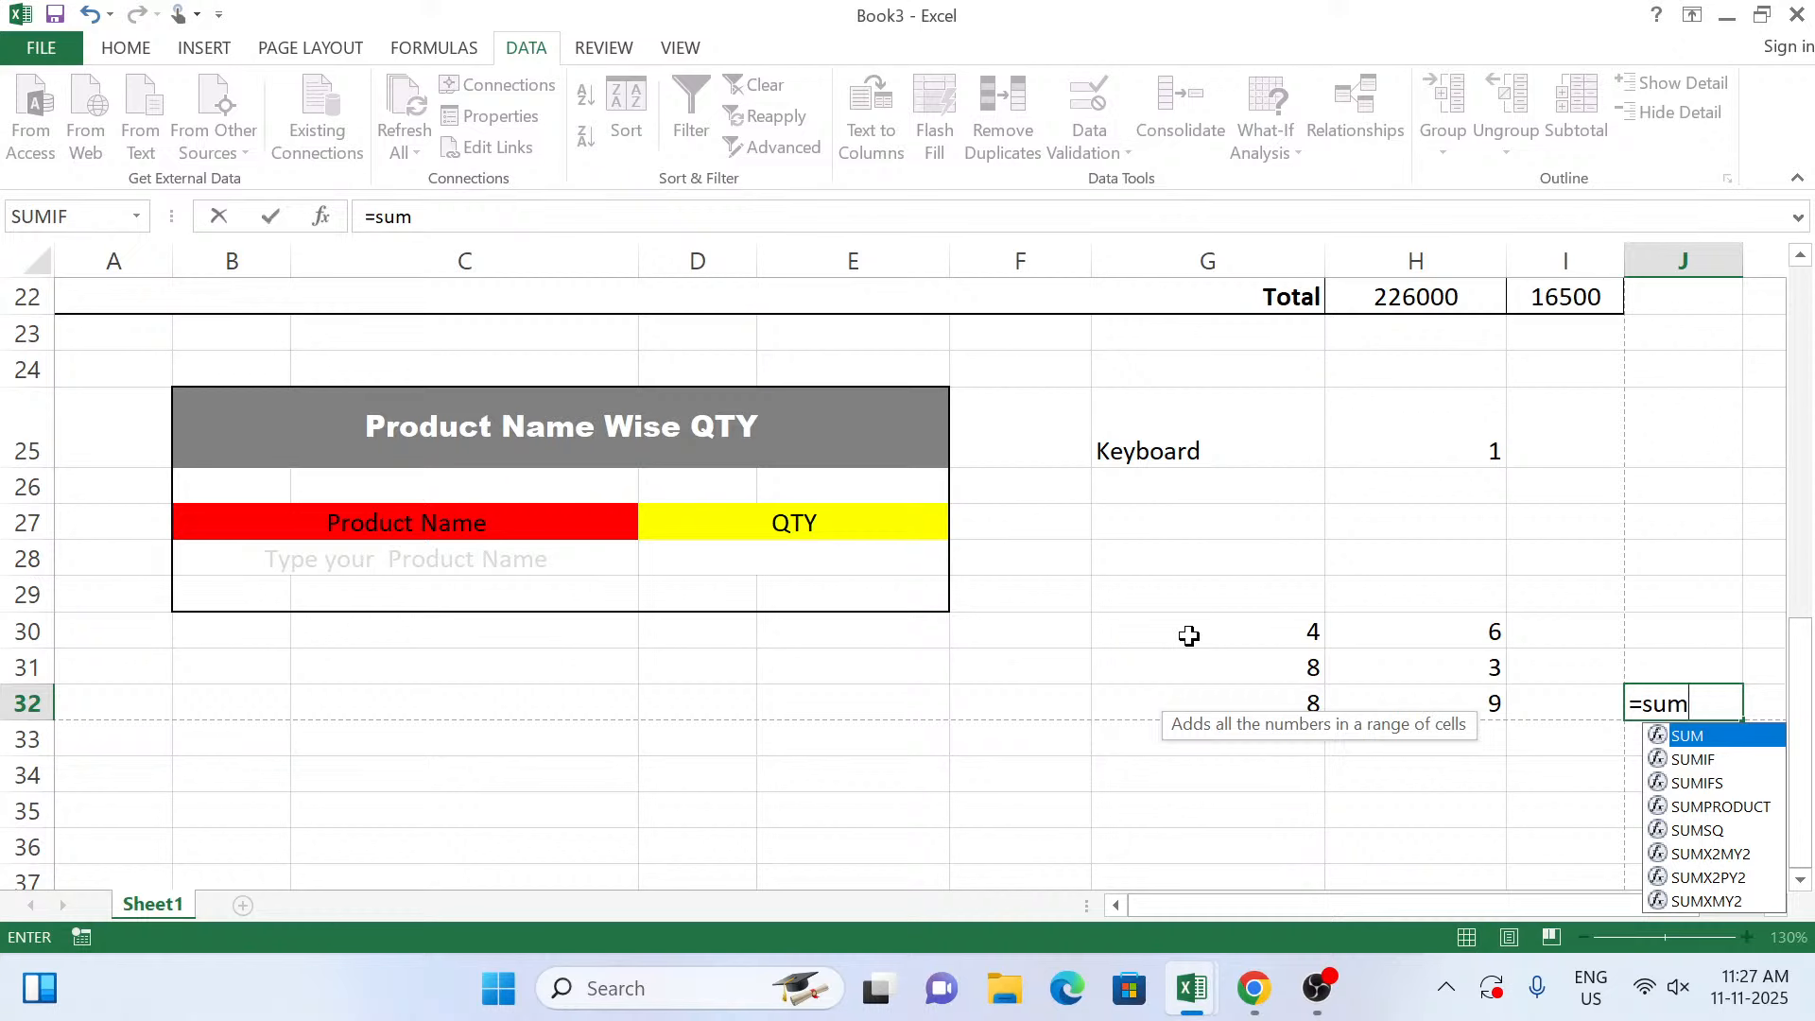
type("p")
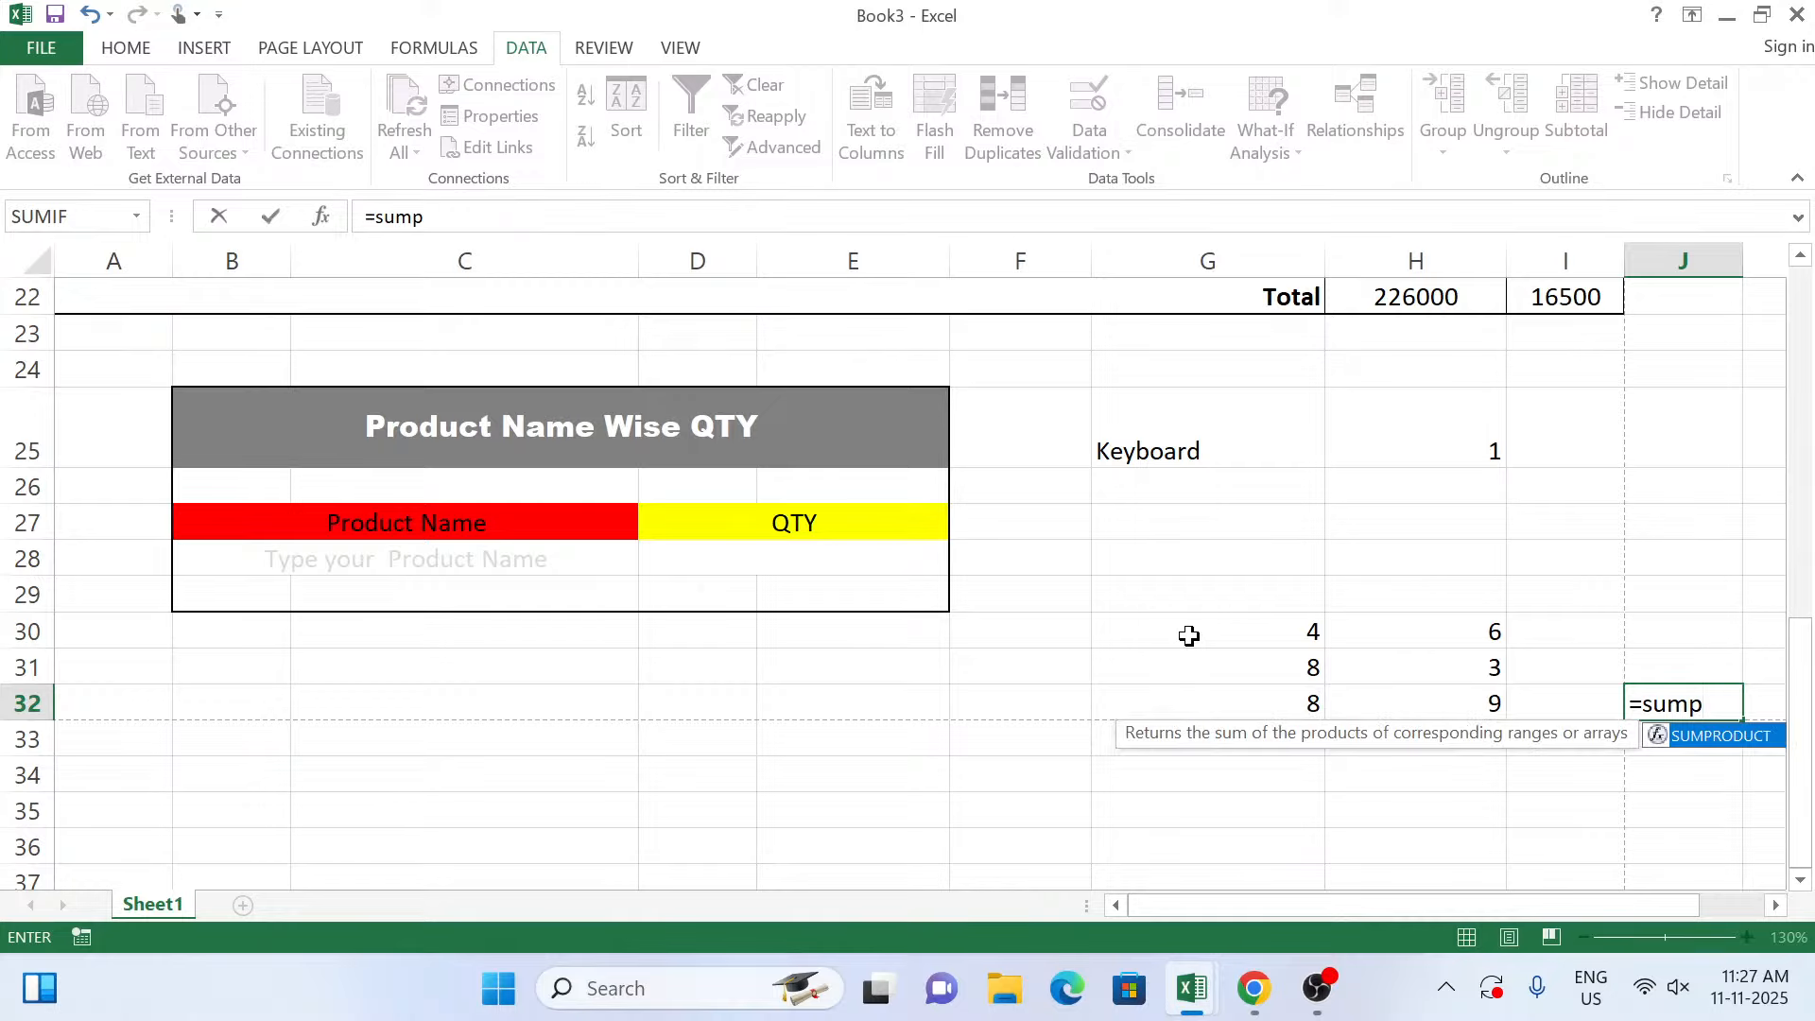
double_click(1719, 737)
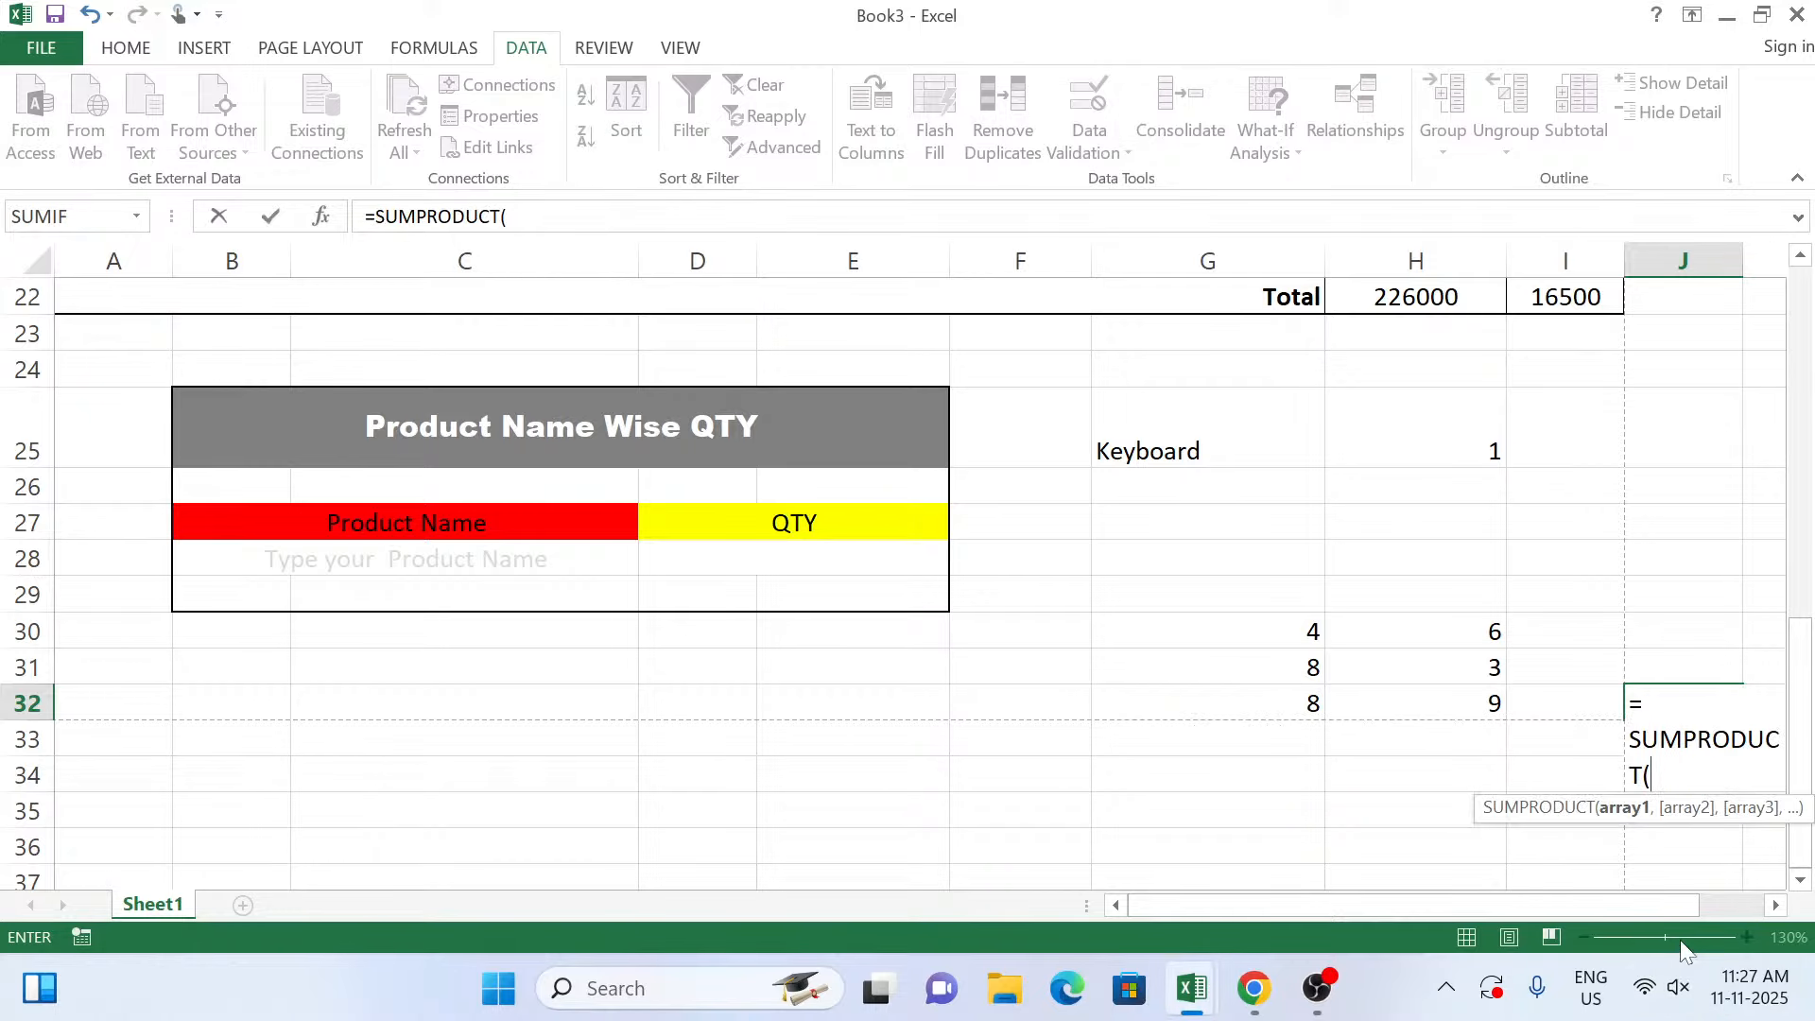
left_click_drag(1664, 905, 1726, 905)
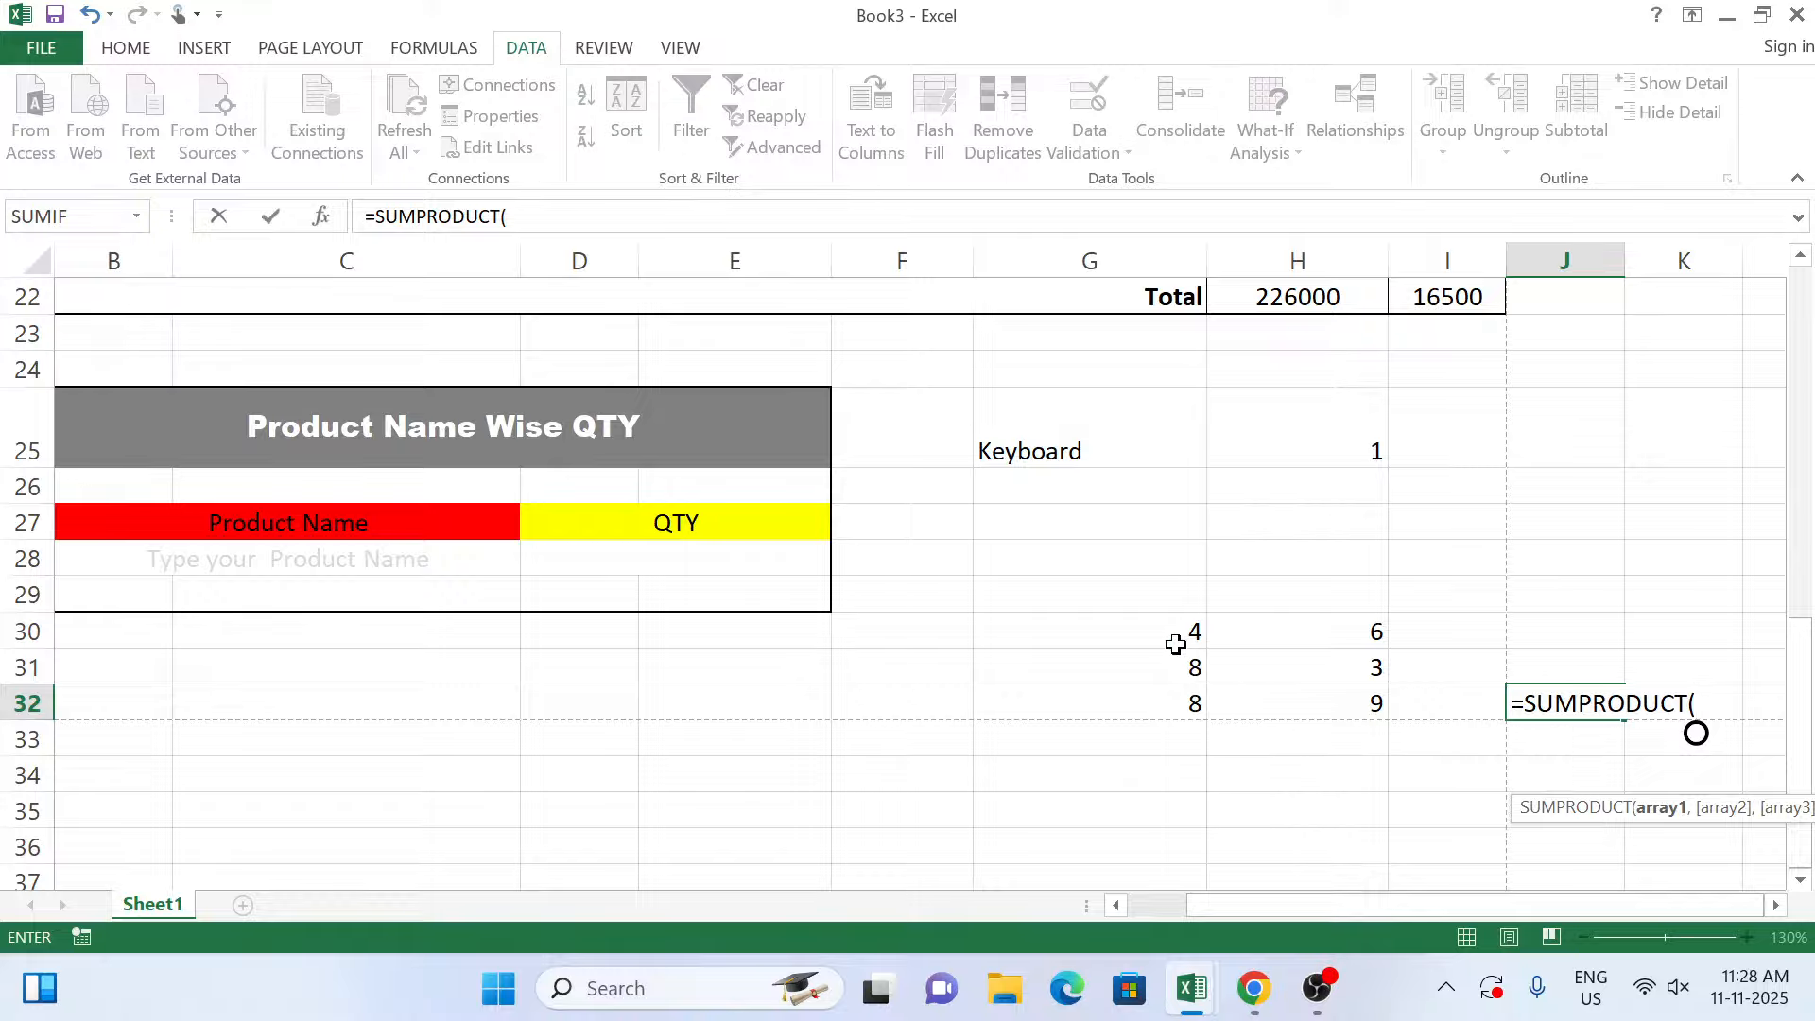
left_click_drag(1166, 632, 1169, 693)
left_click_drag(1169, 718, 1170, 718)
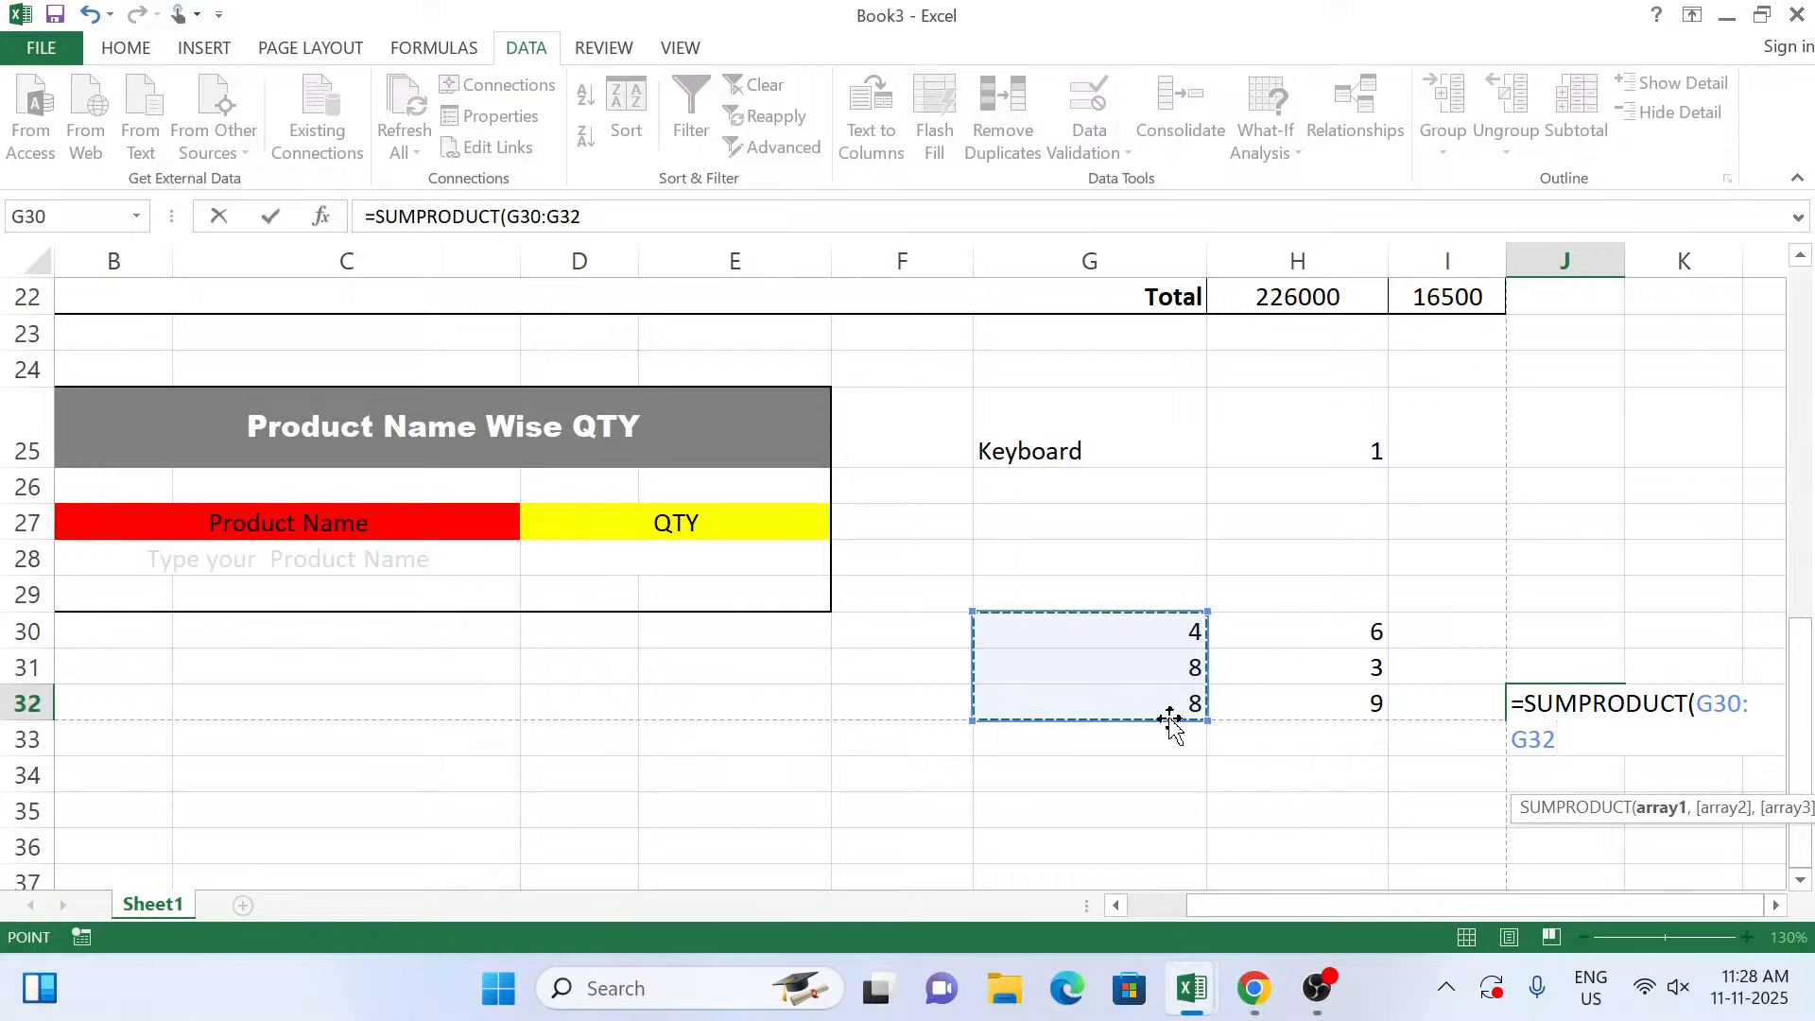
type(",")
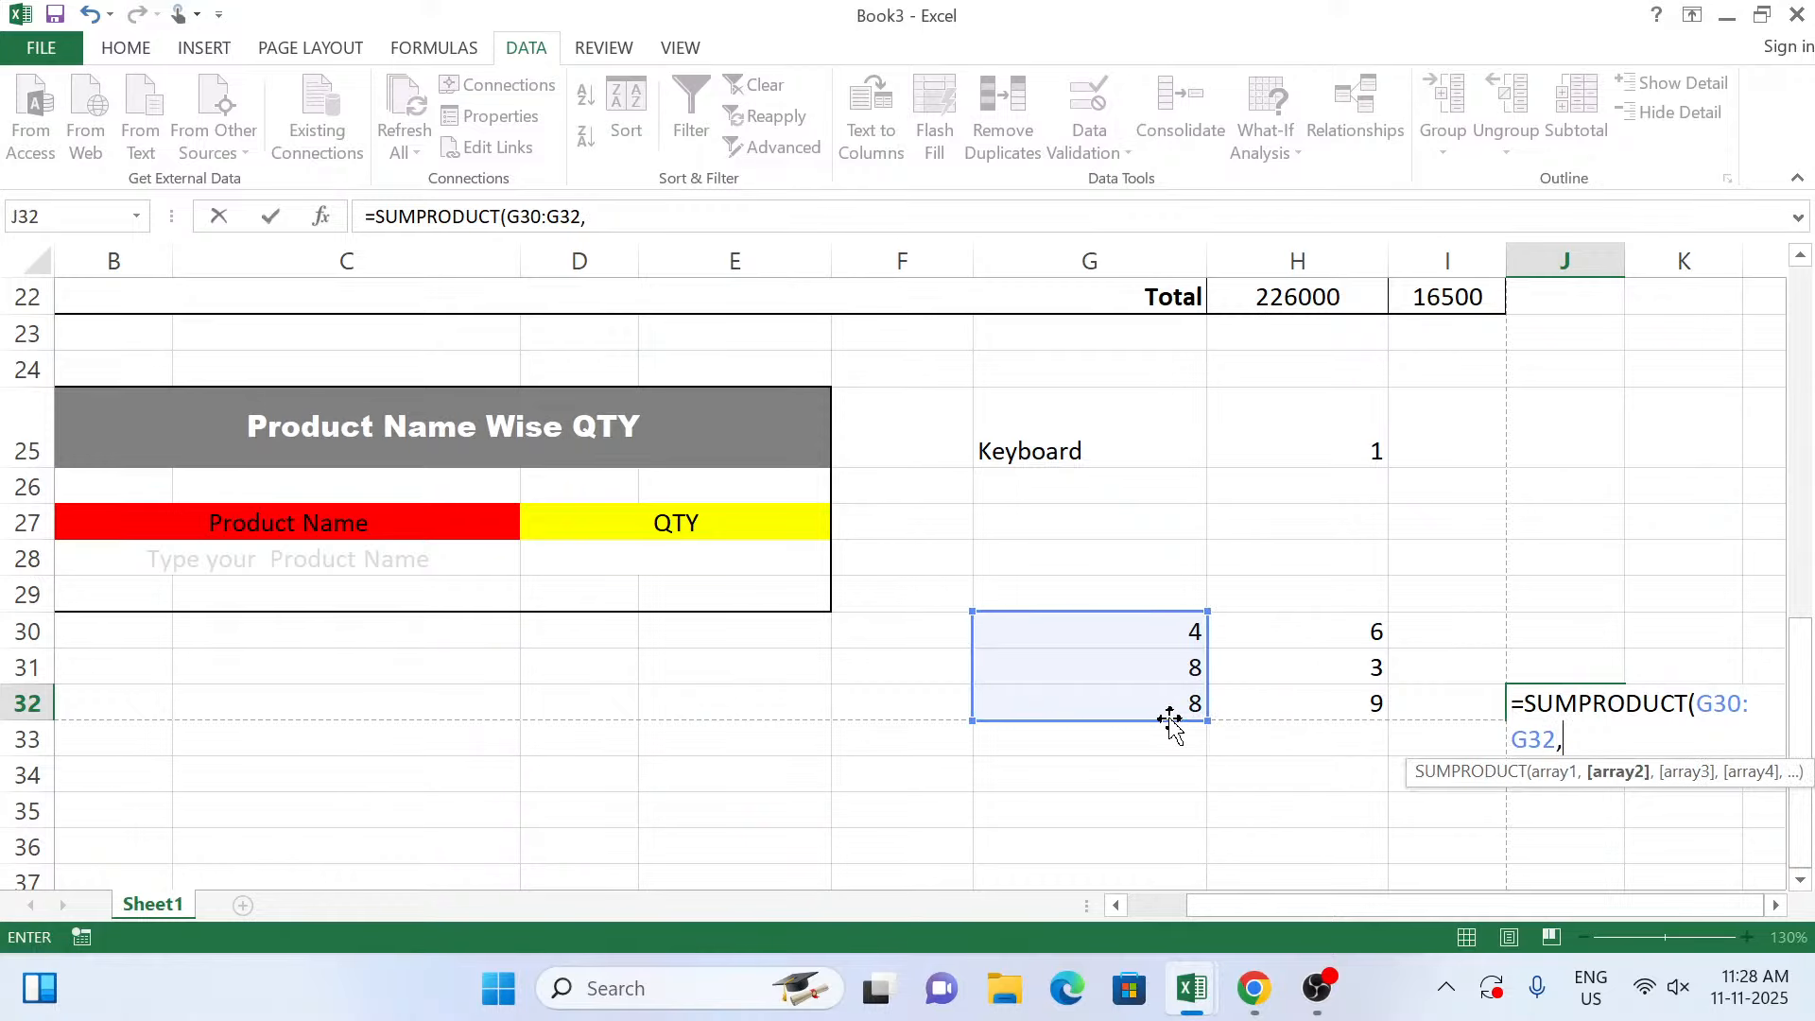
left_click_drag(1276, 632, 1303, 708)
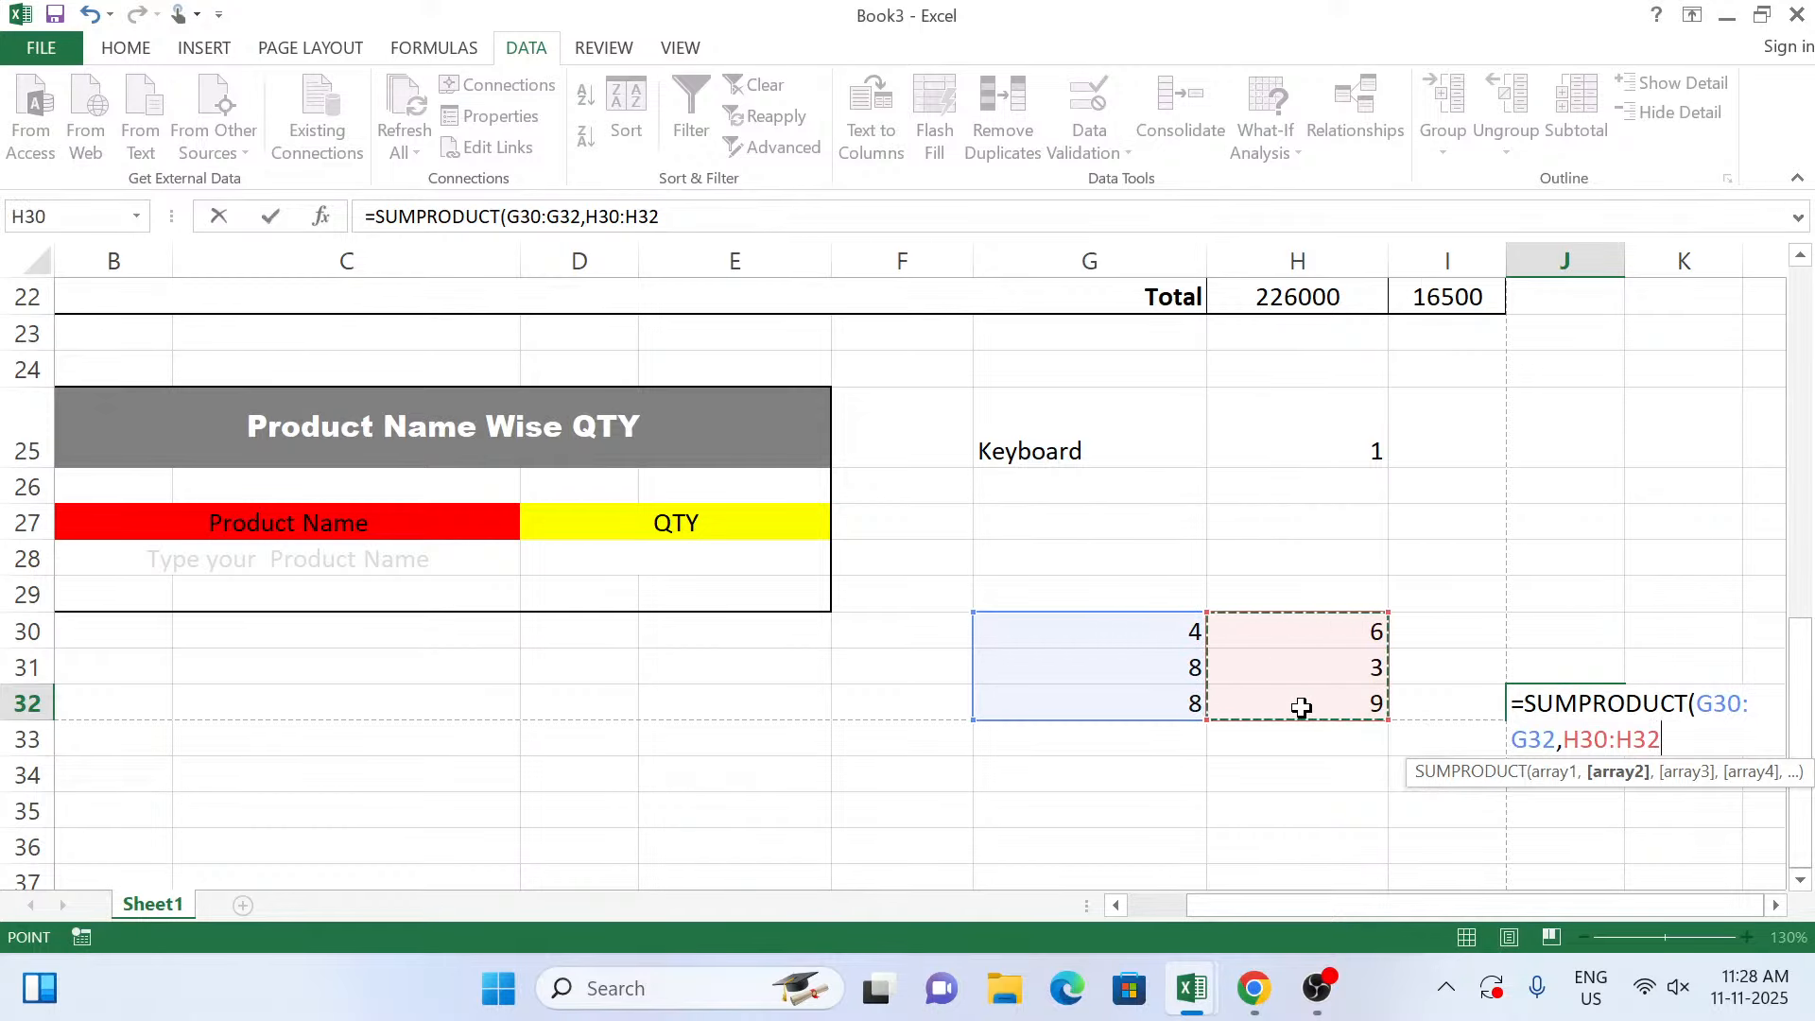
type(")")
key("Return")
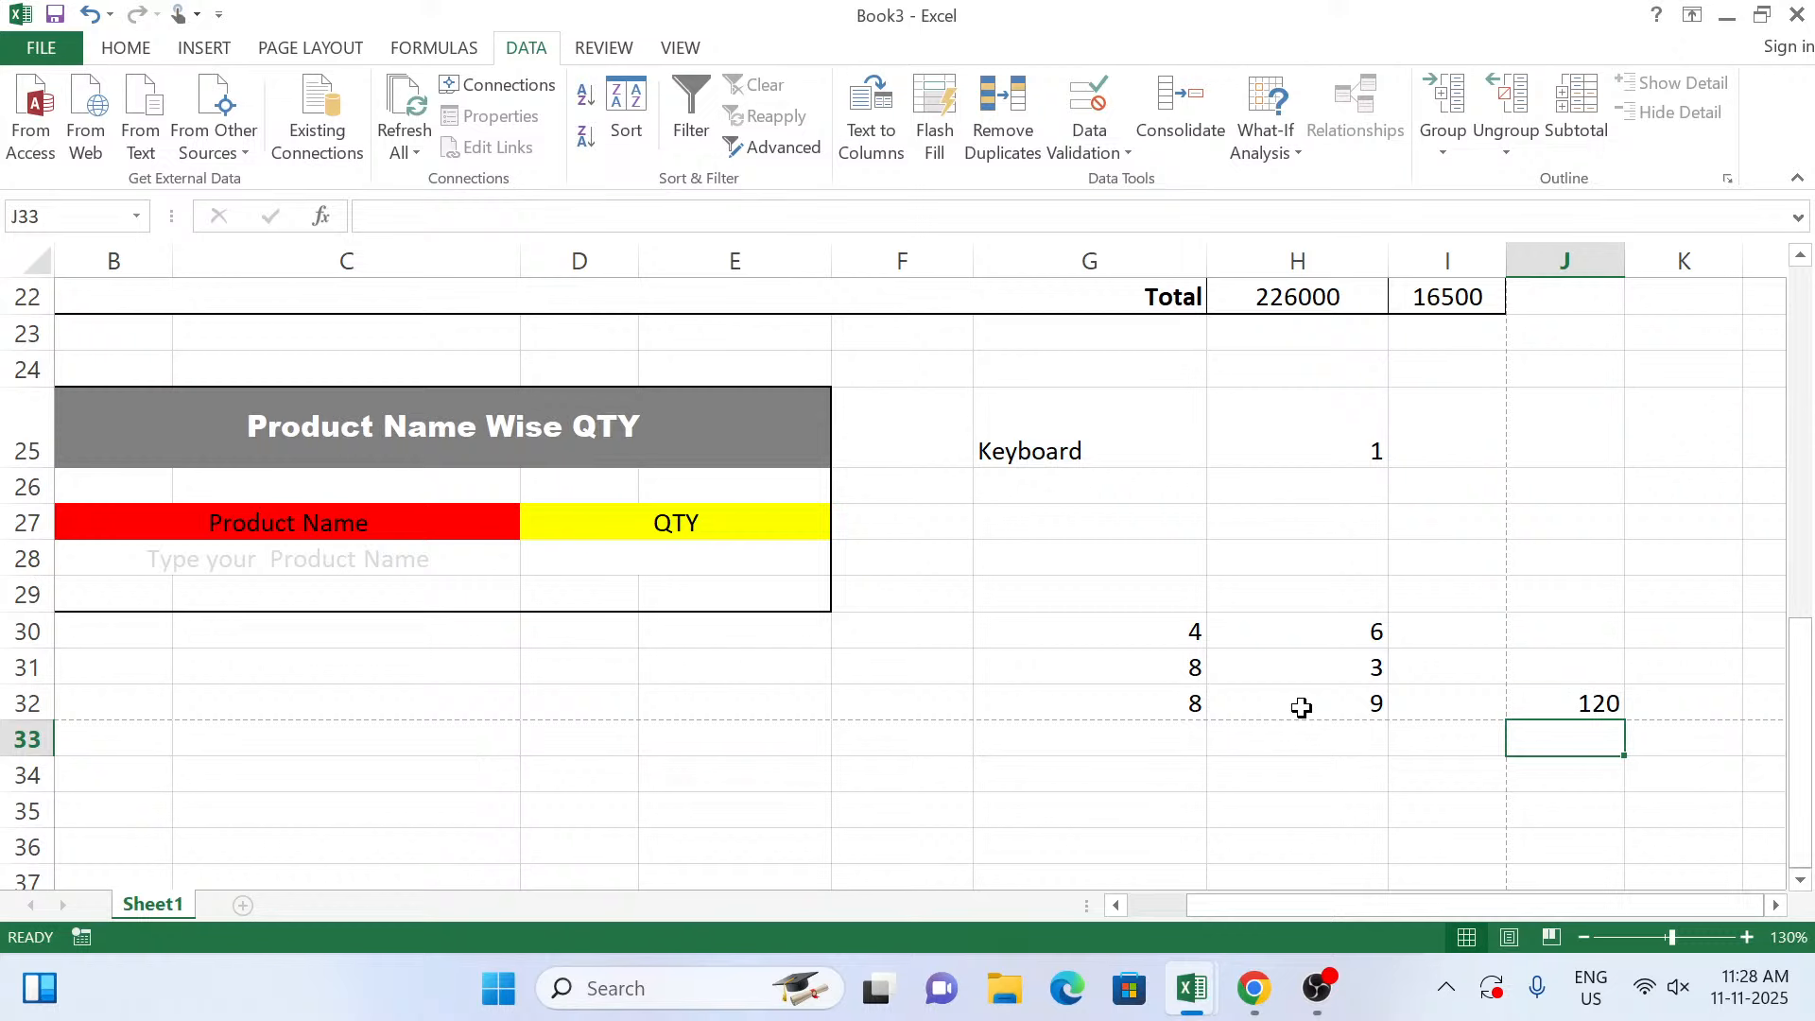
key("Up")
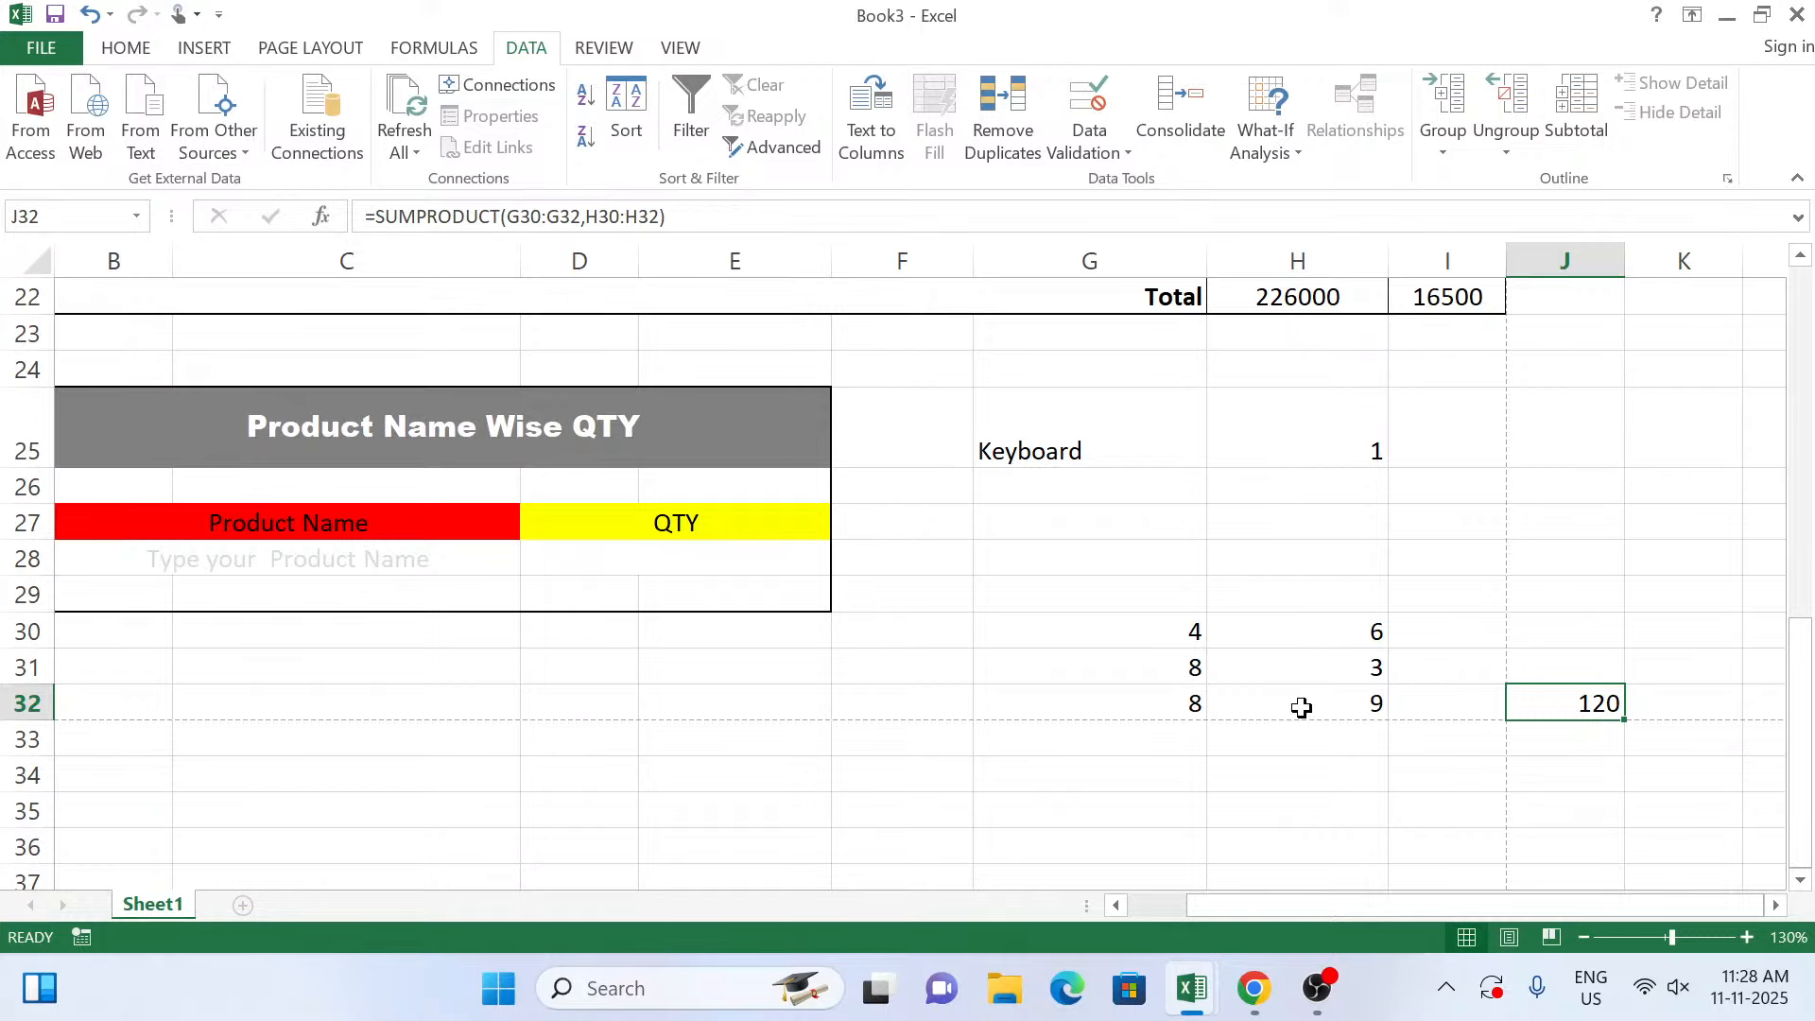
key("Delete")
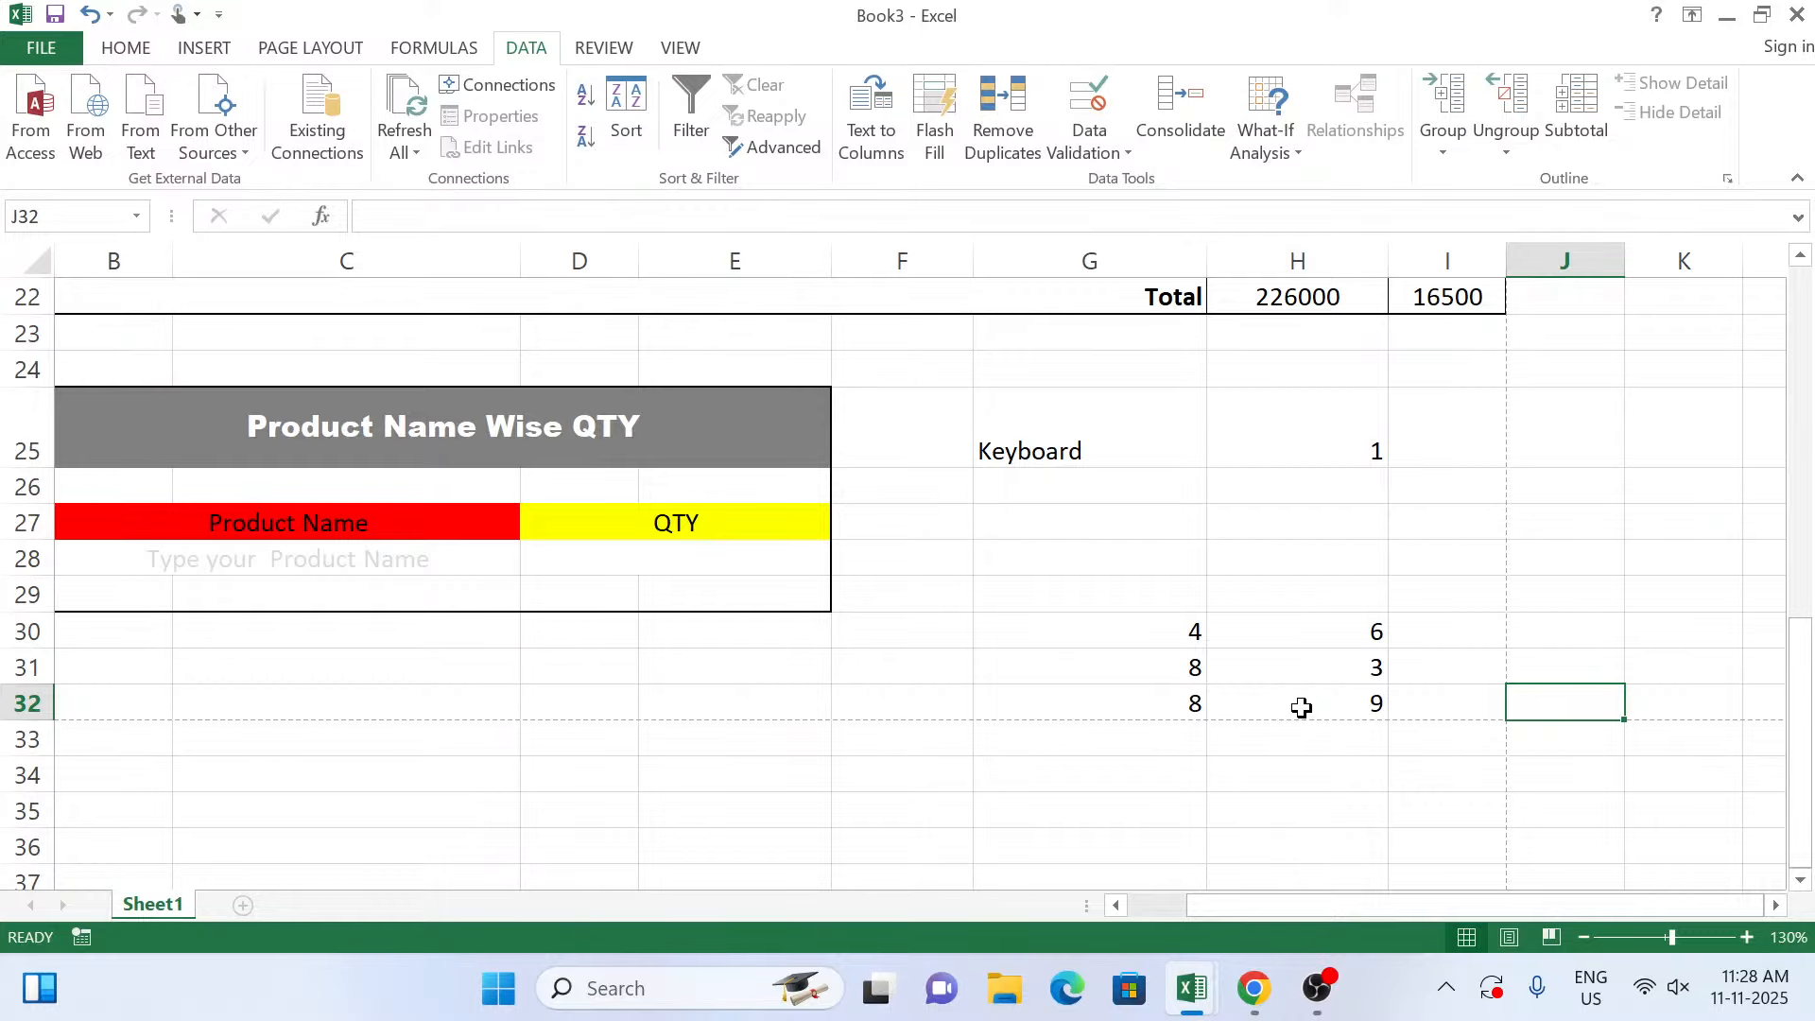
key("ctrl+z")
Start a SUMPRODUCT formula in the quantity result cell D28 of the Product Name Wise QTY table.
key("Left")
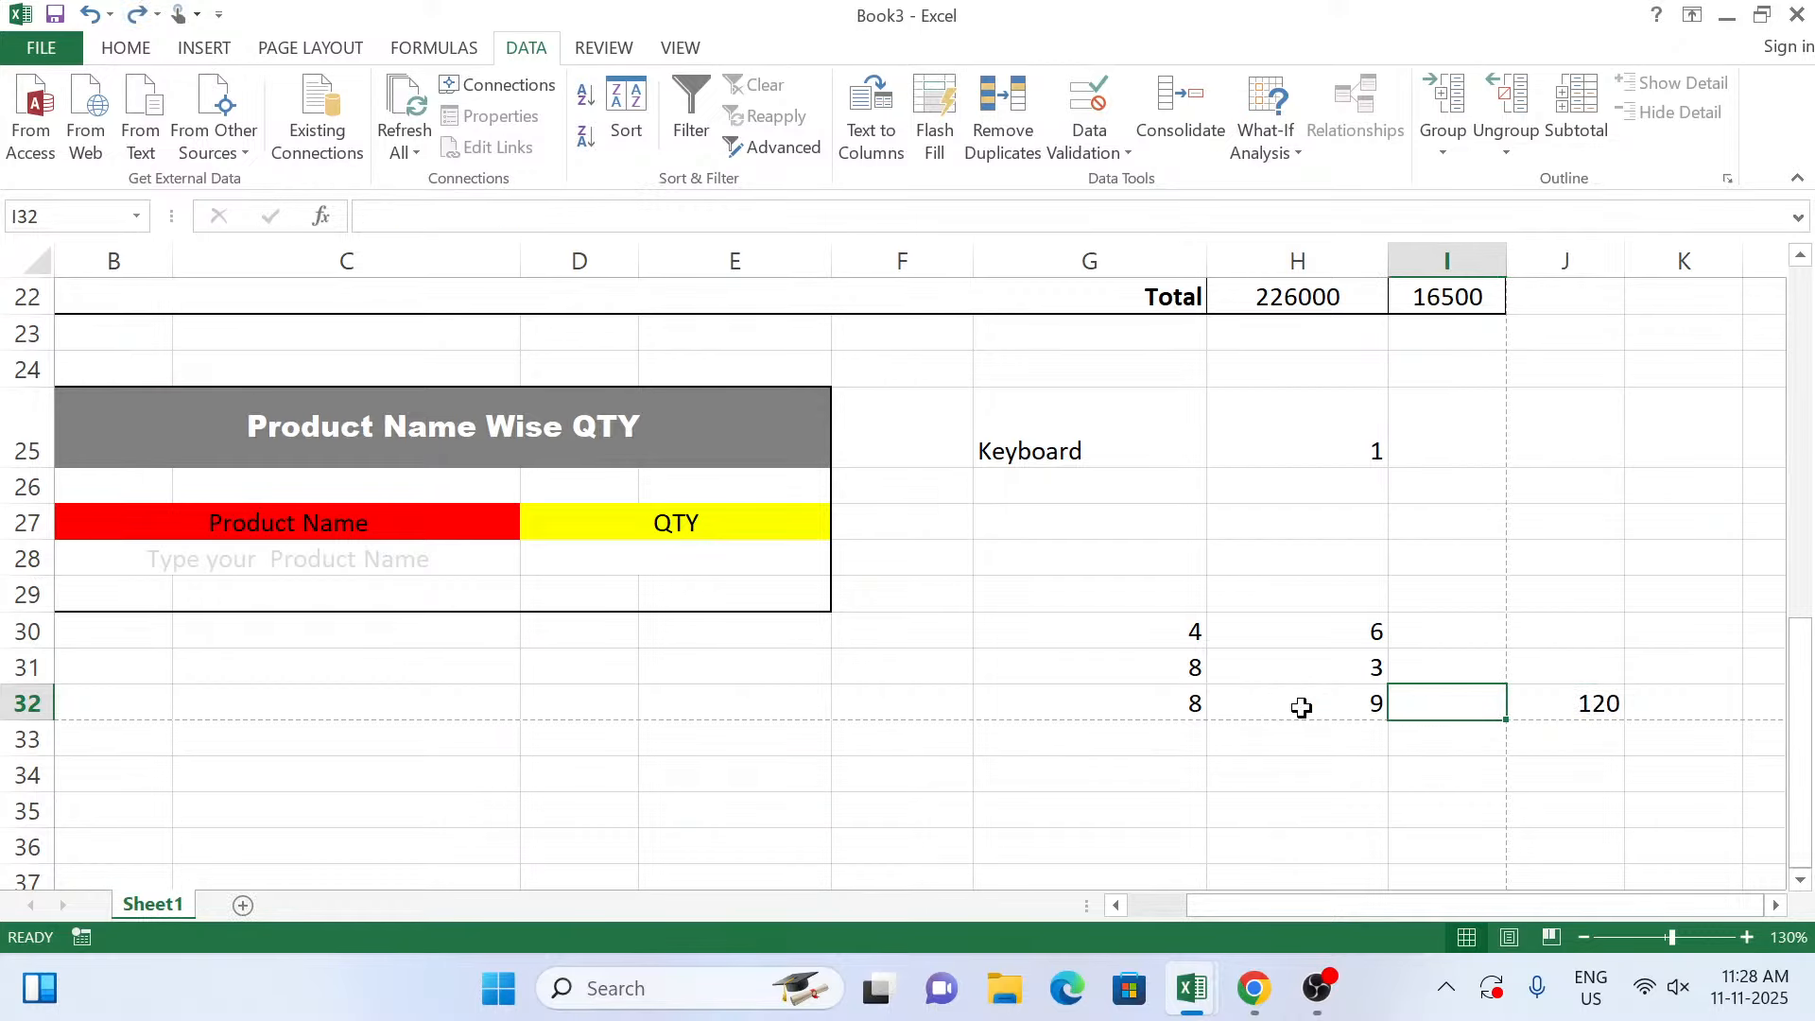
key("Home")
key("Right")
key("Up")
key("Up")
key("Up")
key("Up")
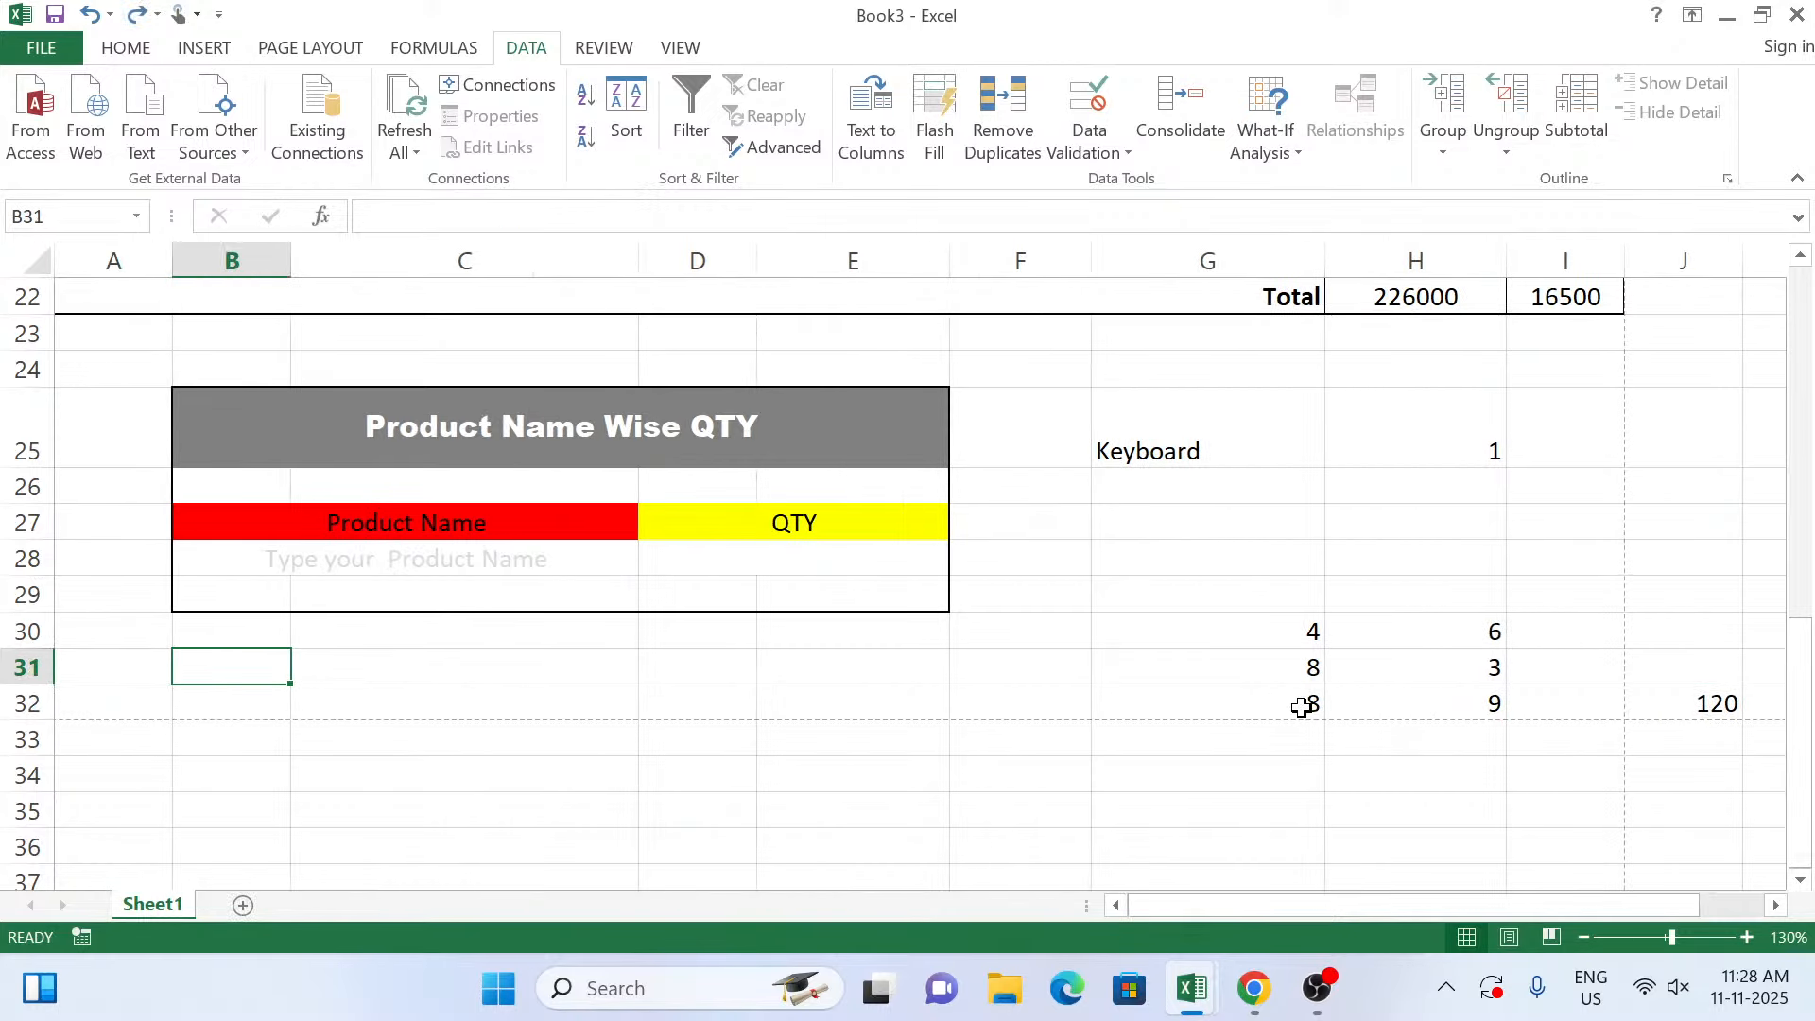
key("Right")
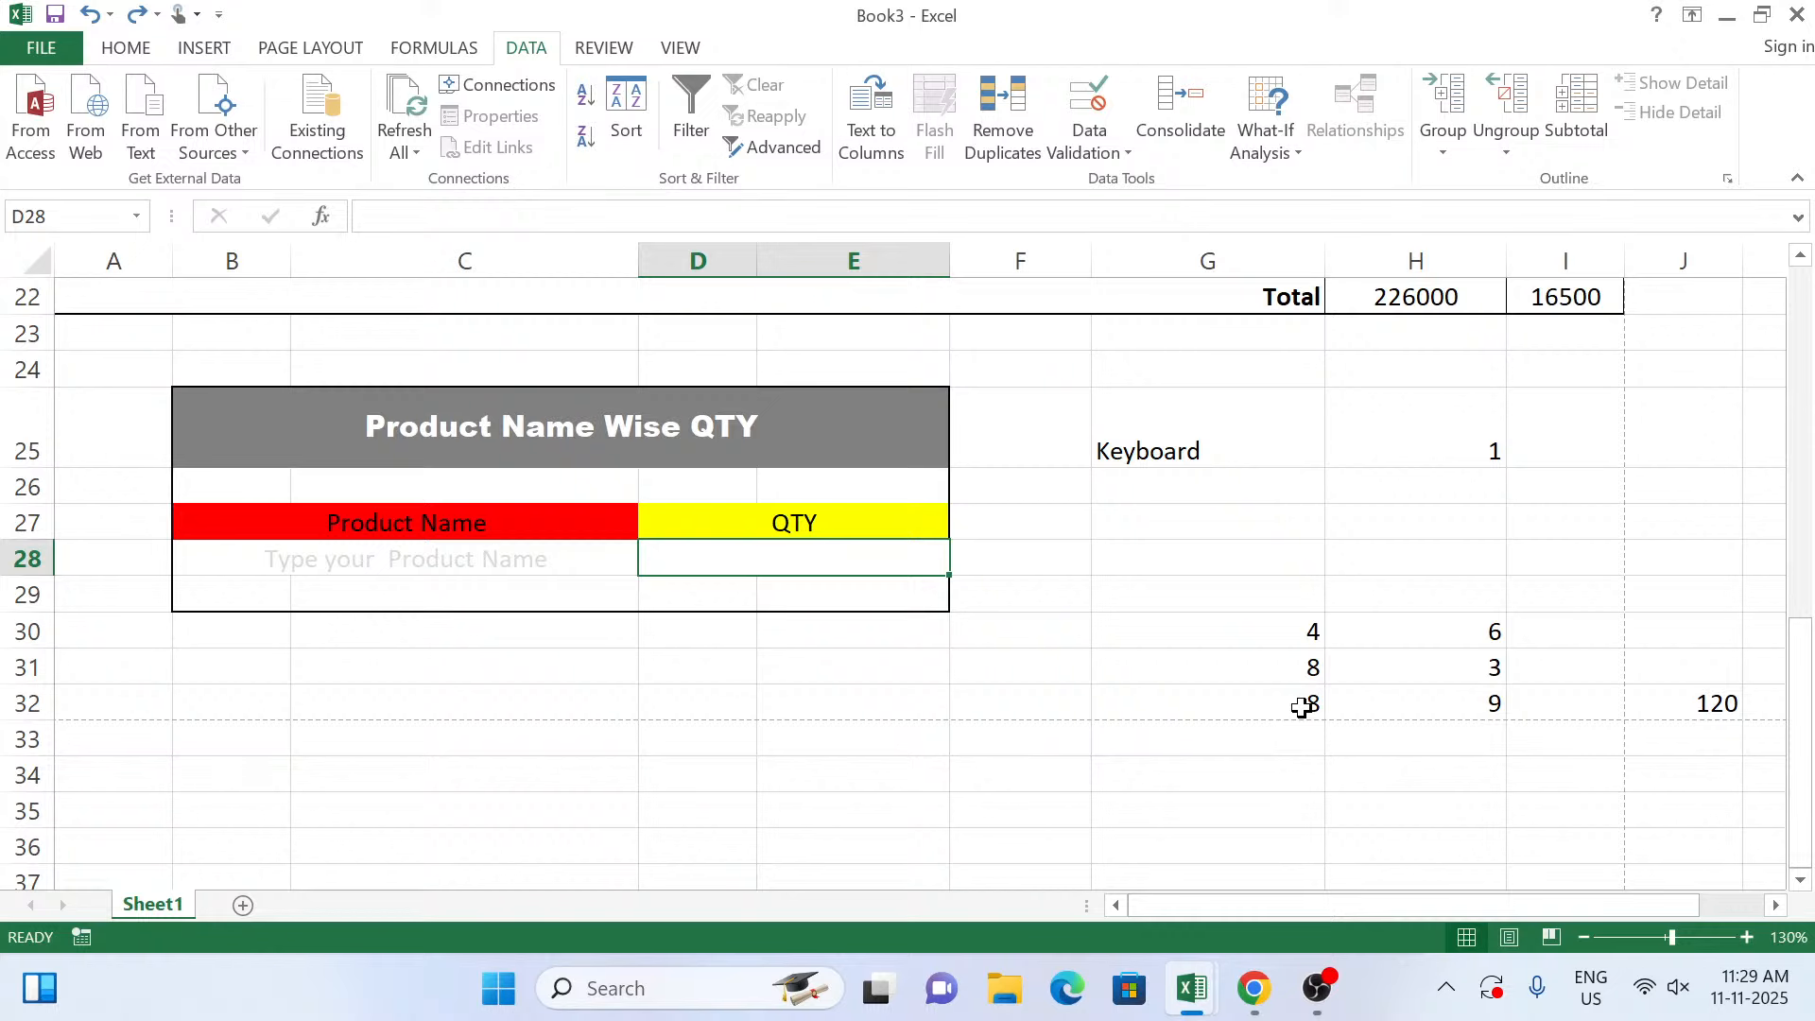
type("=")
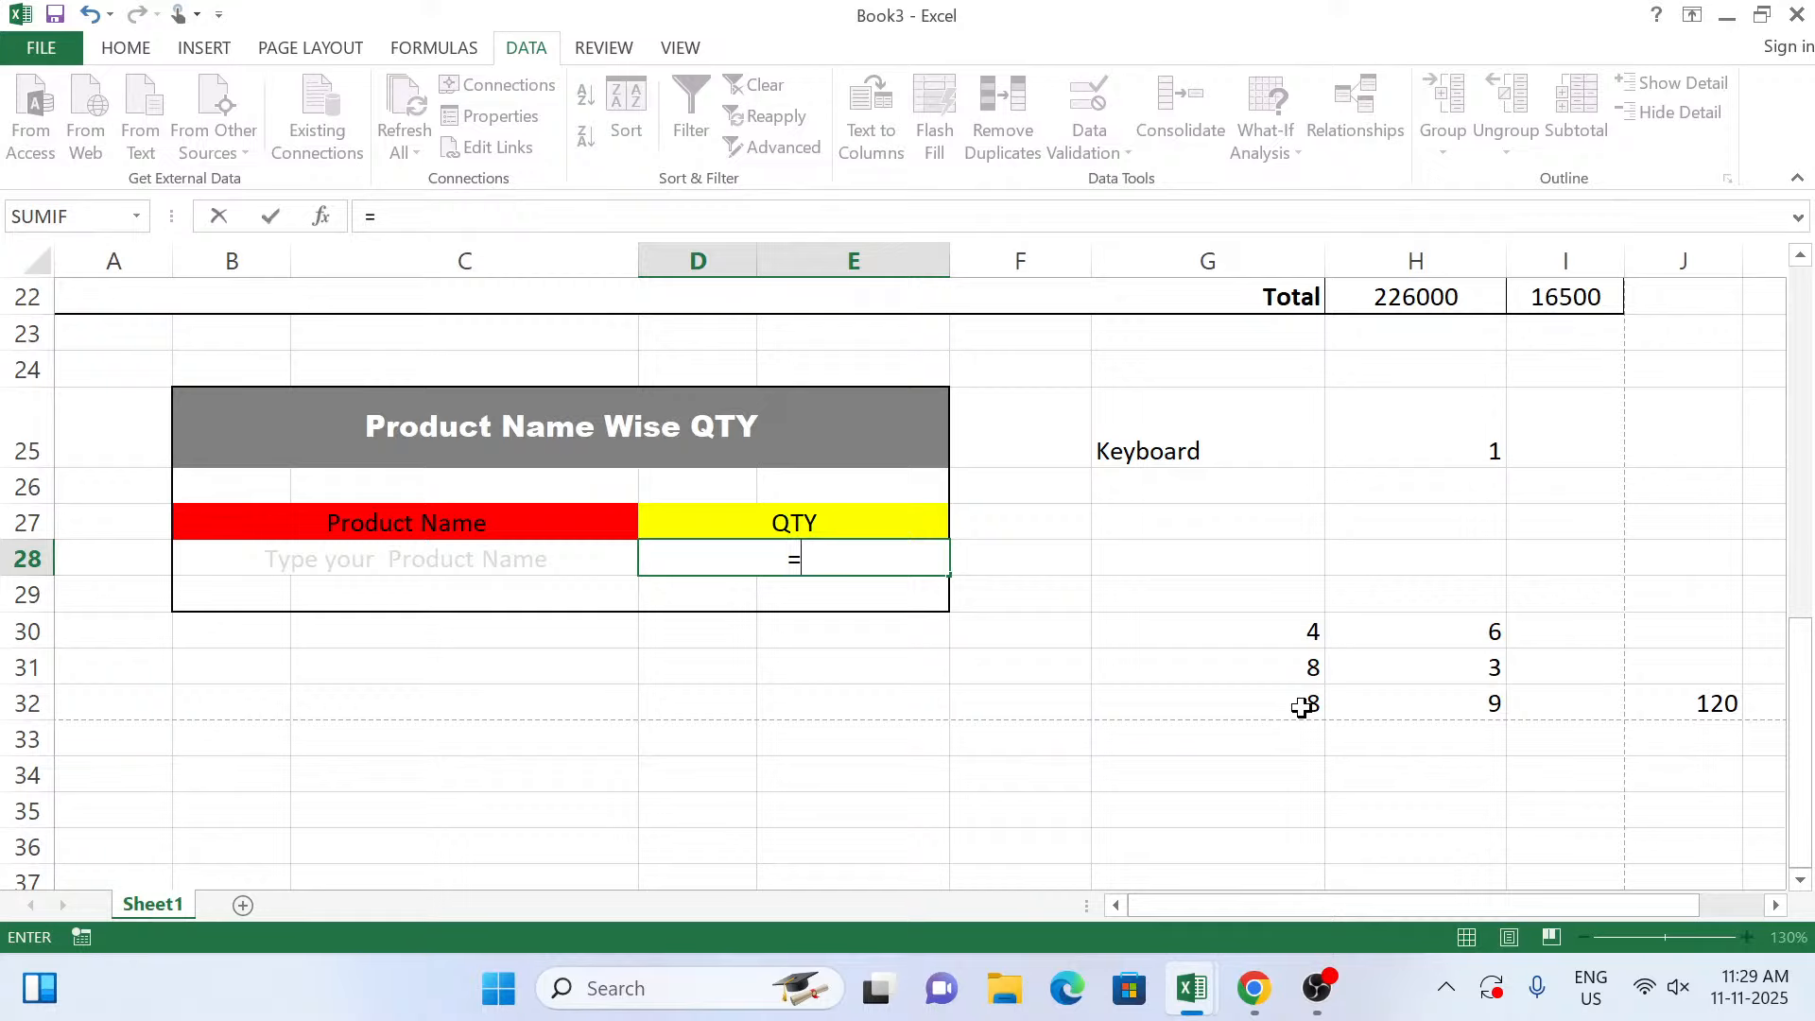
type("sum")
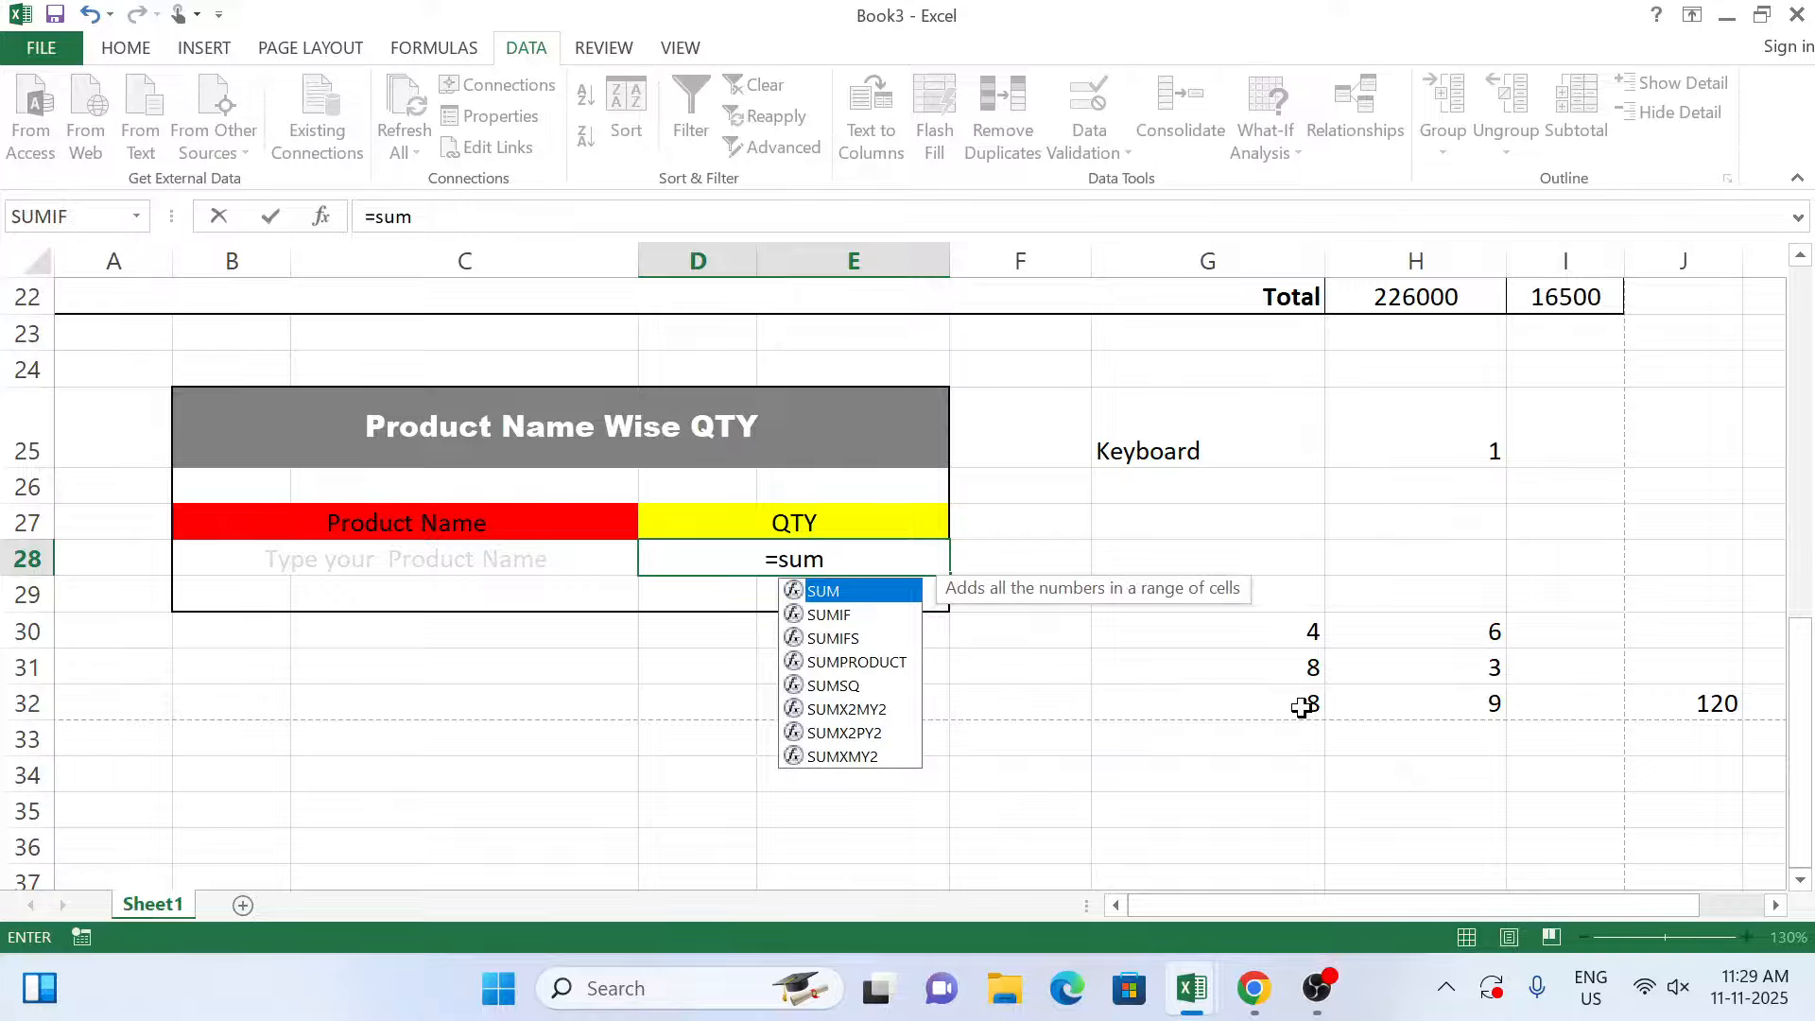
type("pro")
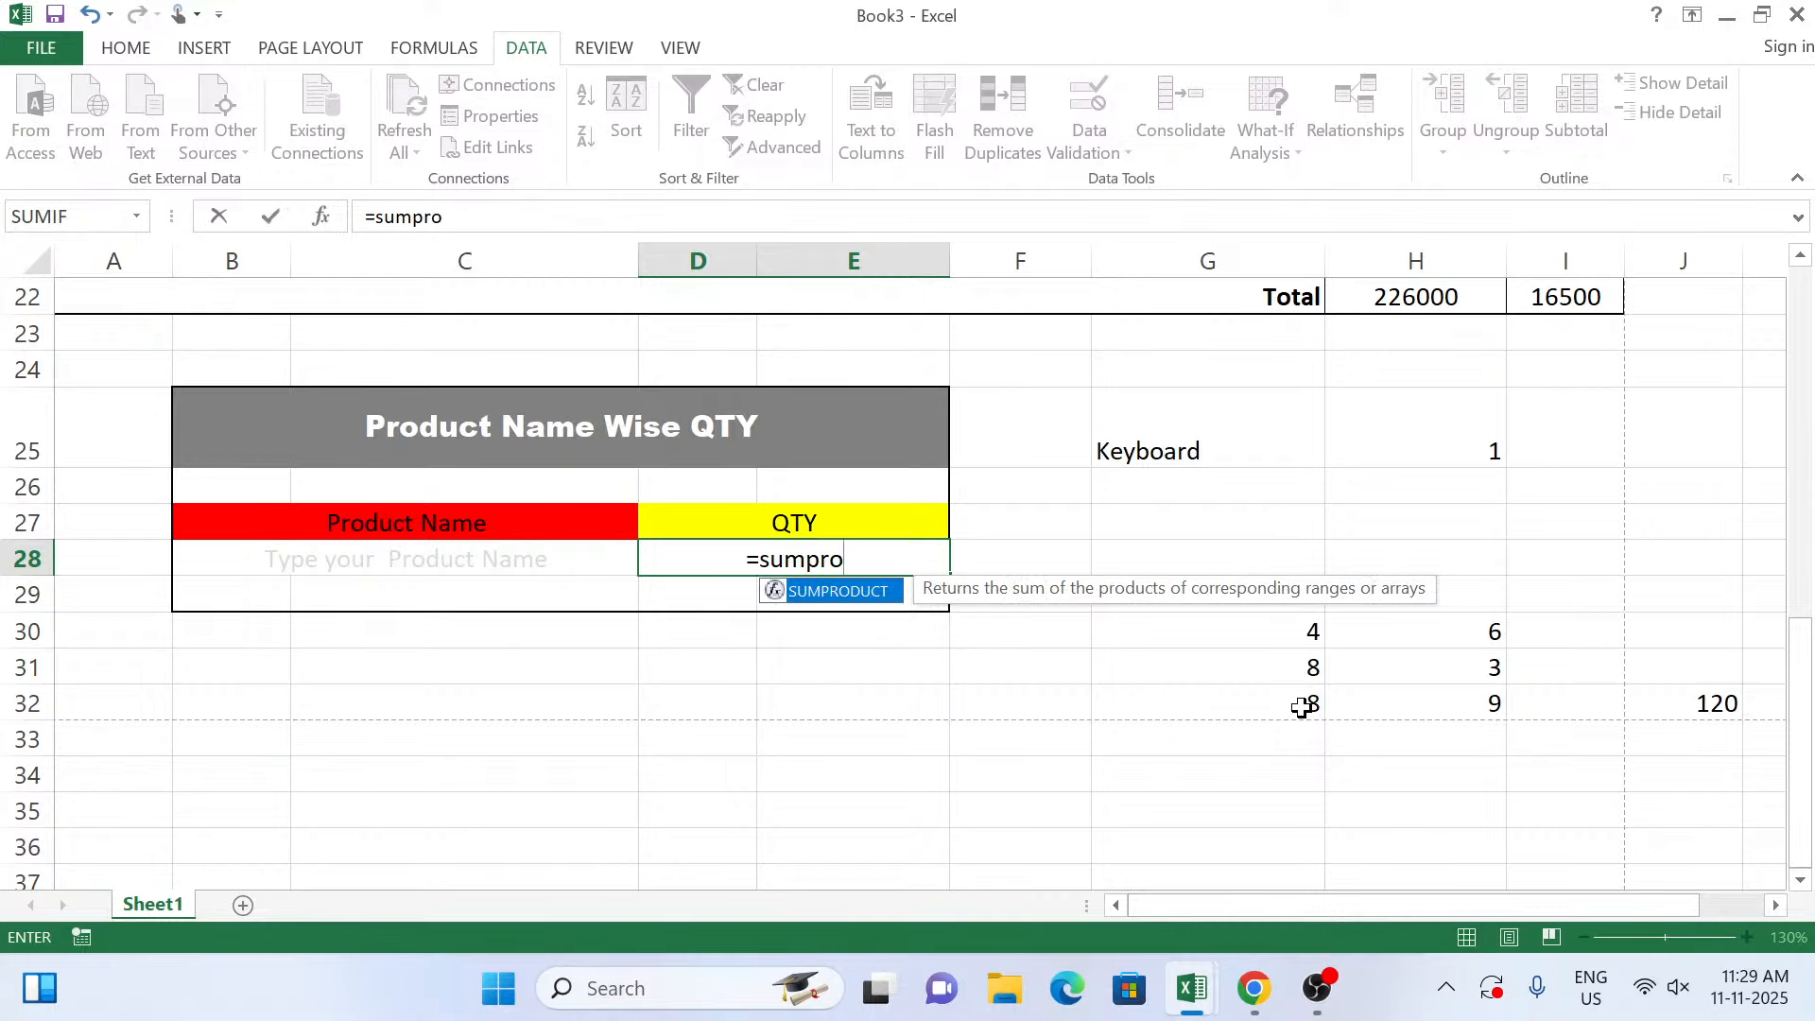
double_click(830, 596)
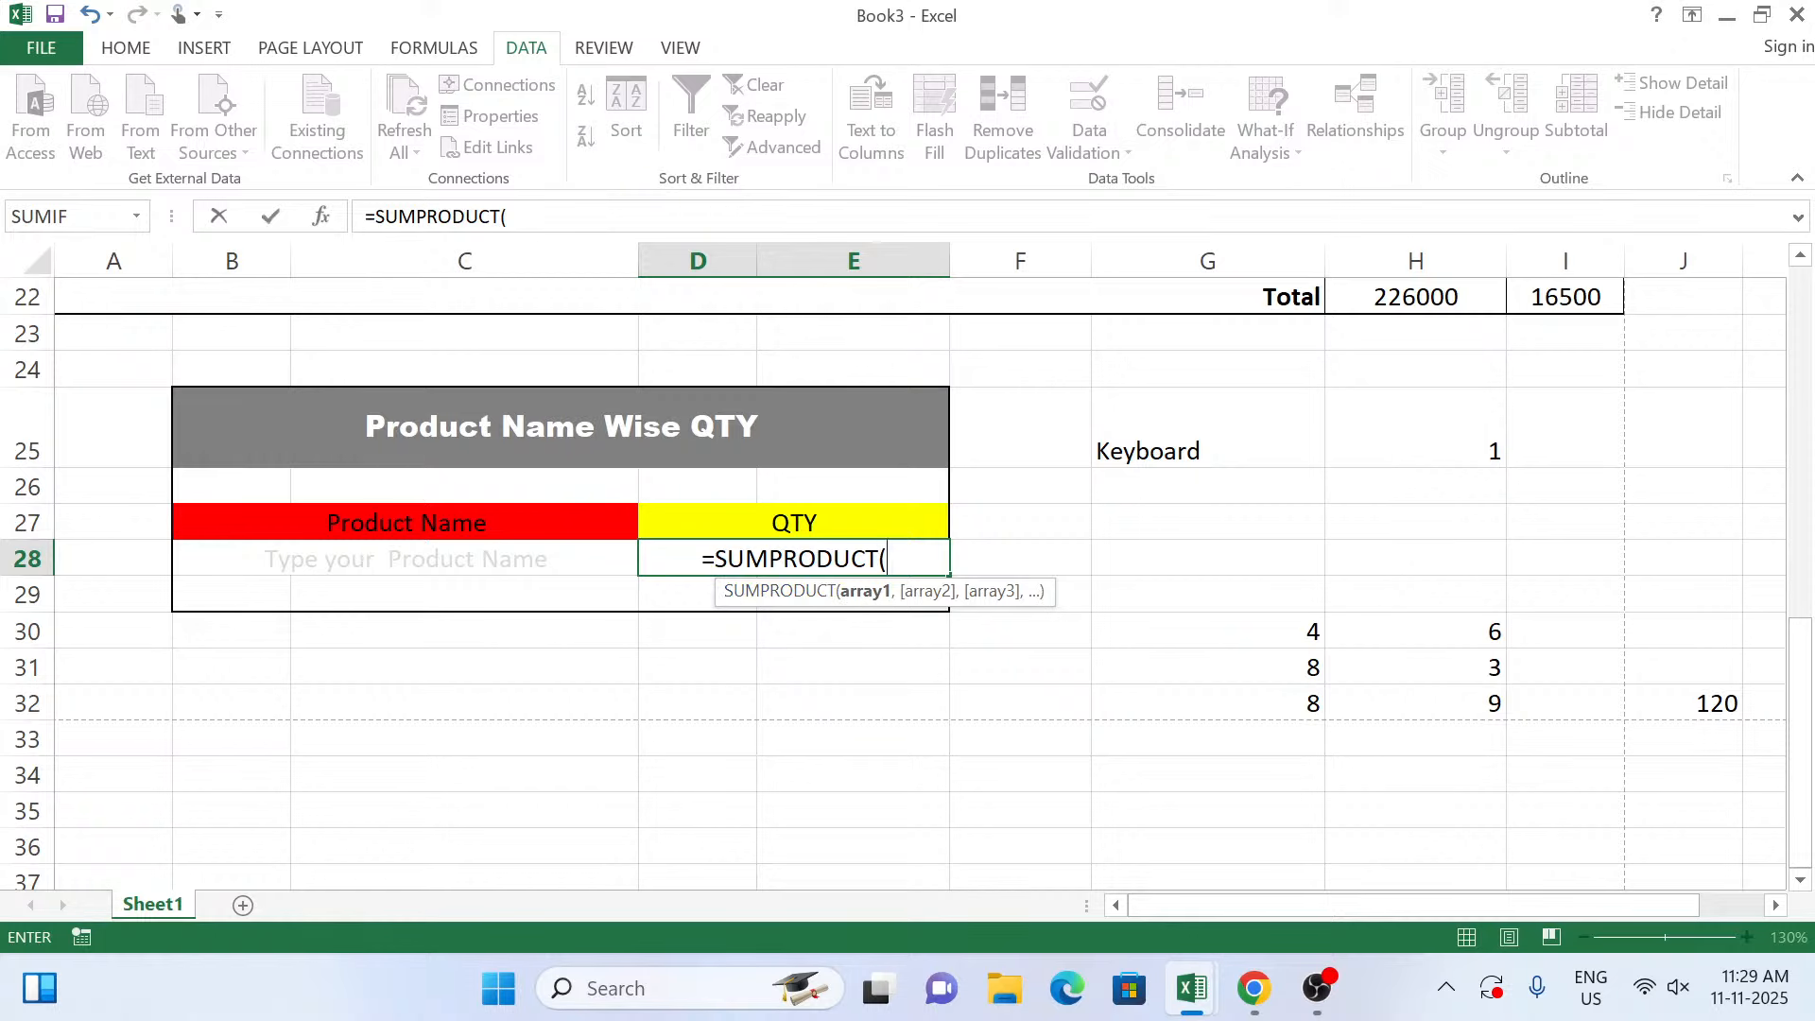
Nest the EXACT function inside SUMPRODUCT as its first array in D28.
scroll(662, 517, "up", 2)
scroll(661, 516, "up", 2)
scroll(515, 359, "up", 3)
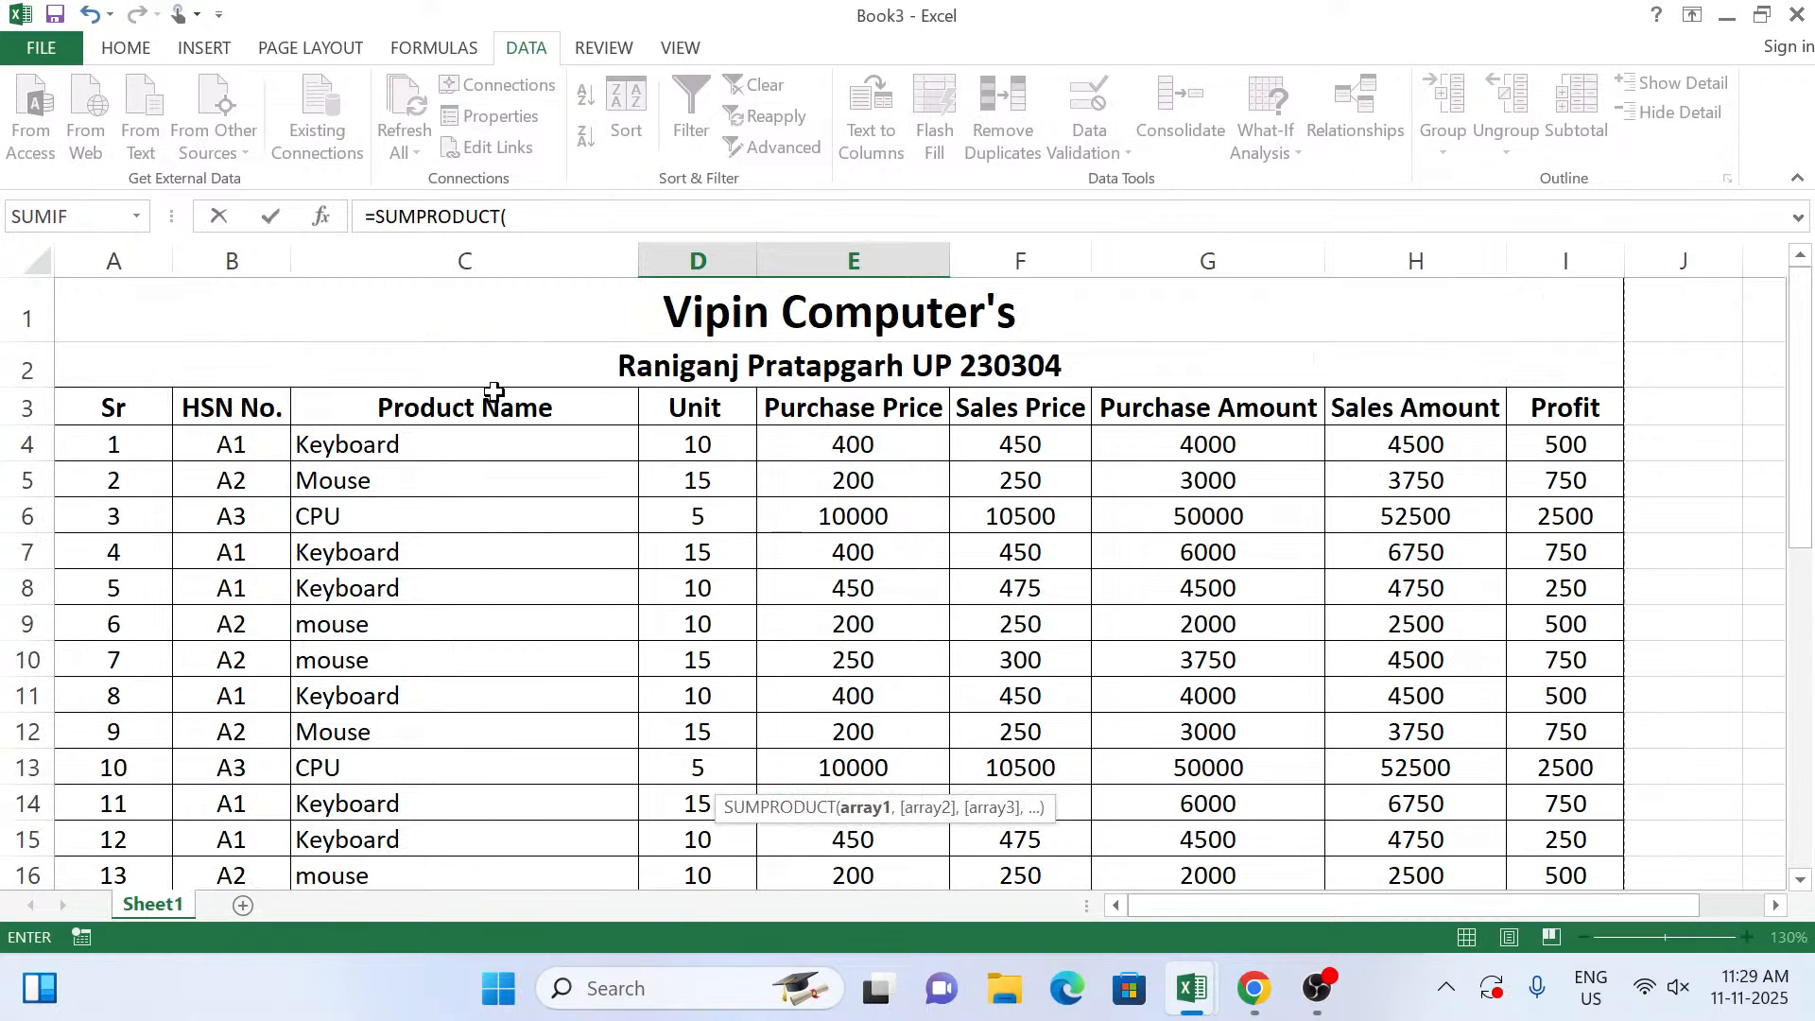
scroll(459, 567, "down", 4)
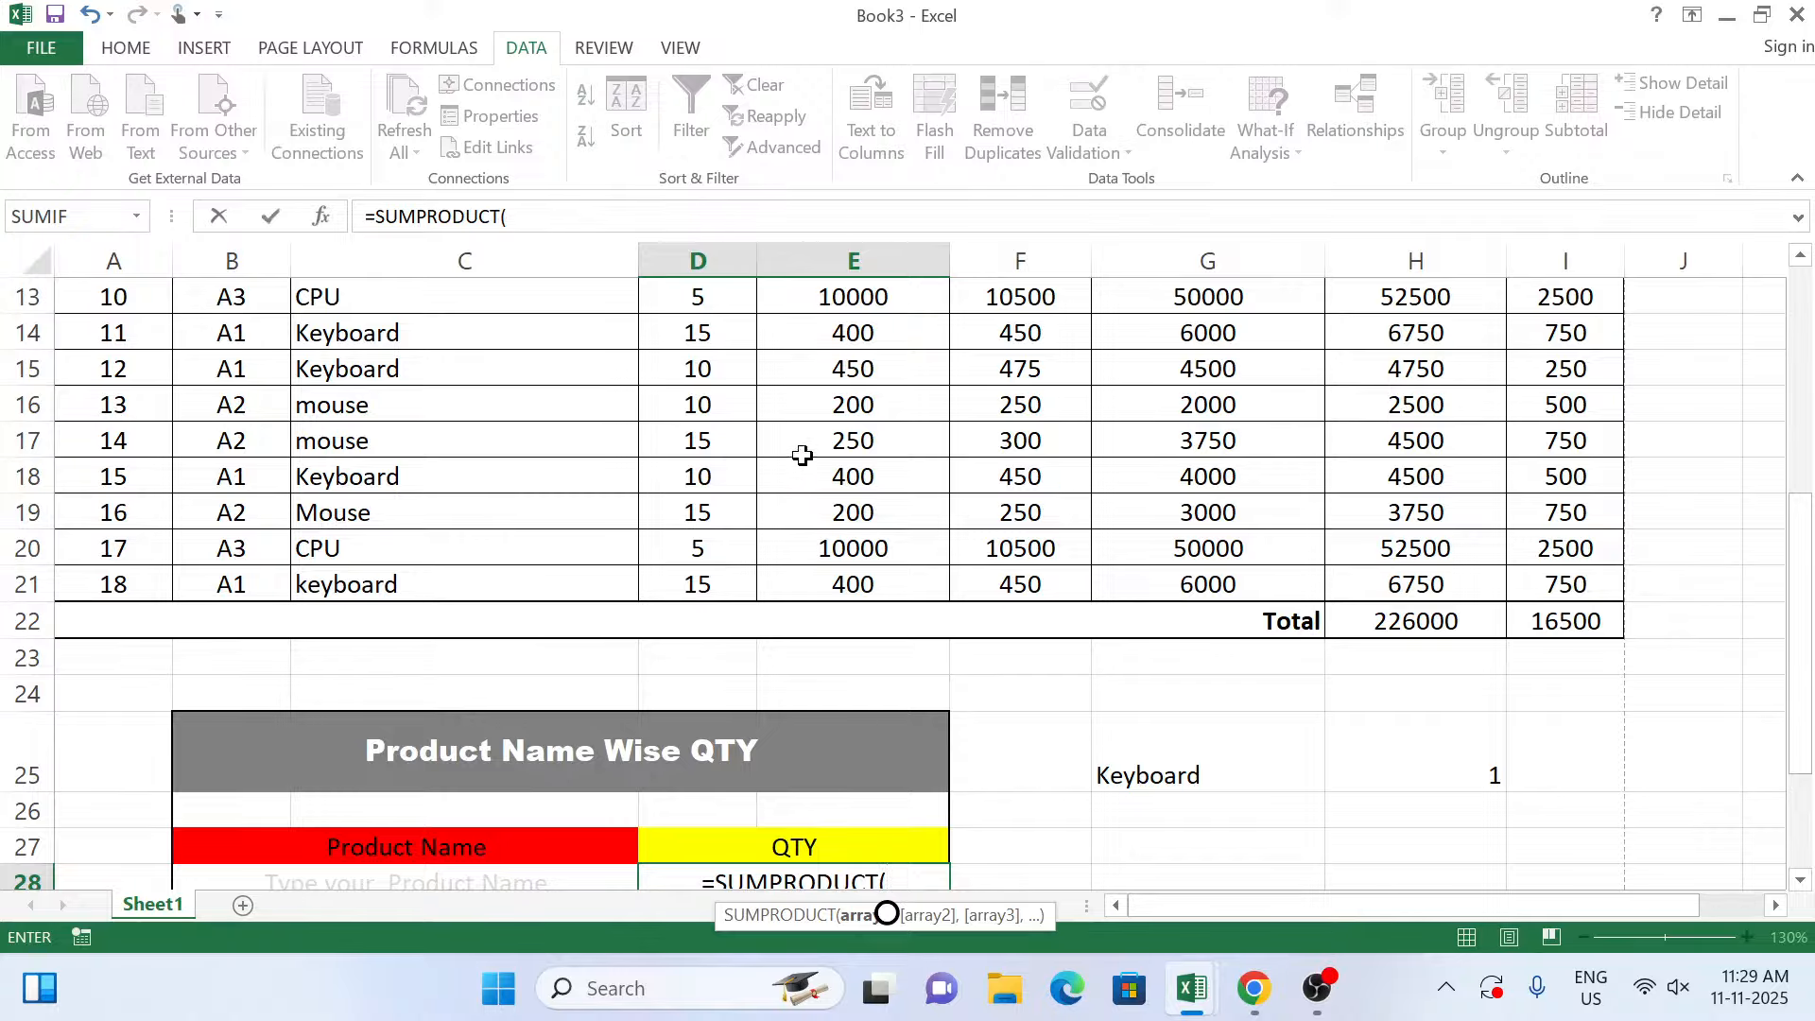
scroll(1489, 614, "up", 4)
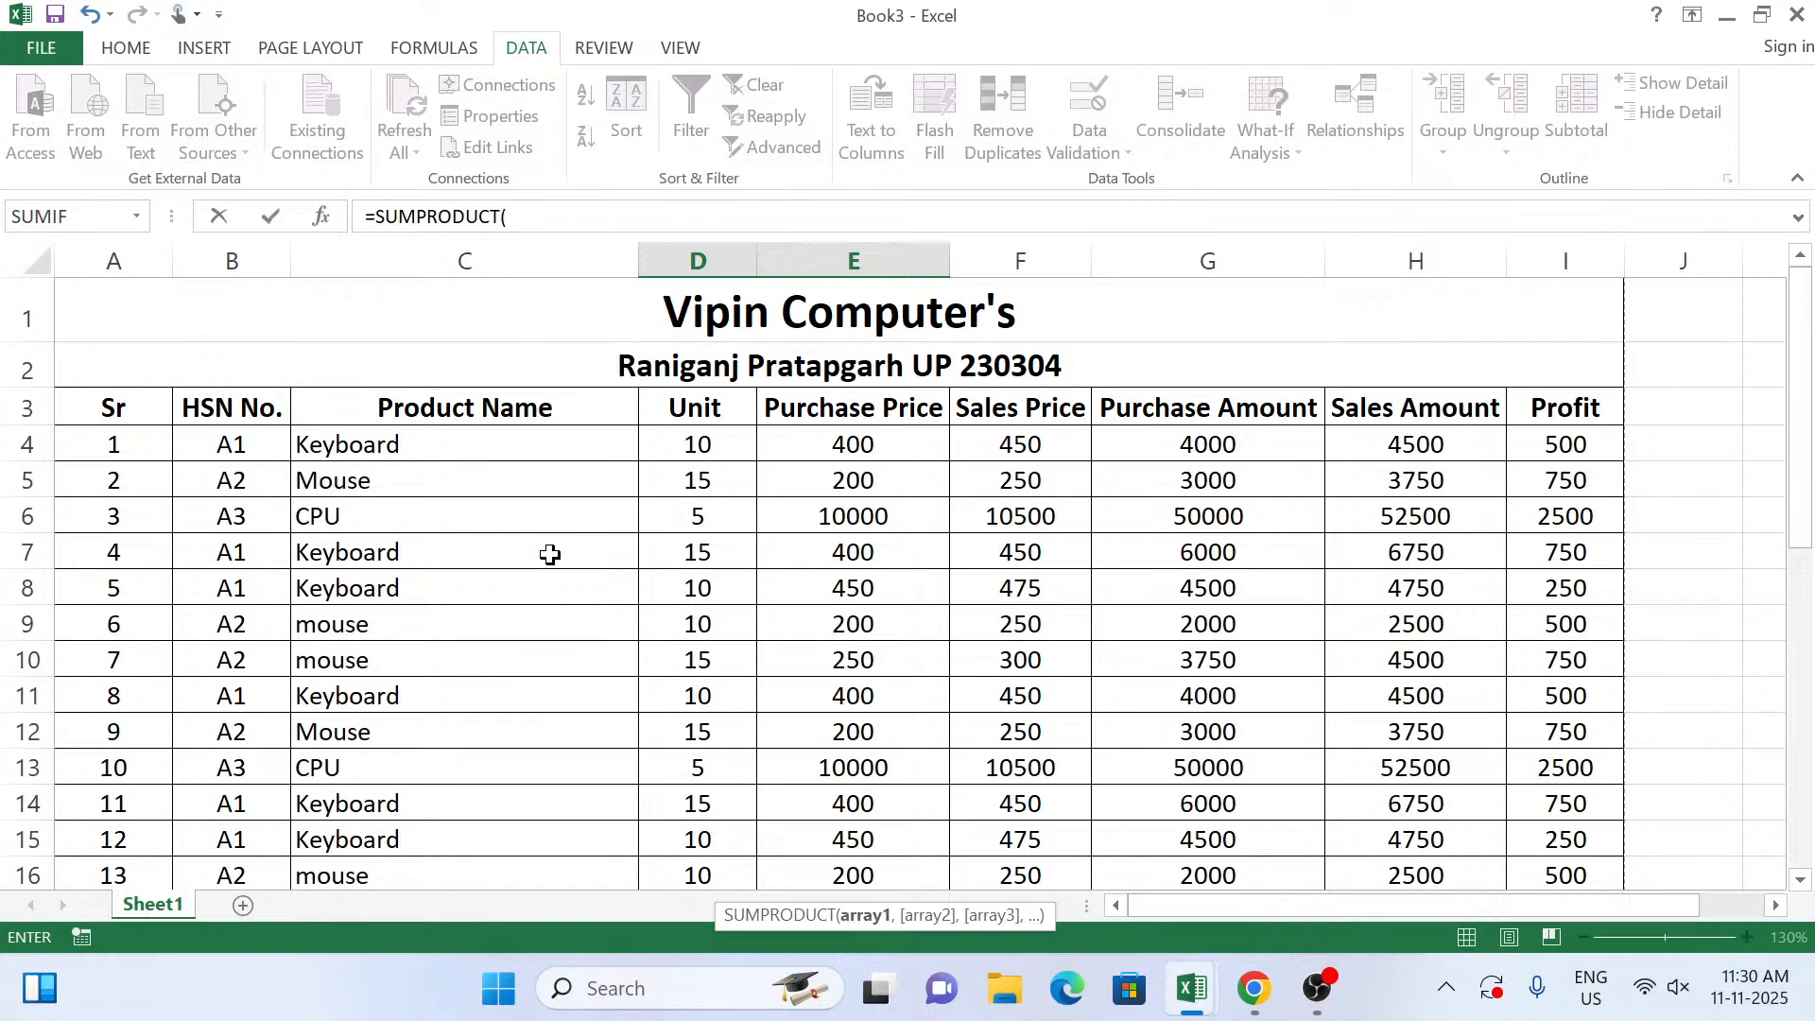
scroll(550, 555, "down", 6)
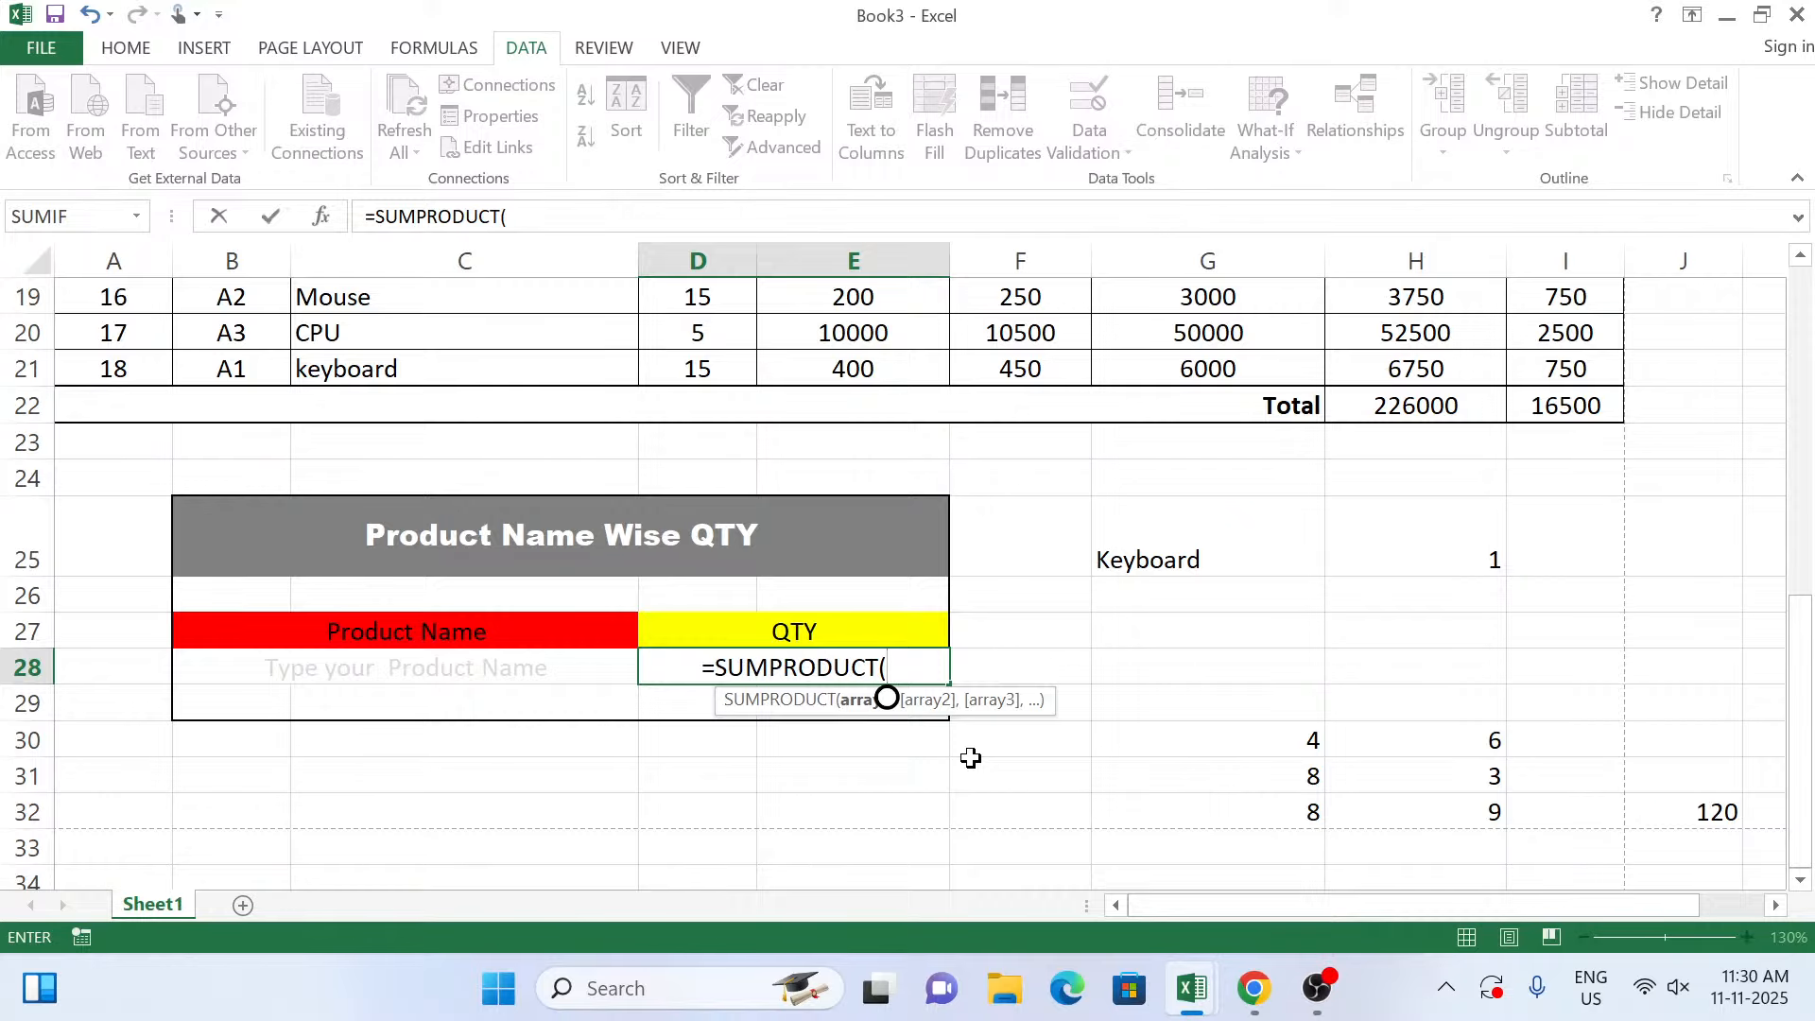
type("ext")
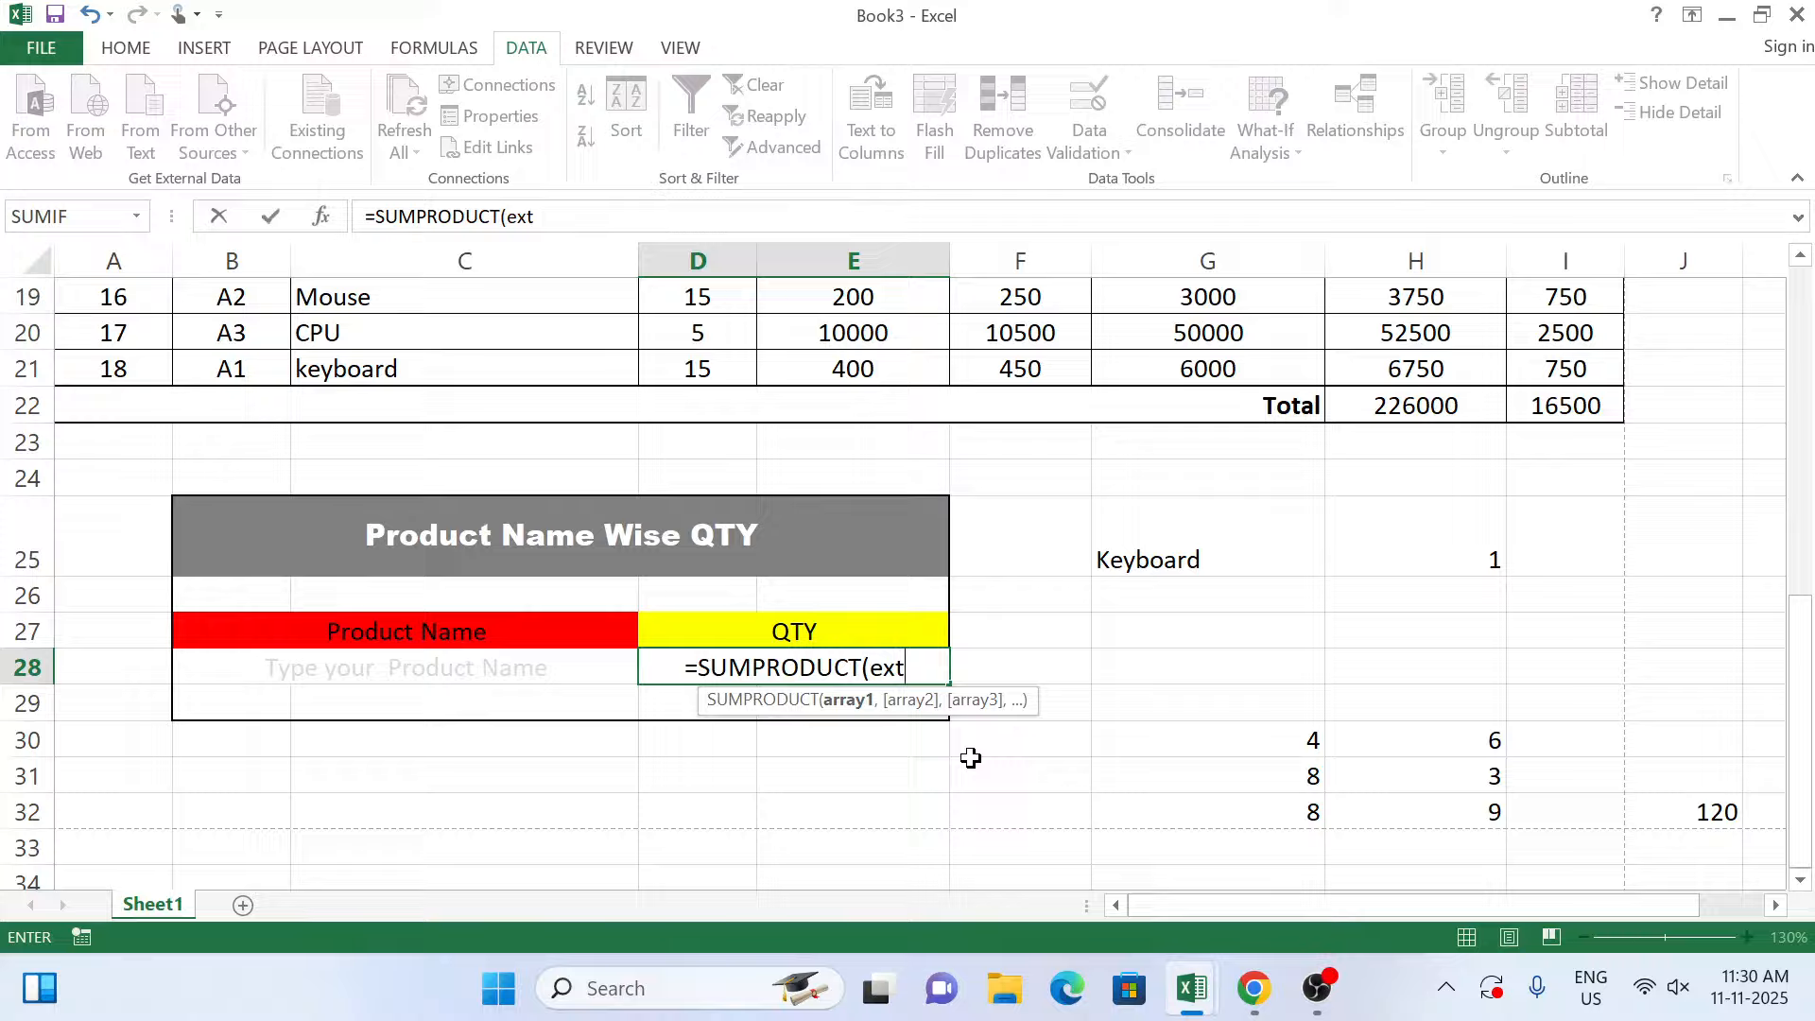
key("BackSpace")
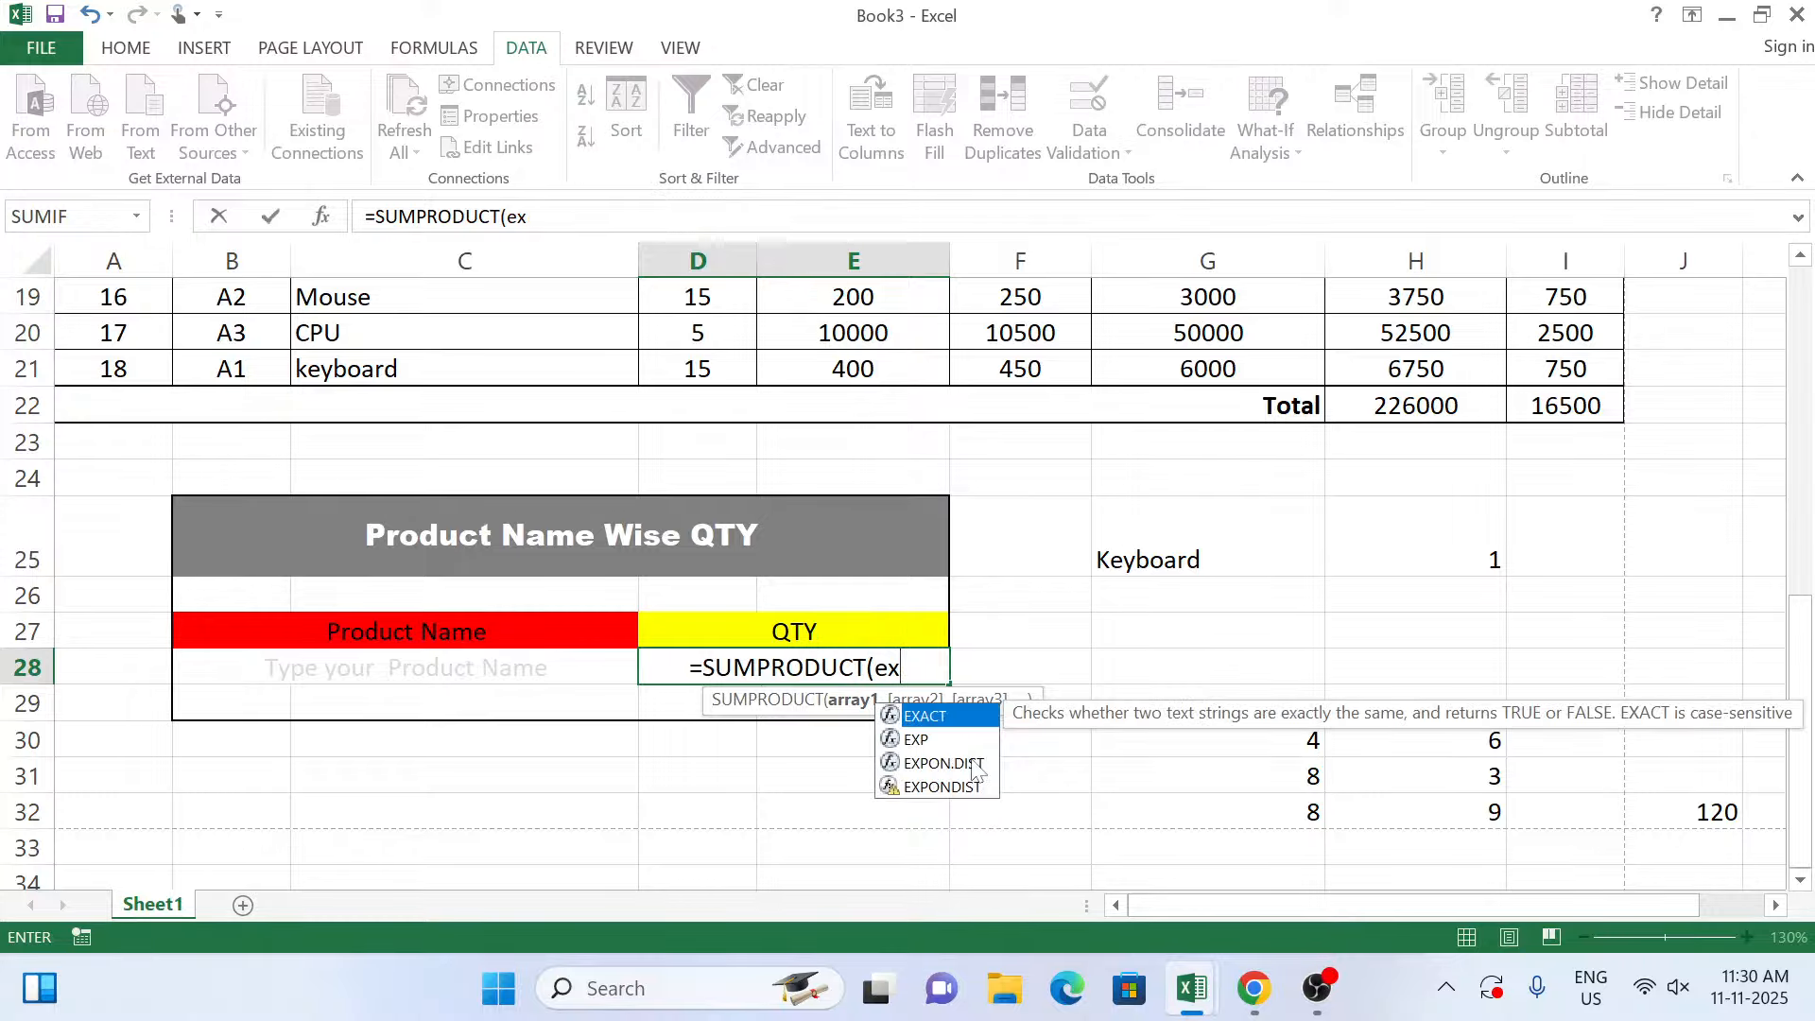
double_click(934, 717)
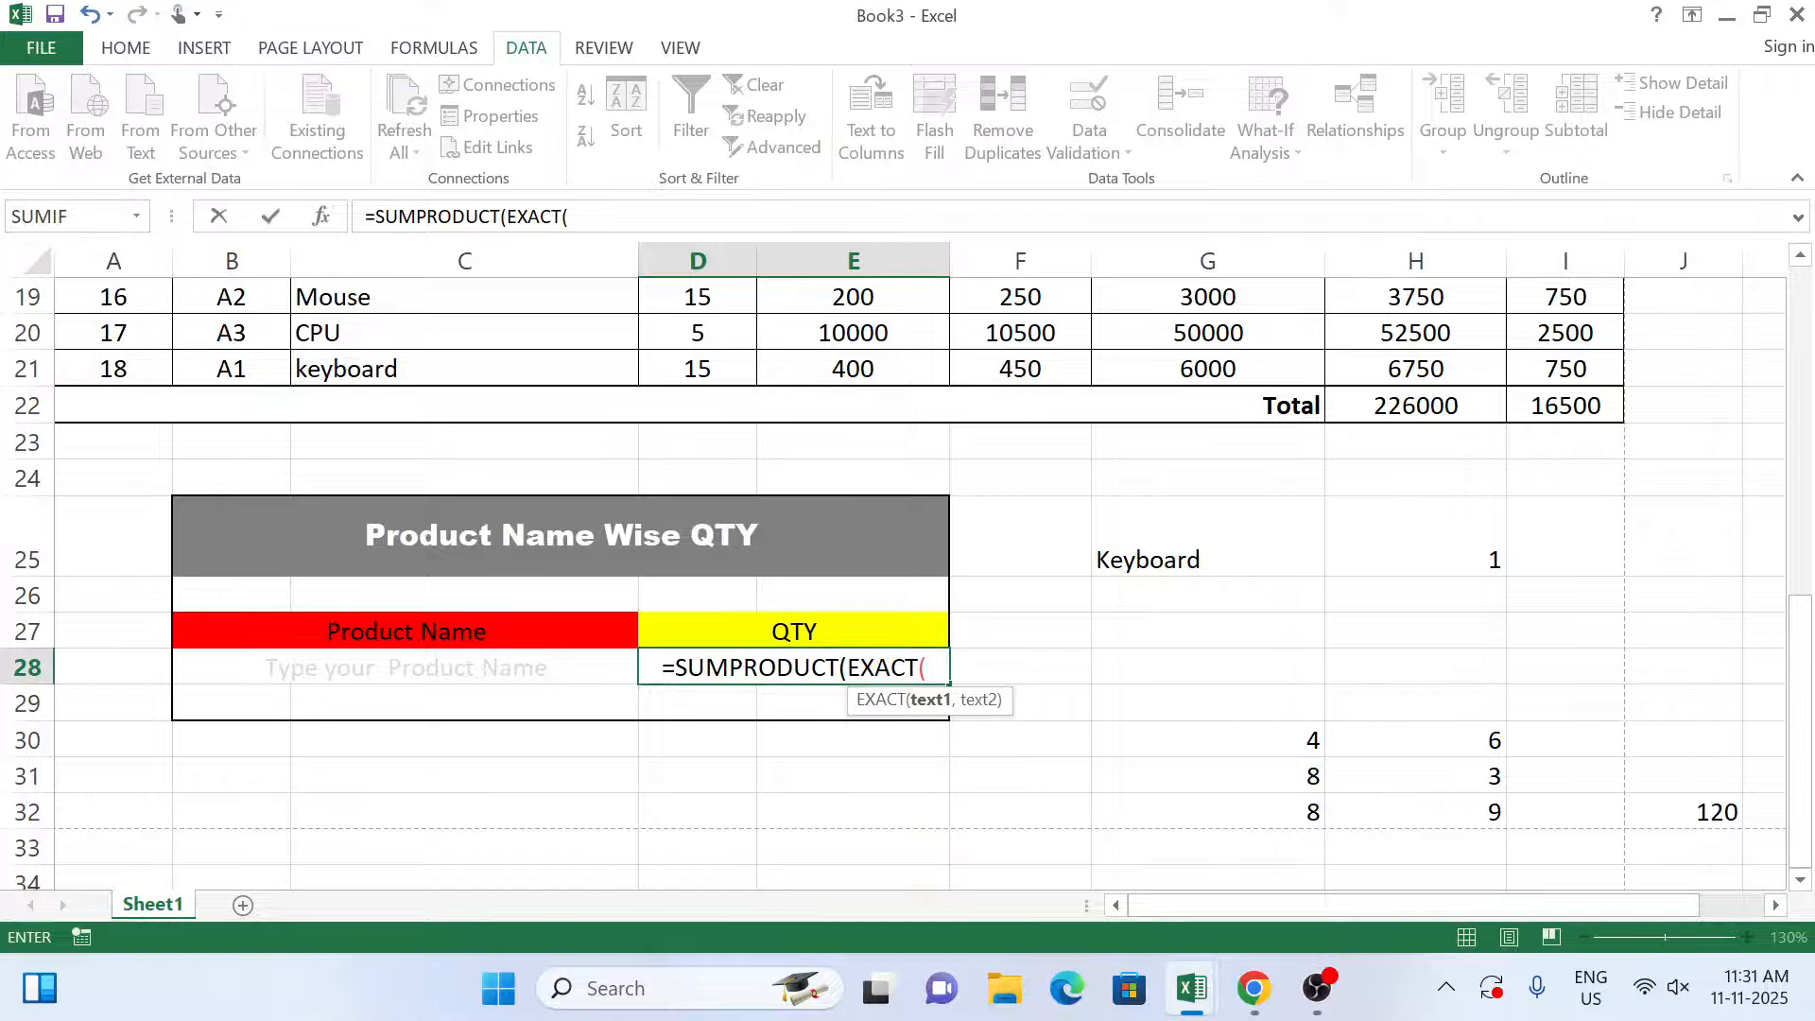
Have EXACT compare the chosen product in B28 with the product names in C4:C21, and close the function.
left_click(519, 669)
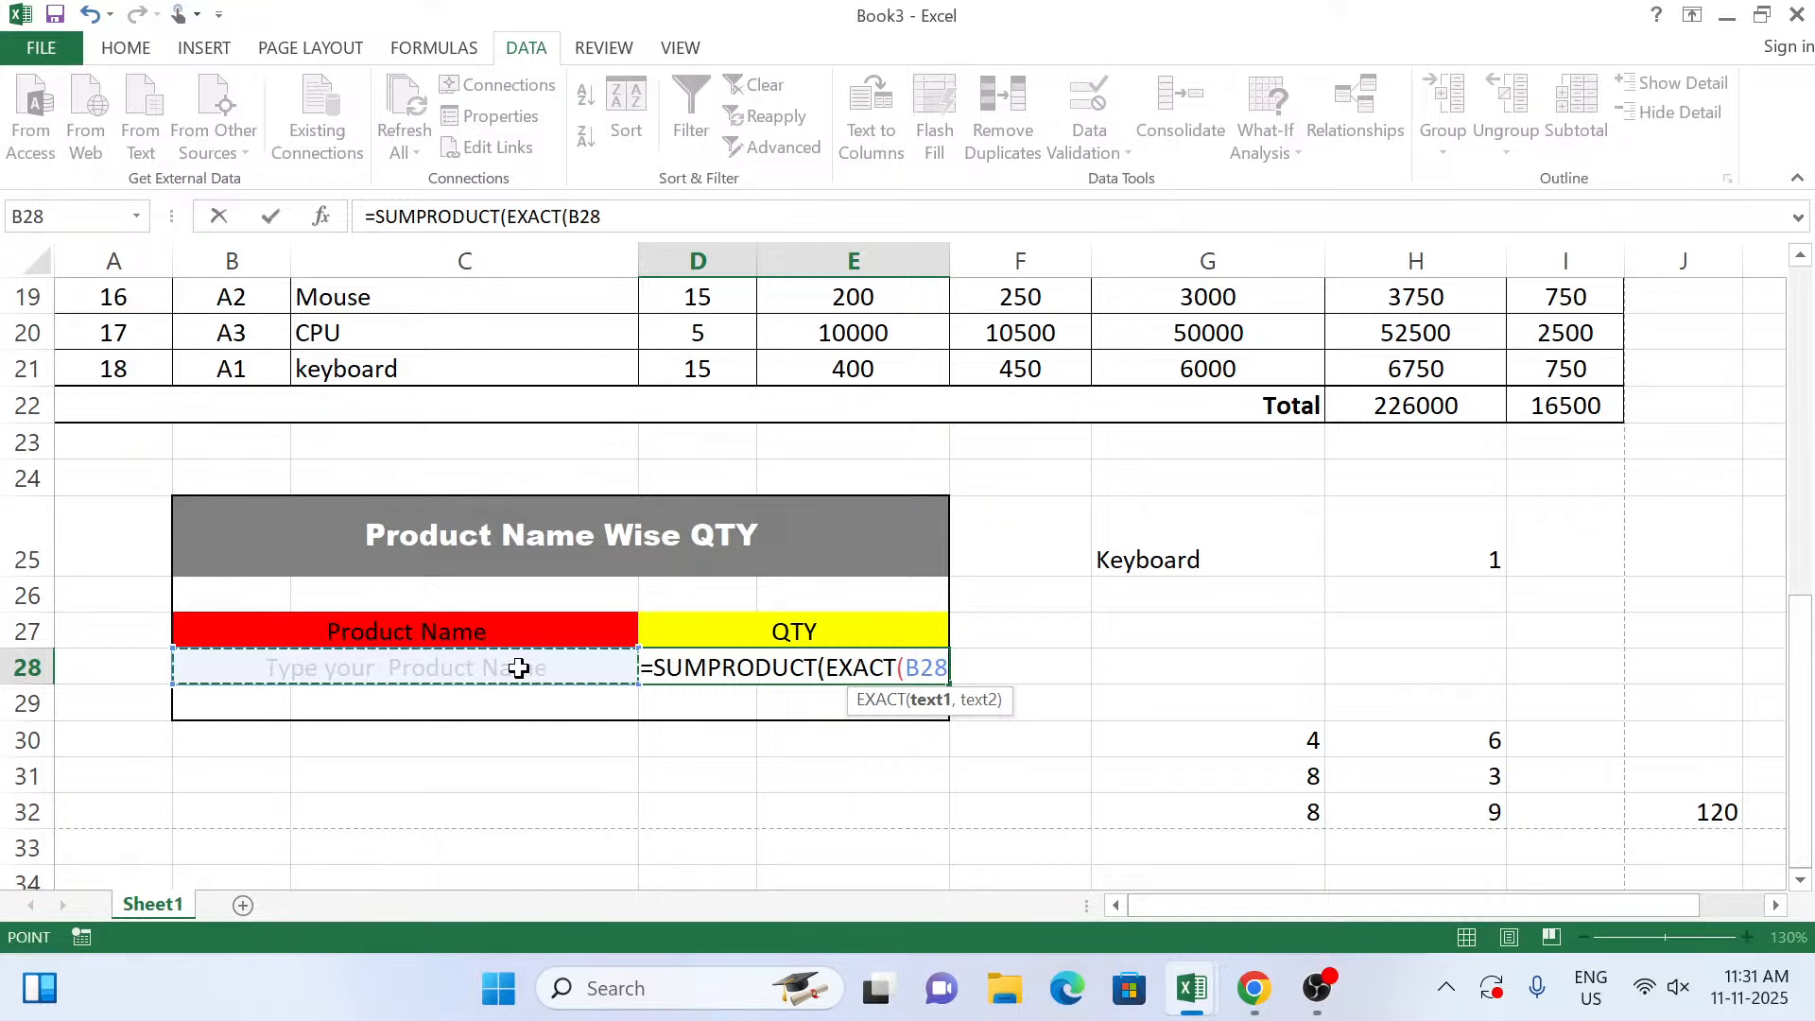
type(",")
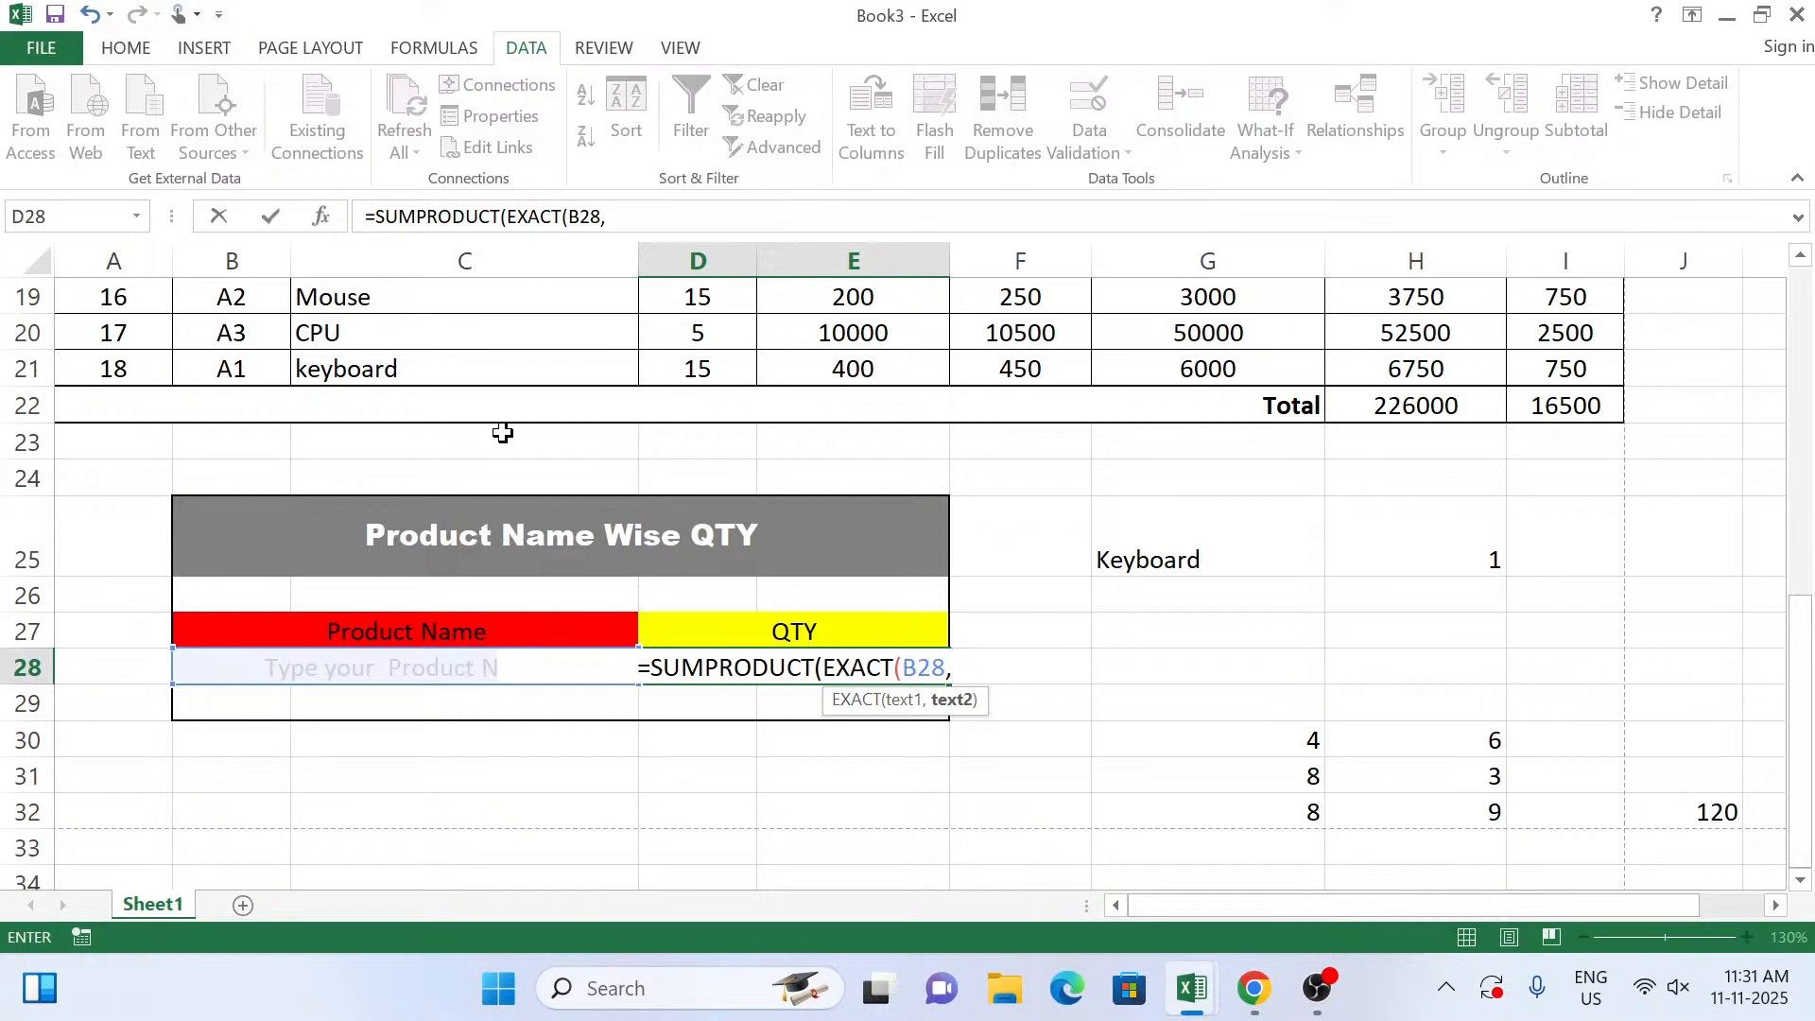
scroll(502, 434, "up", 6)
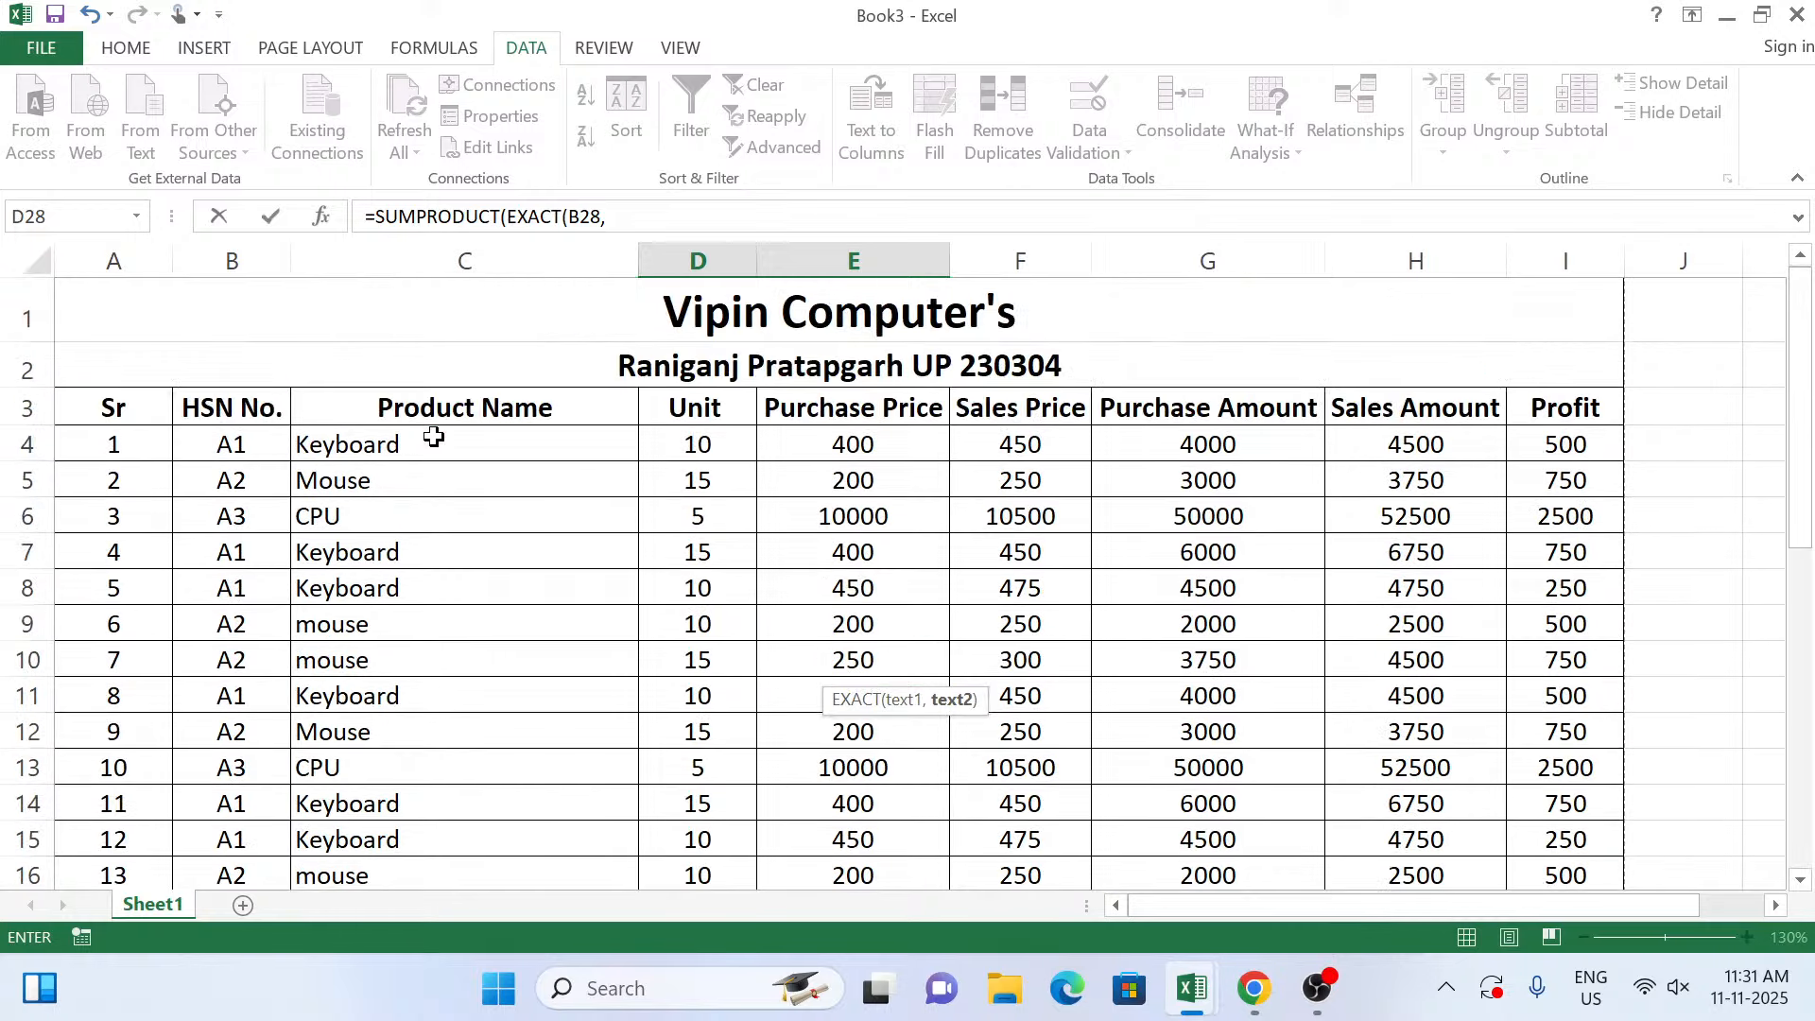
left_click_drag(432, 441, 466, 799)
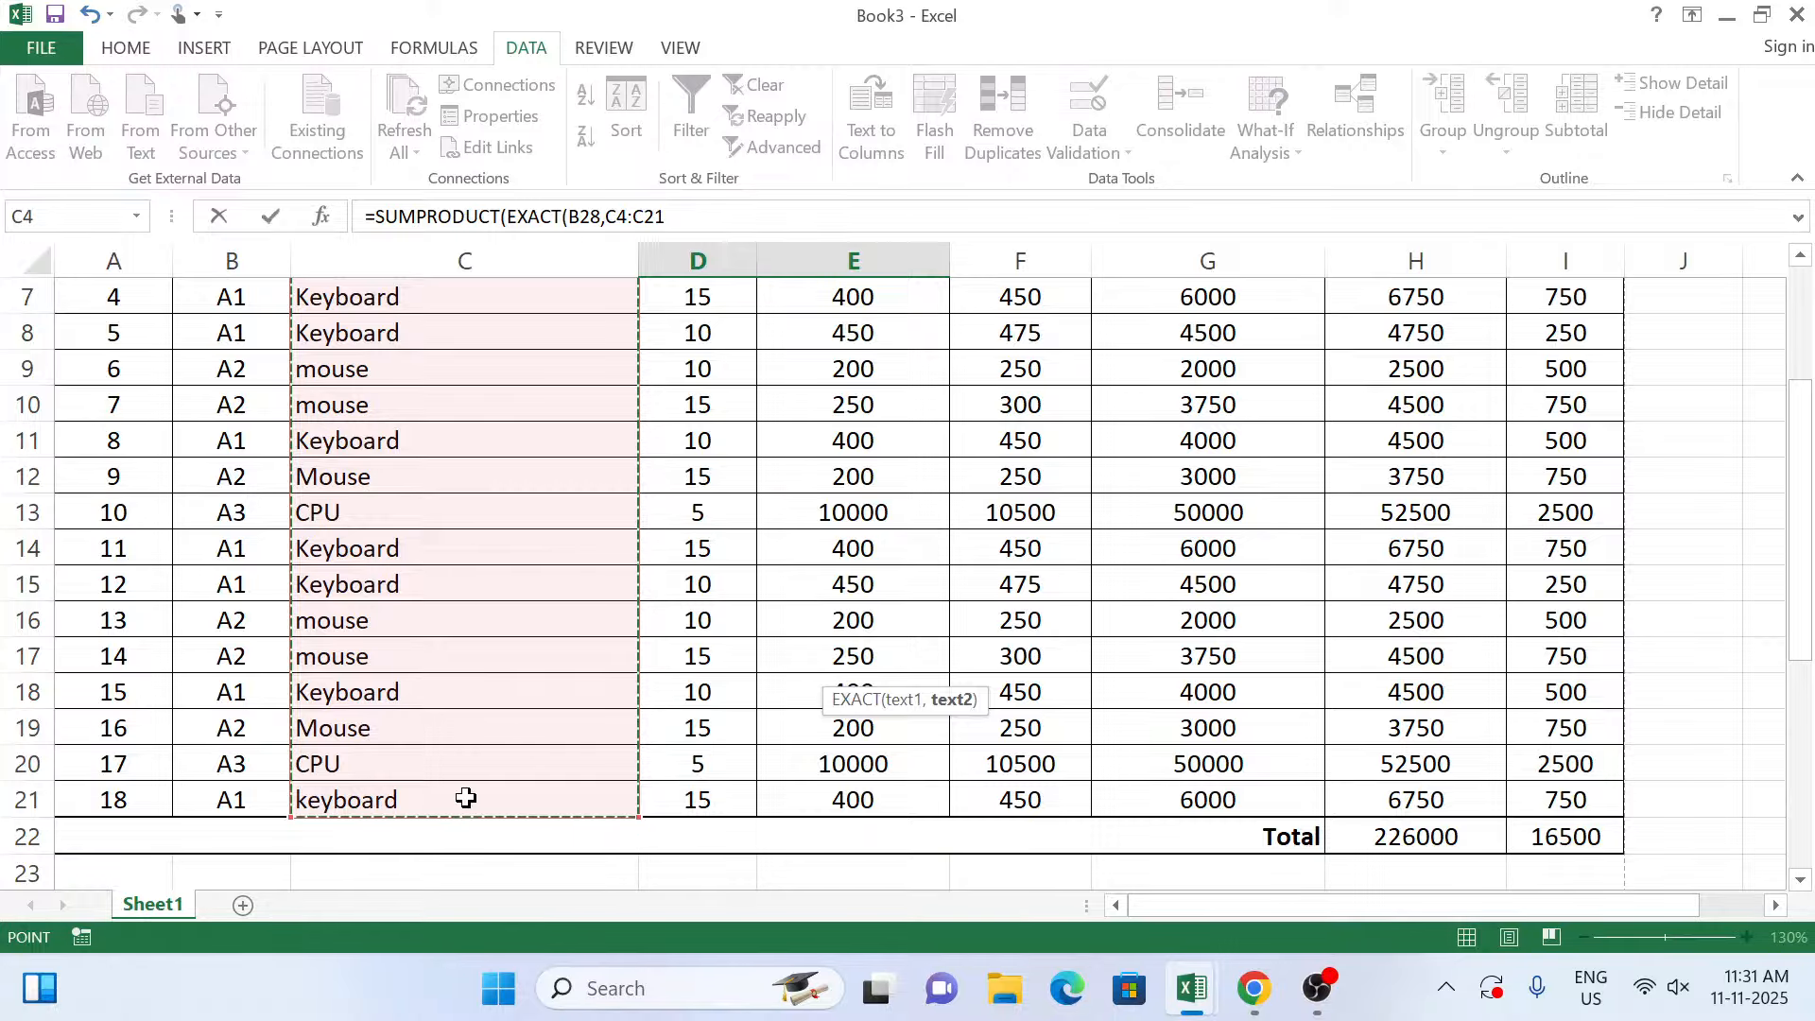
scroll(823, 627, "down", 4)
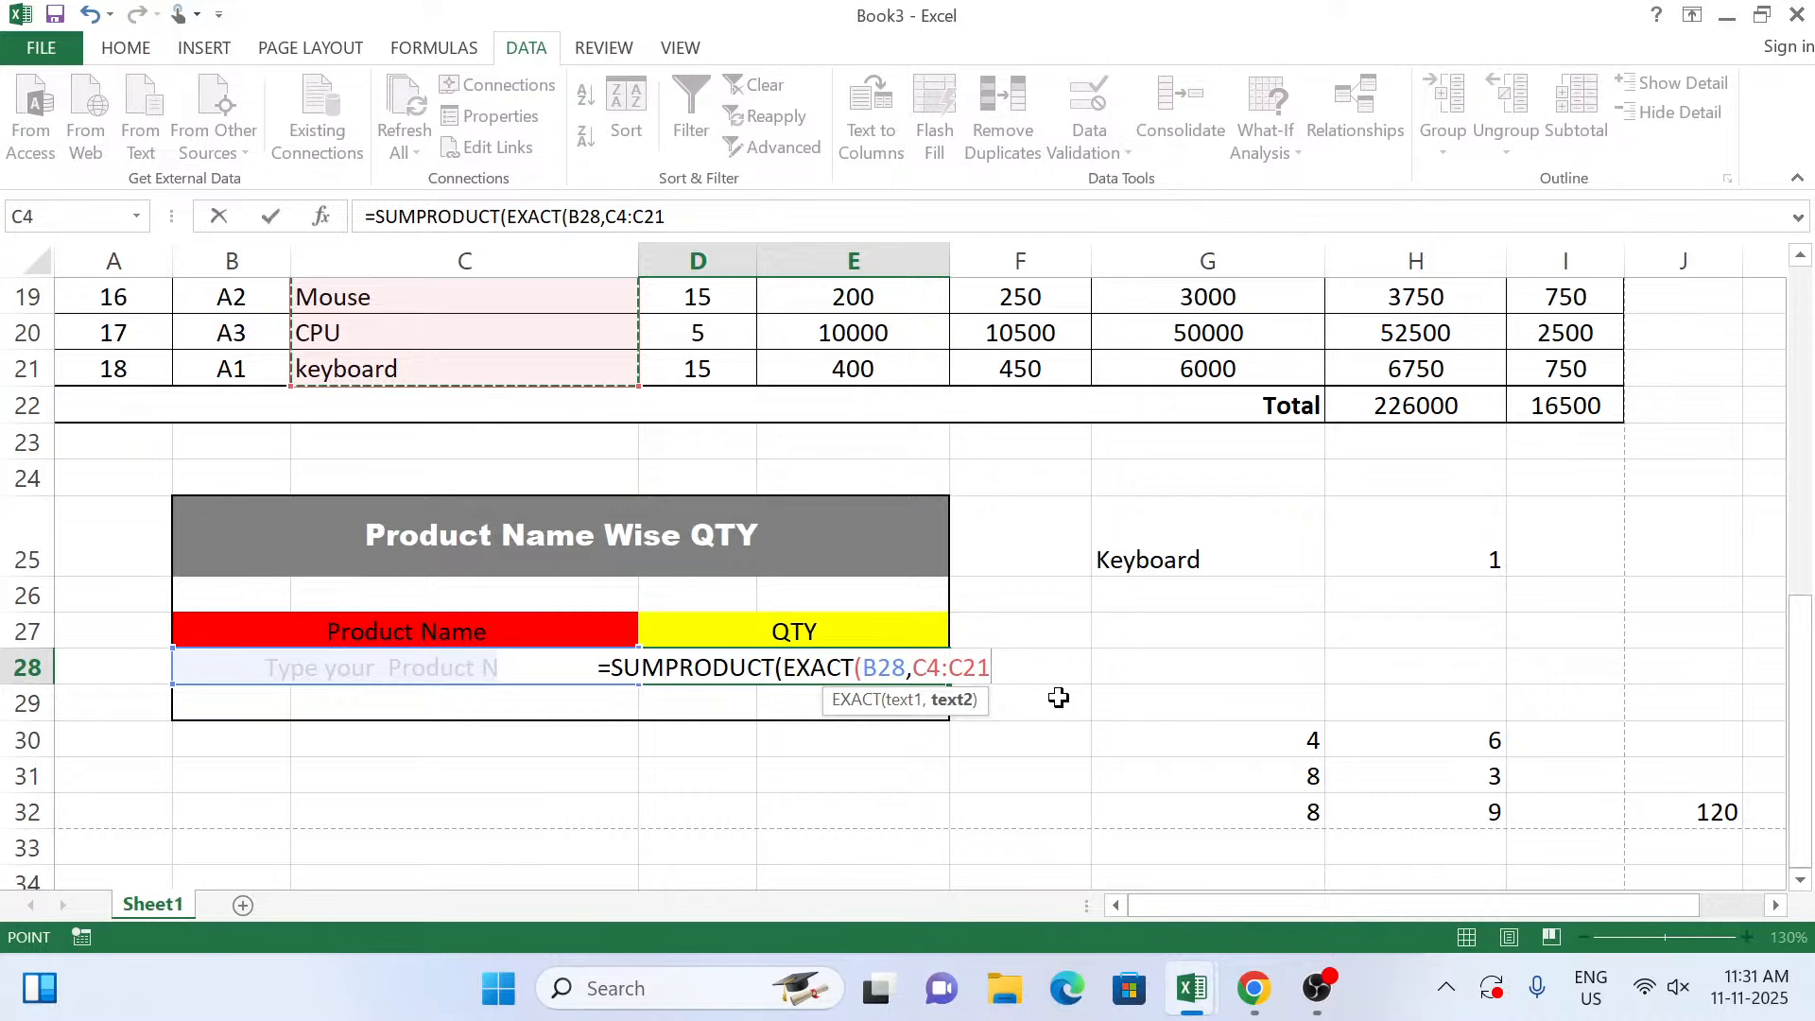
type(")")
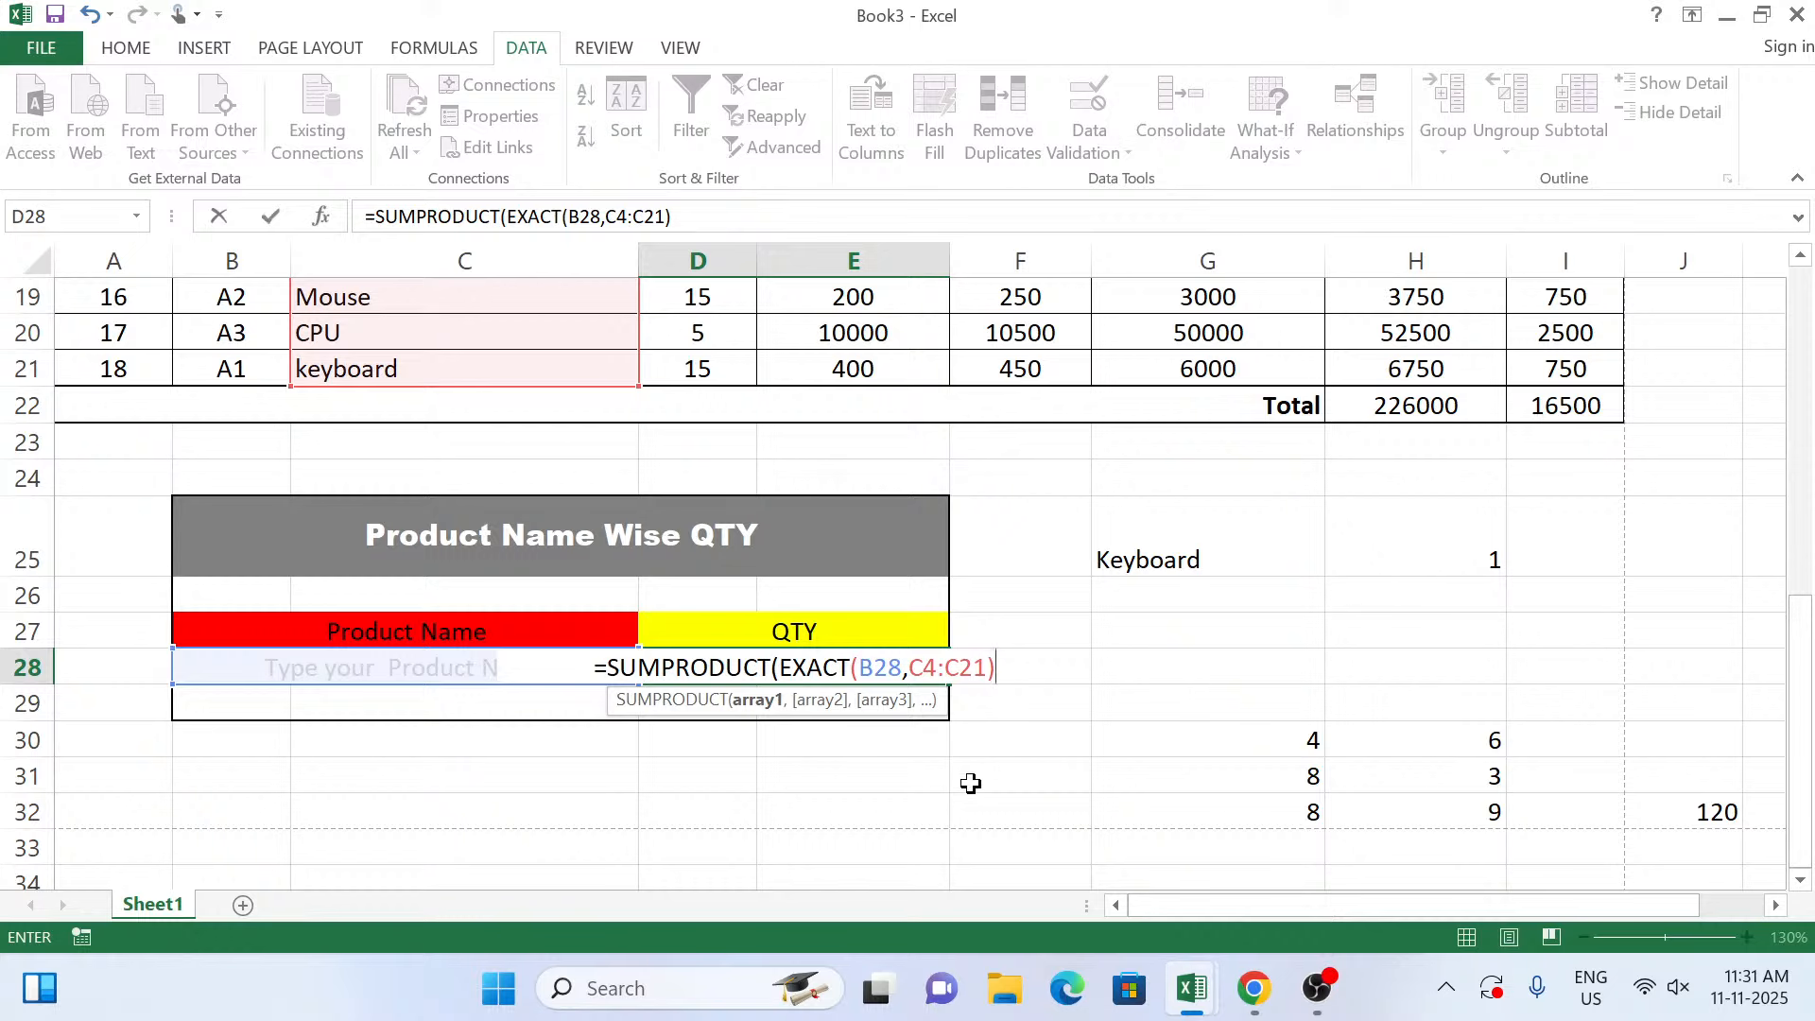
Insert a double minus (--) directly before EXACT in the D28 formula to convert its results to numbers.
left_click(779, 669)
type("--")
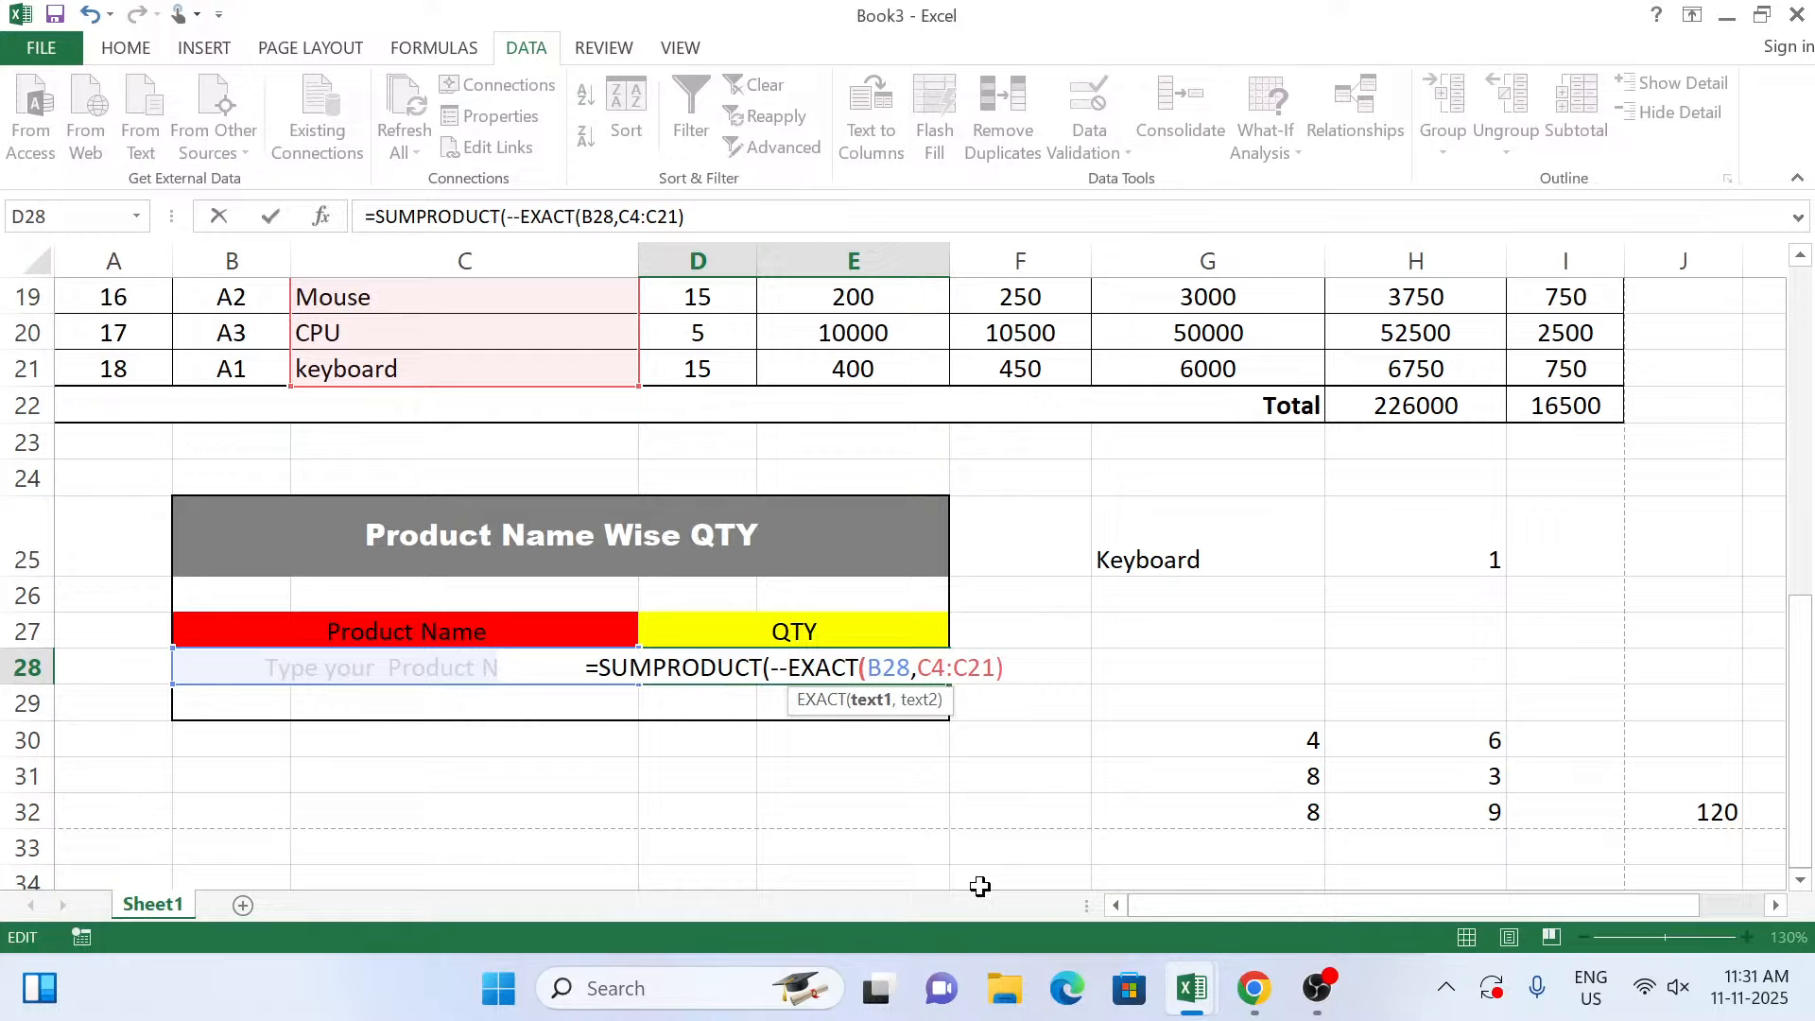
key("End")
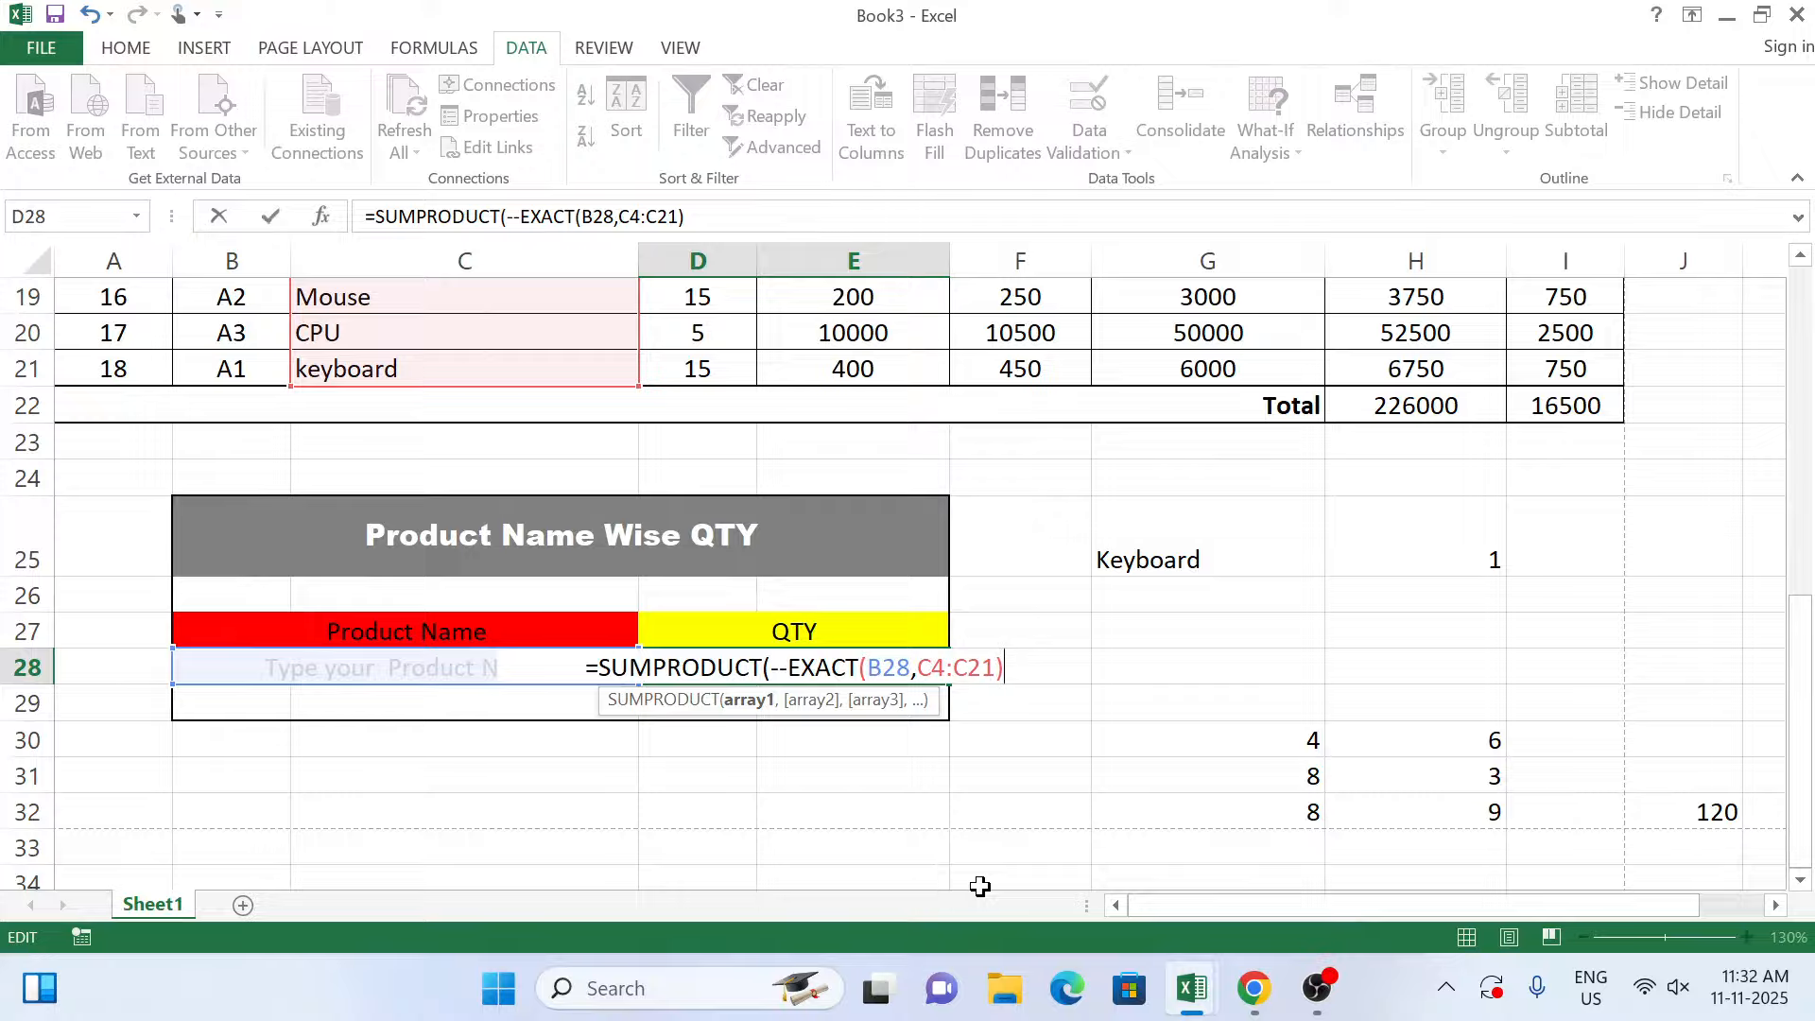
Add the Profit values I4:I21 as the second array, completing =SUMPRODUCT(--EXACT(B28,C4:C21),I4:I21) in D28.
type(",")
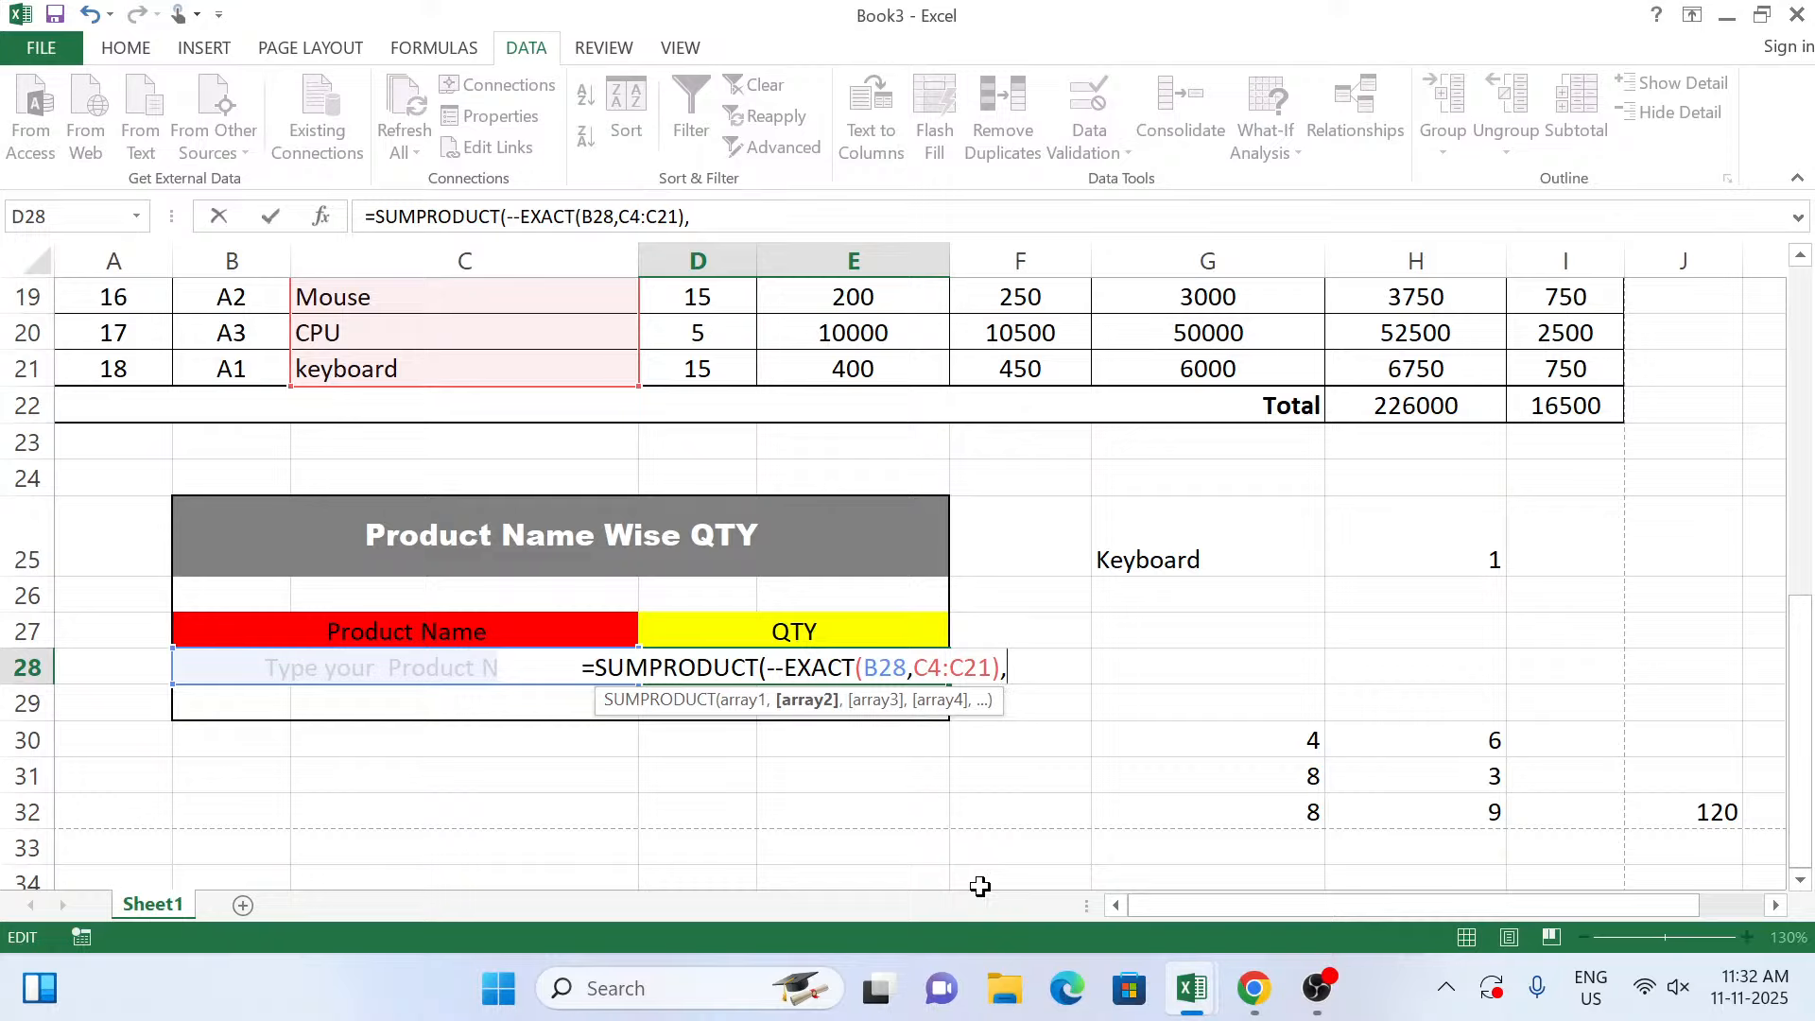
scroll(1494, 571, "up", 6)
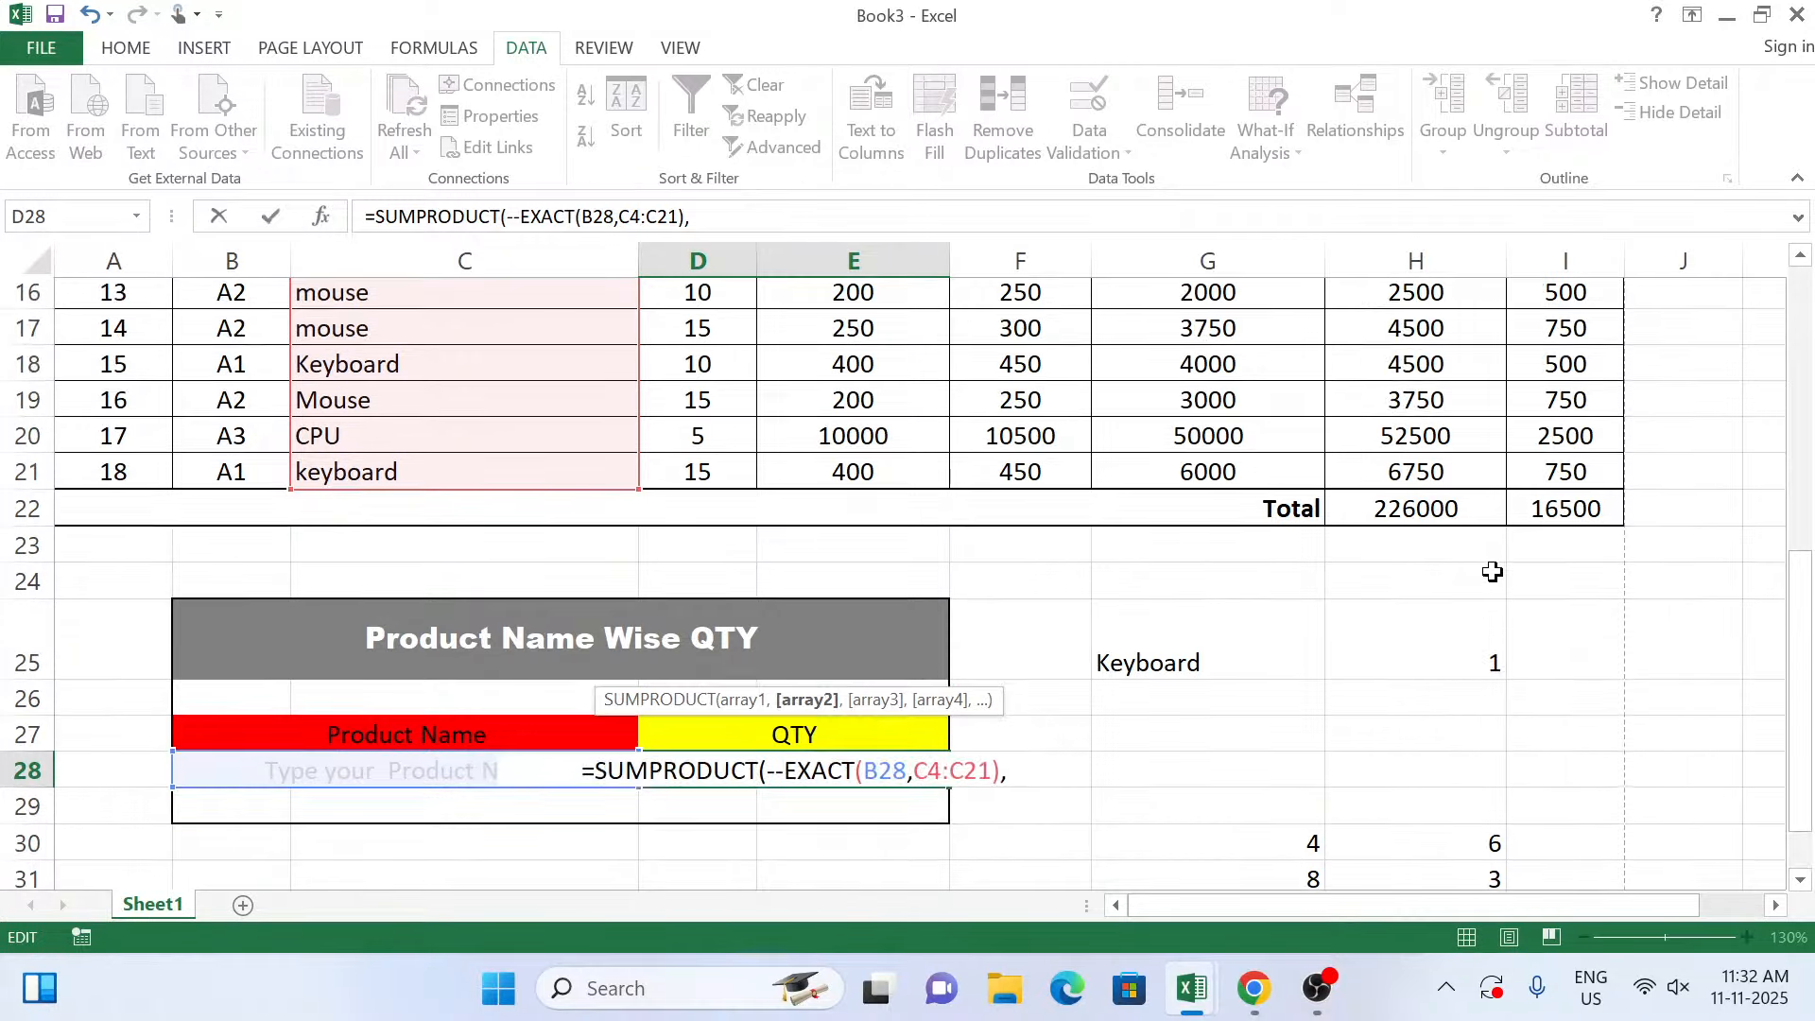
left_click_drag(1562, 444, 1582, 802)
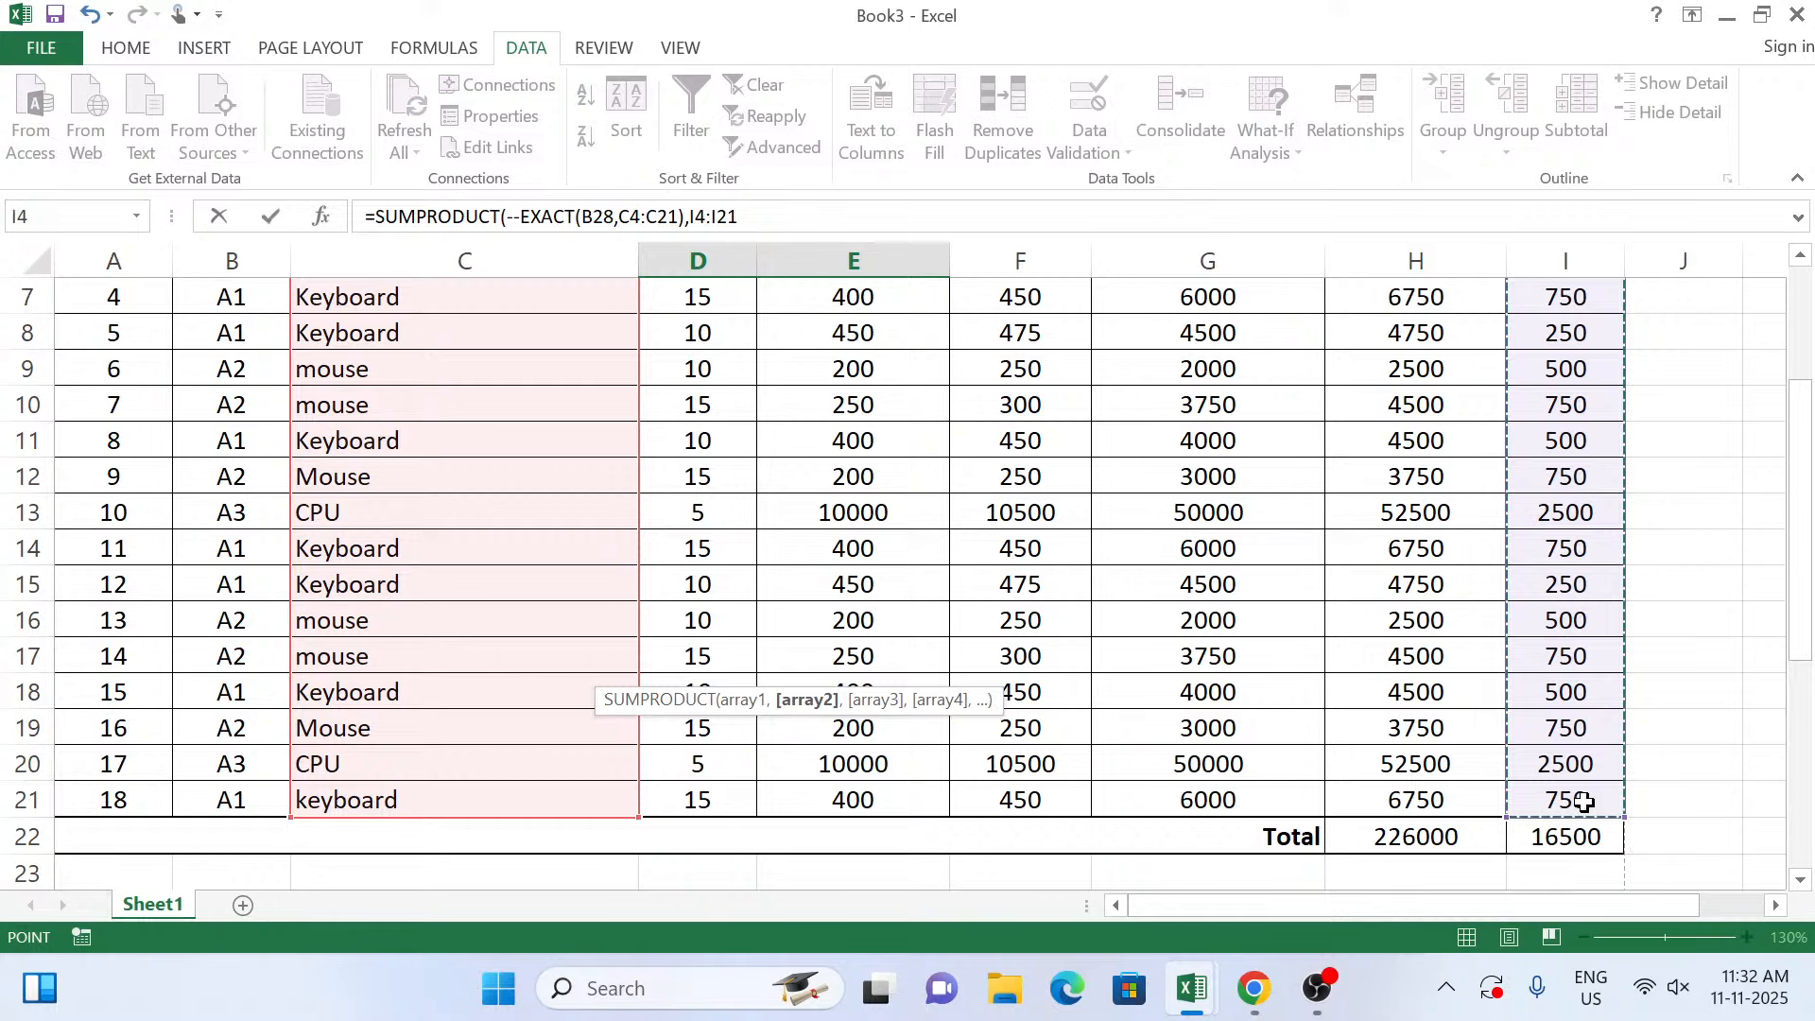
scroll(1114, 652, "down", 3)
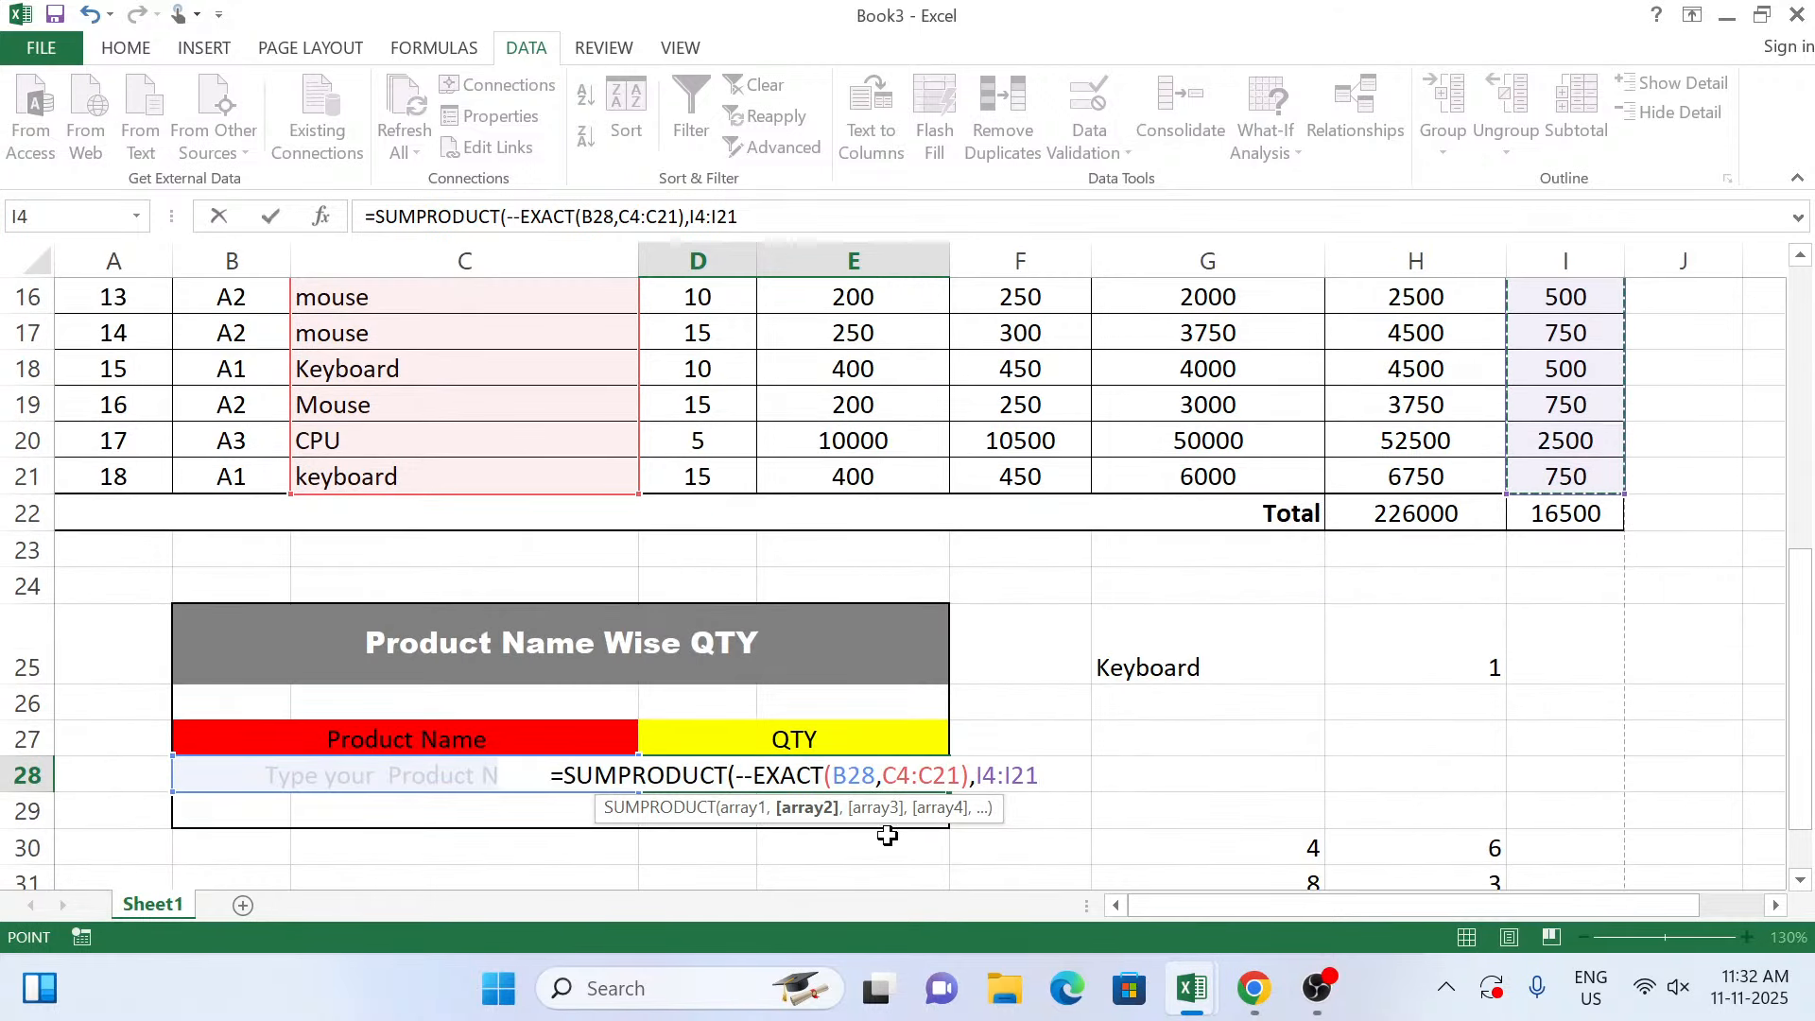
type(")")
key("Return")
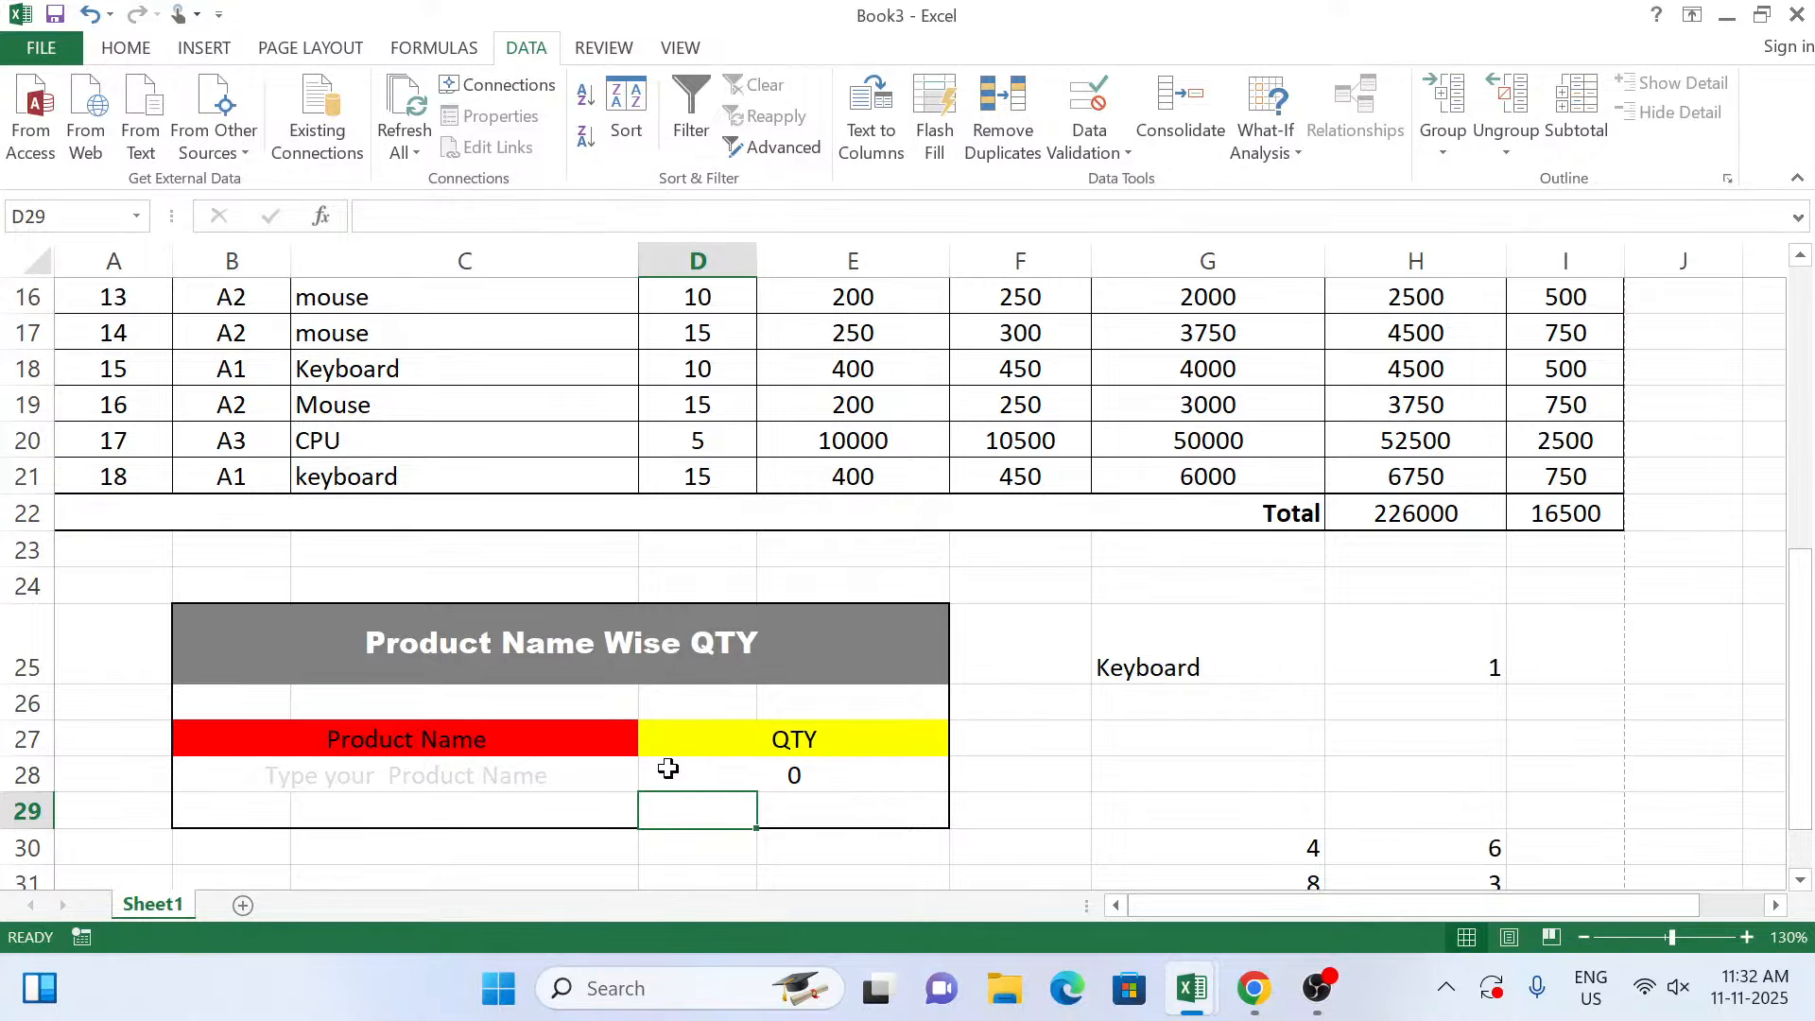
Choose Keyboard as the product in the B28 dropdown and check the result against the sales table.
left_click(594, 777)
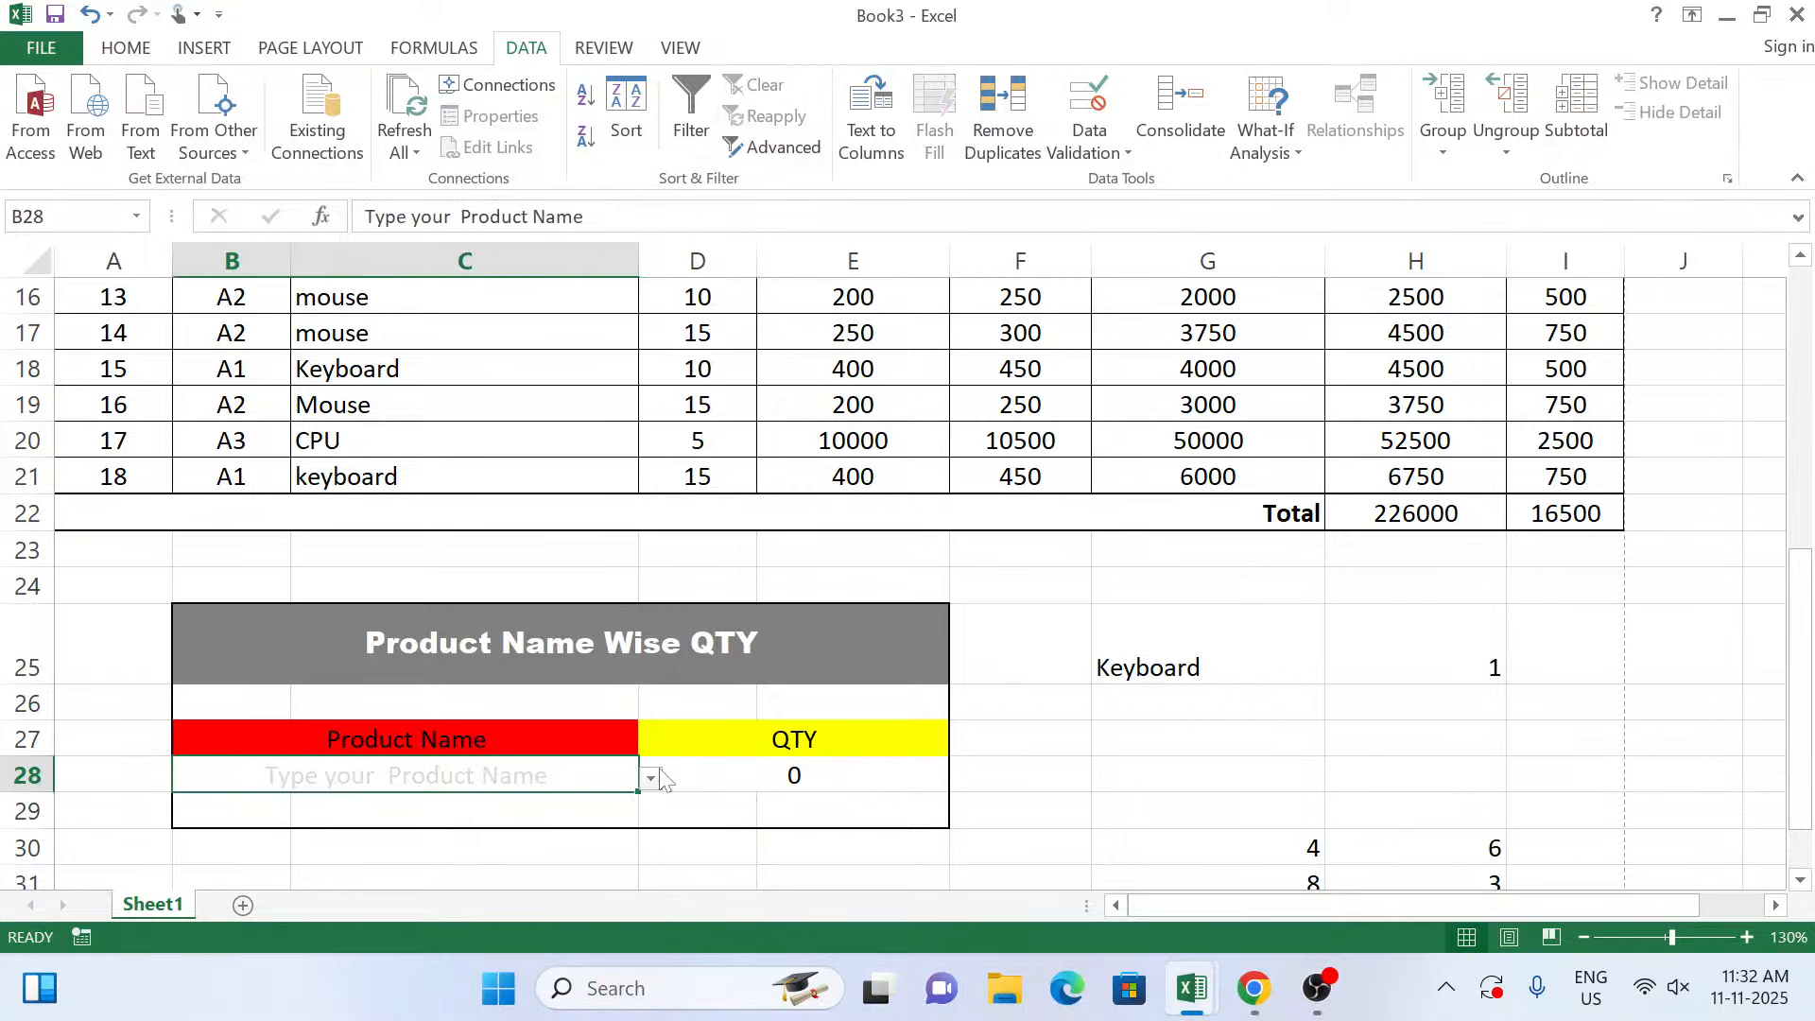
left_click(650, 783)
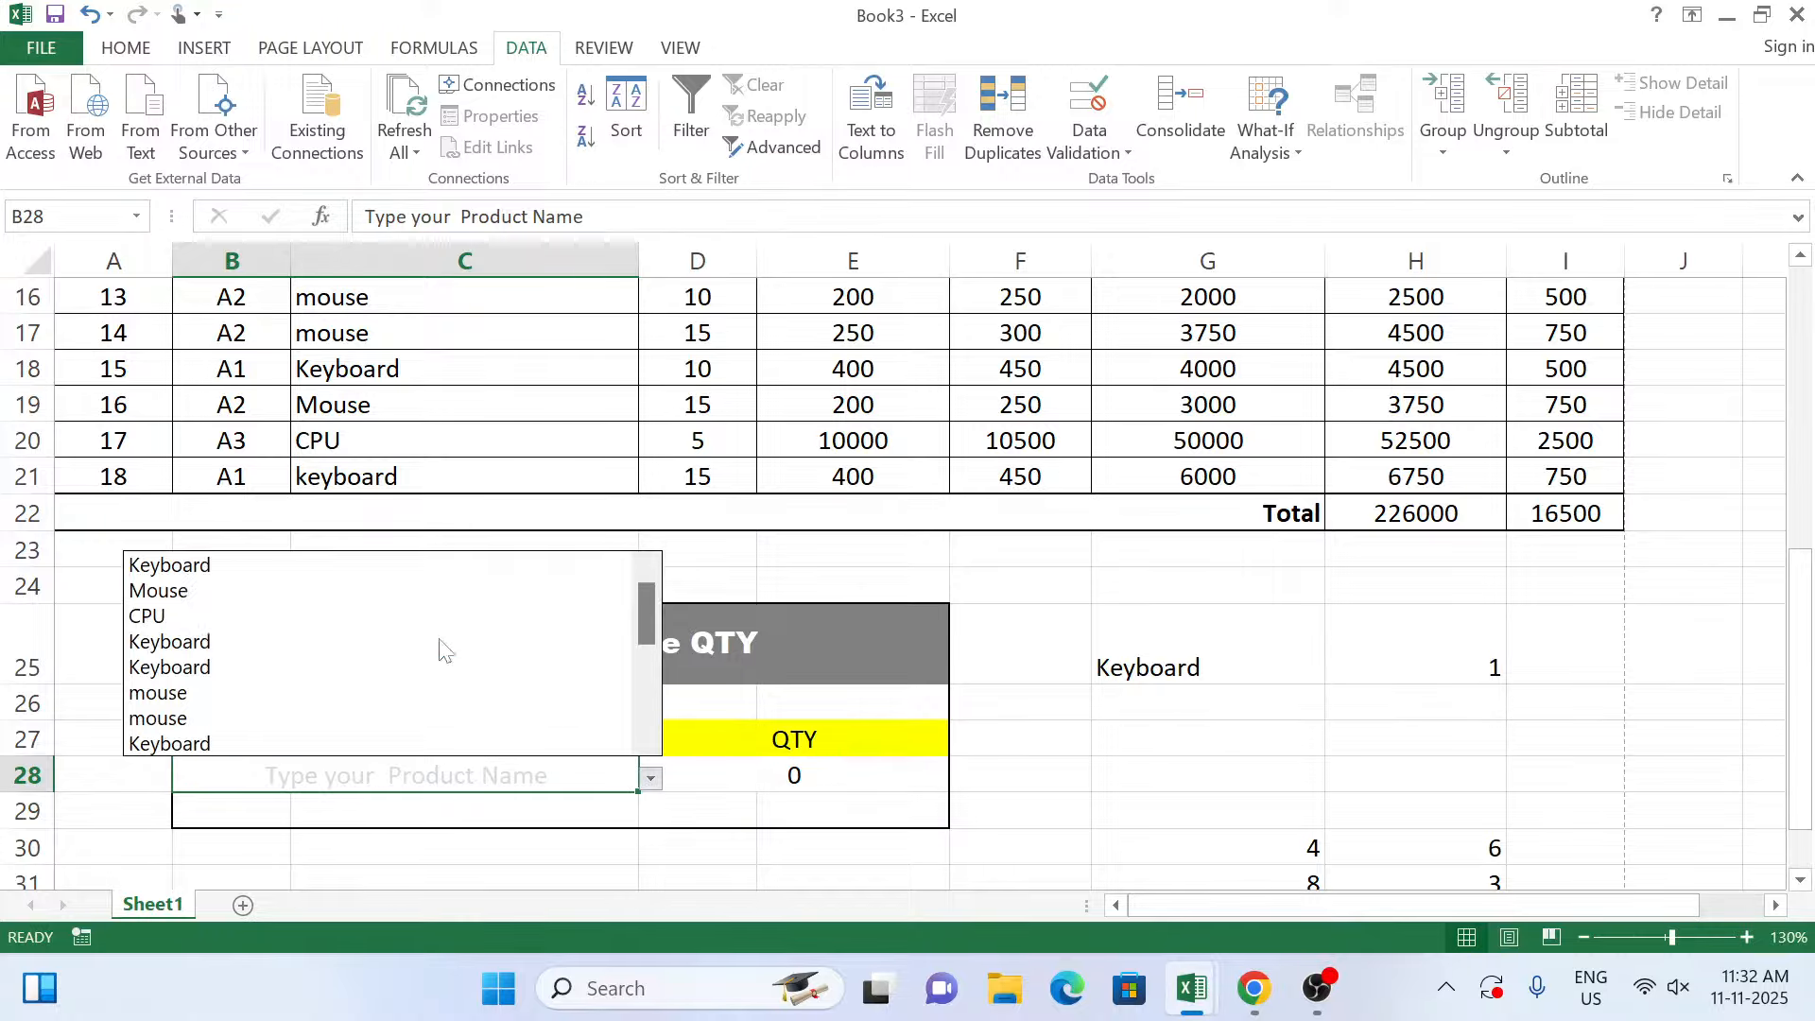
left_click(369, 554)
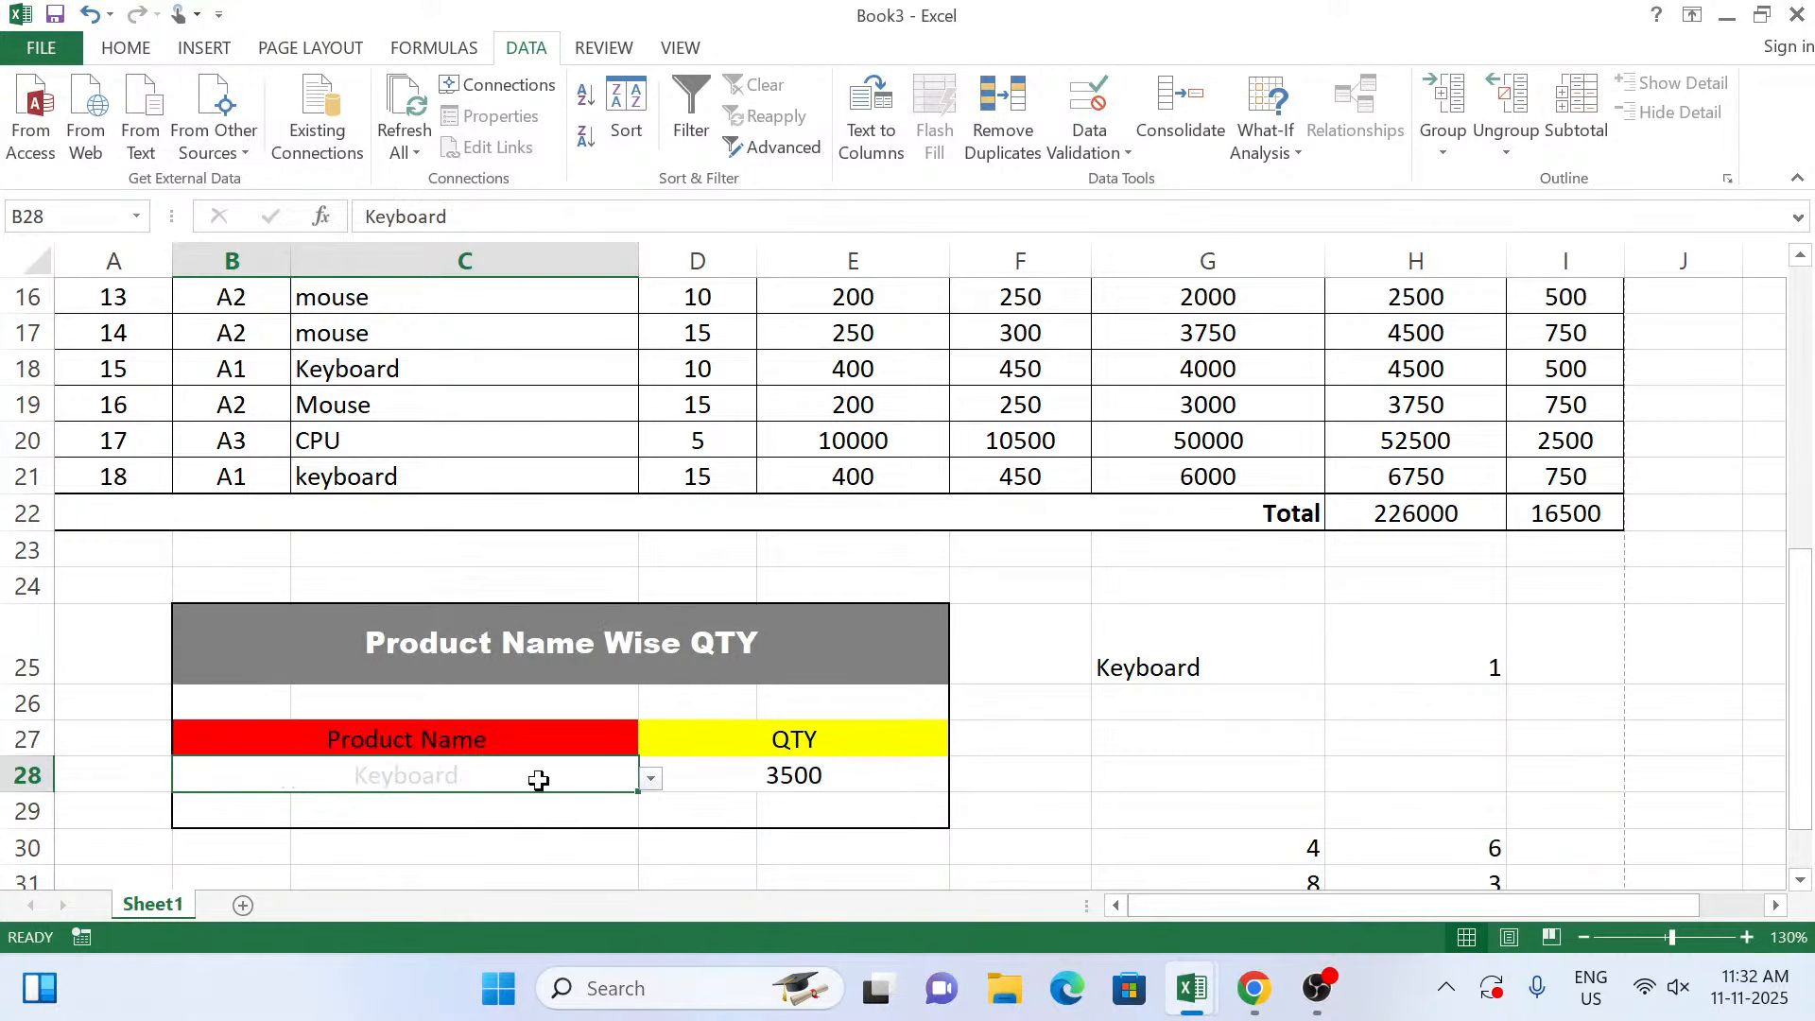
scroll(1388, 734, "up", 3)
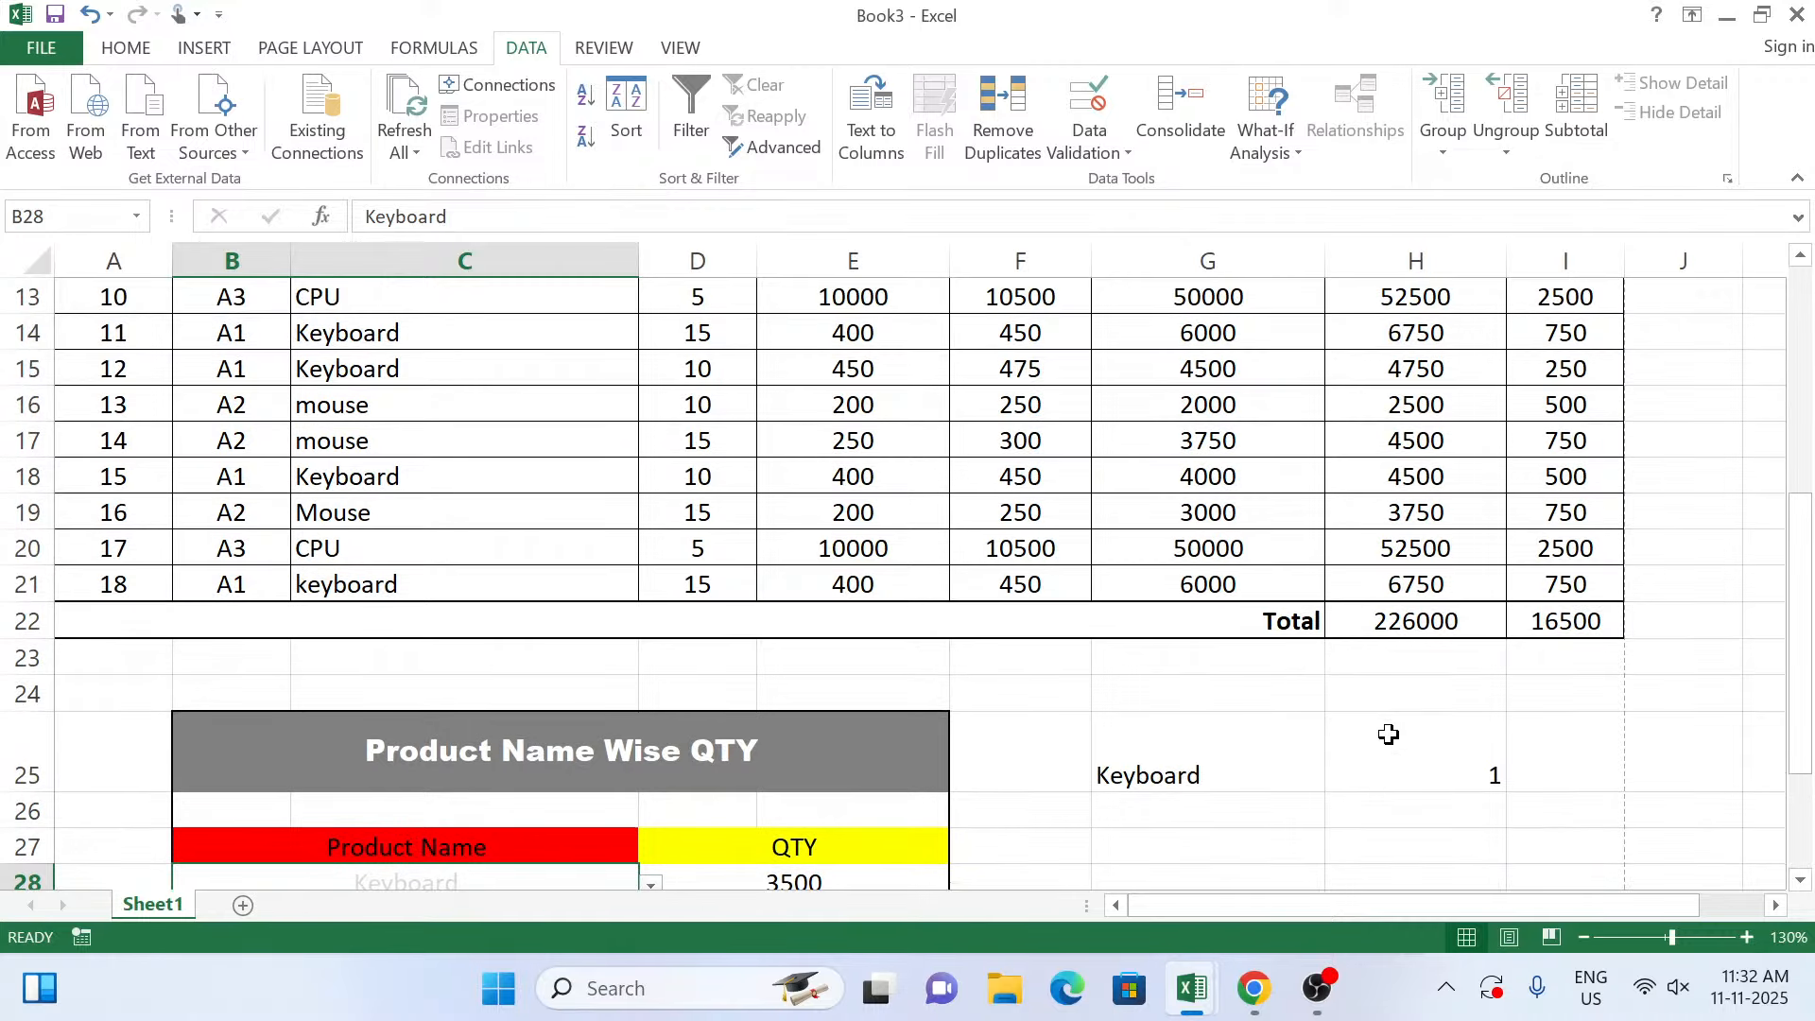
scroll(1244, 660, "down", 4)
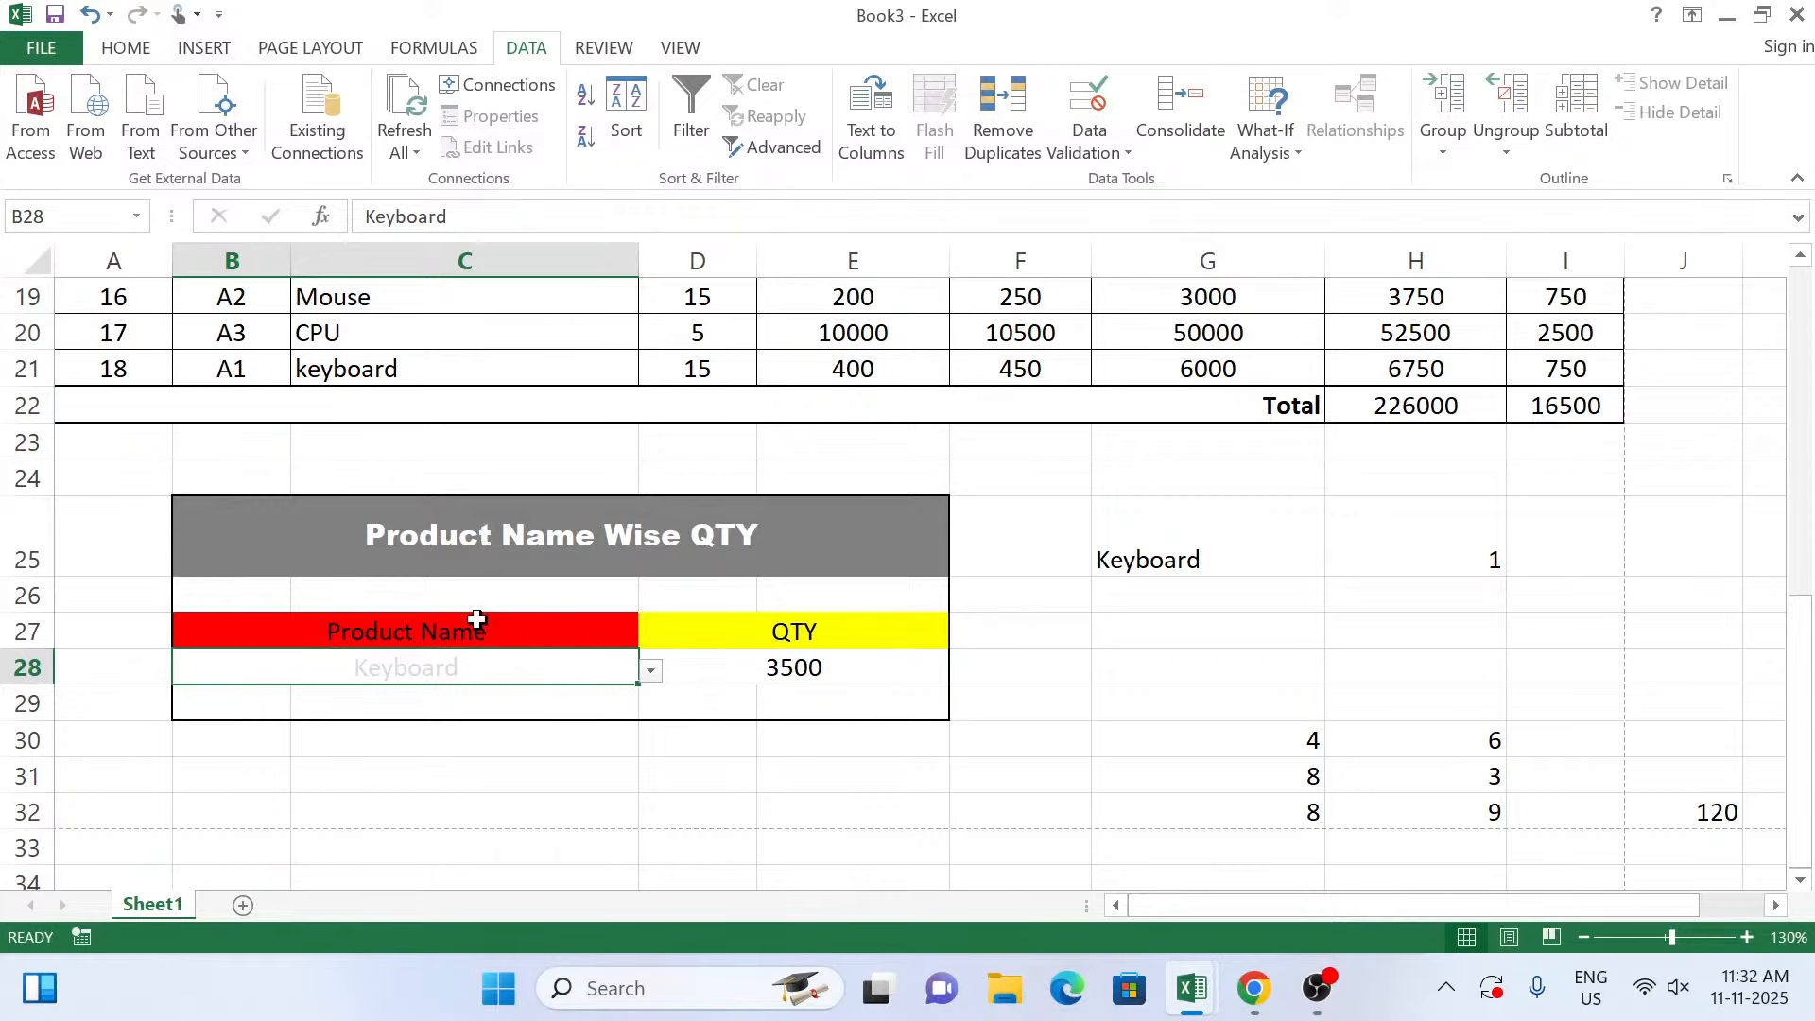
Set the font color of the product name in B28 to Automatic.
left_click(127, 49)
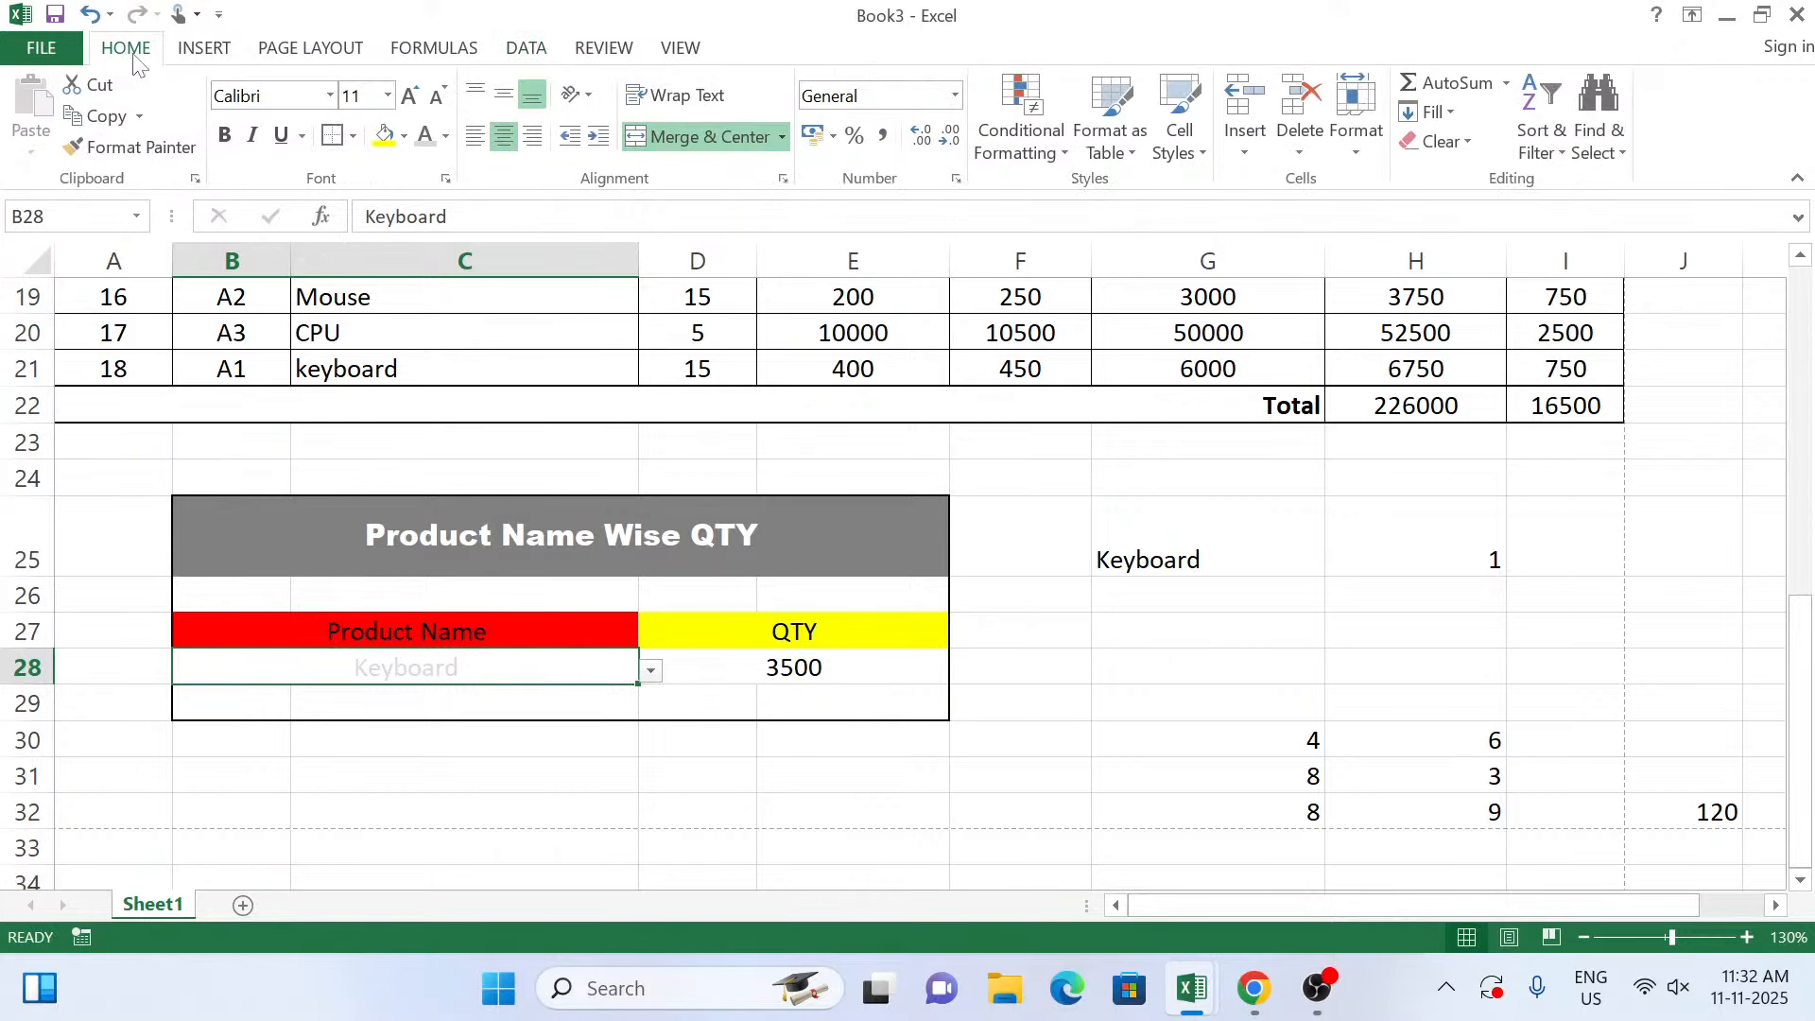
left_click(446, 136)
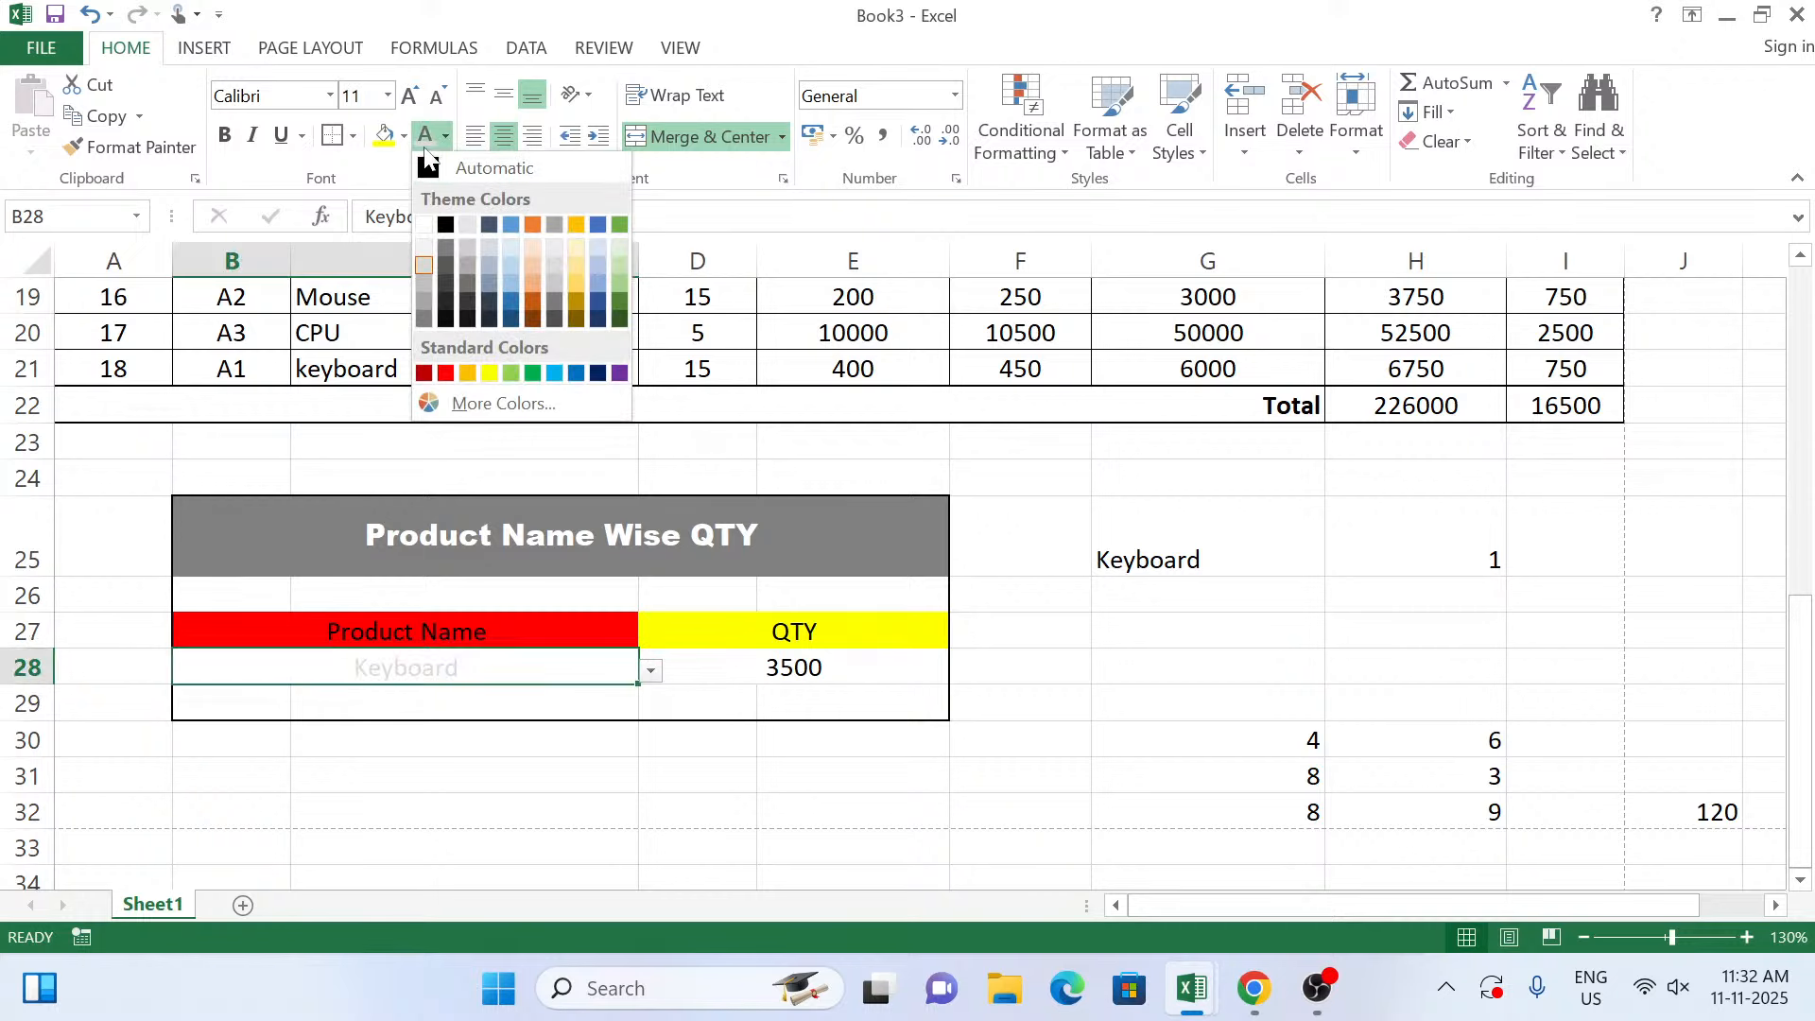
left_click(428, 168)
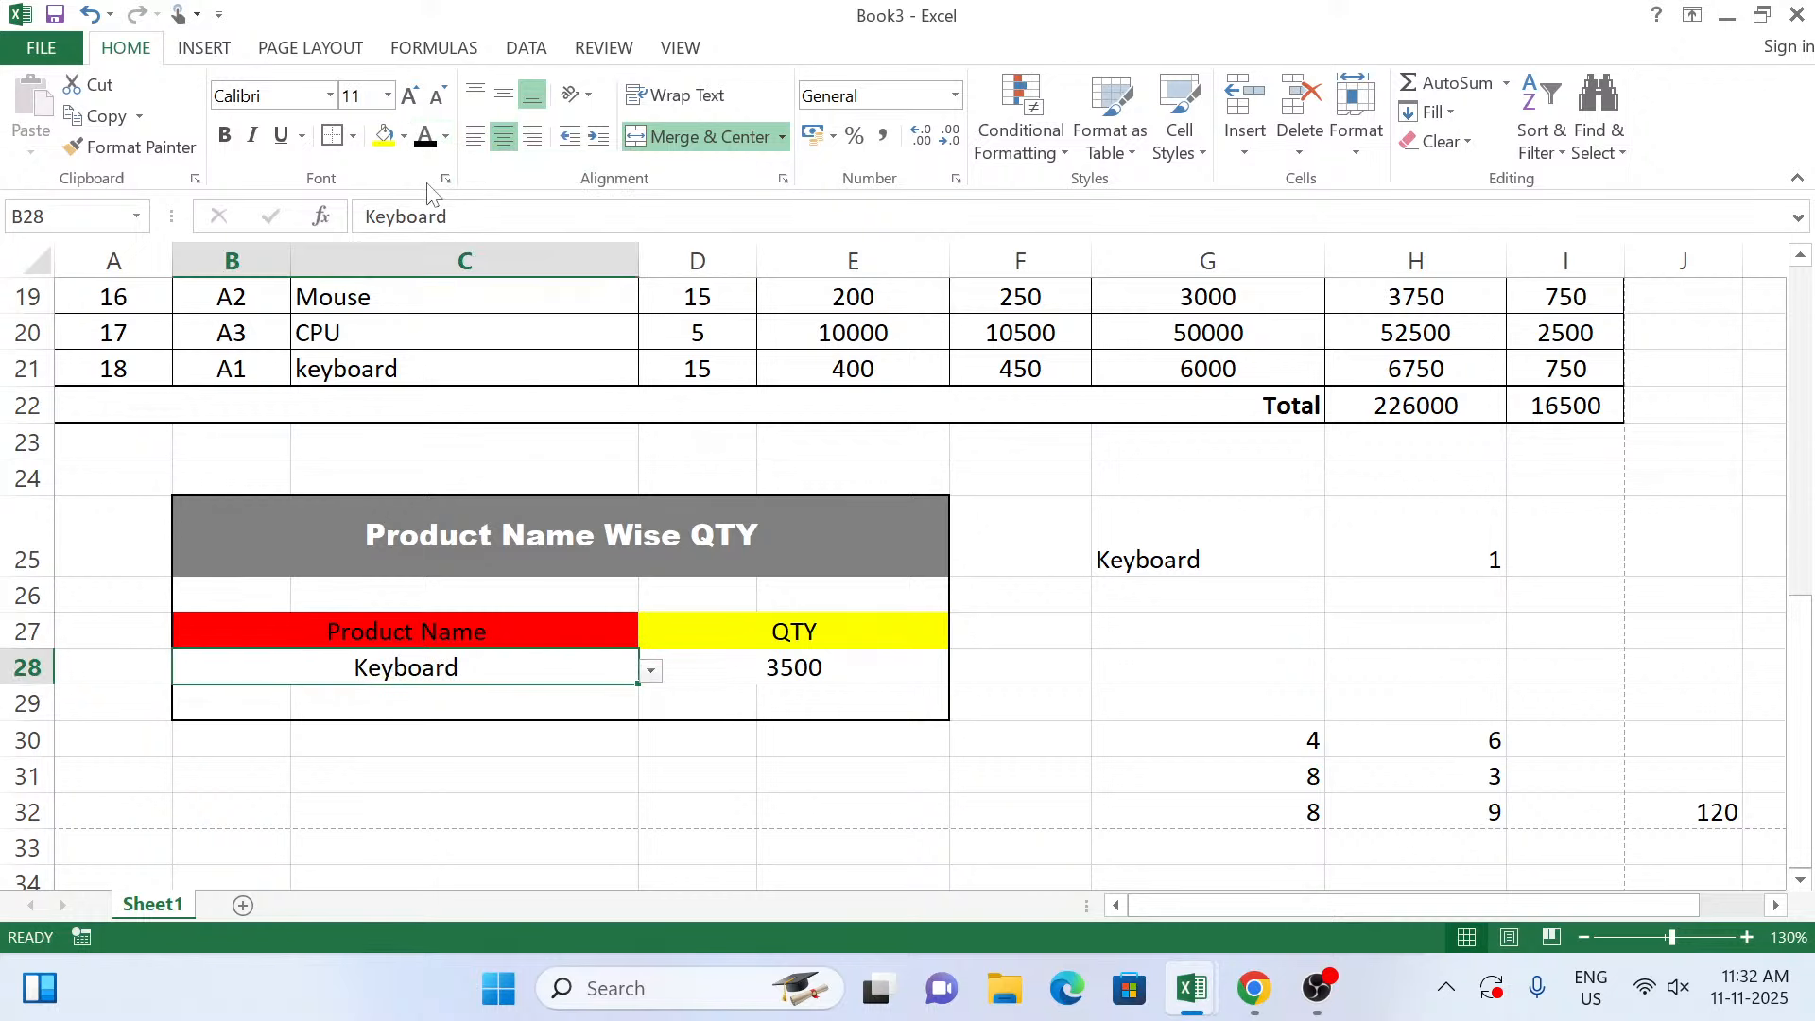
Test the B28 product dropdown with Mouse, lowercase mouse, Mouse again and finally CPU, comparing the D28 results.
left_click(651, 671)
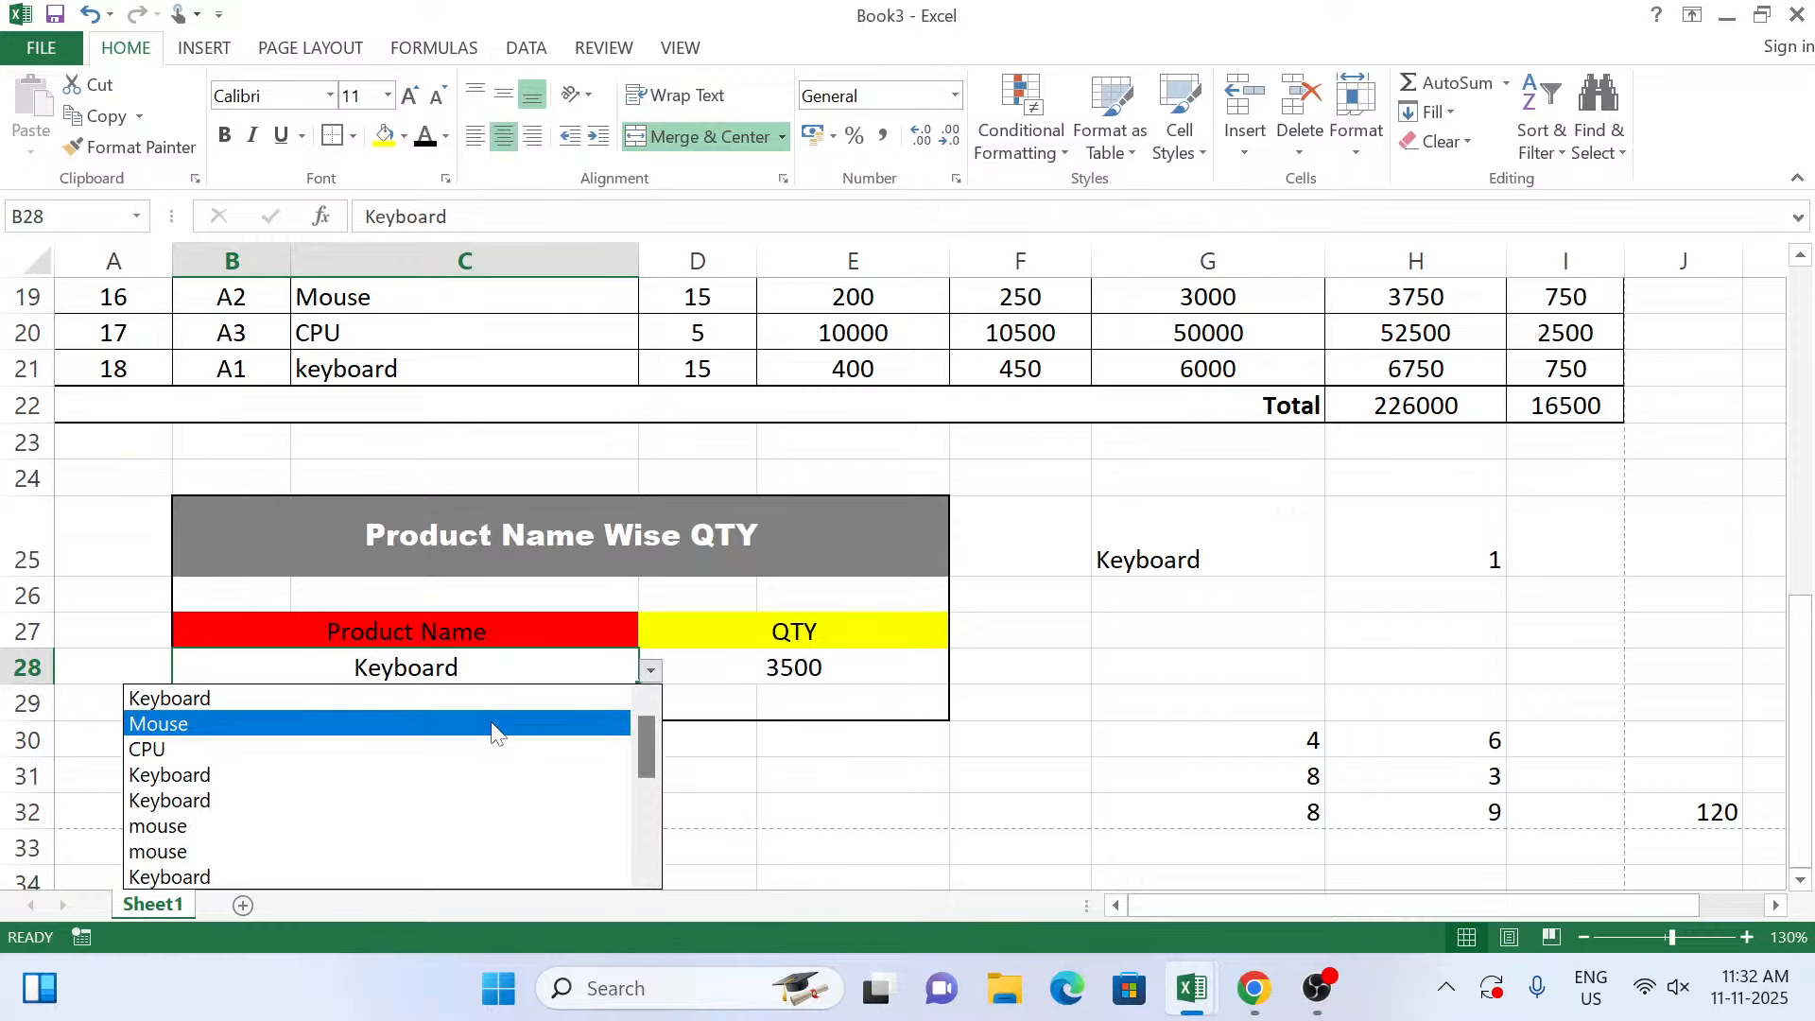
left_click(491, 726)
left_click(651, 671)
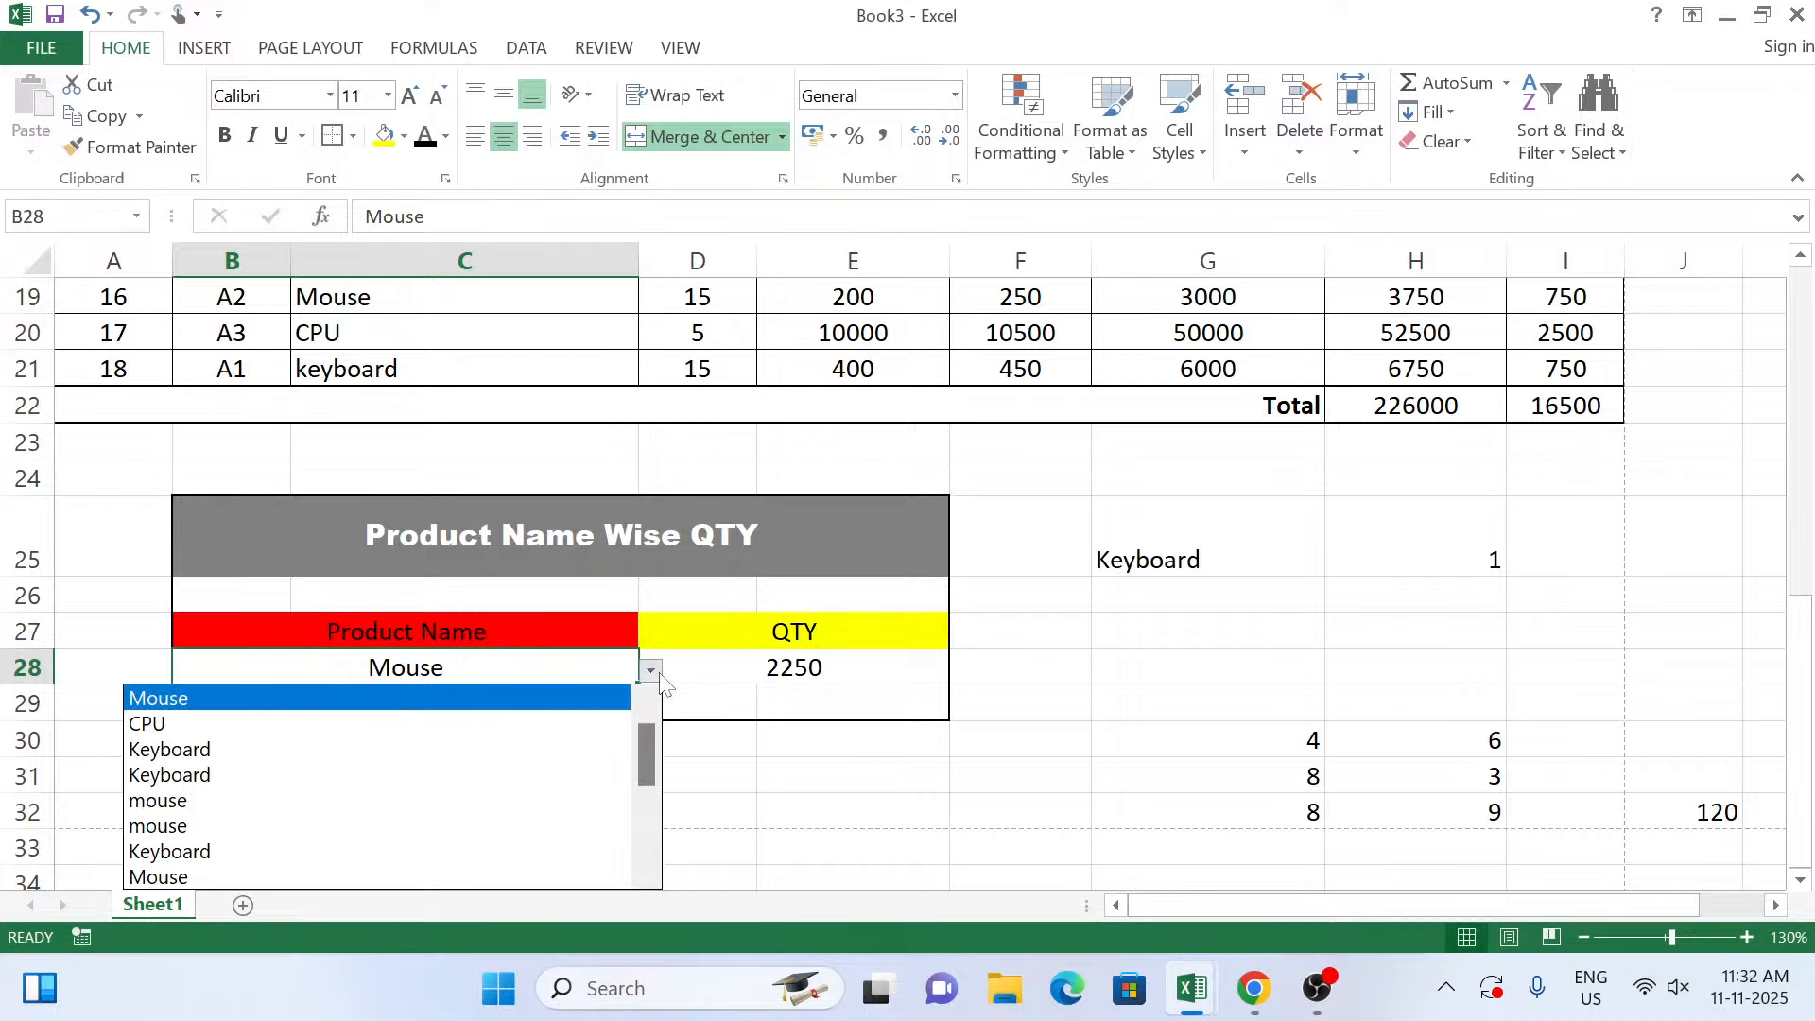
left_click(556, 803)
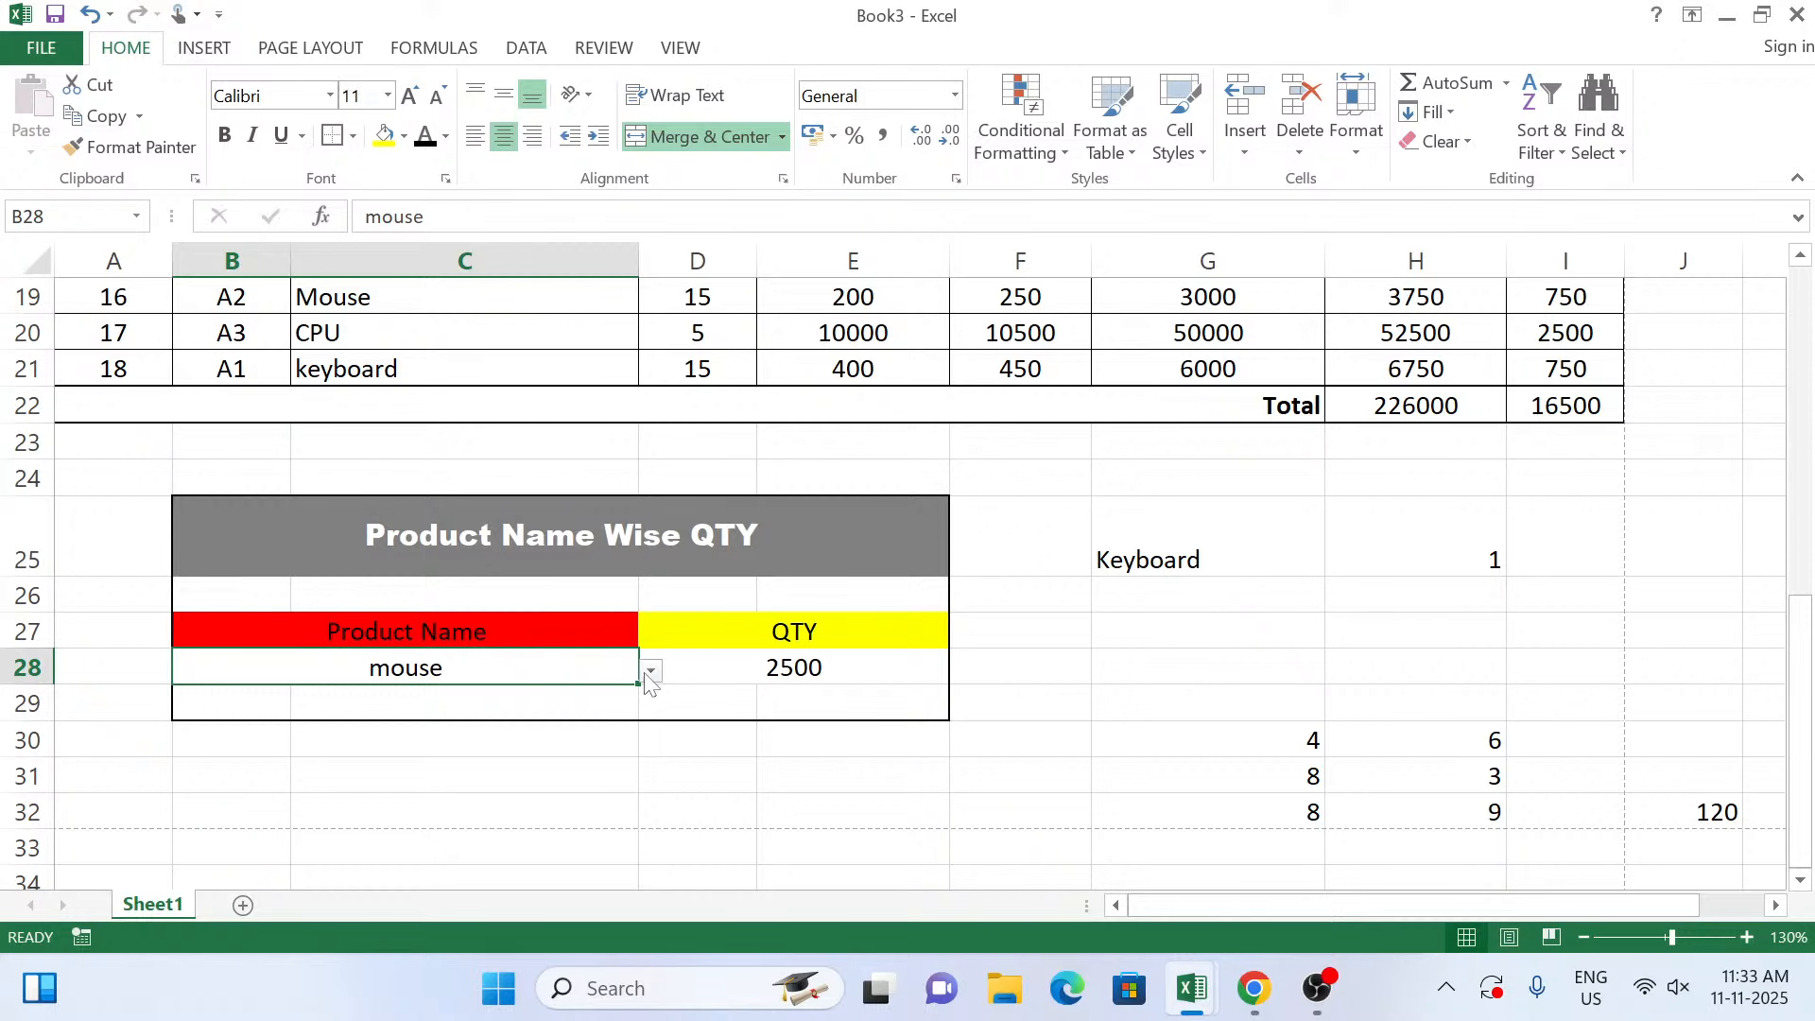
left_click(651, 674)
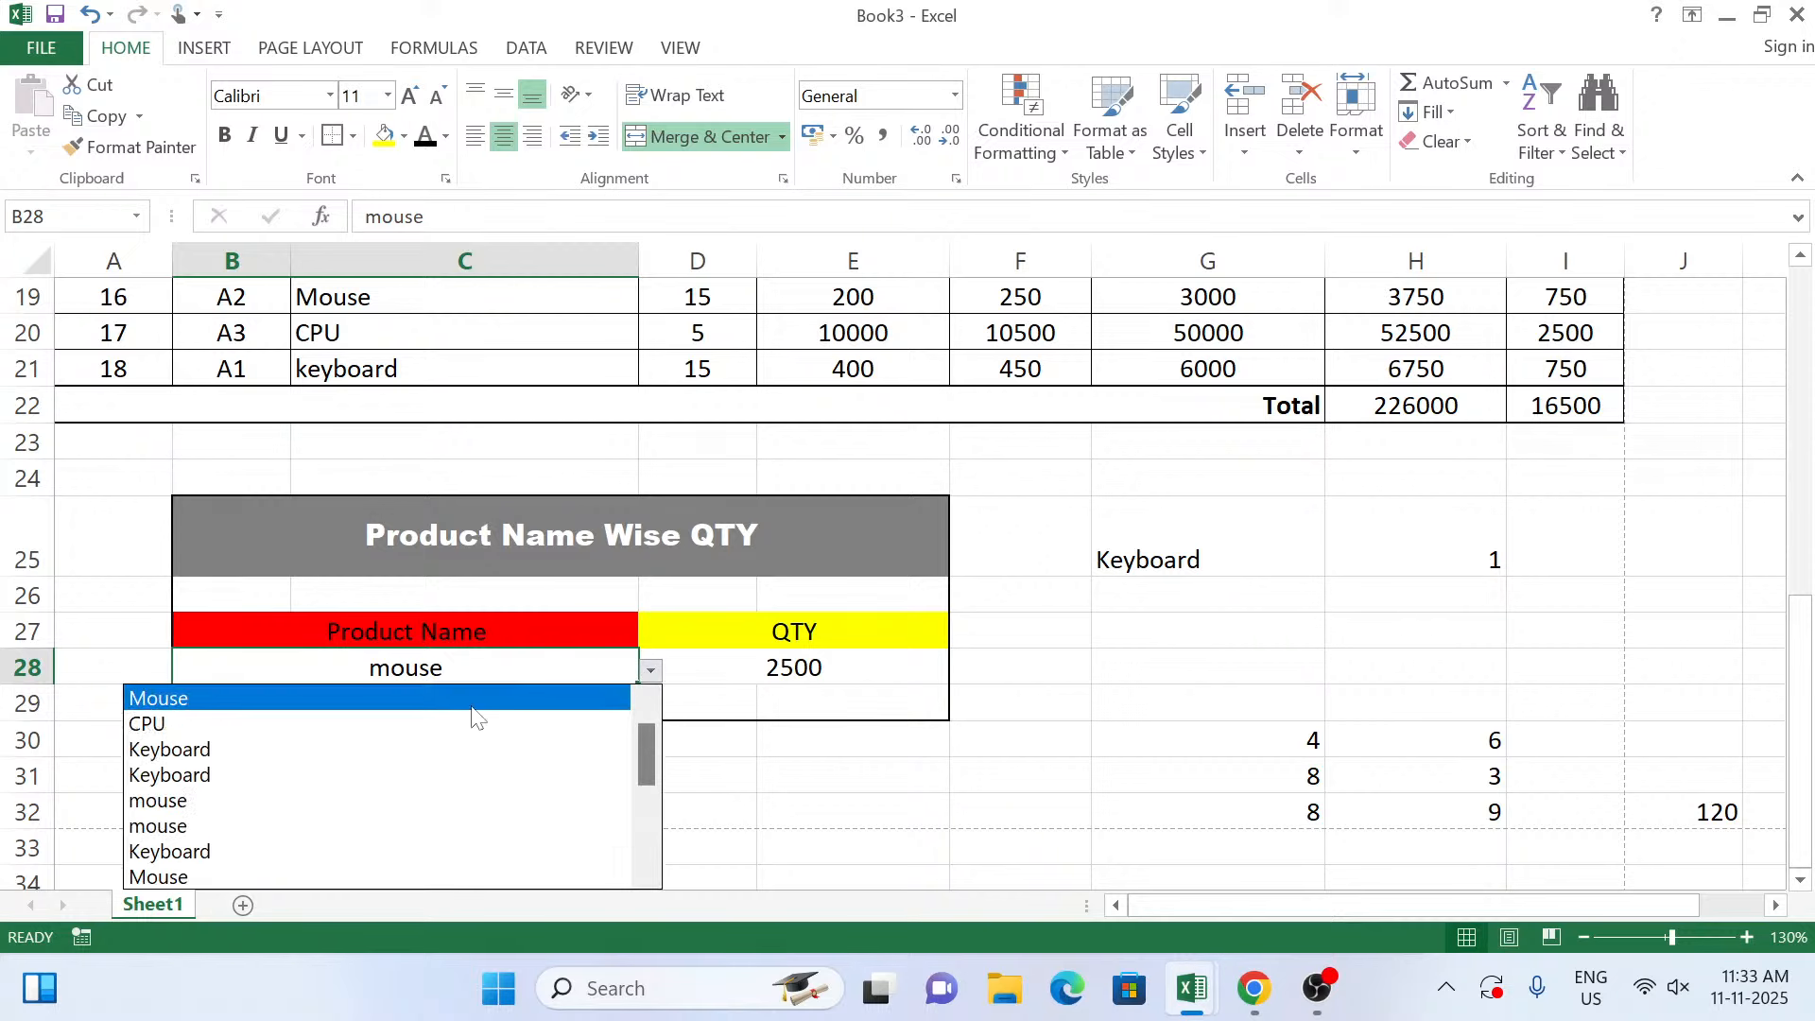
left_click(472, 701)
left_click(650, 672)
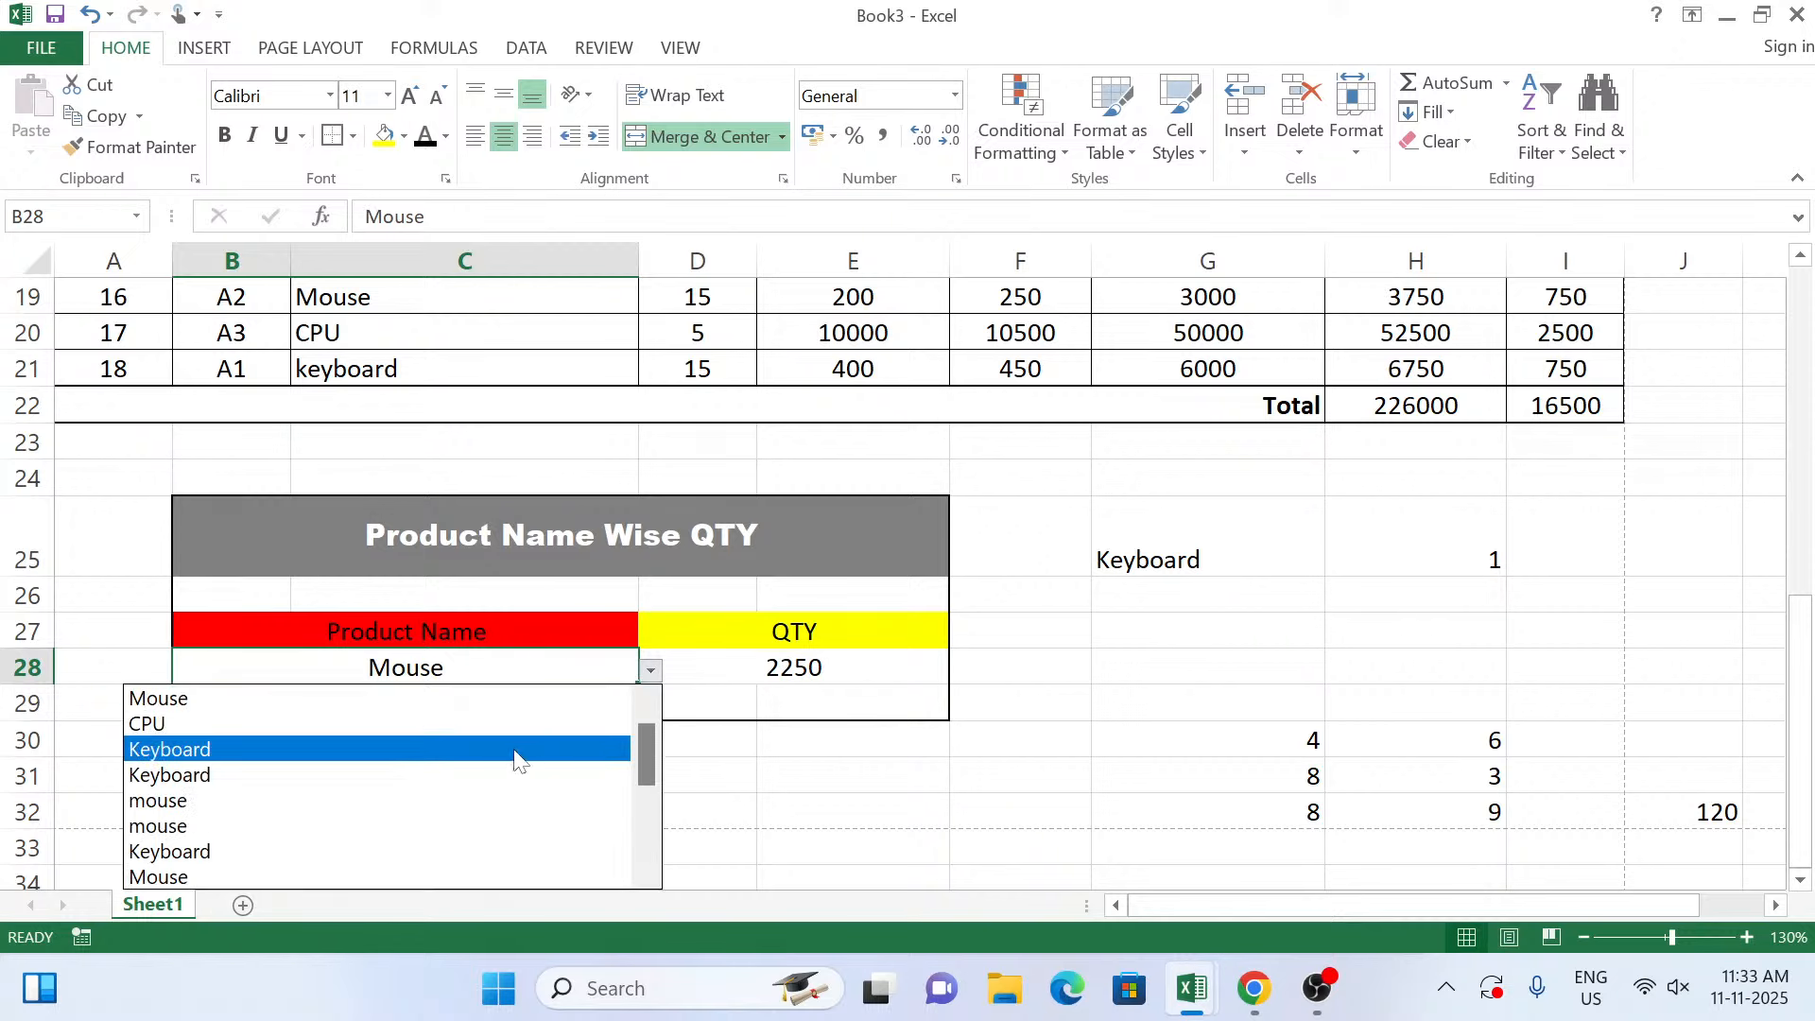
left_click(506, 725)
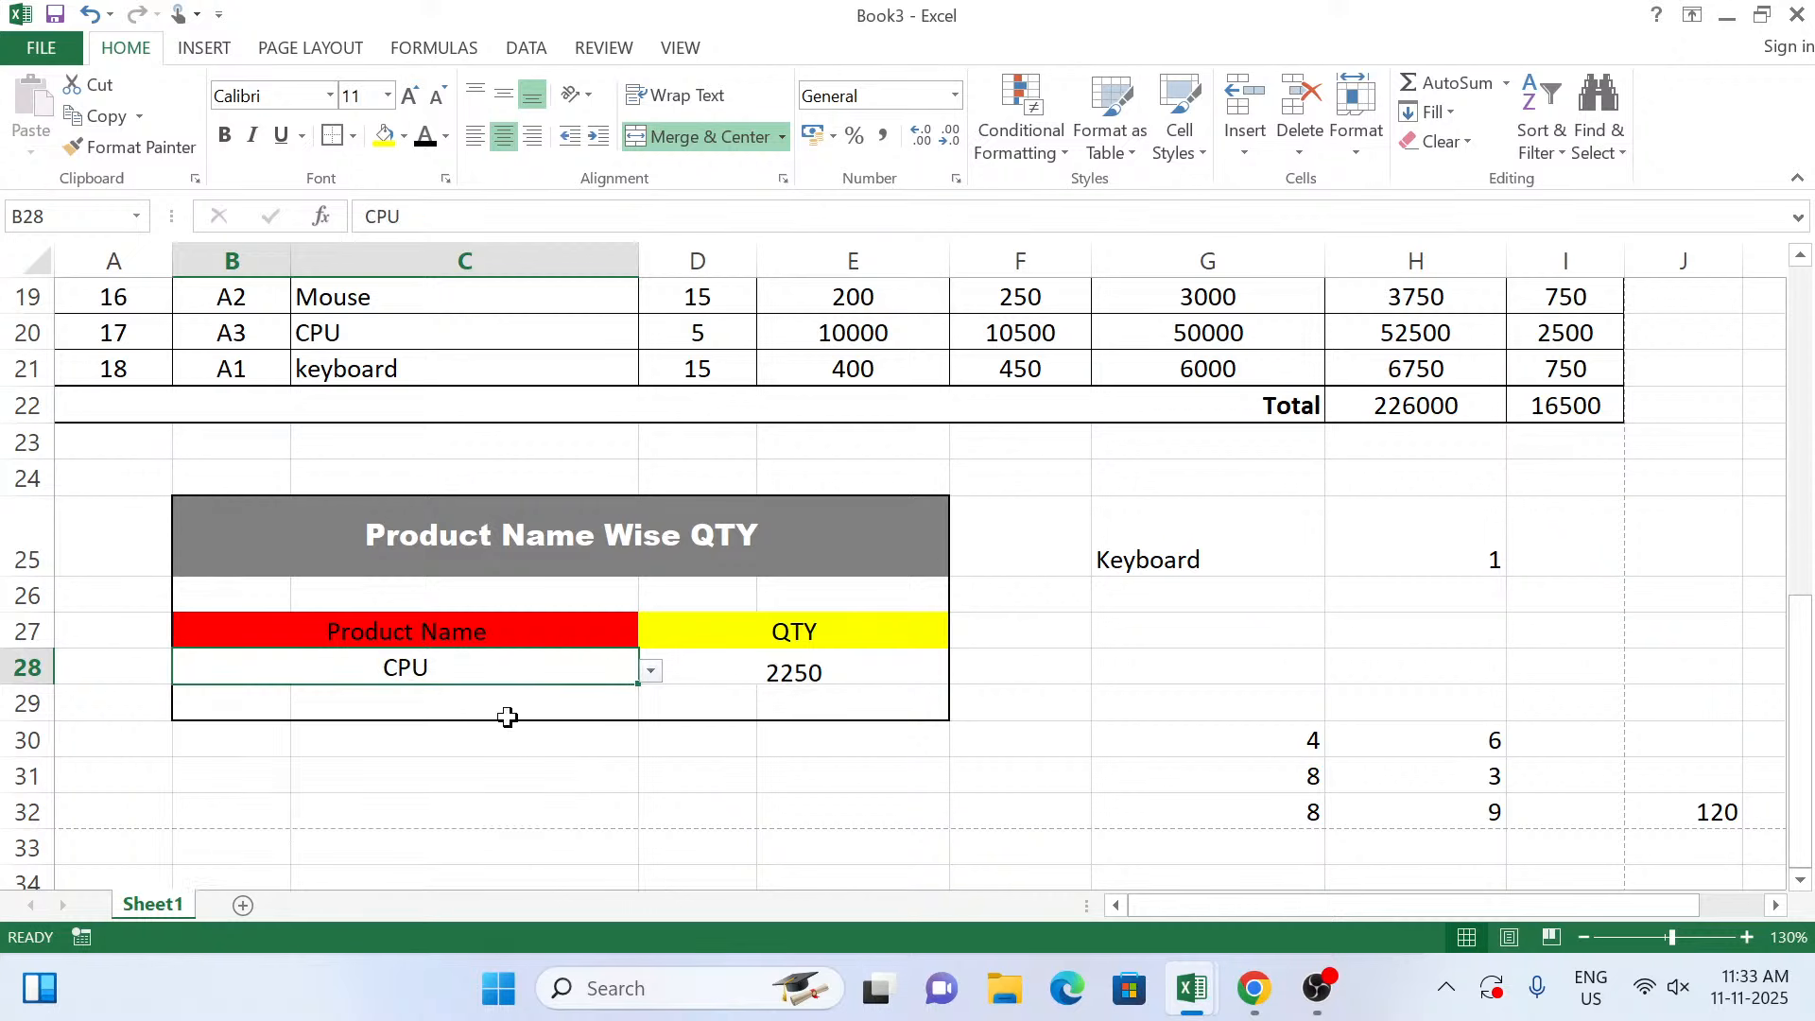
left_click(514, 819)
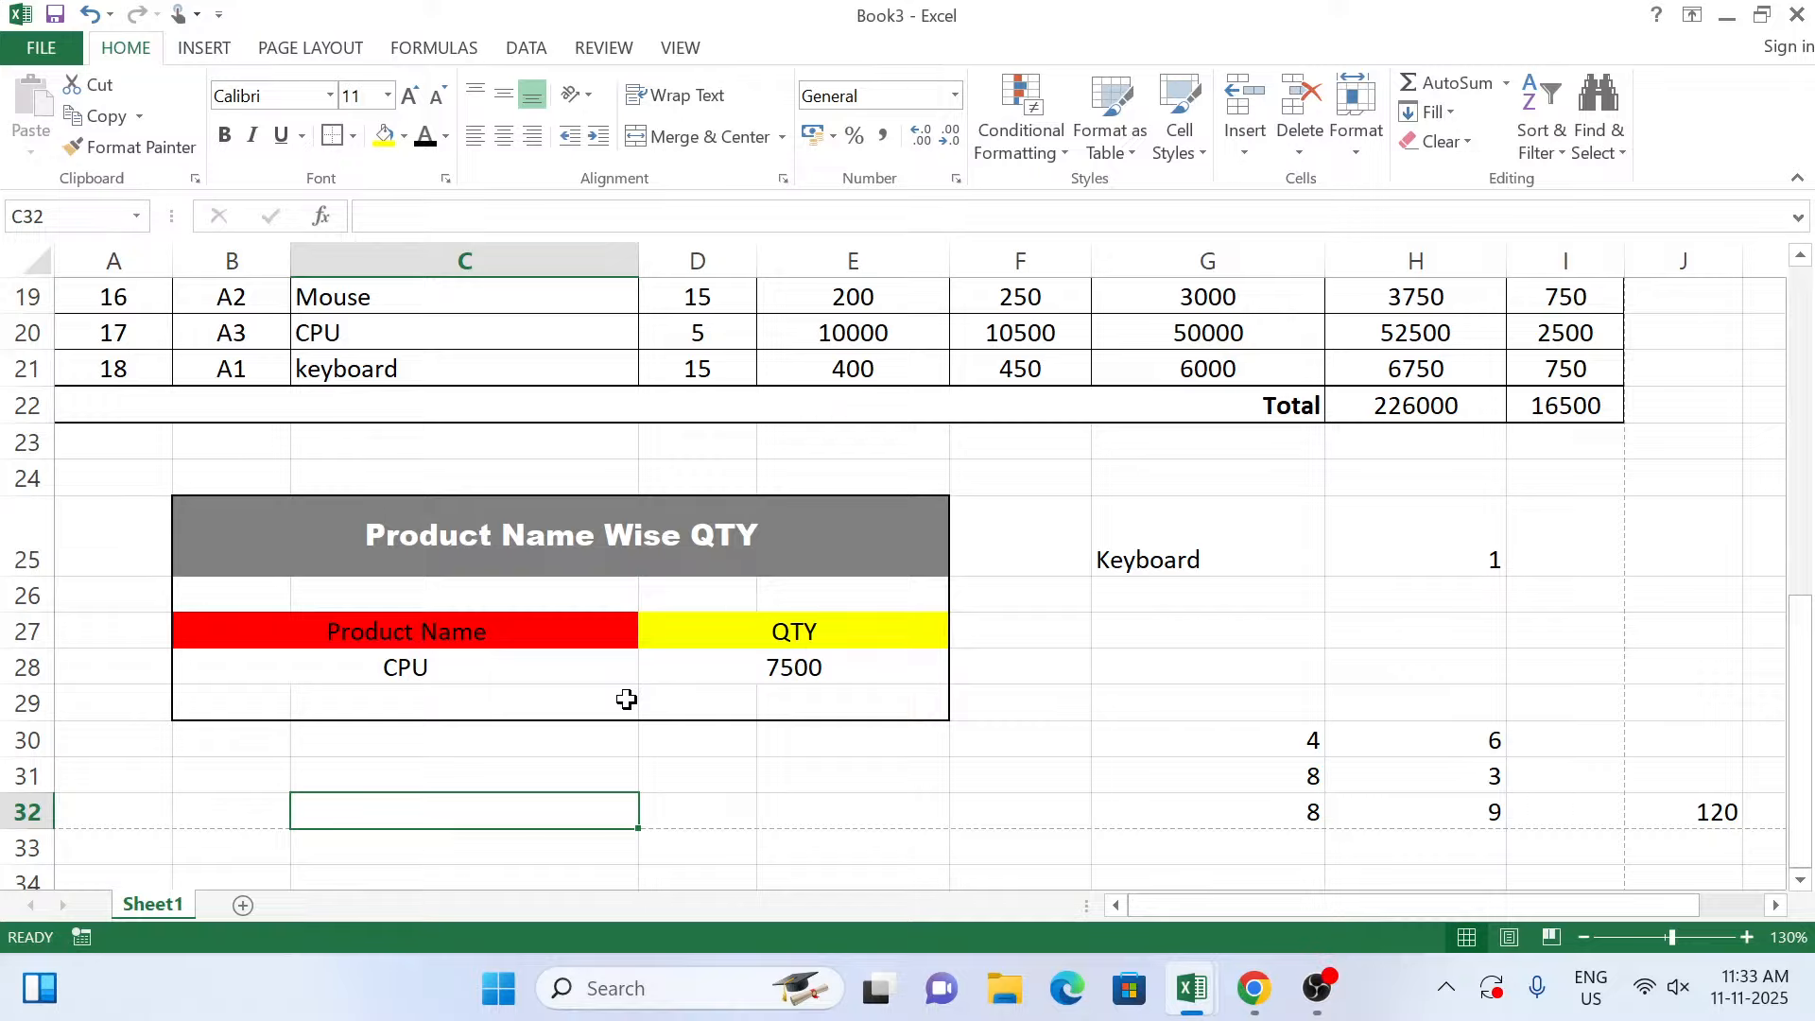
Clear the practice values and formulas from G25:J32.
left_click_drag(1228, 543, 1735, 832)
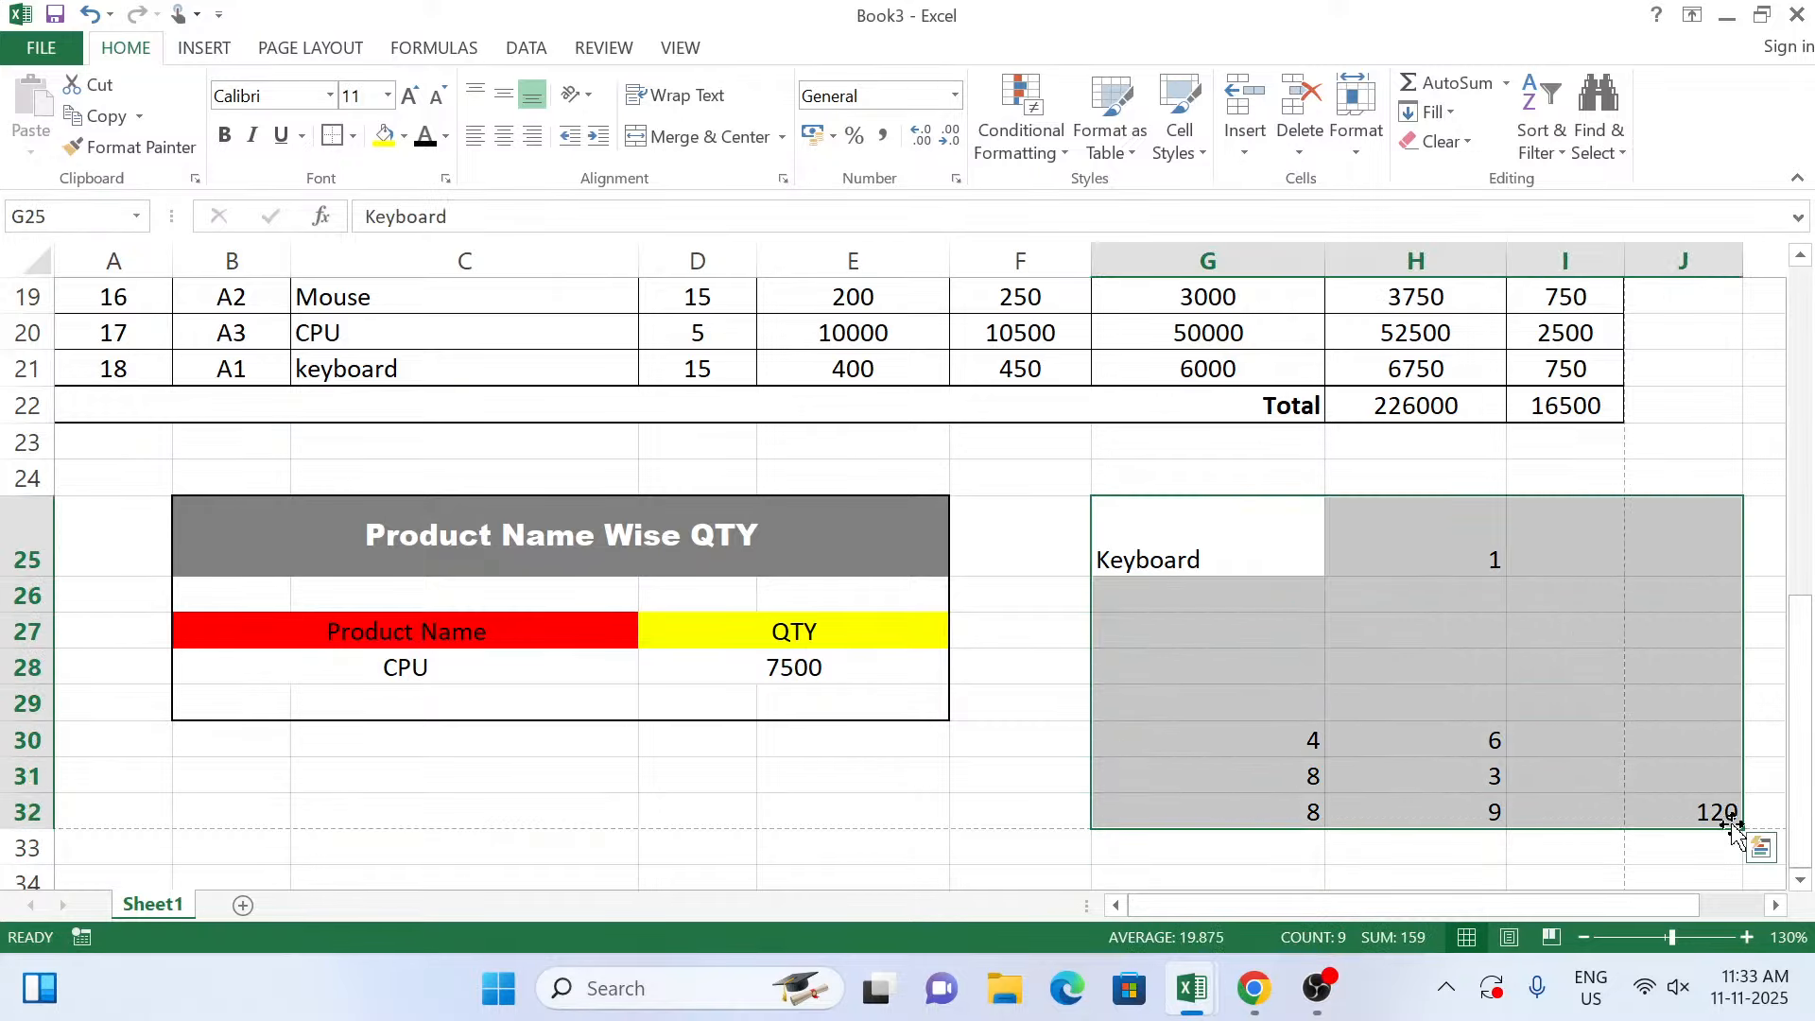
key("Delete")
left_click(1447, 539)
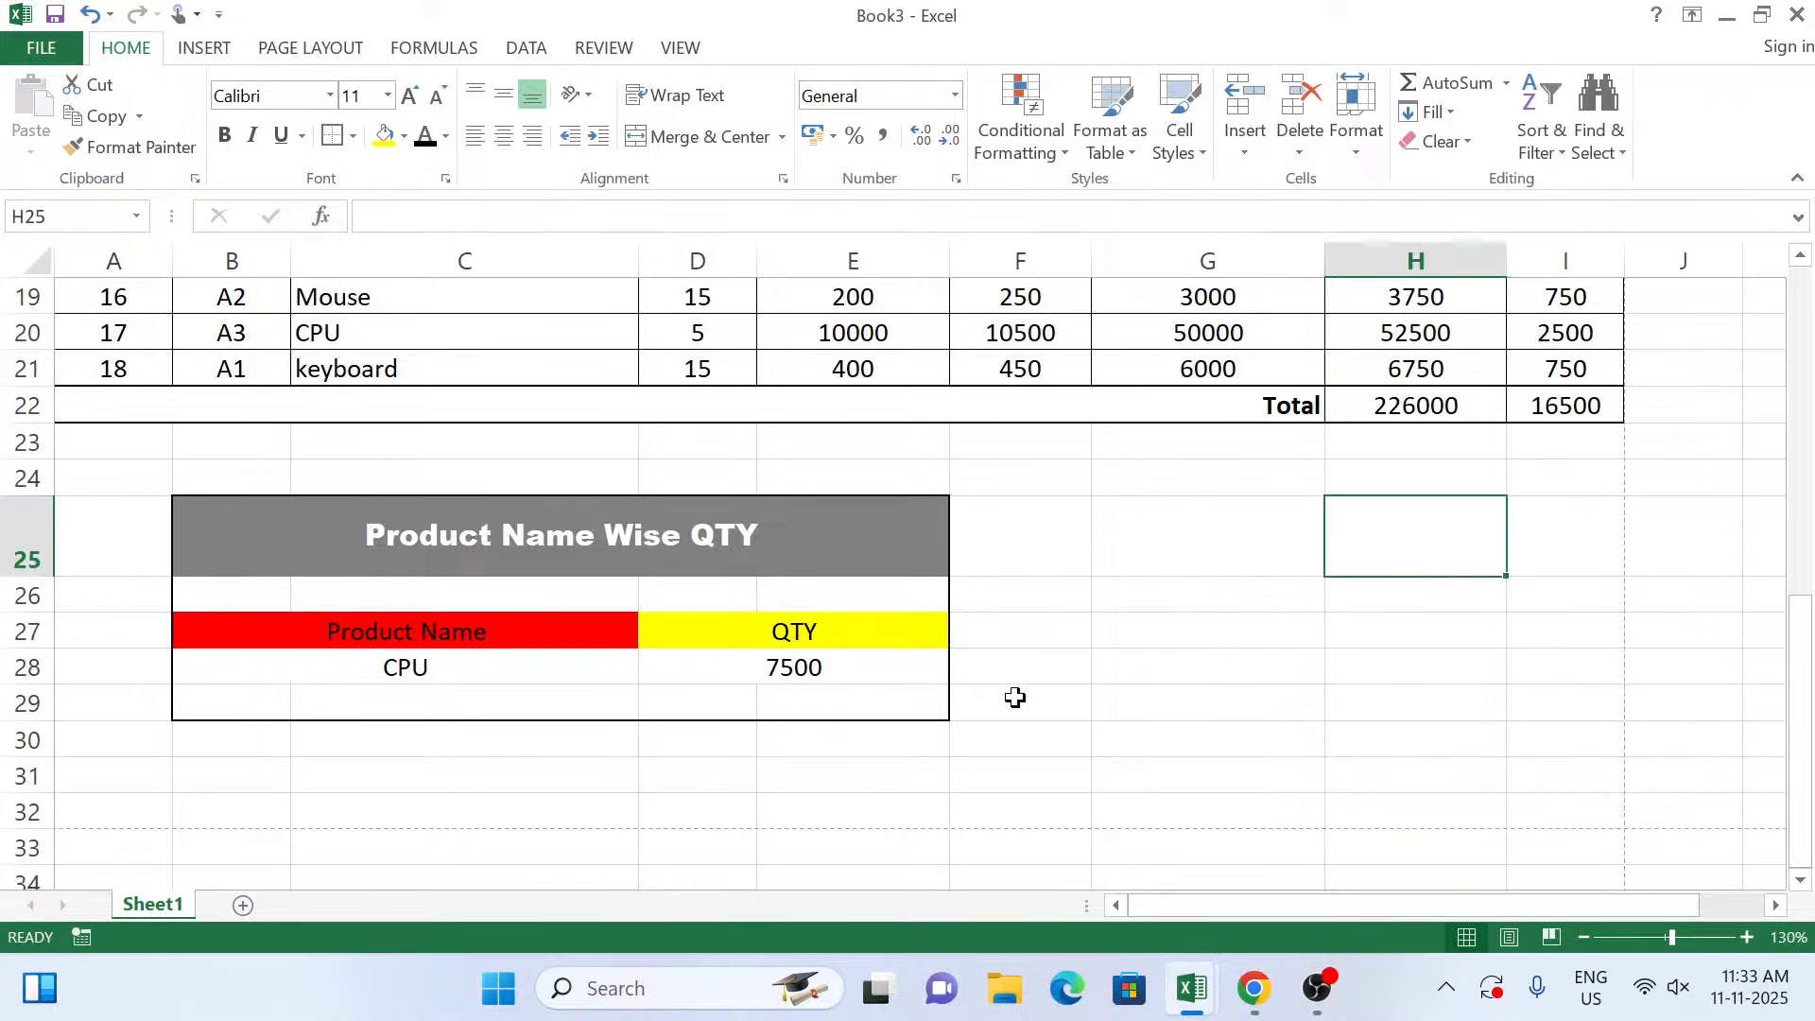
left_click(539, 702)
Correct the capitalization of the product names, entering Mouse in C16 and C17 and Keyboard in C21.
scroll(406, 378, "up", 3)
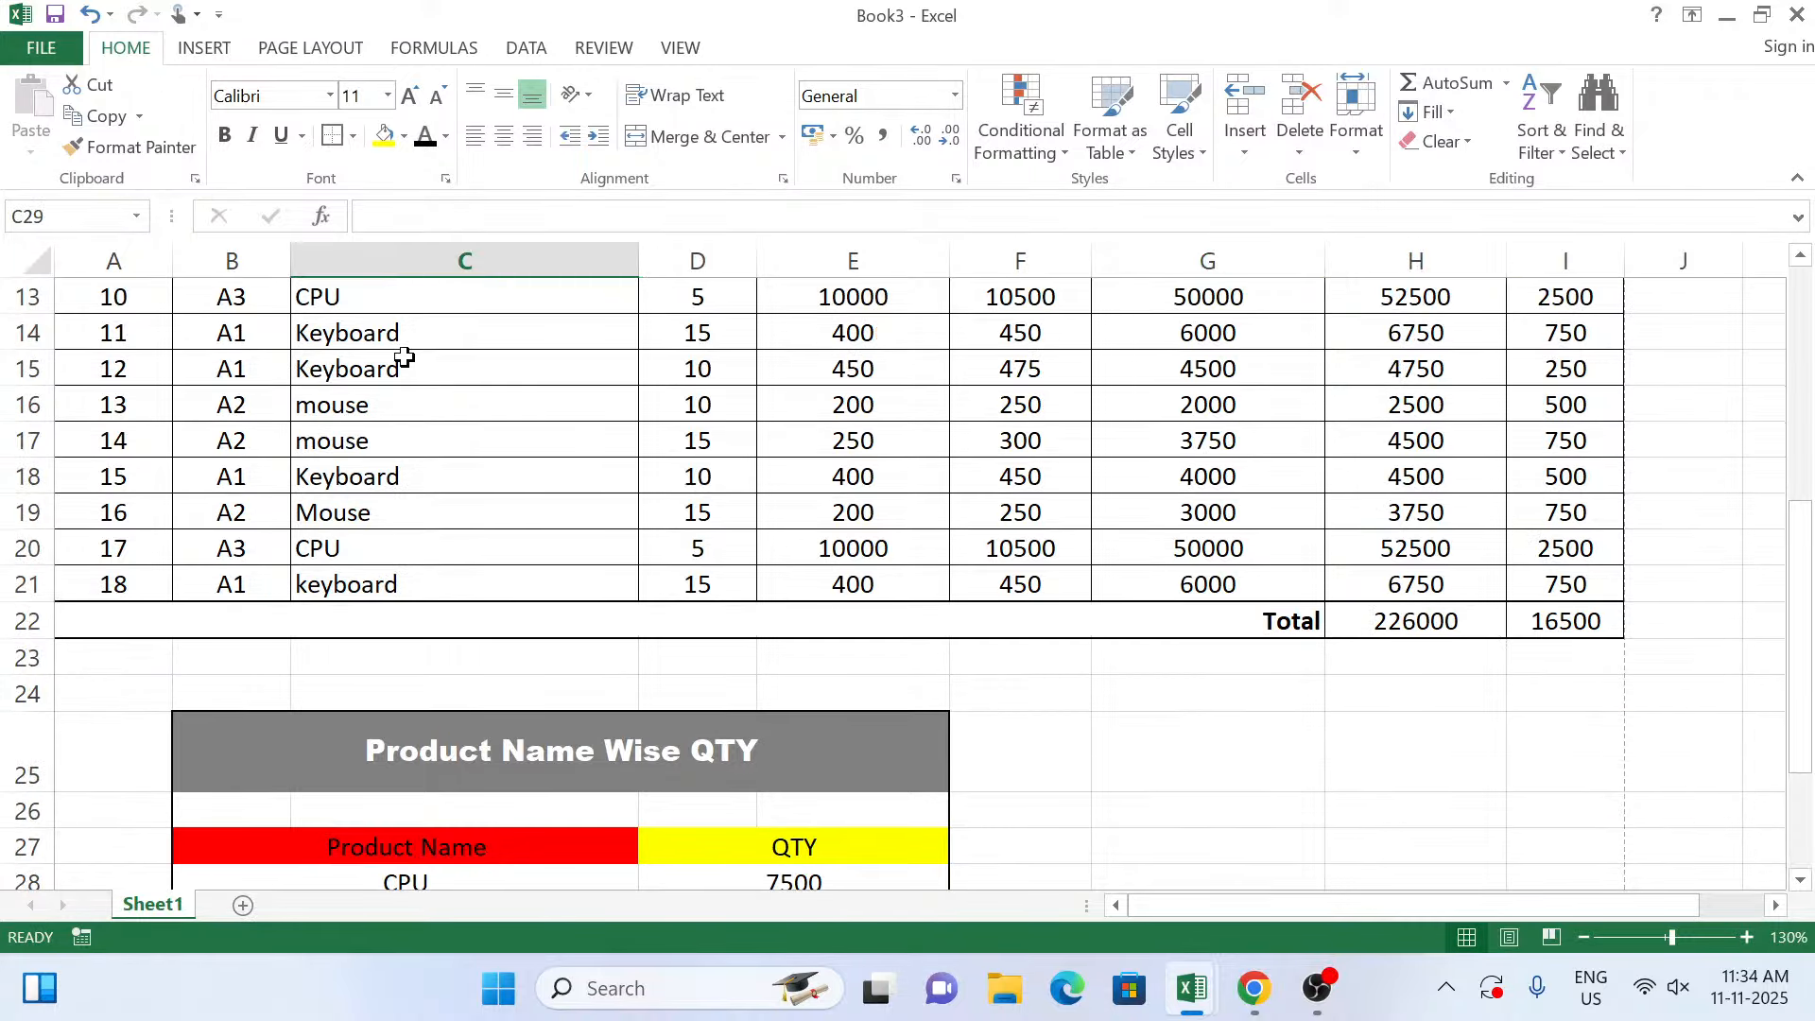
left_click(414, 503)
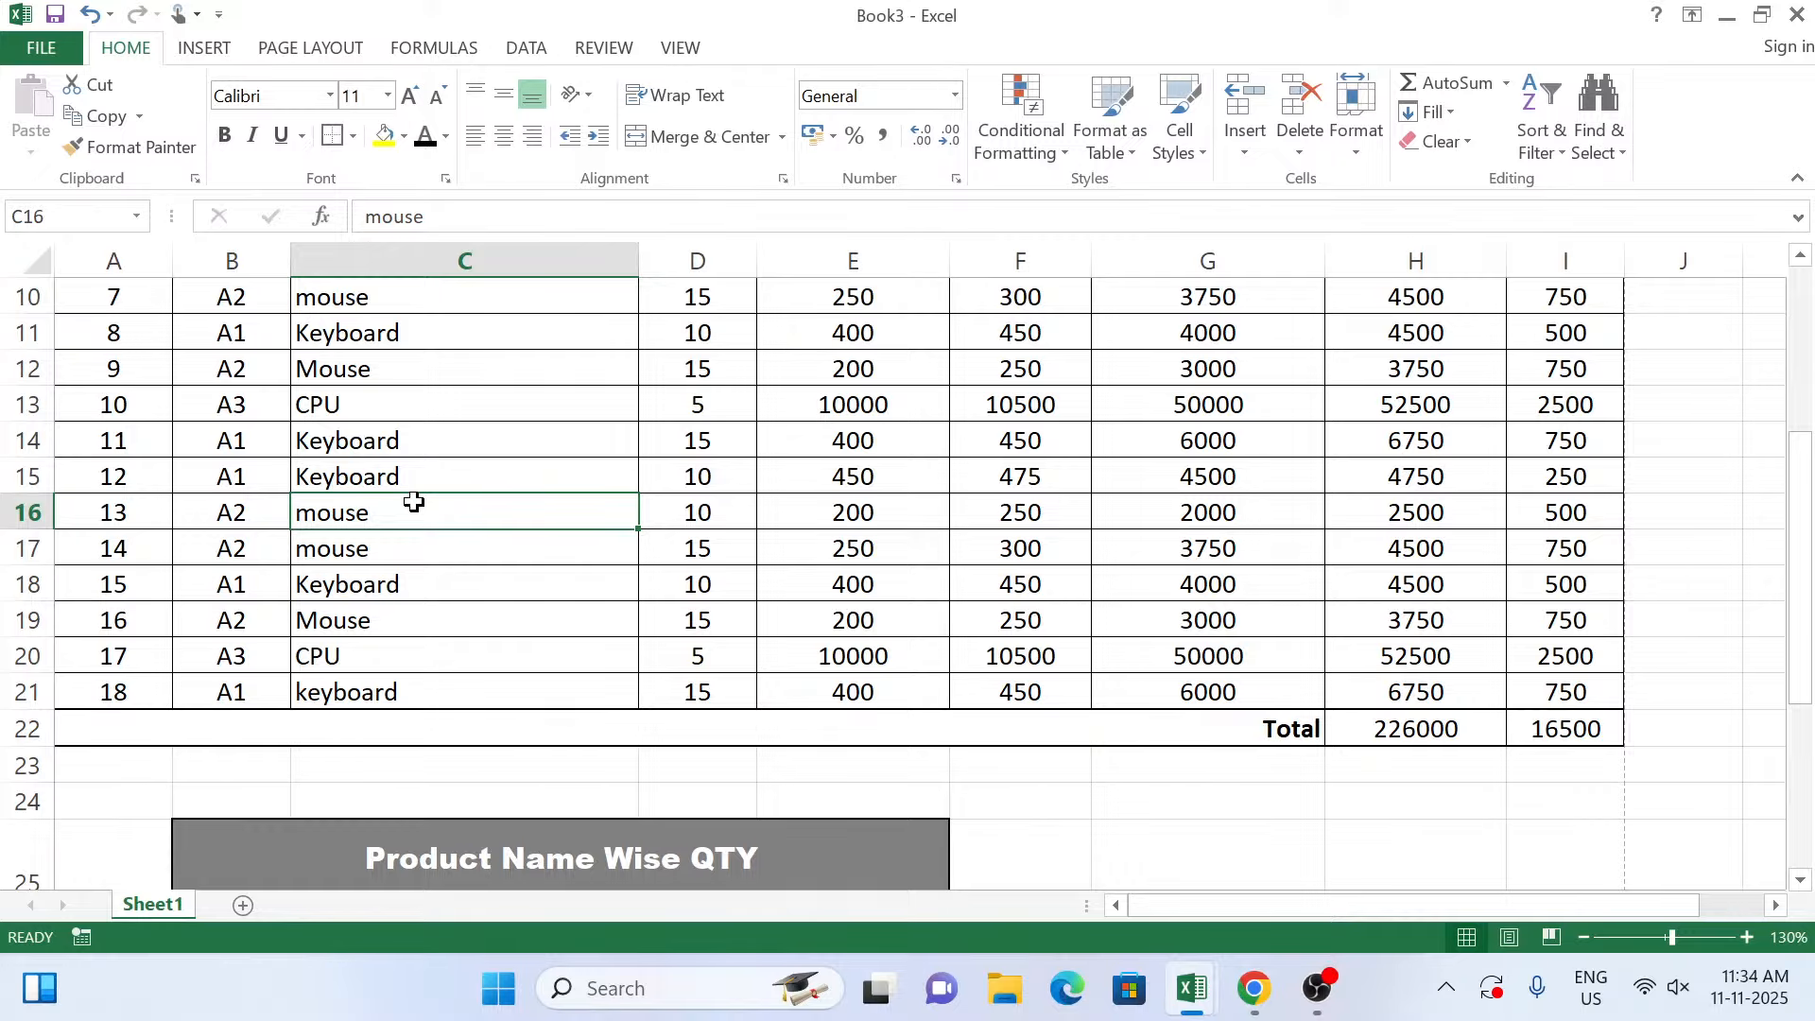
type("Mouse")
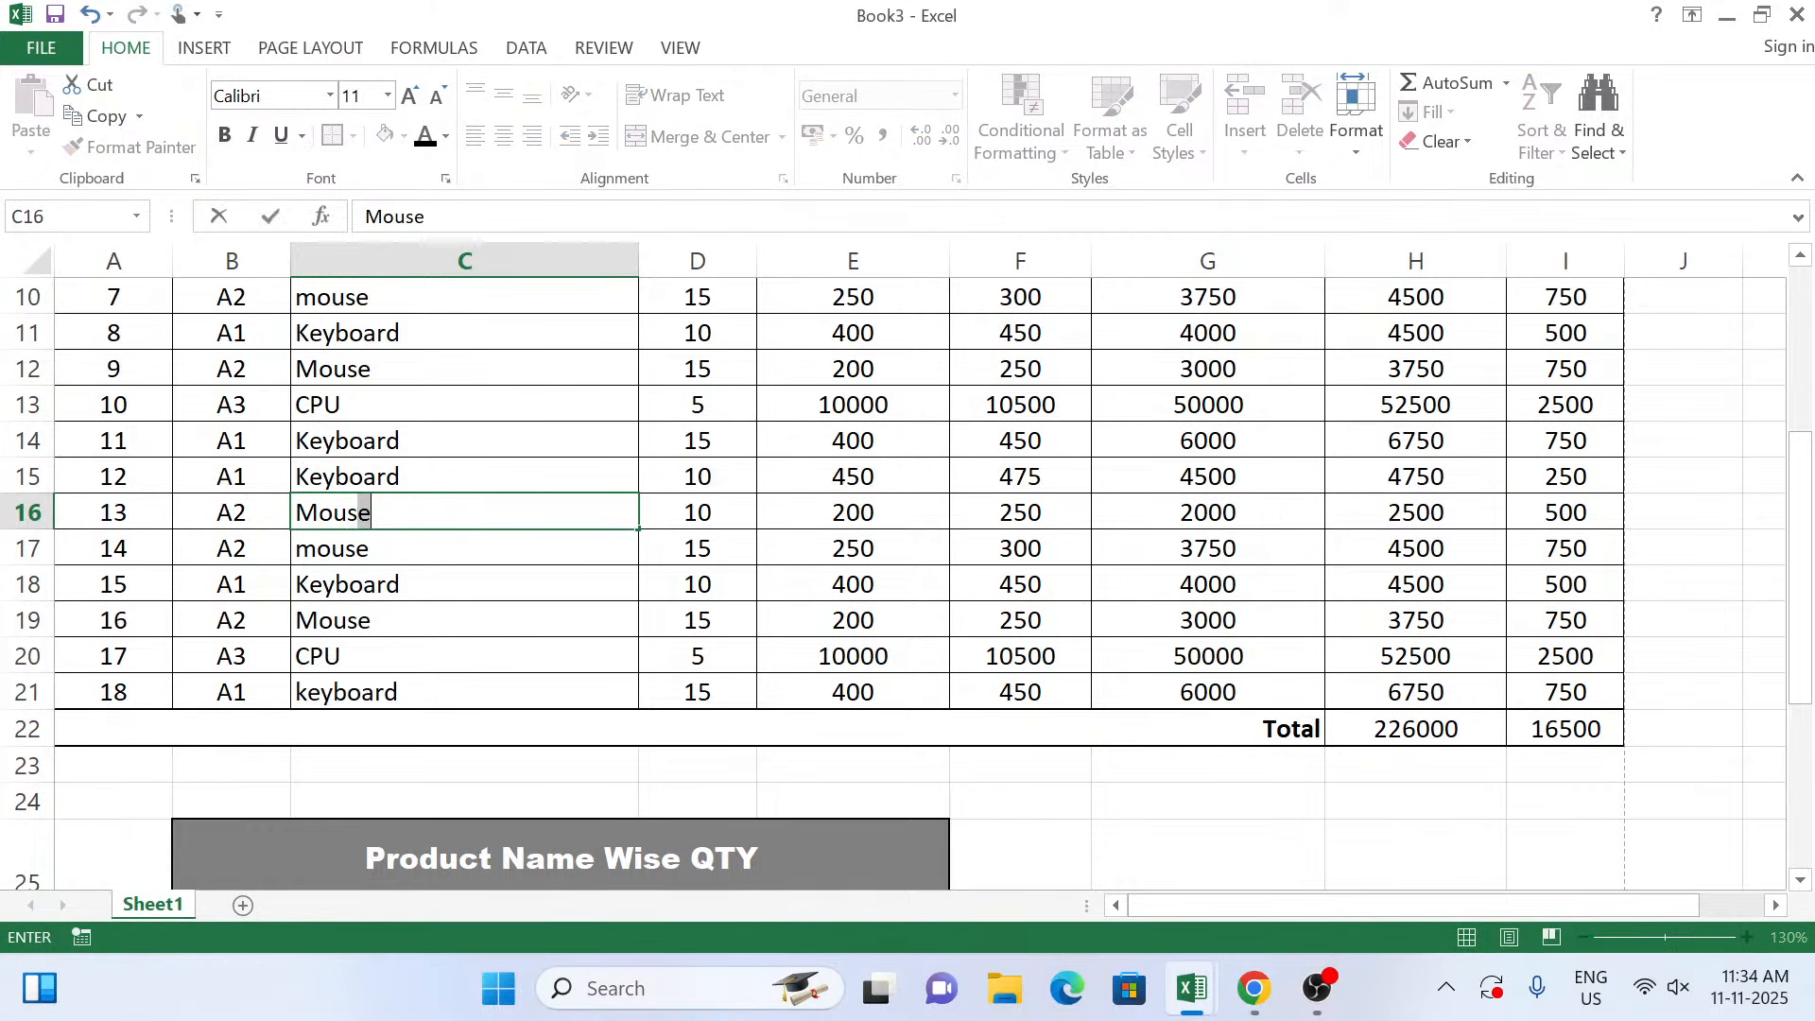
key("Return")
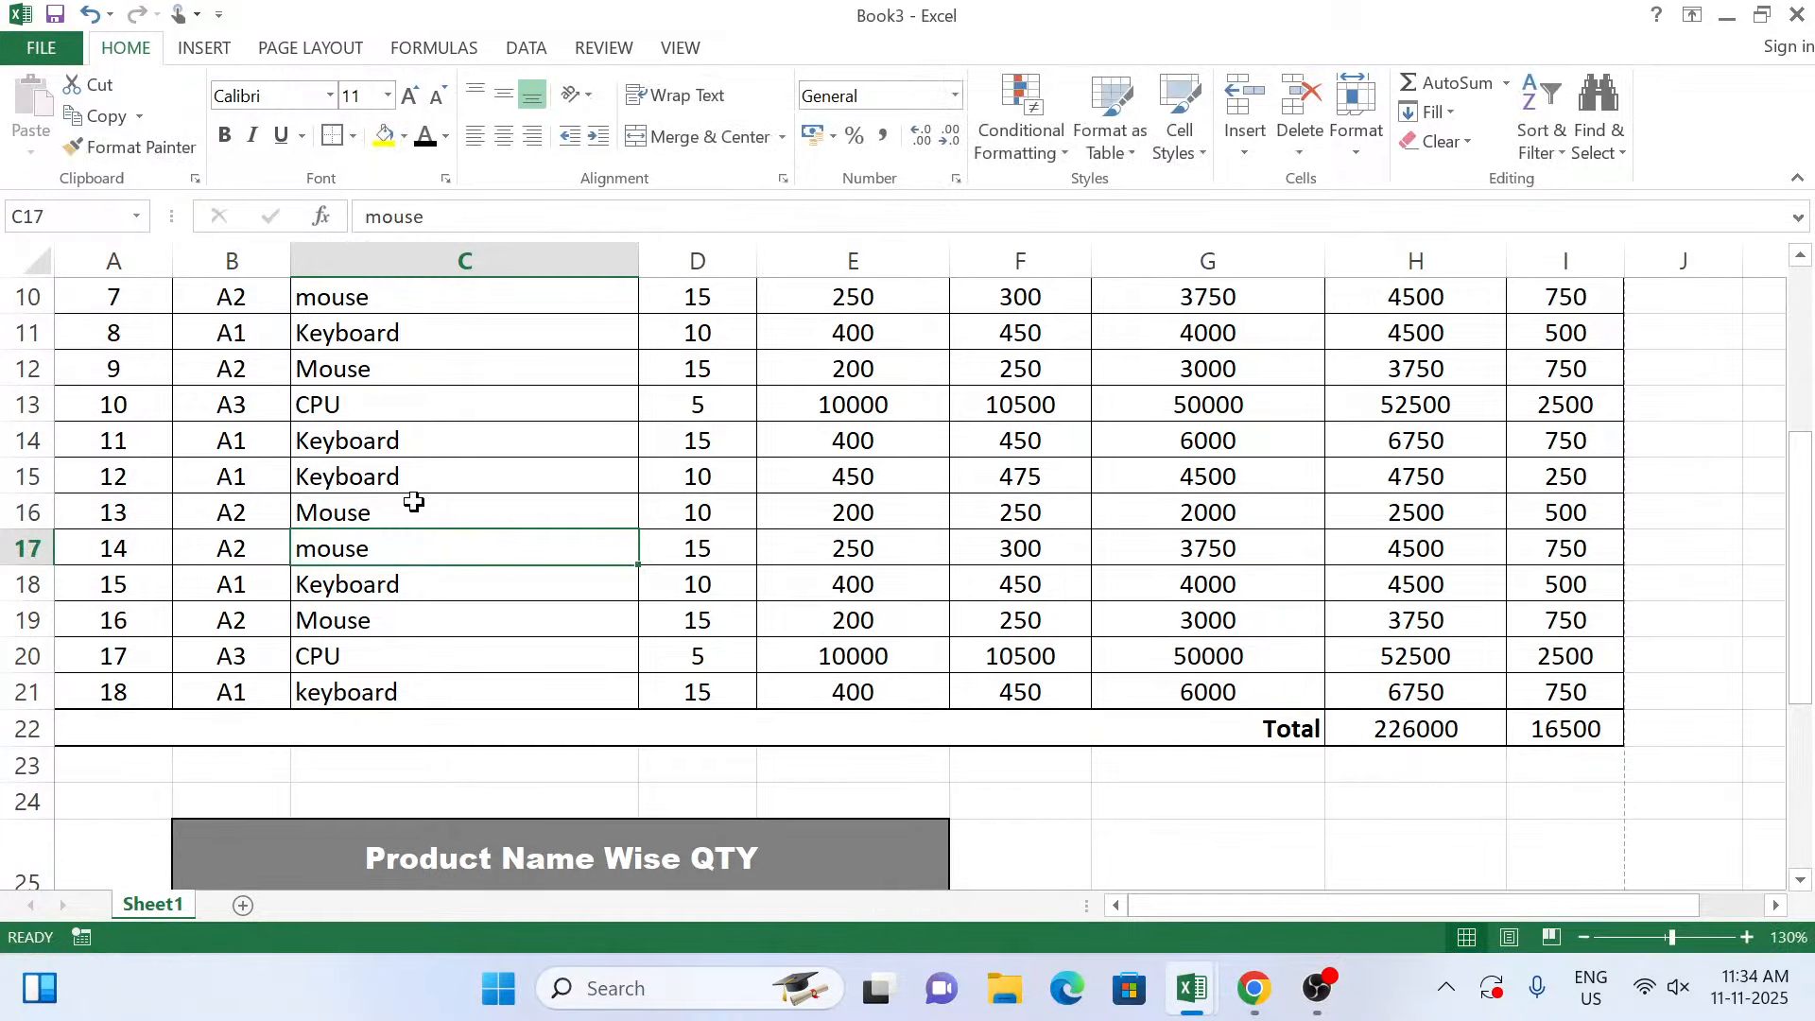
type("M")
key("Return")
key("Return")
key("Return")
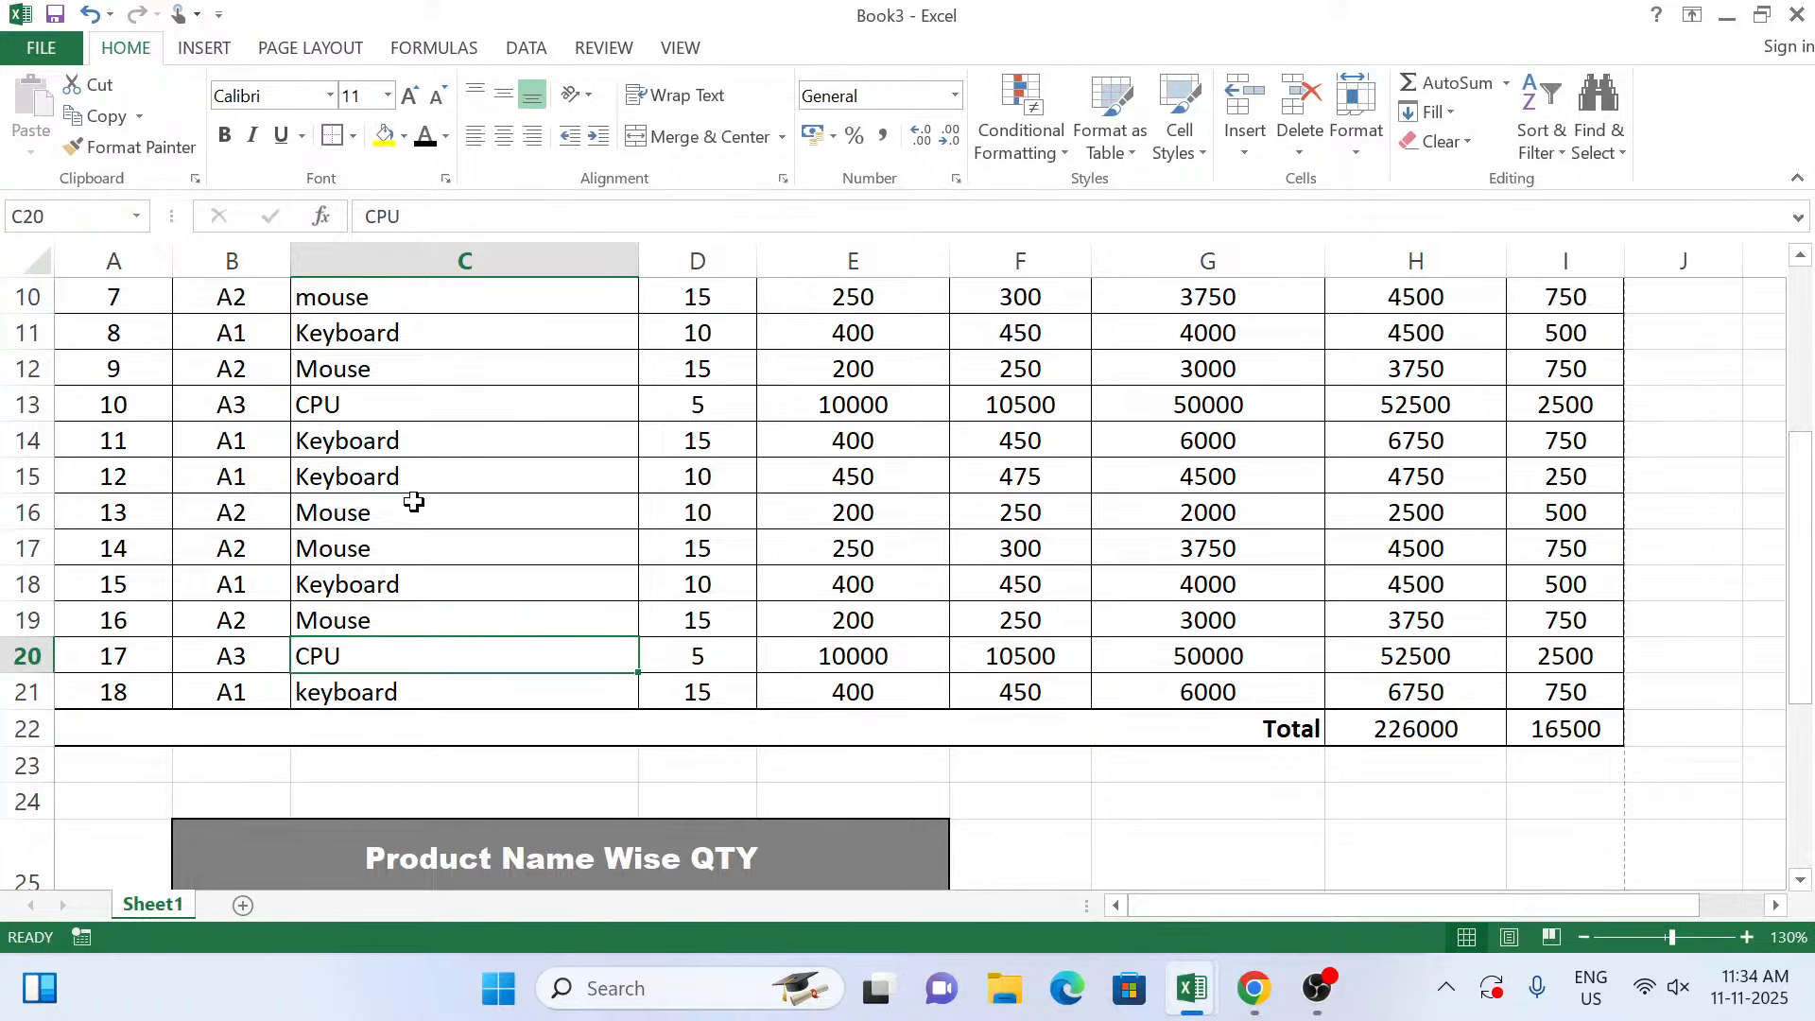
key("Return")
type("K")
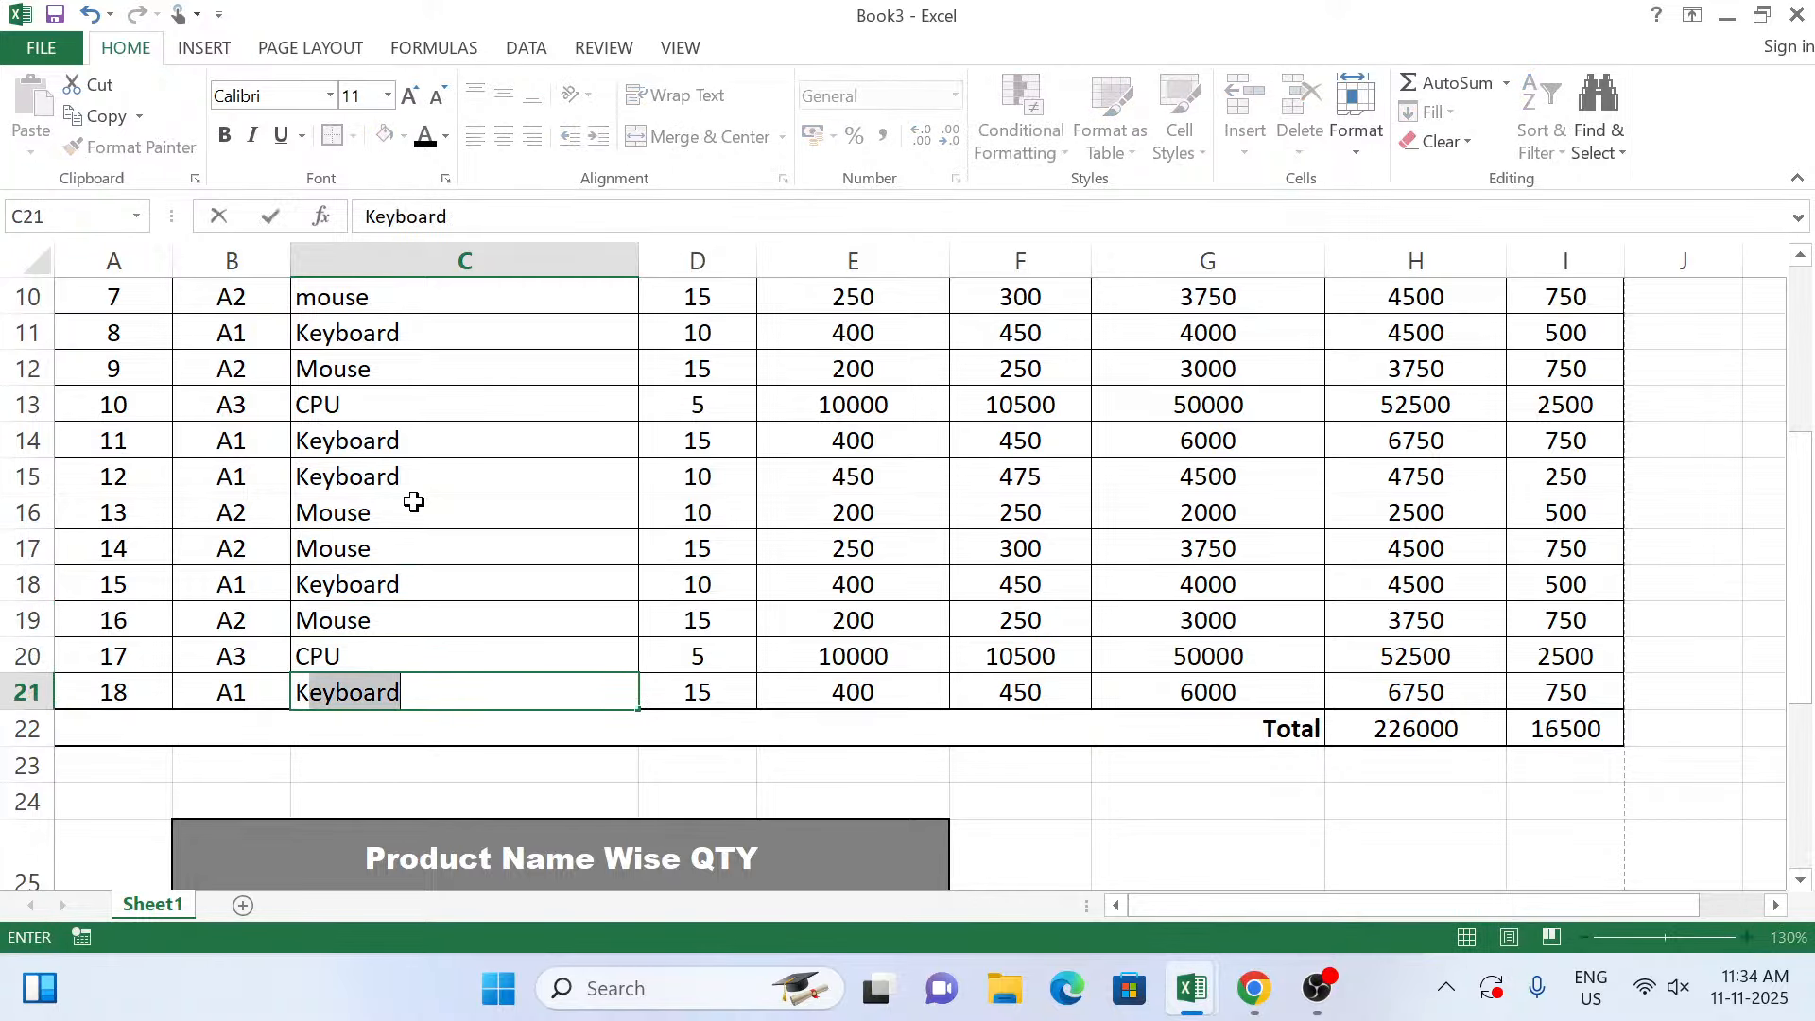
key("Return")
Recheck the lookup by choosing Keyboard and then CPU in the B28 product dropdown.
scroll(530, 442, "down", 3)
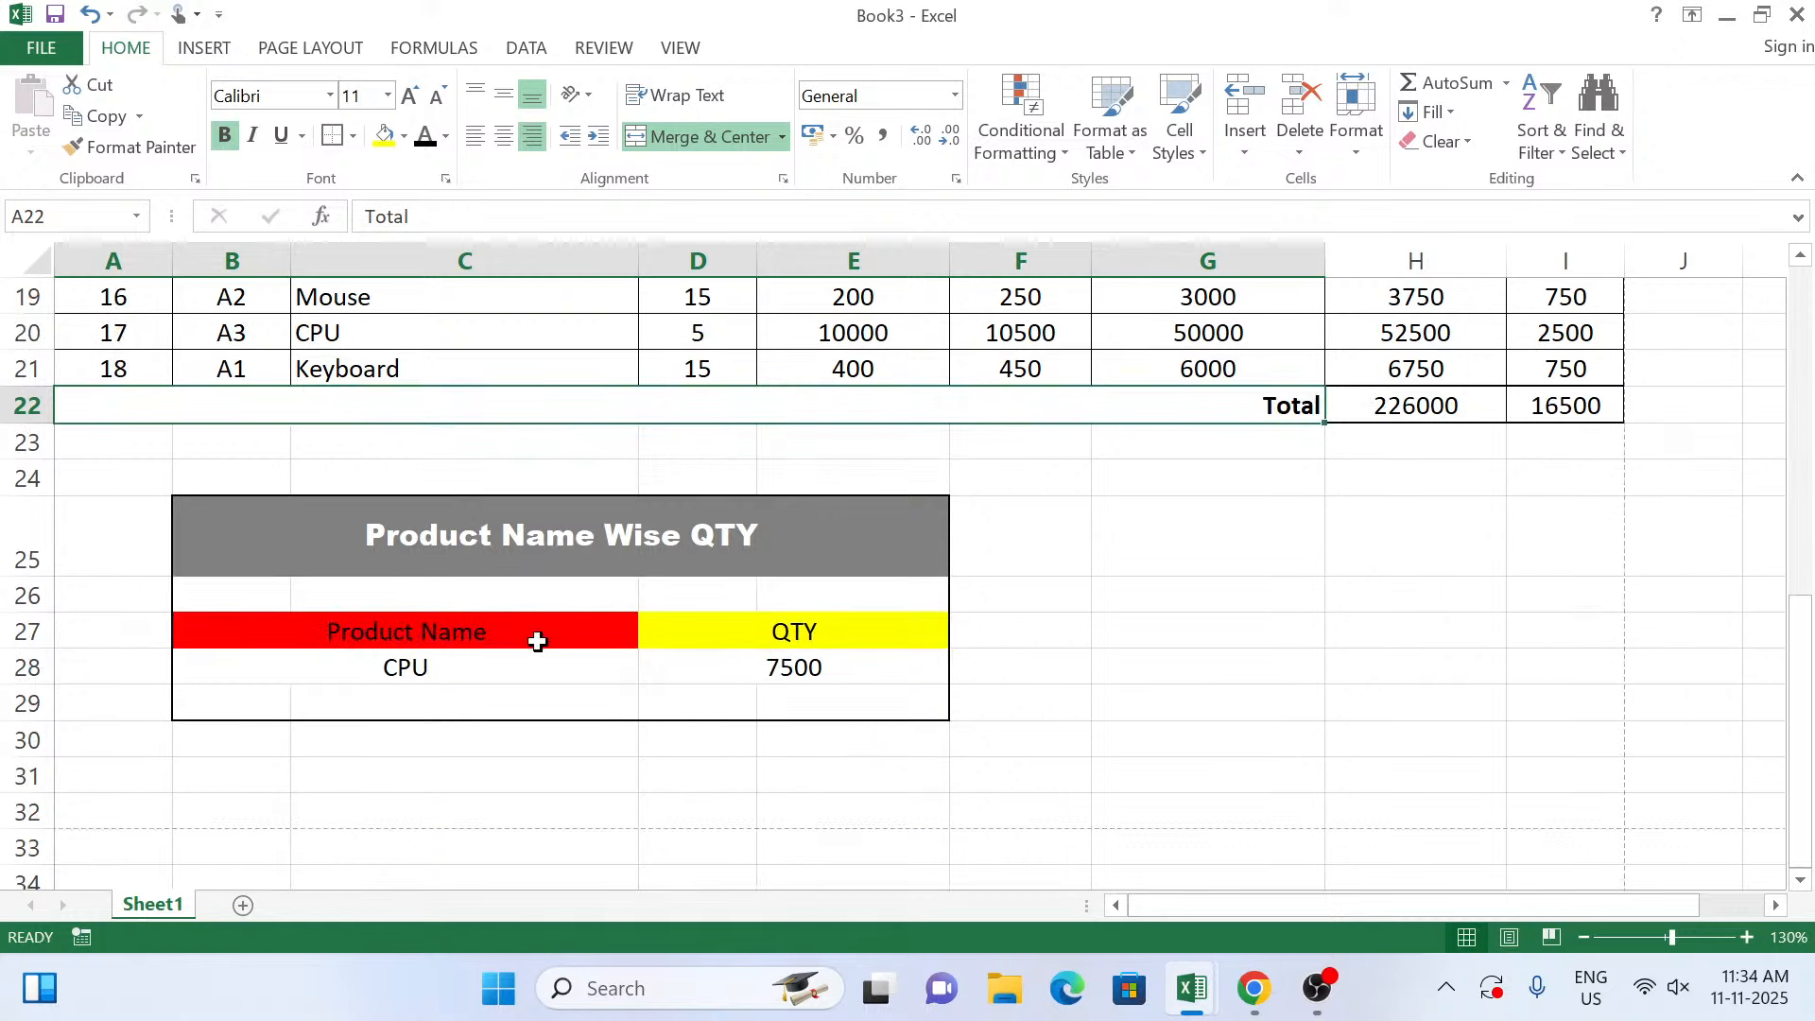
left_click(605, 670)
left_click(650, 671)
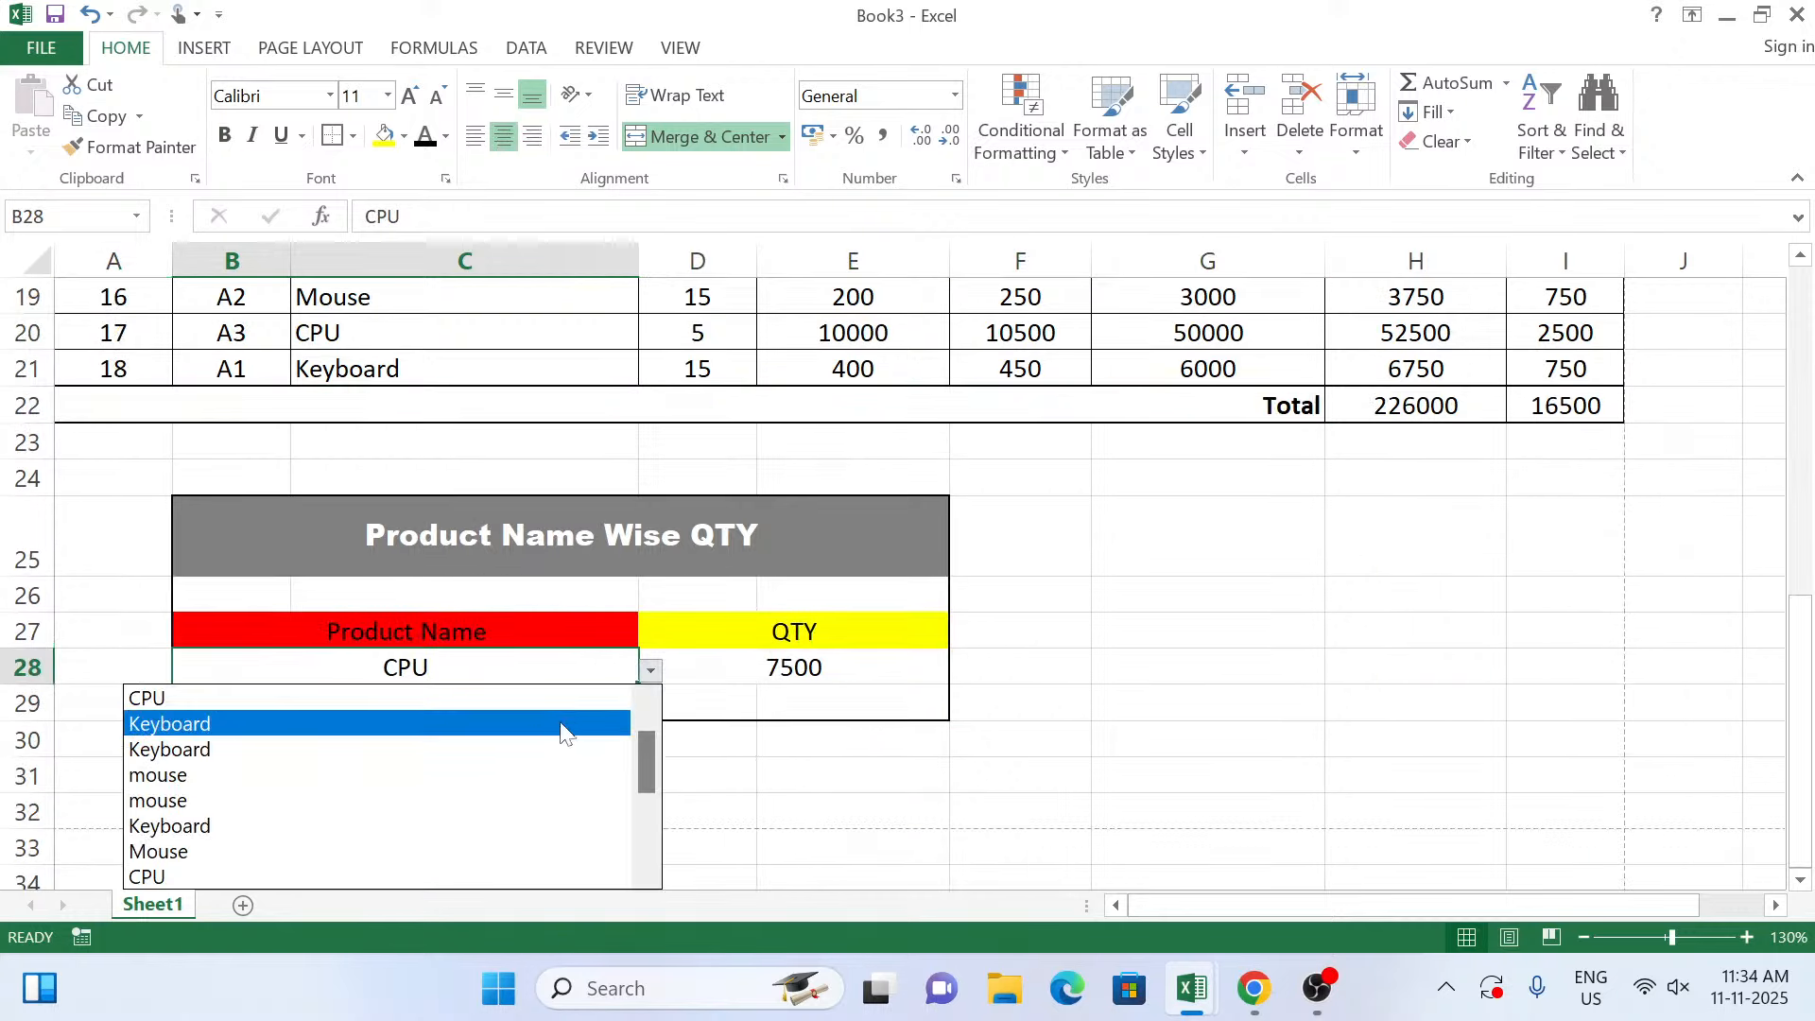
key("Escape")
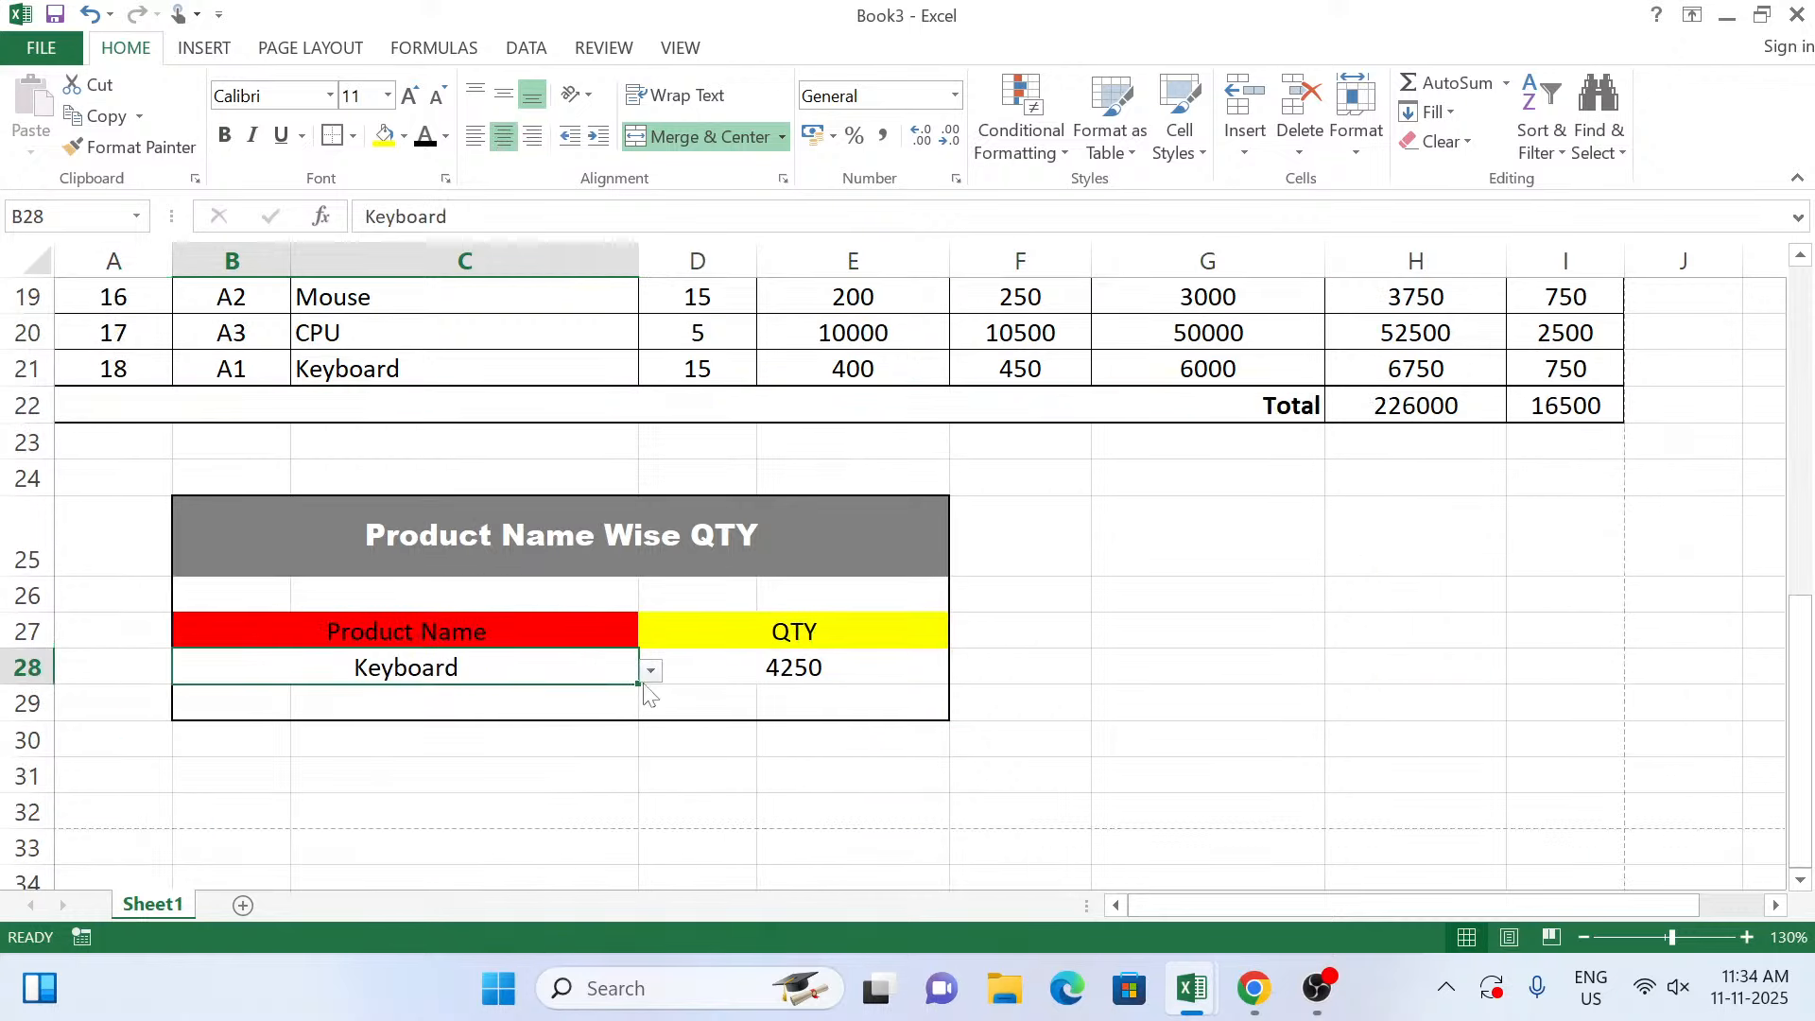
left_click(650, 671)
left_click(576, 750)
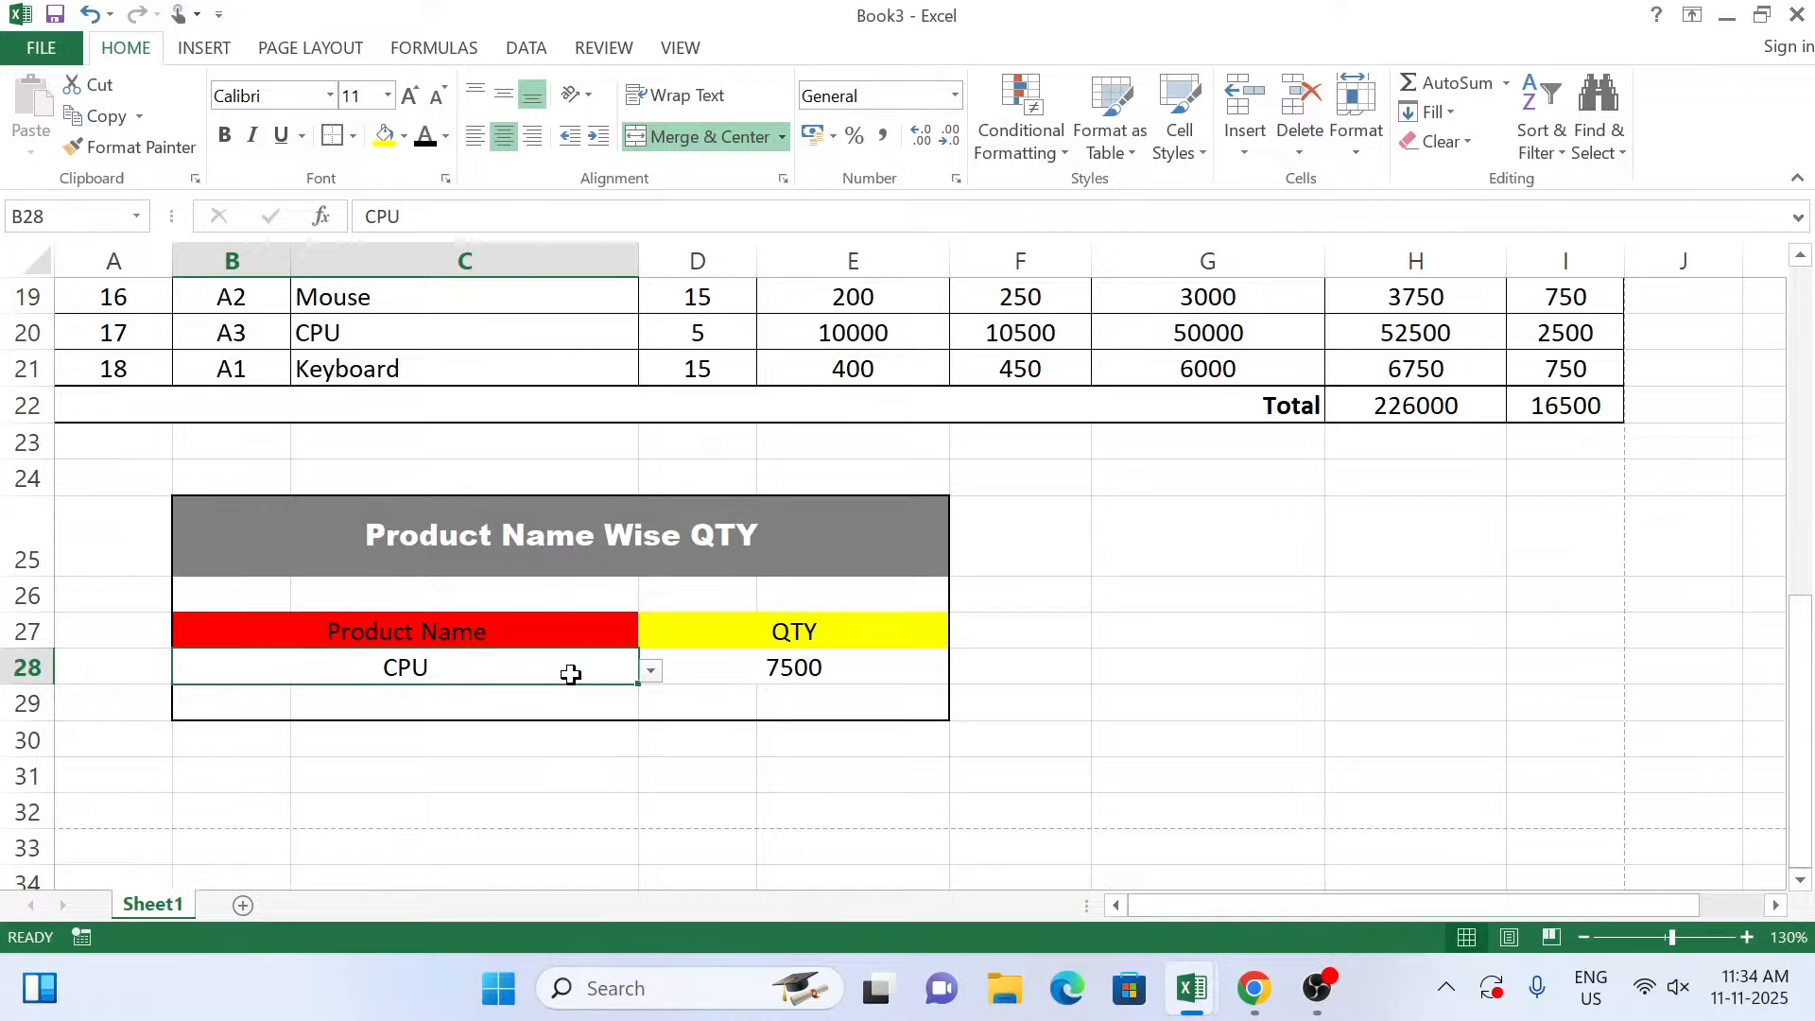
Remove all data validation settings from the product cell B28.
left_click(540, 49)
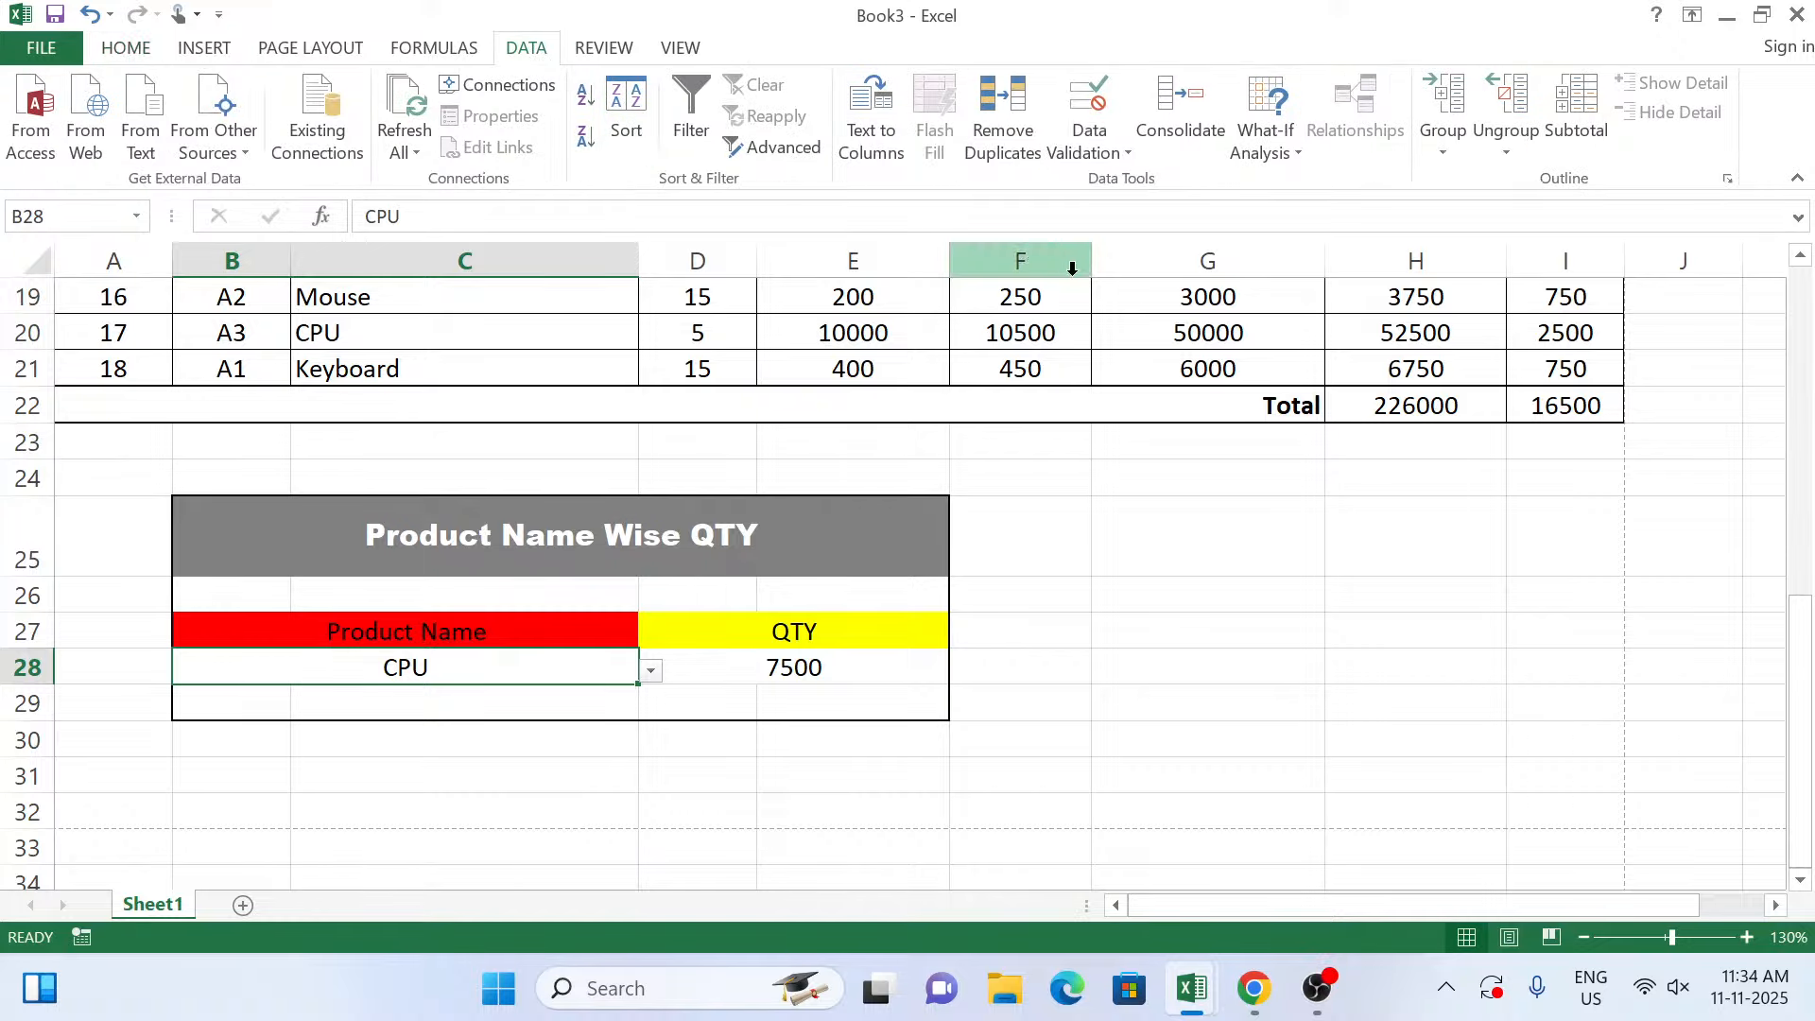
left_click(1097, 145)
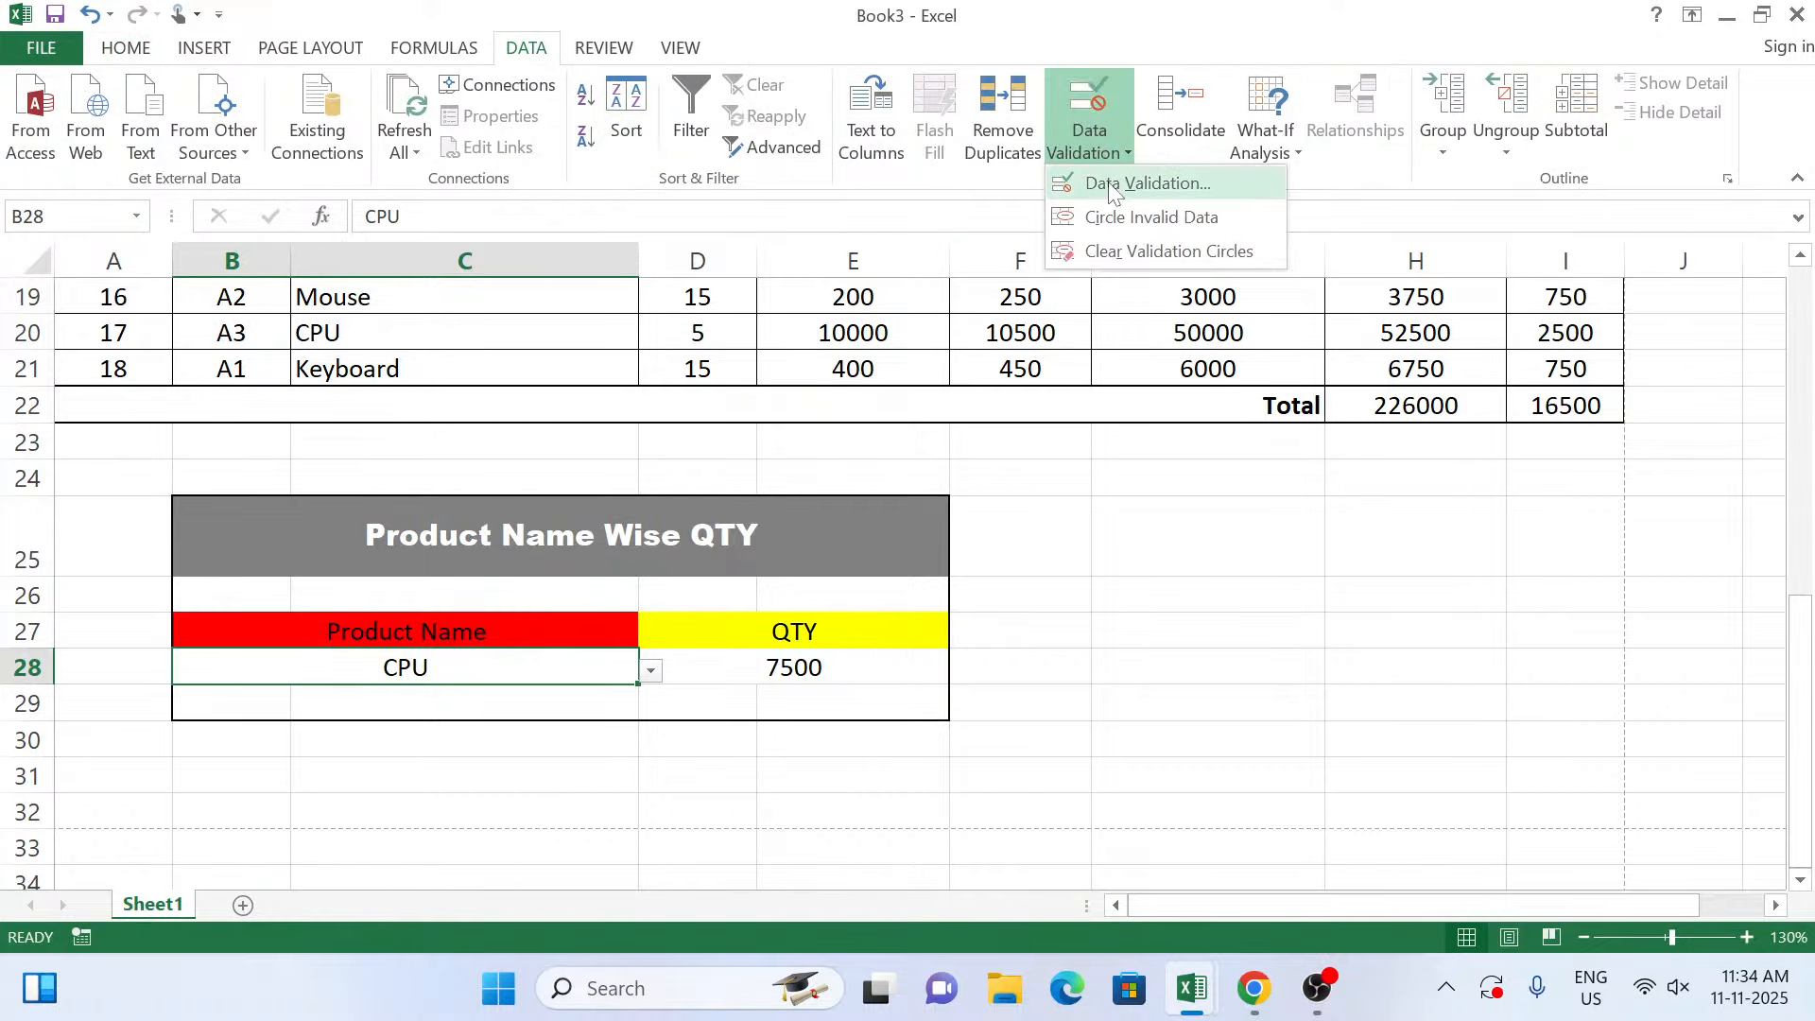
left_click(1106, 179)
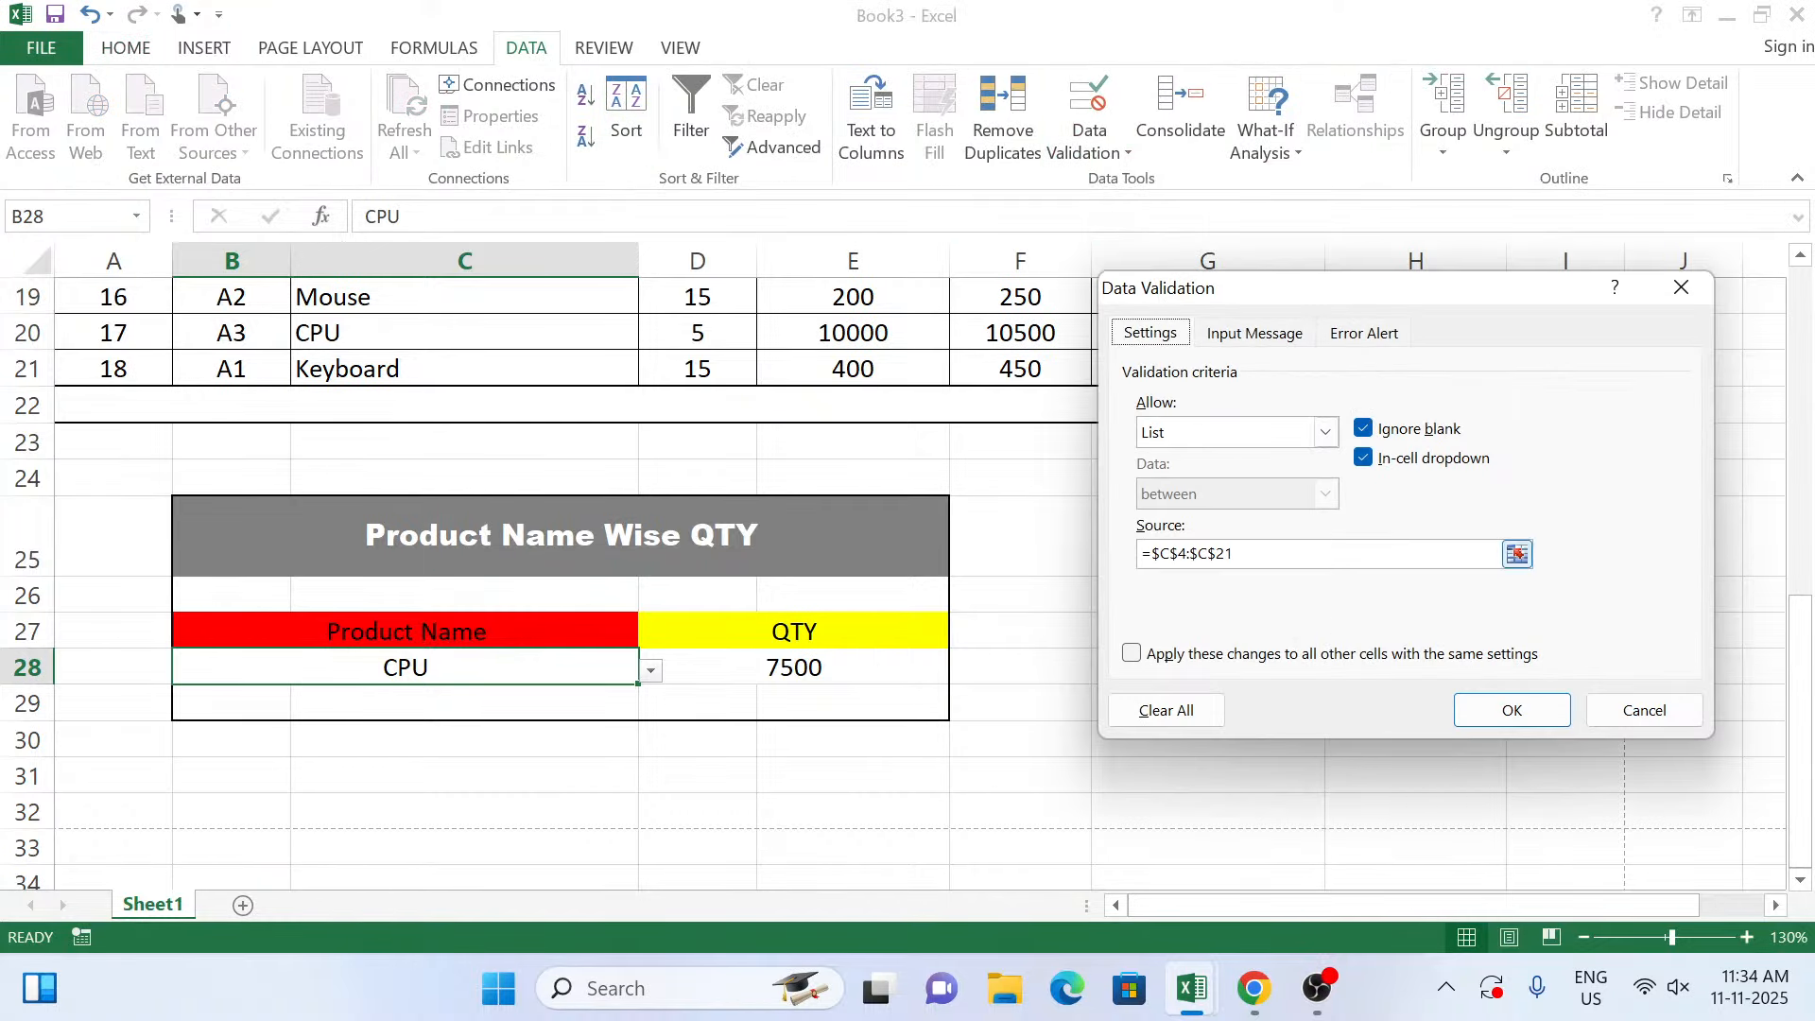
left_click(1518, 555)
left_click(1165, 710)
left_click(1515, 725)
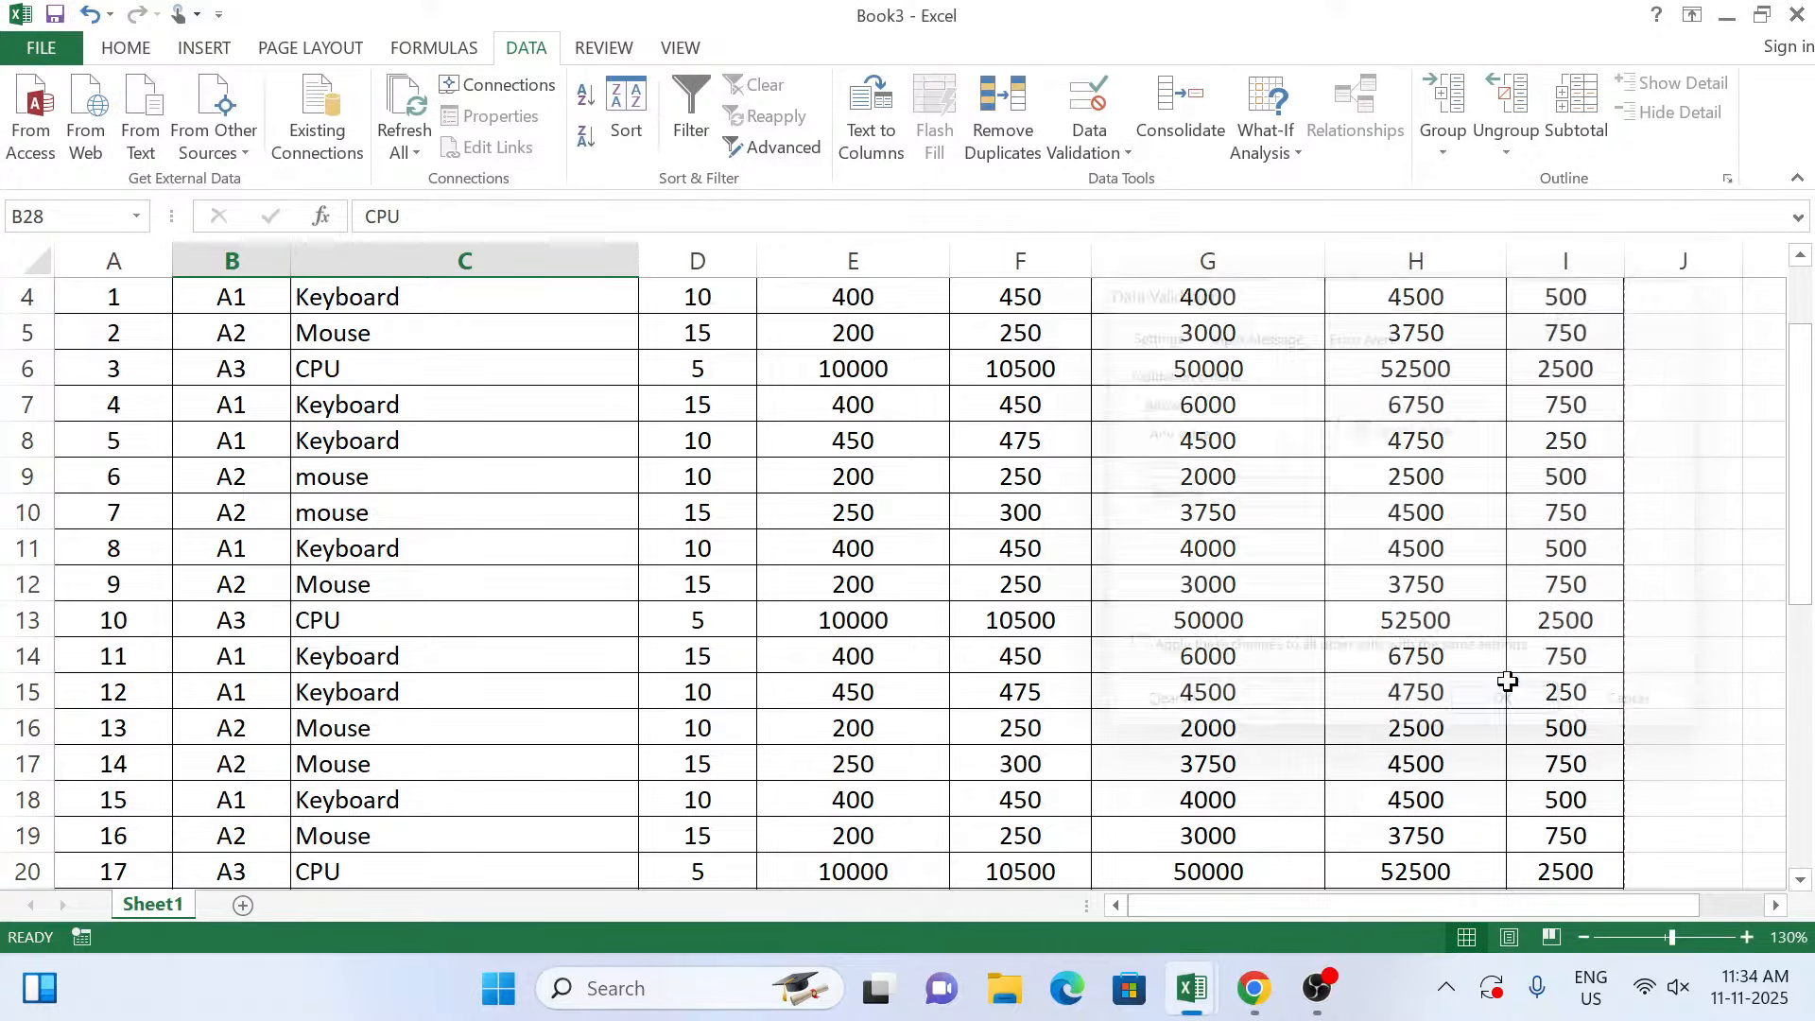
Add list validation to B28 with source =$C$4:$C$6 and check the choices in its dropdown.
left_click(1075, 149)
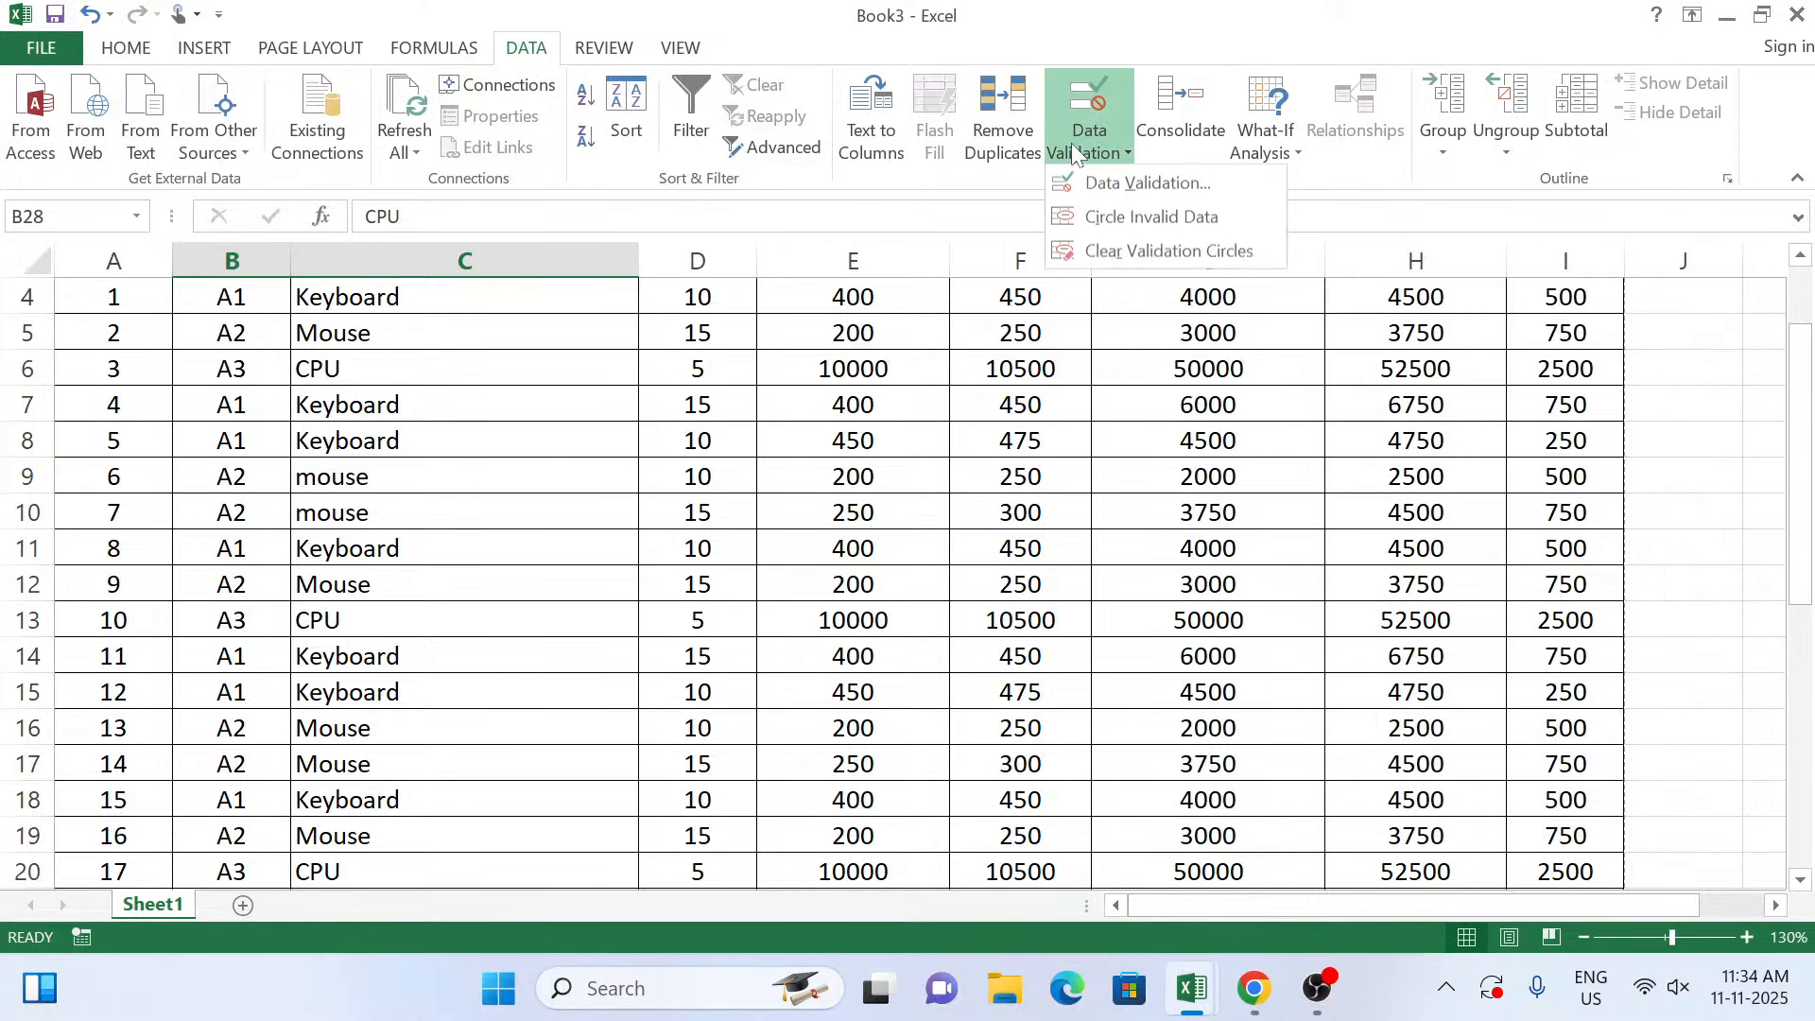
left_click(1076, 183)
left_click(1326, 432)
left_click(1172, 526)
left_click(1219, 555)
scroll(559, 550, "up", 2)
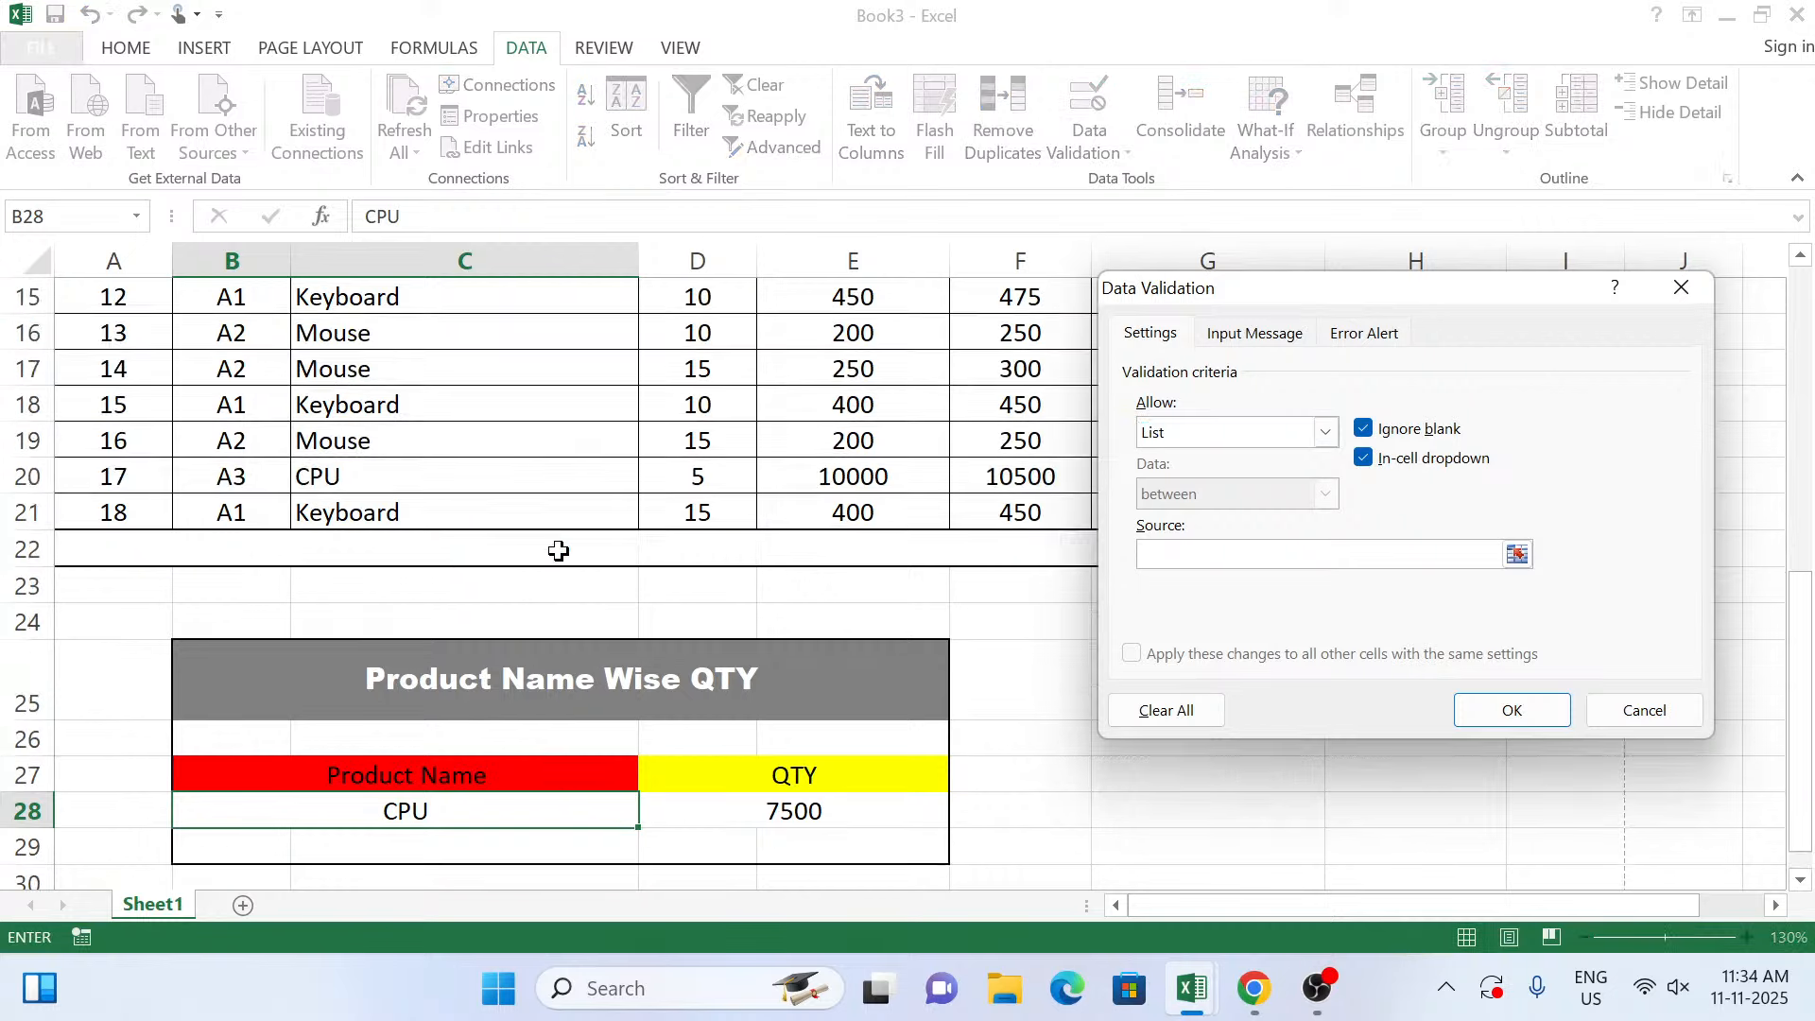
scroll(559, 550, "up", 5)
left_click(425, 444)
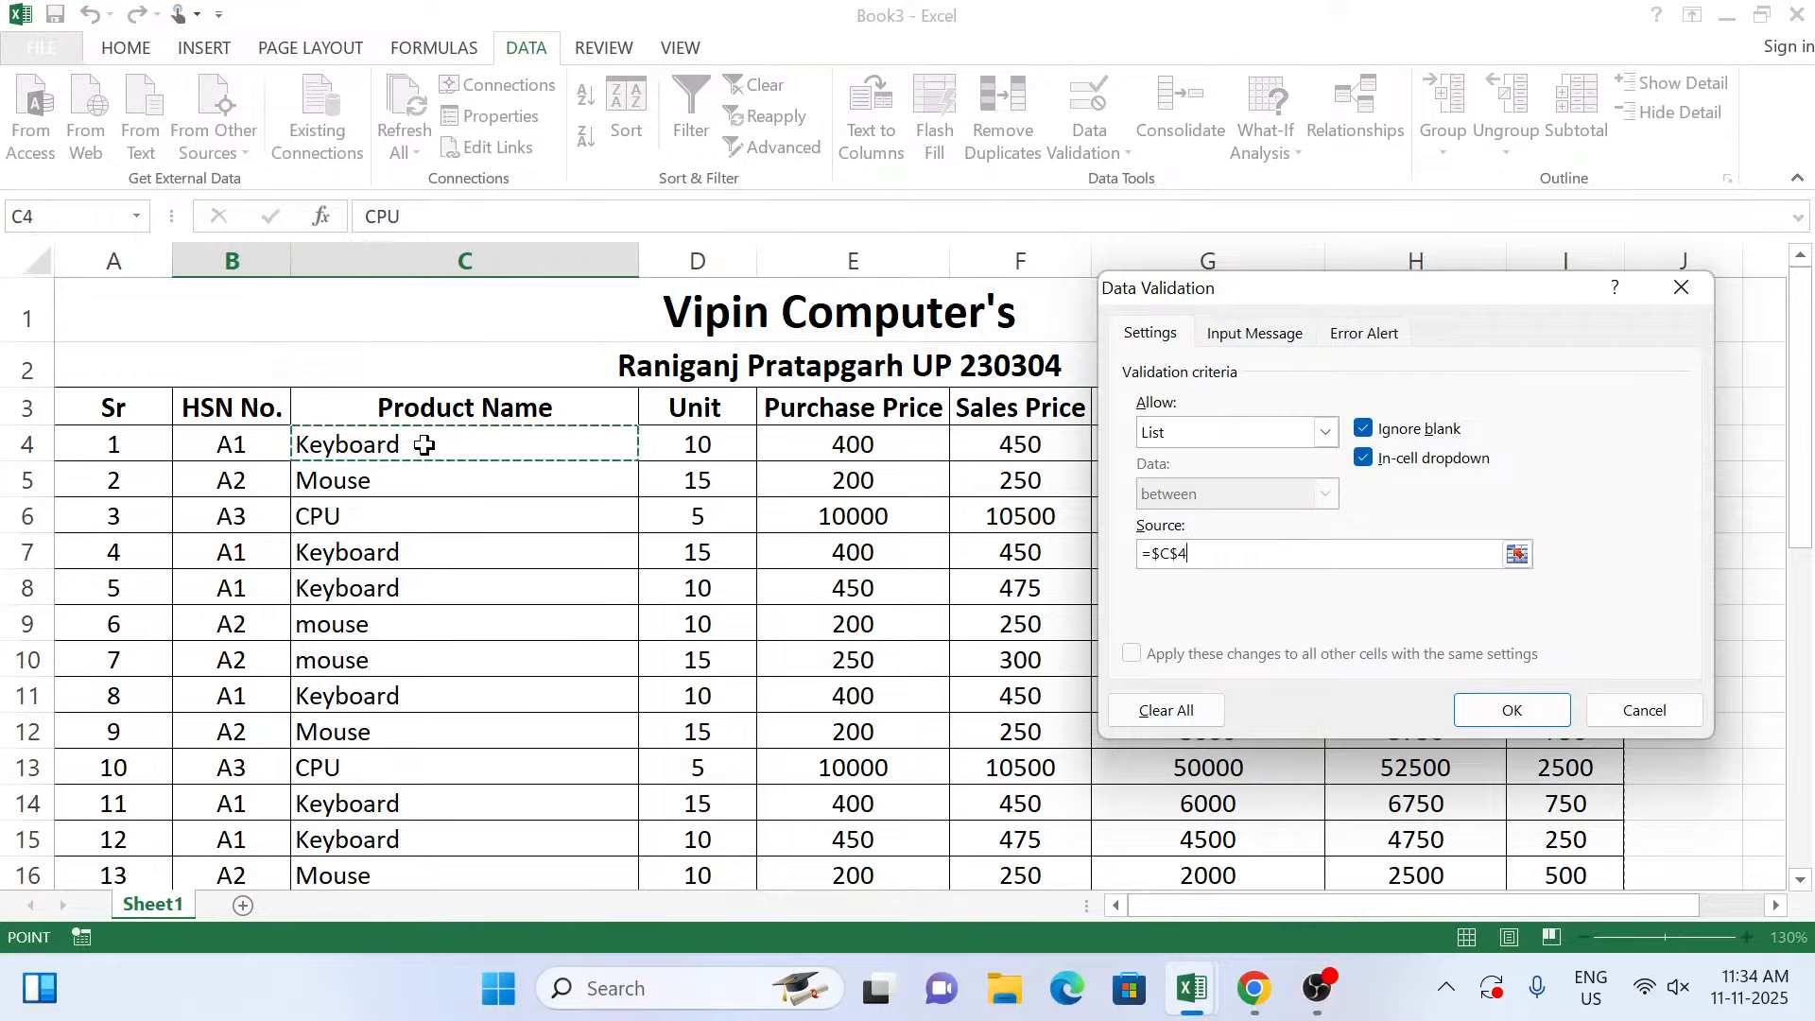
left_click_drag(424, 445, 416, 406)
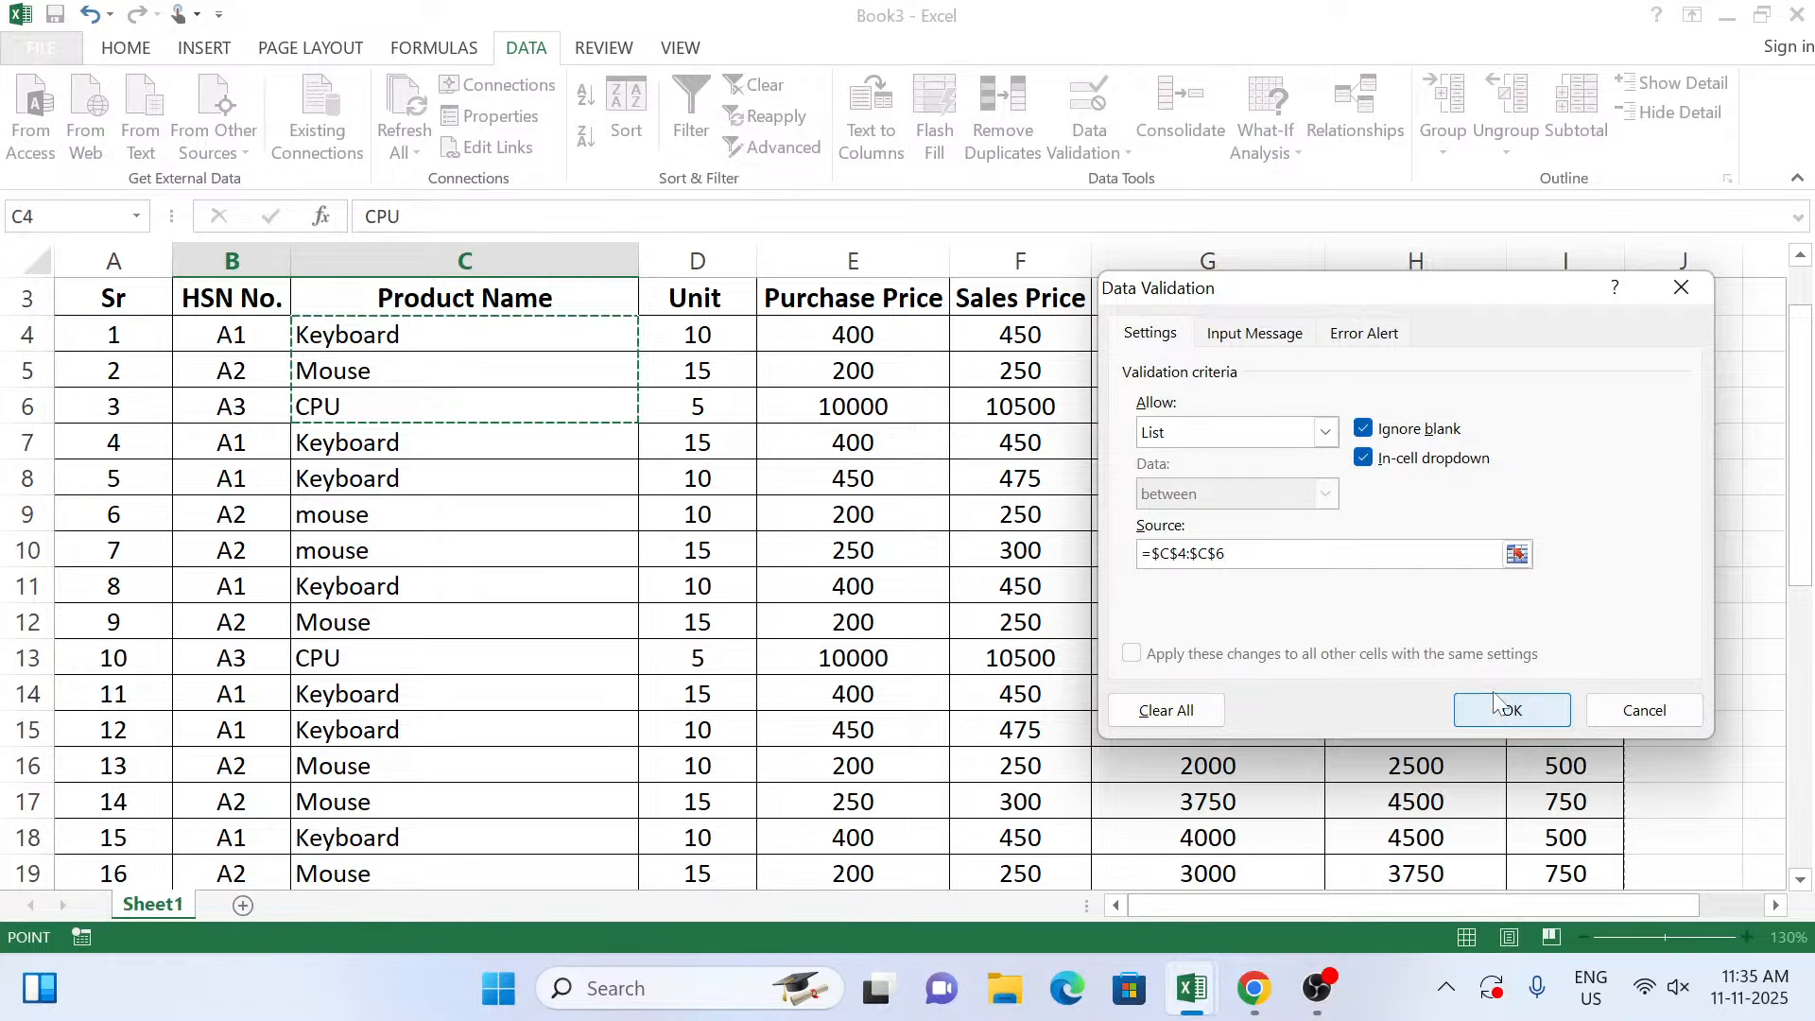
left_click(1501, 709)
scroll(757, 659, "down", 5)
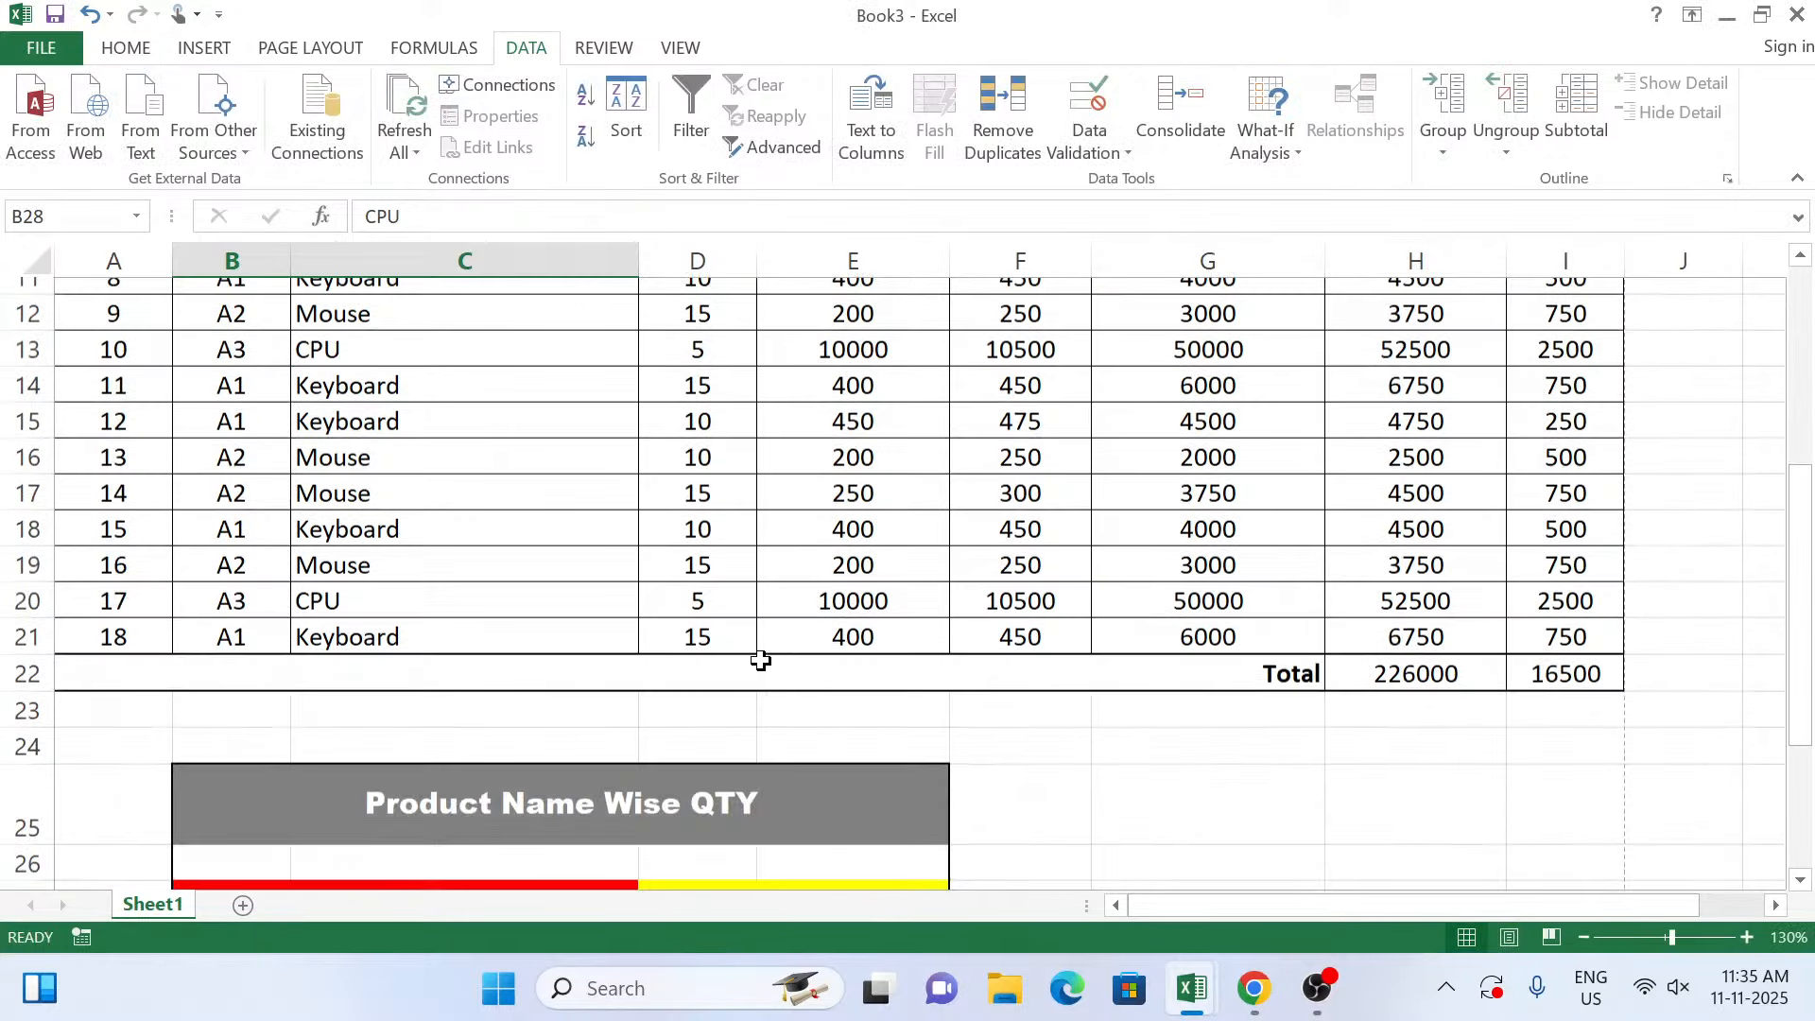
left_click(651, 707)
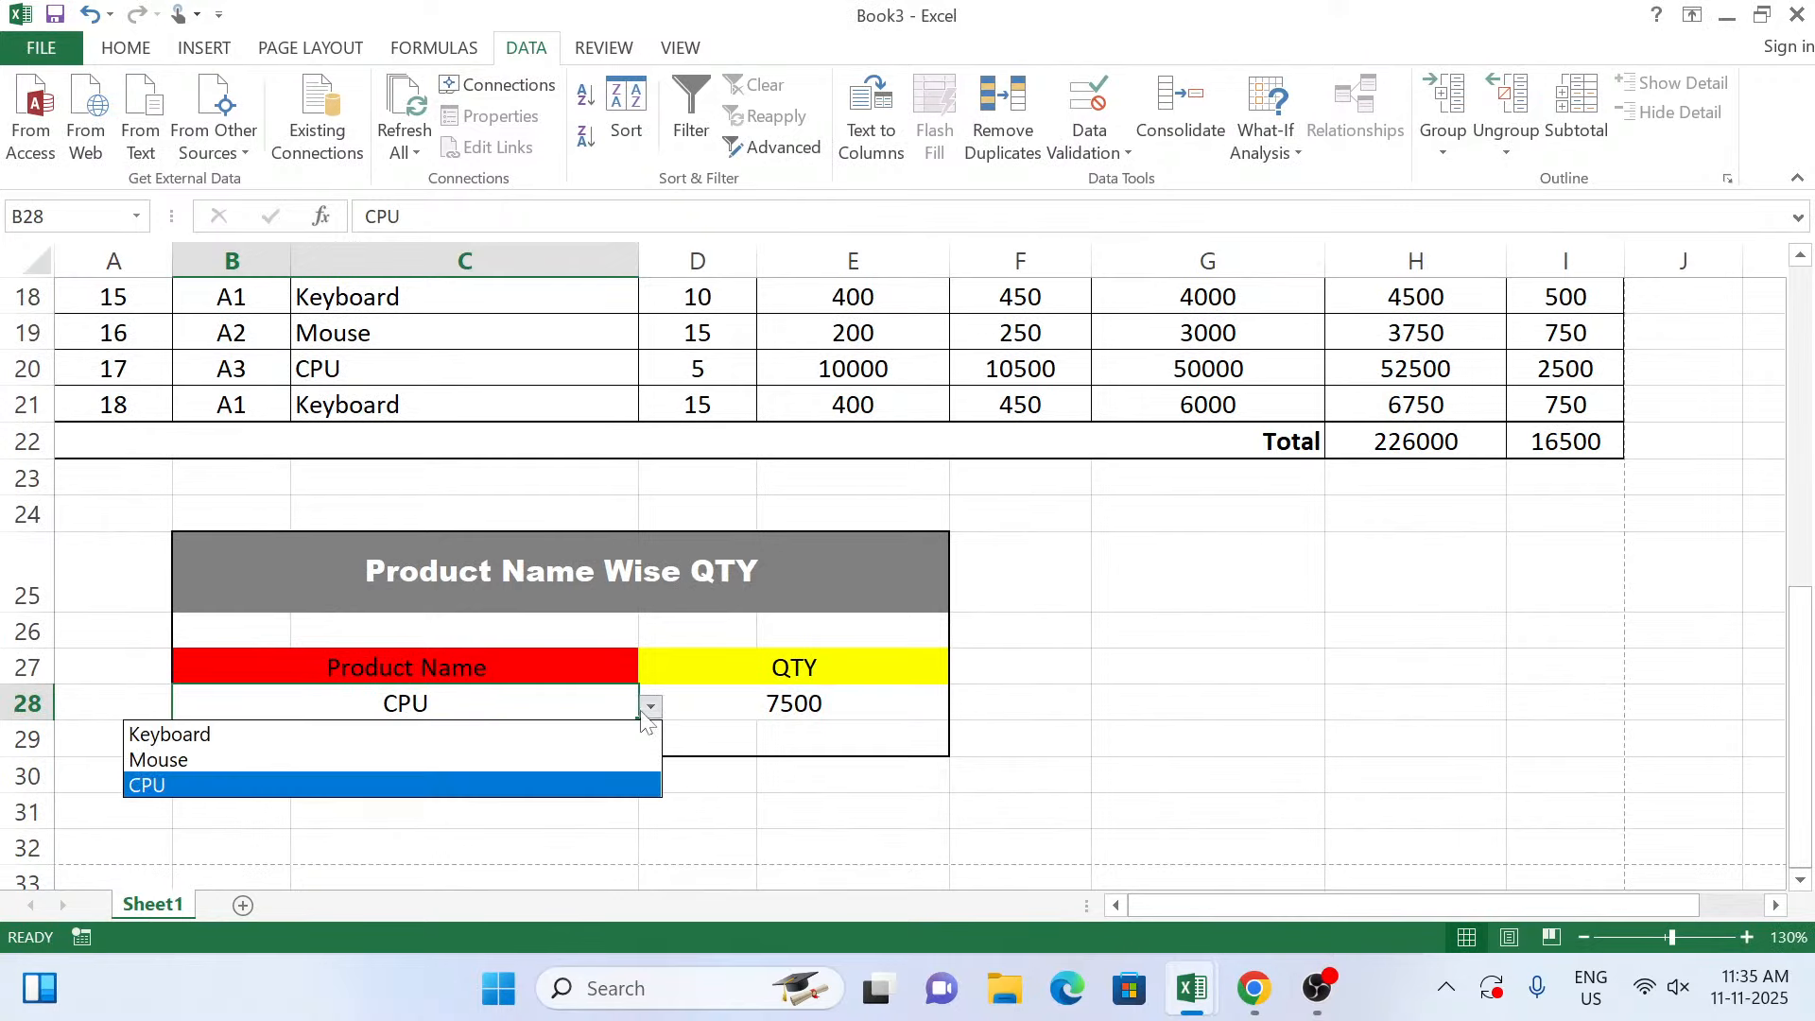
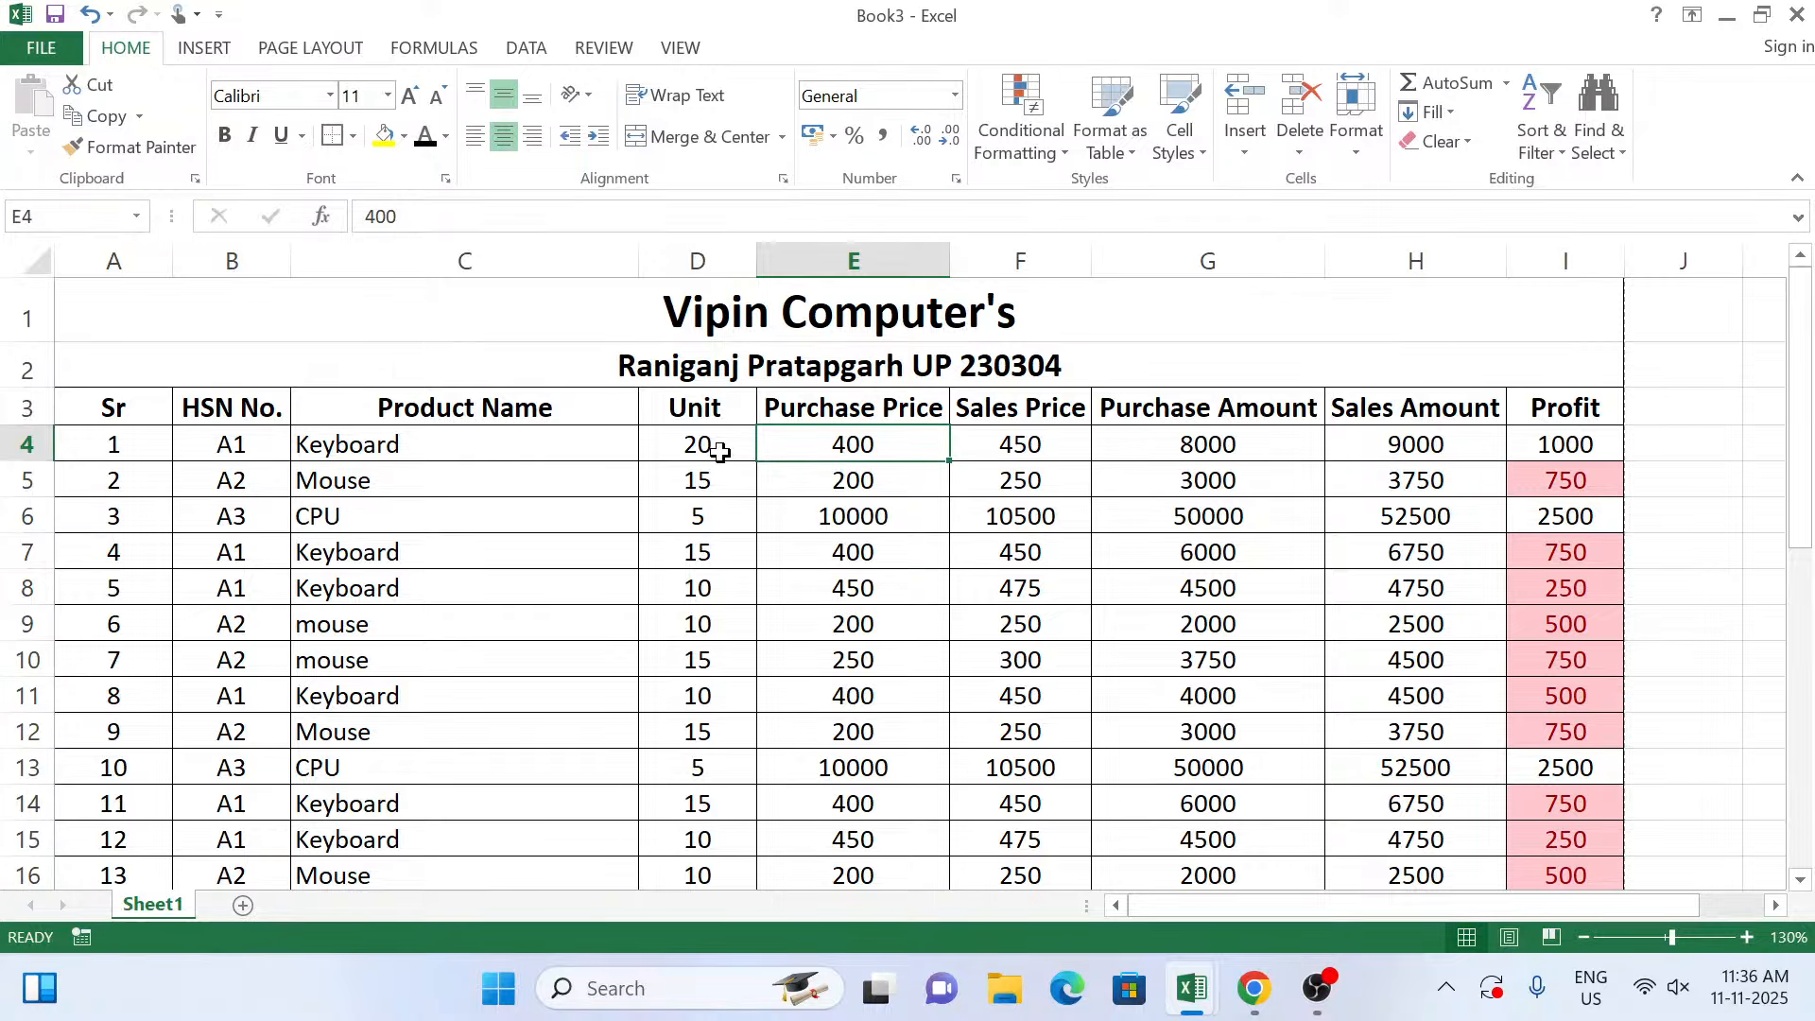
Set the Unit quantity of the Keyboard row with Sr 12 (D15) to 200.
scroll(936, 541, "down", 2)
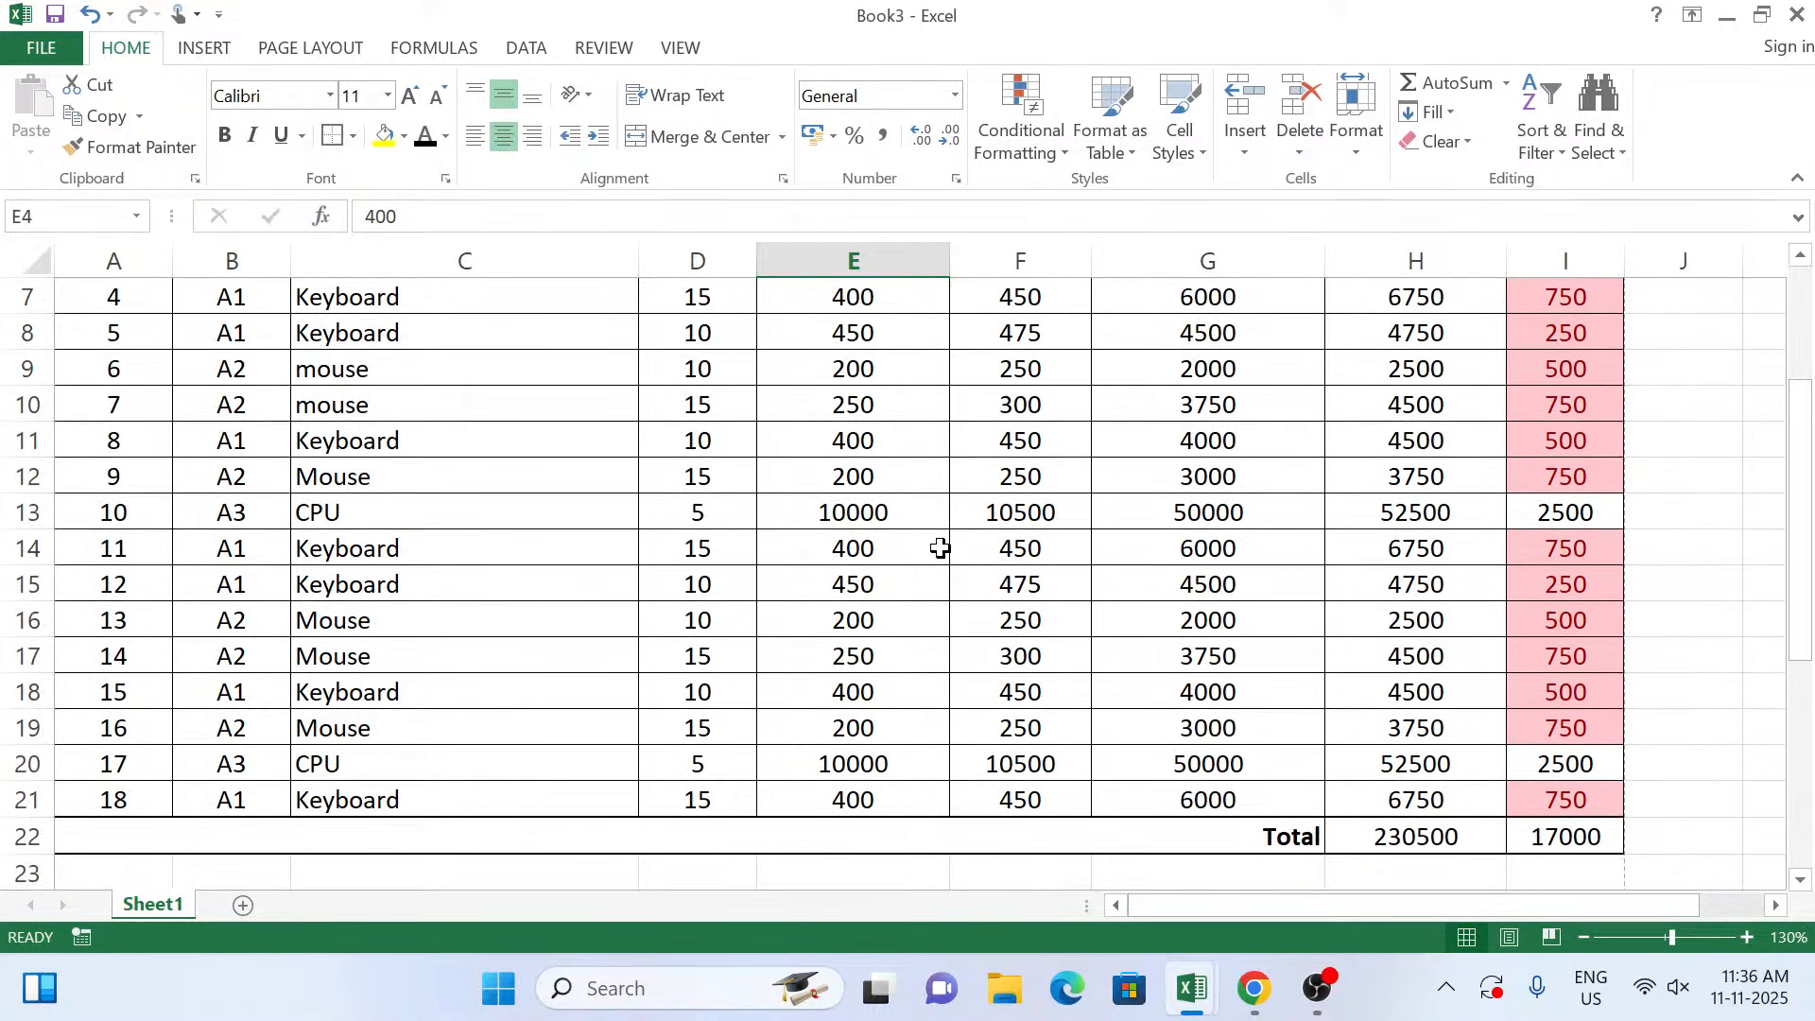
left_click(699, 584)
type("200")
key("Return")
Set the Unit quantity of the Keyboard row with Sr 5 (D8) to 20, then change it to 50.
scroll(717, 407, "up", 1)
left_click(715, 408)
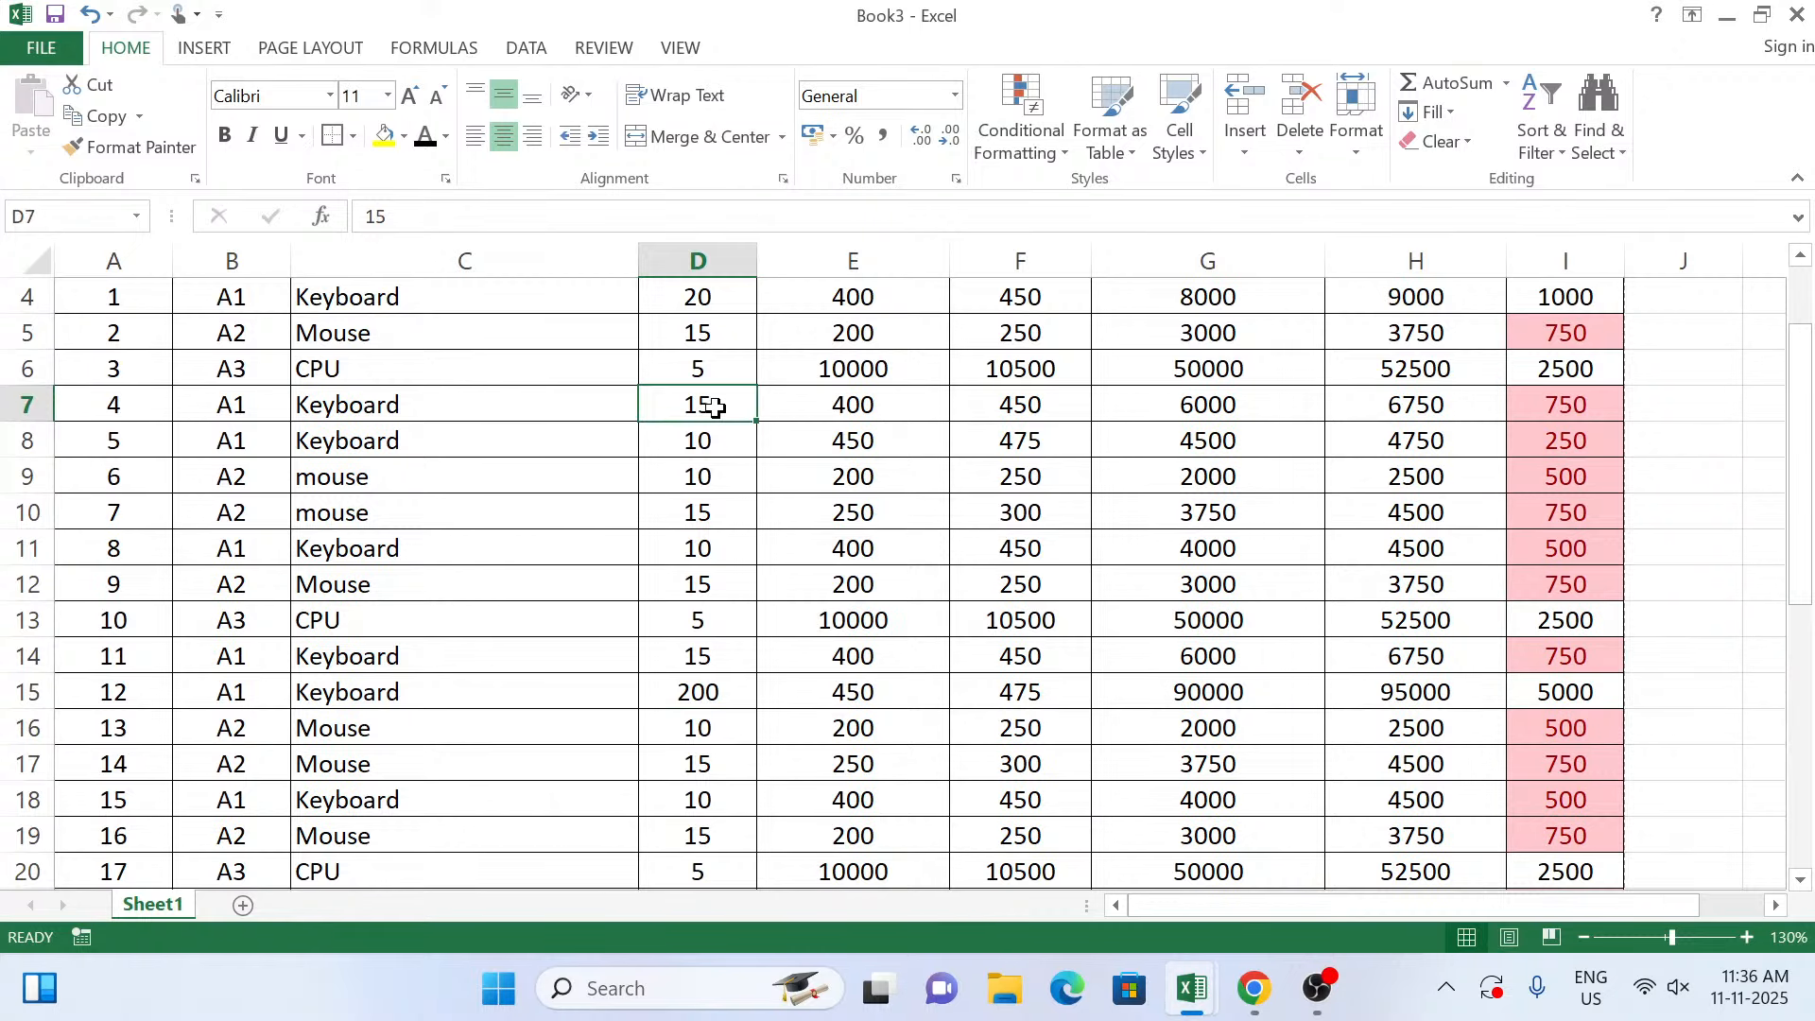
key("Down")
type("20")
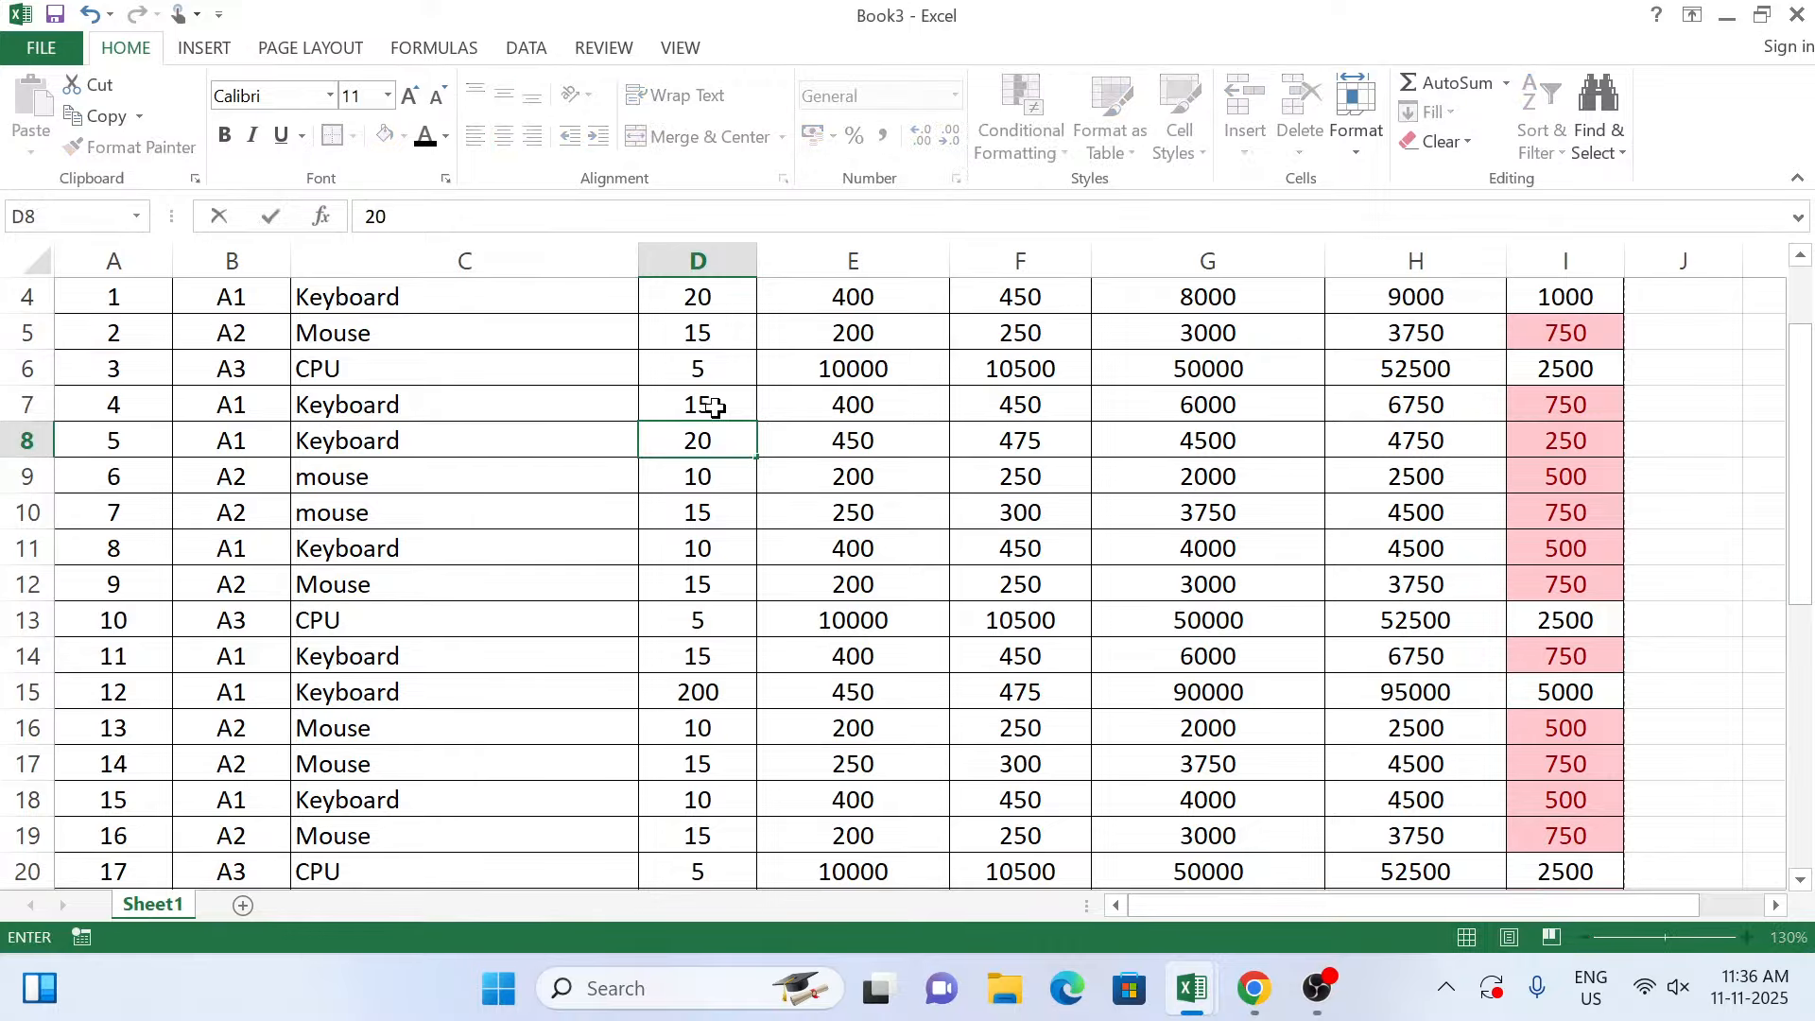
key("Return")
key("Up")
type("50")
key("Return")
Add filter controls to the sales table header row, from Sr to Profit (A3:I3).
scroll(1113, 434, "up", 1)
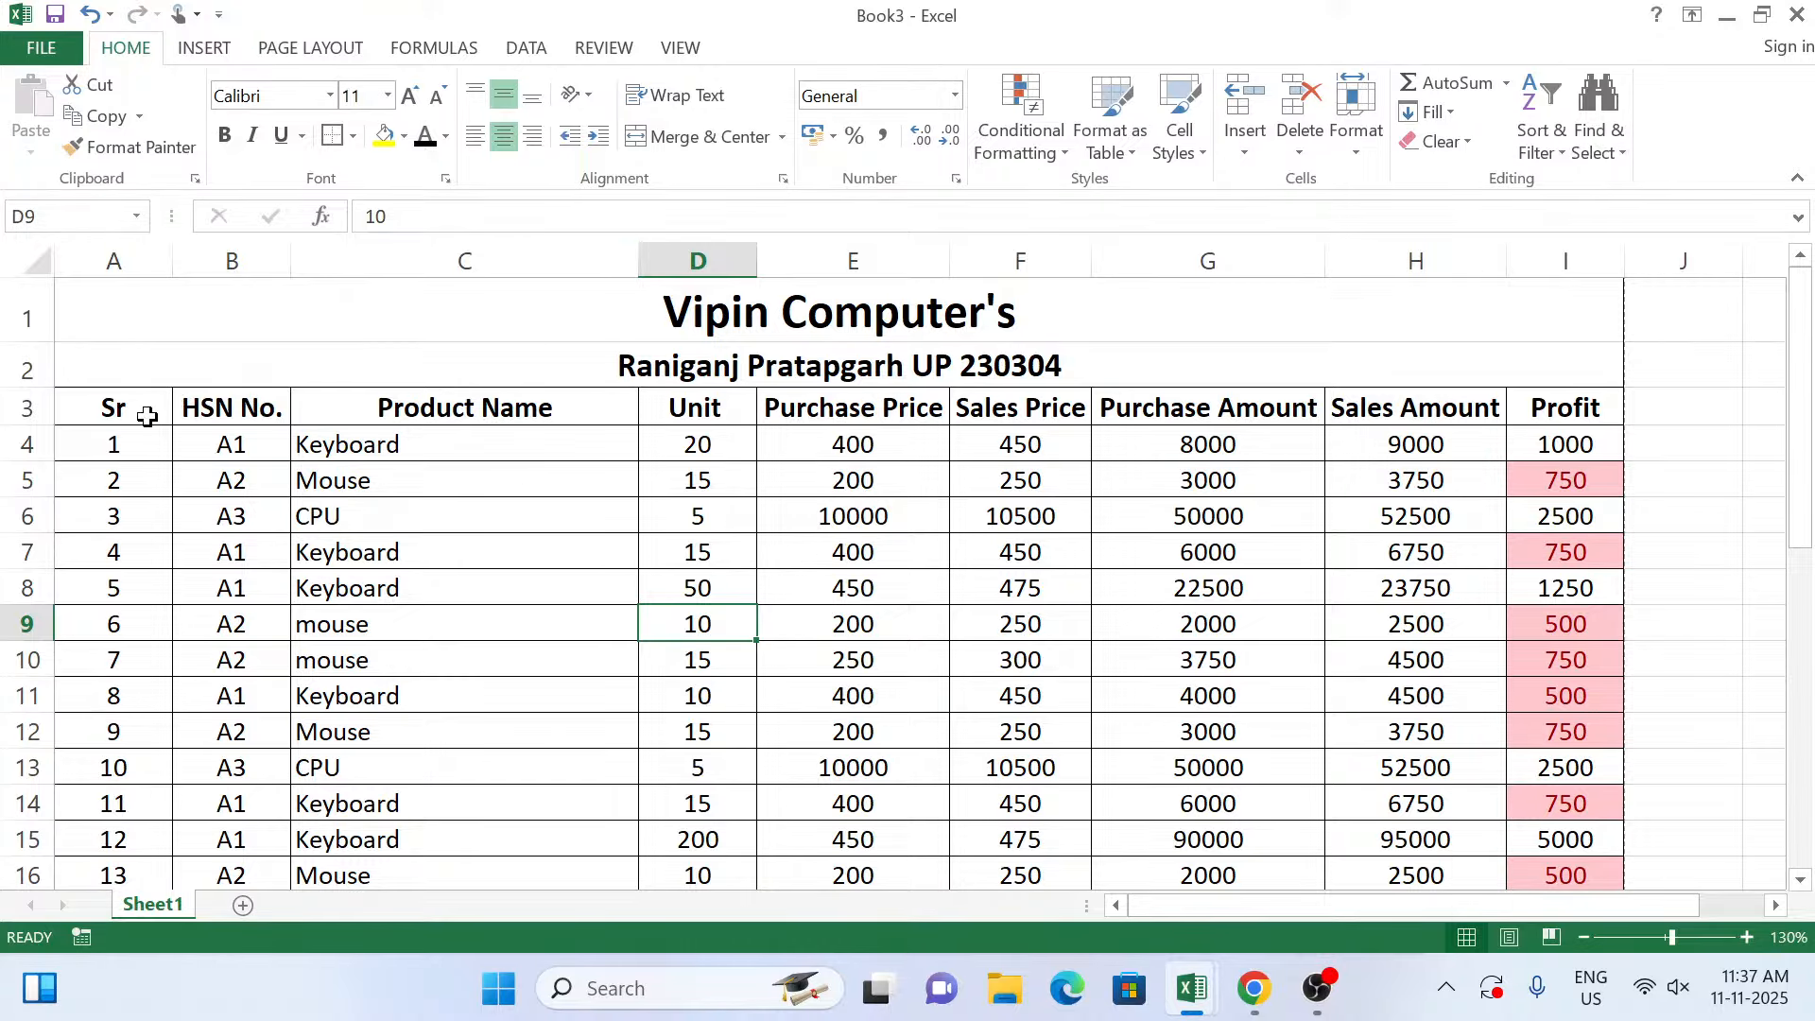
left_click_drag(148, 416, 1565, 408)
left_click(527, 47)
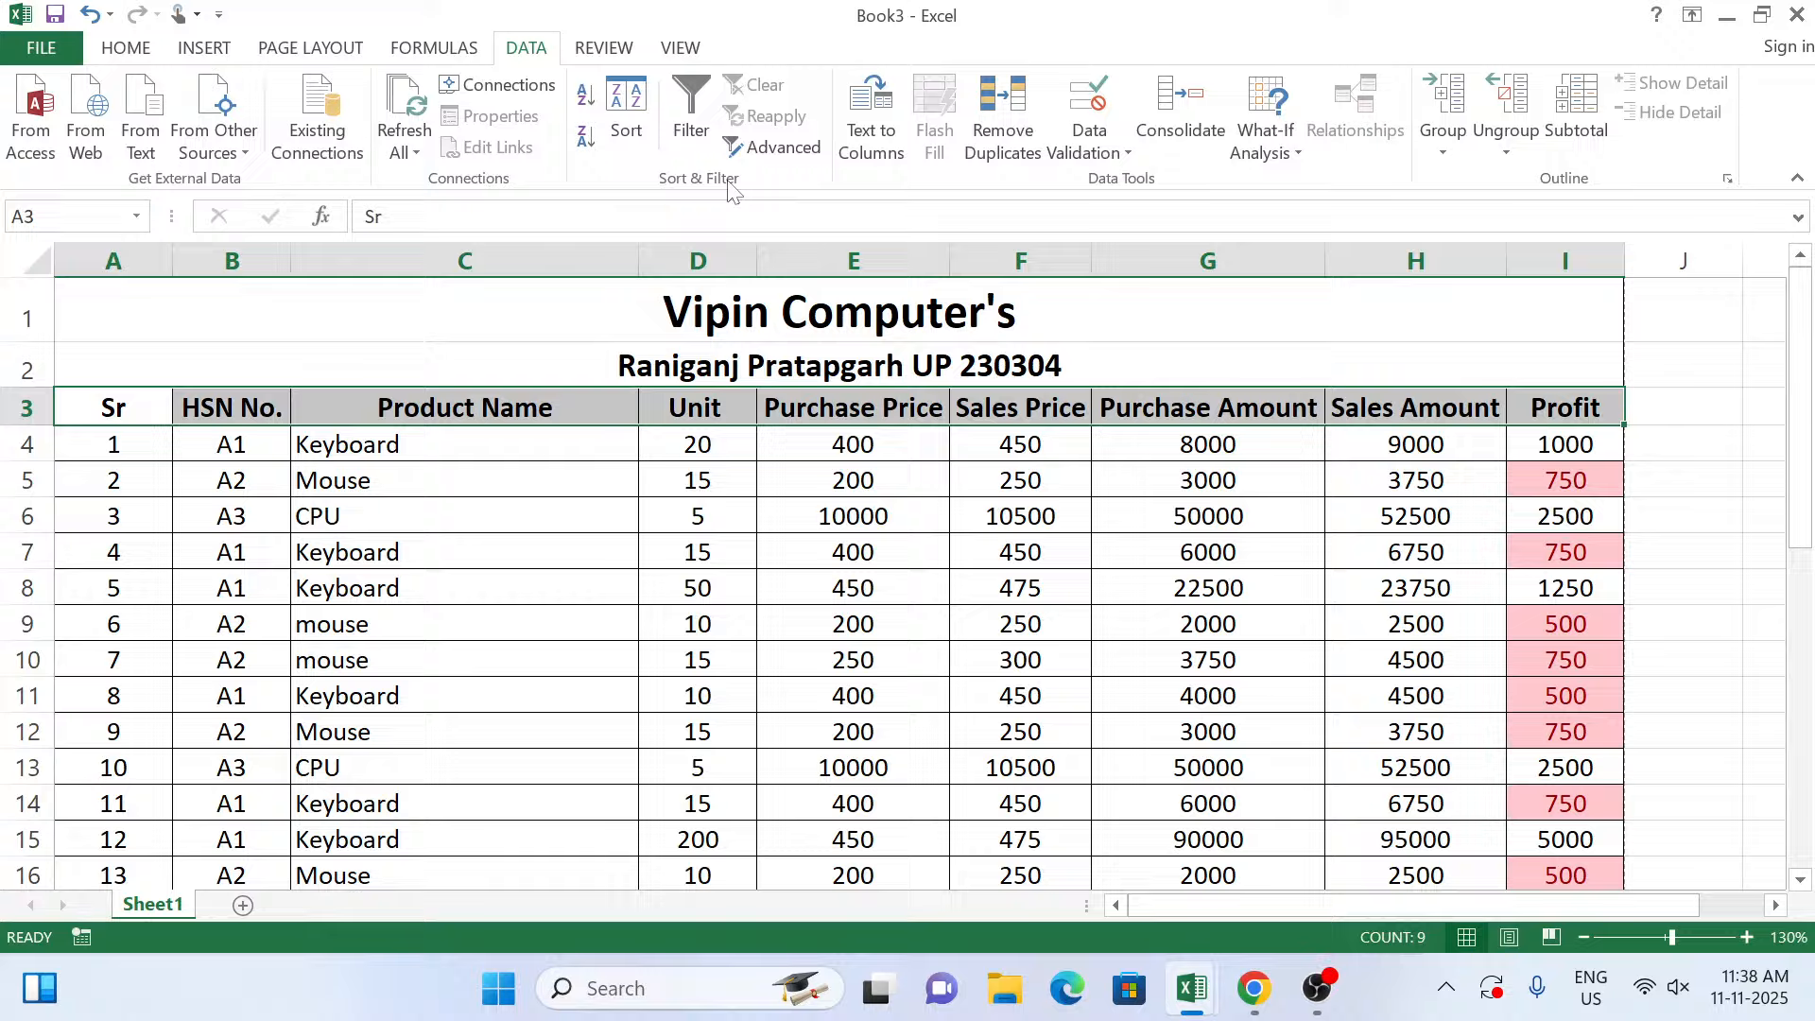
left_click(692, 106)
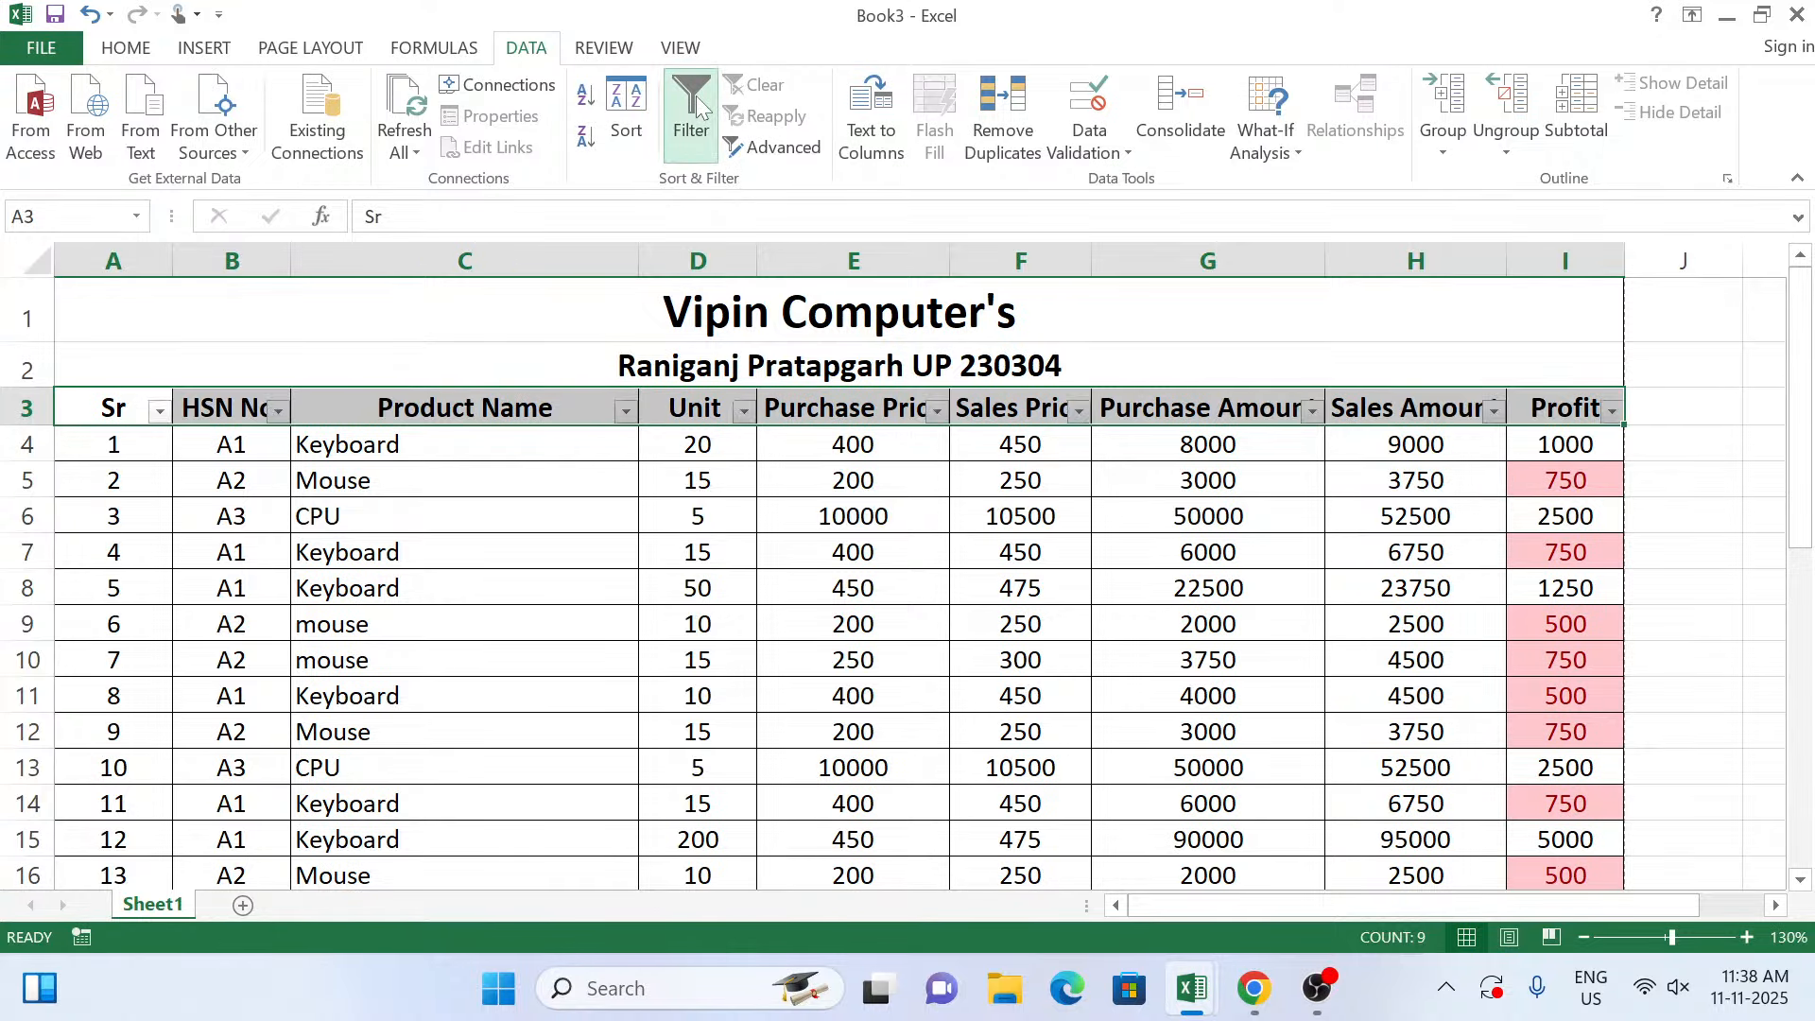
left_click(582, 552)
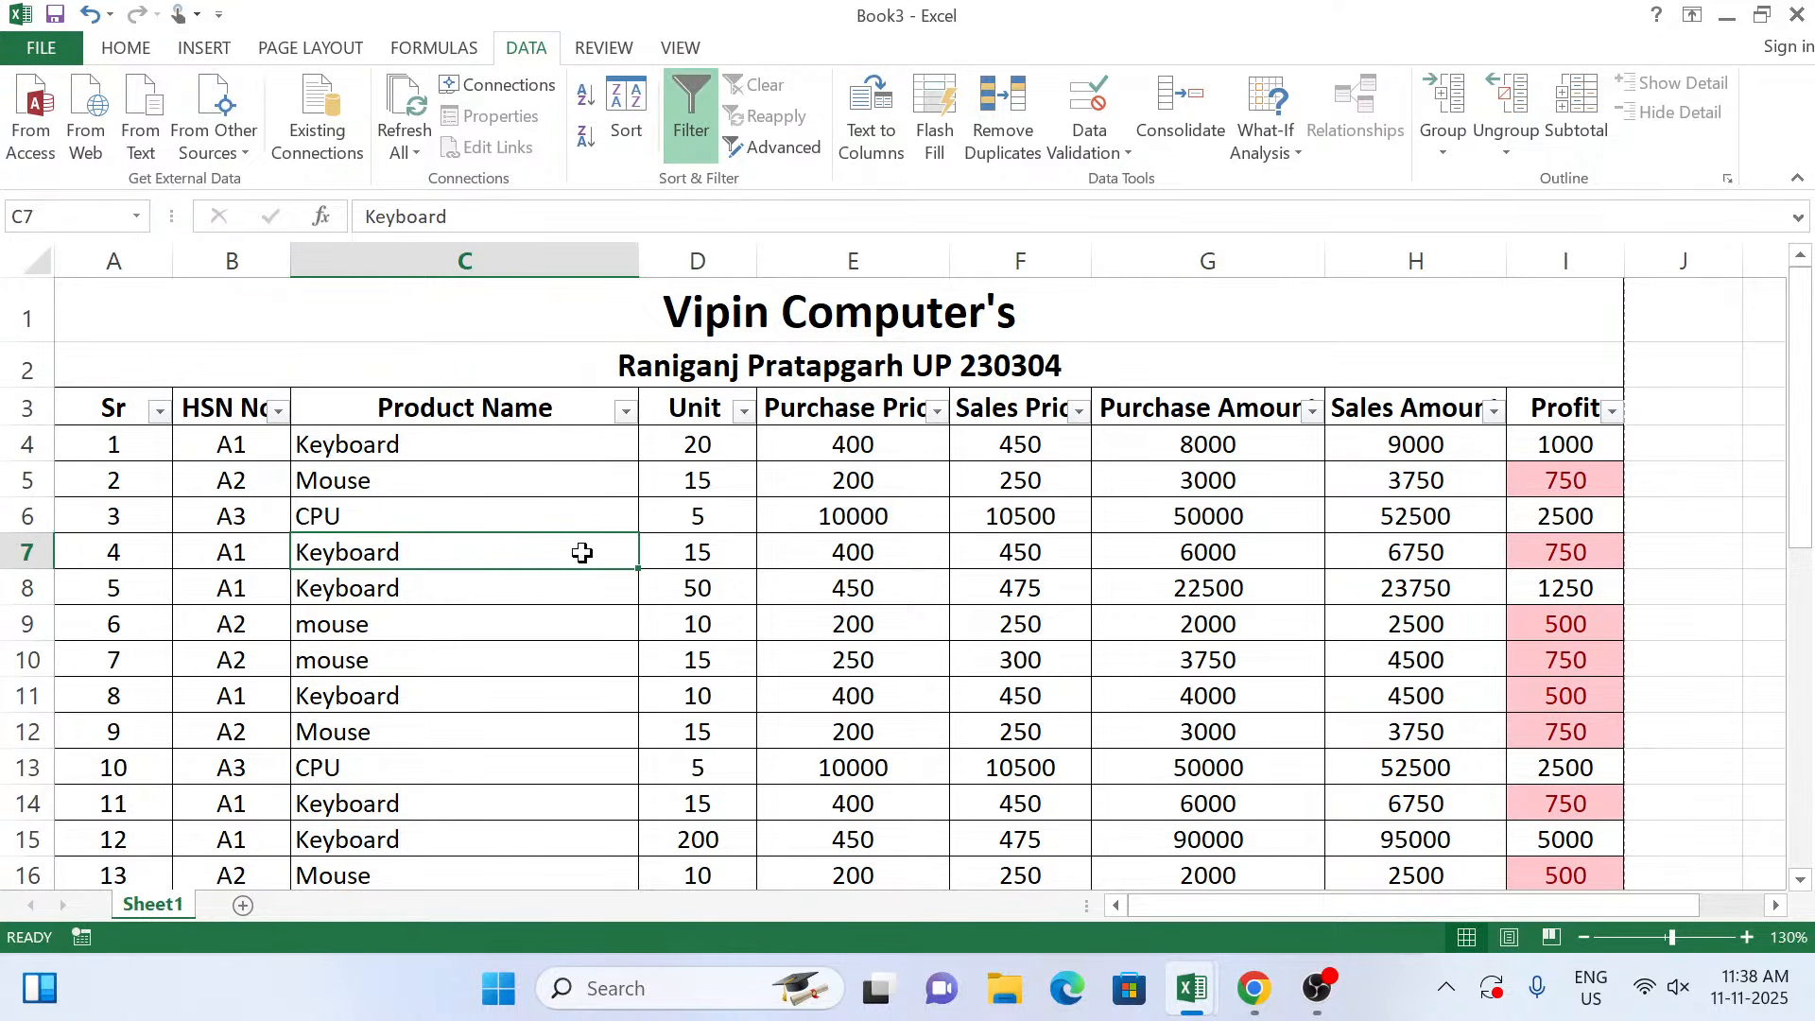
Filter the Product Name column to show only Keyboard rows and review the filtered table.
left_click(625, 412)
left_click(389, 690)
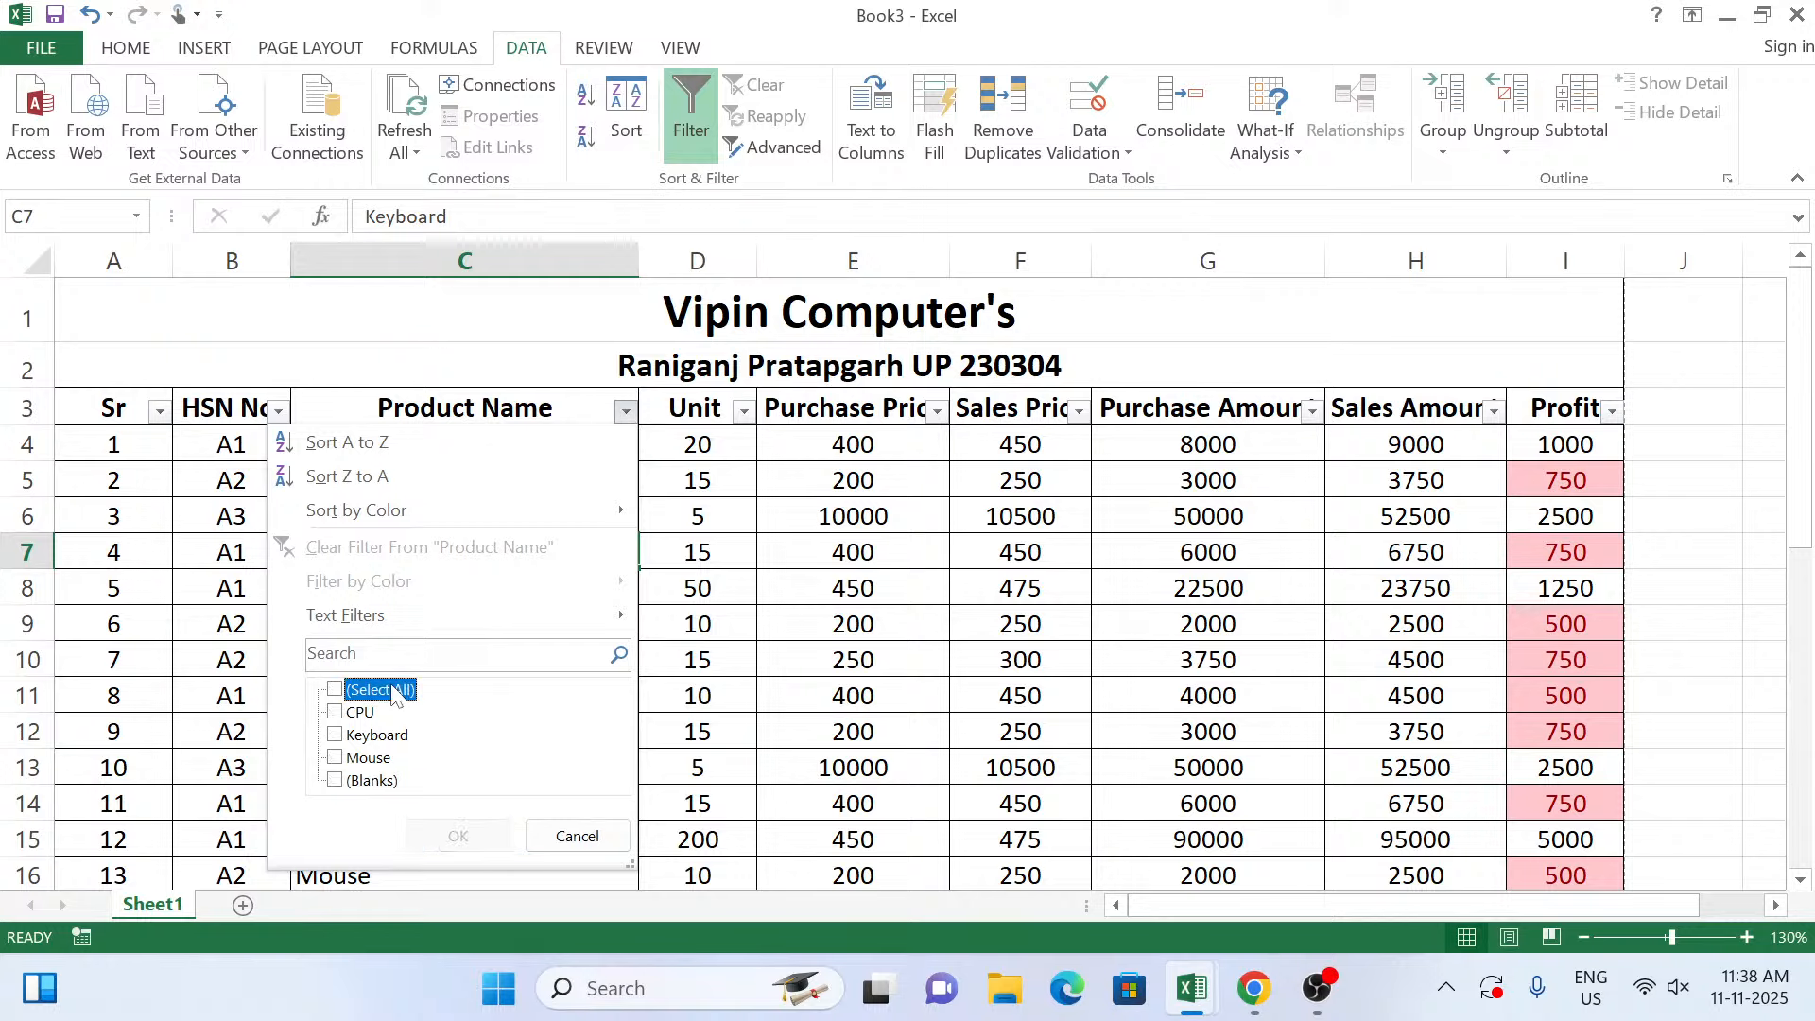
left_click(393, 738)
left_click(458, 836)
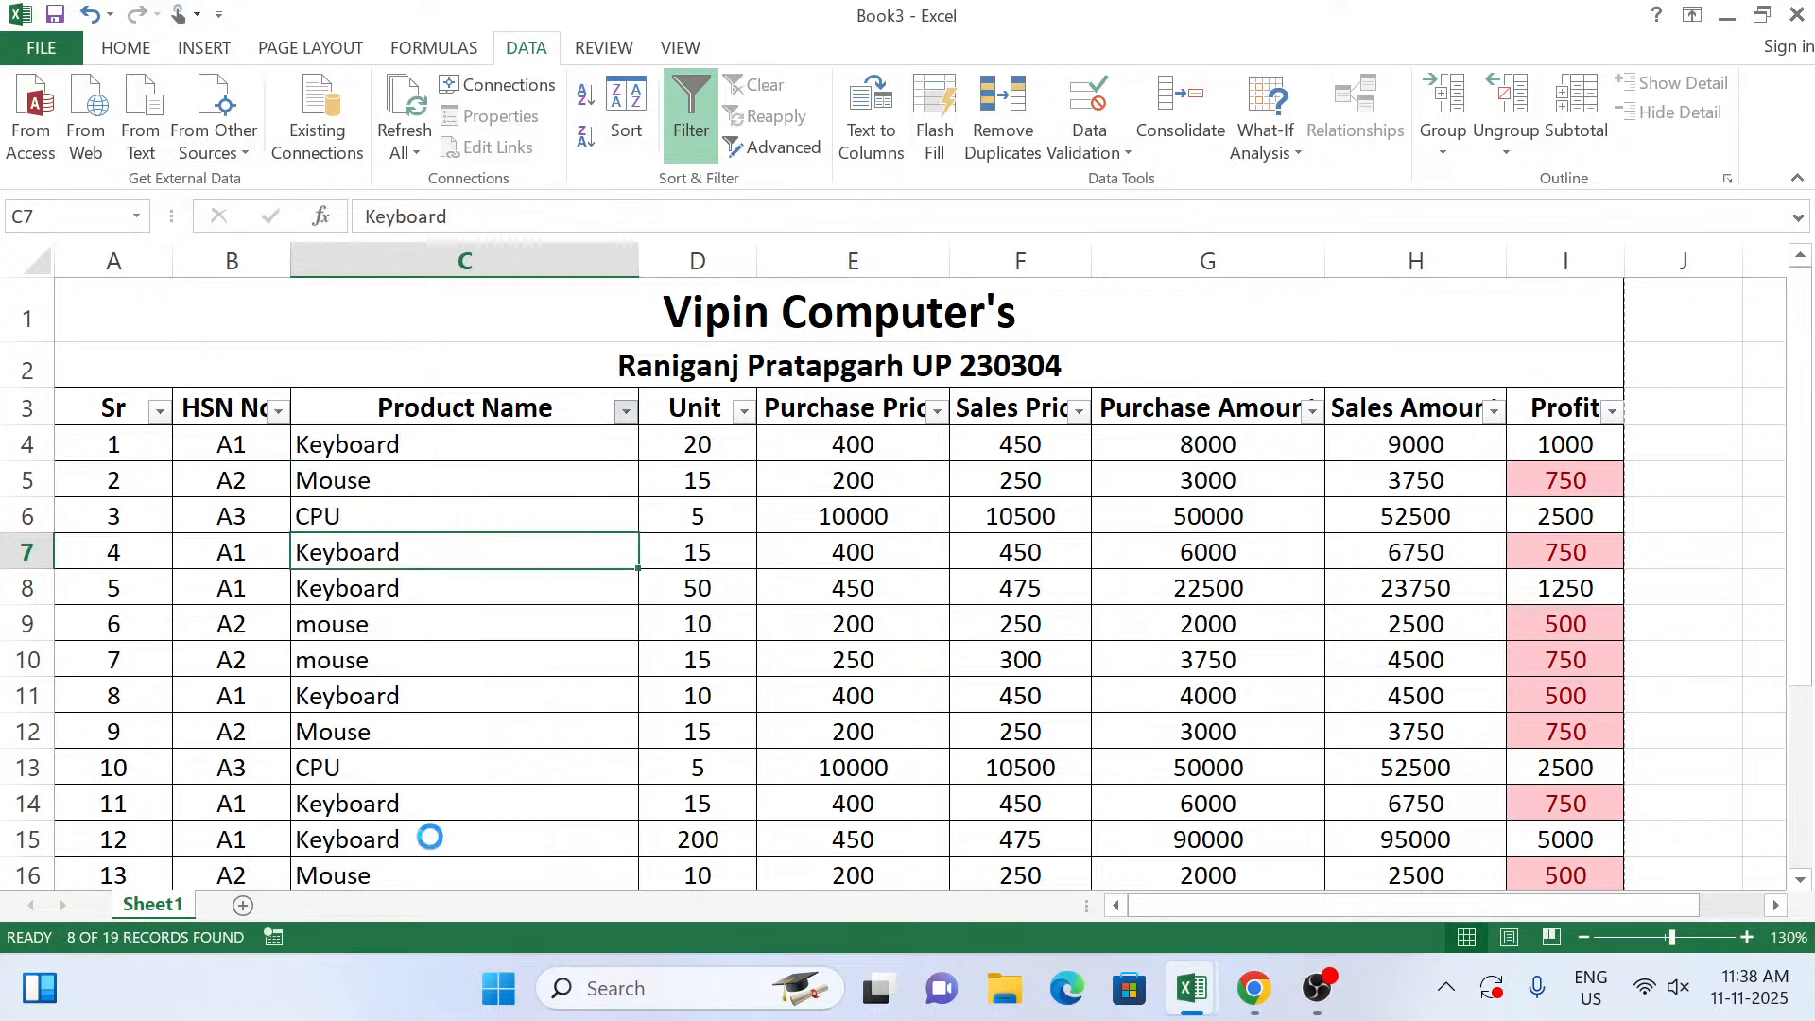
left_click(585, 542)
scroll(481, 498, "down", 2)
scroll(464, 542, "up", 2)
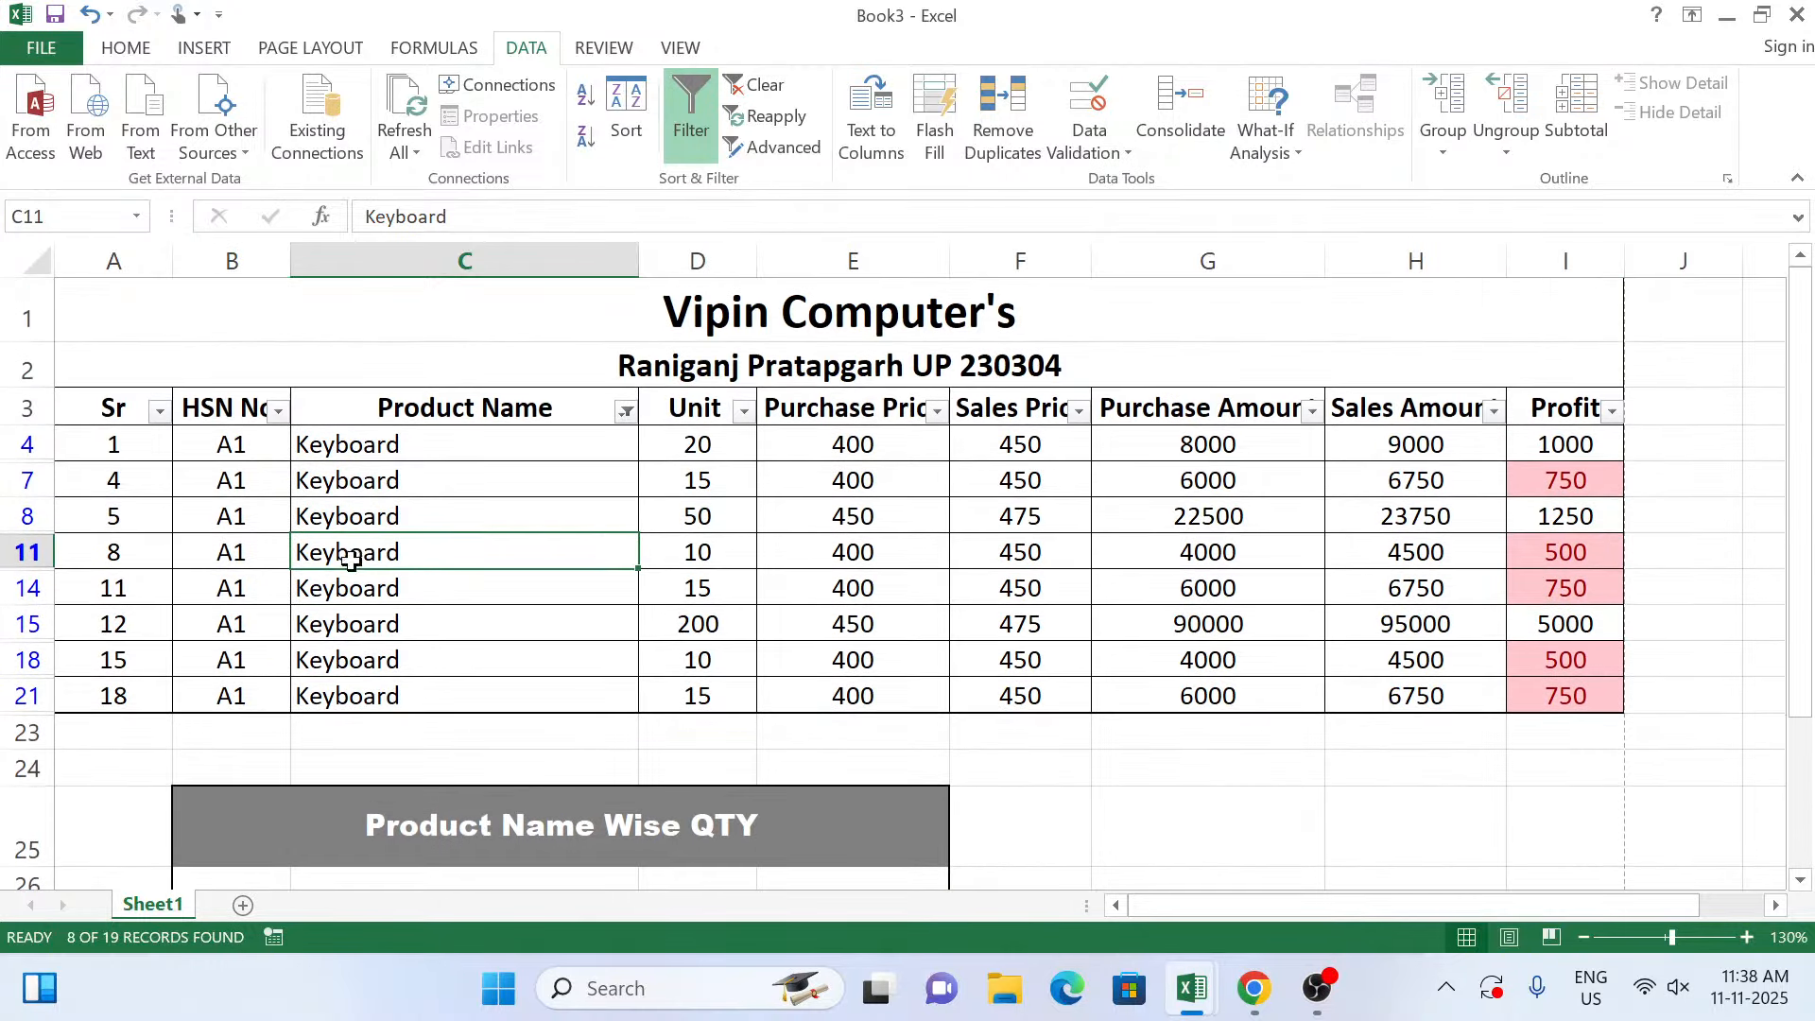
scroll(928, 712, "down", 1)
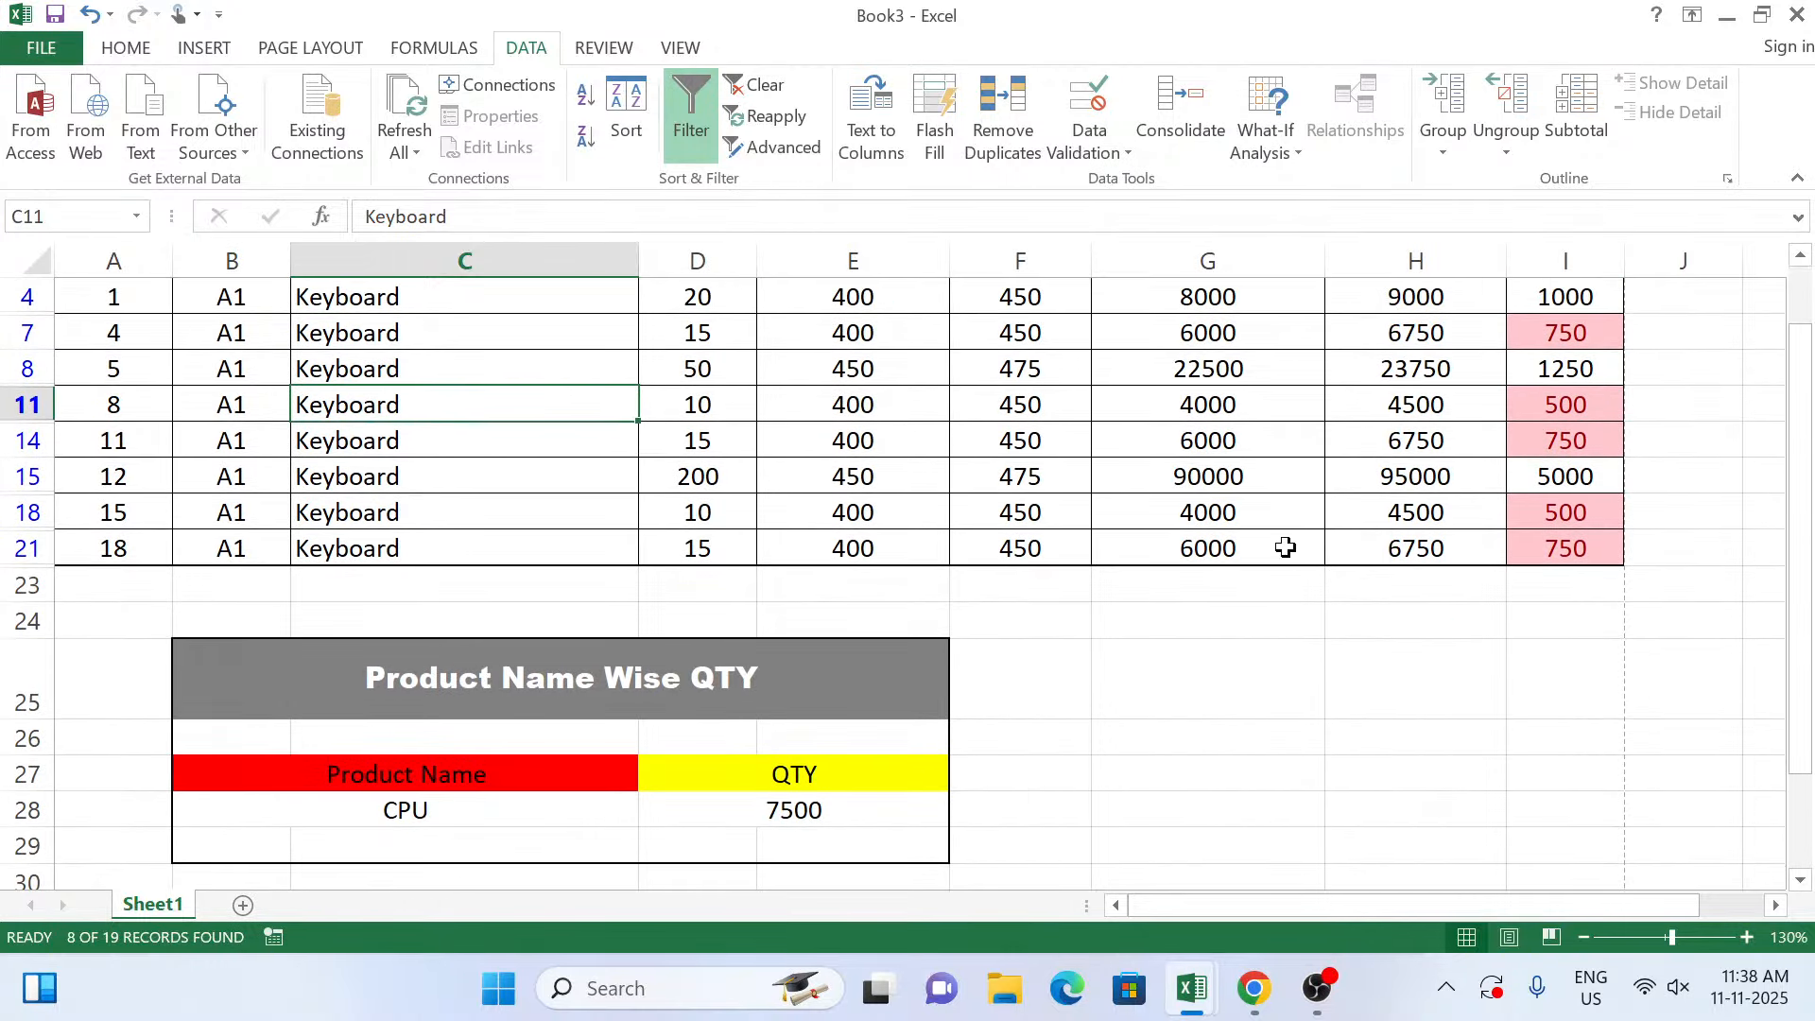
Reset the Product Name filter to include all products.
scroll(1286, 547, "up", 1)
left_click(626, 410)
left_click(335, 689)
left_click(459, 835)
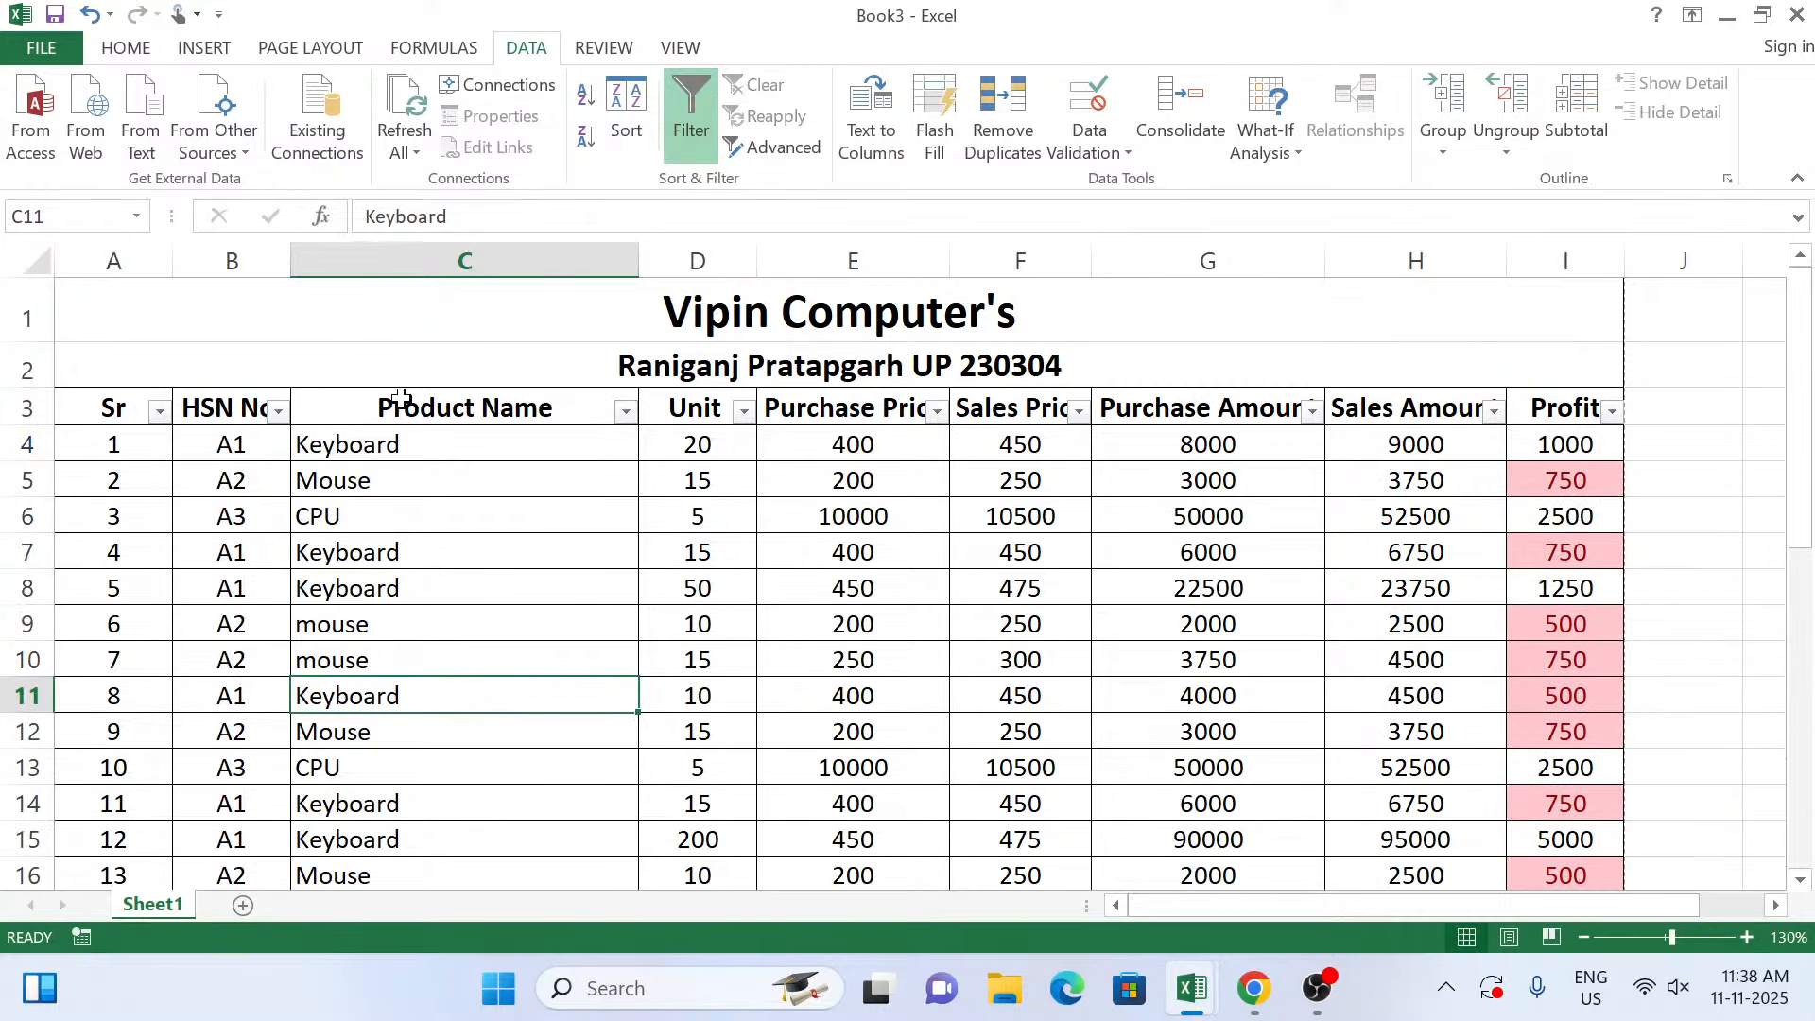
left_click_drag(395, 444, 410, 579)
key("ctrl+shift+Down")
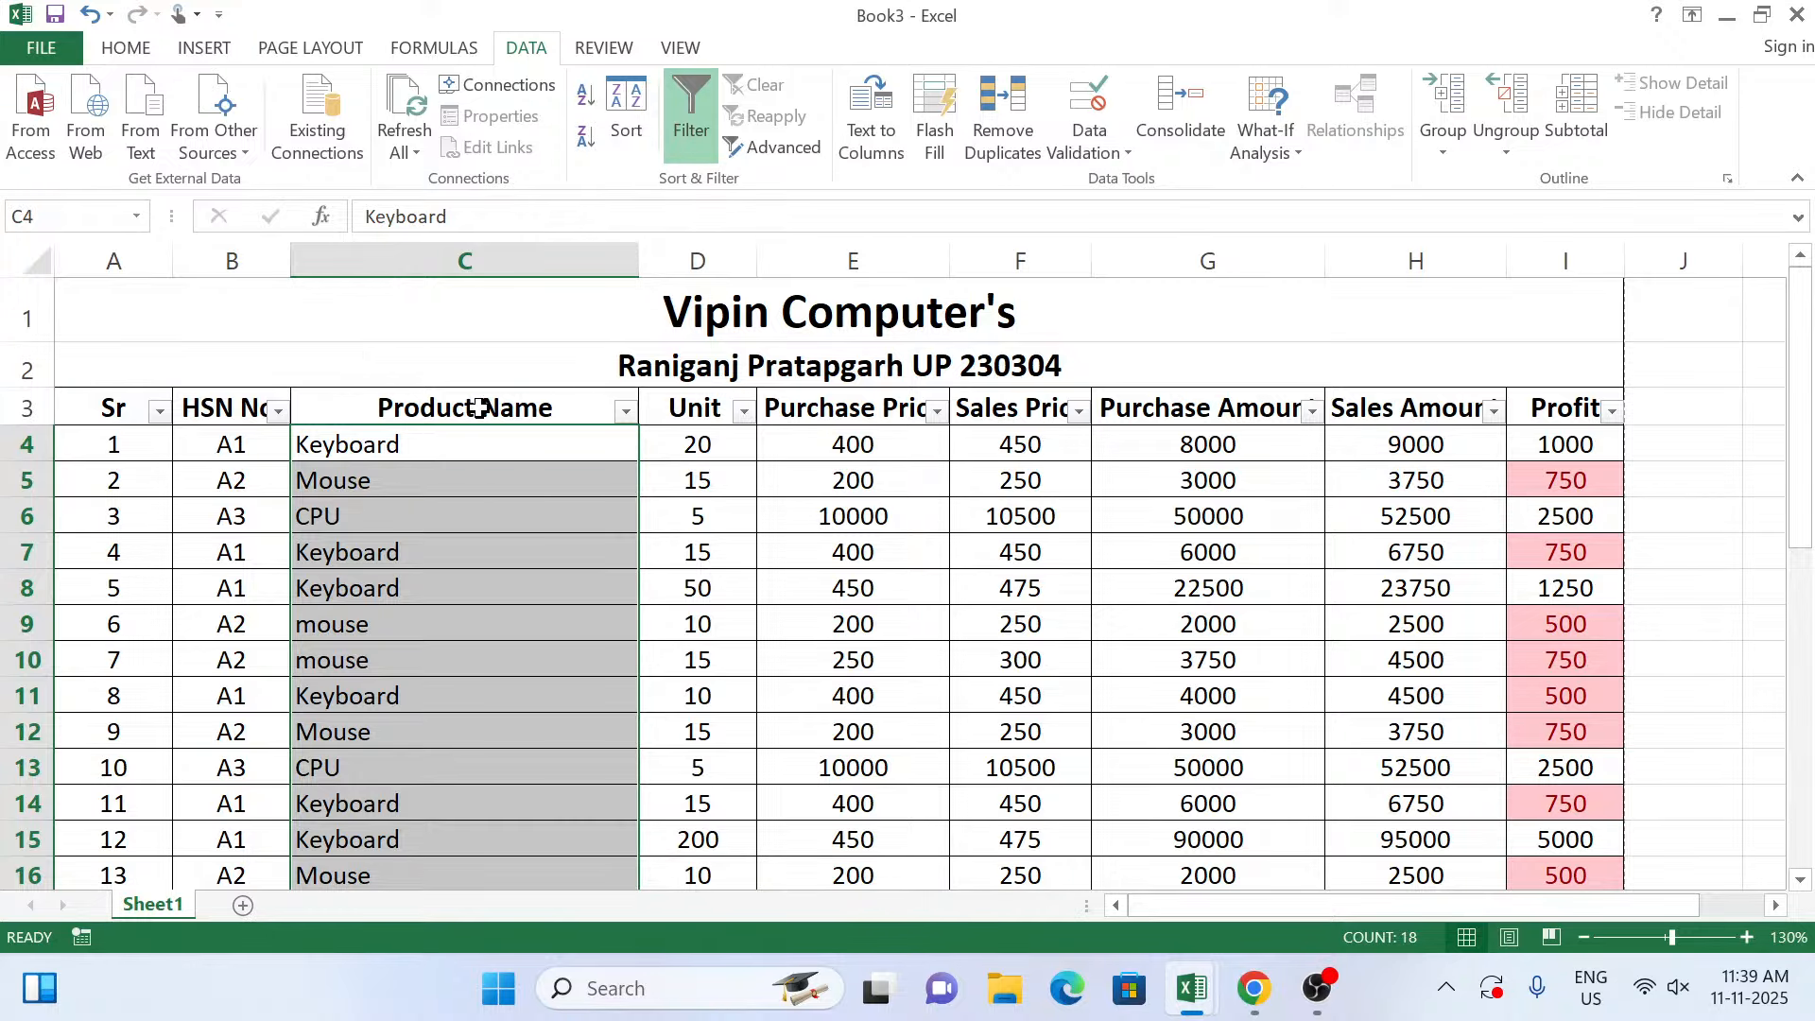
left_click(627, 112)
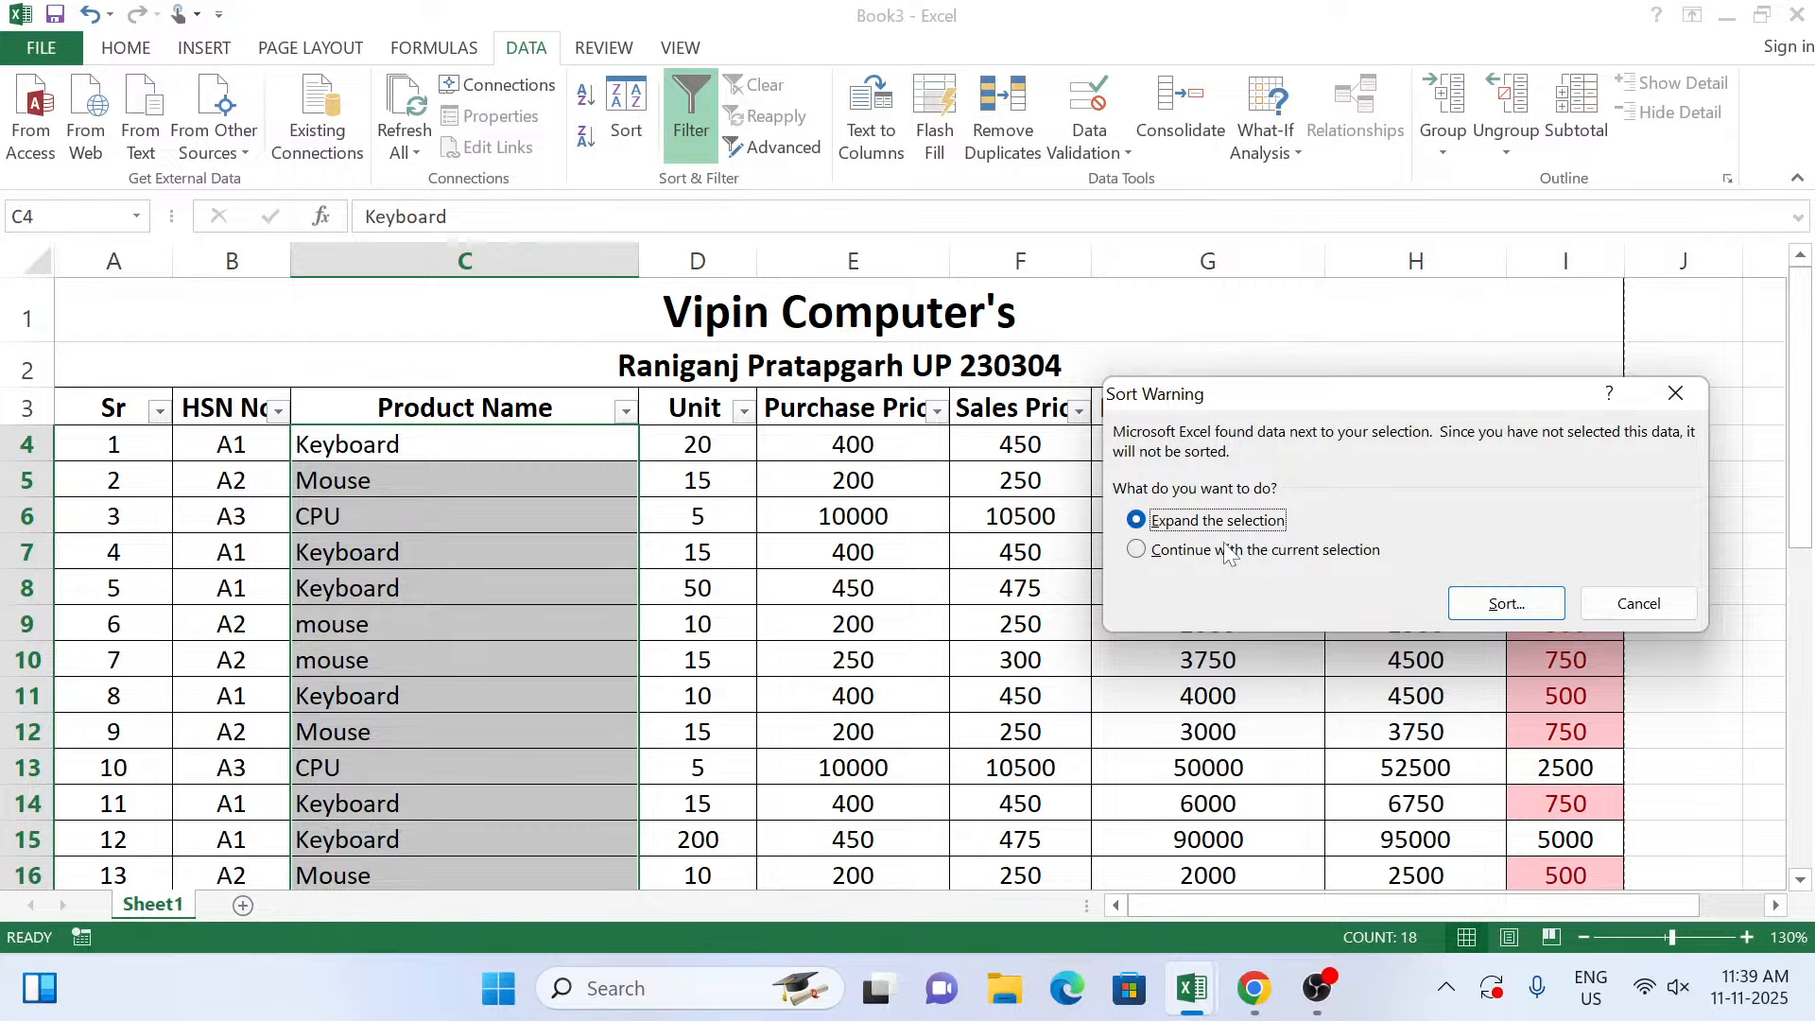
left_click(1461, 615)
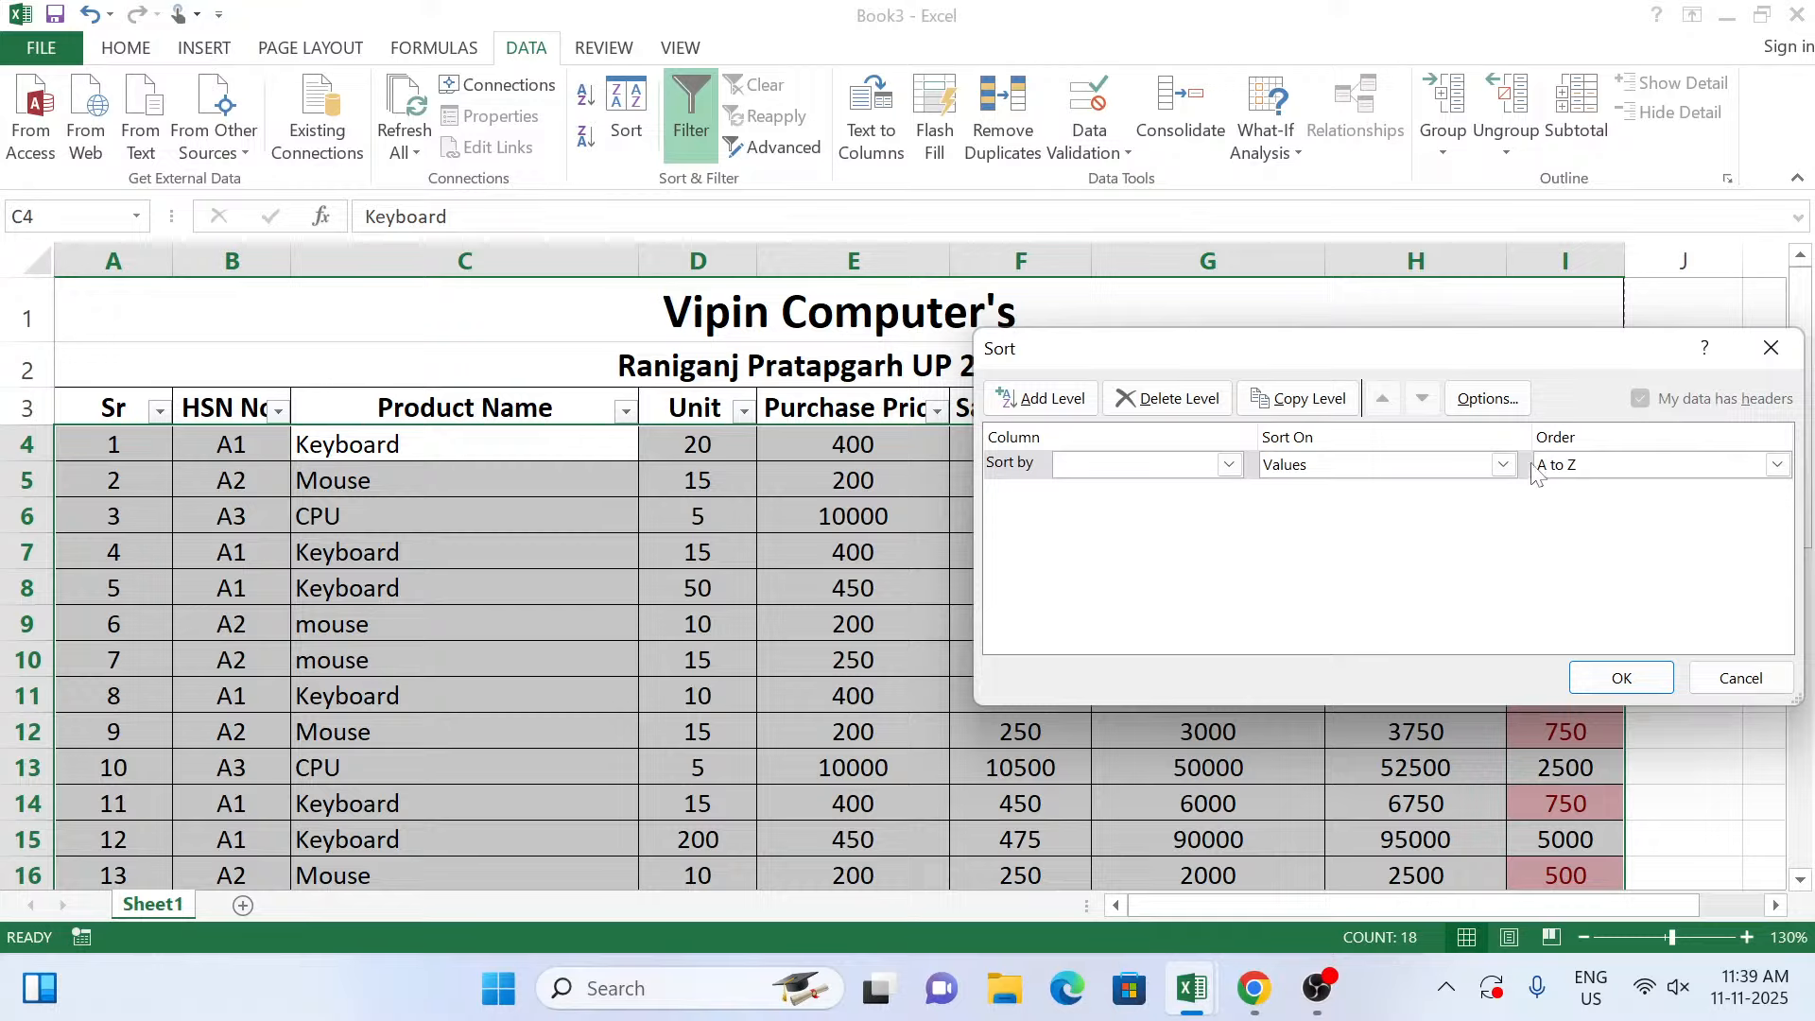
left_click(1637, 470)
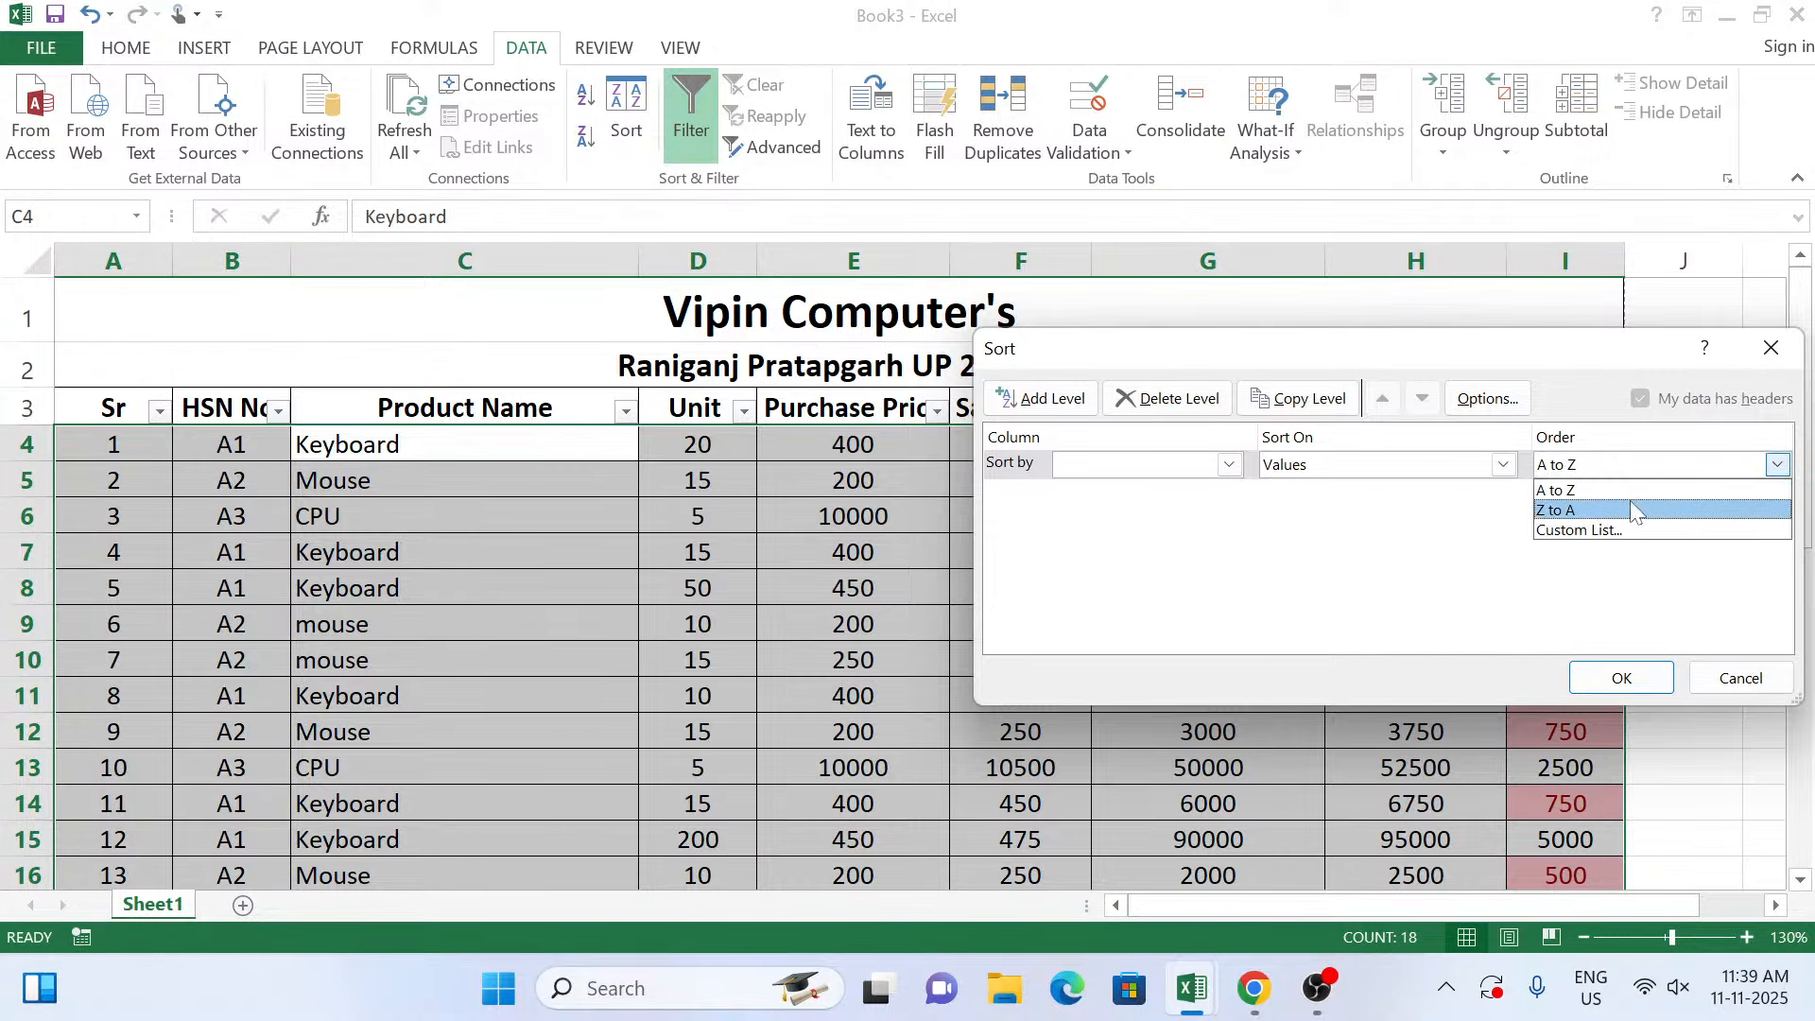
left_click(1630, 488)
left_click(1615, 677)
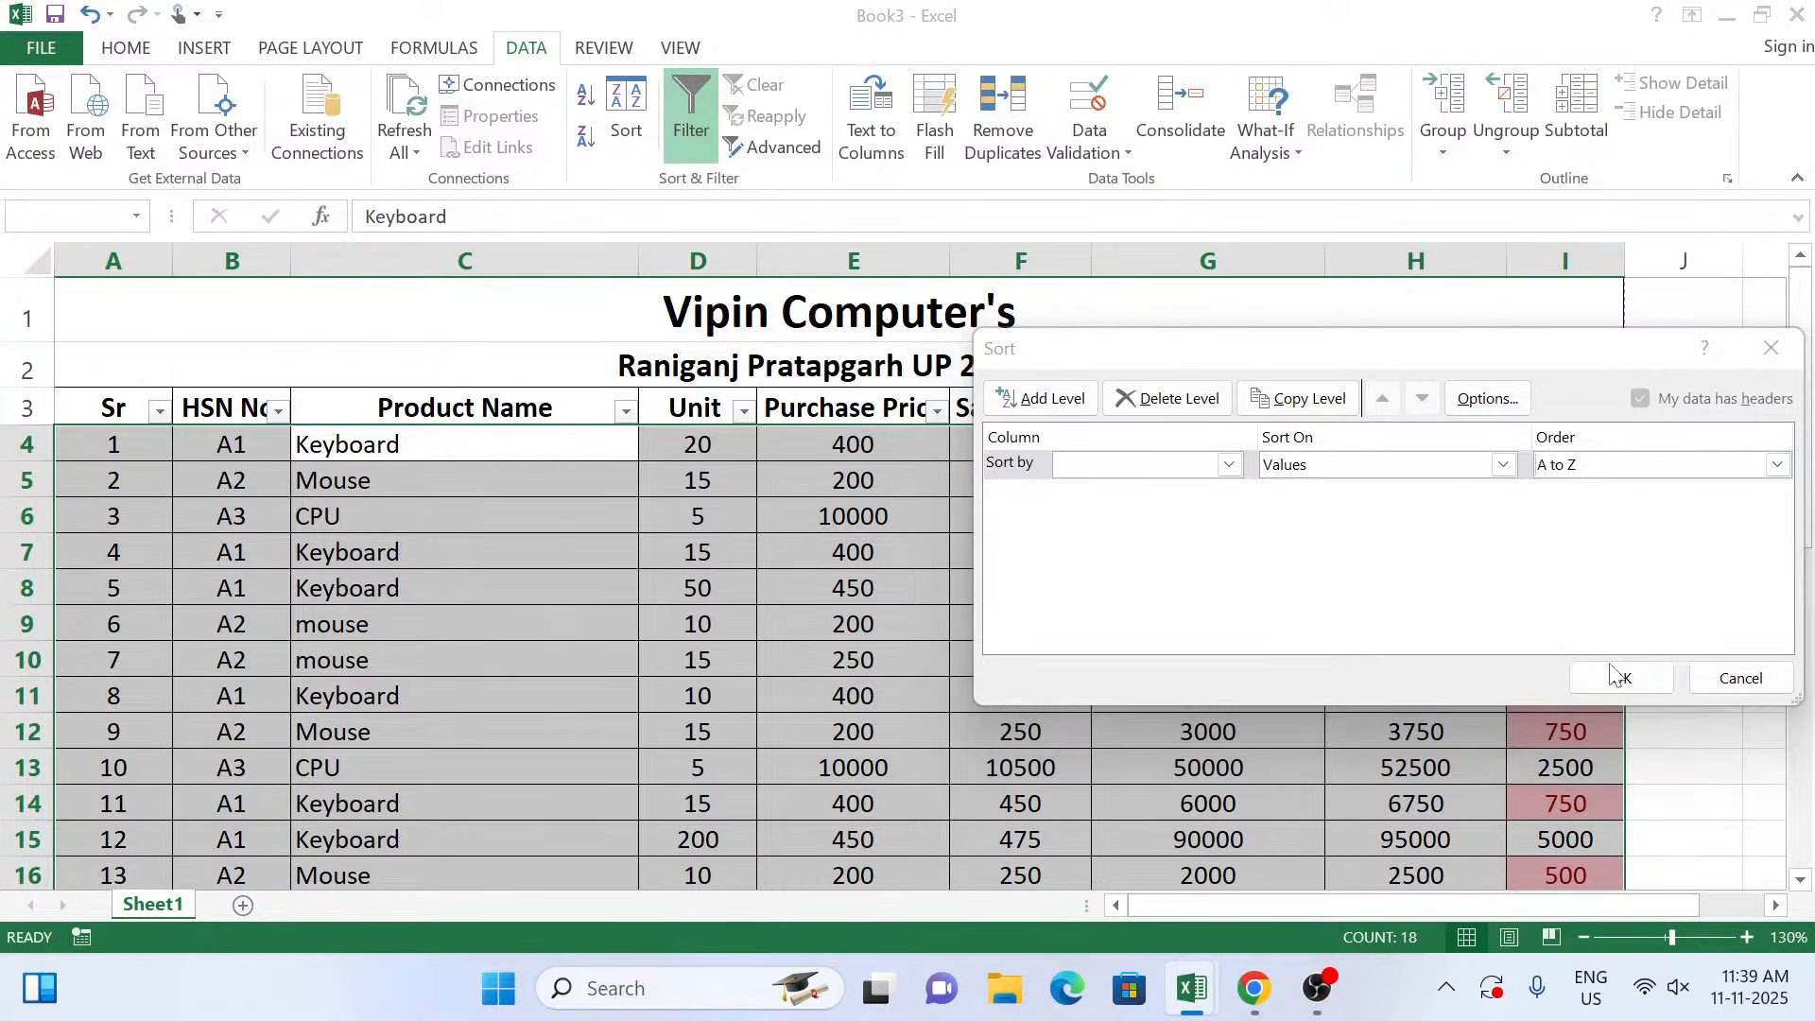
left_click(911, 561)
left_click(1741, 678)
Turn off the header filters and sort A3:I21 by Product Name on Values in A to Z order, then check the rows.
left_click(691, 116)
left_click_drag(113, 408, 1581, 790)
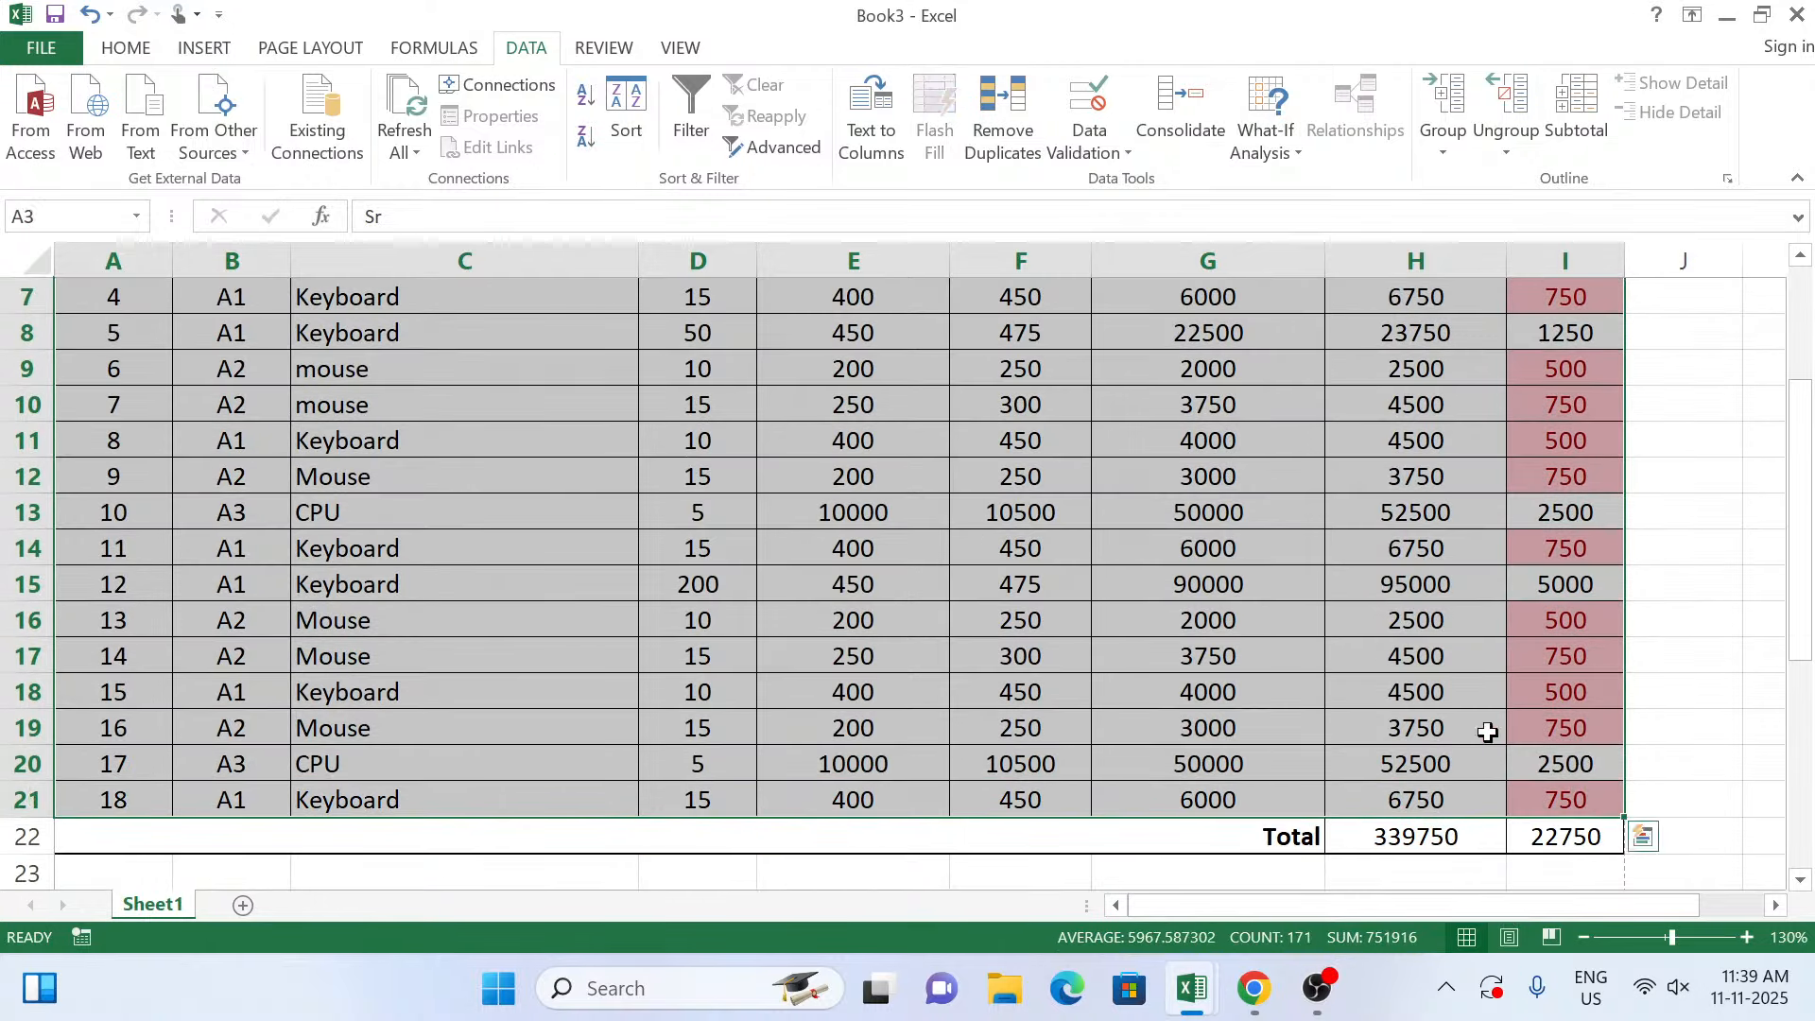
left_click(624, 109)
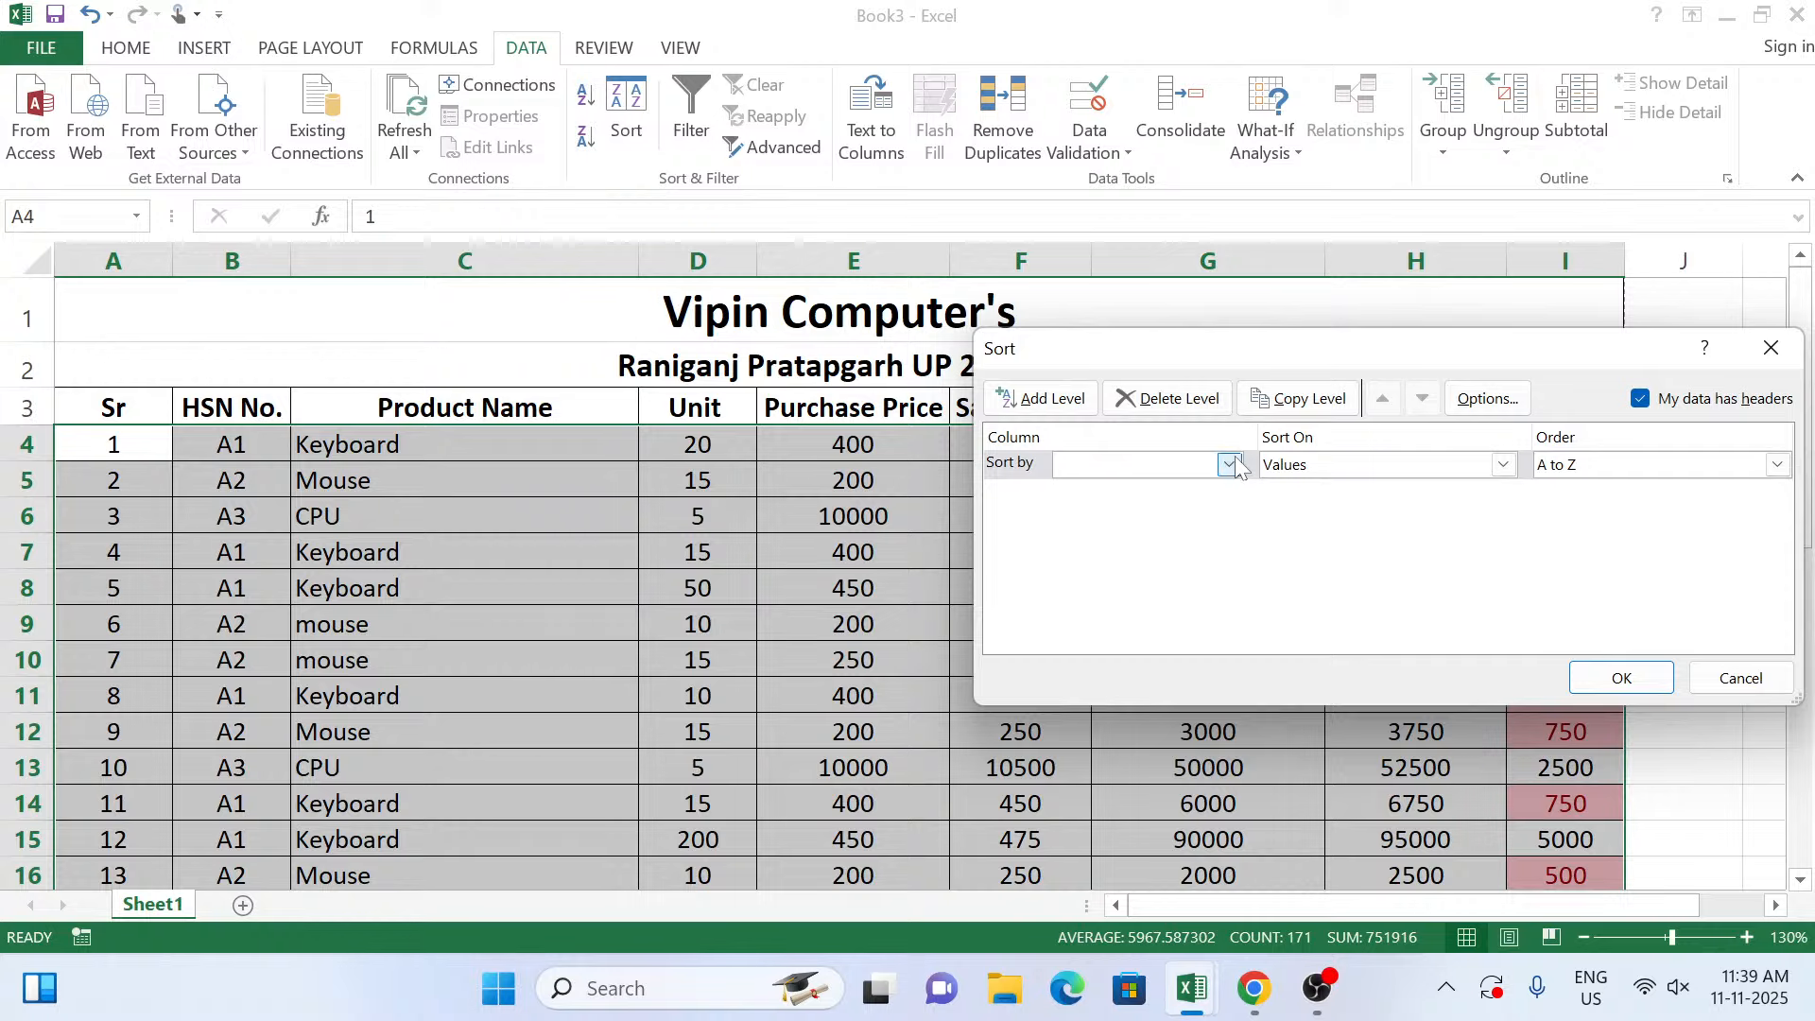
left_click(1229, 463)
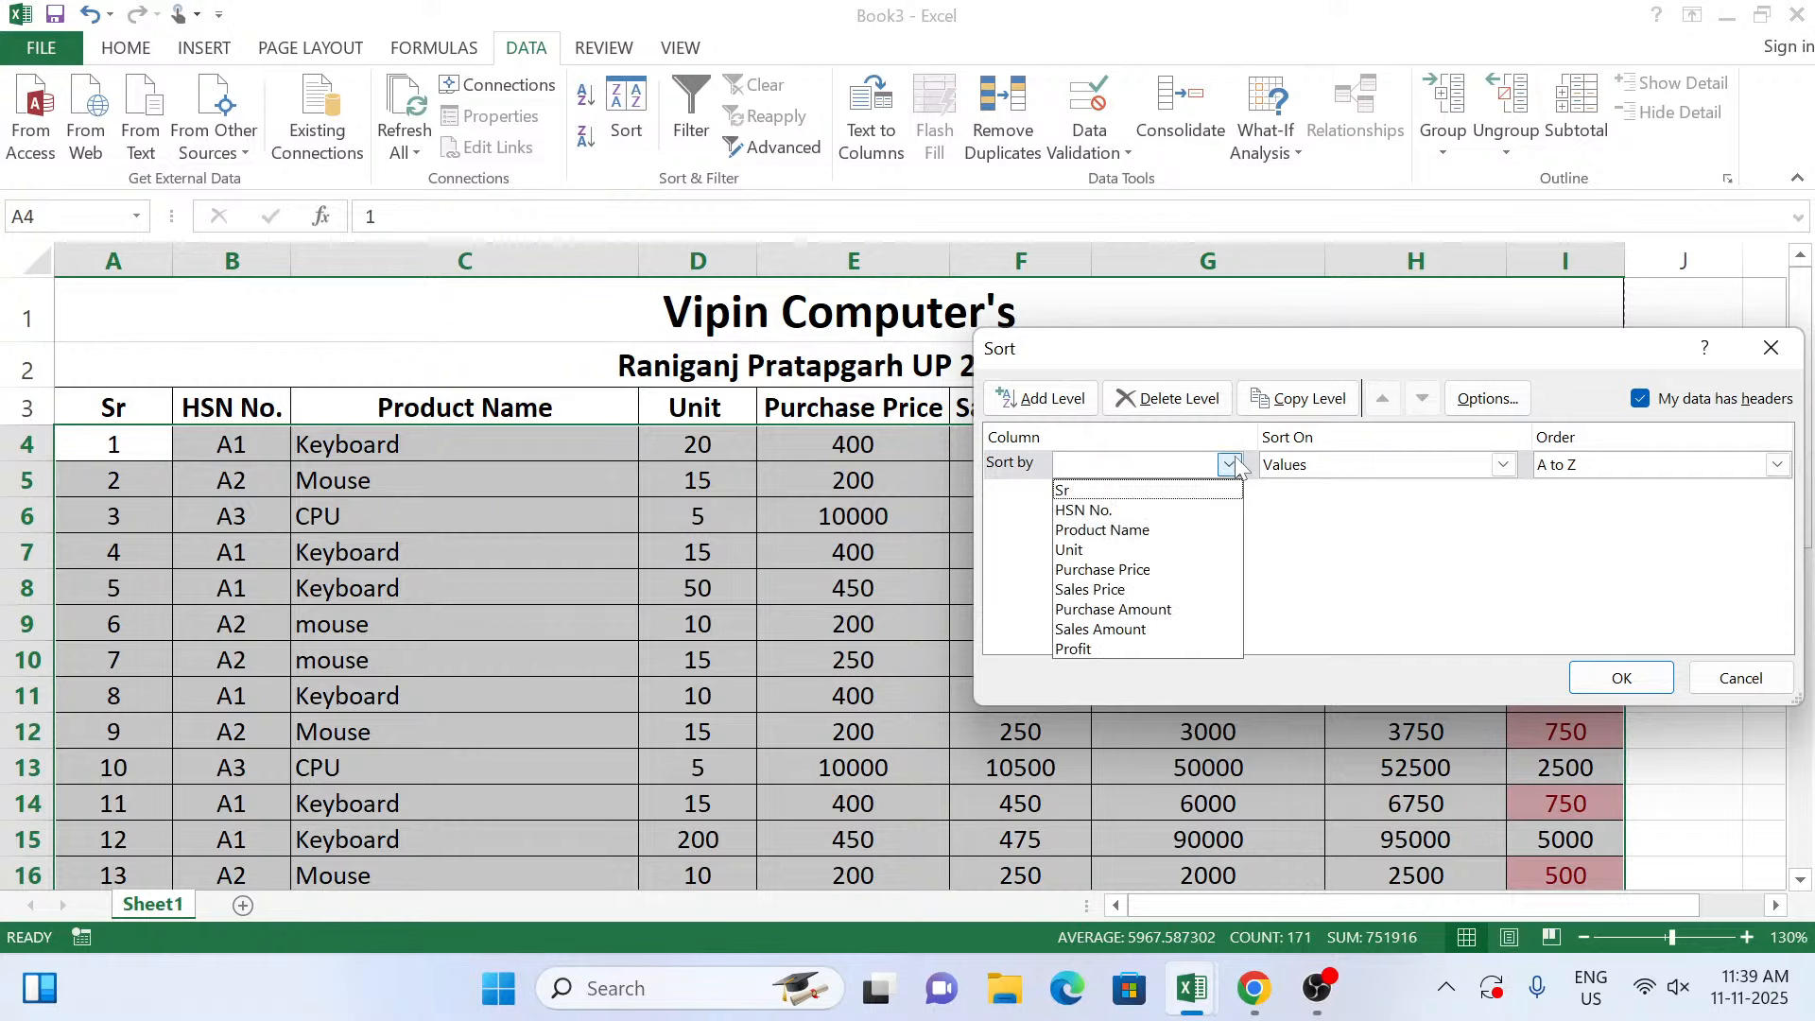
left_click(1206, 525)
left_click(1357, 469)
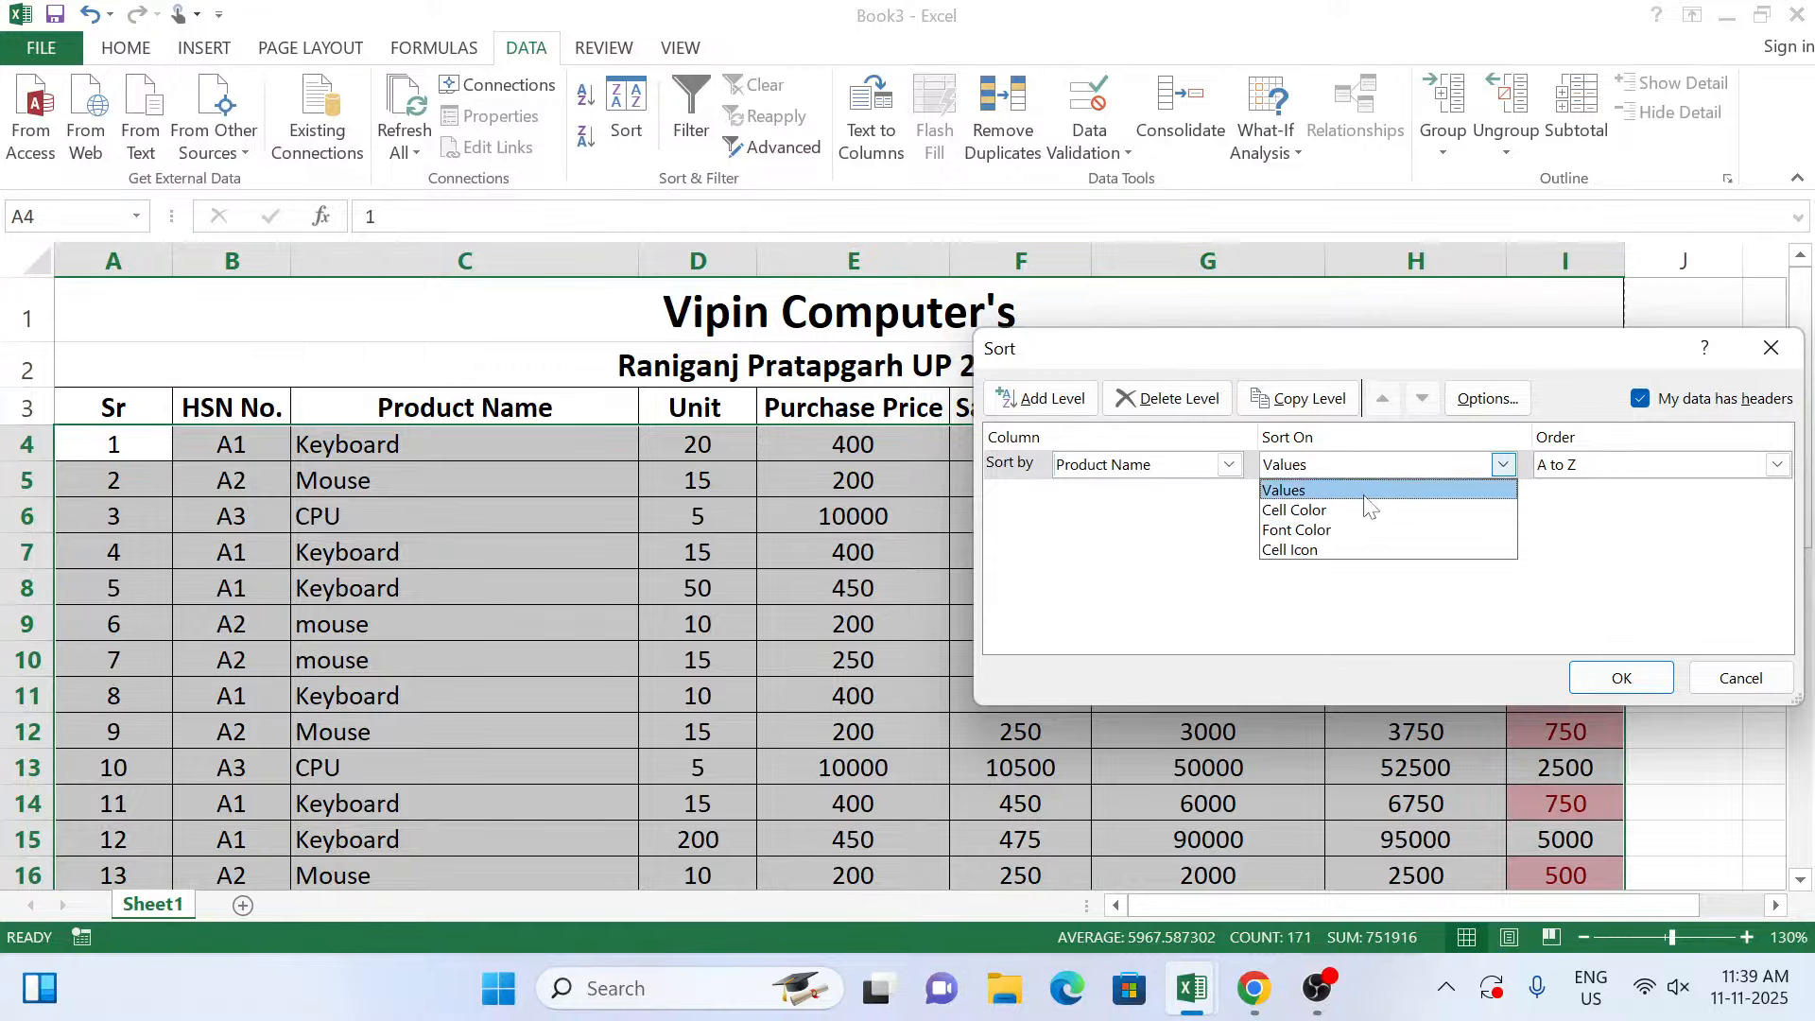
left_click(1361, 490)
left_click(1592, 465)
left_click(1584, 490)
left_click(1622, 678)
left_click(472, 552)
scroll(599, 470, "down", 2)
scroll(599, 470, "up", 2)
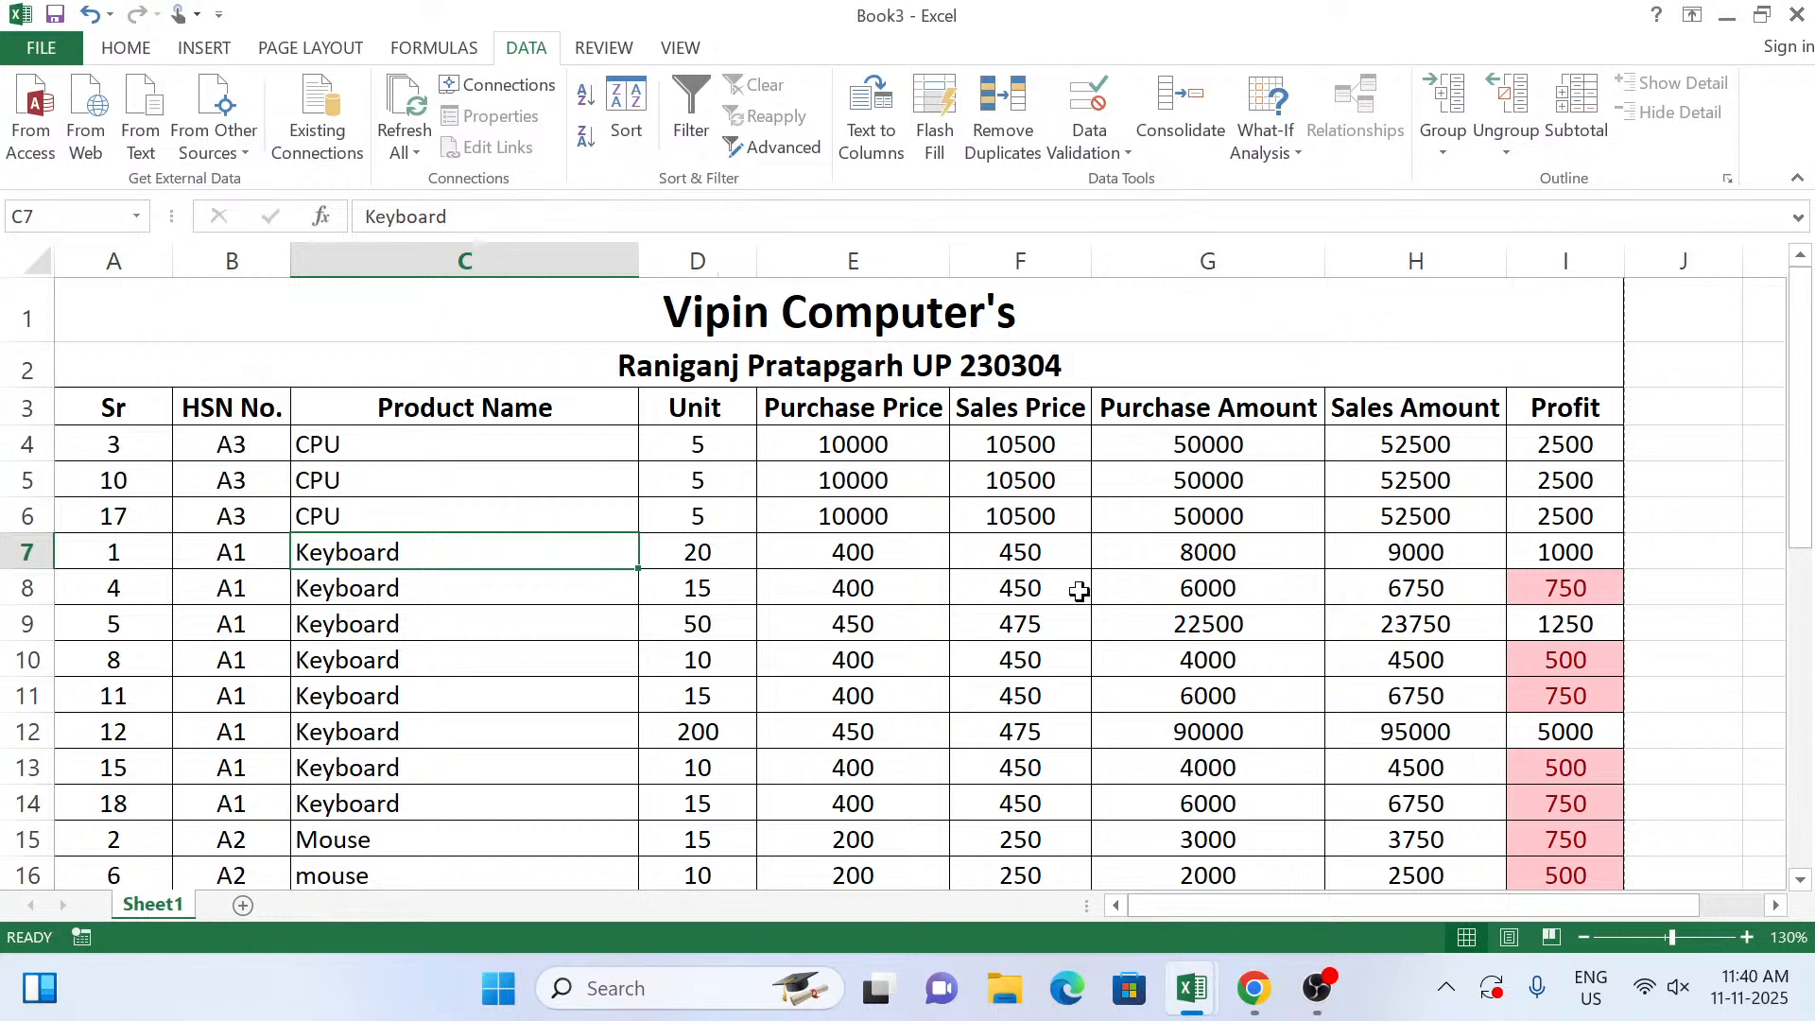